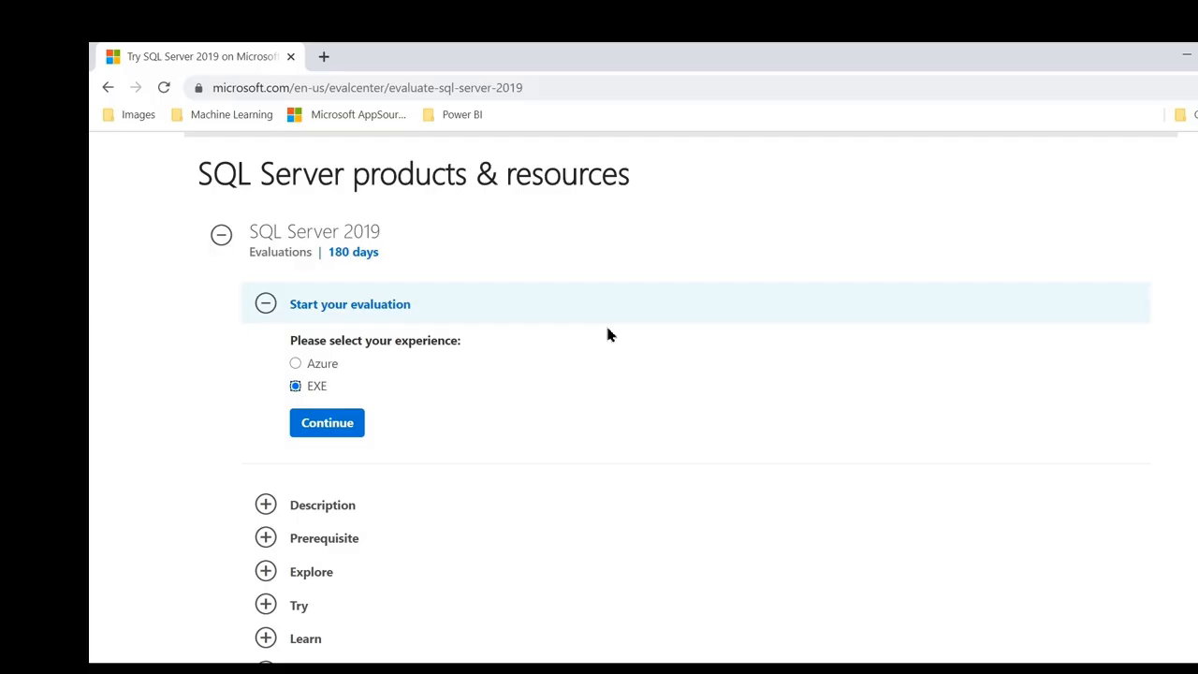
# Choose the EXE download option for the SQL Server 2019 evaluation and review the registration form.
pyautogui.scroll(2, 974, 381)
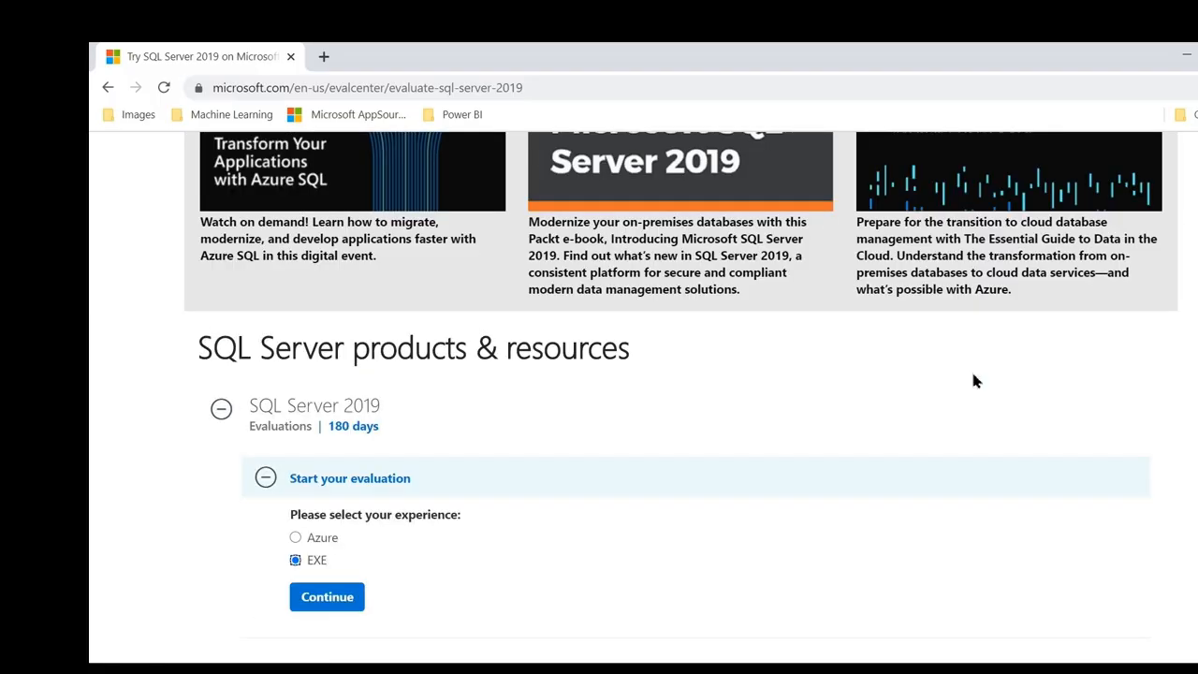
pyautogui.scroll(-2, 973, 381)
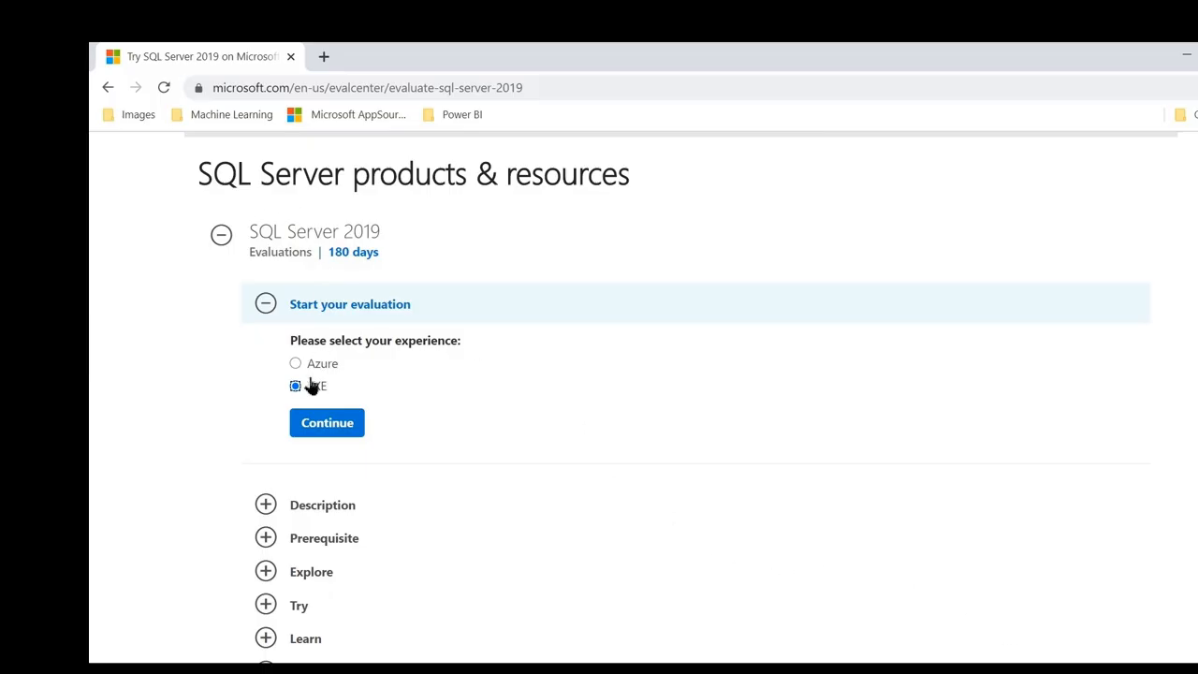
pyautogui.click(338, 433)
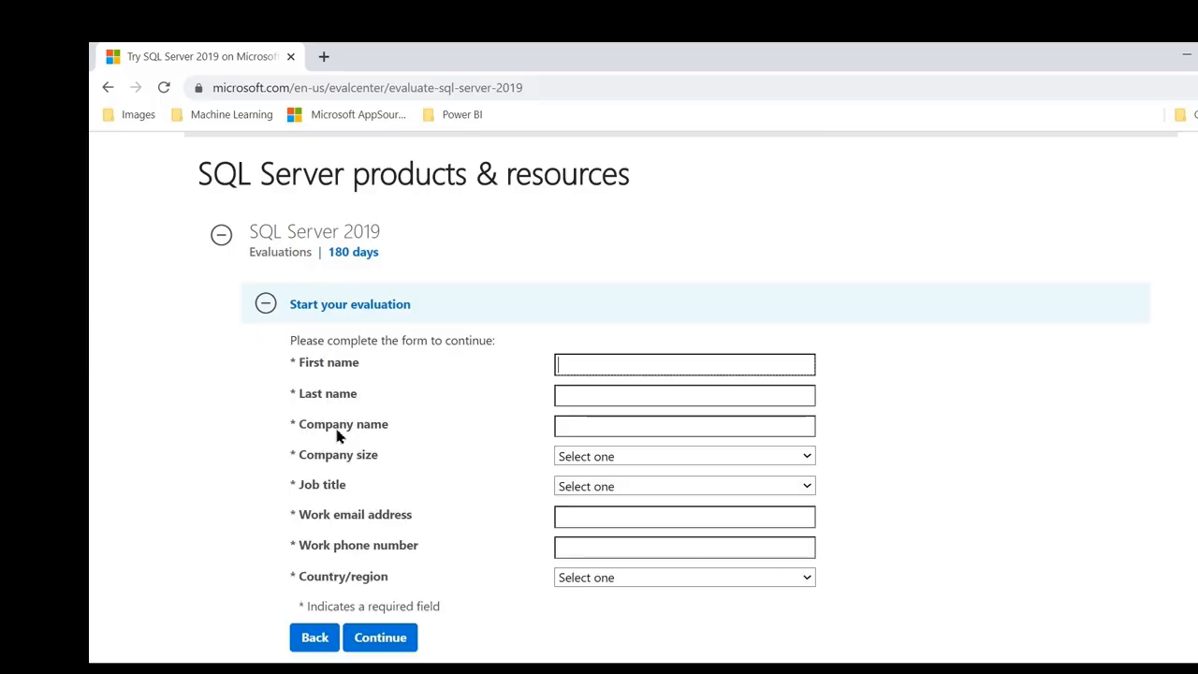
pyautogui.scroll(-1, 668, 462)
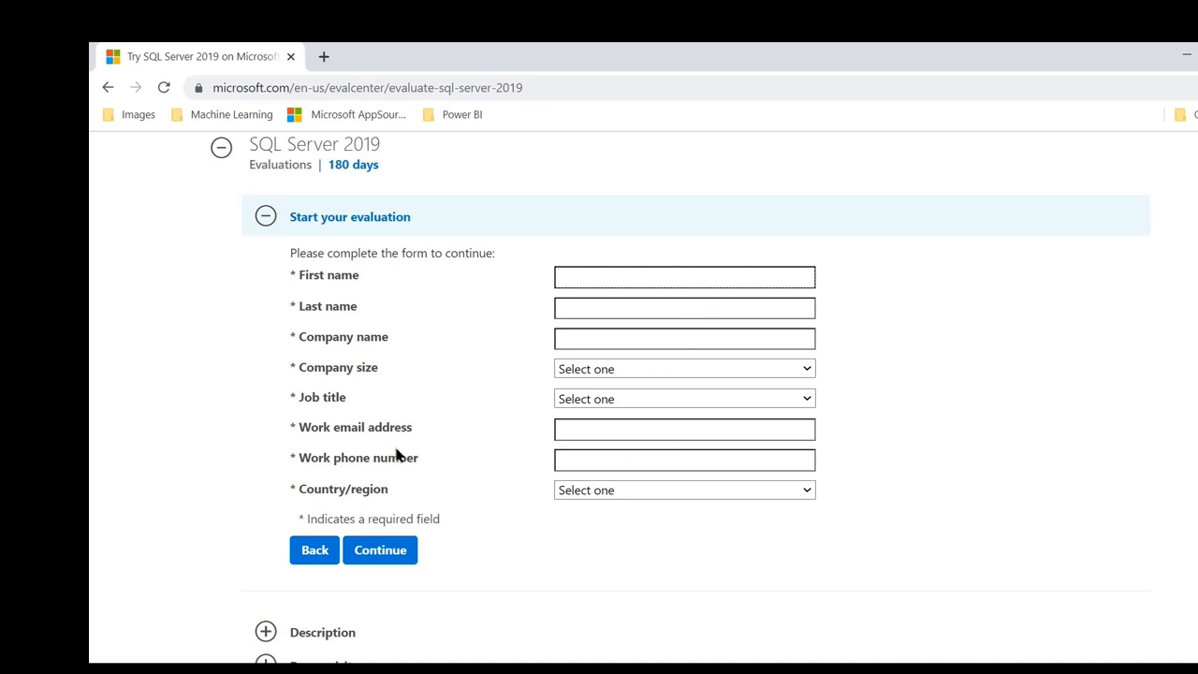
pyautogui.scroll(-1, 393, 553)
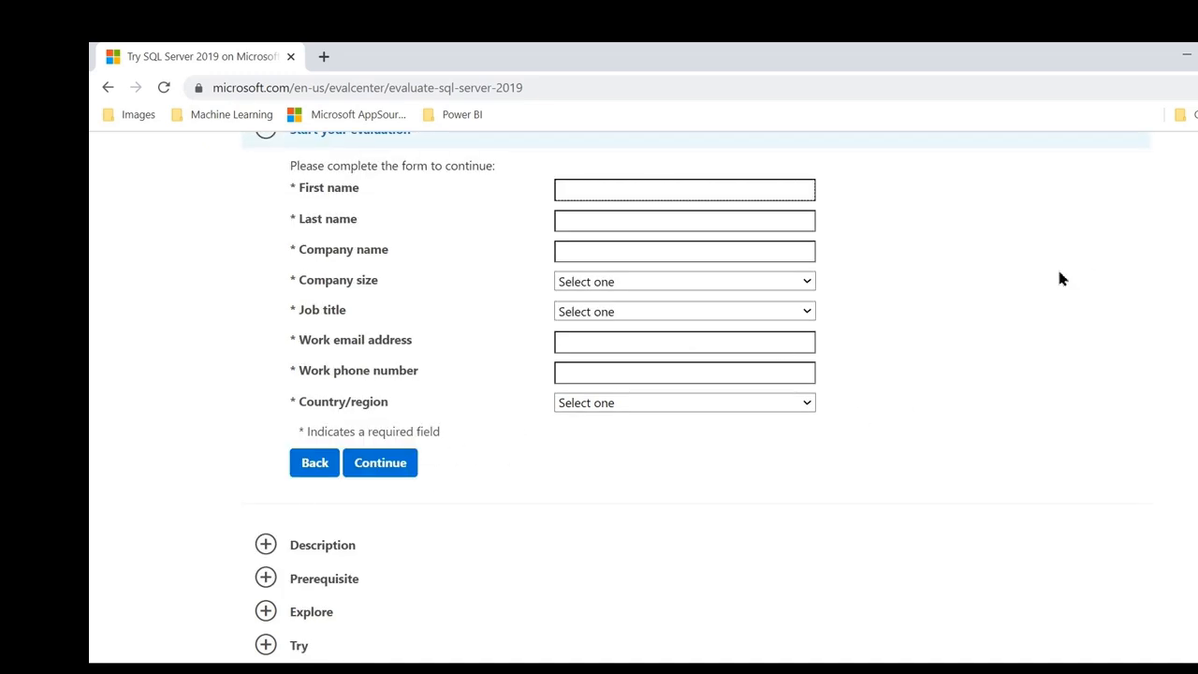
pyautogui.scroll(-1, 412, 547)
pyautogui.scroll(1, 452, 376)
# Fill in the registration name fields, then go to the folder holding the downloaded SQL2019-SSEI-Eval installer.
pyautogui.click(597, 222)
pyautogui.click(600, 222)
pyautogui.moveTo(634, 194); pyautogui.dragTo(406, 193)
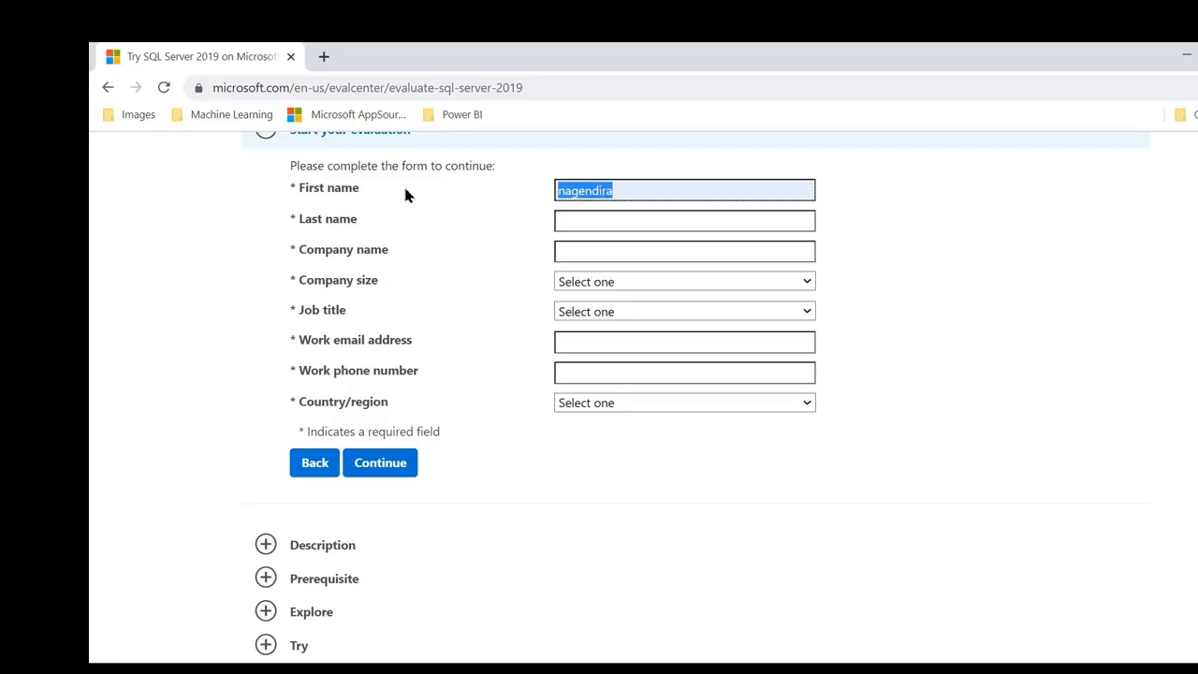
pyautogui.click(605, 217)
pyautogui.moveTo(623, 195); pyautogui.dragTo(431, 220)
pyautogui.write('ana')
pyautogui.click(595, 227)
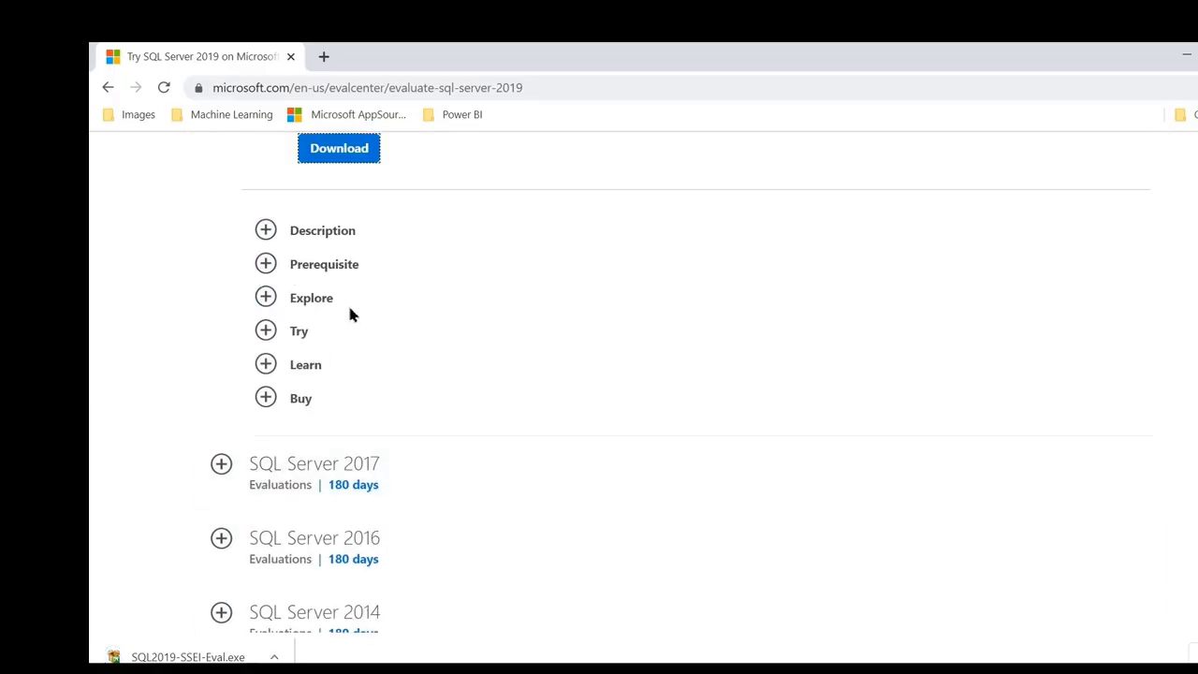
pyautogui.scroll(2, 350, 313)
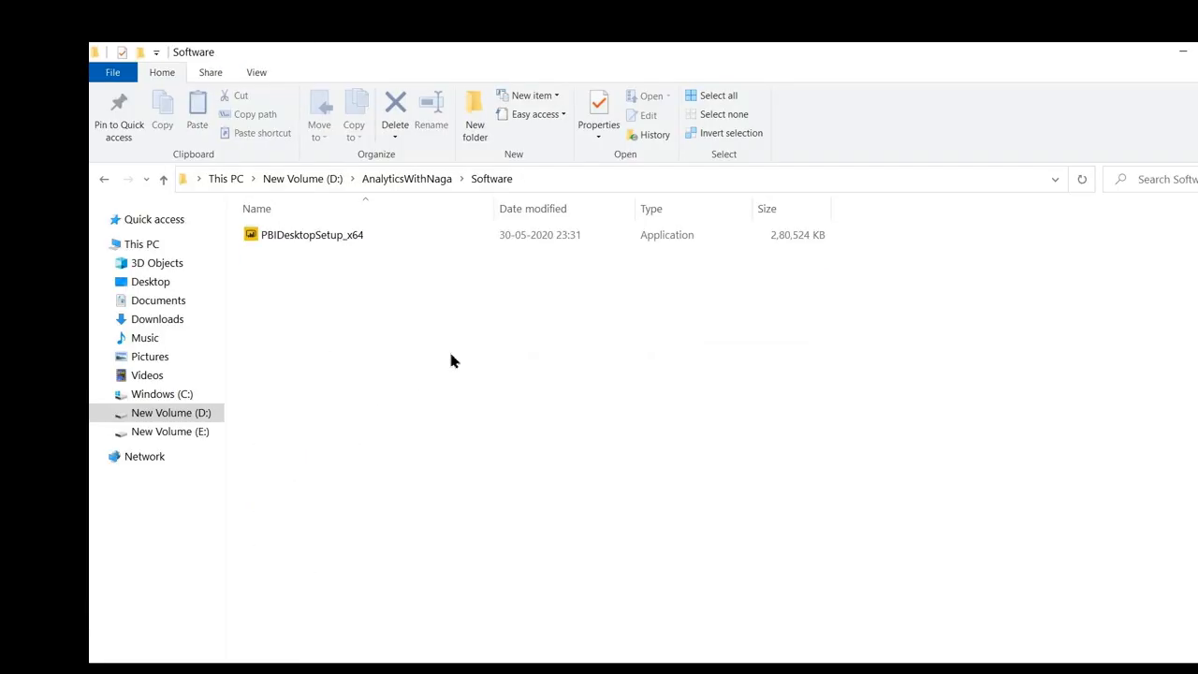
pyautogui.hotkey('ctrl', 'v')
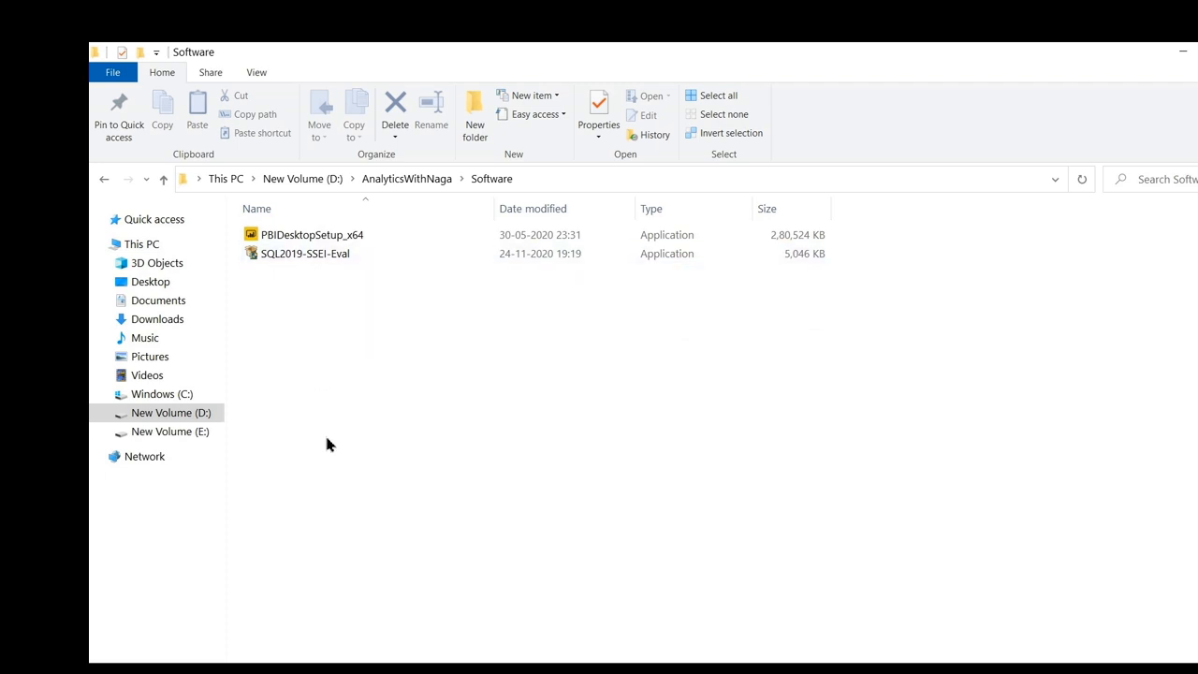
# Run SQL2019-SSEI-Eval from the D: AnalyticsWithNaga\Software folder.
pyautogui.doubleClick(301, 255)
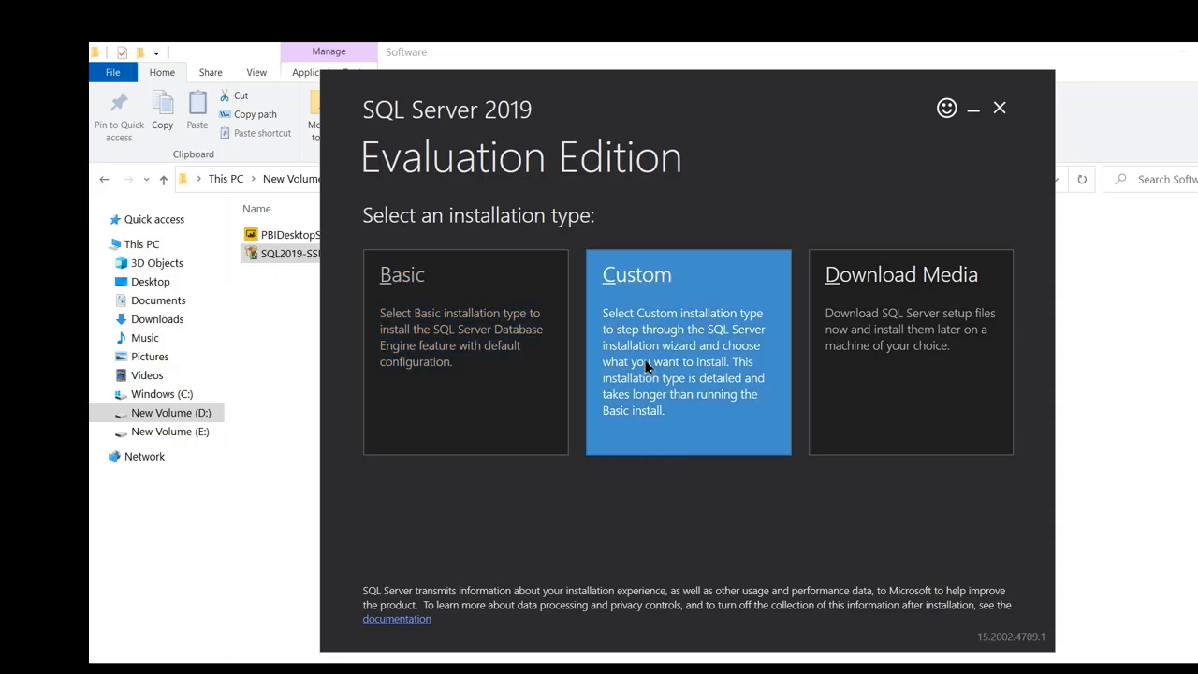
# Pick the Custom installation type and download the setup media to C:\SQL2019.
pyautogui.click(646, 367)
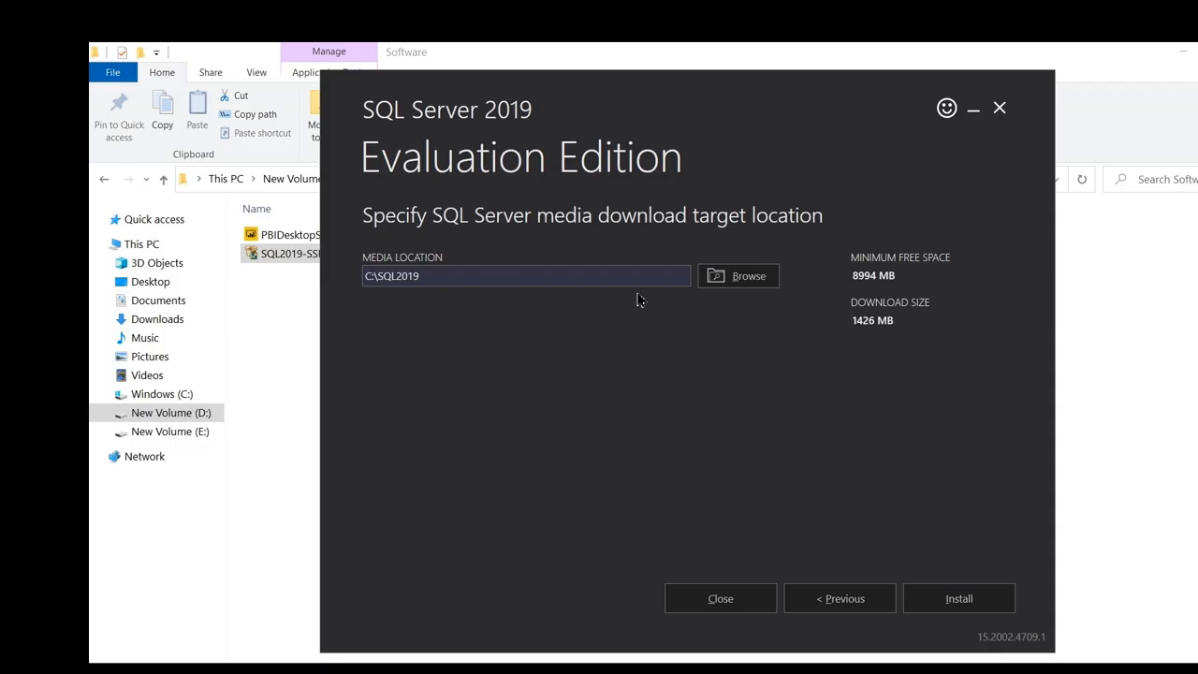
pyautogui.click(932, 604)
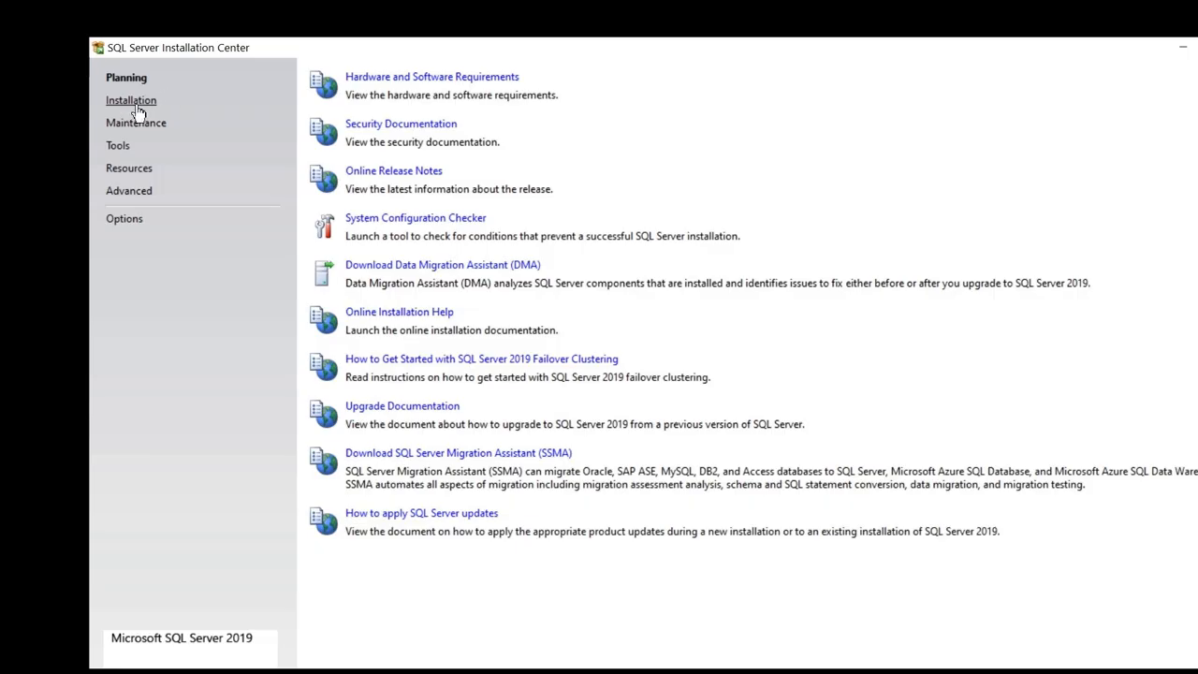
# Check the Software Installation slides, then choose New SQL Server stand-alone installation on the Installation page.
pyautogui.click(137, 104)
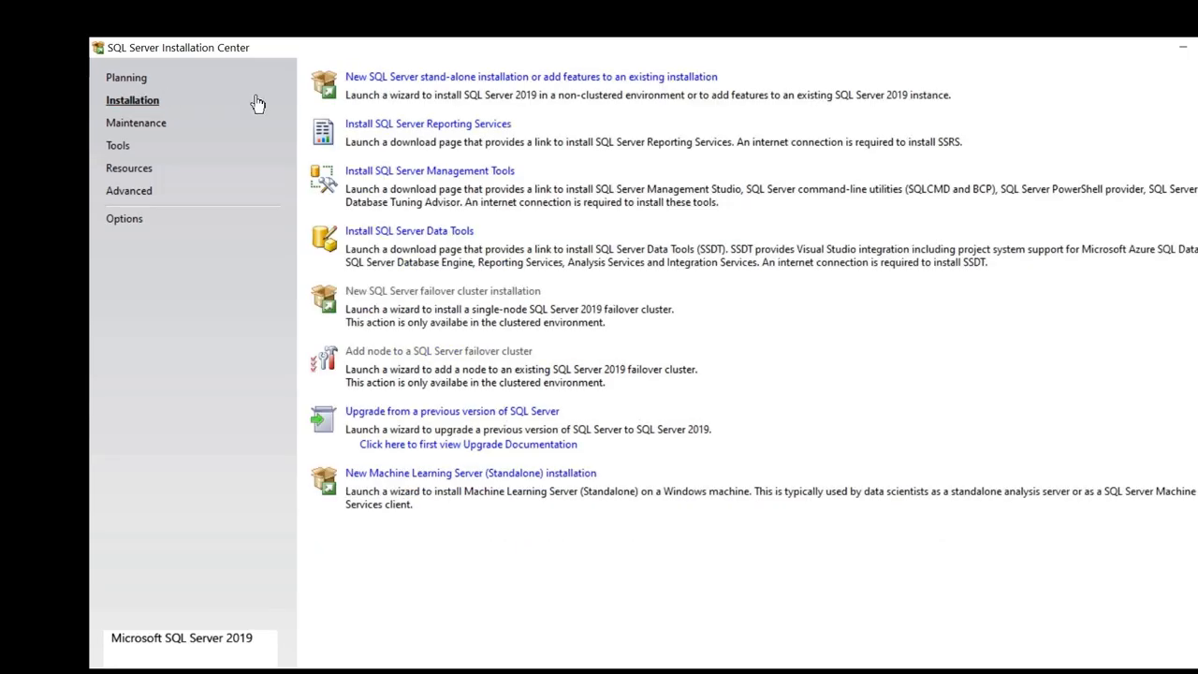
pyautogui.moveTo(721, 670)
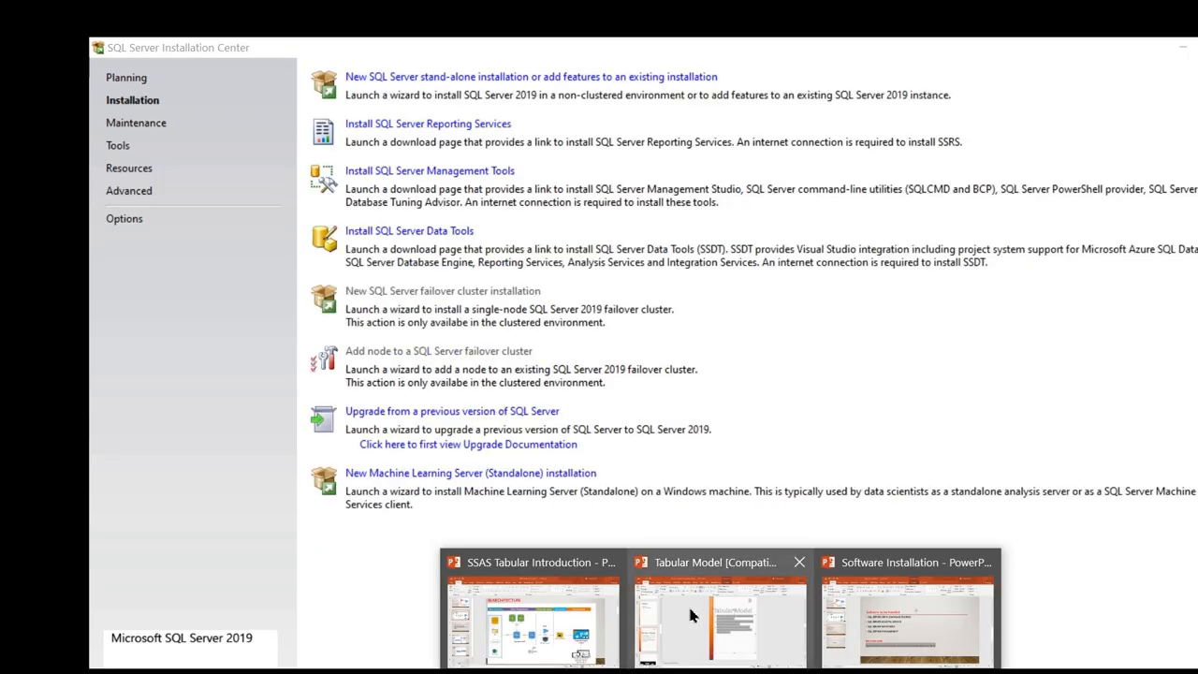
pyautogui.click(891, 617)
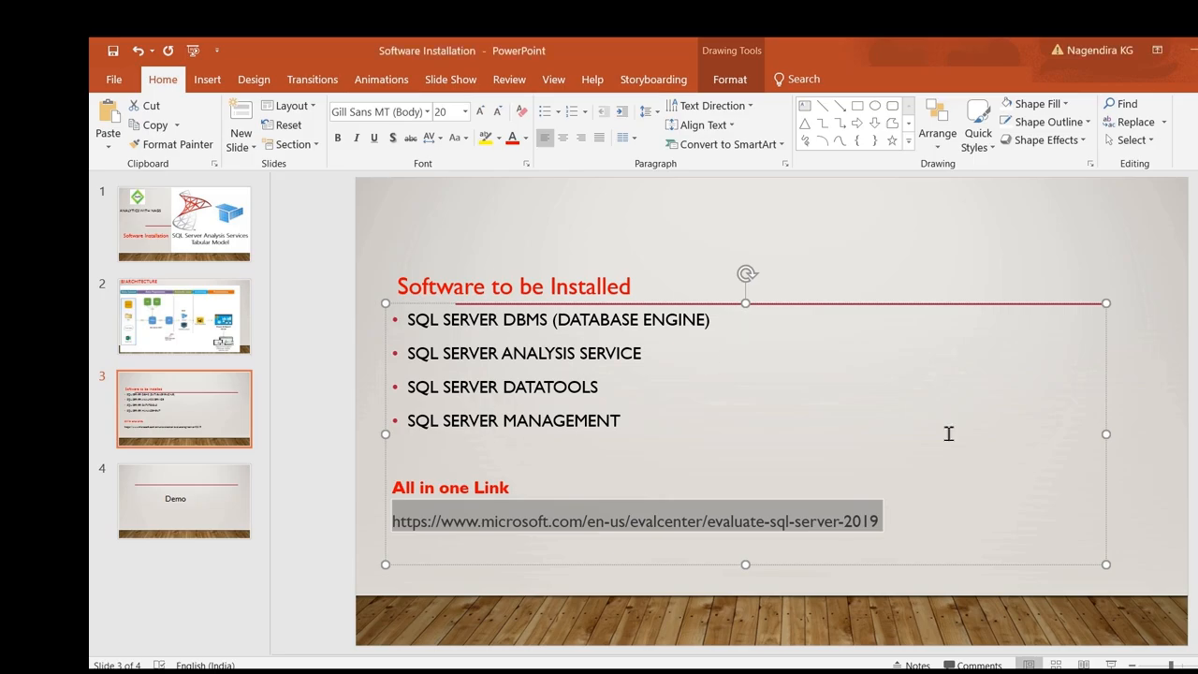
pyautogui.click(1192, 50)
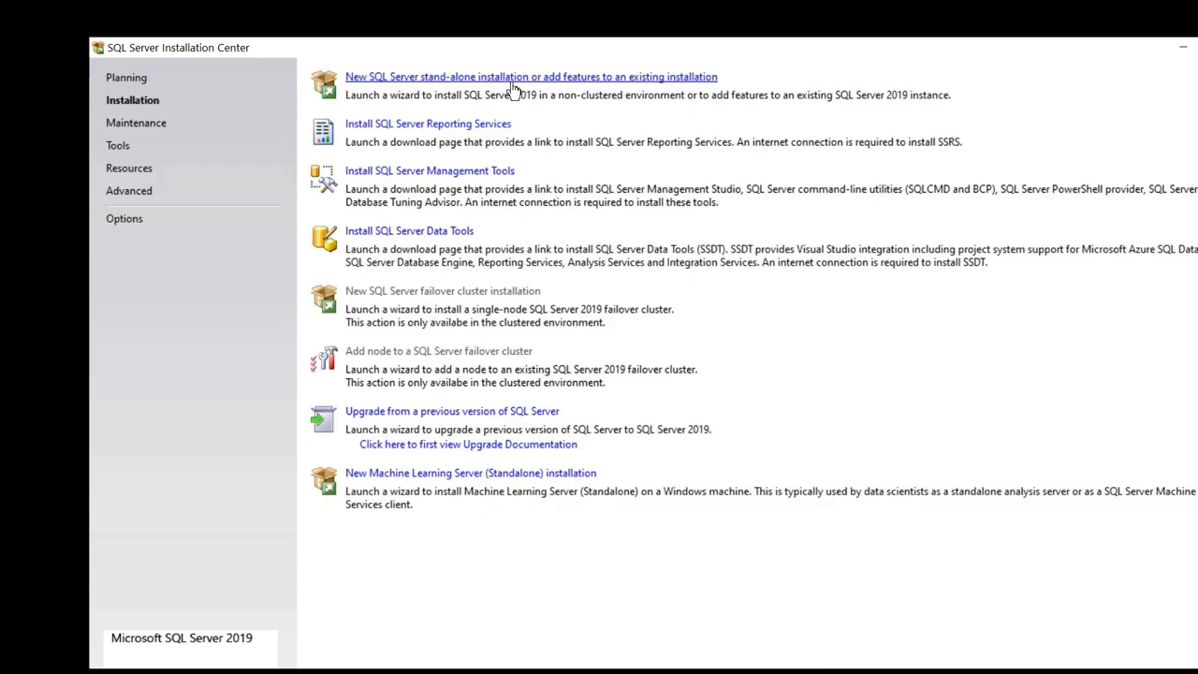
pyautogui.click(723, 671)
pyautogui.click(878, 632)
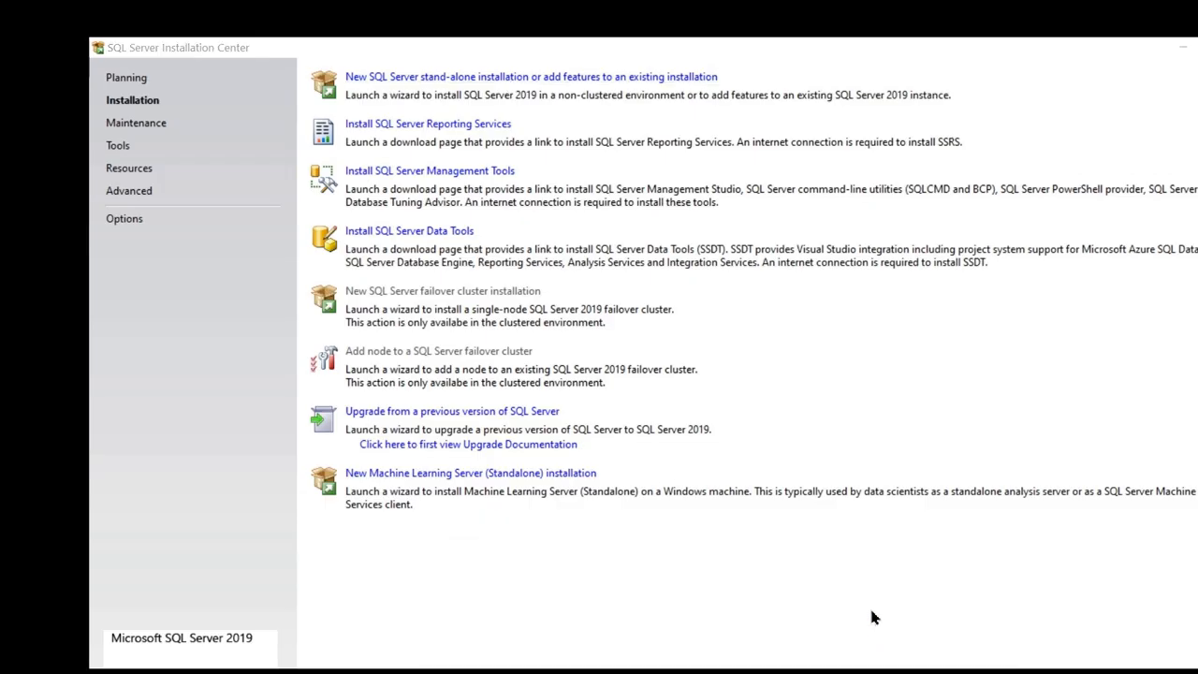
pyautogui.moveTo(667, 354); pyautogui.dragTo(426, 325)
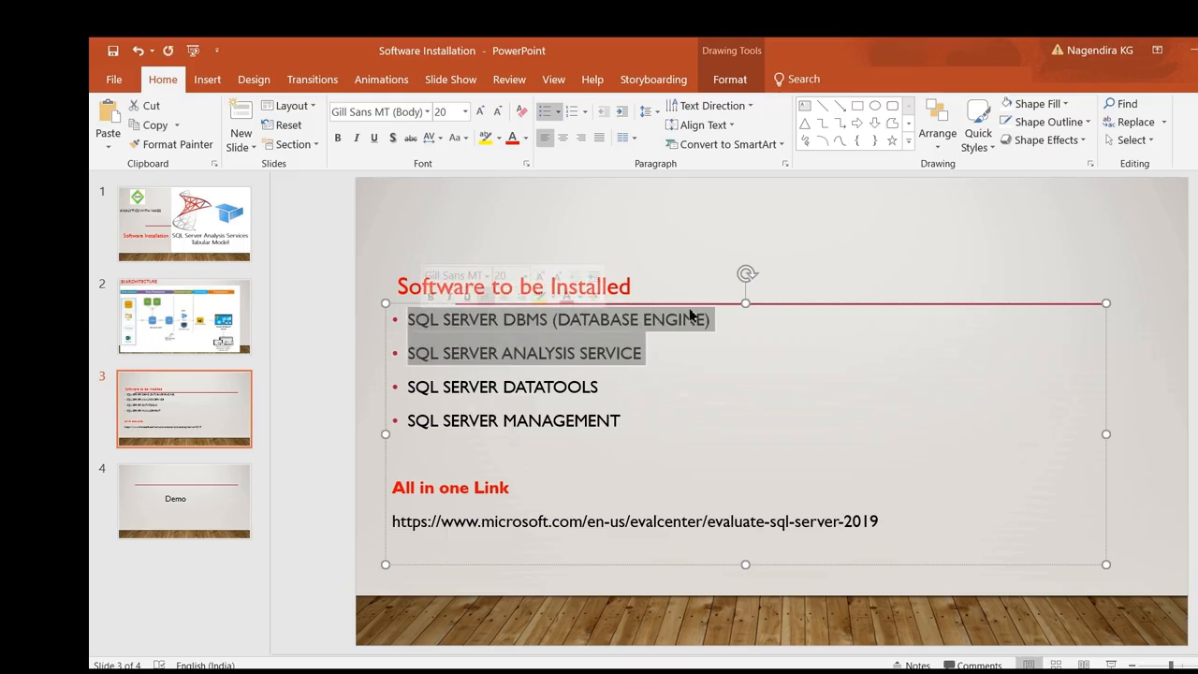
pyautogui.click(1190, 52)
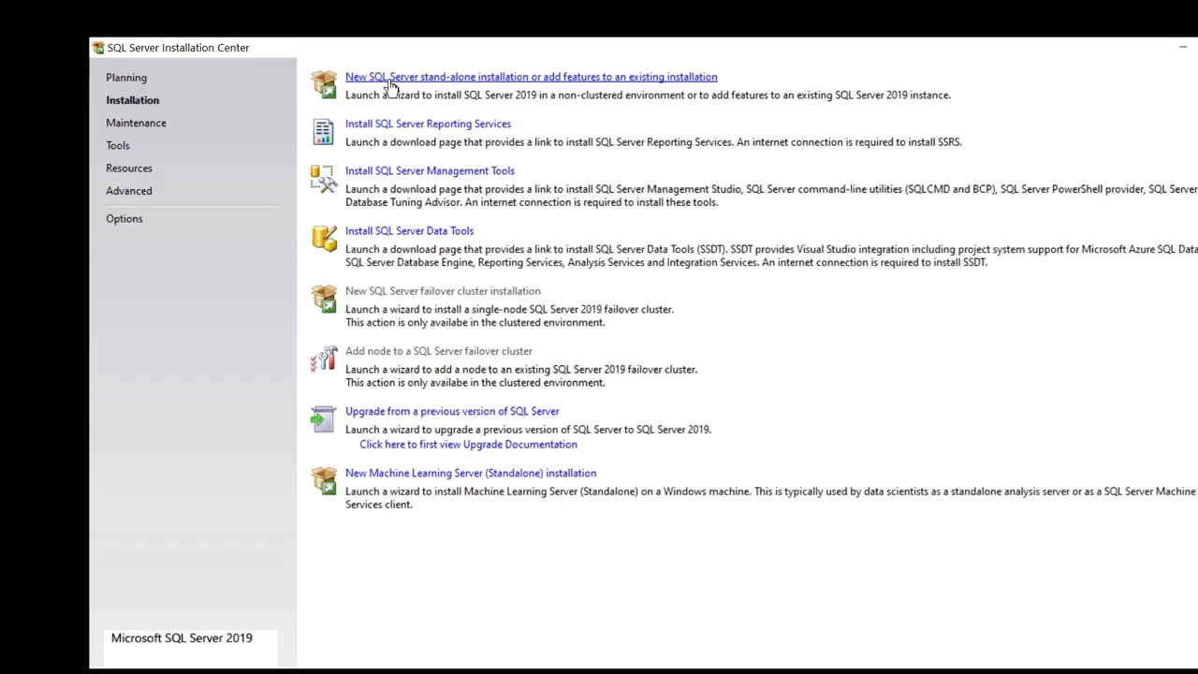
pyautogui.click(536, 79)
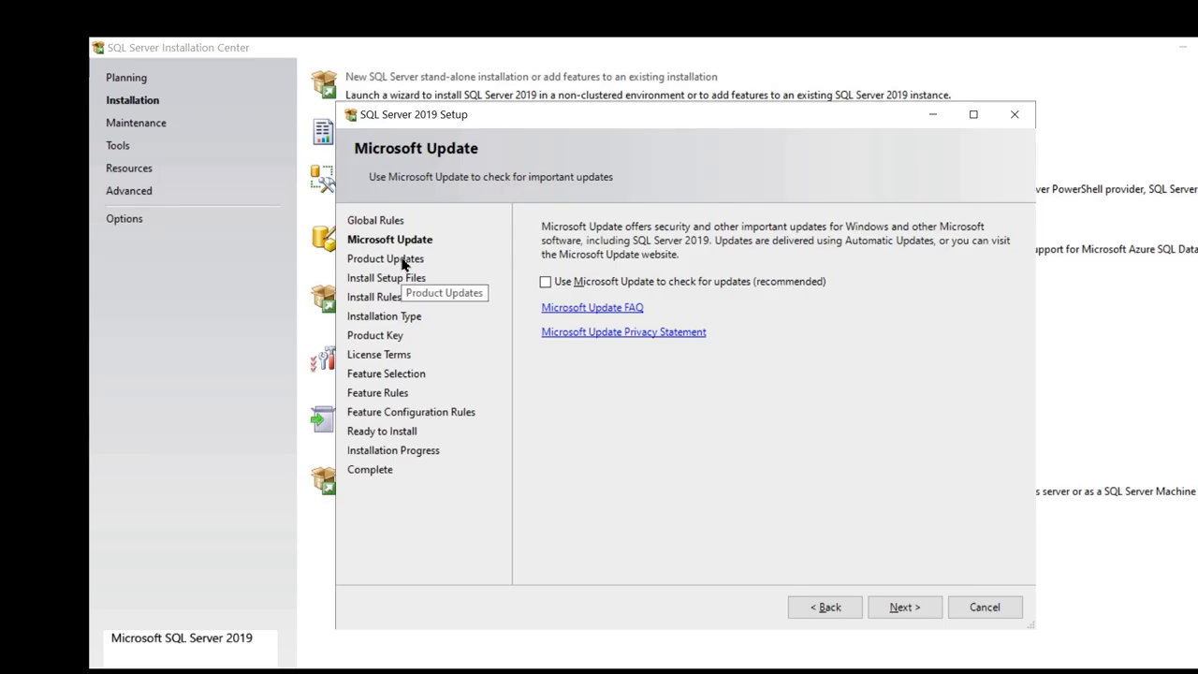
# Skip the product update scan and get past Install Setup Files and Install Rules.
pyautogui.click(917, 608)
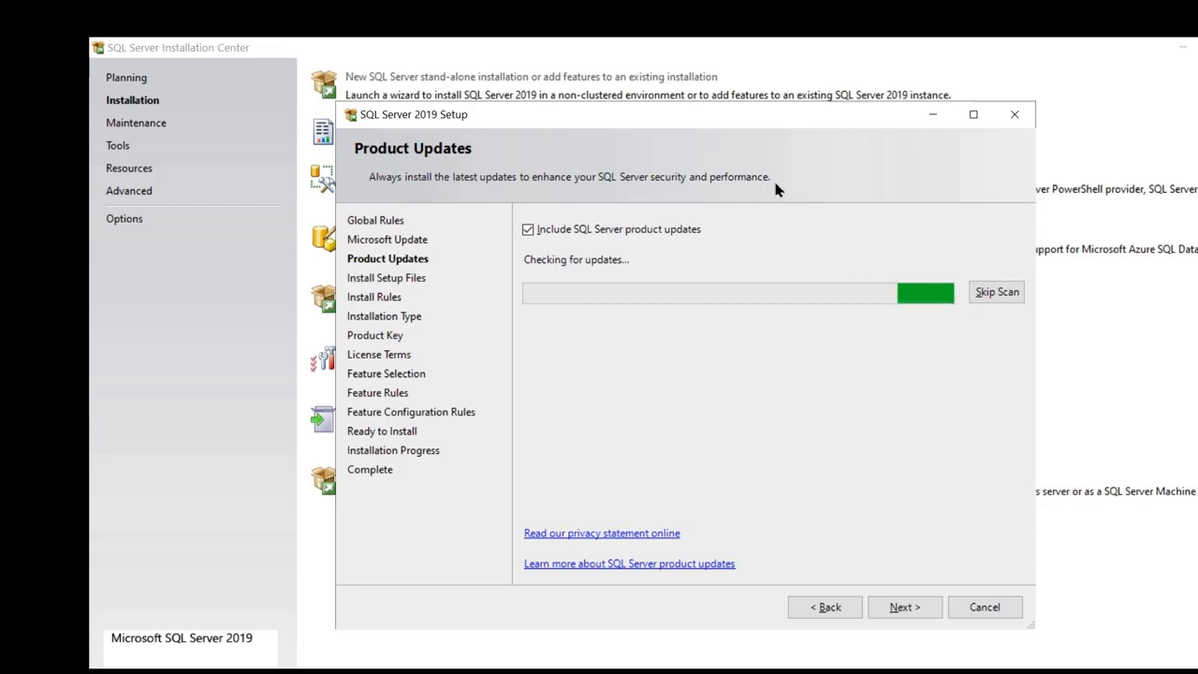
pyautogui.click(990, 296)
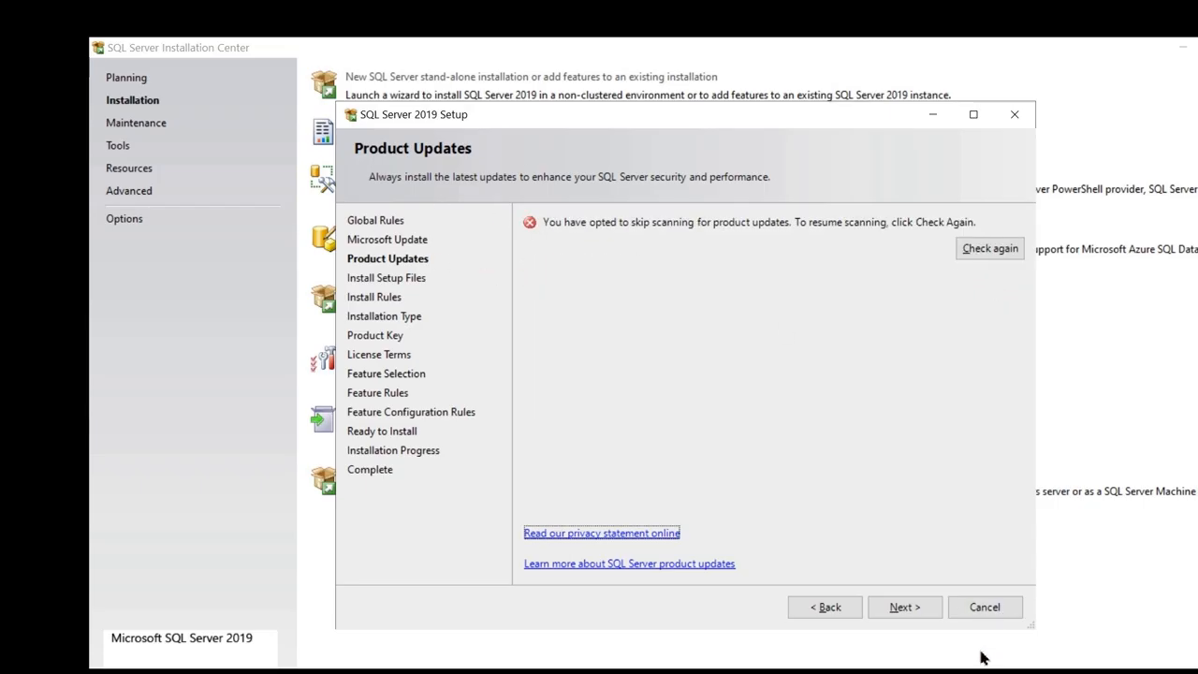
pyautogui.click(911, 608)
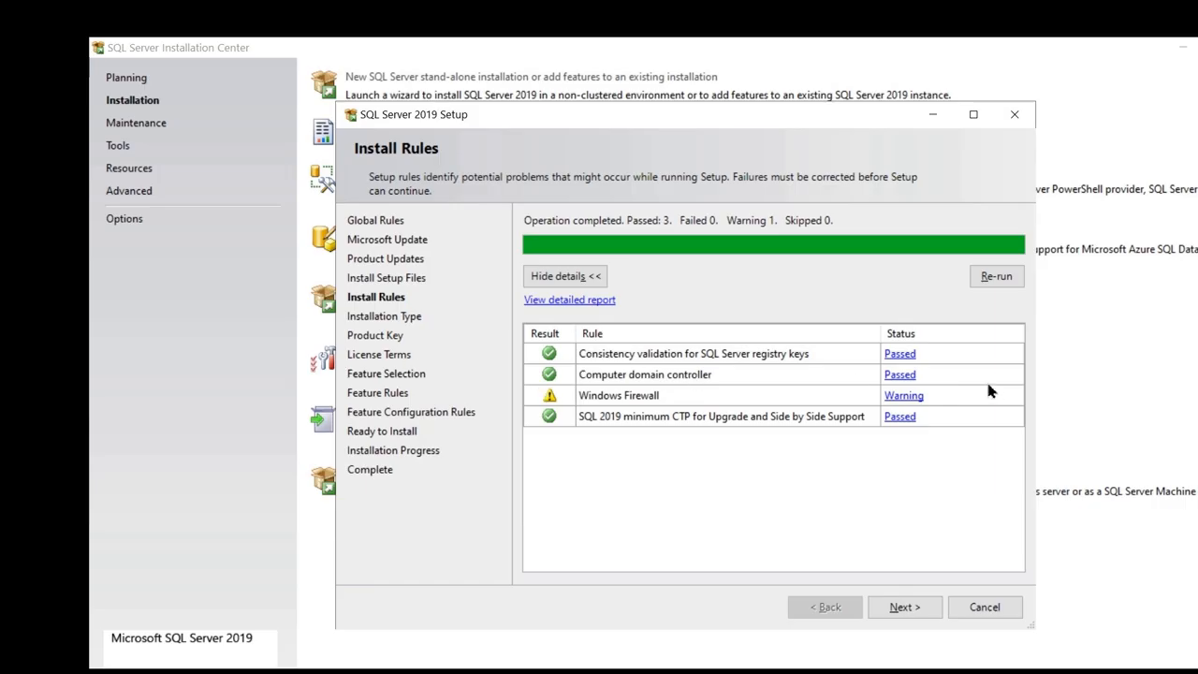
pyautogui.click(904, 606)
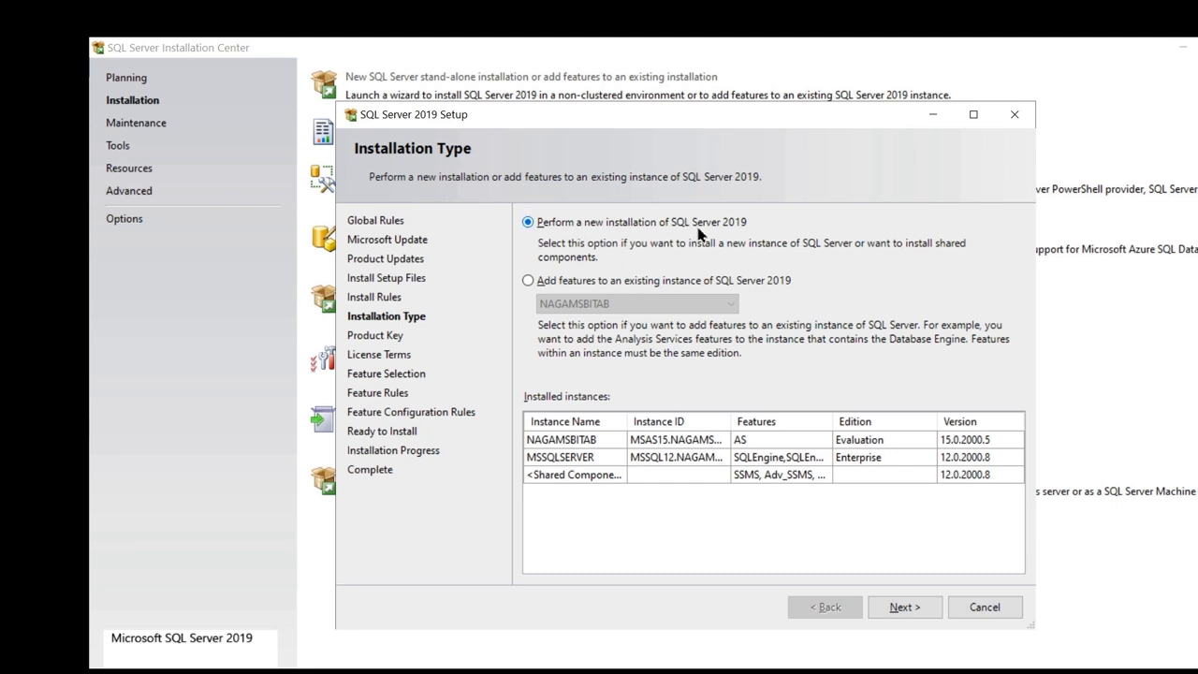
# Keep a new installation on the free Evaluation edition and accept the license terms.
pyautogui.click(905, 610)
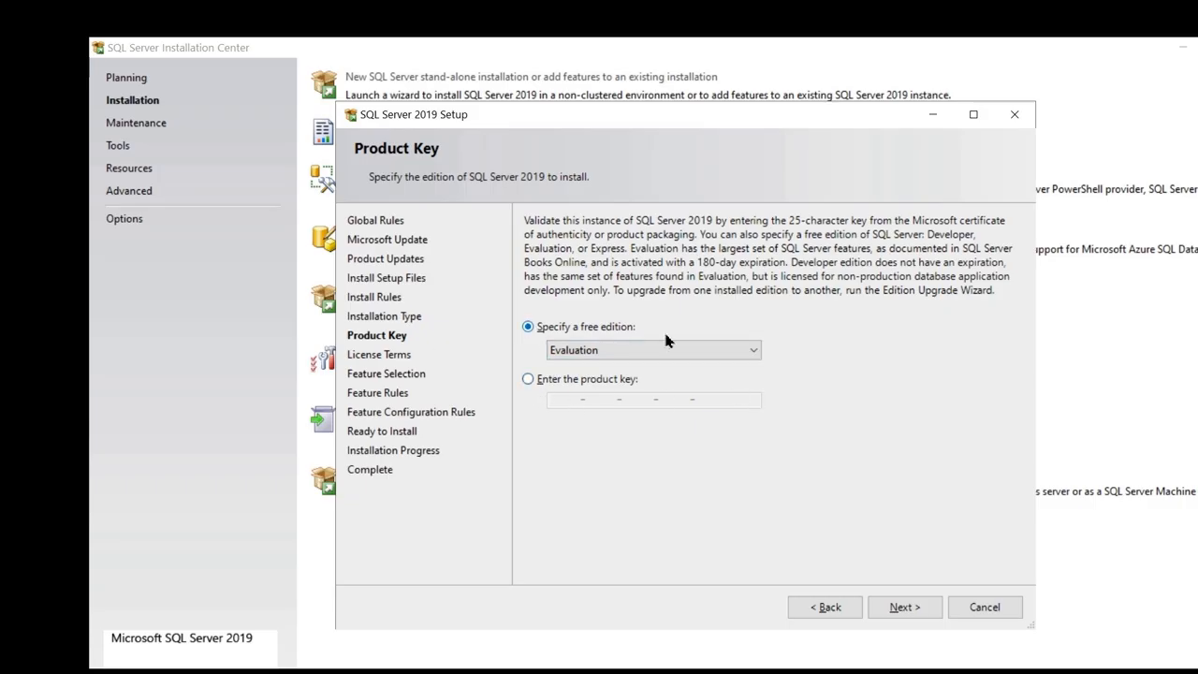
pyautogui.click(904, 608)
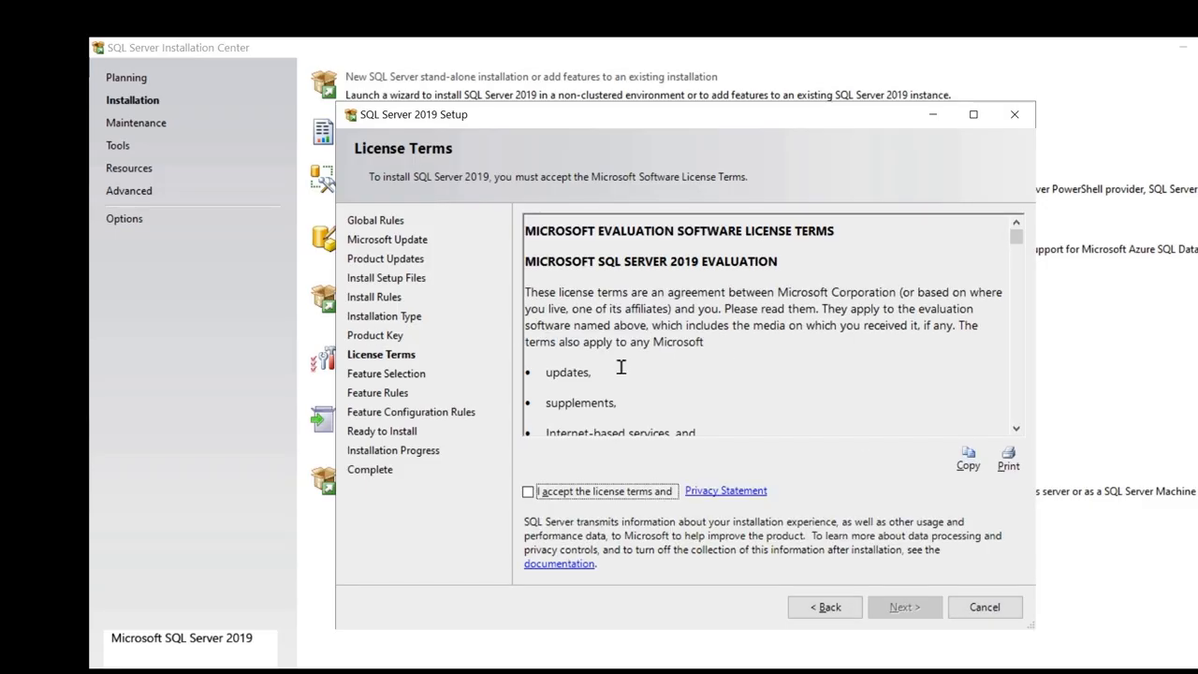
pyautogui.click(529, 492)
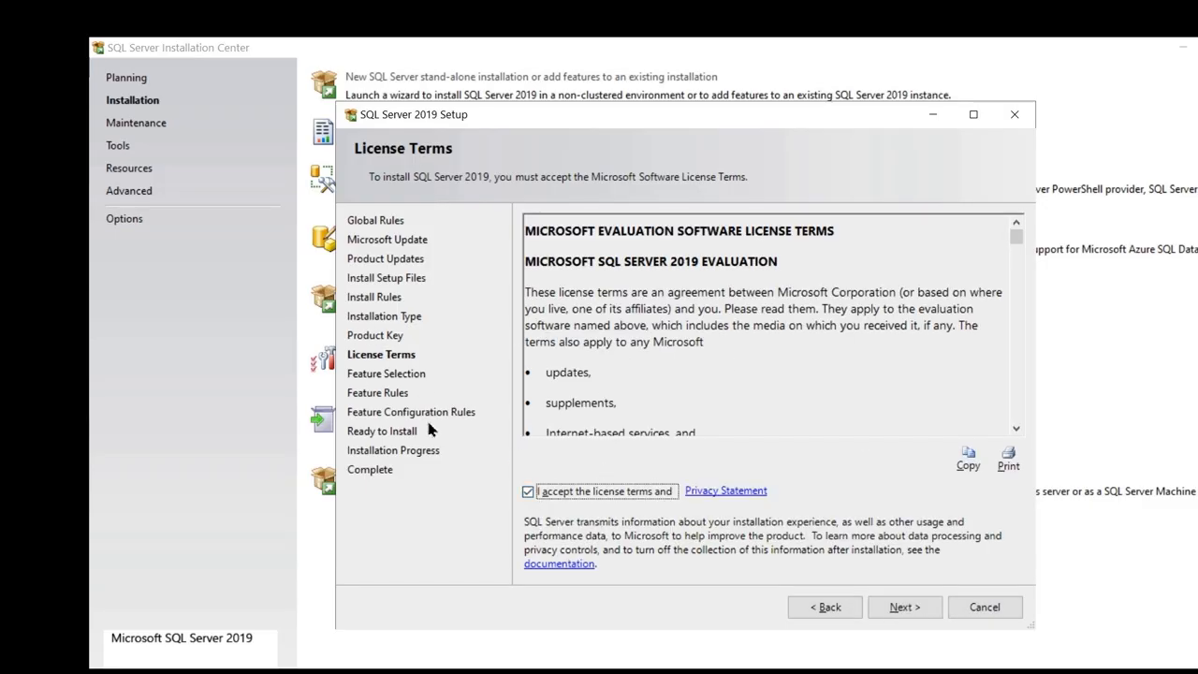
pyautogui.click(897, 609)
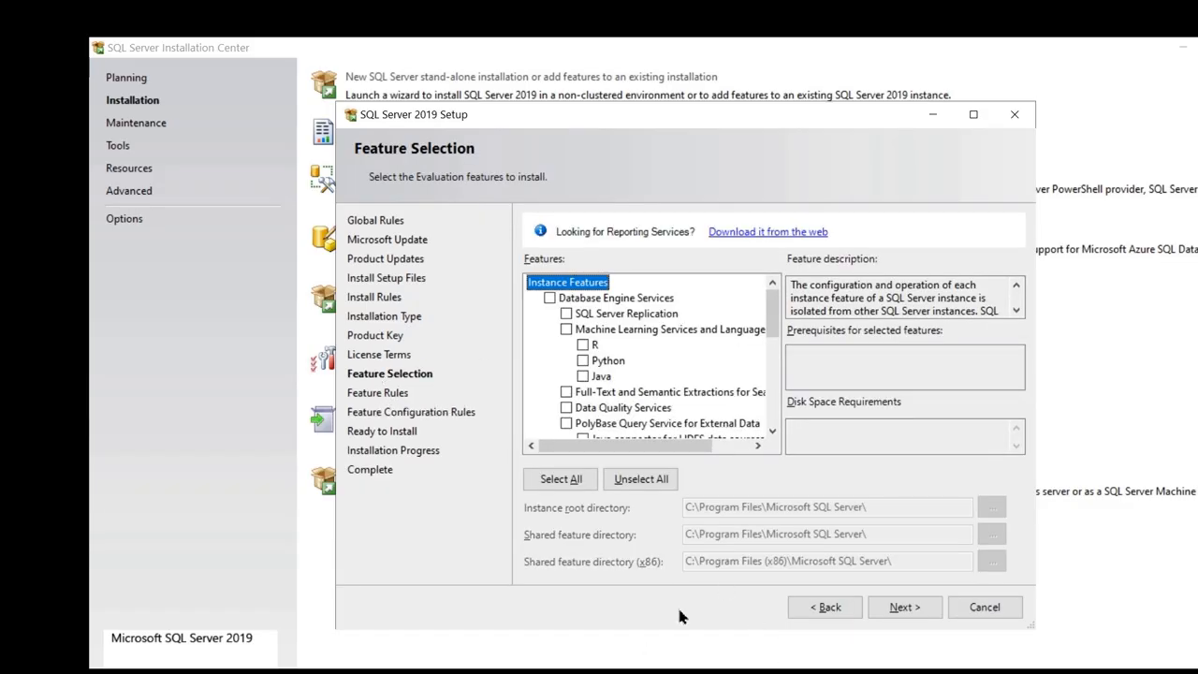
# Consult the software-to-install slide for the features needed.
pyautogui.click(721, 672)
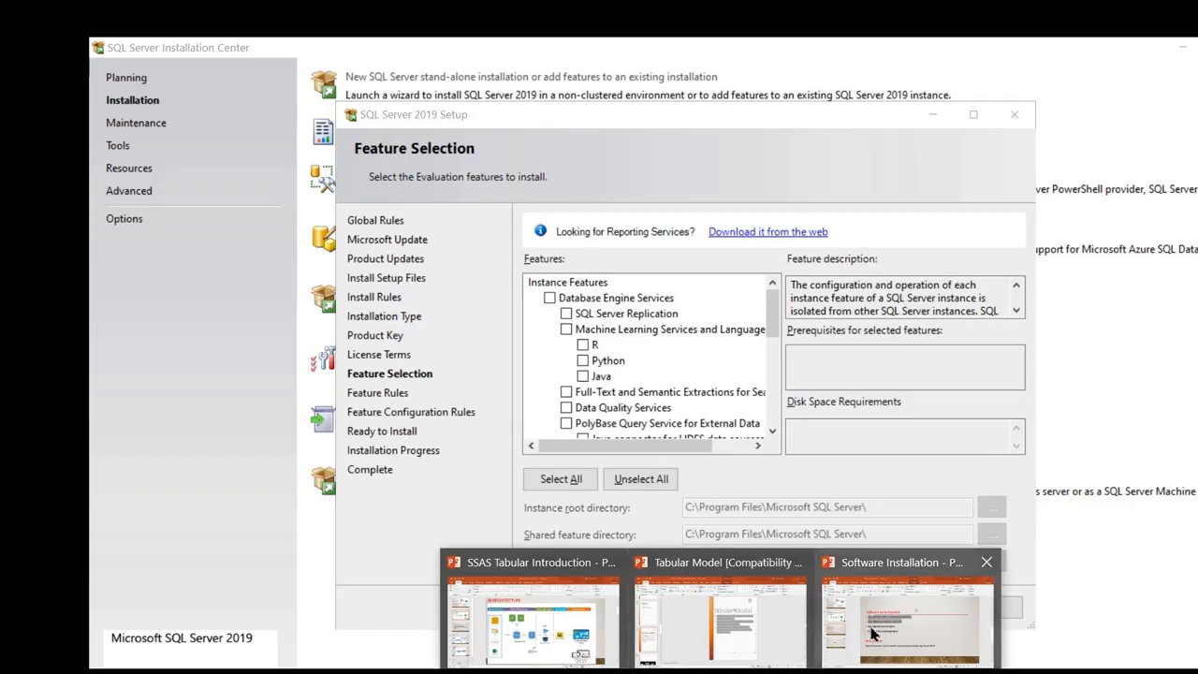
pyautogui.click(902, 597)
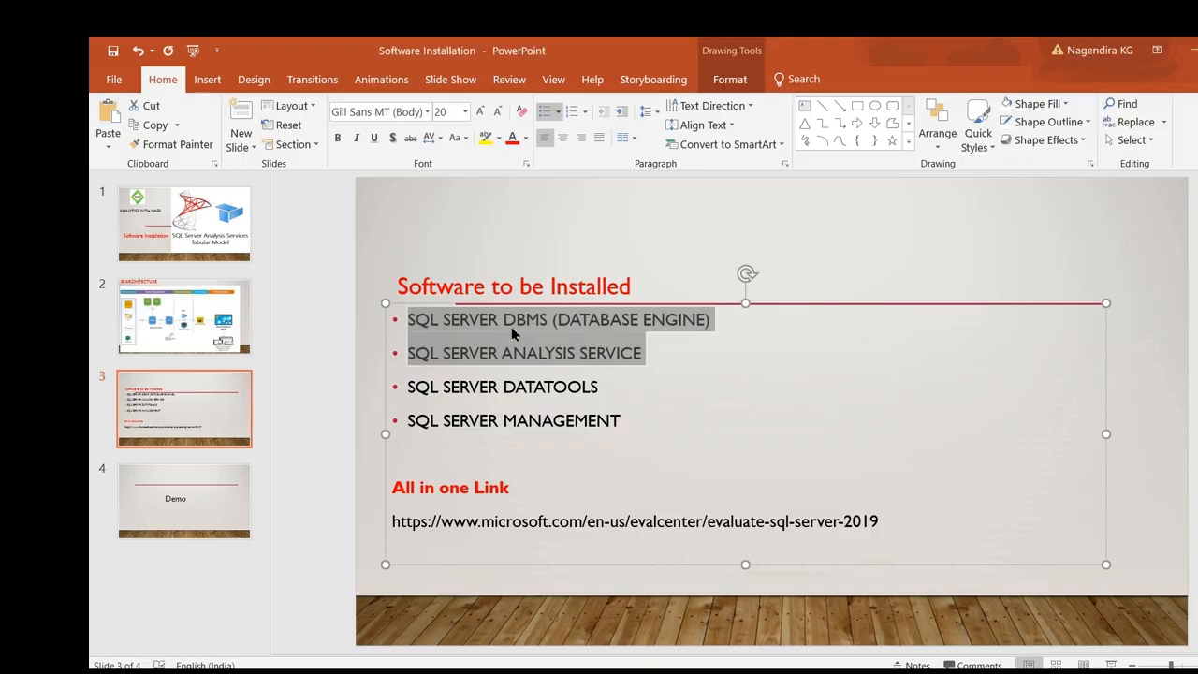
pyautogui.click(1194, 56)
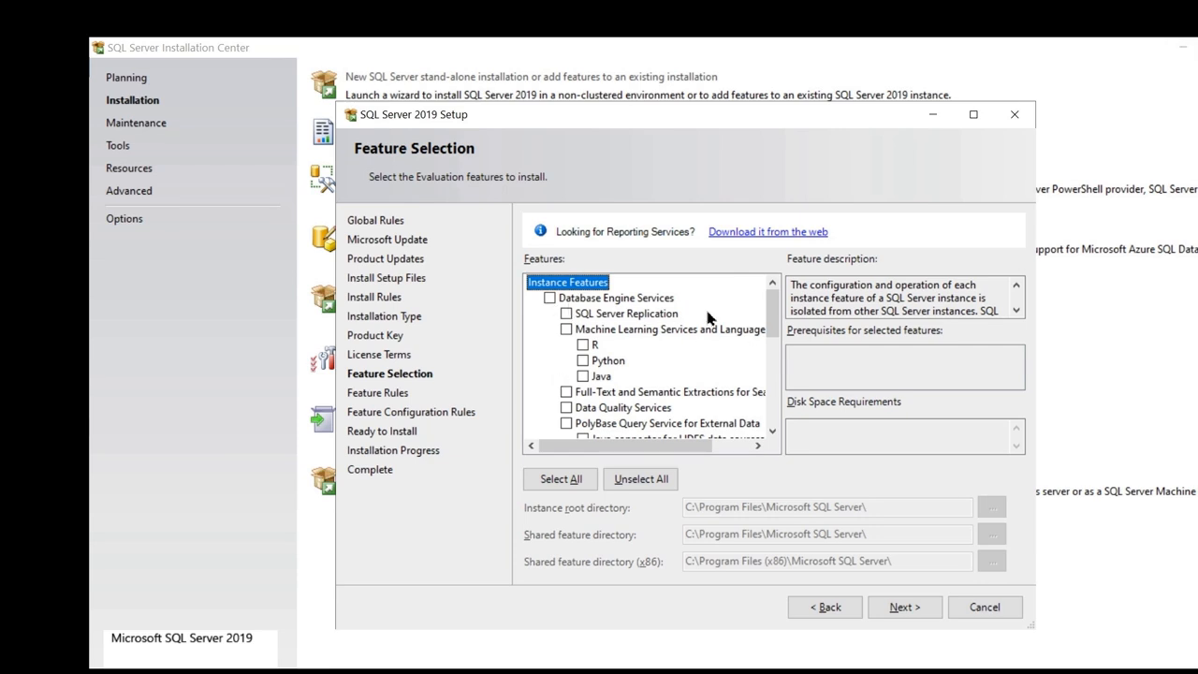
pyautogui.moveTo(773, 317); pyautogui.dragTo(784, 400)
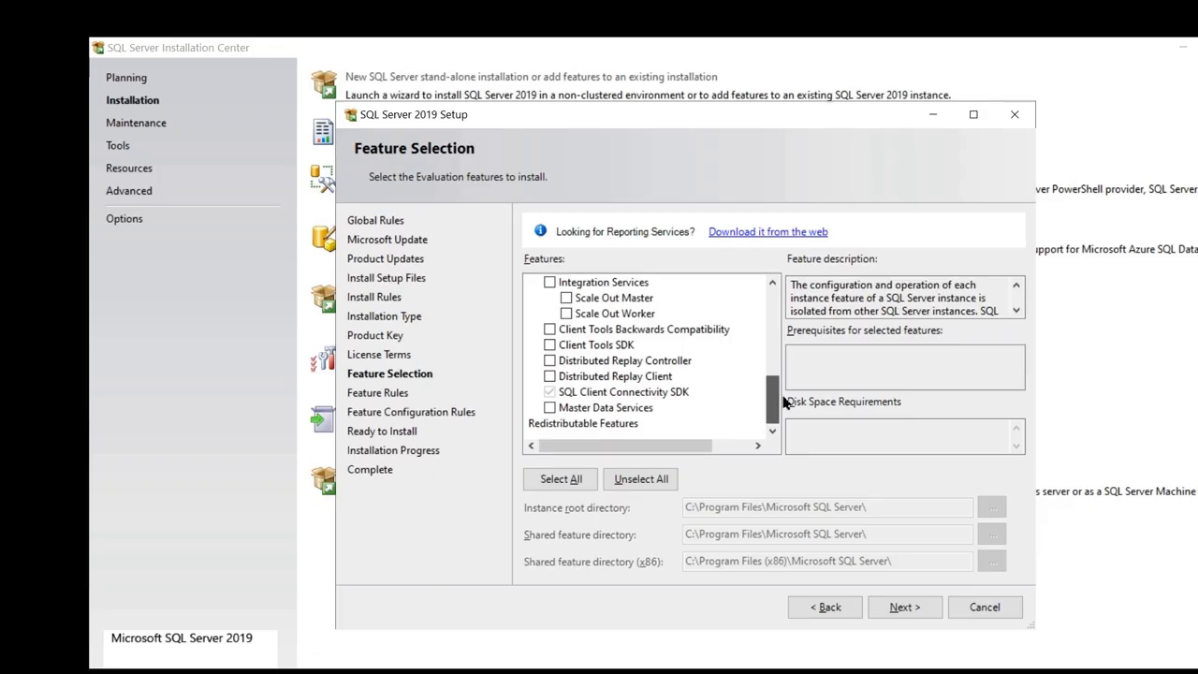
pyautogui.moveTo(775, 401); pyautogui.dragTo(783, 299)
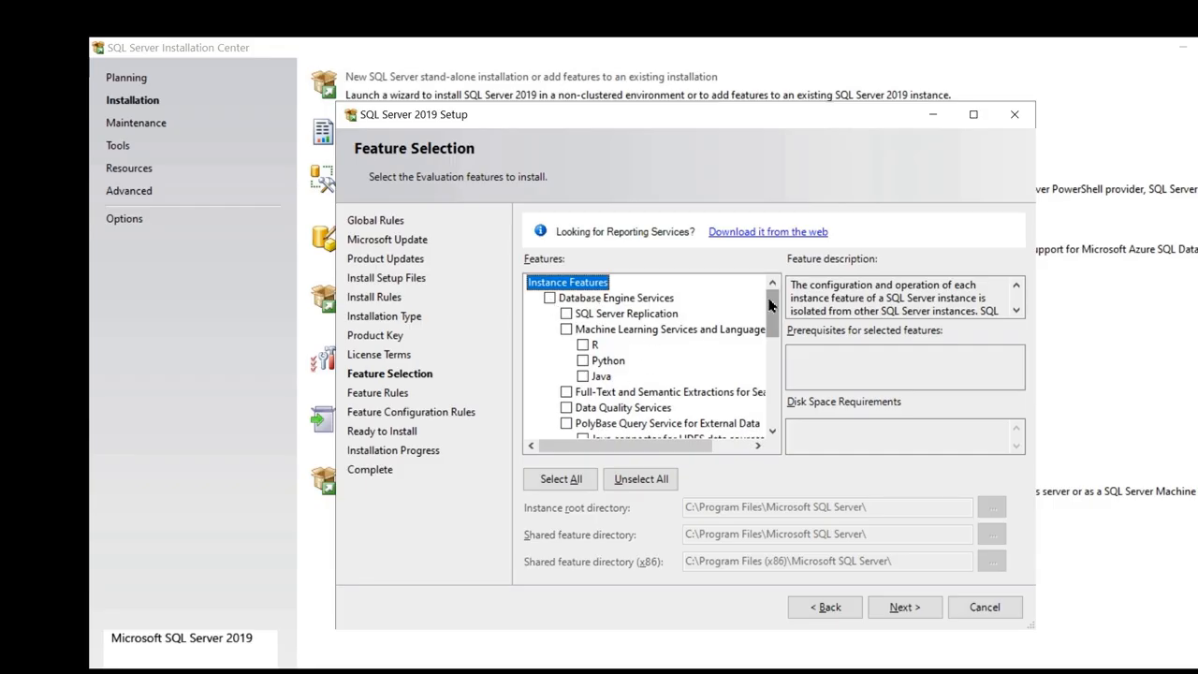
# Tick Database Engine Services and Analysis Services, then continue to Instance Configuration.
pyautogui.click(550, 297)
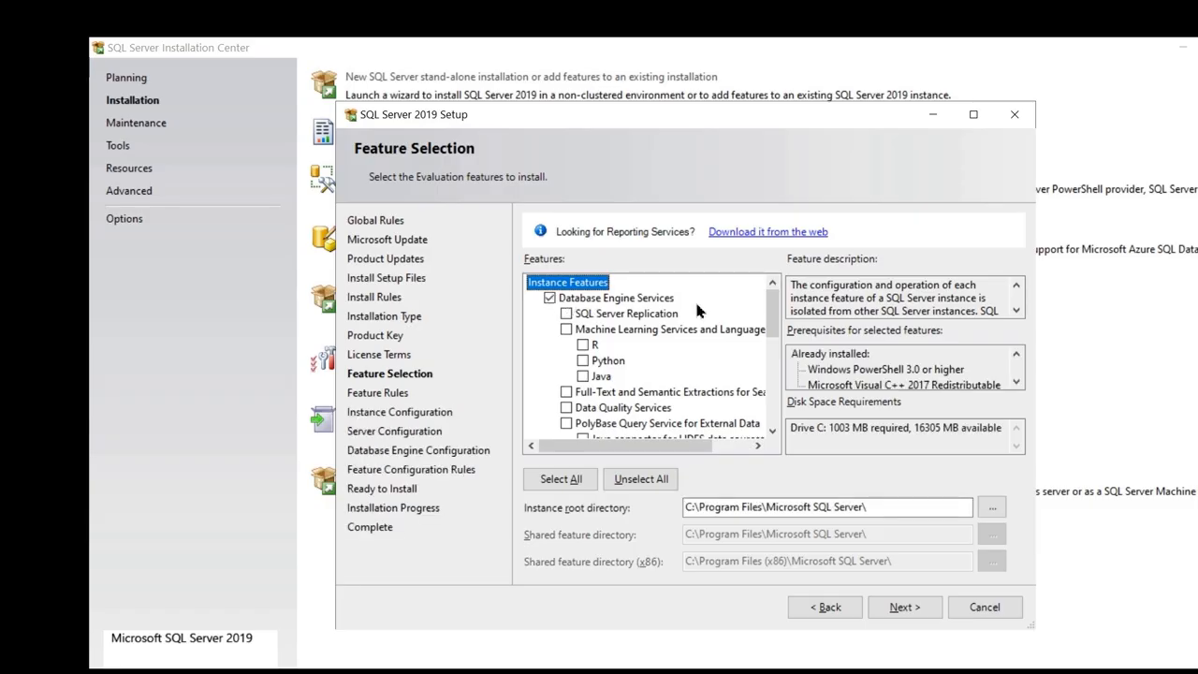
pyautogui.scroll(-2, 778, 328)
pyautogui.scroll(-1, 778, 328)
pyautogui.click(549, 344)
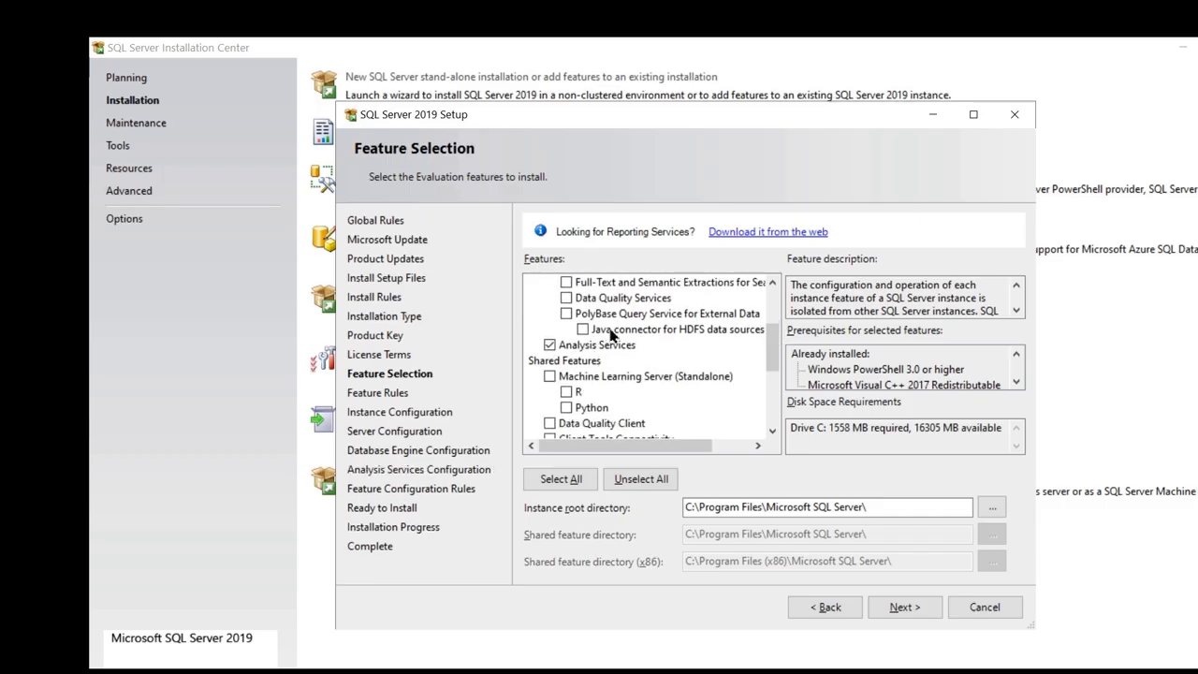
pyautogui.scroll(3, 604, 337)
pyautogui.scroll(-3, 632, 348)
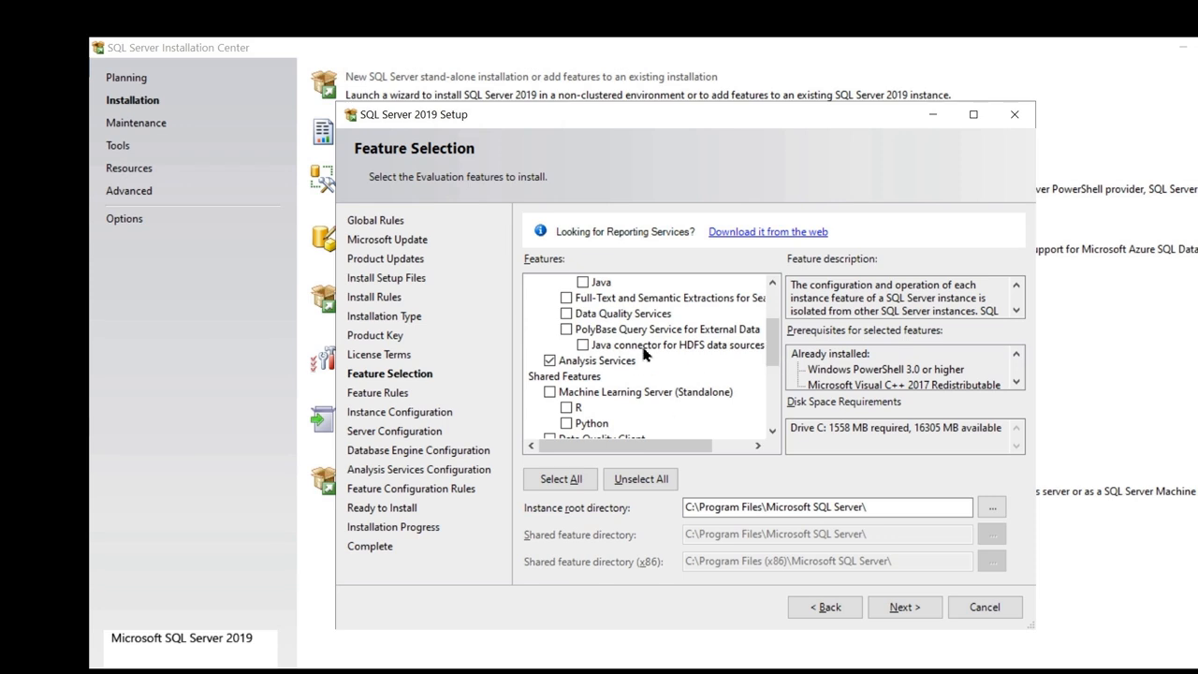
pyautogui.scroll(3, 633, 356)
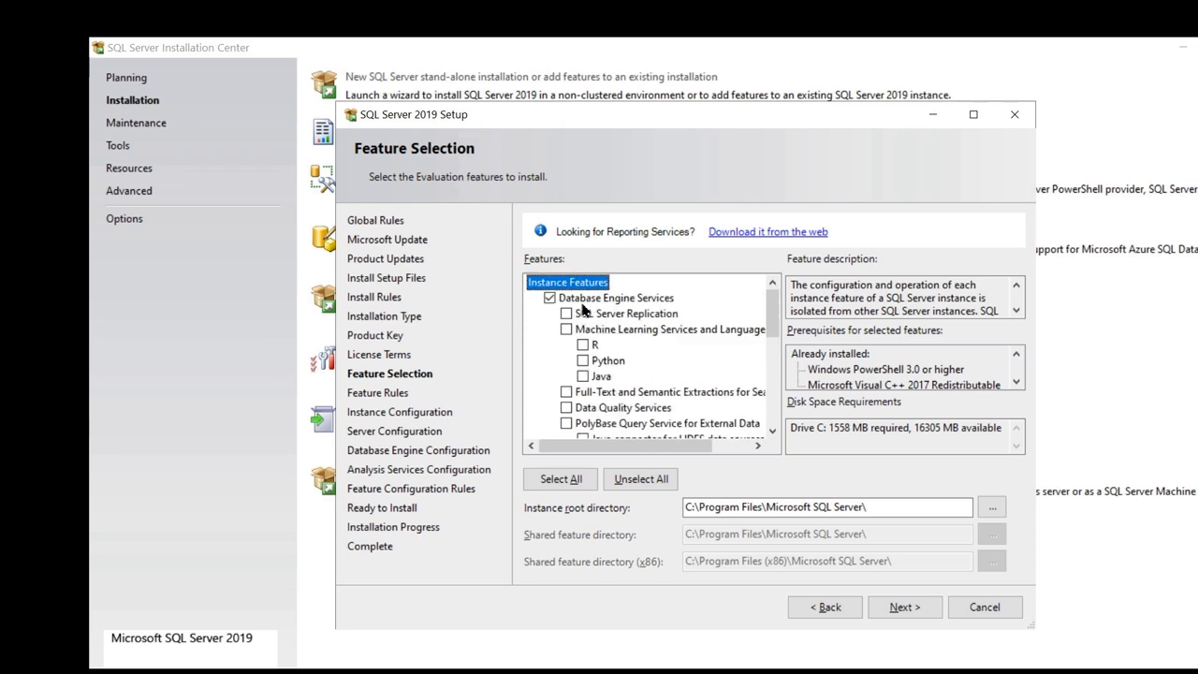
pyautogui.scroll(-3, 583, 323)
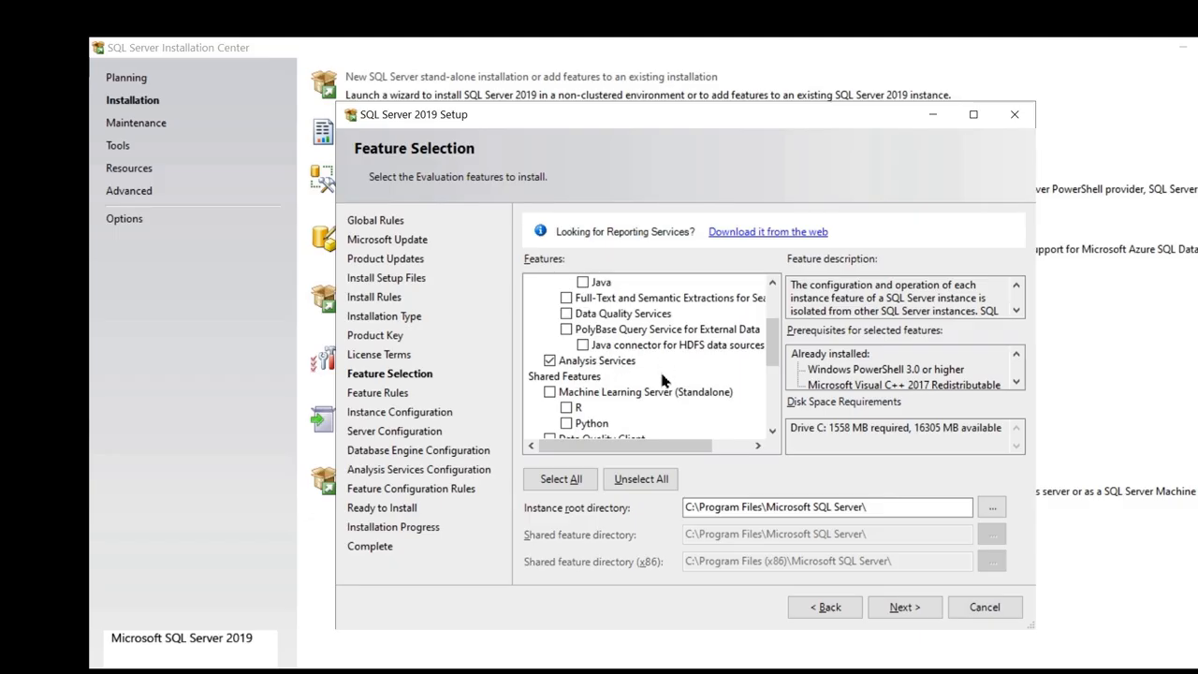
pyautogui.click(904, 606)
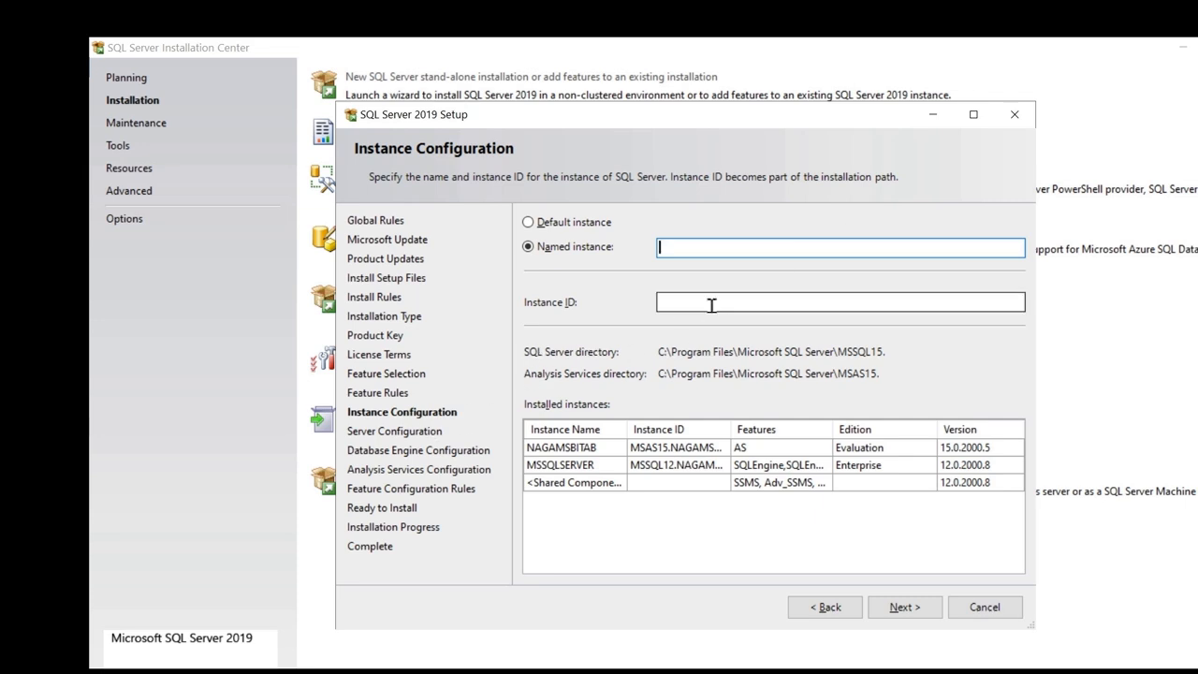
# Enter NagaTest as the named instance and continue to Server Configuration.
pyautogui.write('NagaTest')
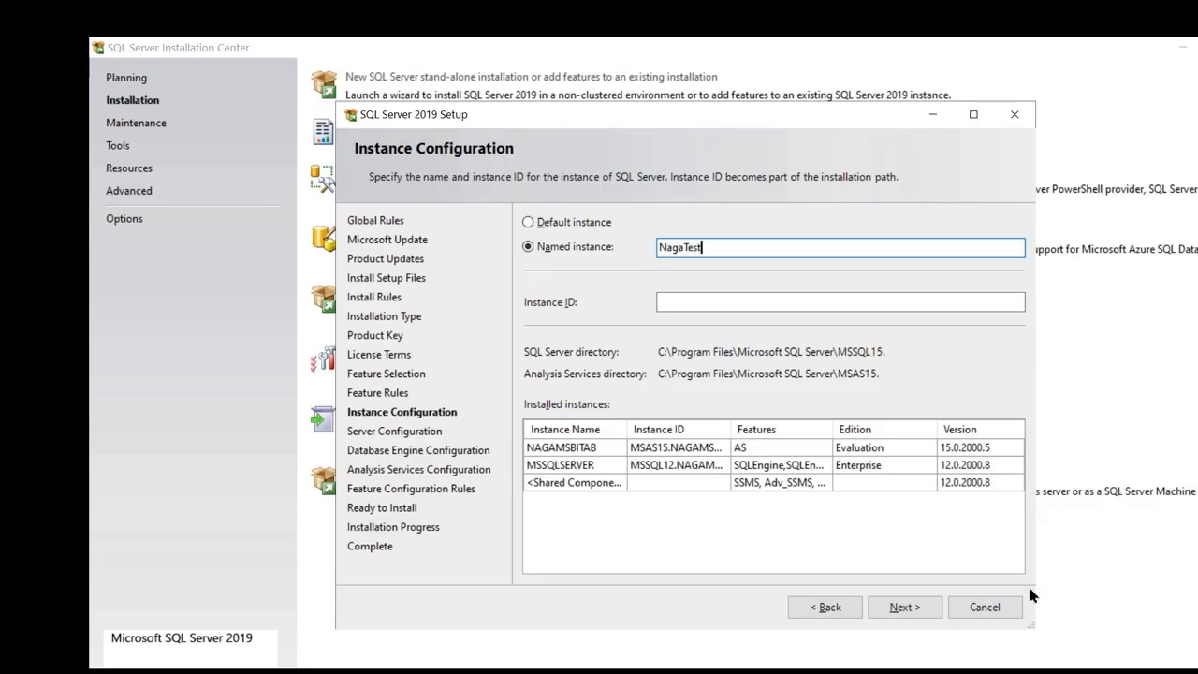
pyautogui.click(903, 606)
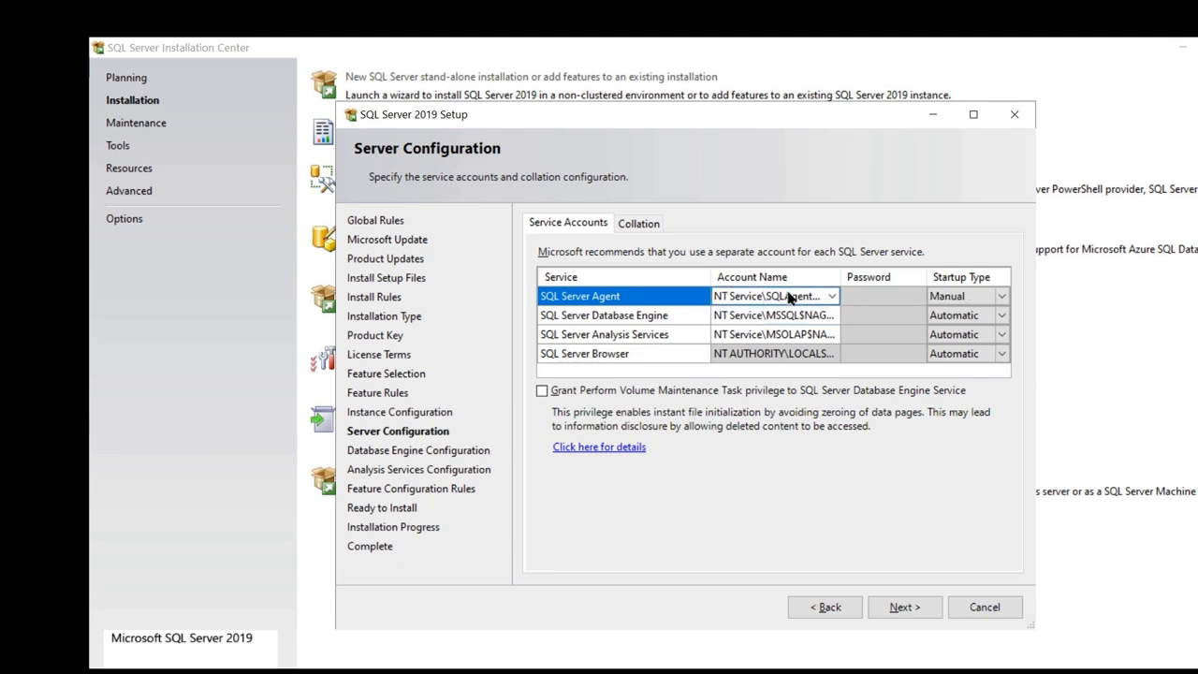
# Keep default service accounts and Windows authentication, adding the current user as Database Engine administrator.
pyautogui.click(900, 613)
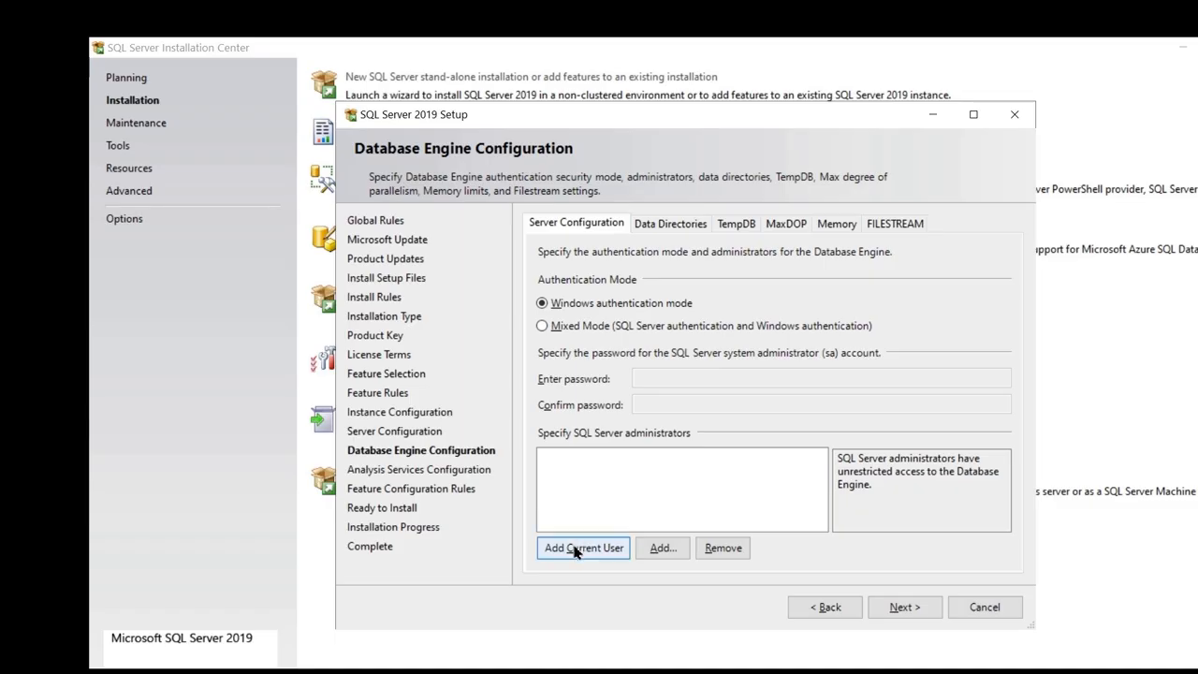
pyautogui.click(577, 332)
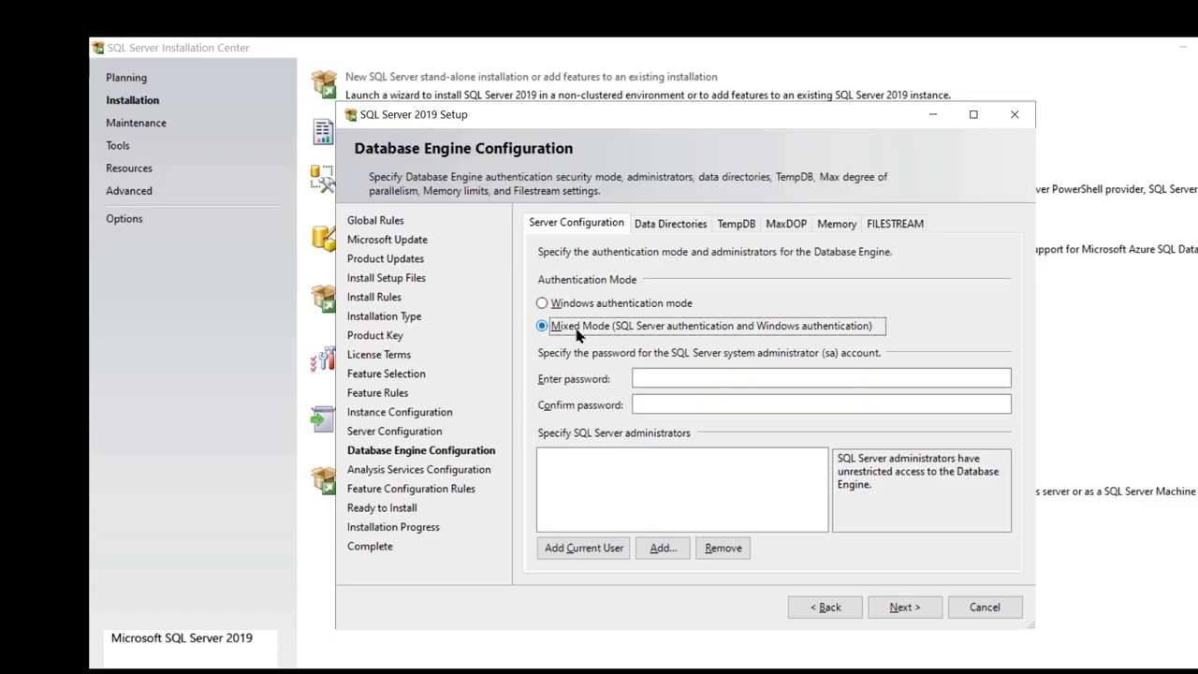
pyautogui.click(588, 307)
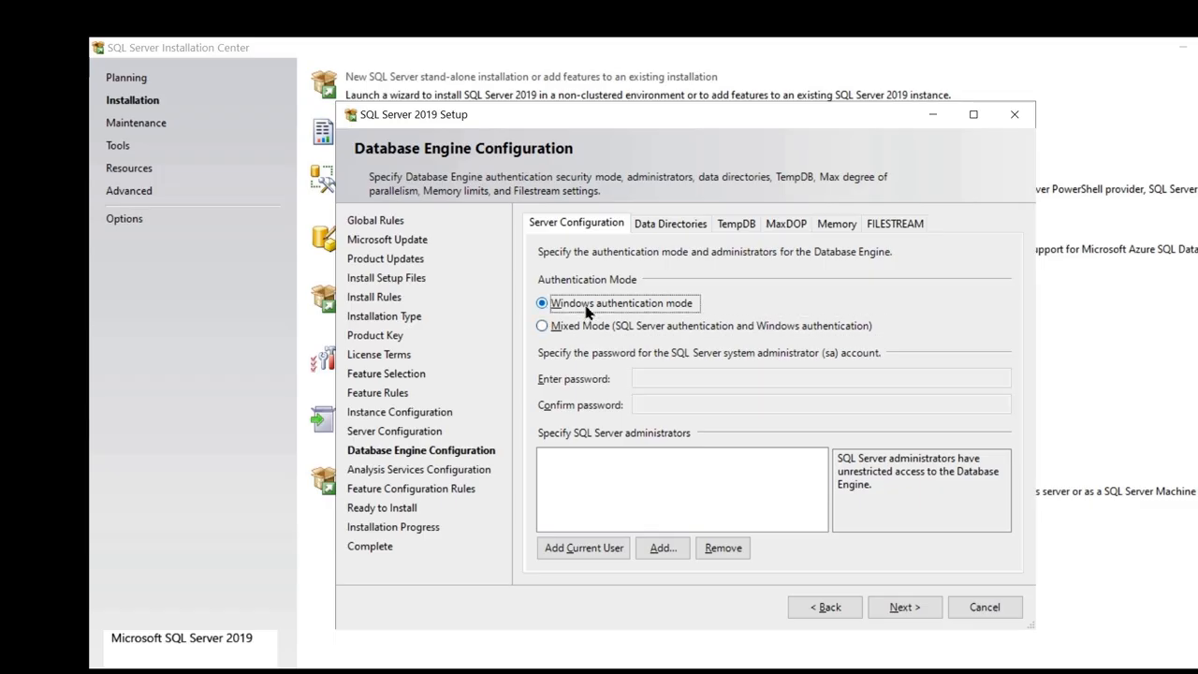
pyautogui.click(593, 556)
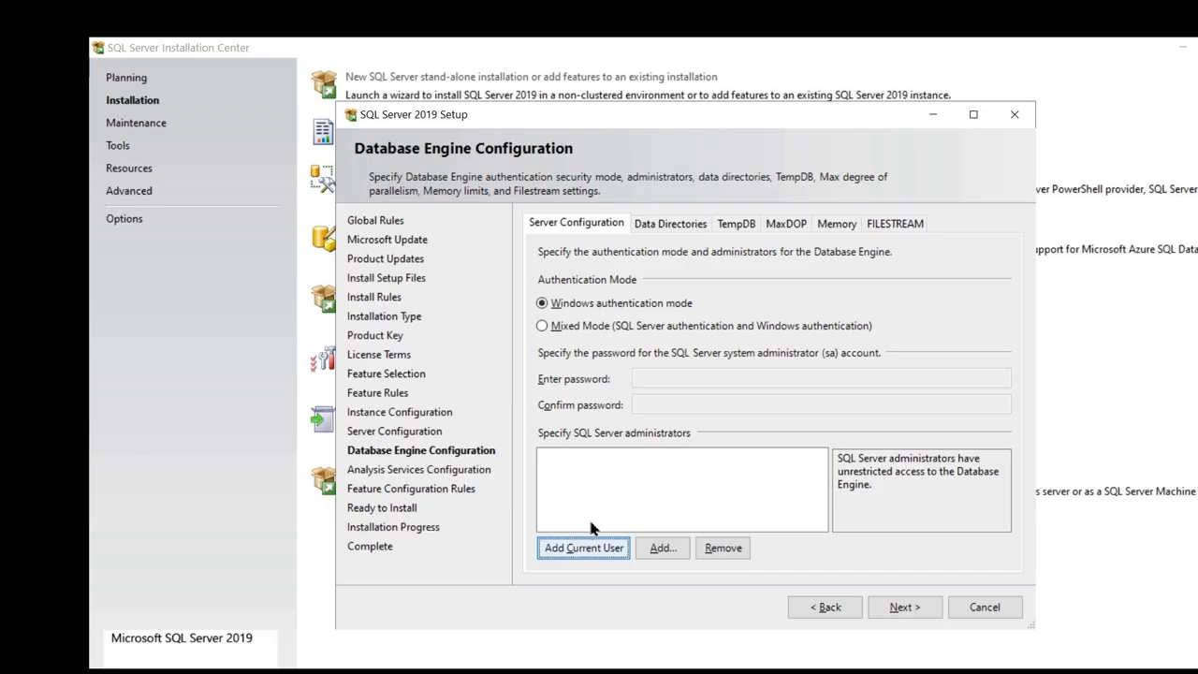
pyautogui.click(585, 548)
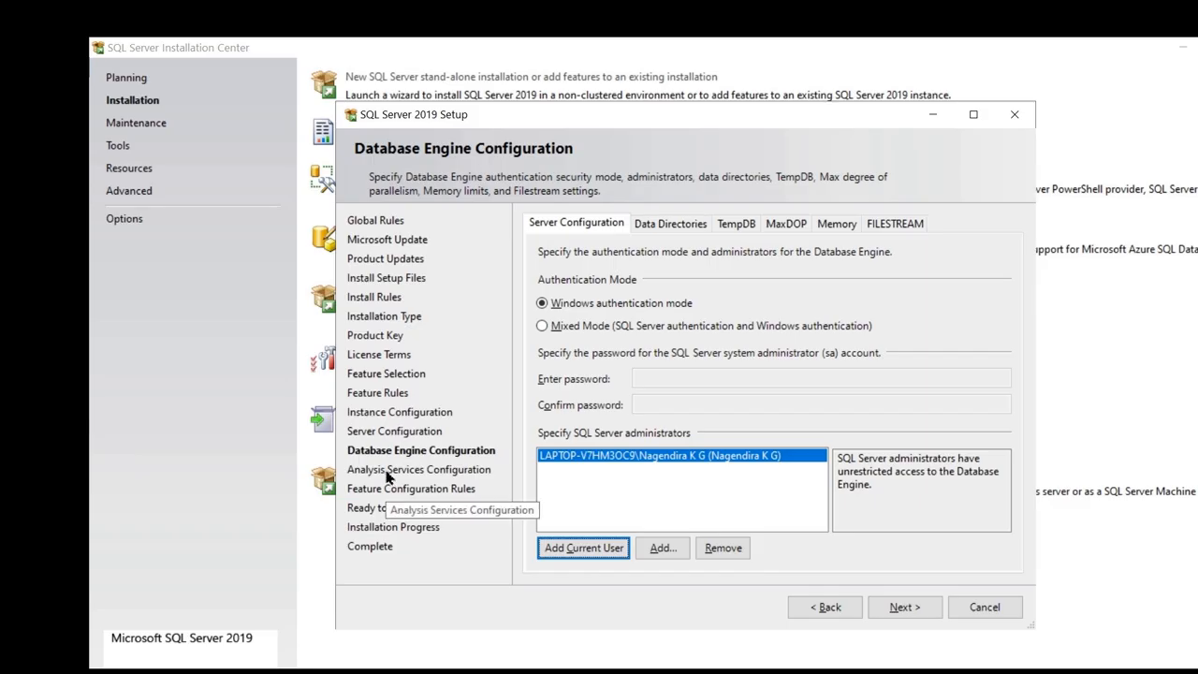
pyautogui.click(904, 607)
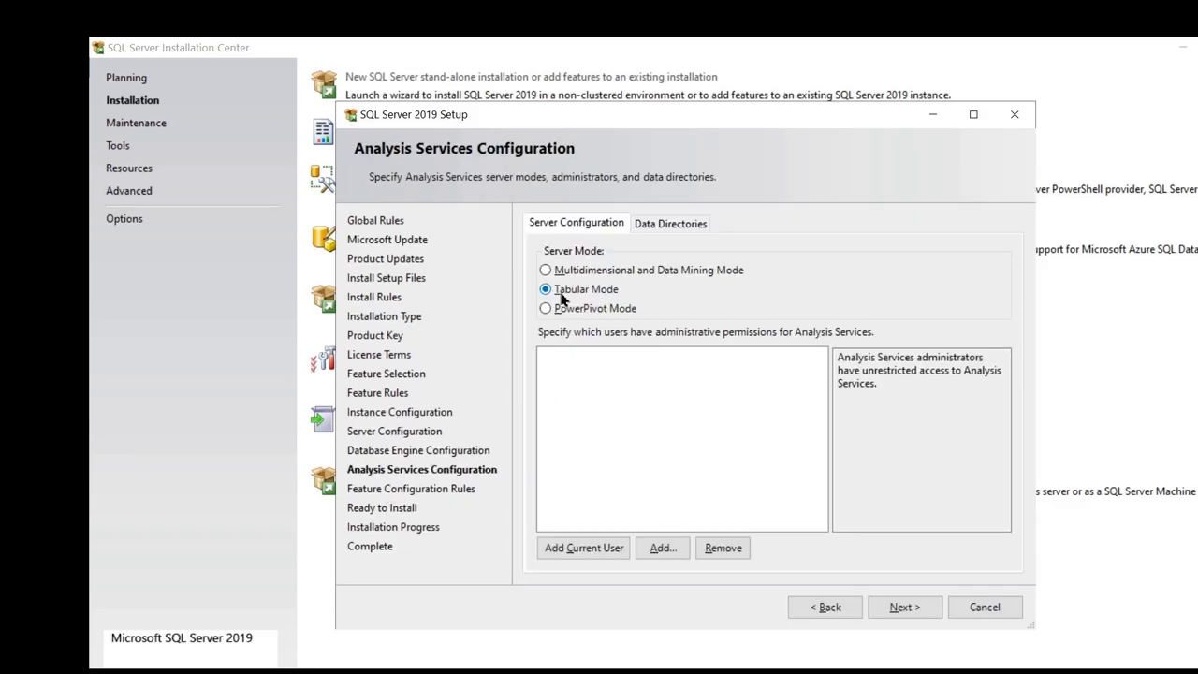
# Keep Analysis Services in Tabular Mode, add the current user as administrator, and run configuration rules.
pyautogui.click(564, 270)
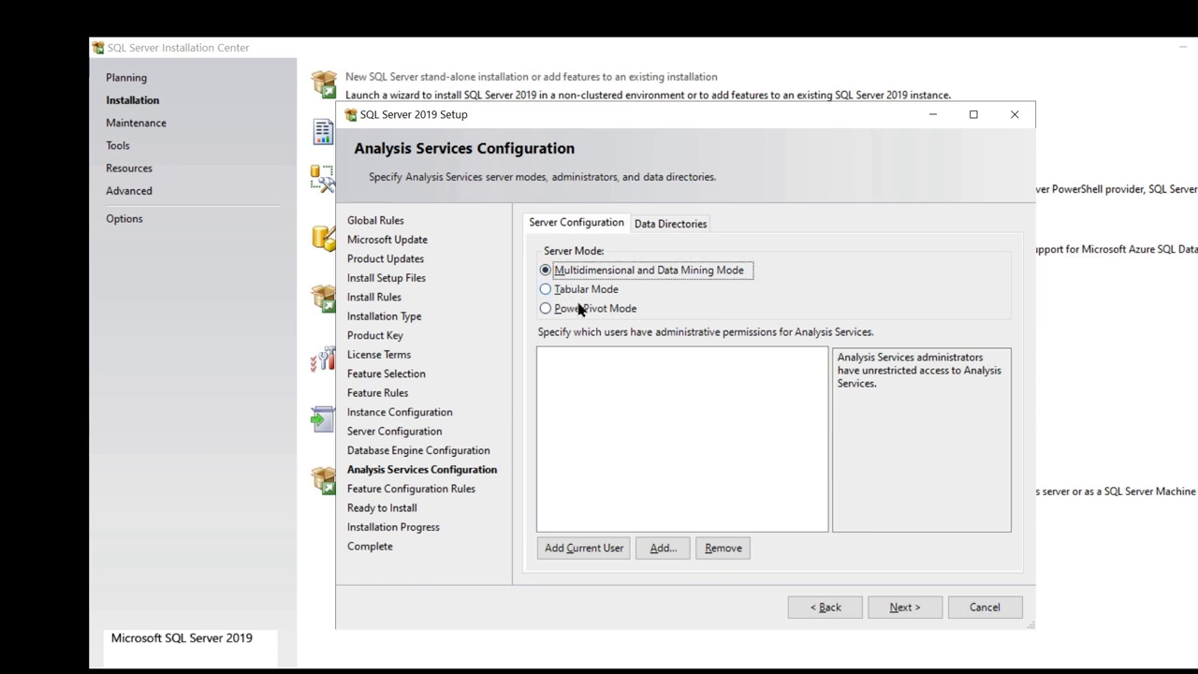
pyautogui.click(548, 290)
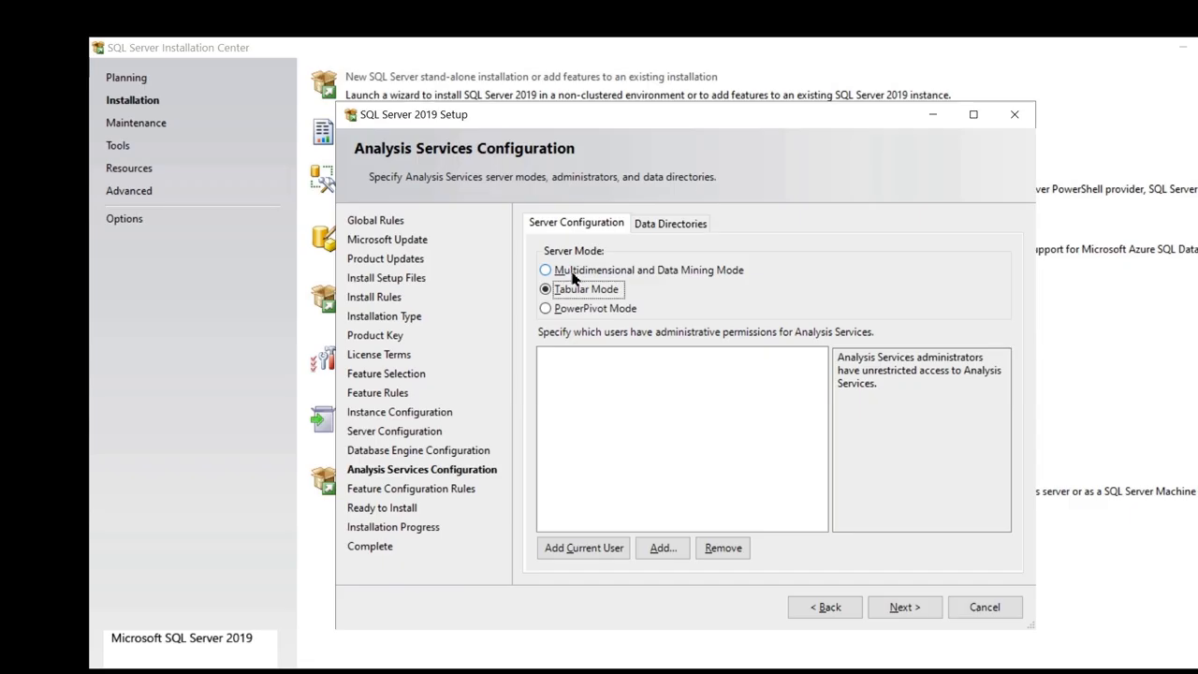
pyautogui.click(610, 271)
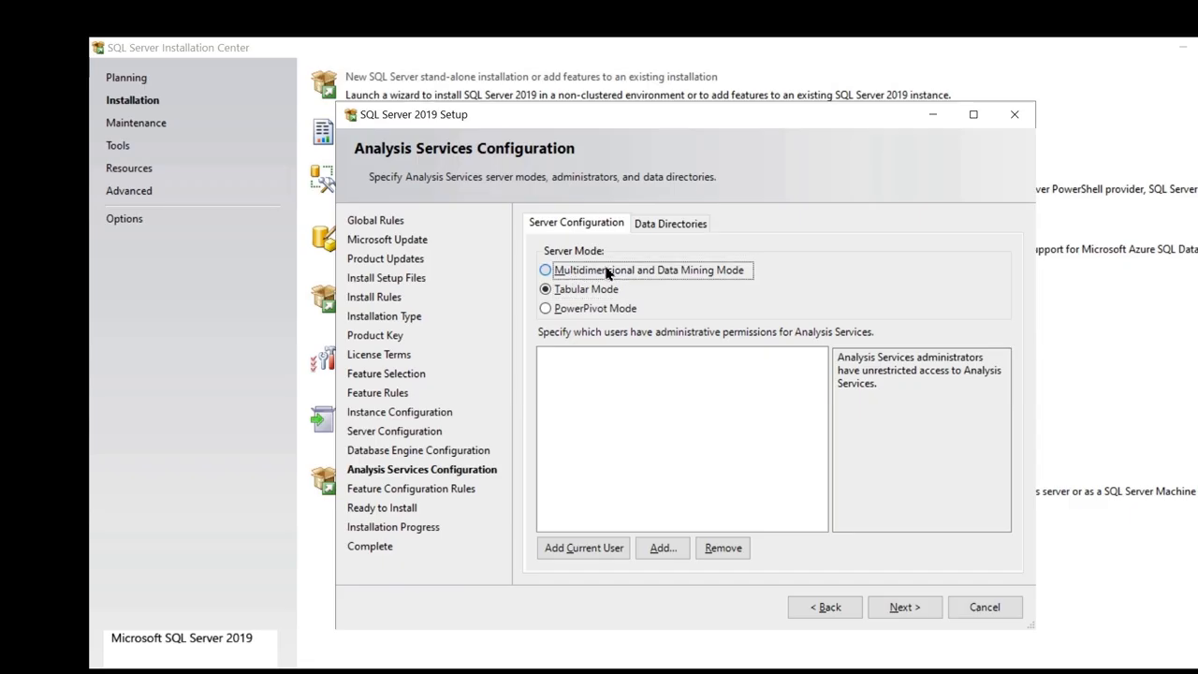
pyautogui.click(576, 291)
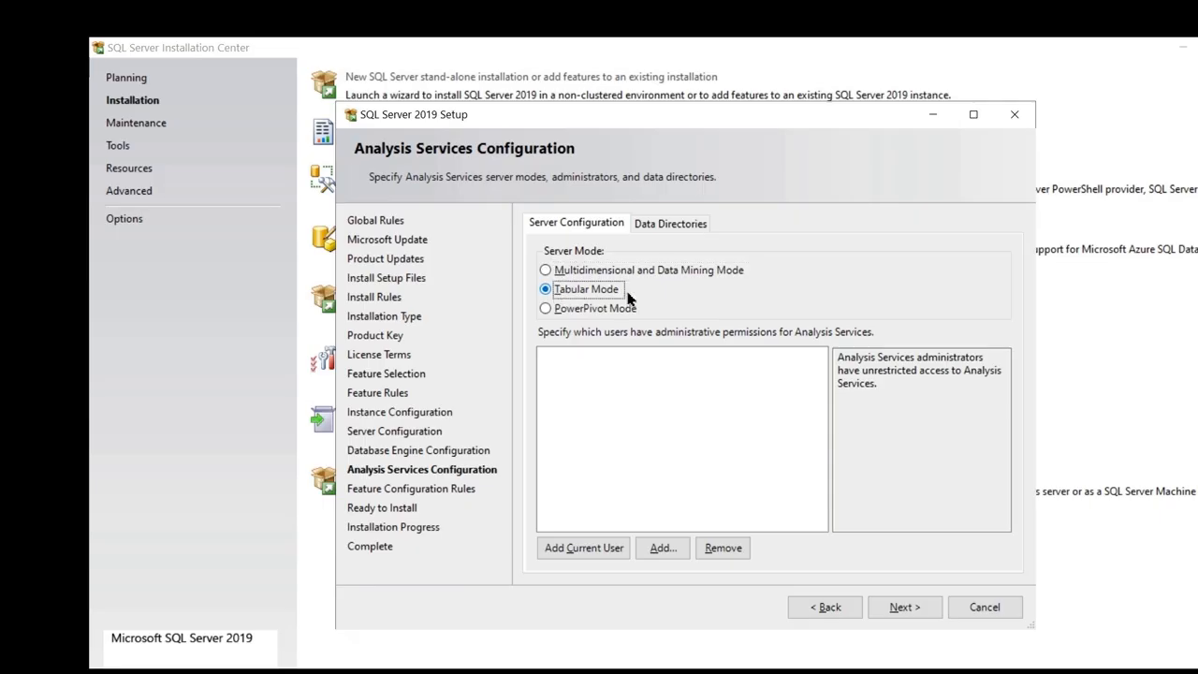
pyautogui.click(581, 552)
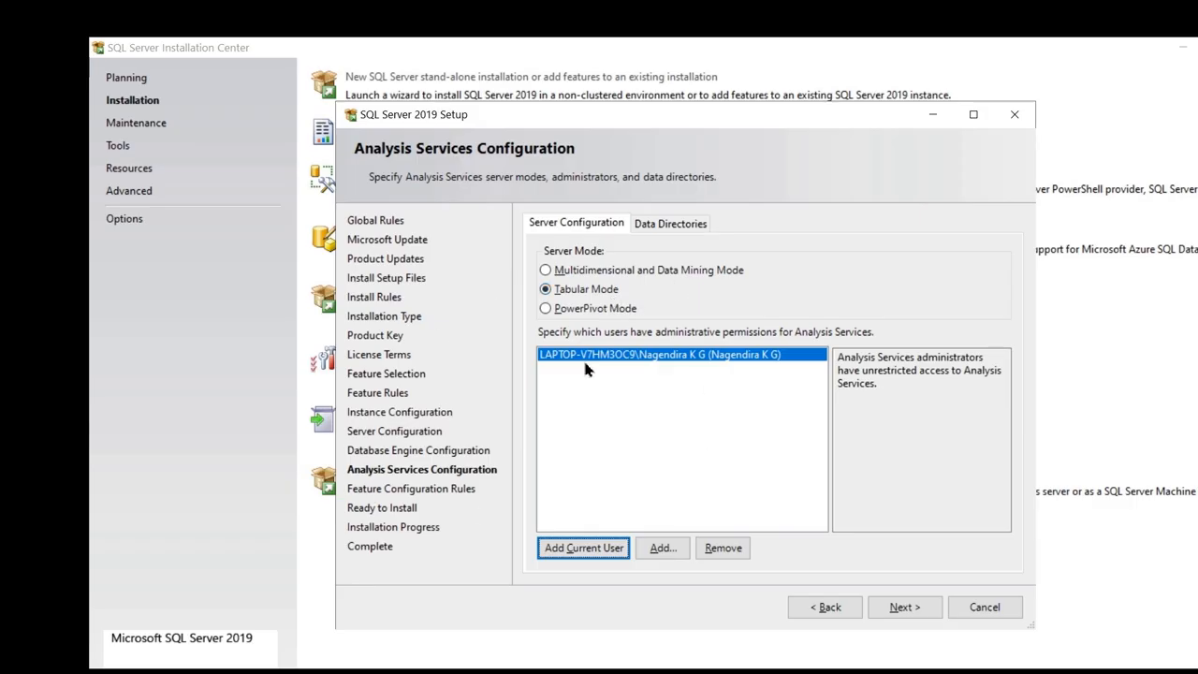
pyautogui.click(901, 607)
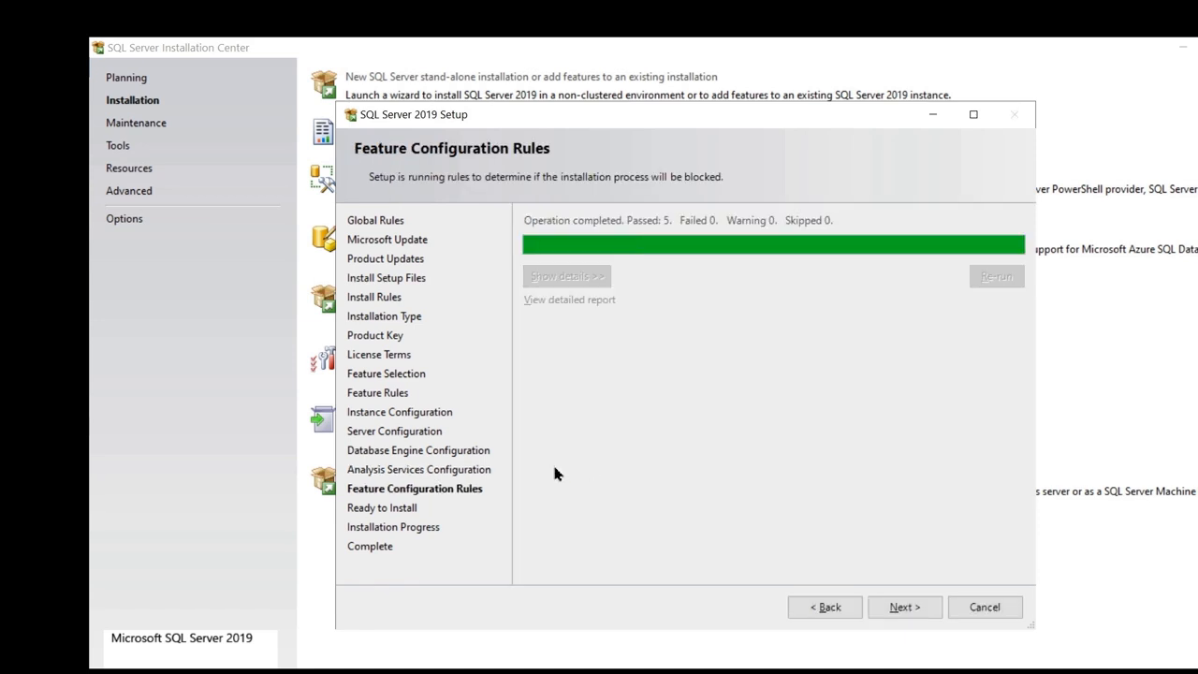
# Review the Ready to Install summary with 8 TempDB data files, then cancel and confirm quitting setup.
pyautogui.scroll(-4, 719, 324)
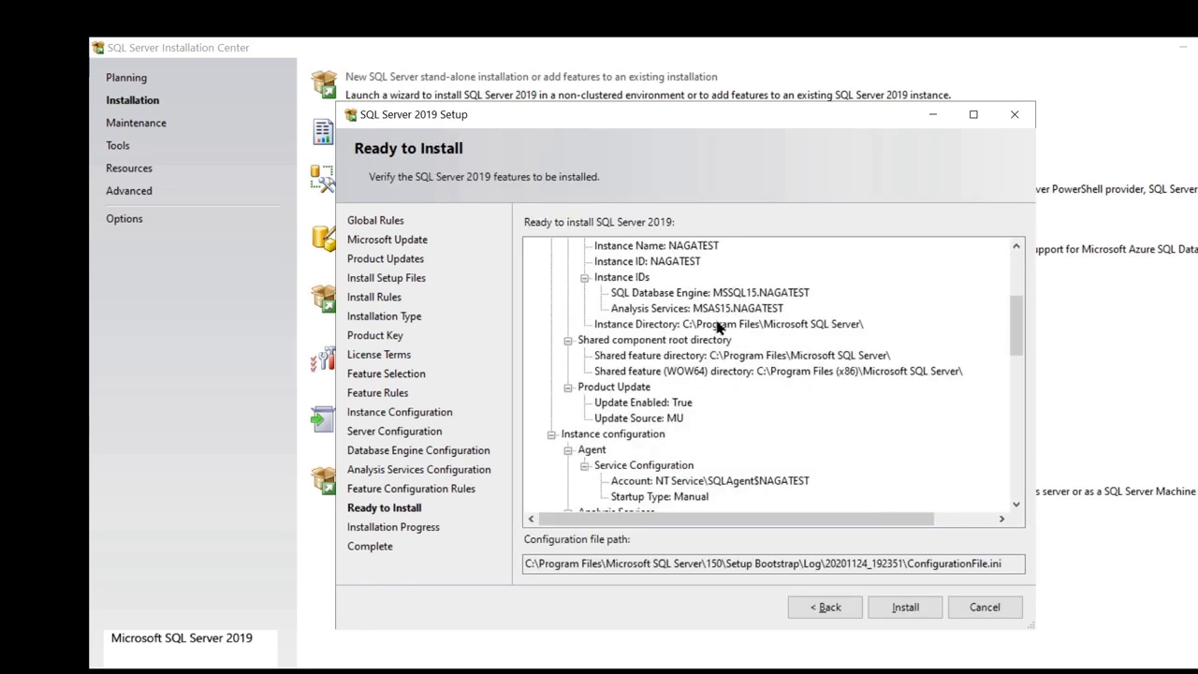
pyautogui.scroll(-12, 719, 324)
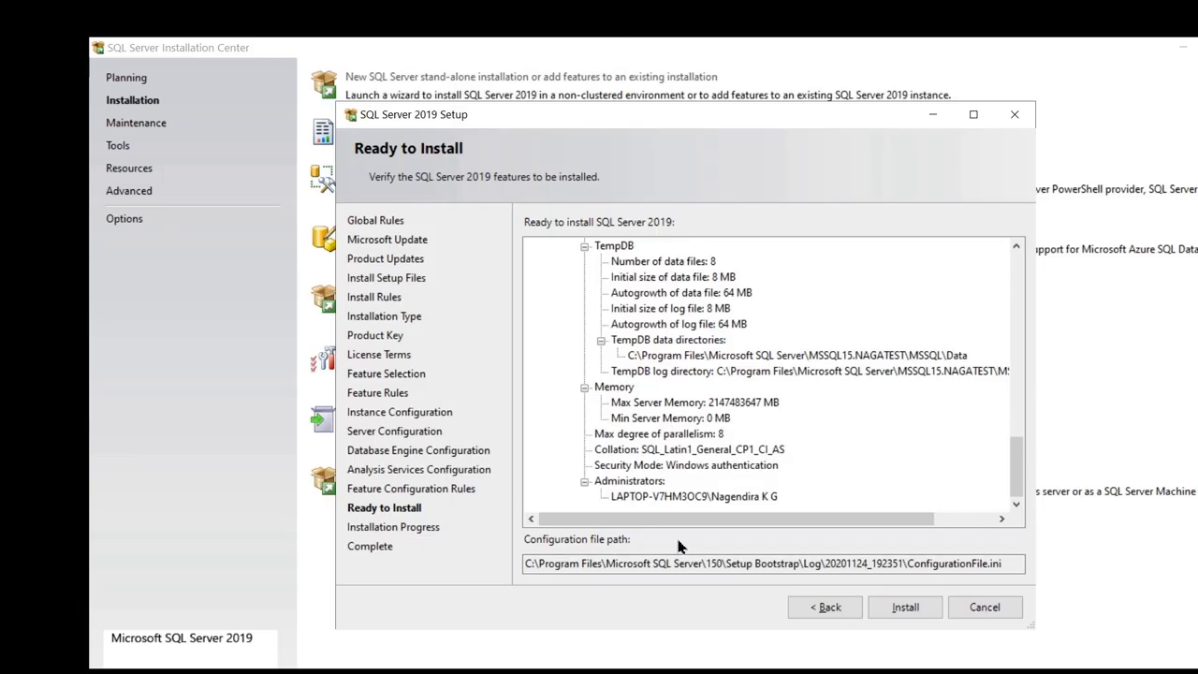
pyautogui.click(970, 610)
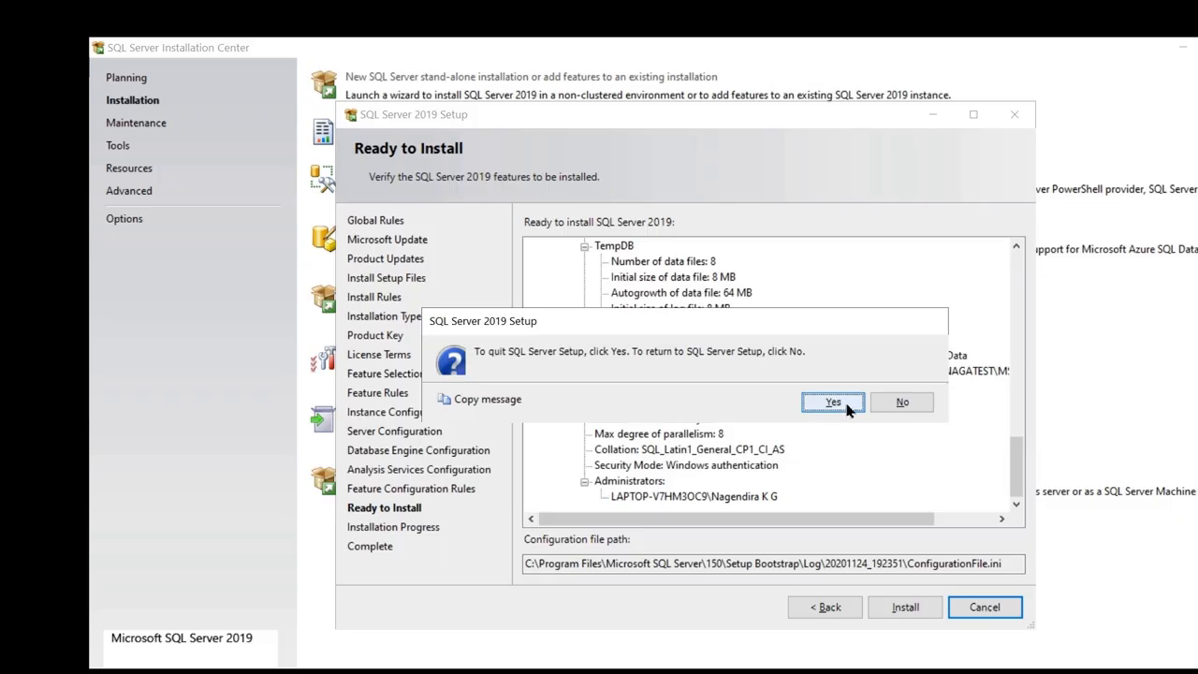
pyautogui.click(833, 402)
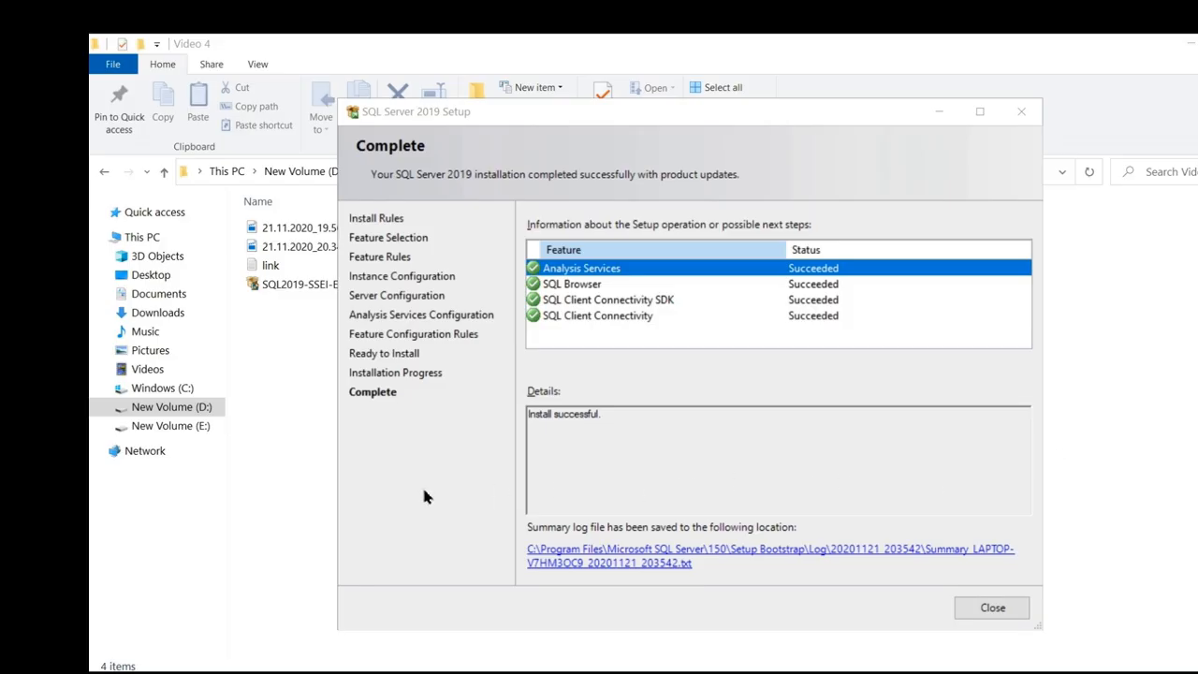
# Close the completed setup wizard with all features Succeeded, plus the extra window over Explorer.
pyautogui.click(991, 616)
pyautogui.click(994, 218)
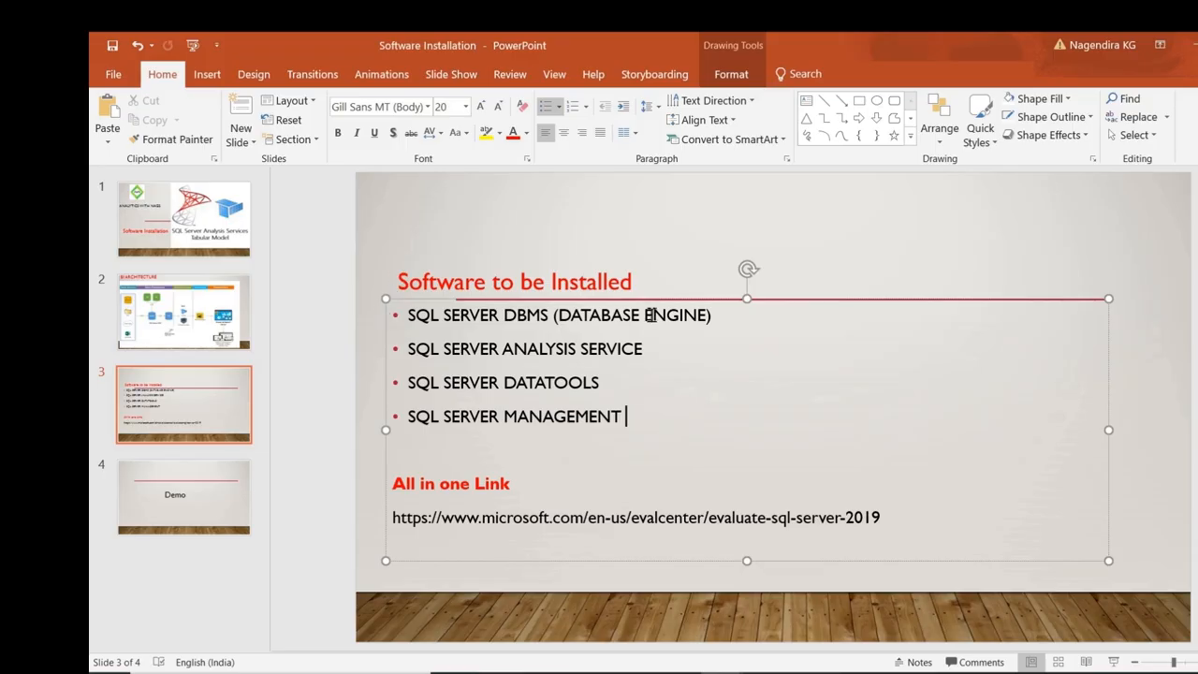
# Highlight the DBMS and ANALYSIS SERVICE bullets on slide 3, then return to the Evaluation_ENU folder.
pyautogui.moveTo(646, 348); pyautogui.dragTo(423, 313)
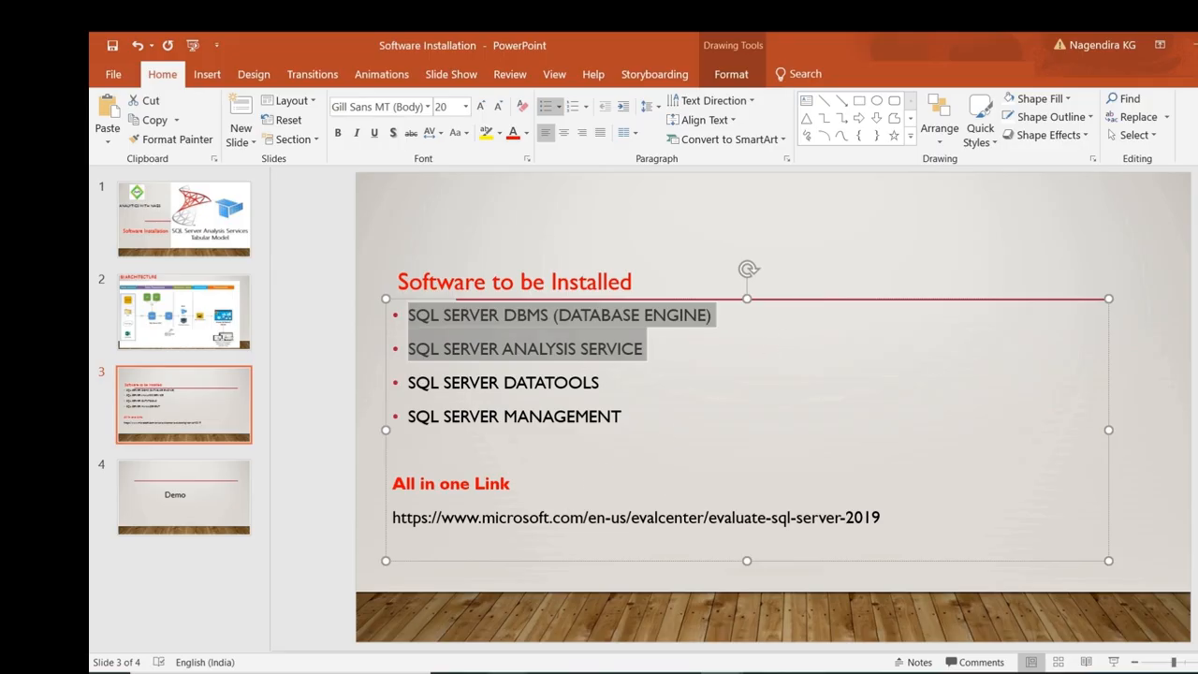
pyautogui.click(548, 642)
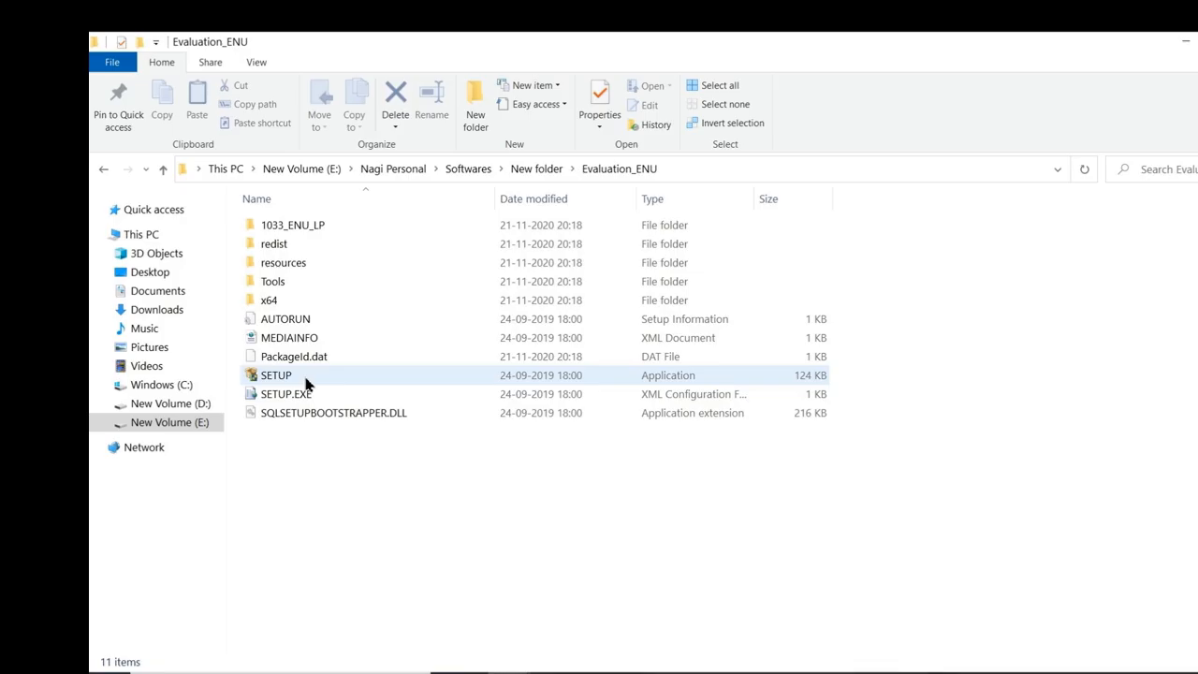
# Relaunch SETUP from Evaluation_ENU and open the Install SQL Server Data Tools download page.
pyautogui.click(276, 376)
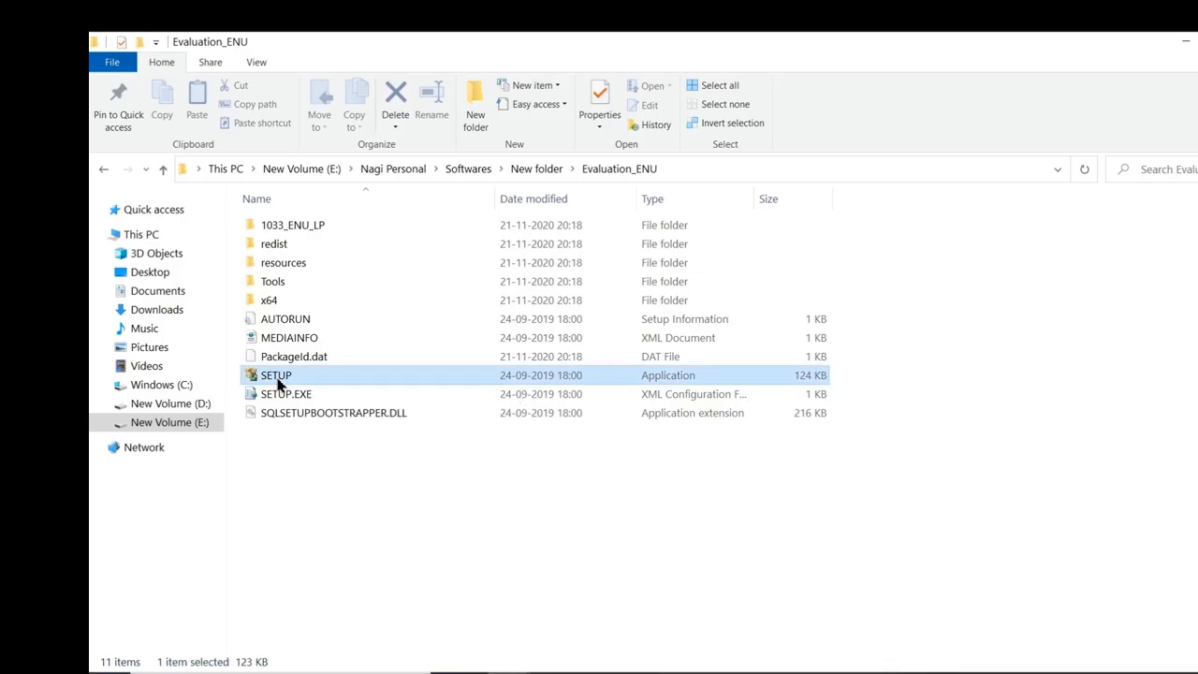
pyautogui.doubleClick(278, 379)
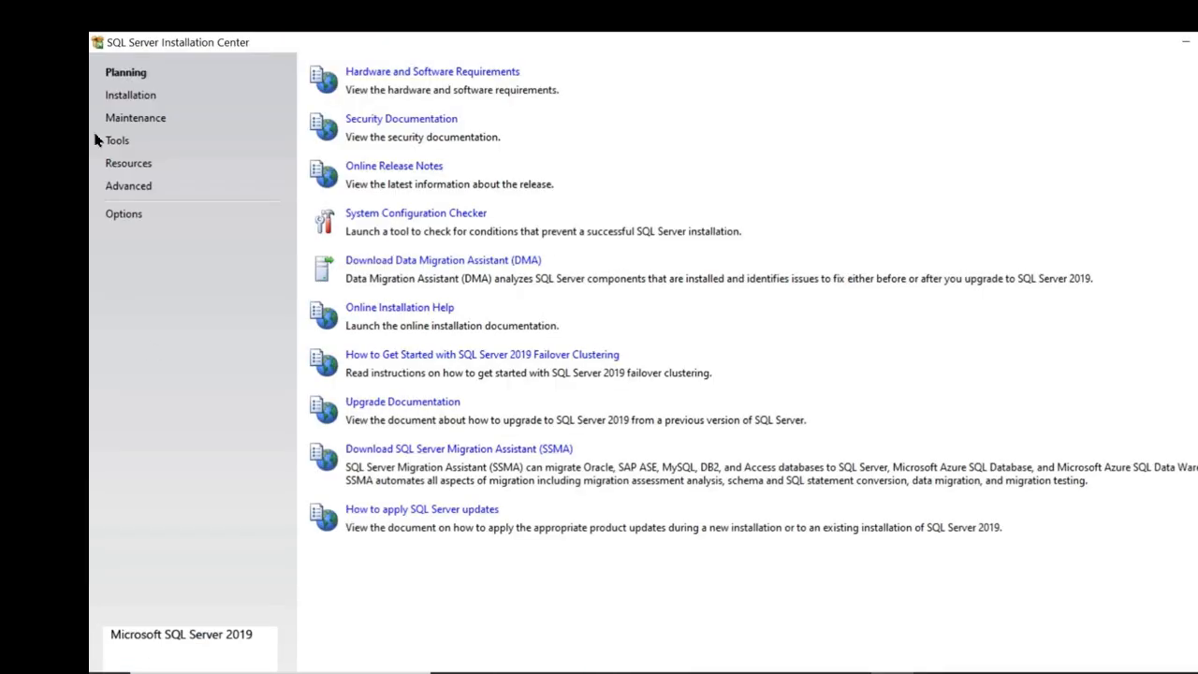
pyautogui.click(150, 99)
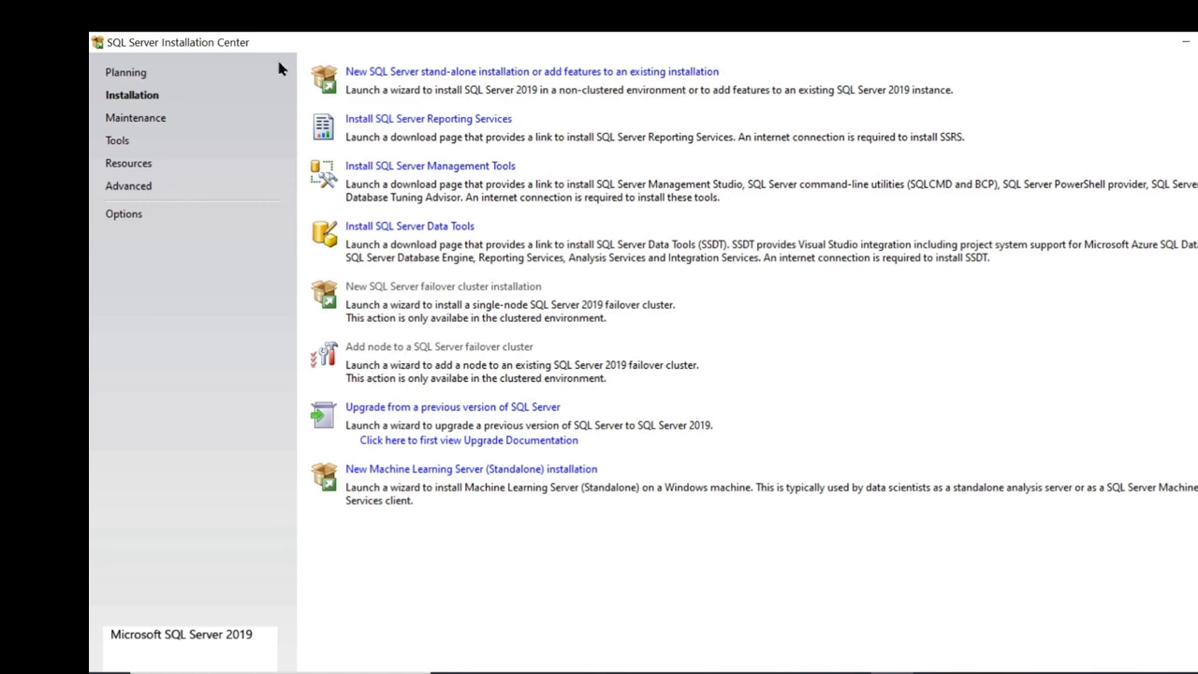
pyautogui.click(450, 234)
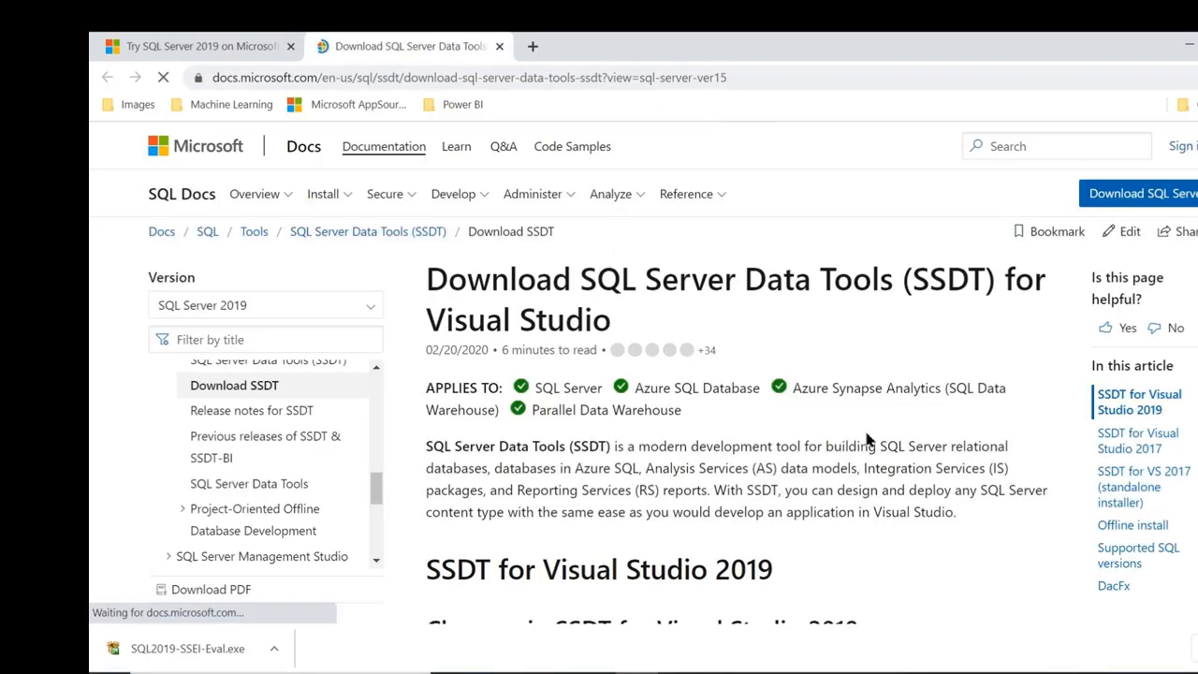
# Scroll down the Download SSDT page, dismissing a stray Windows search for 'visu'.
pyautogui.scroll(-15, 865, 433)
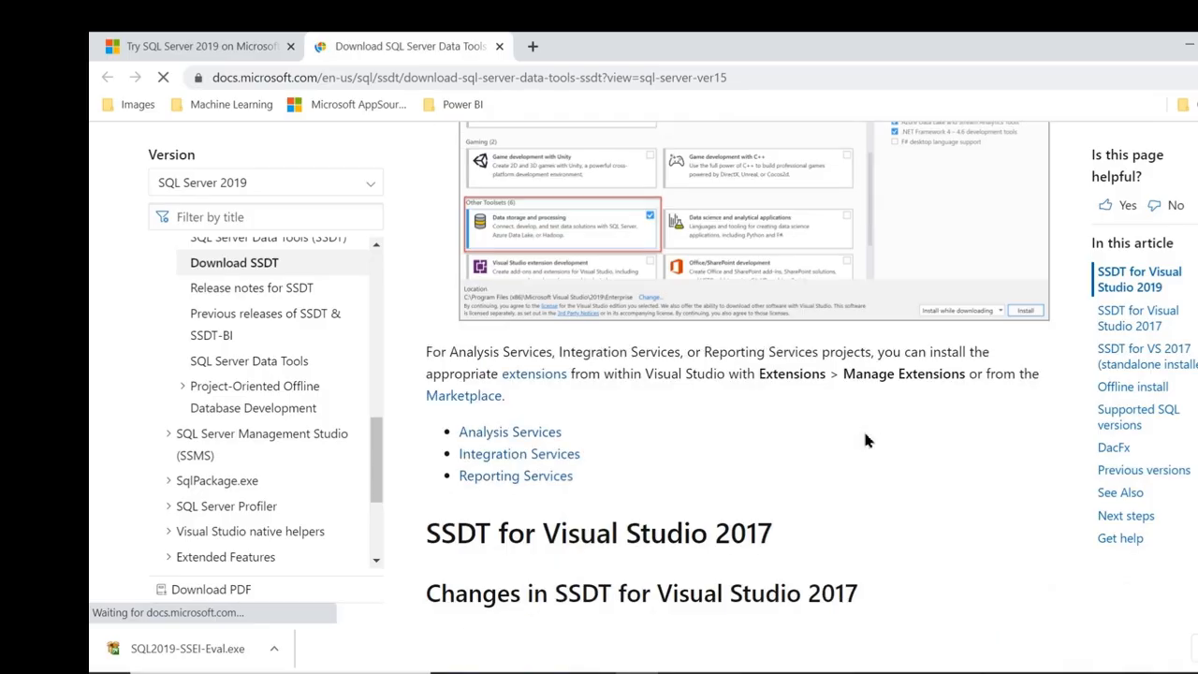
pyautogui.scroll(-2, 863, 440)
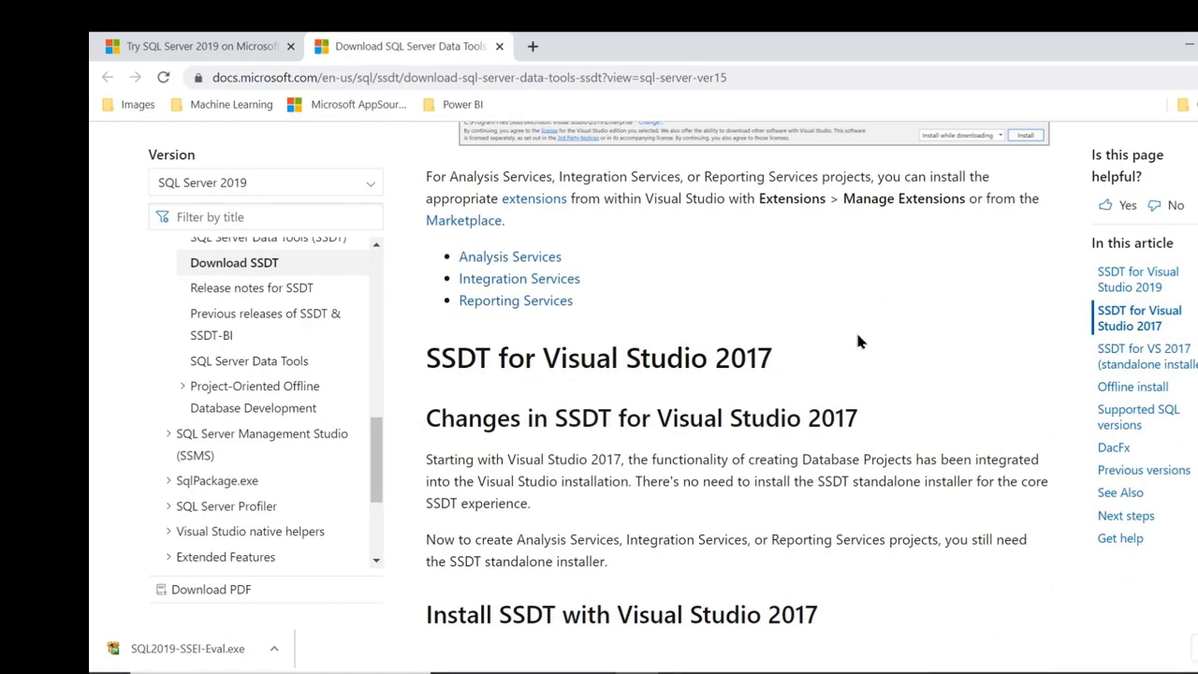
pyautogui.scroll(-9, 939, 294)
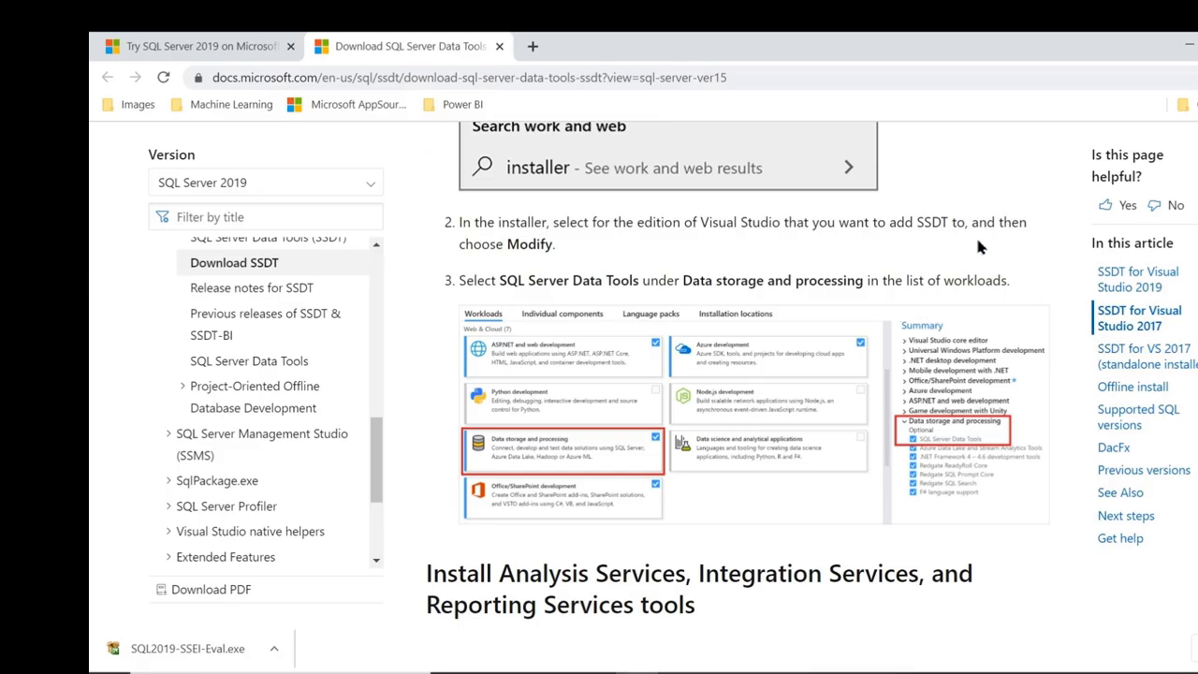
pyautogui.scroll(-12, 892, 269)
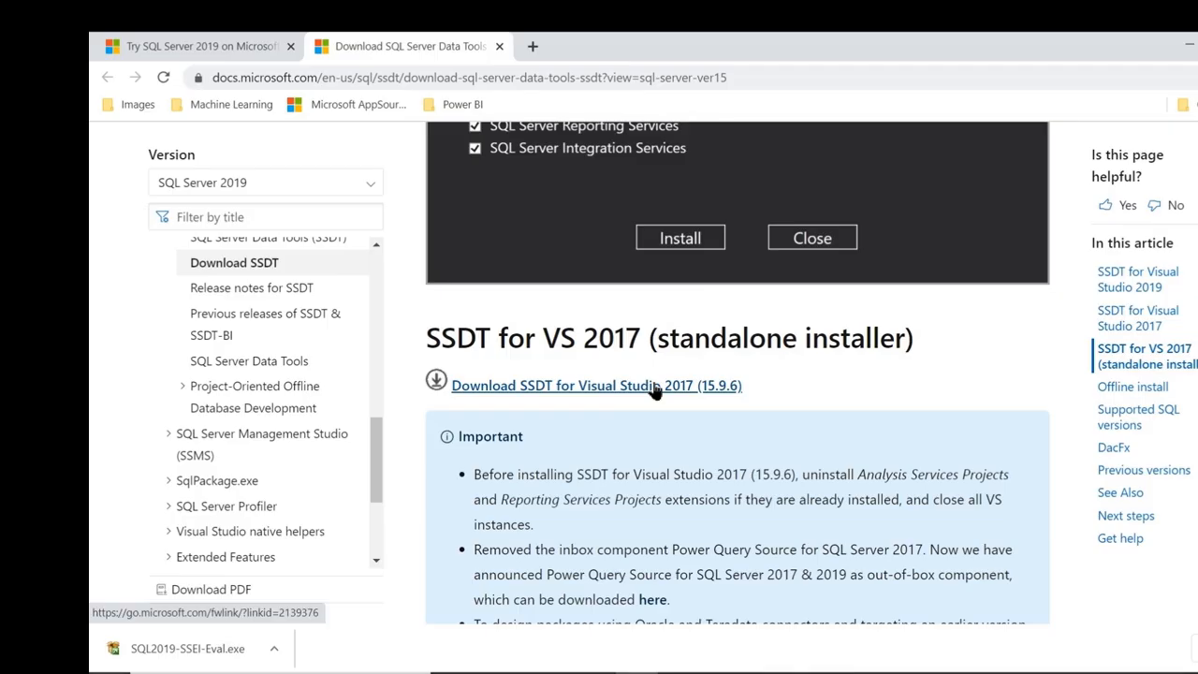
pyautogui.scroll(-5, 847, 397)
pyautogui.scroll(-10, 848, 397)
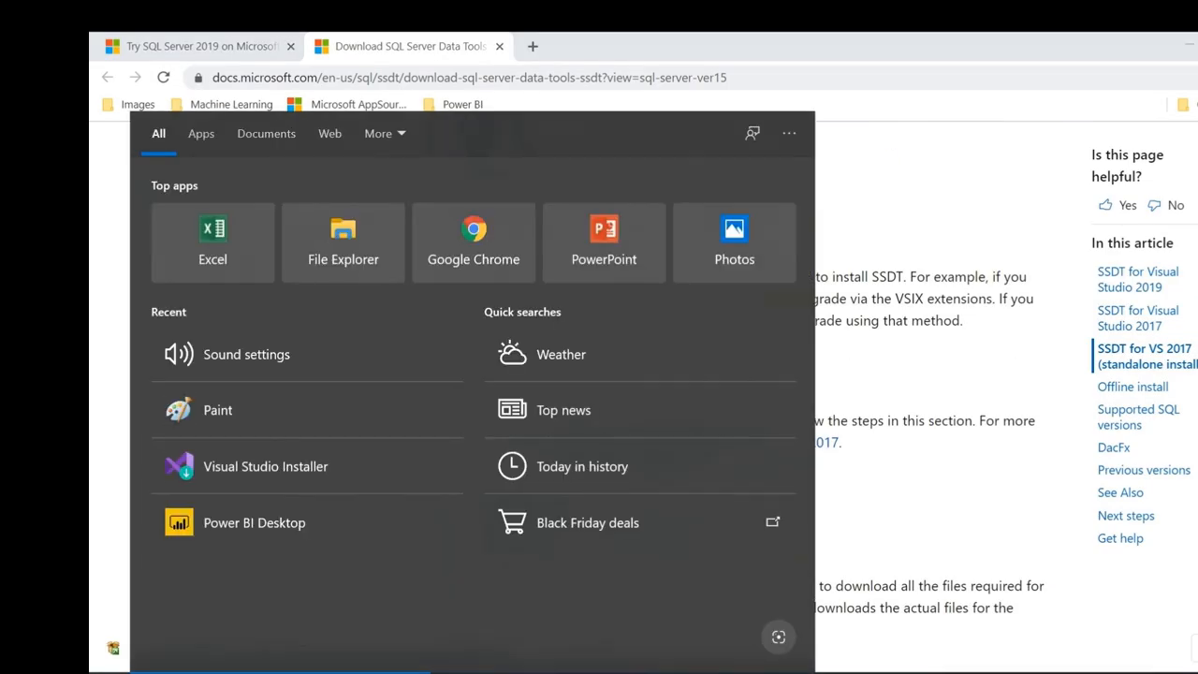
pyautogui.write('visu')
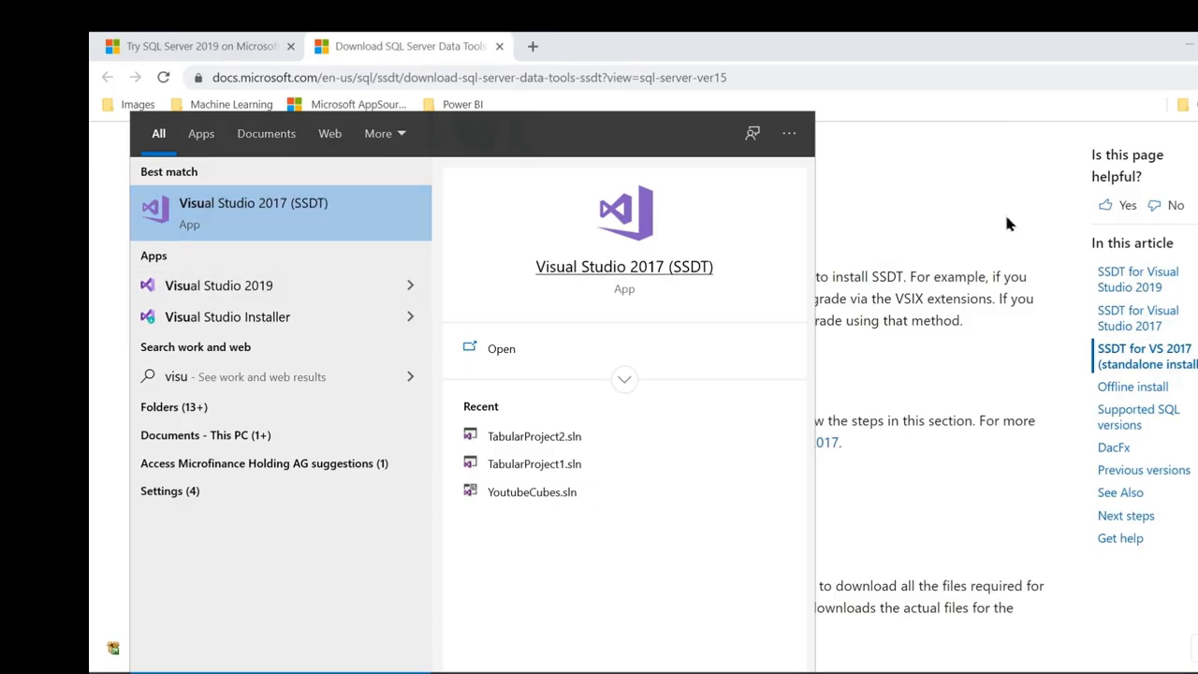
pyautogui.click(923, 369)
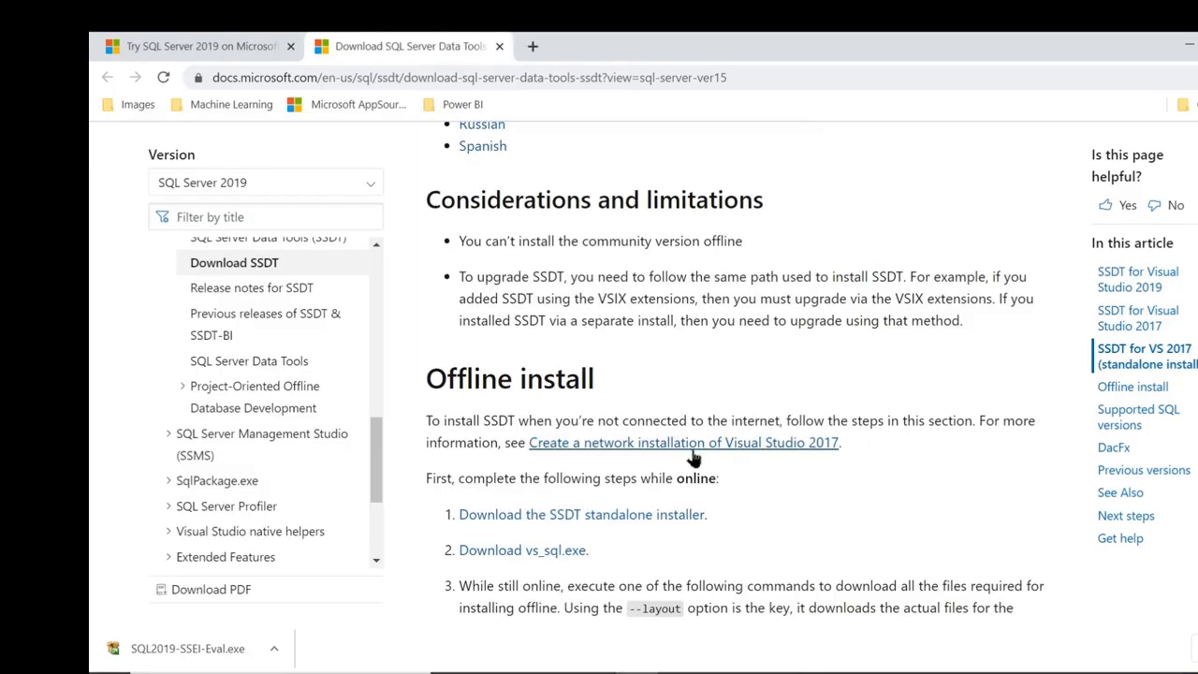
# Jump to the SSDT for VS 2017 (15.9.6) standalone installer section, then bring up Windows search.
pyautogui.click(648, 530)
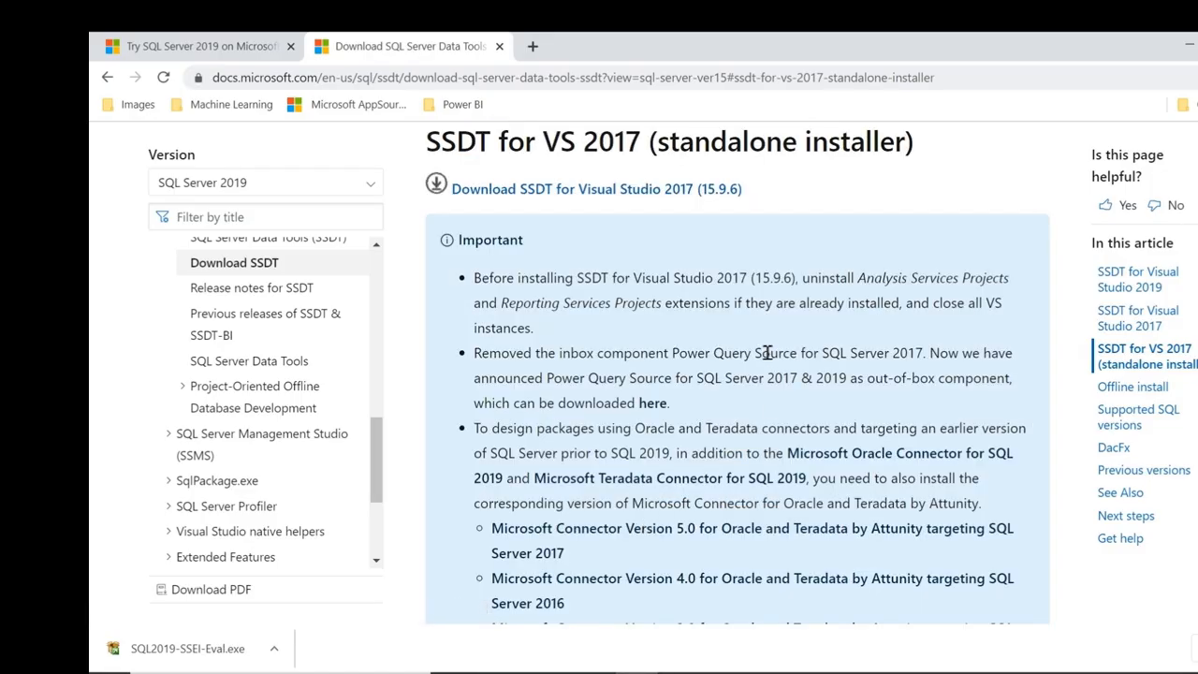
pyautogui.scroll(-3, 679, 229)
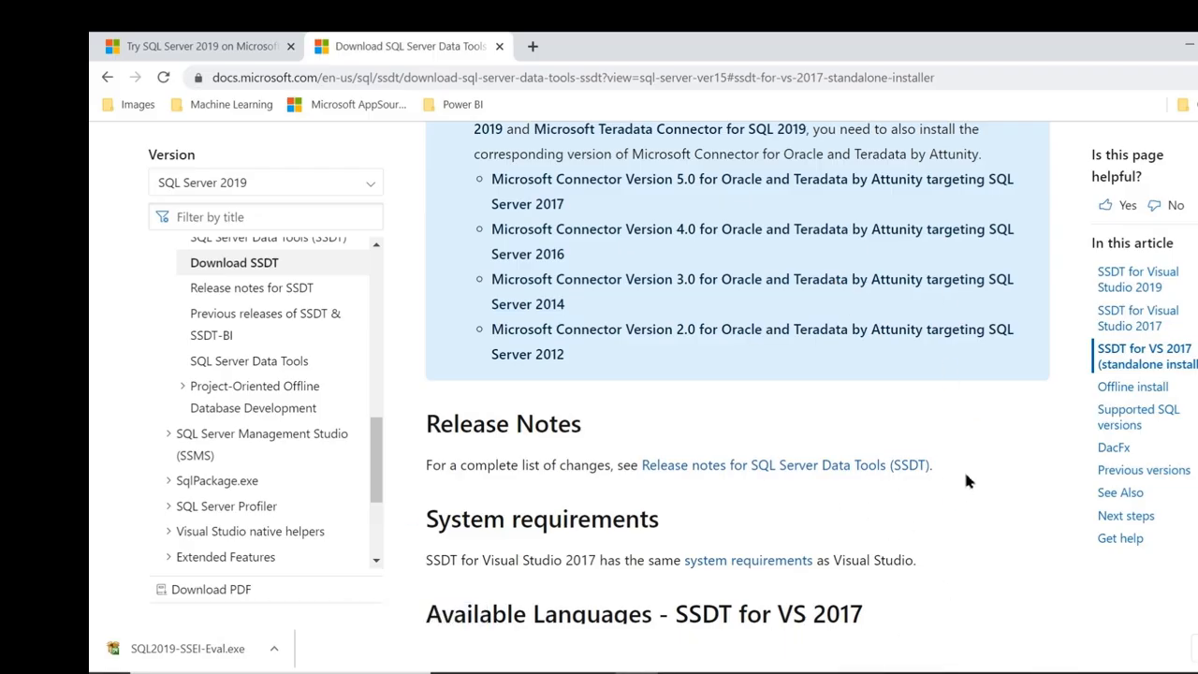
pyautogui.scroll(-1, 969, 481)
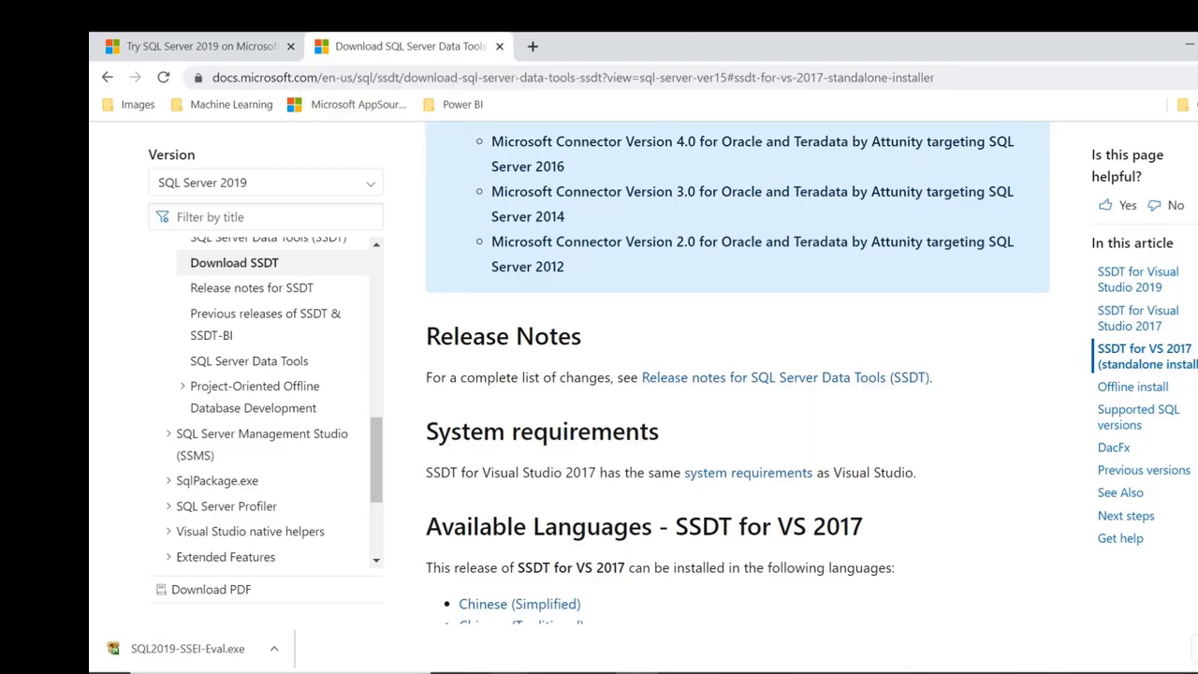
pyautogui.click(281, 673)
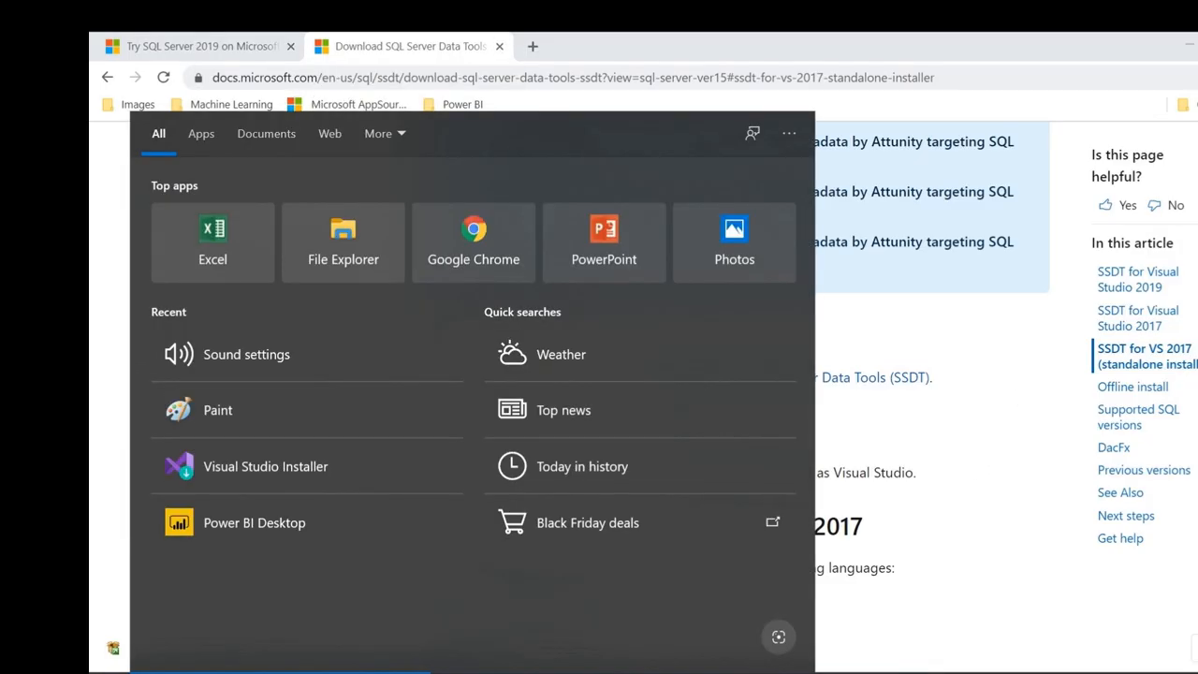
# Search 'vi' and launch Visual Studio 2017 (SSDT) to its Start Page.
pyautogui.write('vi')
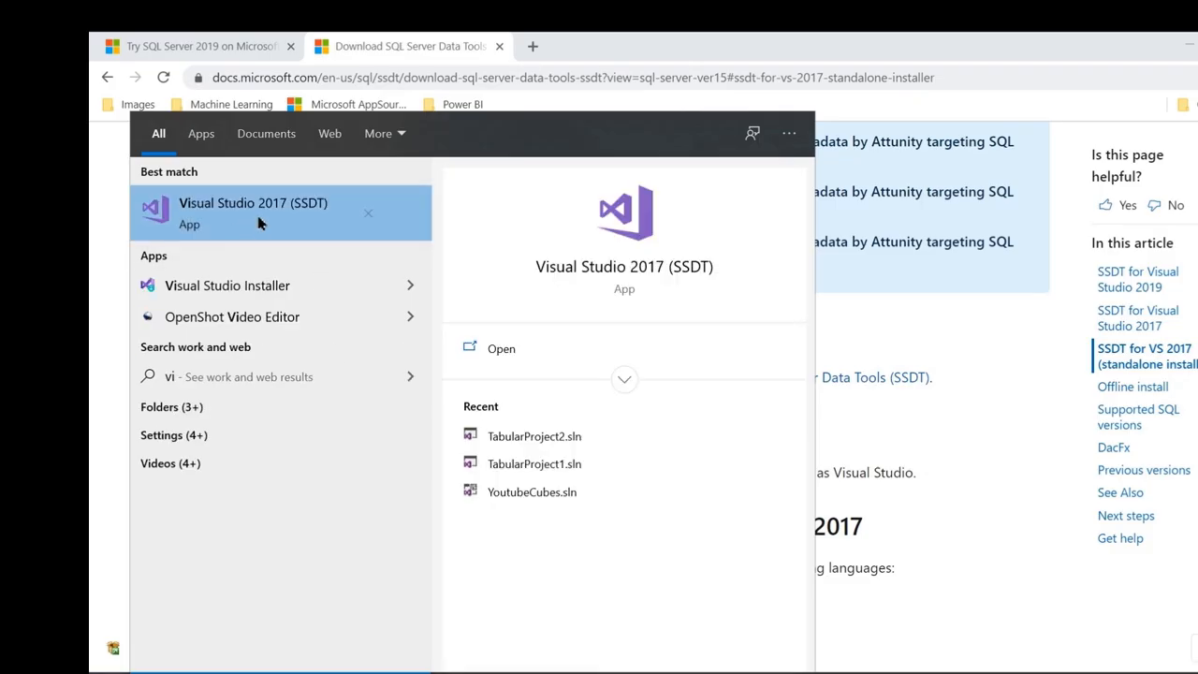
pyautogui.click(329, 201)
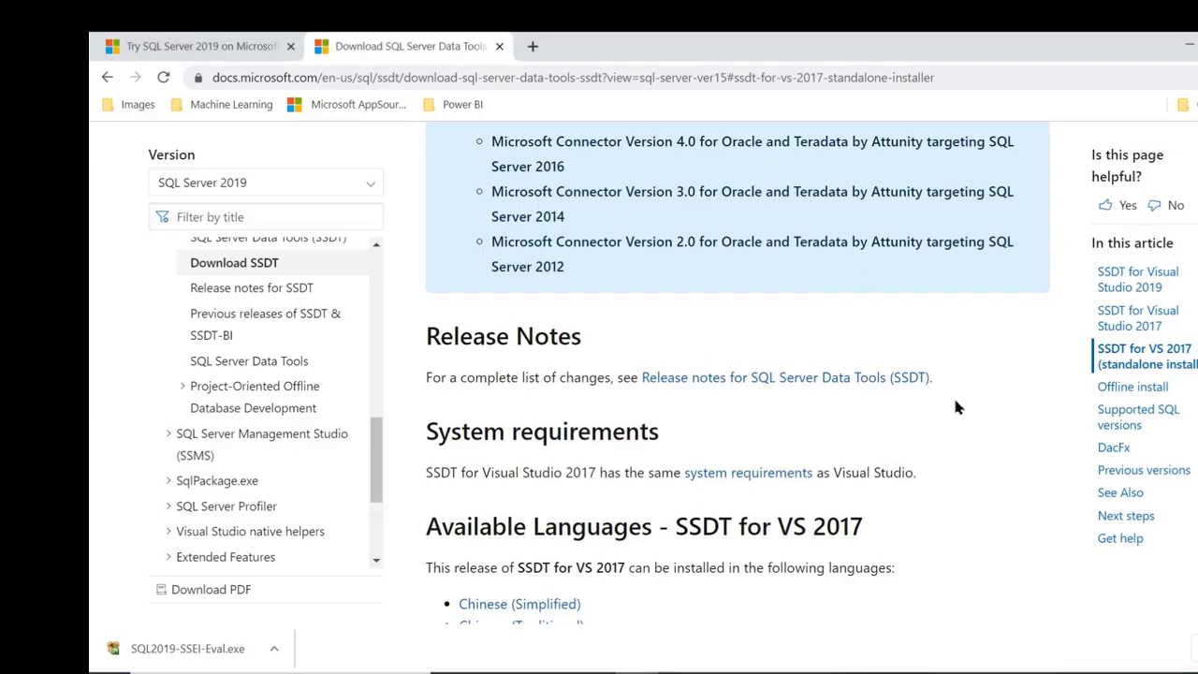
pyautogui.scroll(10, 953, 395)
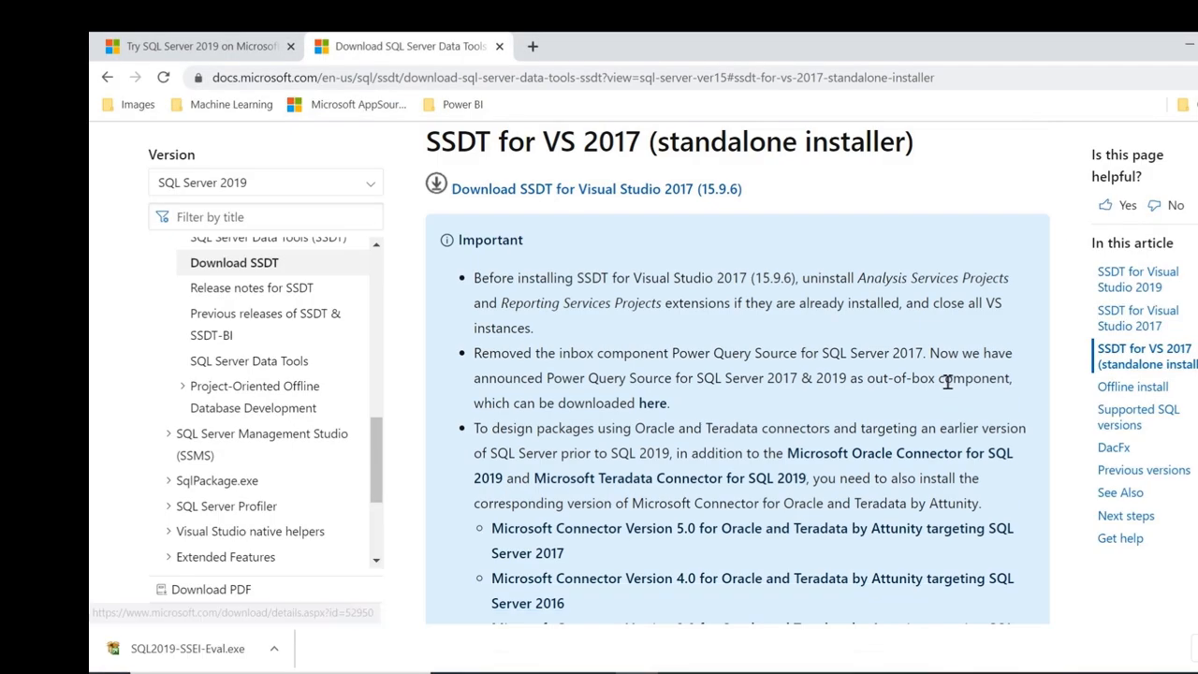
# Scroll through the SSDT for Visual Studio 2017 setup steps, then return to SQL Server Installation Center.
pyautogui.scroll(3, 712, 370)
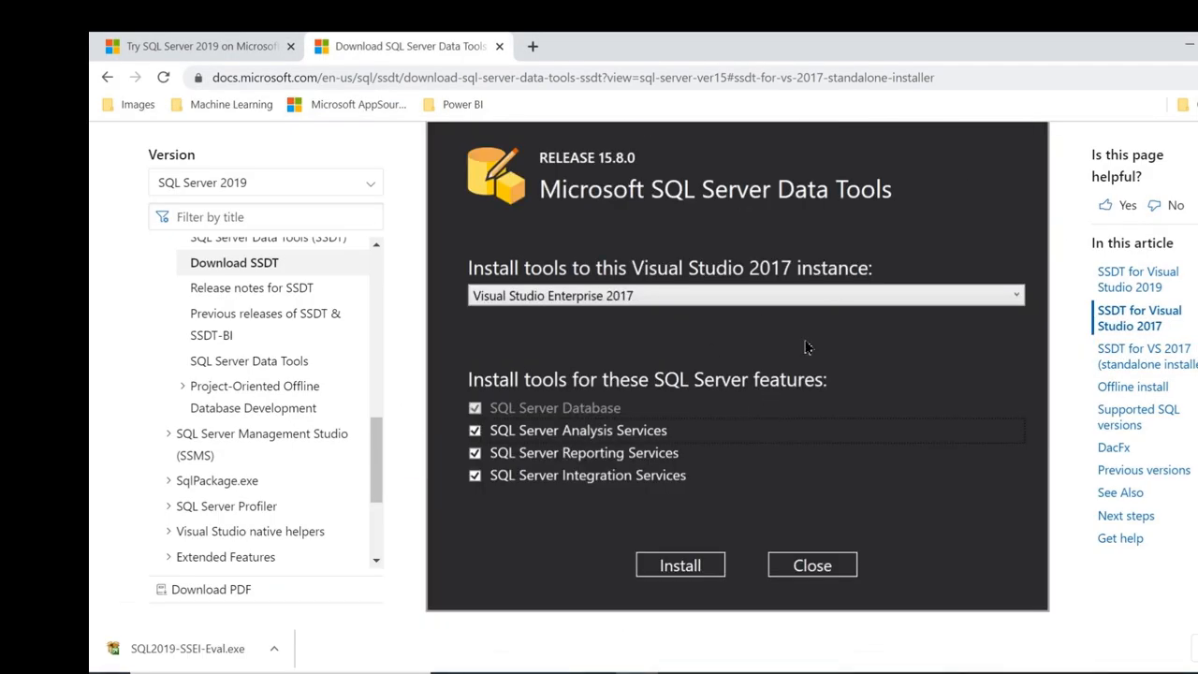
pyautogui.scroll(10, 725, 211)
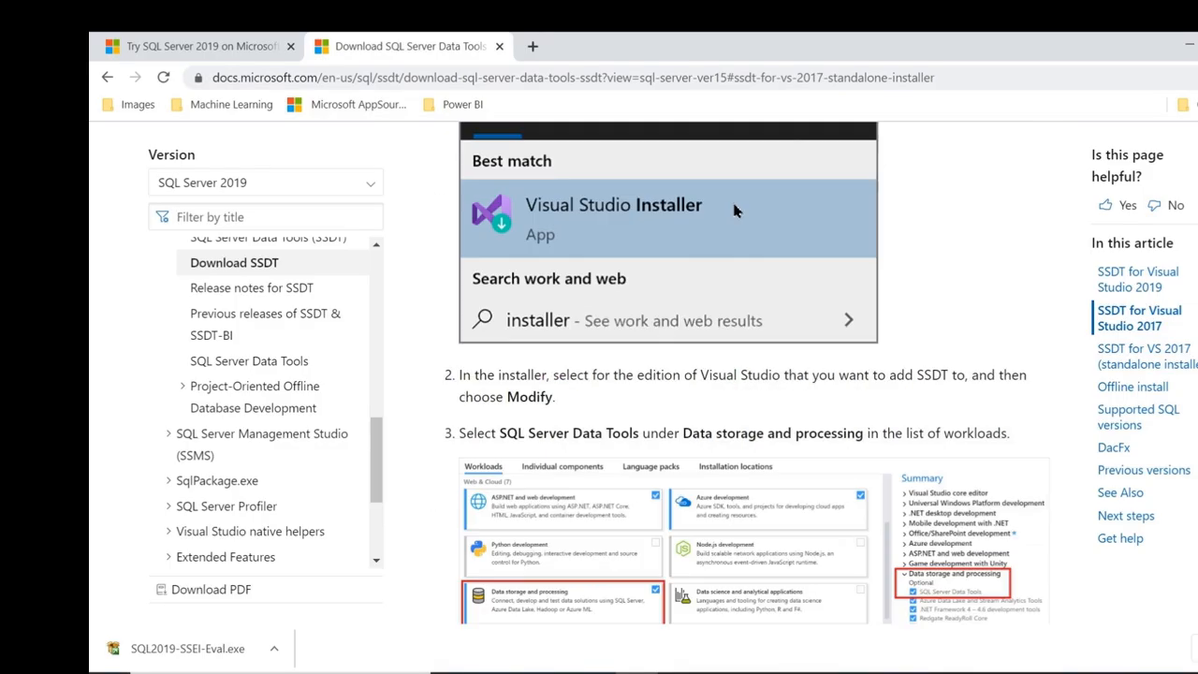
pyautogui.scroll(-2, 740, 197)
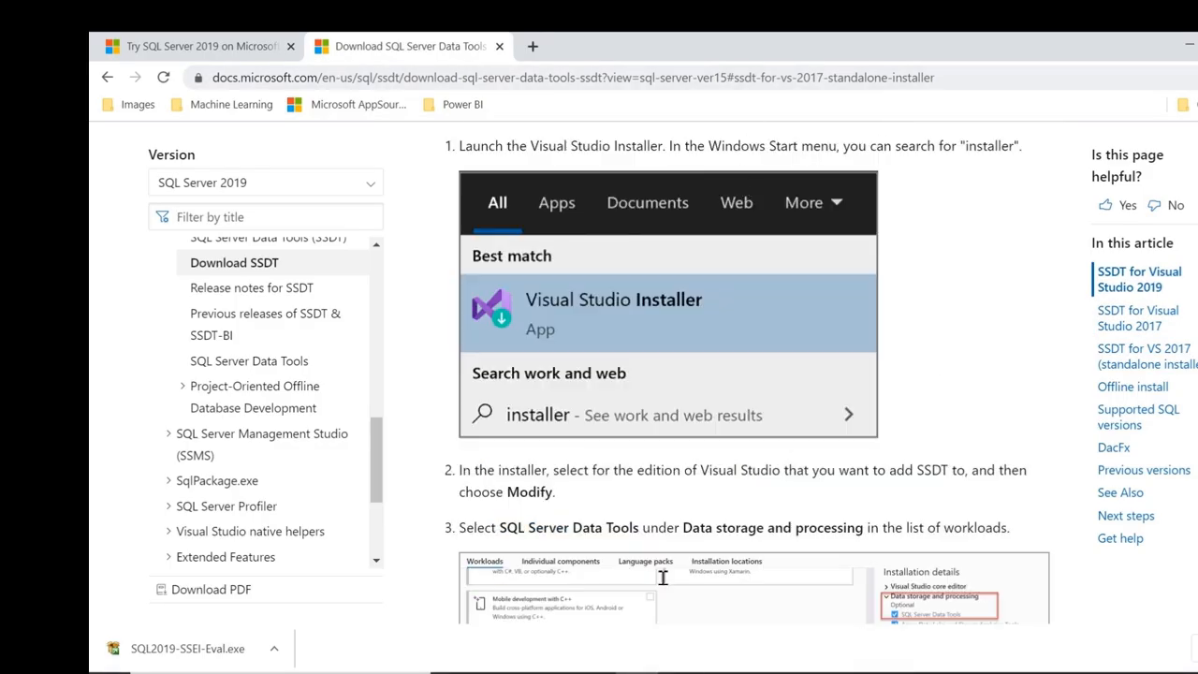
pyautogui.click(960, 669)
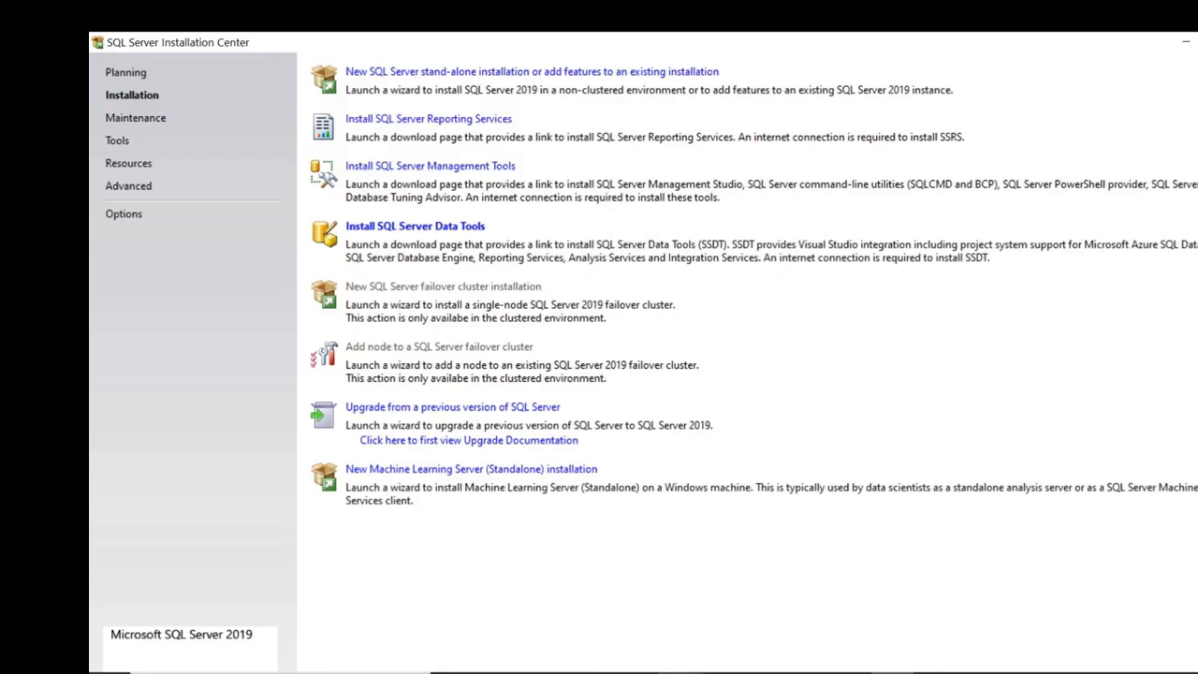
# Check the SQL SERVER MANAGEMENT item on the slide, then open the Install SQL Server Management Tools page.
pyautogui.moveTo(721, 668)
pyautogui.click(837, 622)
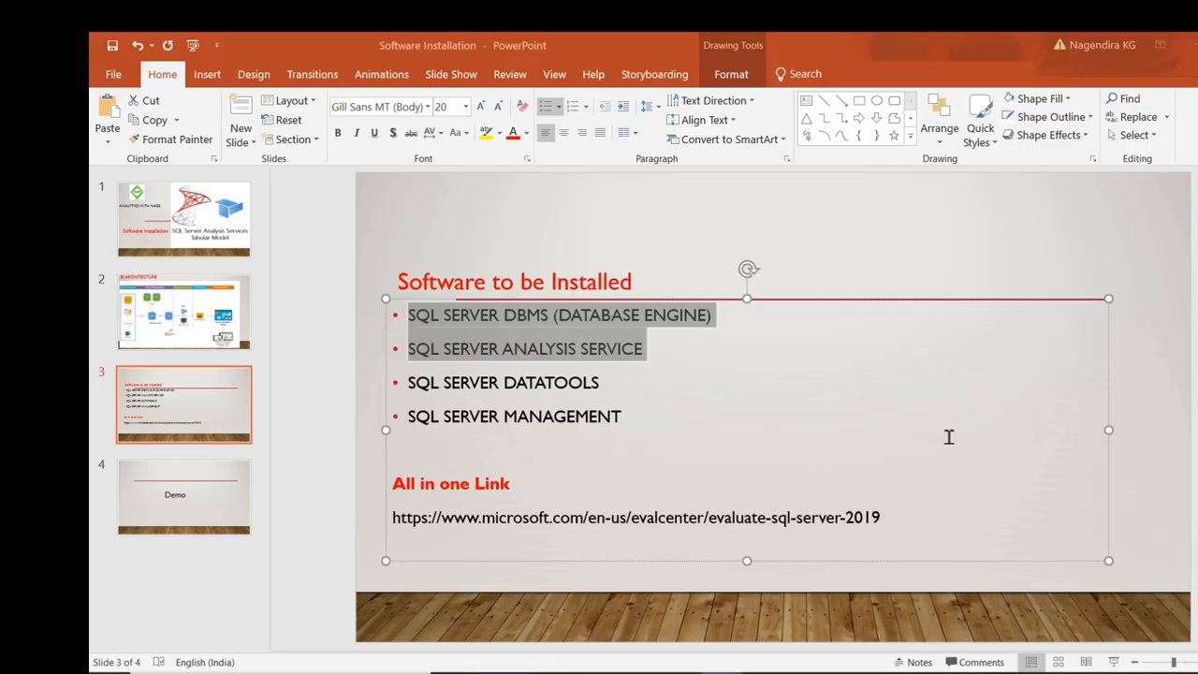
pyautogui.click(656, 418)
pyautogui.tripleClick(604, 423)
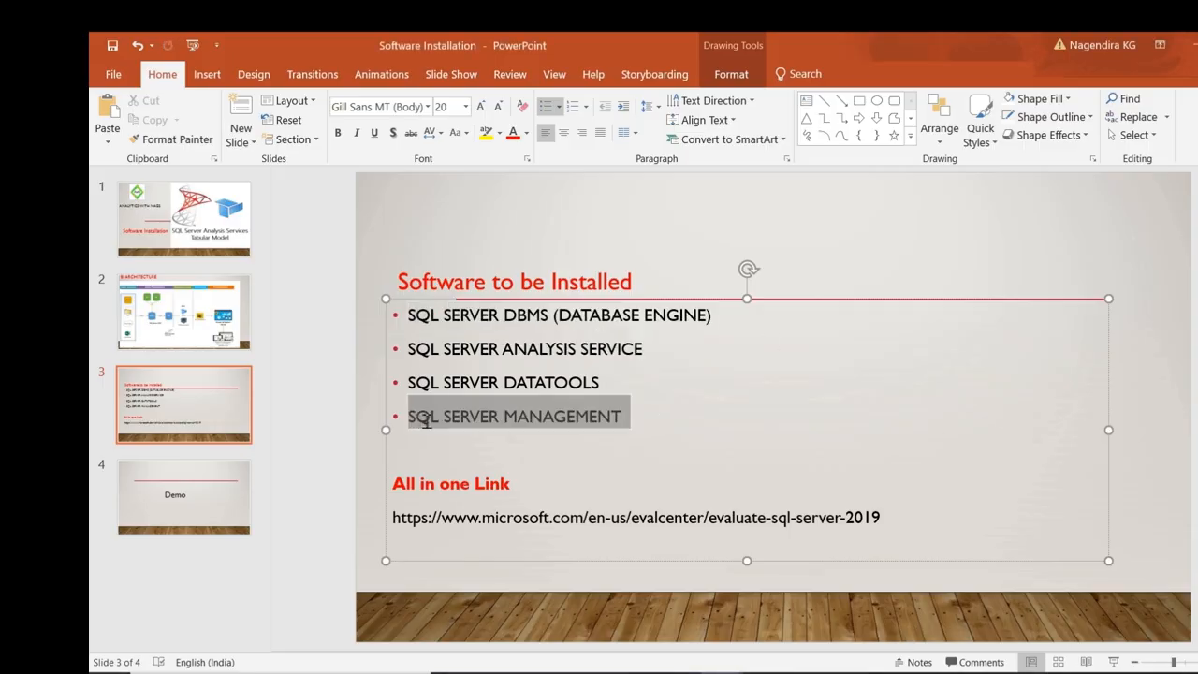
pyautogui.click(603, 424)
pyautogui.click(1193, 47)
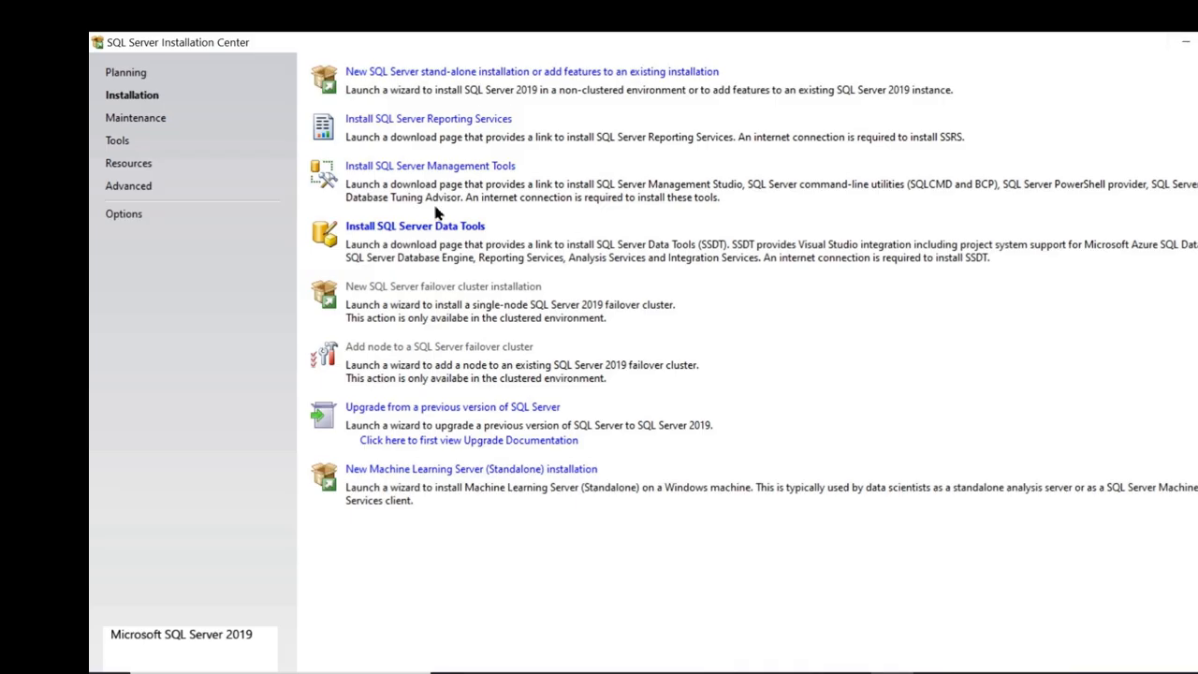
pyautogui.click(425, 169)
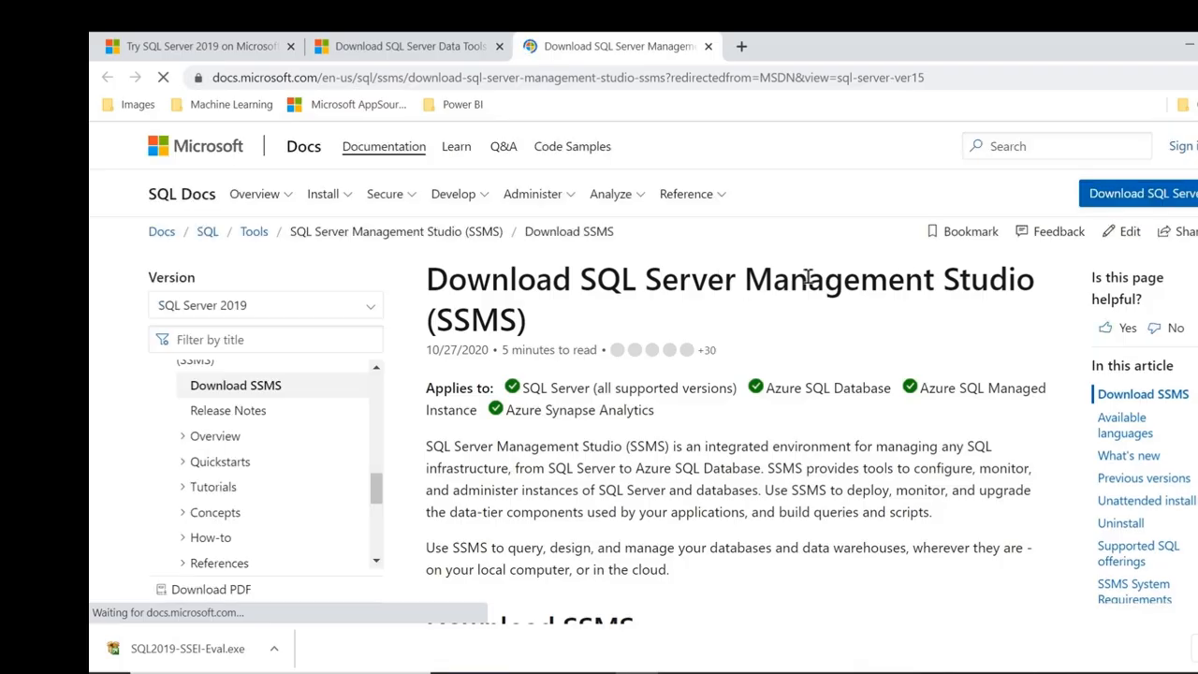
# Download the 635 MB SSMS 18.7.1 installer, SSMS-Setup-ENU.exe, from the Download SSMS section.
pyautogui.scroll(-3, 825, 346)
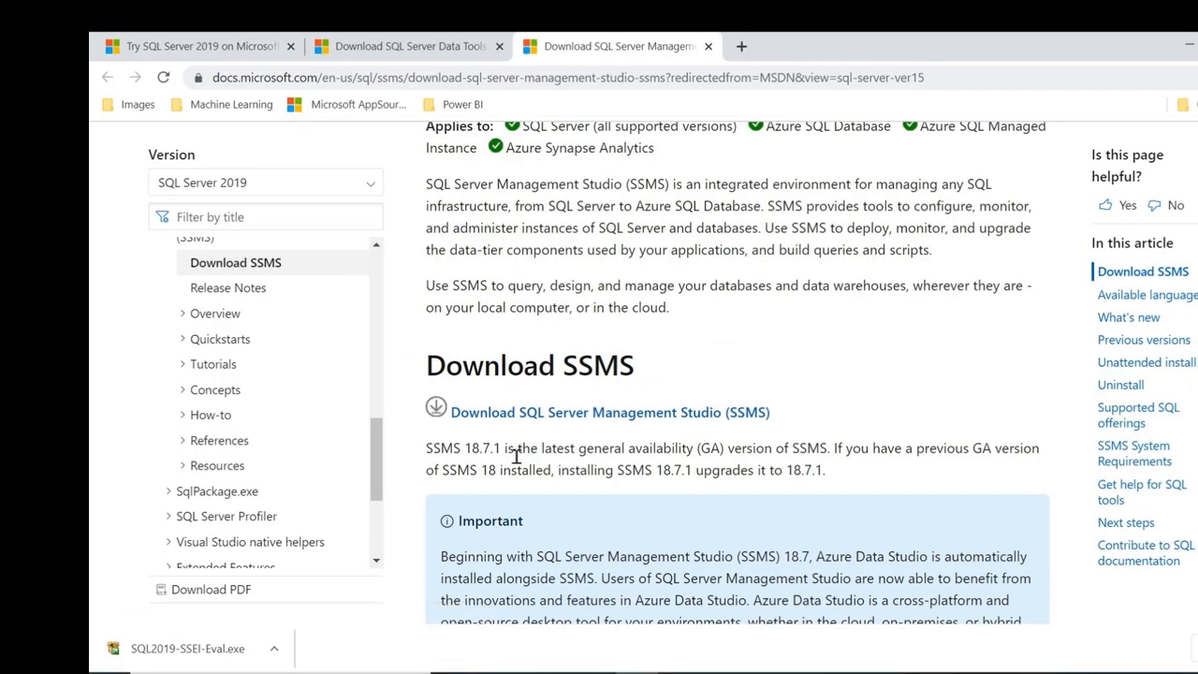
pyautogui.scroll(-2, 516, 456)
pyautogui.scroll(-2, 854, 277)
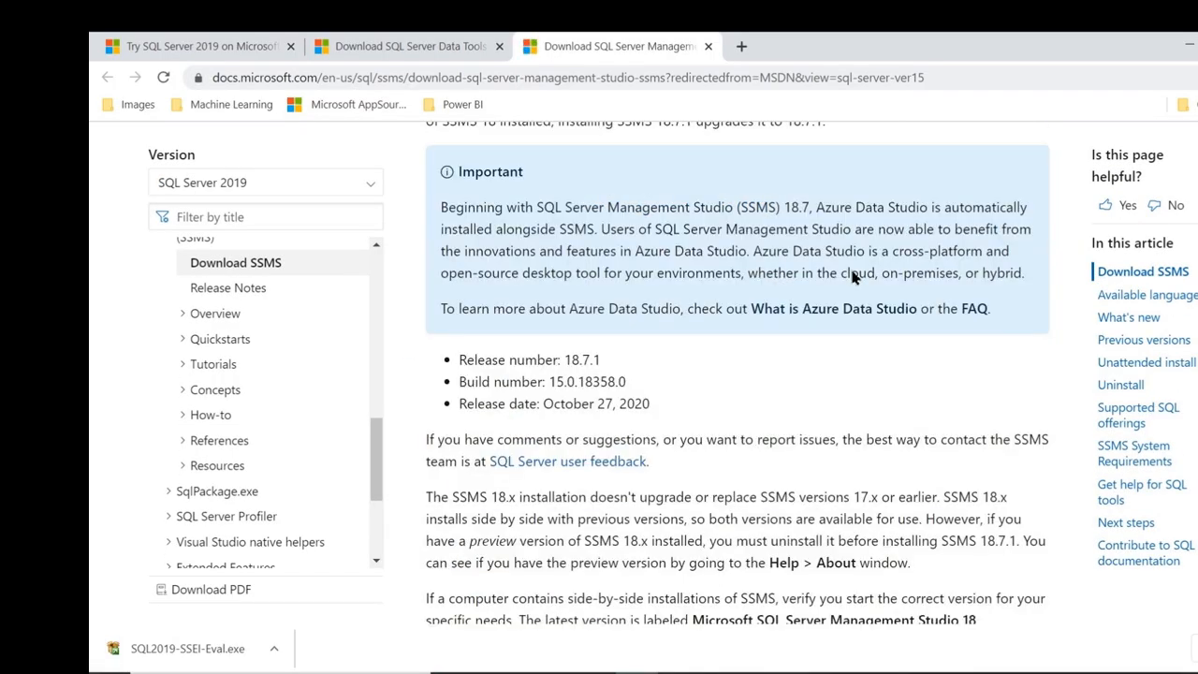
pyautogui.scroll(3, 776, 319)
pyautogui.click(728, 330)
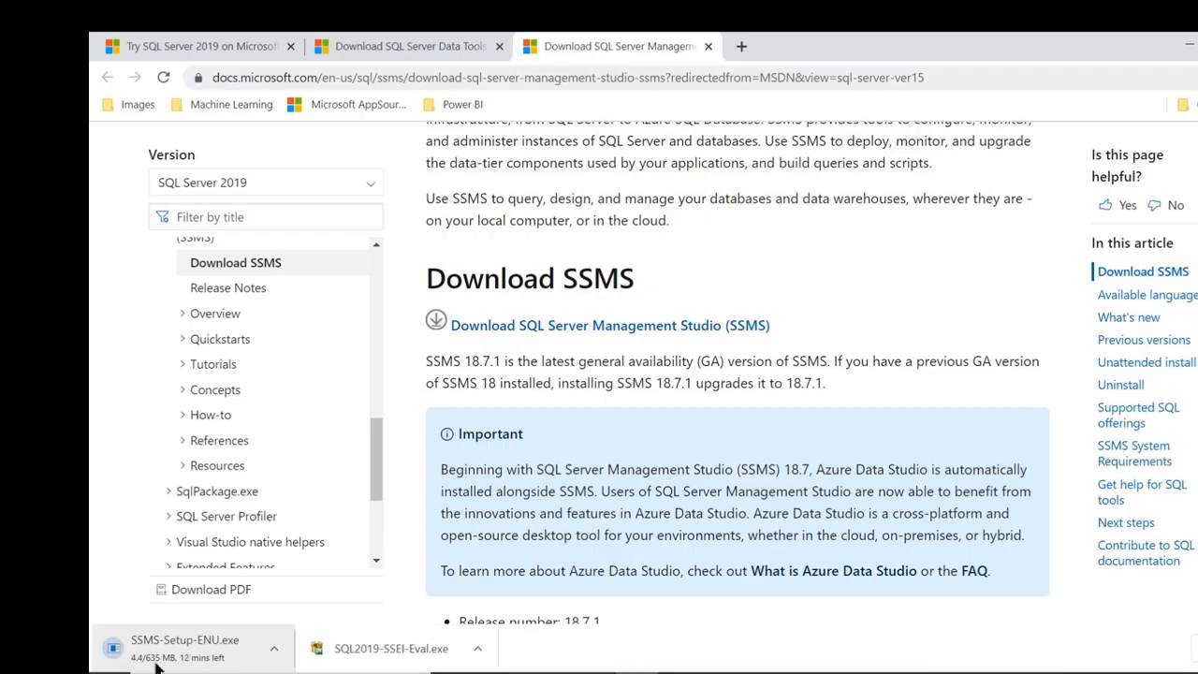
pyautogui.scroll(-1, 726, 537)
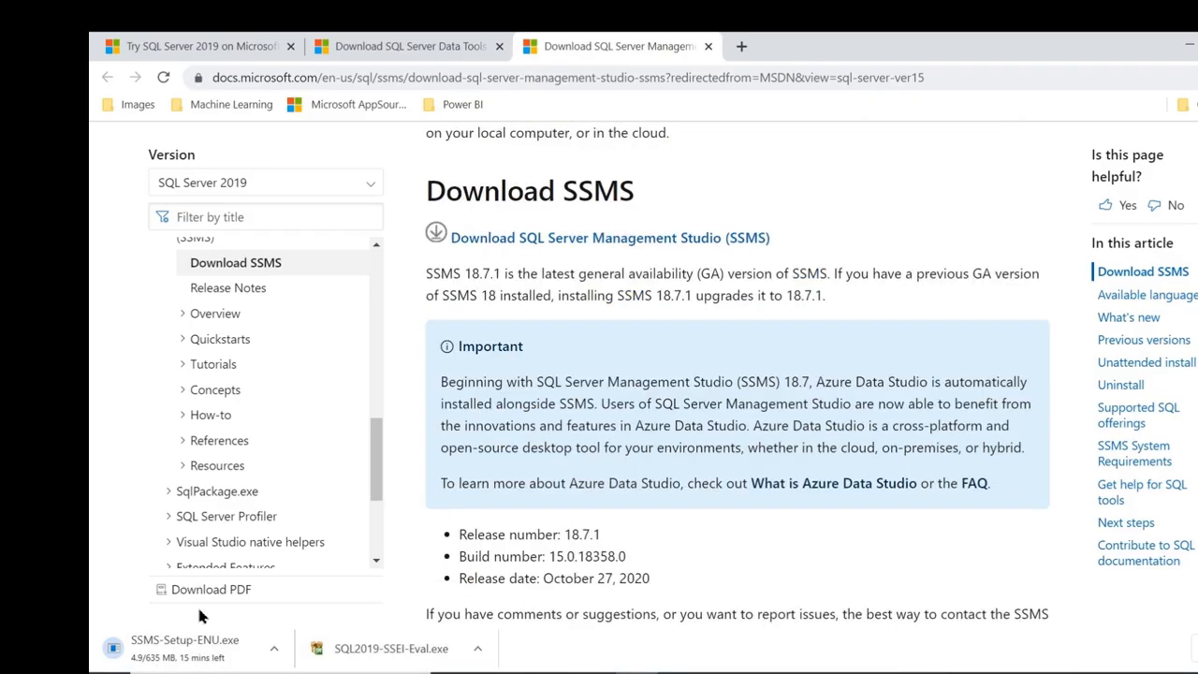
pyautogui.scroll(-1, 405, 602)
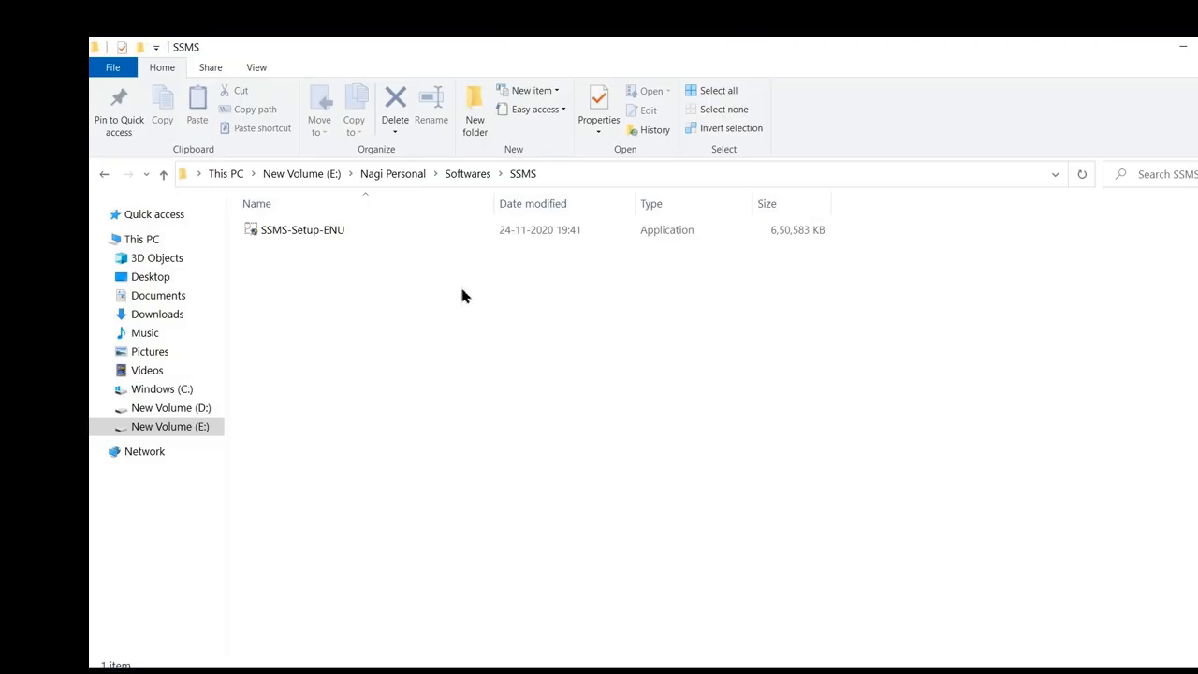
# Run SSMS-Setup-ENU from the SSMS folder to reach the SSMS 18.7.1 welcome screen.
pyautogui.click(329, 230)
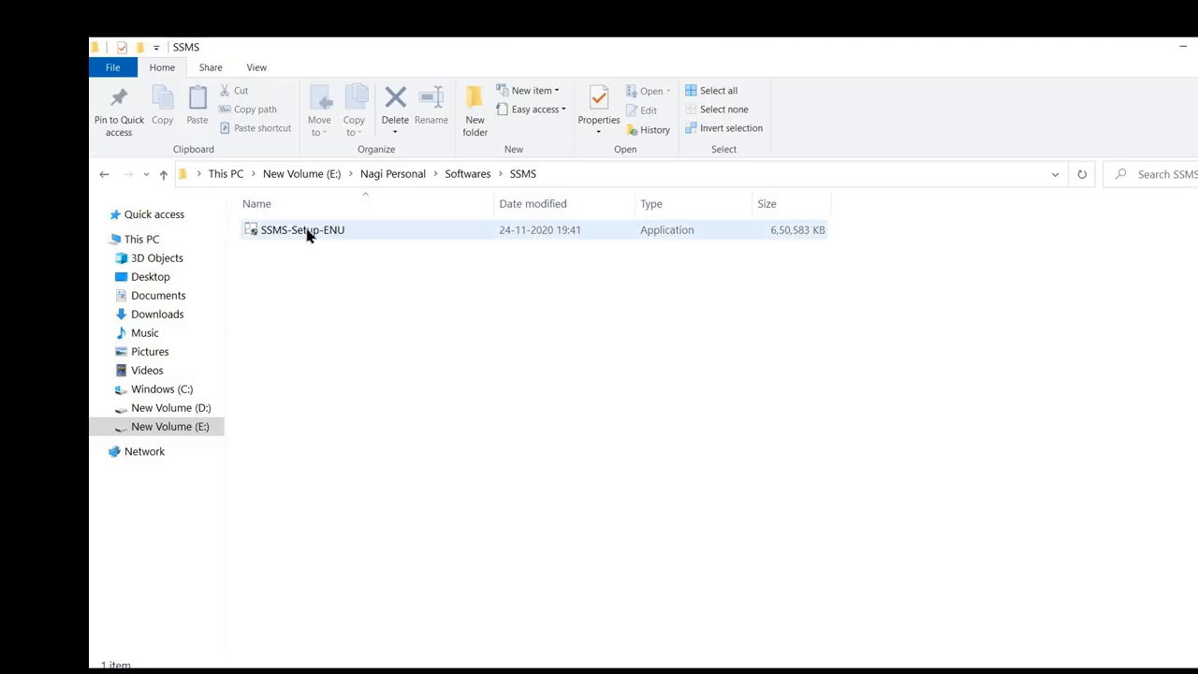
pyautogui.doubleClick(309, 234)
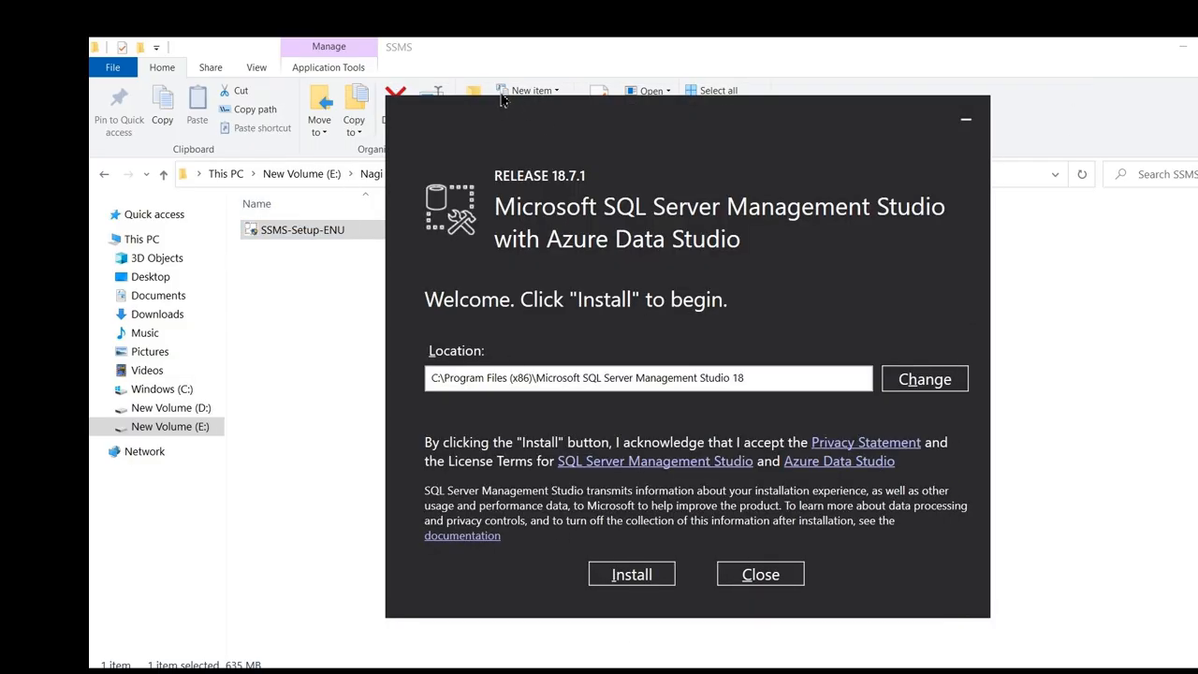
# Install SSMS 18.7.1 to the default Program Files folder until setup asks for a restart.
pyautogui.moveTo(544, 101); pyautogui.dragTo(506, 88)
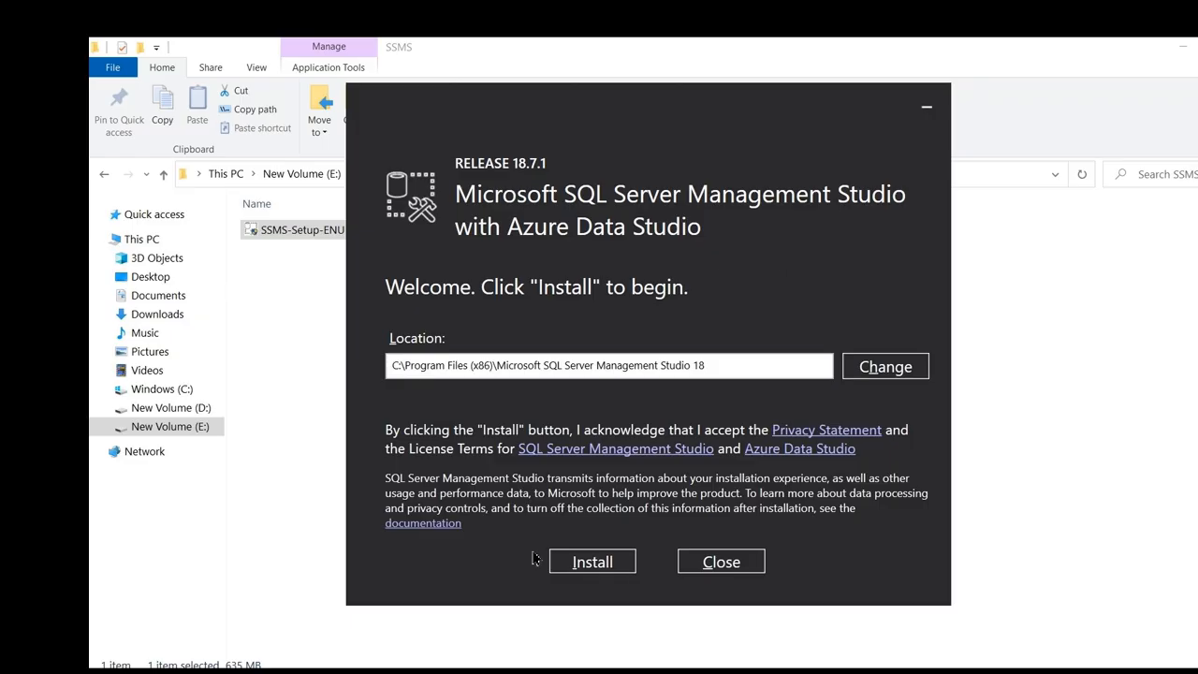
pyautogui.click(593, 565)
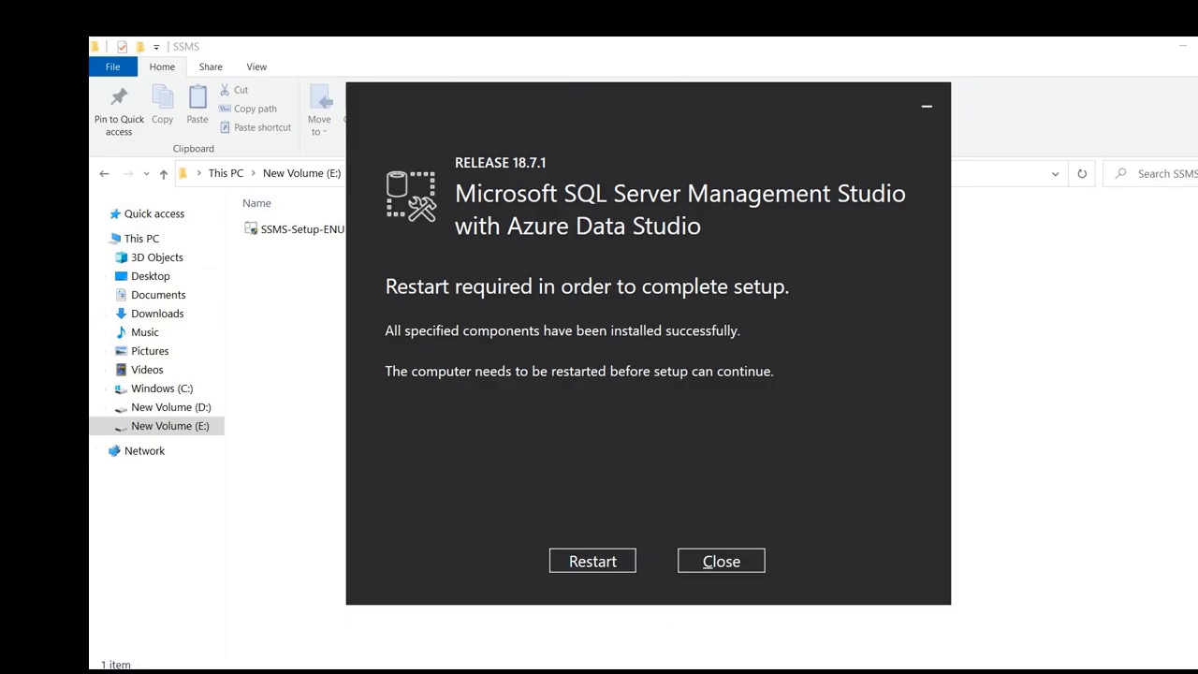
# Bring back the Software to be Installed slide and highlight its DATABASE SERVICE and SQL SERVER MANAGEMENT bullets.
pyautogui.click(914, 556)
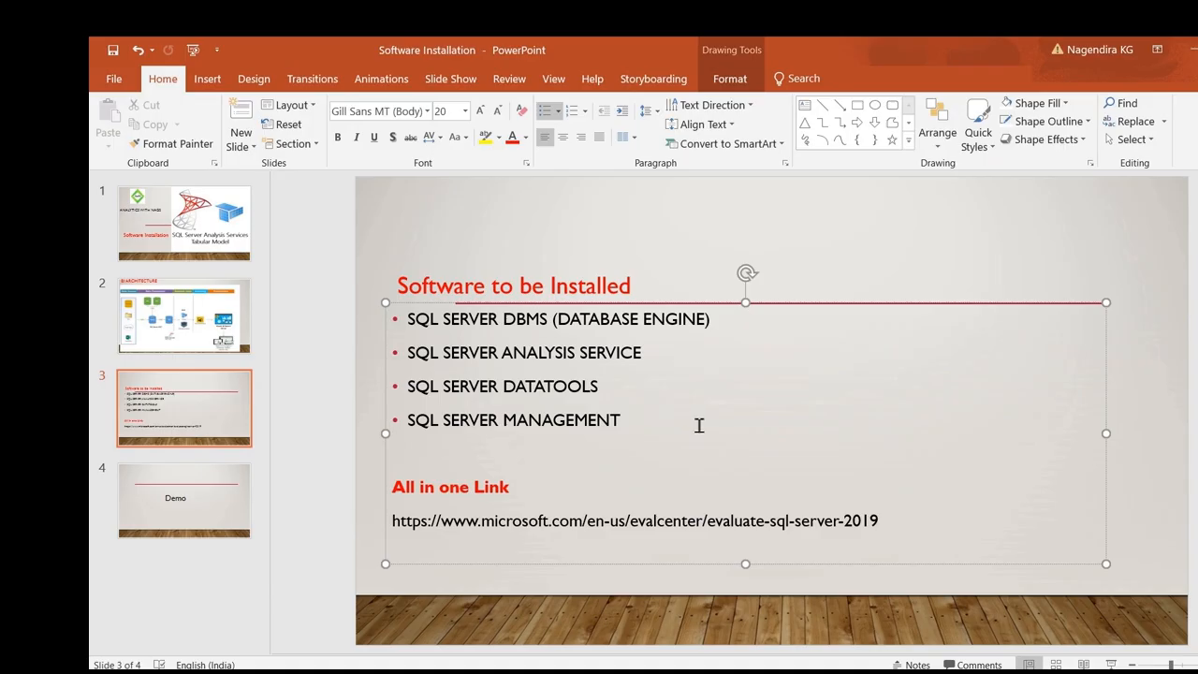
pyautogui.click(635, 388)
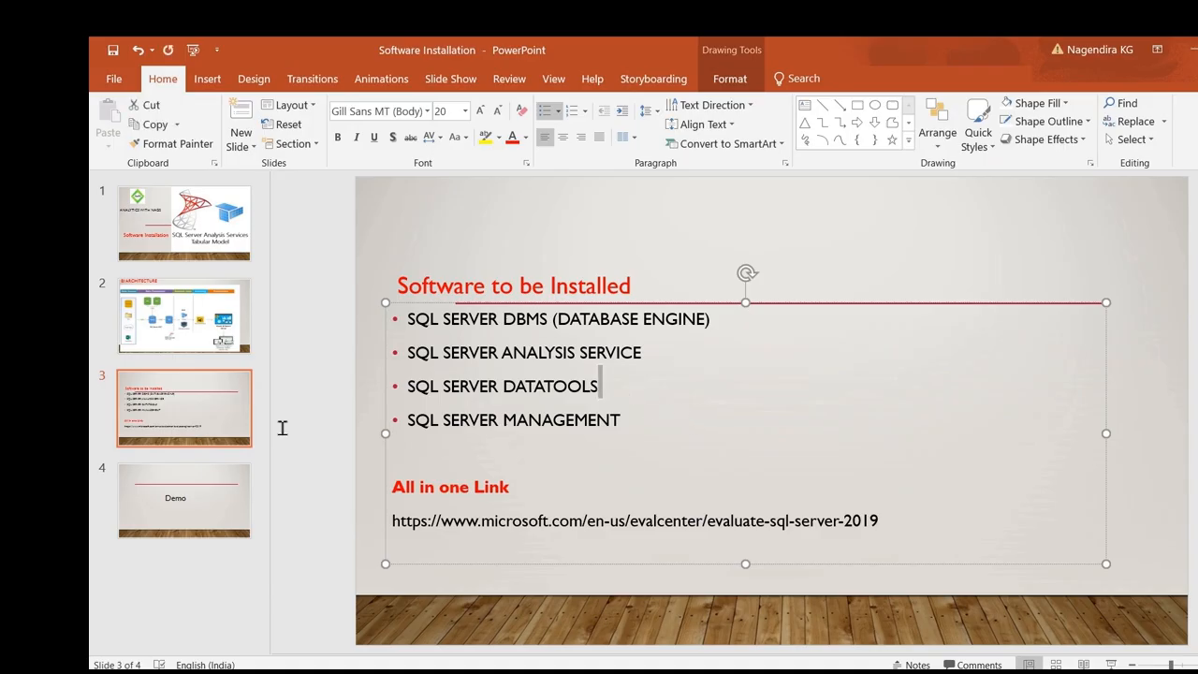
pyautogui.doubleClick(619, 348)
pyautogui.moveTo(619, 334); pyautogui.dragTo(616, 319)
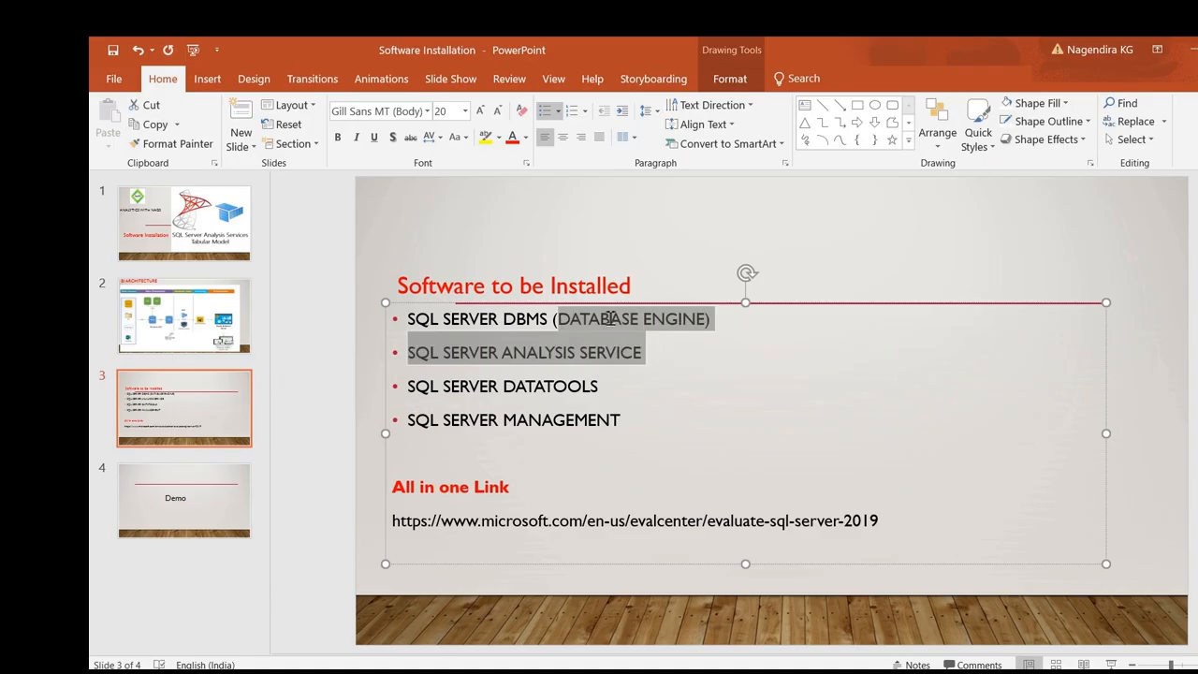
pyautogui.click(631, 421)
pyautogui.doubleClick(552, 423)
pyautogui.moveTo(425, 444); pyautogui.dragTo(415, 427)
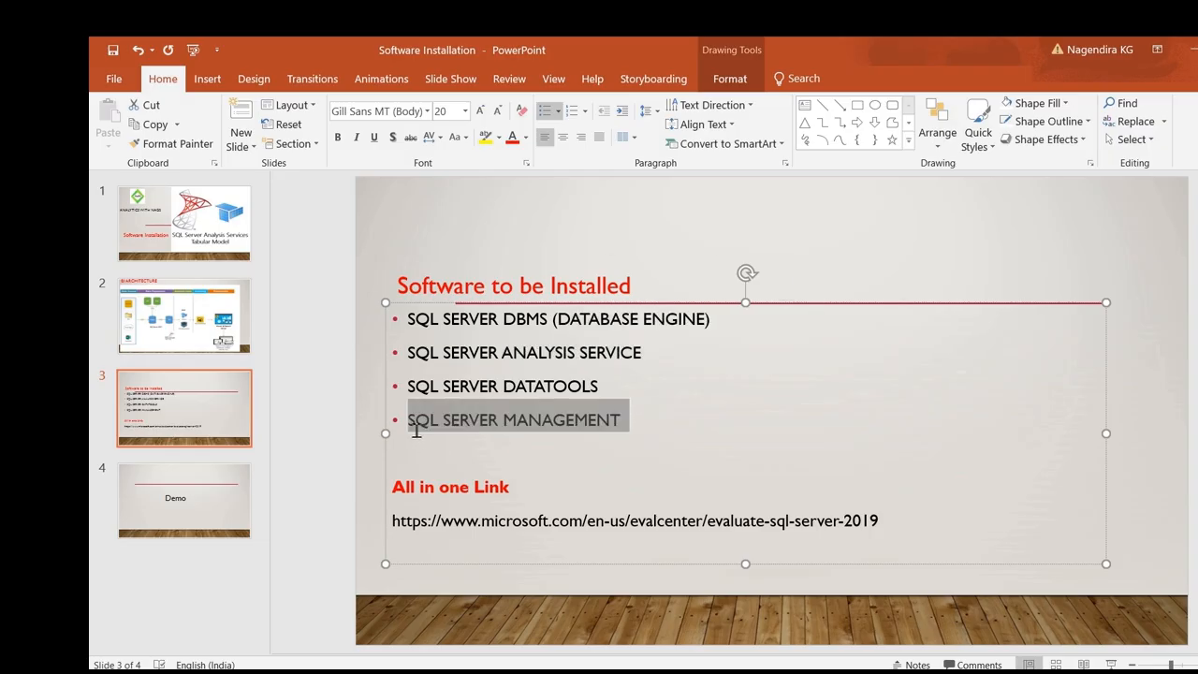
pyautogui.click(634, 387)
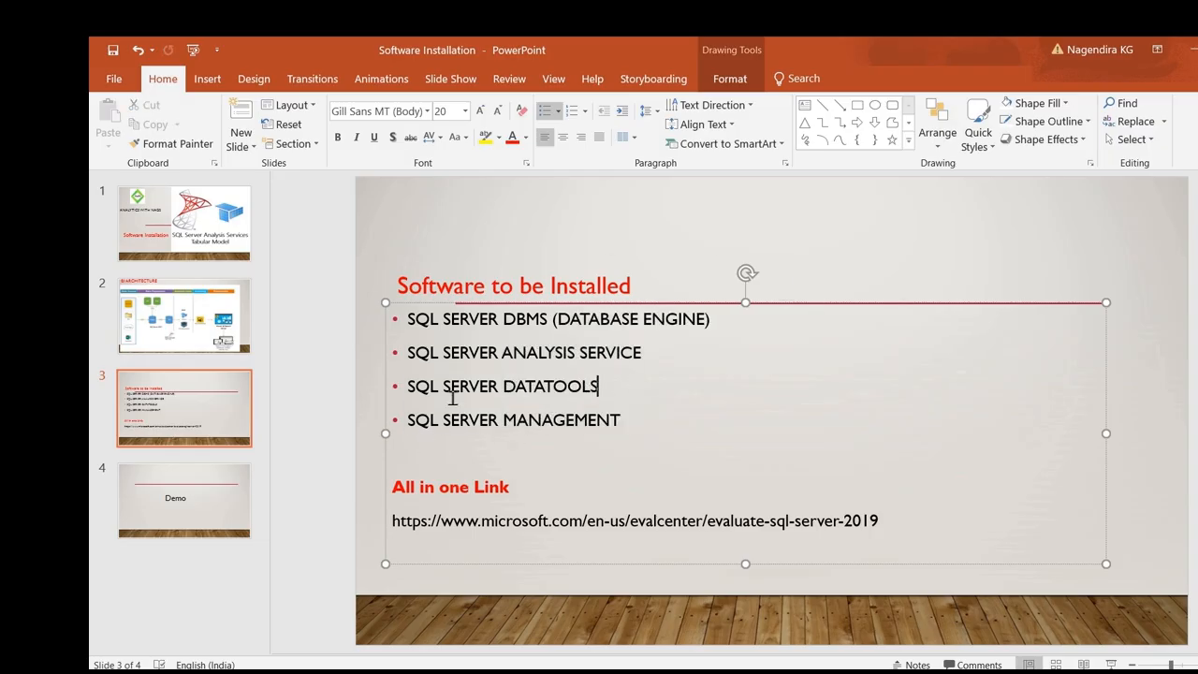
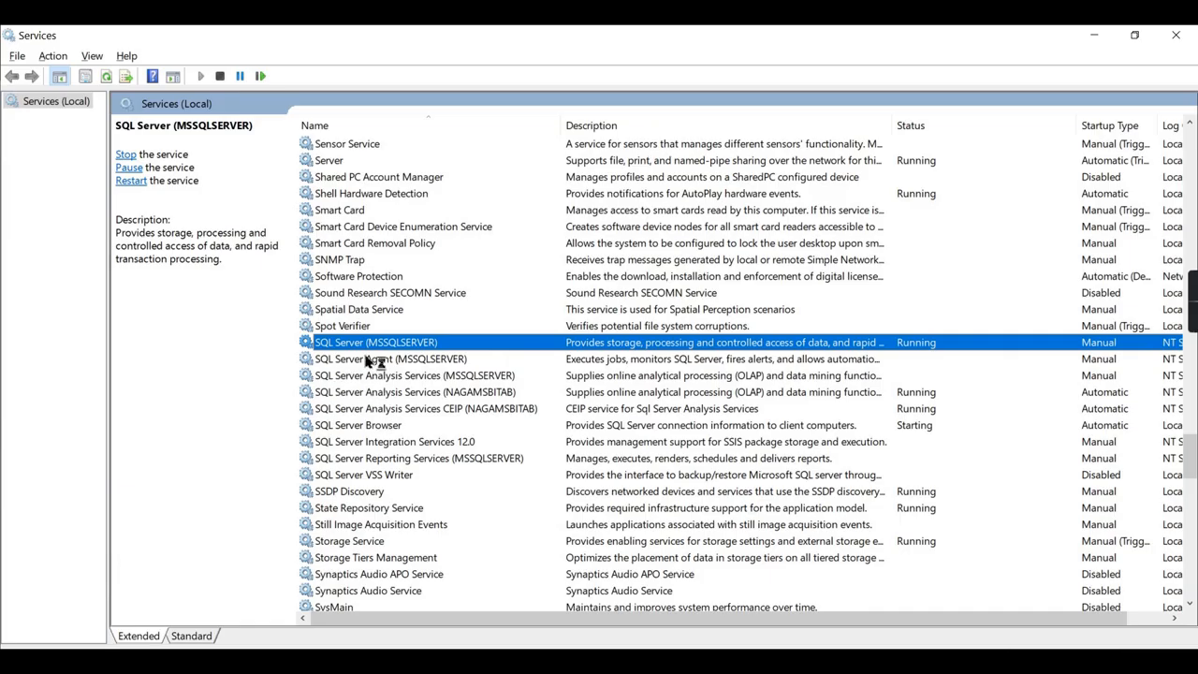
# Compare the stopped MSSQLSERVER Analysis Services instance with the running NAGAMSBITAB instance in Services.
pyautogui.hotkey('alt', 'Tab')
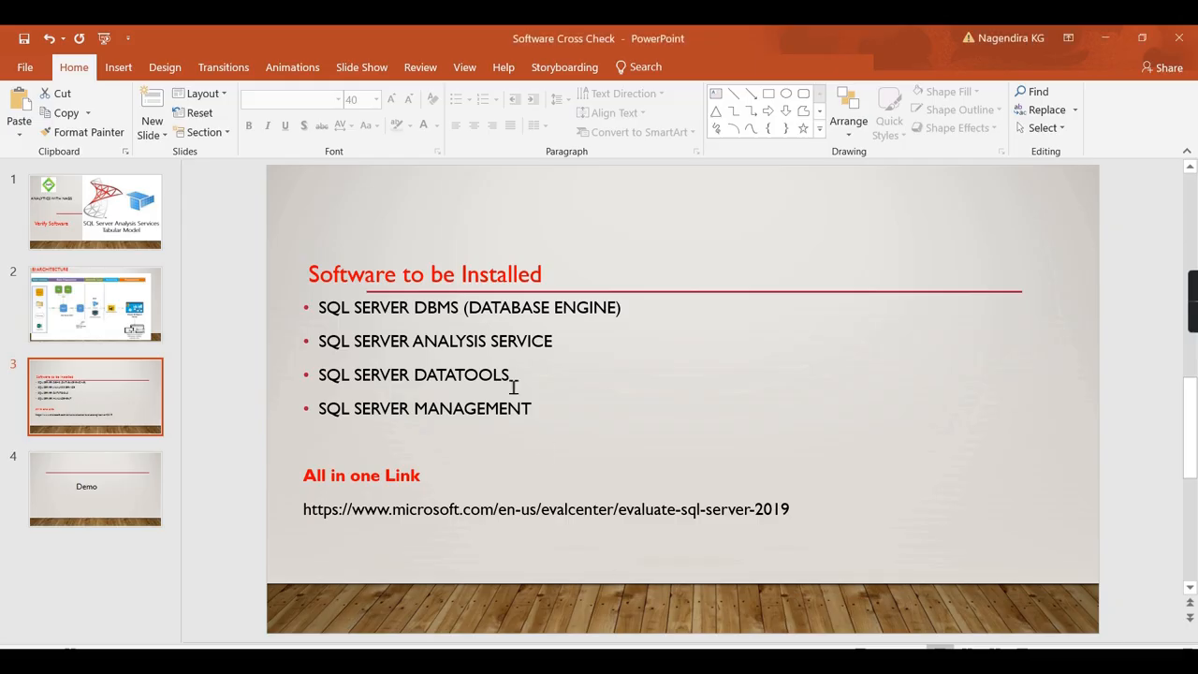
pyautogui.click(1106, 37)
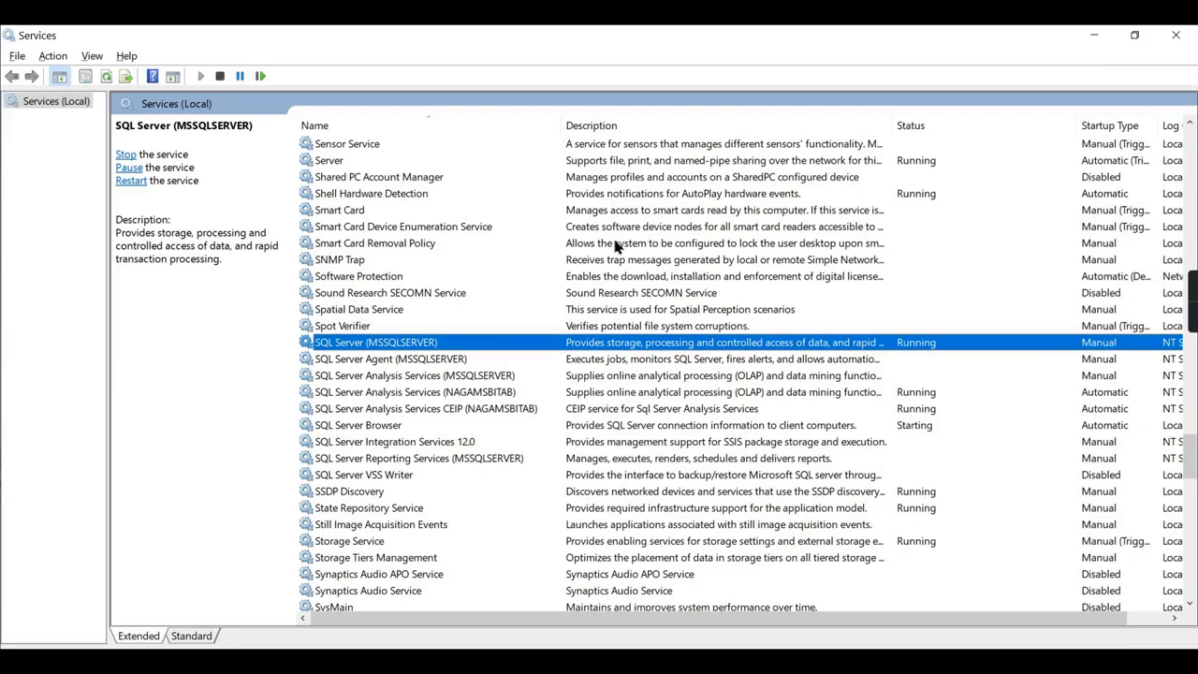
pyautogui.click(385, 381)
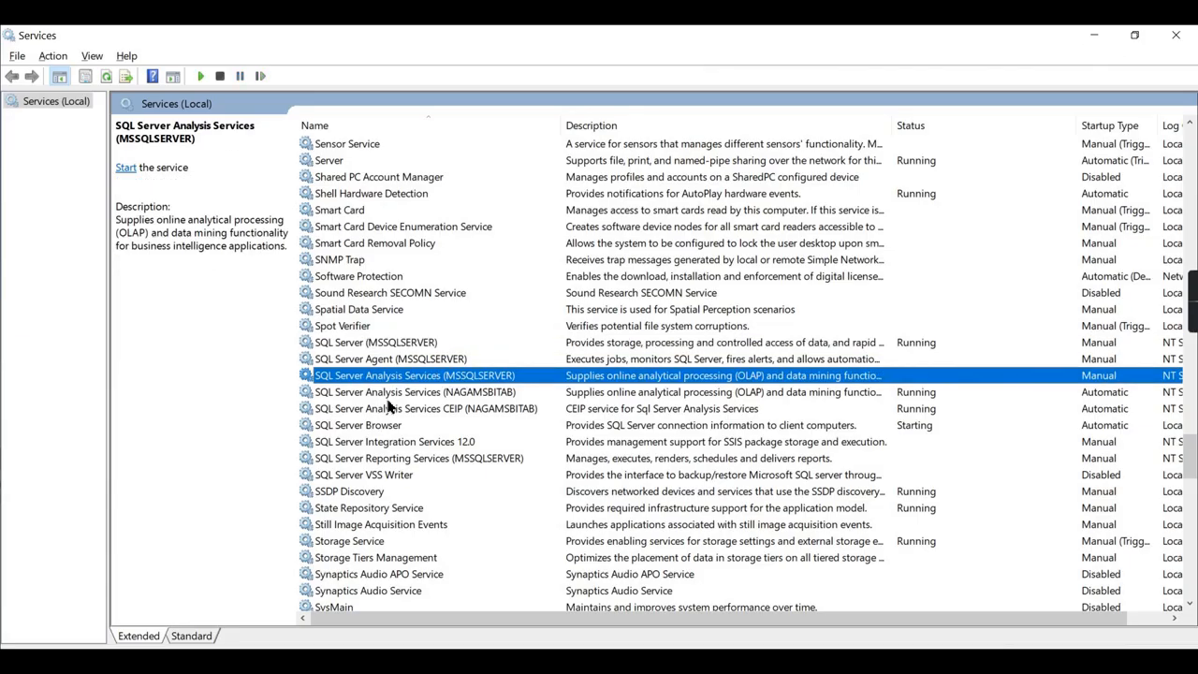
pyautogui.click(388, 395)
pyautogui.click(406, 375)
pyautogui.click(408, 392)
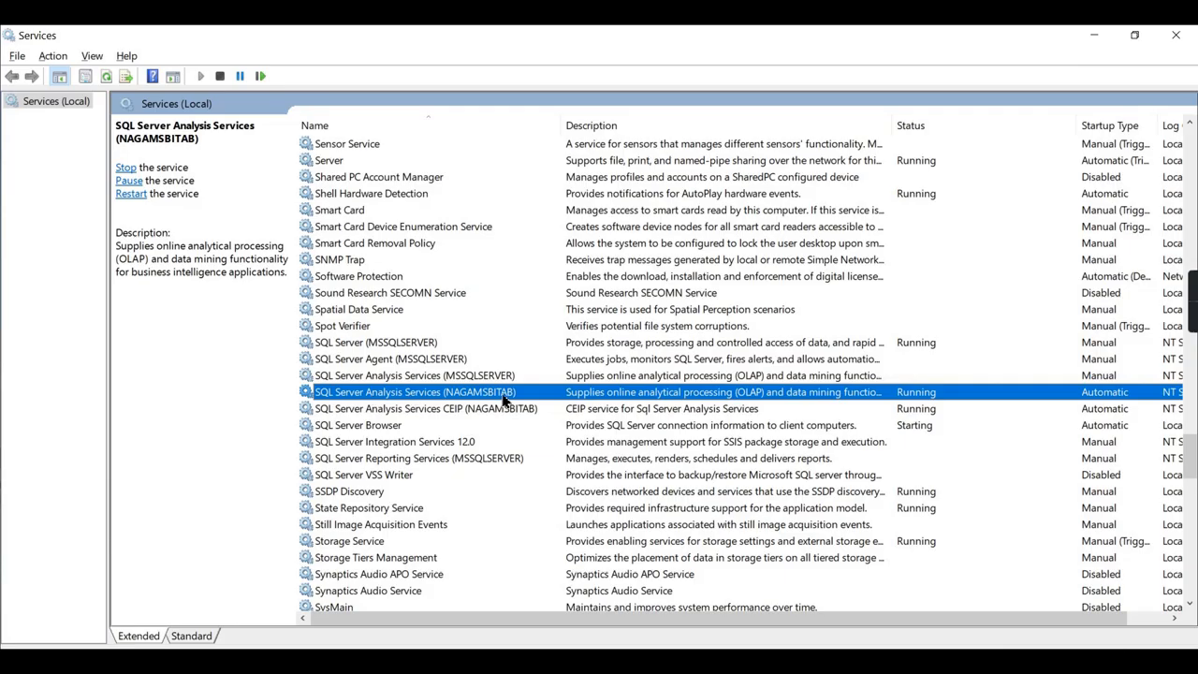
pyautogui.click(397, 378)
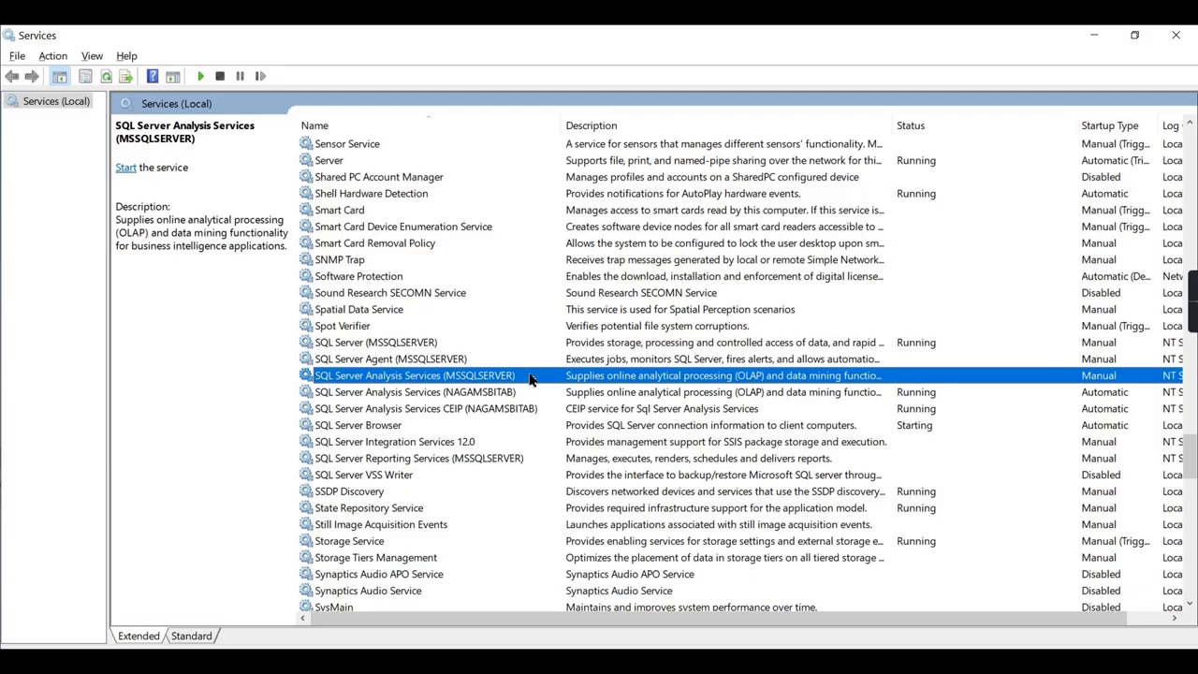
pyautogui.click(471, 394)
pyautogui.click(458, 379)
pyautogui.click(453, 397)
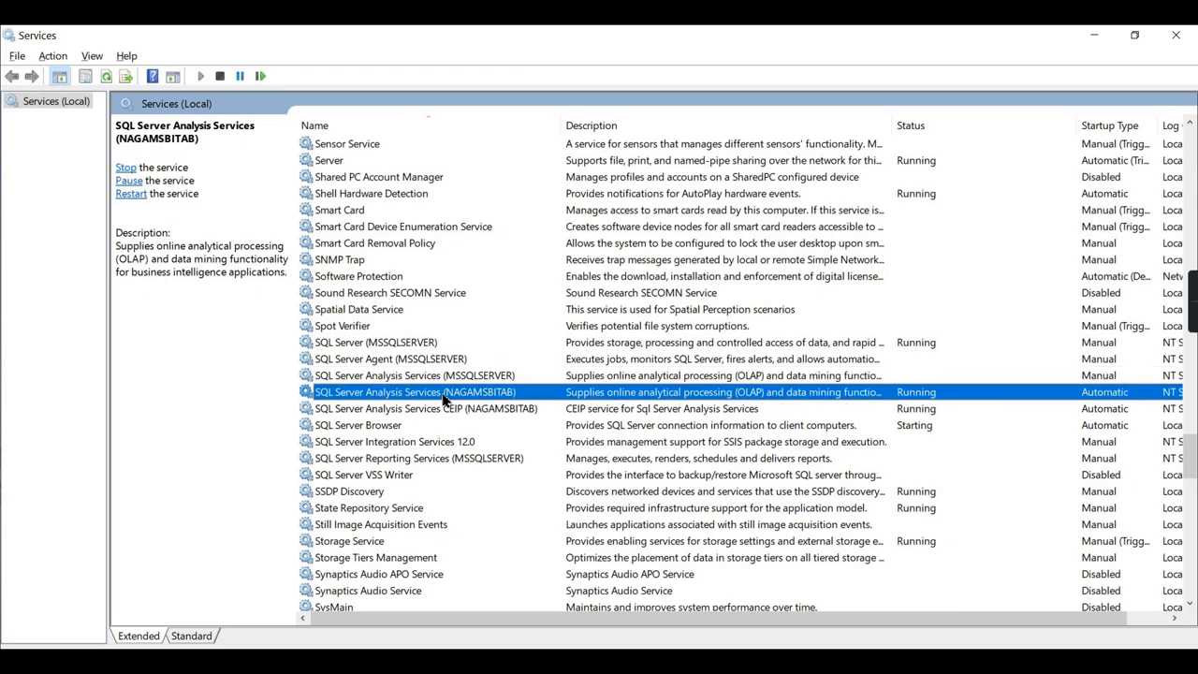
pyautogui.click(442, 380)
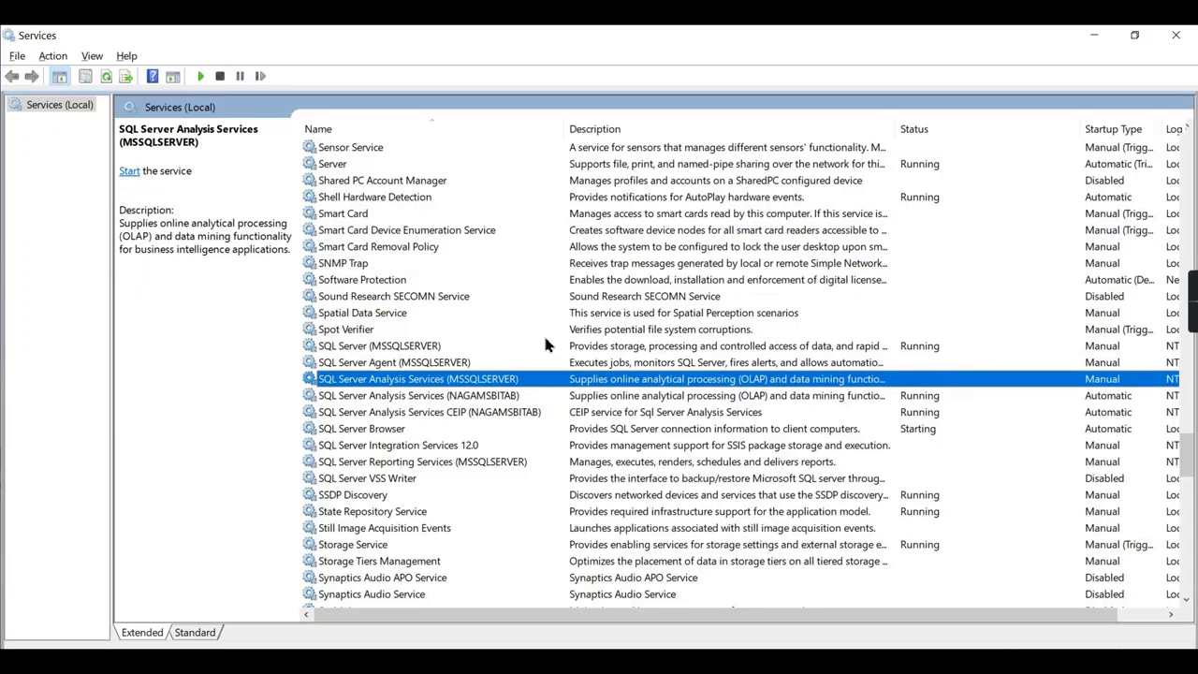
pyautogui.press('XF86MonBrightnessUp')
pyautogui.press('XF86MonBrightnessUp')
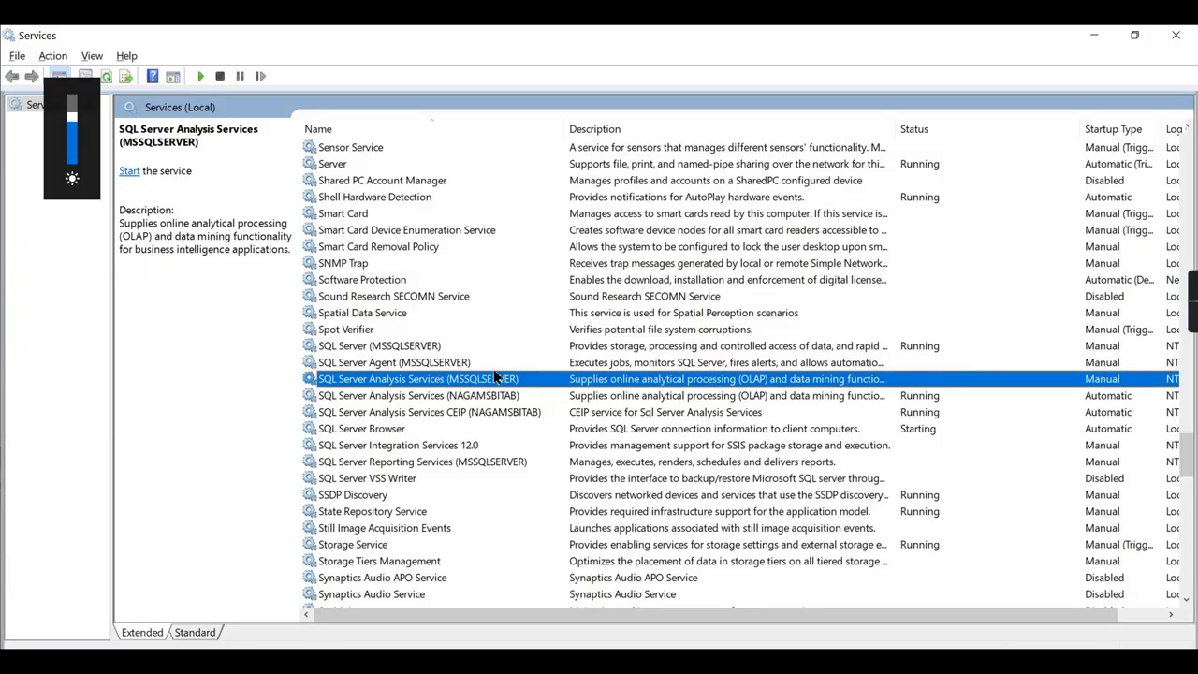
pyautogui.click(448, 397)
# Verify the SQL Server engine, Analysis, Reporting and Integration Services 12.0 statuses, then close Services.
pyautogui.click(633, 662)
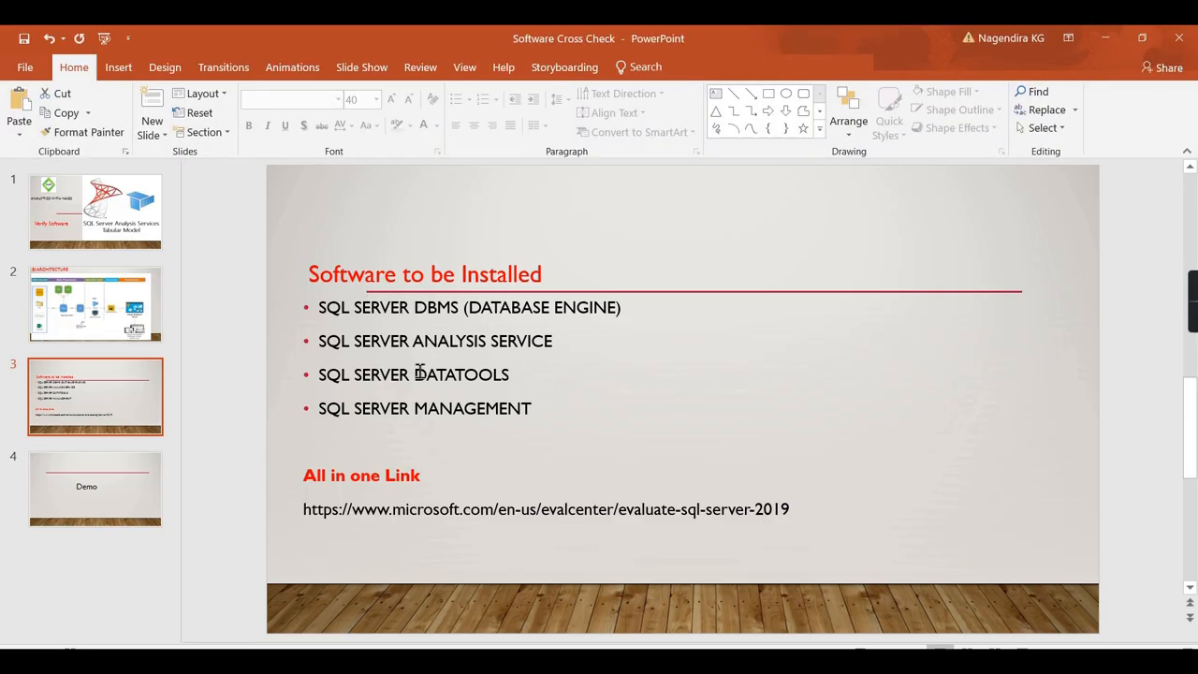
pyautogui.click(1105, 45)
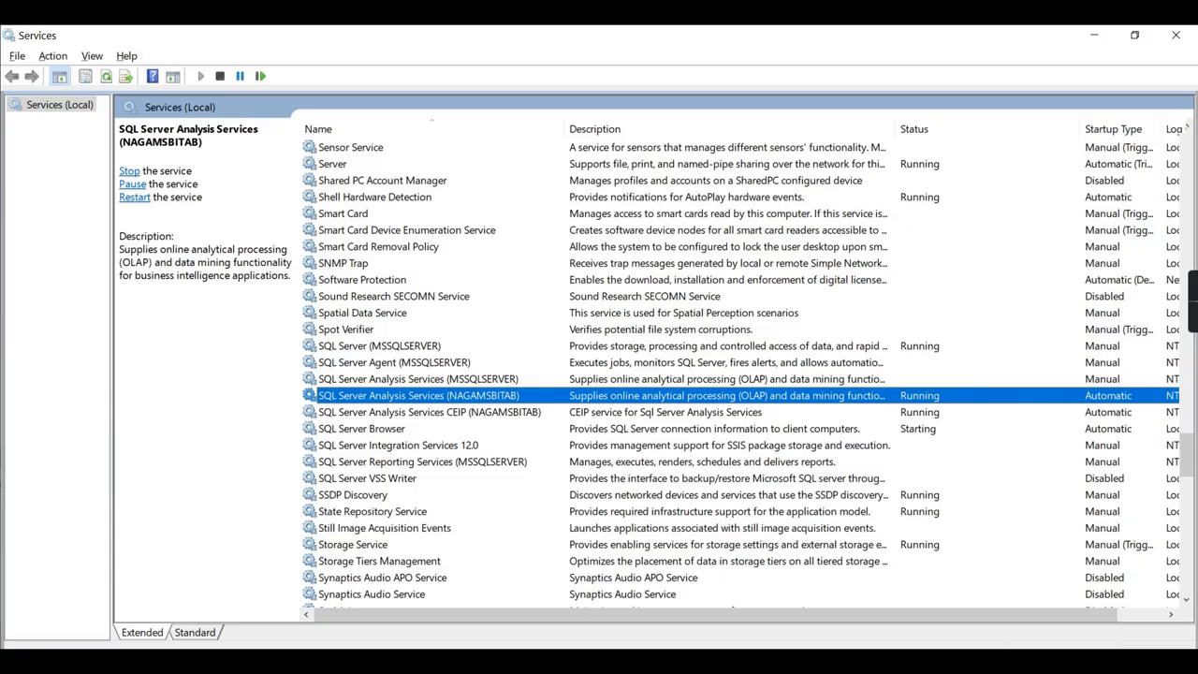
pyautogui.click(140, 661)
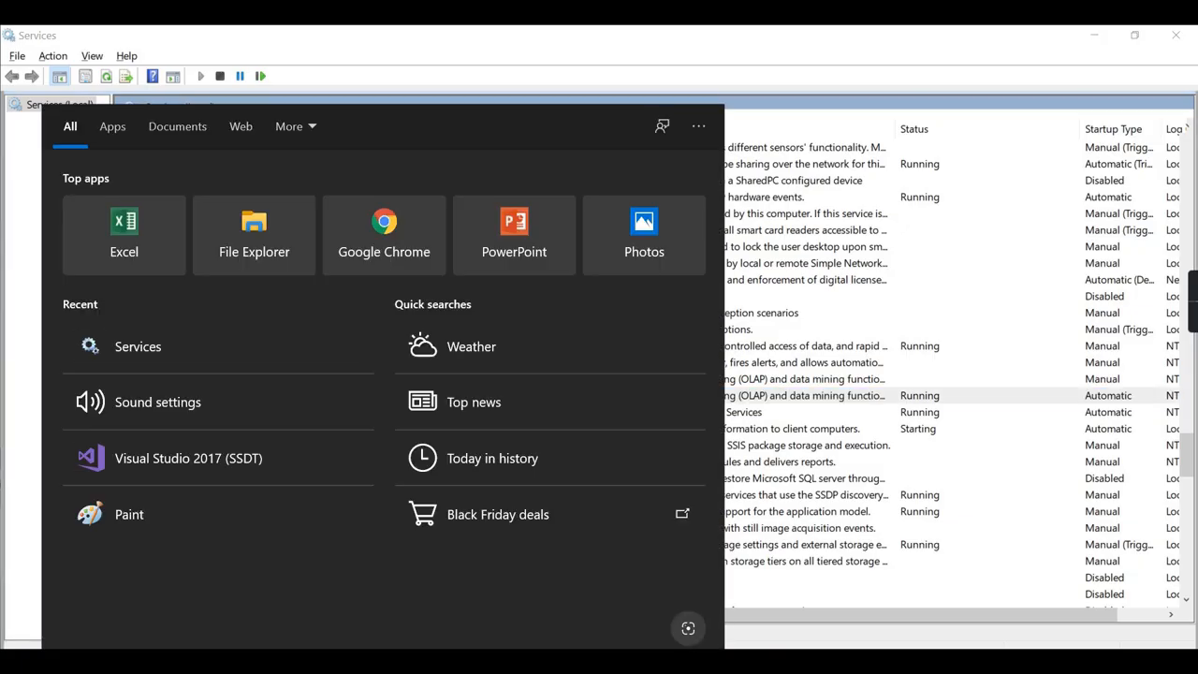
pyautogui.click(884, 446)
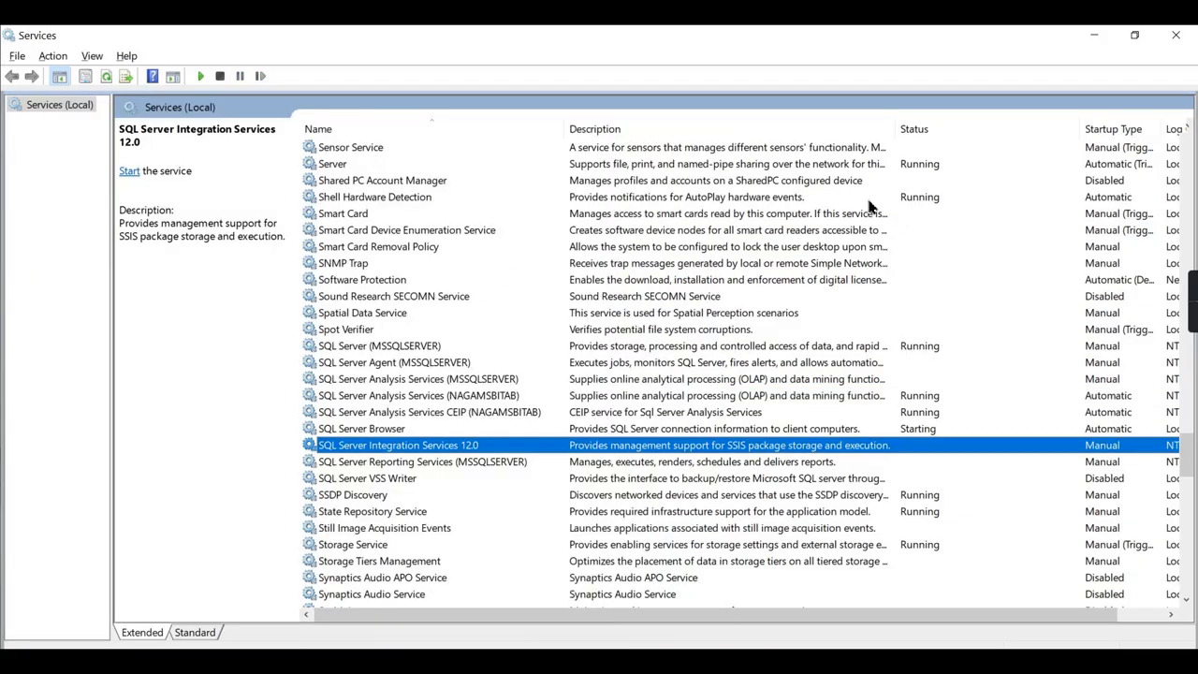
pyautogui.click(393, 347)
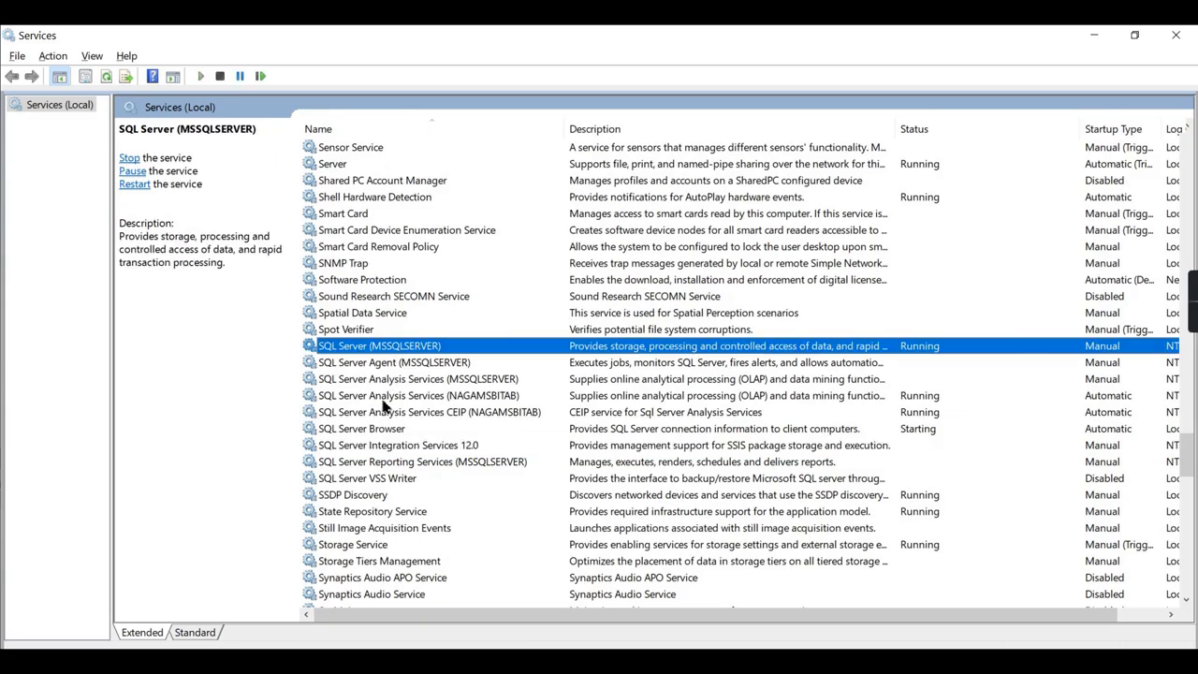
pyautogui.click(383, 398)
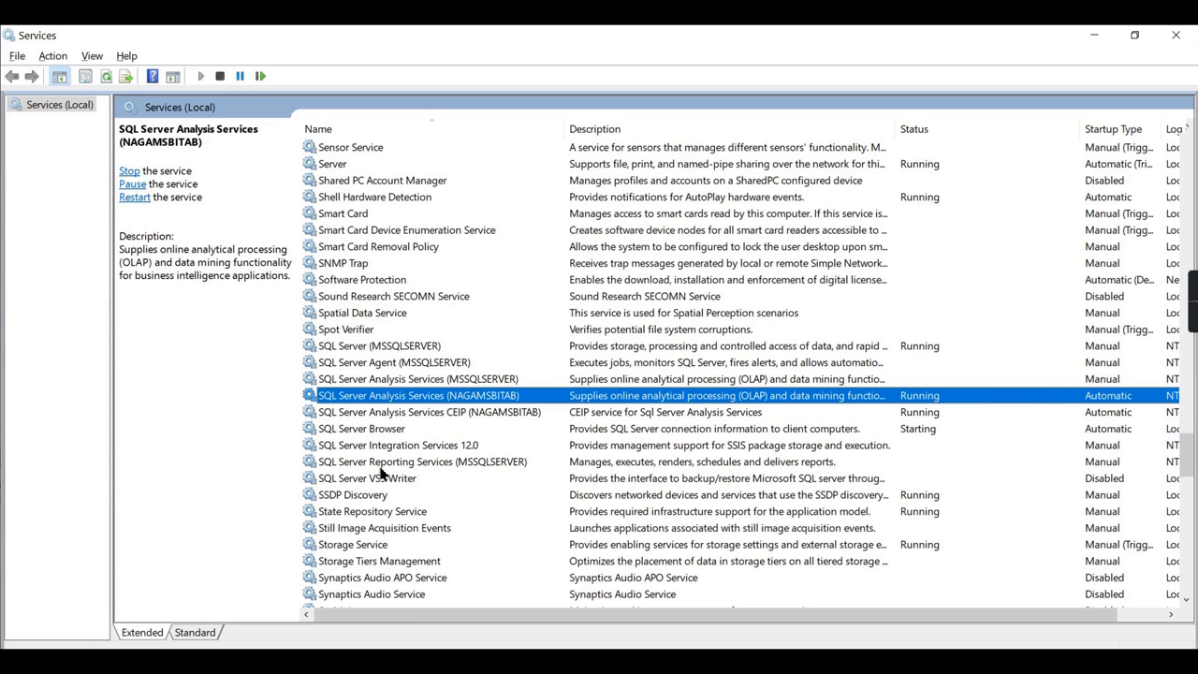
pyautogui.click(382, 463)
pyautogui.click(399, 445)
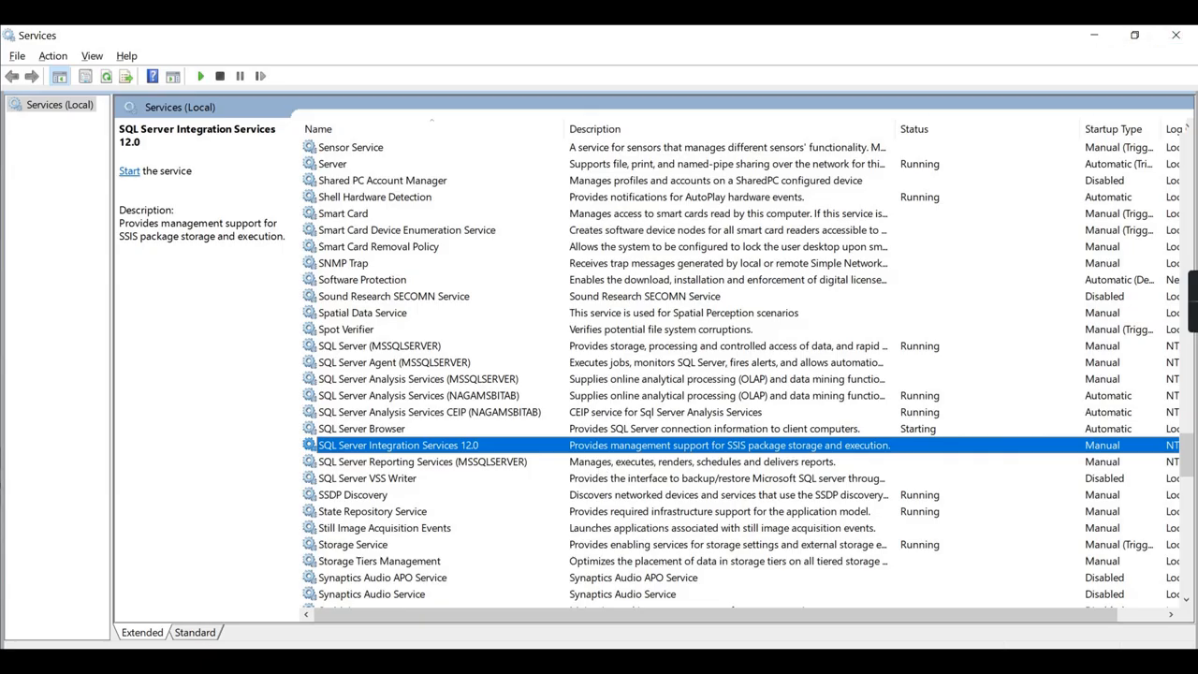
pyautogui.click(1191, 33)
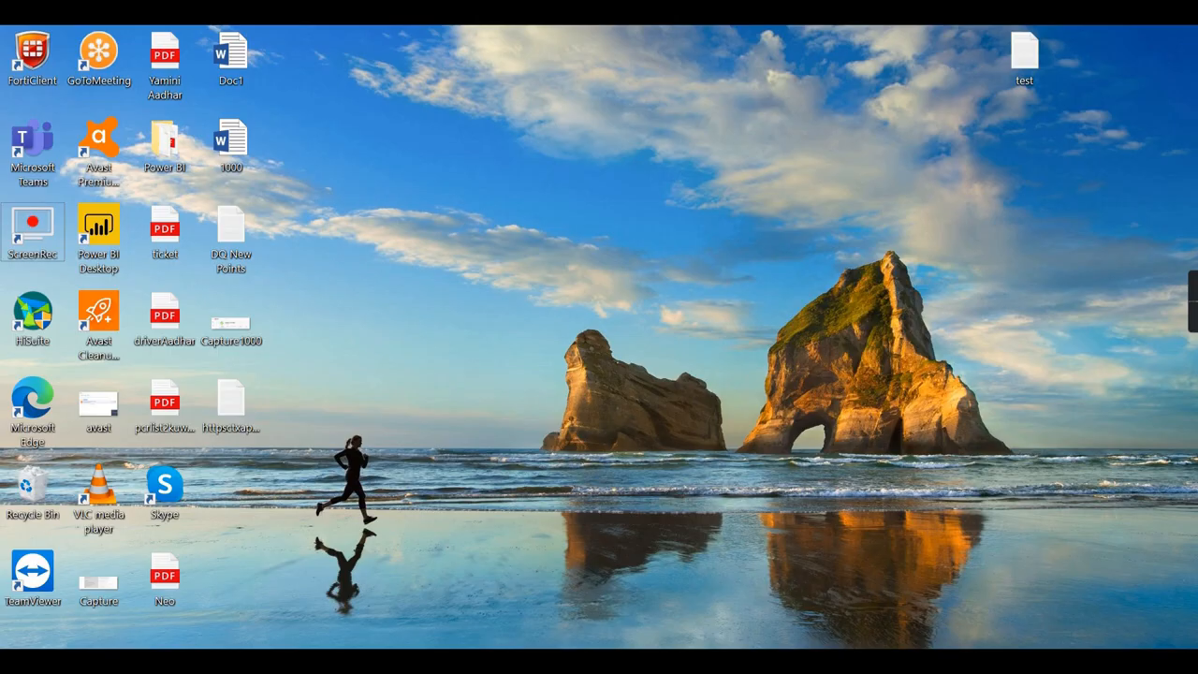
# Search 'ssm' and launch SQL Server Management Studio 18.
pyautogui.moveTo(632, 663)
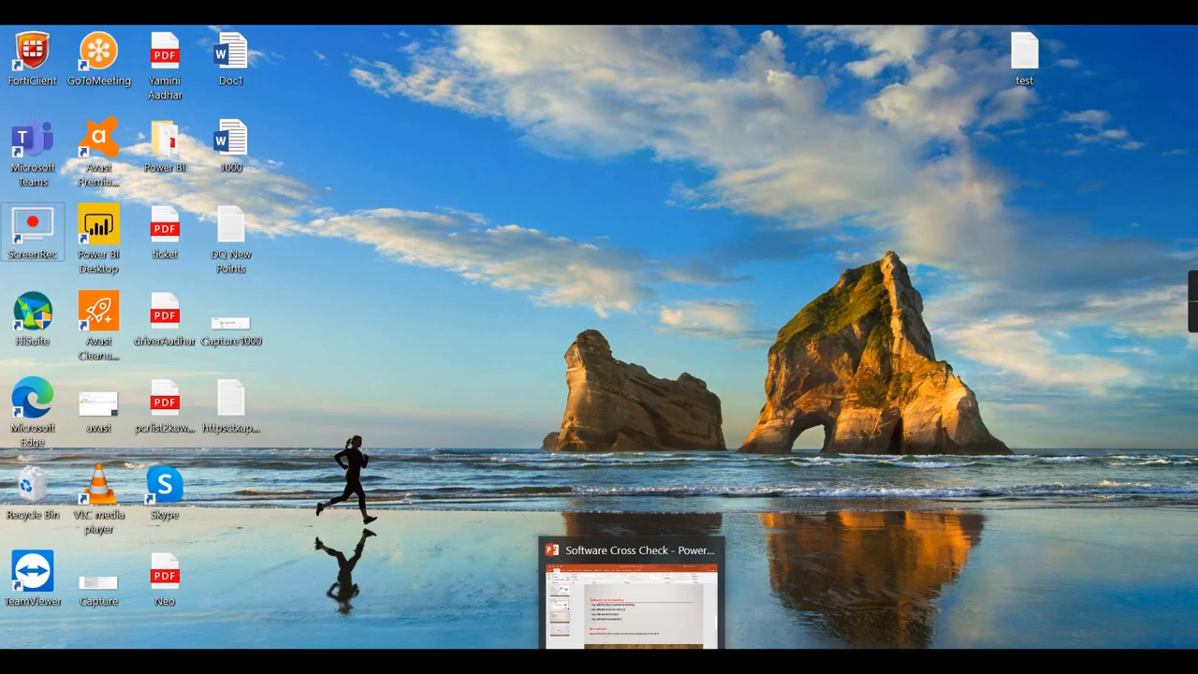
pyautogui.click(141, 662)
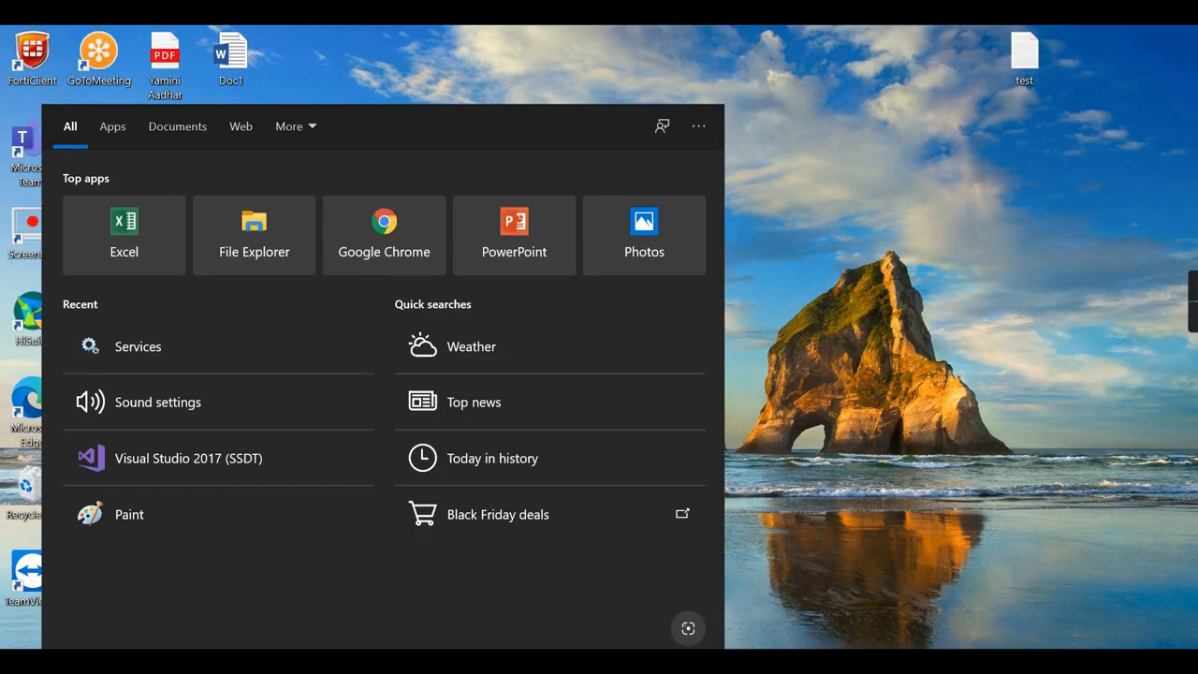
pyautogui.write('ssm')
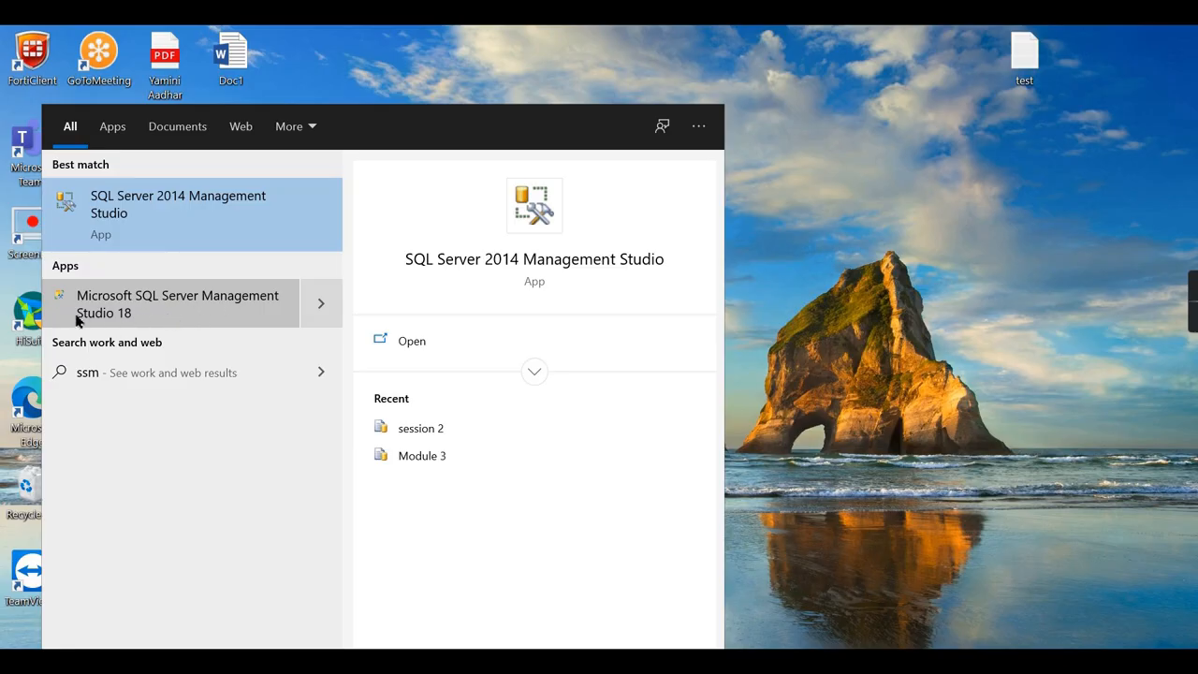
pyautogui.click(123, 312)
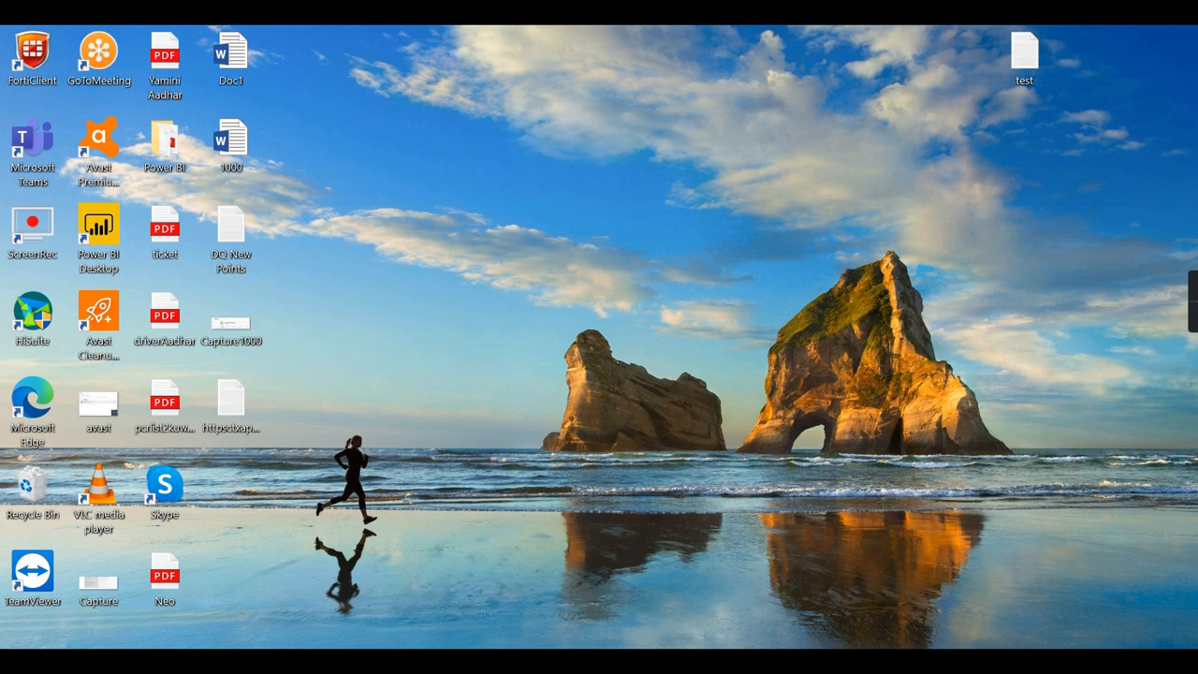
# Show the BI ARCHITECTURE slide in PowerPoint, then minimize it while Management Studio loads.
pyautogui.click(632, 661)
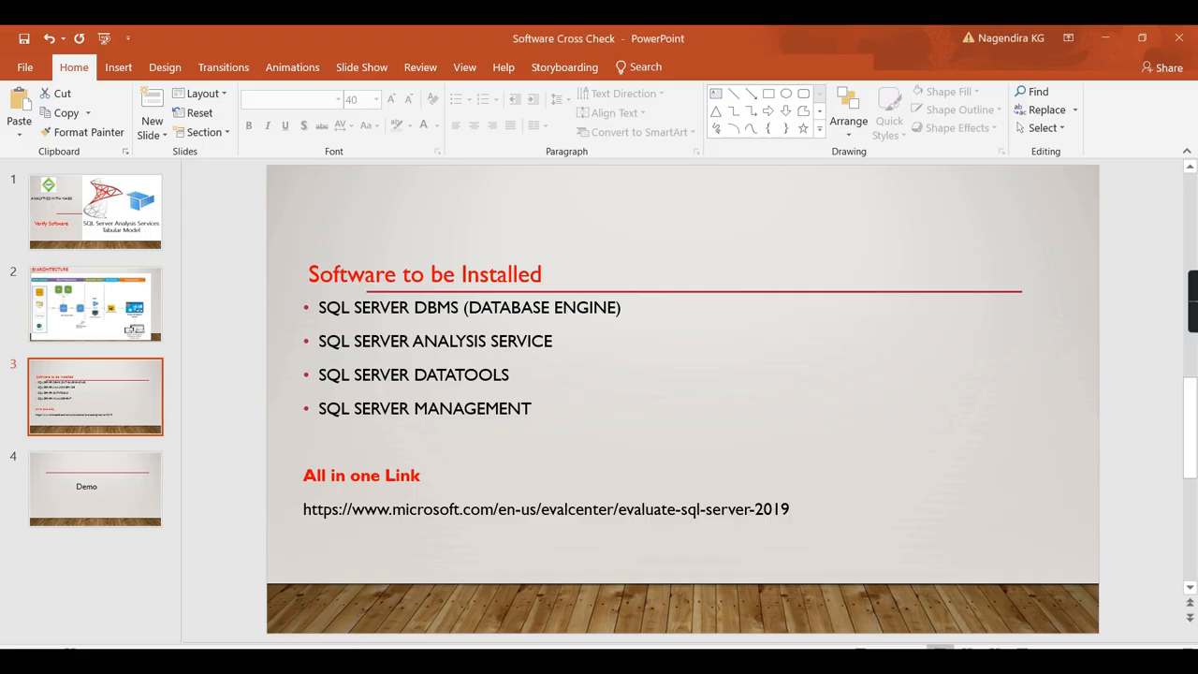
pyautogui.click(128, 330)
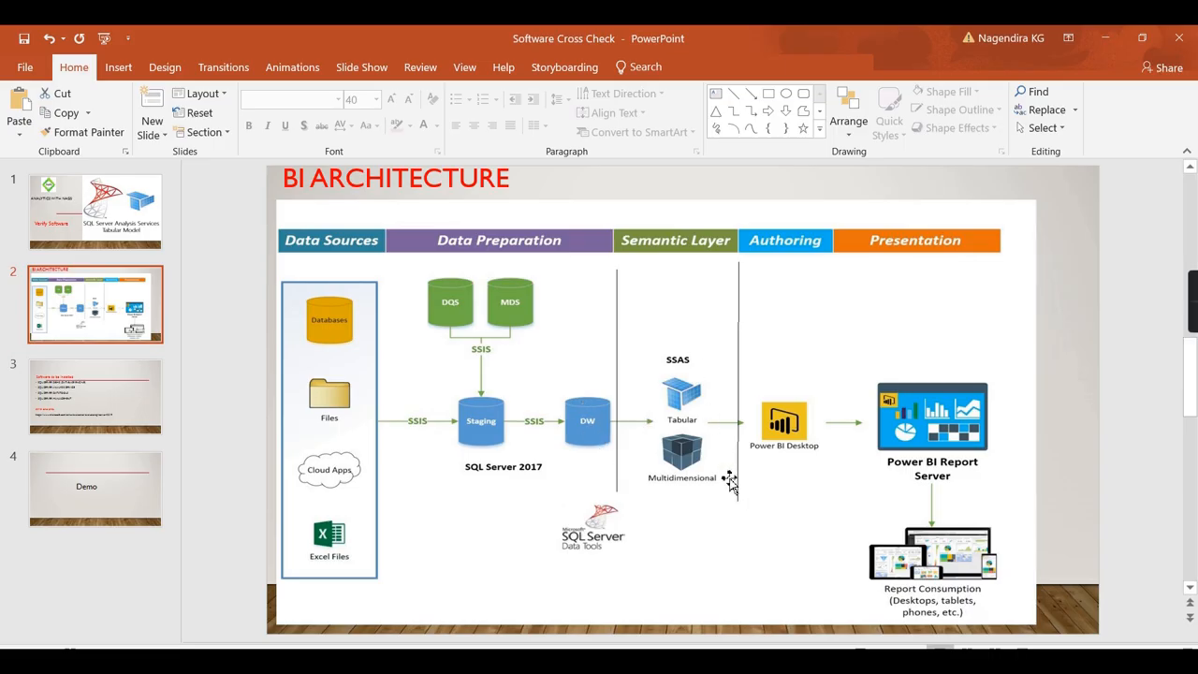
pyautogui.click(1107, 39)
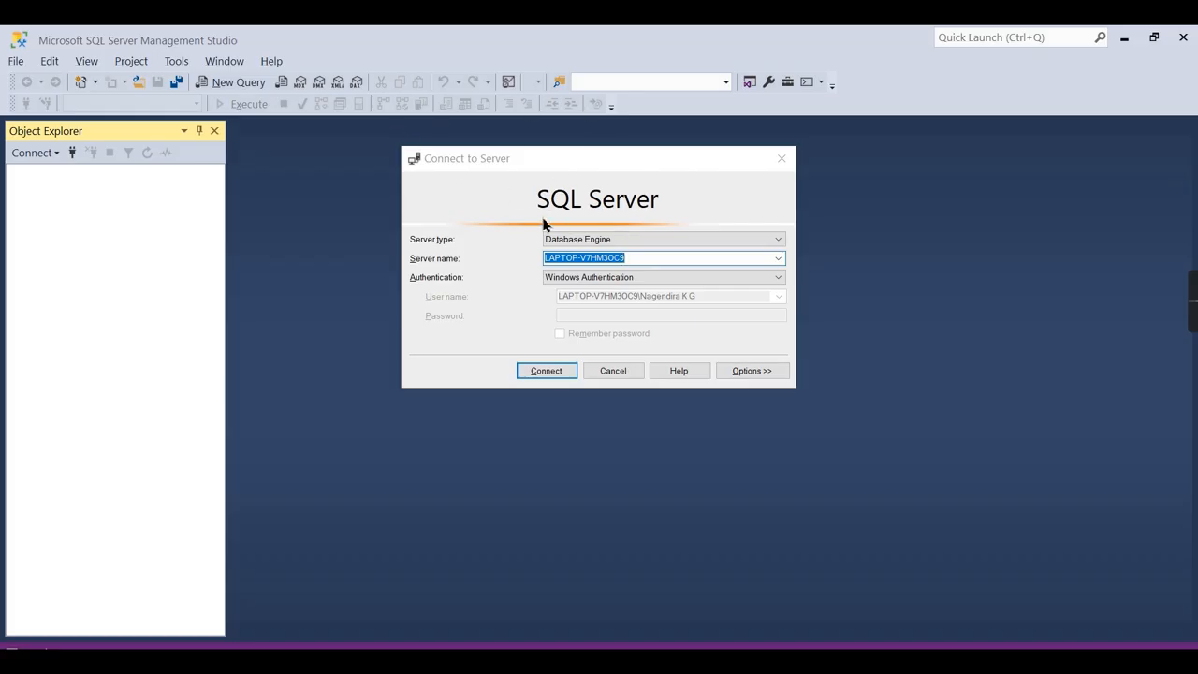
# Connect to the local Database Engine with Windows Authentication and the default server name.
pyautogui.click(585, 242)
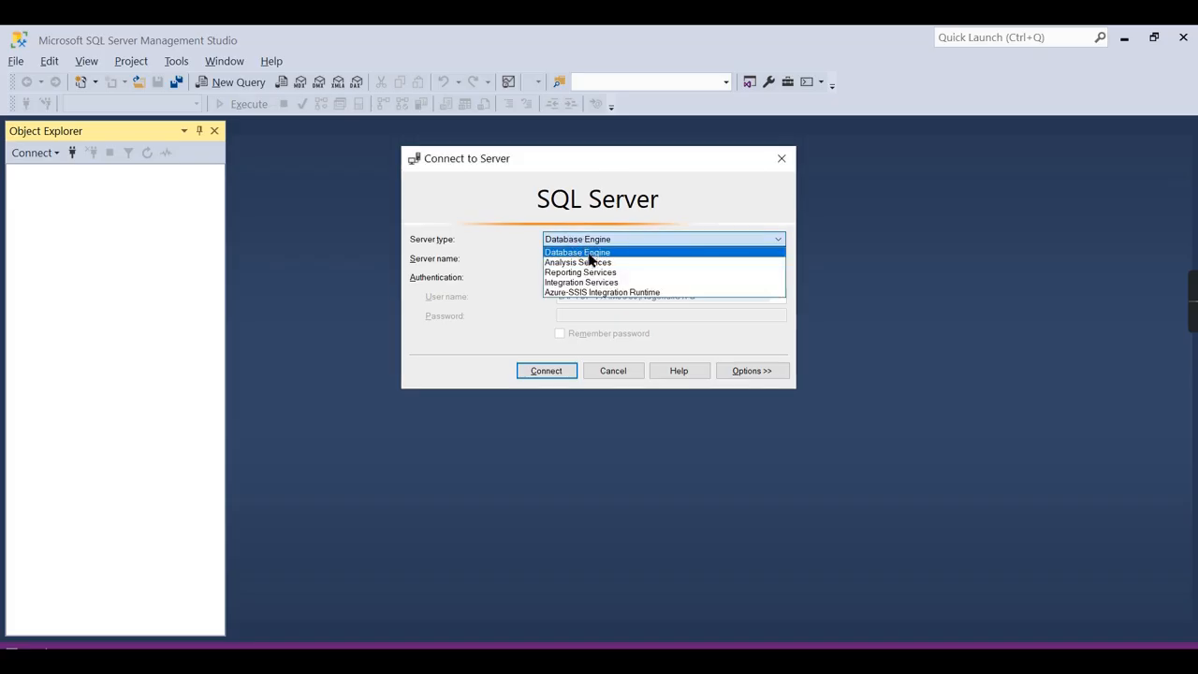
pyautogui.click(590, 252)
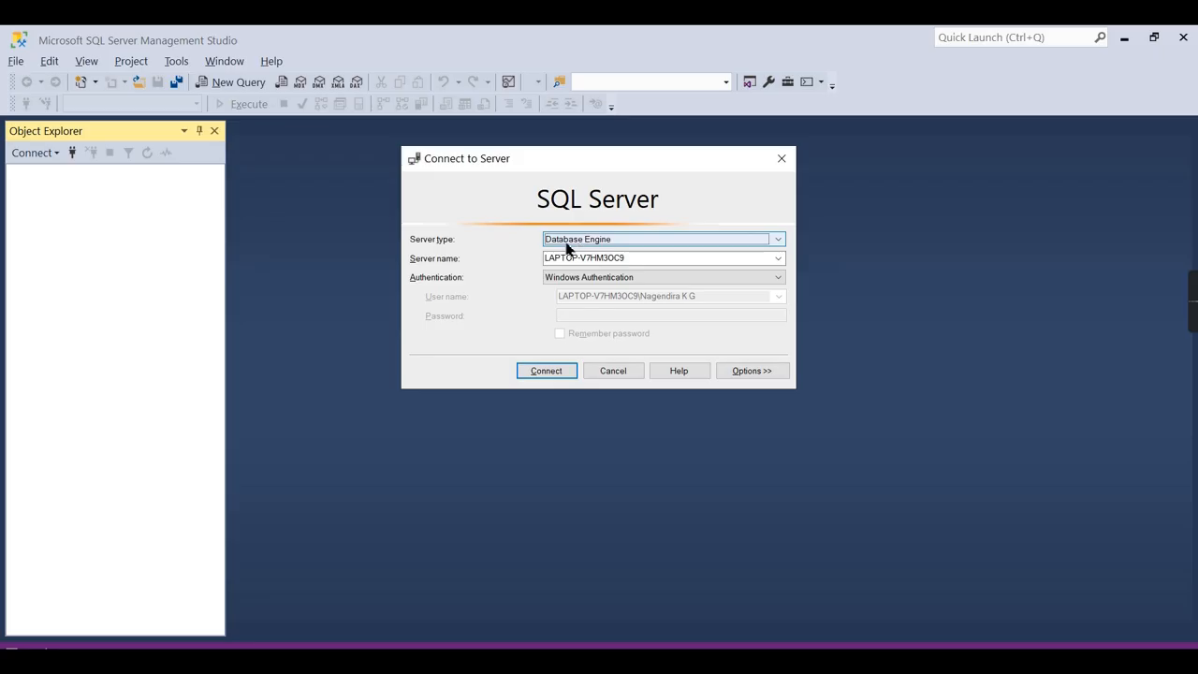
pyautogui.click(666, 263)
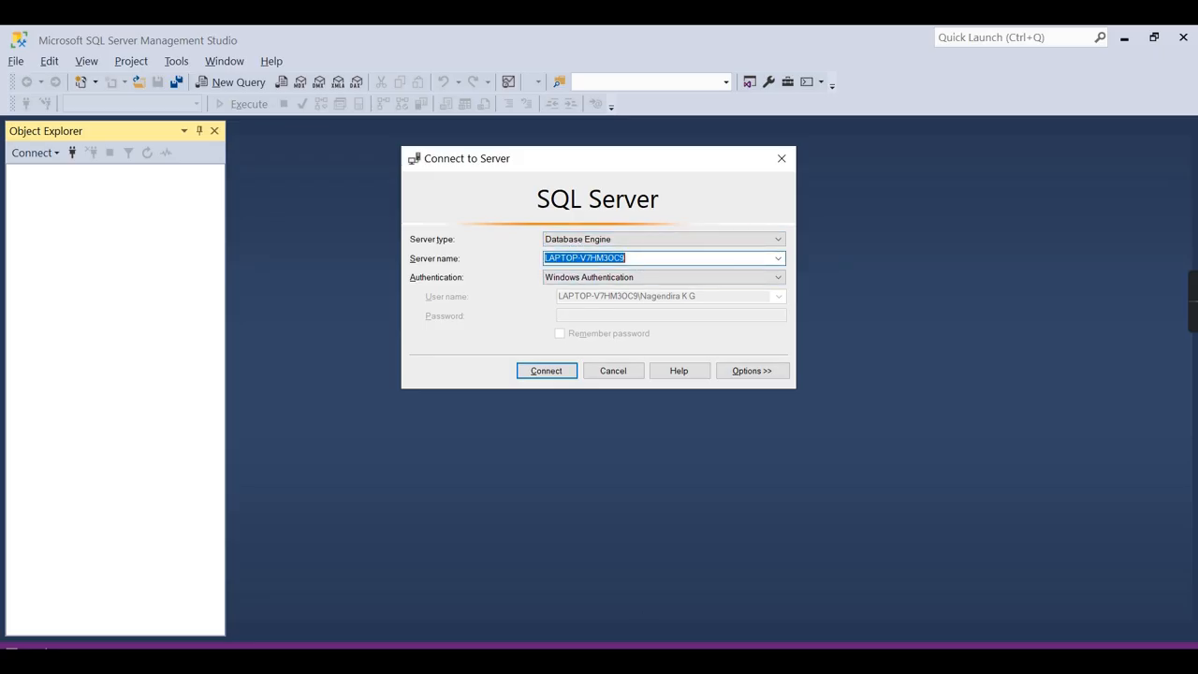
pyautogui.press('super+s')
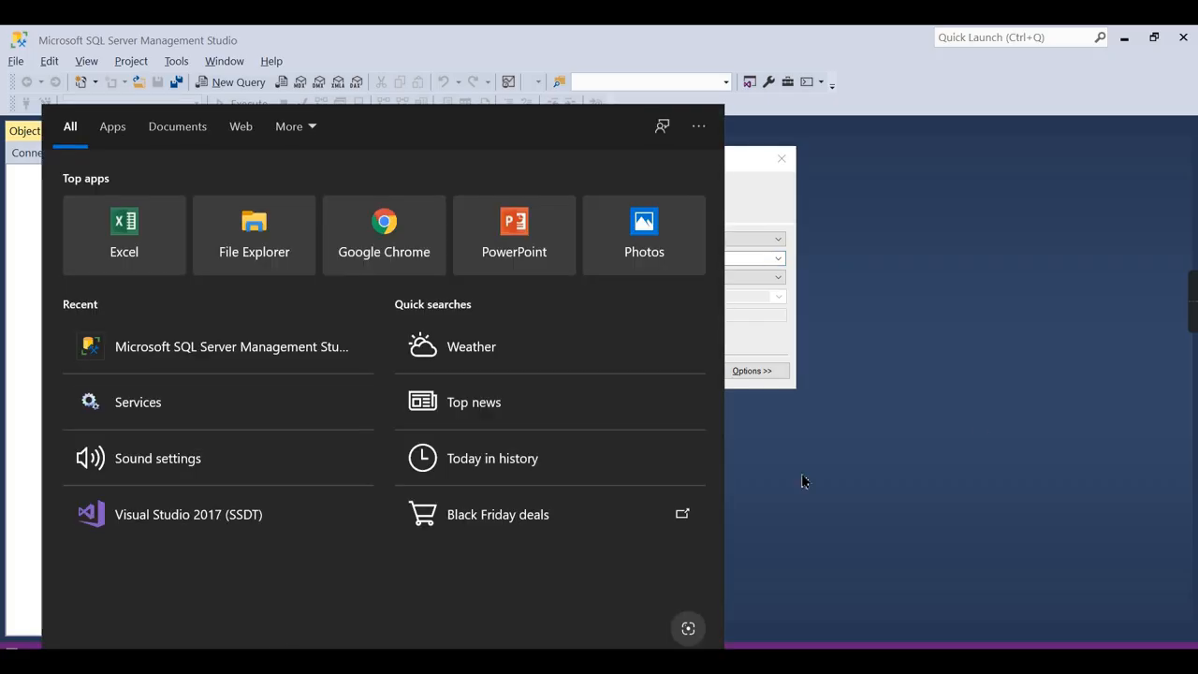
pyautogui.click(1011, 376)
pyautogui.press('super+s')
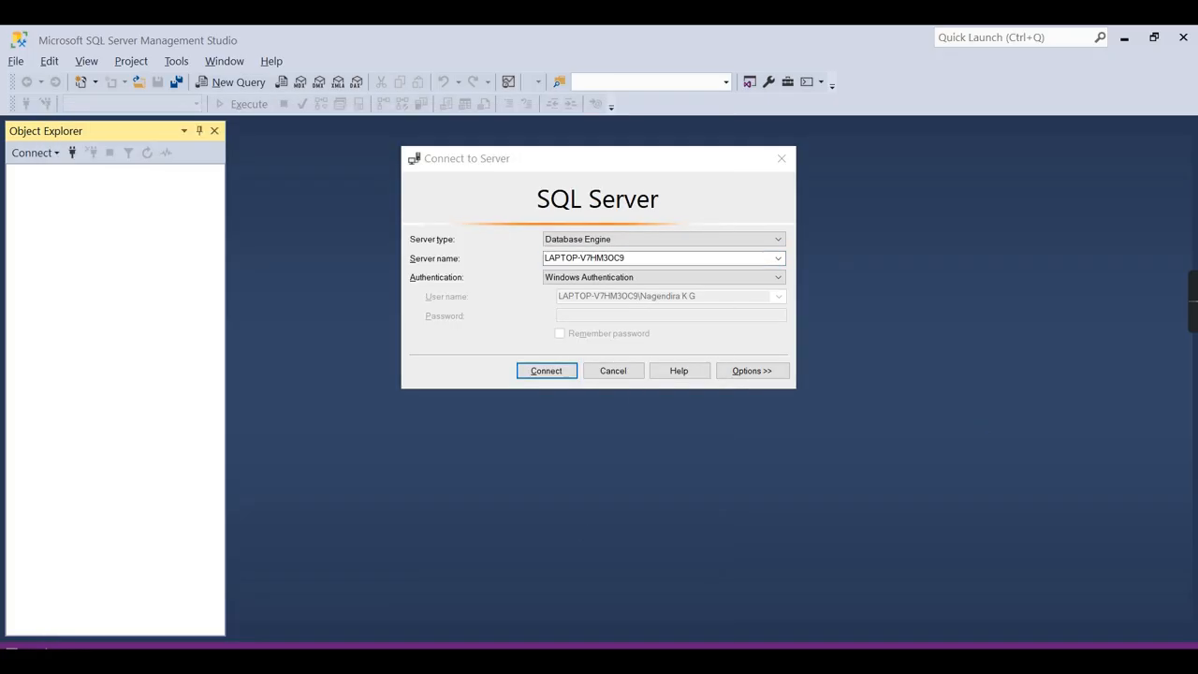
pyautogui.write('s')
pyautogui.click(1007, 319)
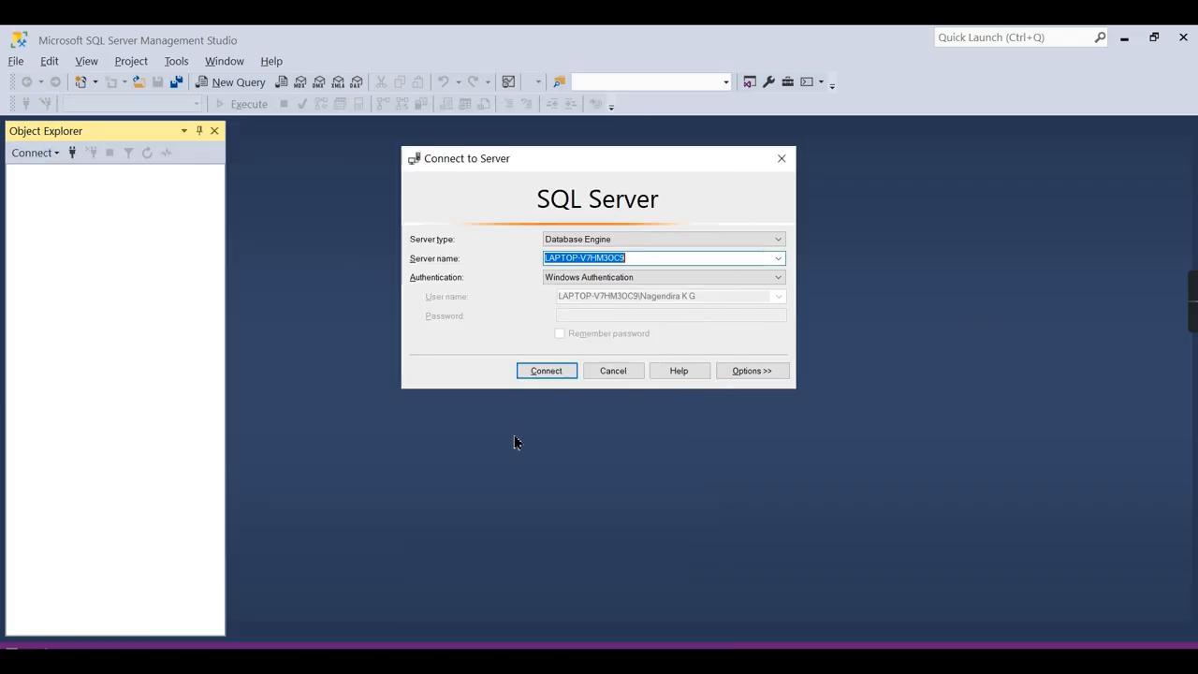
pyautogui.click(546, 371)
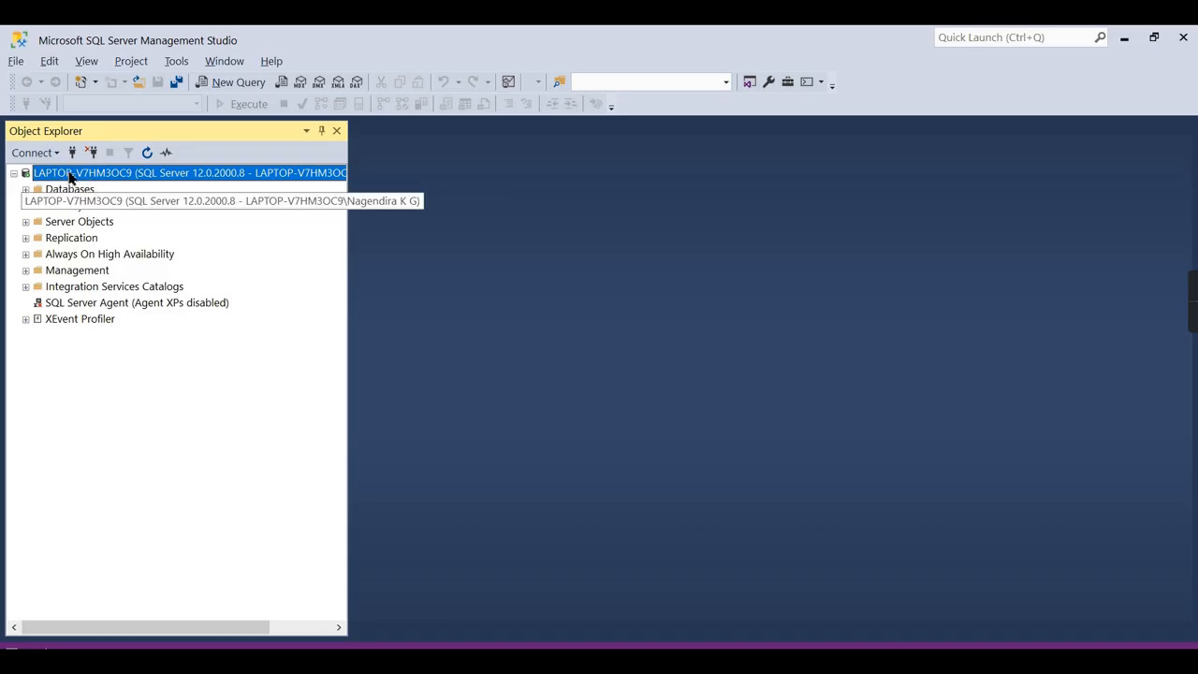
# Expand Databases and browse the AdventureWorksDW2014 tables list.
pyautogui.click(26, 191)
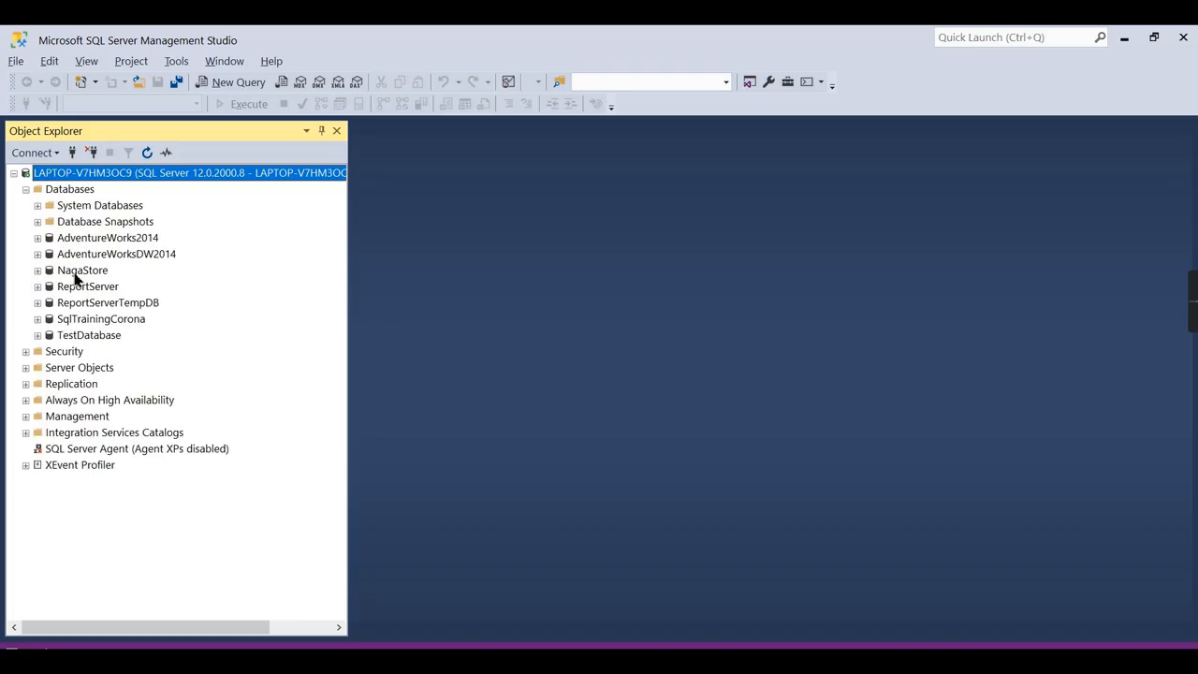
pyautogui.click(79, 274)
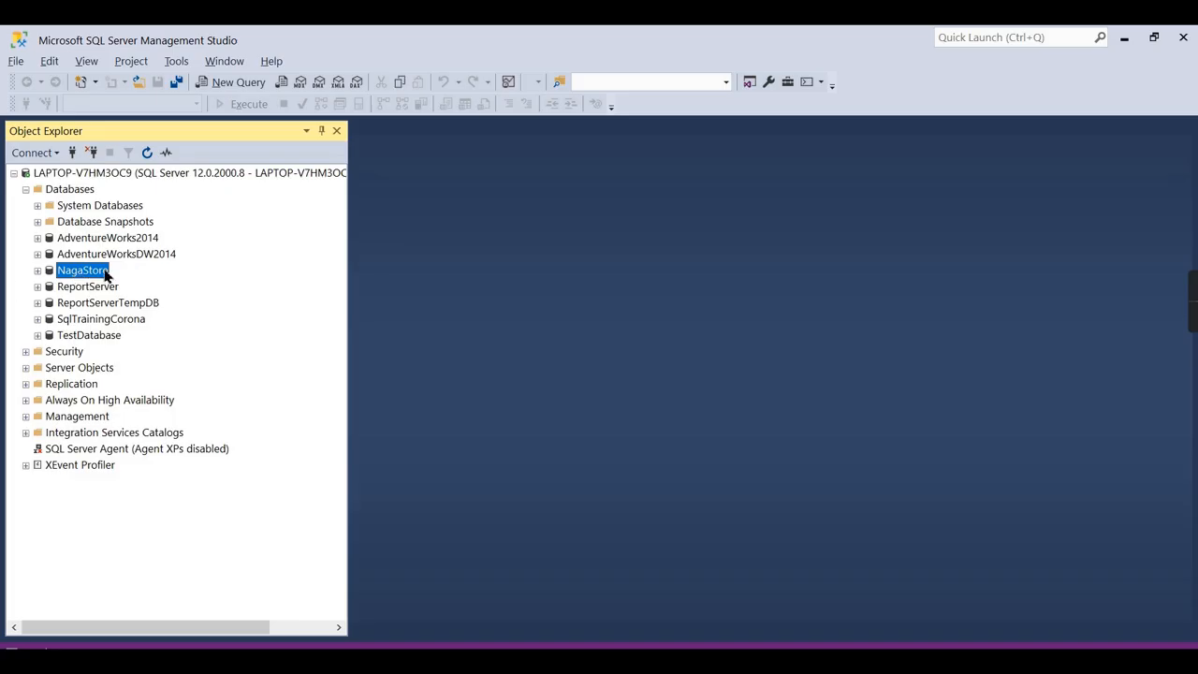
pyautogui.click(37, 254)
pyautogui.click(49, 286)
pyautogui.scroll(-6, 131, 424)
pyautogui.scroll(8, 132, 424)
# Collapse AdventureWorksDW2014, expand NagaStore's Tables and bring up the dbo.SalesData context menu.
pyautogui.click(49, 287)
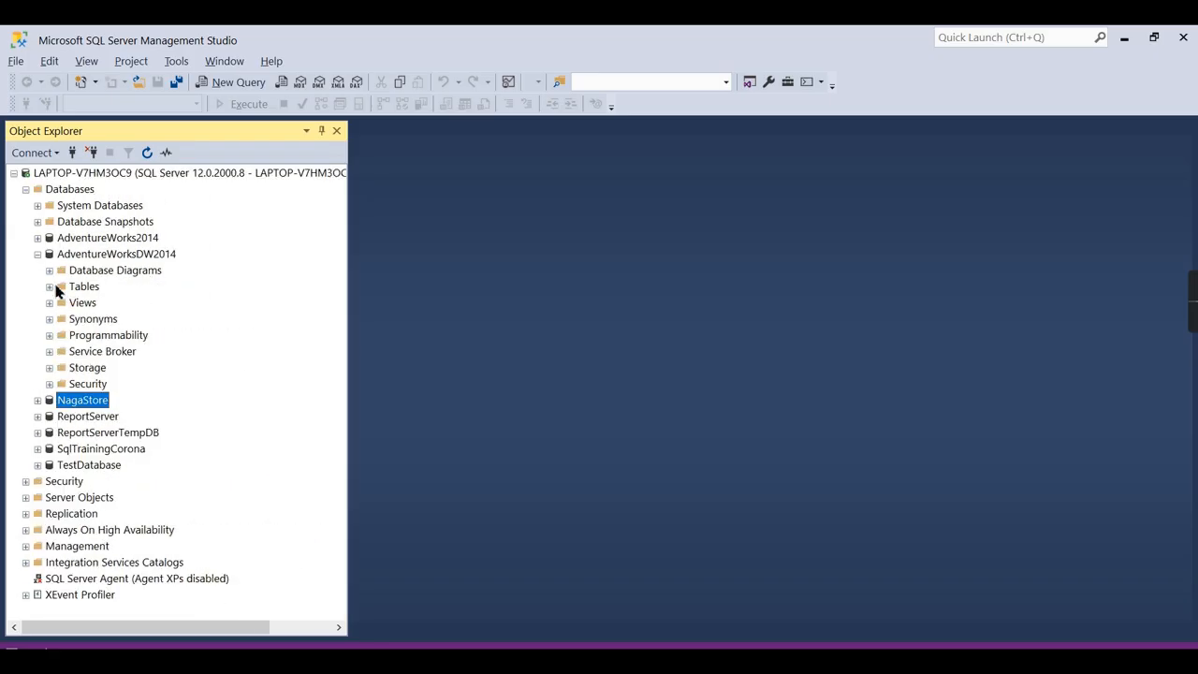
pyautogui.click(37, 254)
pyautogui.click(37, 271)
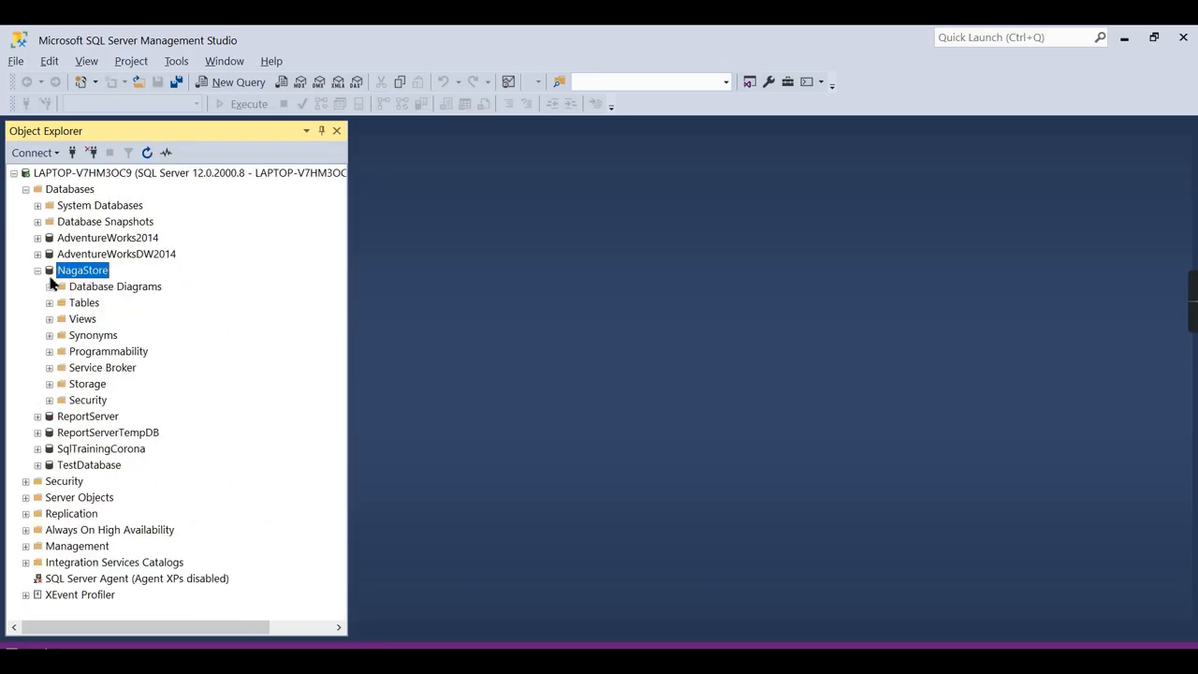
pyautogui.click(50, 302)
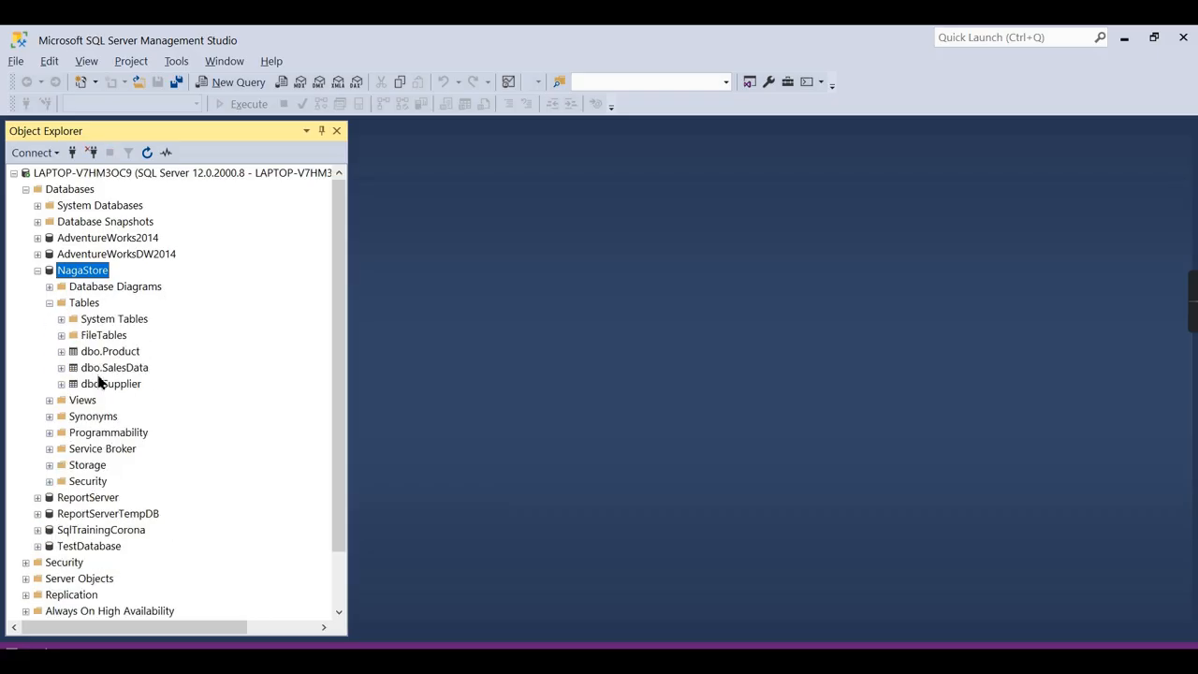
pyautogui.rightClick(119, 369)
pyautogui.click(225, 377)
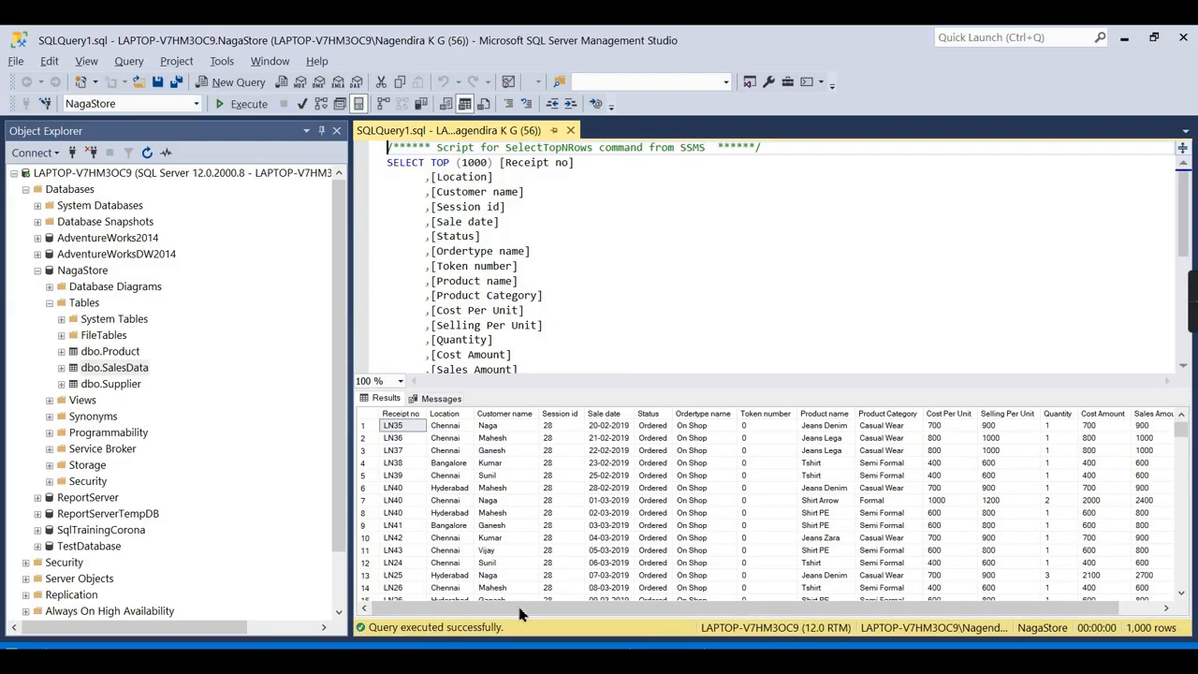
pyautogui.click(571, 131)
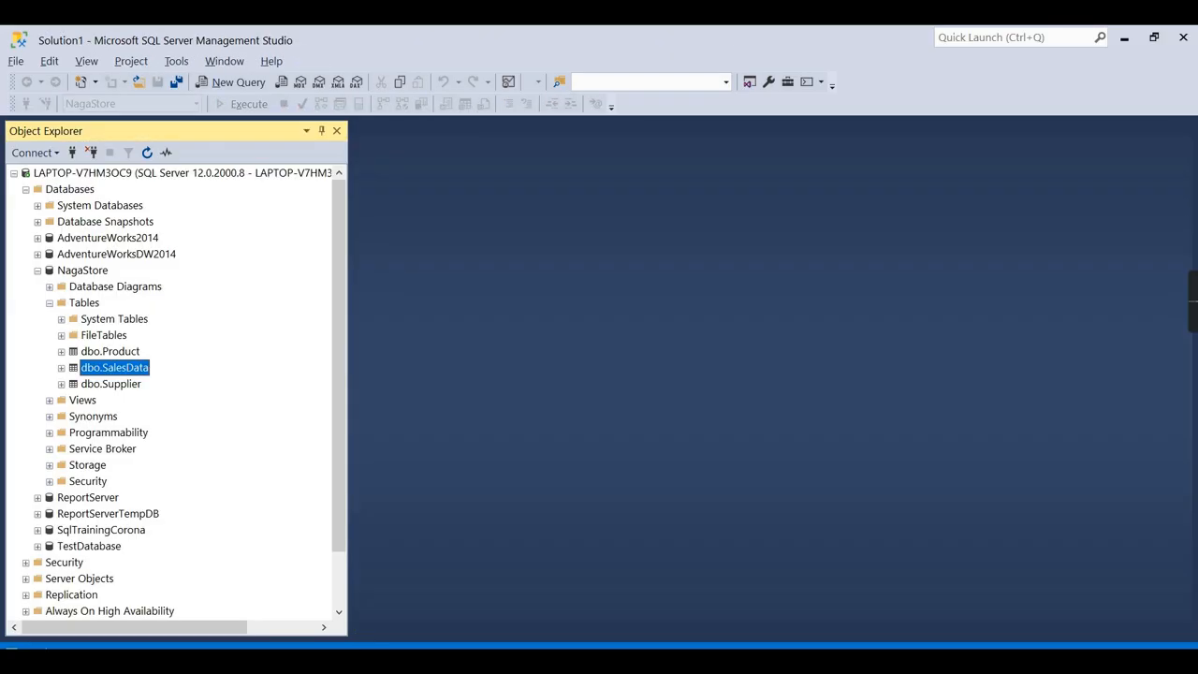
# Return to Management Studio and collapse NagaStore and the database engine tree.
pyautogui.moveTo(670, 660)
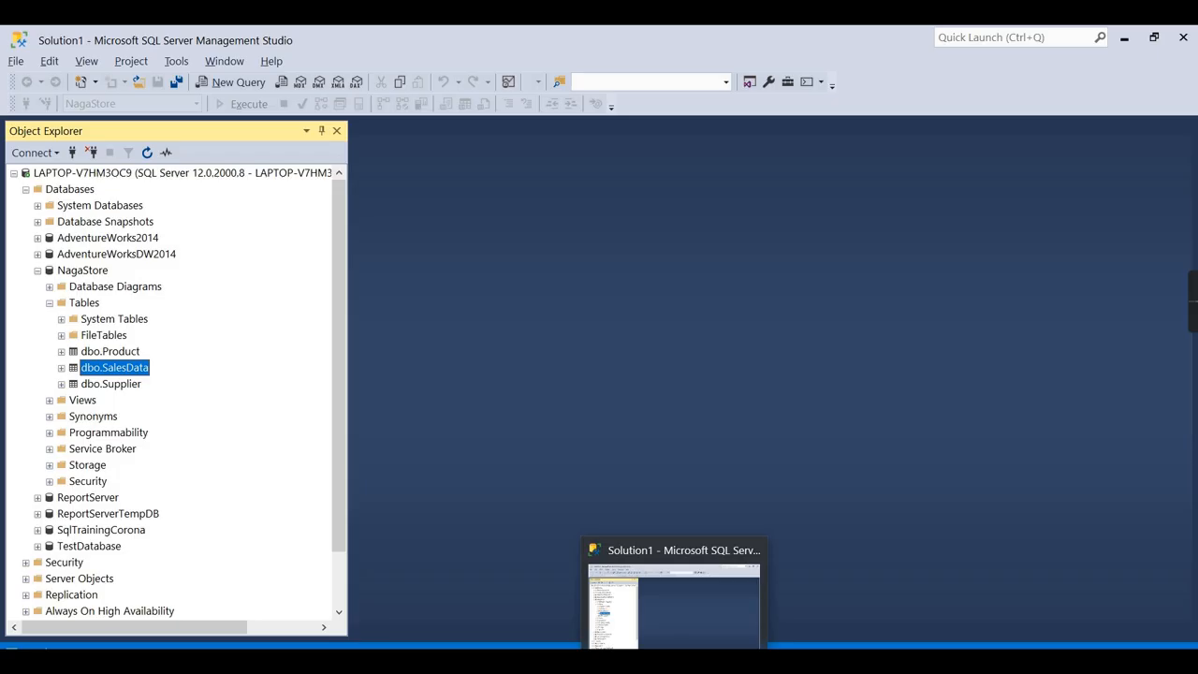
pyautogui.click(670, 629)
pyautogui.click(697, 660)
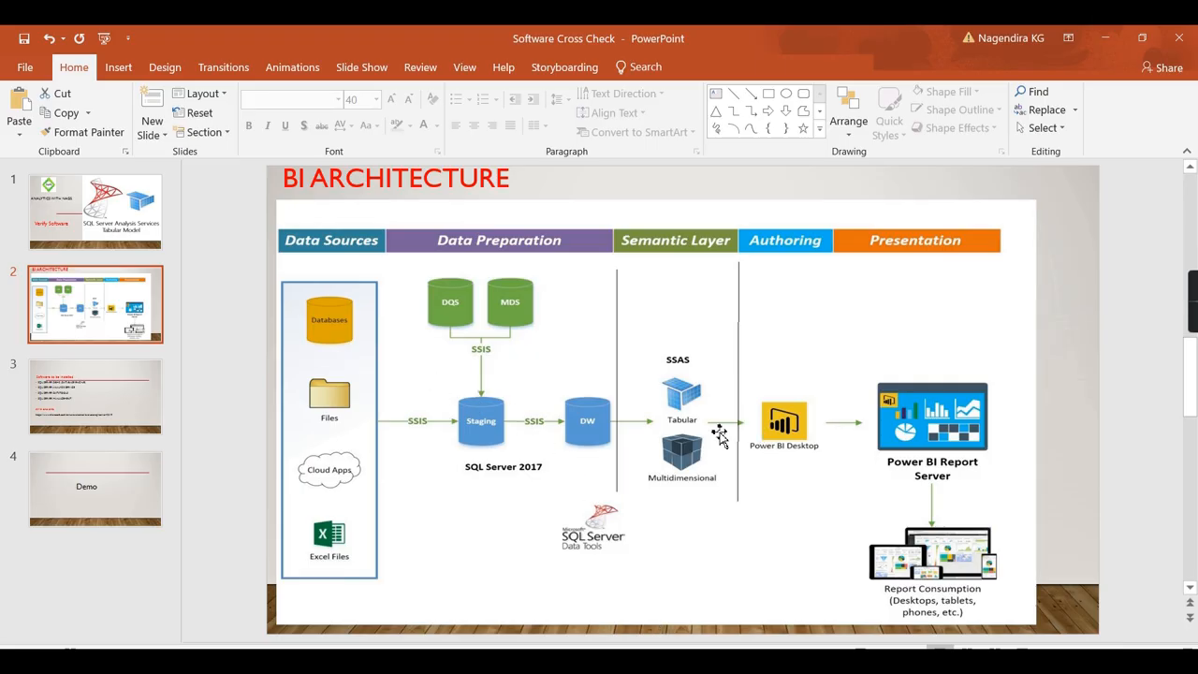
pyautogui.click(669, 660)
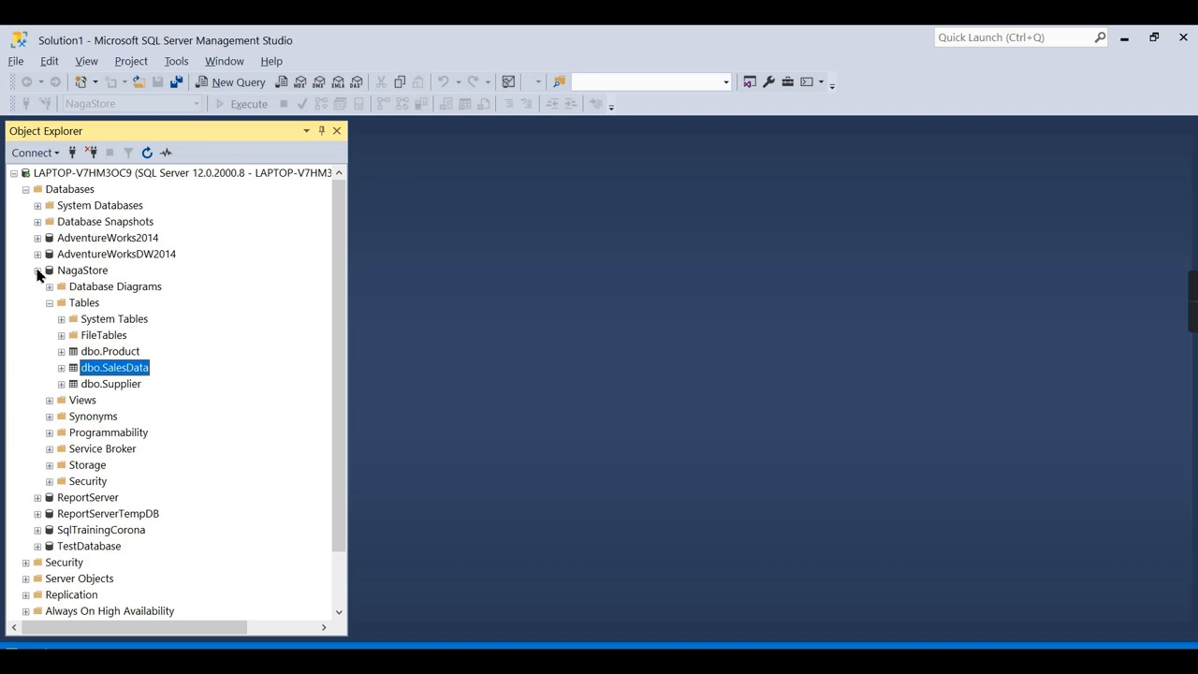
pyautogui.click(37, 270)
pyautogui.click(14, 173)
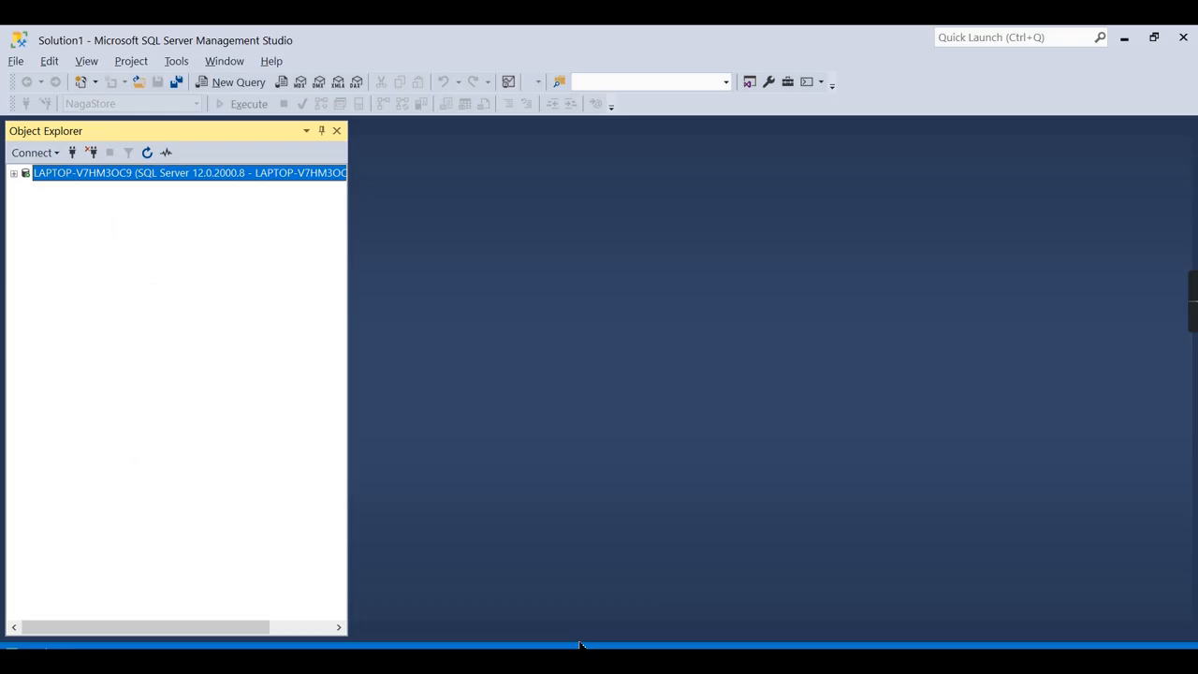
# Connect to the NAGAMSBITAB Analysis Services instance and expand its Databases folder.
pyautogui.click(35, 155)
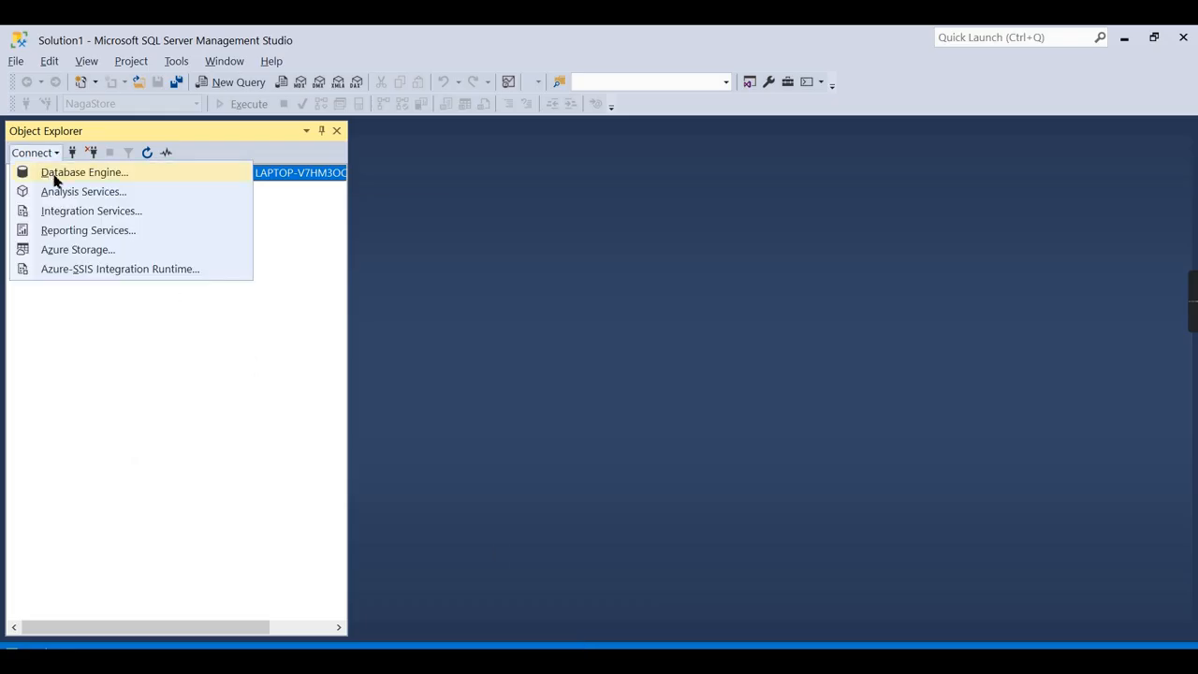
pyautogui.click(58, 191)
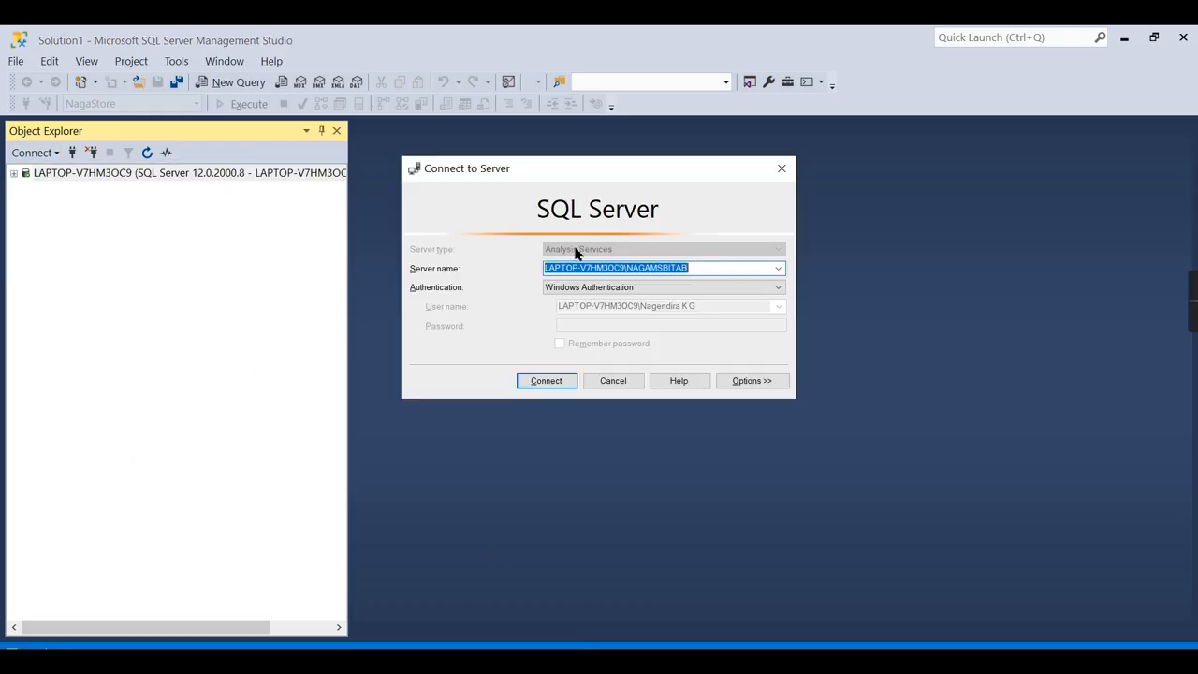
pyautogui.click(632, 270)
pyautogui.moveTo(708, 268); pyautogui.dragTo(506, 269)
pyautogui.click(547, 381)
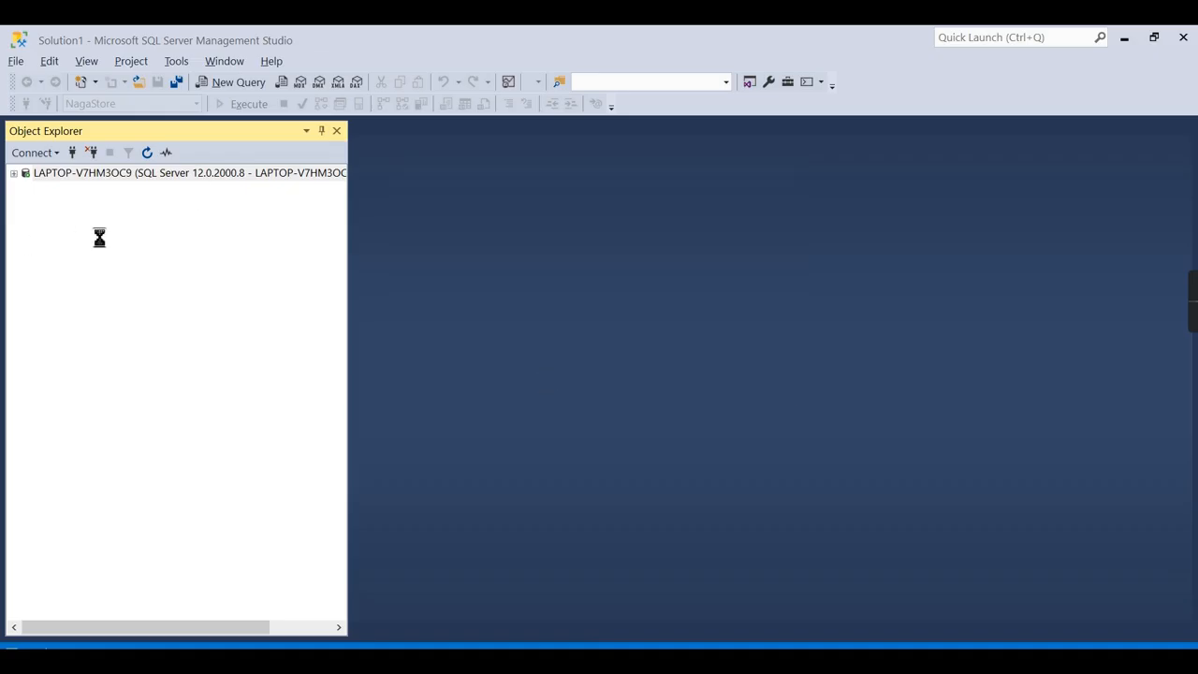
pyautogui.click(26, 206)
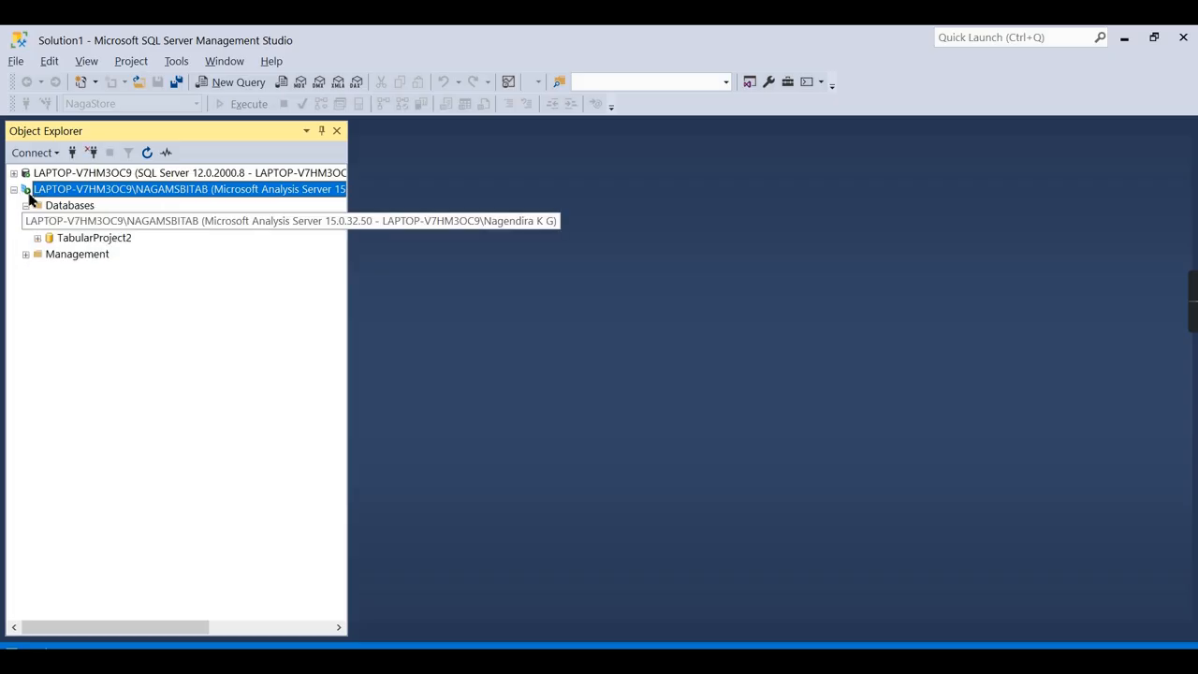
pyautogui.click(41, 175)
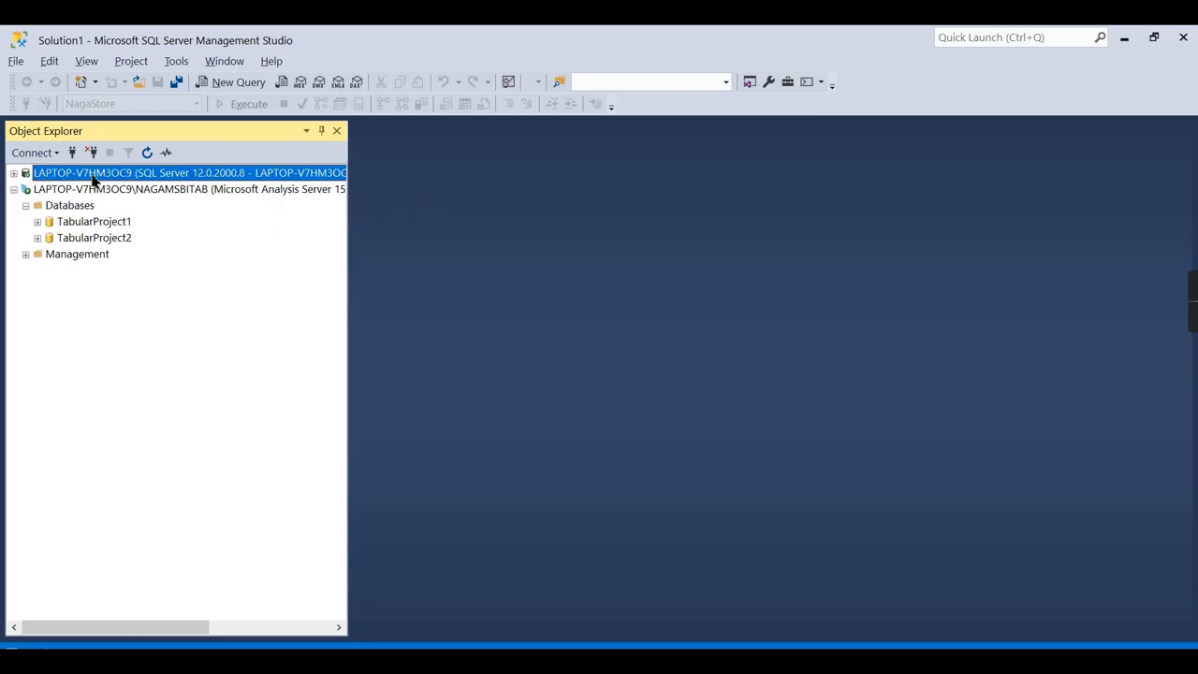
pyautogui.click(54, 191)
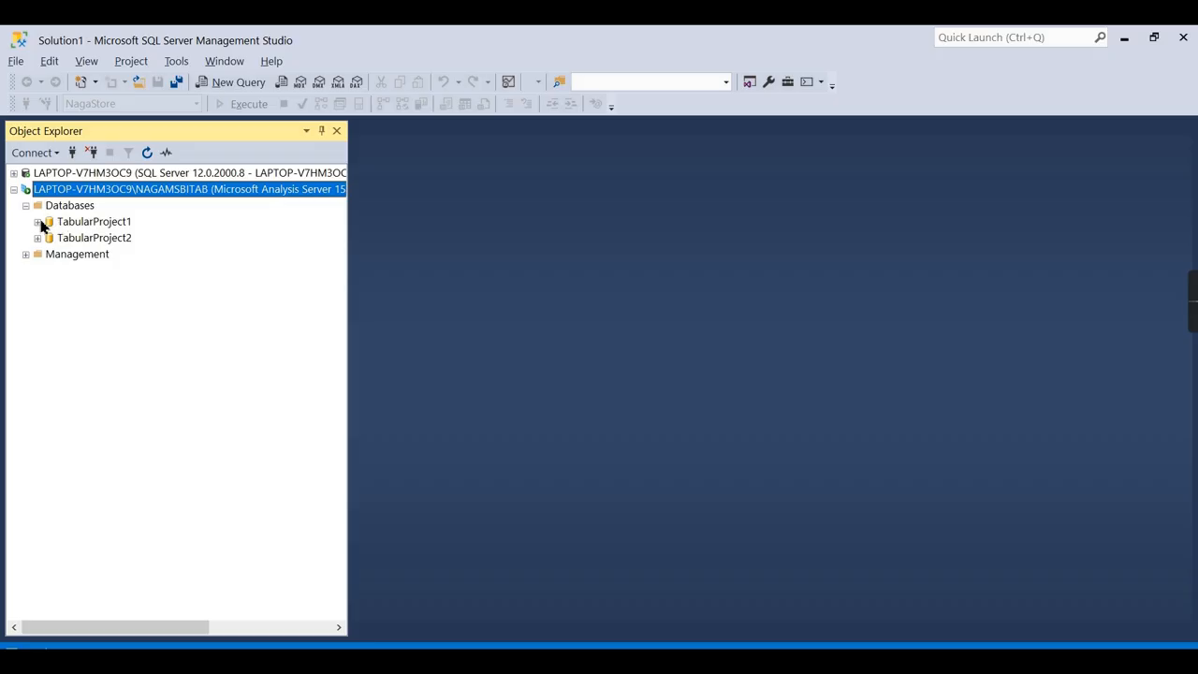
pyautogui.click(37, 222)
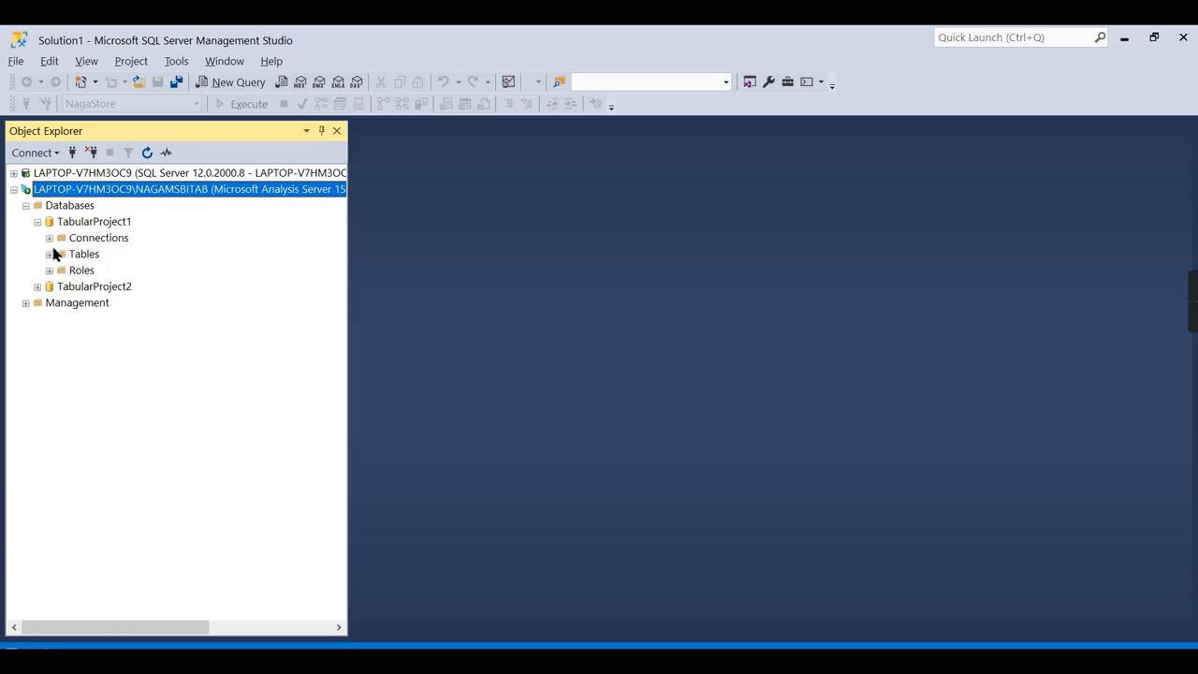
pyautogui.click(25, 205)
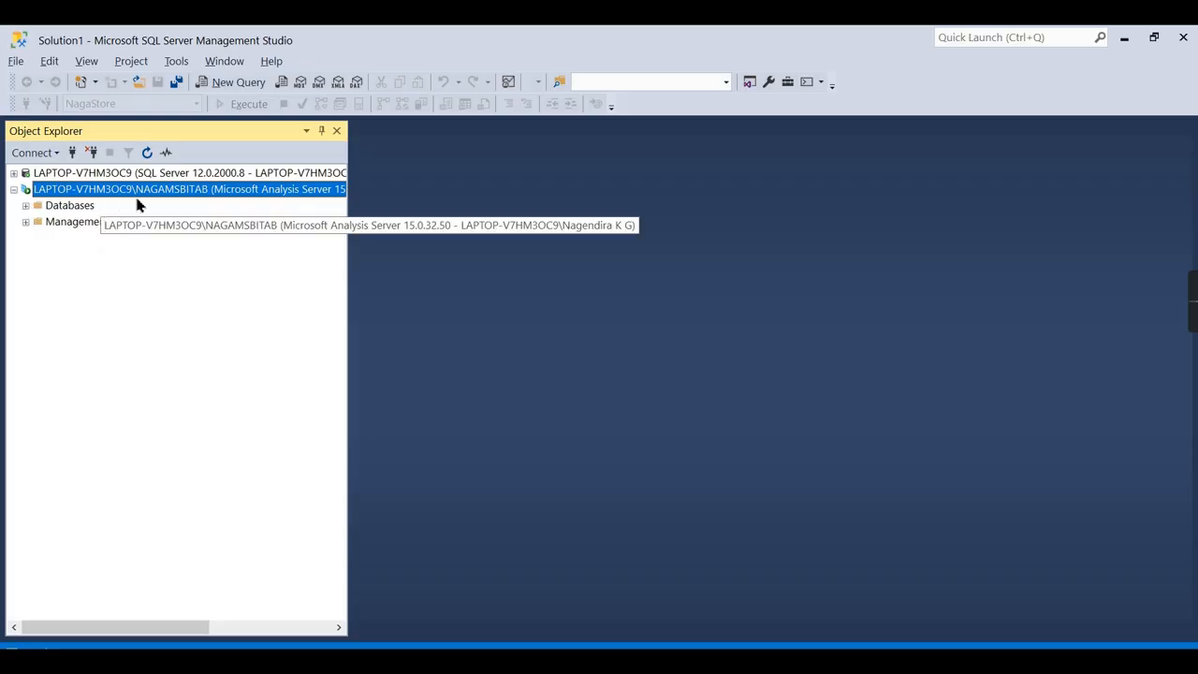
pyautogui.click(26, 206)
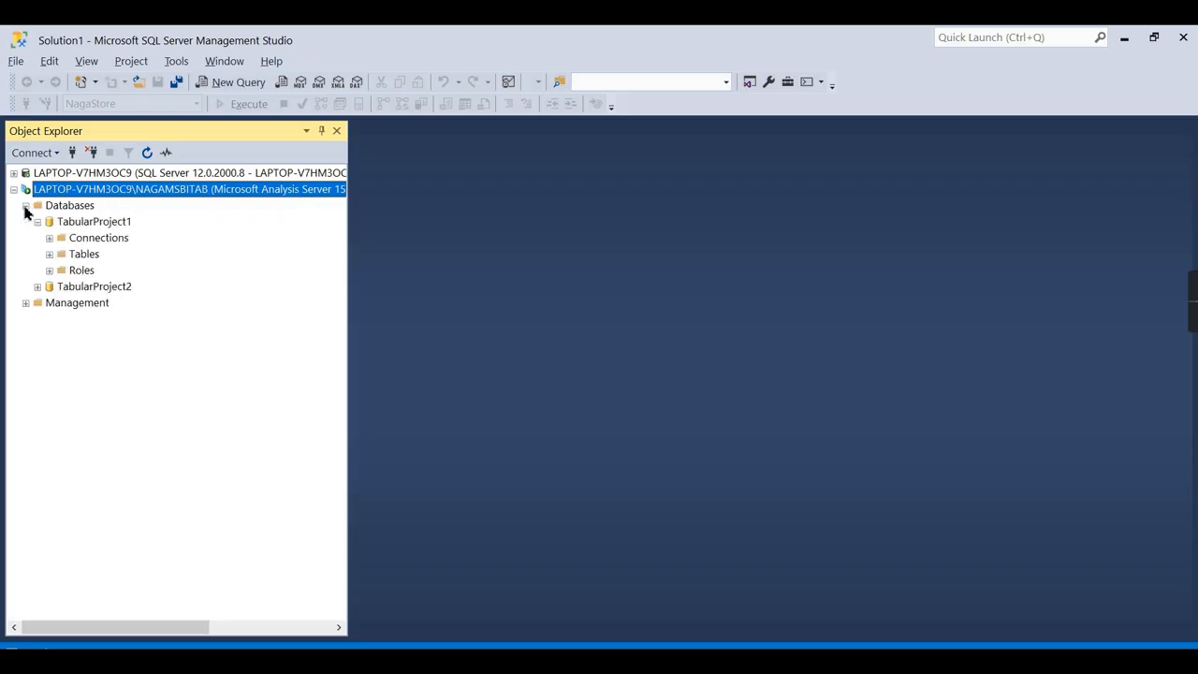
pyautogui.click(26, 205)
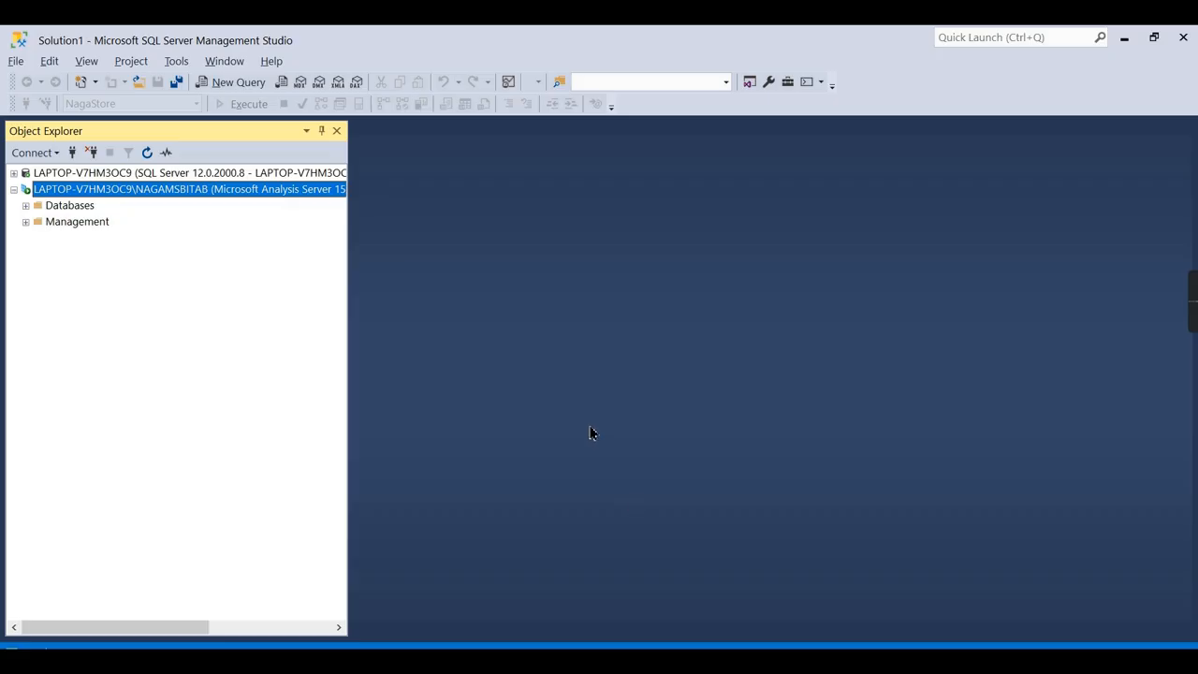
# Highlight the database engine, ANALYSIS SERVICE, SQL SERVER MANAGEMENT and SQL SERVER DATATOOLS bullets on slide 3.
pyautogui.hotkey('alt', 'Tab')
pyautogui.scroll(-1, 372, 423)
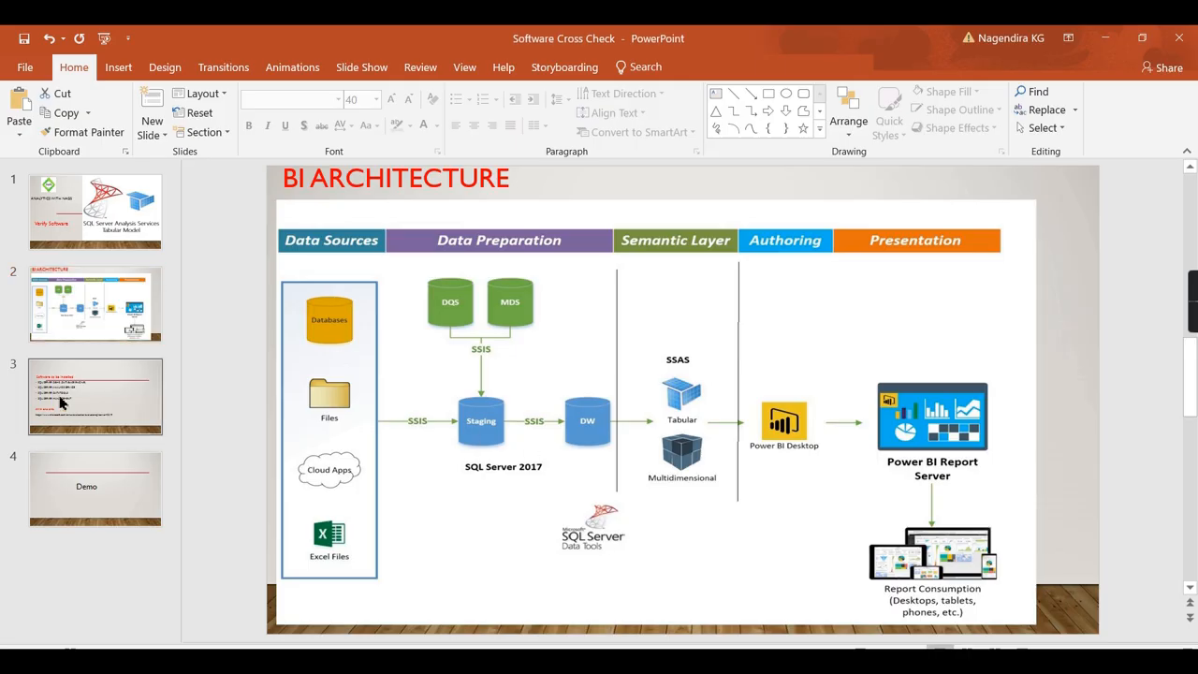
pyautogui.click(428, 374)
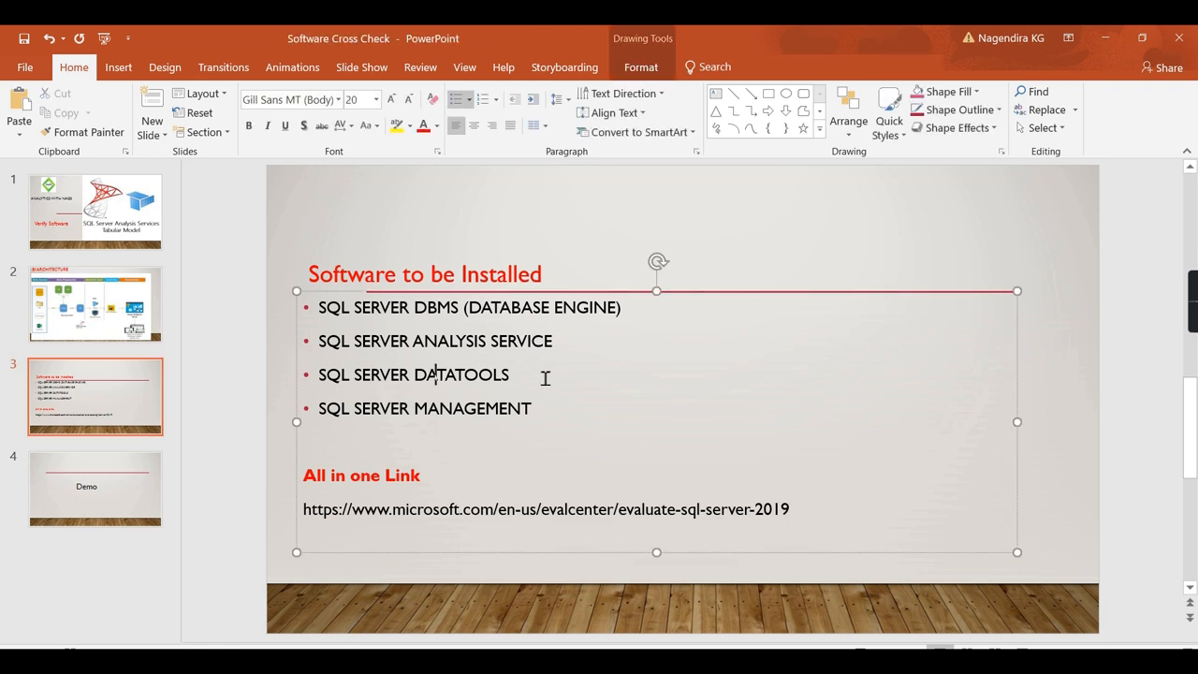
pyautogui.moveTo(545, 377); pyautogui.dragTo(300, 377)
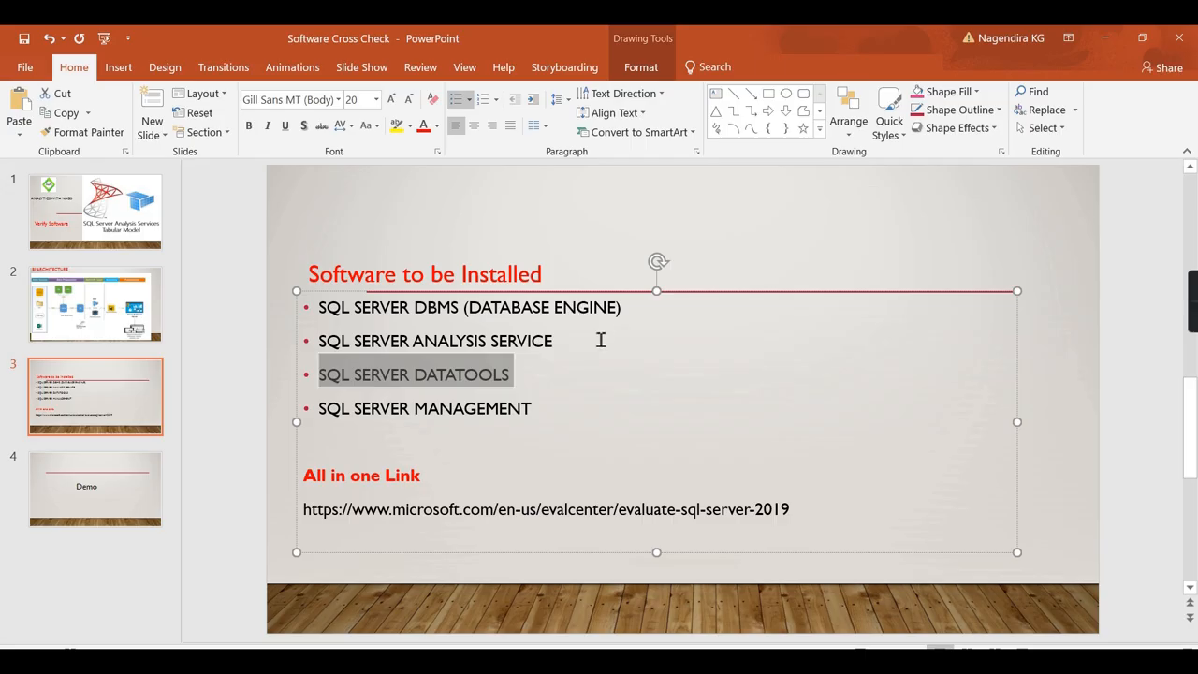
pyautogui.moveTo(608, 334); pyautogui.dragTo(342, 307)
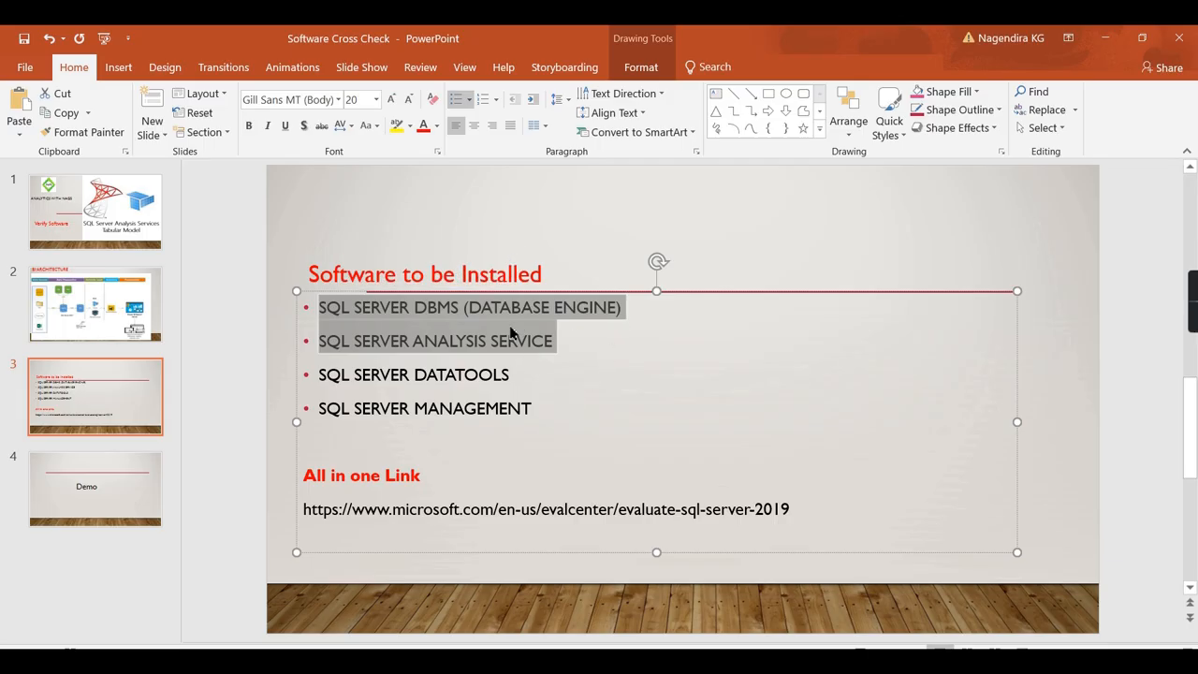
pyautogui.moveTo(546, 408); pyautogui.dragTo(351, 409)
pyautogui.click(511, 375)
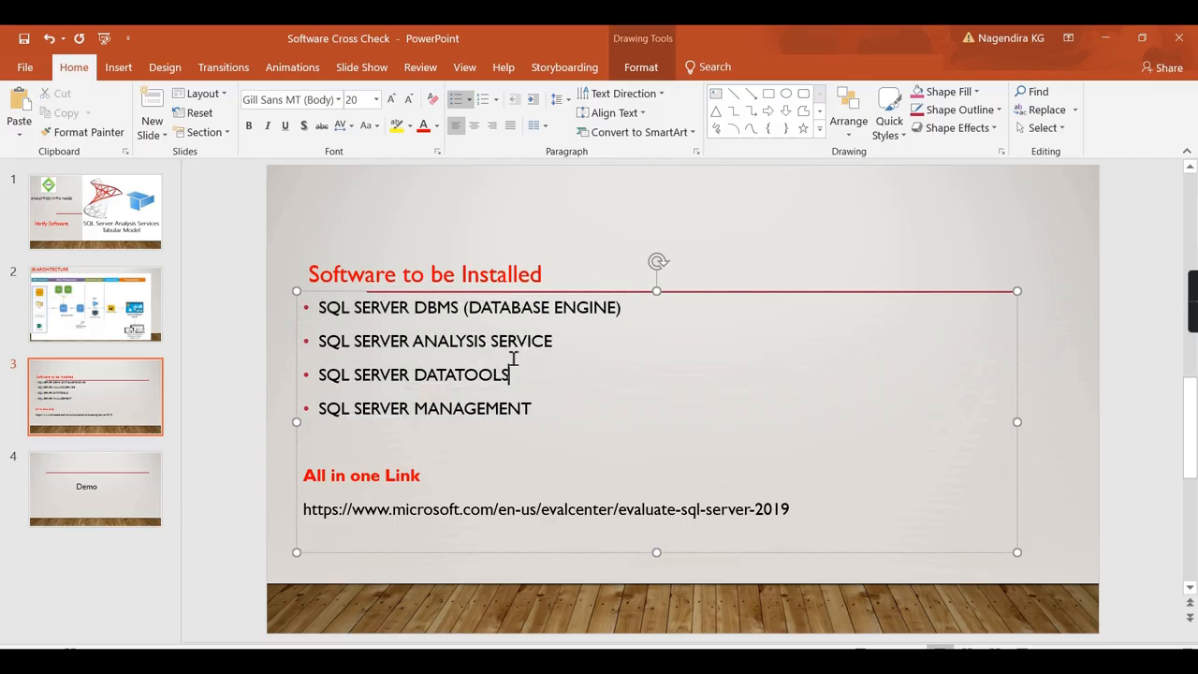
pyautogui.moveTo(418, 344); pyautogui.dragTo(552, 343)
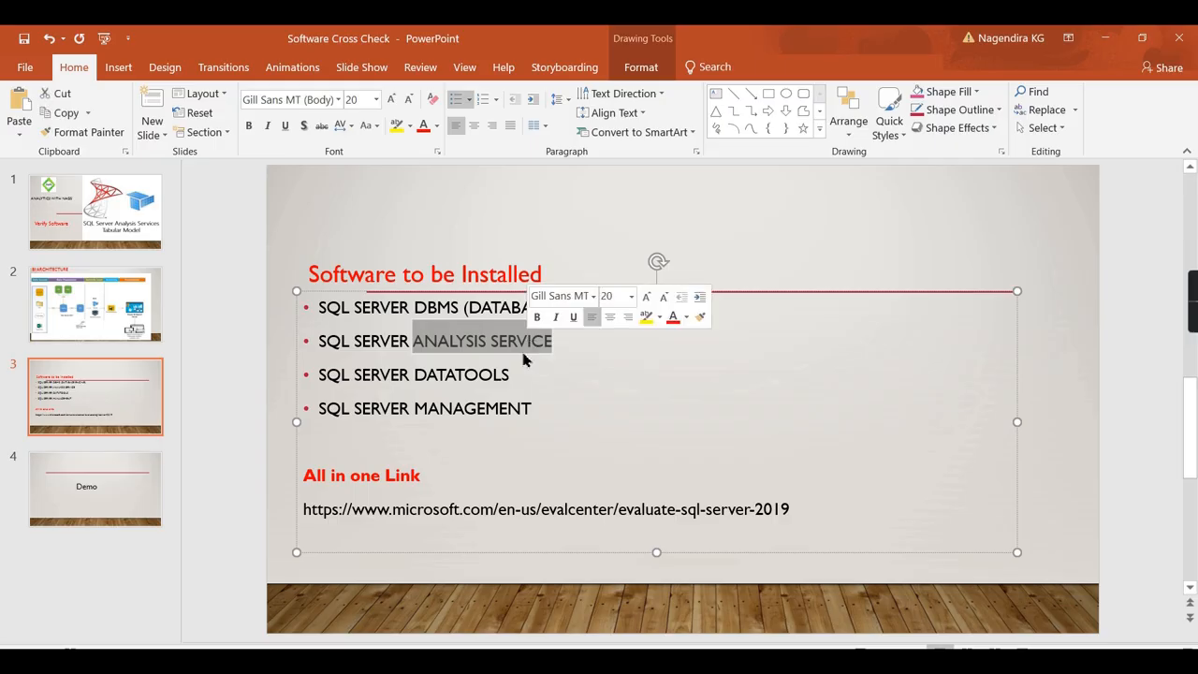
pyautogui.moveTo(534, 384); pyautogui.dragTo(360, 386)
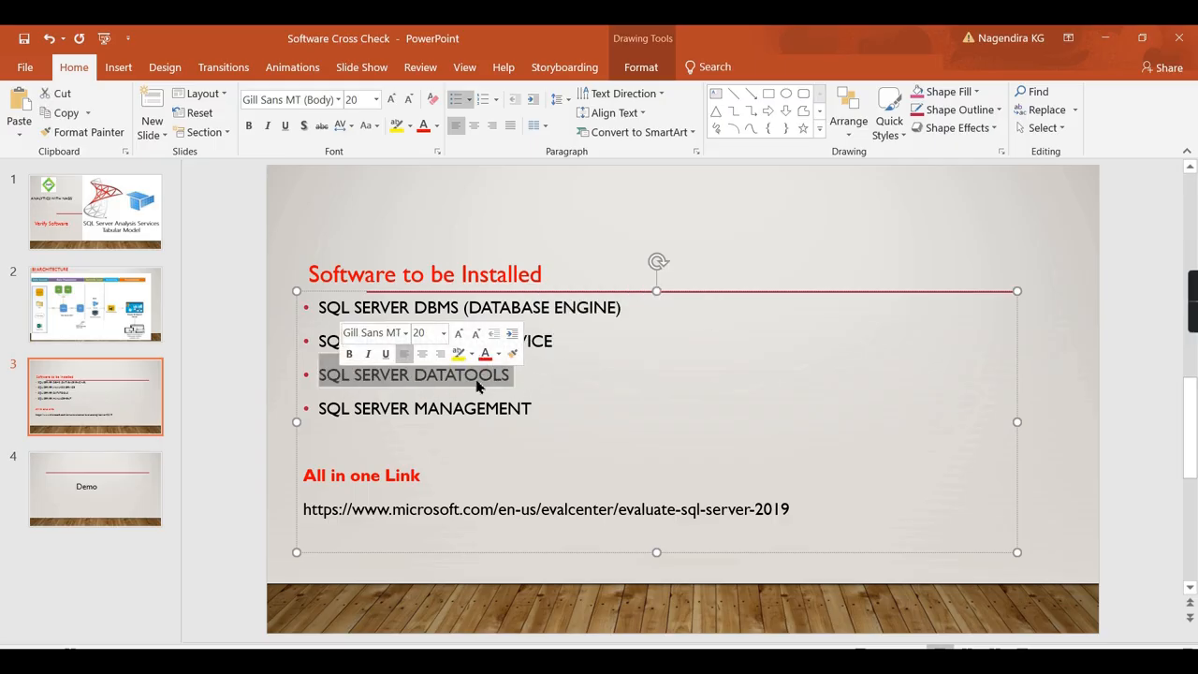
# Search 'ssdt' and launch Visual Studio 2017 (SSDT) from Best match.
pyautogui.press('super+s')
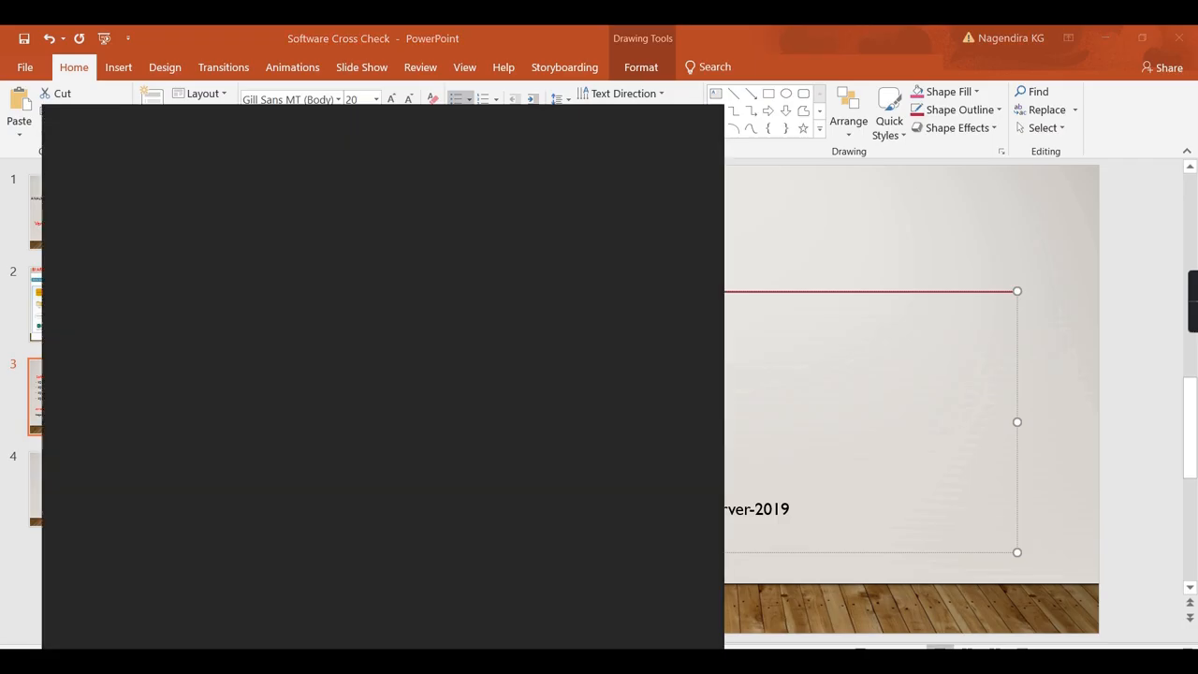
pyautogui.write('ssdt')
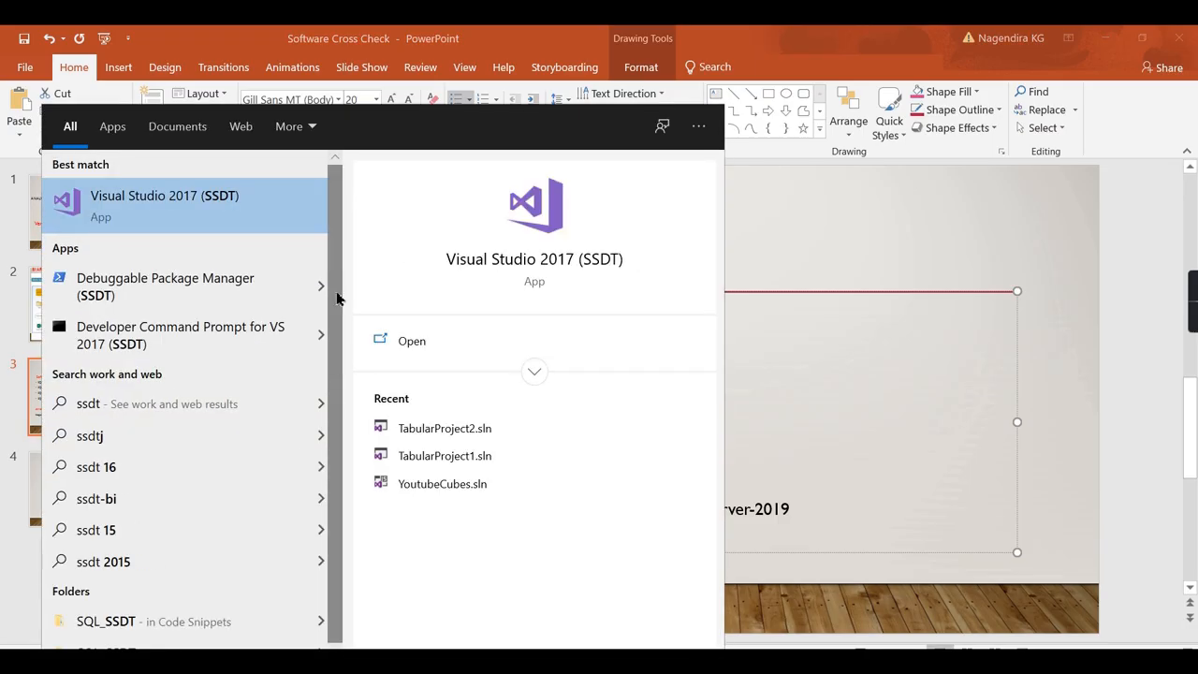
pyautogui.click(231, 208)
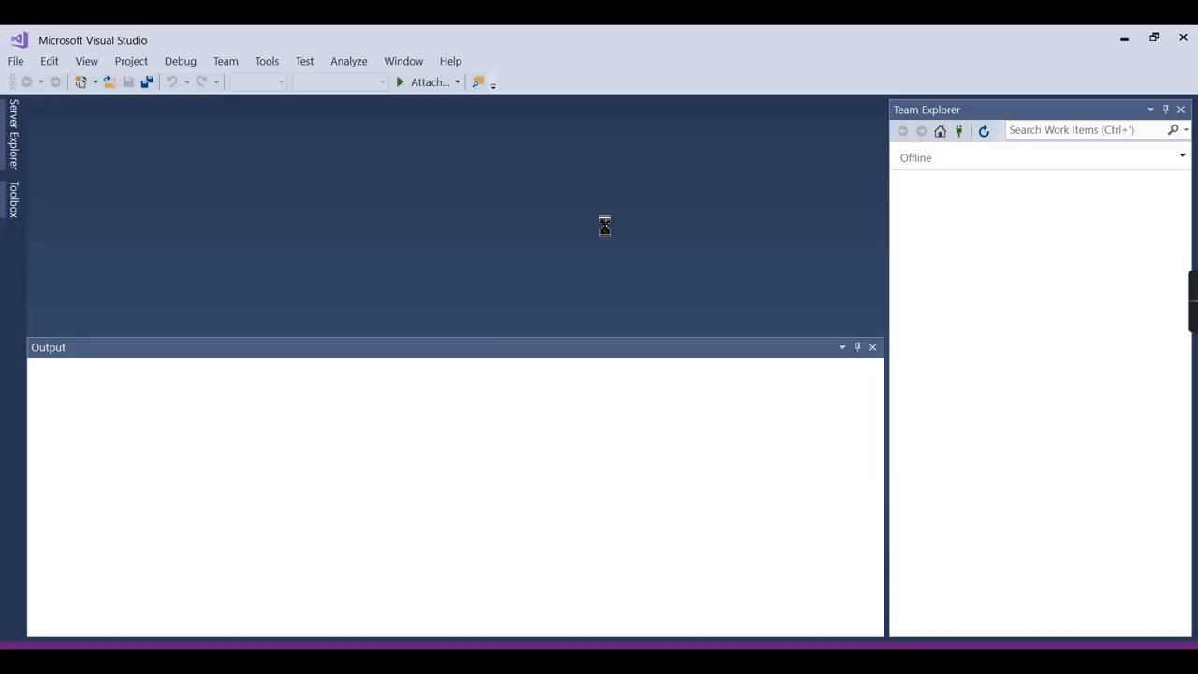
# Browse the Analysis Services, Business Intelligence and Integration Services templates in New Project.
pyautogui.click(15, 66)
pyautogui.moveTo(101, 82)
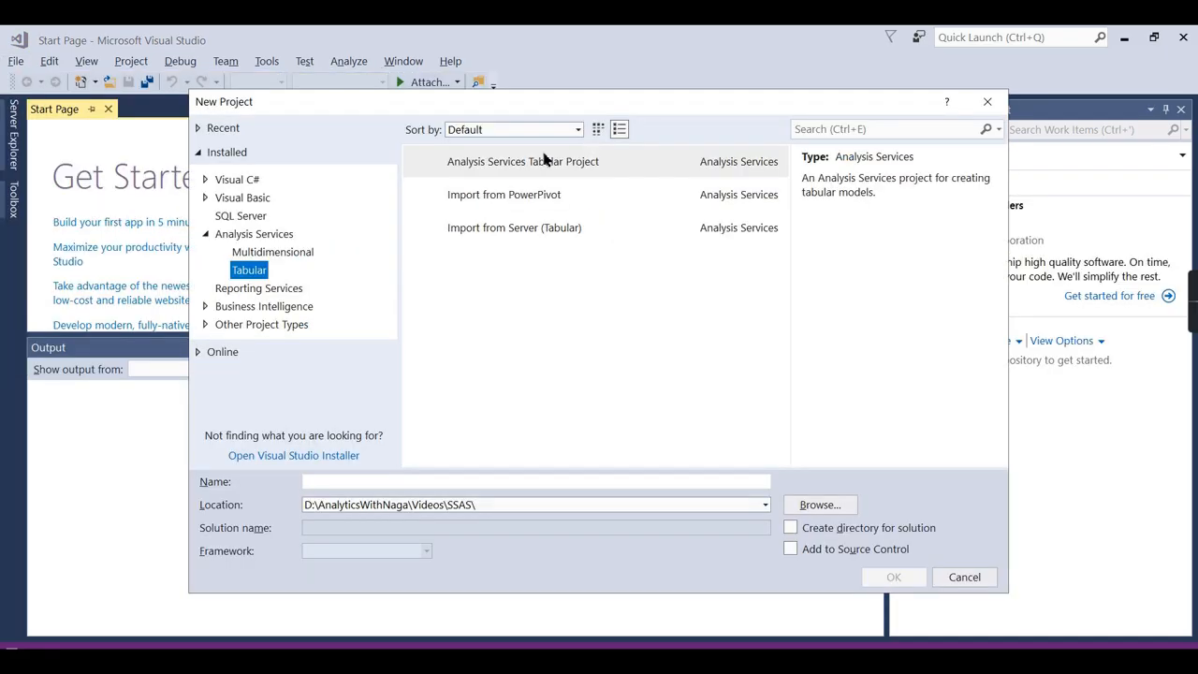
pyautogui.doubleClick(210, 234)
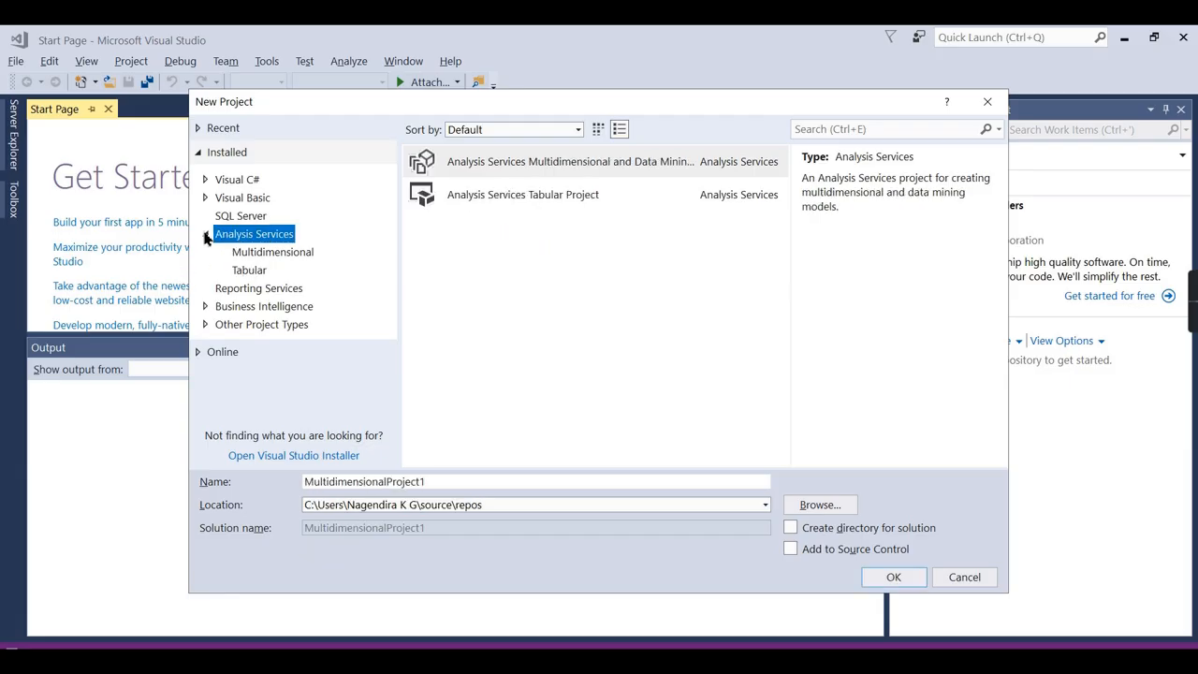
pyautogui.doubleClick(221, 274)
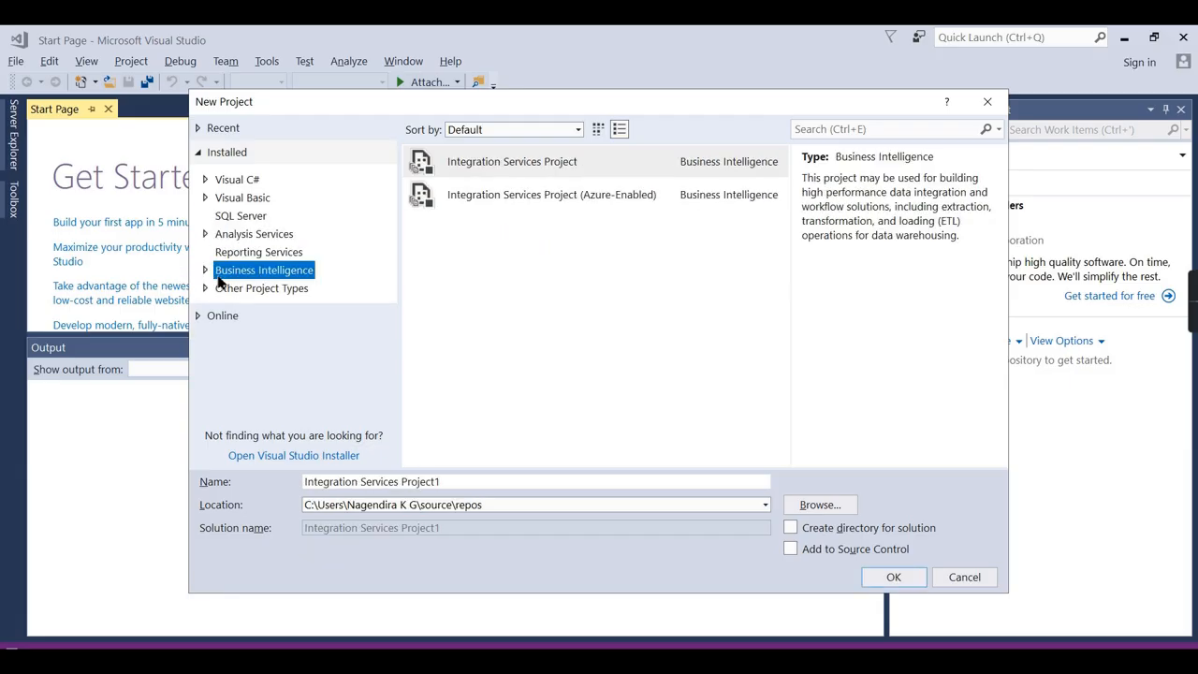
pyautogui.click(247, 292)
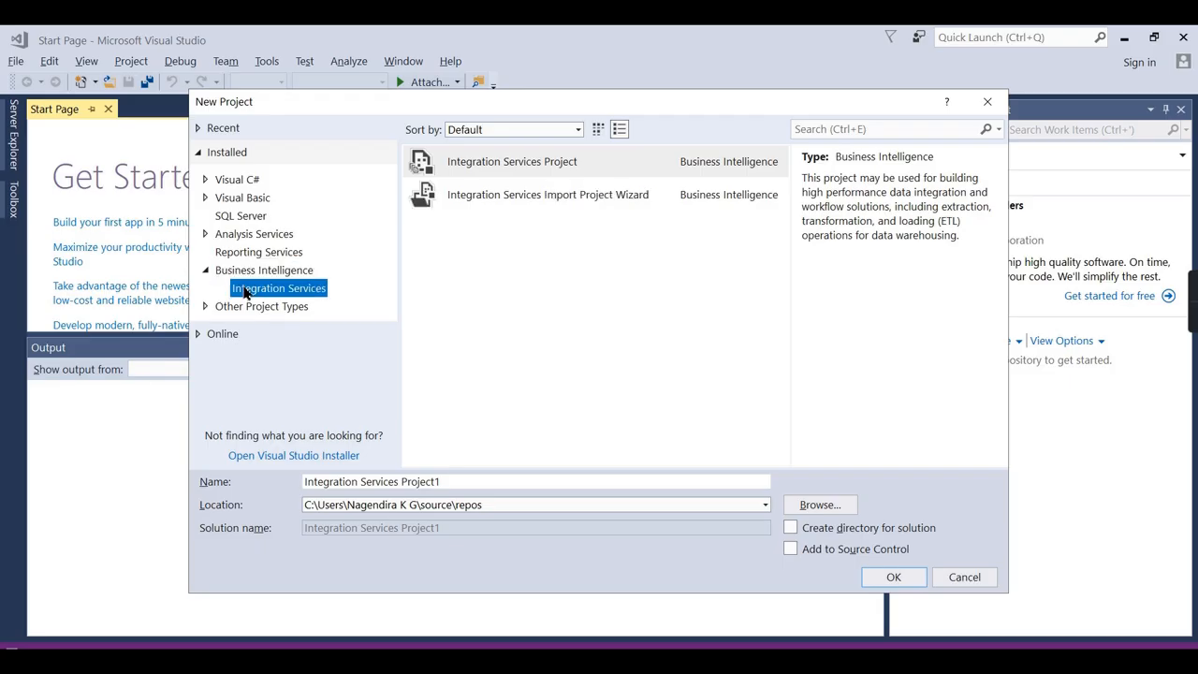
pyautogui.doubleClick(218, 272)
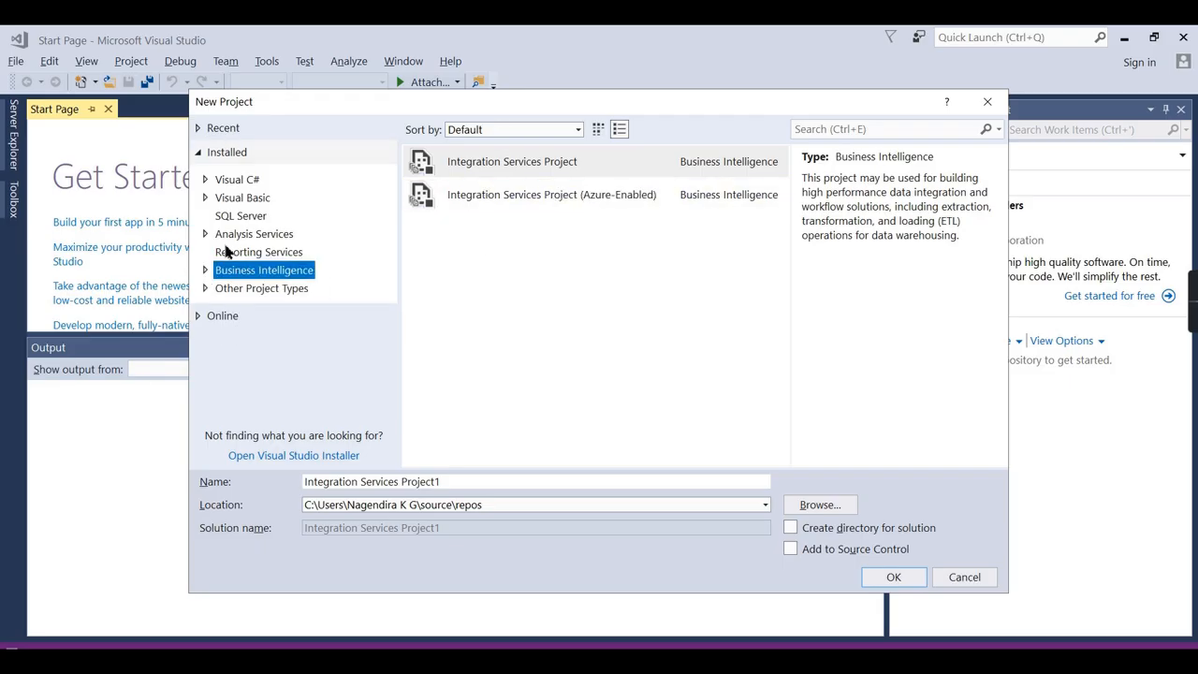
# List the Multidimensional and Tabular groups and select the Analysis Services Tabular Project template.
pyautogui.click(232, 236)
pyautogui.click(205, 234)
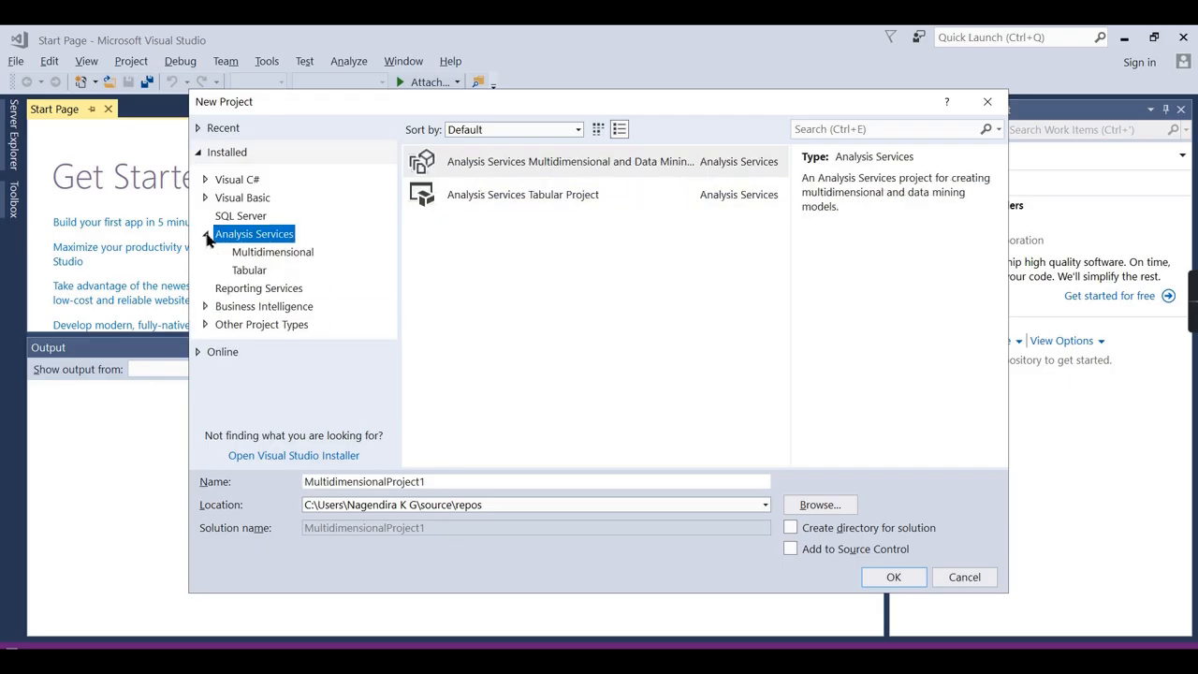
pyautogui.click(254, 256)
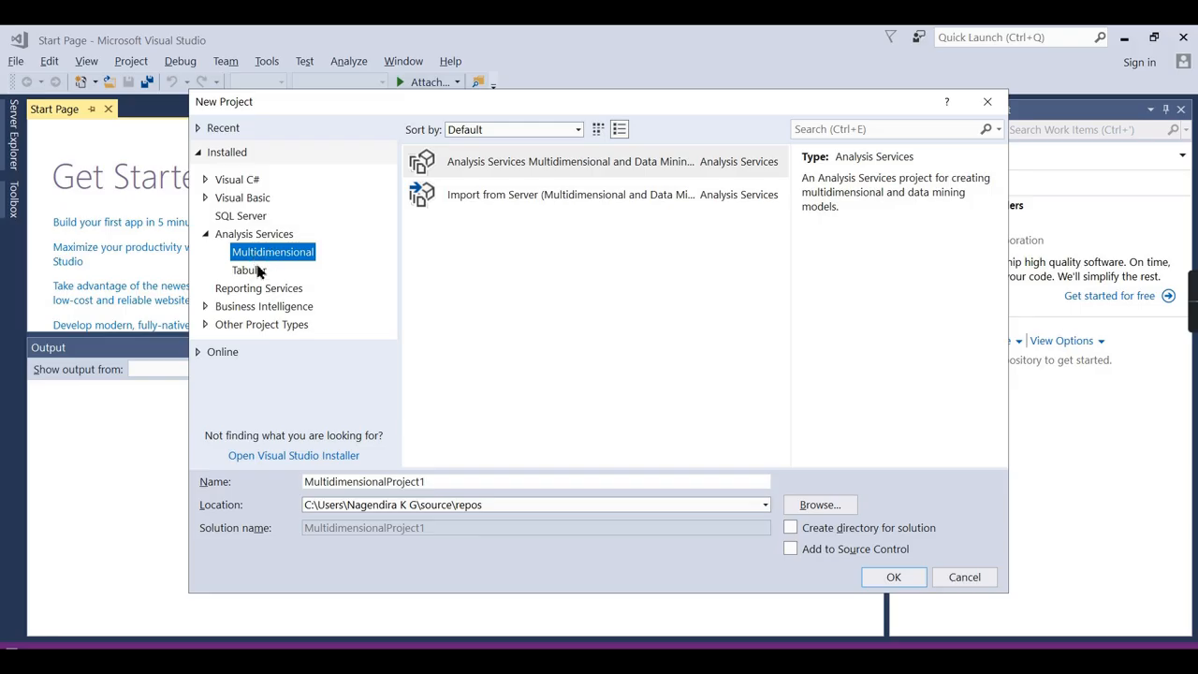
pyautogui.click(258, 271)
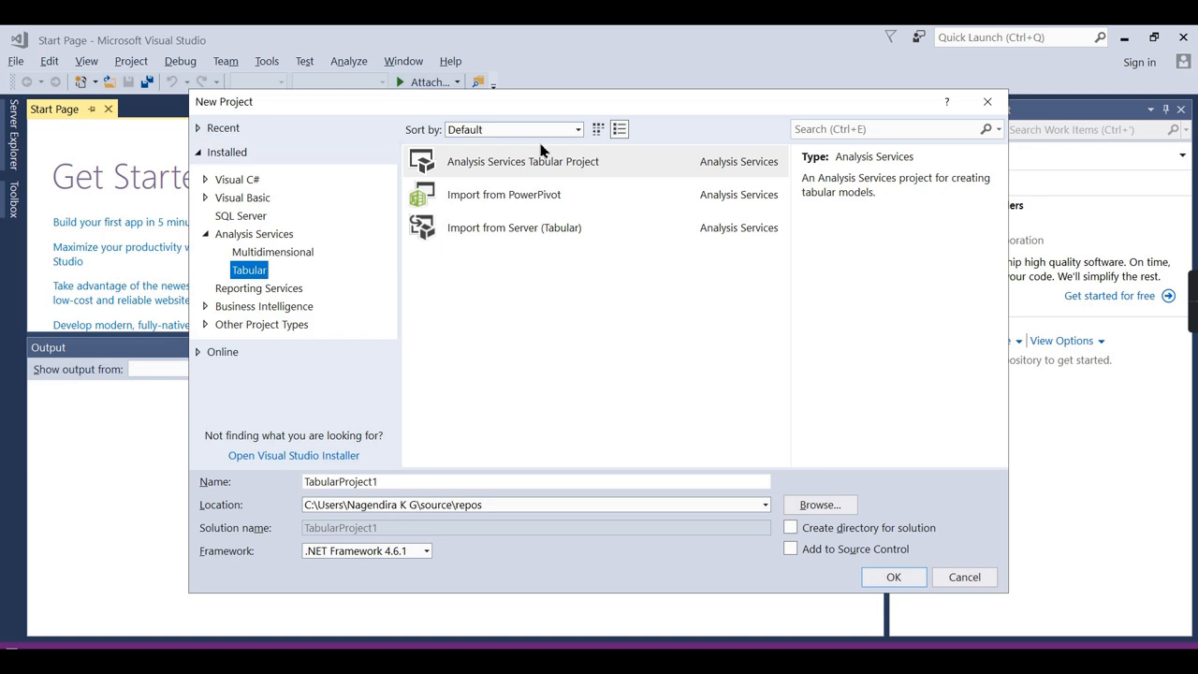
pyautogui.click(456, 166)
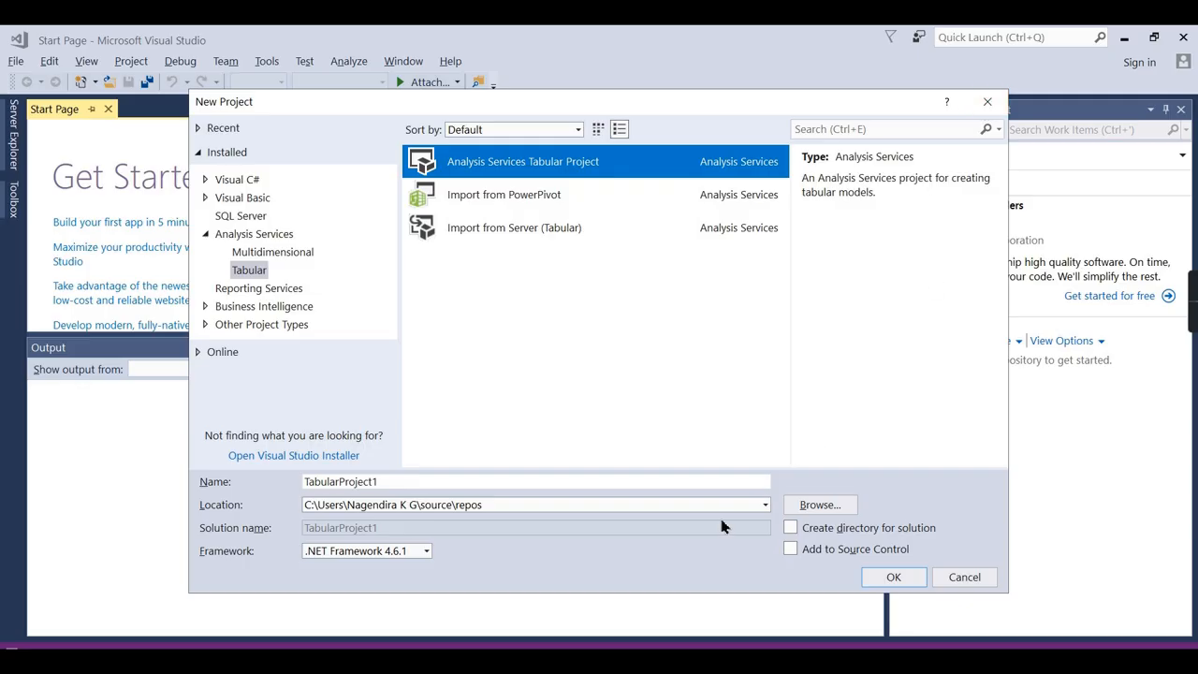
pyautogui.moveTo(1194, 316)
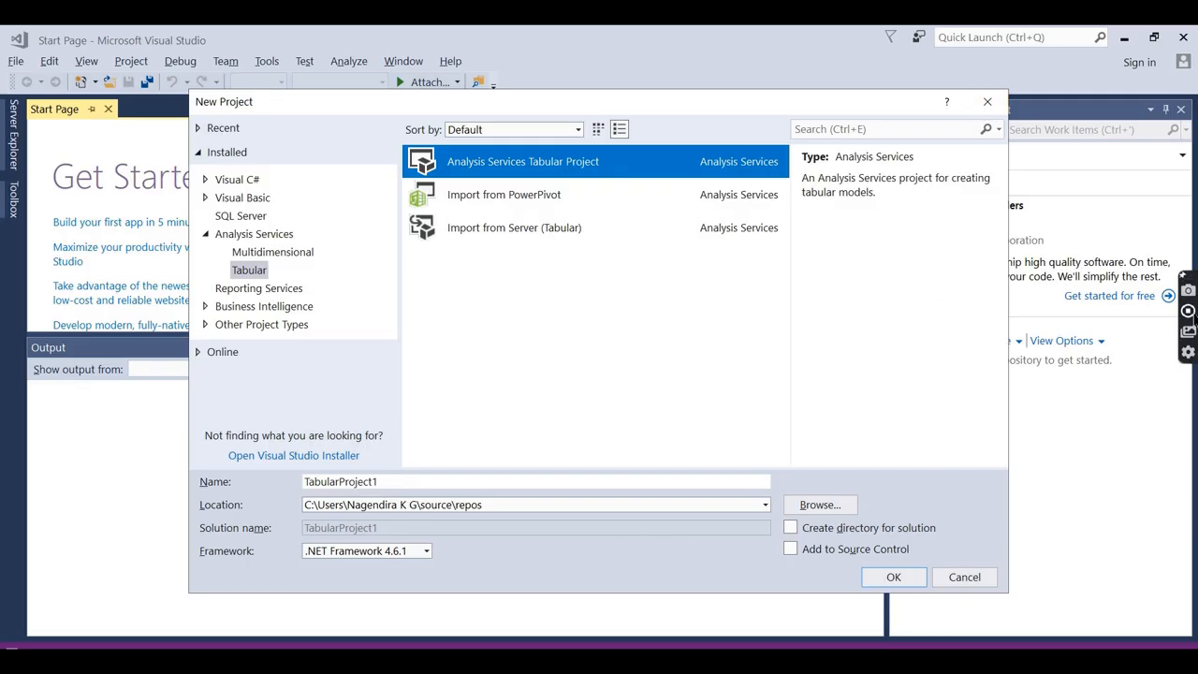
pyautogui.click(1188, 312)
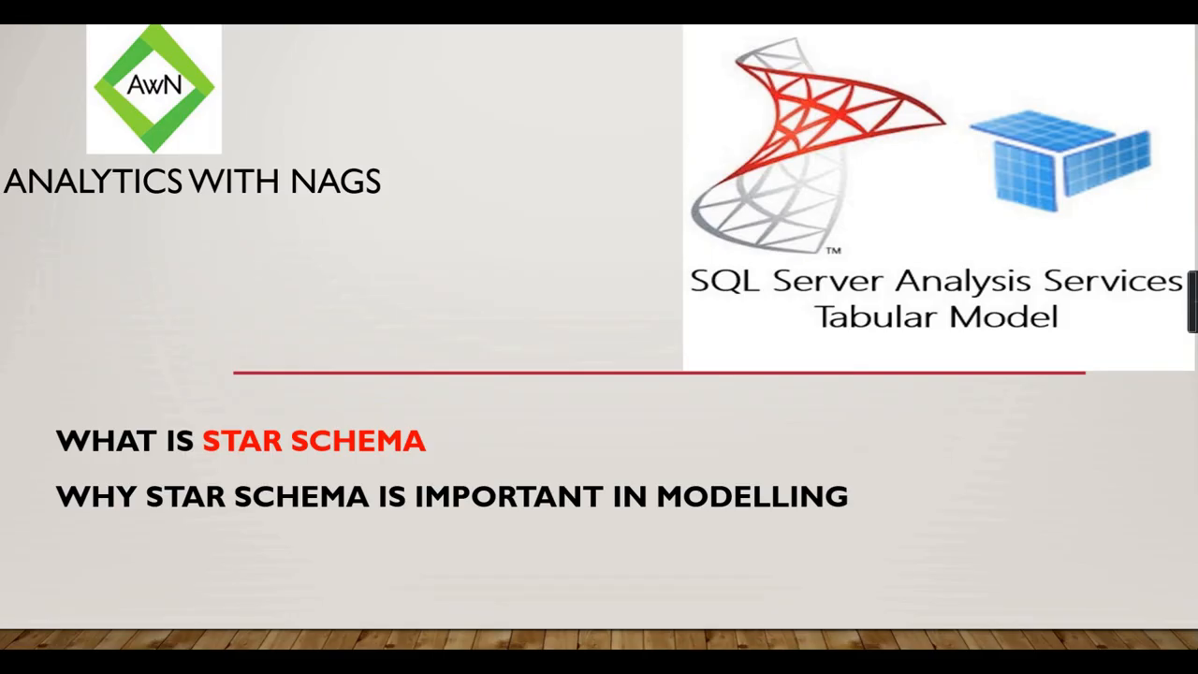
# Move the slideshow forward to the BI Architecture slide.
pyautogui.press('Right')
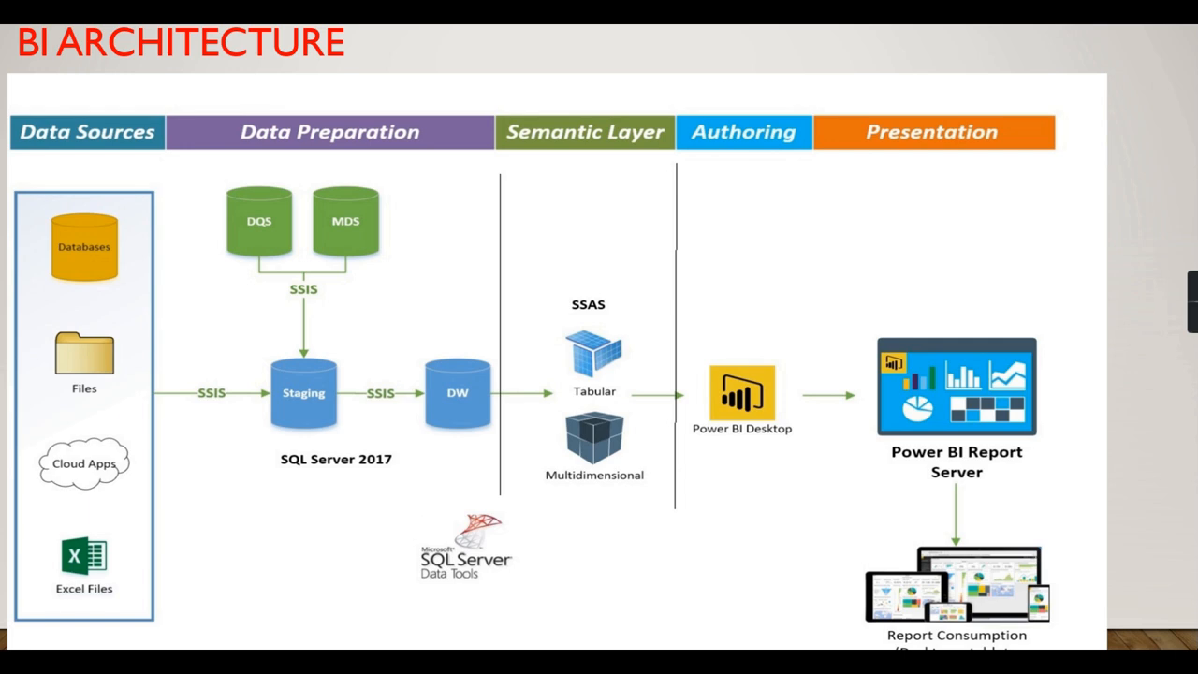
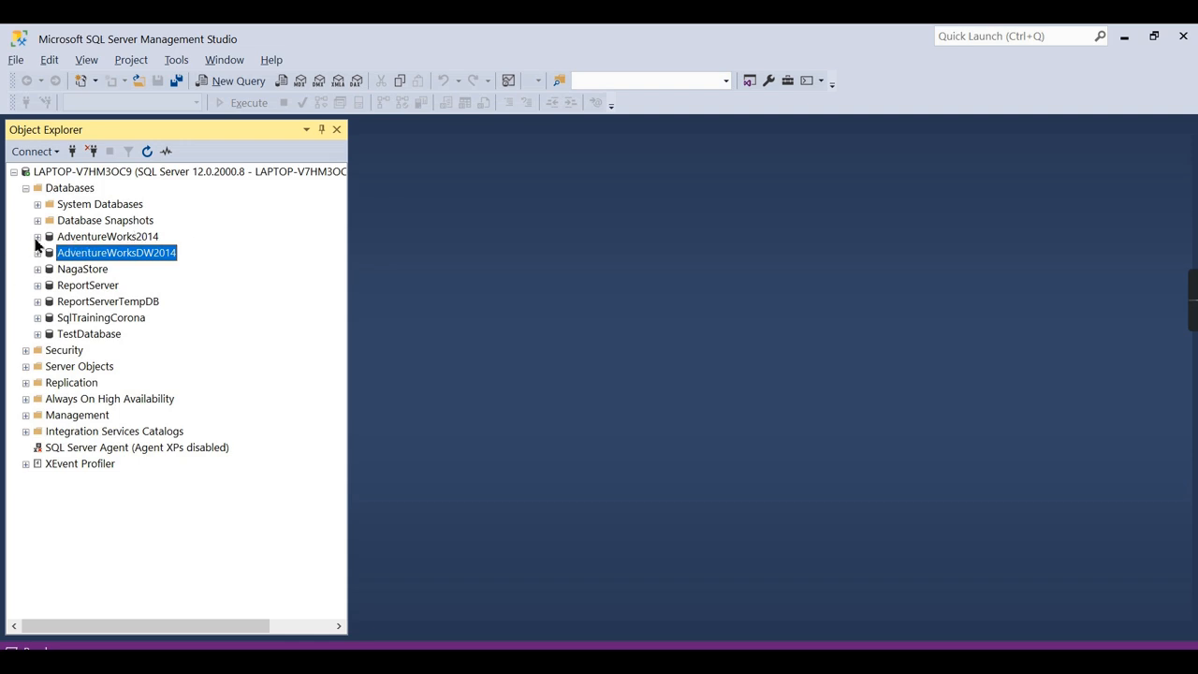
# Expand AdventureWorks2014 and start a New Database Diagram from its Database Diagrams folder.
pyautogui.click(37, 236)
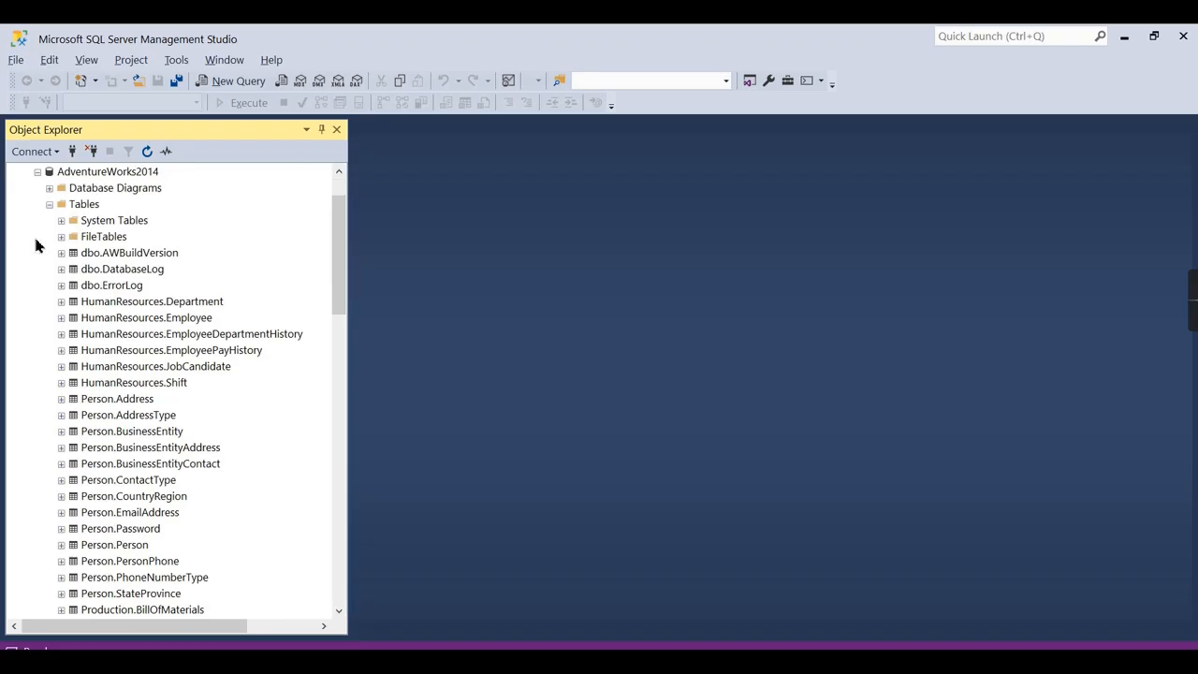
pyautogui.click(131, 175)
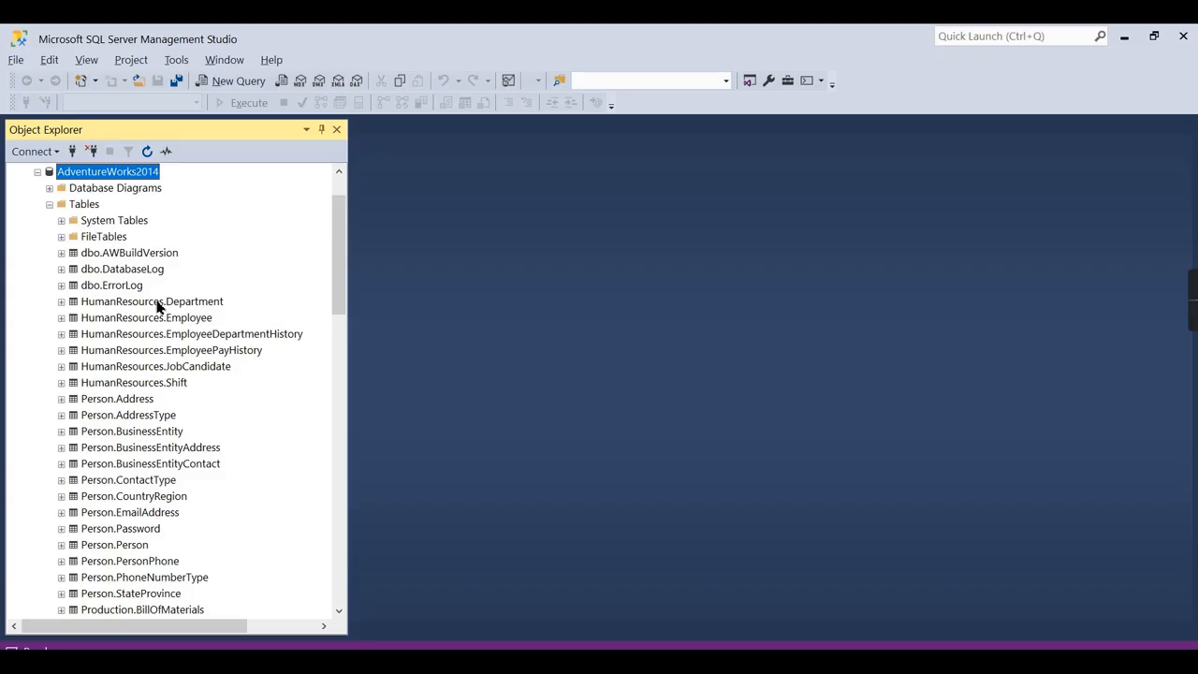
pyautogui.scroll(-7, 164, 323)
pyautogui.scroll(-2, 168, 335)
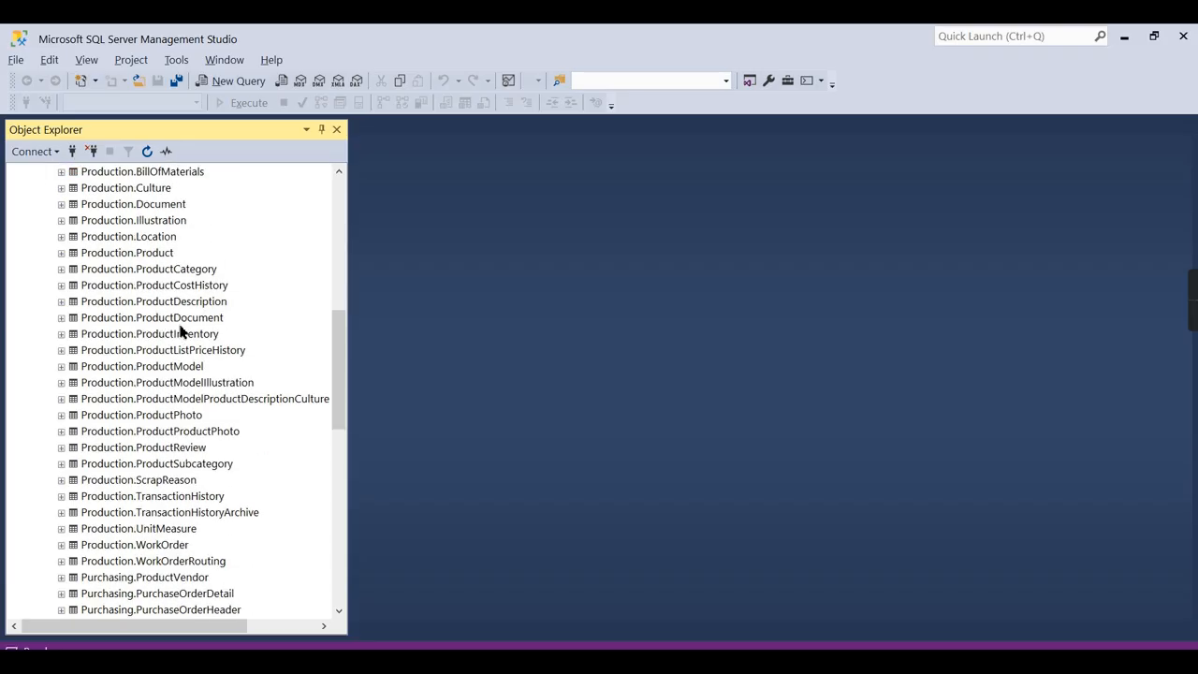
pyautogui.scroll(-3, 136, 400)
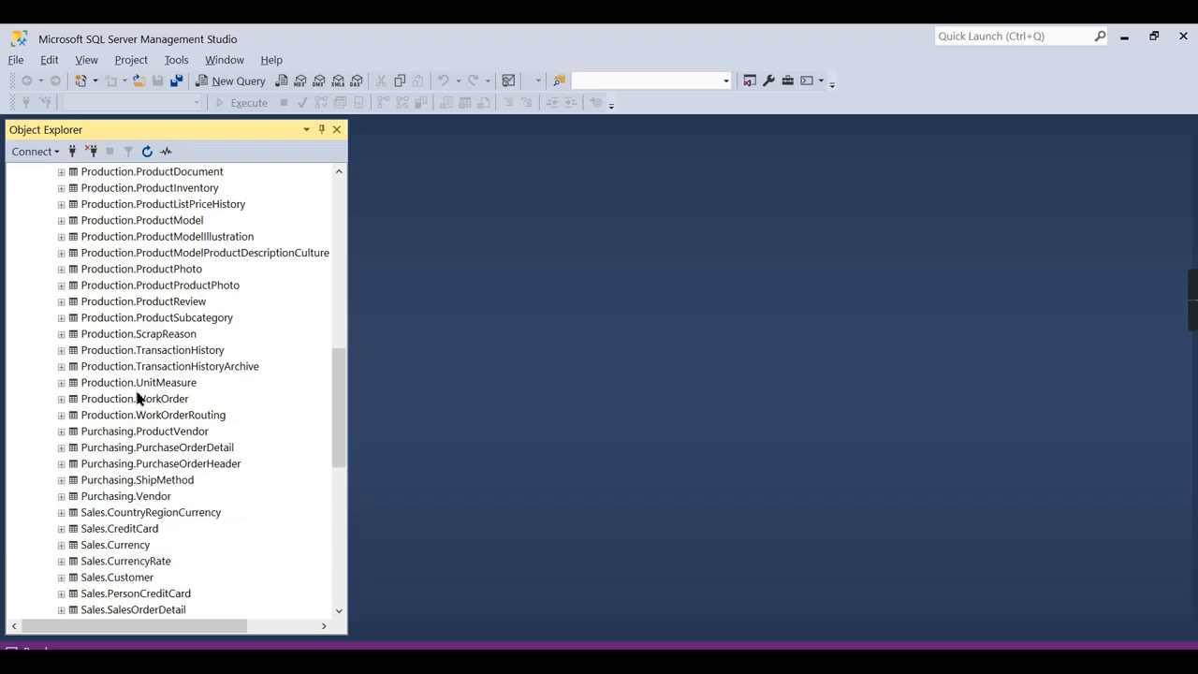
pyautogui.scroll(12, 137, 399)
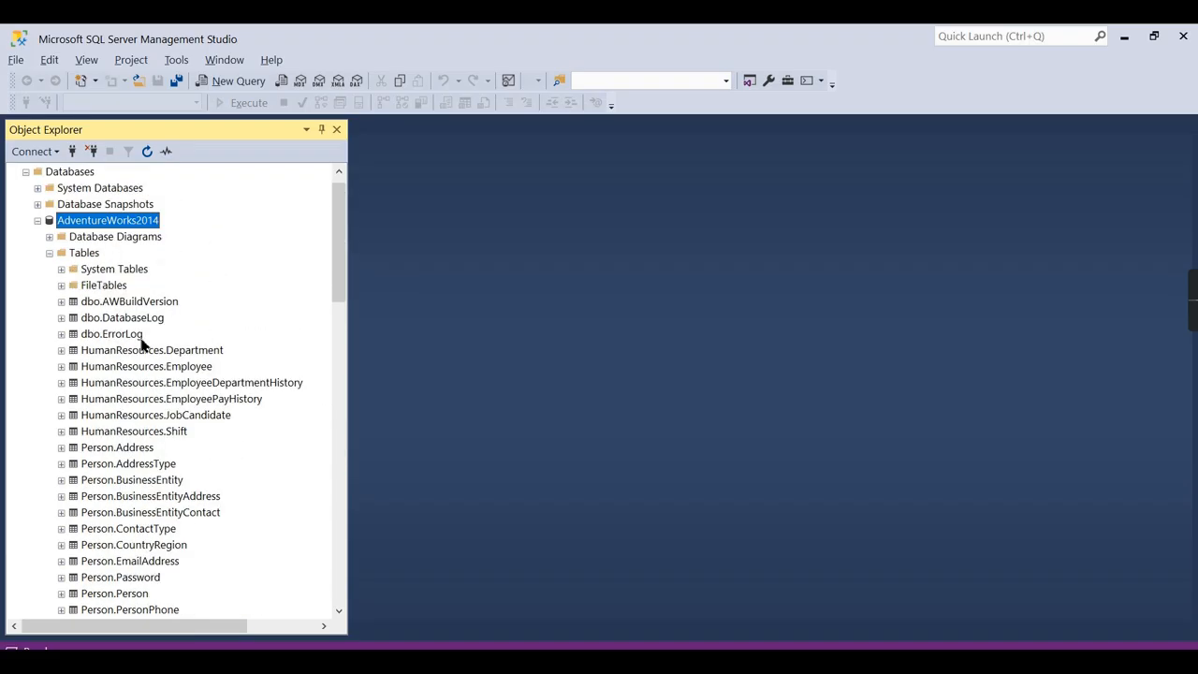
pyautogui.click(47, 237)
pyautogui.click(76, 241)
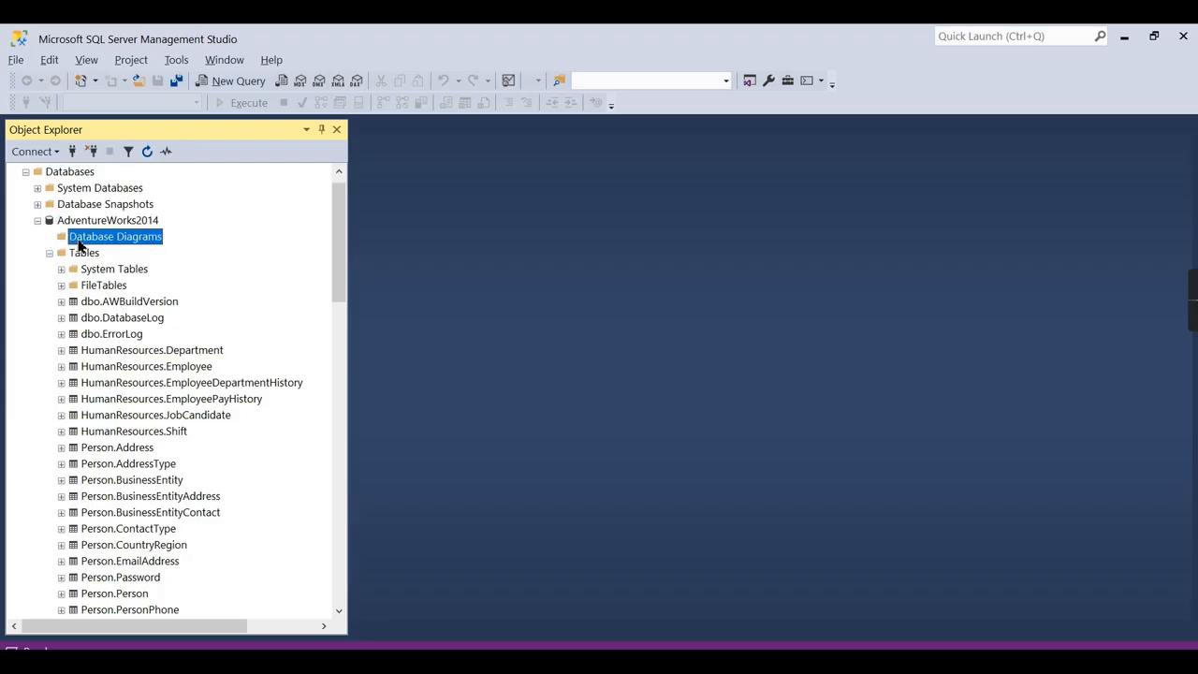
pyautogui.rightClick(79, 244)
pyautogui.click(138, 246)
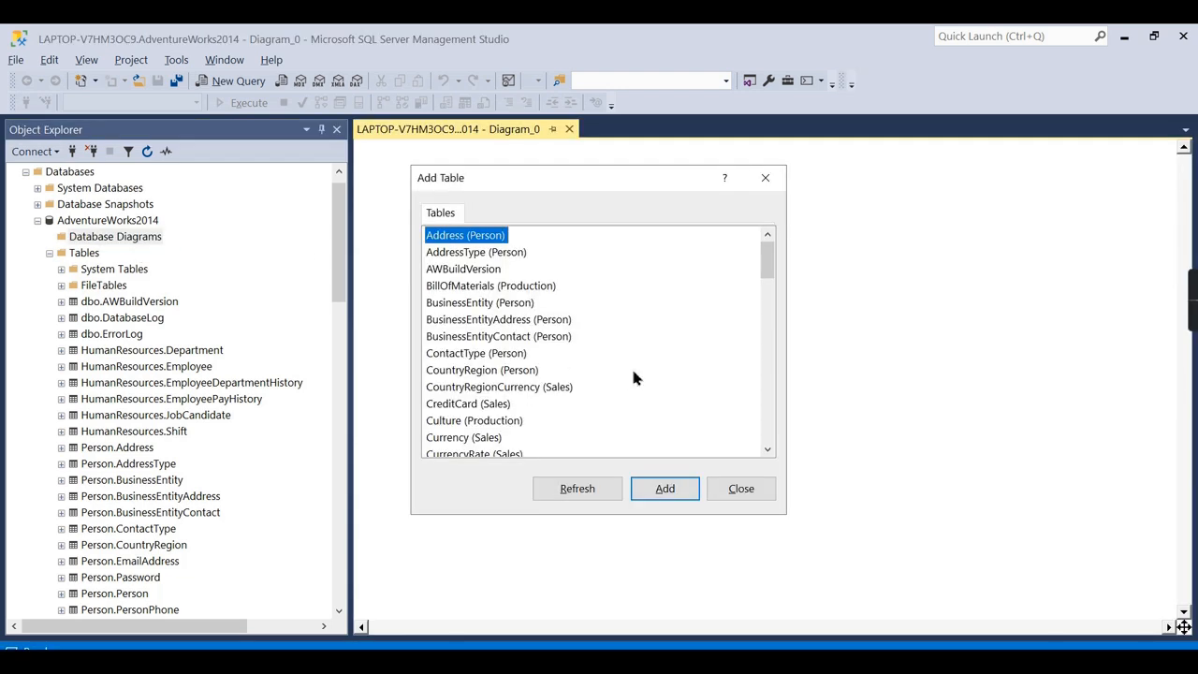
# Close the Add Table dialog without adding any tables to Diagram_0.
pyautogui.scroll(-10, 644, 370)
pyautogui.click(768, 179)
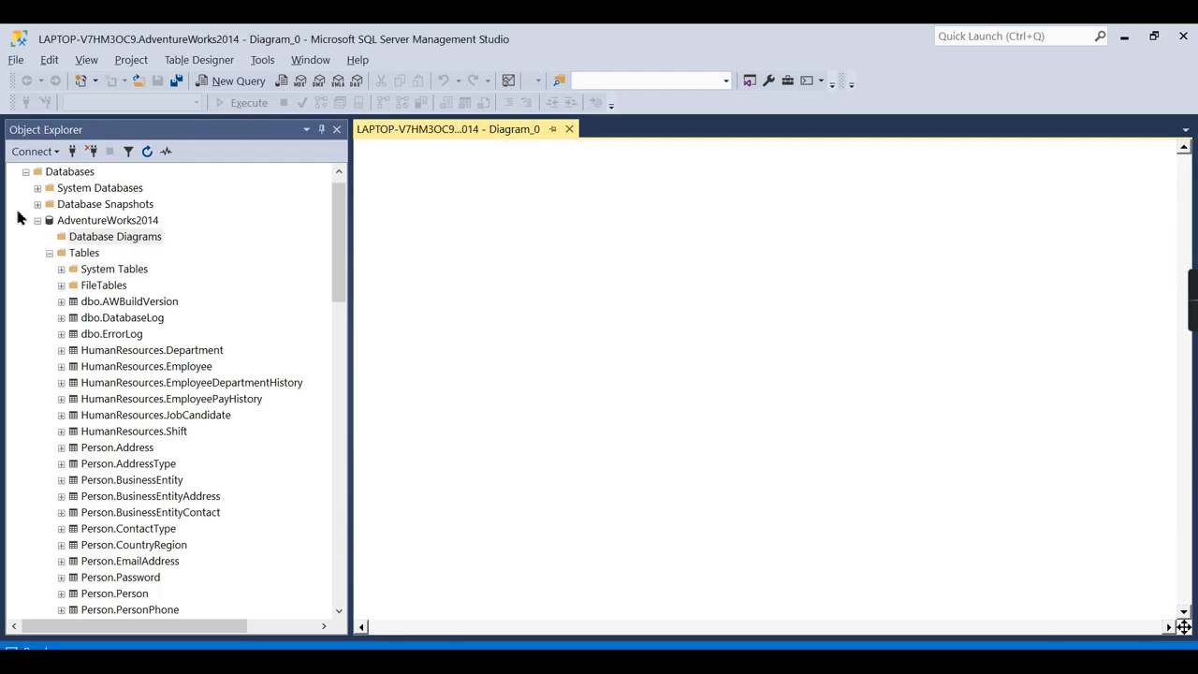
pyautogui.scroll(-4, 128, 234)
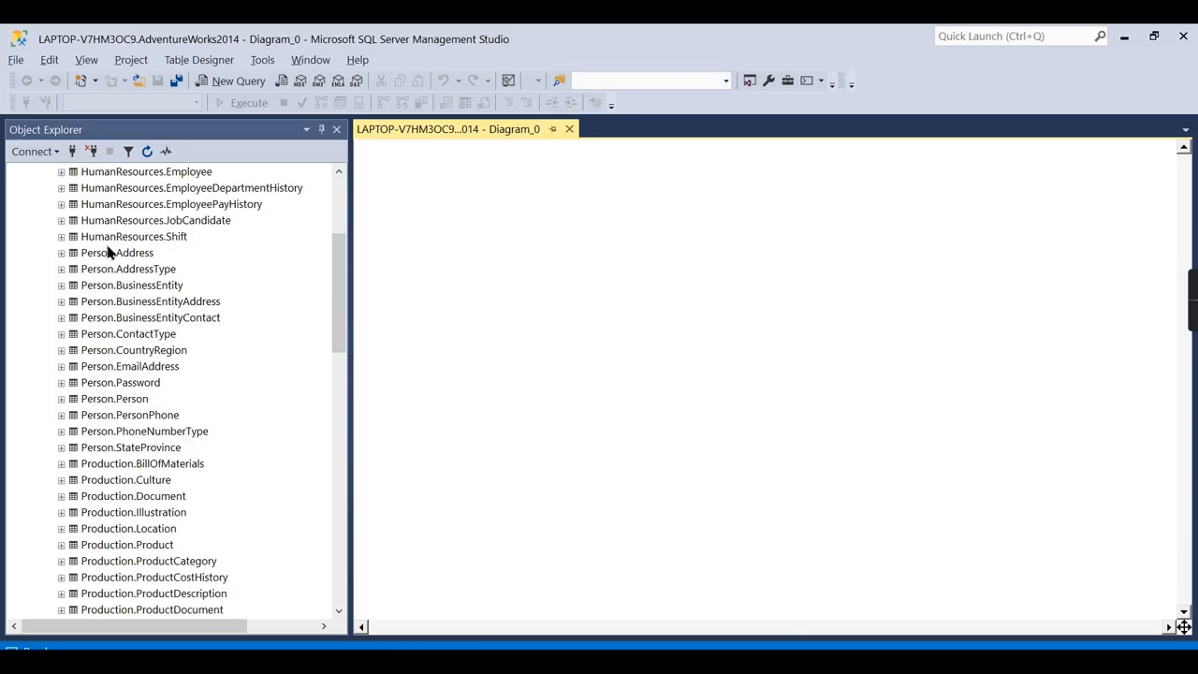
pyautogui.scroll(5, 103, 251)
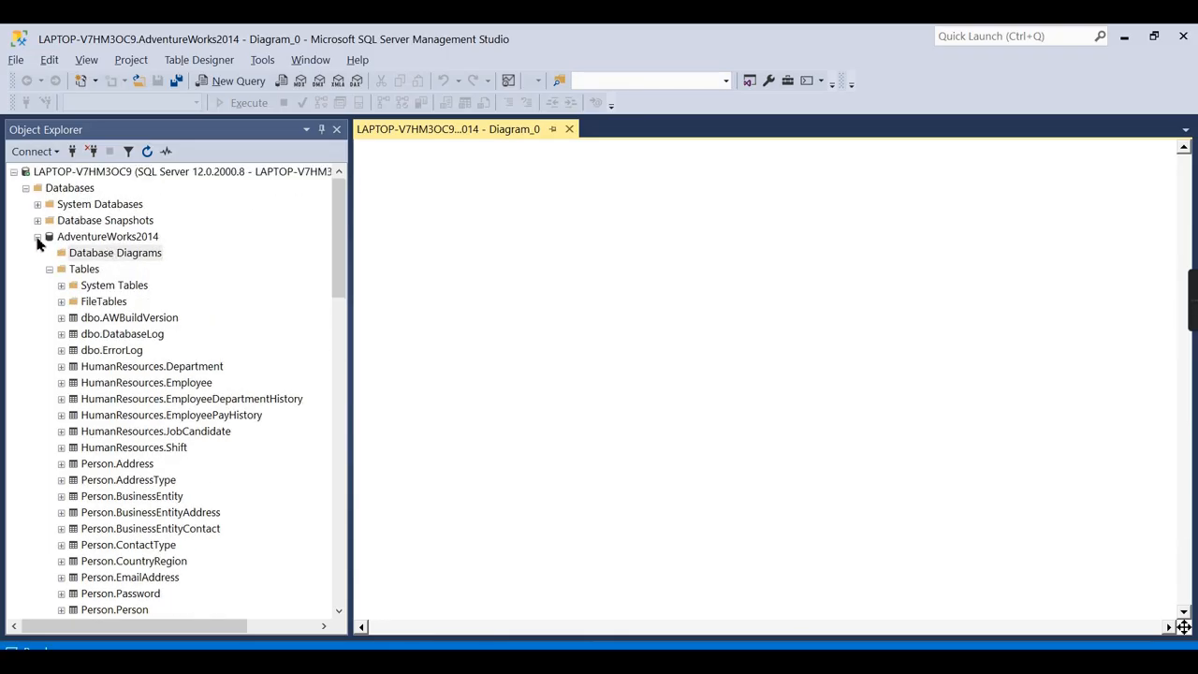
# Expand Sales.SalesOrderHeader in AdventureWorks2014 to list its columns.
pyautogui.click(98, 240)
pyautogui.scroll(-11, 201, 475)
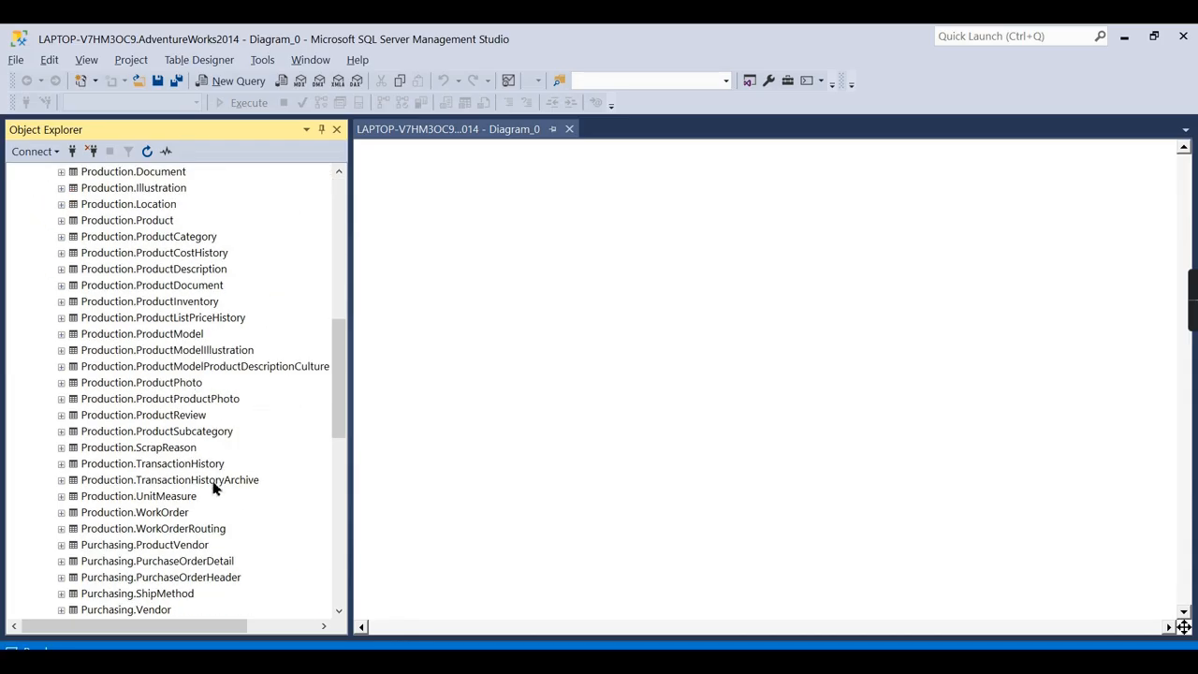
pyautogui.scroll(-10, 198, 473)
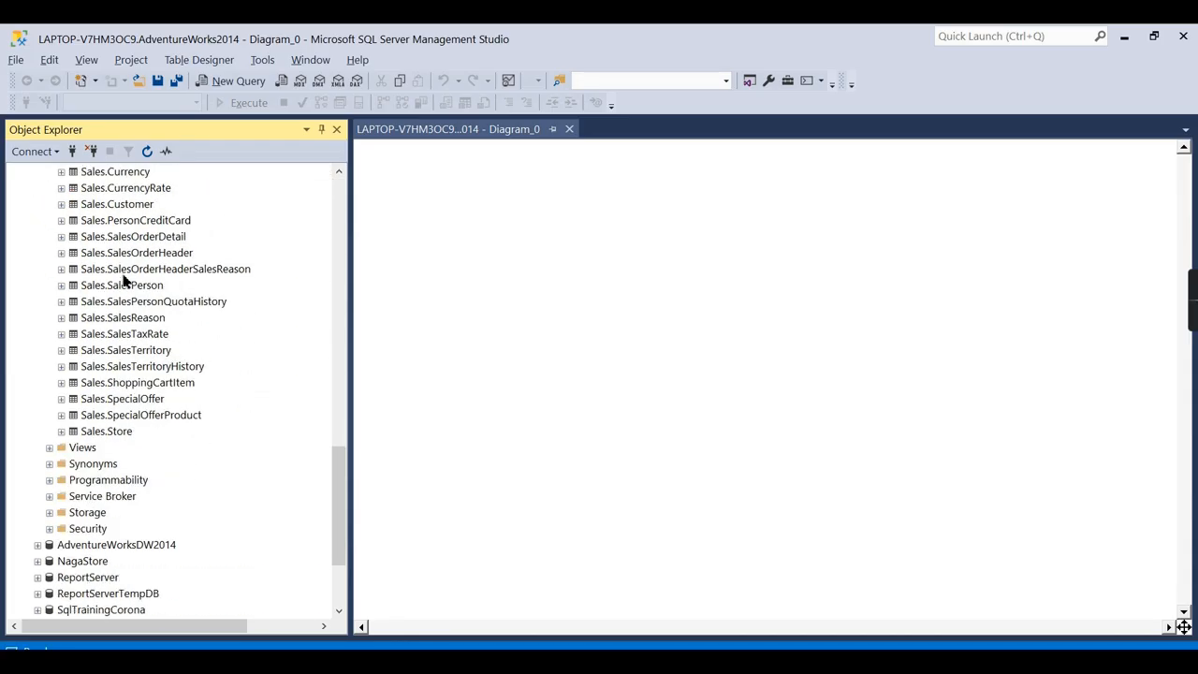
pyautogui.click(136, 254)
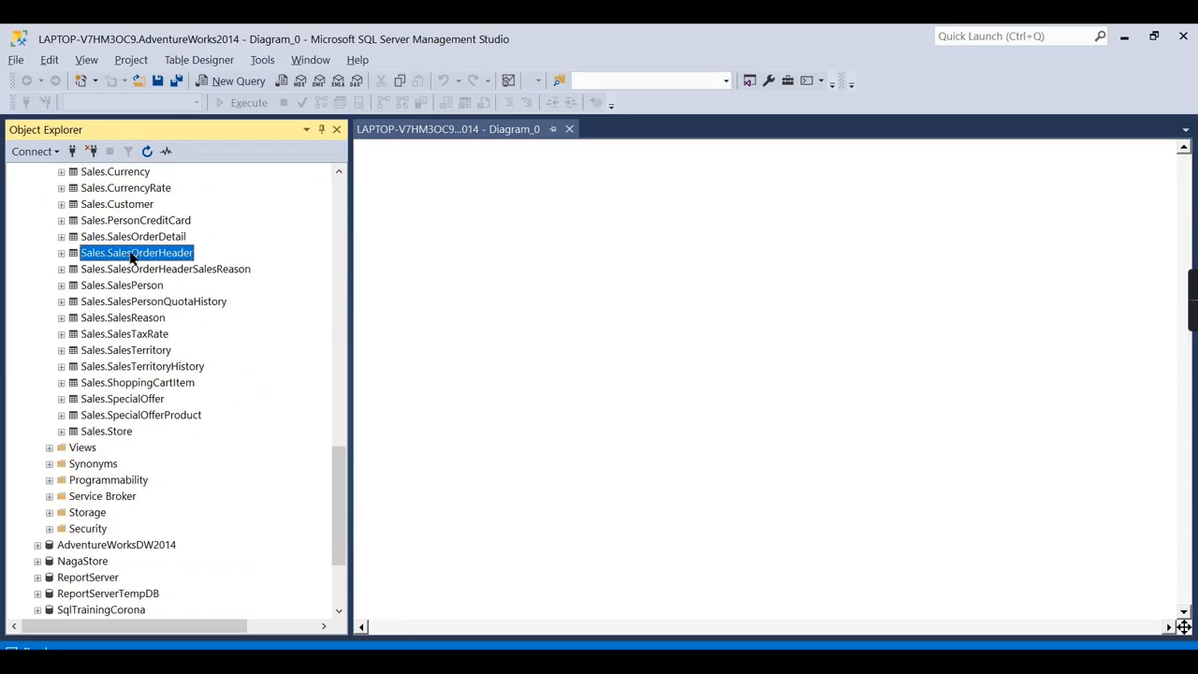
pyautogui.click(61, 254)
pyautogui.click(73, 270)
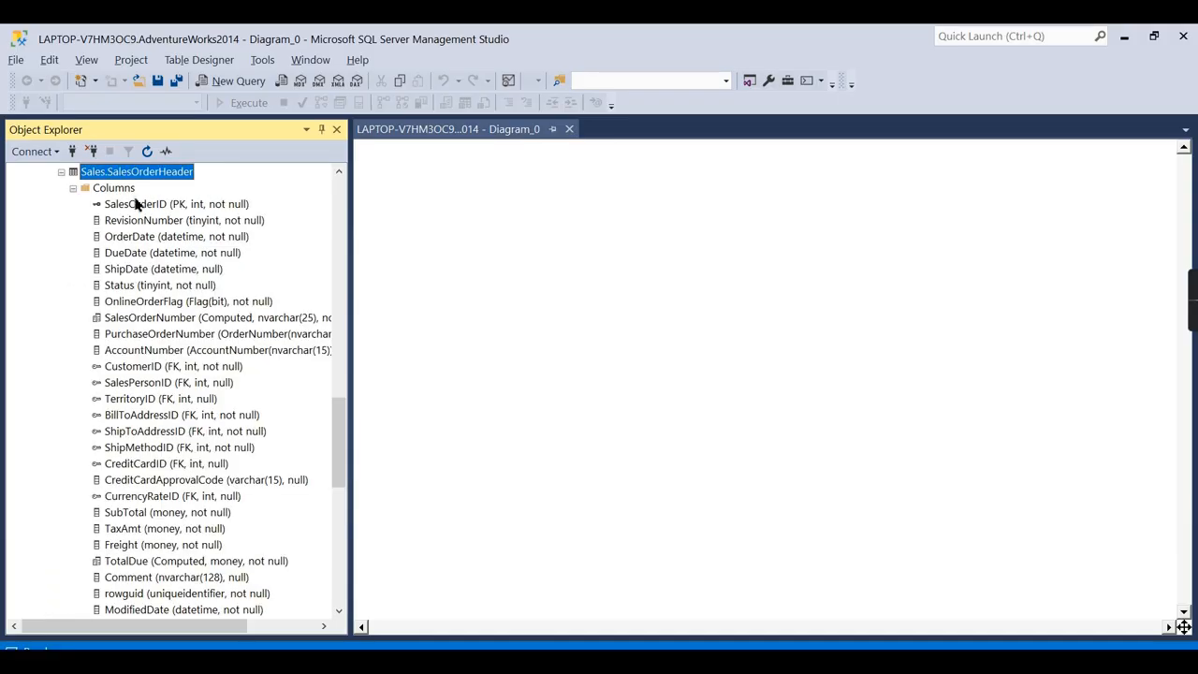
pyautogui.scroll(3, 201, 533)
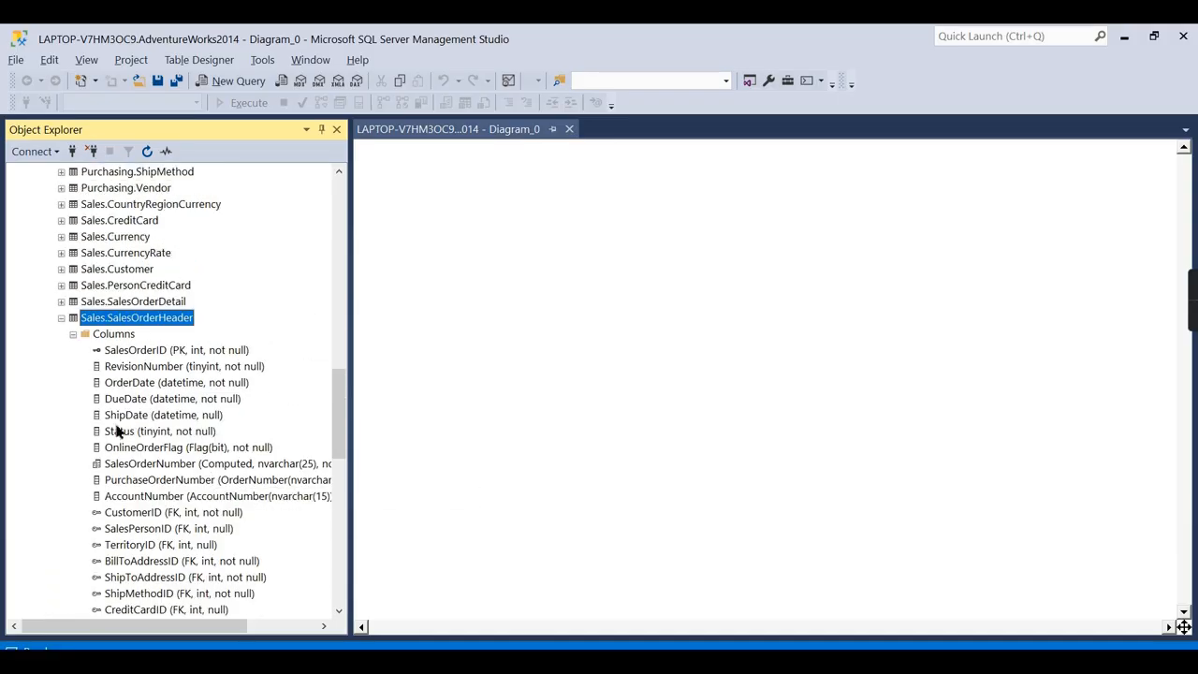
# Select the top 1000 rows of Sales.SalesOrderHeader and pick row 7's RevisionNumber.
pyautogui.rightClick(146, 319)
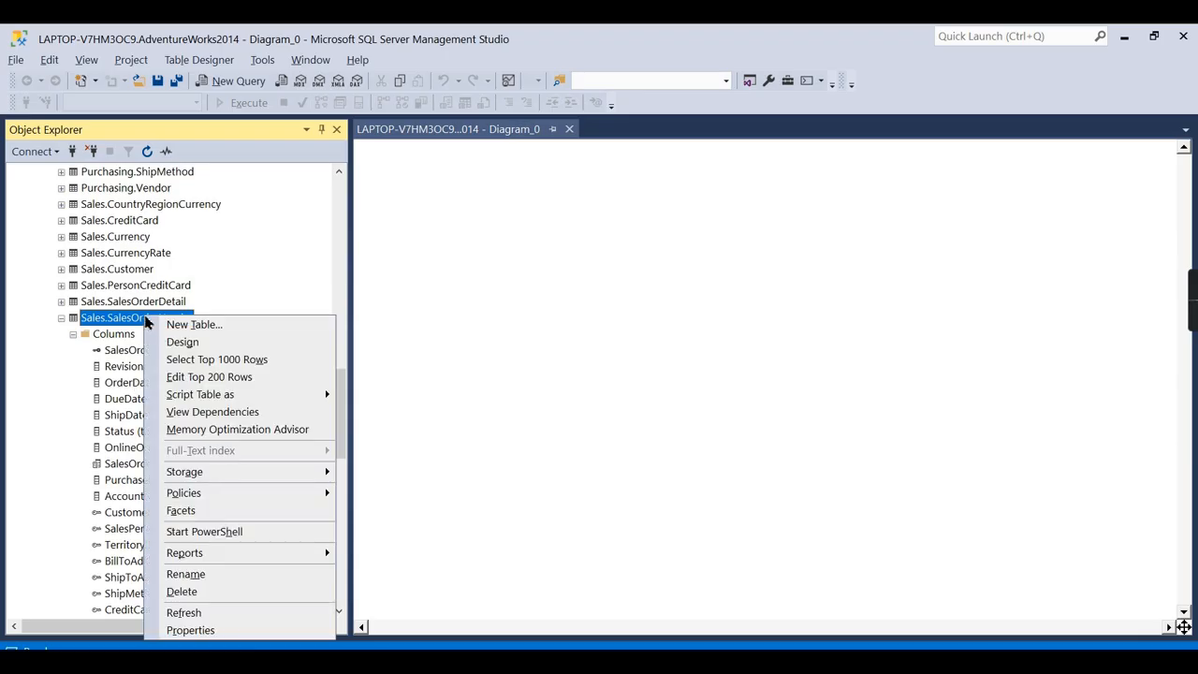
pyautogui.click(255, 359)
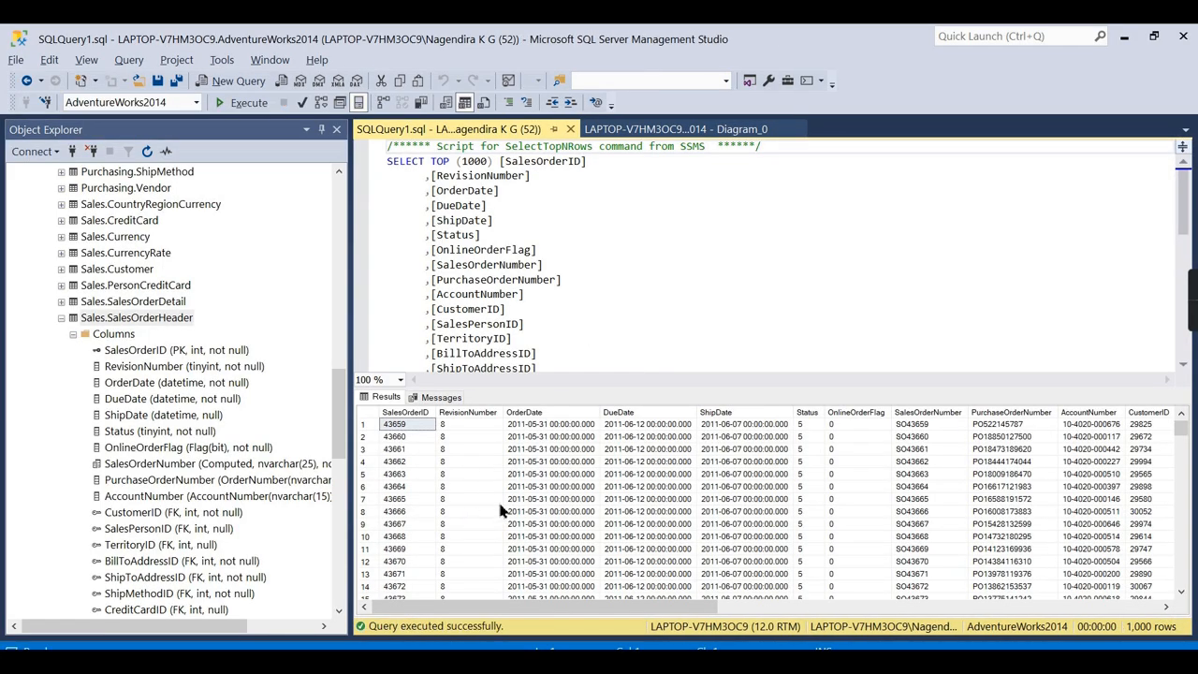
pyautogui.click(462, 499)
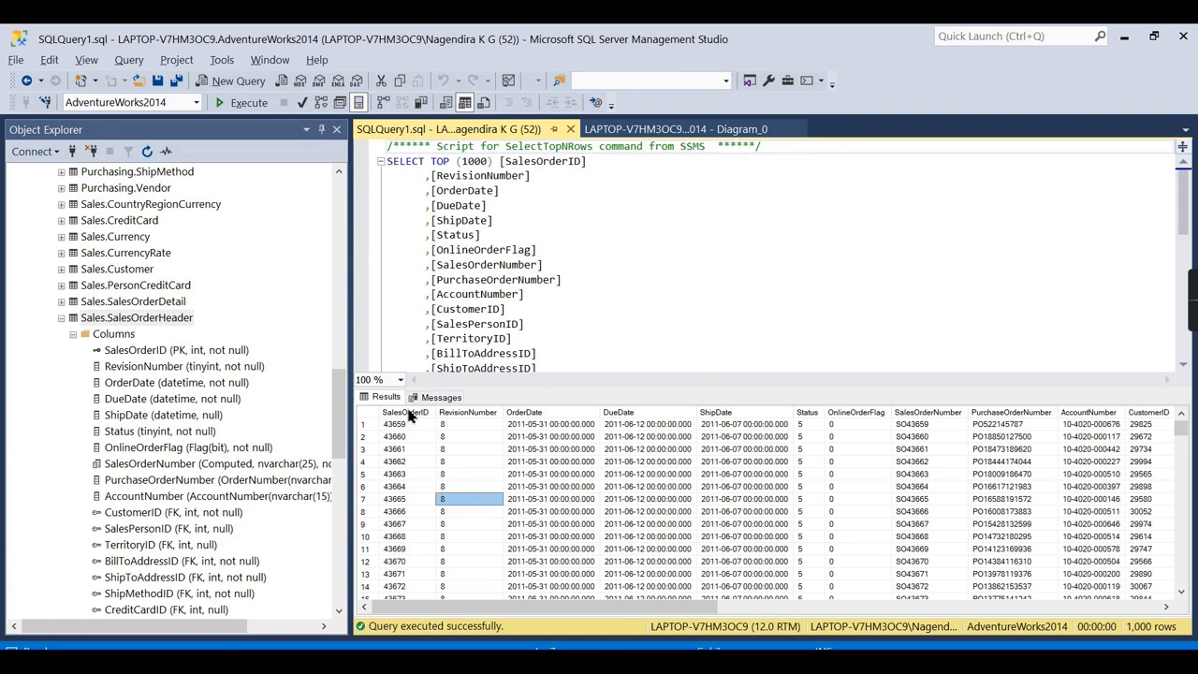
# Set Object Explorer to auto-hide, then bring it back and collapse Sales.SalesOrderHeader.
pyautogui.click(306, 129)
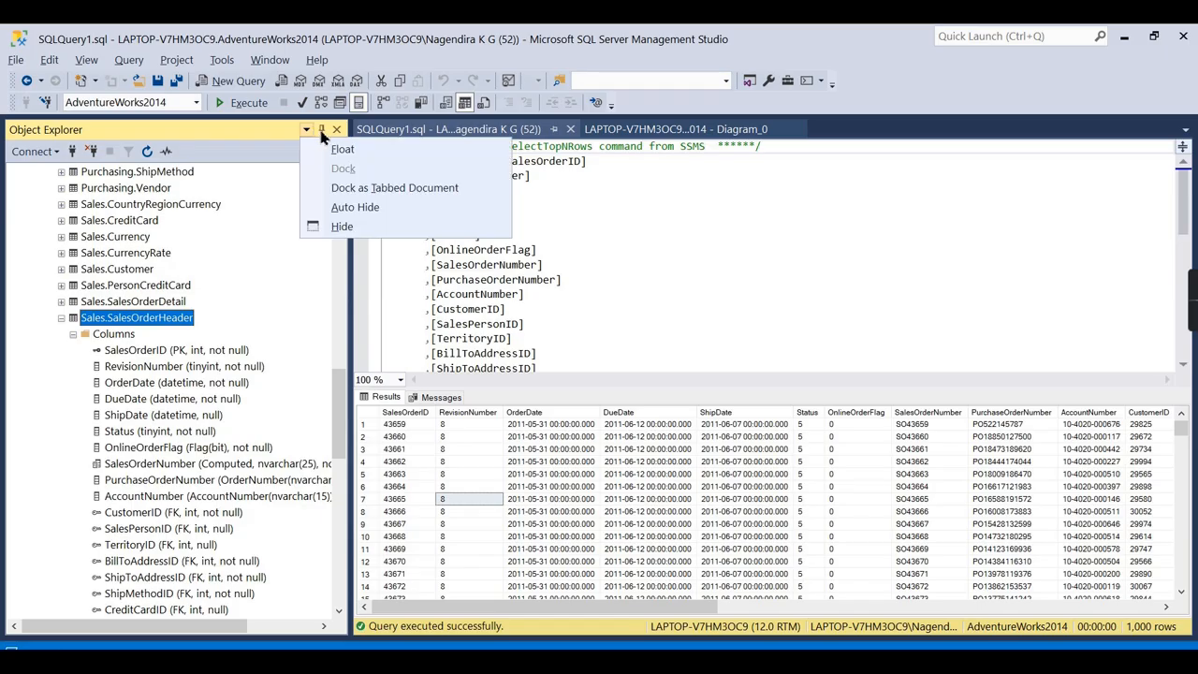
pyautogui.click(321, 130)
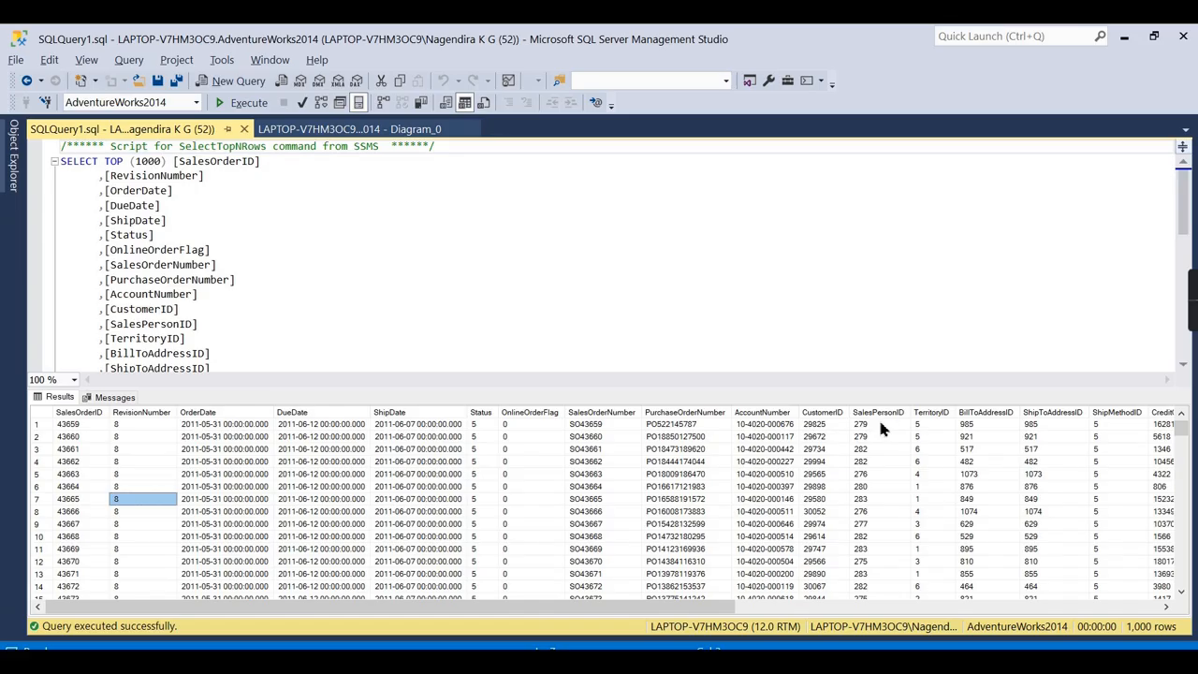
pyautogui.moveTo(702, 608); pyautogui.dragTo(1147, 586)
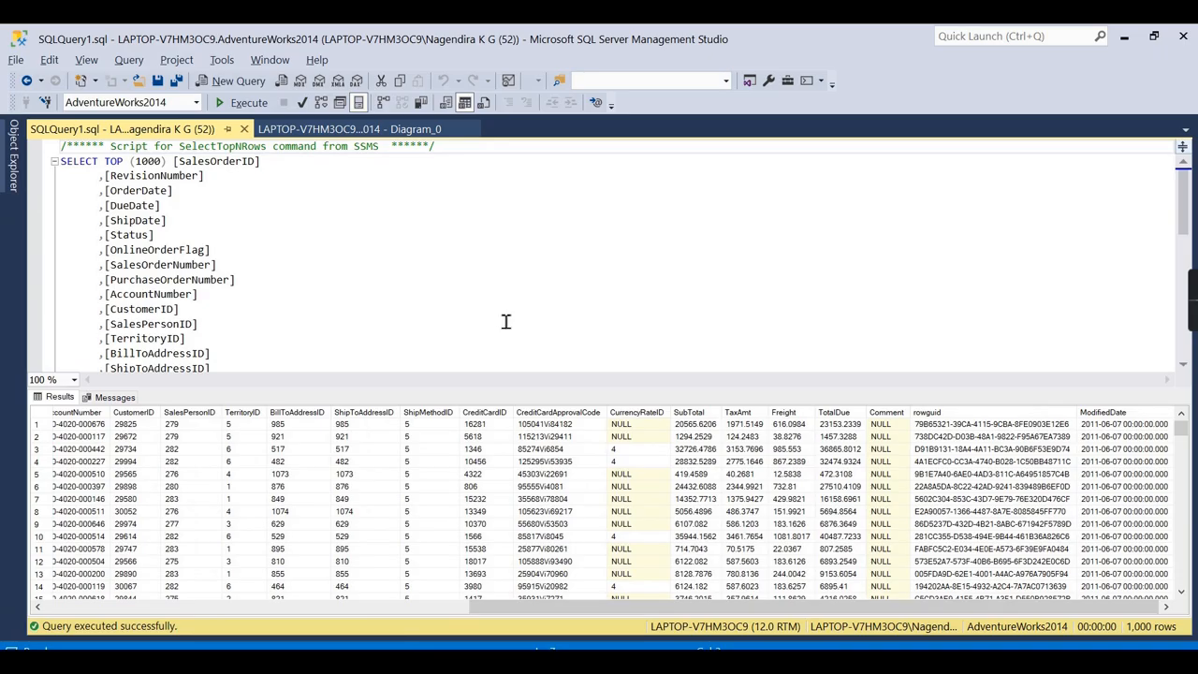
pyautogui.click(14, 183)
pyautogui.click(79, 319)
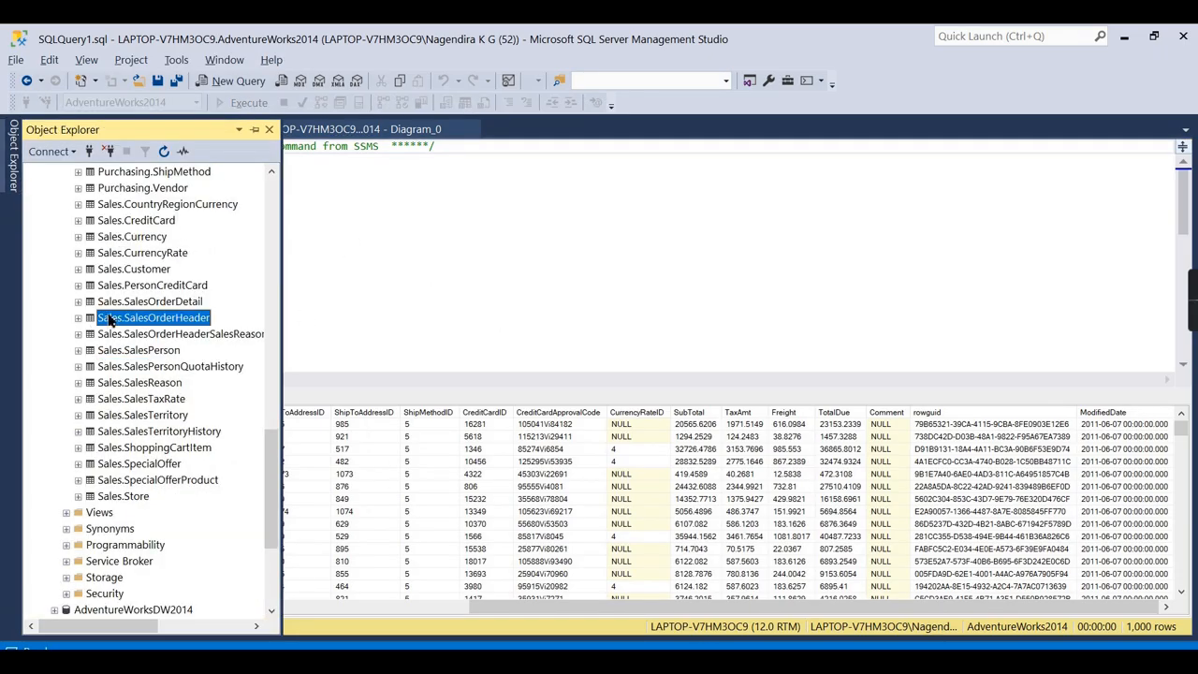
pyautogui.scroll(6, 118, 320)
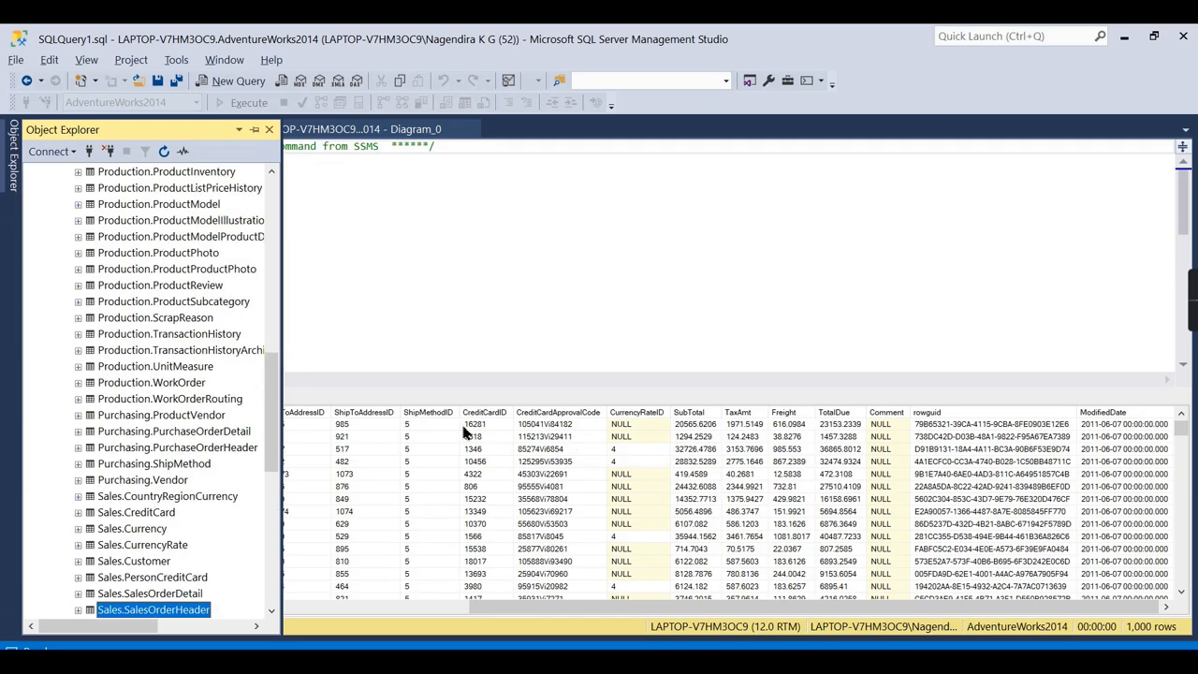
# Re-dock Object Explorer and inspect the first order's ShipMethodID and TerritoryID values.
pyautogui.click(423, 421)
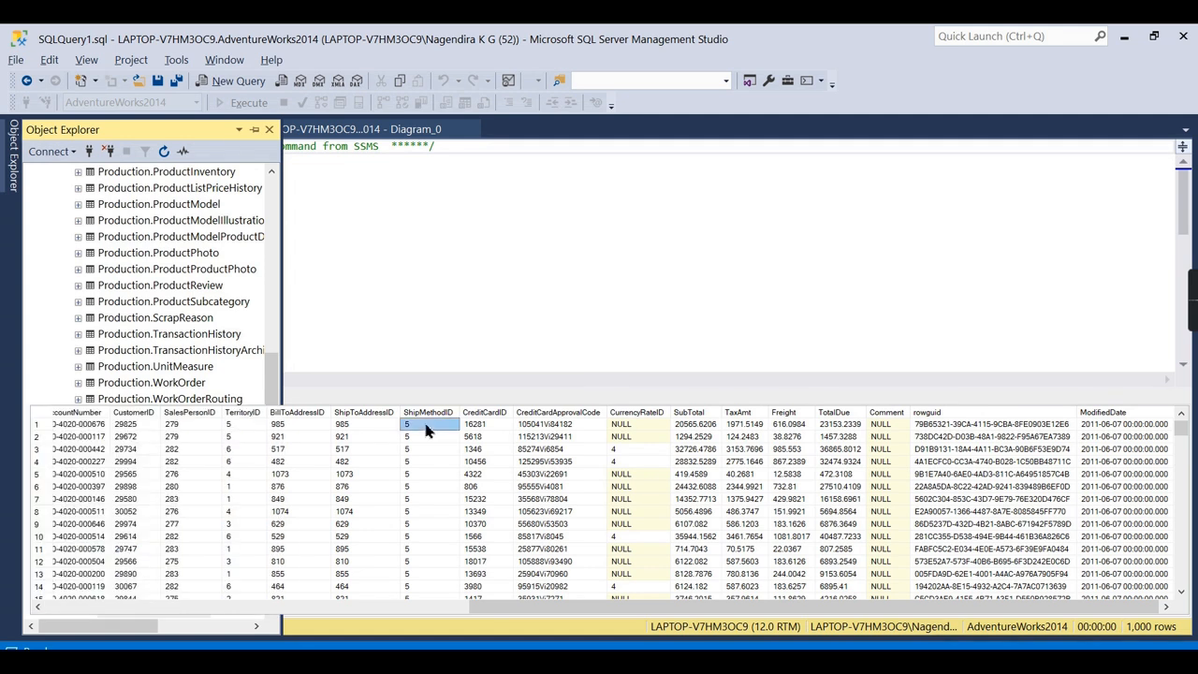
pyautogui.moveTo(17, 188)
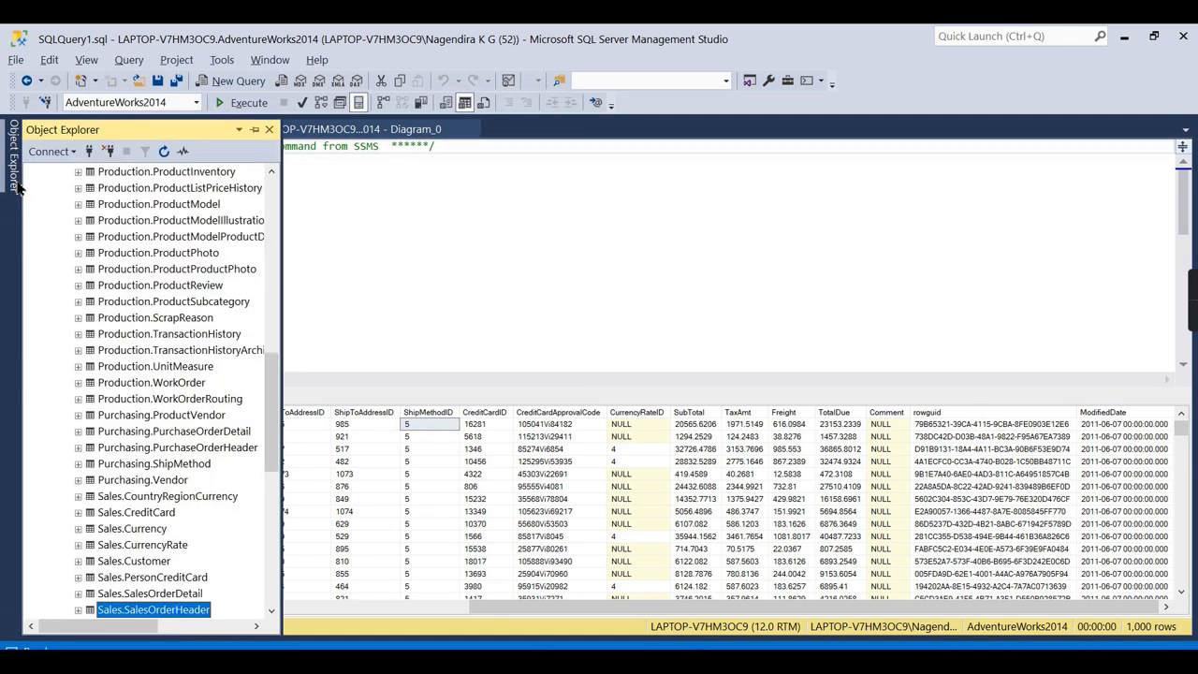
pyautogui.click(255, 129)
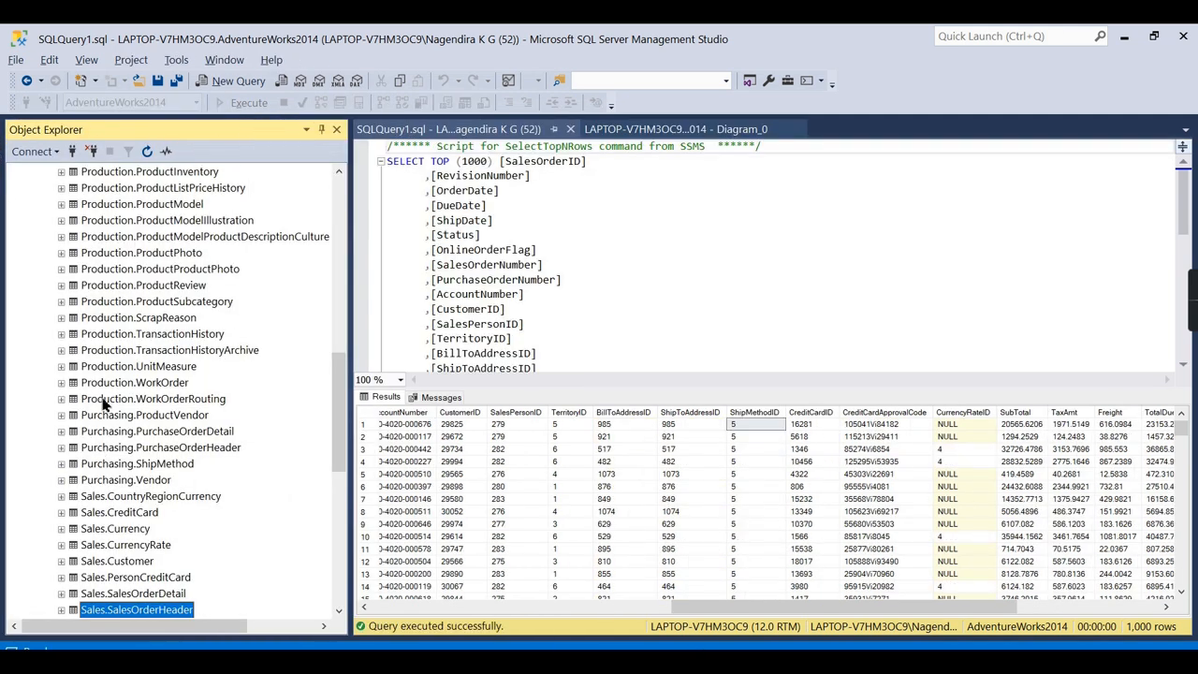
pyautogui.scroll(-3, 154, 418)
pyautogui.scroll(-2, 229, 468)
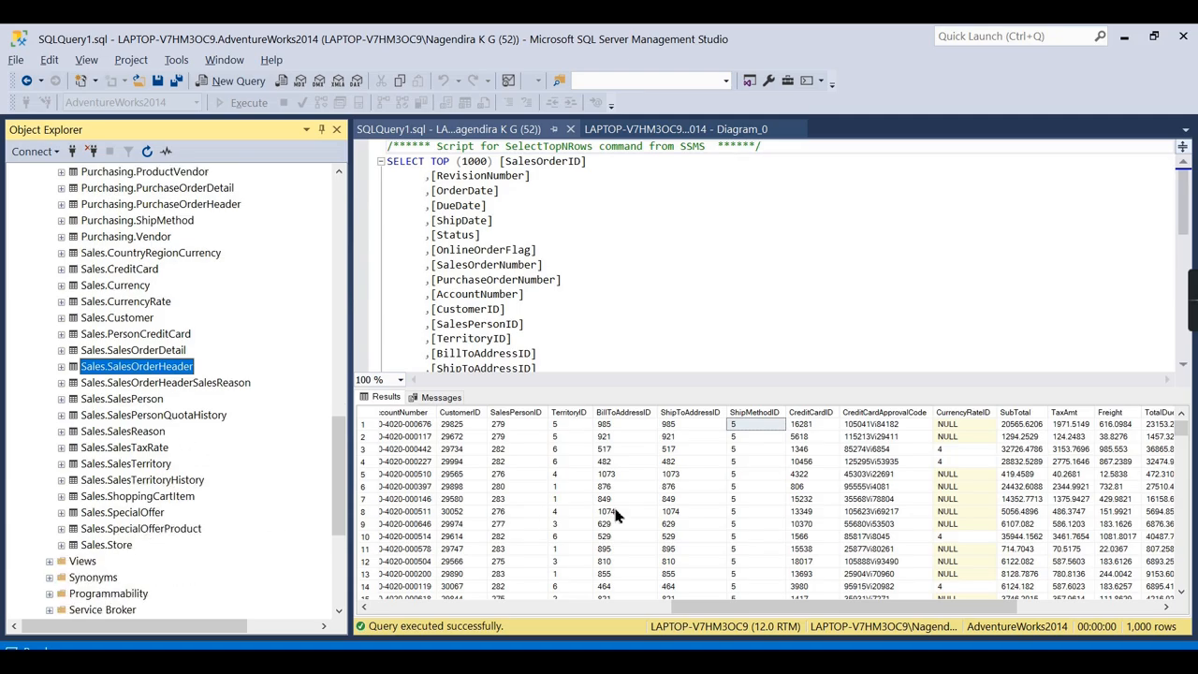
pyautogui.click(562, 425)
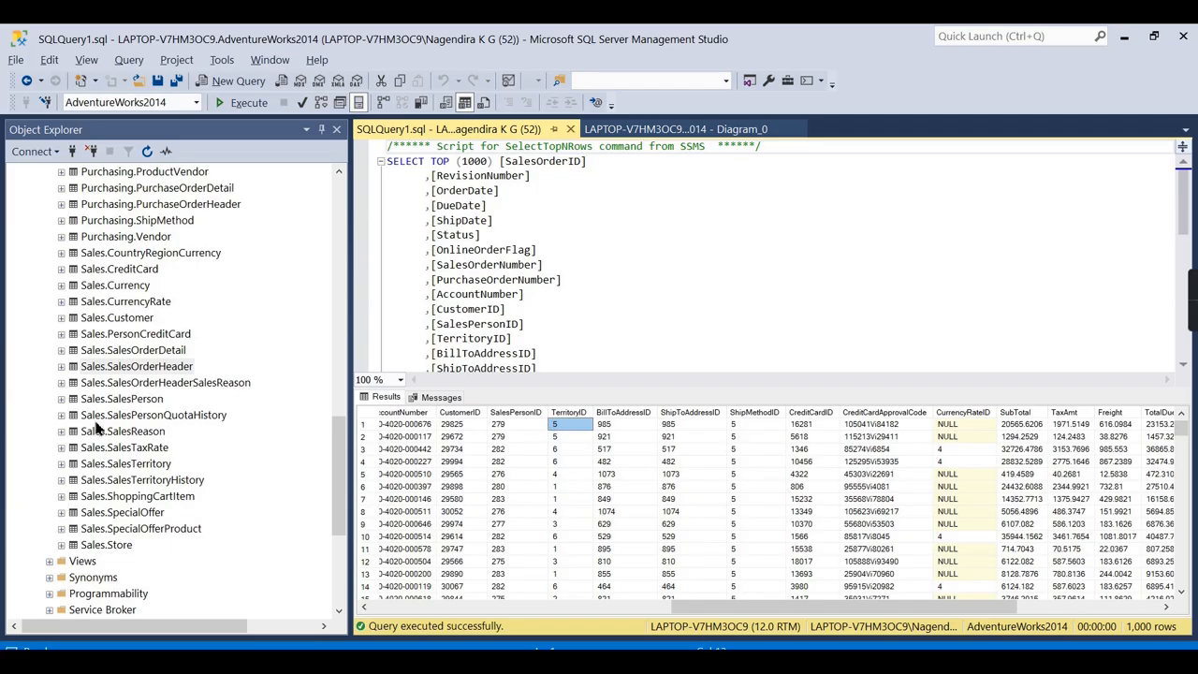
# List Sales.SalesTerritory's columns, highlighting the TerritoryID key, and open the table's context menu.
pyautogui.click(61, 463)
pyautogui.click(74, 479)
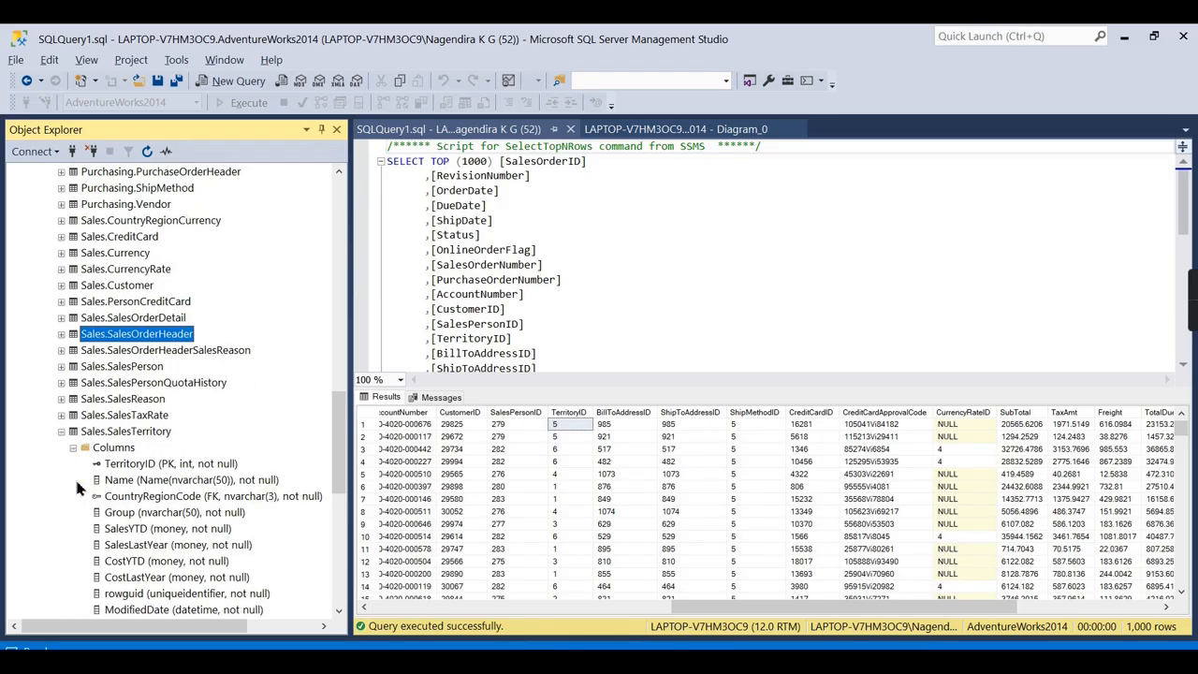
pyautogui.click(130, 467)
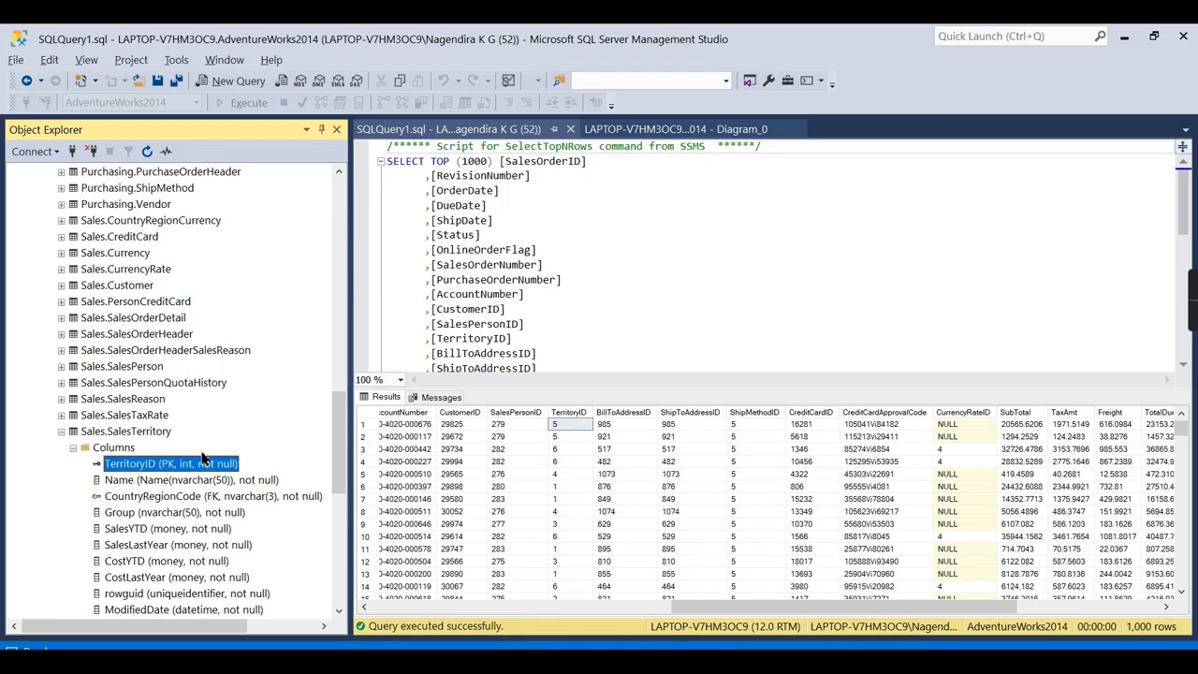
pyautogui.rightClick(140, 429)
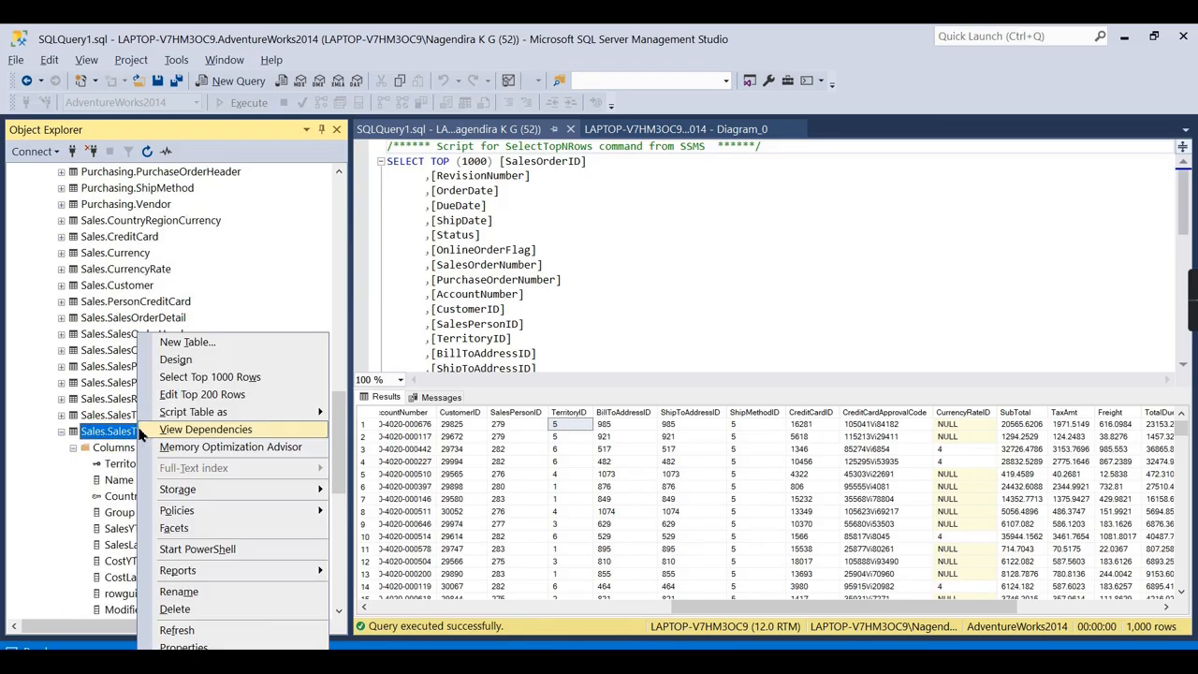
# Query the top rows of Sales.SalesTerritory, then compare SalesPersonID values 282 and 279 in SalesOrderHeader.
pyautogui.click(256, 377)
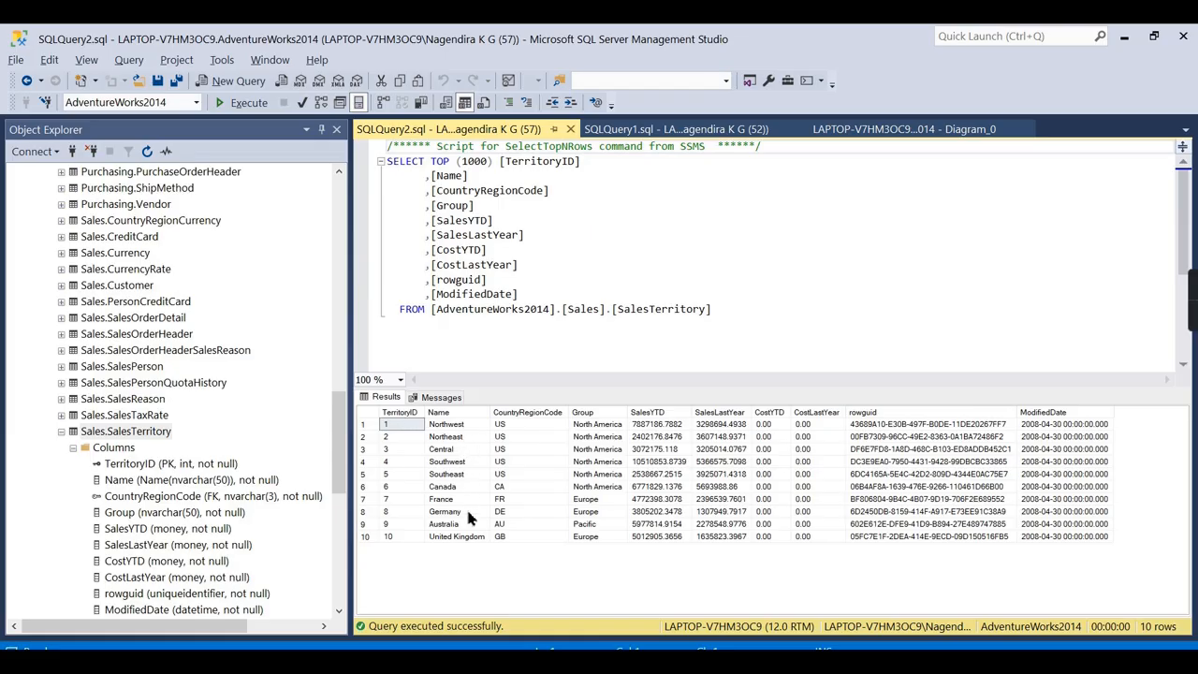
pyautogui.click(629, 131)
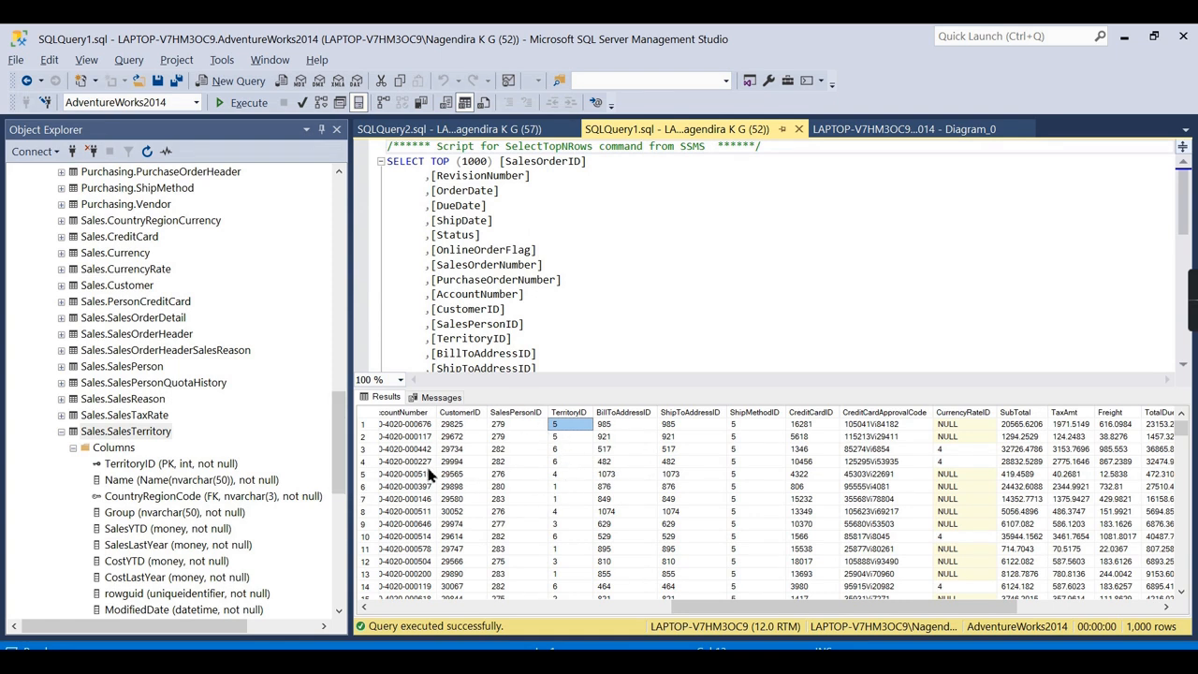
pyautogui.click(538, 467)
pyautogui.click(522, 425)
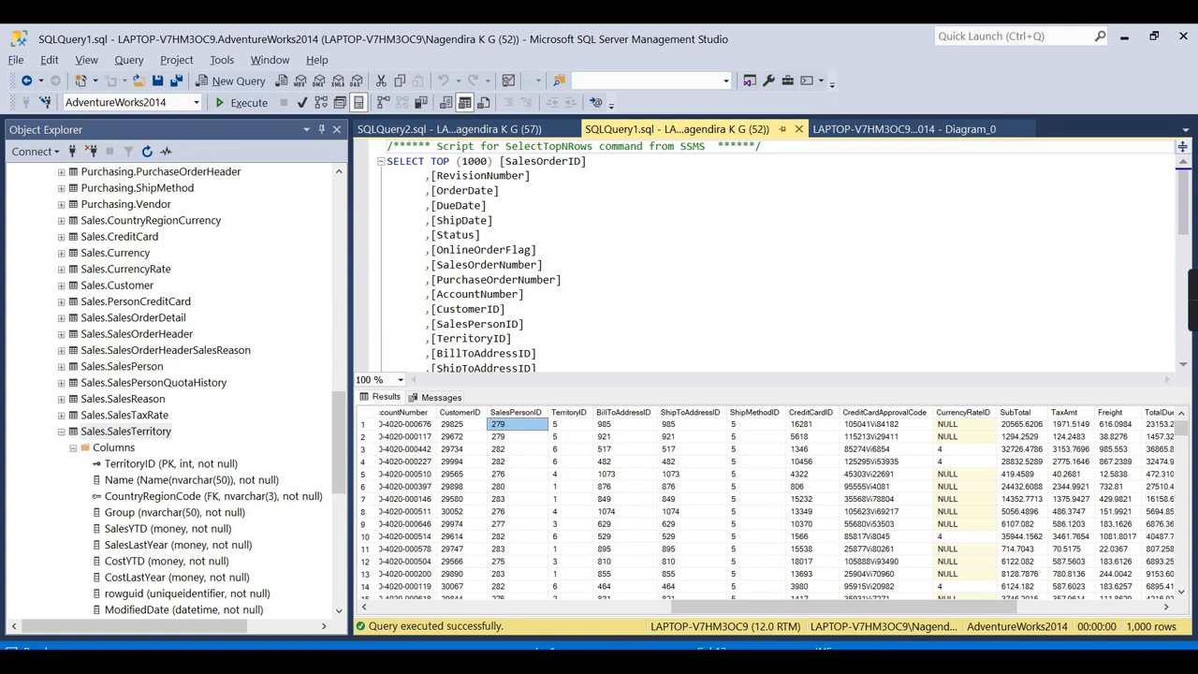
# Show PowerPoint slide 5's Sales Fact diagram, then return to SQL Server Management Studio.
pyautogui.click(655, 661)
pyautogui.click(89, 462)
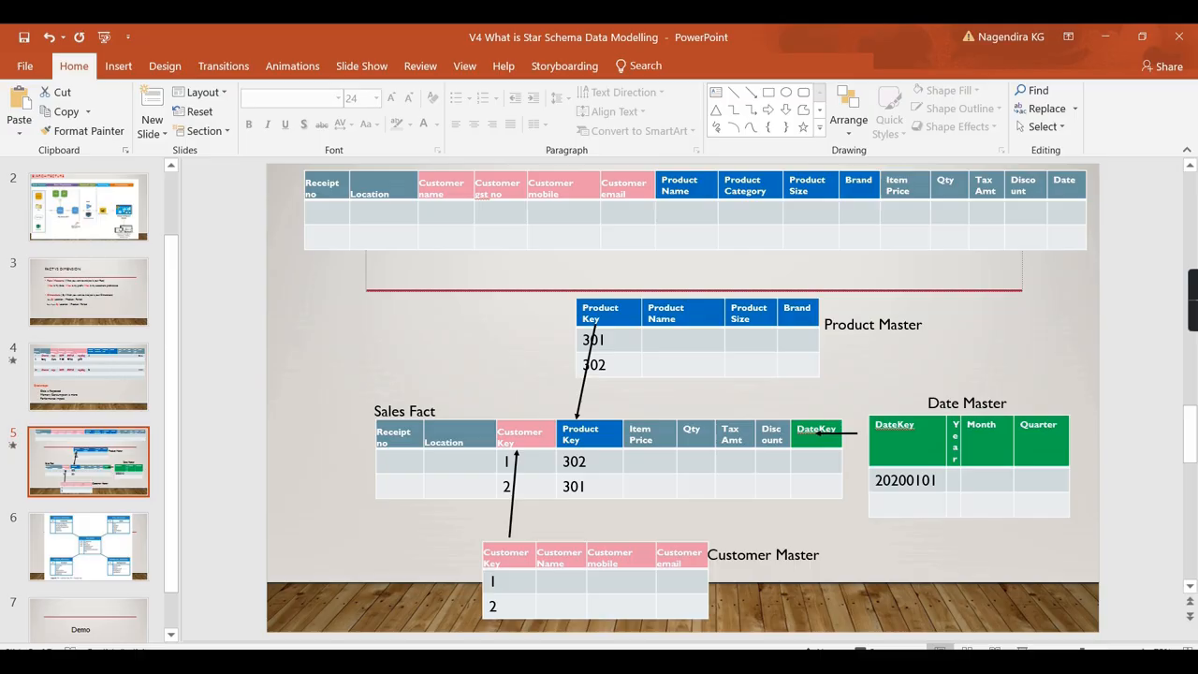
pyautogui.click(718, 661)
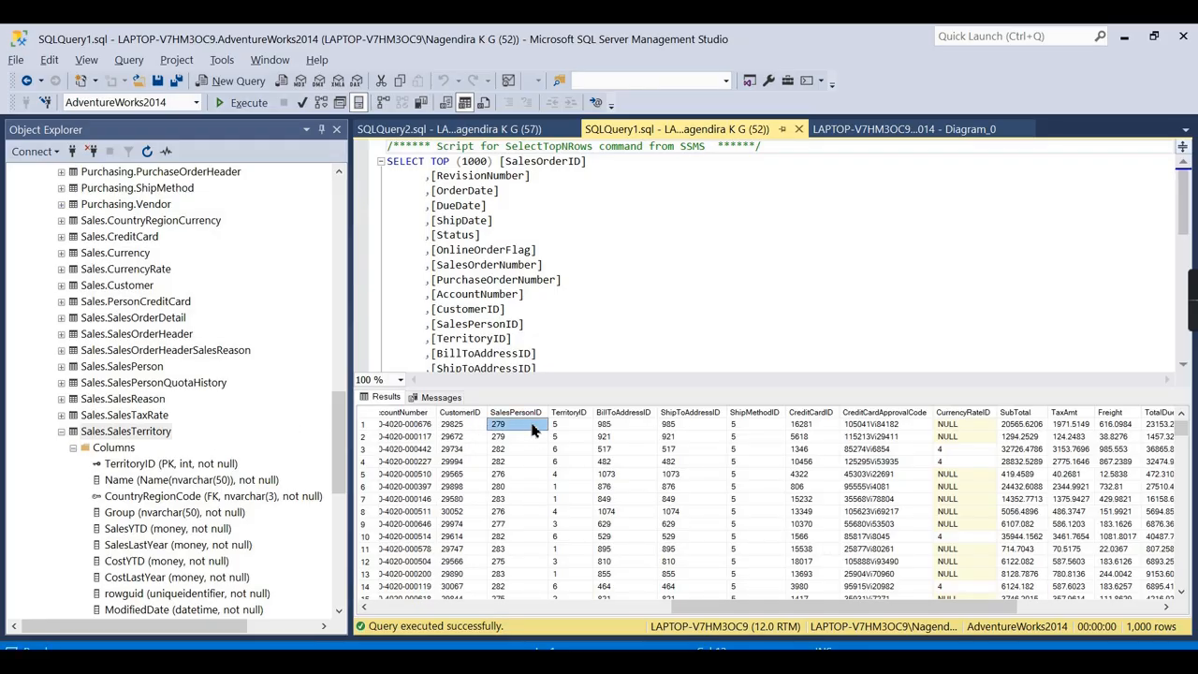
# Collapse Sales.SalesTerritory and AdventureWorks2014, then select the AdventureWorksDW2014 database.
pyautogui.click(129, 466)
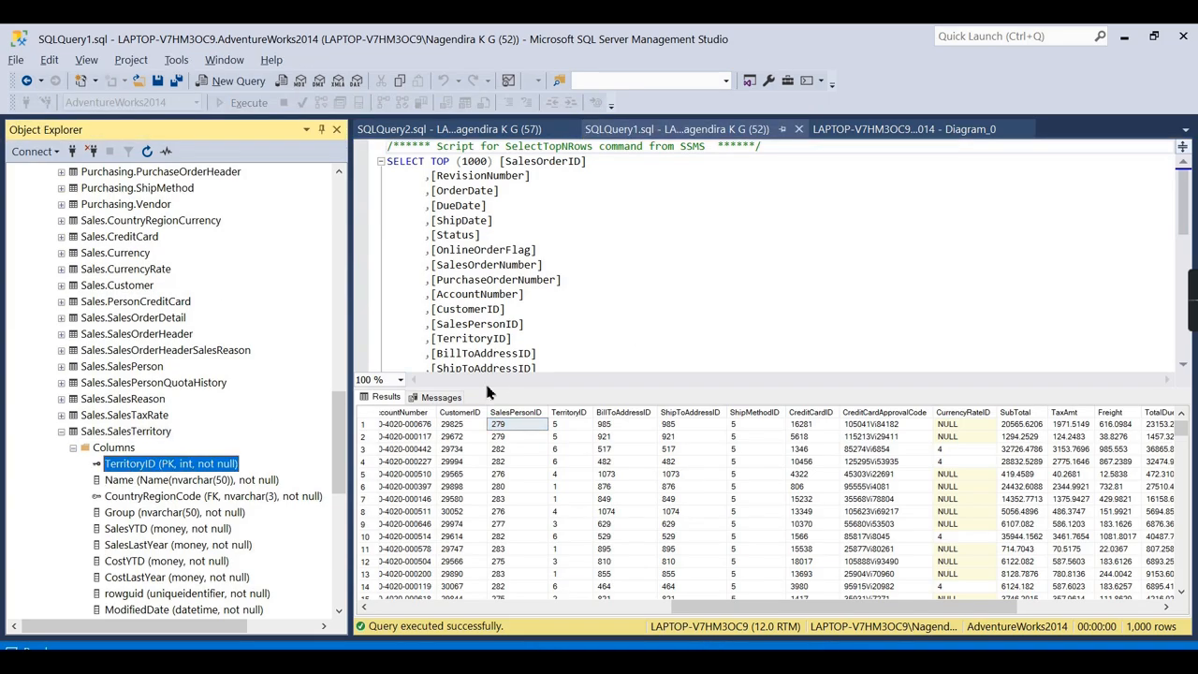
pyautogui.click(61, 431)
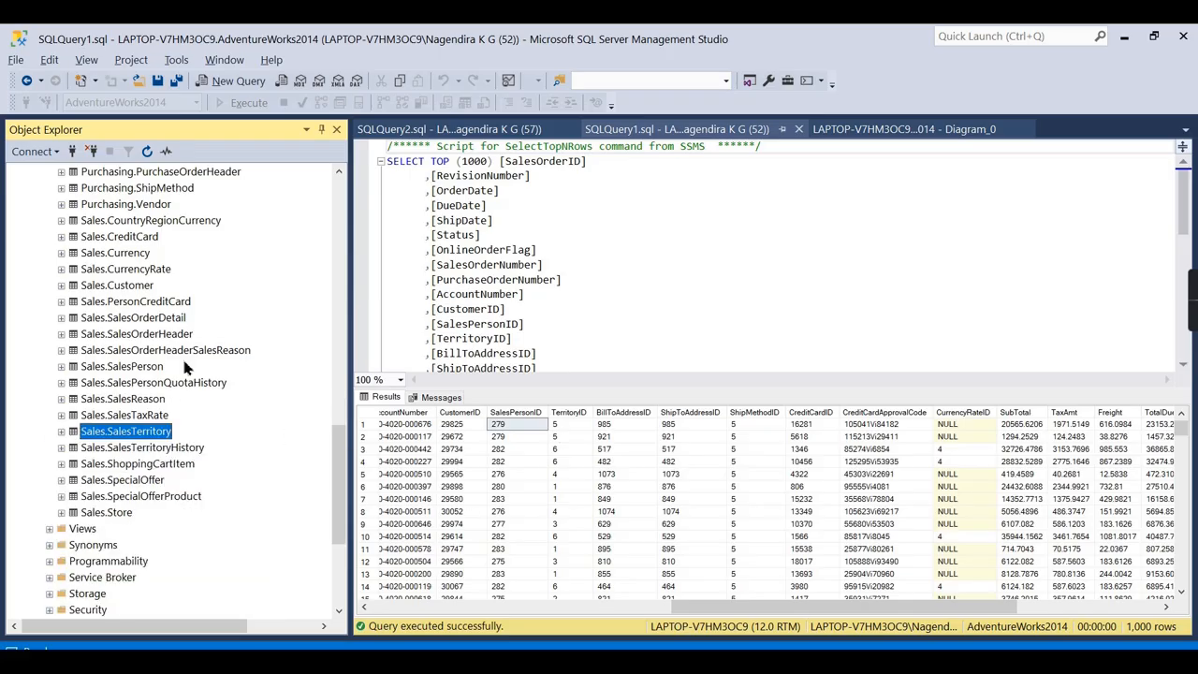
pyautogui.scroll(14, 147, 281)
pyautogui.scroll(5, 147, 242)
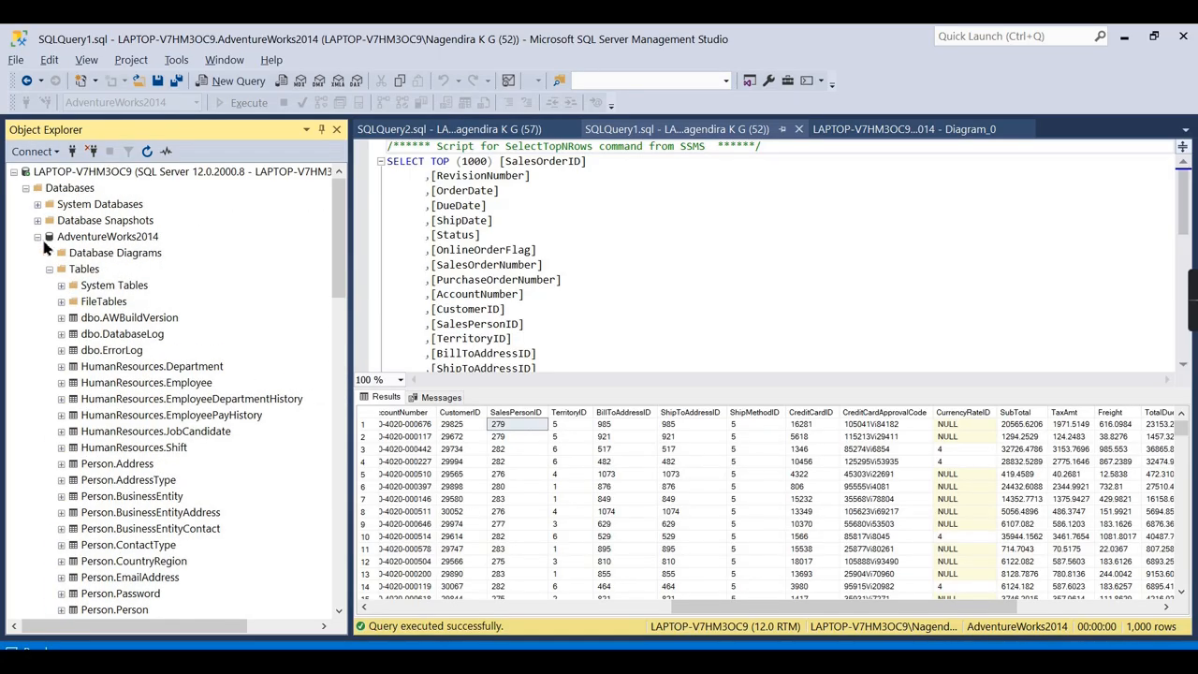
pyautogui.click(37, 237)
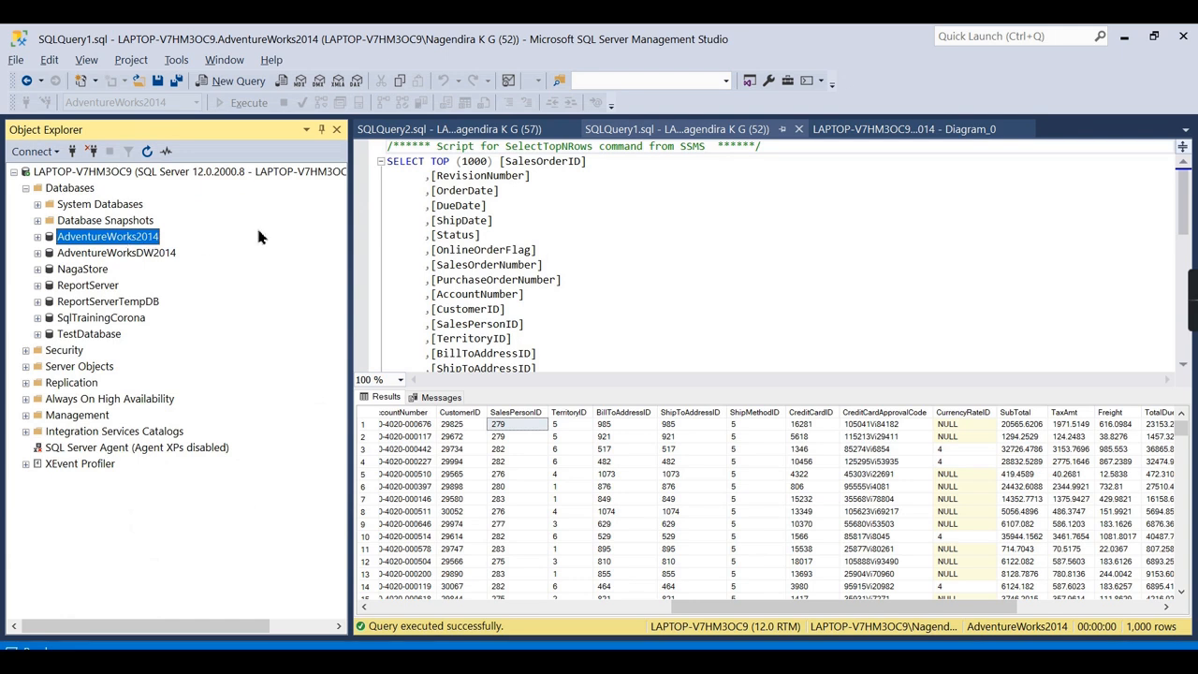
pyautogui.click(590, 252)
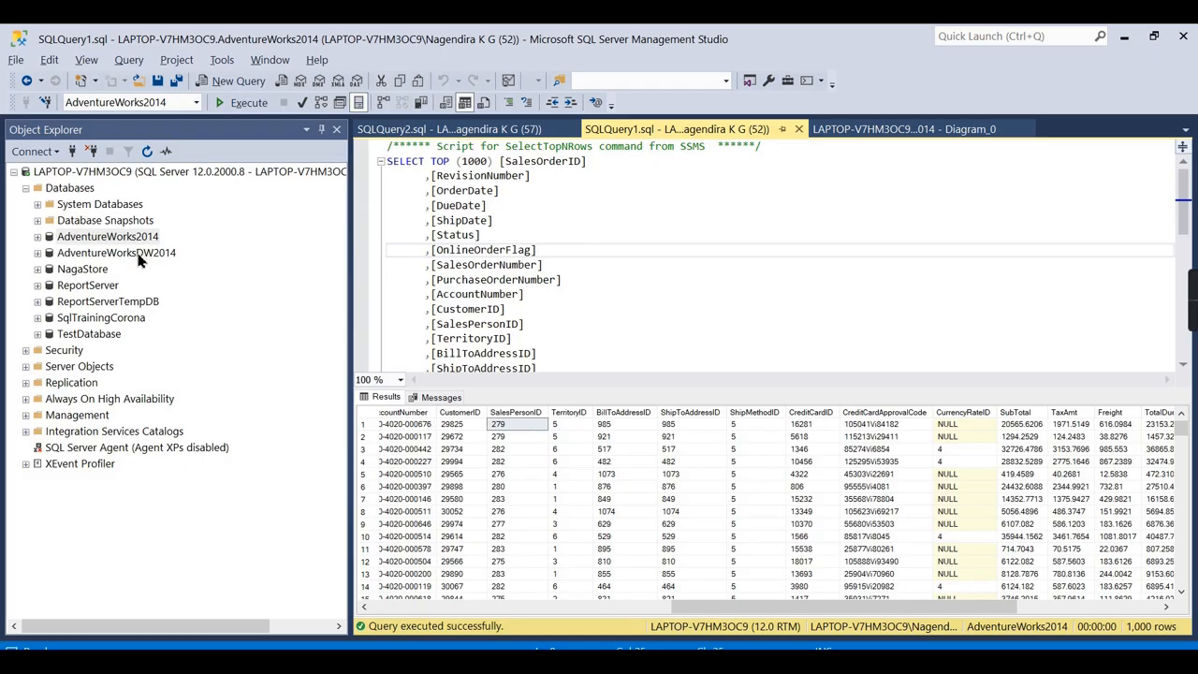
pyautogui.click(143, 253)
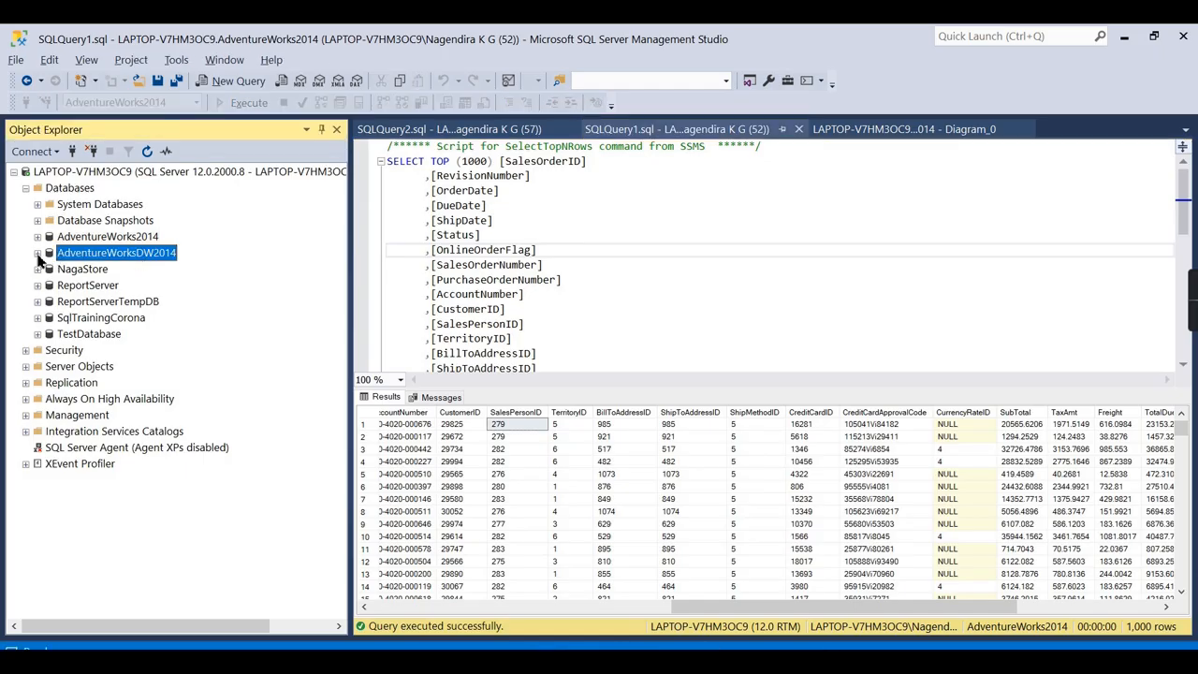
# Expand AdventureWorksDW2014's tables and pick out the FactInternetSales fact table.
pyautogui.click(37, 252)
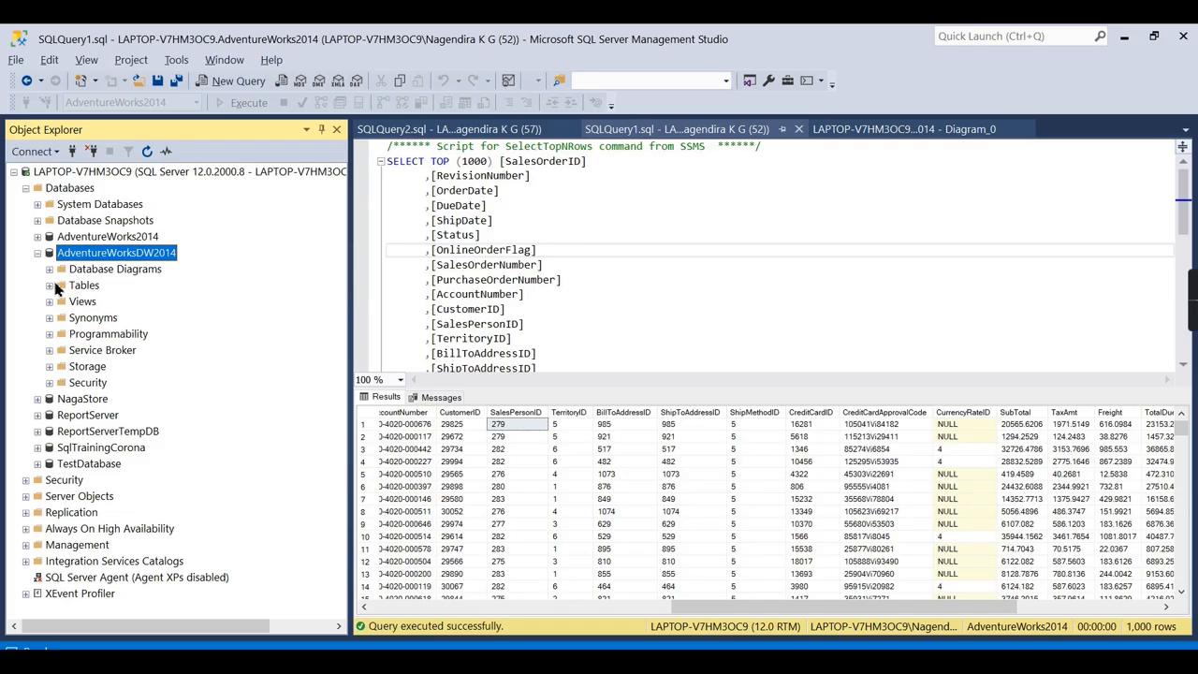
pyautogui.click(49, 286)
pyautogui.scroll(-8, 182, 472)
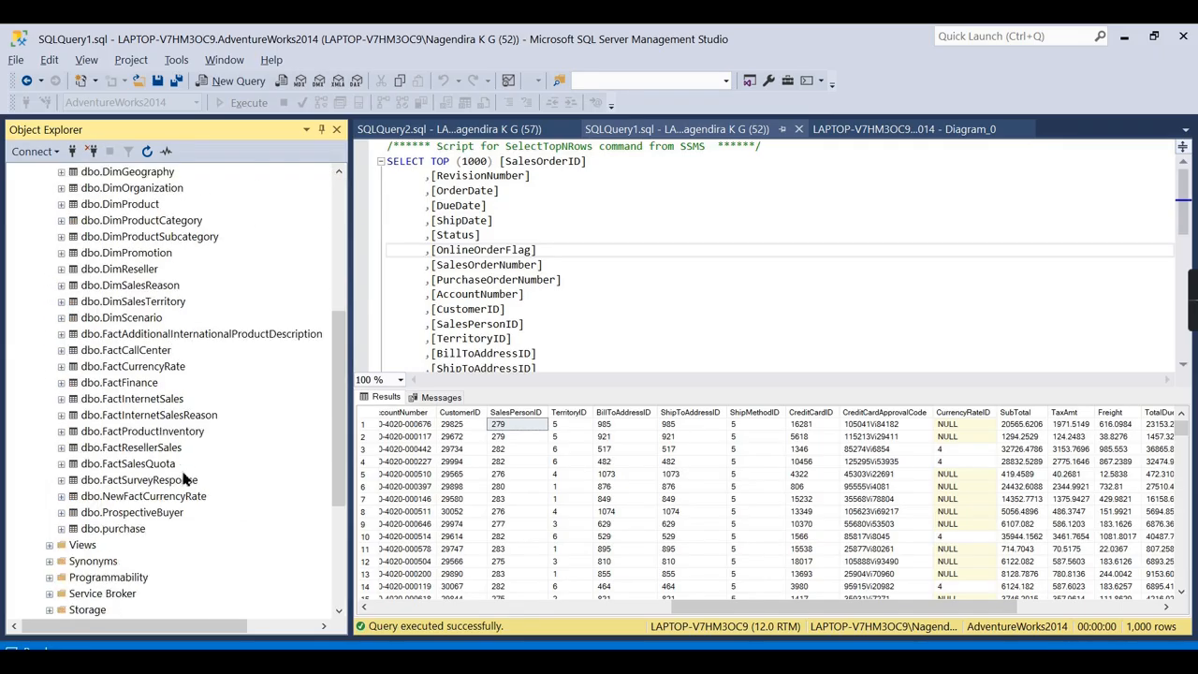
pyautogui.scroll(3, 181, 473)
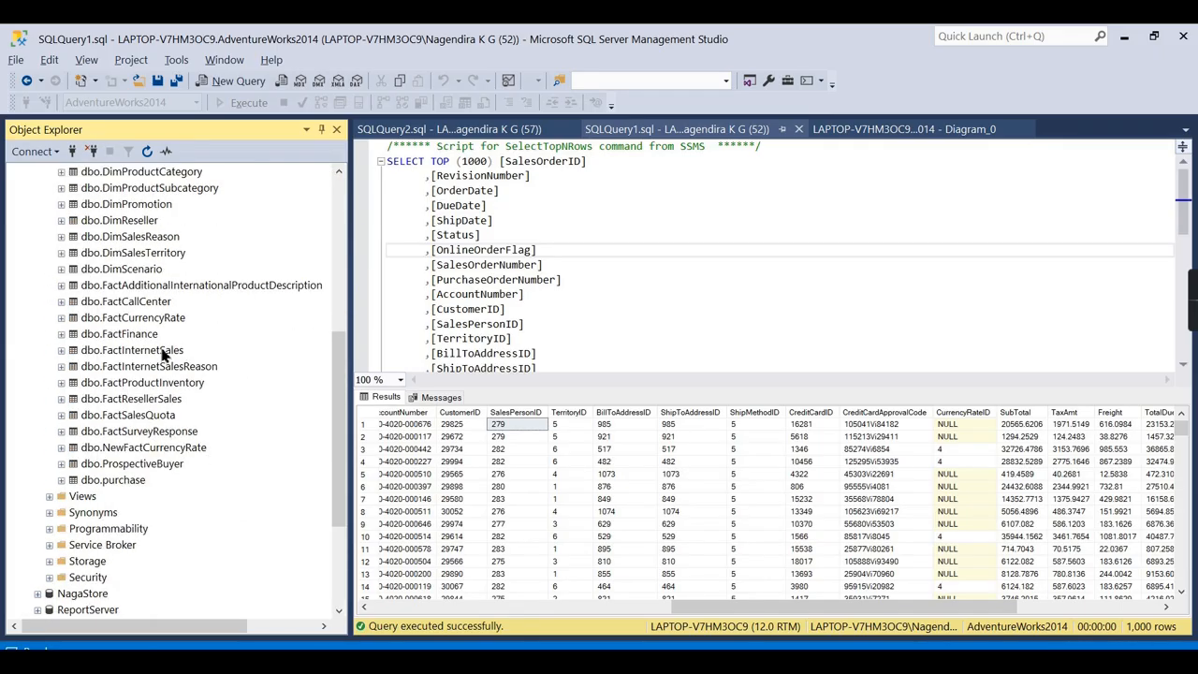
pyautogui.click(169, 352)
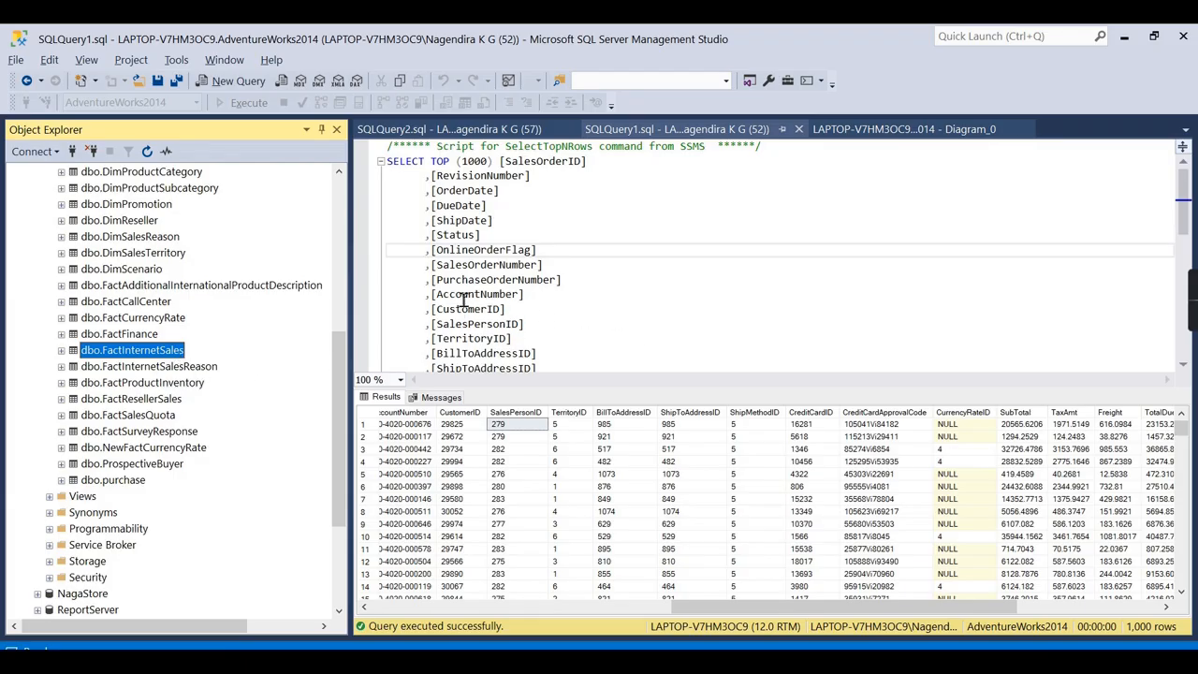
# Re-expand AdventureWorks2014 and point out SalesOrderHeader, SalesOrderDetail and SalesOrderHeaderSalesReason source tables.
pyautogui.scroll(6, 195, 264)
pyautogui.scroll(-5, 178, 337)
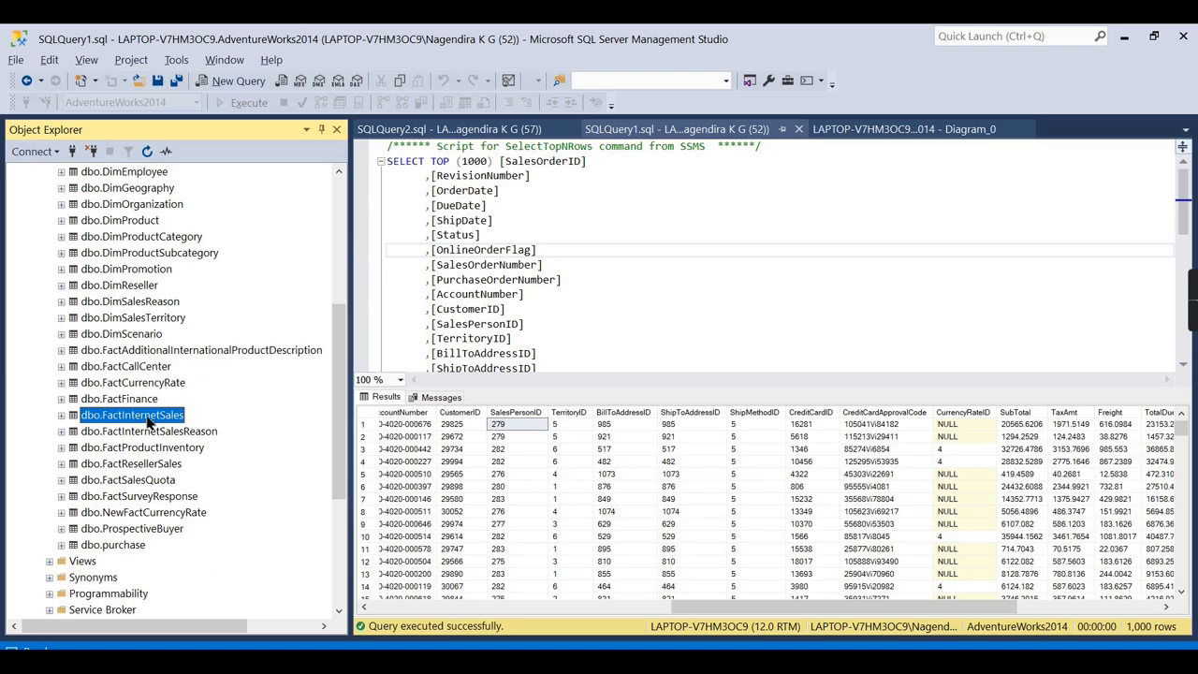
pyautogui.scroll(6, 188, 337)
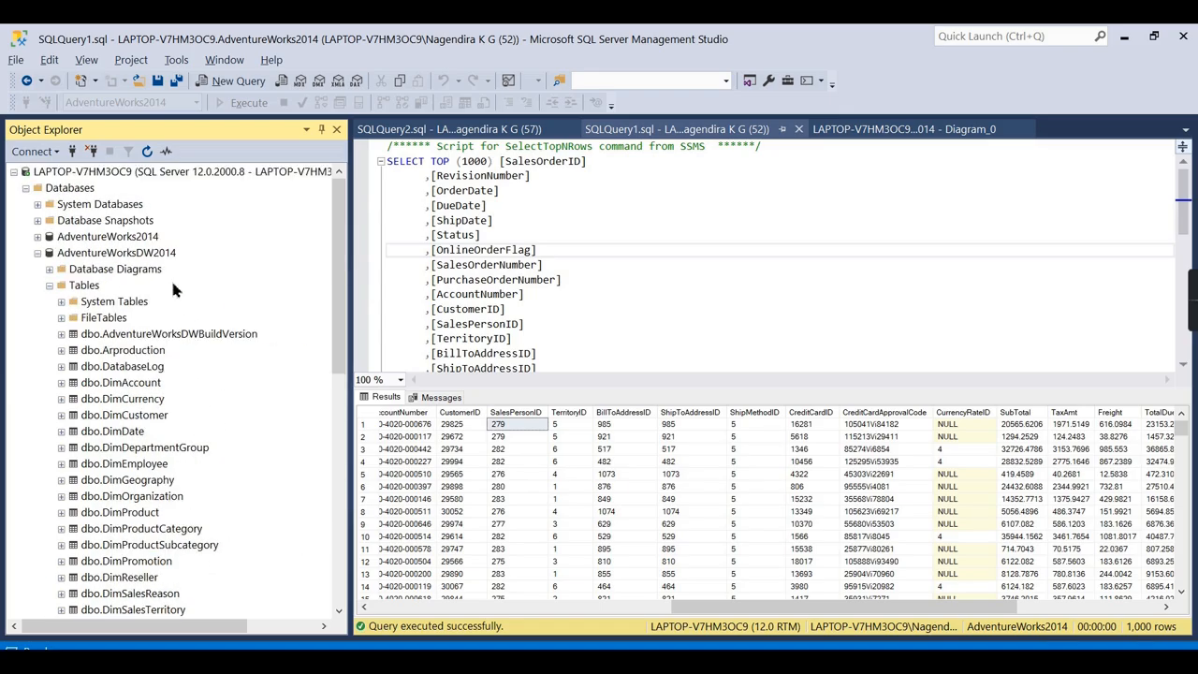
pyautogui.click(37, 236)
pyautogui.scroll(-20, 162, 419)
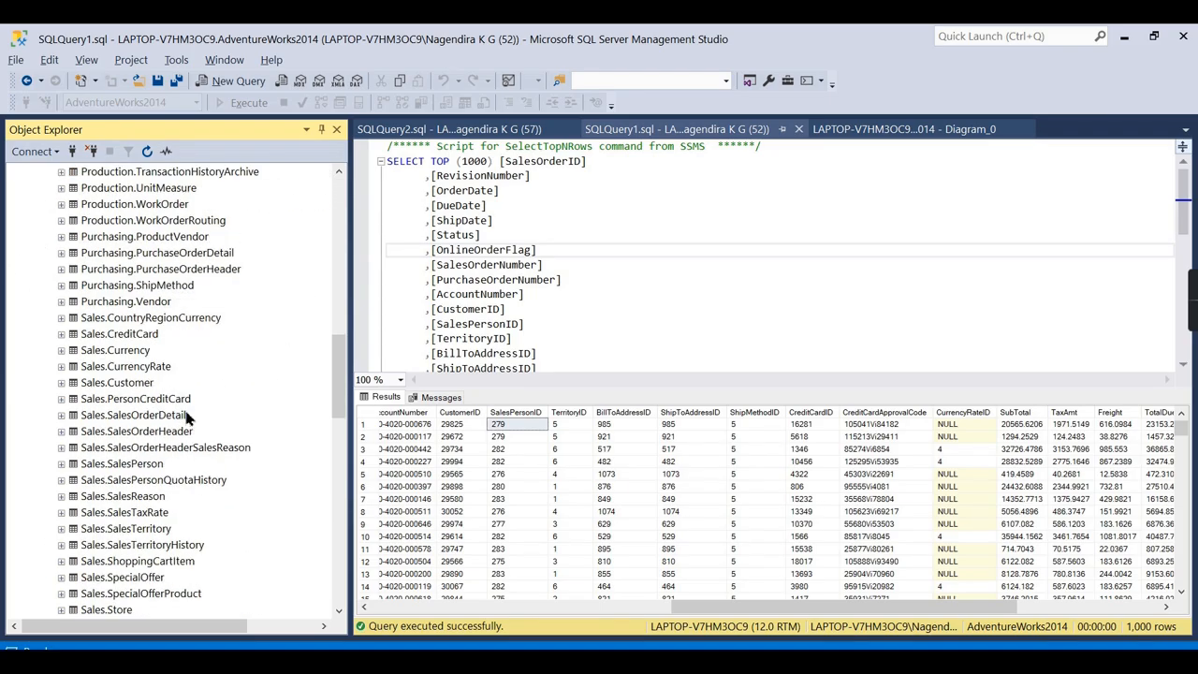
pyautogui.click(147, 241)
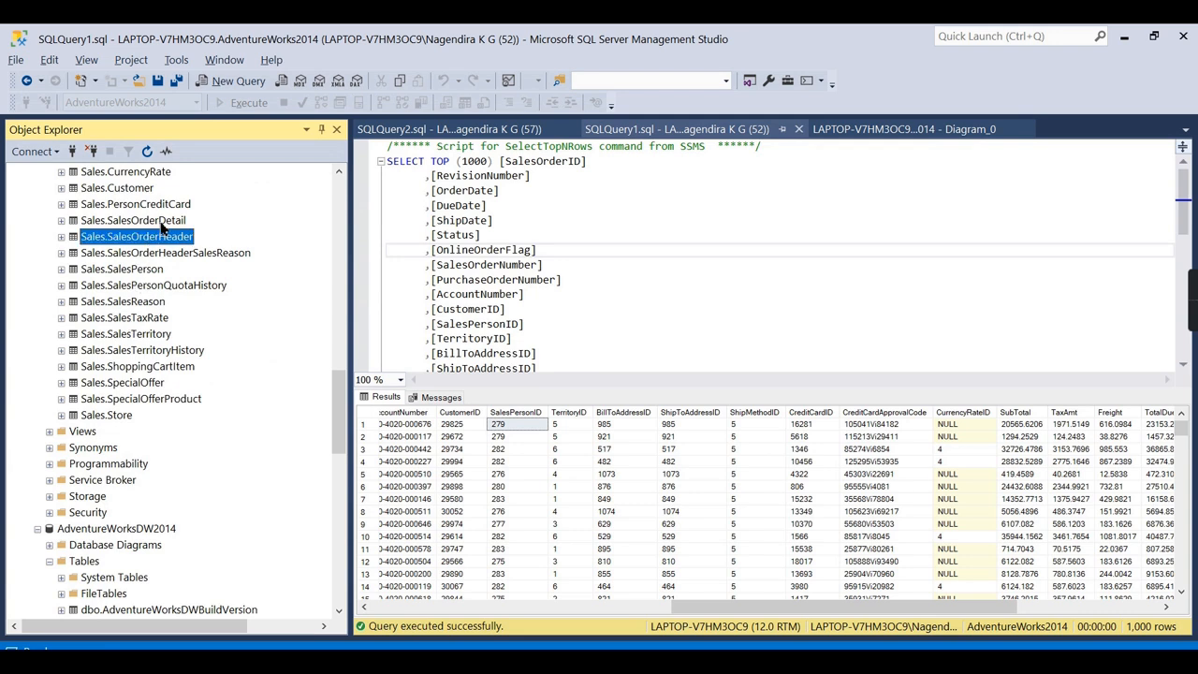
pyautogui.click(163, 224)
pyautogui.click(245, 253)
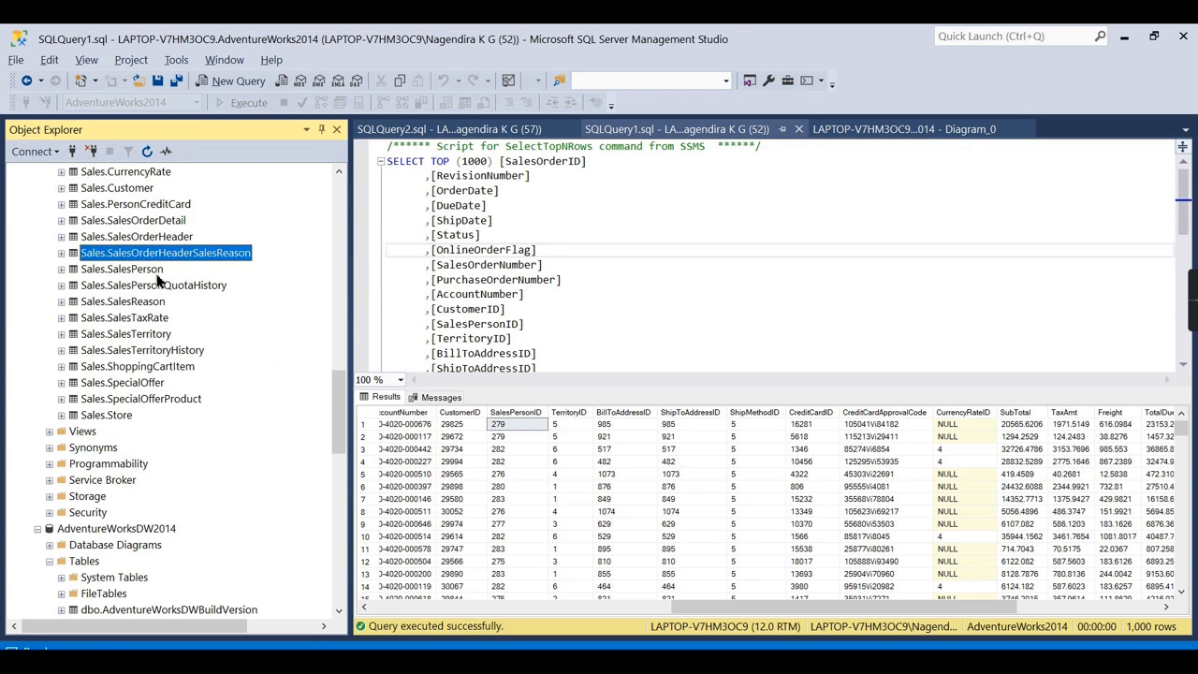
# Alternate between Sales.SalesOrderDetail and Sales.SalesOrderHeader to contrast the two source tables.
pyautogui.click(166, 225)
pyautogui.click(165, 237)
pyautogui.click(161, 224)
pyautogui.click(159, 238)
pyautogui.click(161, 225)
pyautogui.click(159, 238)
# Collapse AdventureWorks2014, select FactInternetSales again and bring up the star schema presentation.
pyautogui.scroll(15, 77, 228)
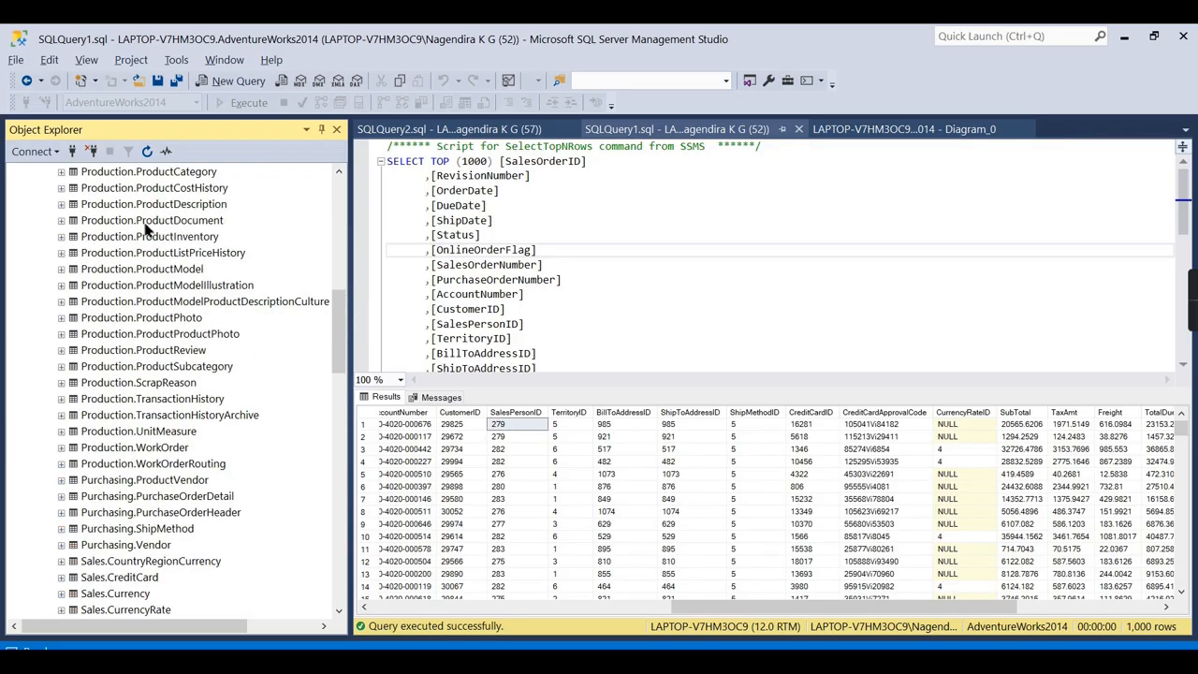
pyautogui.scroll(5, 77, 228)
pyautogui.click(38, 220)
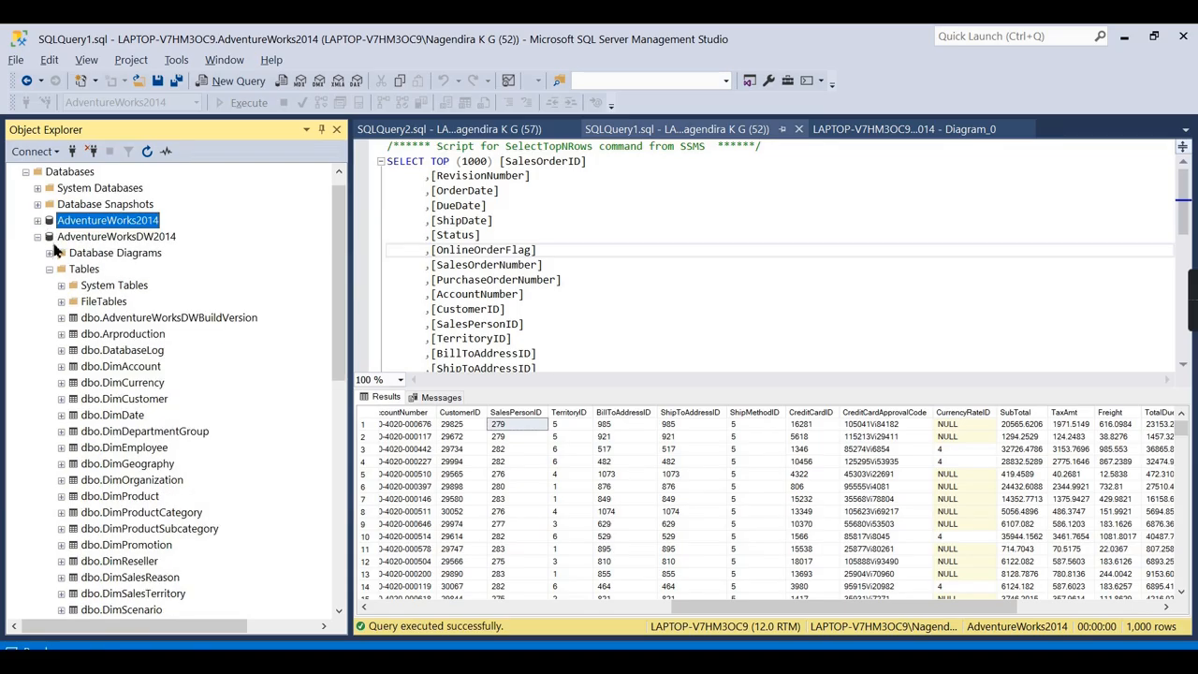
pyautogui.scroll(-8, 141, 392)
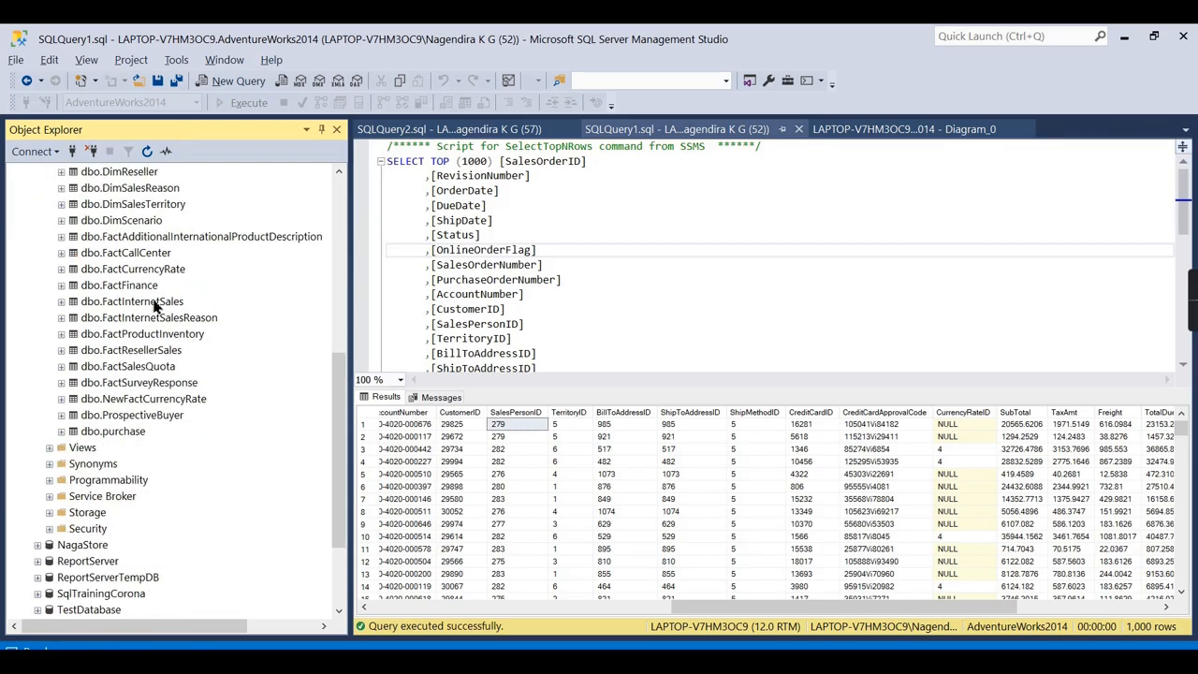
pyautogui.click(150, 302)
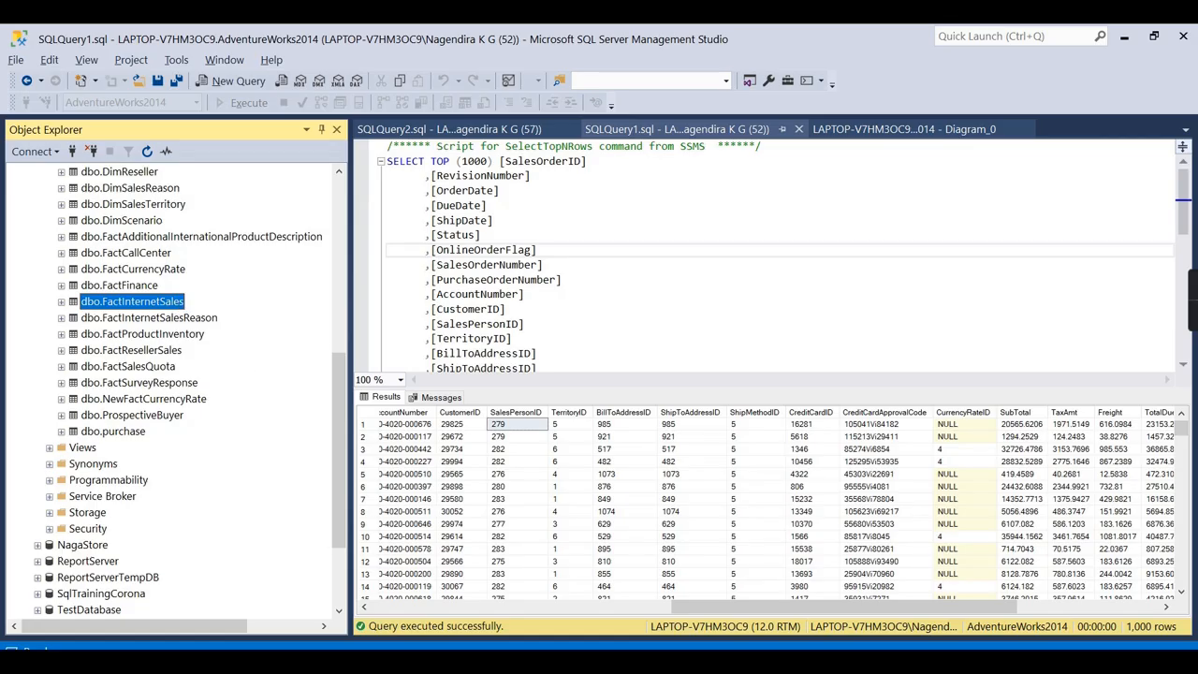
pyautogui.click(449, 661)
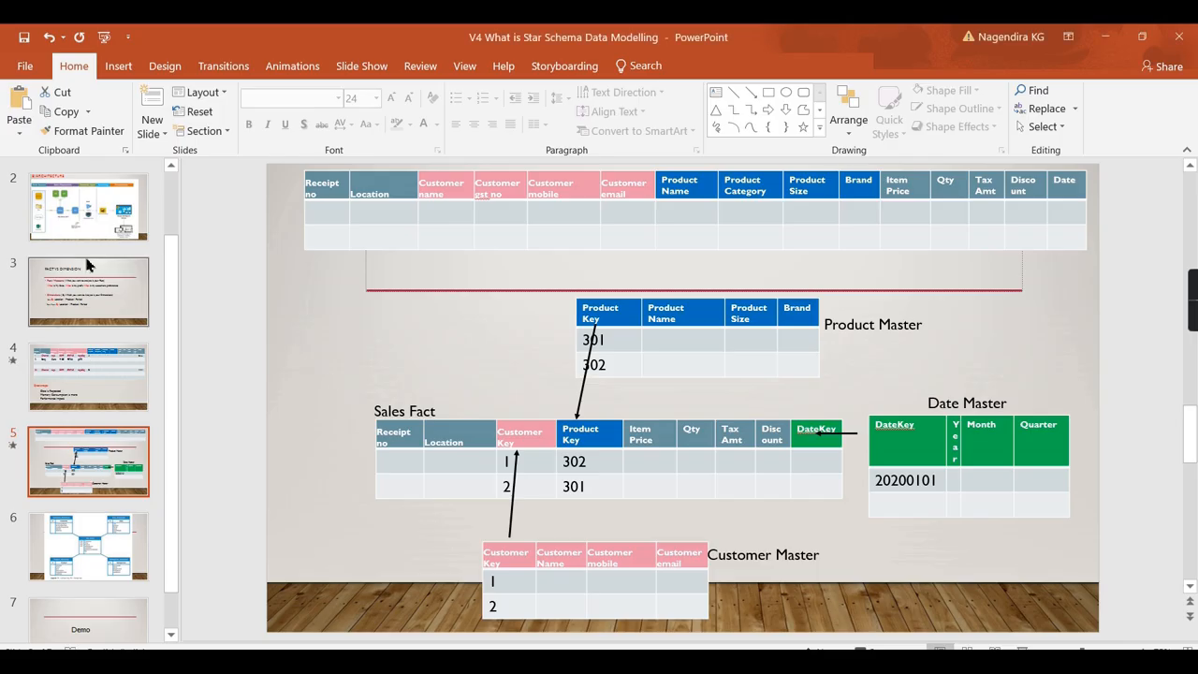
# Show PowerPoint's BI ARCHITECTURE slide, then return to SQL Server Management Studio.
pyautogui.click(89, 211)
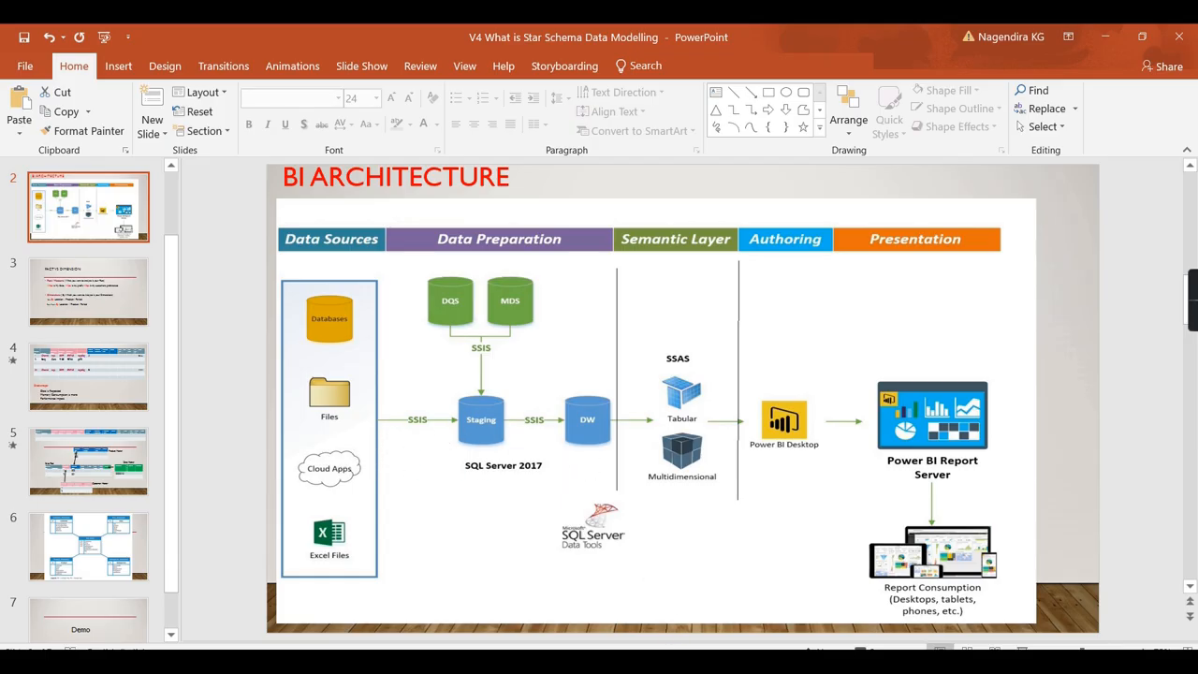
pyautogui.click(683, 660)
pyautogui.scroll(10, 169, 329)
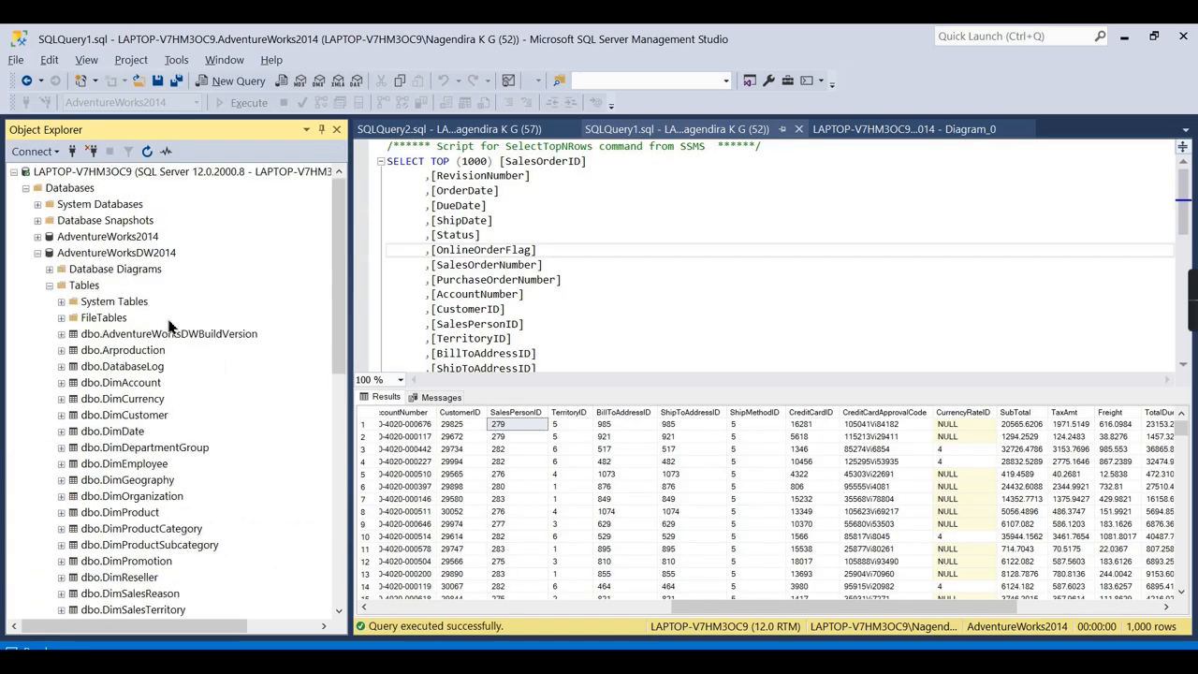
# Collapse the DW tables list and open the dbo.Internet Sales database diagram.
pyautogui.click(50, 286)
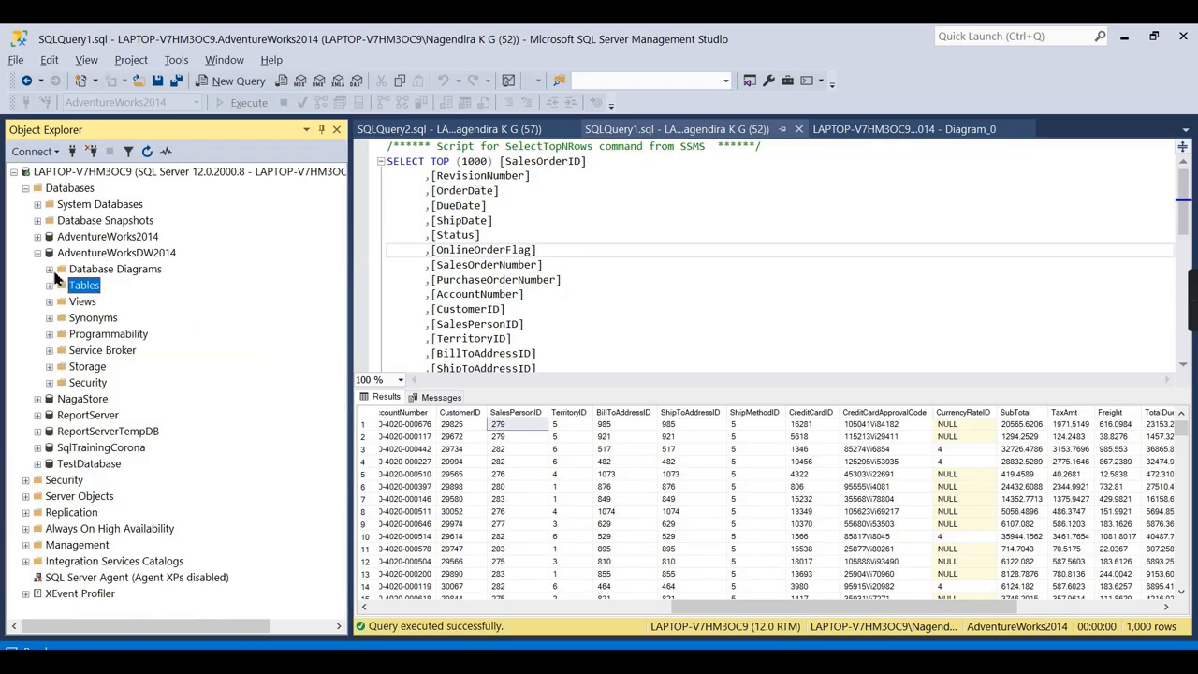
pyautogui.click(50, 268)
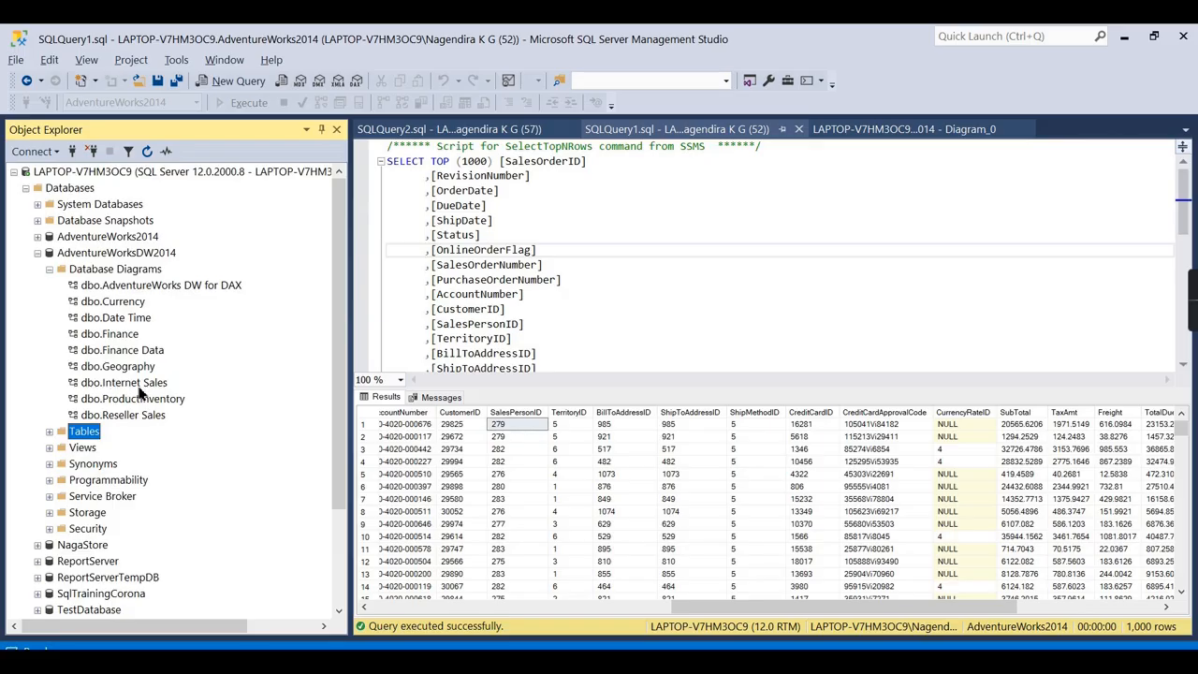
pyautogui.click(138, 389)
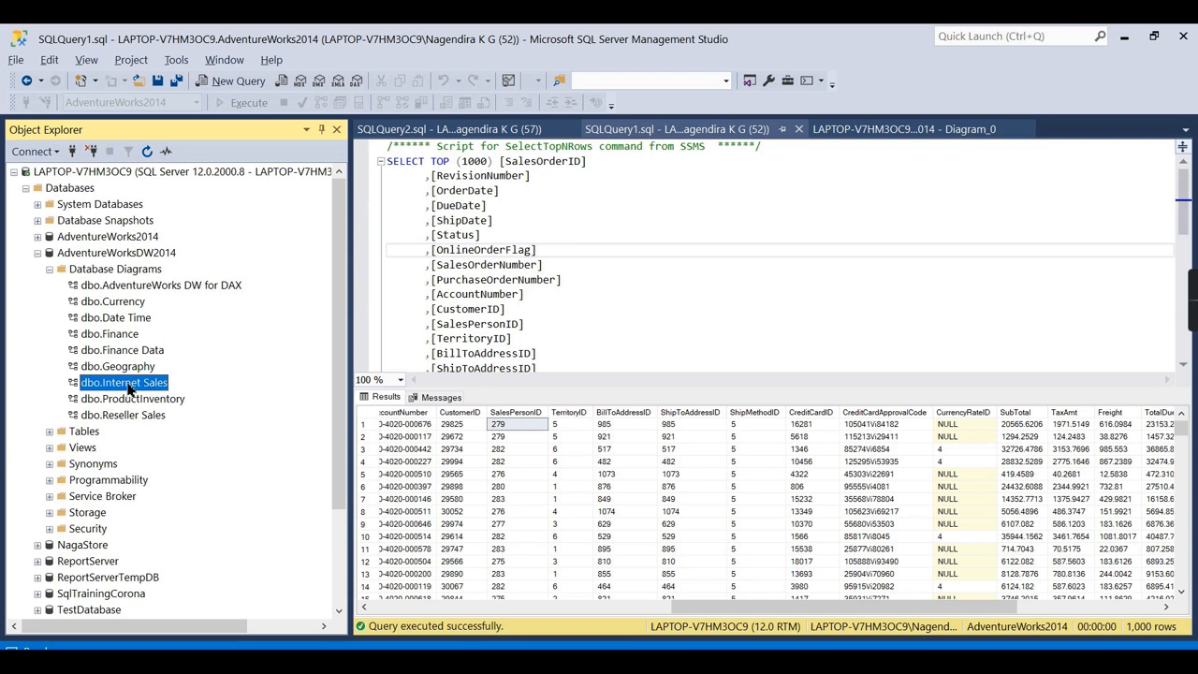
pyautogui.doubleClick(123, 387)
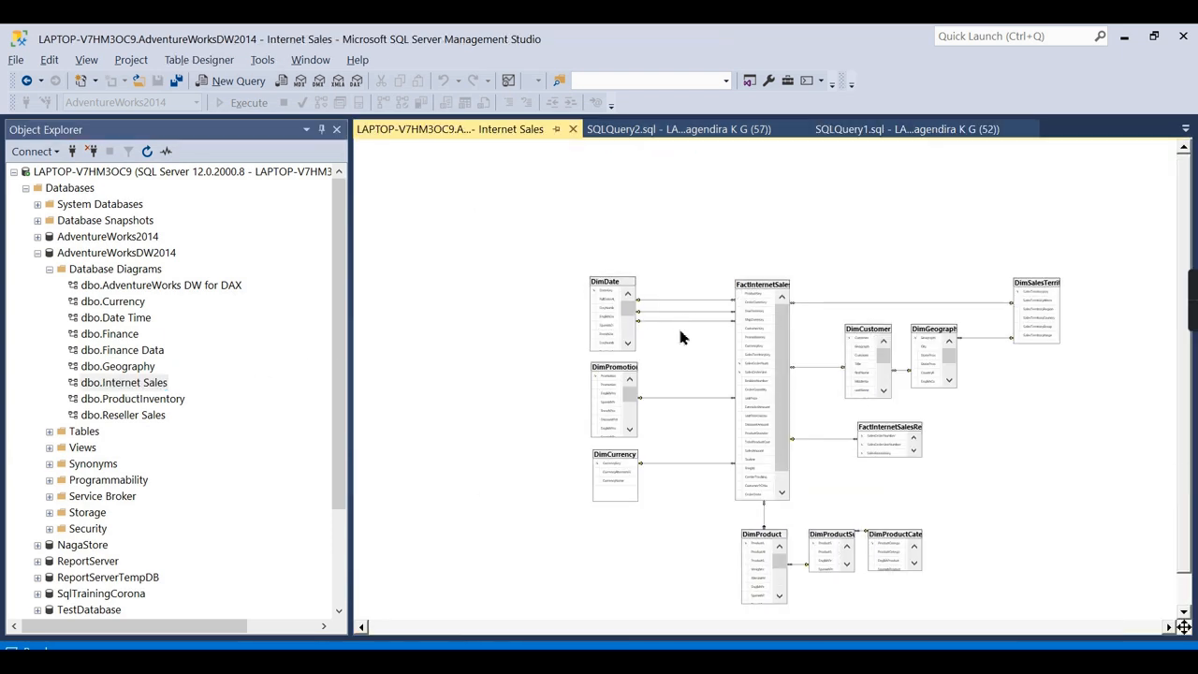
# Open the Finance diagram and scroll through FactFinance, then reopen the Internet Sales diagram.
pyautogui.doubleClick(138, 335)
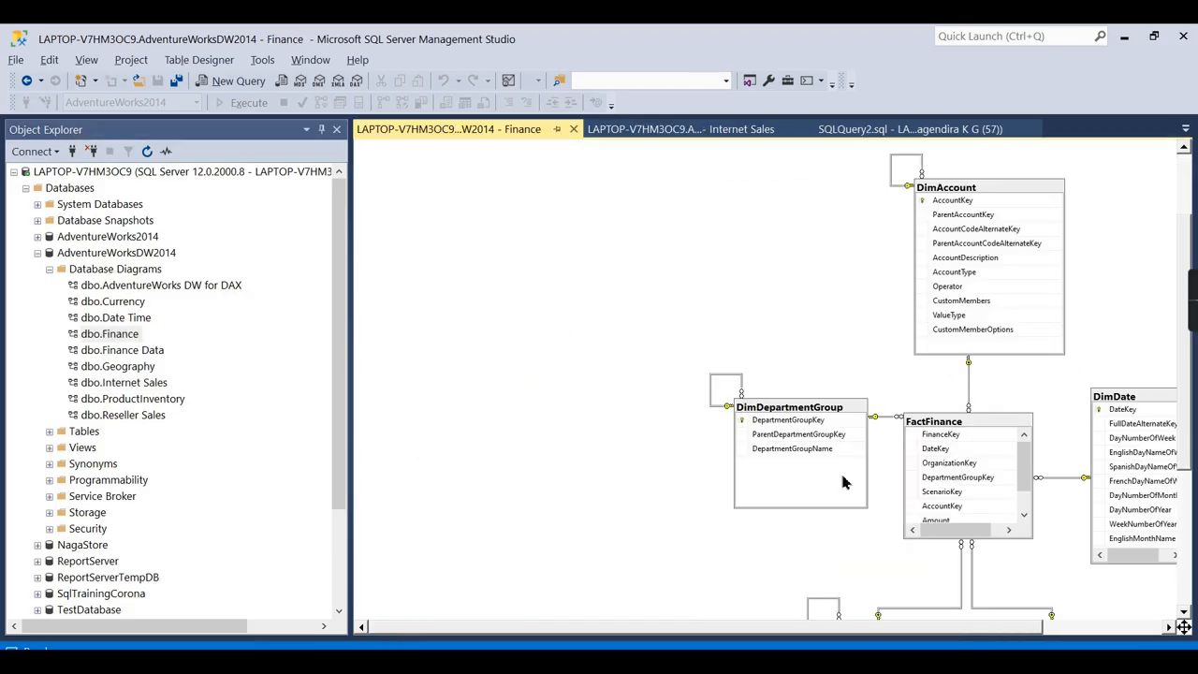
pyautogui.moveTo(593, 633); pyautogui.dragTo(693, 633)
pyautogui.scroll(-2, 1120, 334)
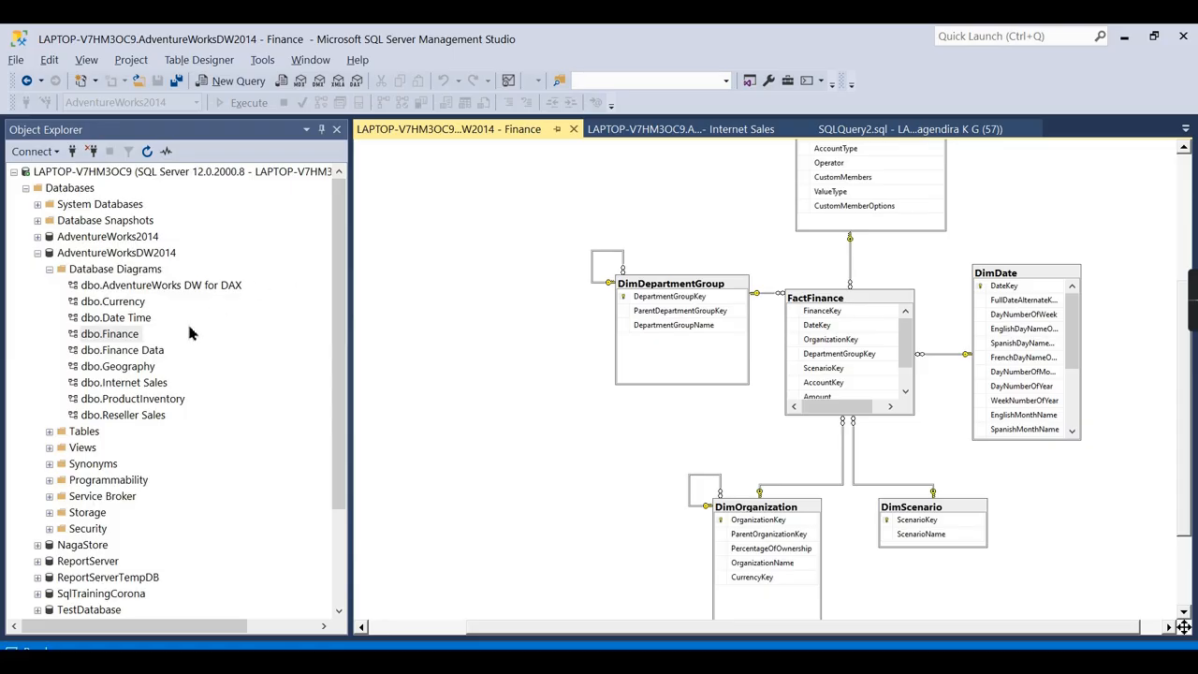
pyautogui.doubleClick(147, 383)
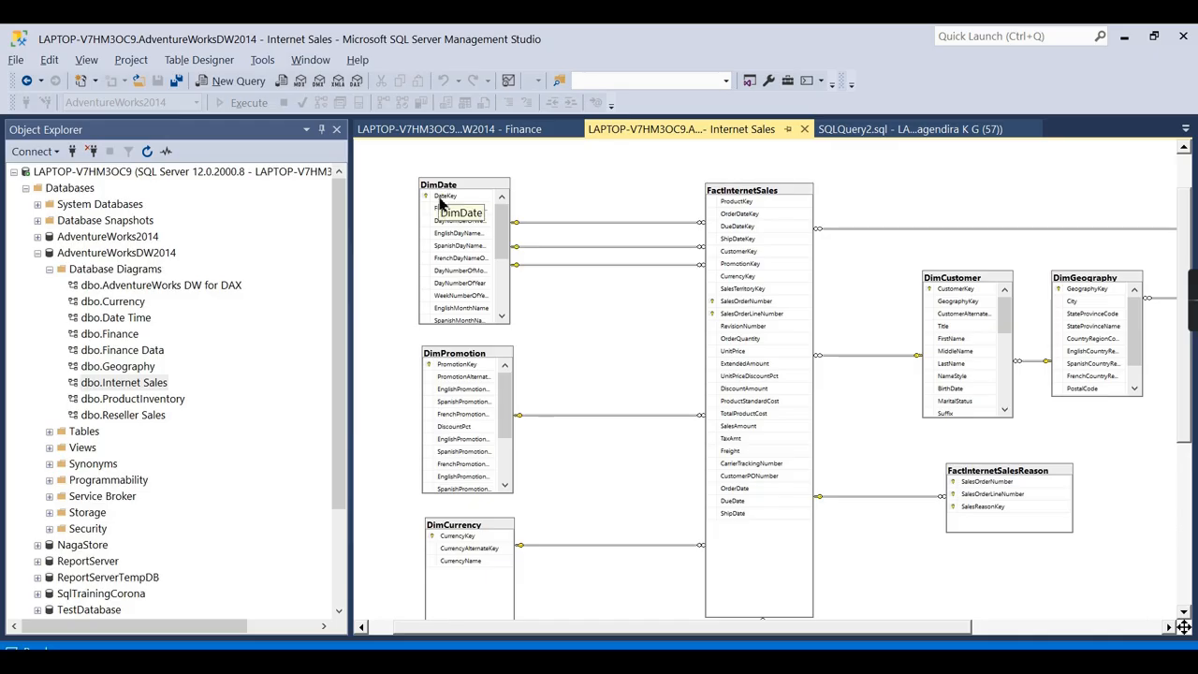
# Zoom and scroll the Internet Sales diagram to inspect DimDate, DimCustomer and DimGeography links.
pyautogui.keyDown('ctrl'); pyautogui.scroll(1, 443, 202); pyautogui.keyUp('ctrl')
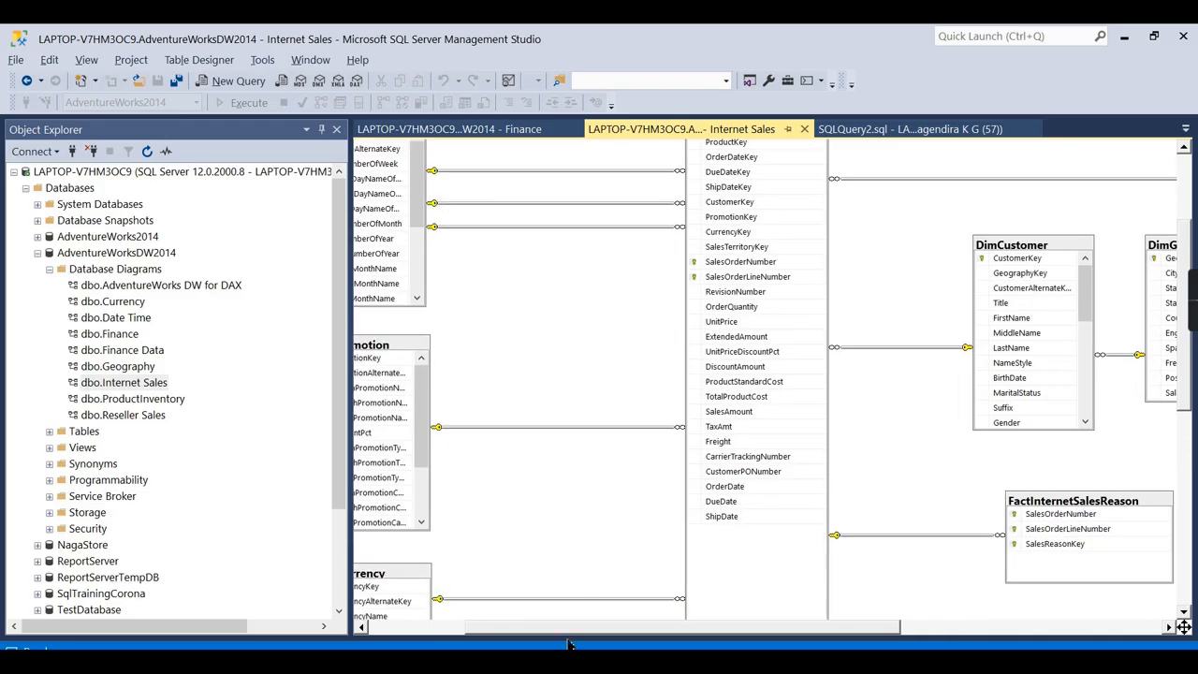
pyautogui.moveTo(563, 634); pyautogui.dragTo(467, 633)
pyautogui.scroll(3, 786, 294)
pyautogui.keyDown('ctrl'); pyautogui.scroll(3, 535, 284); pyautogui.keyUp('ctrl')
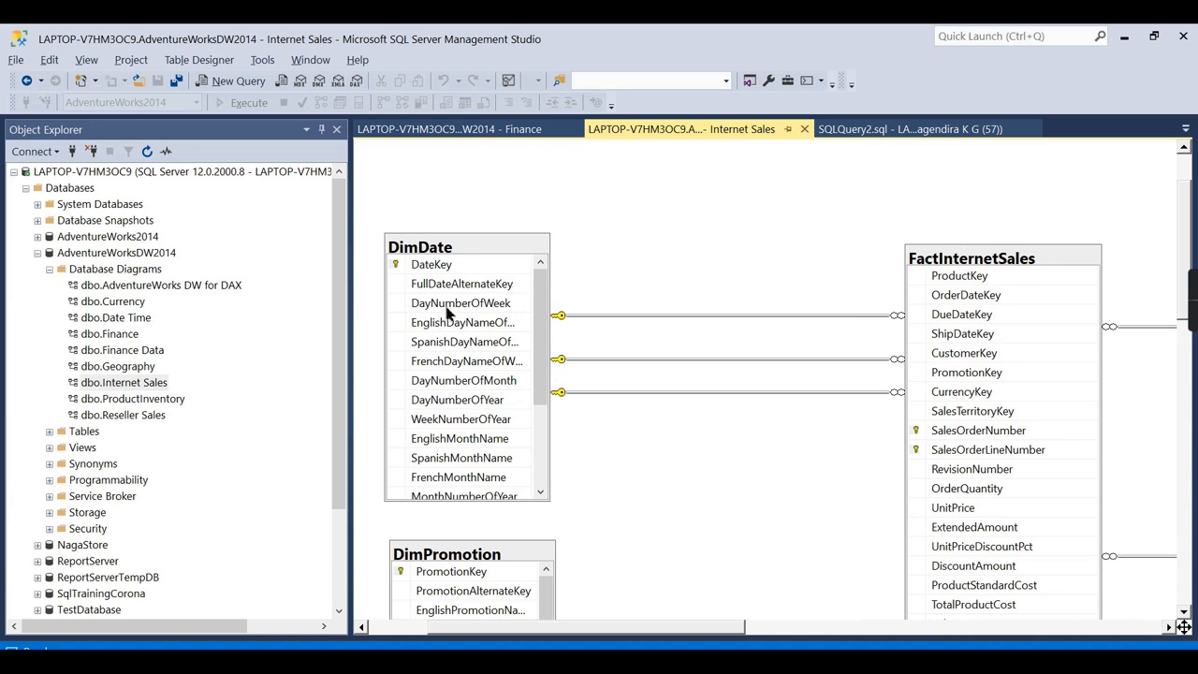
pyautogui.scroll(1, 429, 285)
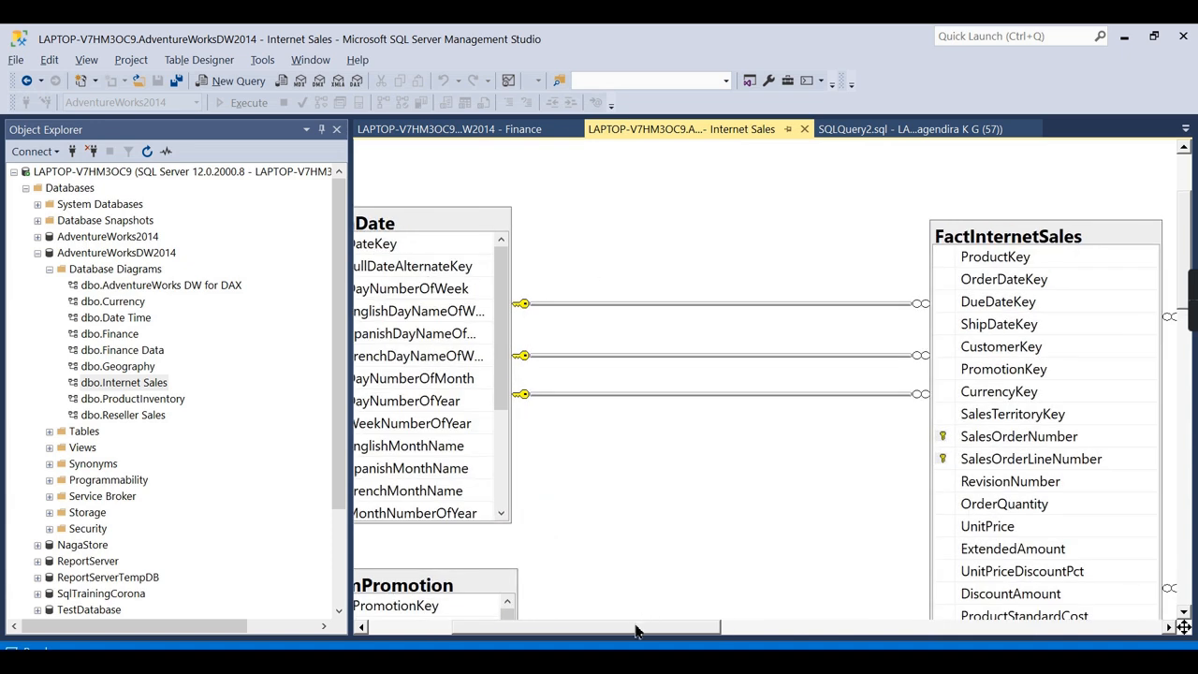
pyautogui.moveTo(636, 629); pyautogui.dragTo(558, 629)
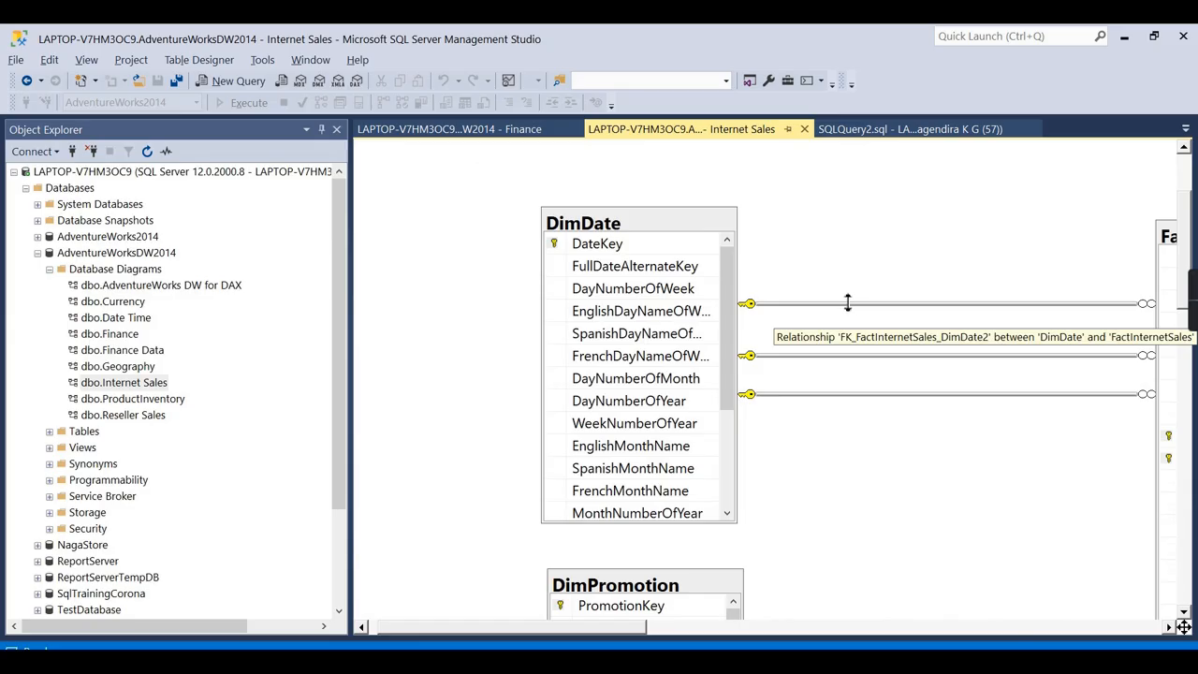
pyautogui.moveTo(603, 625); pyautogui.dragTo(690, 627)
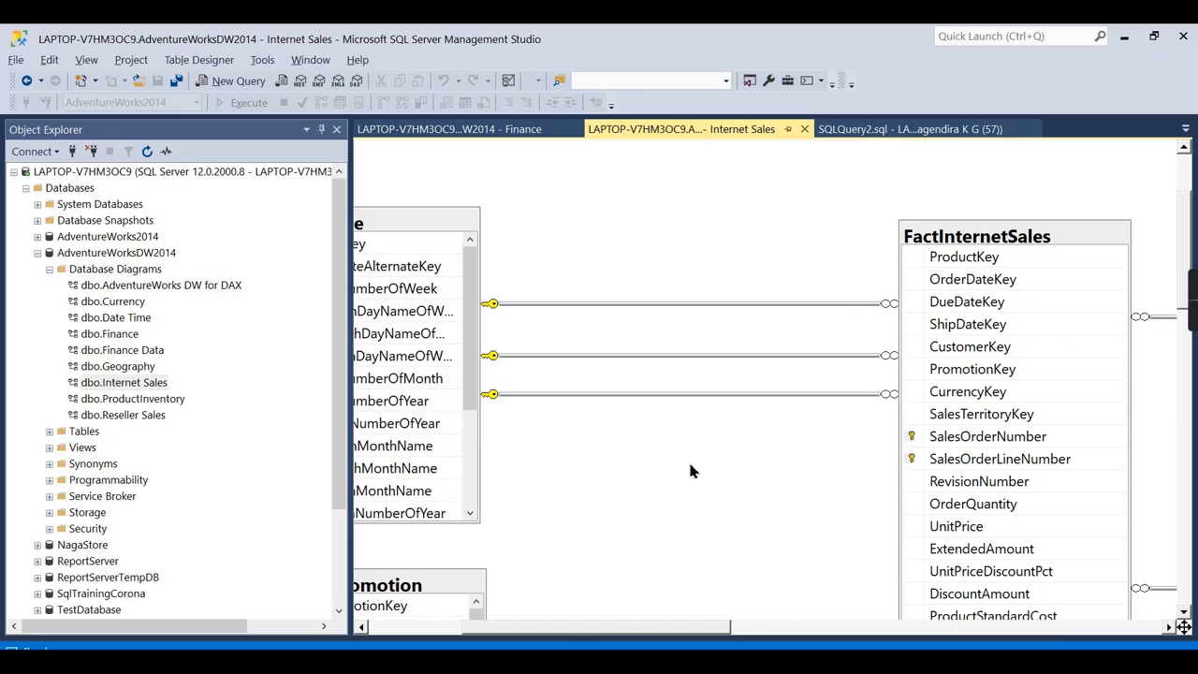
pyautogui.scroll(-3, 655, 563)
pyautogui.moveTo(642, 634); pyautogui.dragTo(599, 634)
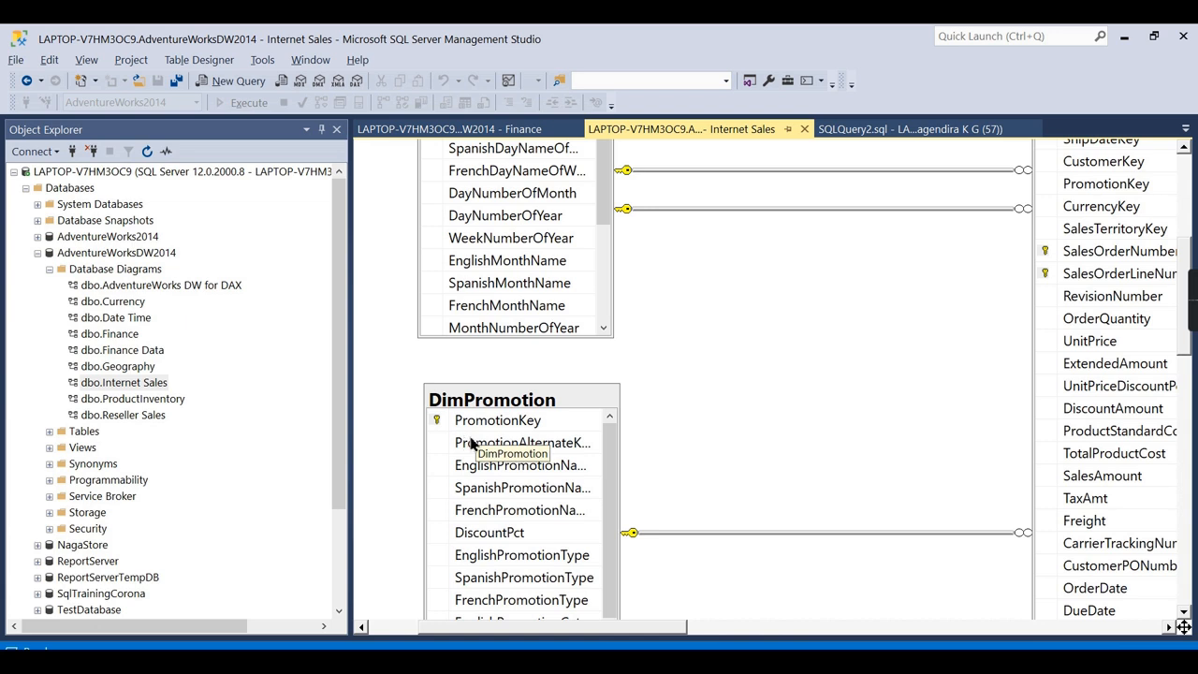
# Collapse the AdventureWorksDW2014 node and pan the diagram toward DimGeography's DimSalesTerritory link.
pyautogui.click(37, 253)
pyautogui.moveTo(609, 627); pyautogui.dragTo(919, 629)
pyautogui.scroll(-3, 870, 561)
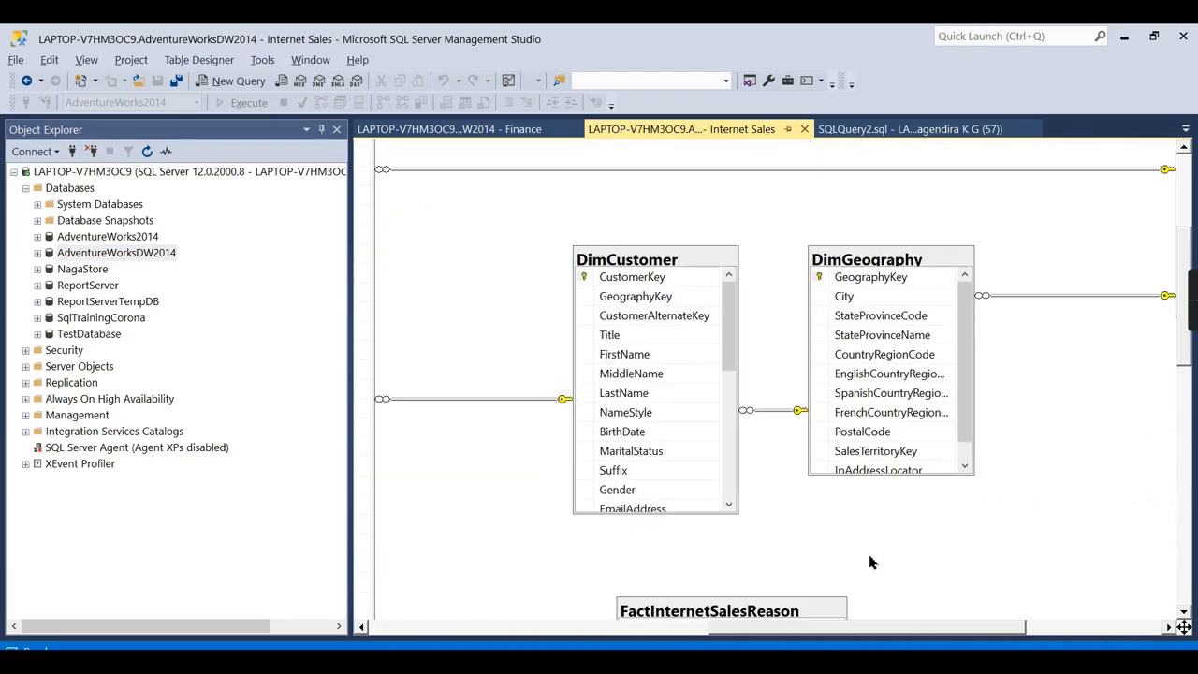
pyautogui.scroll(3, 1129, 245)
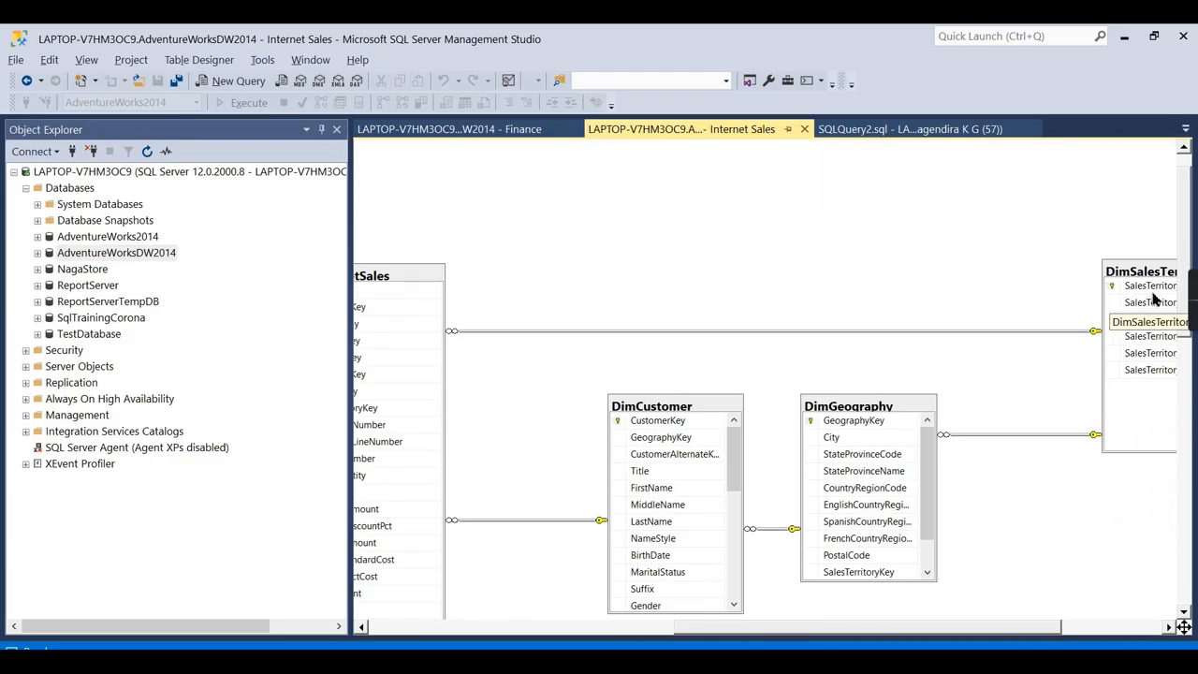
# Run Select Top 1000 Rows on dbo.DimSalesTerritory under AdventureWorksDW2014 Tables.
pyautogui.click(472, 131)
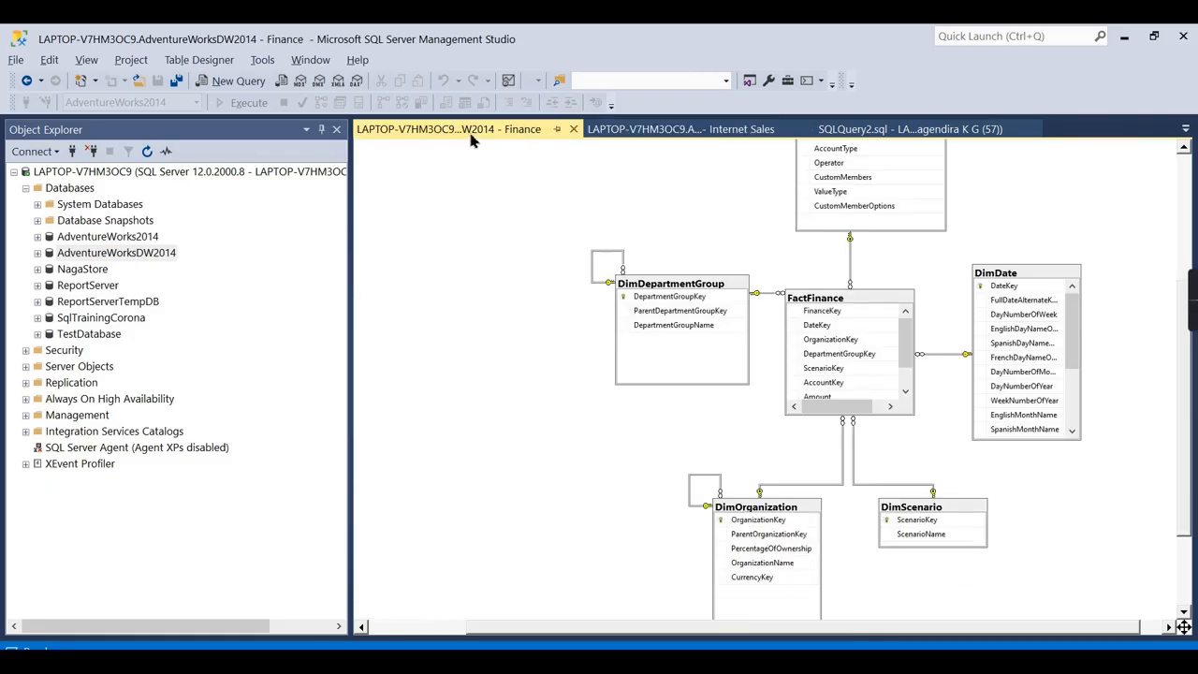
pyautogui.click(38, 254)
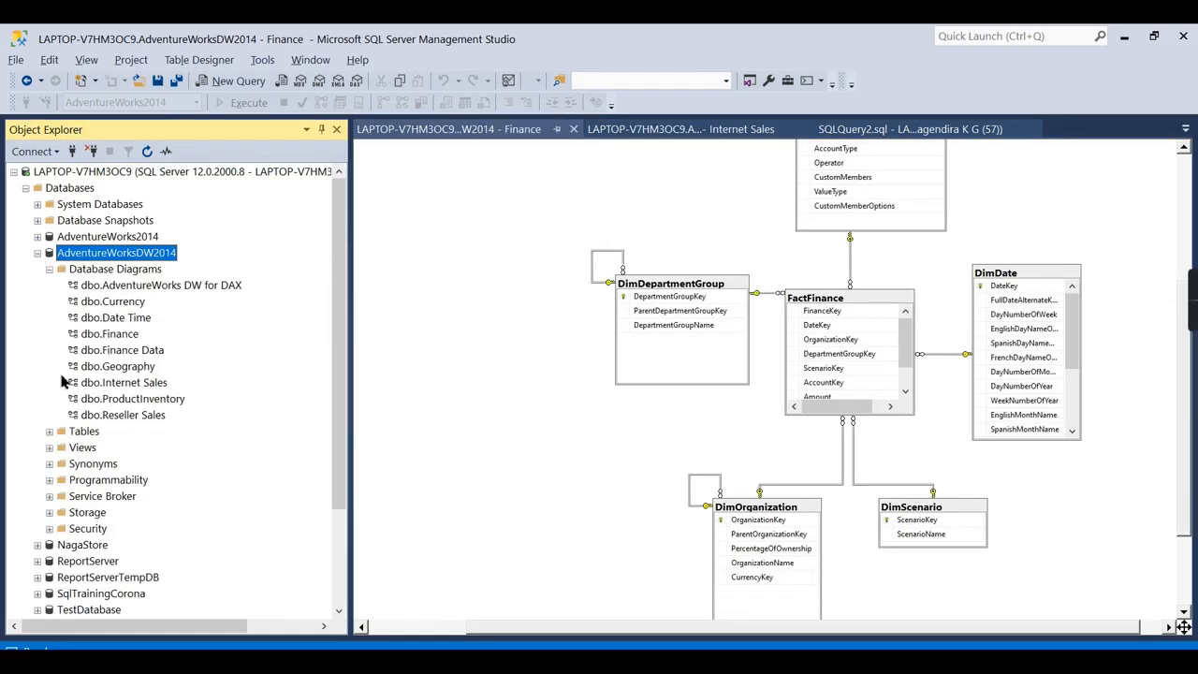
pyautogui.click(50, 270)
pyautogui.click(50, 288)
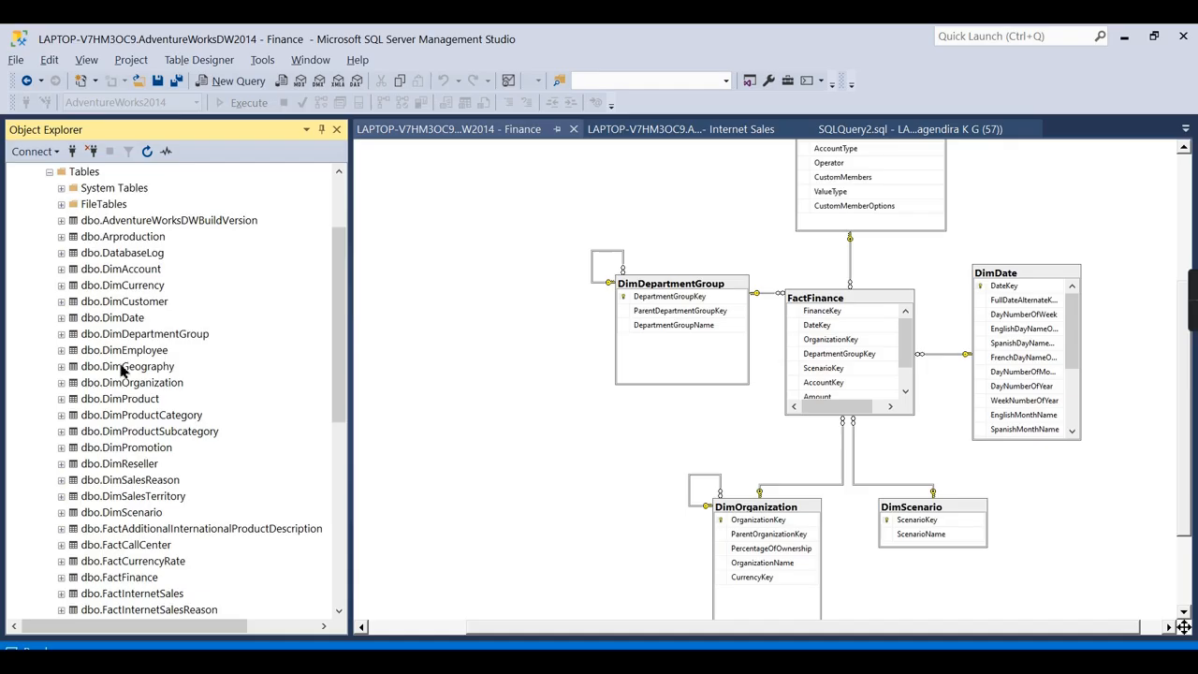
pyautogui.scroll(-4, 103, 393)
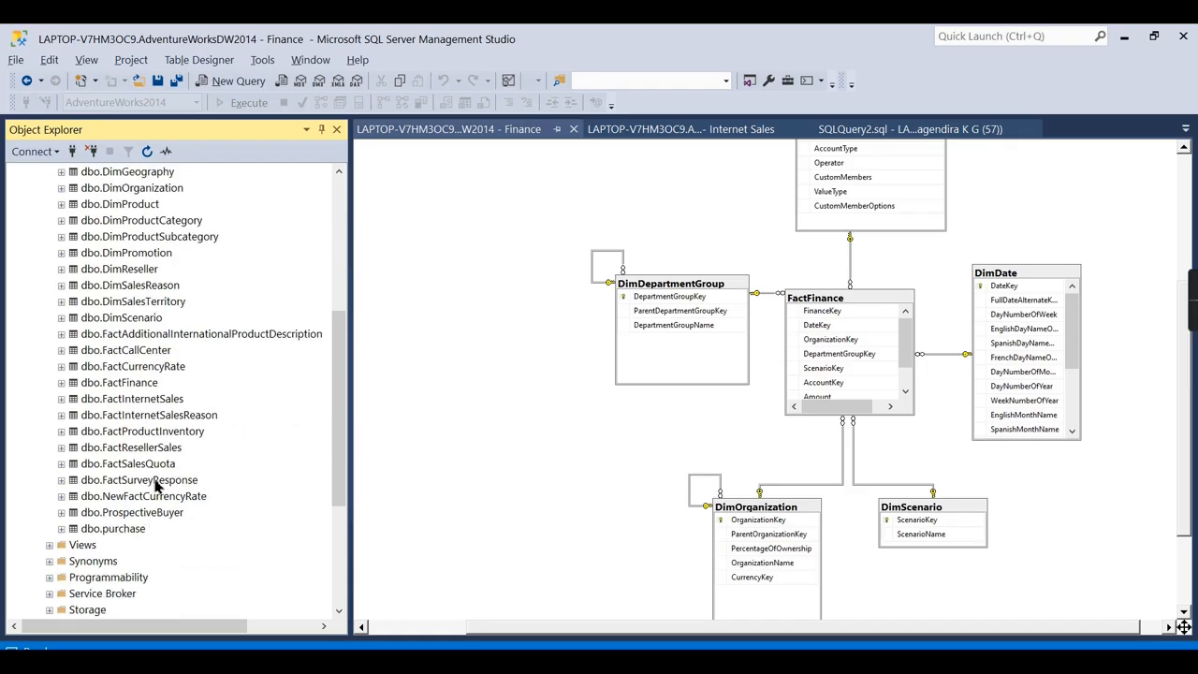
pyautogui.rightClick(145, 309)
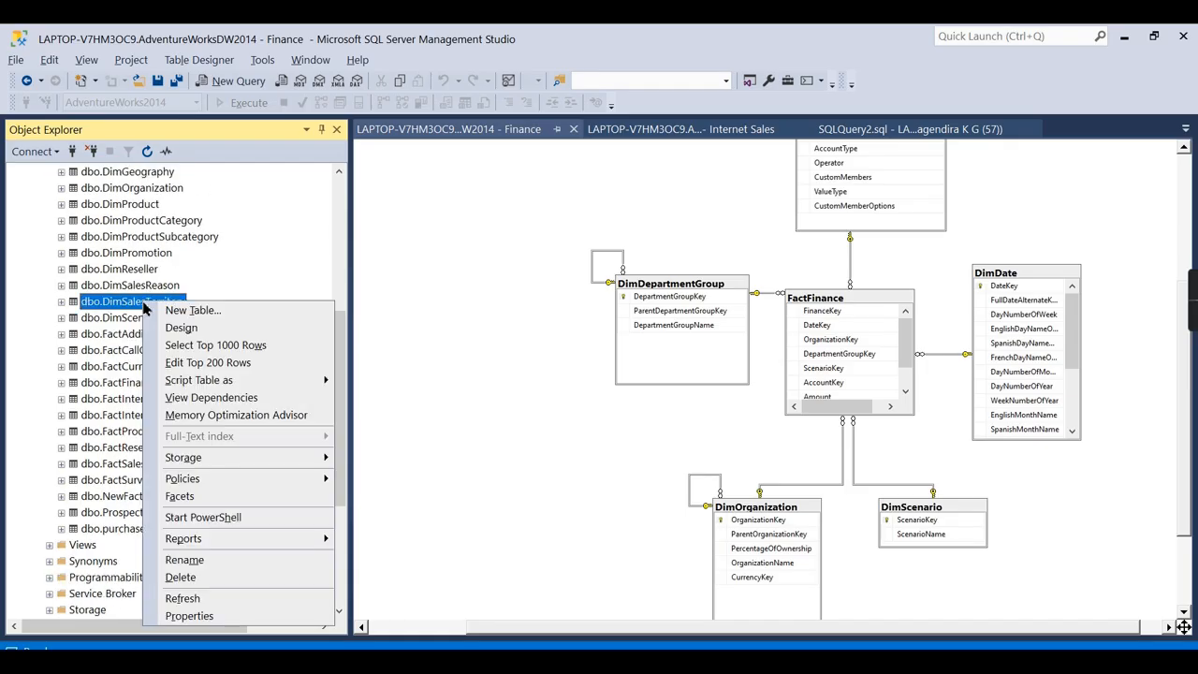
pyautogui.click(256, 344)
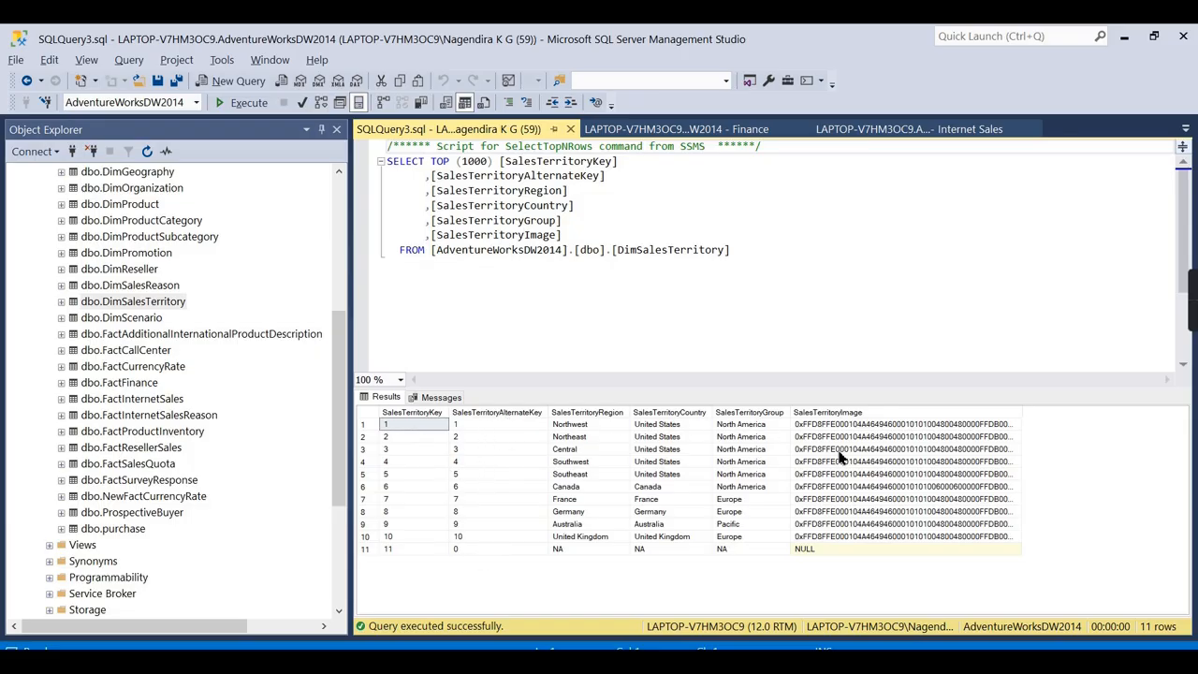
# Close the Internet Sales diagram and review the source SalesTerritory query and its table name.
pyautogui.click(735, 131)
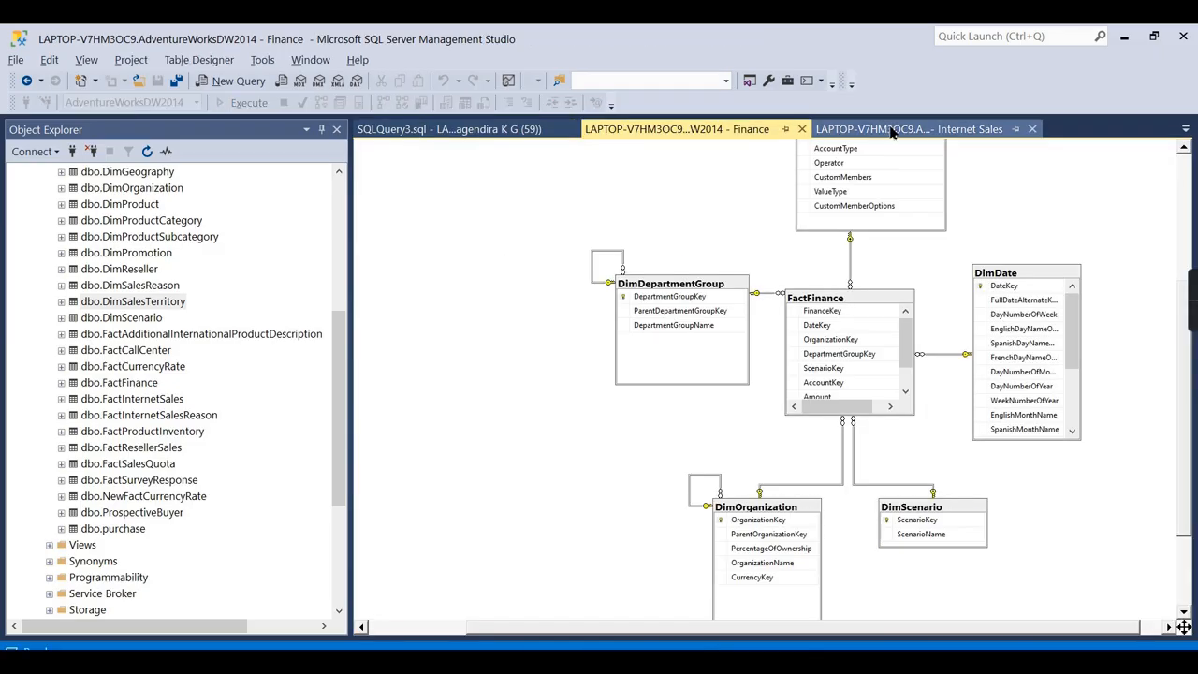
pyautogui.click(894, 131)
pyautogui.middleClick(893, 129)
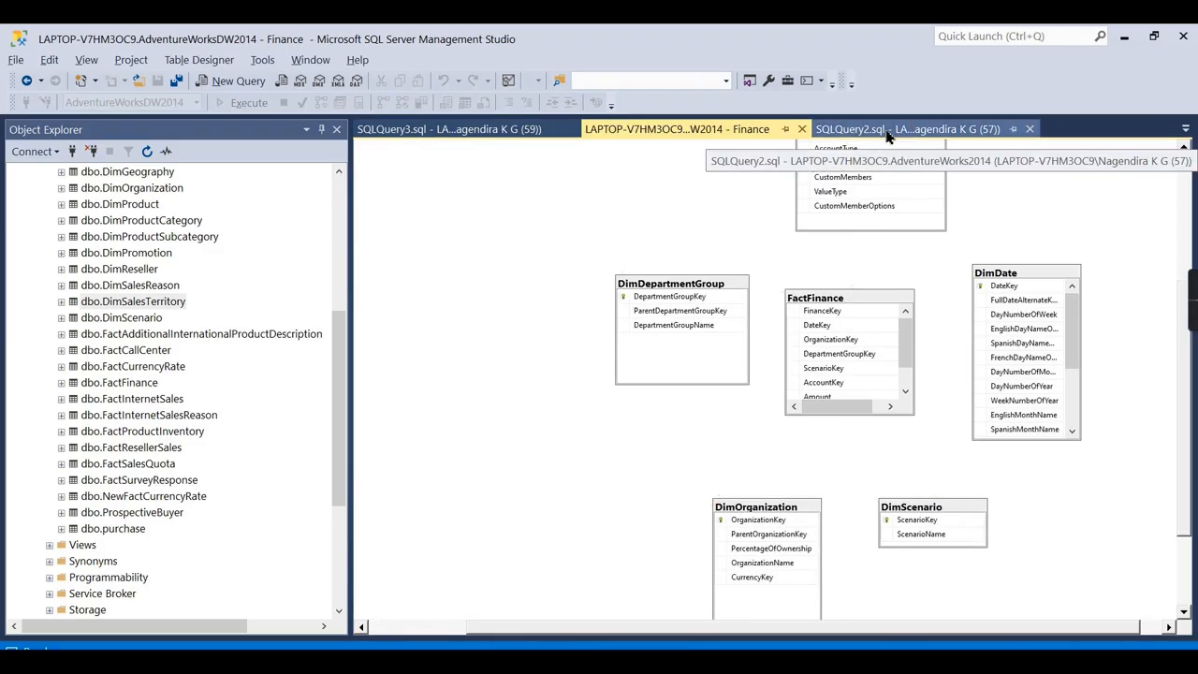
pyautogui.click(888, 133)
pyautogui.click(812, 299)
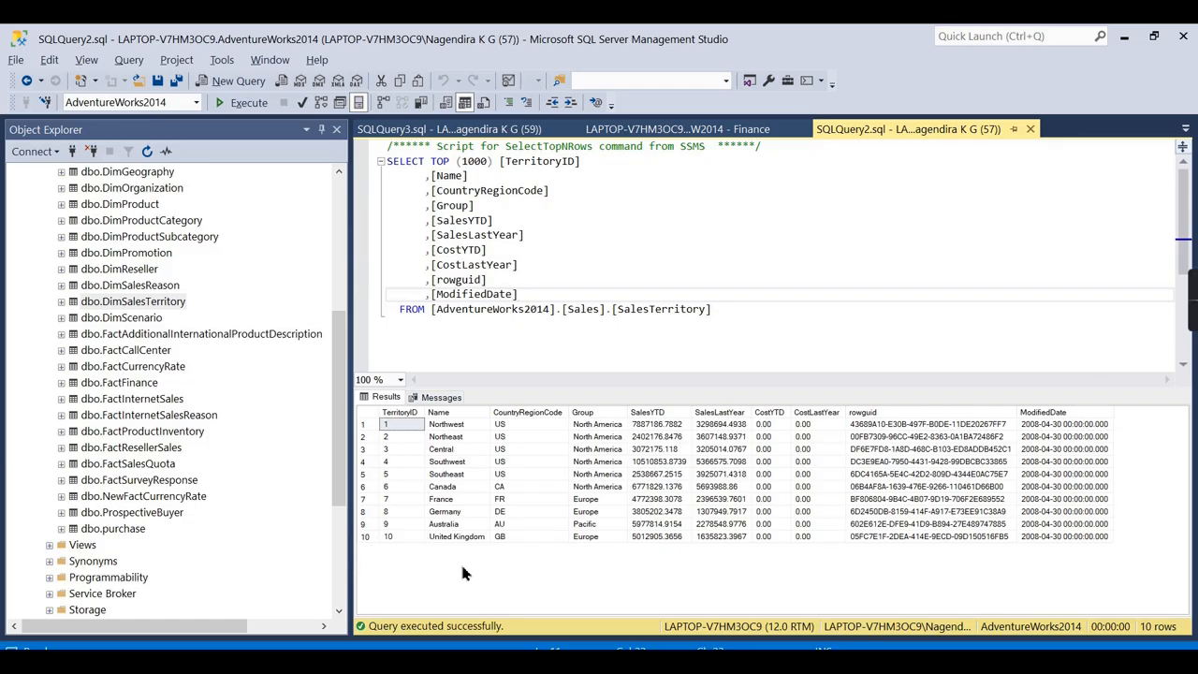
pyautogui.click(648, 335)
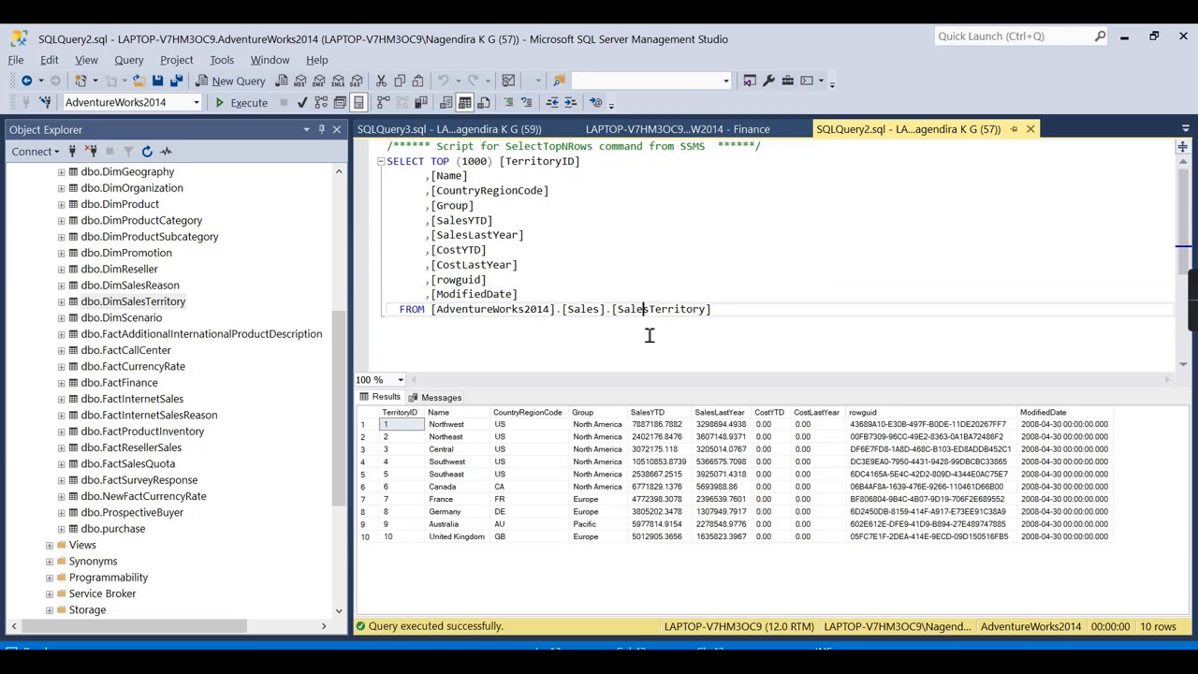
# Compare DimSalesTerritory's 11 rows with SalesTerritory's 10, selecting the extra NA row with key 11.
pyautogui.click(474, 136)
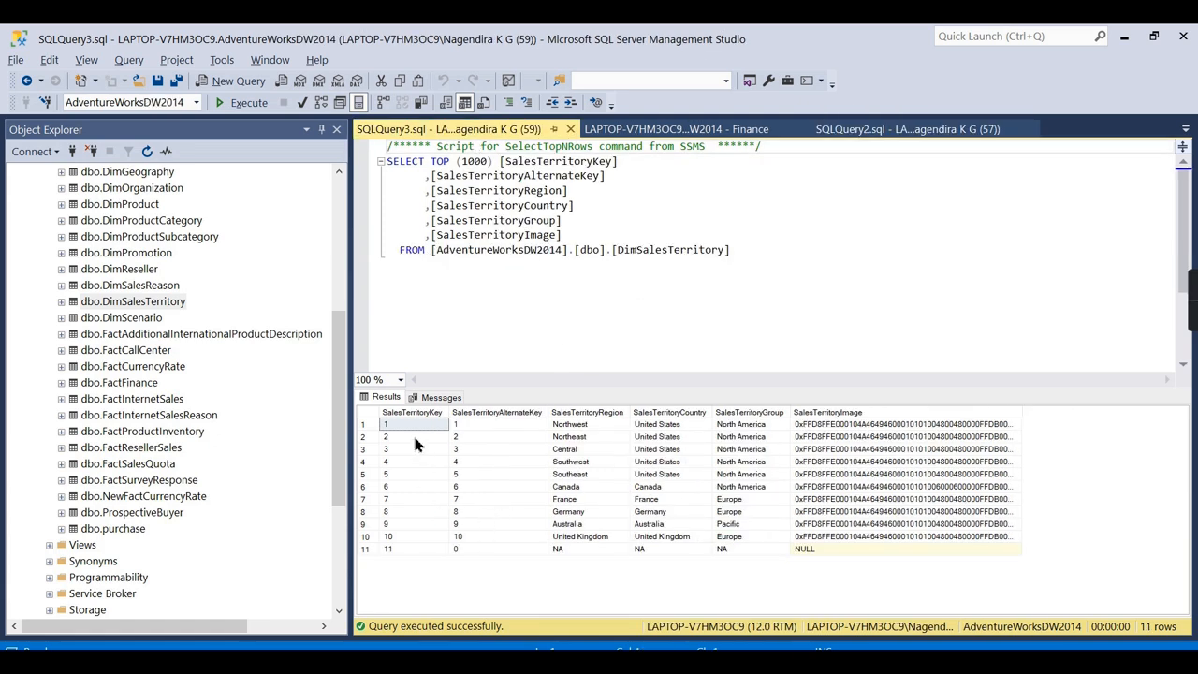
pyautogui.click(903, 129)
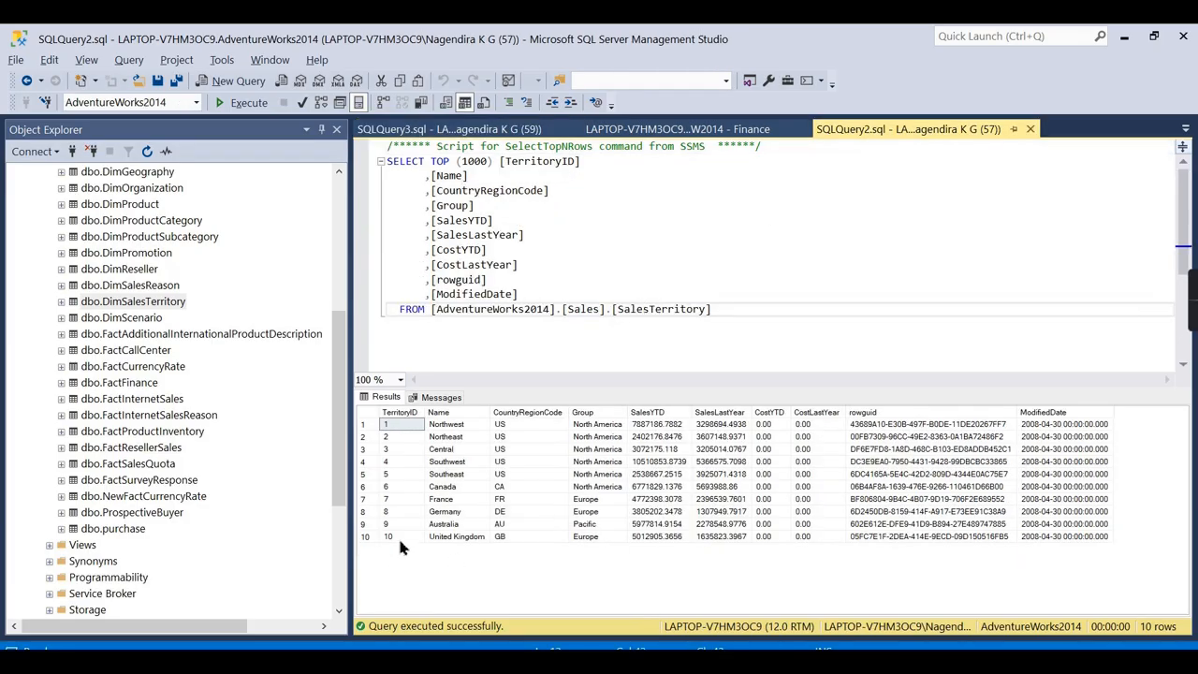
pyautogui.click(453, 133)
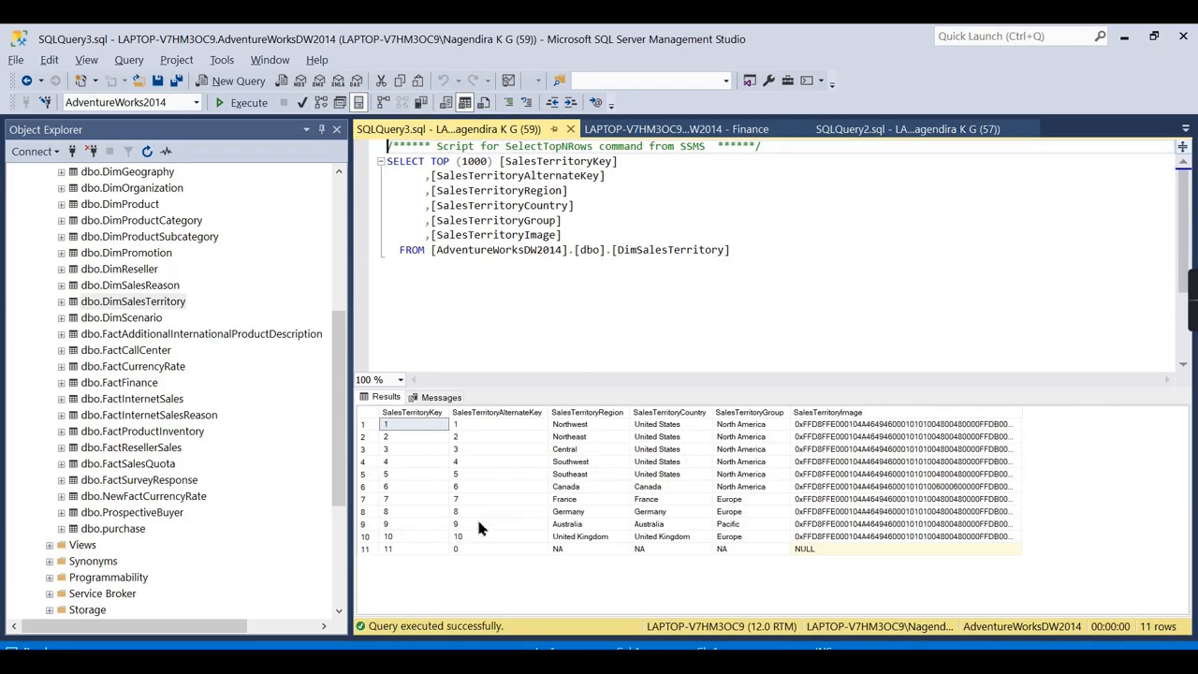
pyautogui.click(391, 550)
pyautogui.keyDown('shift'); pyautogui.click(882, 552); pyautogui.keyUp('shift')
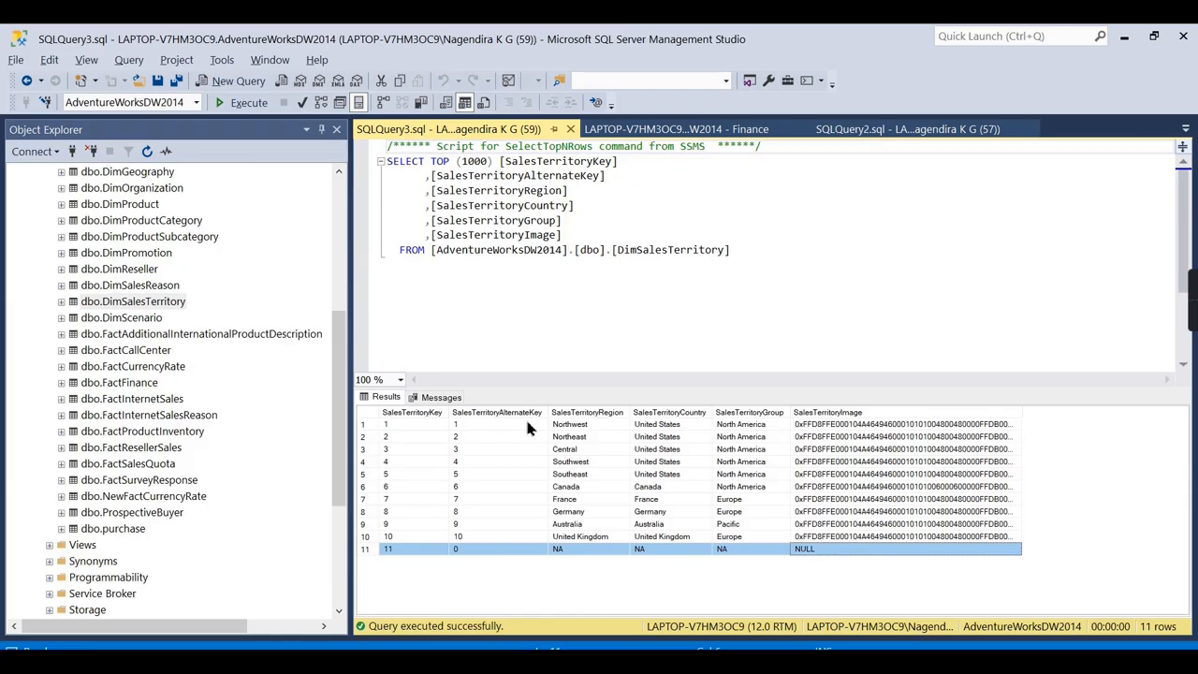
pyautogui.click(872, 134)
pyautogui.click(468, 129)
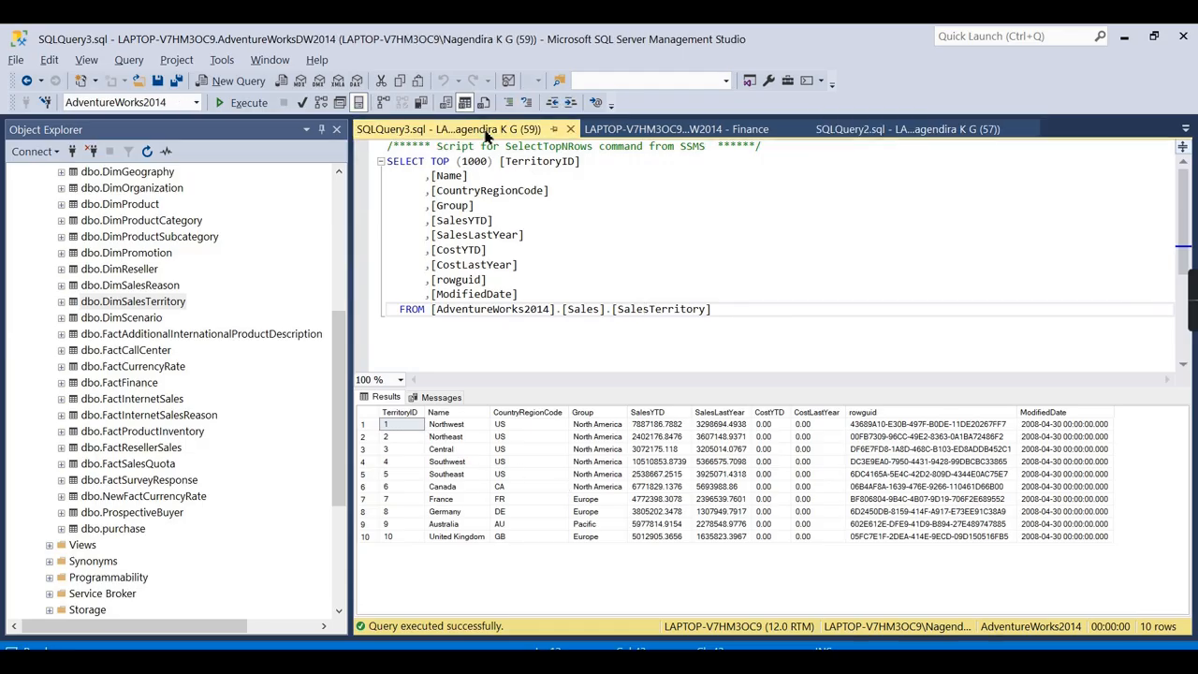
pyautogui.click(415, 427)
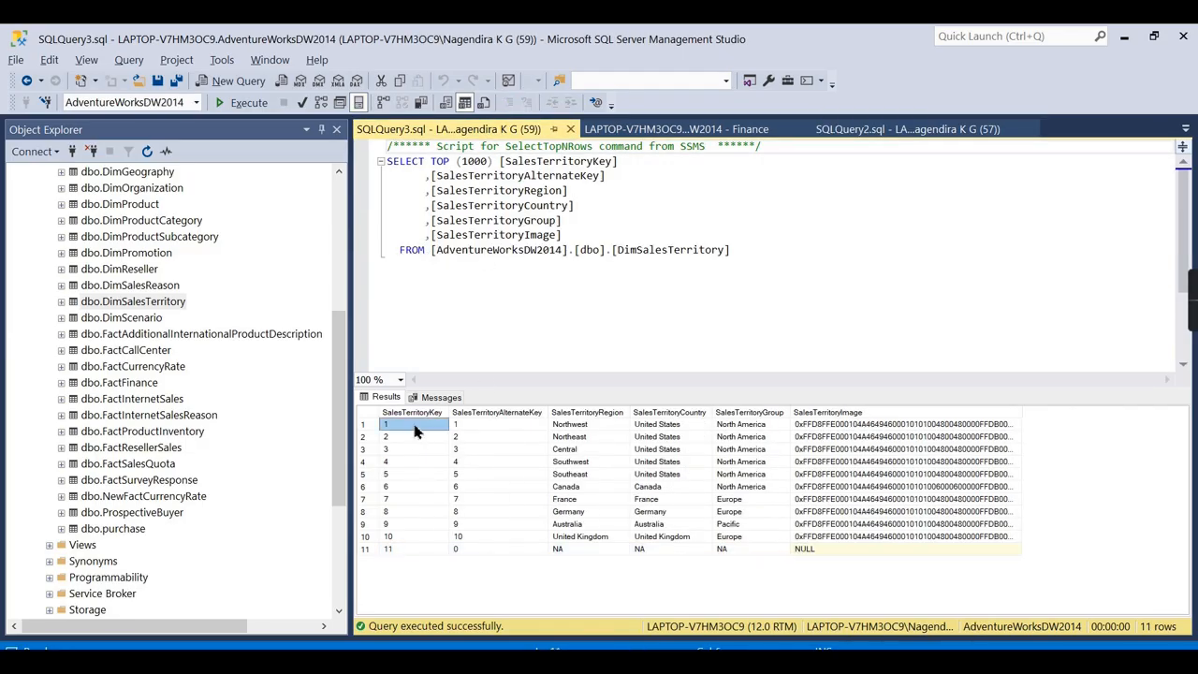
pyautogui.moveTo(396, 537); pyautogui.dragTo(401, 400)
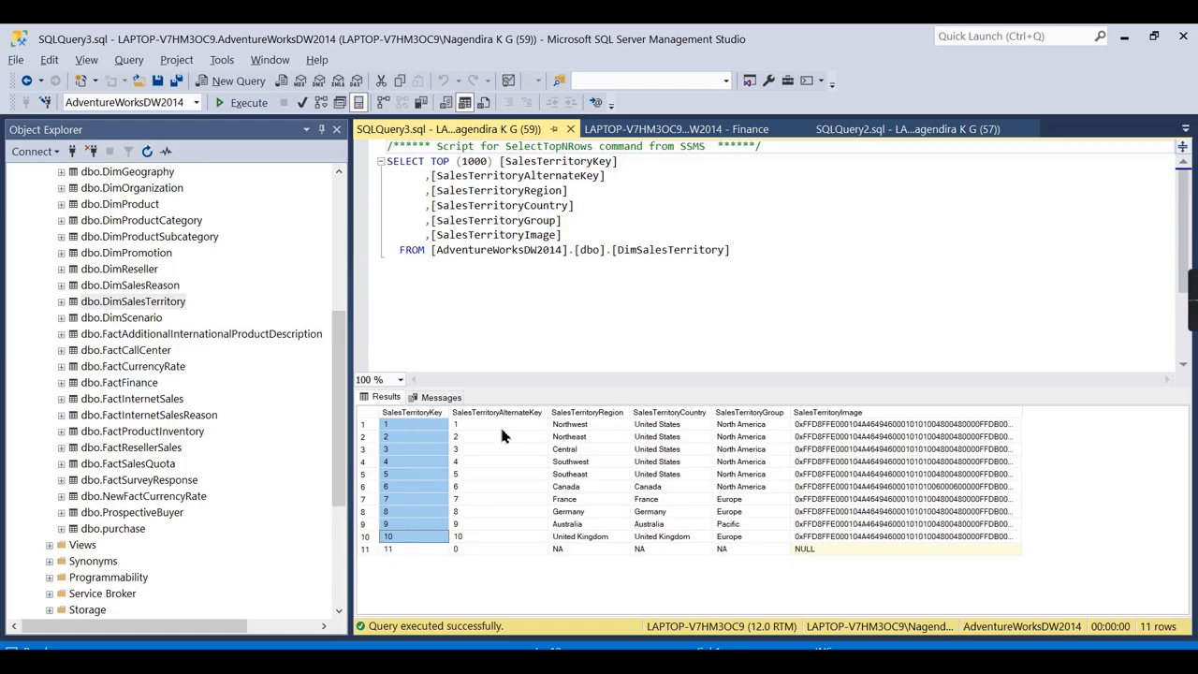
pyautogui.click(913, 129)
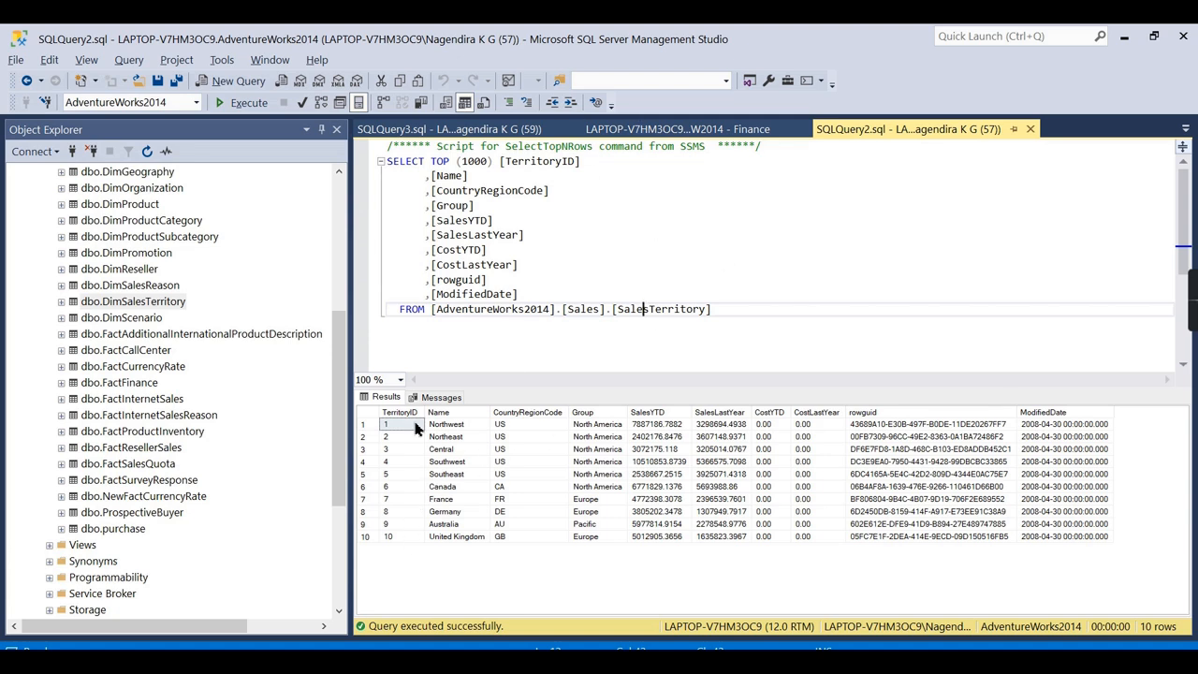
pyautogui.click(406, 131)
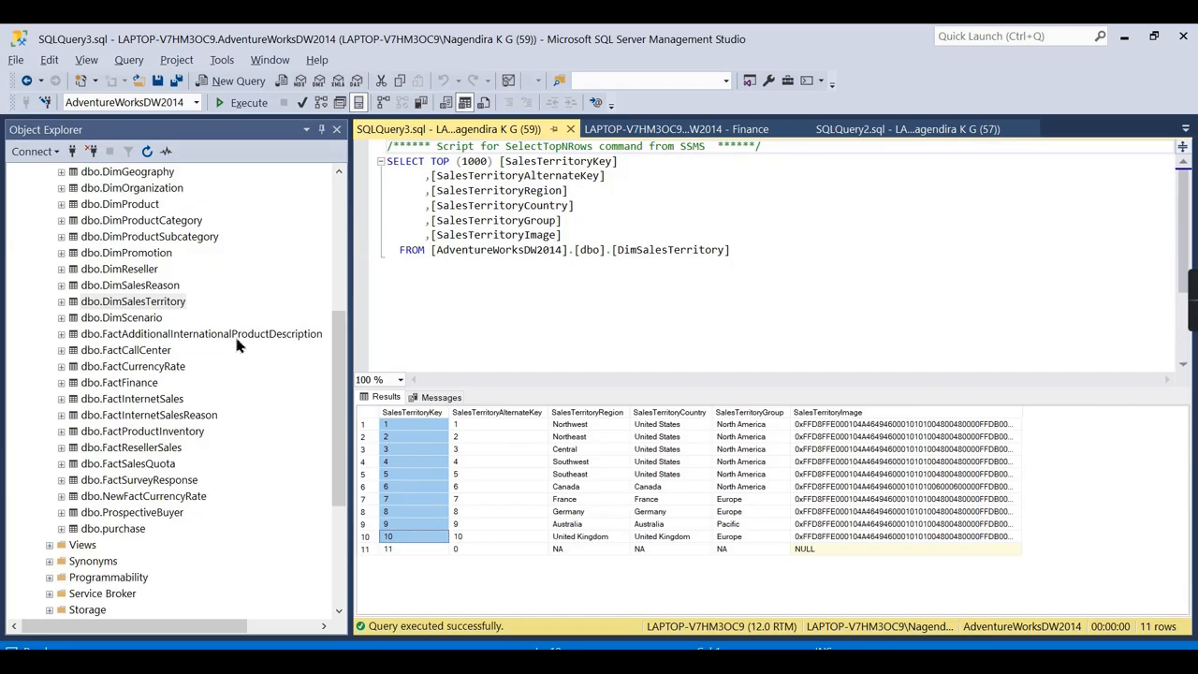
# Query the top 1000 rows of dbo.FactInternetSales and scroll down the results grid.
pyautogui.rightClick(147, 401)
pyautogui.click(187, 378)
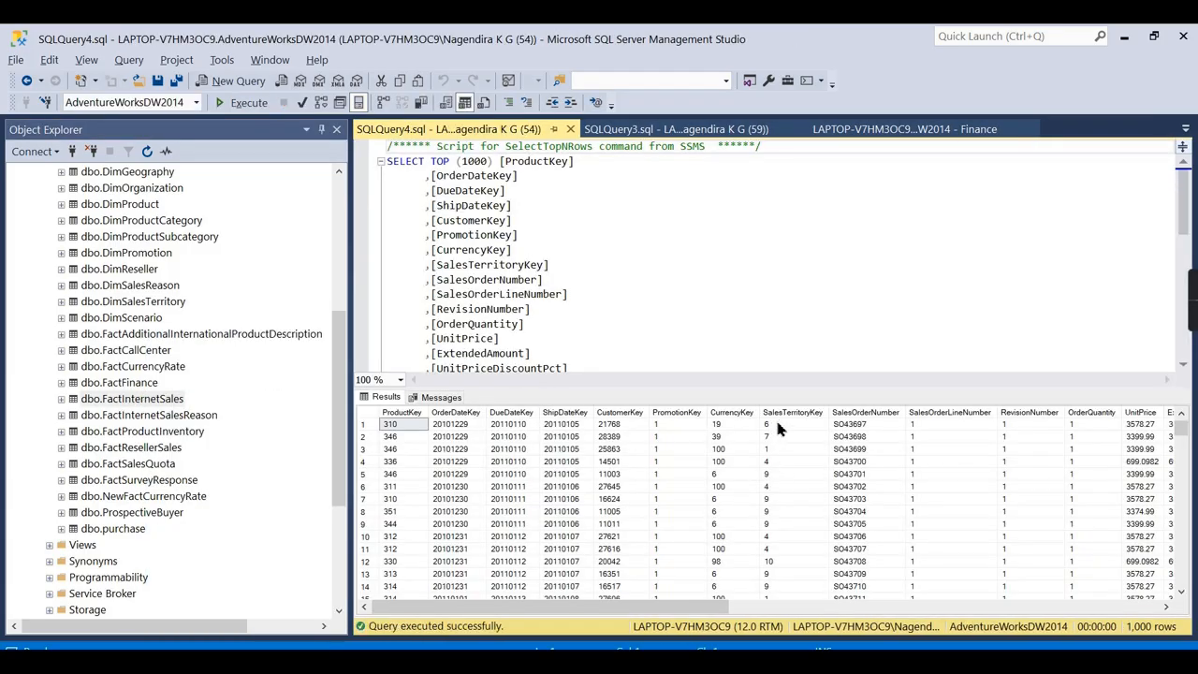
pyautogui.scroll(-8, 791, 496)
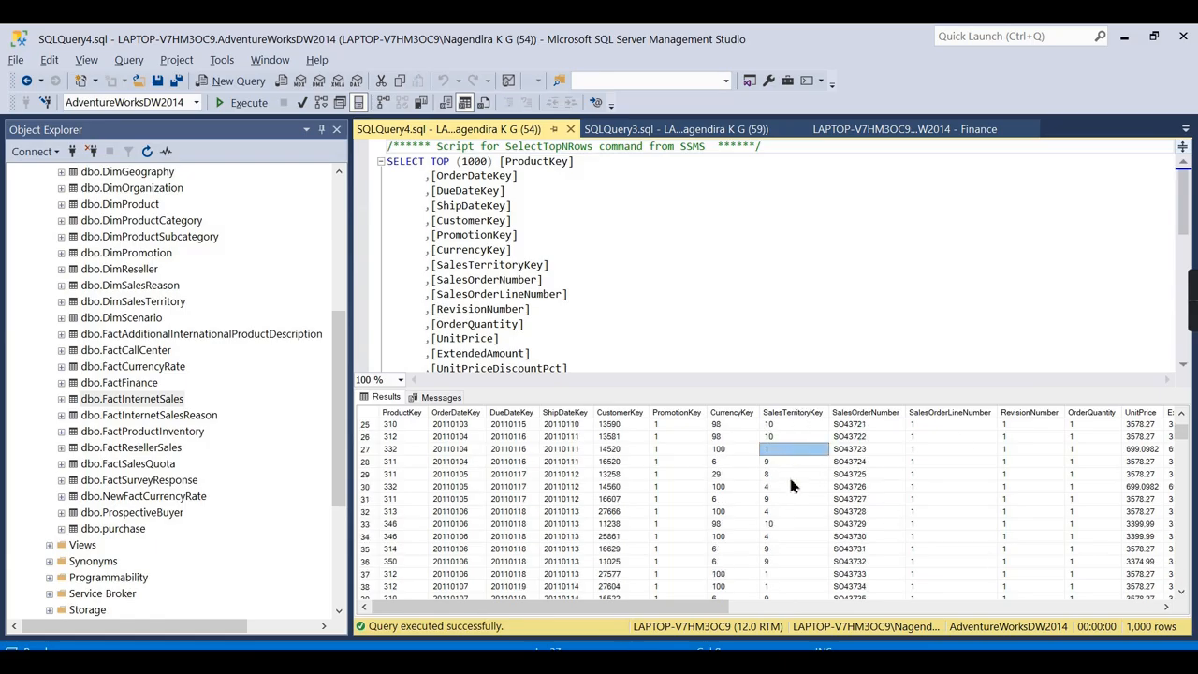
pyautogui.scroll(-5, 790, 506)
pyautogui.scroll(-13, 787, 459)
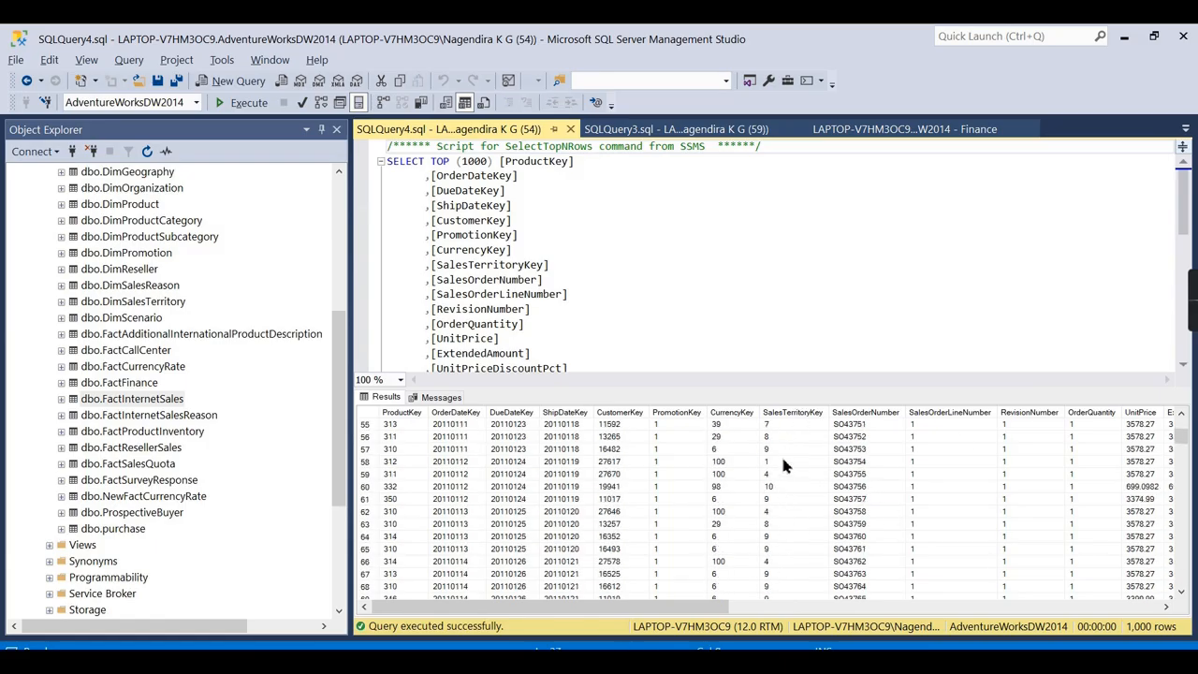
pyautogui.scroll(-10, 782, 462)
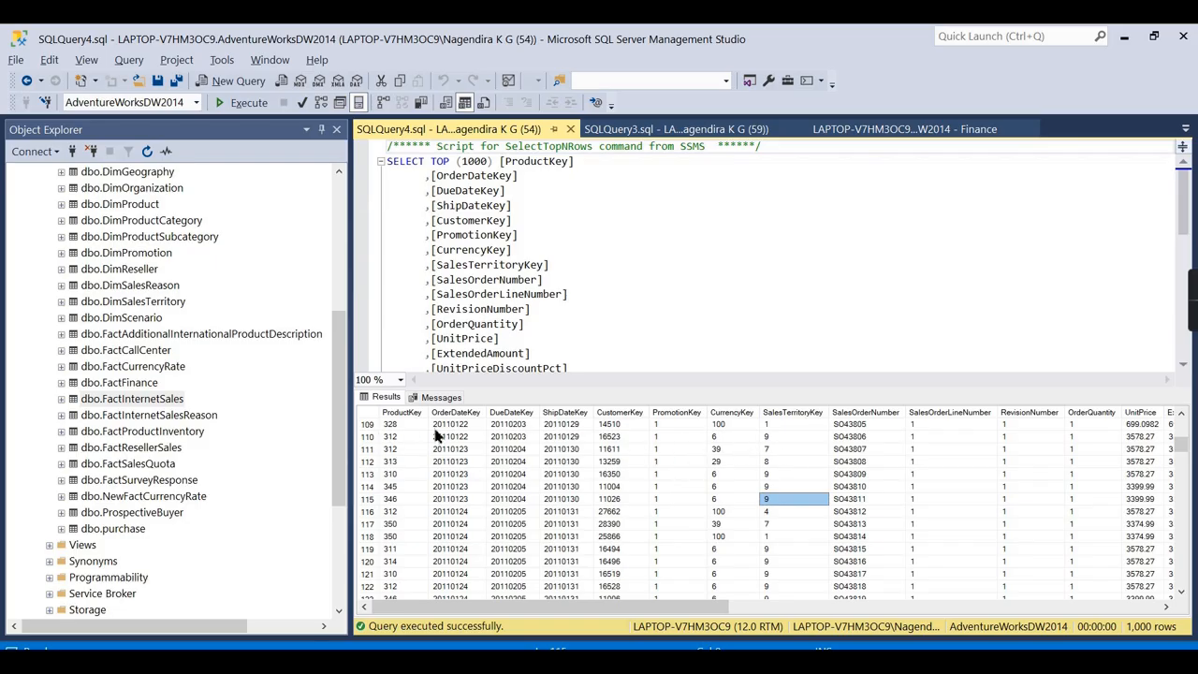
# Highlight row 109's cells from ProductKey to ShipDateKey and other grid values, then collapse Tables.
pyautogui.moveTo(395, 426); pyautogui.dragTo(690, 436)
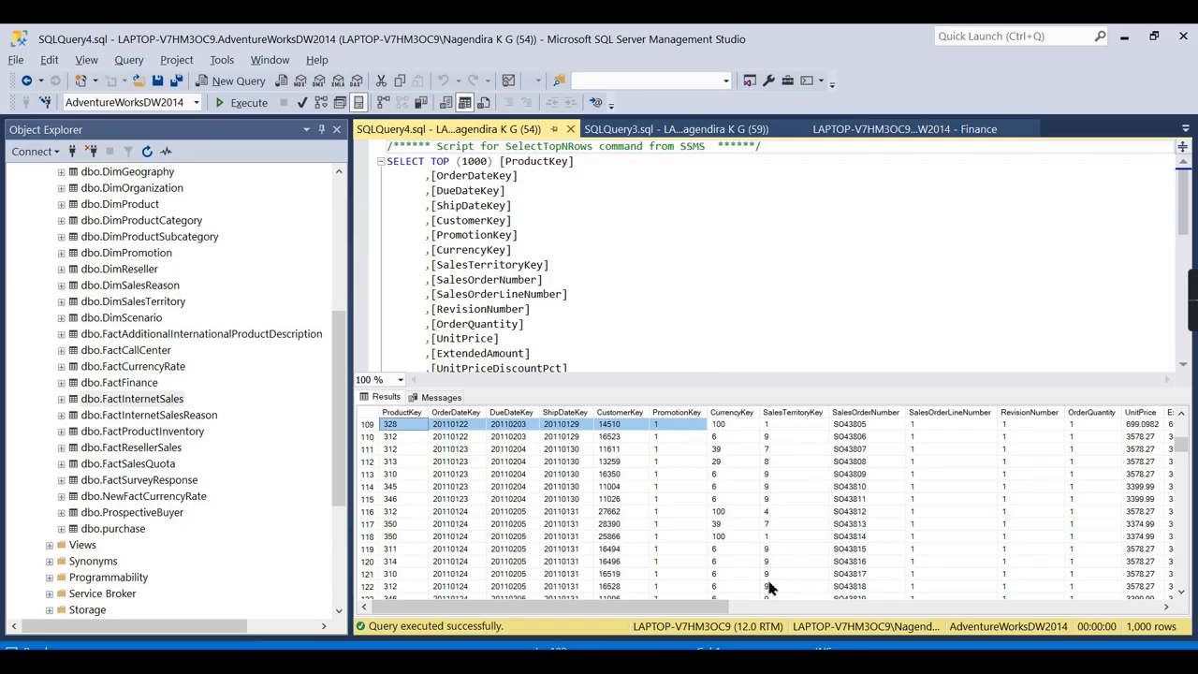
pyautogui.moveTo(698, 606); pyautogui.dragTo(891, 610)
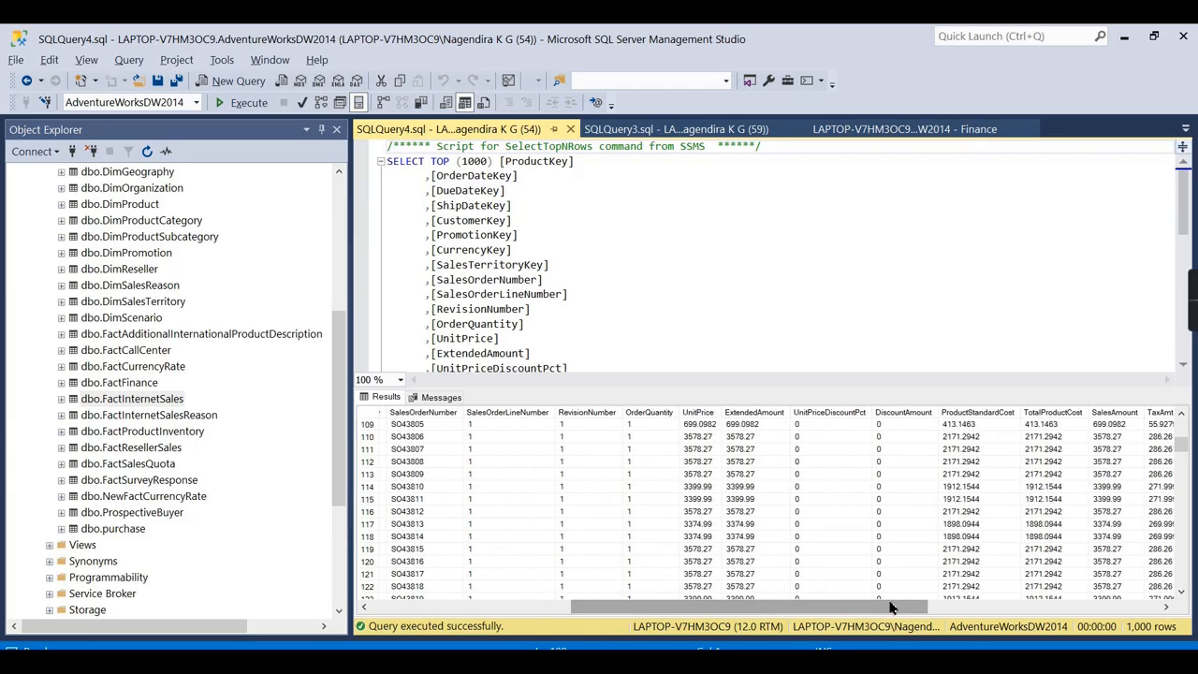
pyautogui.moveTo(905, 606); pyautogui.dragTo(409, 521)
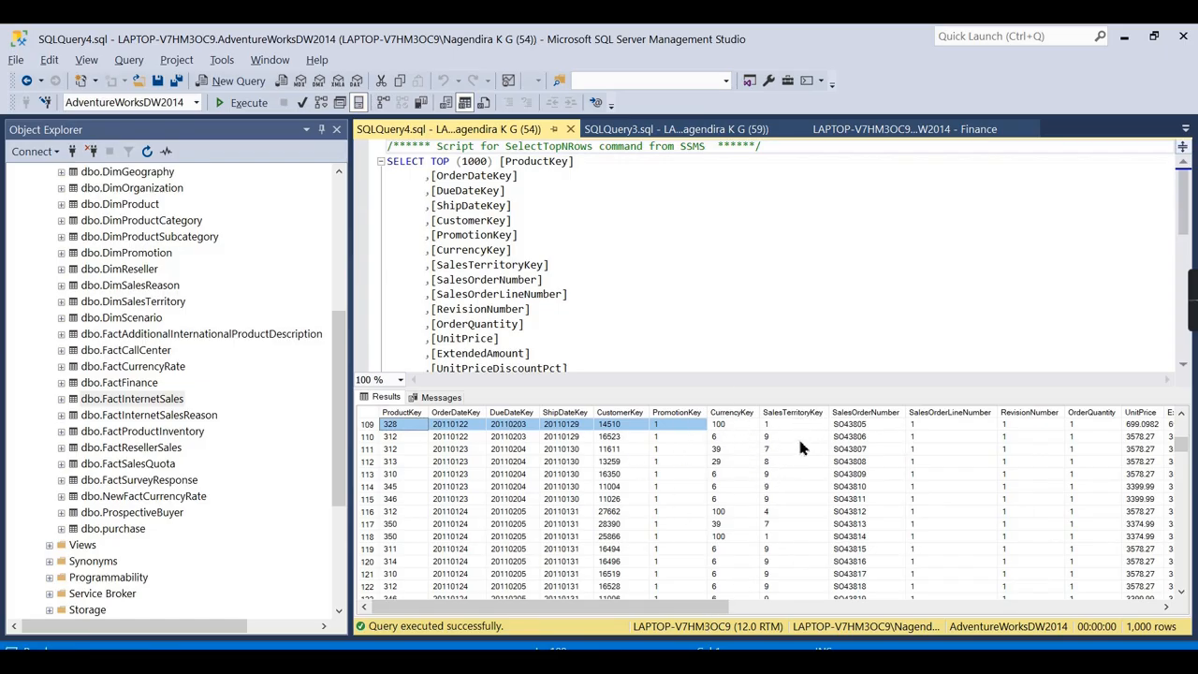
pyautogui.moveTo(726, 611); pyautogui.dragTo(866, 610)
pyautogui.moveTo(919, 611); pyautogui.dragTo(955, 610)
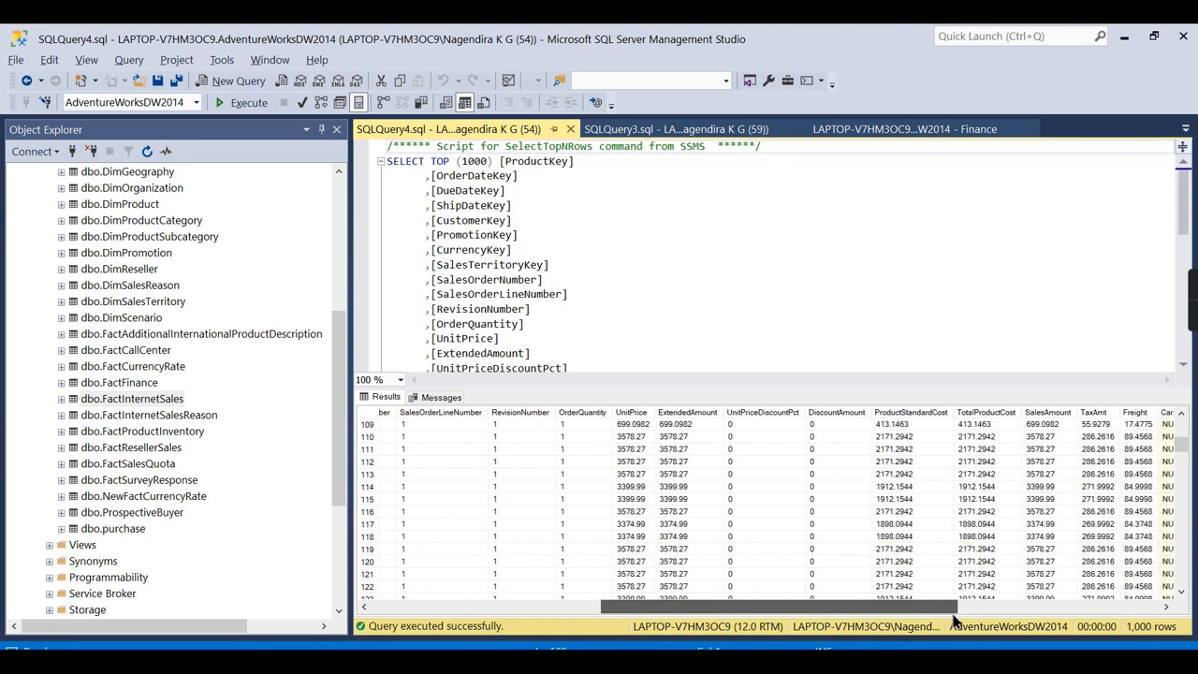
pyautogui.scroll(-3, 1037, 477)
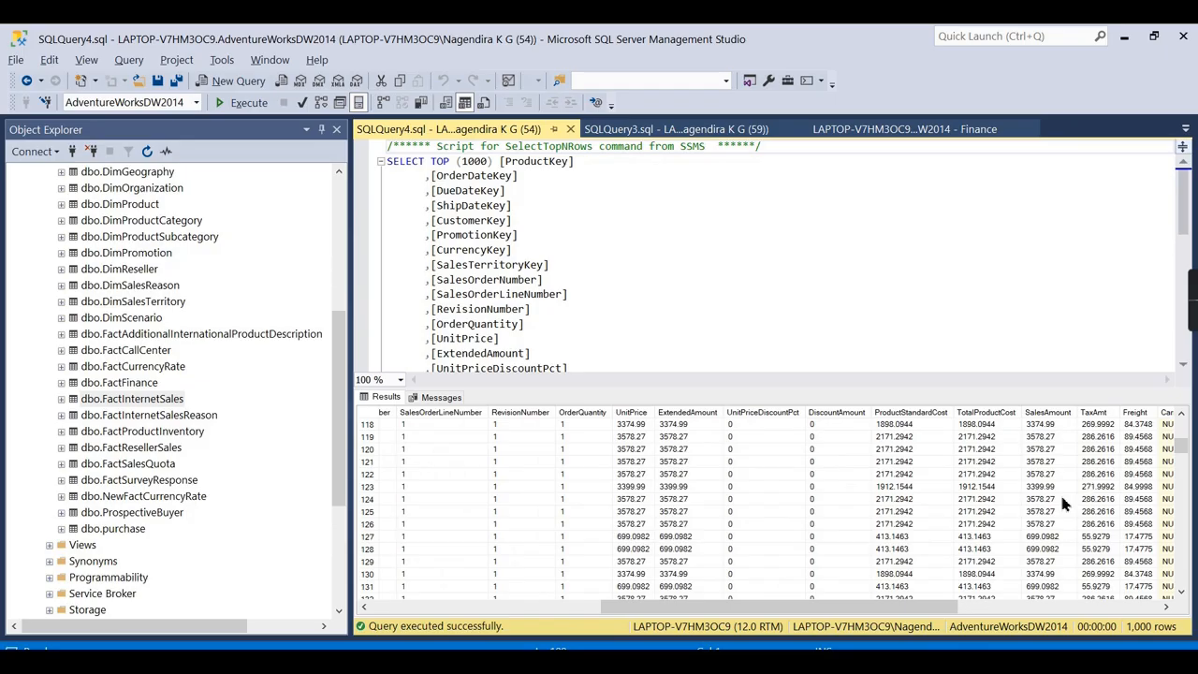
pyautogui.moveTo(897, 608); pyautogui.dragTo(1109, 608)
pyautogui.click(50, 285)
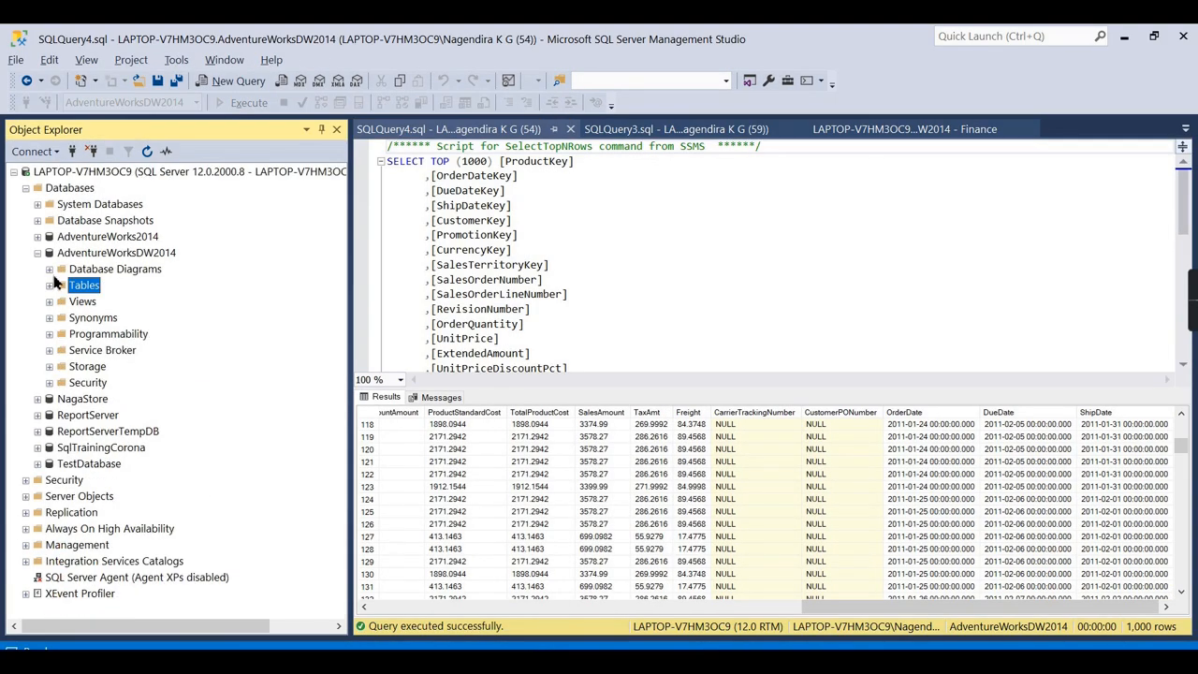
# Open the dbo.Reseller Sales diagram and zoom out and in to view FactResellerSales' dimension links.
pyautogui.click(50, 269)
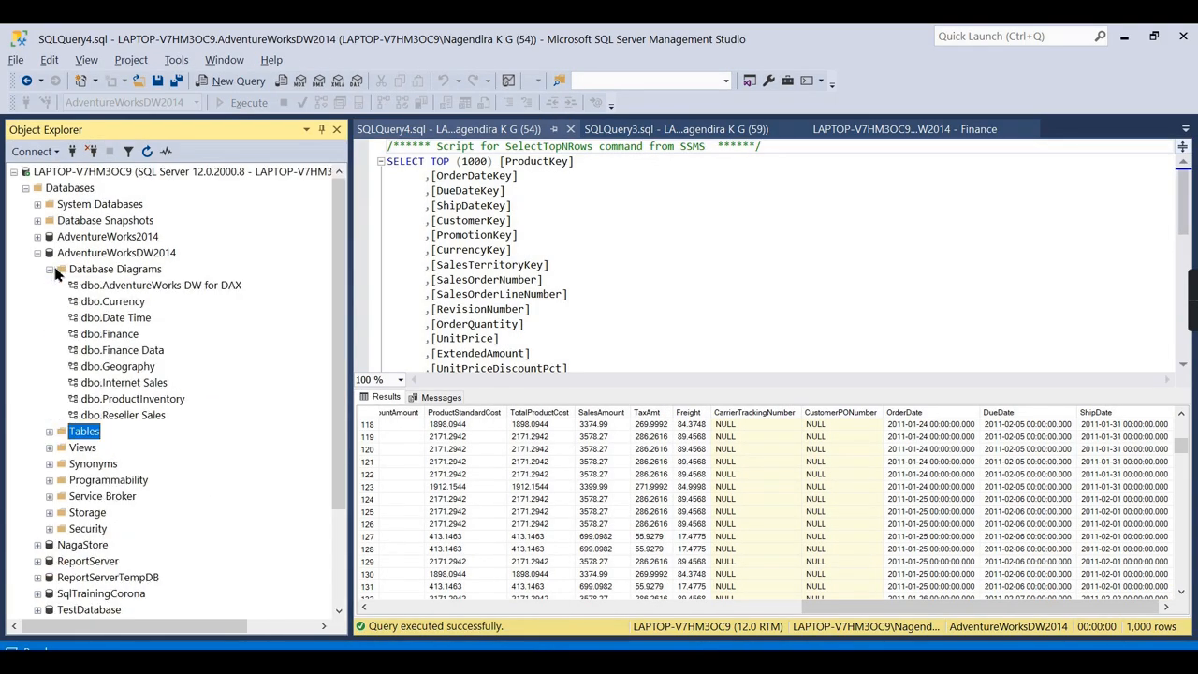
pyautogui.doubleClick(126, 417)
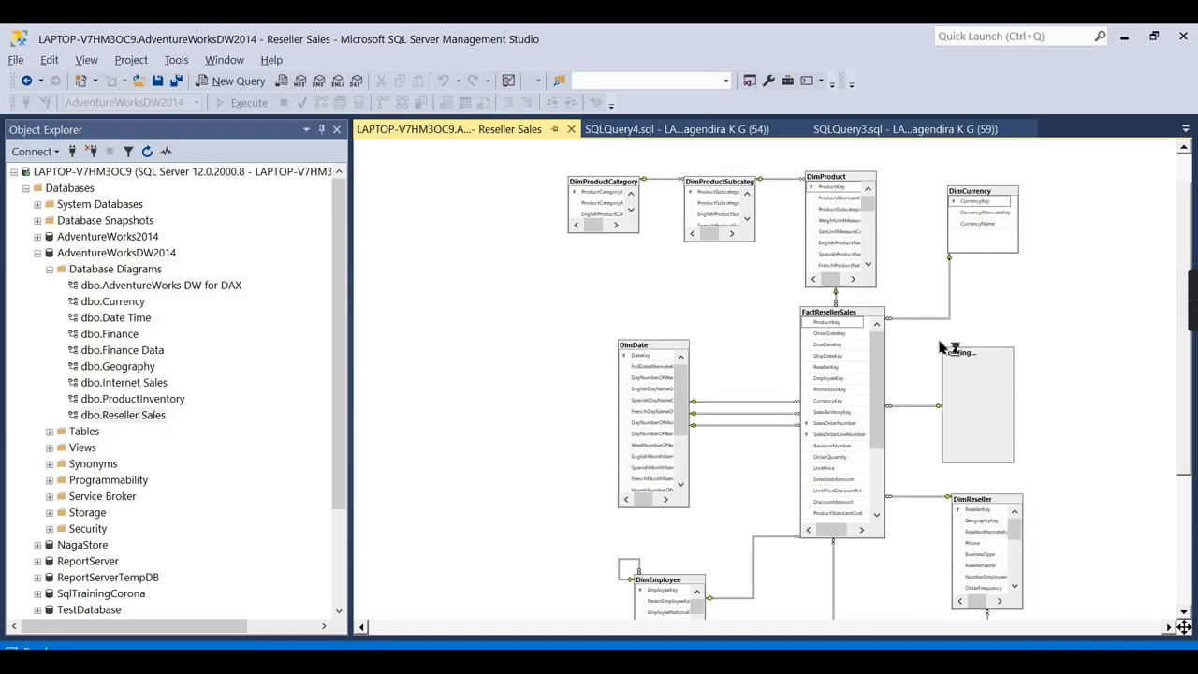
pyautogui.scroll(-2, 920, 335)
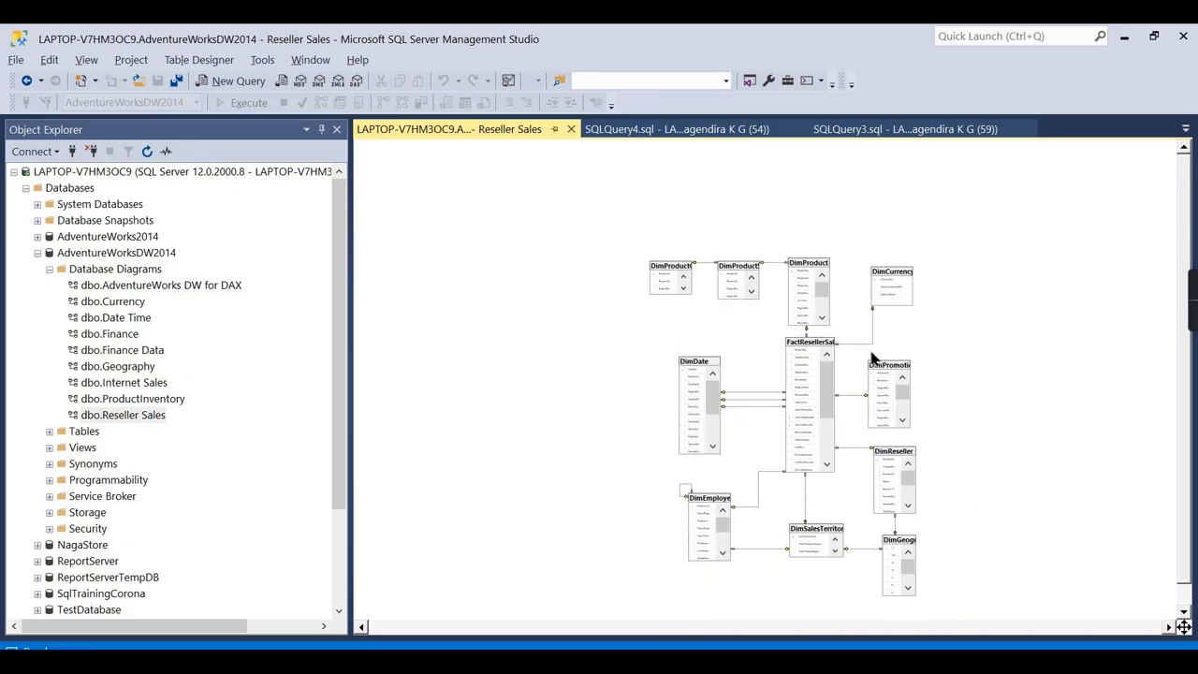
pyautogui.scroll(3, 871, 357)
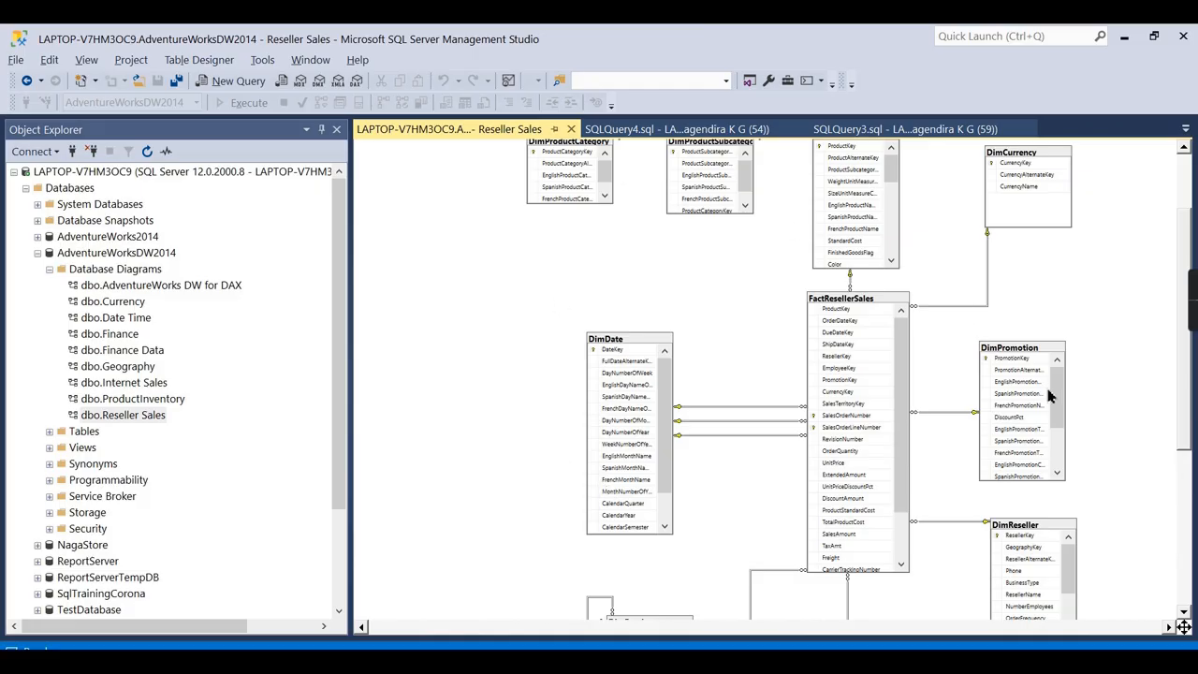
pyautogui.scroll(-2, 1043, 385)
pyautogui.scroll(1, 672, 473)
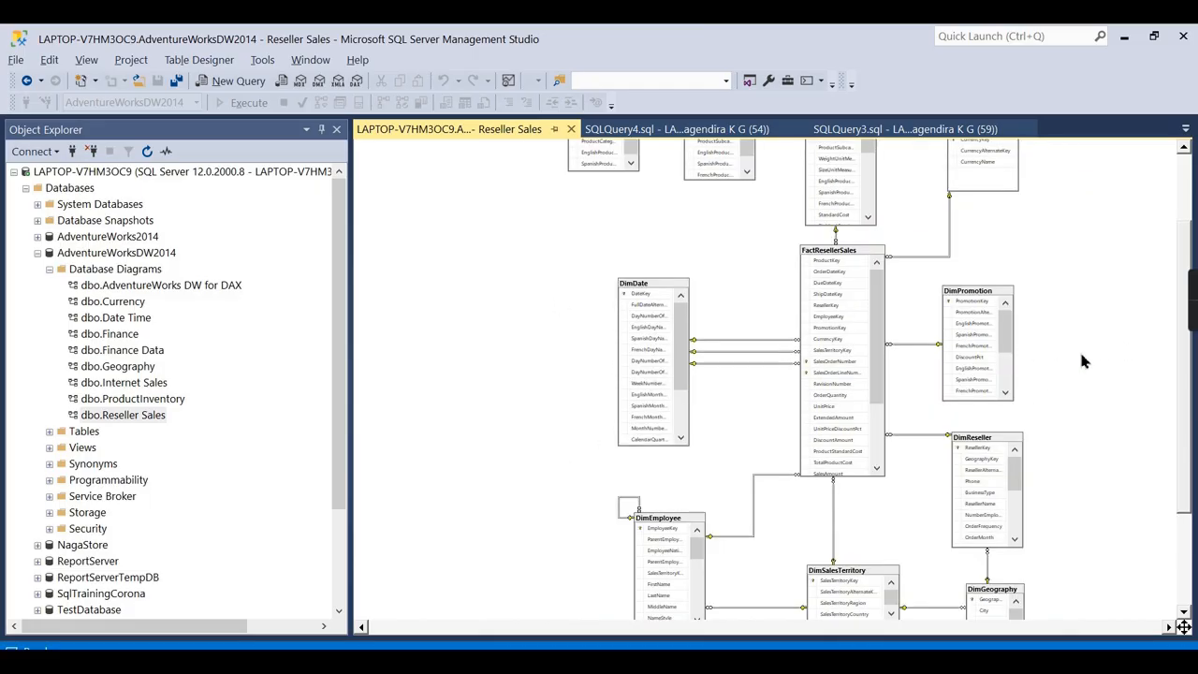
pyautogui.scroll(-1, 1083, 361)
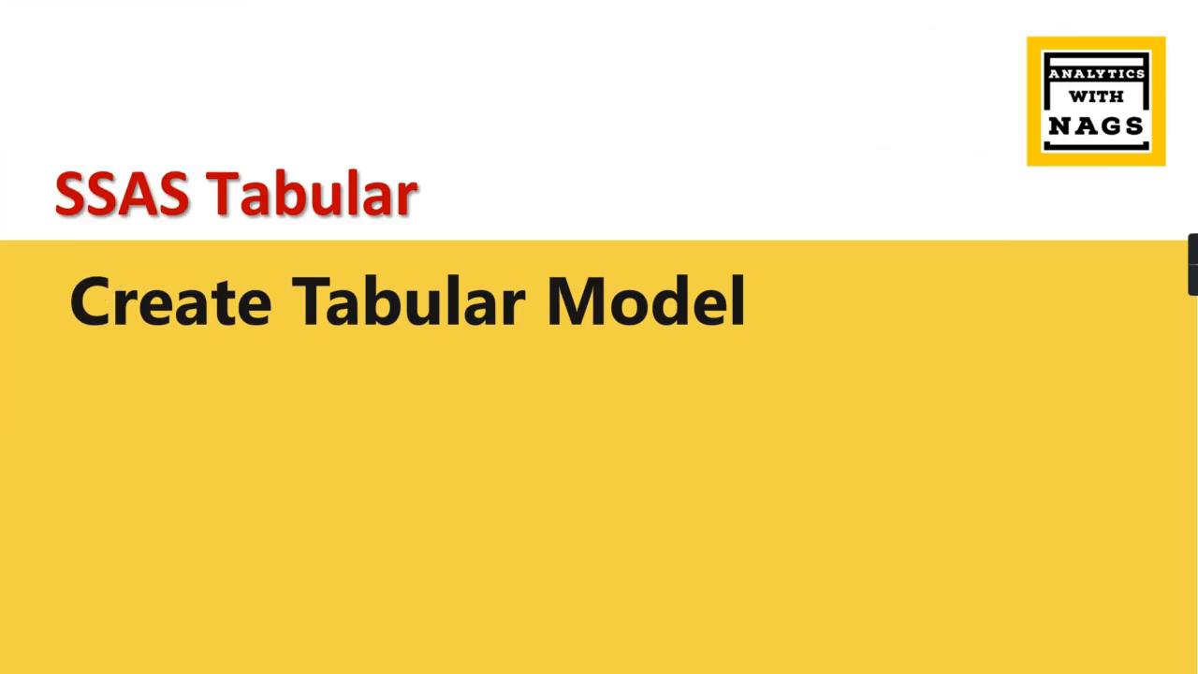
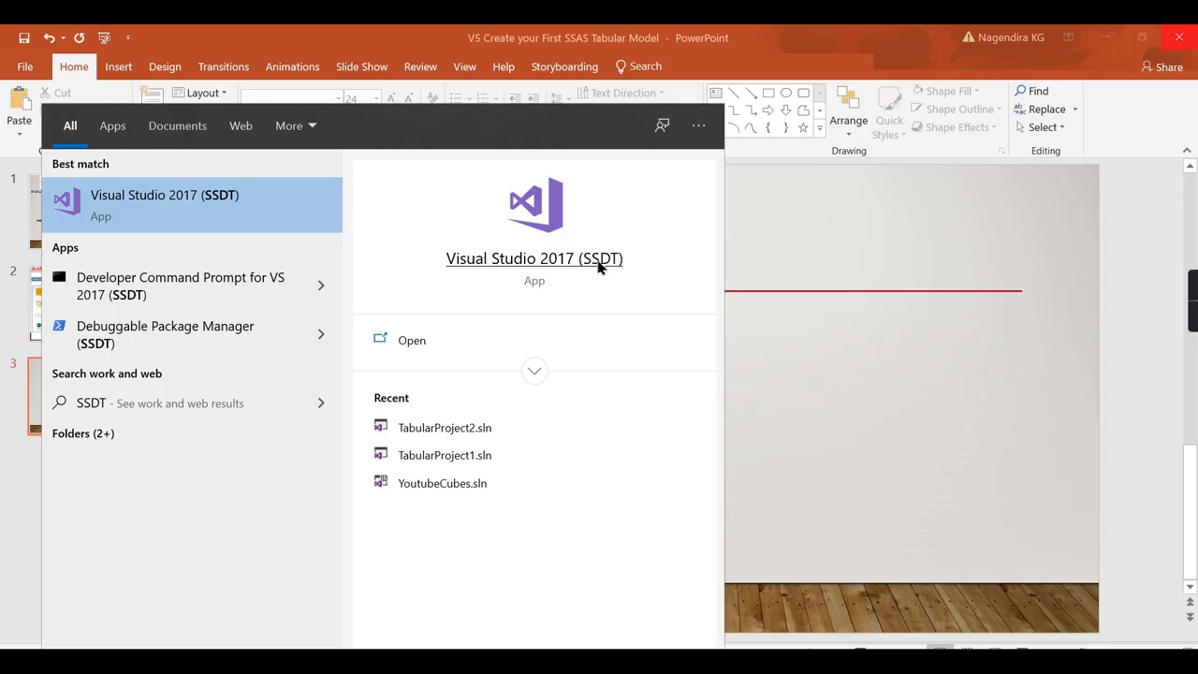
# Launch Visual Studio 2017 (SSDT) and start a new project from the File menu.
pyautogui.click(599, 267)
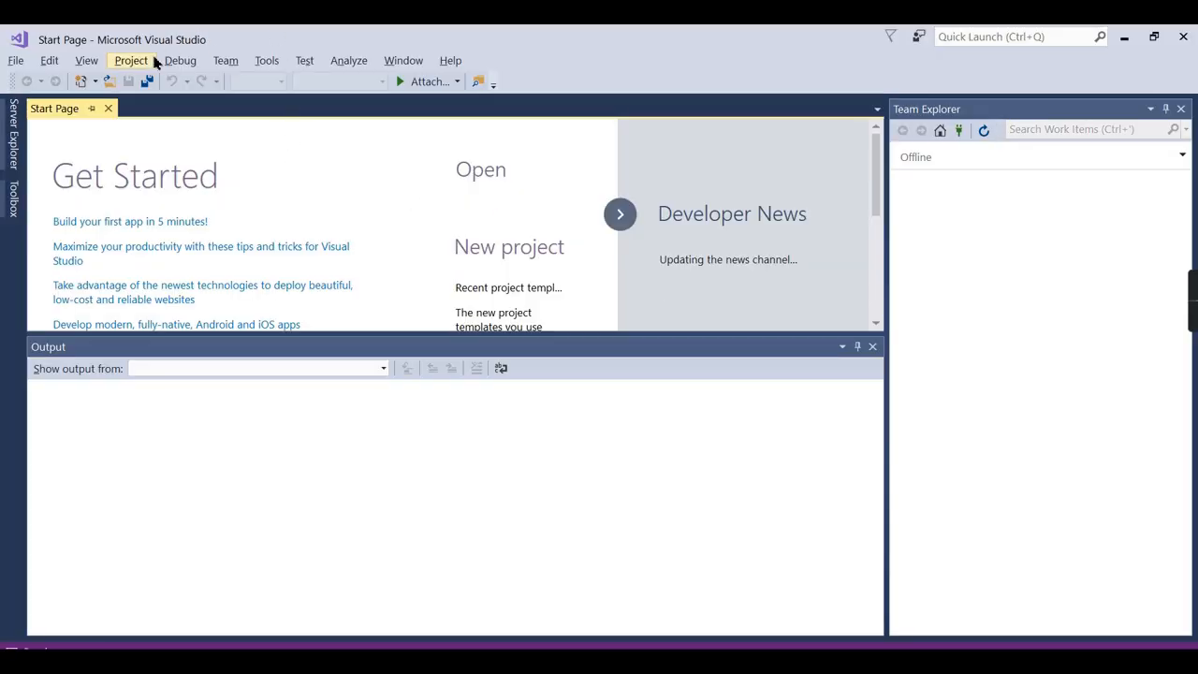
pyautogui.click(15, 64)
pyautogui.moveTo(123, 89)
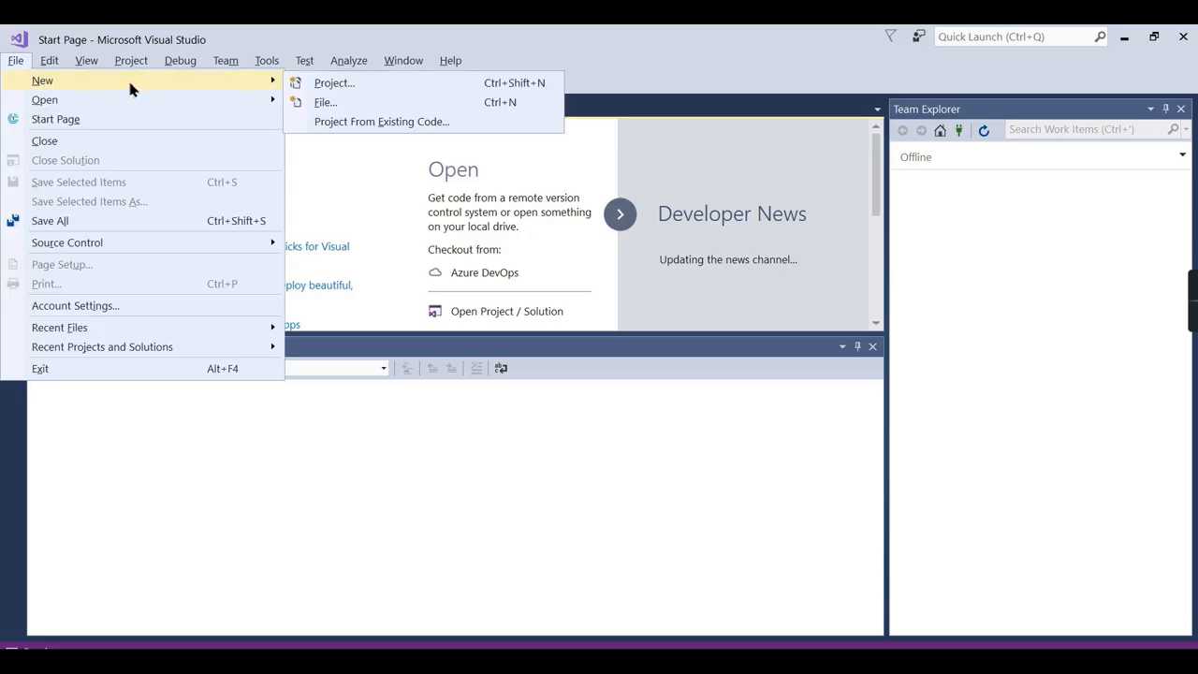
pyautogui.click(345, 83)
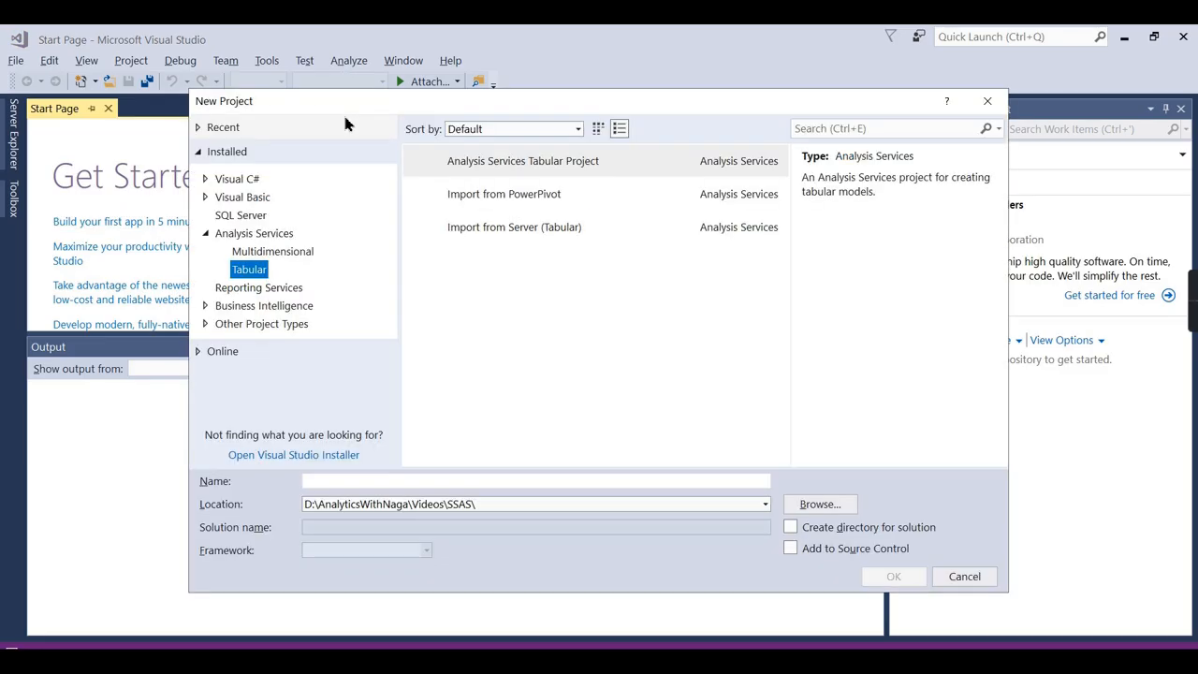
# Select the Analysis Services Tabular Project template under Analysis Services > Tabular.
pyautogui.click(224, 235)
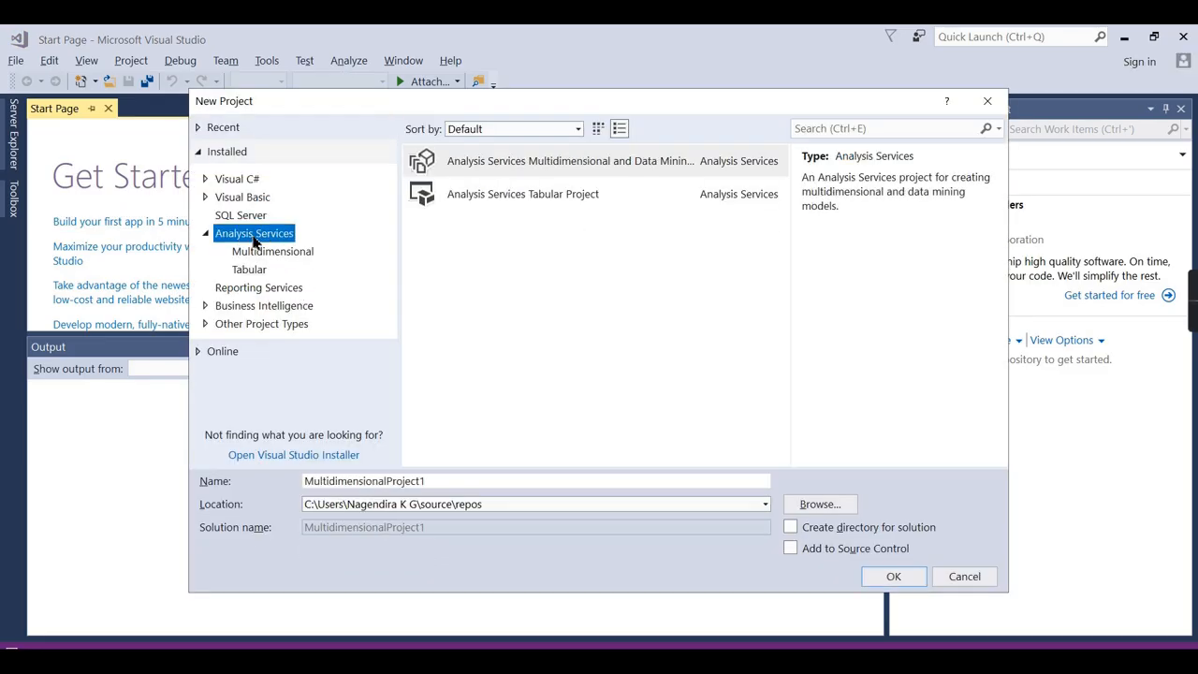
pyautogui.click(233, 292)
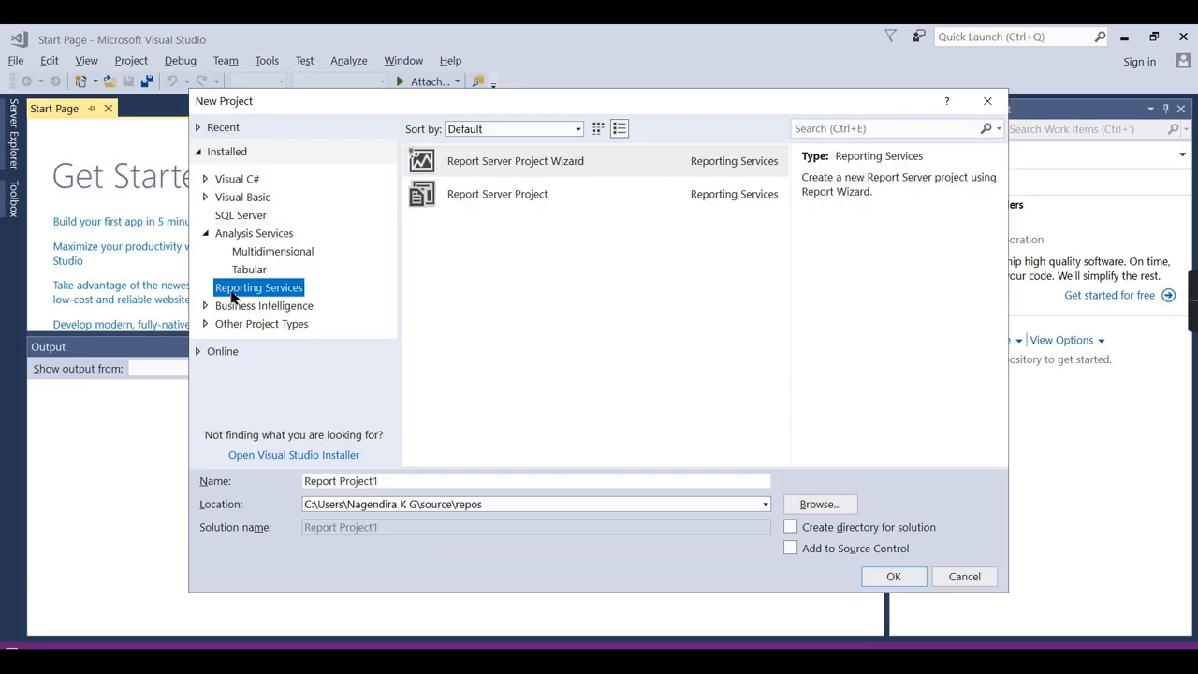
pyautogui.click(248, 236)
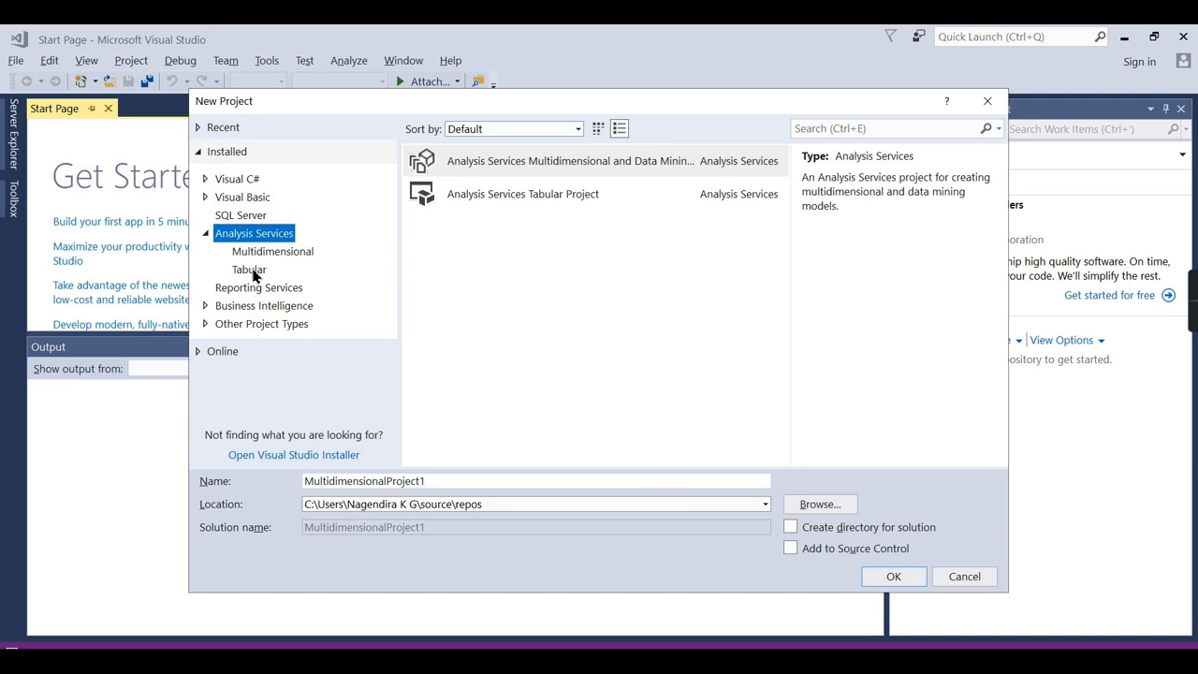
pyautogui.click(253, 269)
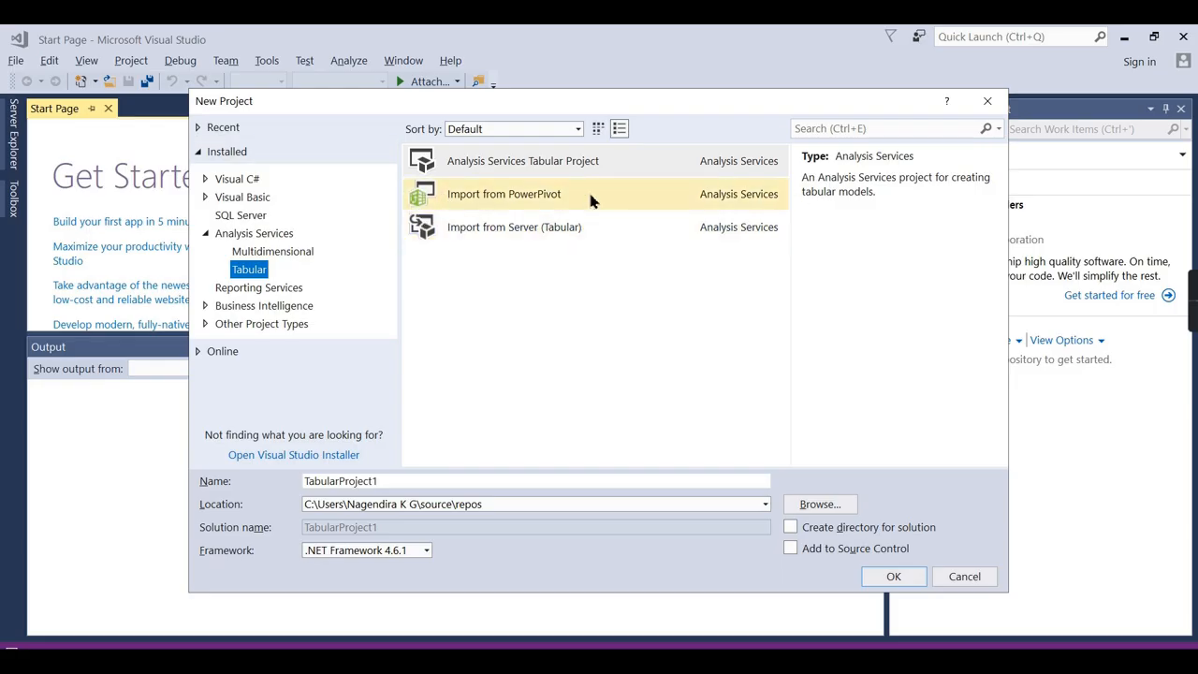
pyautogui.click(486, 177)
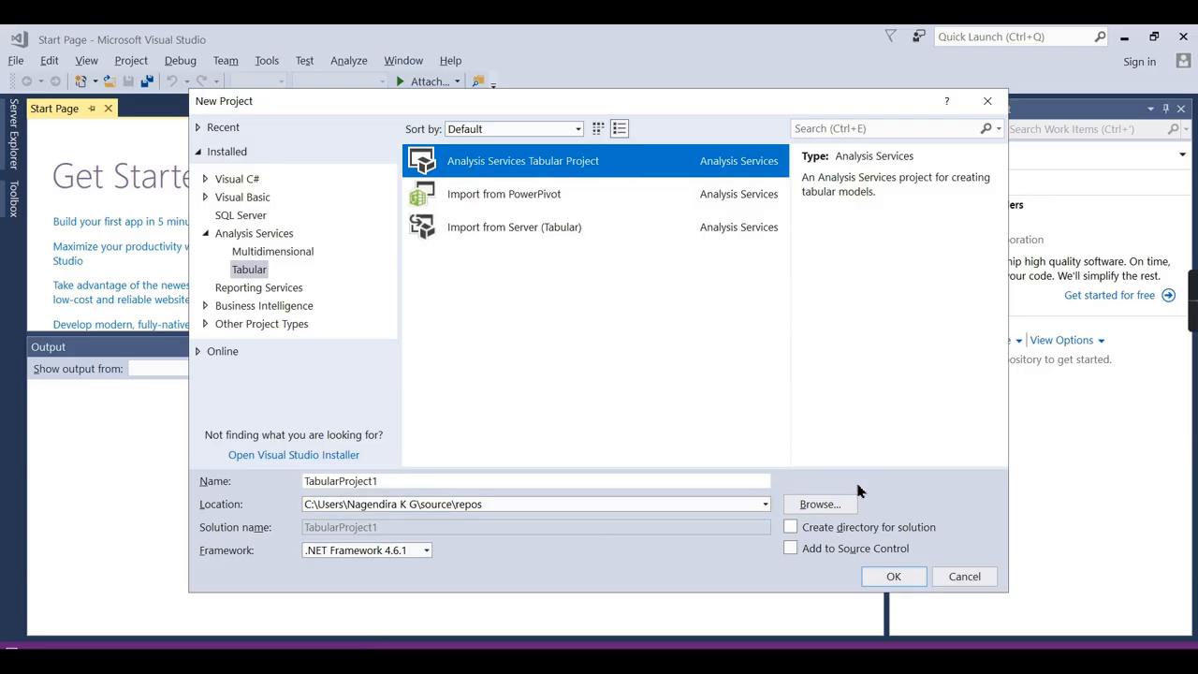
# Set location to the SSAS Projects folder, name it AdvYoutubeDemo, create a solution directory, and confirm.
pyautogui.click(697, 507)
pyautogui.write('D:\\AnalyticsWithNaga\\Videos\\SSAS\\Projects')
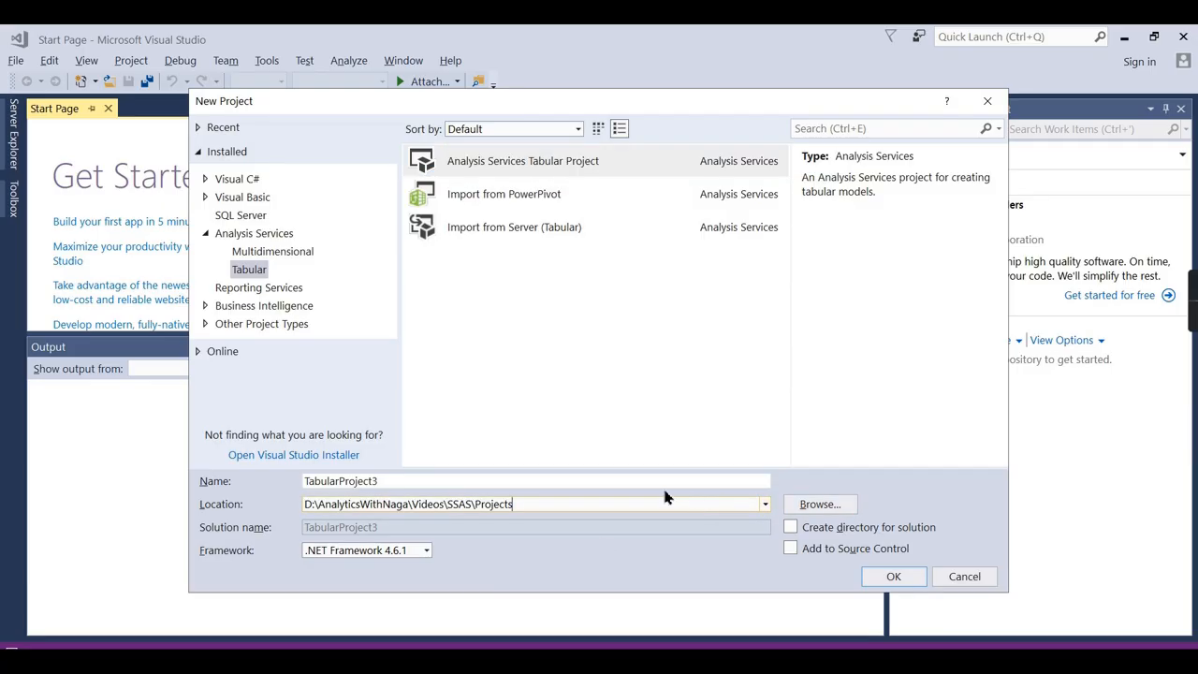
pyautogui.click(522, 484)
pyautogui.hotkey('ctrl', 'a')
pyautogui.write('Adv')
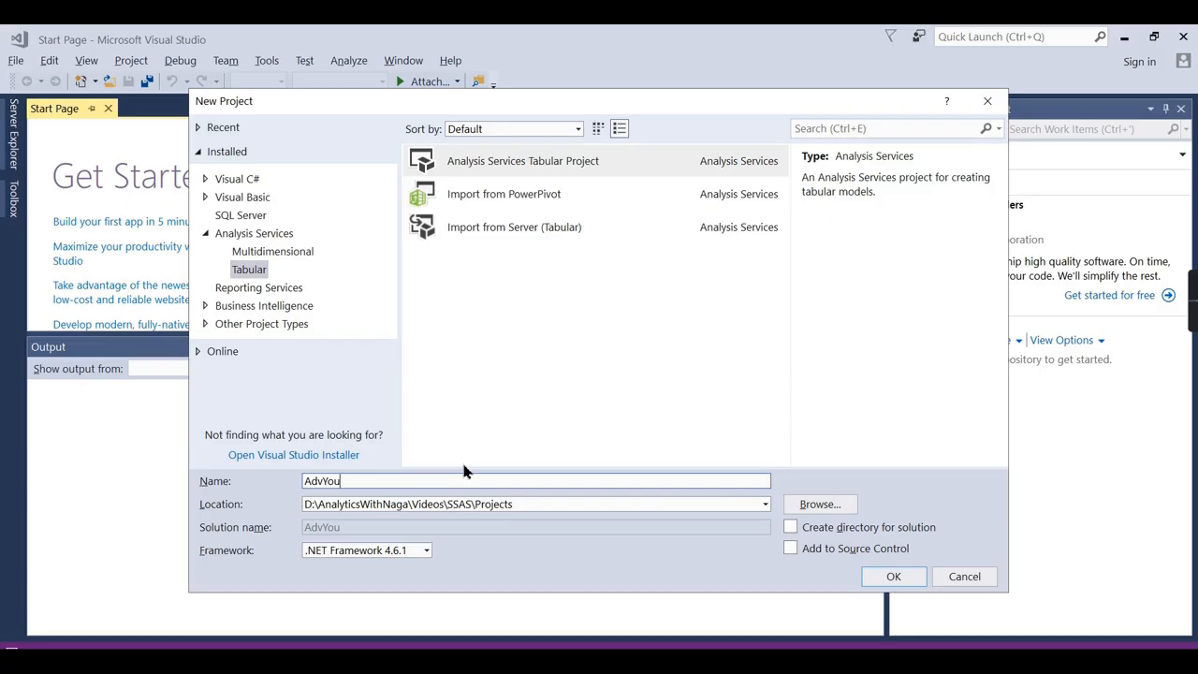
pyautogui.write('YoutubeDemo')
pyautogui.click(790, 529)
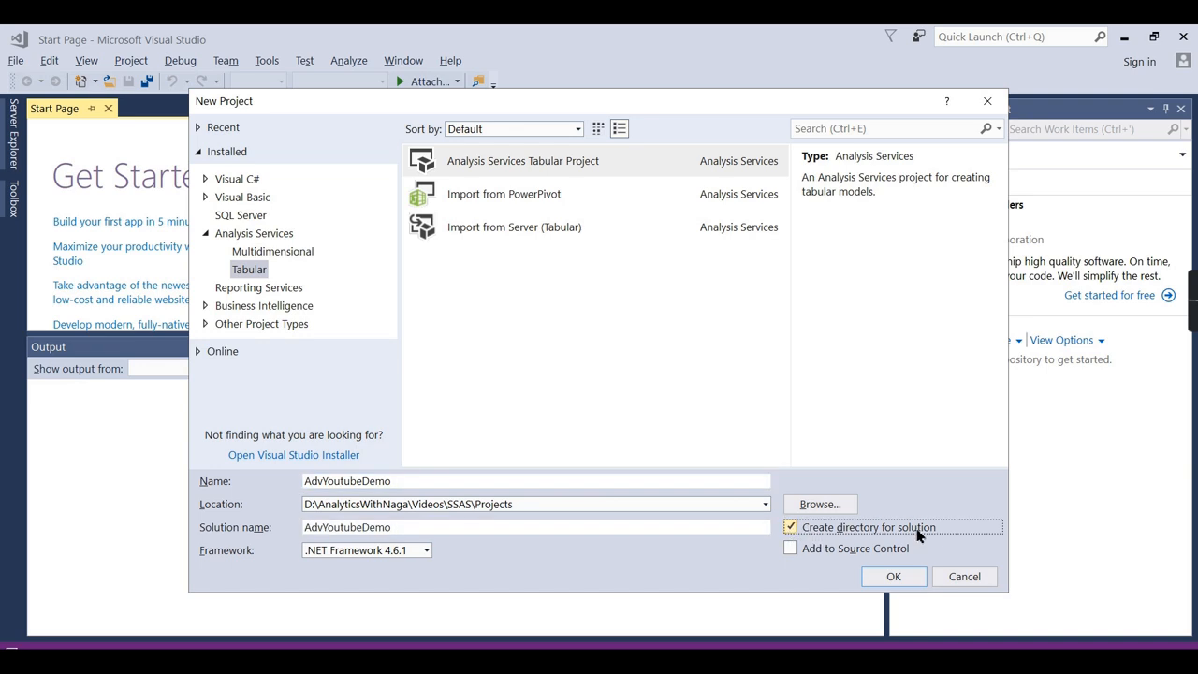
pyautogui.click(892, 578)
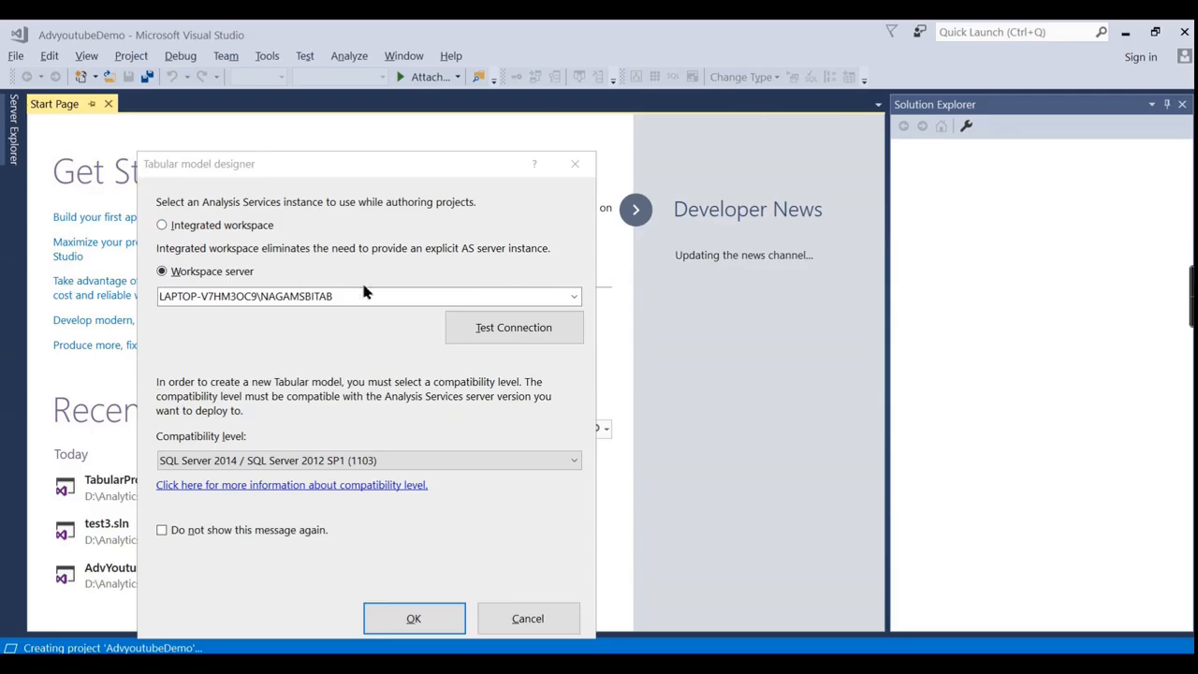
# Set compatibility level to SQL Server 2016 RTM (1200) and accept the workspace settings.
pyautogui.click(200, 460)
pyautogui.click(218, 506)
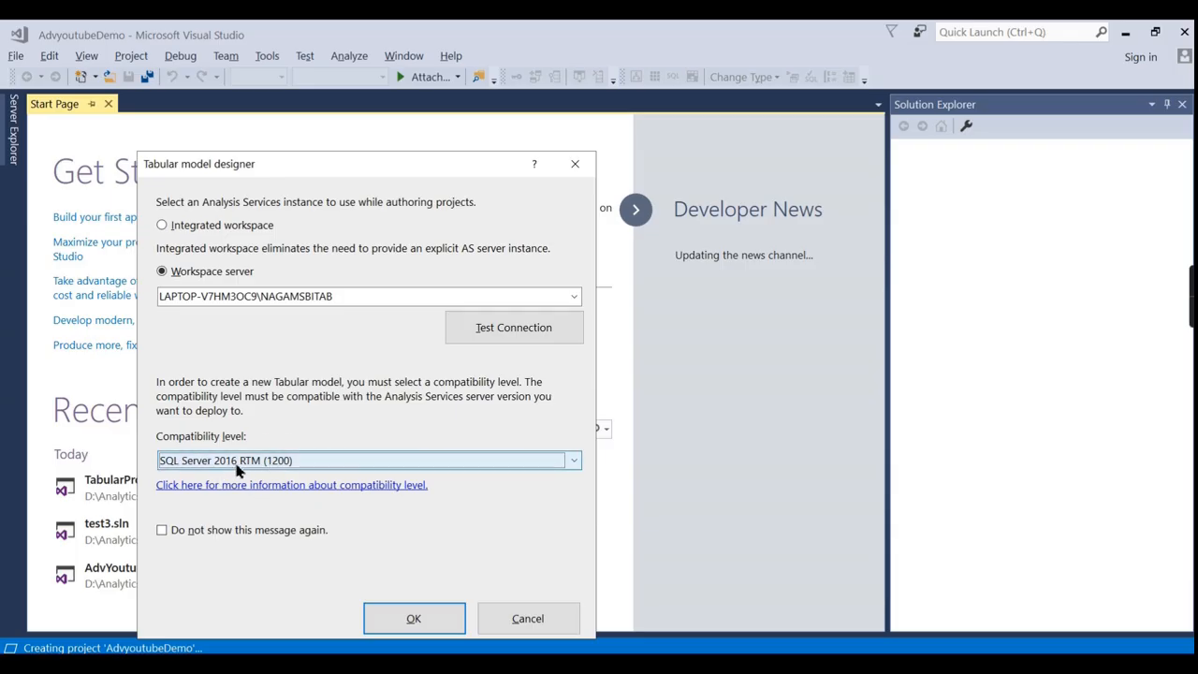
pyautogui.click(271, 468)
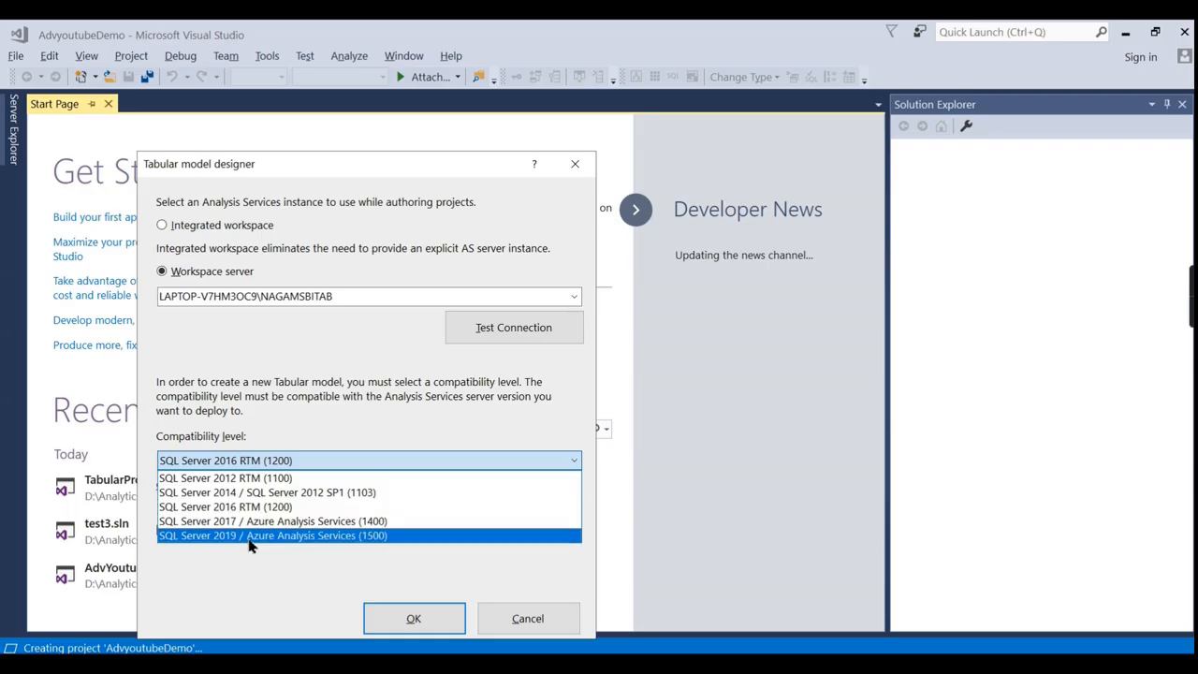
pyautogui.click(255, 509)
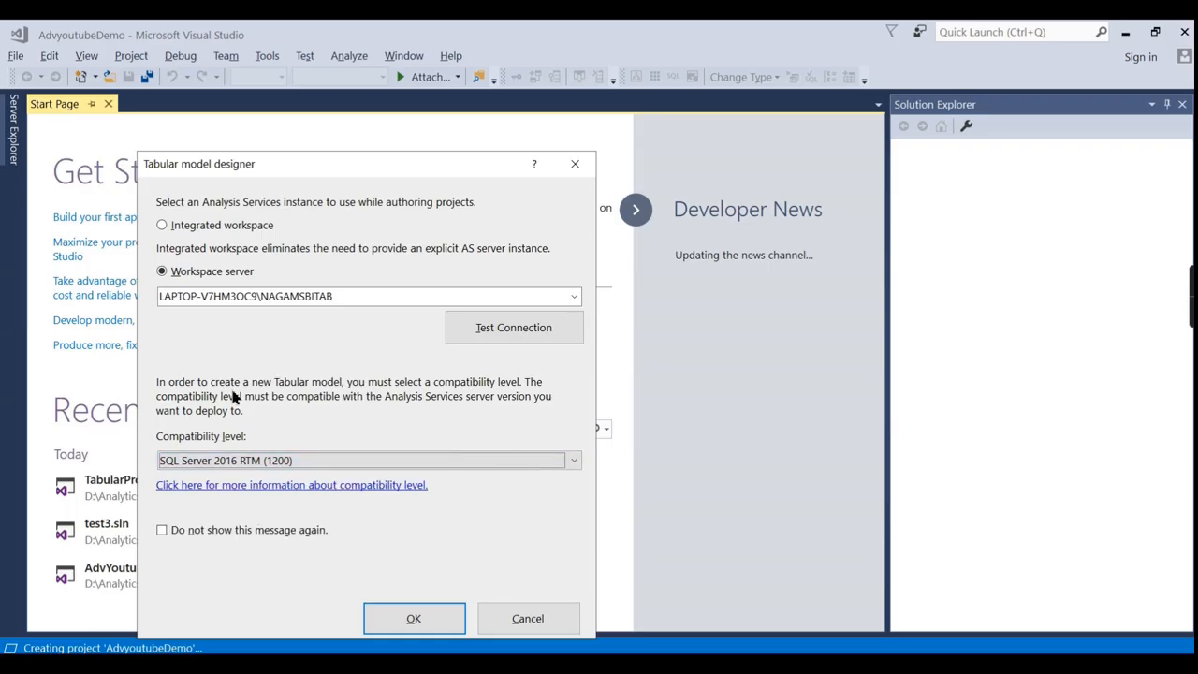
pyautogui.click(255, 460)
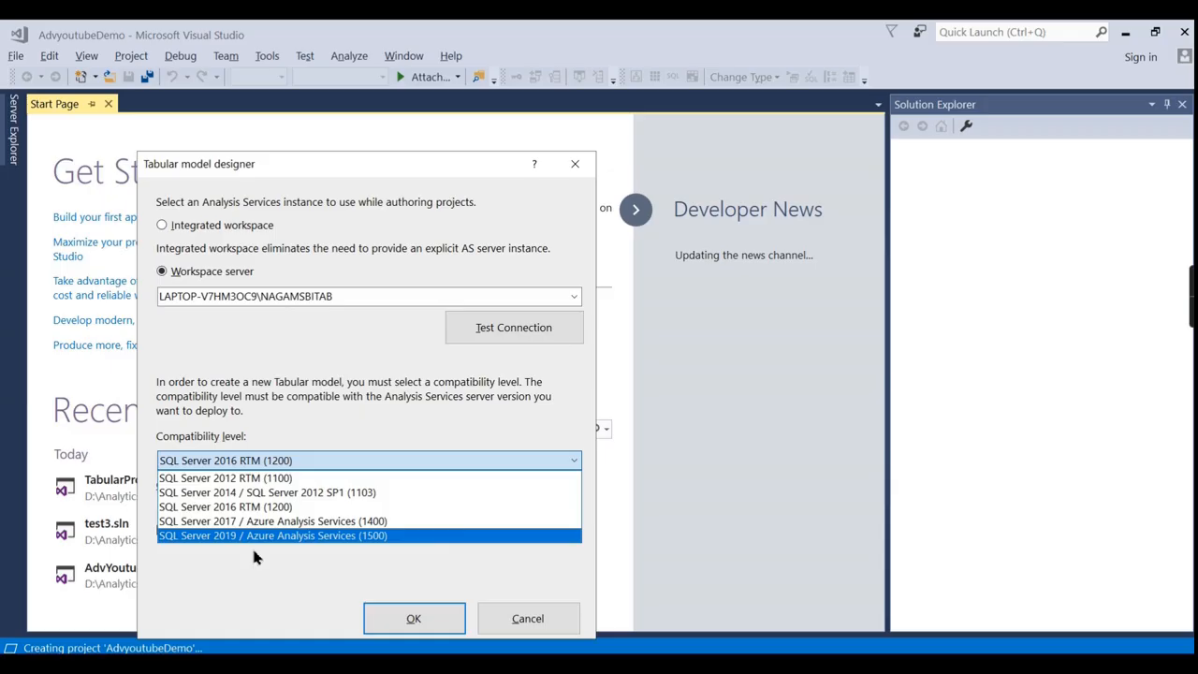
pyautogui.click(220, 507)
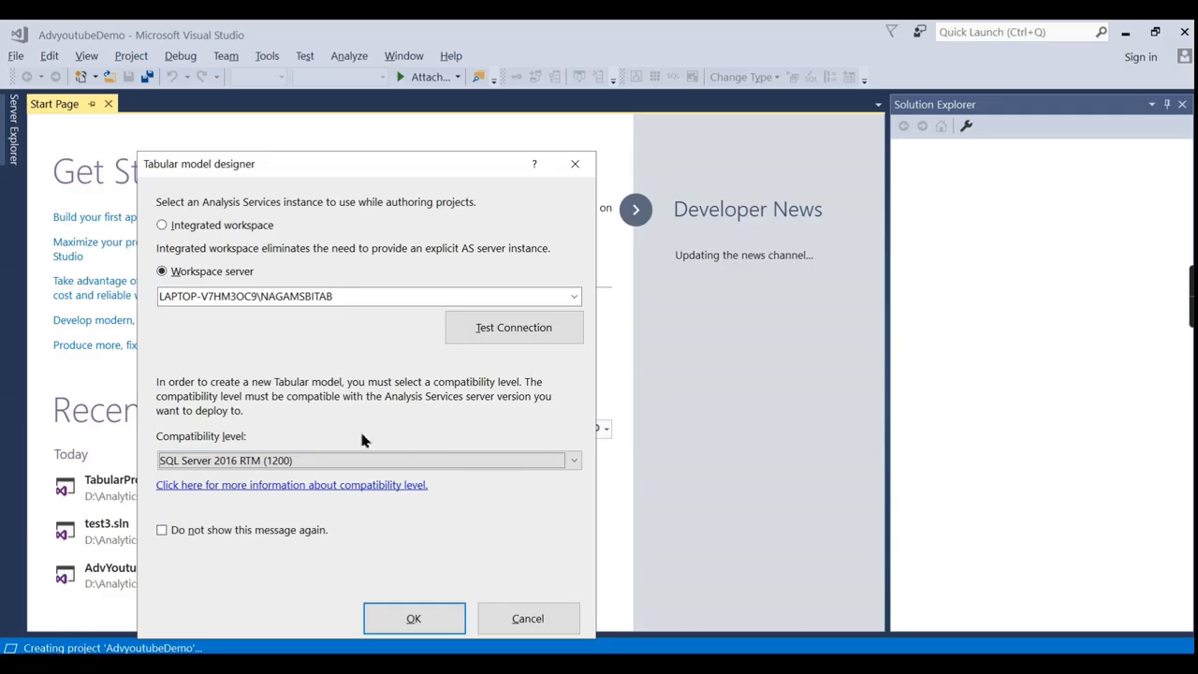
pyautogui.click(413, 617)
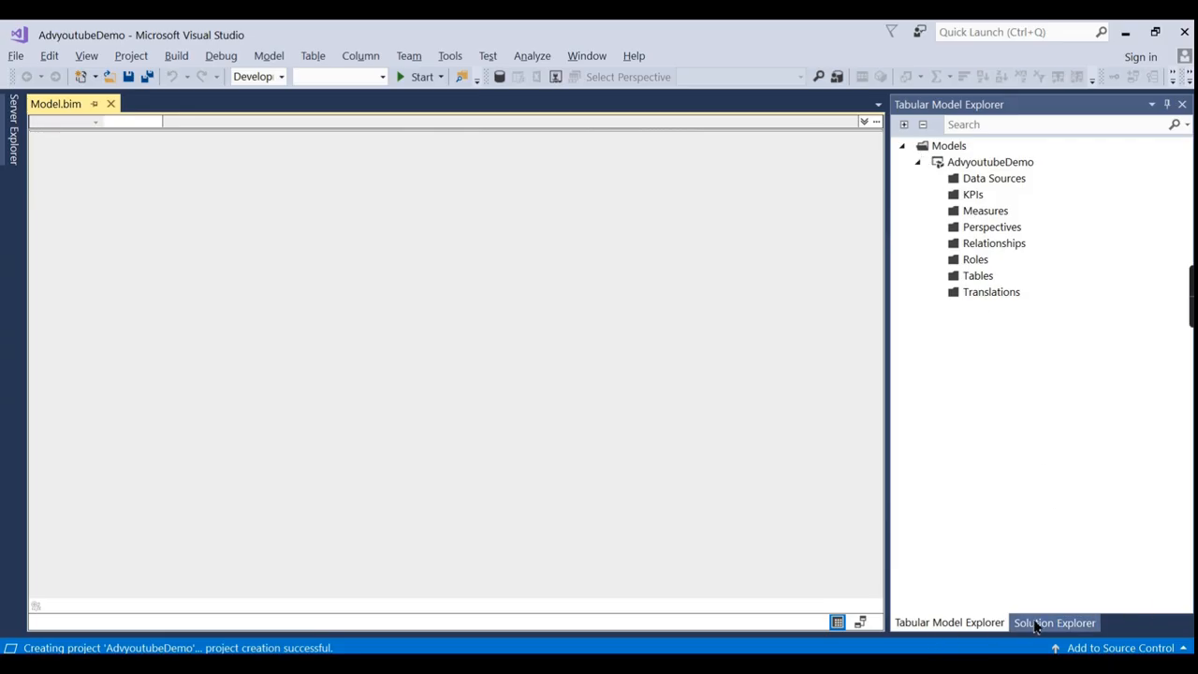
# Open Model.bim from Solution Explorer, select the Data Sources folder, and switch to PowerPoint.
pyautogui.click(1038, 623)
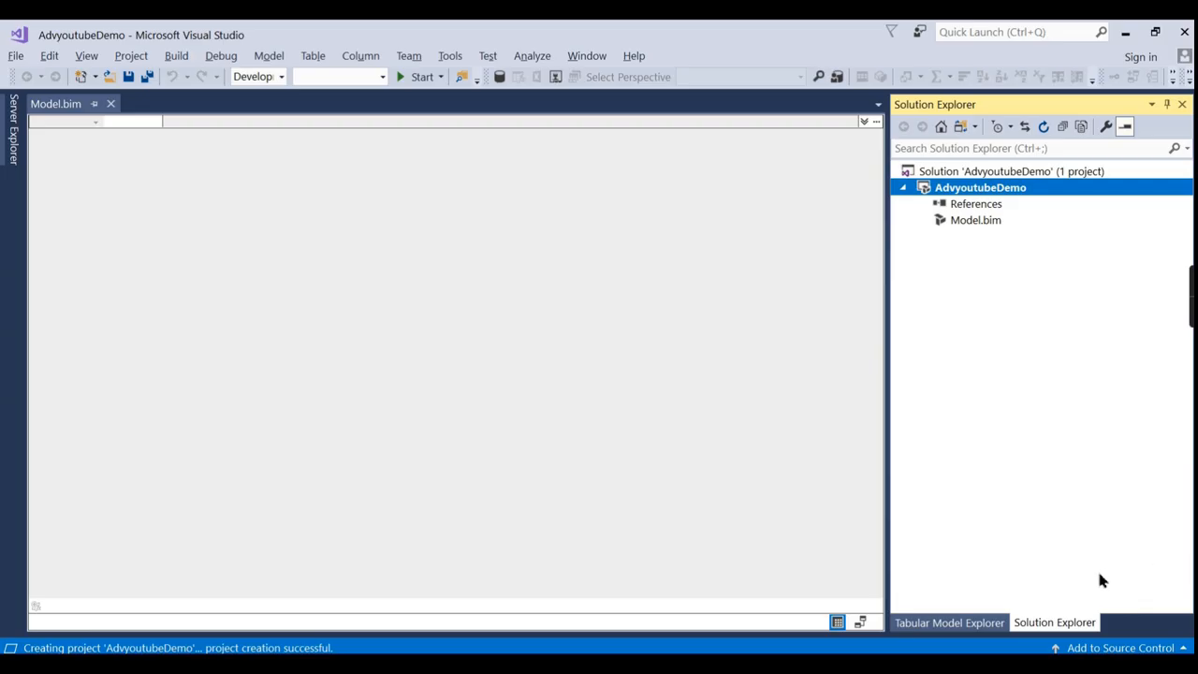
pyautogui.click(961, 226)
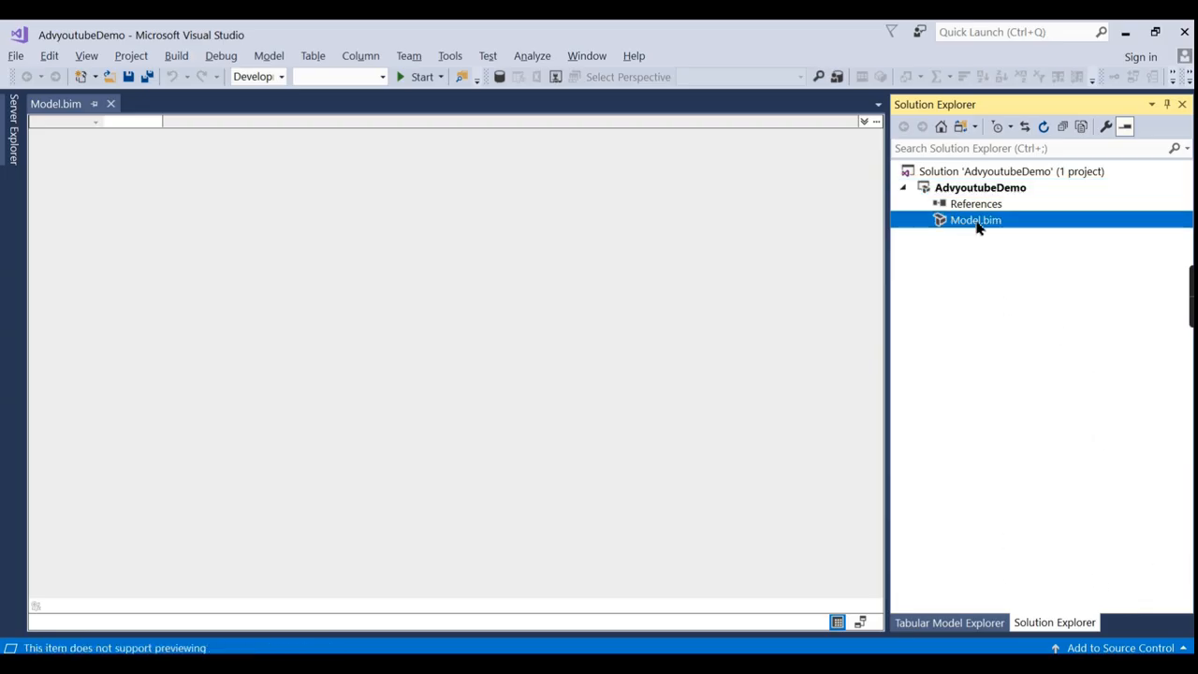
pyautogui.doubleClick(964, 229)
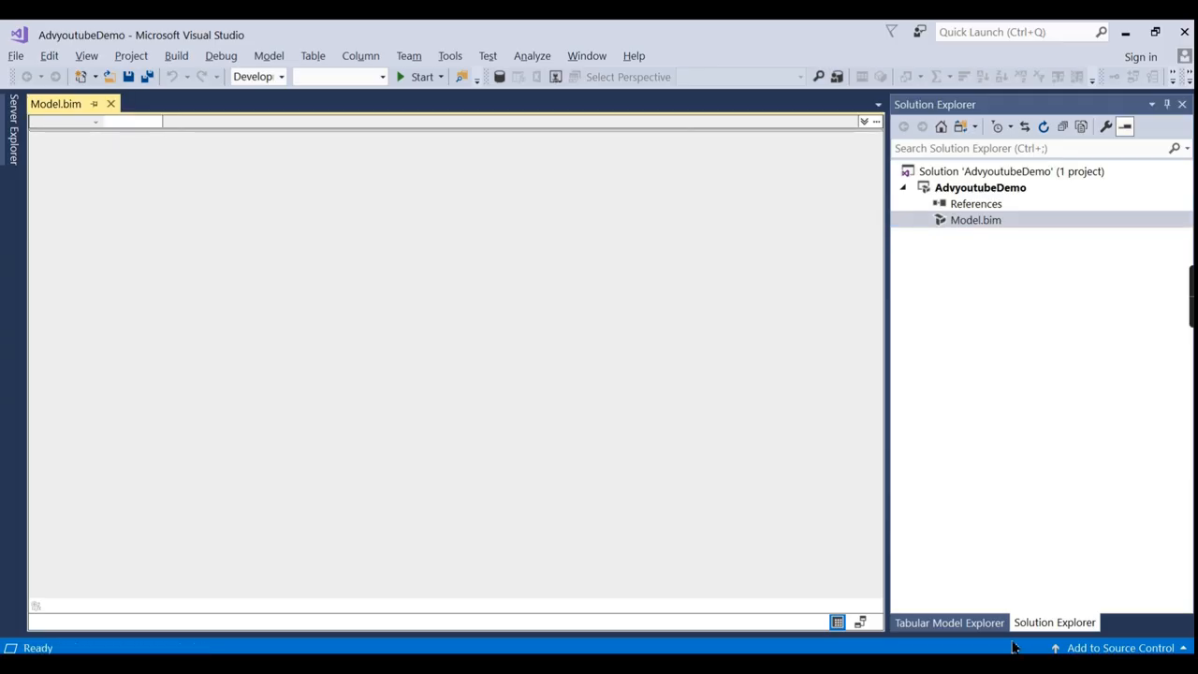
pyautogui.click(979, 619)
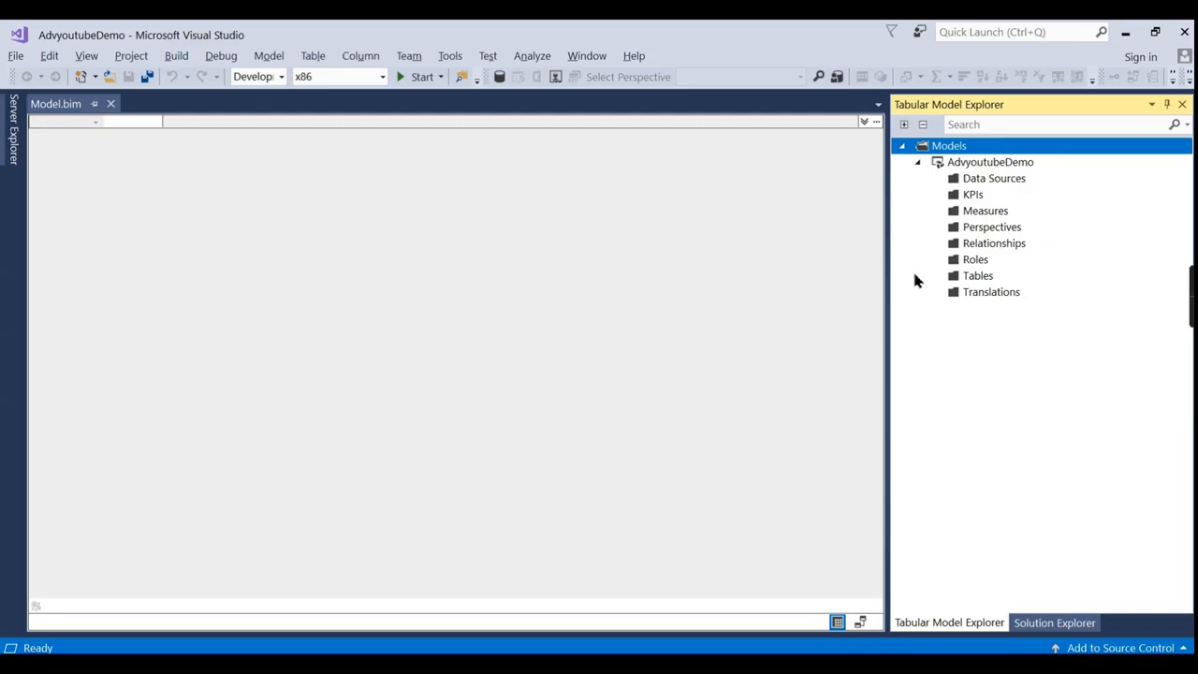
pyautogui.click(1003, 181)
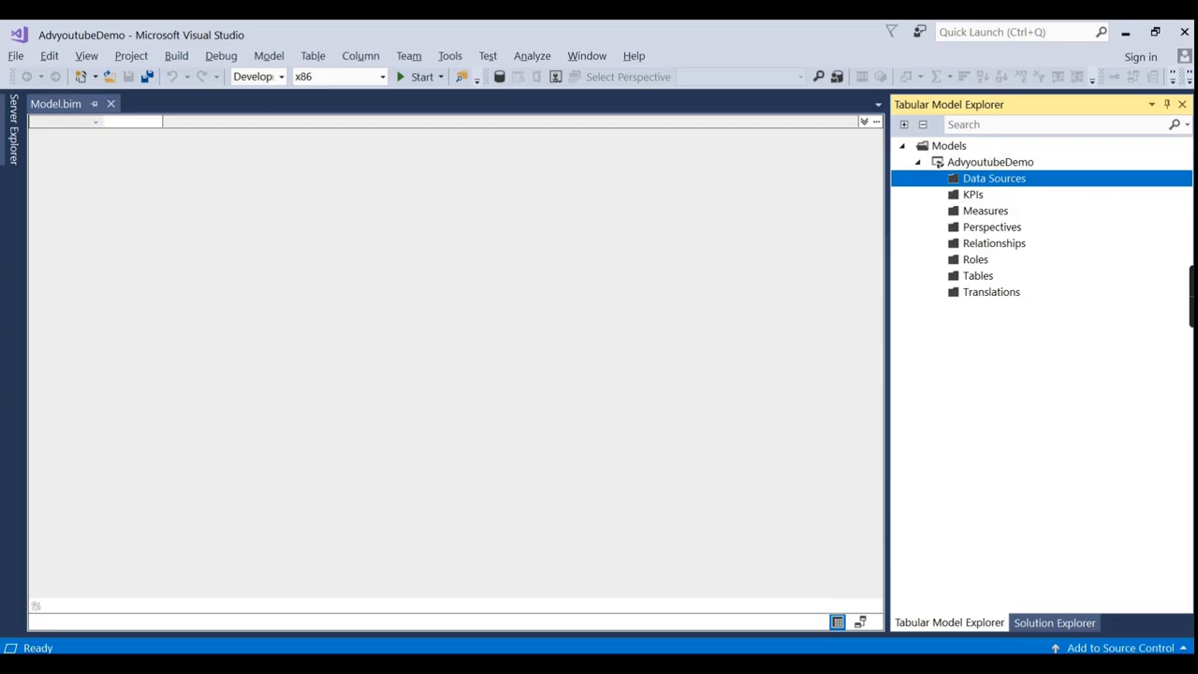
pyautogui.hotkey('alt', 'Tab')
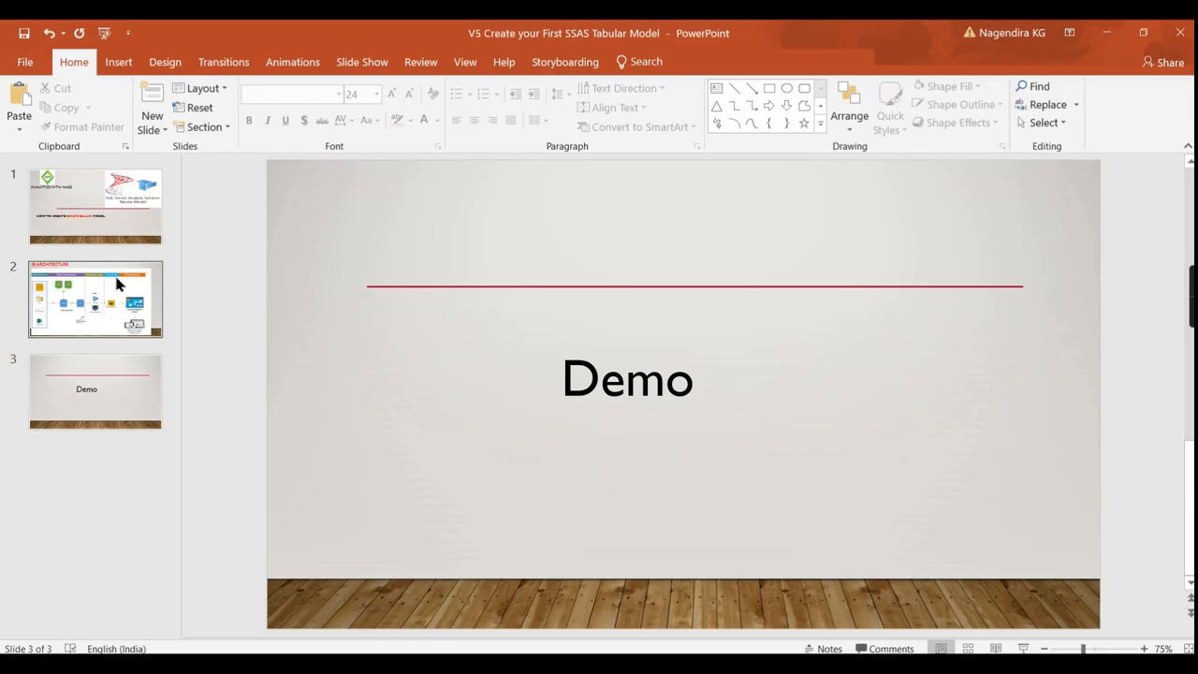
# Show the BI Architecture slide, then switch back to Visual Studio.
pyautogui.click(118, 281)
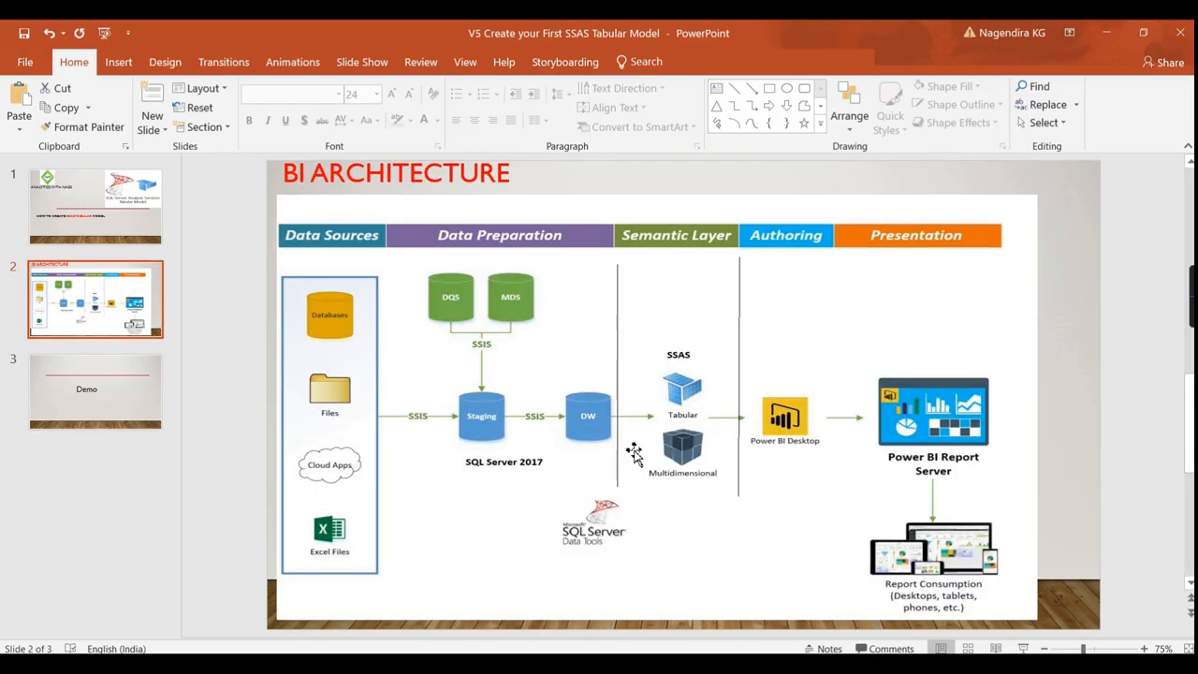
pyautogui.hotkey('alt', 'Tab')
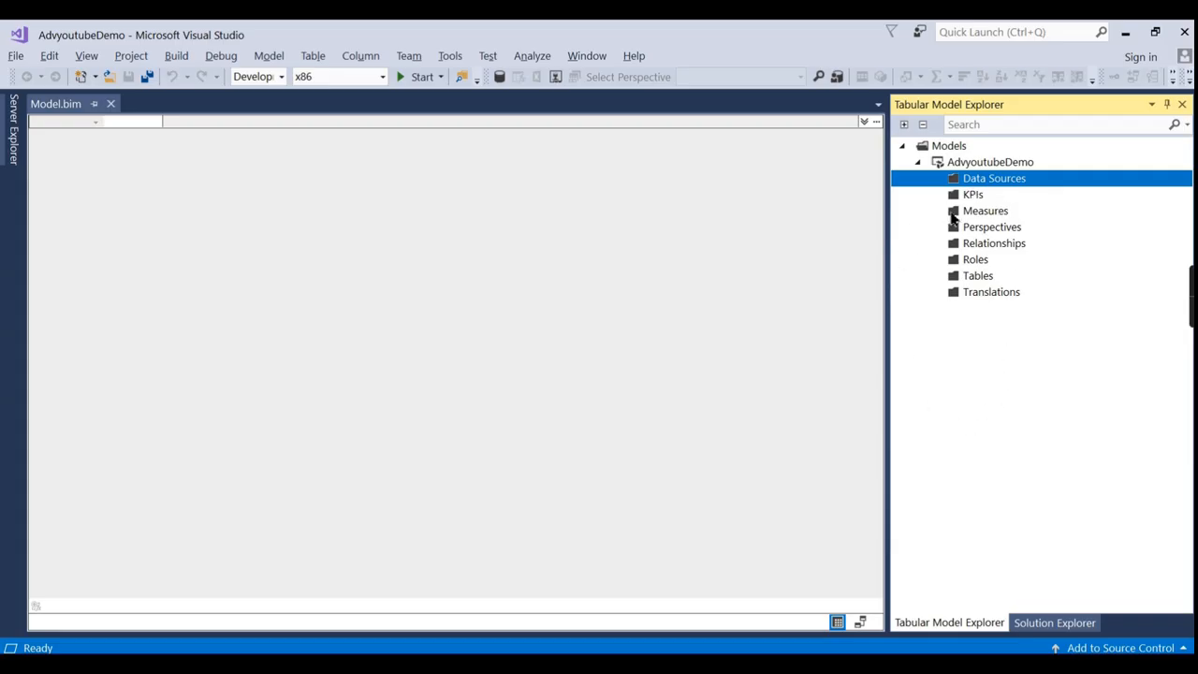
# Start importing tables from a data source via the Data Sources folder's context menu.
pyautogui.click(961, 279)
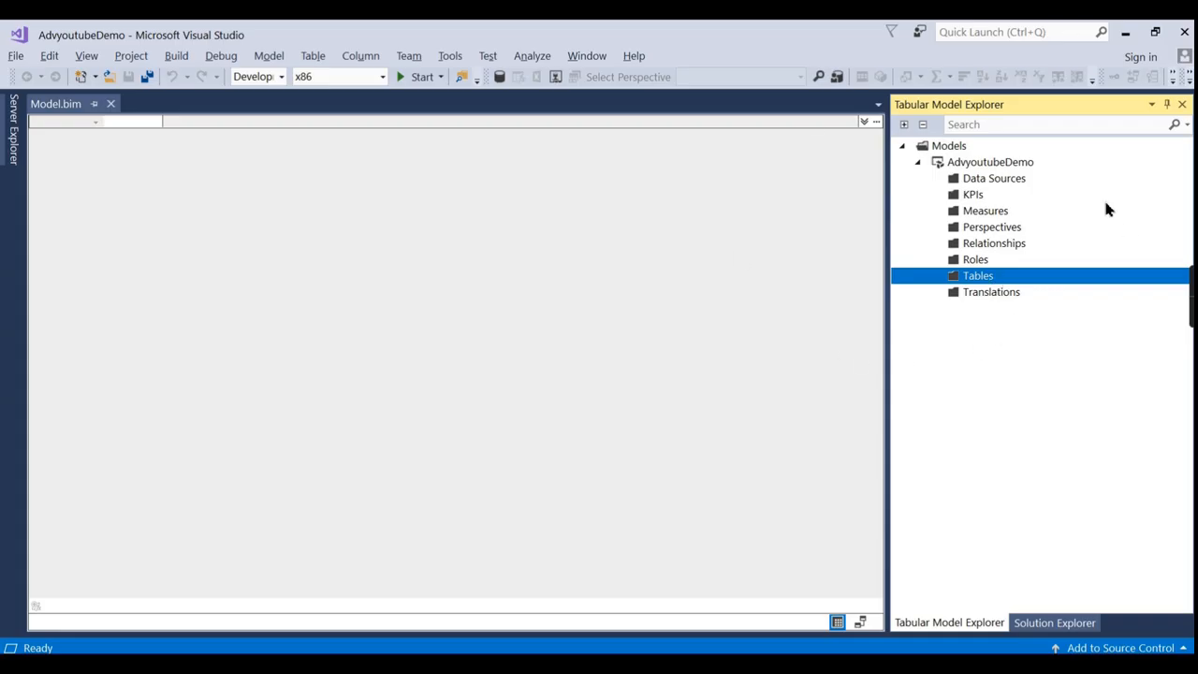
pyautogui.click(982, 181)
pyautogui.rightClick(982, 182)
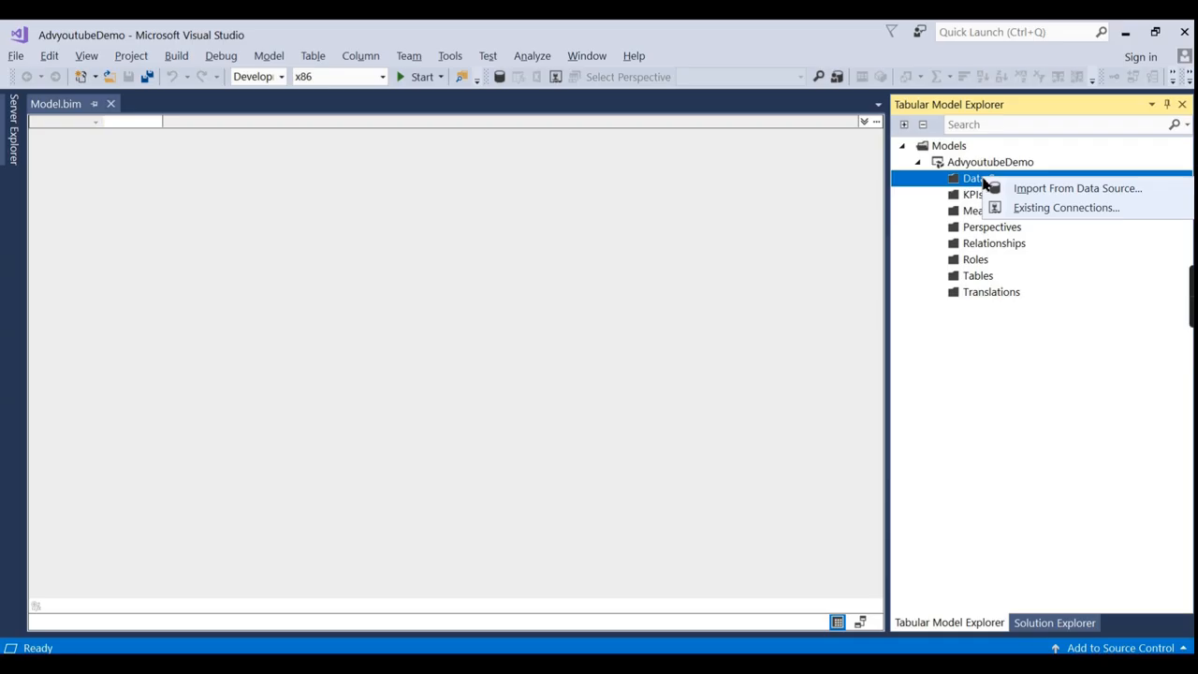
pyautogui.click(1046, 189)
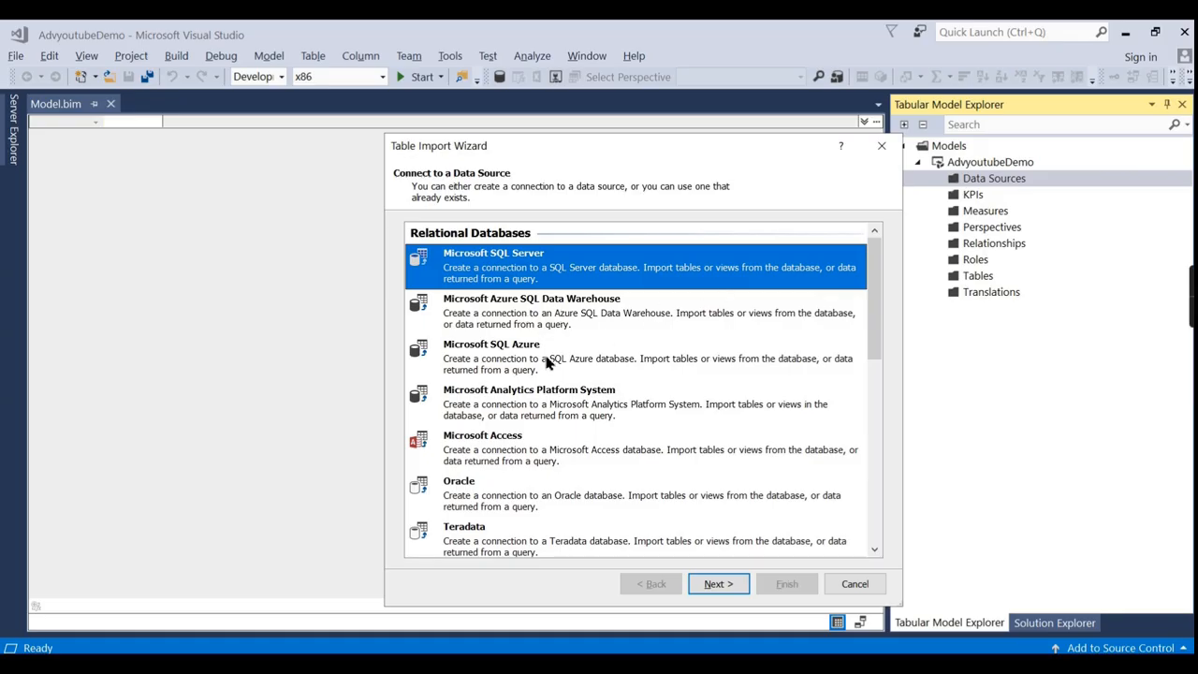
# Browse the data source list and continue with Microsoft SQL Server.
pyautogui.scroll(-3, 578, 362)
pyautogui.scroll(-3, 505, 355)
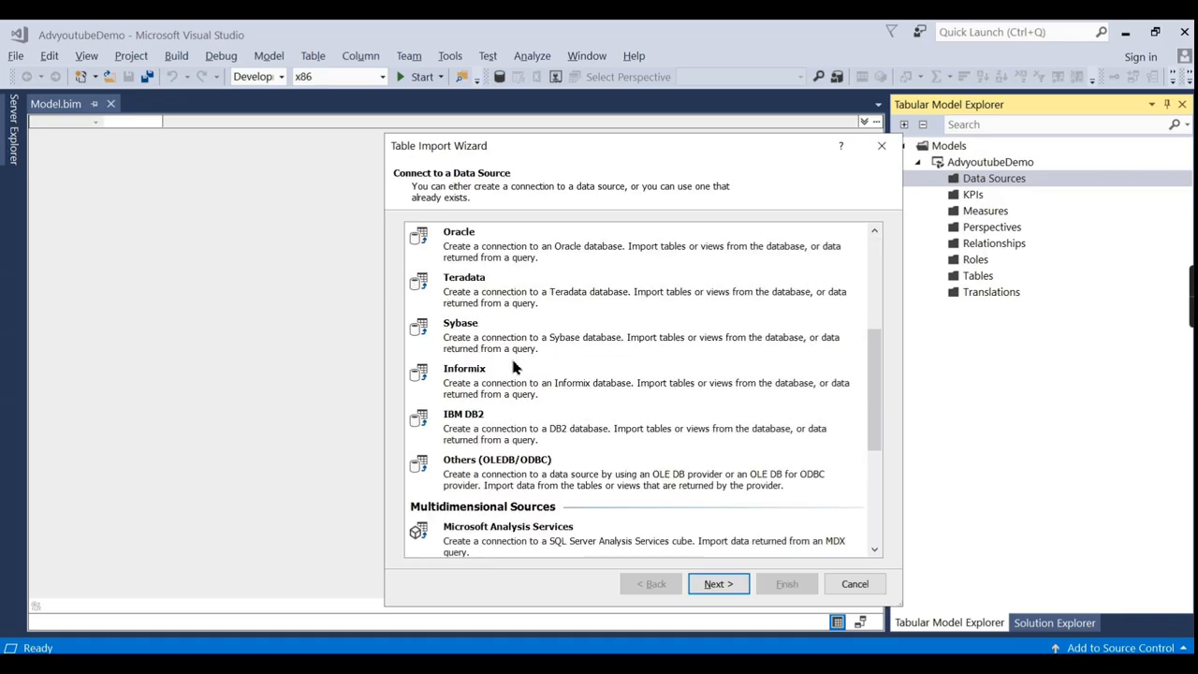
pyautogui.scroll(-4, 521, 429)
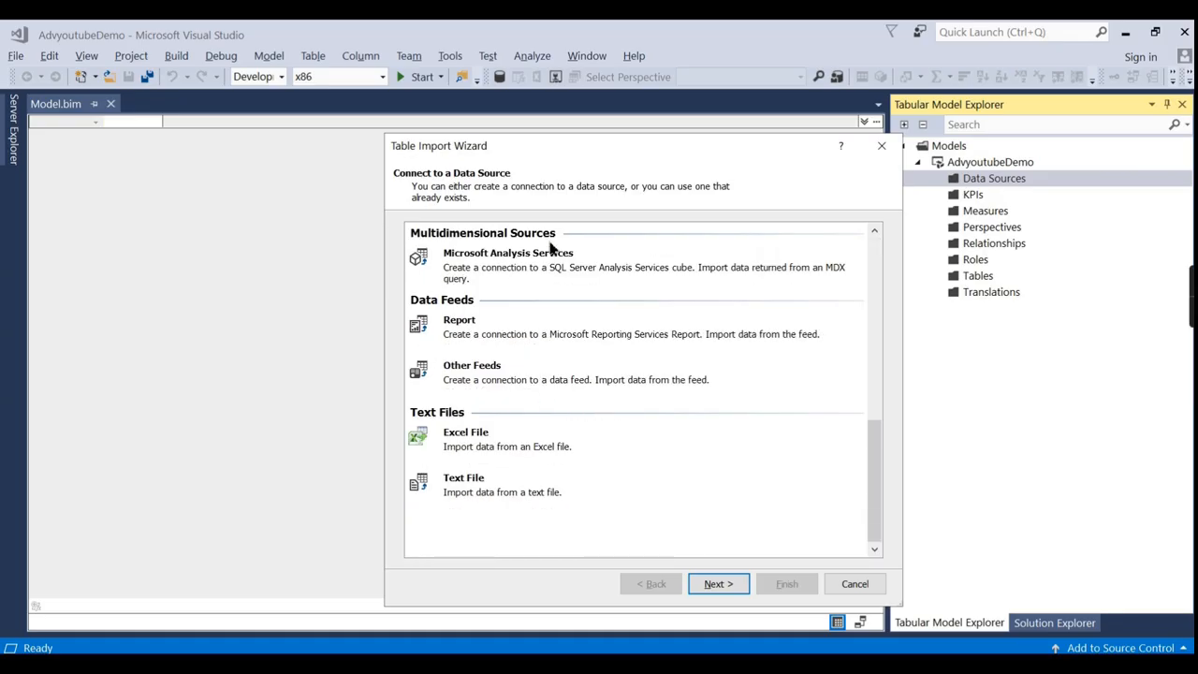
pyautogui.scroll(4, 538, 297)
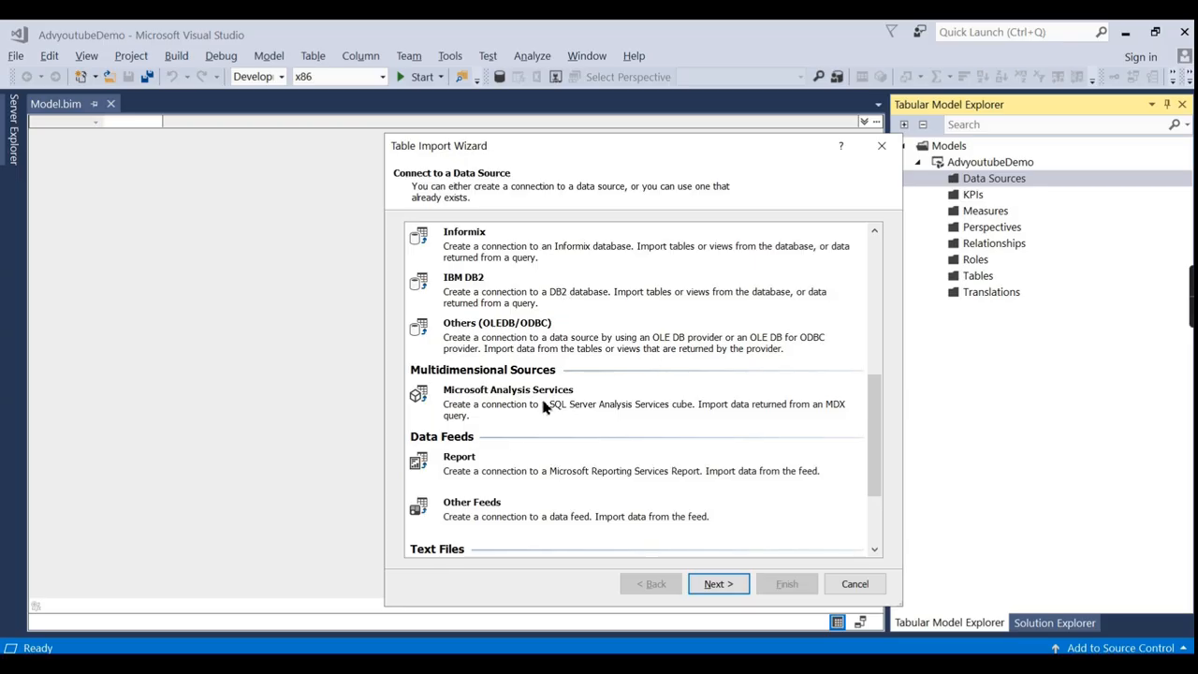
pyautogui.scroll(-3, 534, 402)
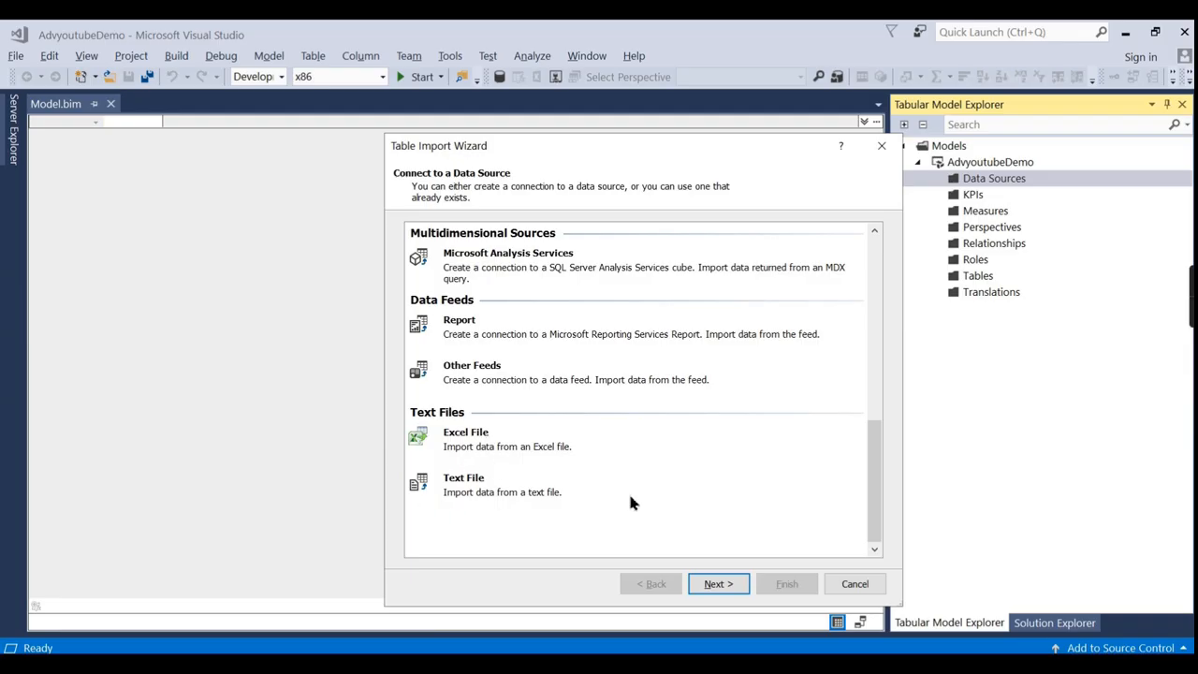
pyautogui.scroll(10, 630, 502)
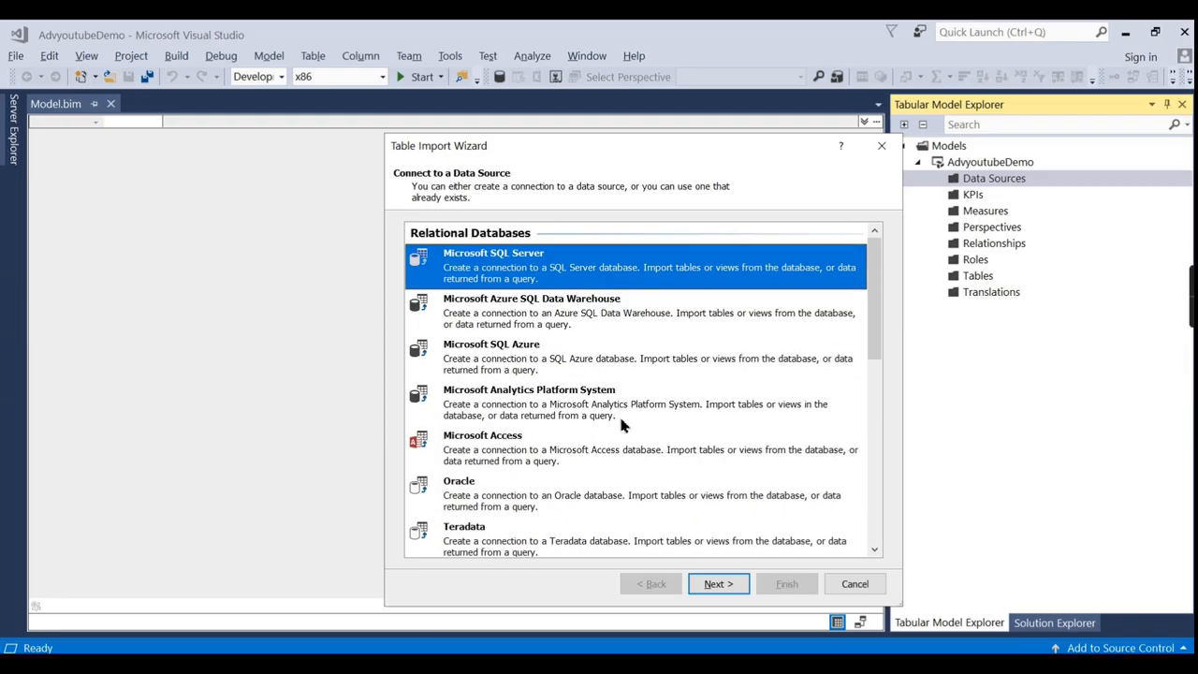
pyautogui.scroll(-5, 683, 402)
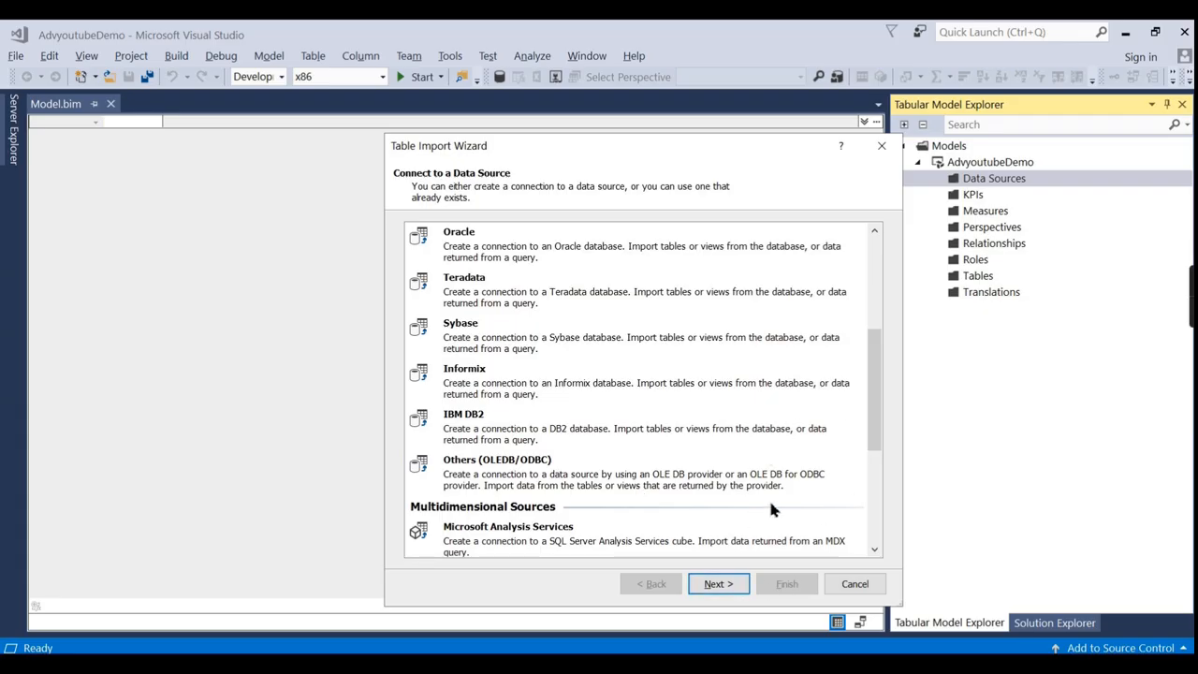
pyautogui.scroll(5, 875, 451)
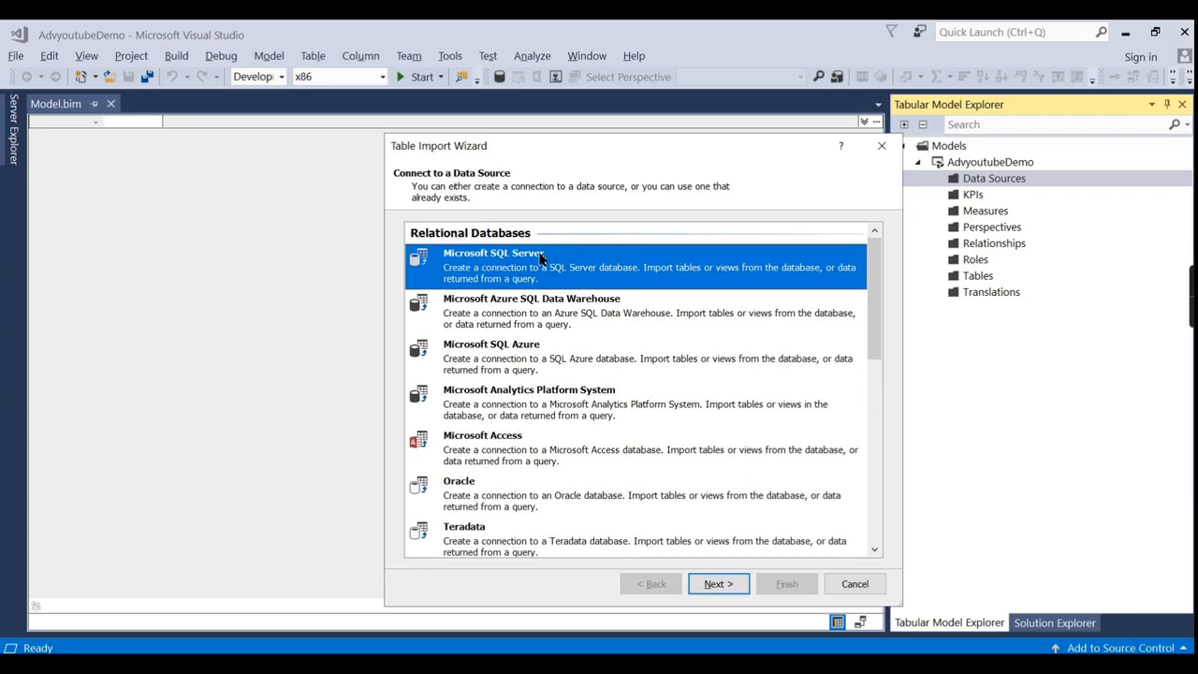
pyautogui.click(719, 586)
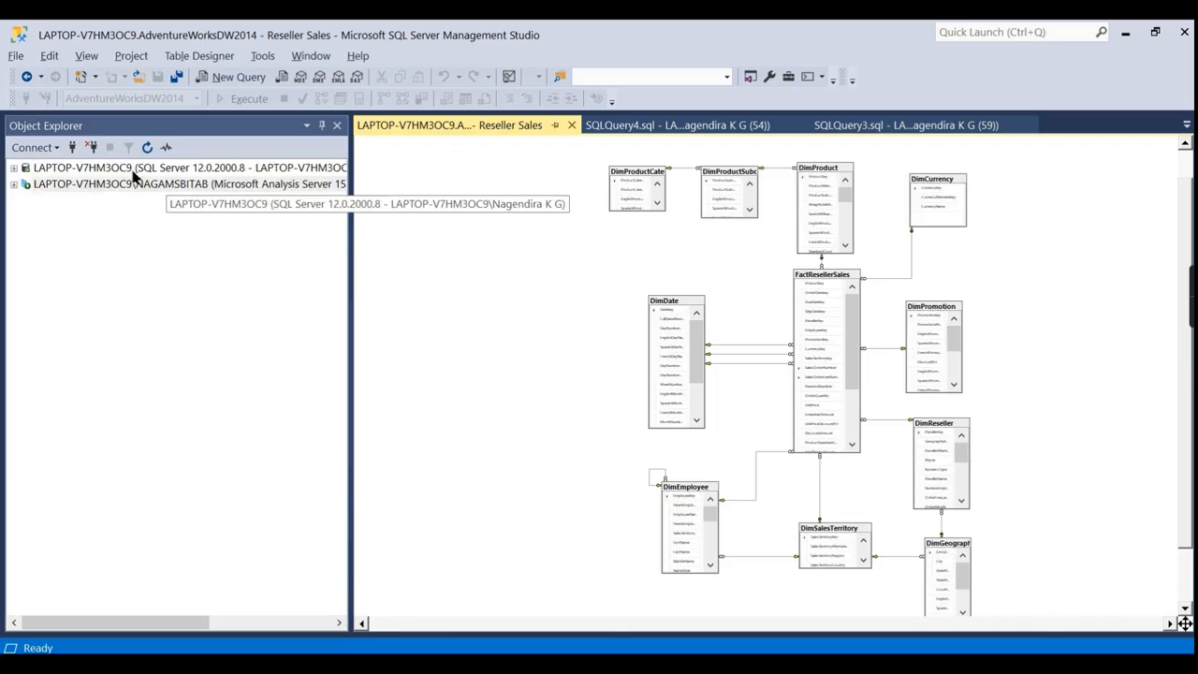
# Copy the local server's name from its SSMS properties and paste it as Server name.
pyautogui.rightClick(134, 170)
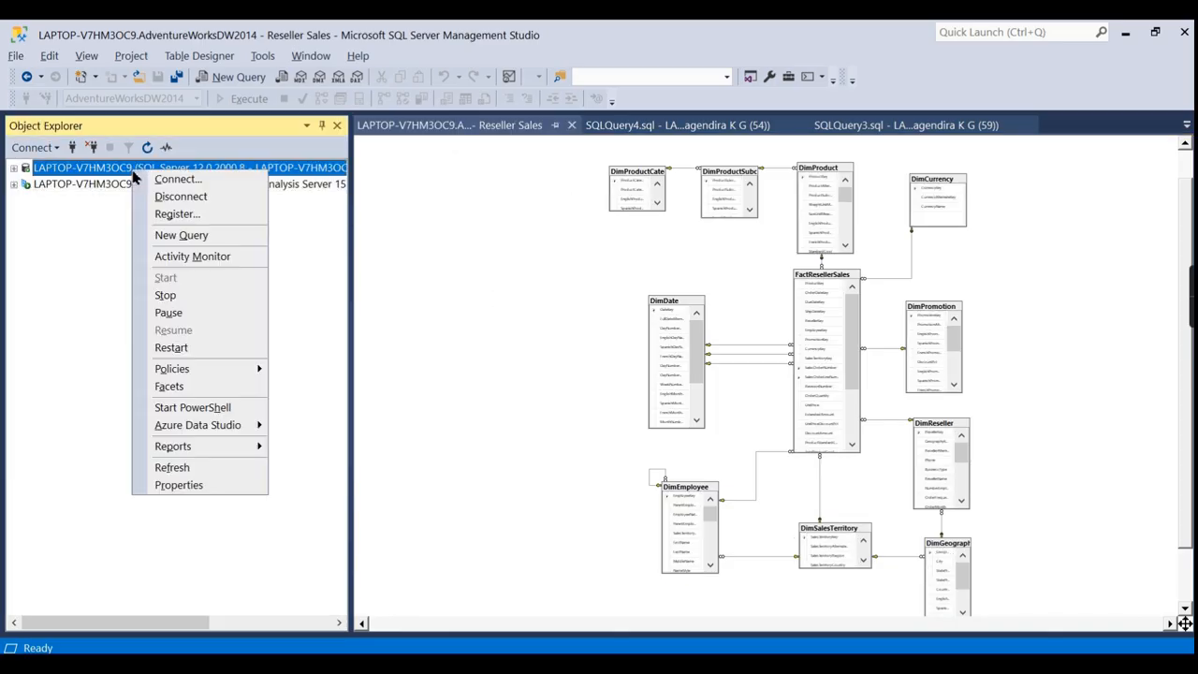
pyautogui.click(188, 484)
pyautogui.click(794, 177)
pyautogui.hotkey('ctrl', 'c')
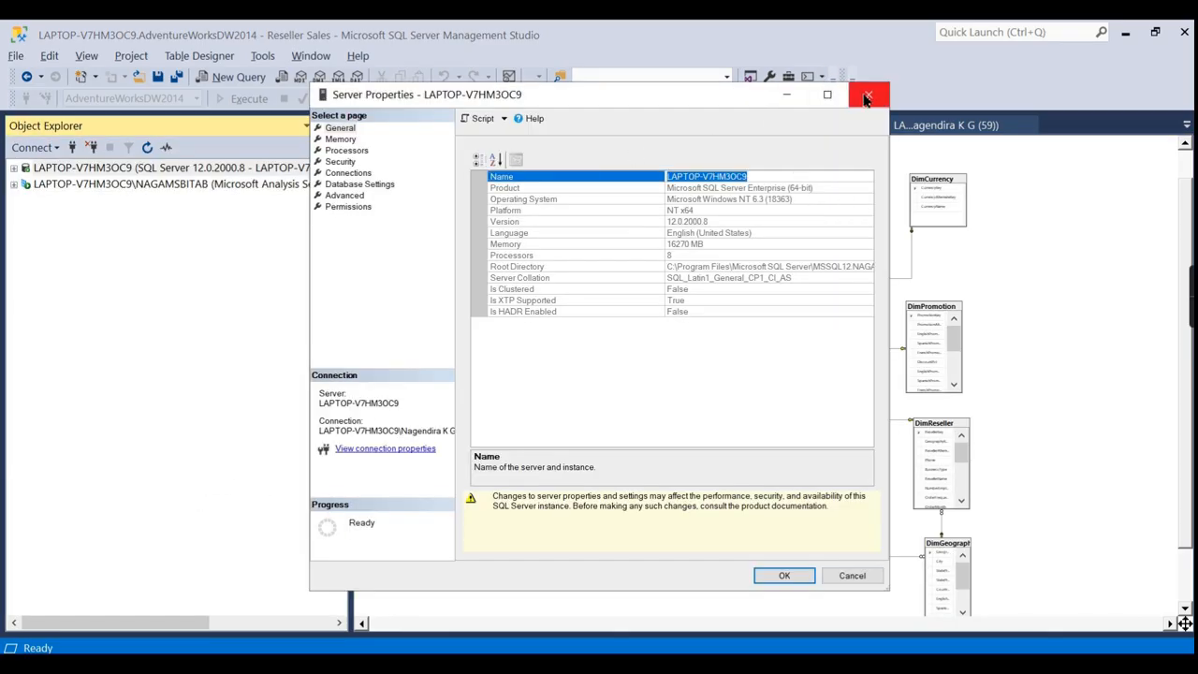
pyautogui.click(867, 98)
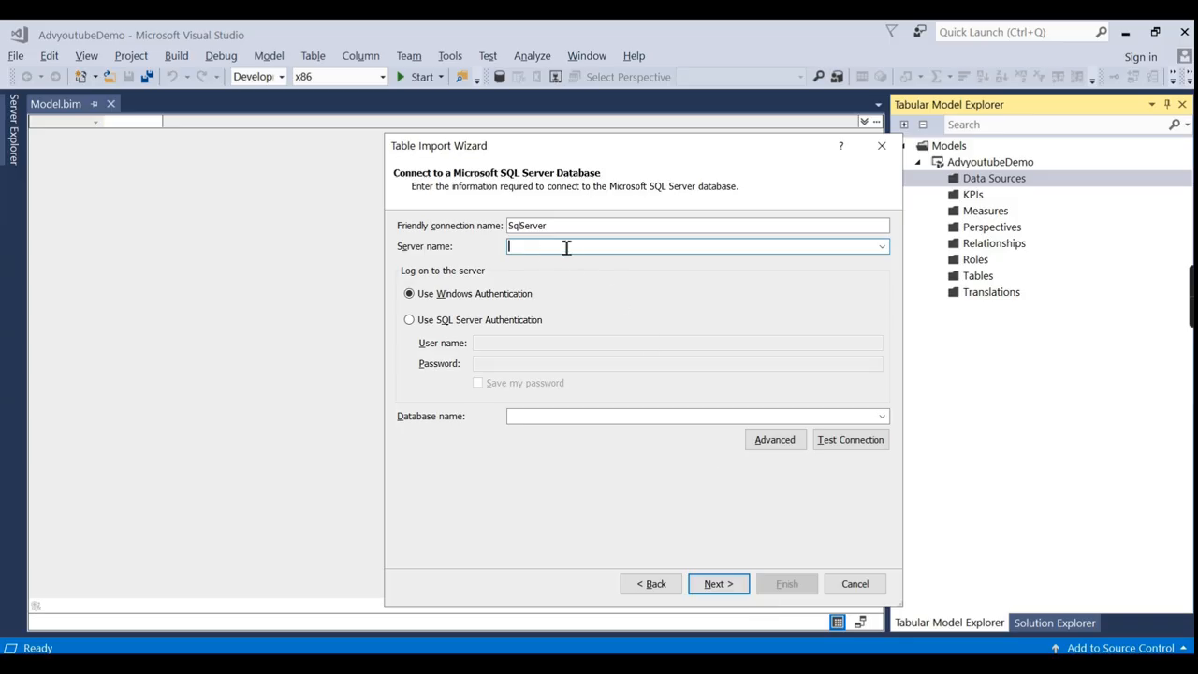
pyautogui.hotkey('ctrl', 'v')
# Rename the connection to Adv DW, pick the AdventureWorksDW2014 database, and continue.
pyautogui.moveTo(654, 225); pyautogui.dragTo(470, 226)
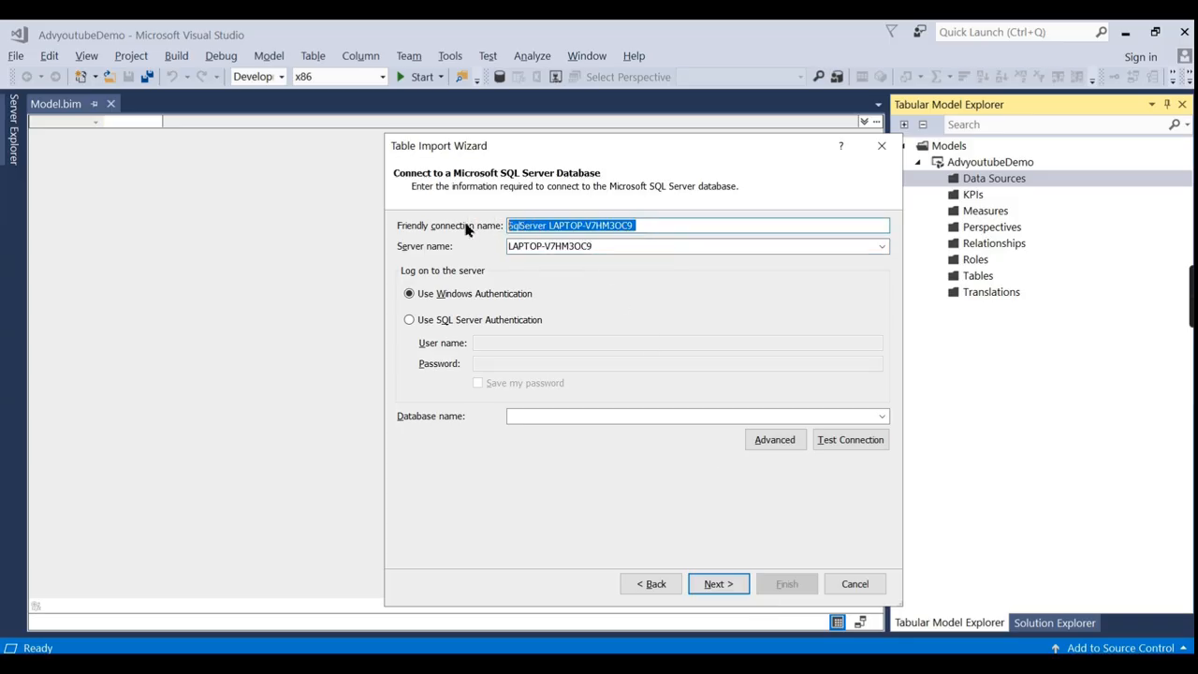
pyautogui.write('Adv DW')
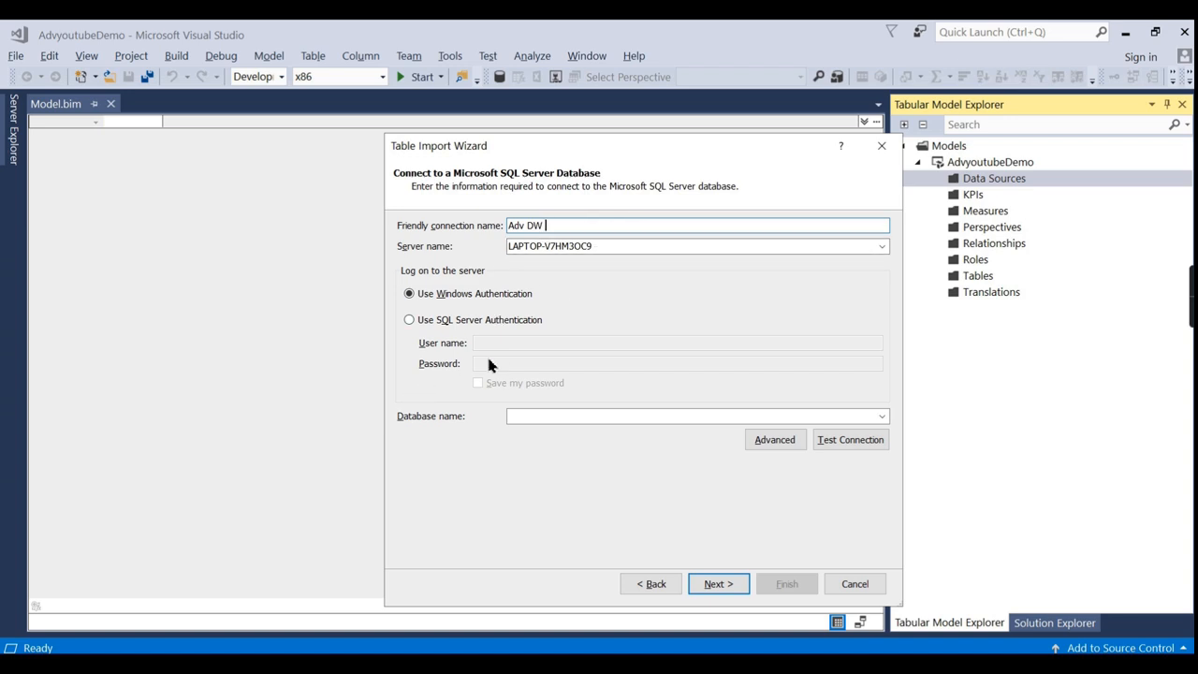
pyautogui.click(885, 416)
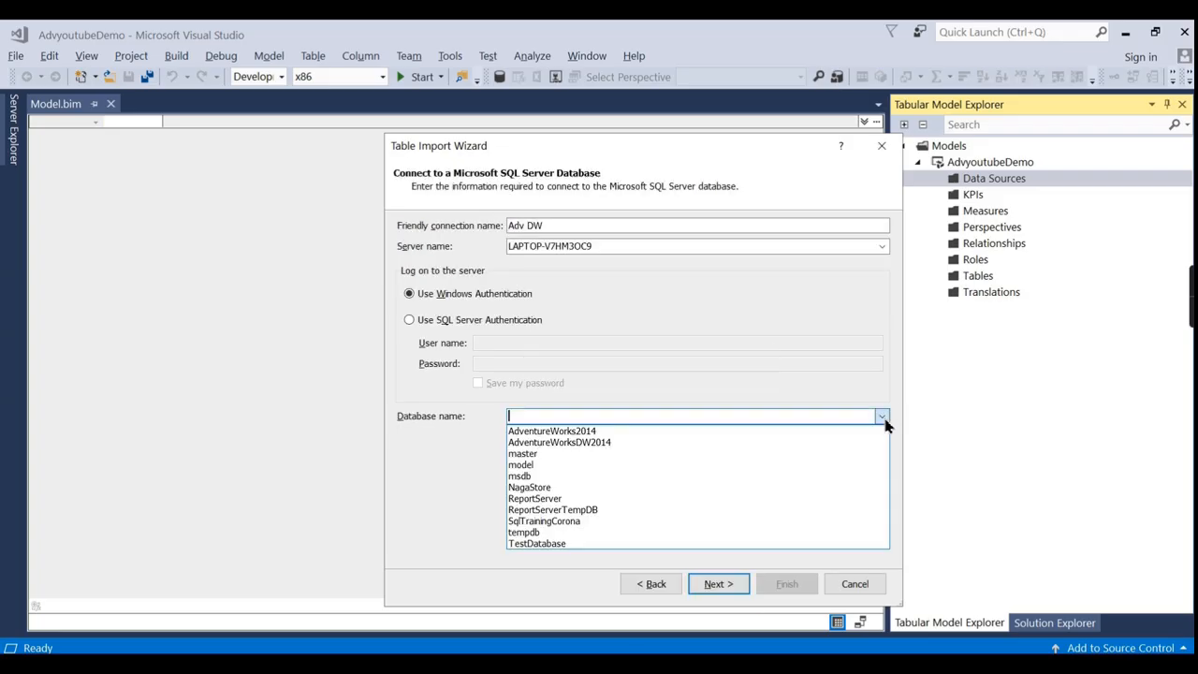
pyautogui.click(607, 442)
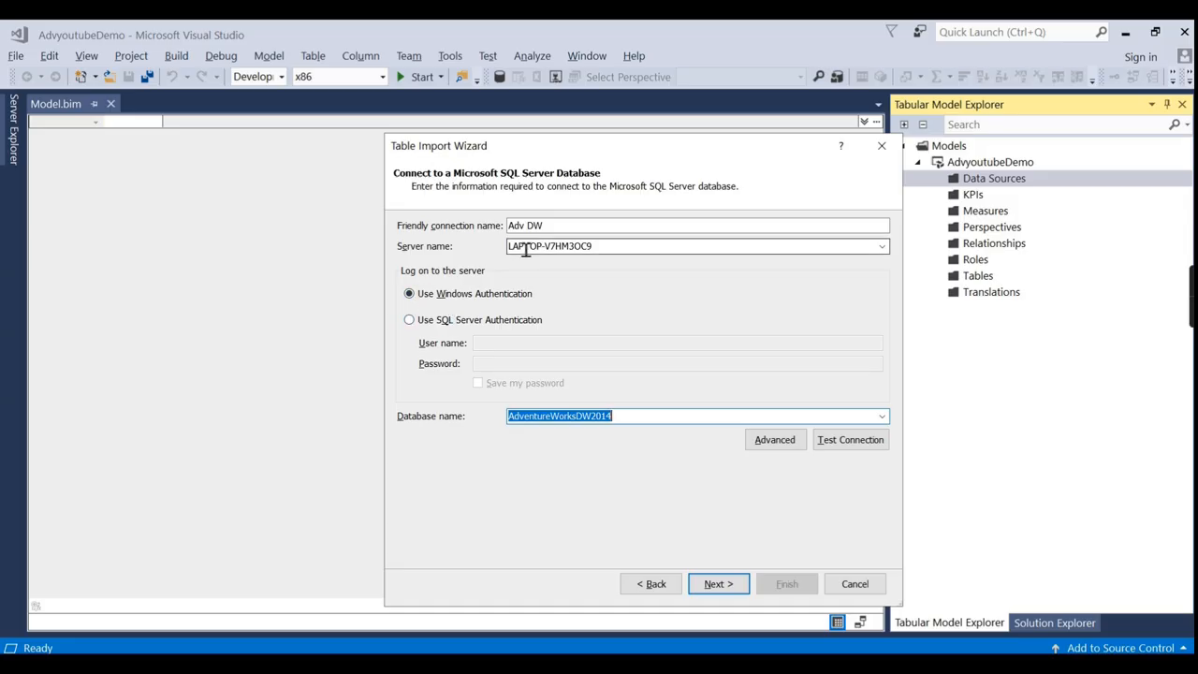
pyautogui.click(718, 585)
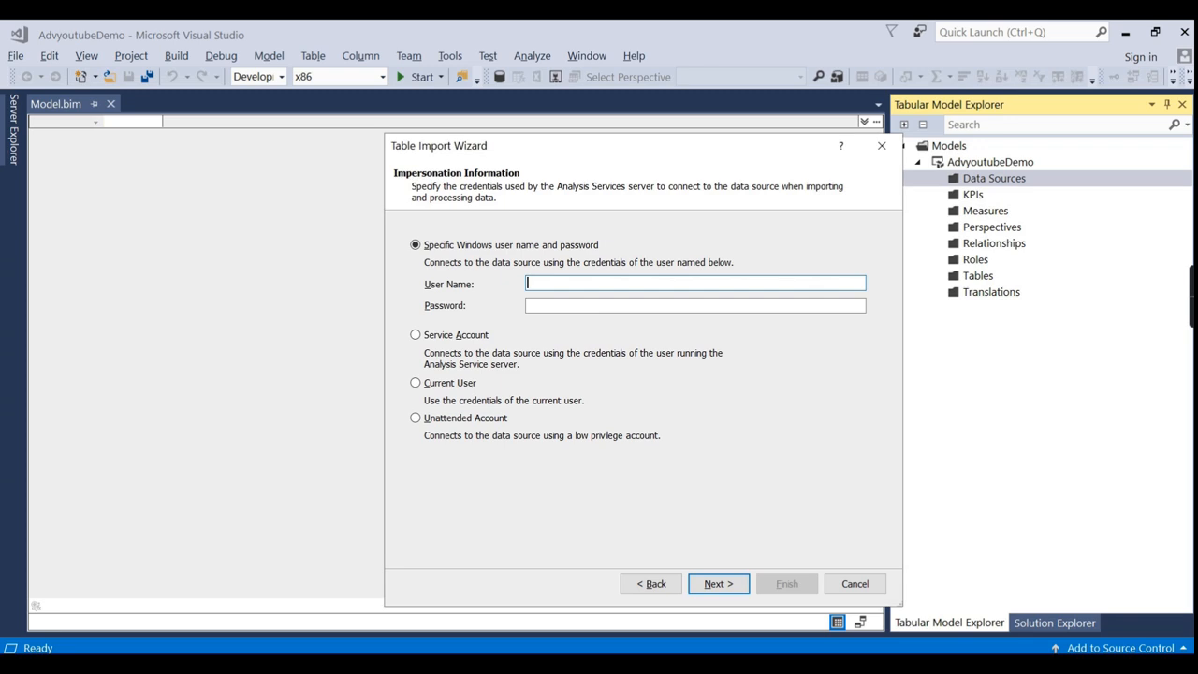
# Choose Service Account impersonation, go to the next page, then return to it.
pyautogui.click(436, 337)
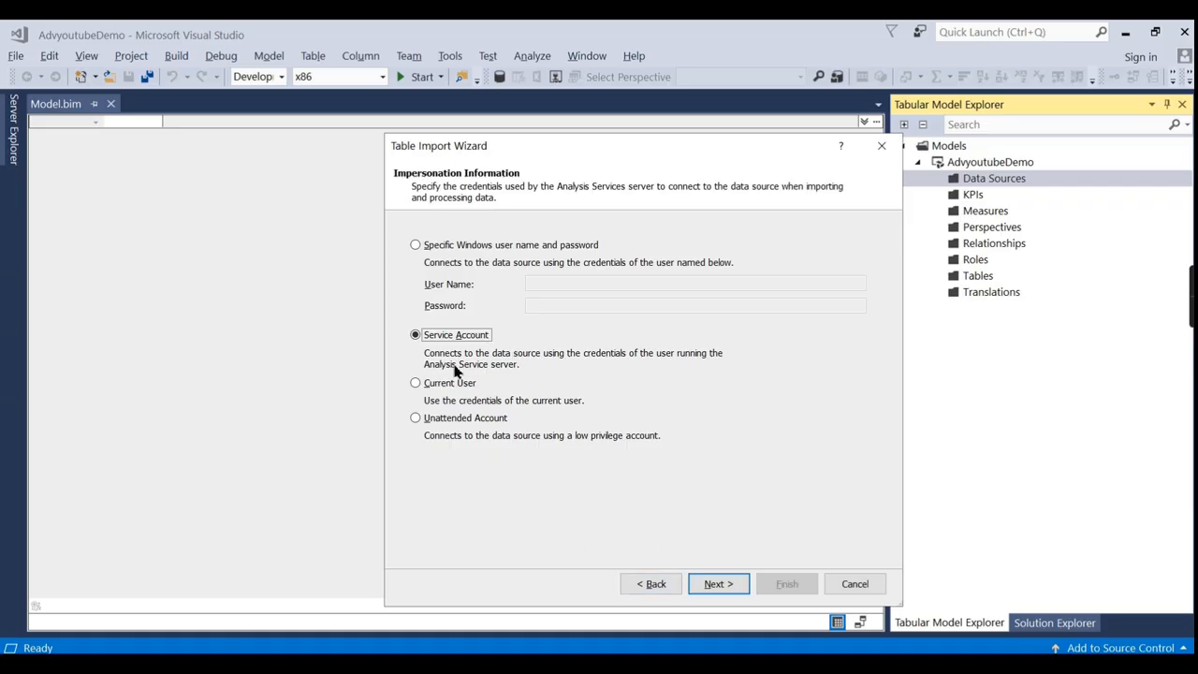
pyautogui.click(716, 584)
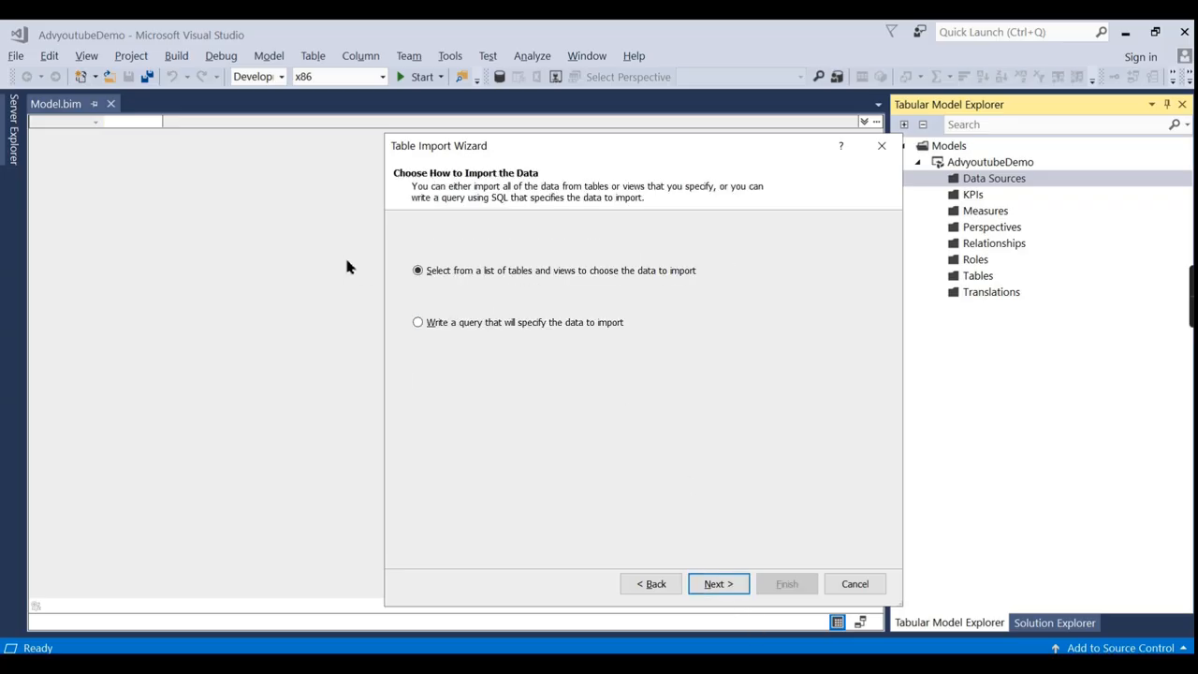
pyautogui.click(656, 584)
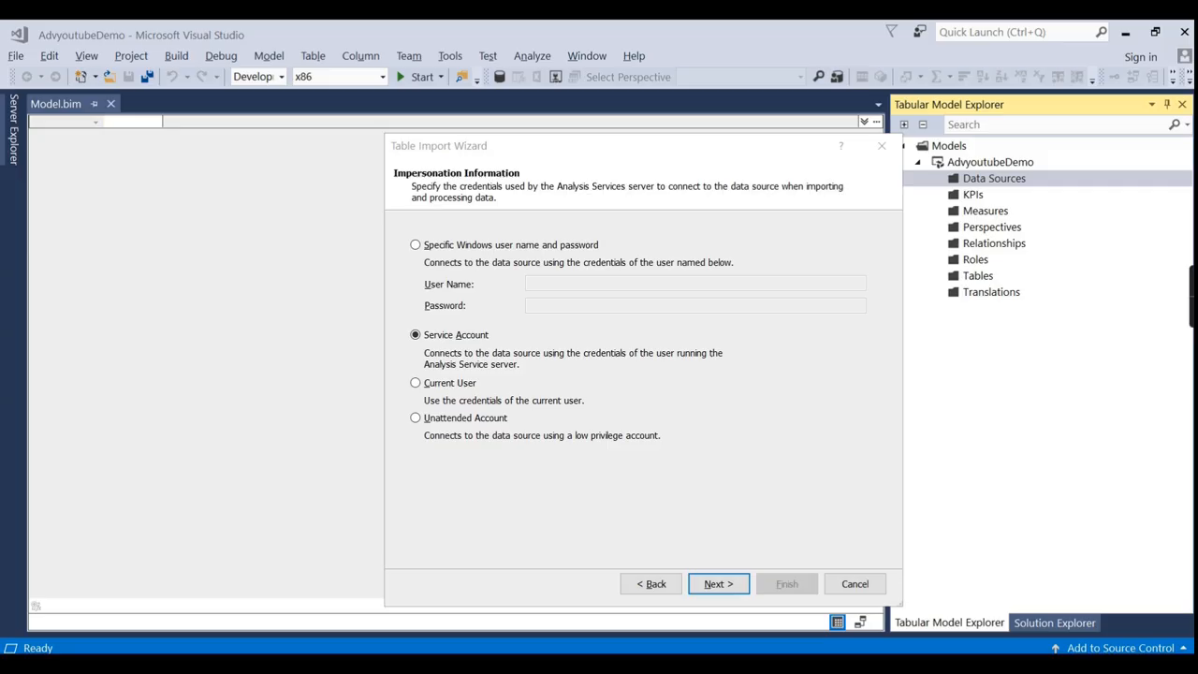
pyautogui.press('super')
# Open the Services app maximized and select the running SQL Server Analysis Services instance.
pyautogui.write('servi')
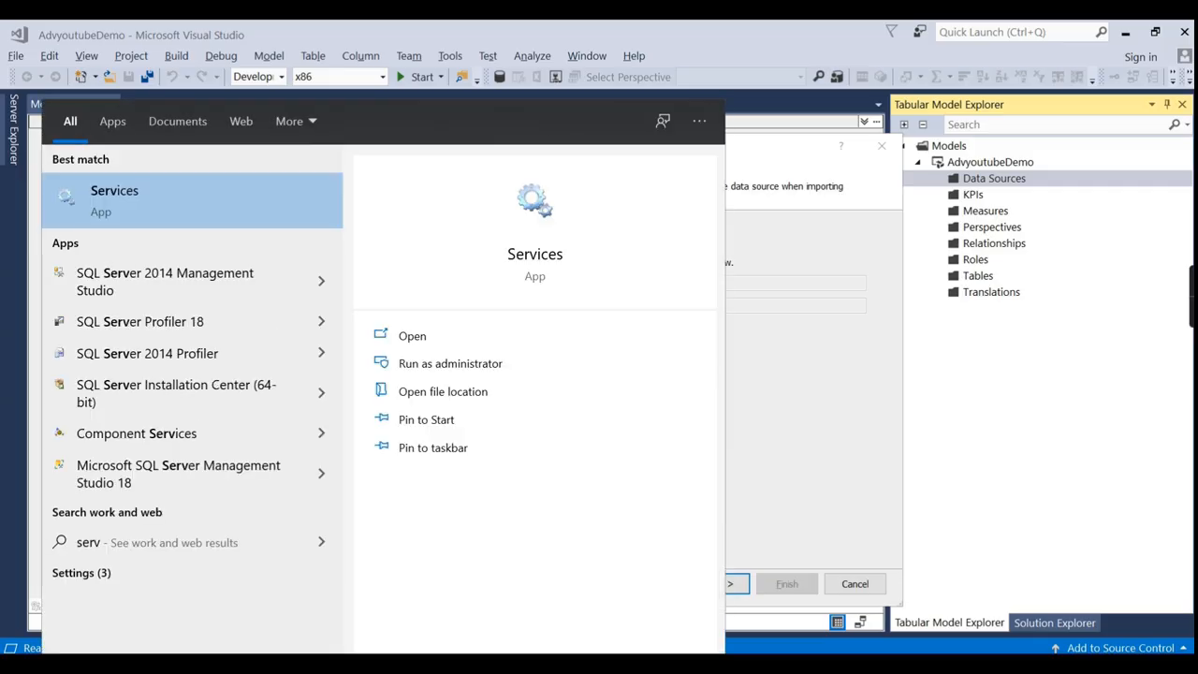
pyautogui.click(147, 216)
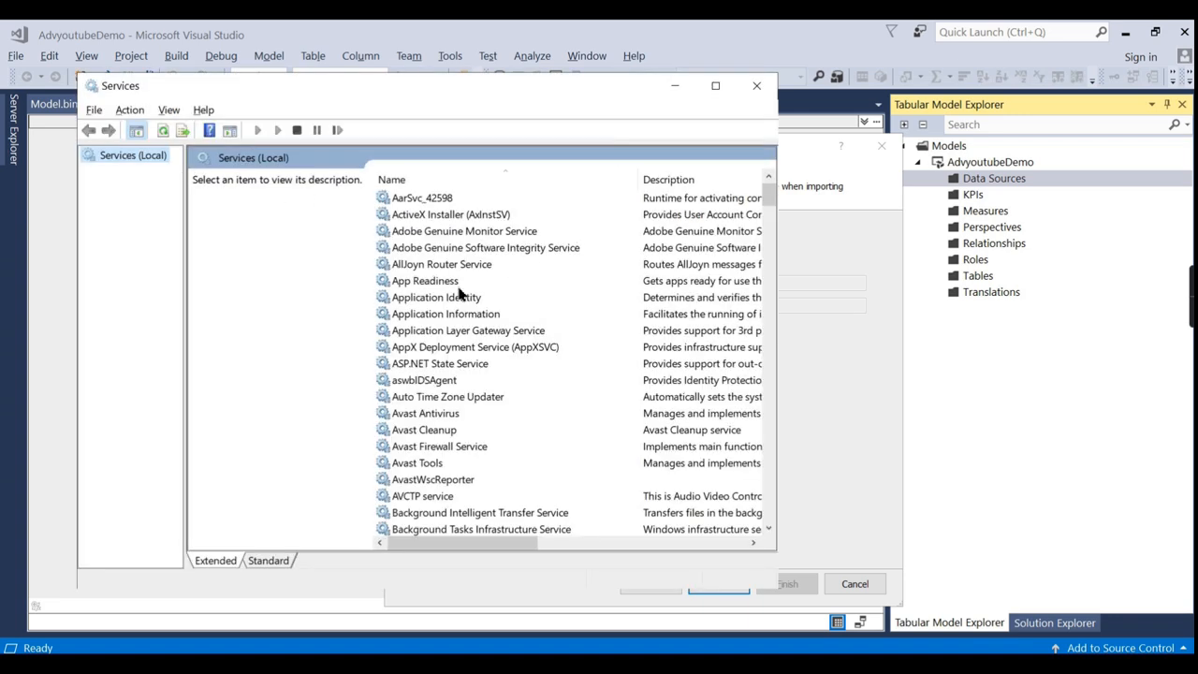
pyautogui.click(440, 281)
pyautogui.press('s')
pyautogui.press('s')
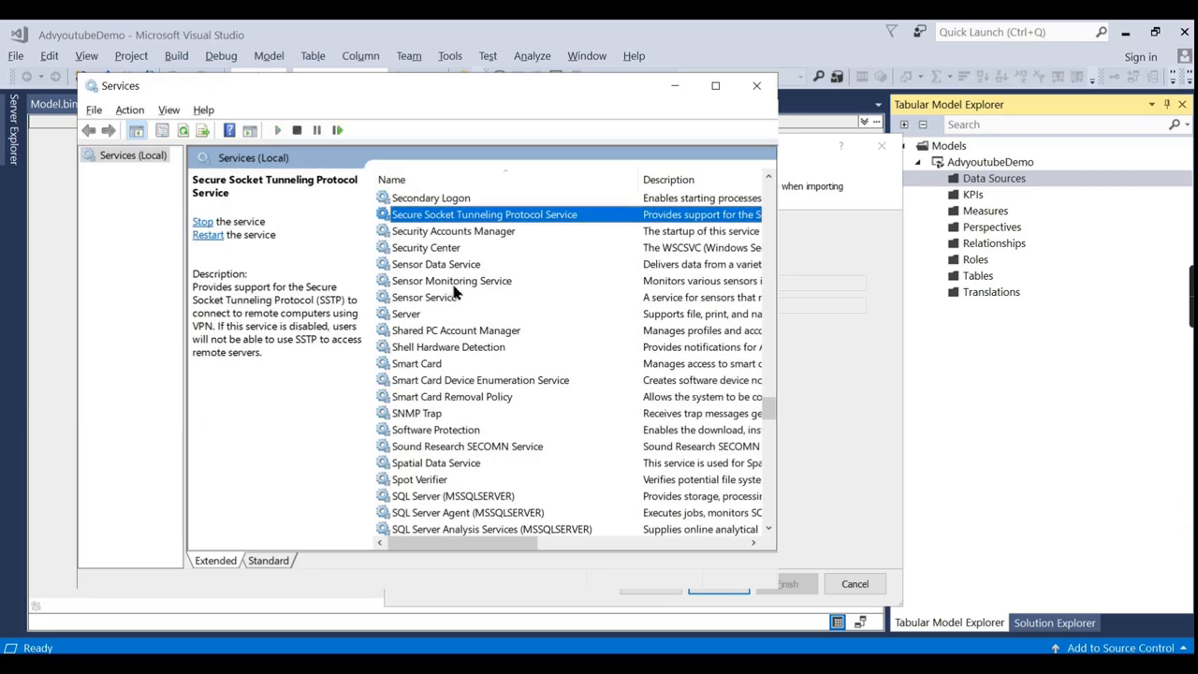
pyautogui.click(453, 284)
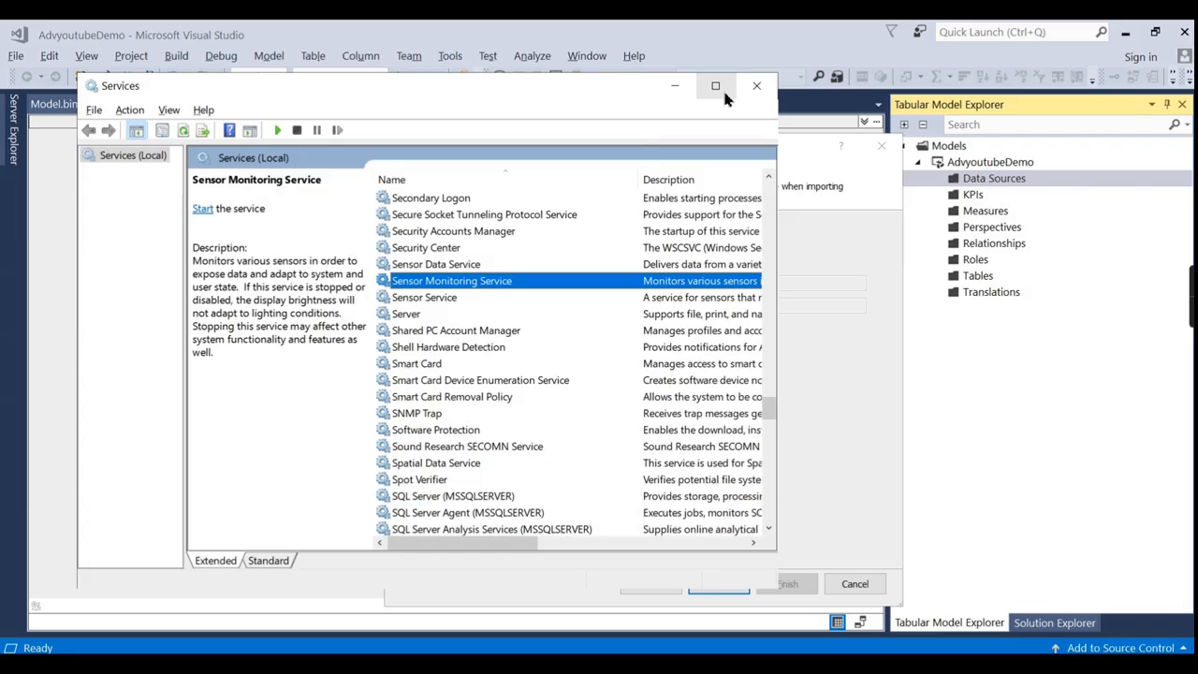
pyautogui.click(715, 85)
pyautogui.press('s')
pyautogui.press('q')
pyautogui.press('l')
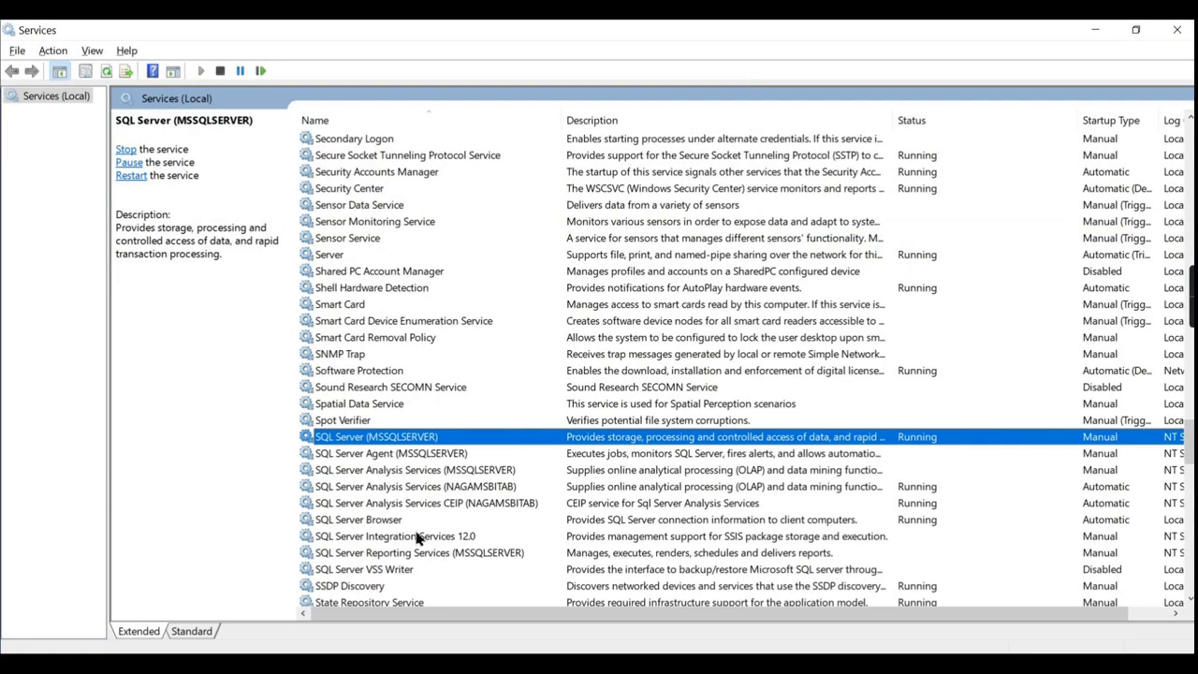
pyautogui.click(426, 487)
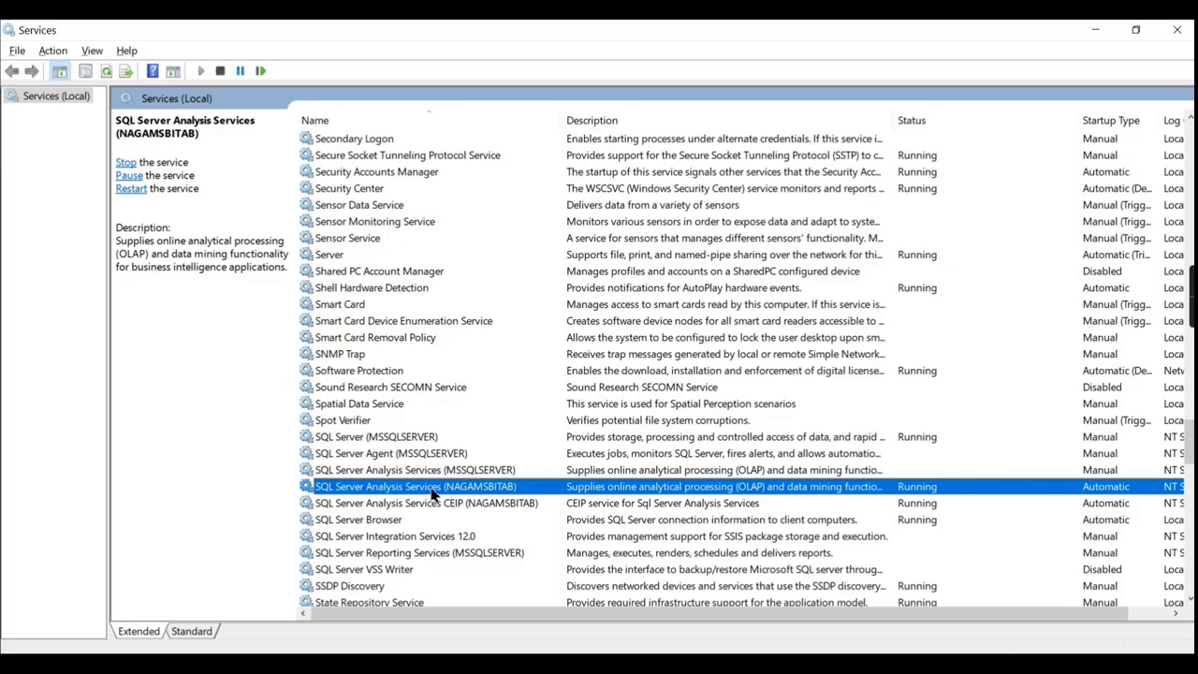
# Open that service's Properties Log On tab and select its log-on account name.
pyautogui.rightClick(436, 487)
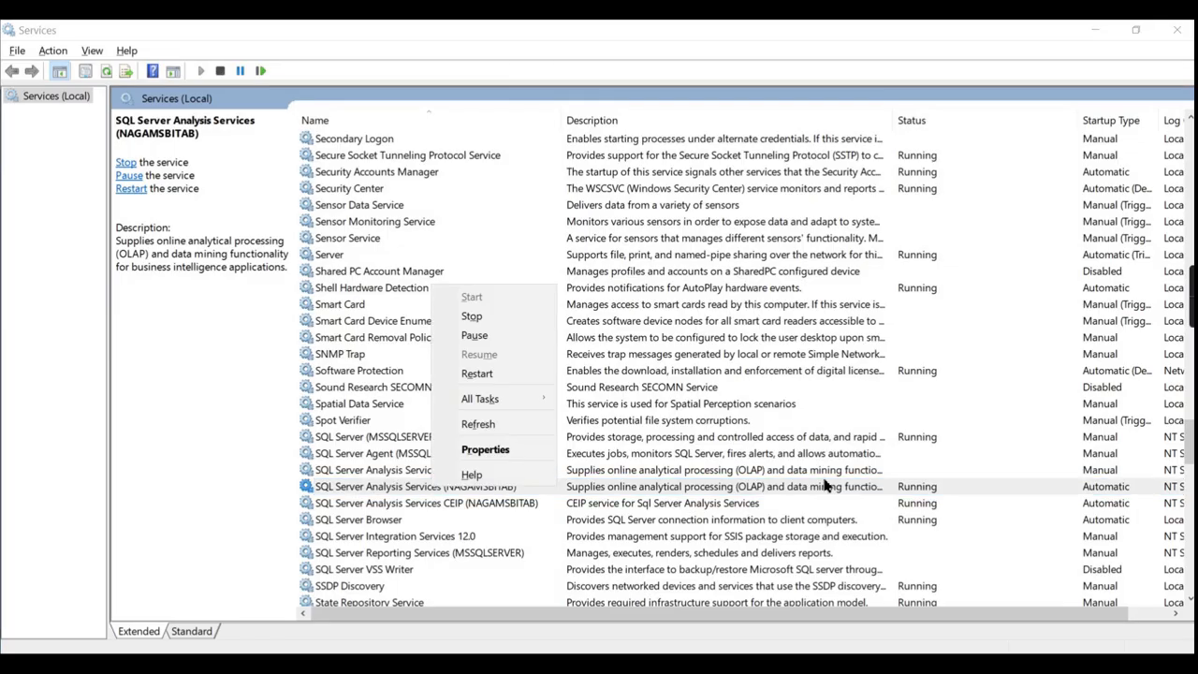
pyautogui.click(485, 449)
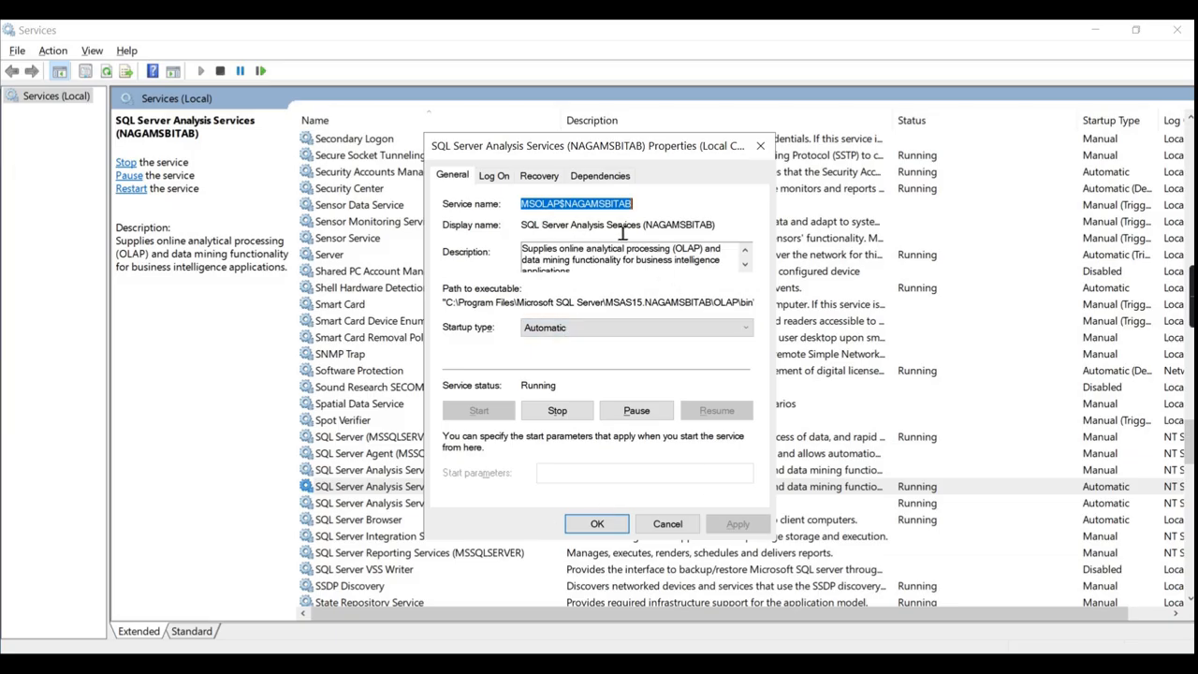
pyautogui.click(494, 181)
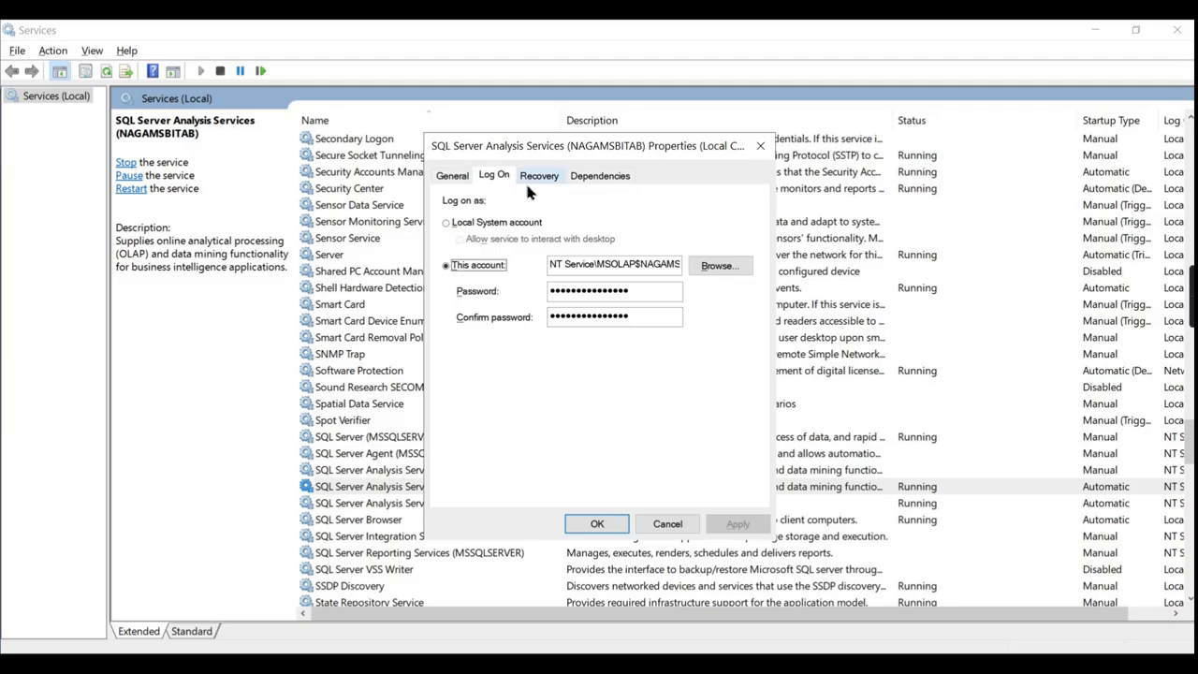
pyautogui.doubleClick(562, 266)
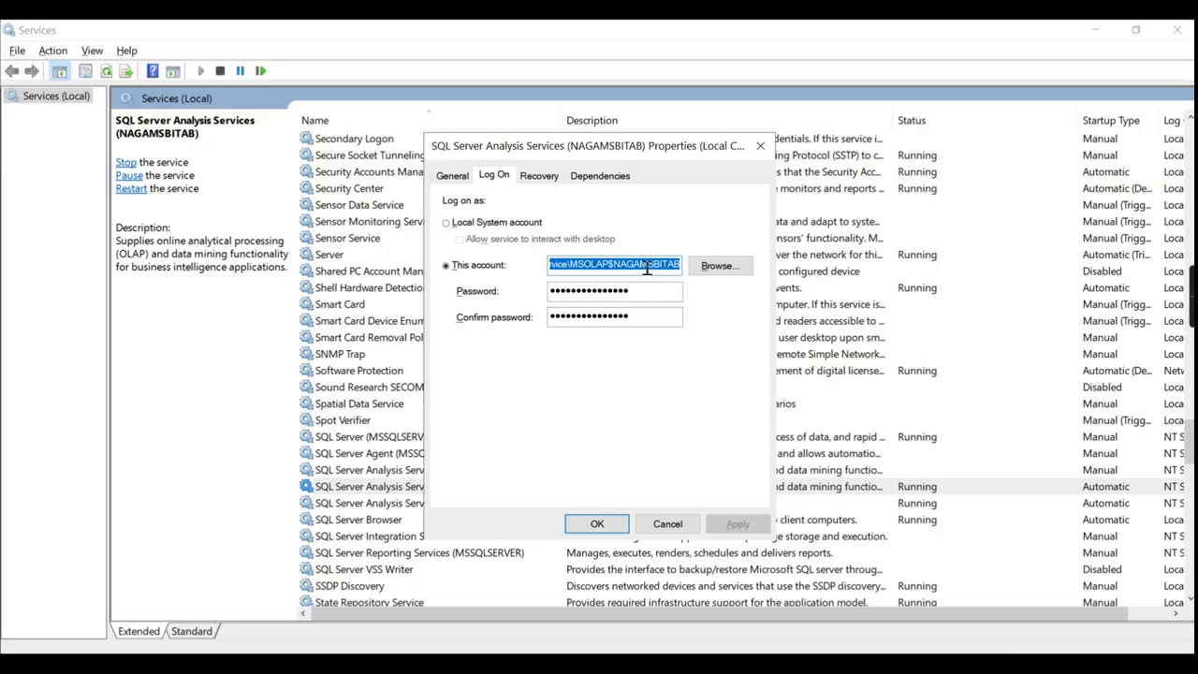
pyautogui.moveTo(570, 266); pyautogui.dragTo(550, 266)
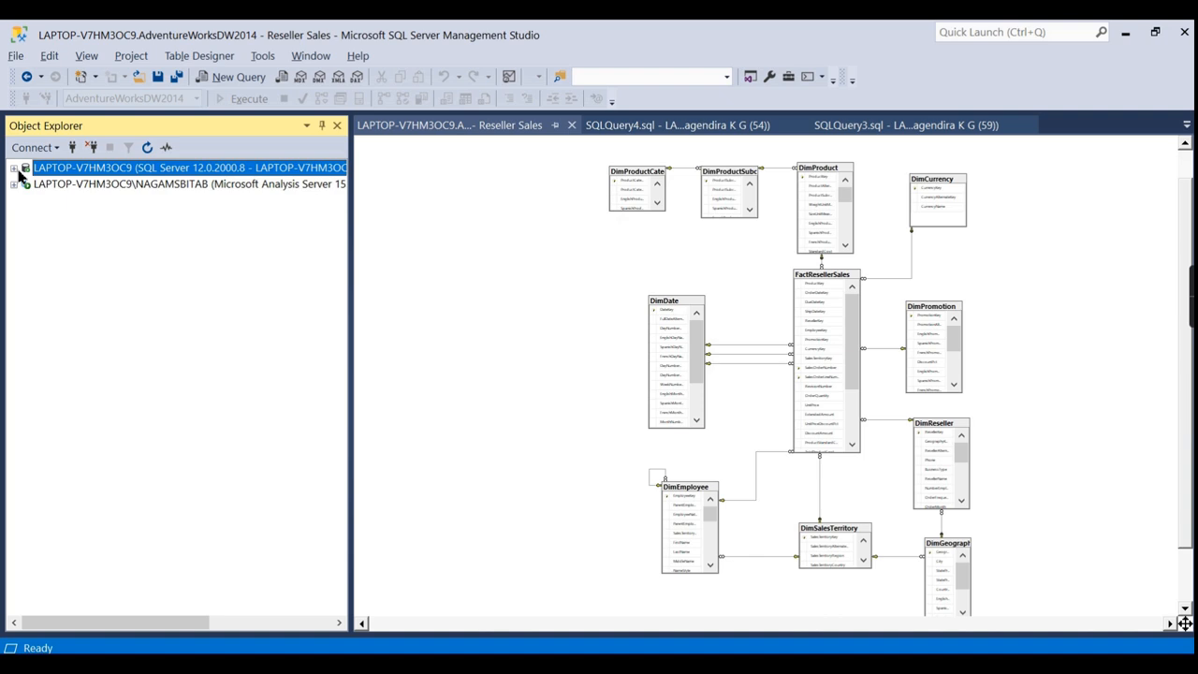
# Expand the server's Security > Logins in Object Explorer and start a New Login.
pyautogui.click(14, 168)
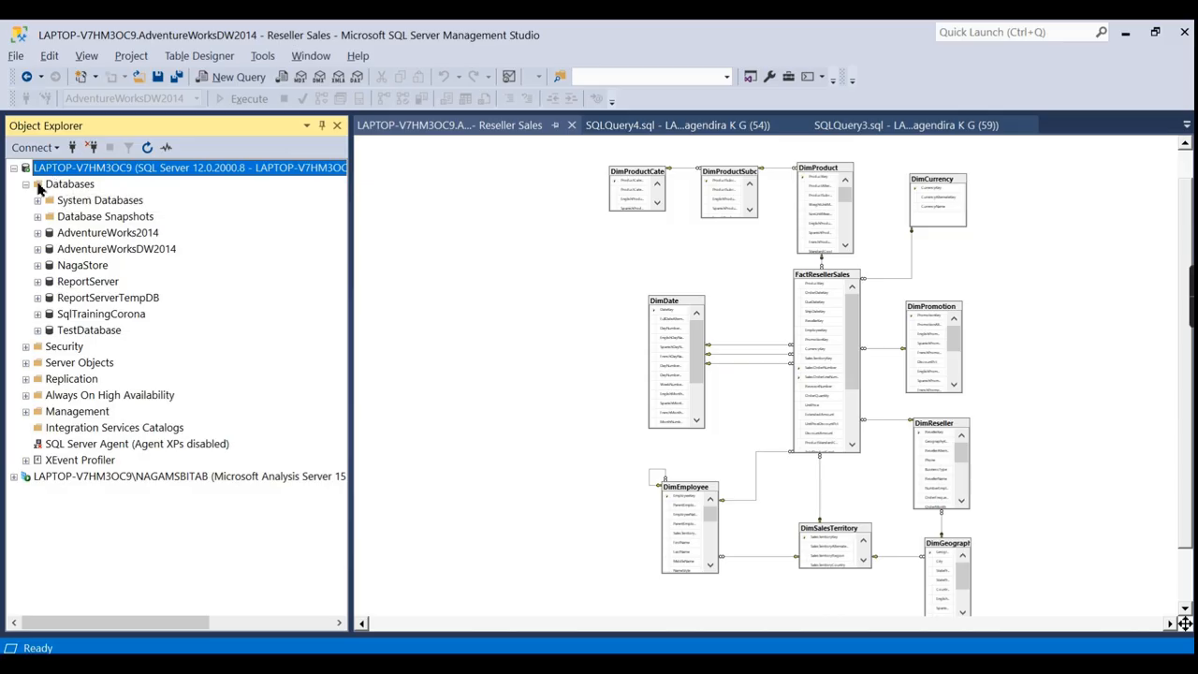
pyautogui.click(25, 185)
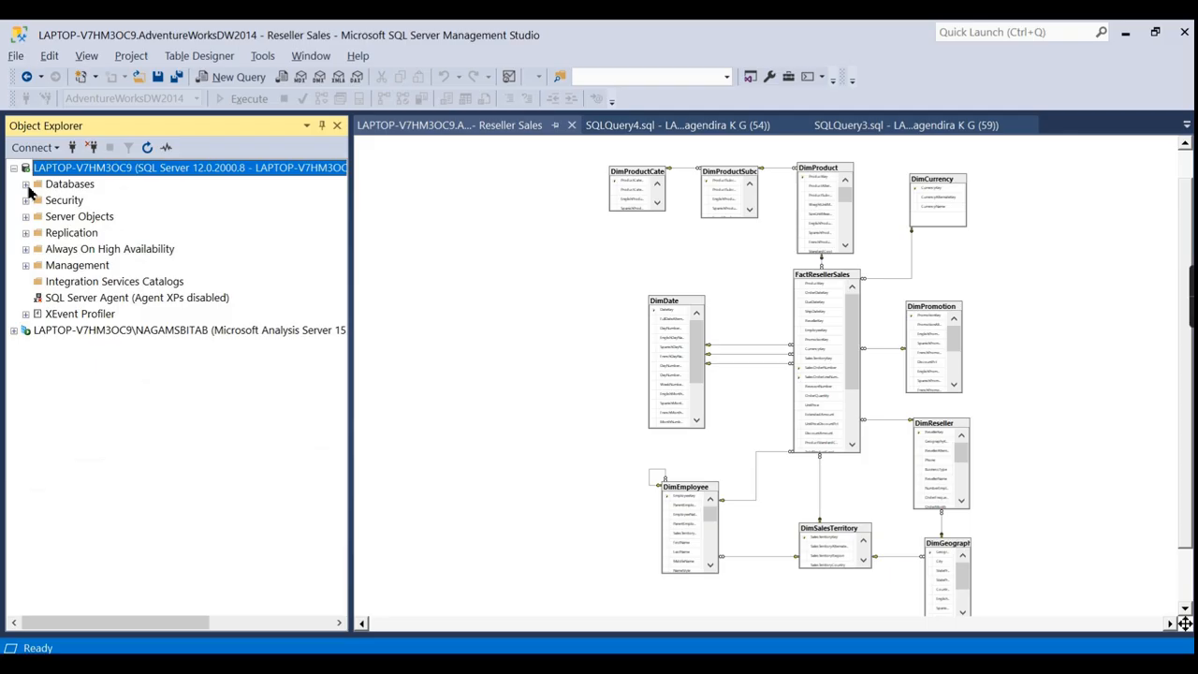
pyautogui.click(26, 184)
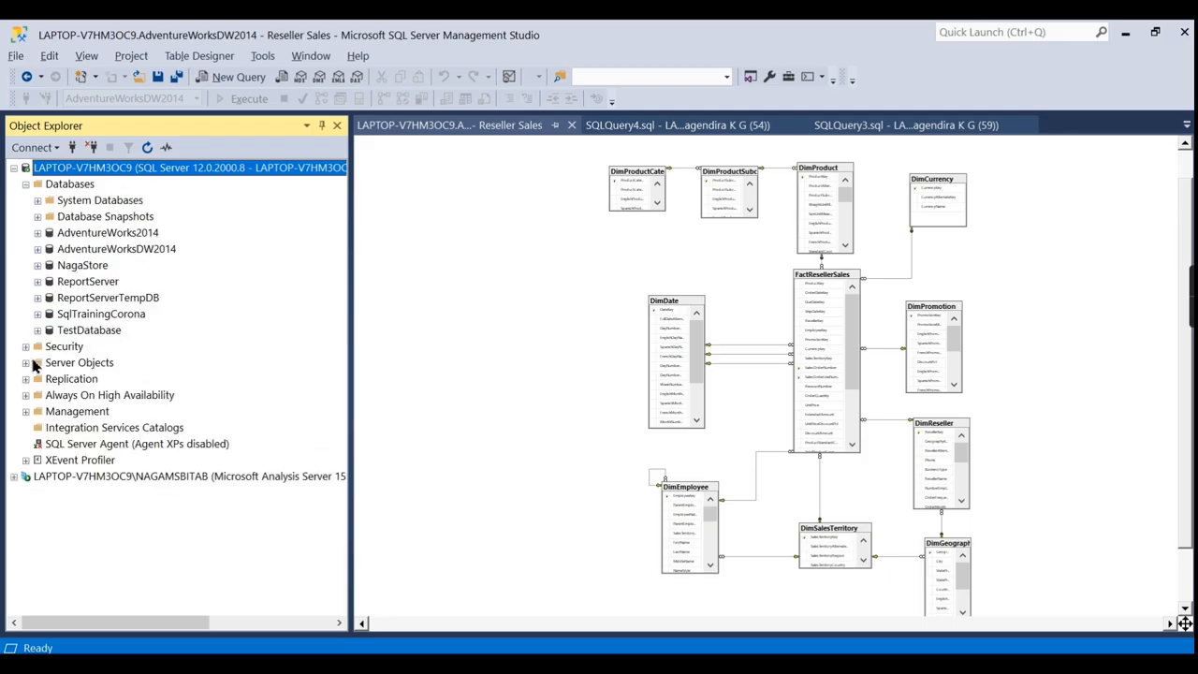
pyautogui.click(26, 346)
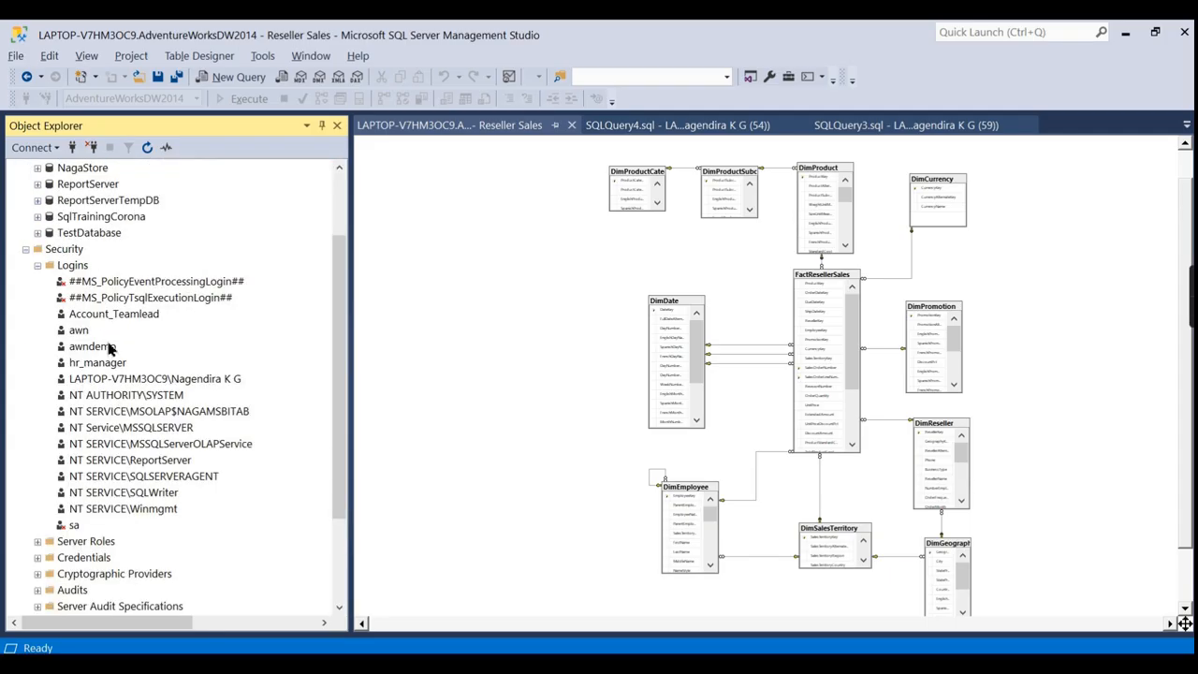
pyautogui.click(198, 413)
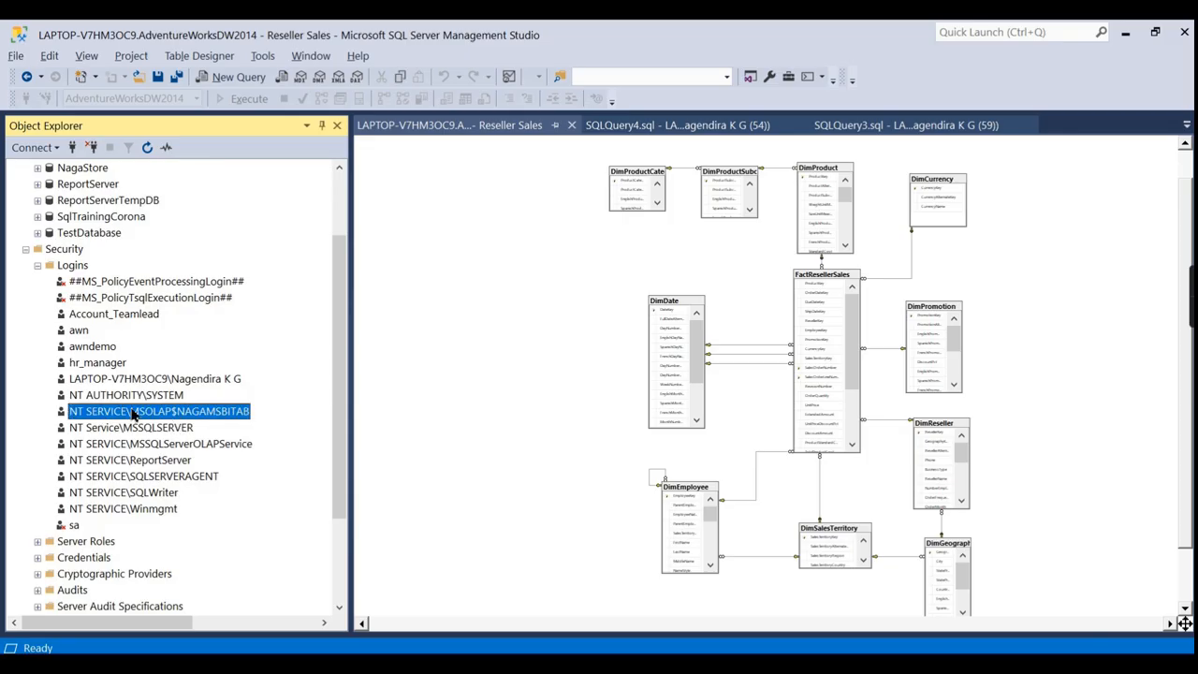
pyautogui.rightClick(77, 270)
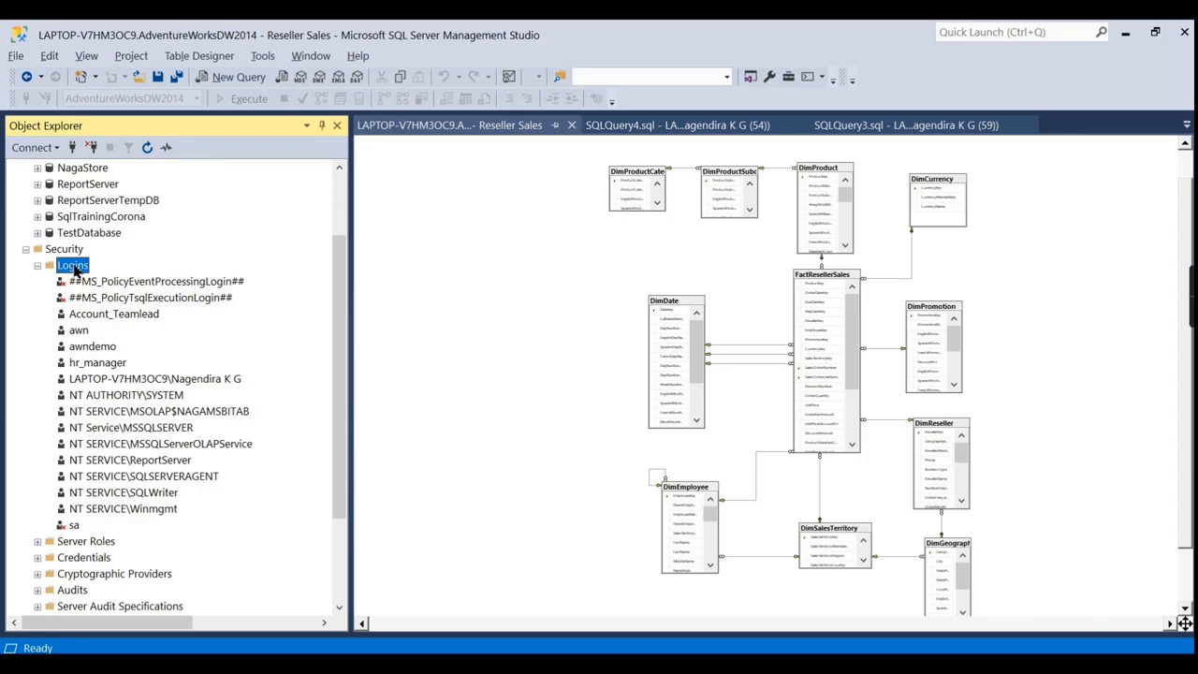
pyautogui.click(112, 272)
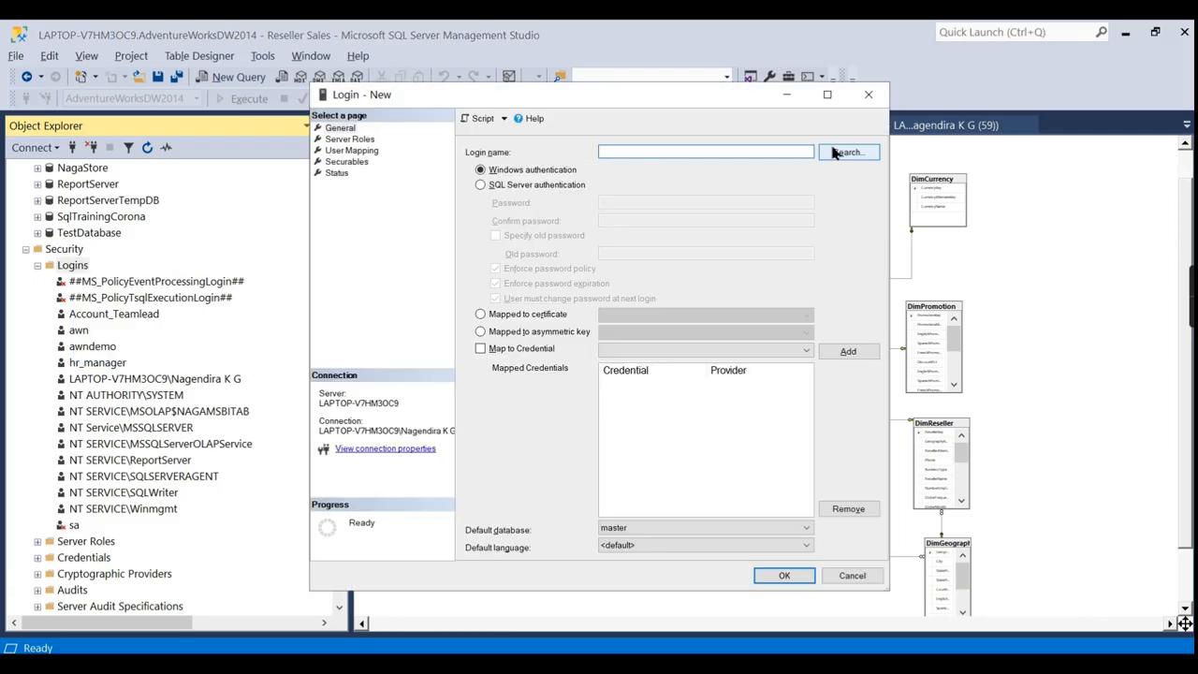
# Search for the Windows account NAGAMSTAB for the new login and dismiss the not-found error.
pyautogui.click(838, 154)
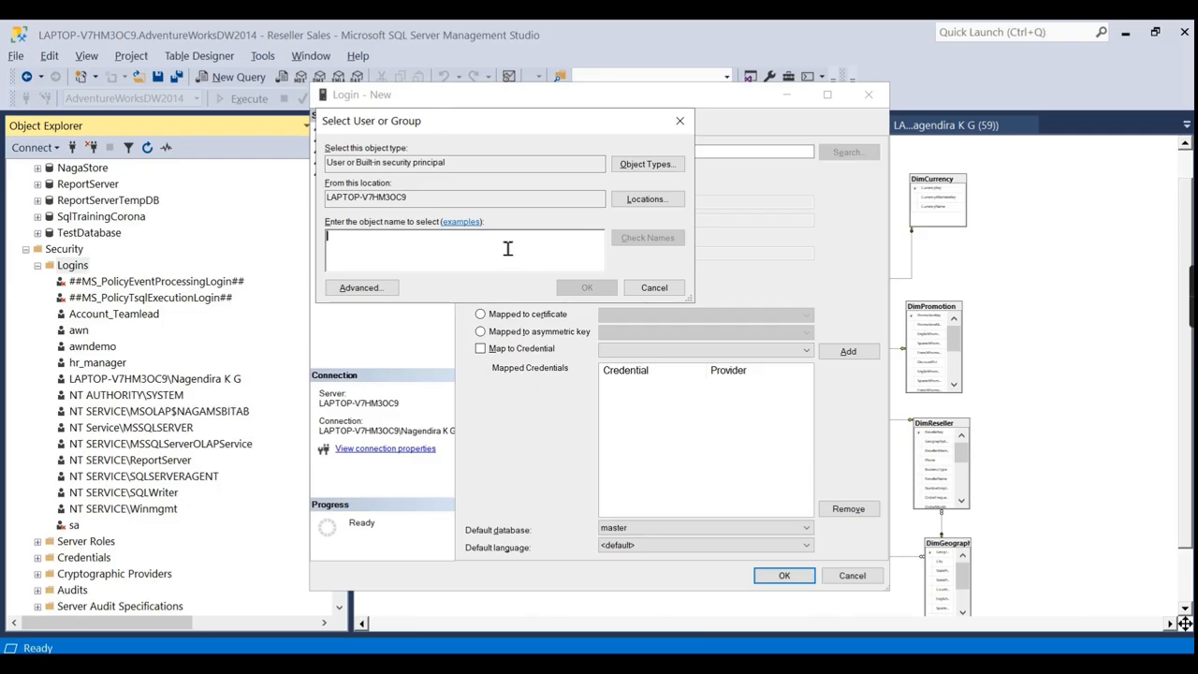
pyautogui.write('LAPTOP-V7HM3OC9')
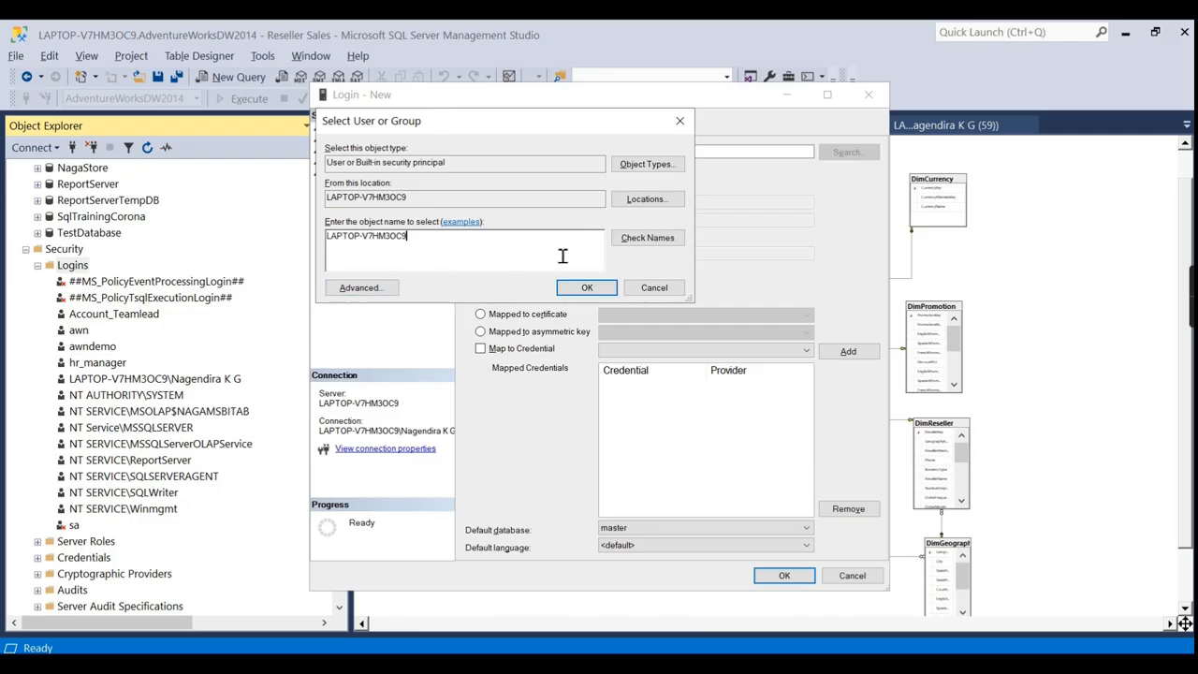
pyautogui.hotkey('ctrl', 'a')
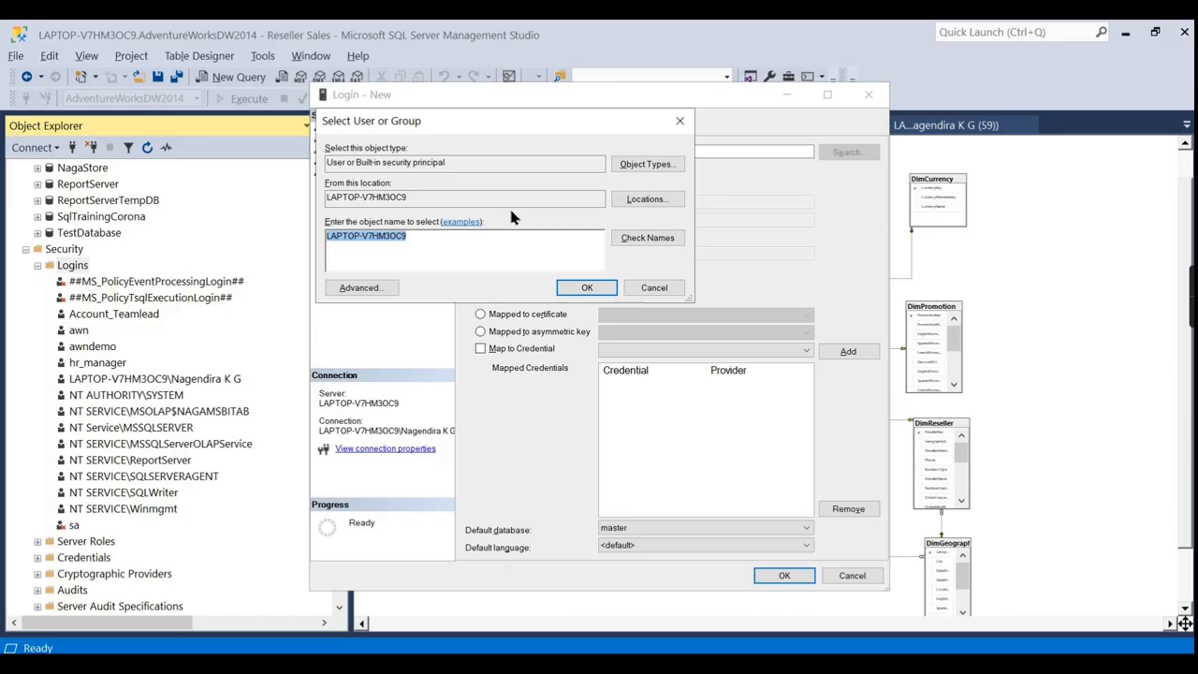
pyautogui.write('NAGAMSTAB')
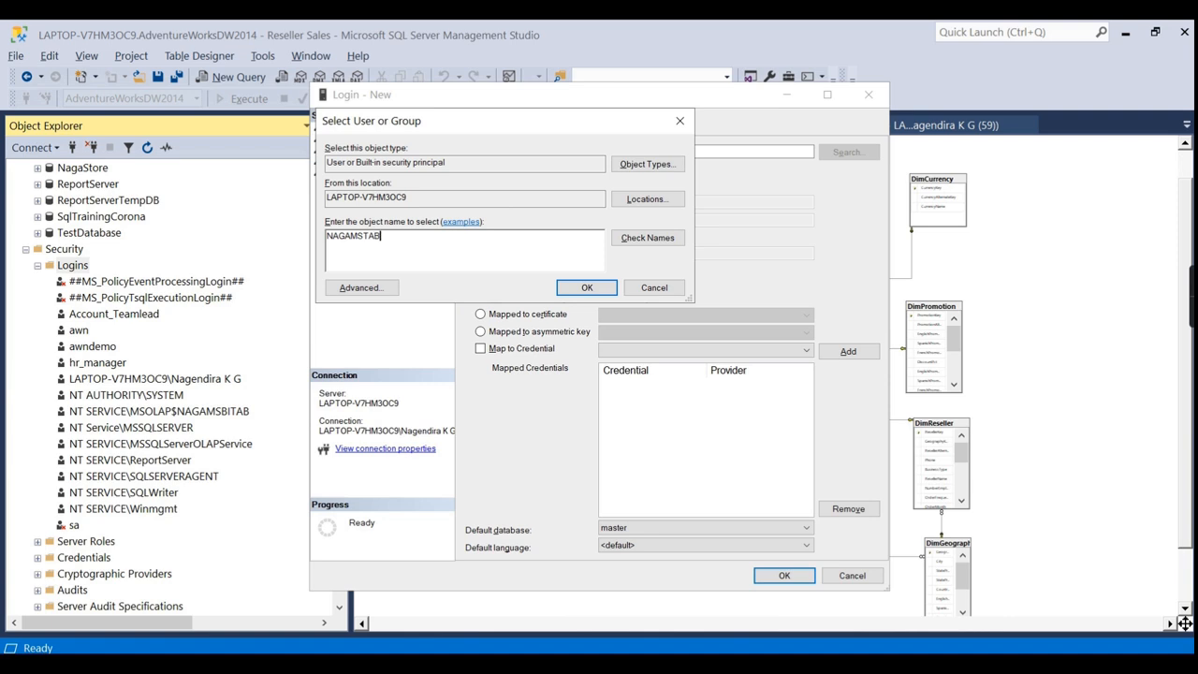
pyautogui.click(629, 238)
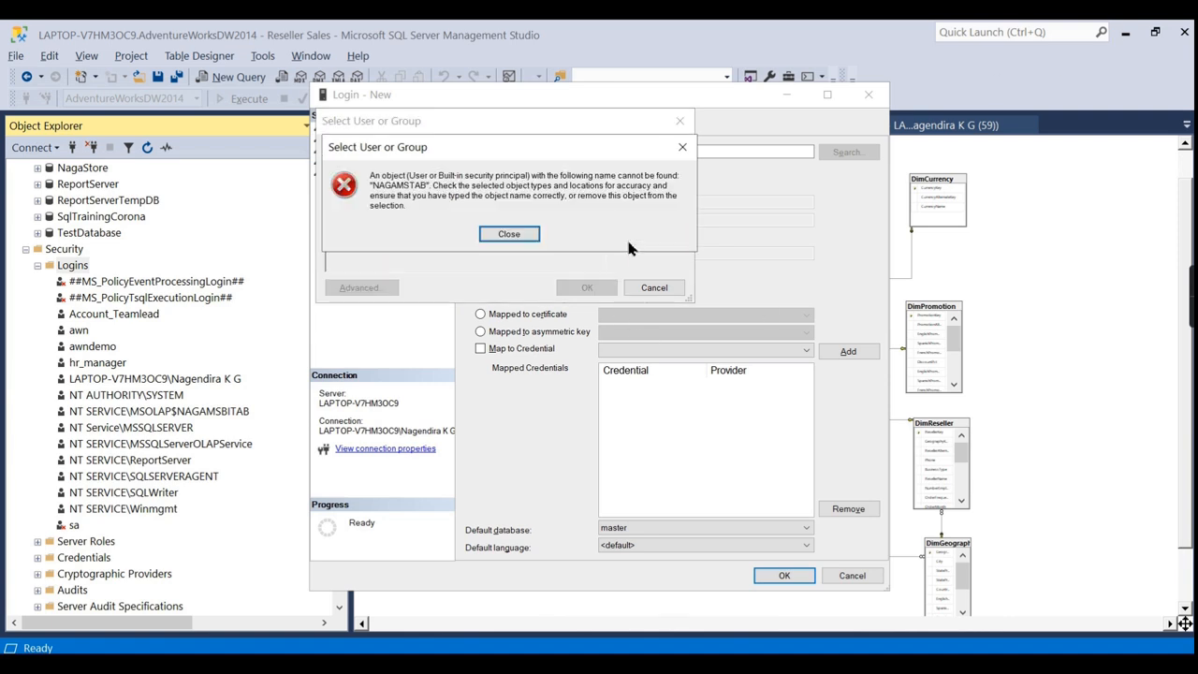
pyautogui.click(510, 234)
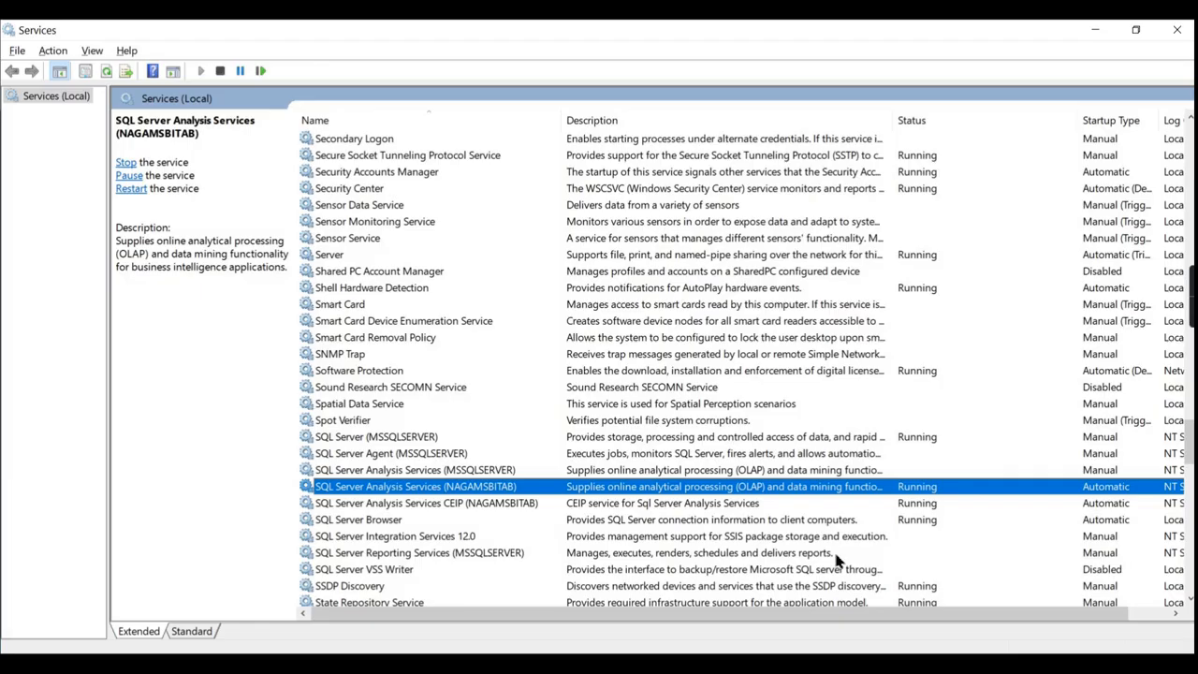
# Copy the log-on account from the Analysis Services (NAGAMSBITAB) service properties.
pyautogui.rightClick(646, 489)
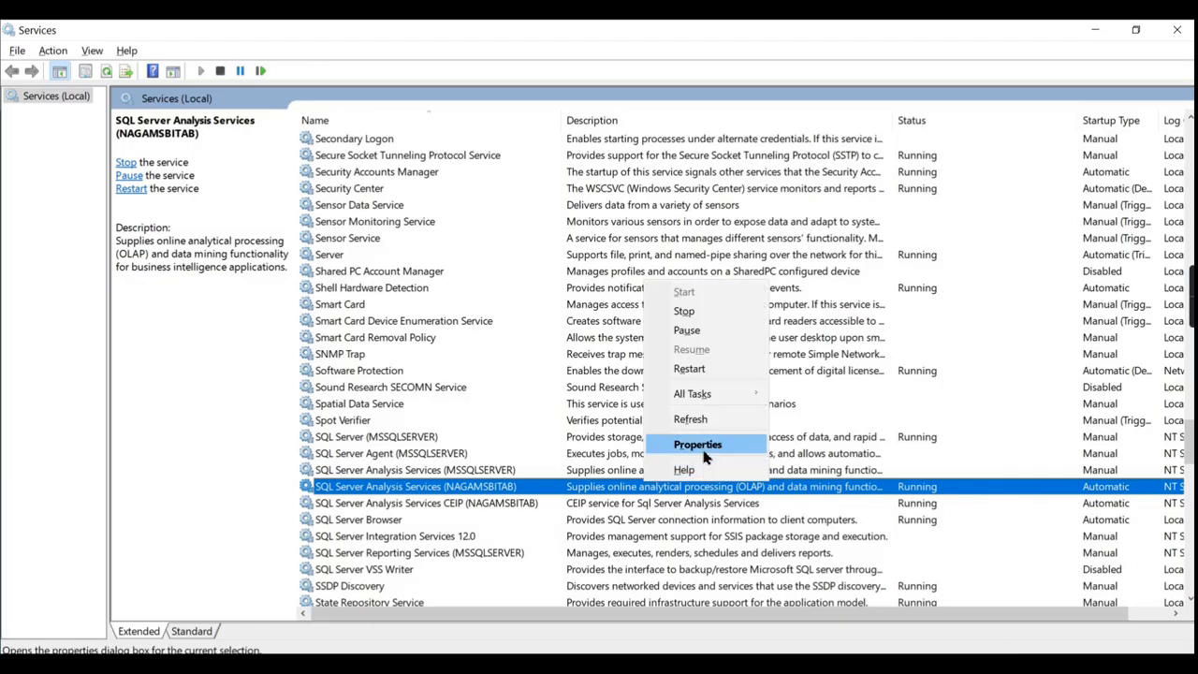
pyautogui.click(697, 445)
pyautogui.click(648, 203)
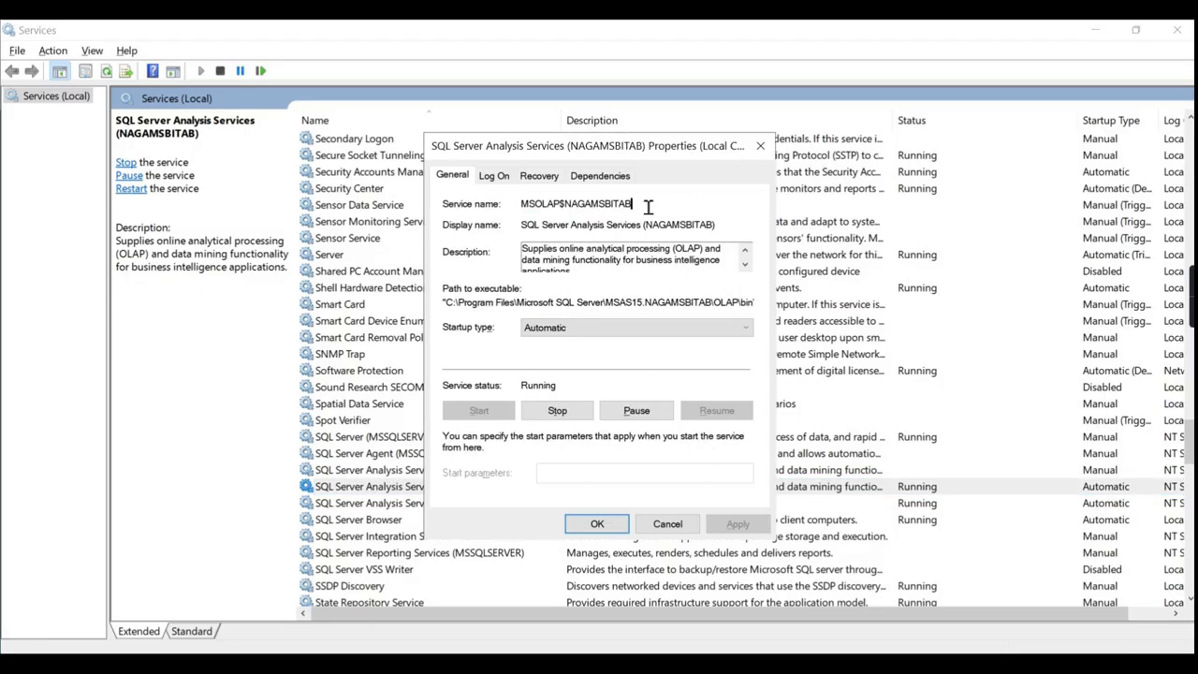
pyautogui.click(496, 178)
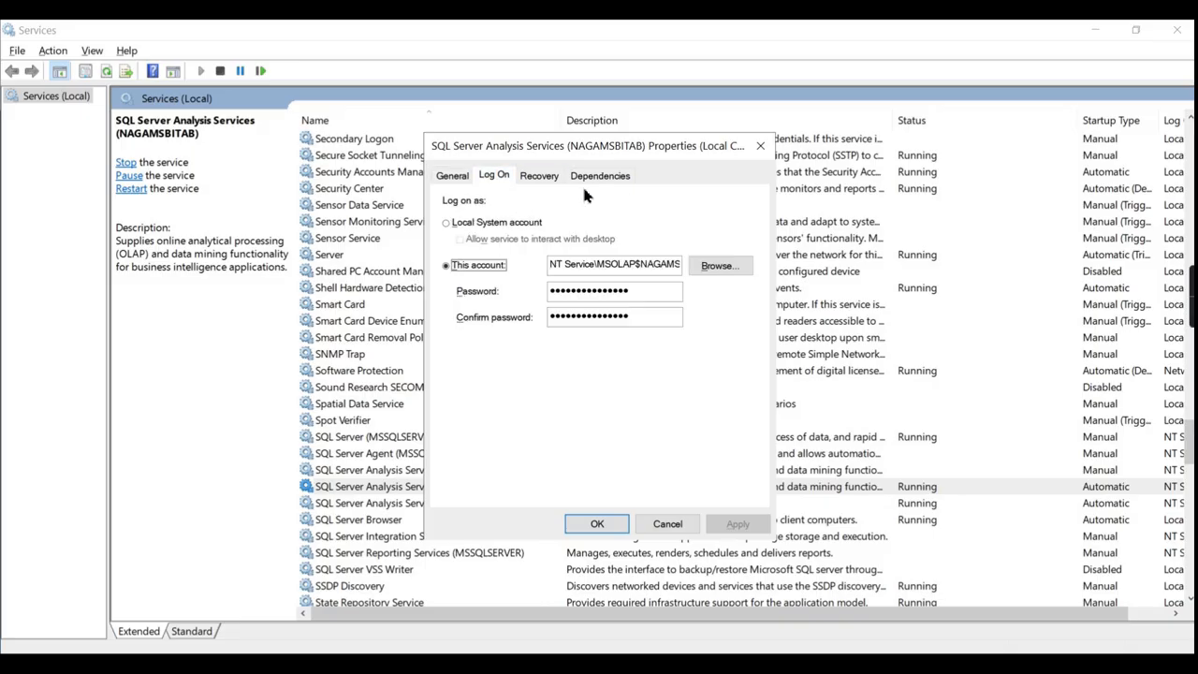
pyautogui.doubleClick(619, 265)
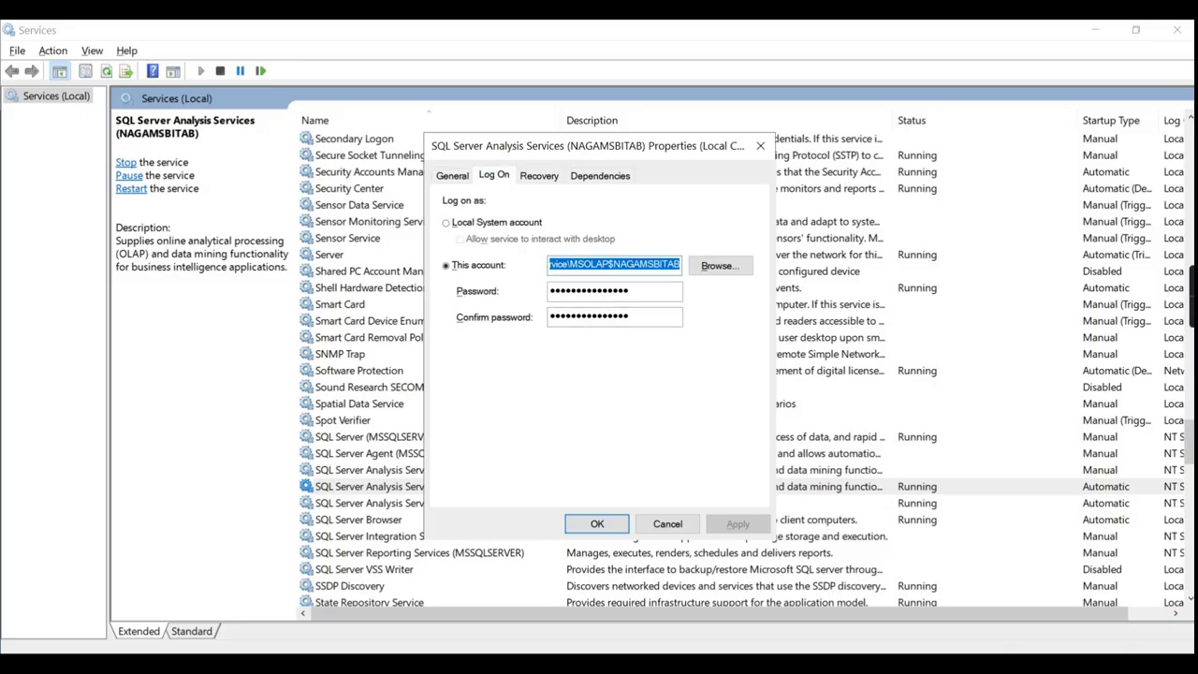
# Replace the object name with MSOLAP$NAGAMSBITAB and check that it resolves.
pyautogui.click(741, 609)
pyautogui.hotkey('ctrl', 'a')
pyautogui.write('NT Service\\MSOLAP$NAGAMSBITAB')
pyautogui.click(637, 239)
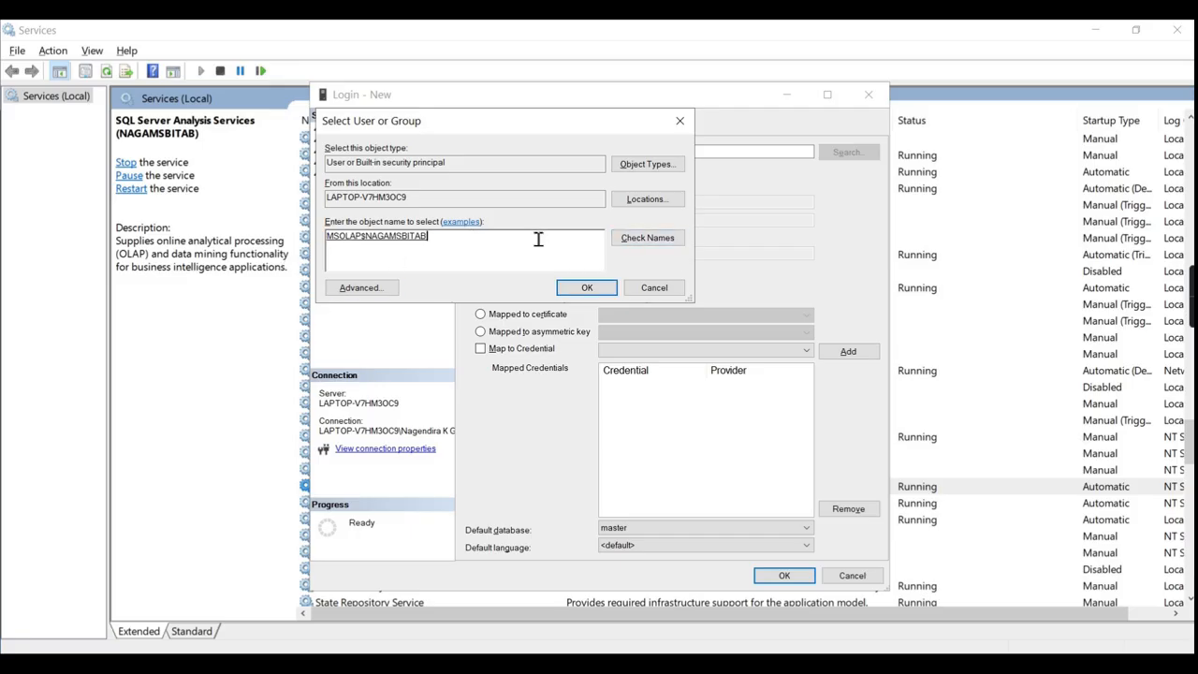
# Create the NT SERVICE\MSOLAP$NAGAMSBITAB login as db_owner on AdventureWorksDW2014, then close the service properties.
pyautogui.click(585, 287)
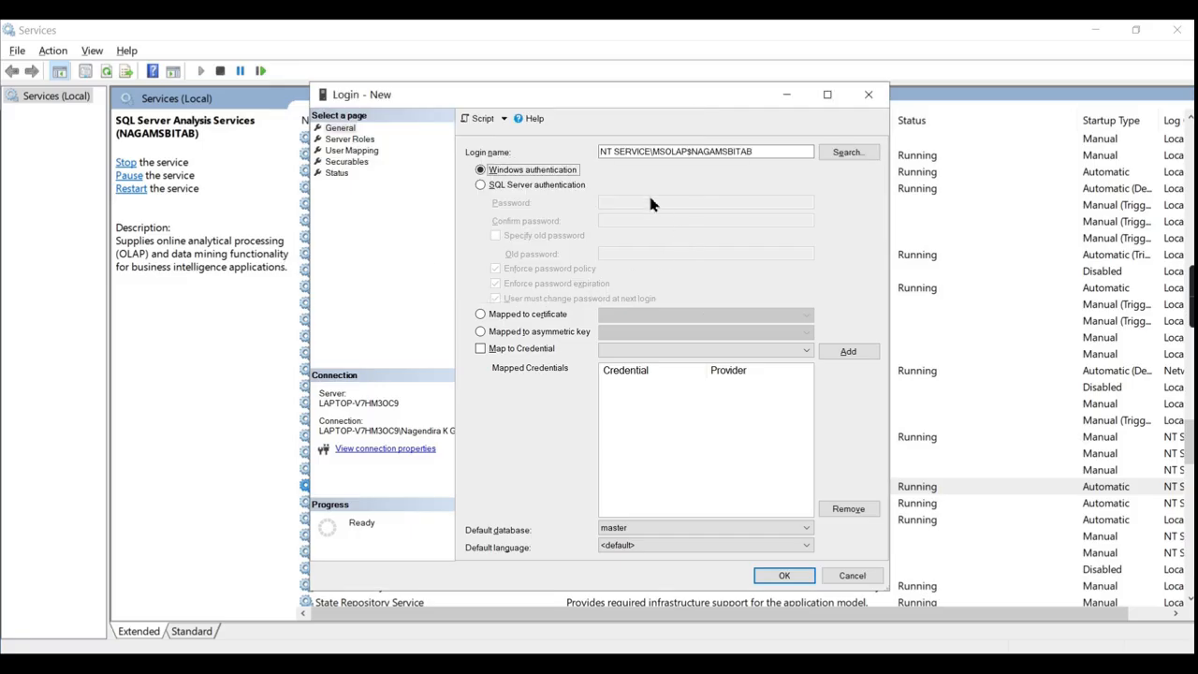
pyautogui.click(343, 140)
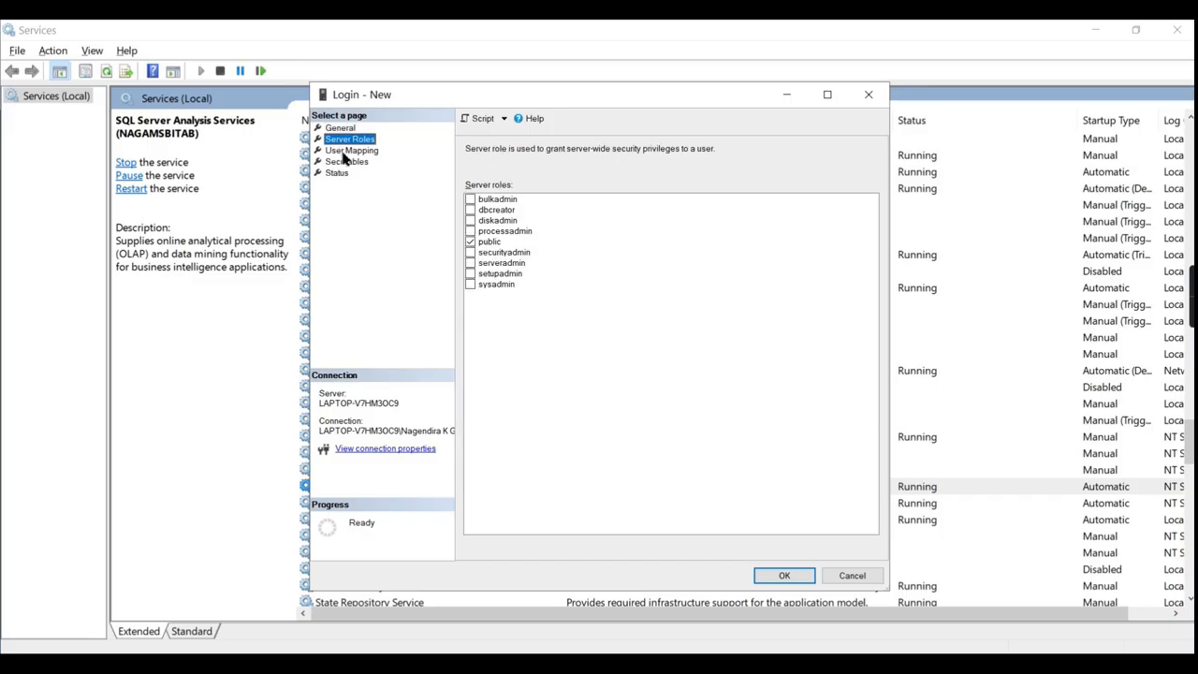
pyautogui.click(348, 152)
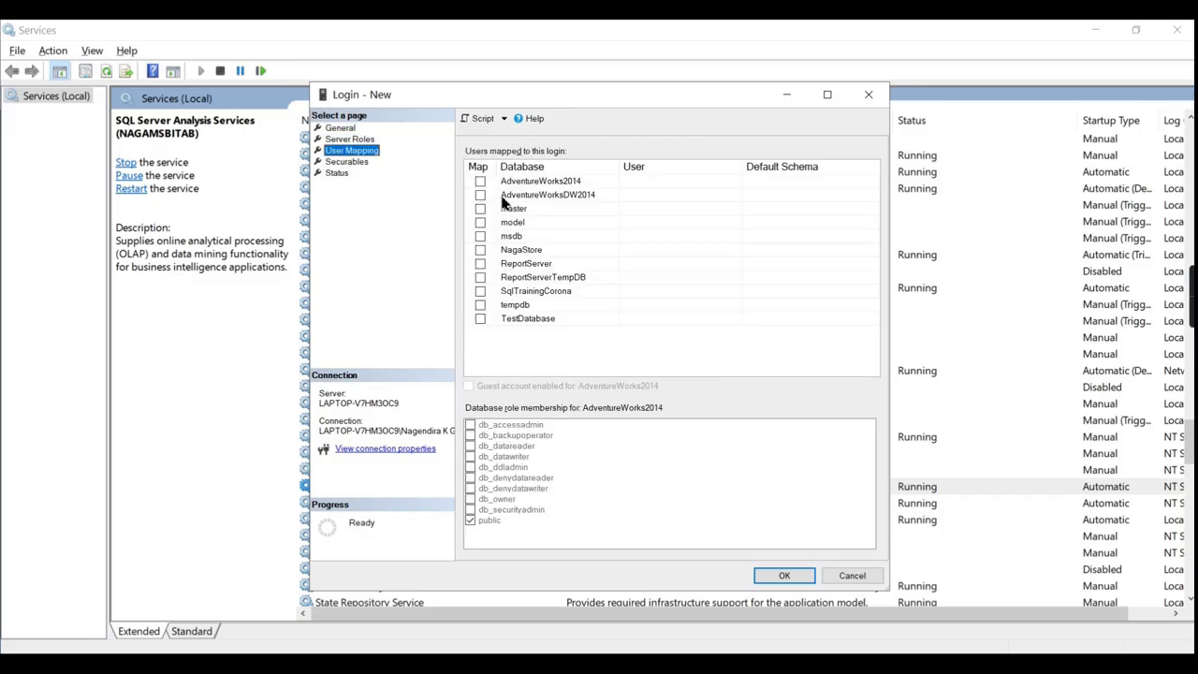
pyautogui.click(480, 196)
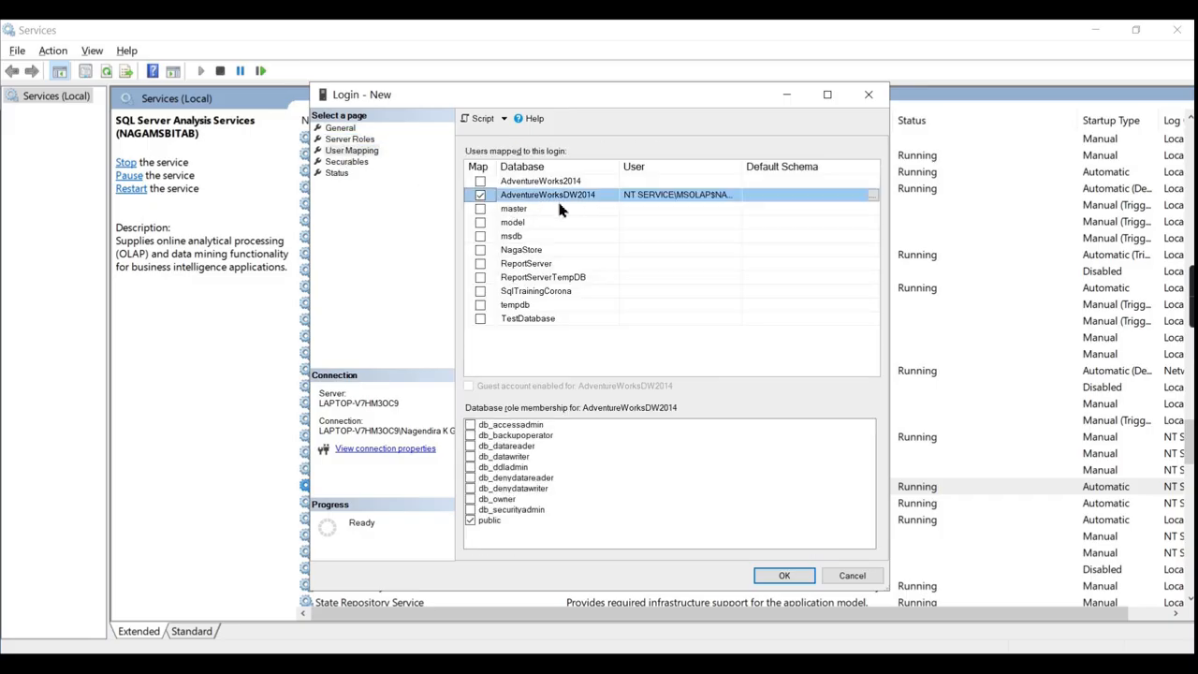
pyautogui.click(470, 499)
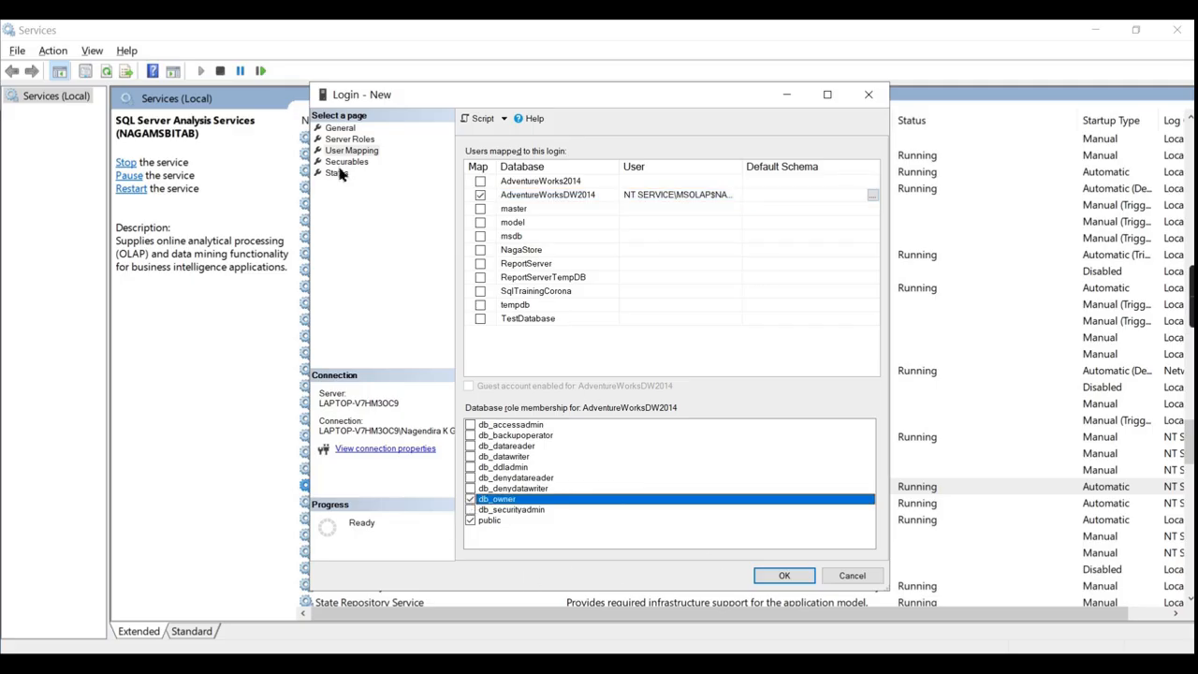
pyautogui.click(866, 98)
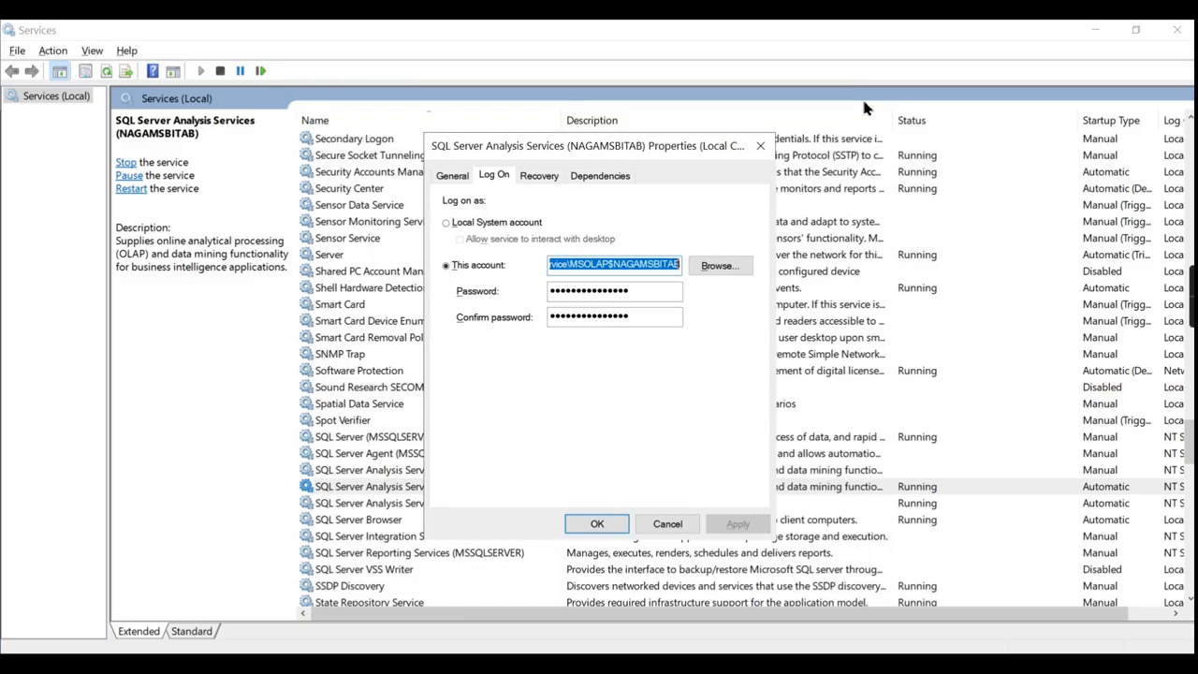
pyautogui.click(761, 142)
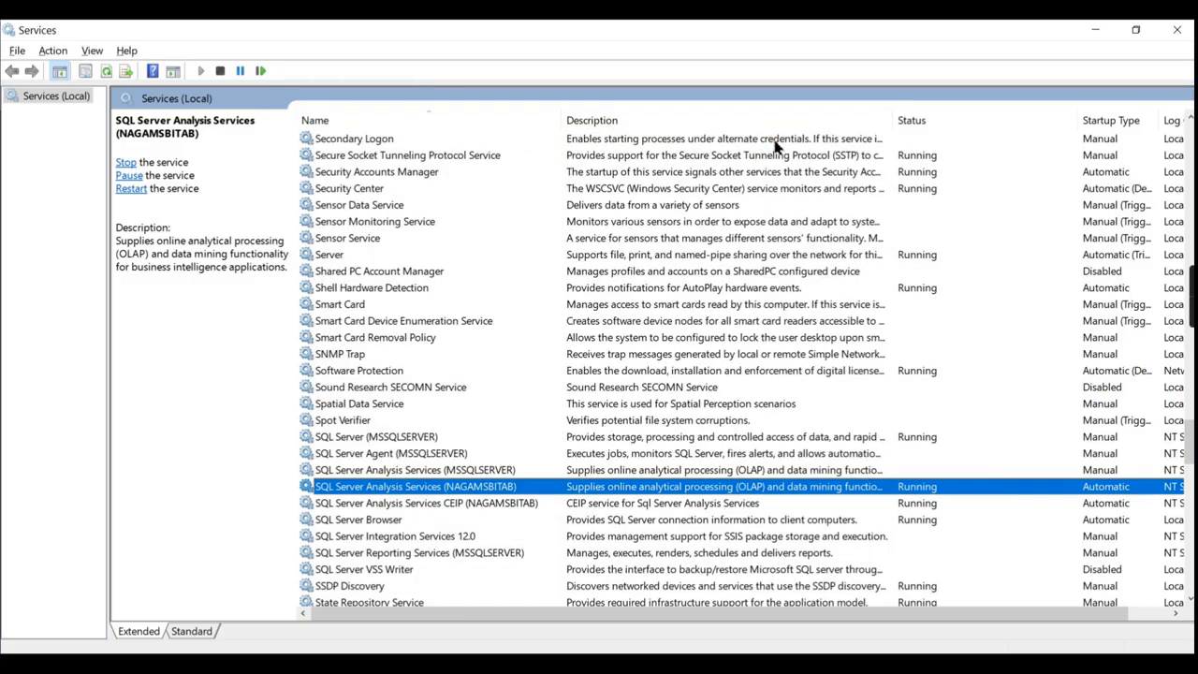
# Close the Windows Services window.
pyautogui.click(1185, 35)
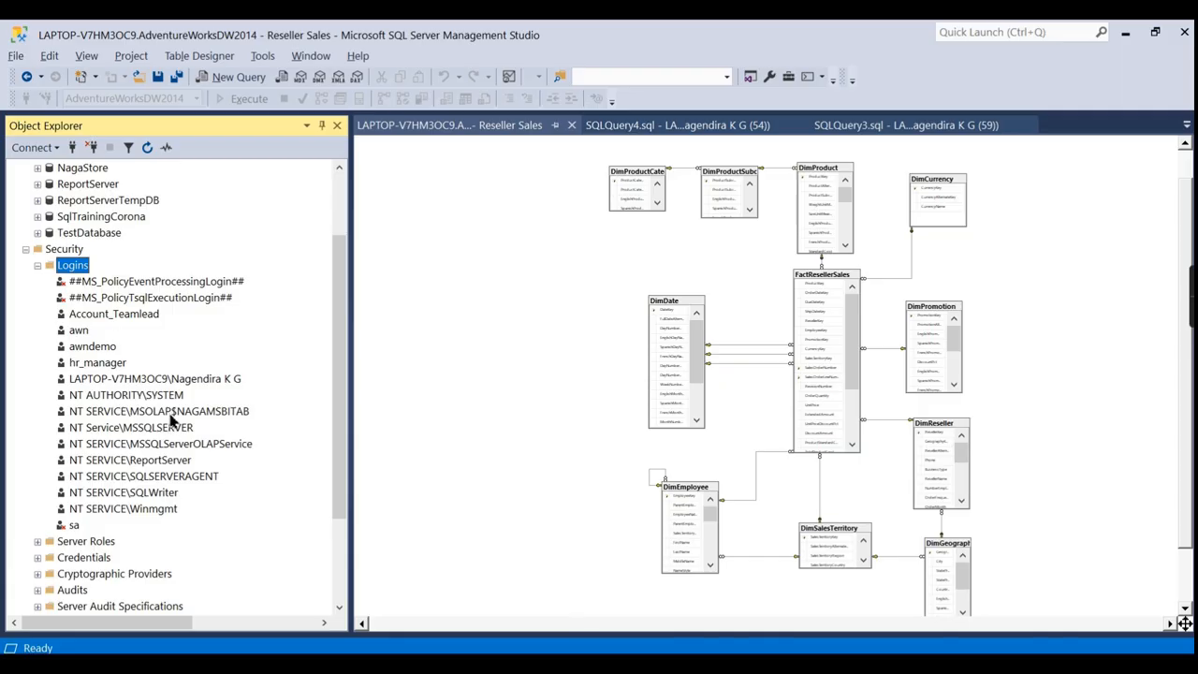
# Review the NT SERVICE\MSOLAP$NAGAMSBITAB login's server roles and user mapping.
pyautogui.doubleClick(172, 415)
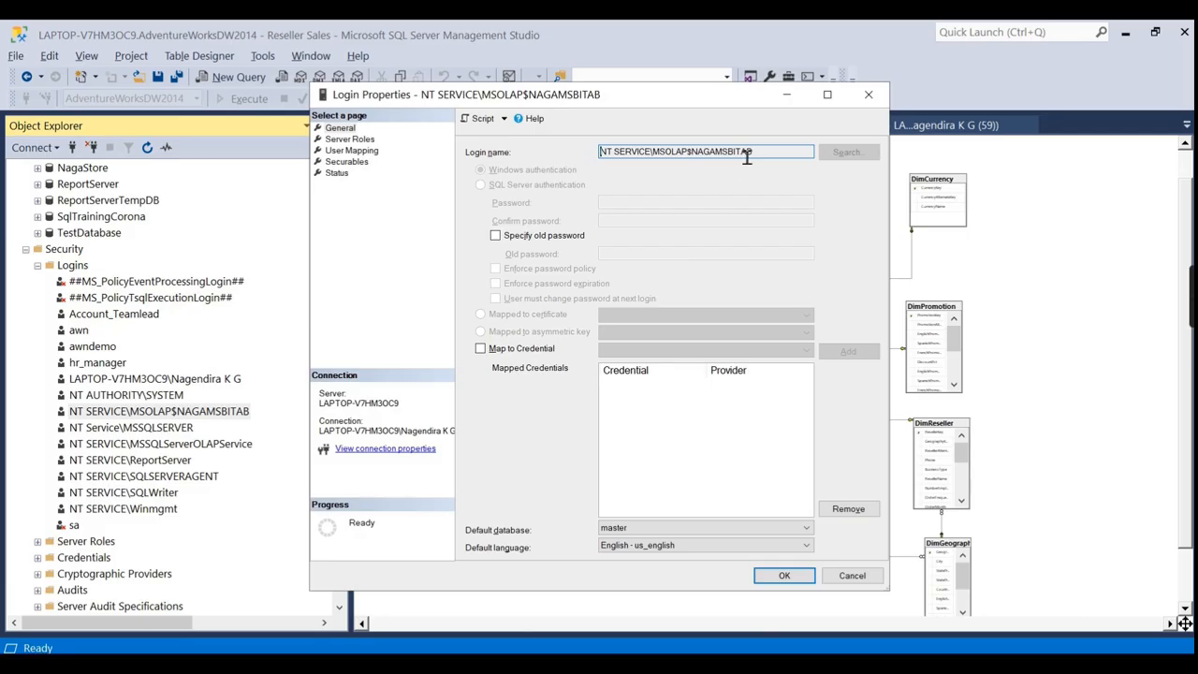
pyautogui.click(349, 138)
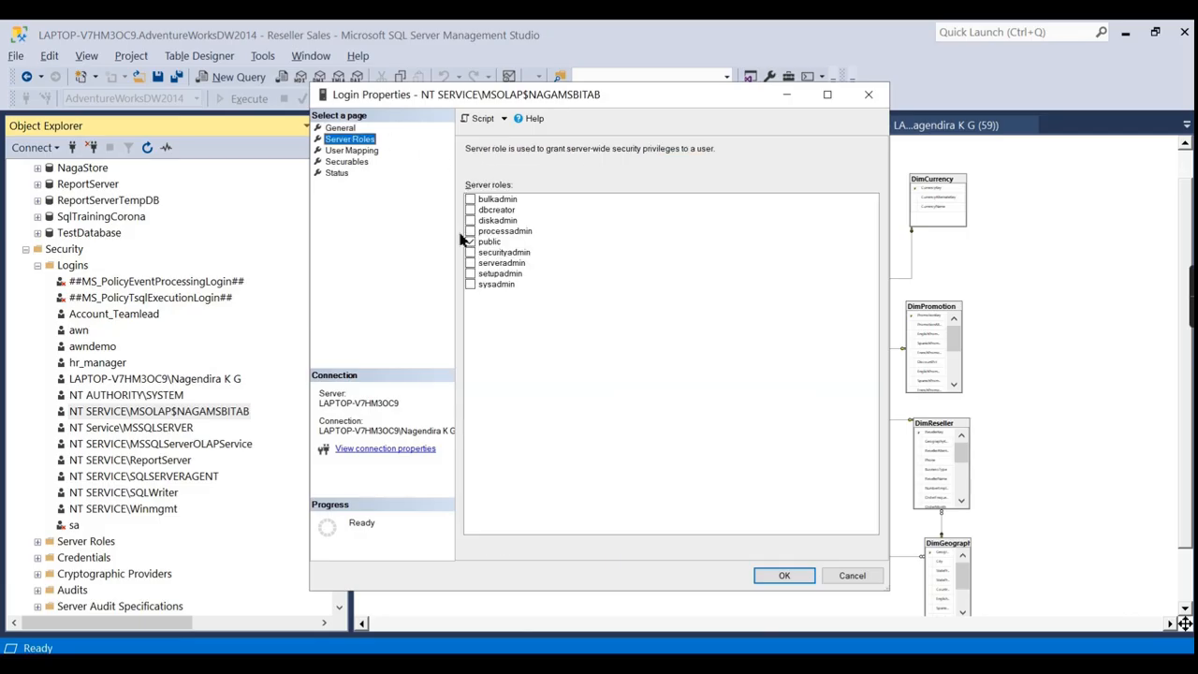
pyautogui.click(339, 151)
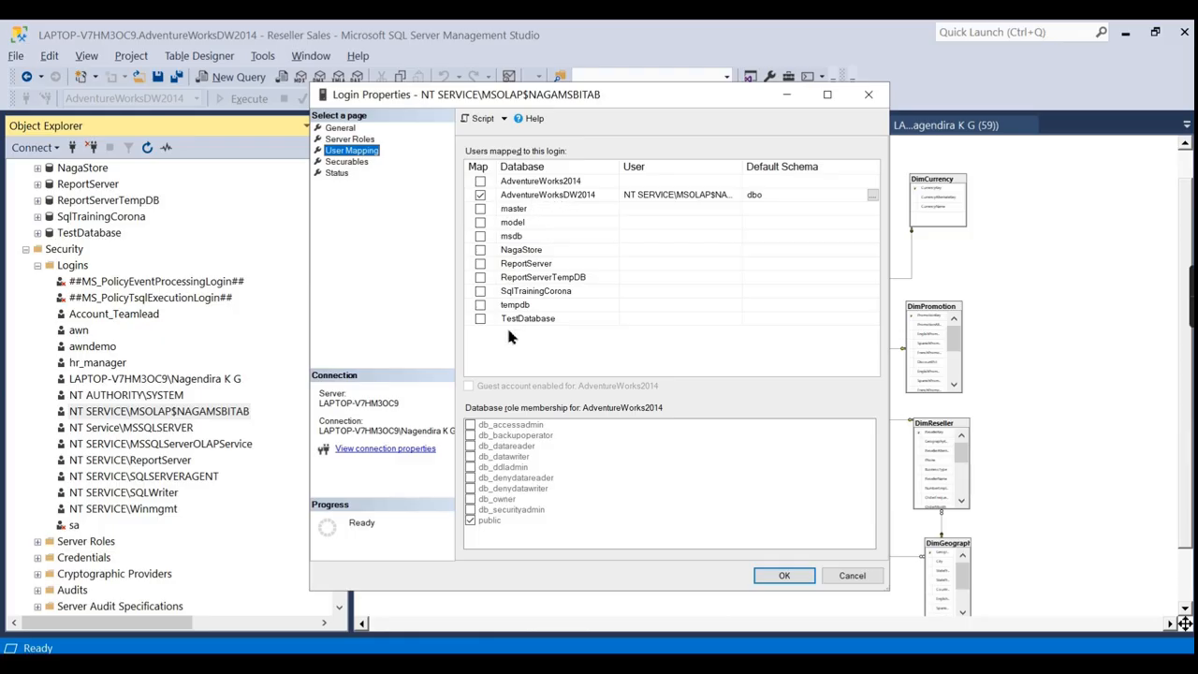
pyautogui.click(869, 98)
# Open the NT SERVICE\MSOLAP$NAGAMSBITAB user under AdventureWorksDW2014's Security > Users.
pyautogui.scroll(2, 123, 283)
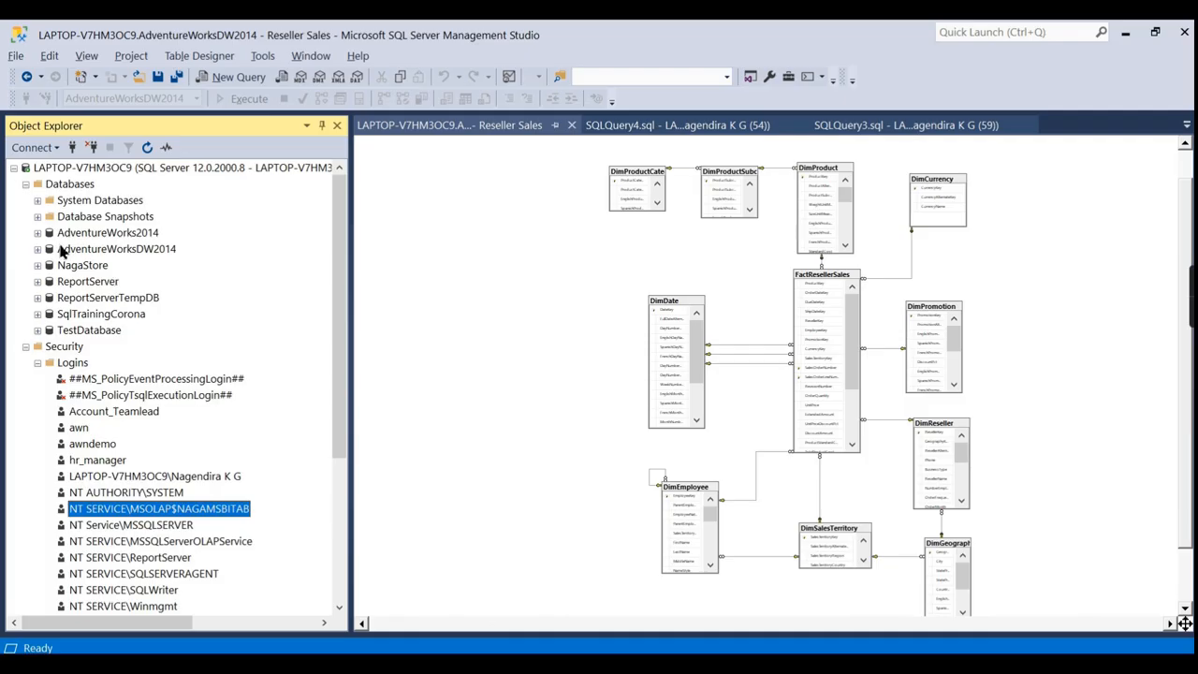
pyautogui.click(38, 248)
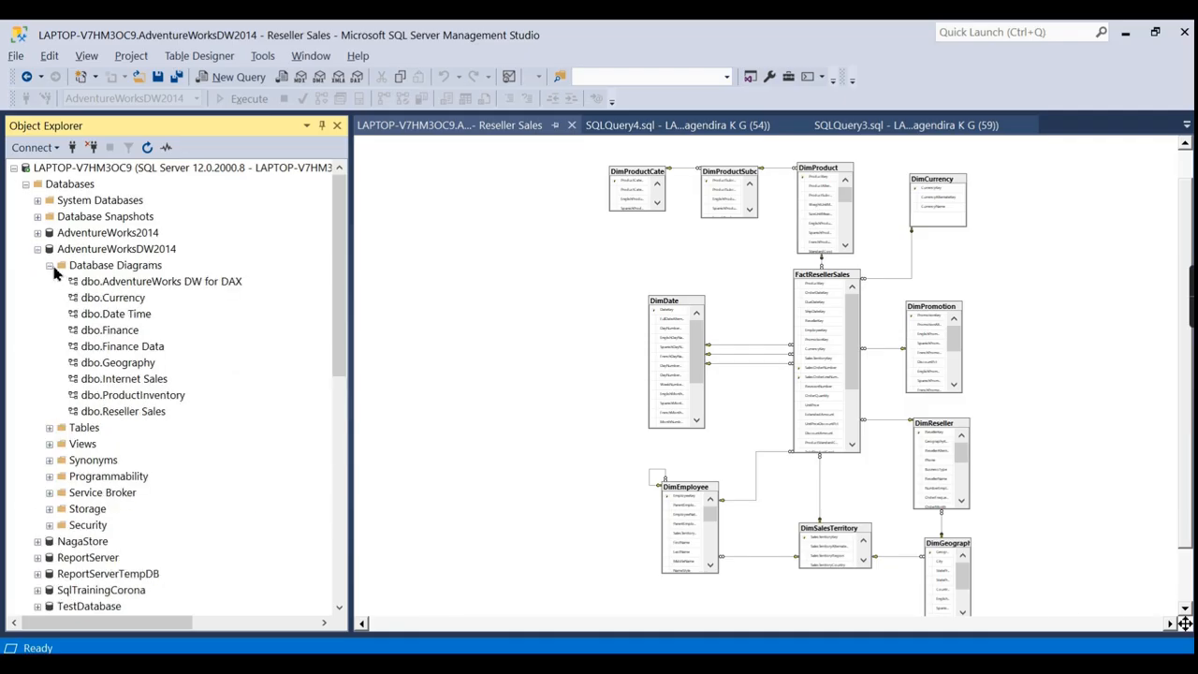
pyautogui.click(50, 265)
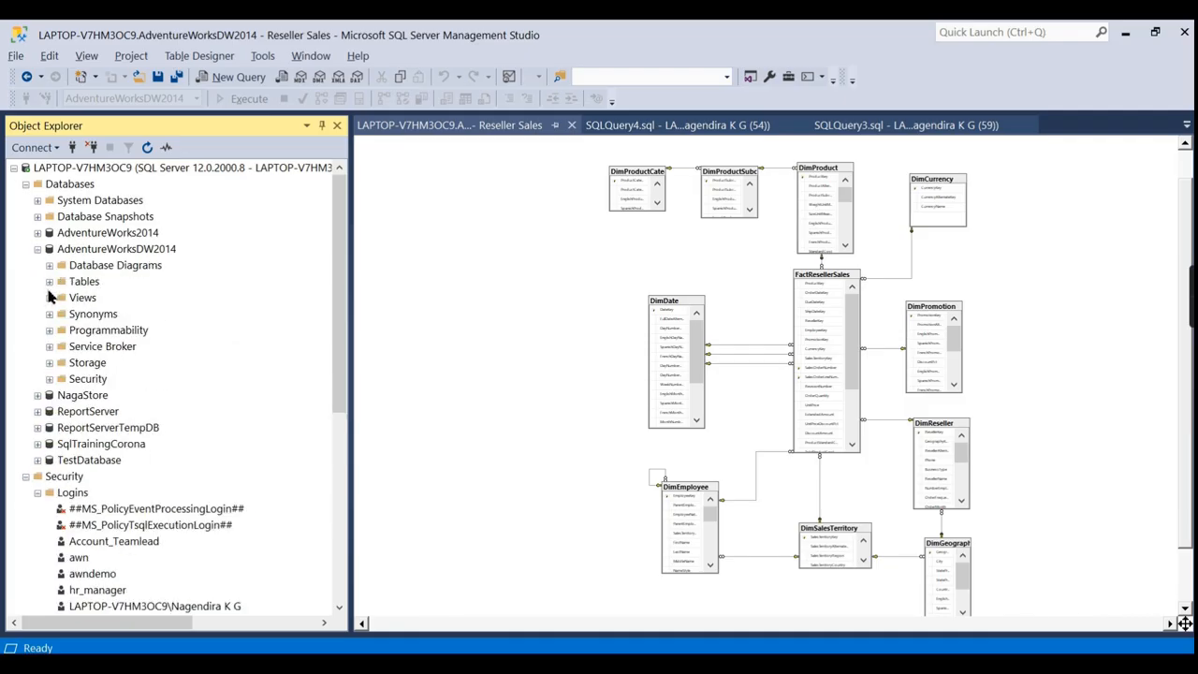
pyautogui.click(50, 379)
pyautogui.click(61, 395)
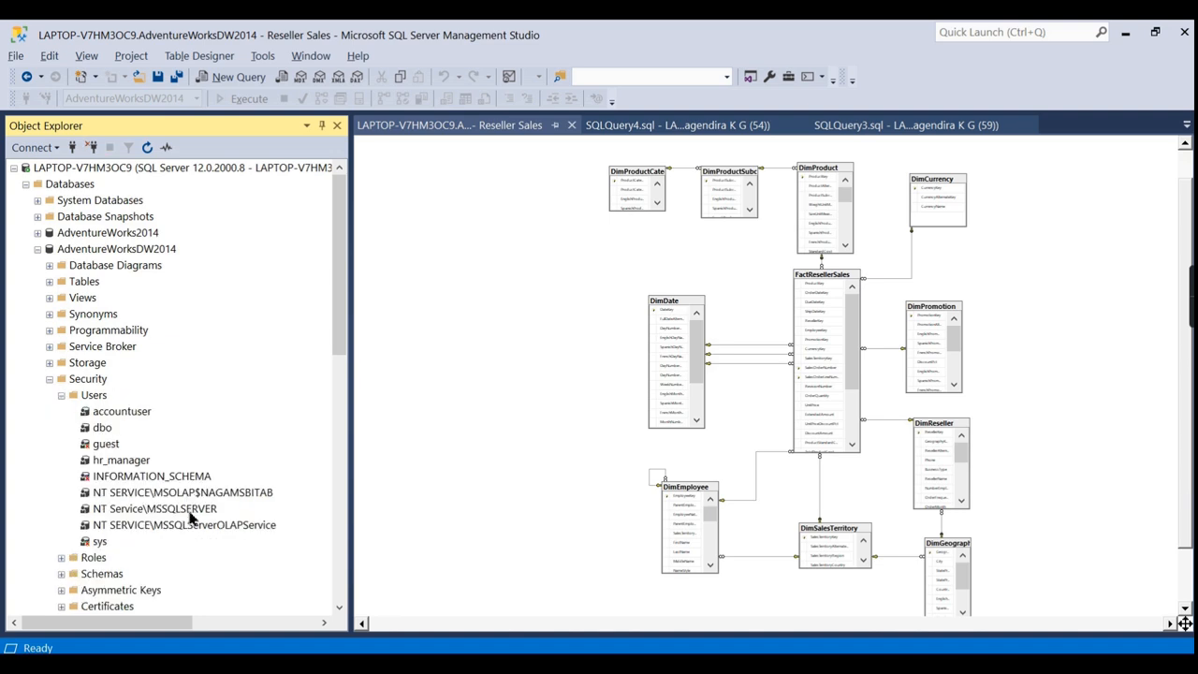
pyautogui.click(230, 493)
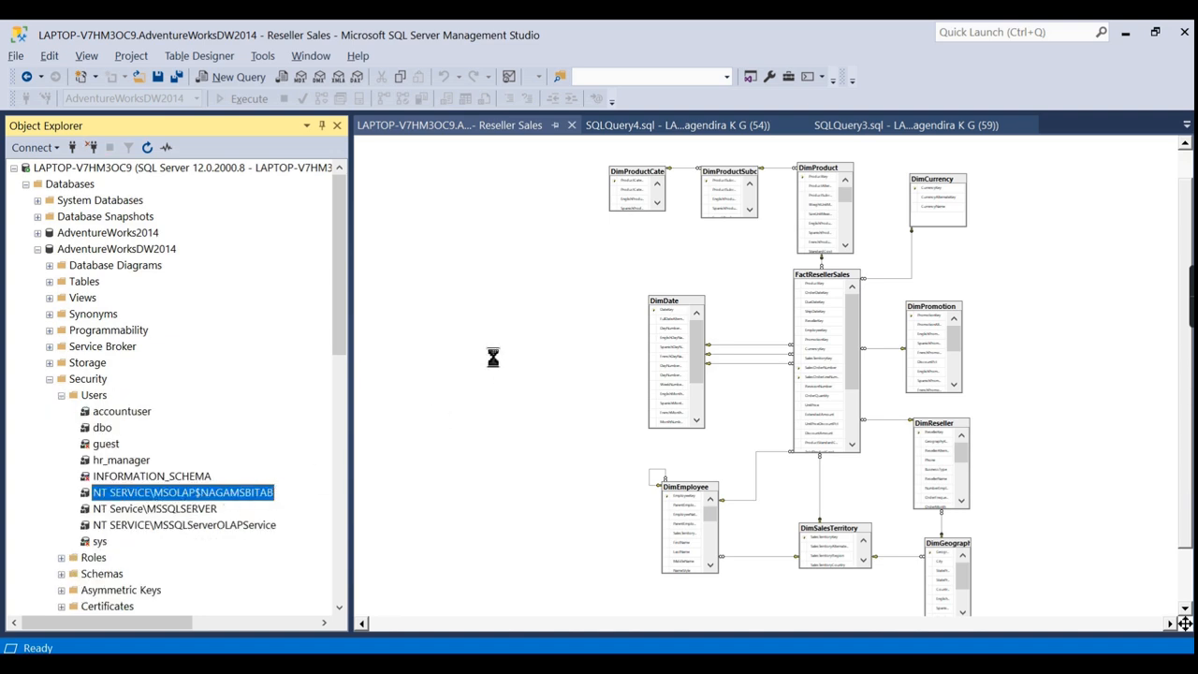
# Confirm the user's db_owner role membership and close its properties without changes.
pyautogui.click(357, 139)
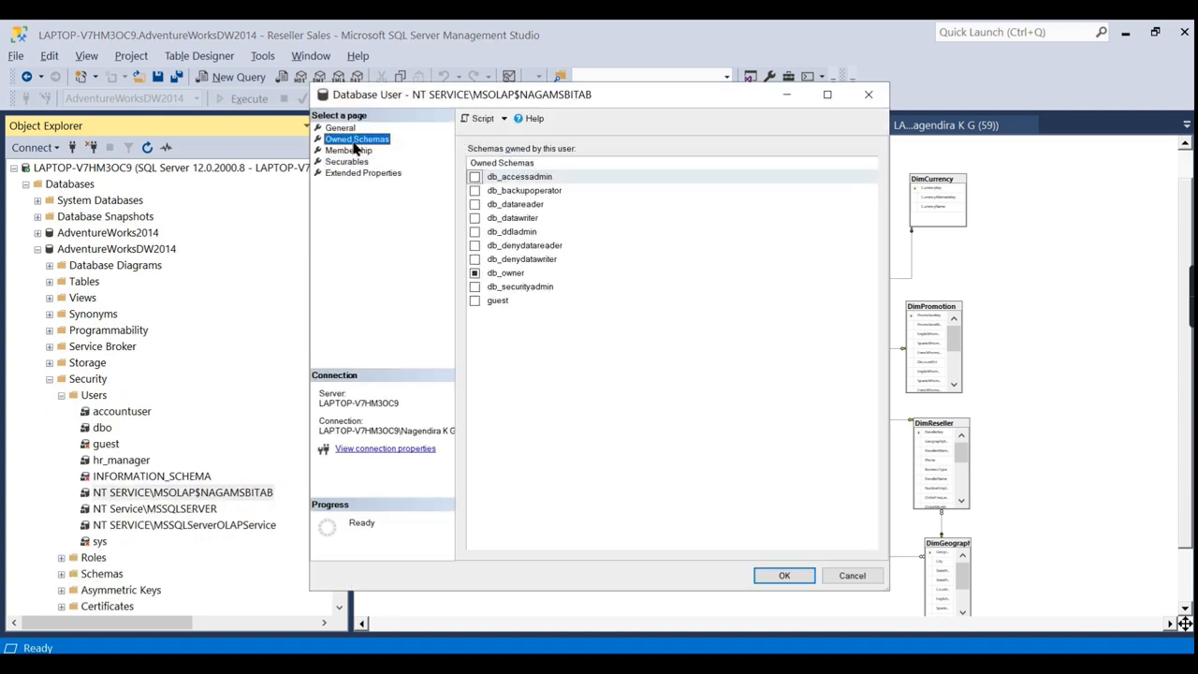
pyautogui.click(348, 152)
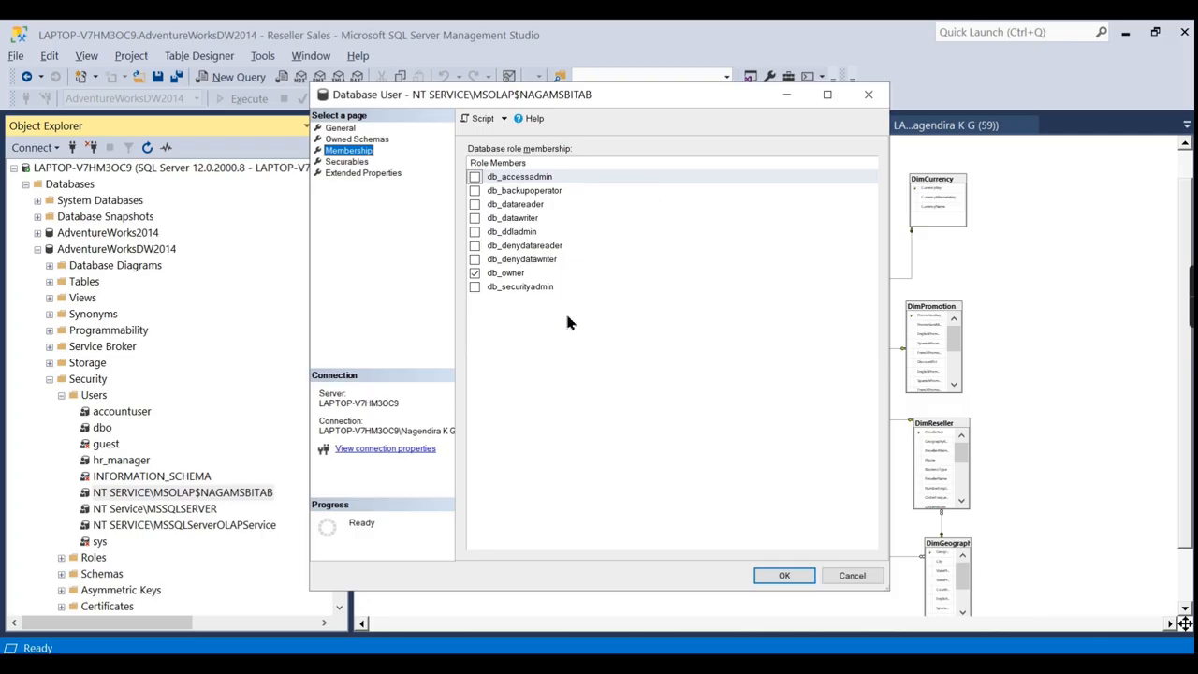
pyautogui.click(342, 162)
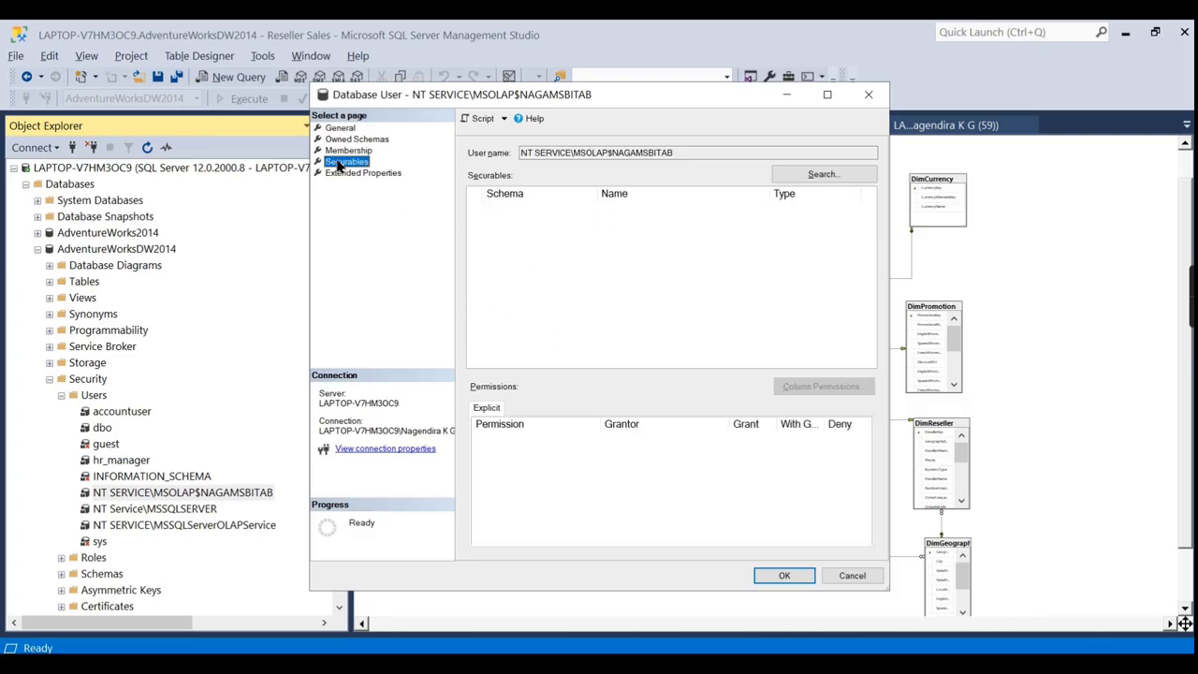
pyautogui.click(347, 173)
pyautogui.click(342, 162)
pyautogui.click(346, 150)
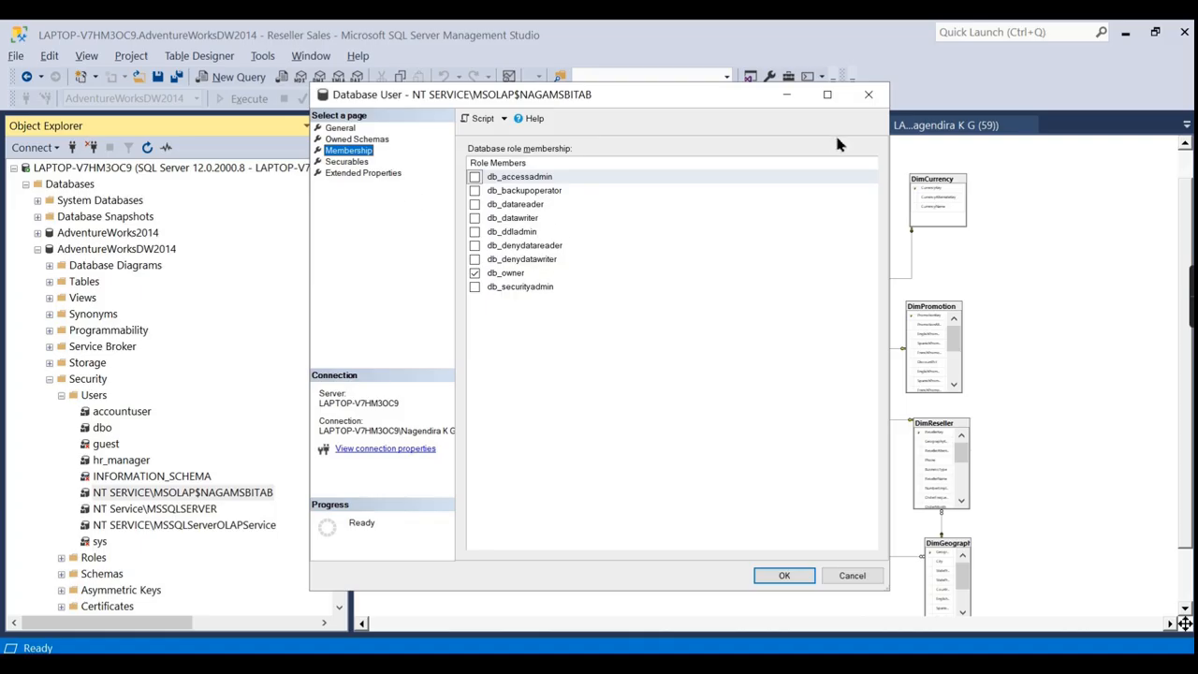
pyautogui.click(869, 94)
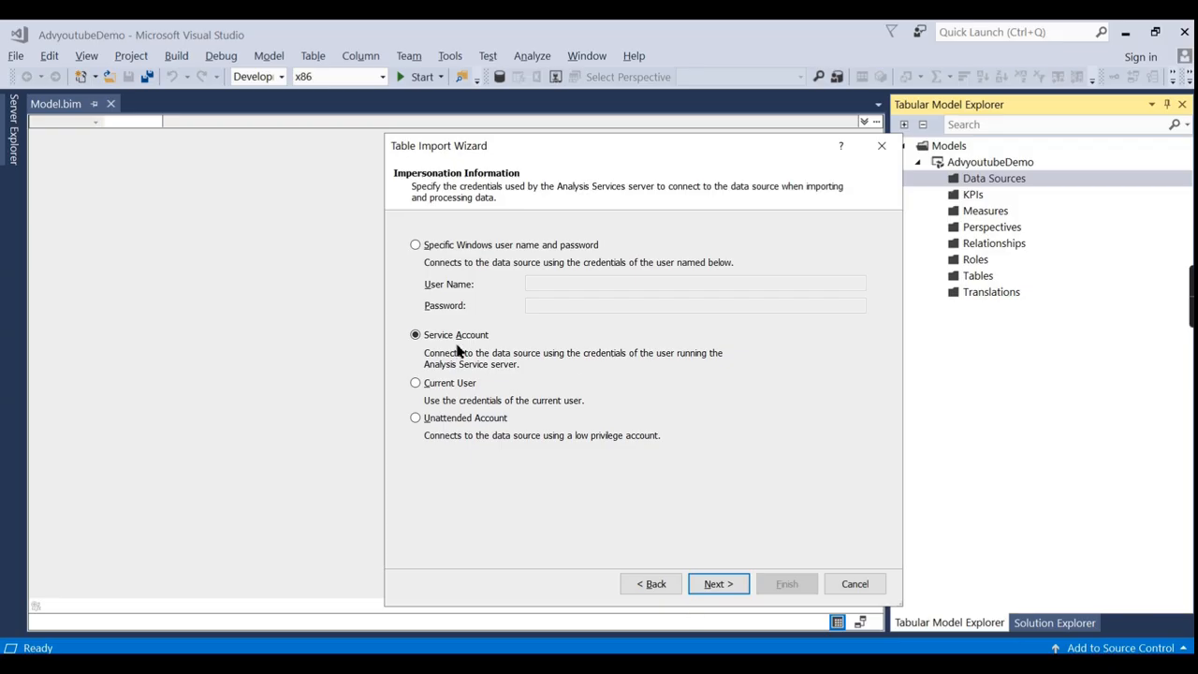
# Keep Service Account impersonation and choose 'Select from a list of tables and views'.
pyautogui.click(718, 583)
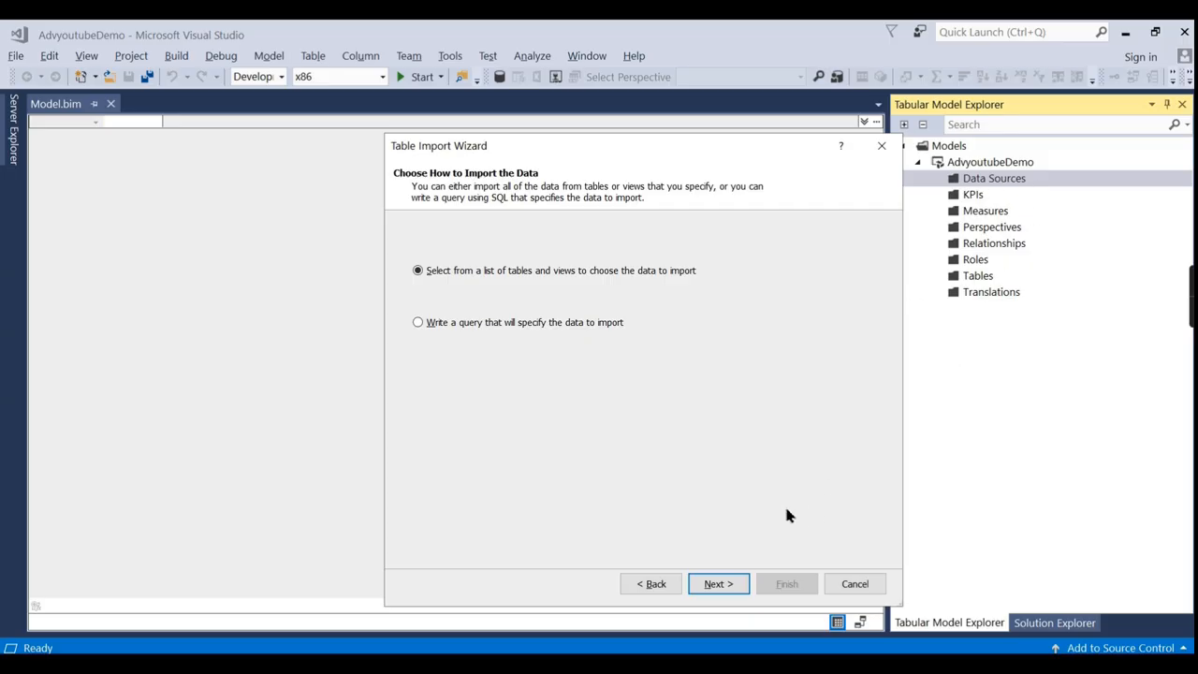
pyautogui.click(718, 584)
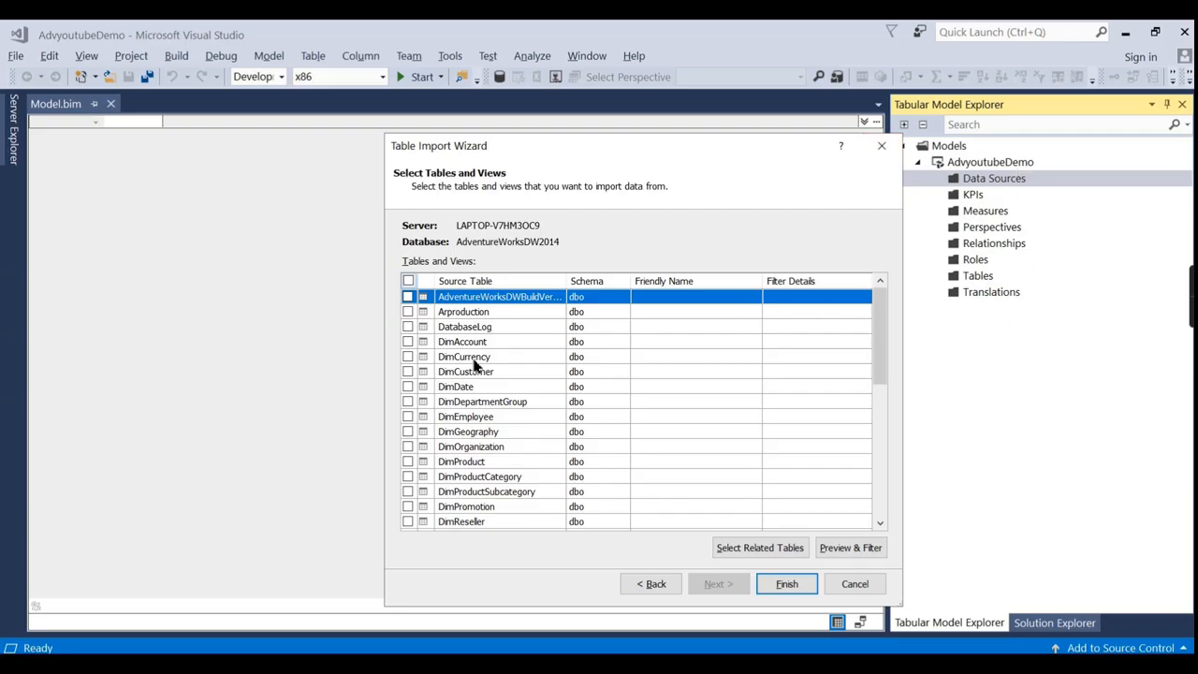
# Check FactInternetSales, add its related tables, and import all seven tables.
pyautogui.scroll(-5, 544, 396)
pyautogui.scroll(-2, 546, 423)
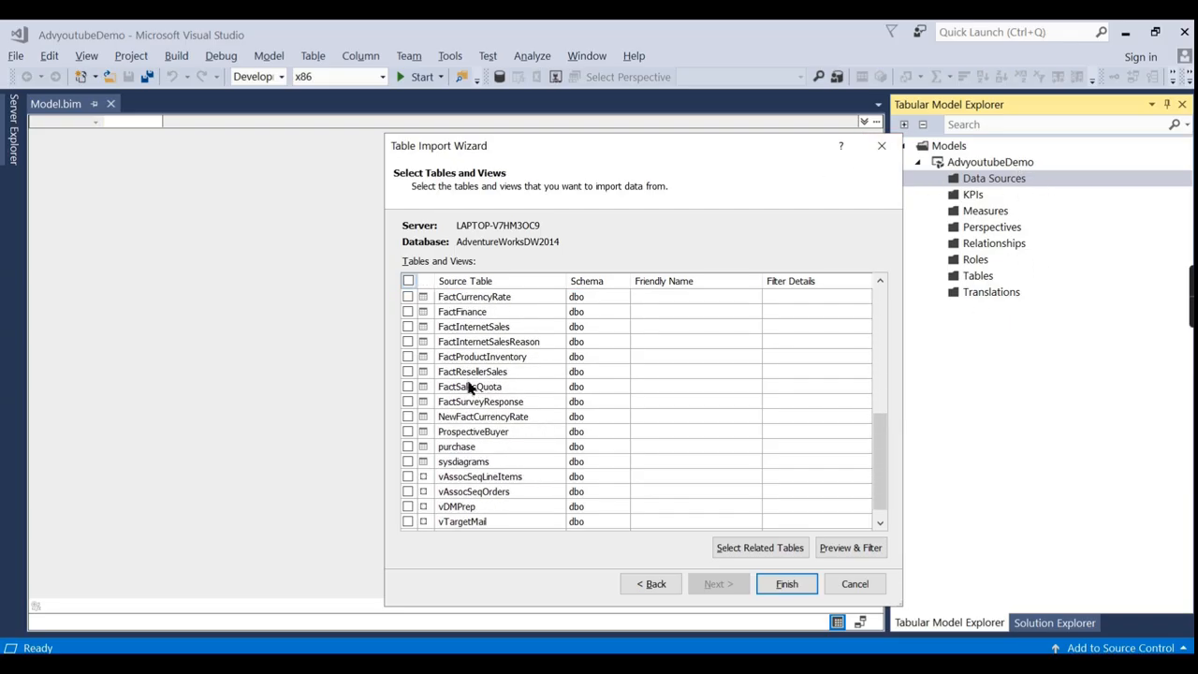
pyautogui.click(408, 327)
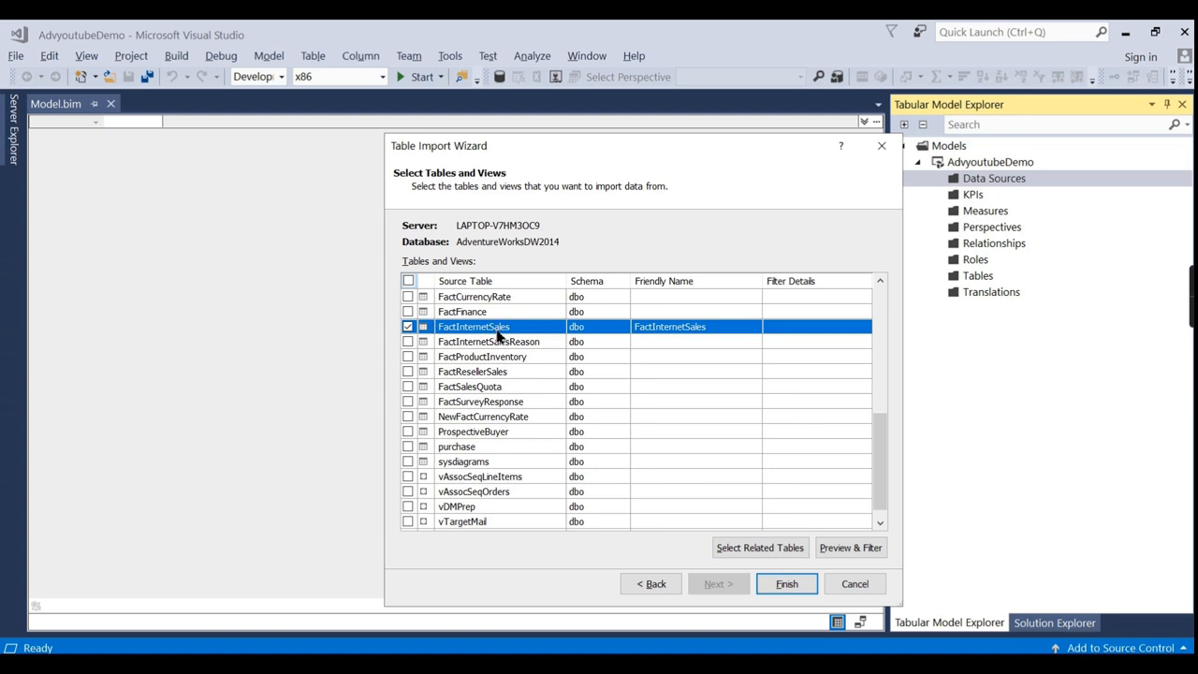
pyautogui.click(740, 556)
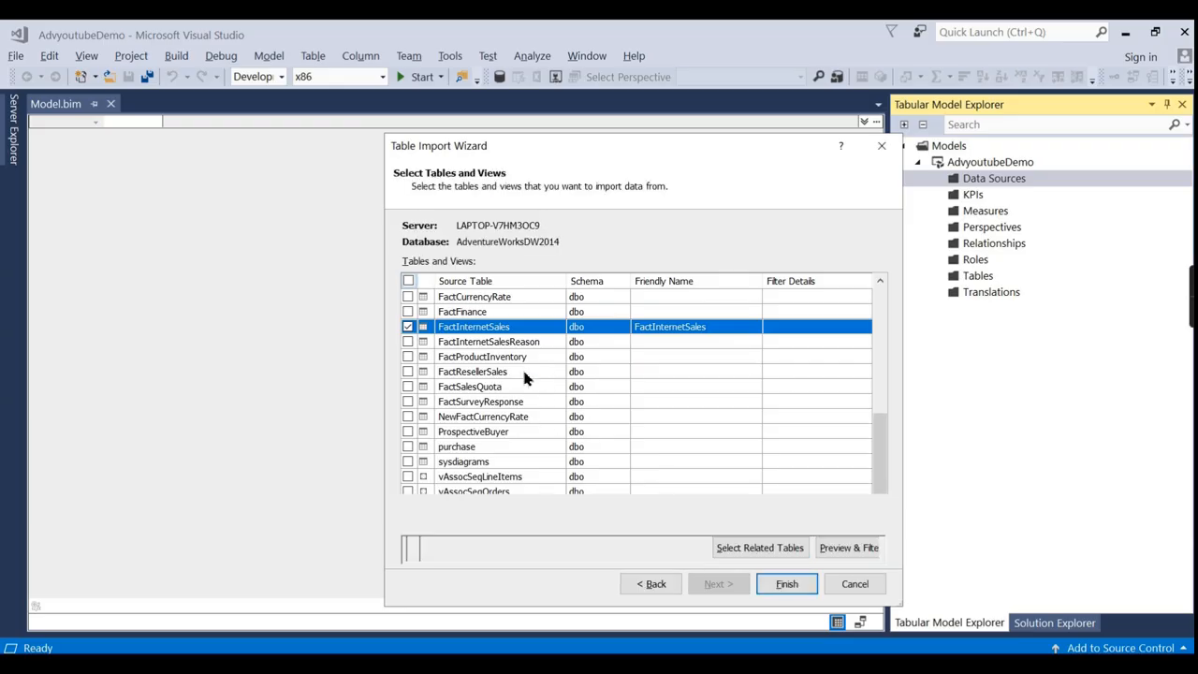
pyautogui.scroll(2, 444, 336)
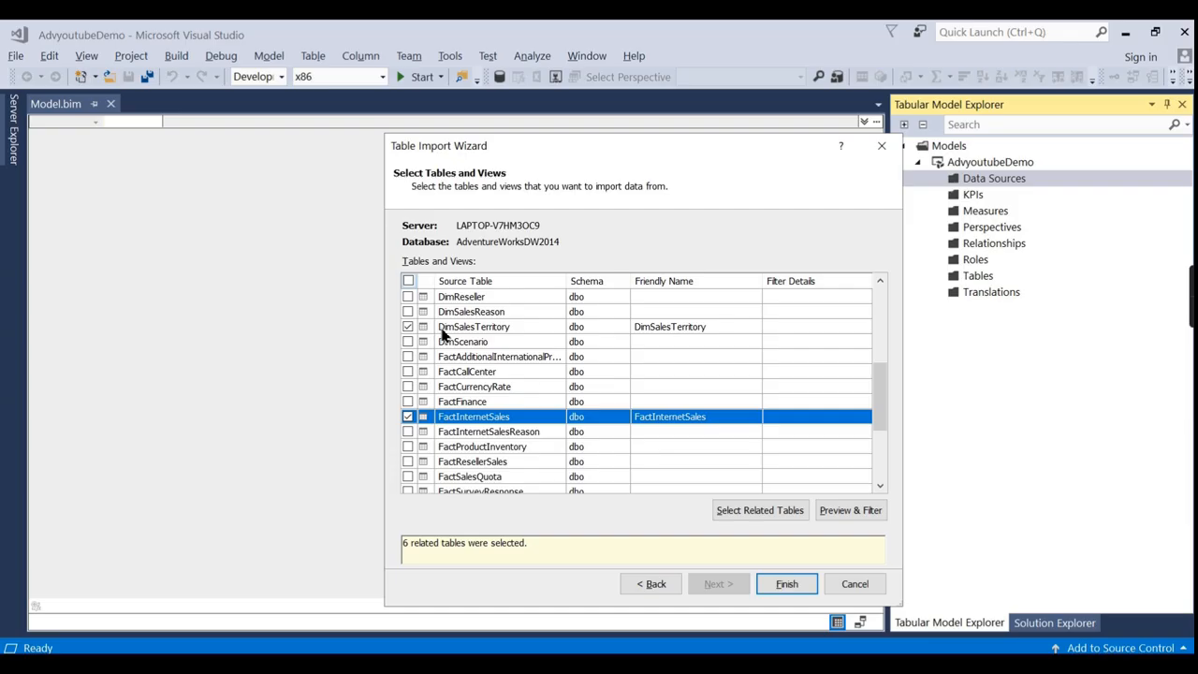
pyautogui.scroll(1, 475, 340)
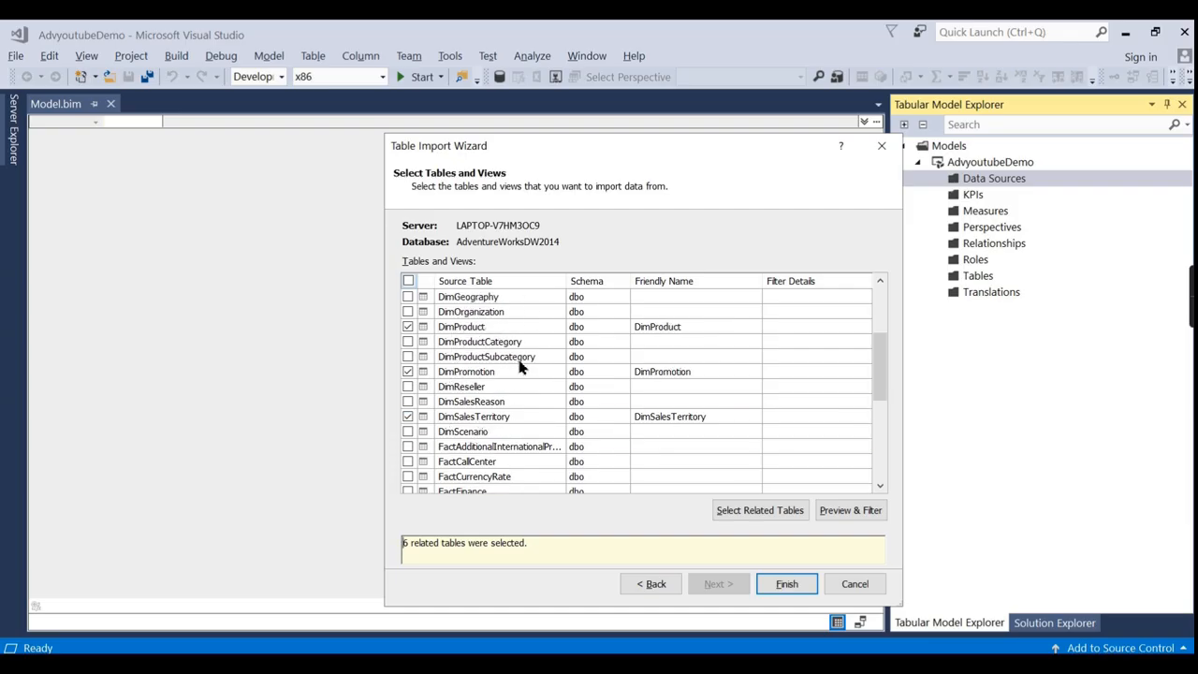
pyautogui.scroll(-3, 580, 393)
pyautogui.scroll(-3, 473, 344)
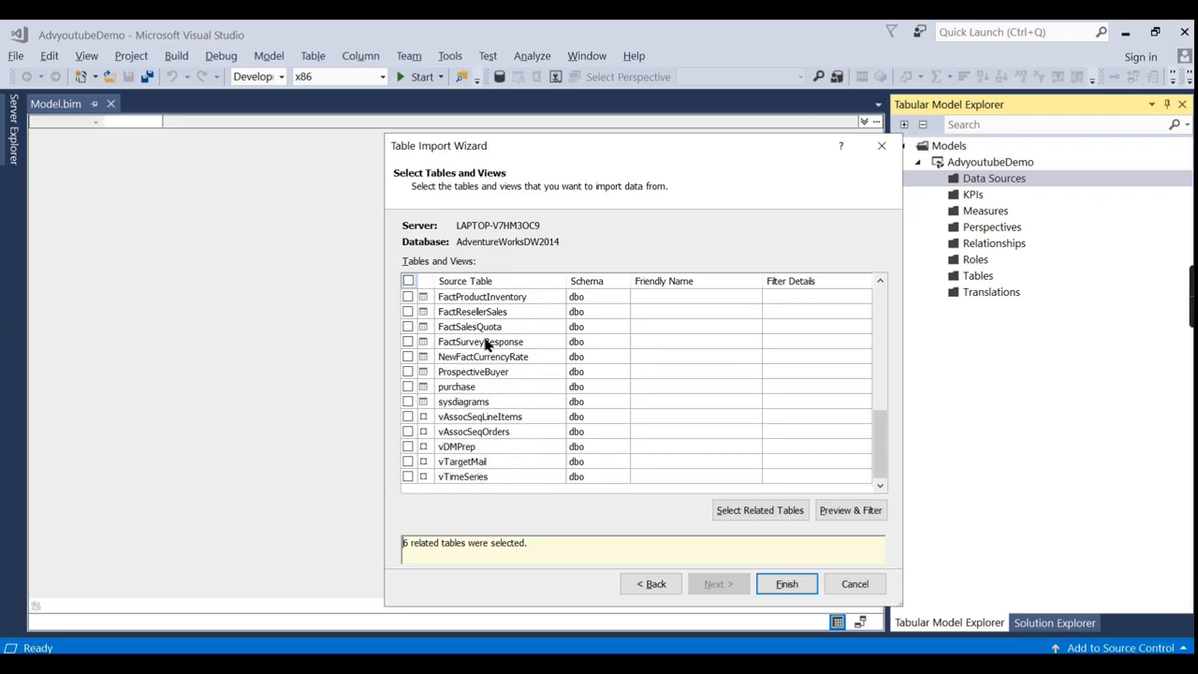
pyautogui.scroll(10, 480, 459)
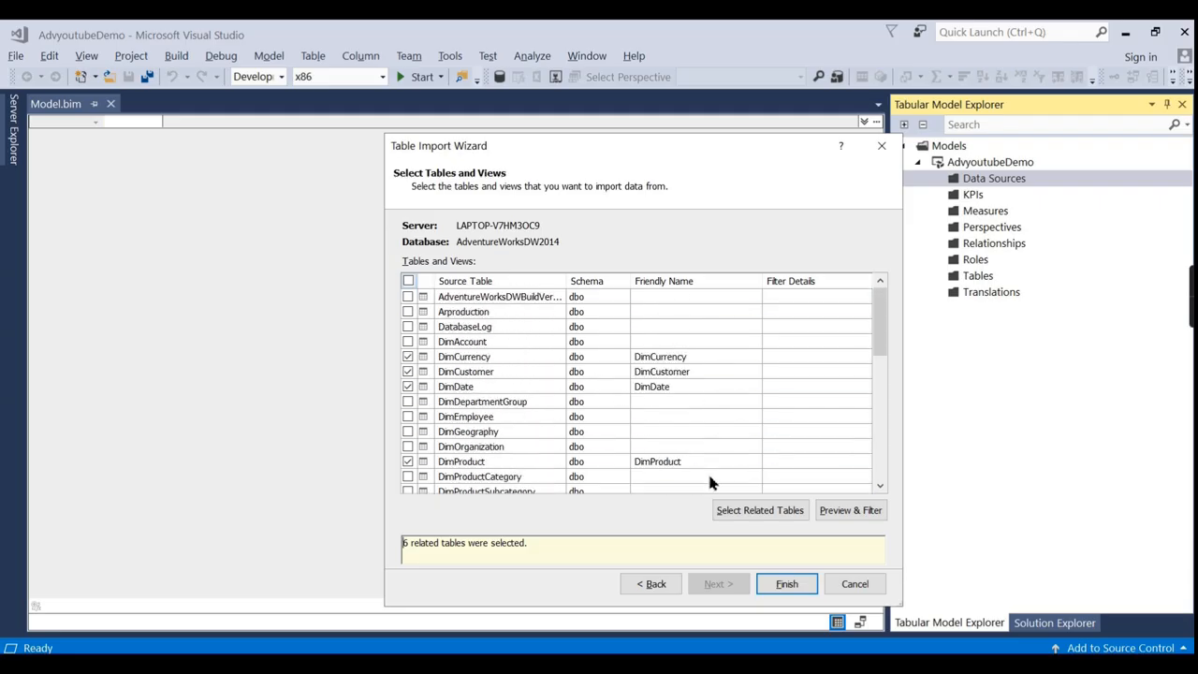
pyautogui.click(784, 584)
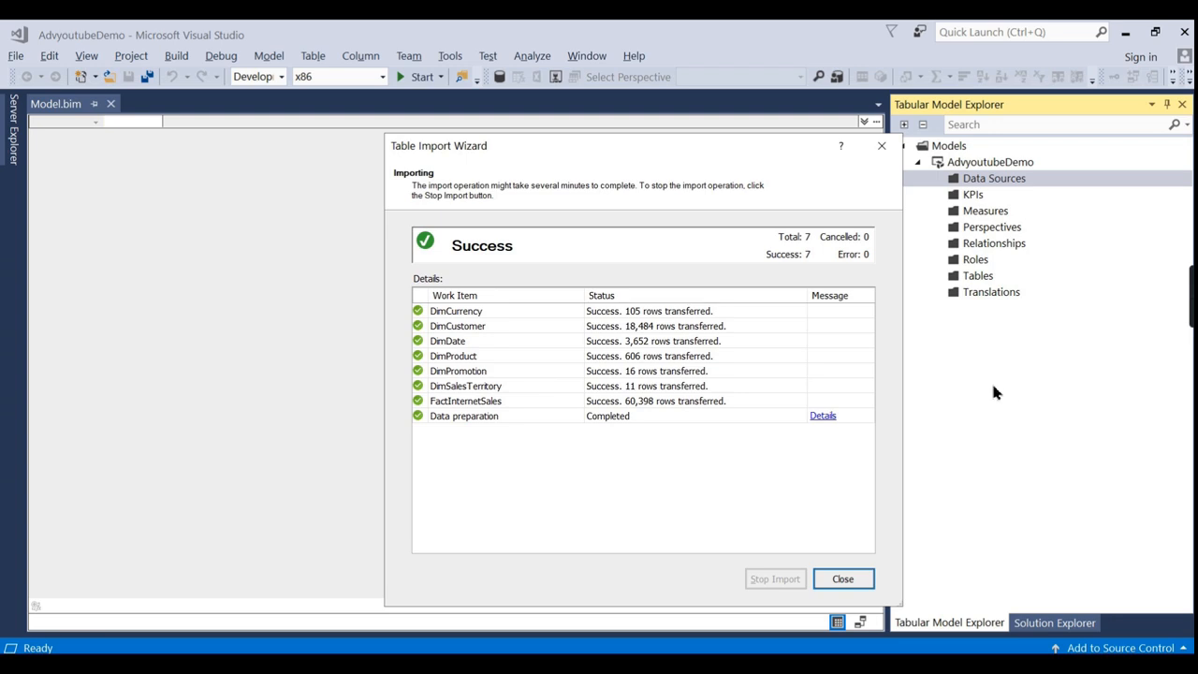
# Close the import results and Error List, then collapse Relationships and Data Sources.
pyautogui.click(842, 579)
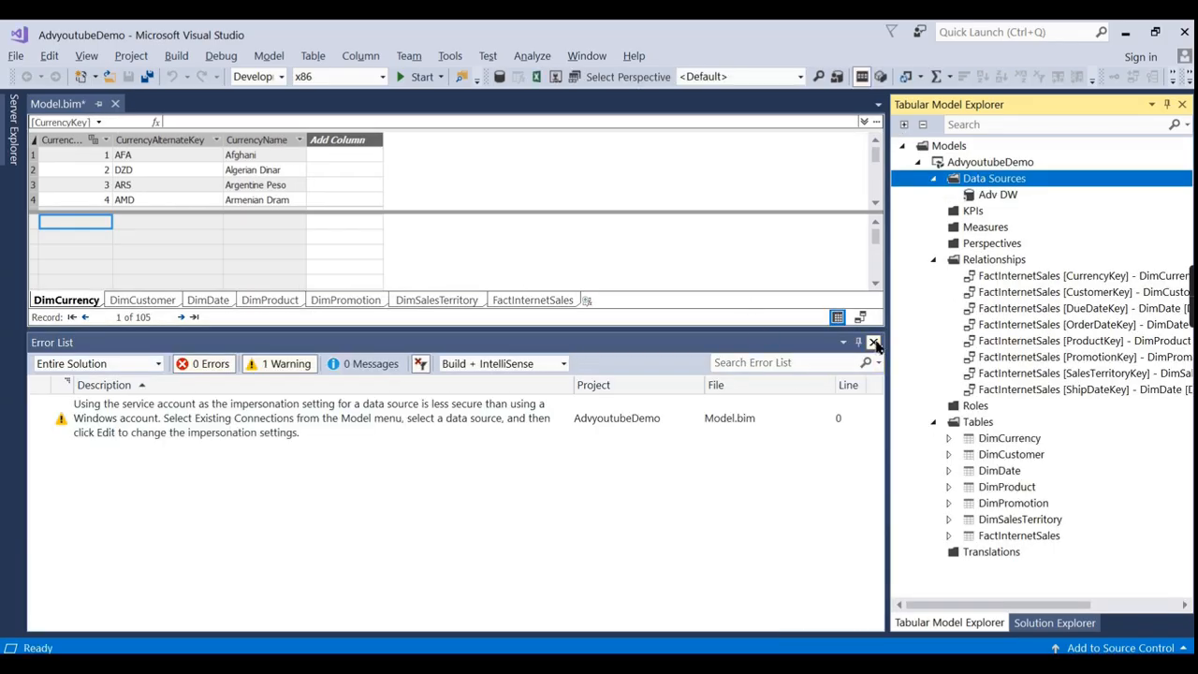
pyautogui.click(873, 342)
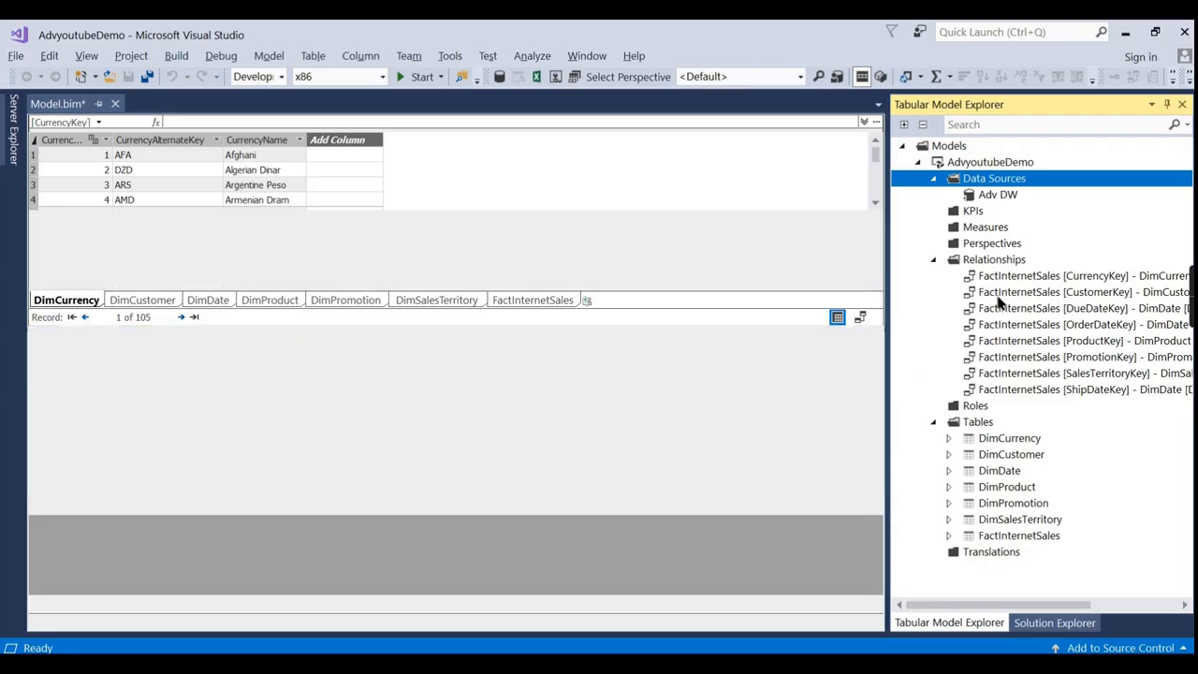
pyautogui.click(933, 260)
pyautogui.click(933, 261)
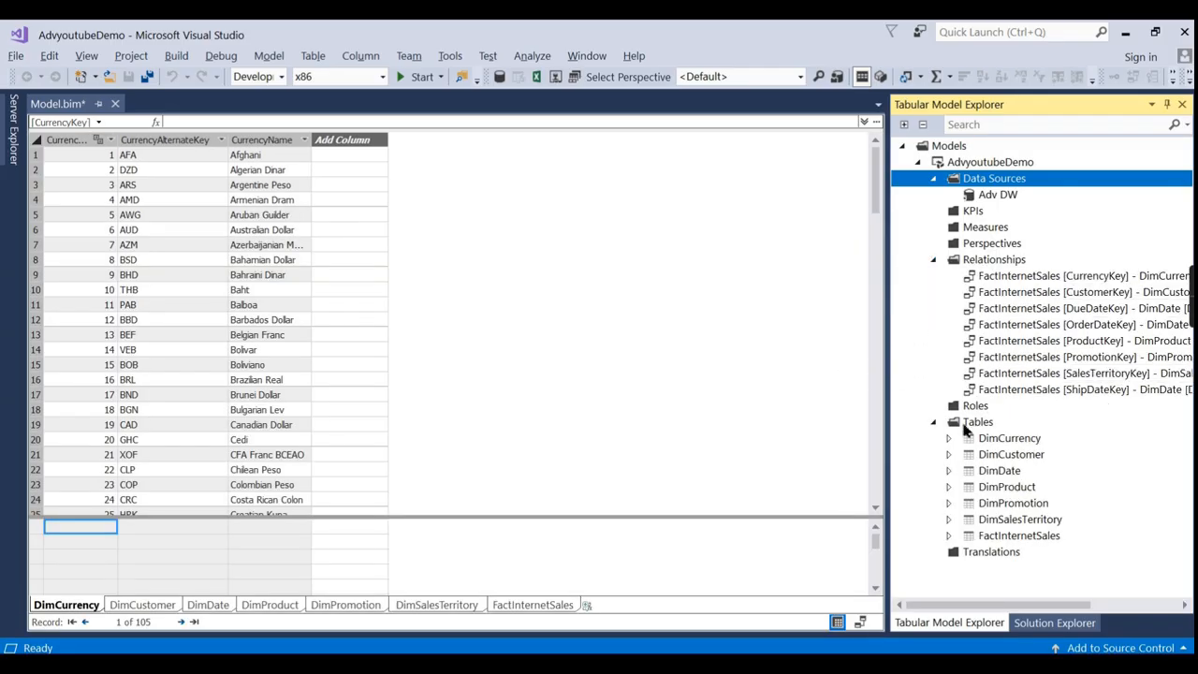
pyautogui.click(934, 261)
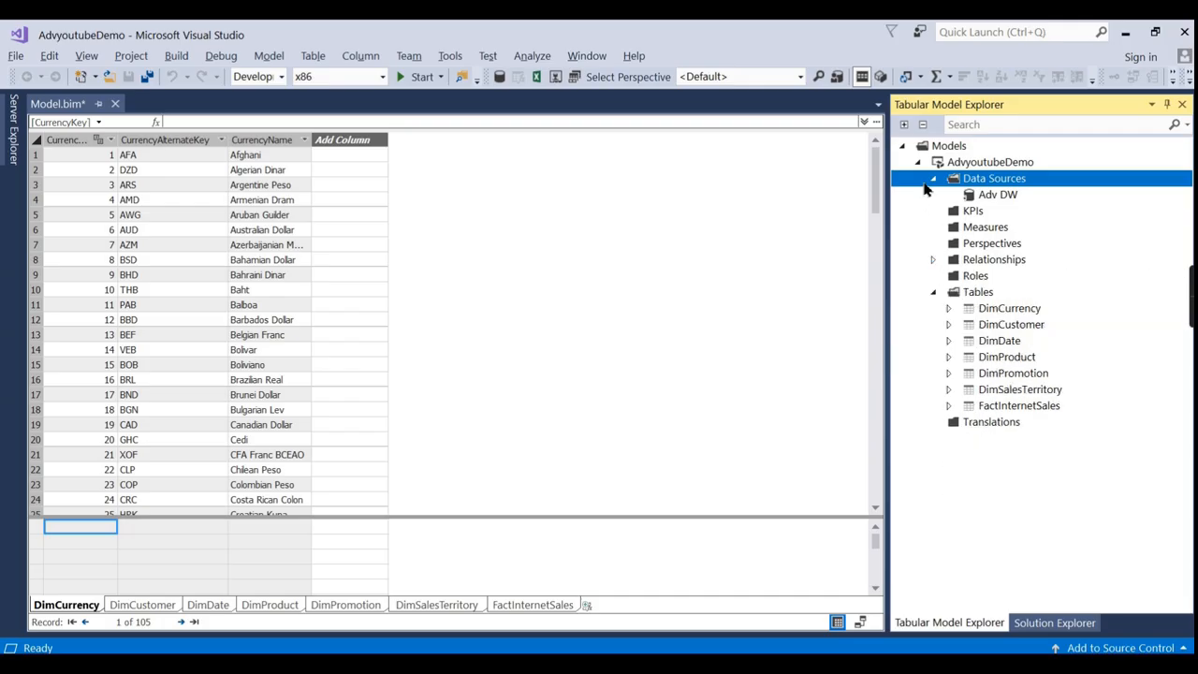
pyautogui.click(933, 180)
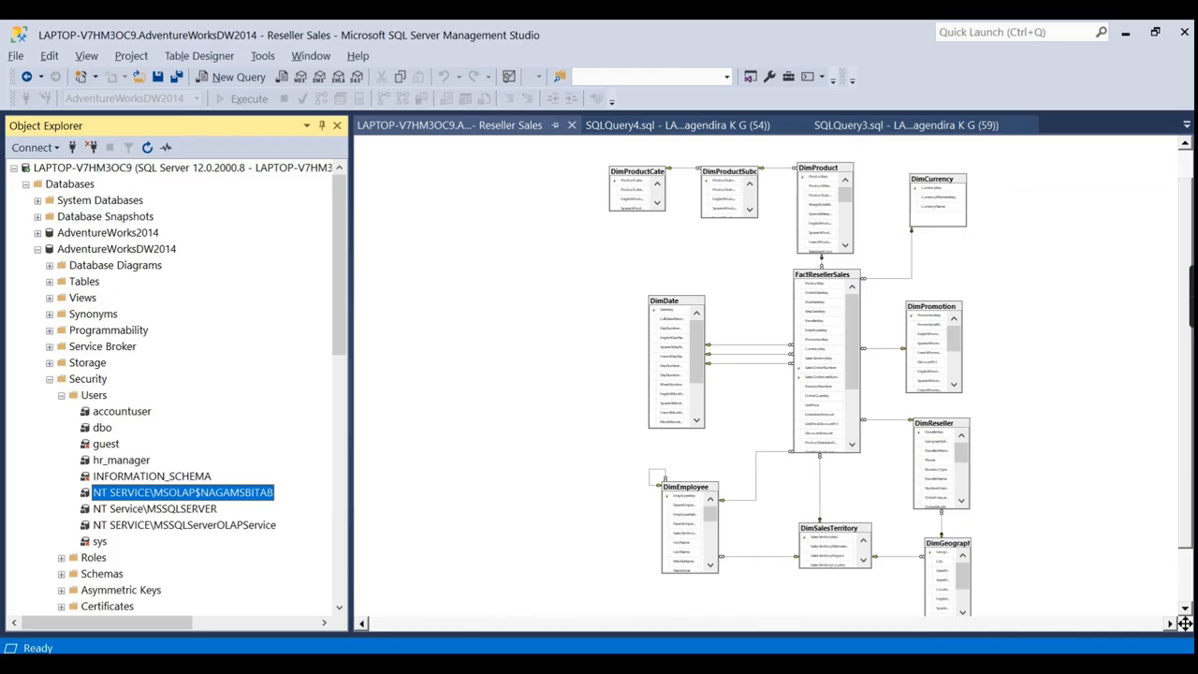
# Expand dbo.FactInternetSales in Object Explorer to review its columns, then collapse it.
pyautogui.click(50, 379)
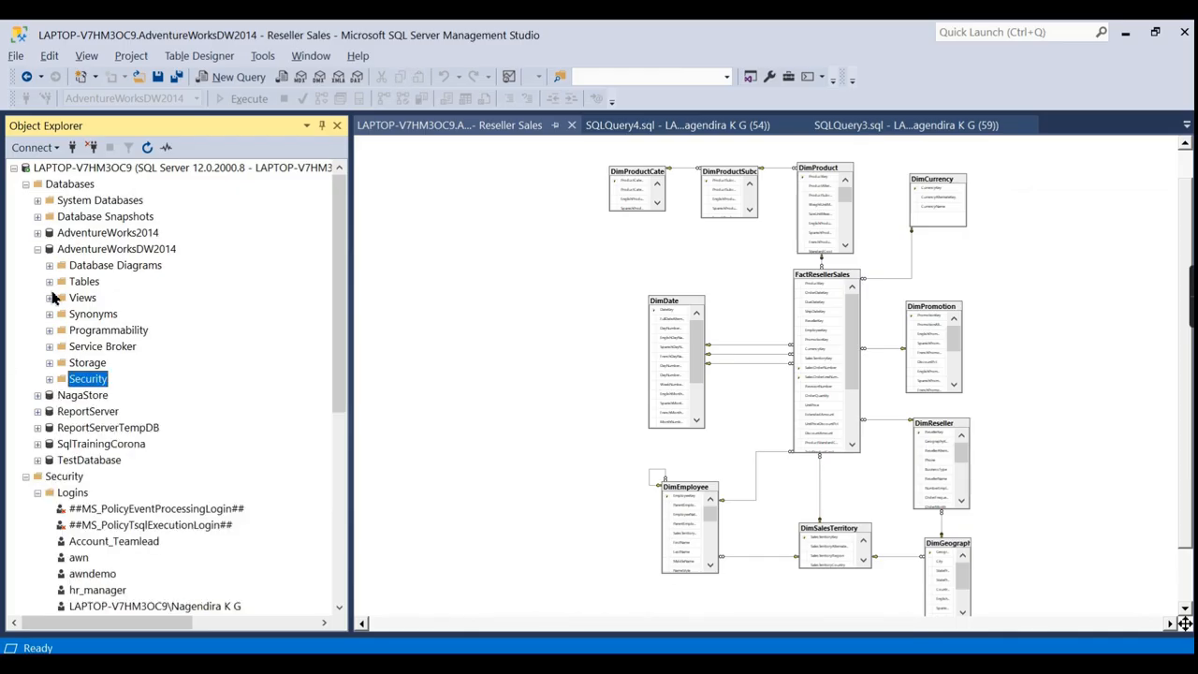
pyautogui.click(49, 281)
pyautogui.scroll(2, 115, 350)
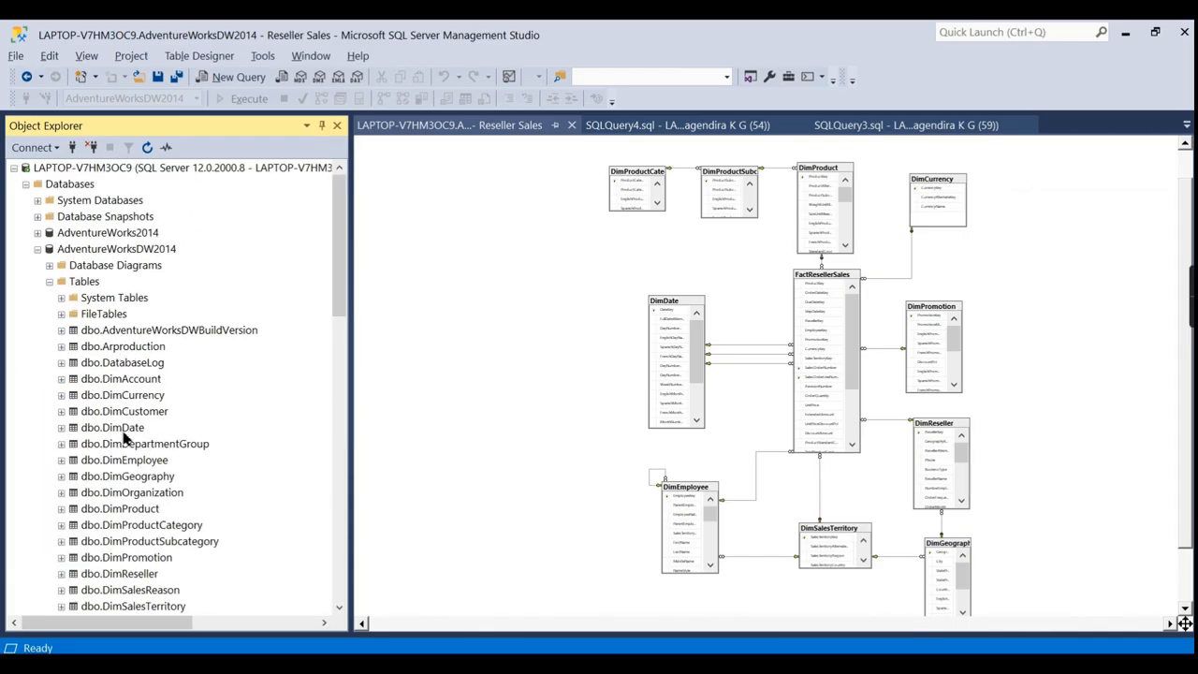
pyautogui.scroll(-4, 125, 428)
pyautogui.scroll(-4, 132, 450)
pyautogui.click(131, 314)
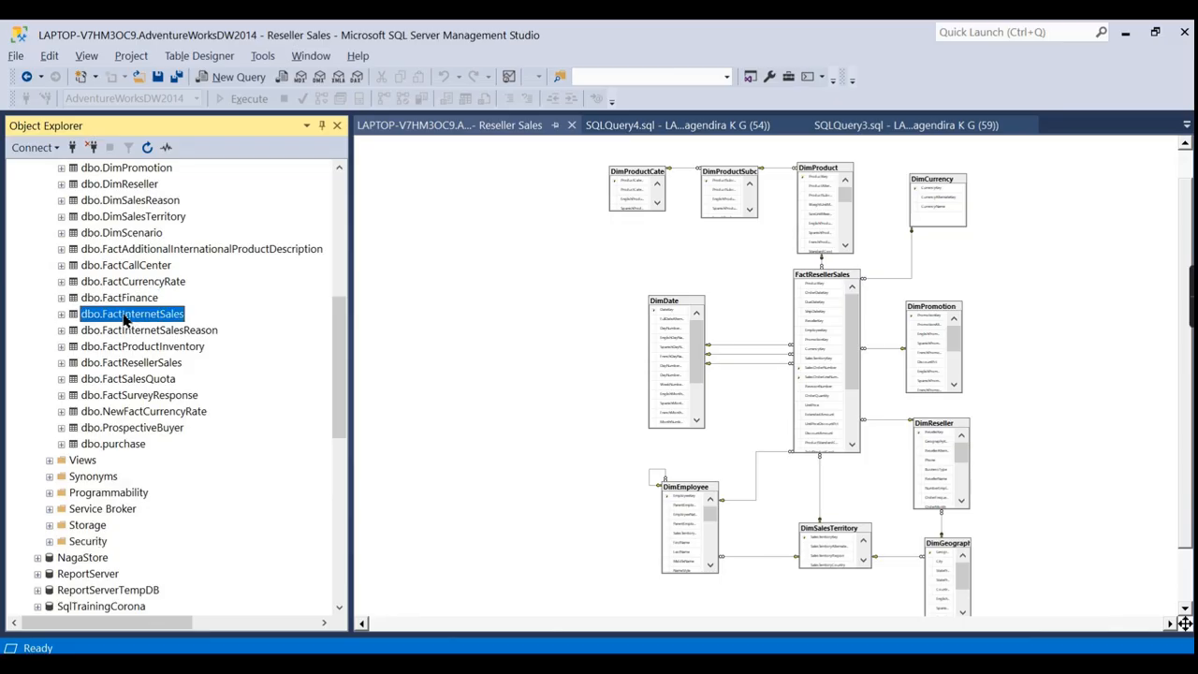
pyautogui.click(62, 314)
pyautogui.click(74, 330)
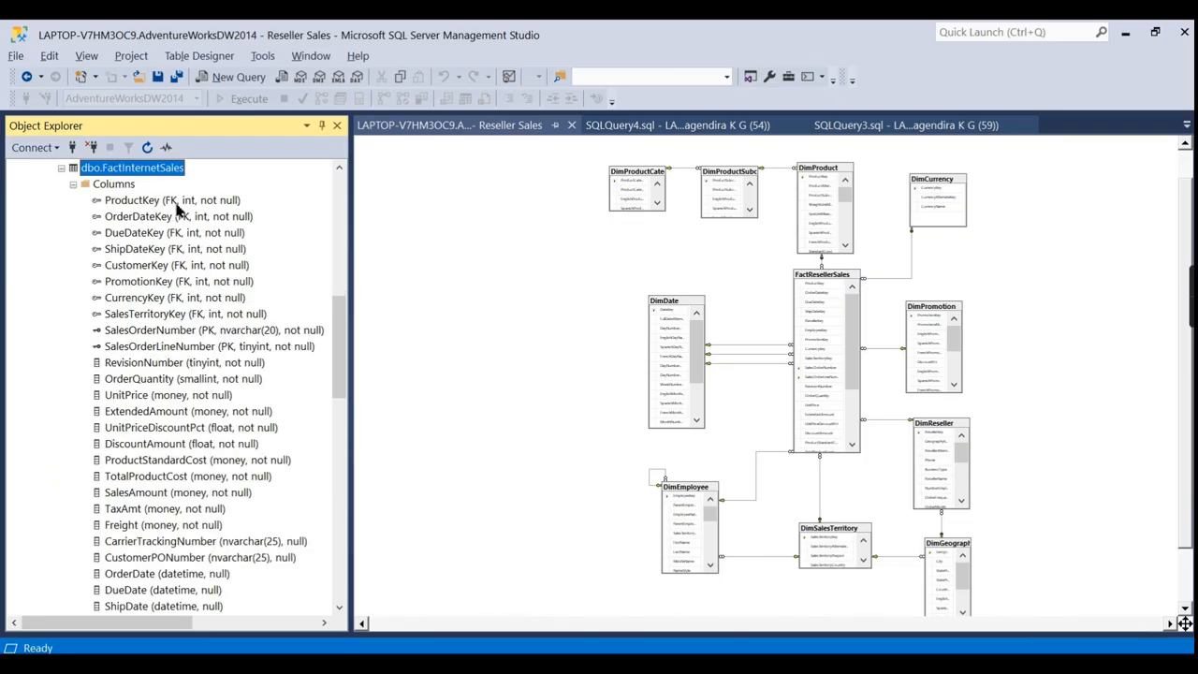
pyautogui.click(63, 169)
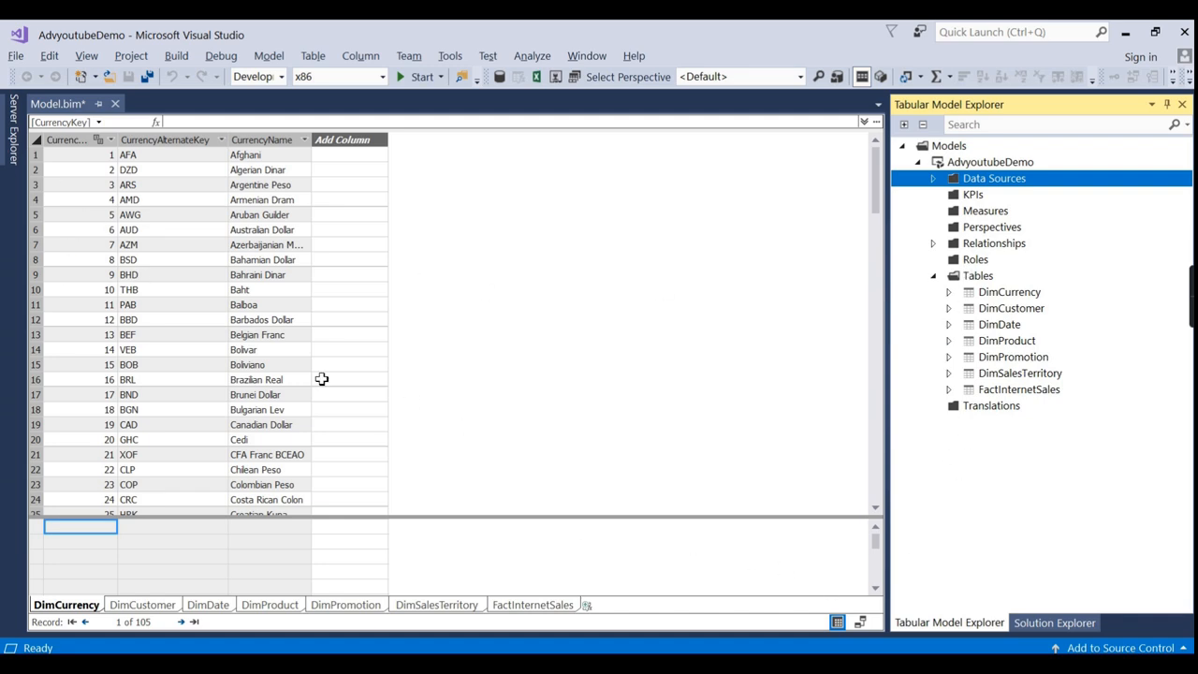
# Collapse the Tabular Model Explorer nodes and switch Model.bim to Diagram View.
pyautogui.click(933, 244)
pyautogui.click(932, 245)
pyautogui.click(933, 275)
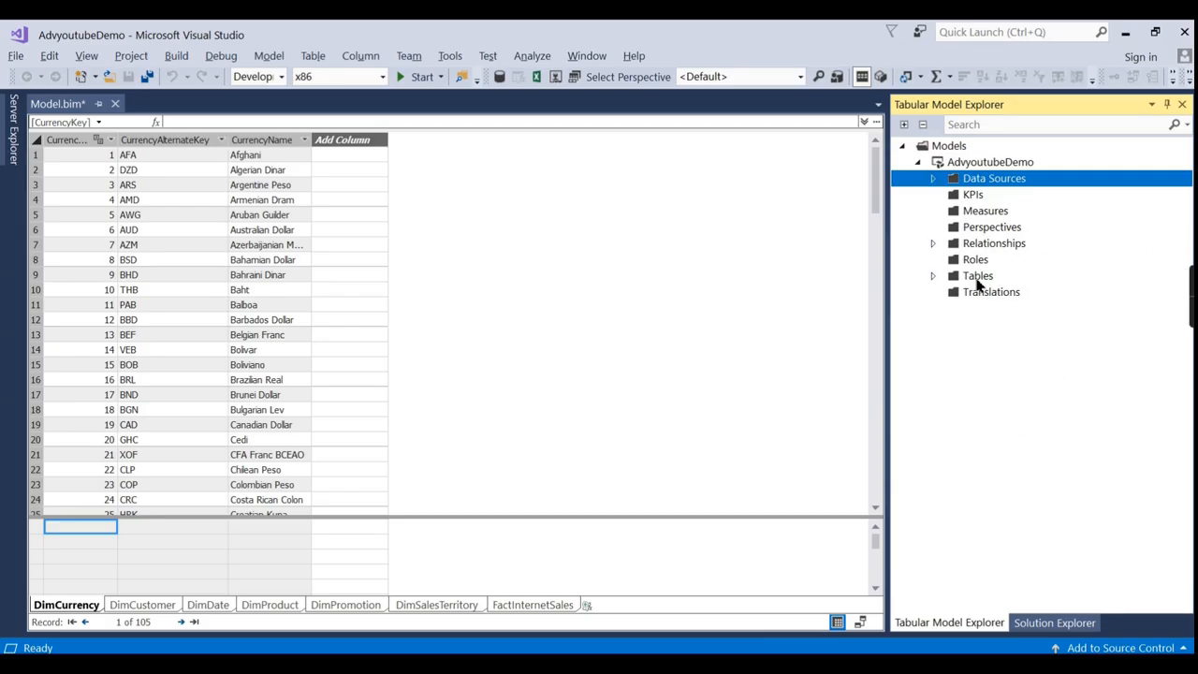
pyautogui.click(860, 621)
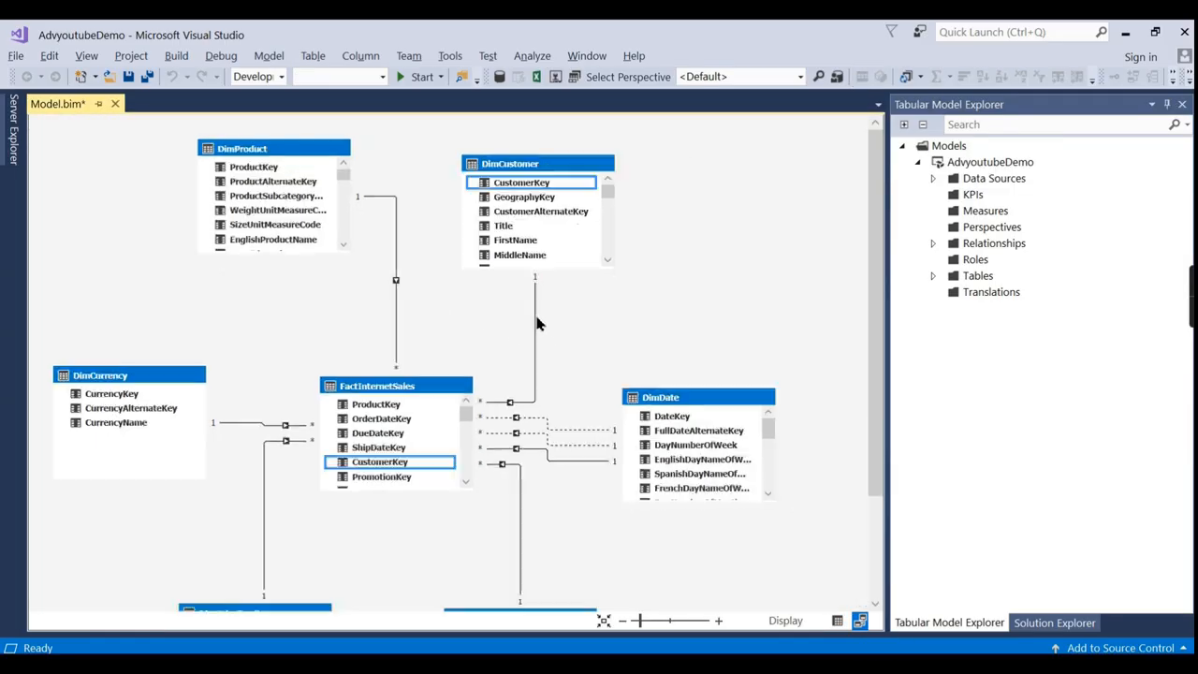
pyautogui.scroll(-2, 540, 323)
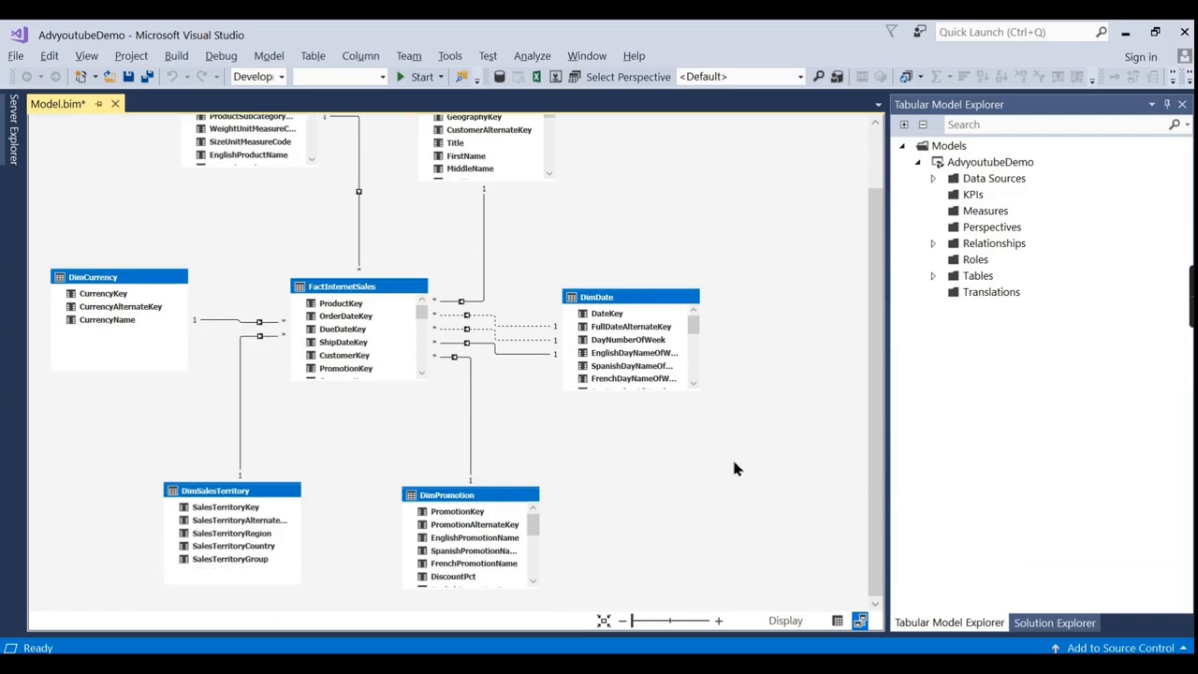
pyautogui.scroll(1, 769, 482)
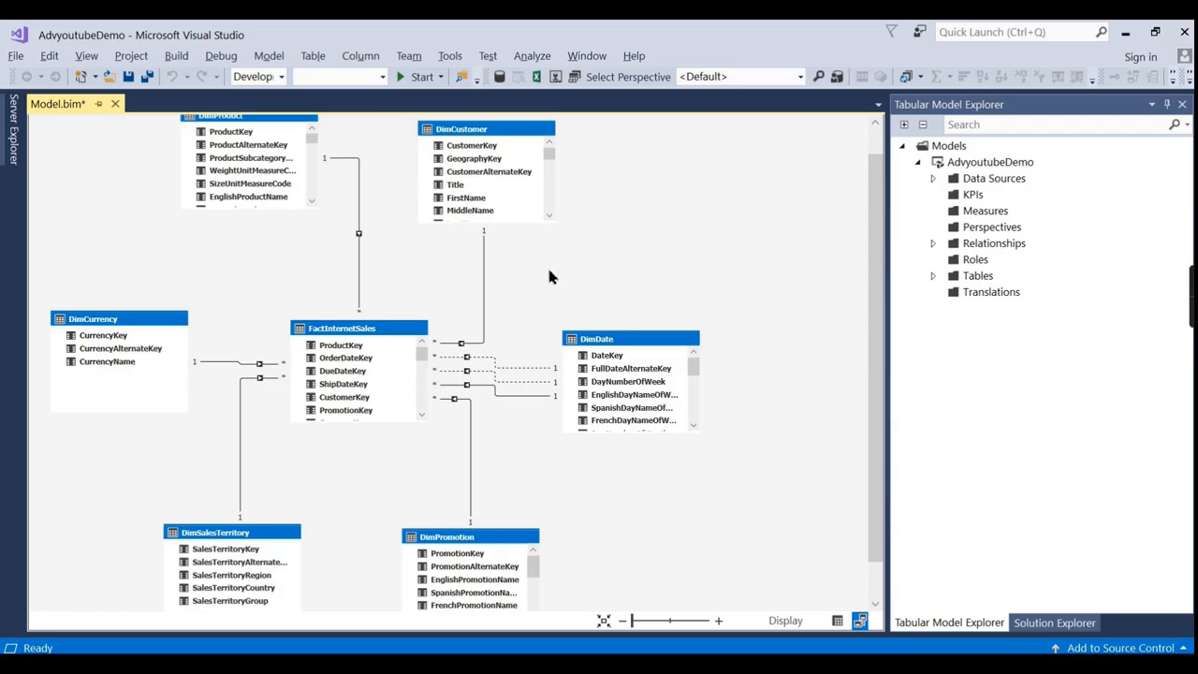
# Delete the DimCustomer–FactInternetSales relationship and recreate it by linking CustomerKey.
pyautogui.click(484, 267)
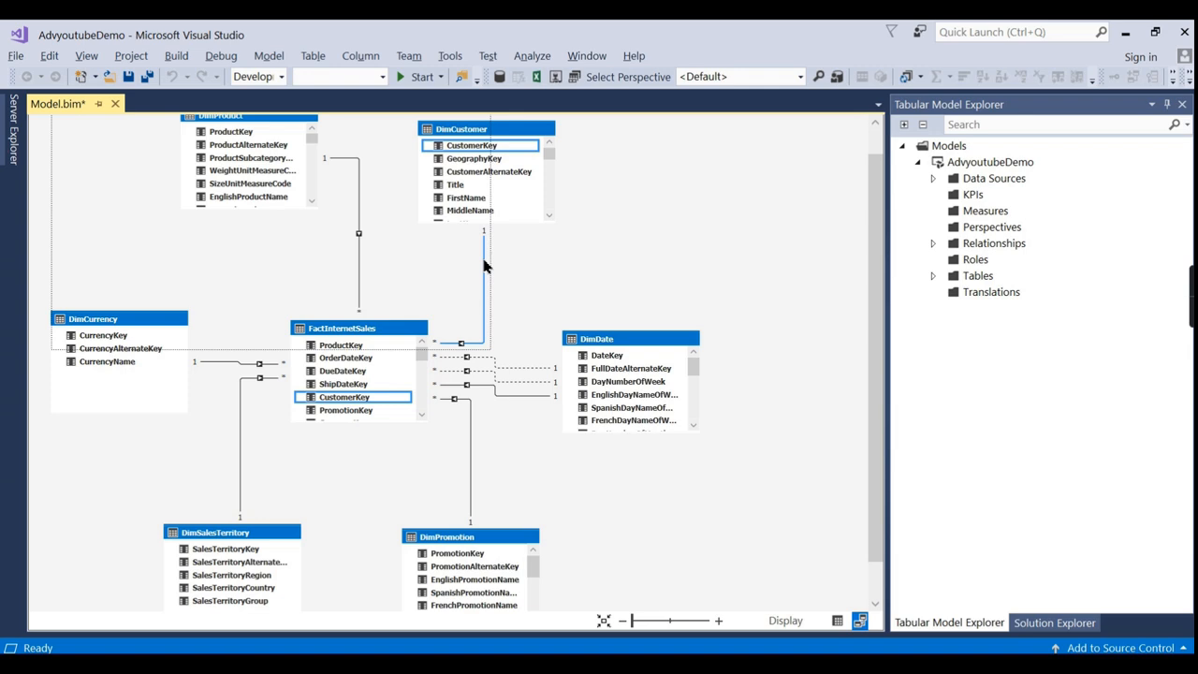
pyautogui.press('Delete')
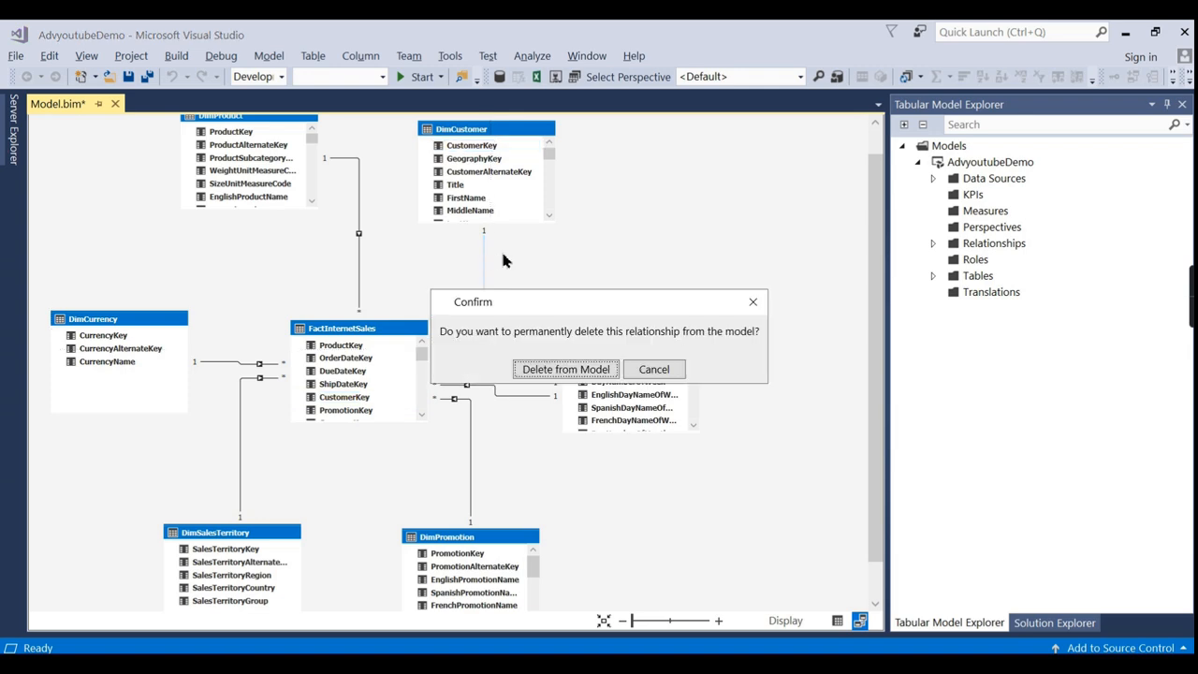
pyautogui.click(565, 368)
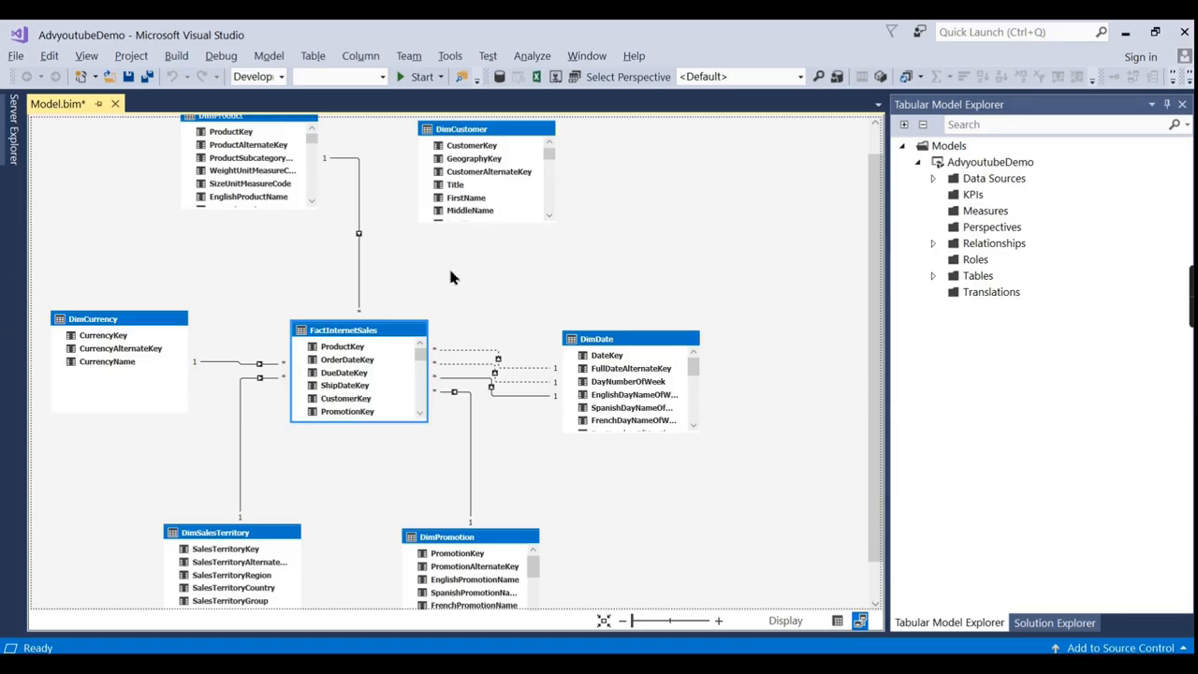
pyautogui.scroll(1, 459, 273)
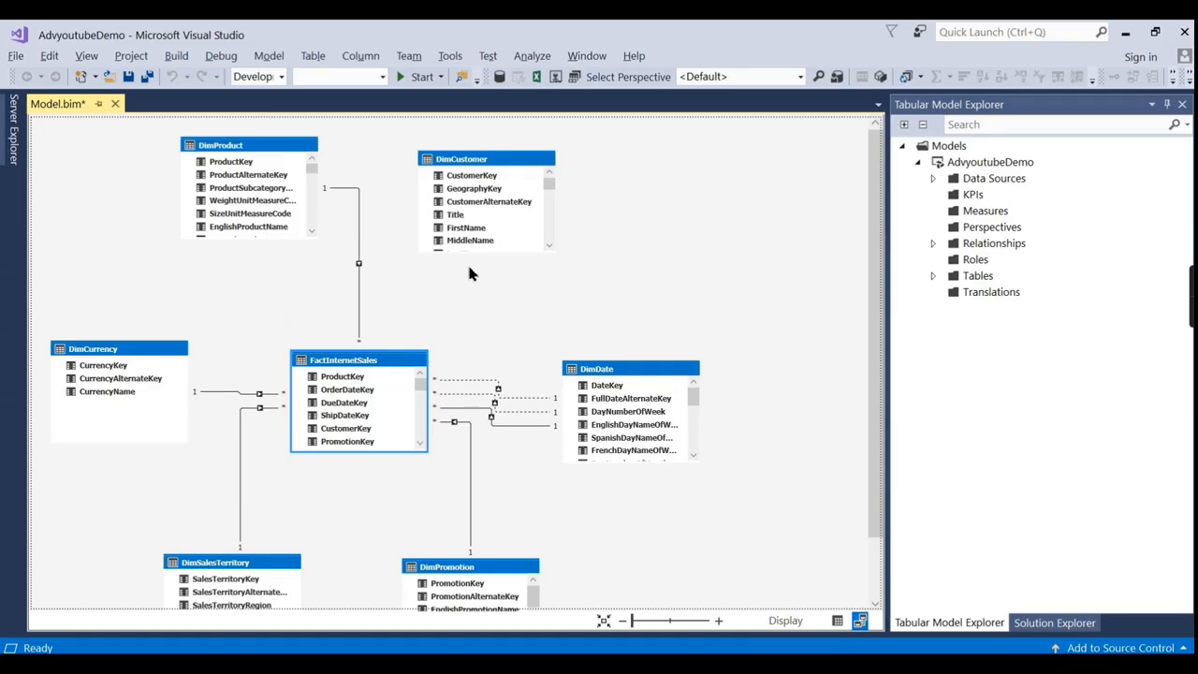
pyautogui.click(473, 176)
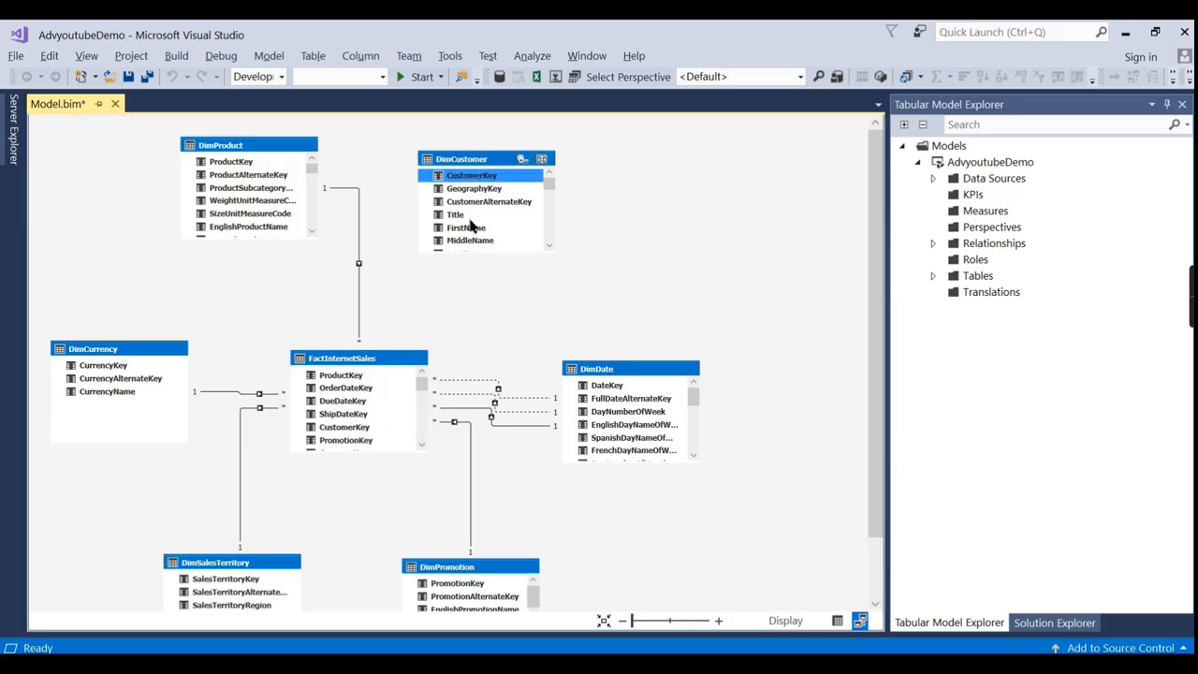
pyautogui.moveTo(476, 179); pyautogui.dragTo(366, 429)
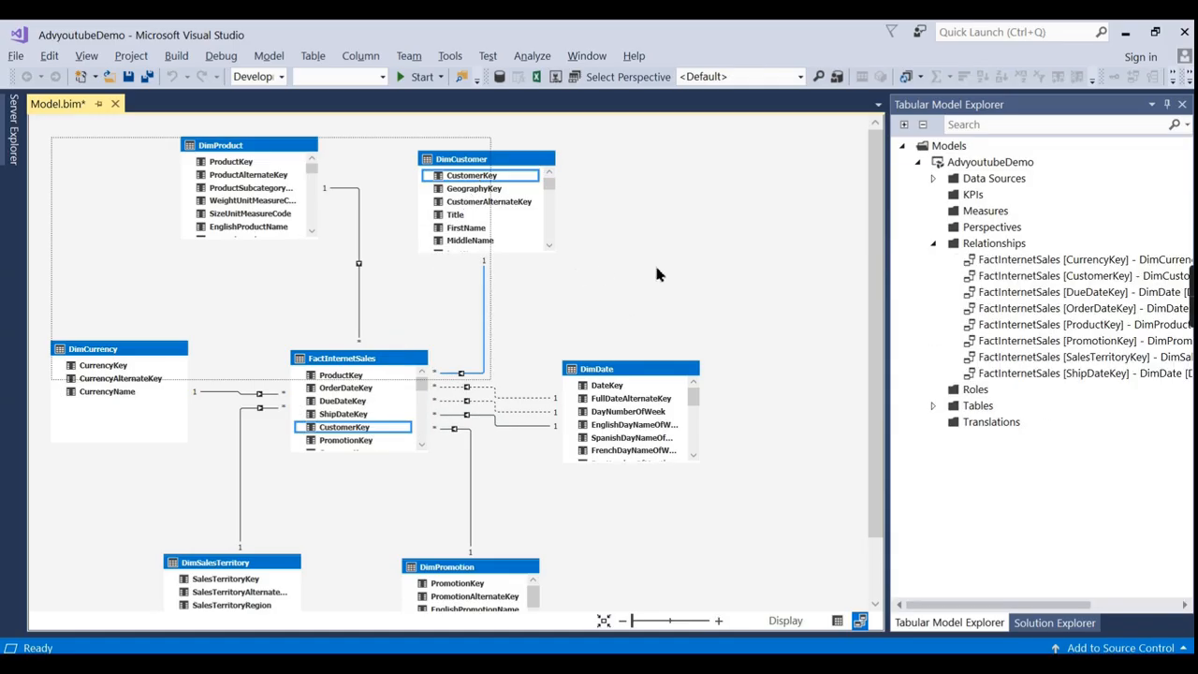
# Dismiss the FactInternetSales context menu and collapse the Relationships node.
pyautogui.click(381, 362)
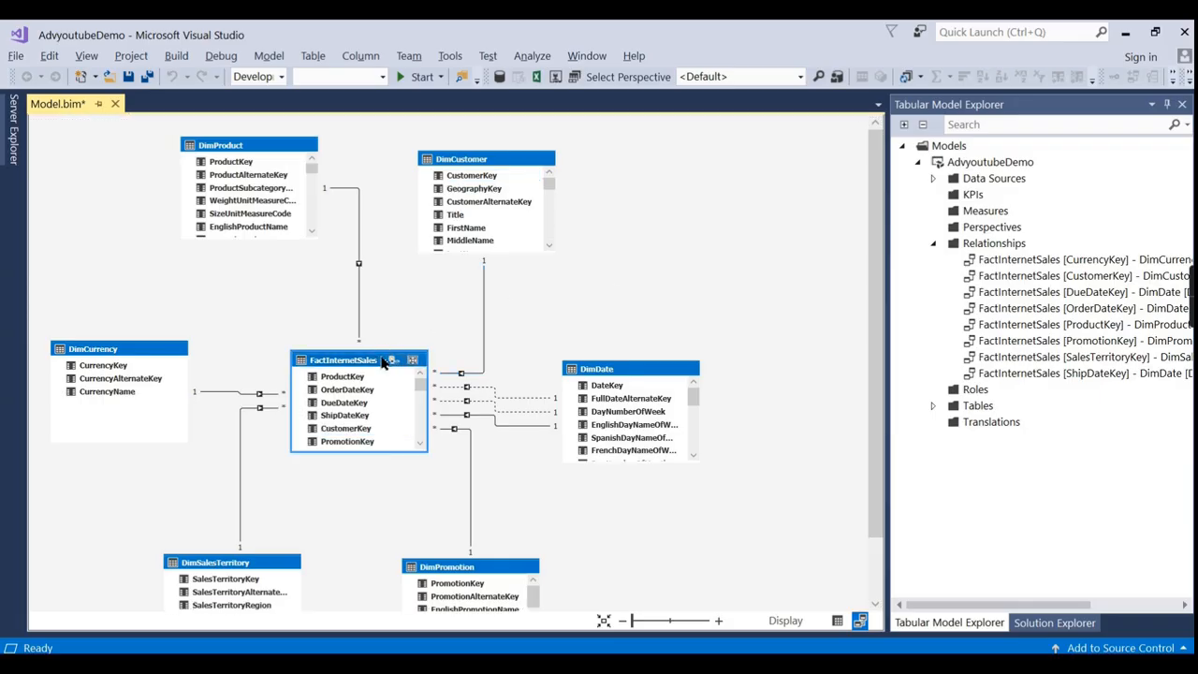
pyautogui.rightClick(382, 363)
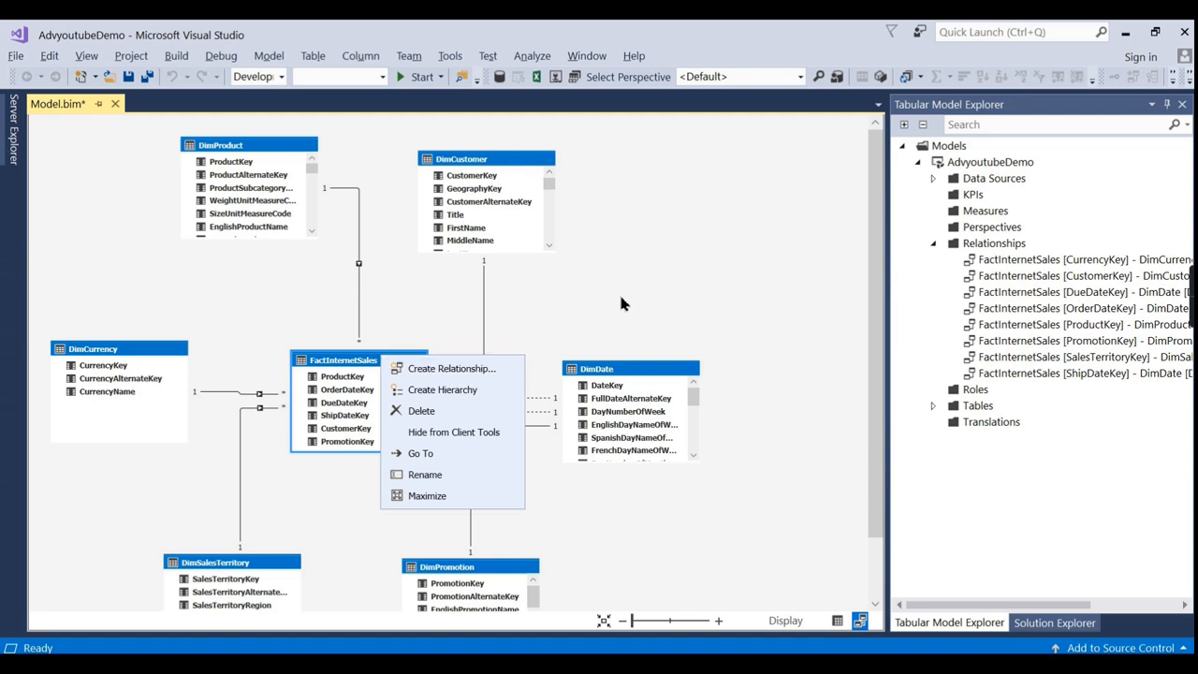
pyautogui.press('Escape')
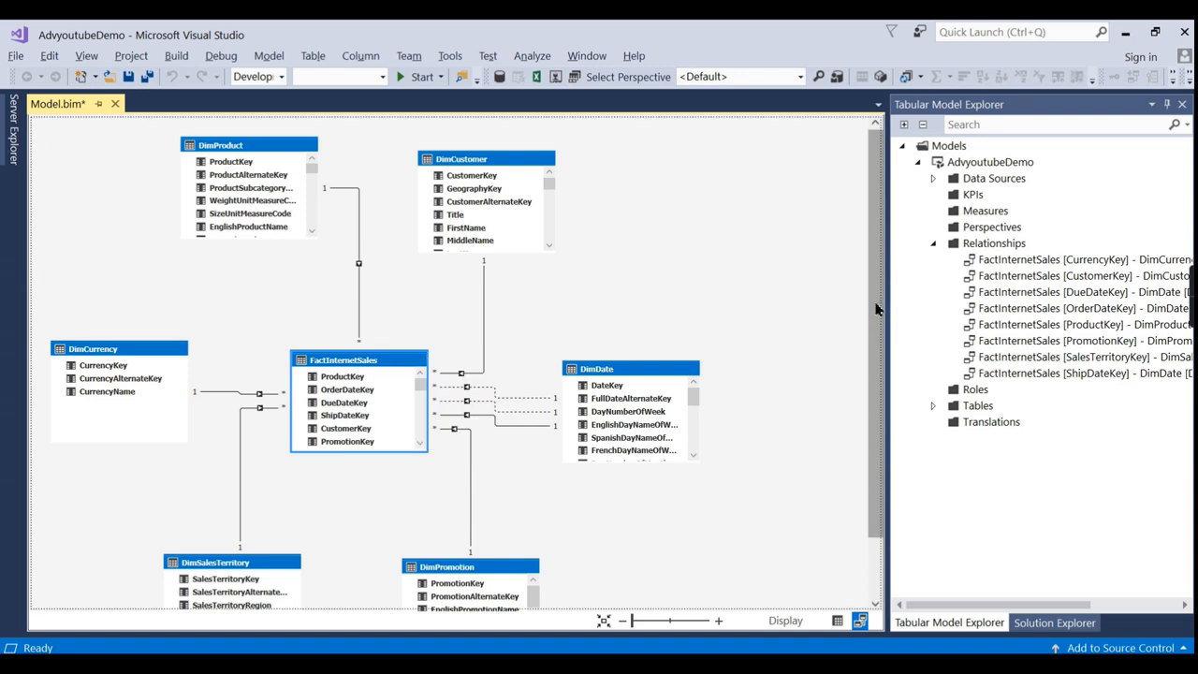
pyautogui.press('XF86MonBrightnessUp')
pyautogui.press('XF86MonBrightnessUp')
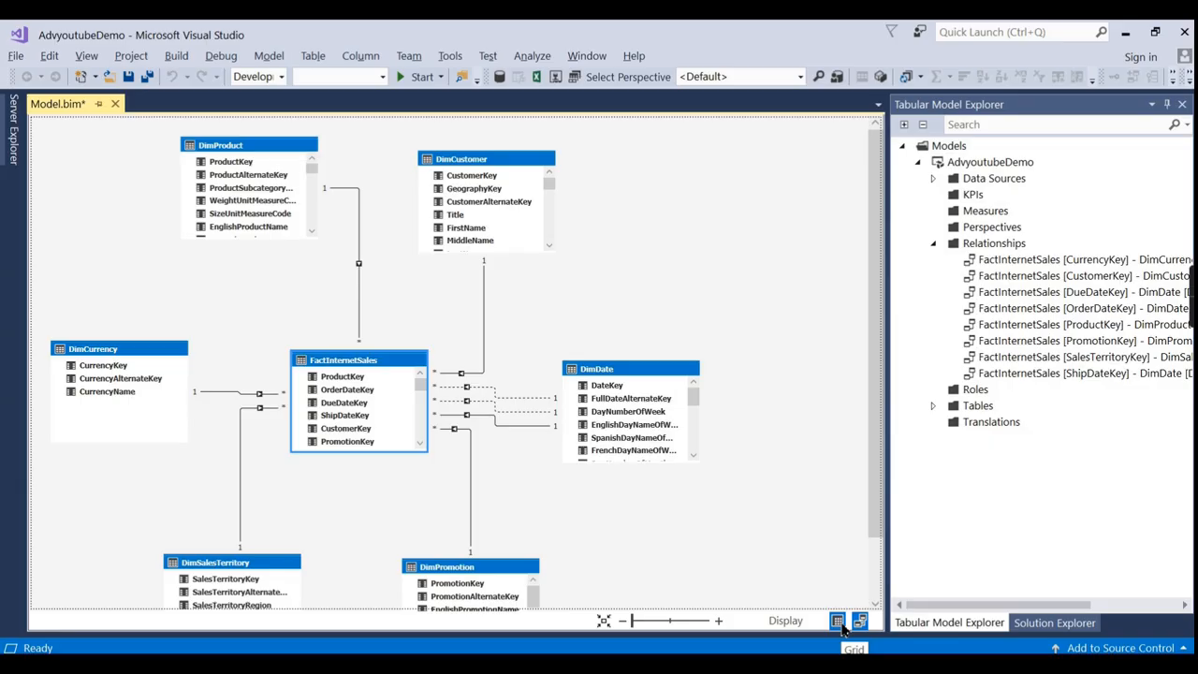
pyautogui.click(933, 242)
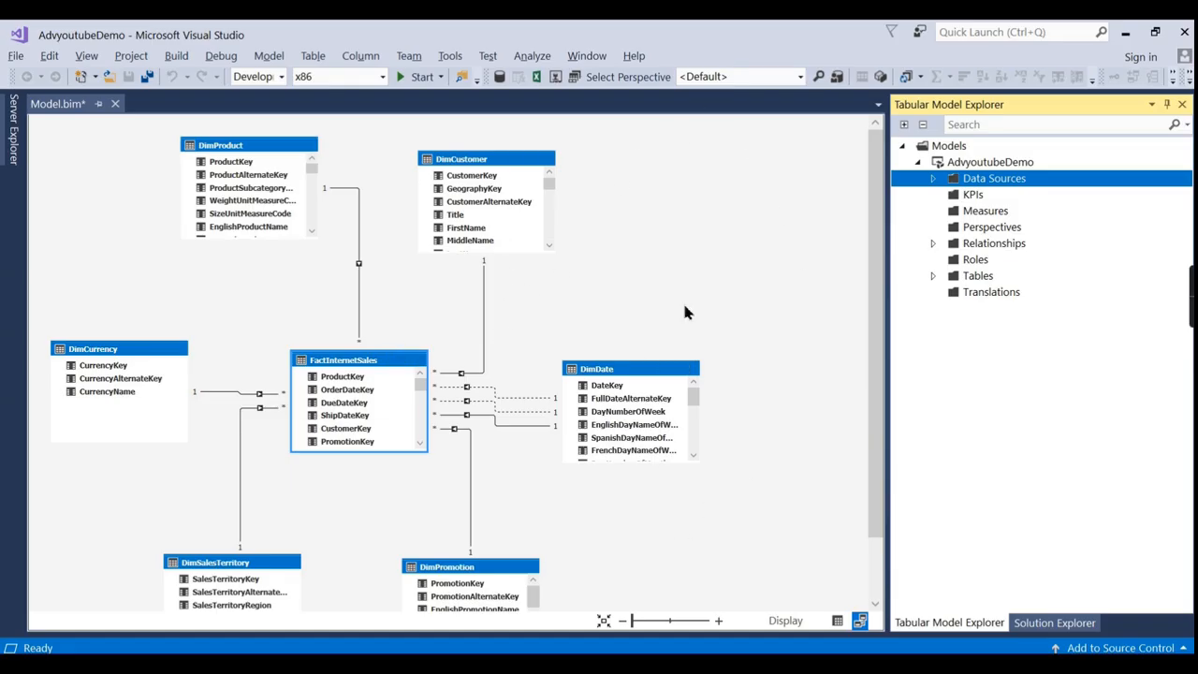
# Switch the model to grid view, enlarge the measure area, and open FactInternetSales from the table list.
pyautogui.click(840, 622)
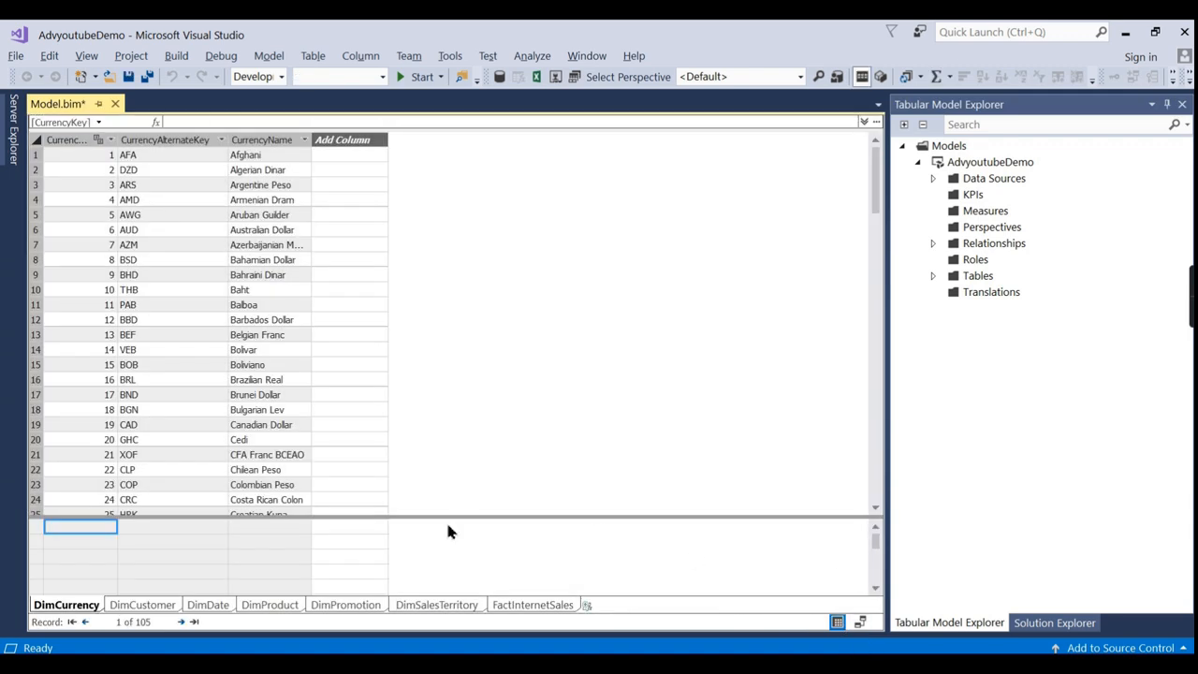
pyautogui.moveTo(445, 516); pyautogui.dragTo(478, 403)
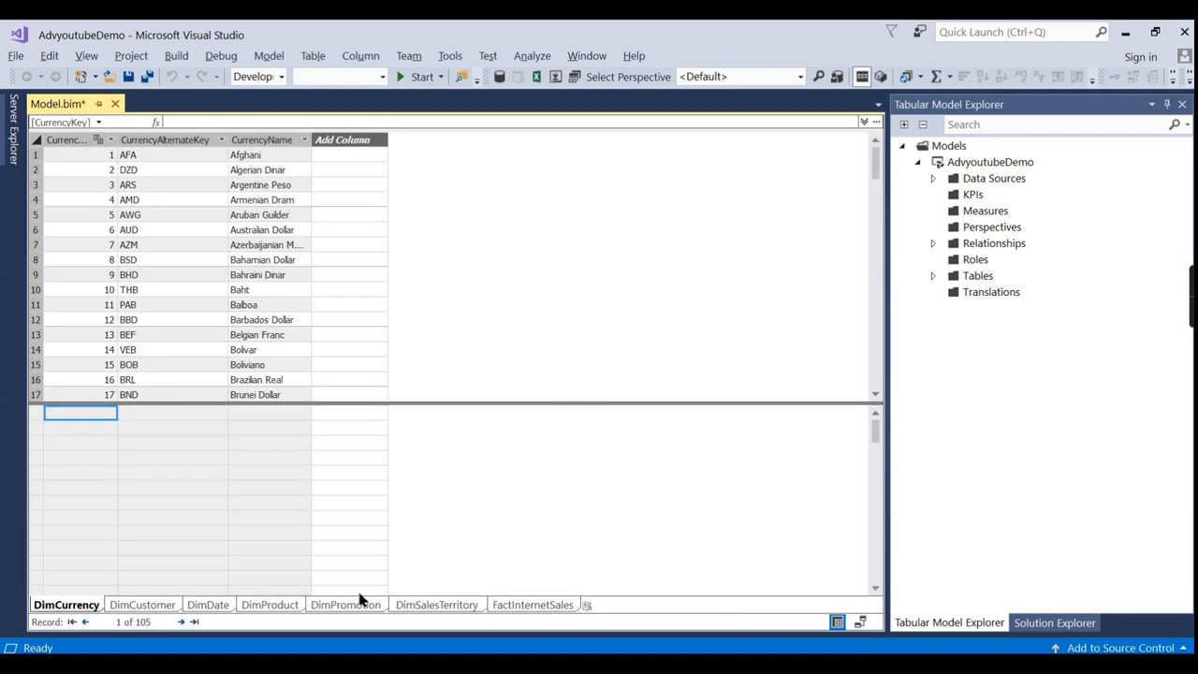
pyautogui.click(128, 604)
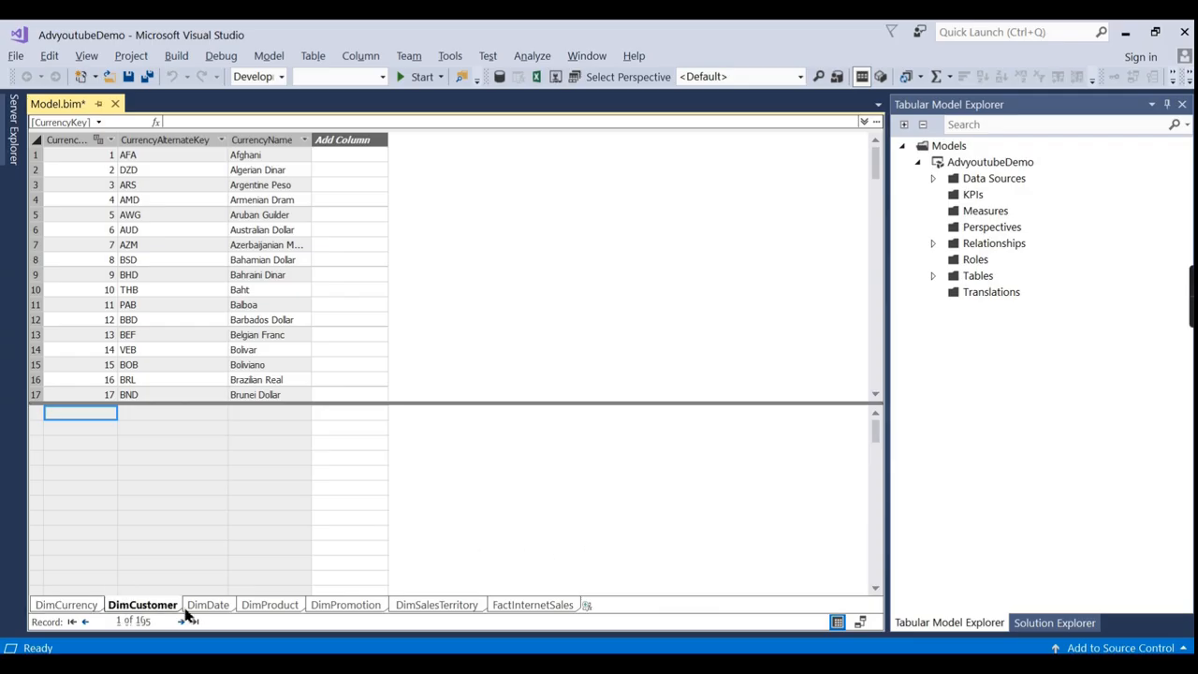
pyautogui.click(201, 606)
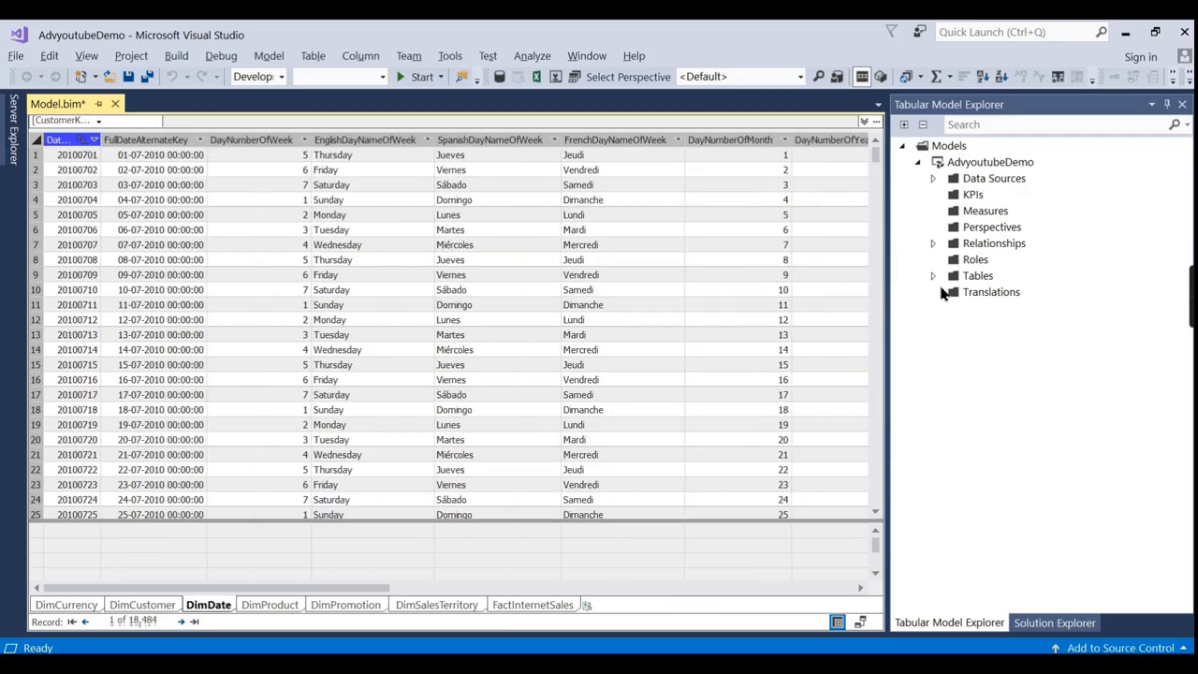
pyautogui.click(933, 277)
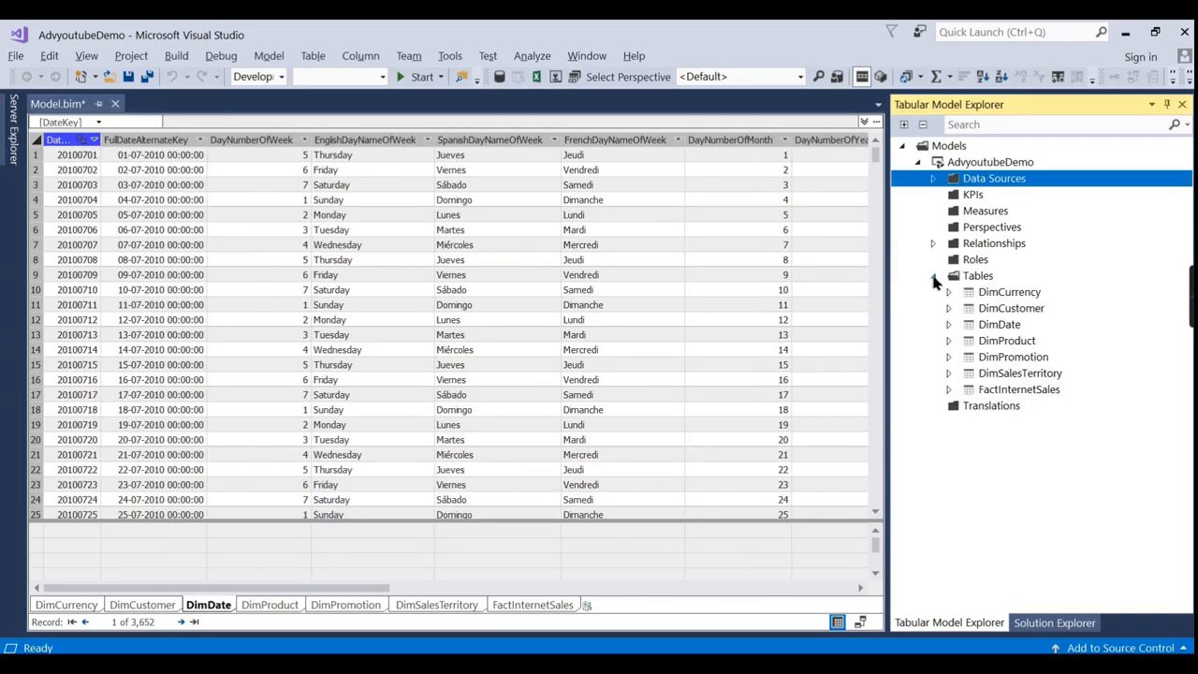
pyautogui.click(999, 389)
pyautogui.doubleClick(999, 390)
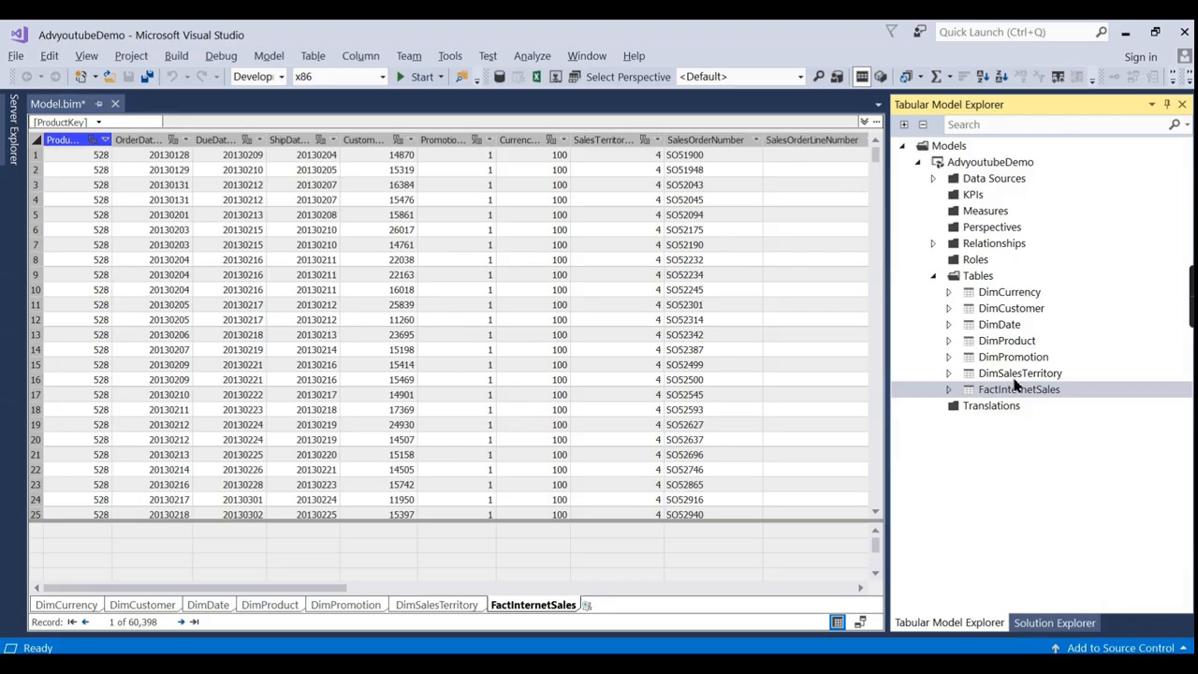
# Browse DimCurrency, DimCustomer, DimDate, DimProduct, DimPromotion and DimSalesTerritory, ending on FactInternetSales.
pyautogui.click(94, 606)
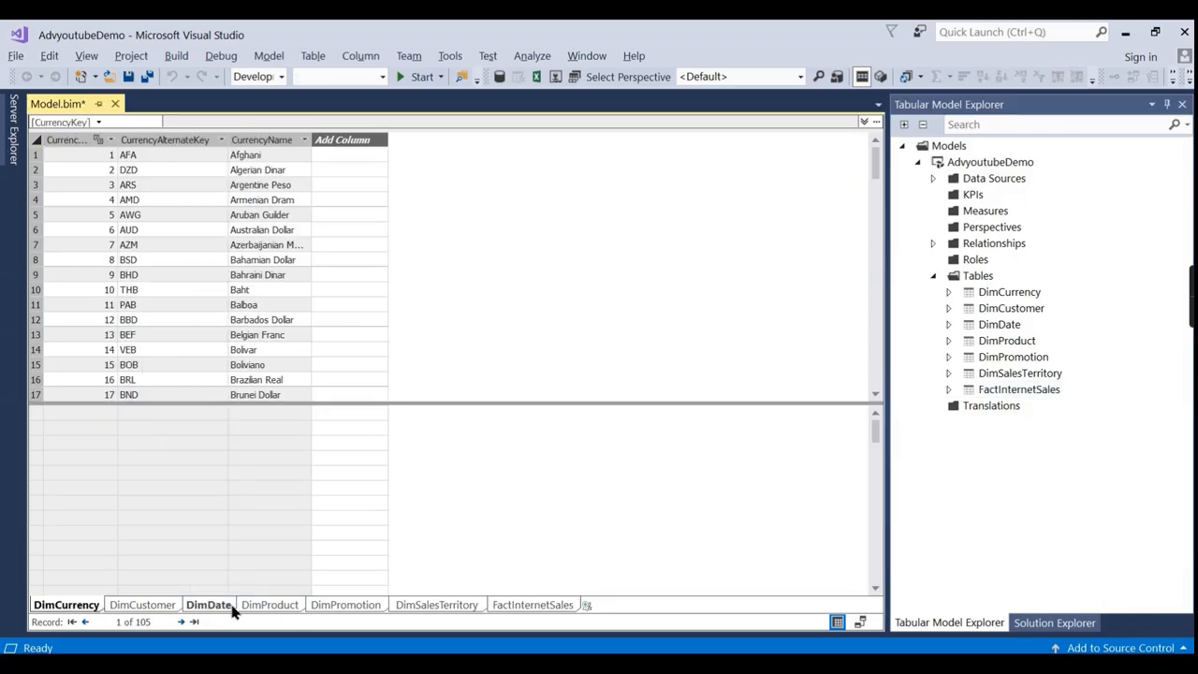
pyautogui.click(139, 605)
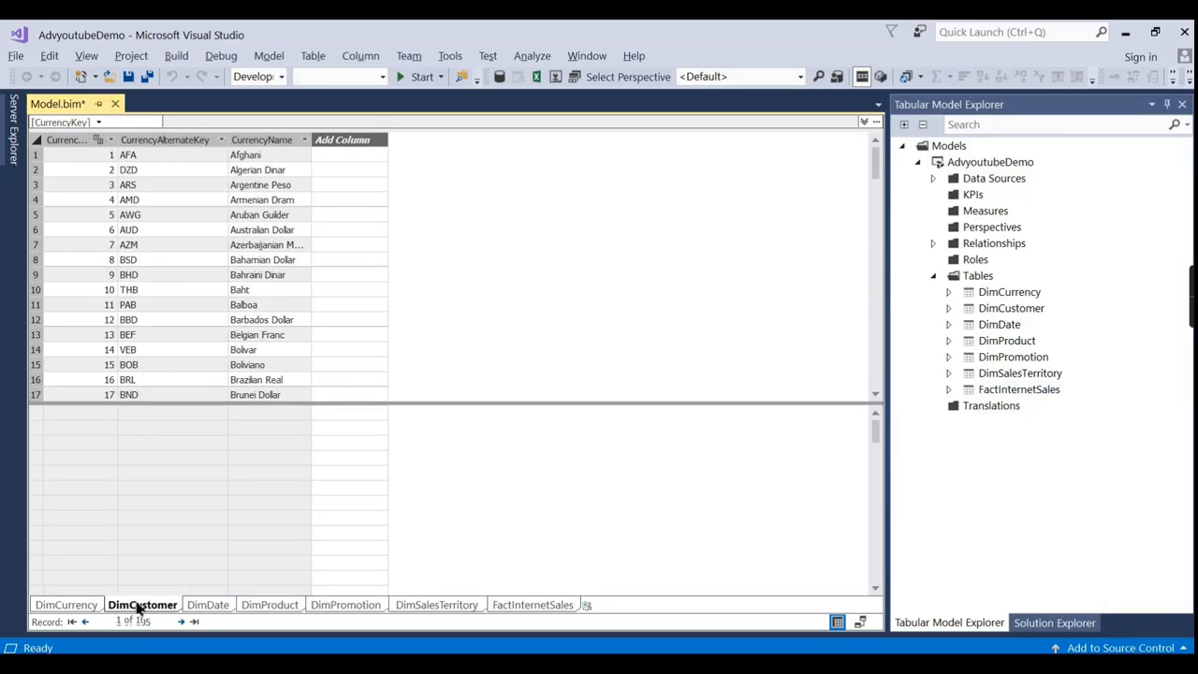
pyautogui.click(225, 606)
pyautogui.click(253, 607)
pyautogui.click(342, 607)
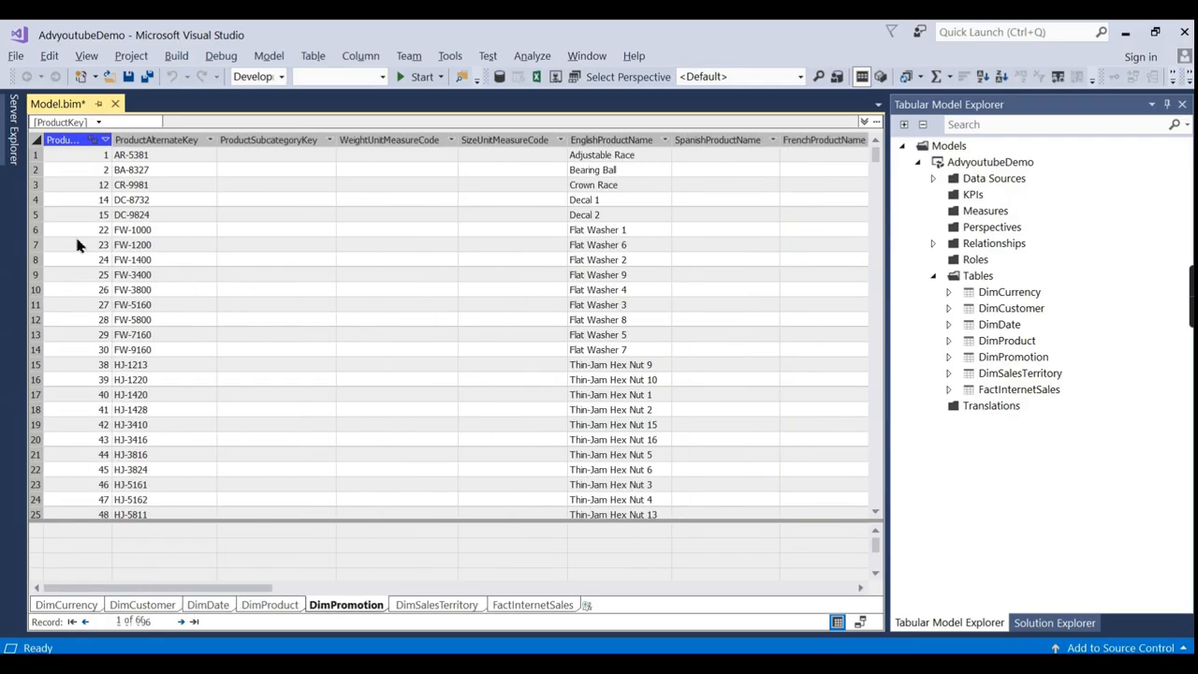
pyautogui.click(457, 606)
pyautogui.click(506, 606)
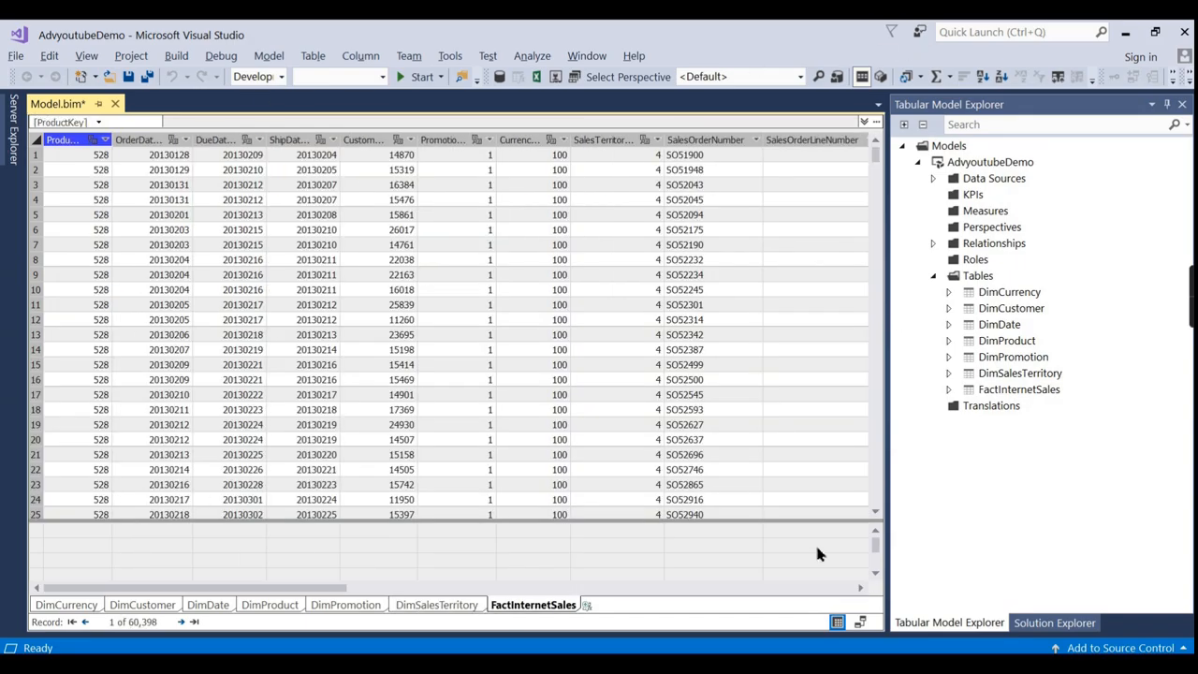
# Enlarge the measure area and scroll across FactInternetSales columns such as SalesAmount and TaxAmt.
pyautogui.moveTo(717, 514); pyautogui.dragTo(725, 433)
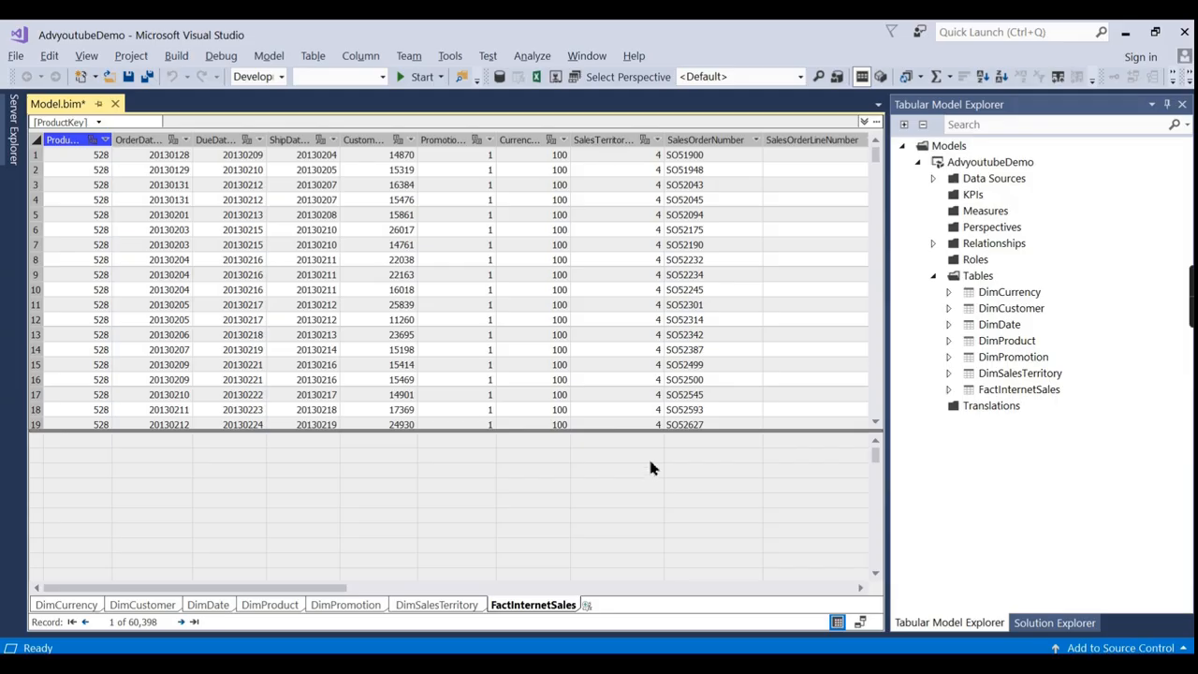
pyautogui.moveTo(321, 597); pyautogui.dragTo(844, 595)
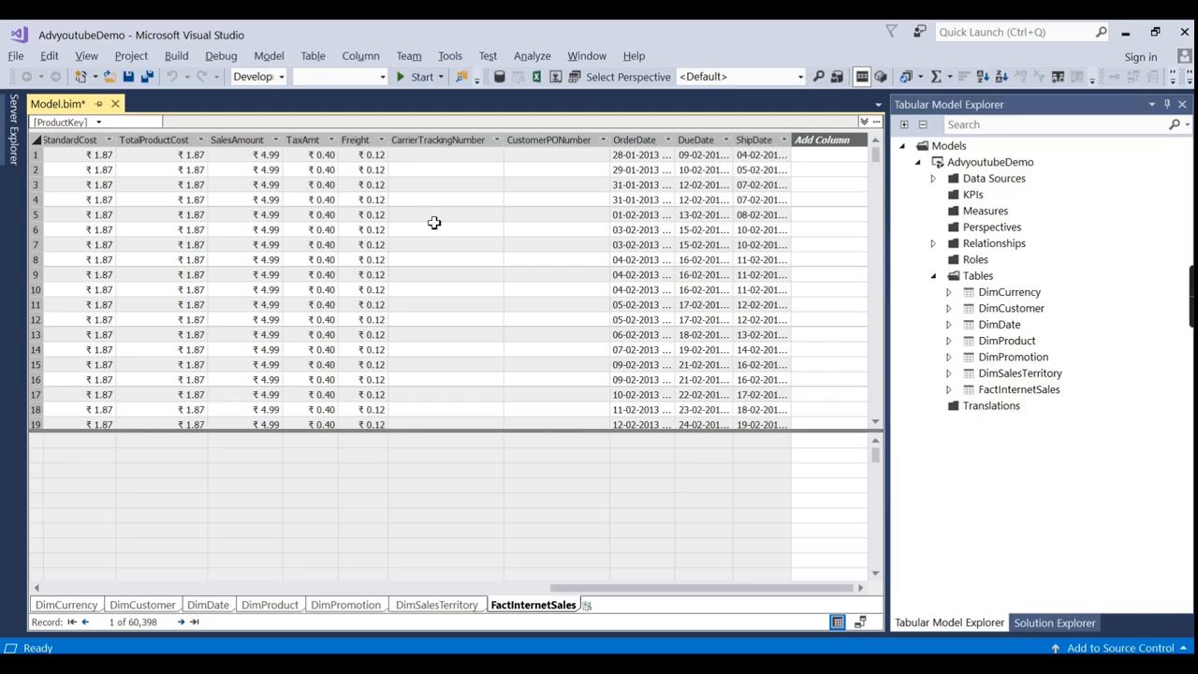
pyautogui.moveTo(456, 588); pyautogui.dragTo(80, 592)
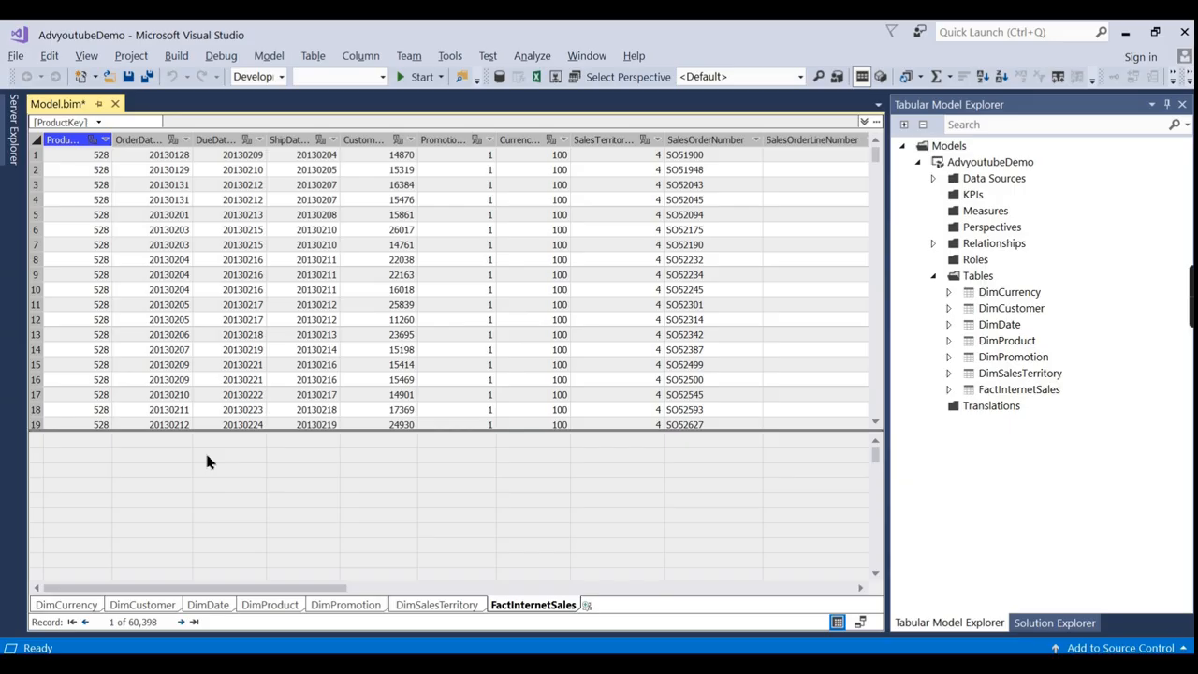
pyautogui.moveTo(281, 588); pyautogui.dragTo(820, 601)
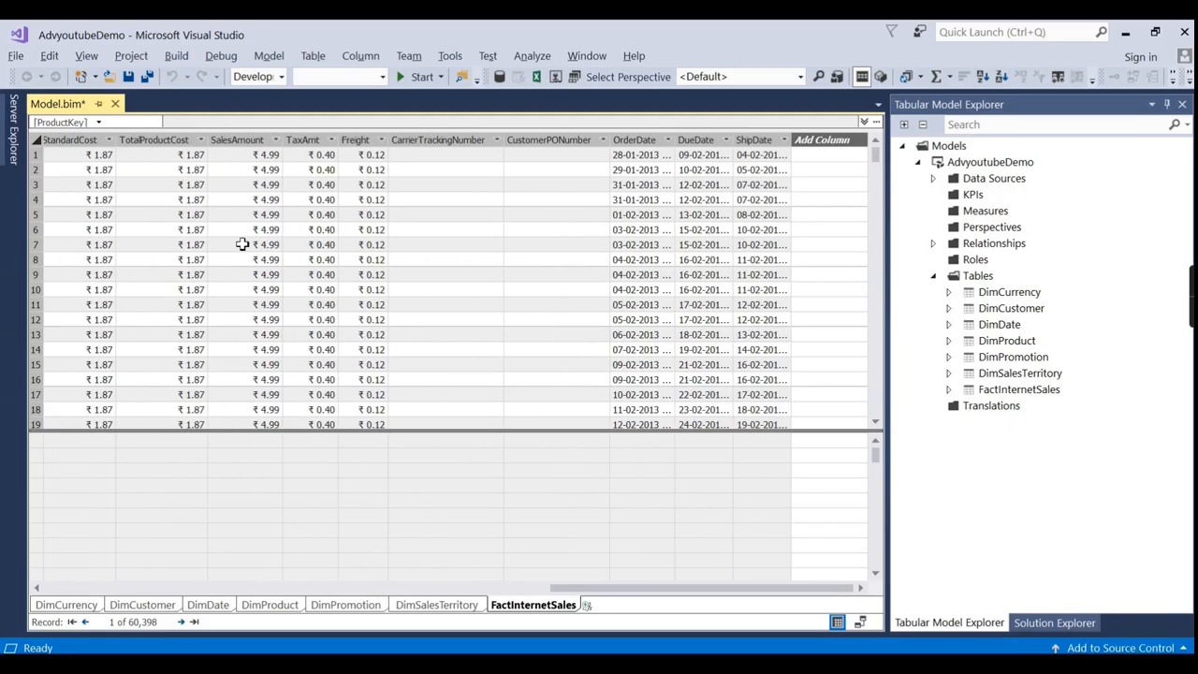
pyautogui.moveTo(757, 589); pyautogui.dragTo(50, 458)
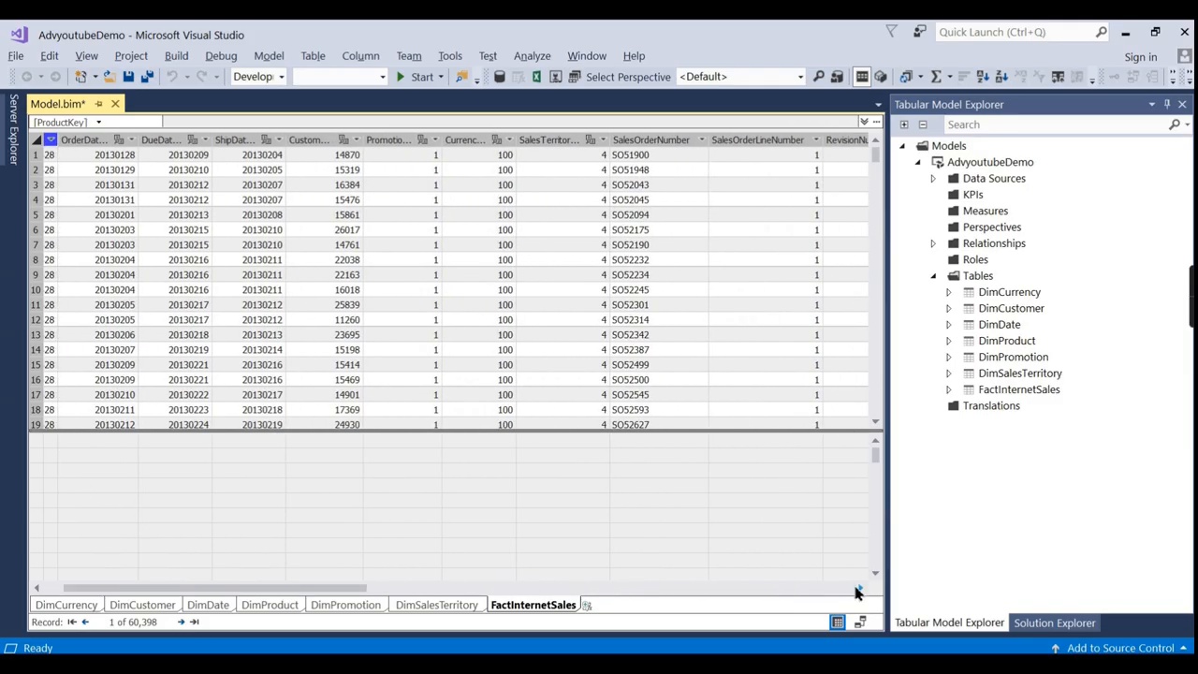
# Select an empty cell in the measure grid for the new measure.
pyautogui.click(547, 423)
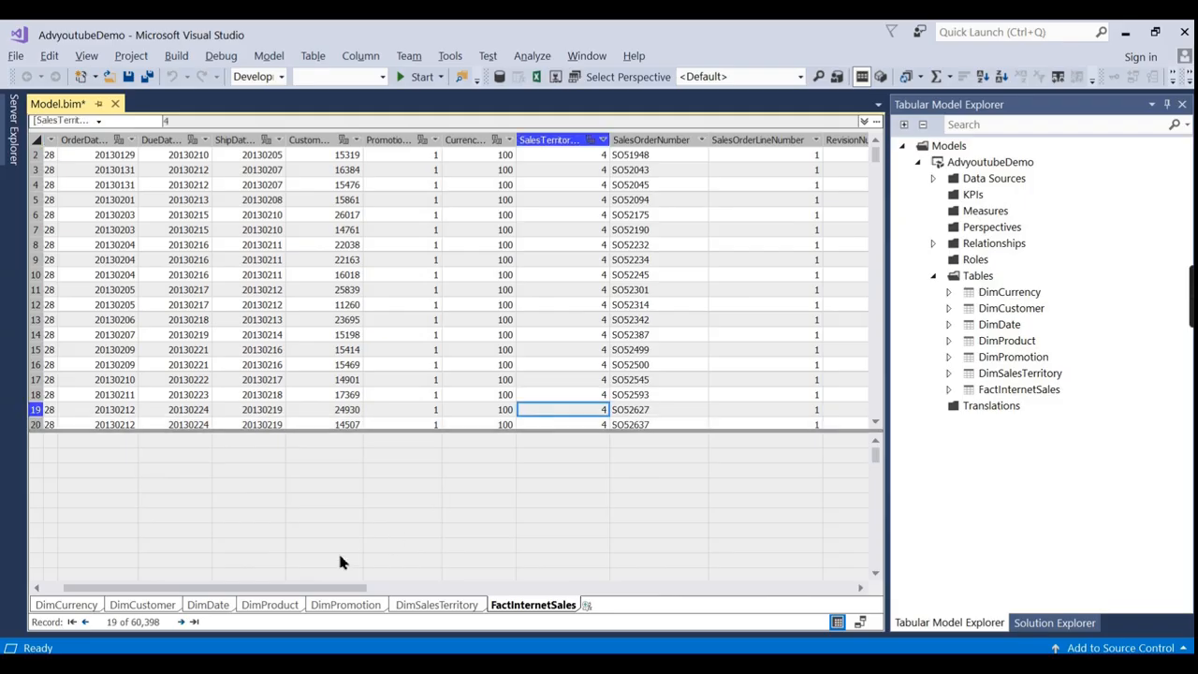
pyautogui.moveTo(332, 582); pyautogui.dragTo(278, 604)
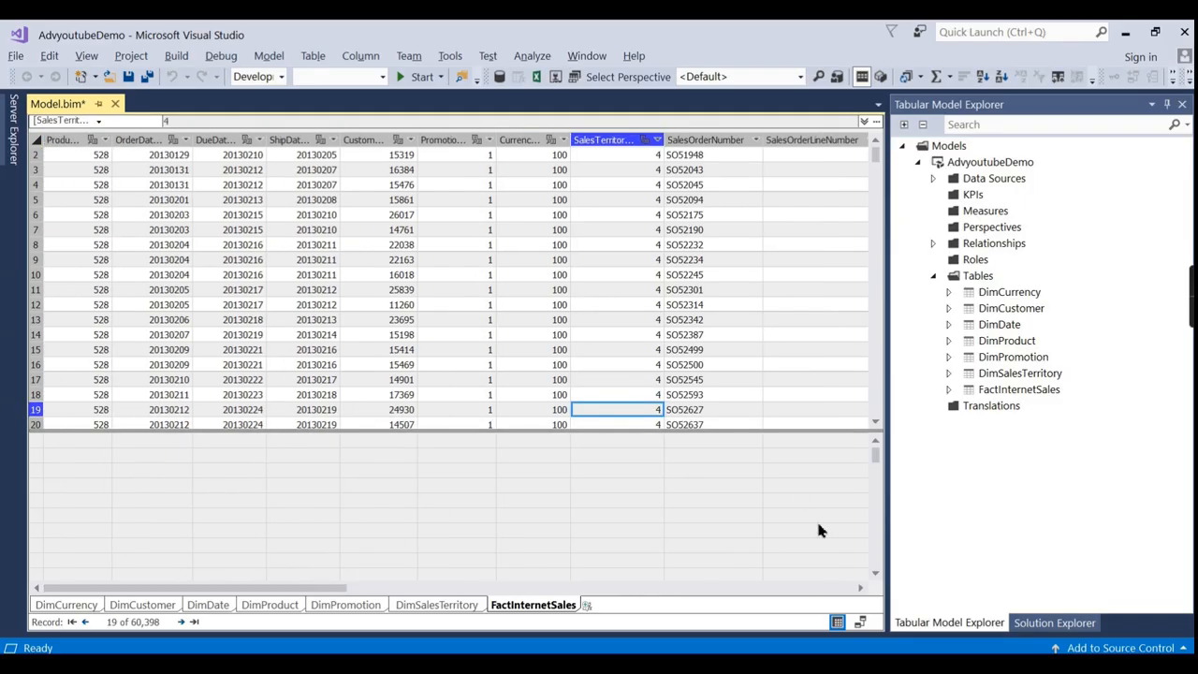
pyautogui.click(176, 456)
pyautogui.click(174, 456)
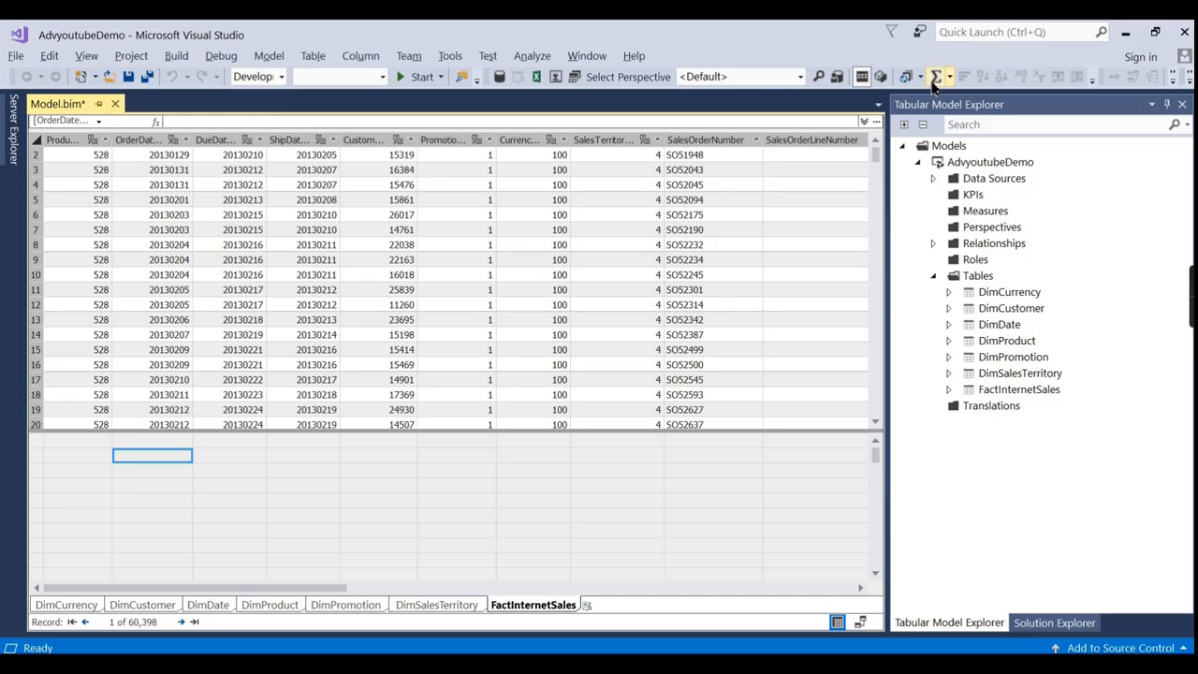
# Create the measure 'Sales Amonunt := sum(FactInternetSales[SalesAmount])', which totals 29358677.2207.
pyautogui.click(863, 122)
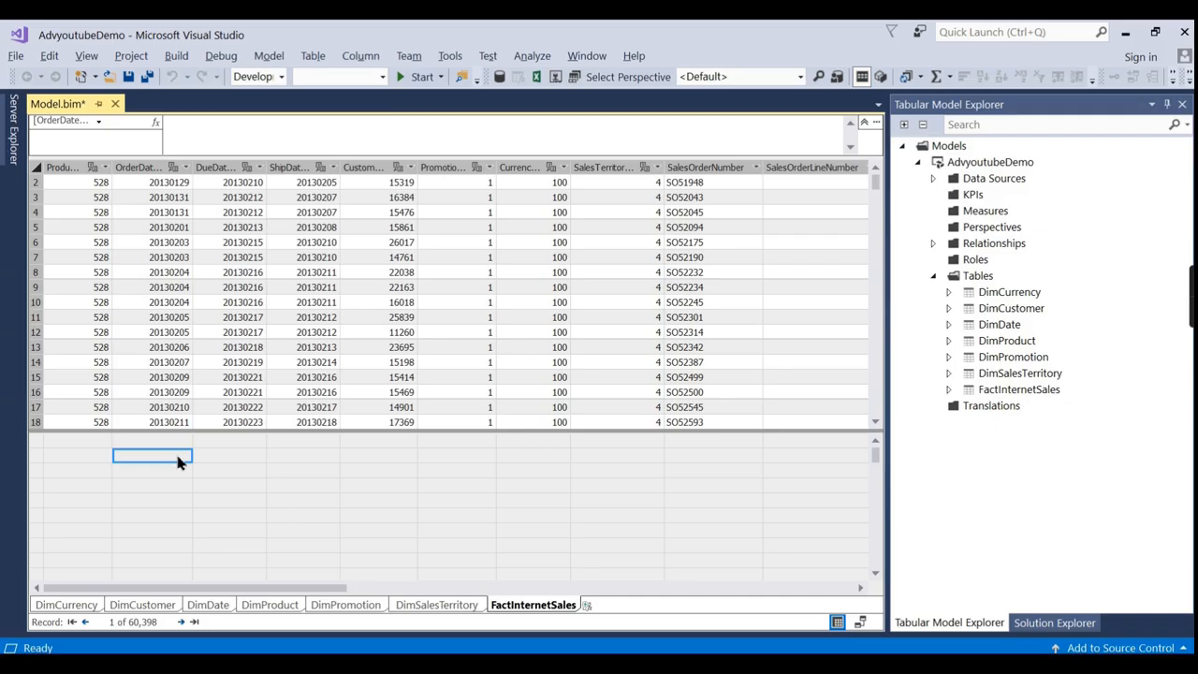
pyautogui.write('=')
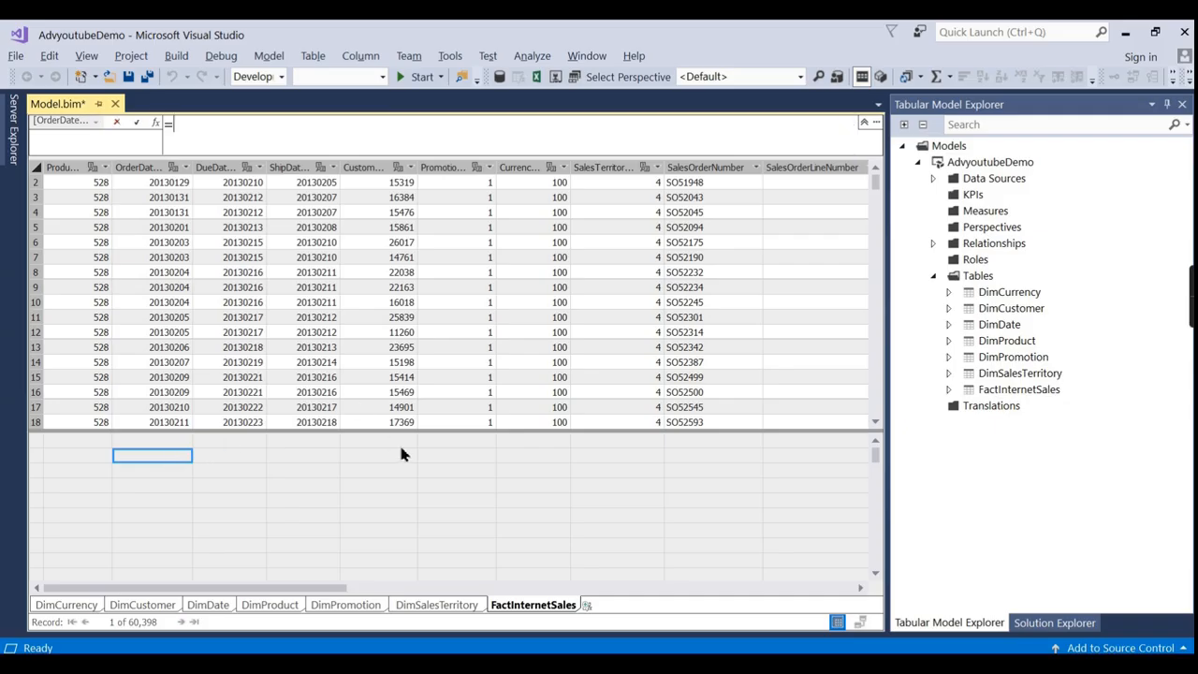
pyautogui.press('BackSpace')
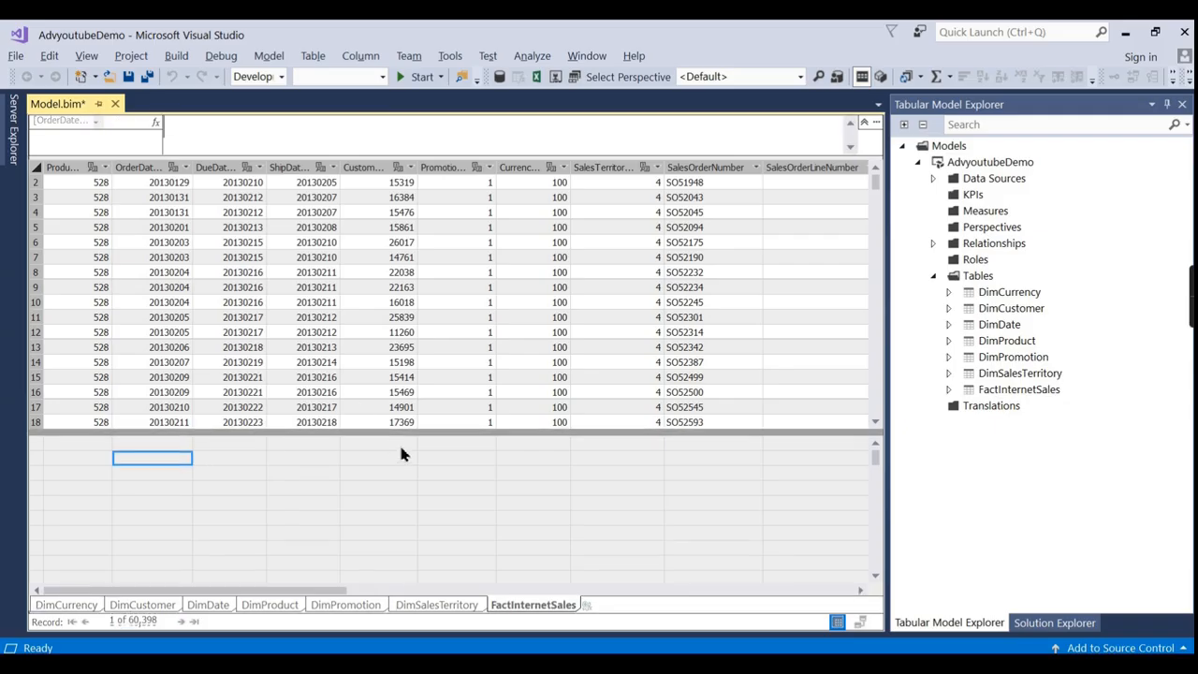
pyautogui.write('Sal')
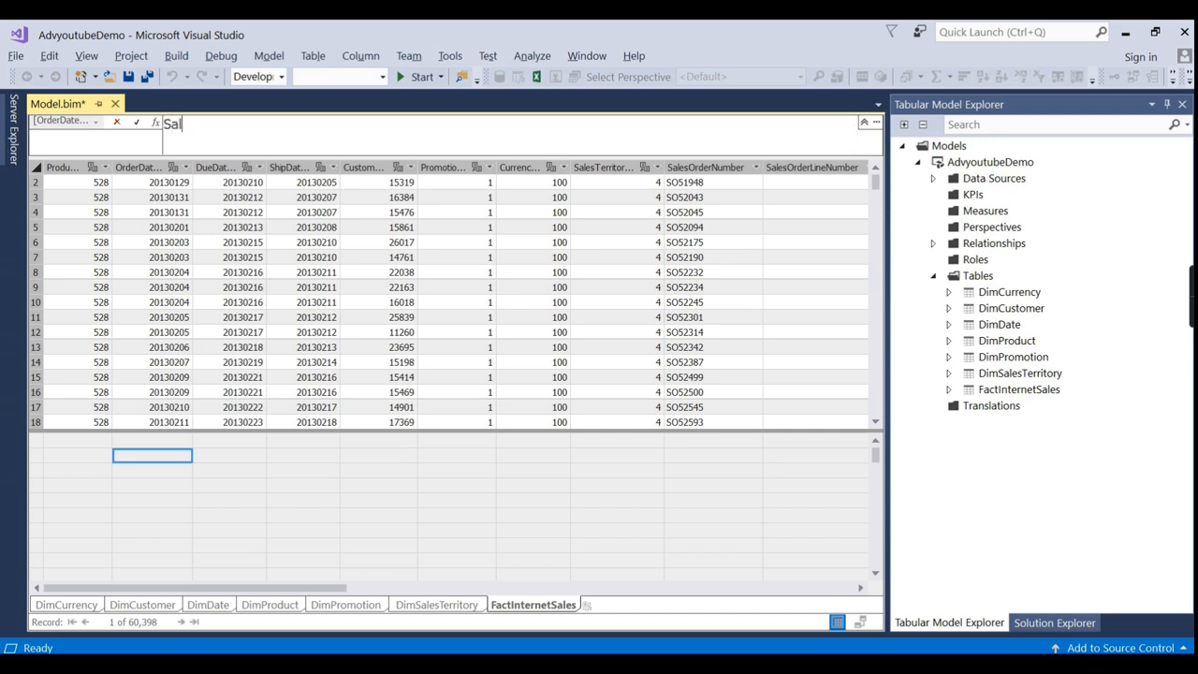
pyautogui.write('es Amonunt :=')
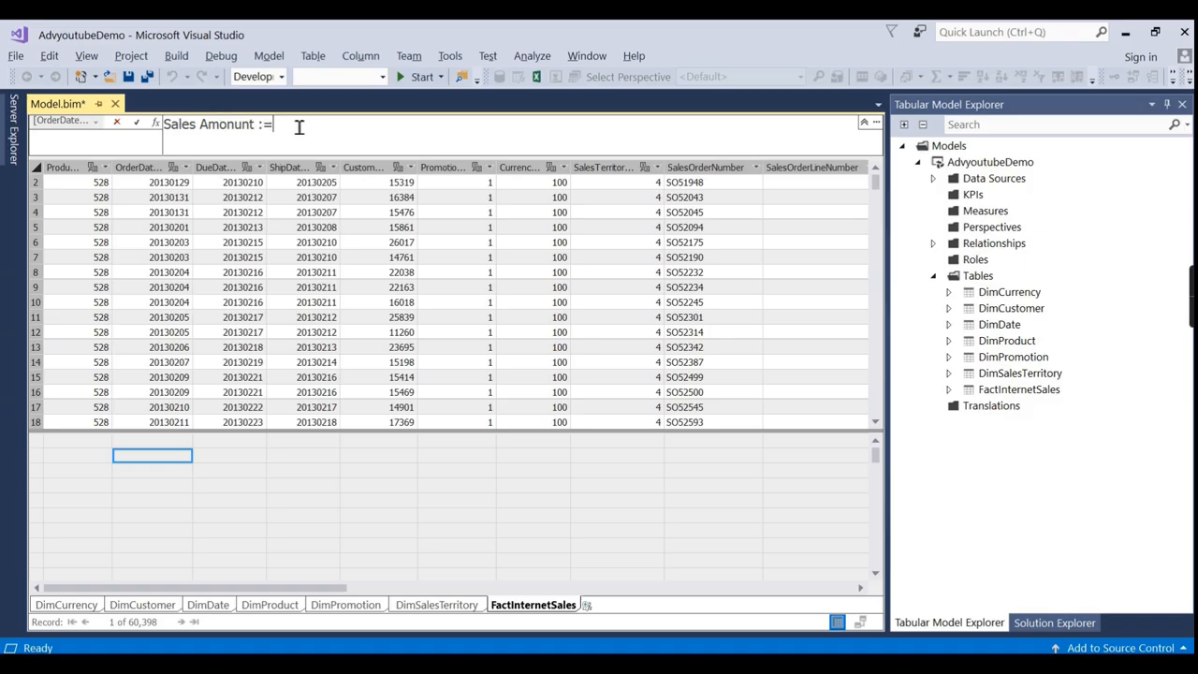
pyautogui.write('s')
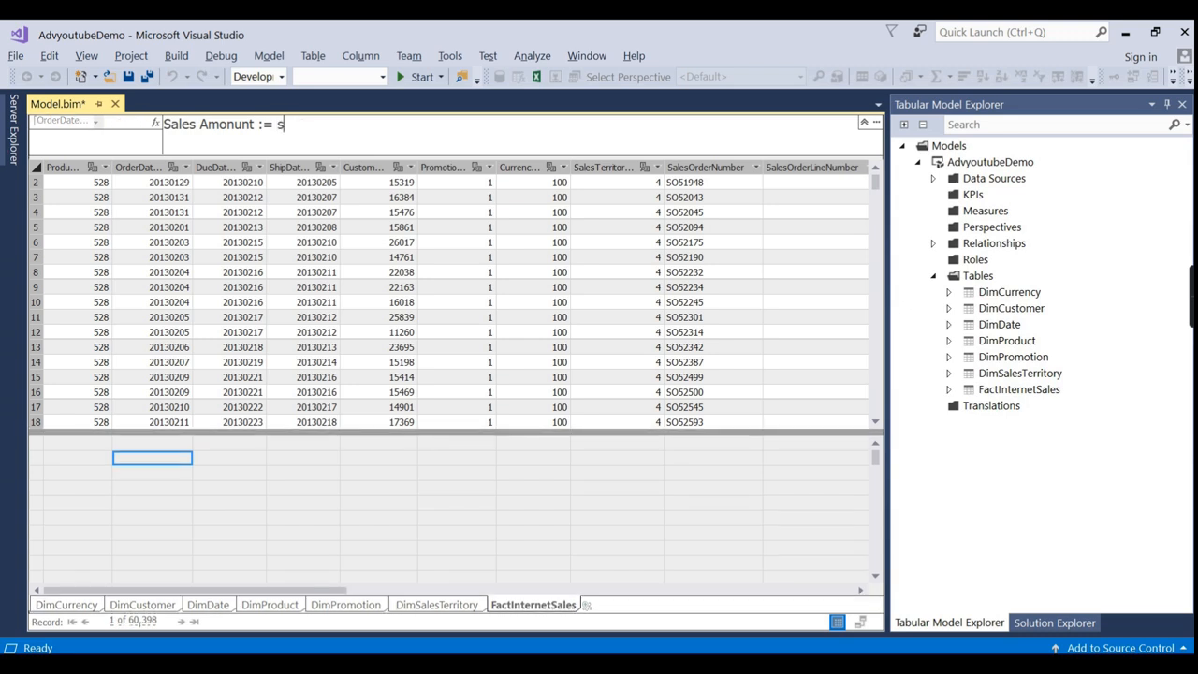
pyautogui.write('um')
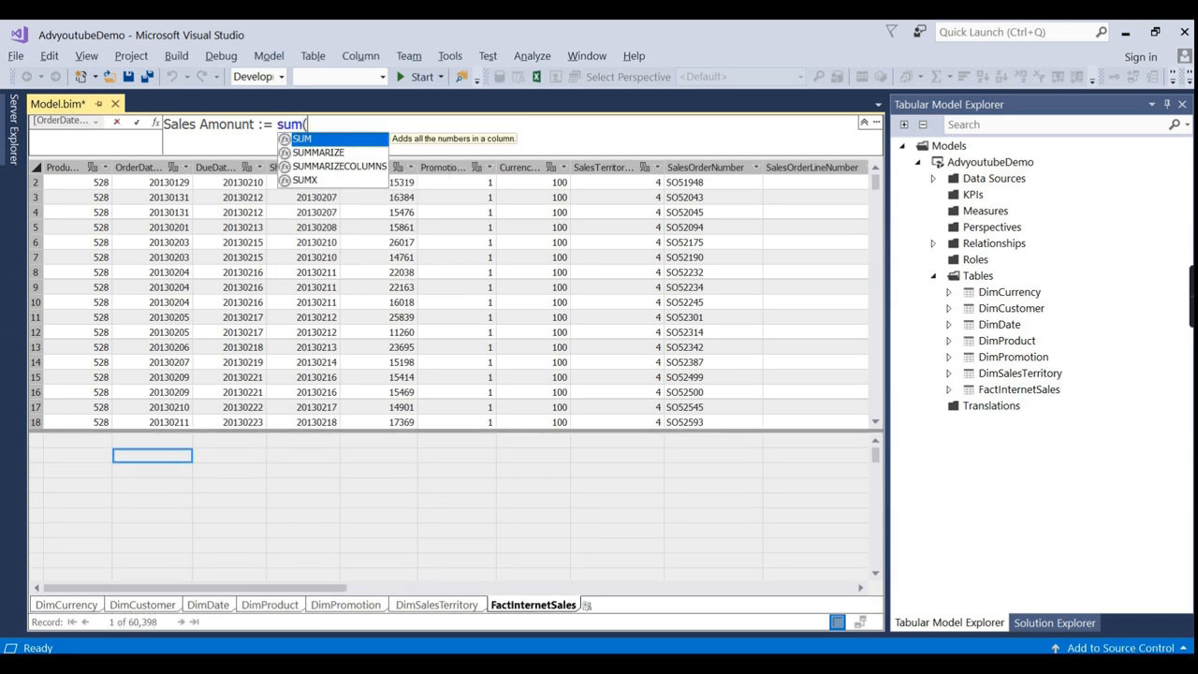
pyautogui.write('(Sales')
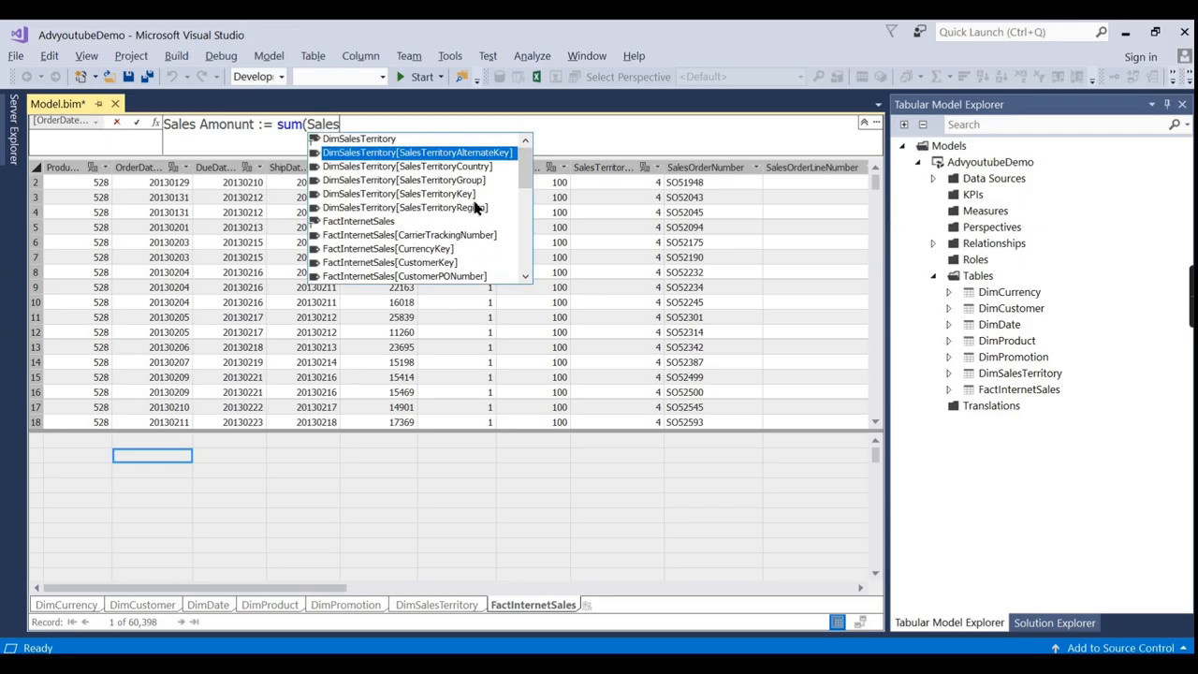
pyautogui.scroll(-5, 477, 208)
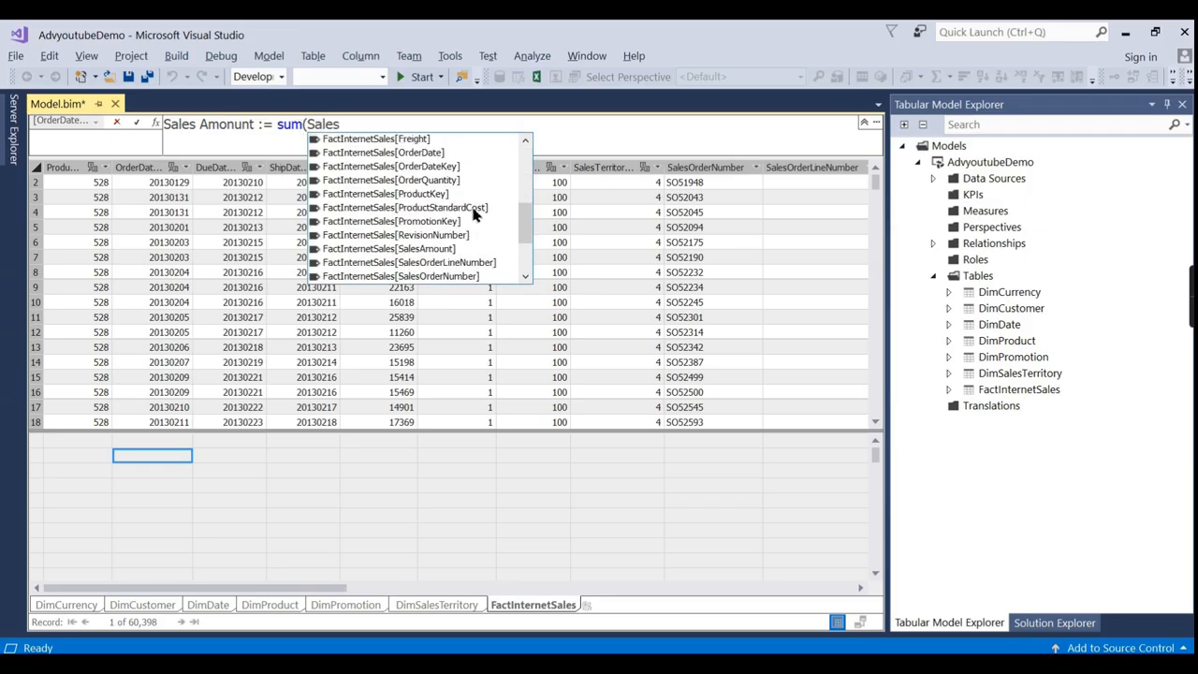
pyautogui.scroll(-2, 474, 210)
pyautogui.doubleClick(481, 168)
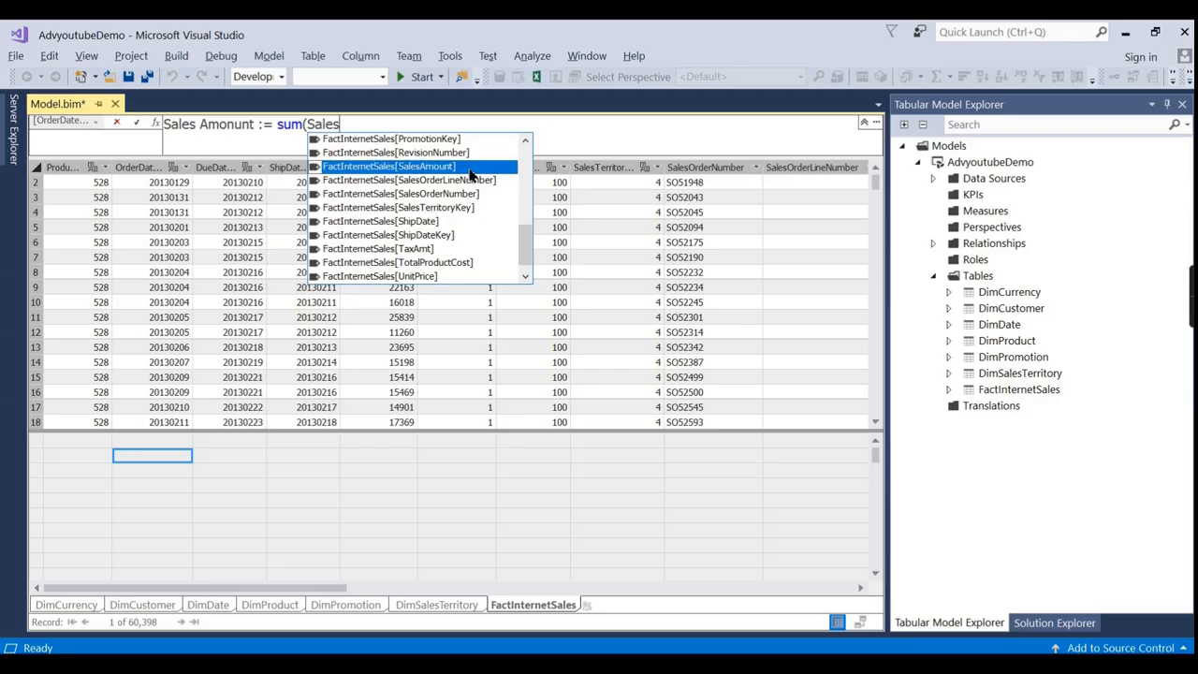
pyautogui.write(')')
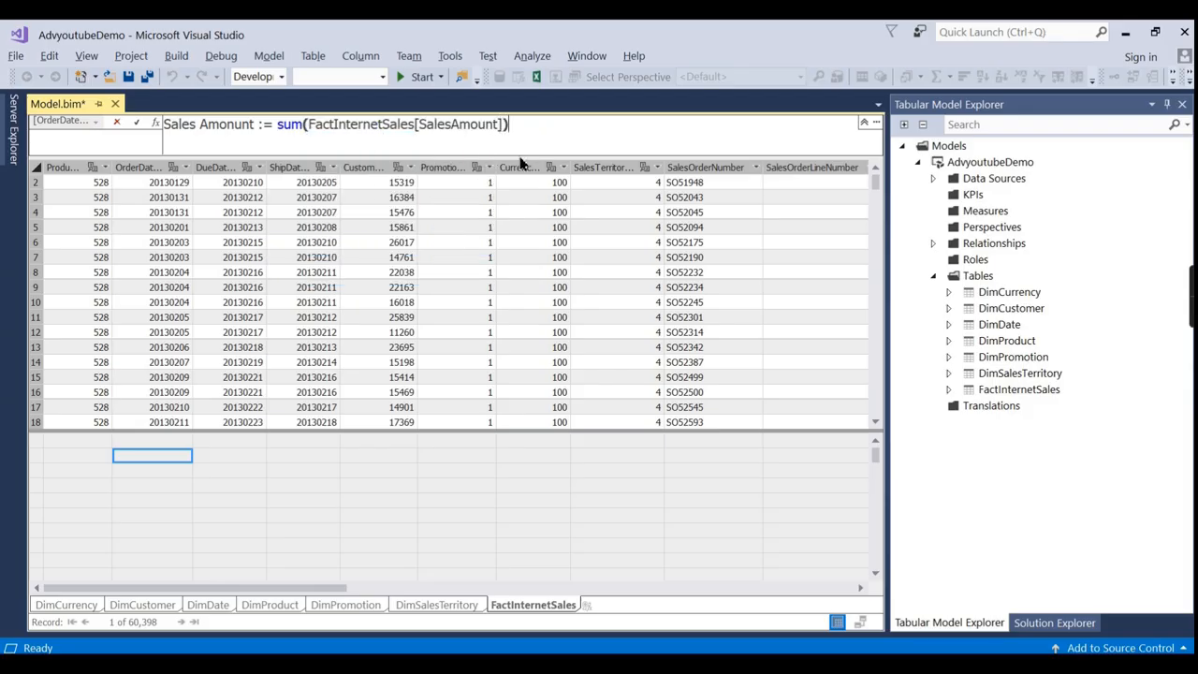
pyautogui.press('Return')
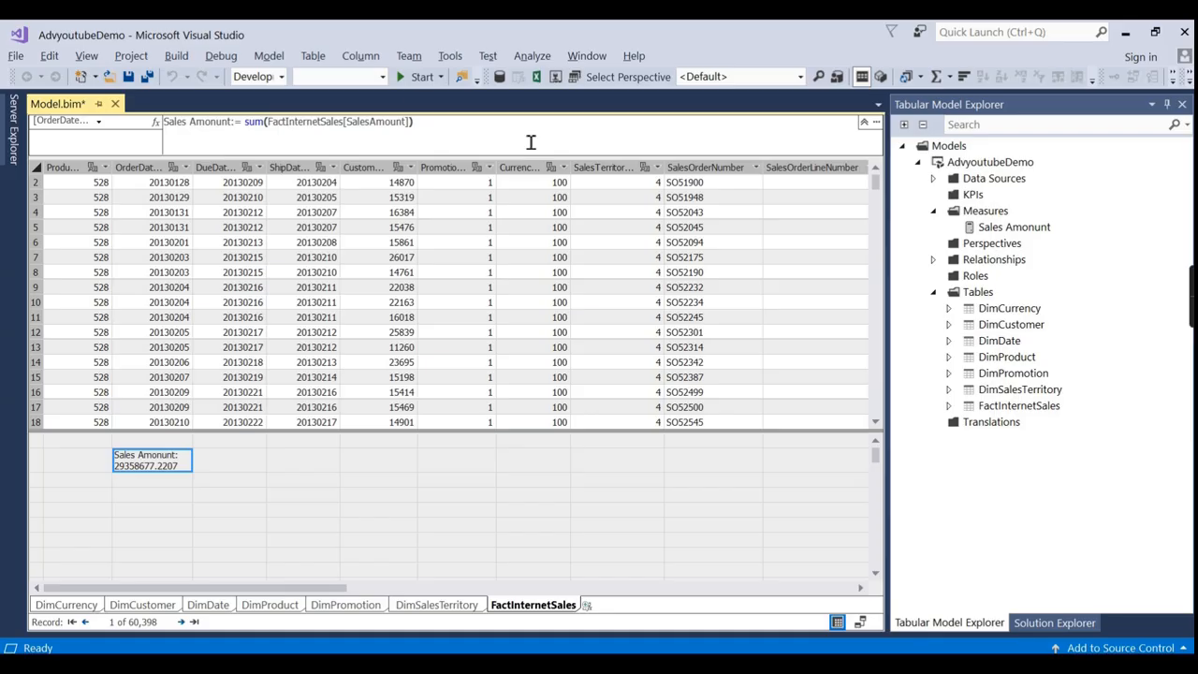
pyautogui.click(144, 481)
pyautogui.click(147, 467)
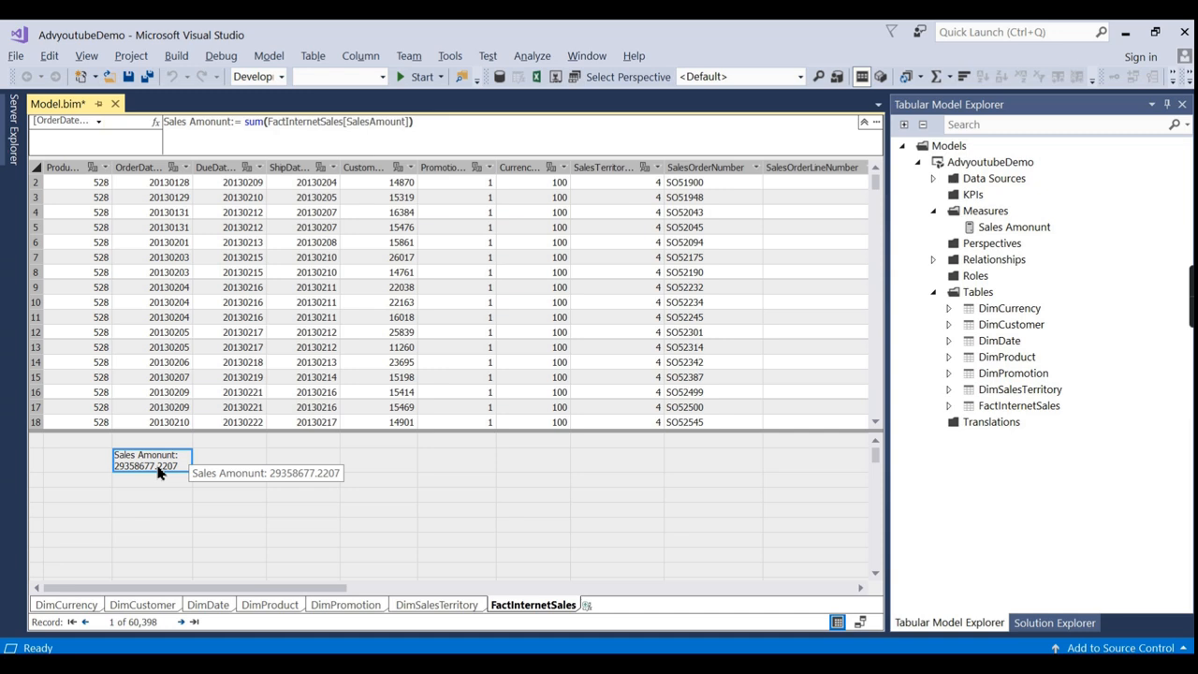
pyautogui.moveTo(318, 588)
pyautogui.mouseDown()
pyautogui.moveTo(819, 526)
pyautogui.moveTo(609, 586)
pyautogui.moveTo(314, 586)
pyautogui.mouseUp()
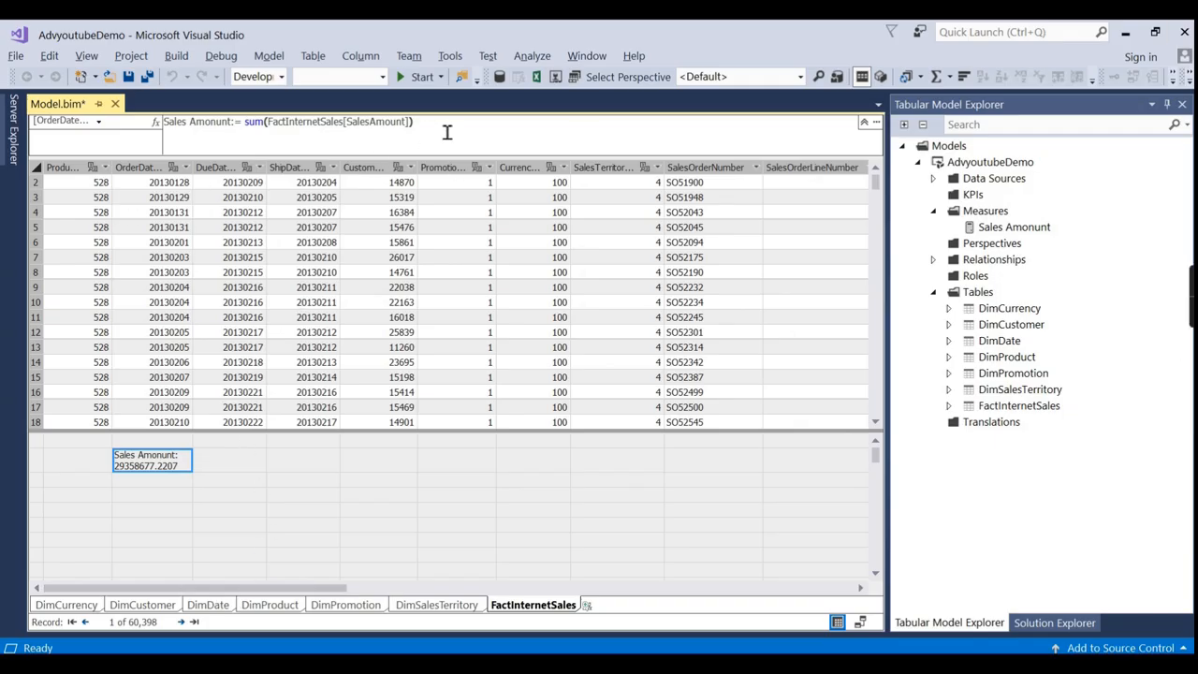
pyautogui.click(225, 462)
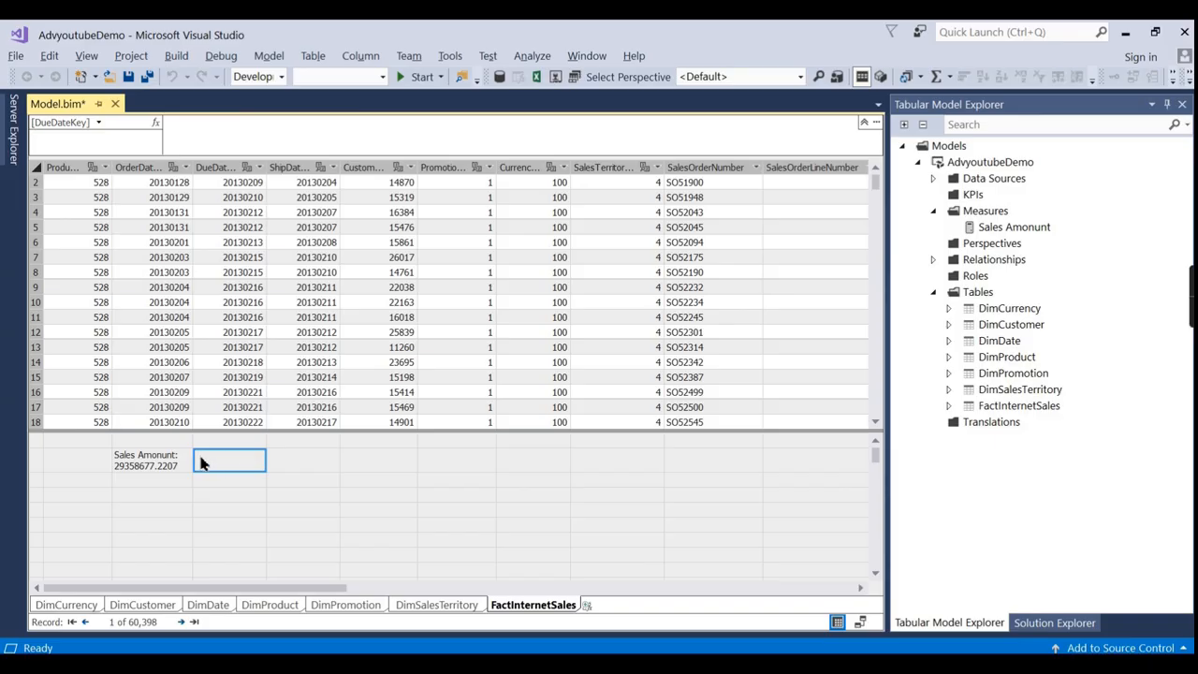
pyautogui.moveTo(274, 588); pyautogui.dragTo(913, 530)
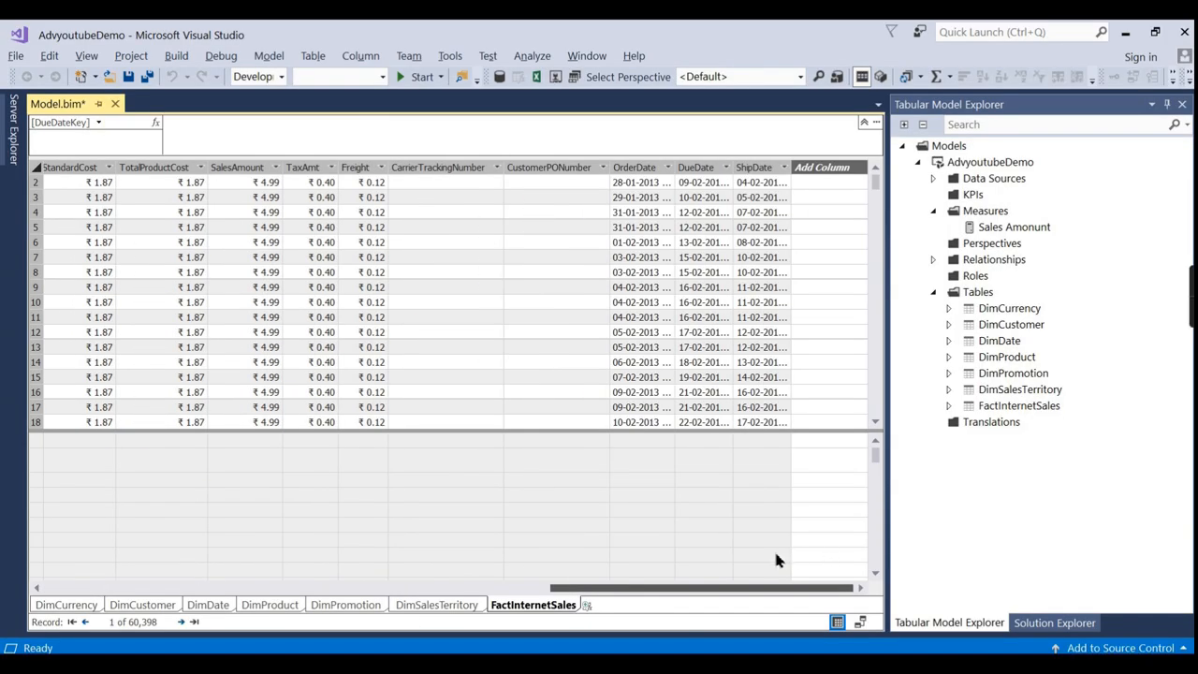
pyautogui.moveTo(736, 584); pyautogui.dragTo(110, 608)
pyautogui.click(150, 460)
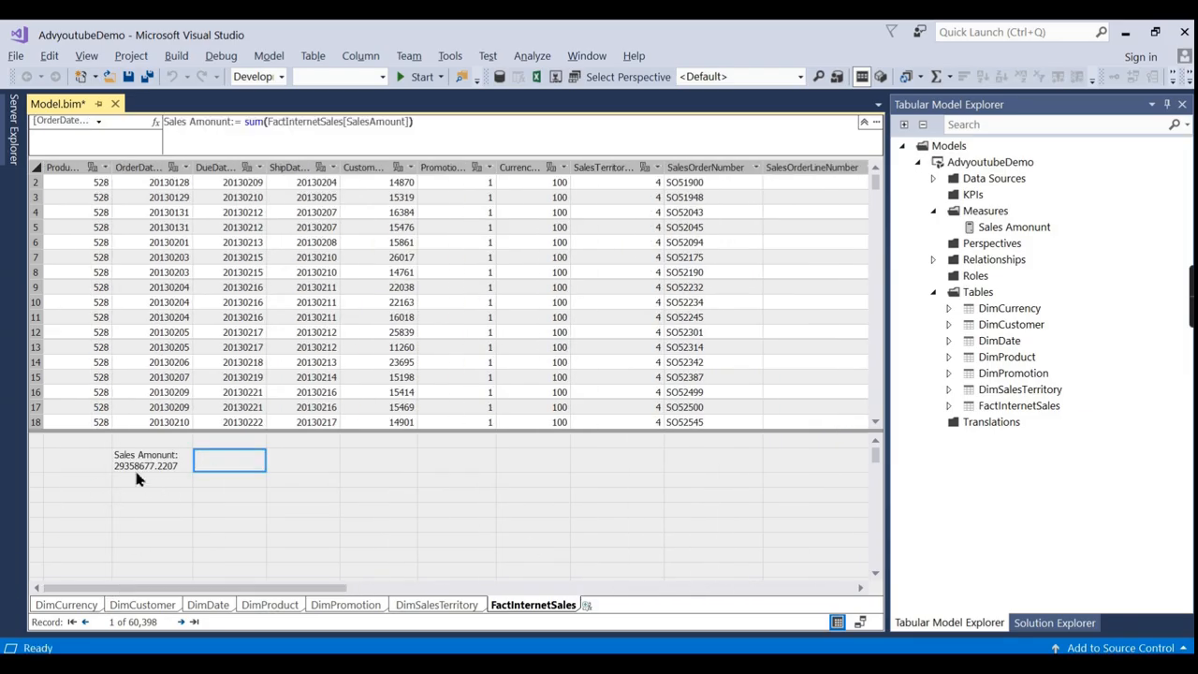
pyautogui.moveTo(440, 129); pyautogui.dragTo(34, 146)
pyautogui.click(241, 467)
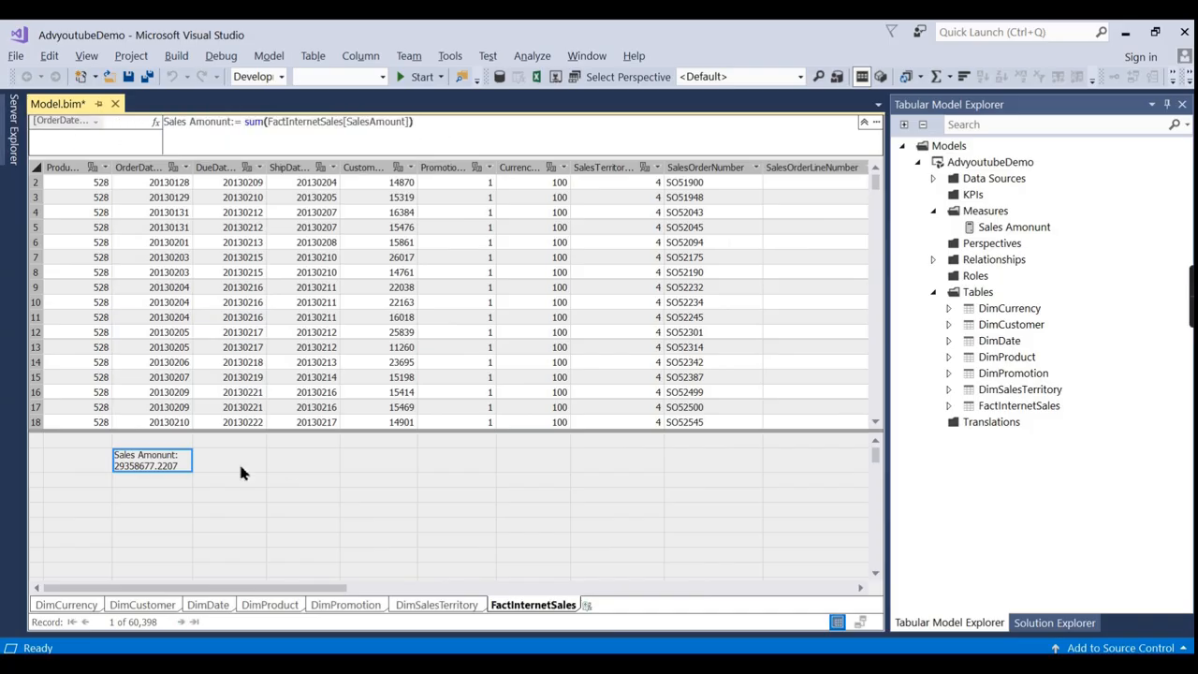
pyautogui.click(292, 131)
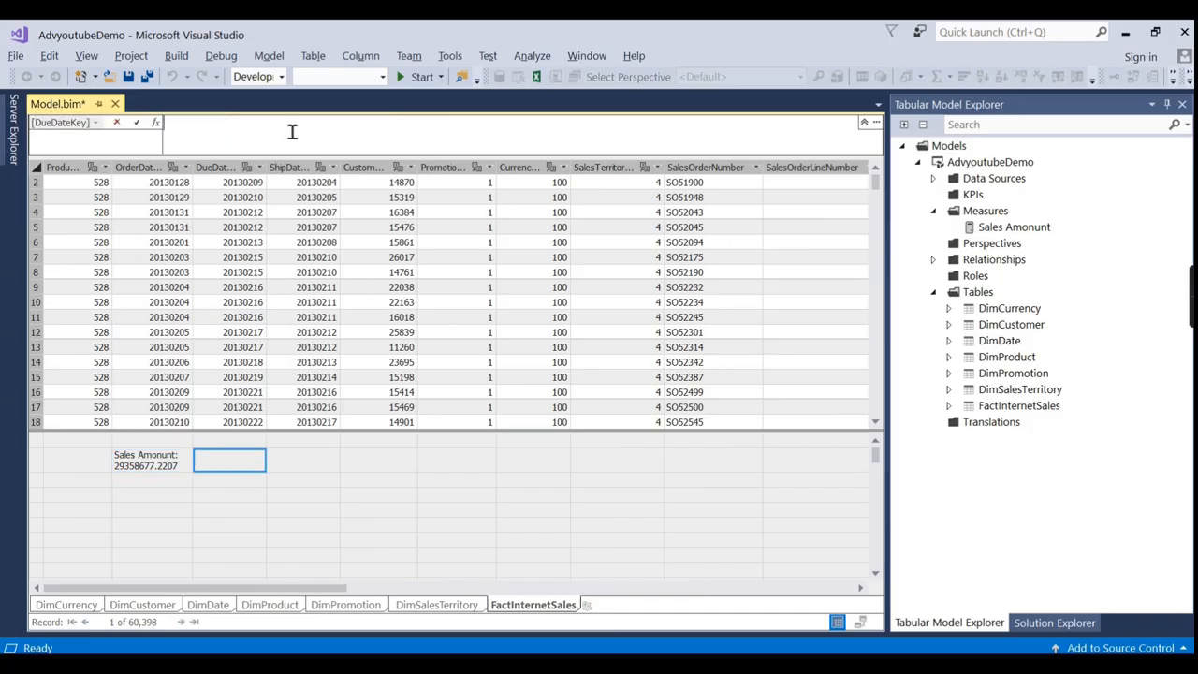
# Paste the Sales Amount formula and rework it into Tax Amount := sum(FactInternetSales[TaxAmt]).
pyautogui.write('Sales Amount:= sum(FactInternetSales[SalesAmount])')
pyautogui.moveTo(190, 129); pyautogui.dragTo(178, 129)
pyautogui.press('BackSpace')
pyautogui.press('BackSpace')
pyautogui.press('BackSpace')
pyautogui.press('BackSpace')
pyautogui.write('Tax')
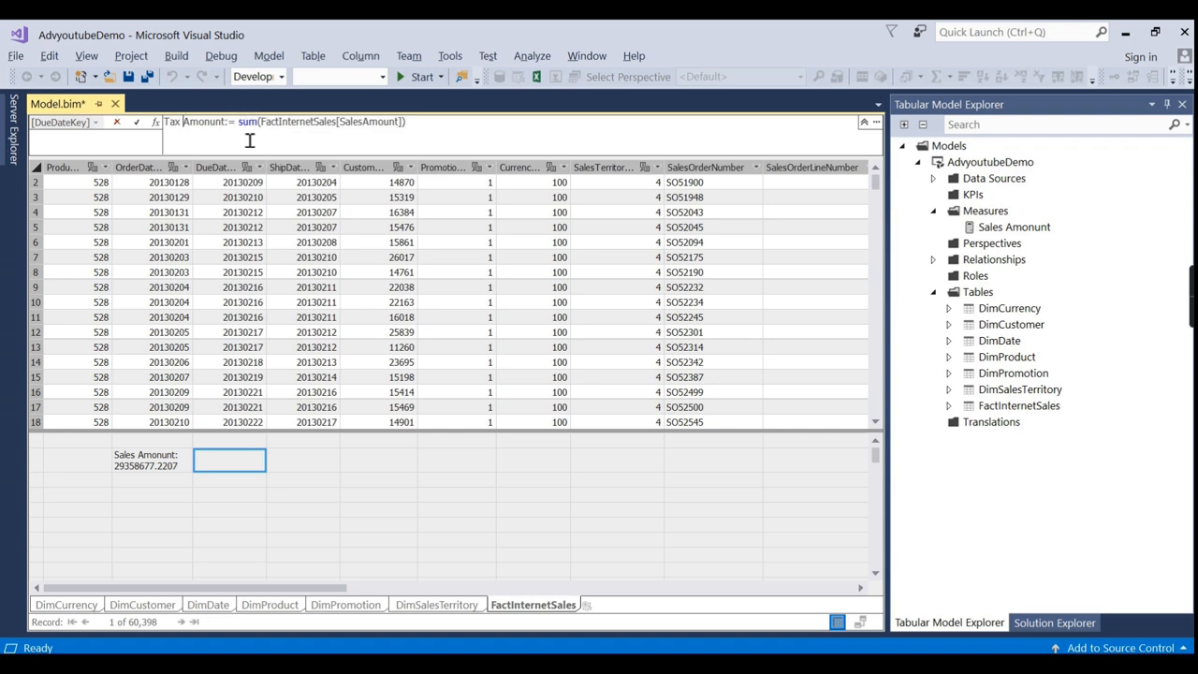
pyautogui.click(379, 124)
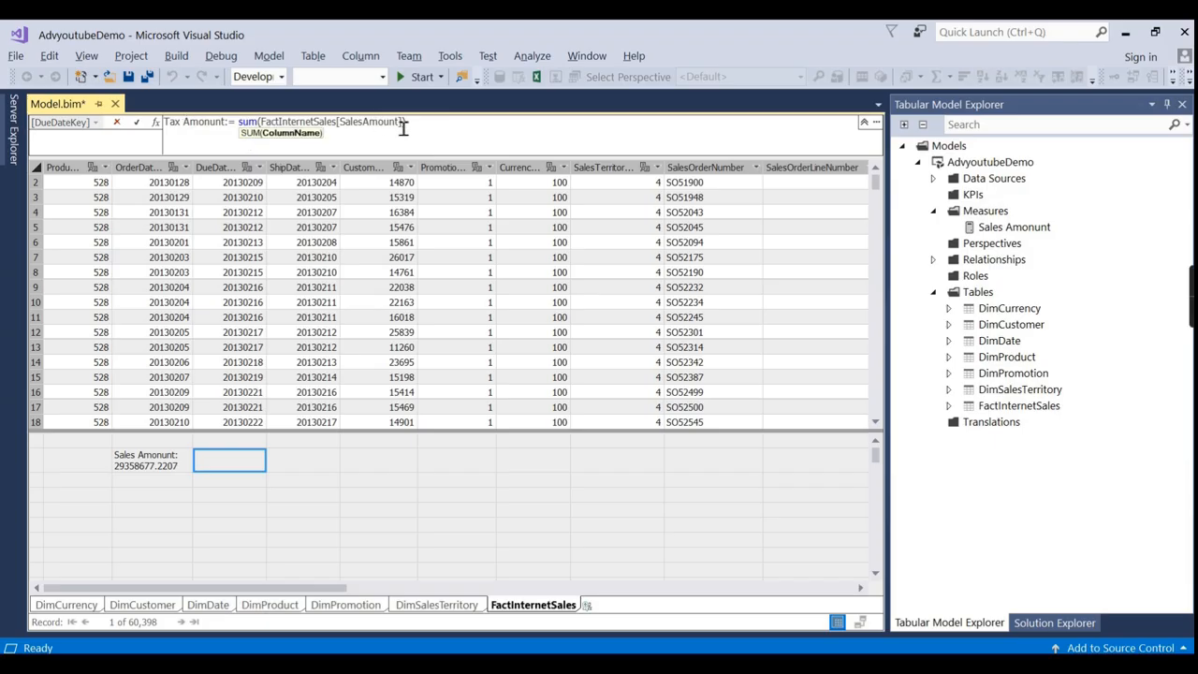
pyautogui.keyDown('shift'); pyautogui.click(410, 123); pyautogui.keyUp('shift')
pyautogui.write('T')
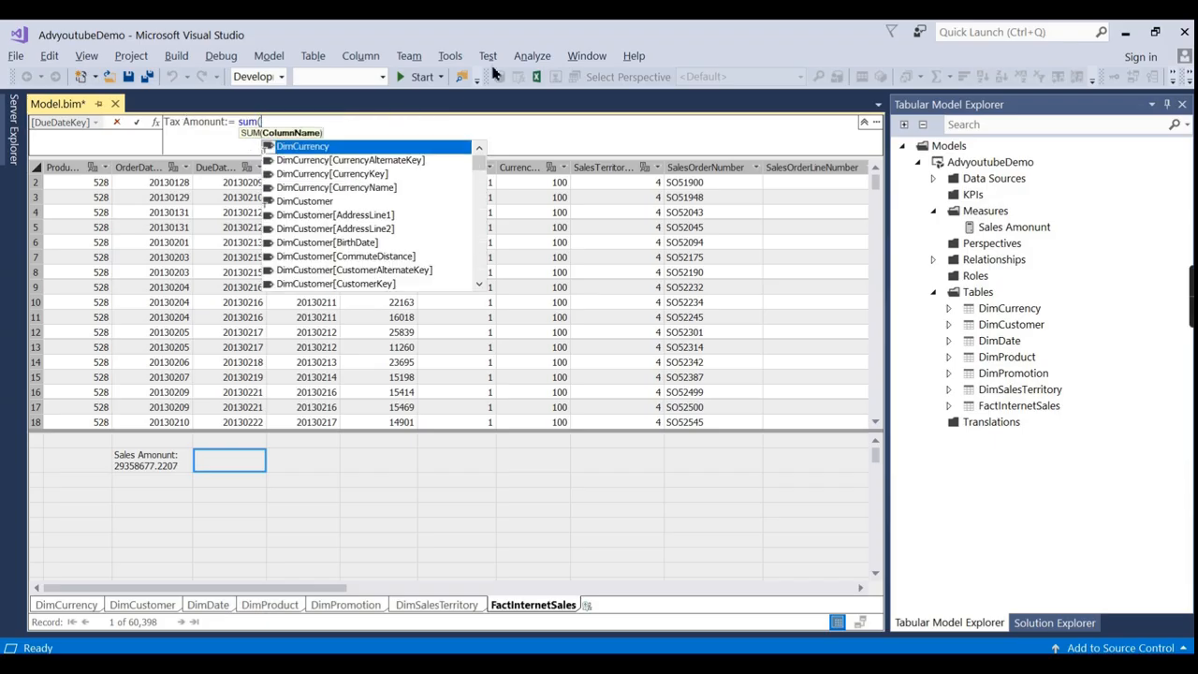
pyautogui.write('axAmt')
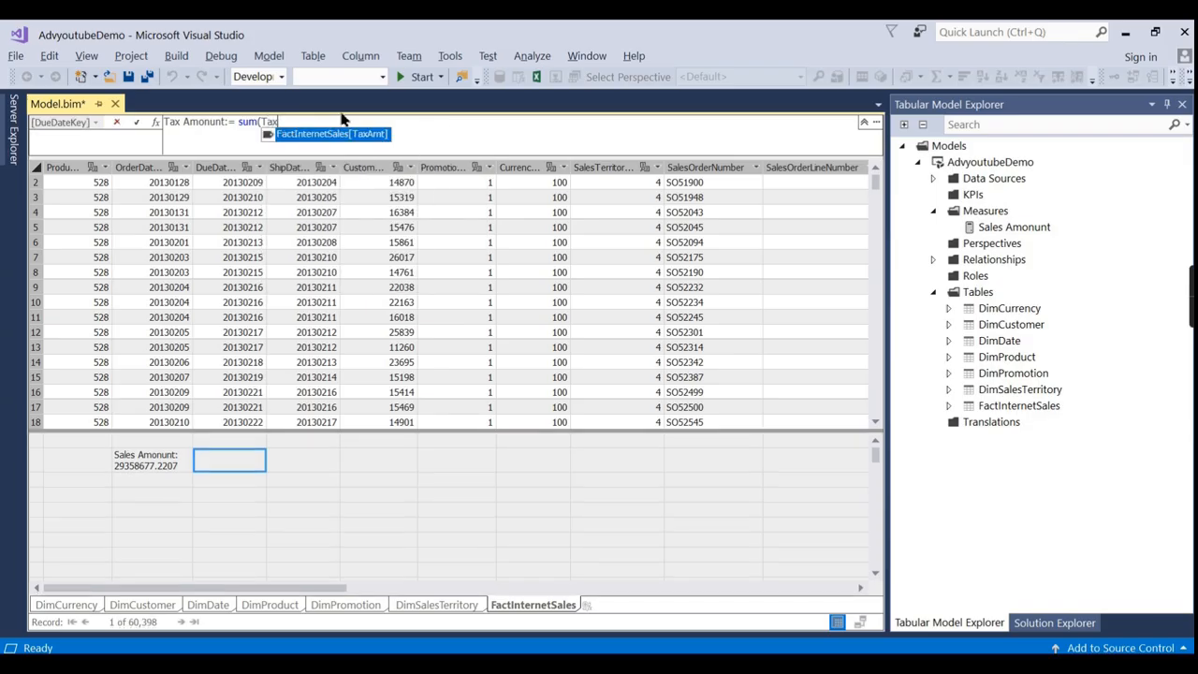
pyautogui.press('Tab')
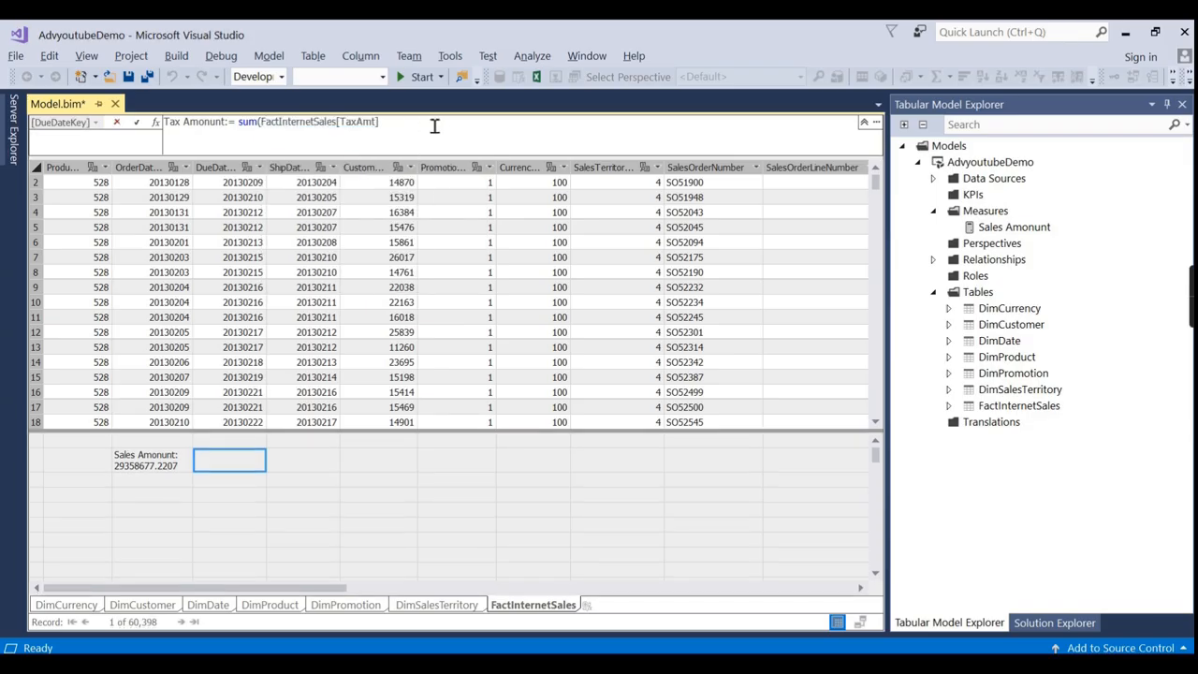
pyautogui.write(')')
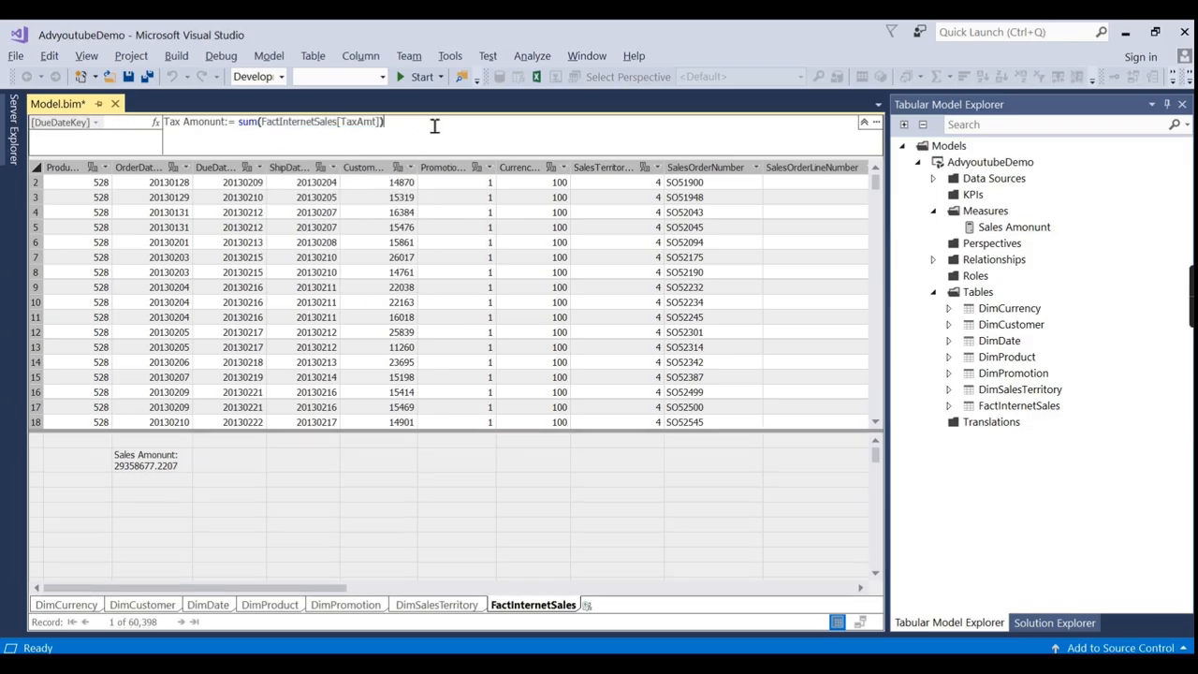
pyautogui.press('Return')
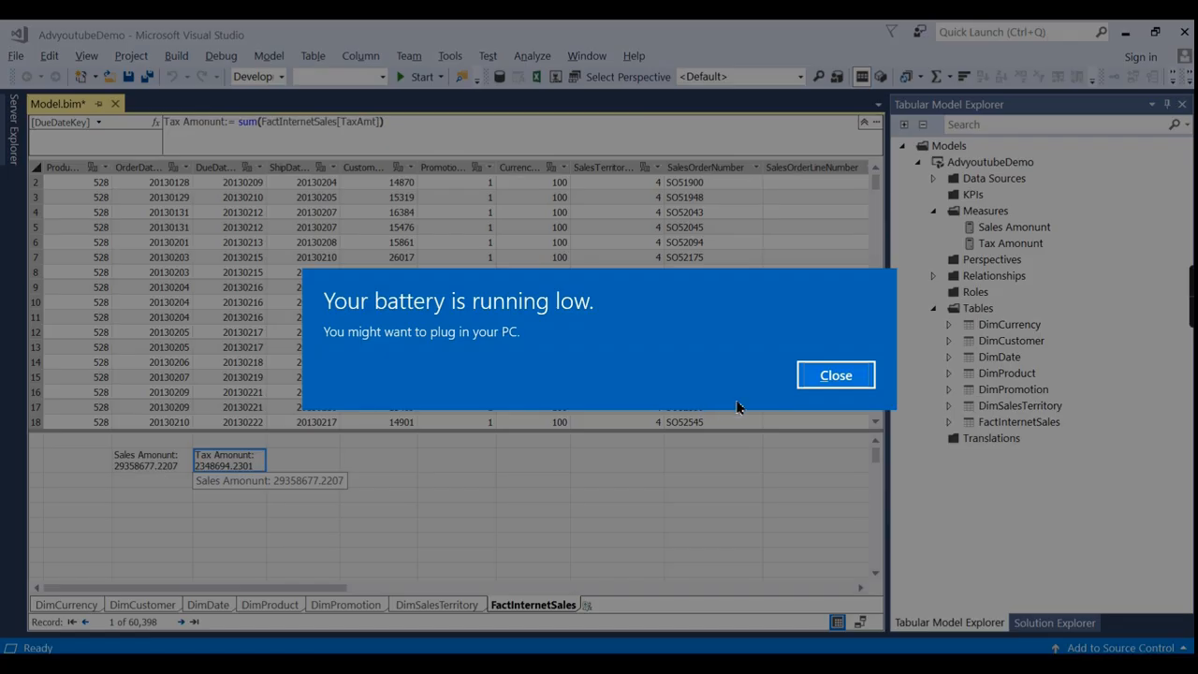
# Dismiss the low-battery notification and select an empty measure cell's formula for the next measure.
pyautogui.click(837, 376)
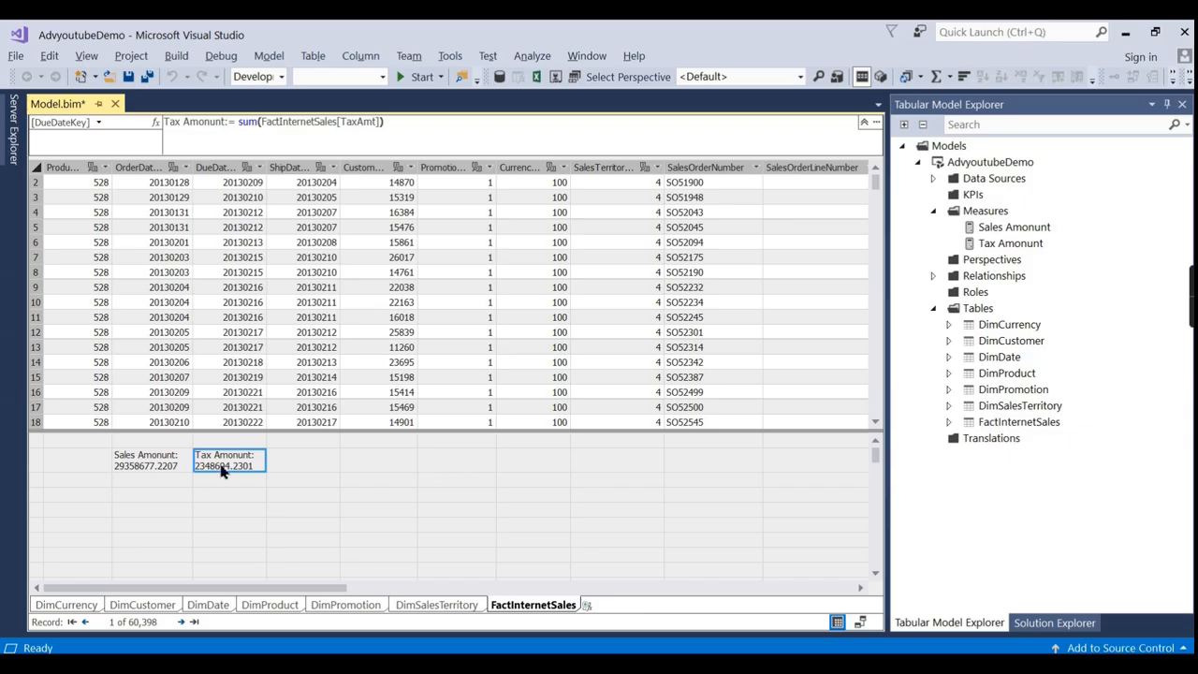
pyautogui.click(1006, 664)
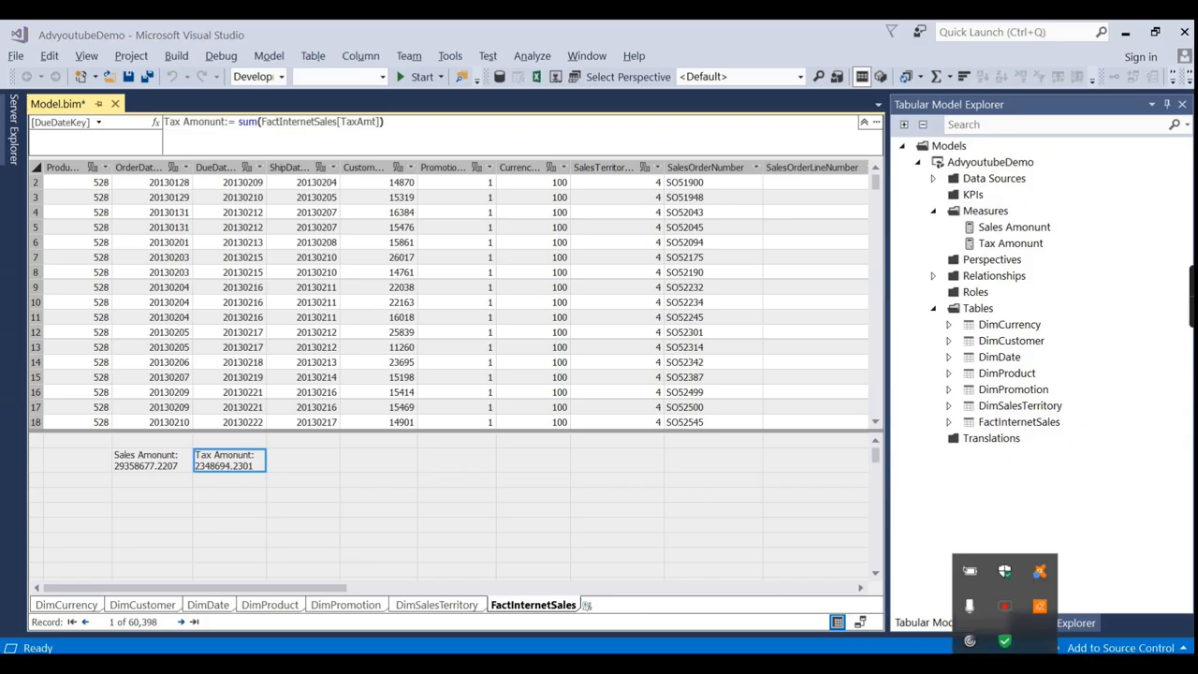
pyautogui.click(801, 530)
pyautogui.click(298, 468)
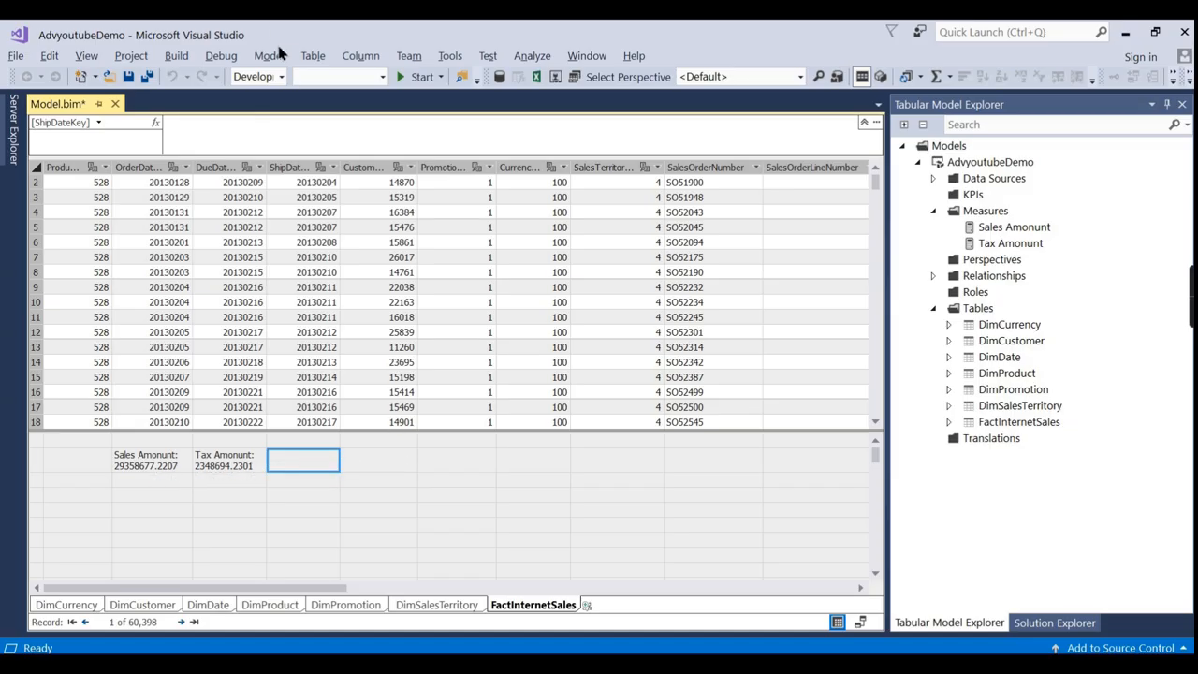
pyautogui.click(237, 136)
# Create Profit := [Sales Amount] - [Tax Amount], showing 27009982.9906, and review its formula.
pyautogui.write('Profit')
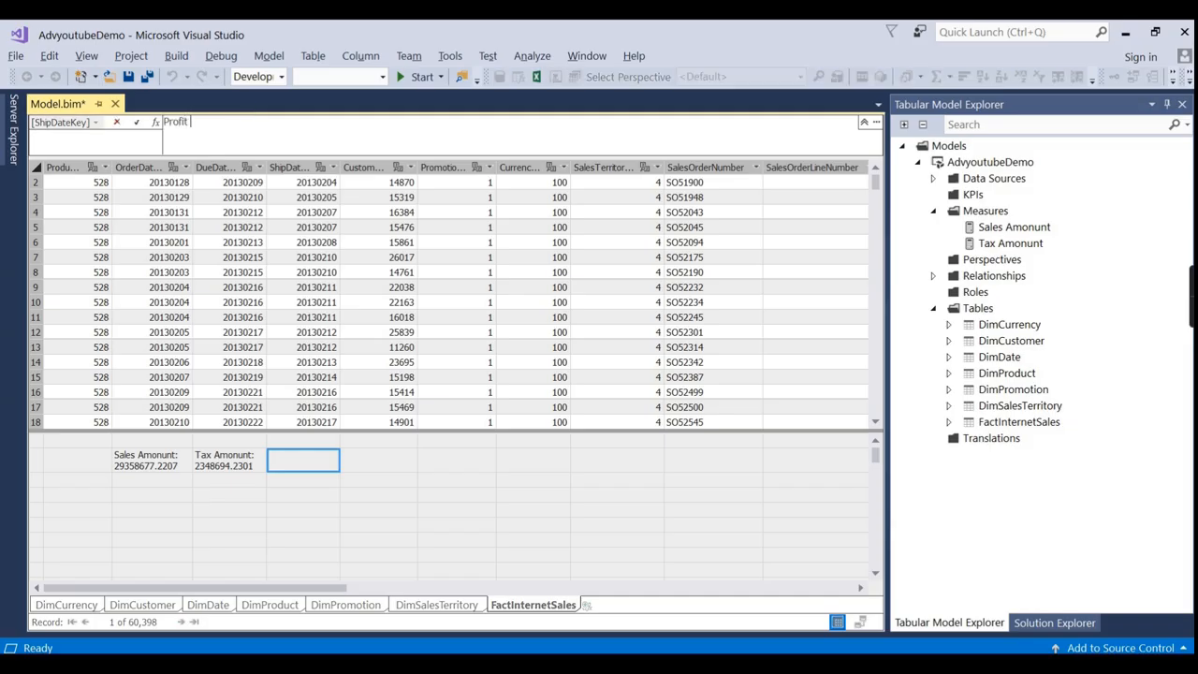
pyautogui.write(' := ')
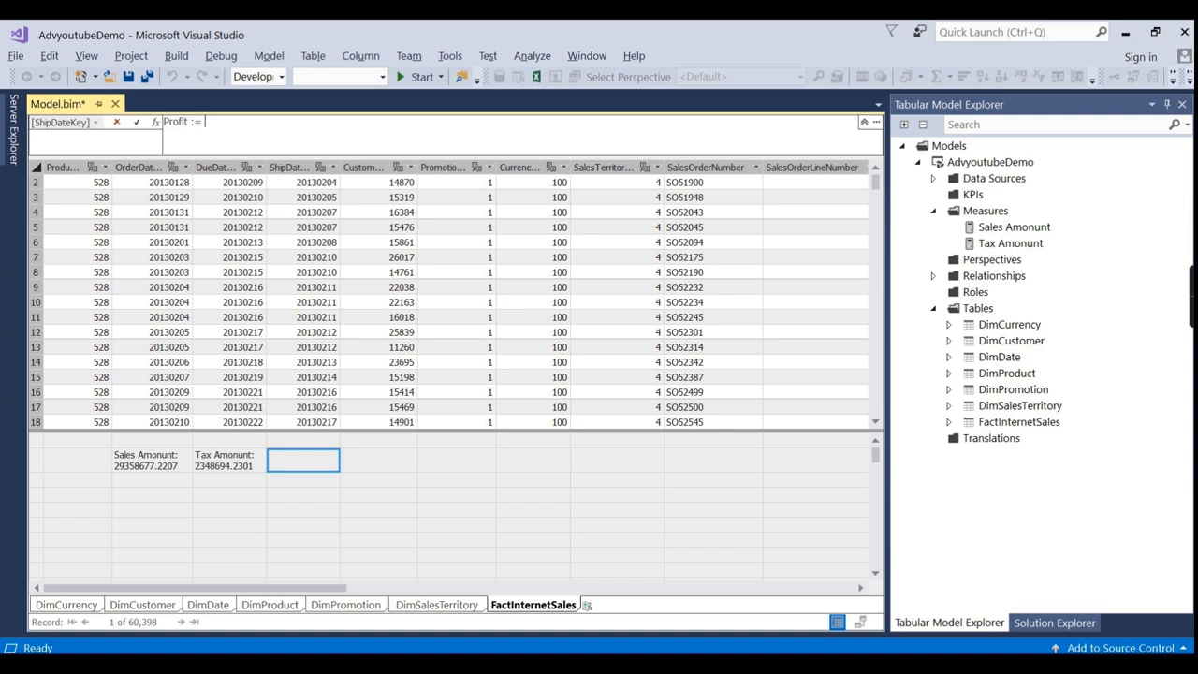
pyautogui.write('Sal')
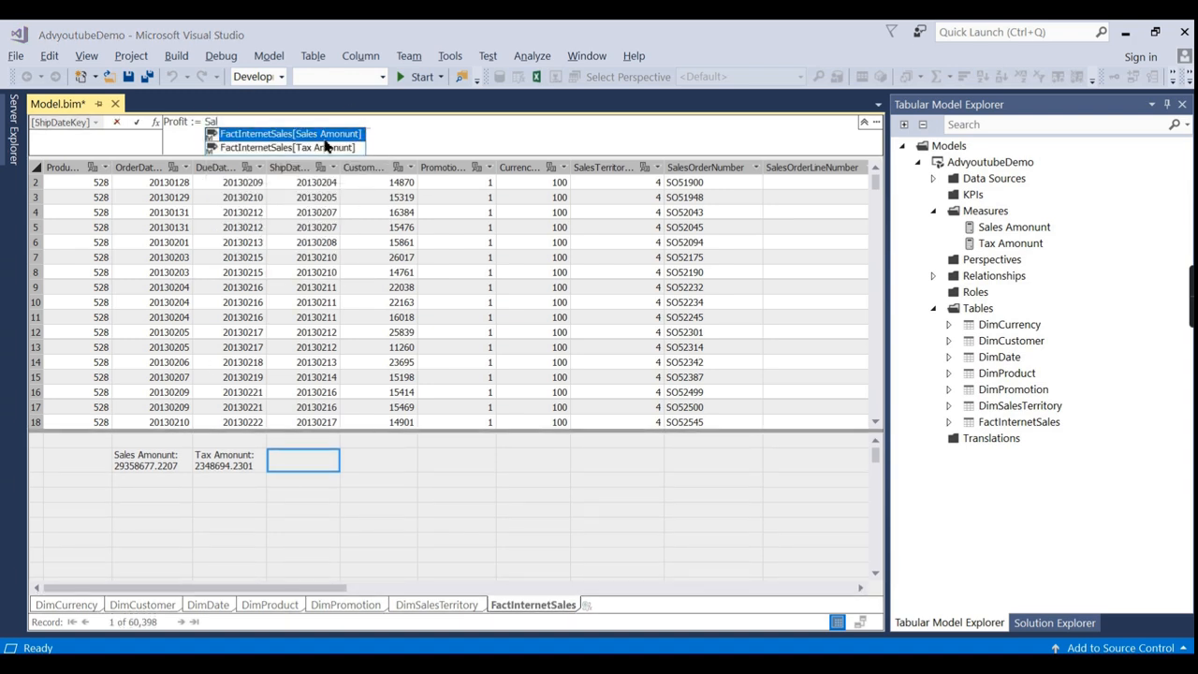
pyautogui.press('Tab')
pyautogui.write('-')
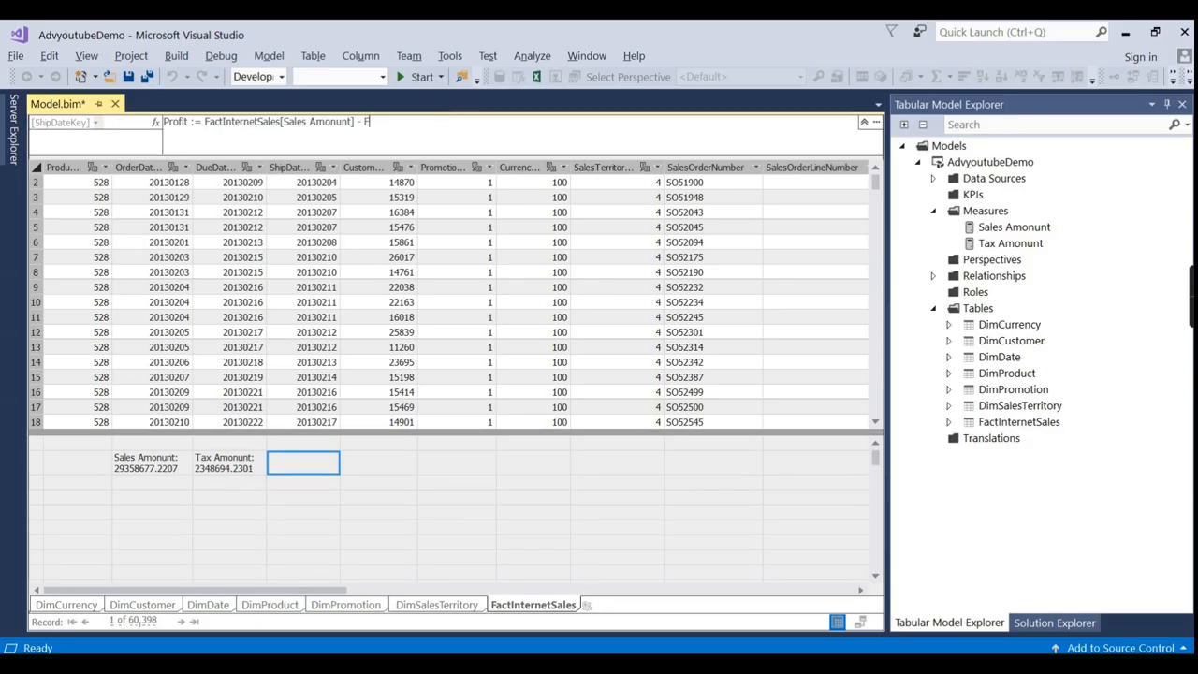
pyautogui.write('a')
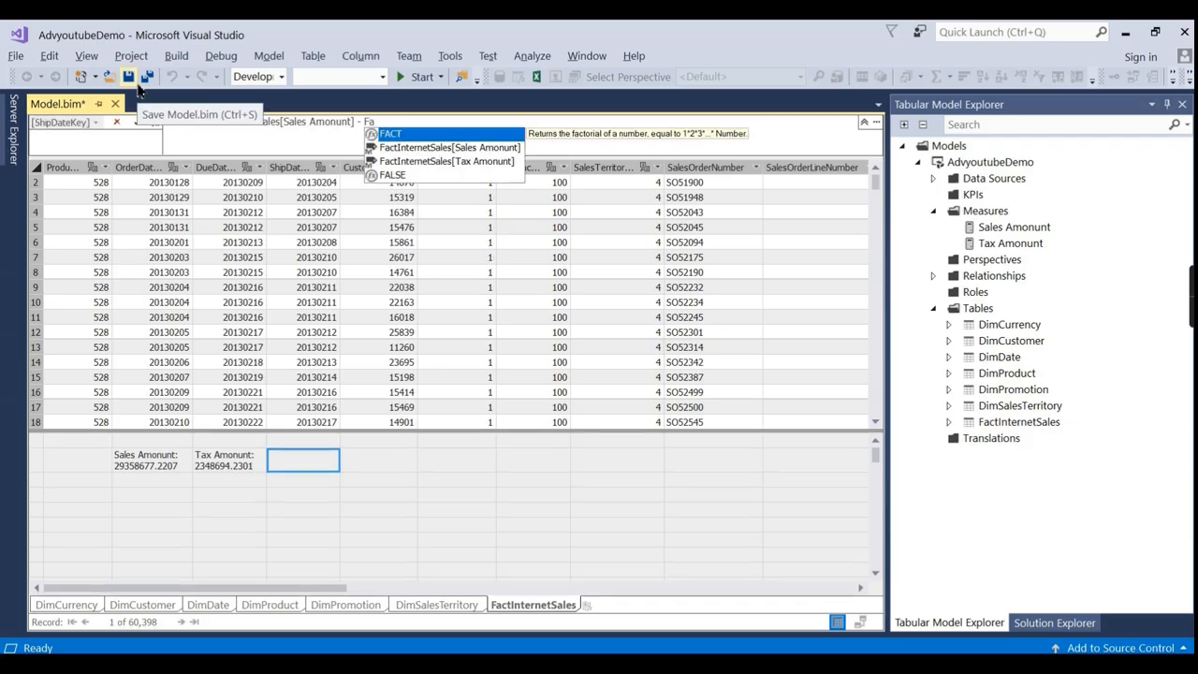
pyautogui.doubleClick(393, 167)
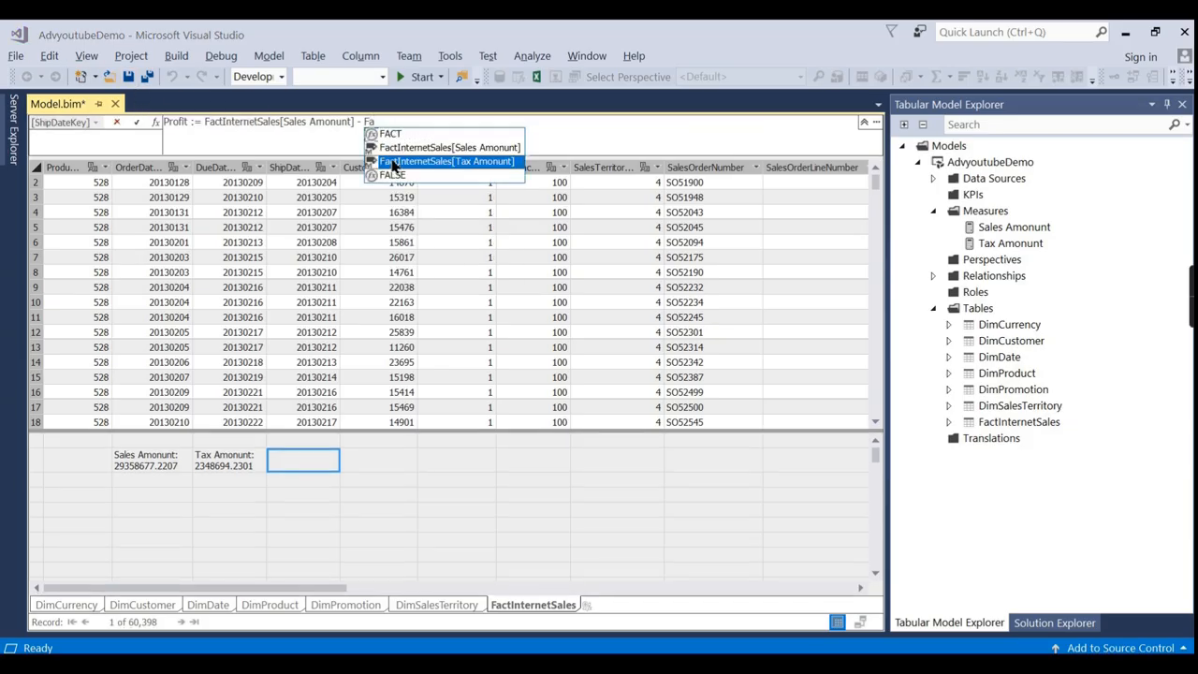
pyautogui.press('Return')
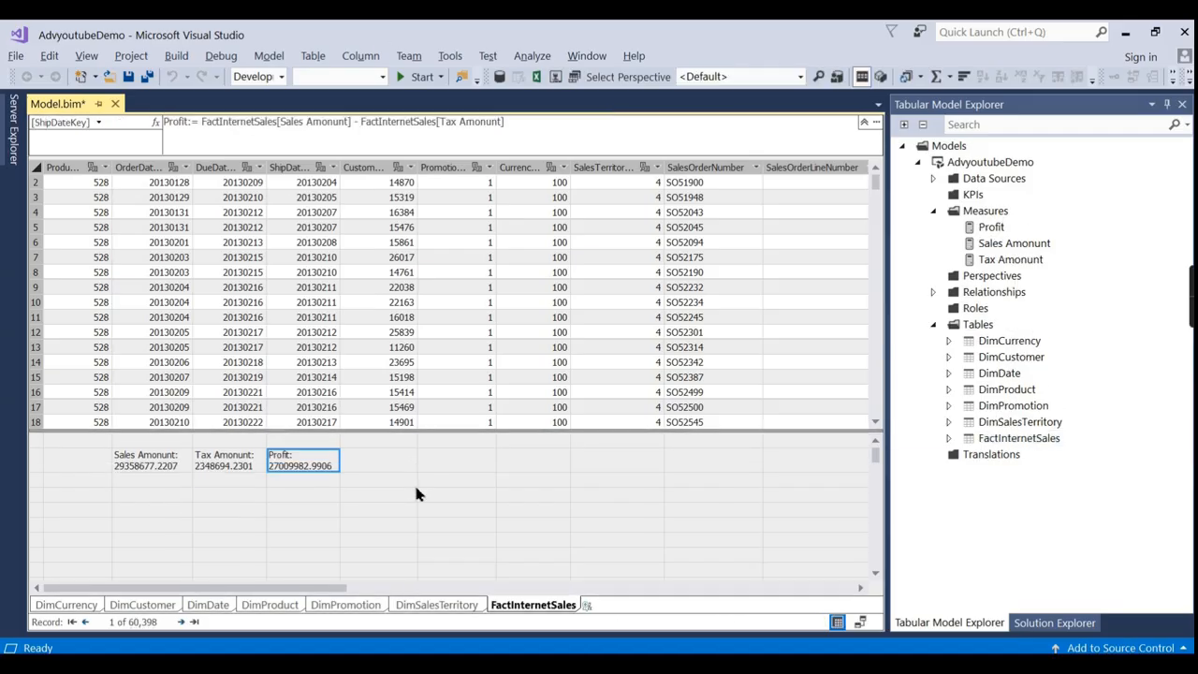
pyautogui.click(363, 506)
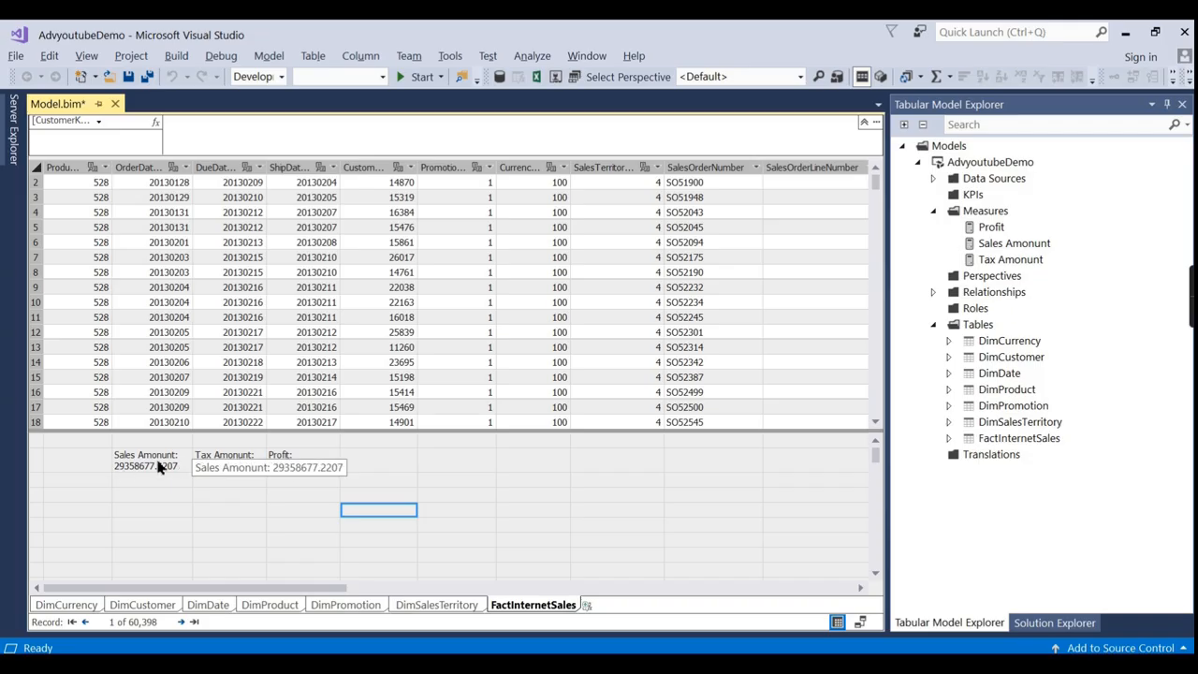
pyautogui.click(283, 461)
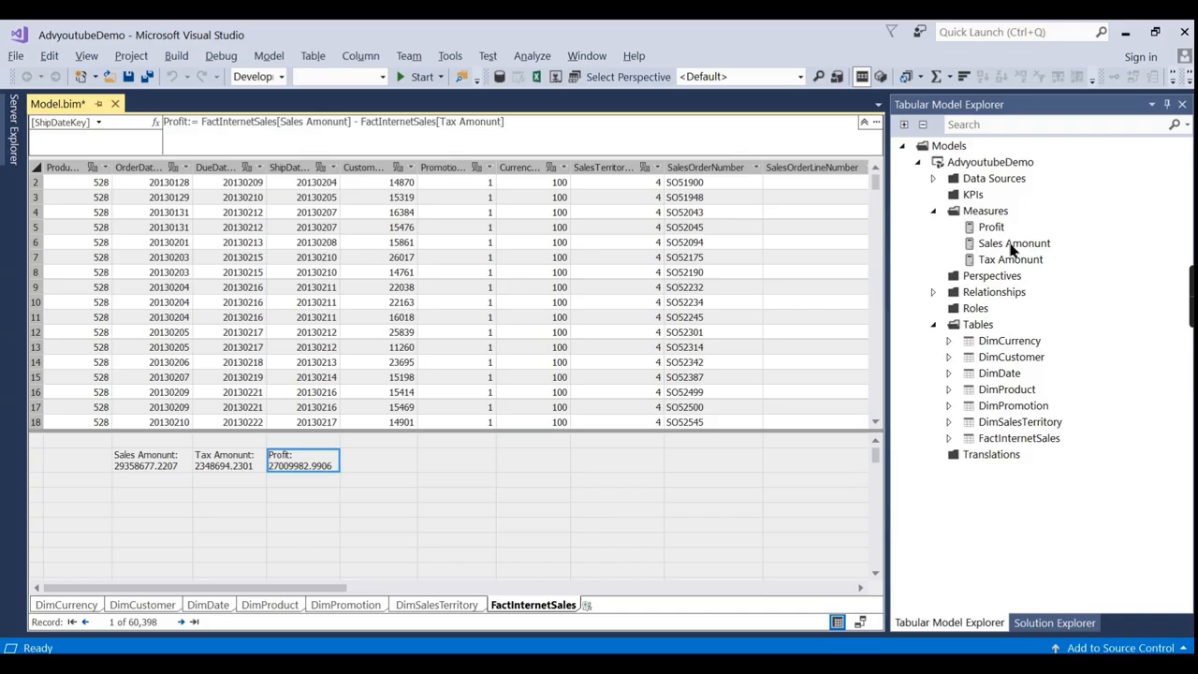
# Expand Tabular Model Explorer's Data Sources, Relationships and Measures to list Profit, Sales Amount and Tax Amount.
pyautogui.click(950, 326)
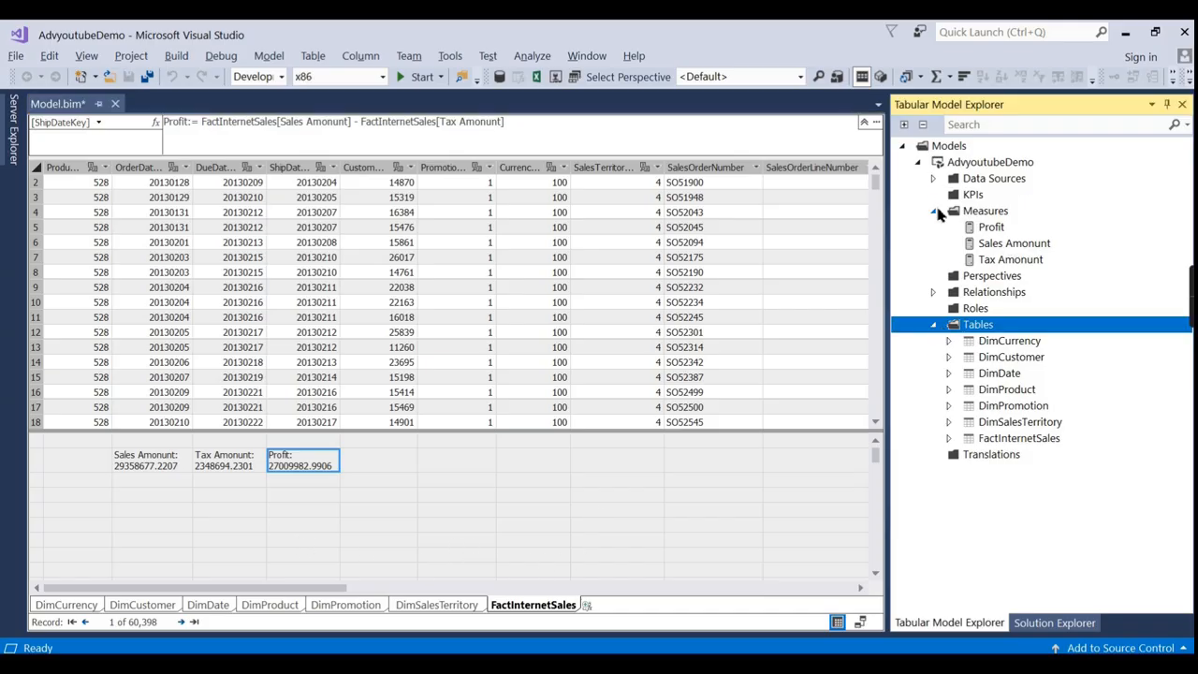
pyautogui.click(935, 212)
pyautogui.click(933, 177)
pyautogui.click(933, 259)
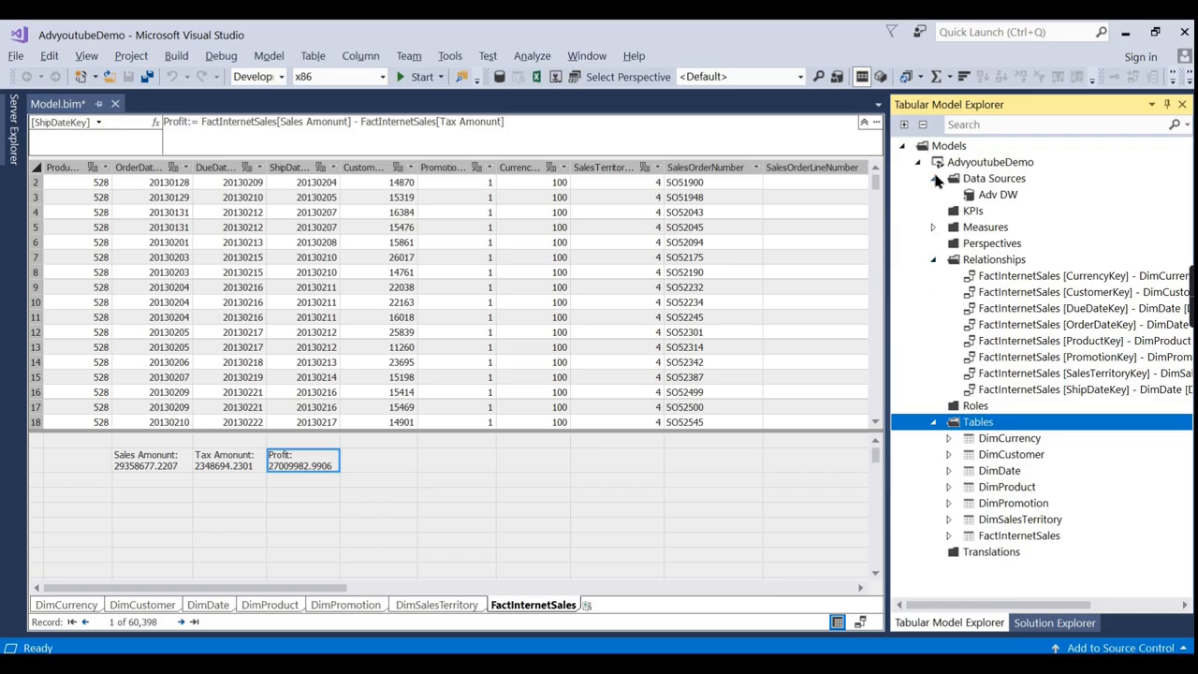
pyautogui.click(933, 178)
pyautogui.click(934, 211)
pyautogui.click(943, 277)
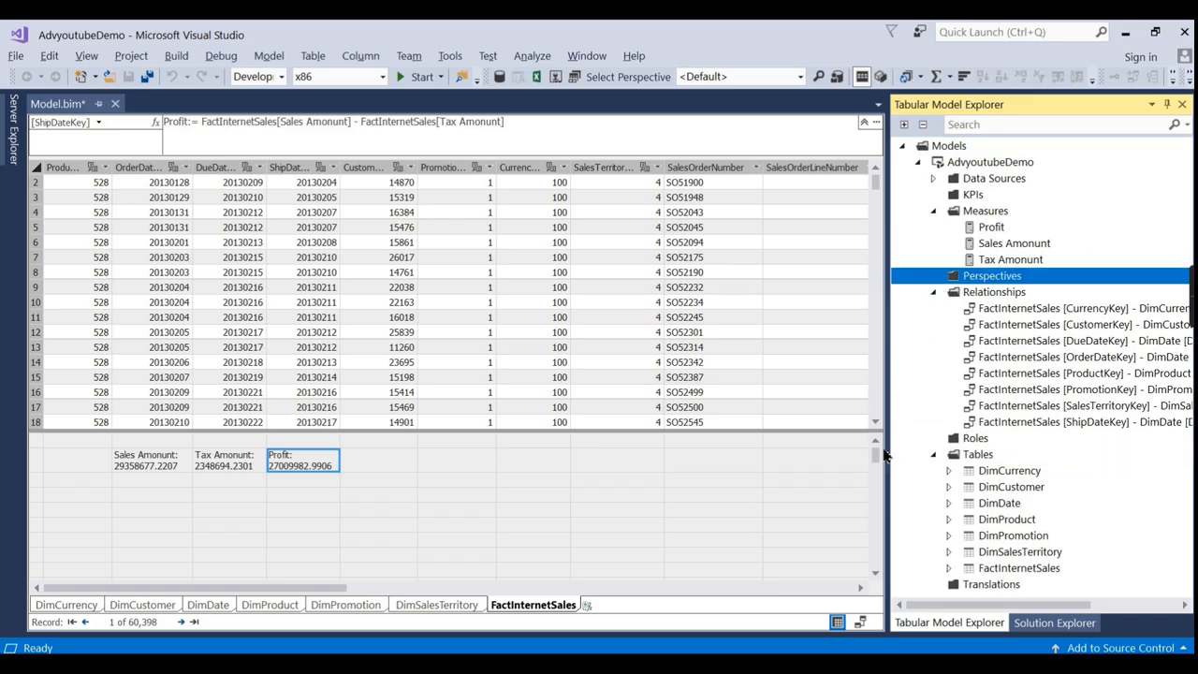
# View the table relationships diagram, collapse the model tree, and return to grid view on DimSalesTerritory.
pyautogui.click(859, 621)
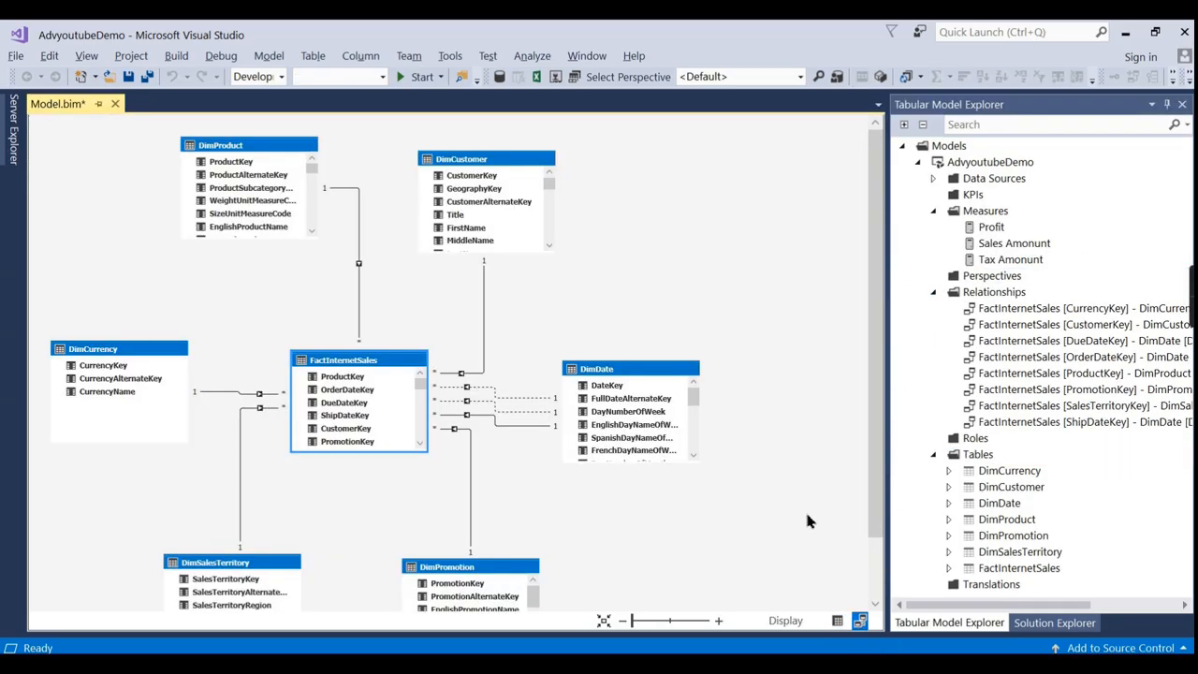
pyautogui.click(919, 163)
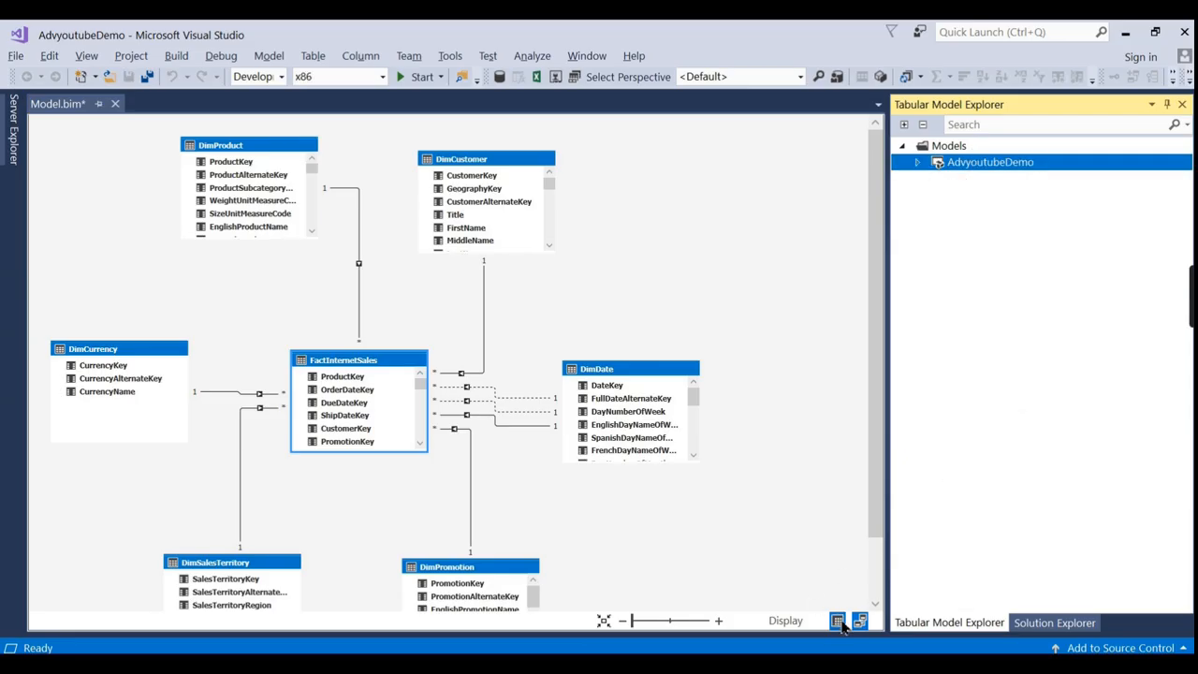
pyautogui.click(838, 621)
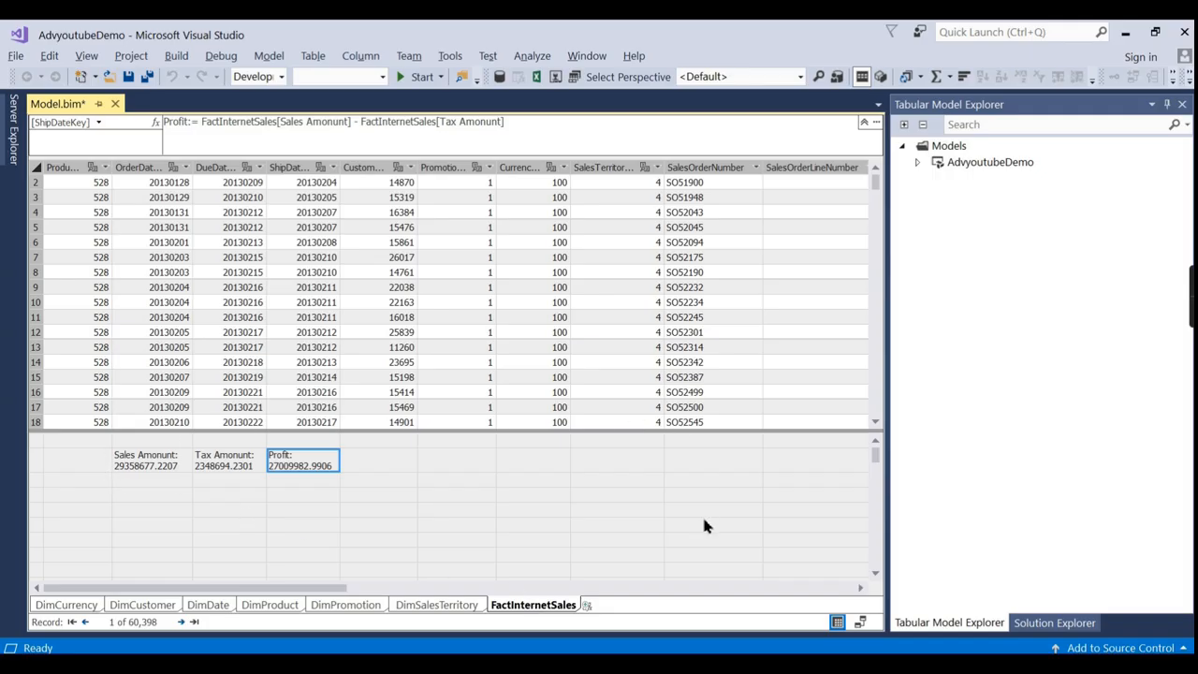
pyautogui.click(437, 606)
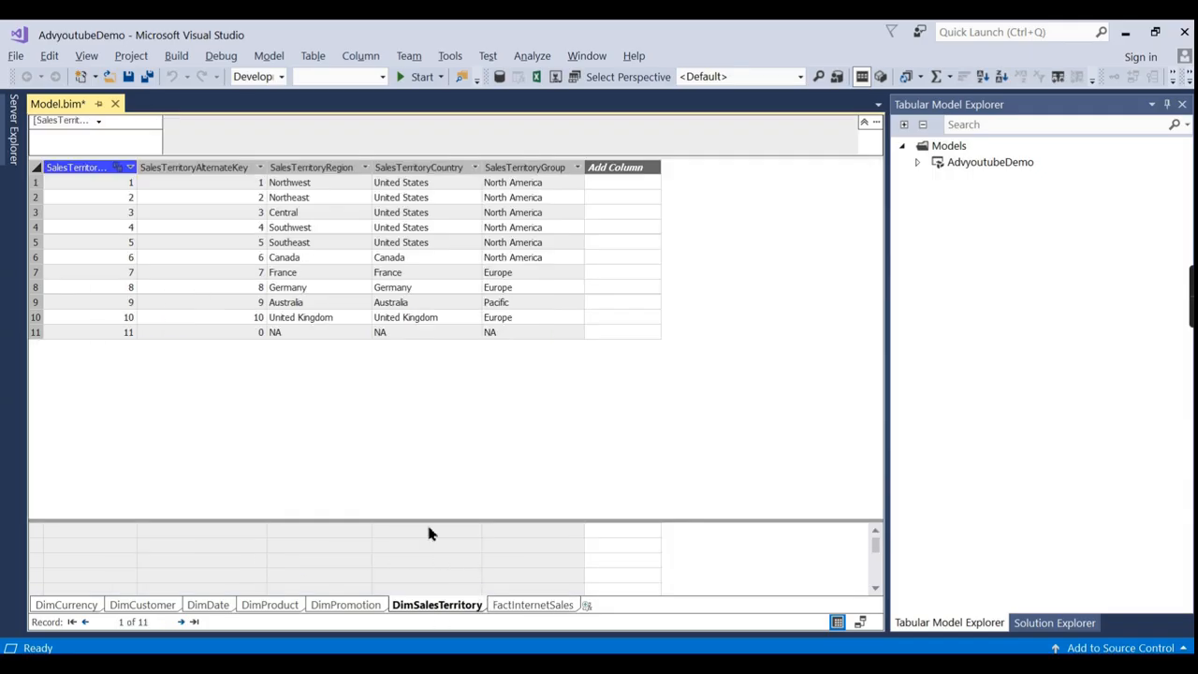
pyautogui.moveTo(428, 519); pyautogui.dragTo(435, 394)
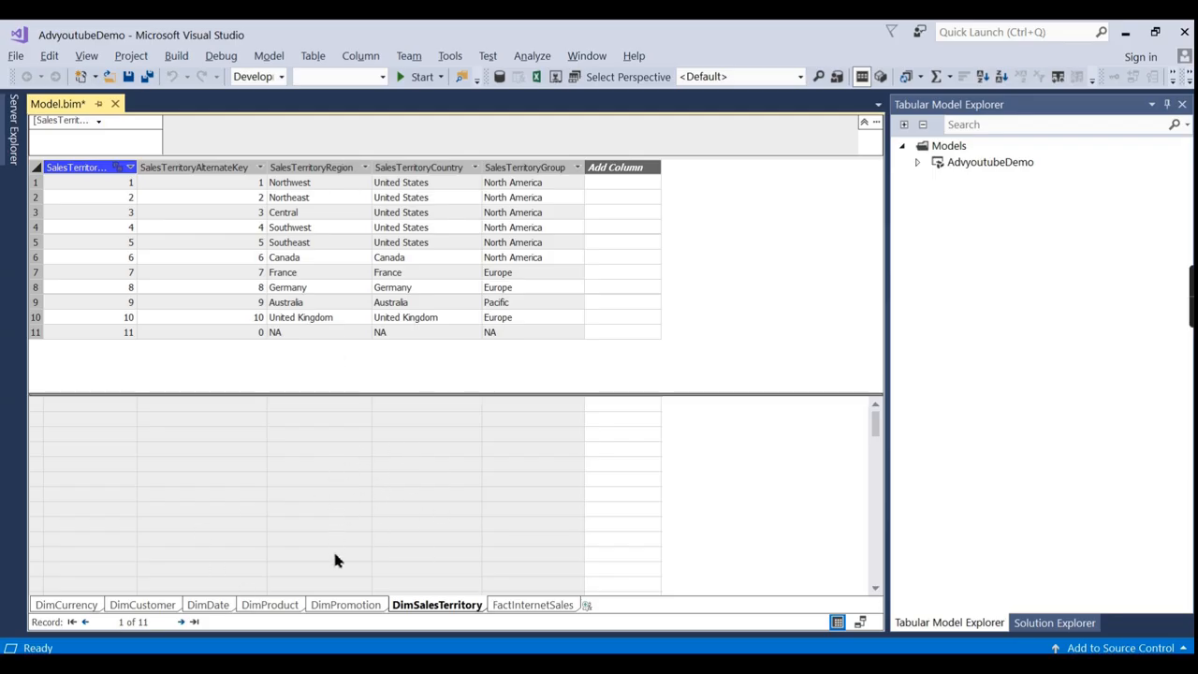
pyautogui.click(339, 605)
pyautogui.click(267, 604)
pyautogui.click(202, 605)
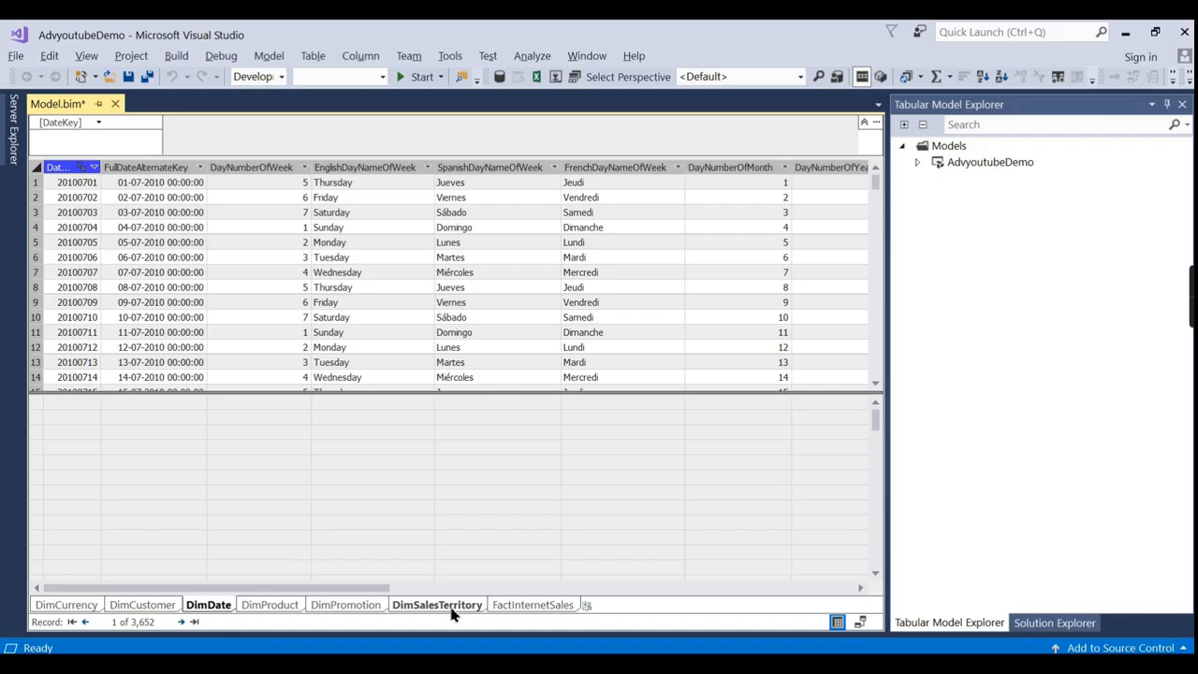
pyautogui.click(524, 606)
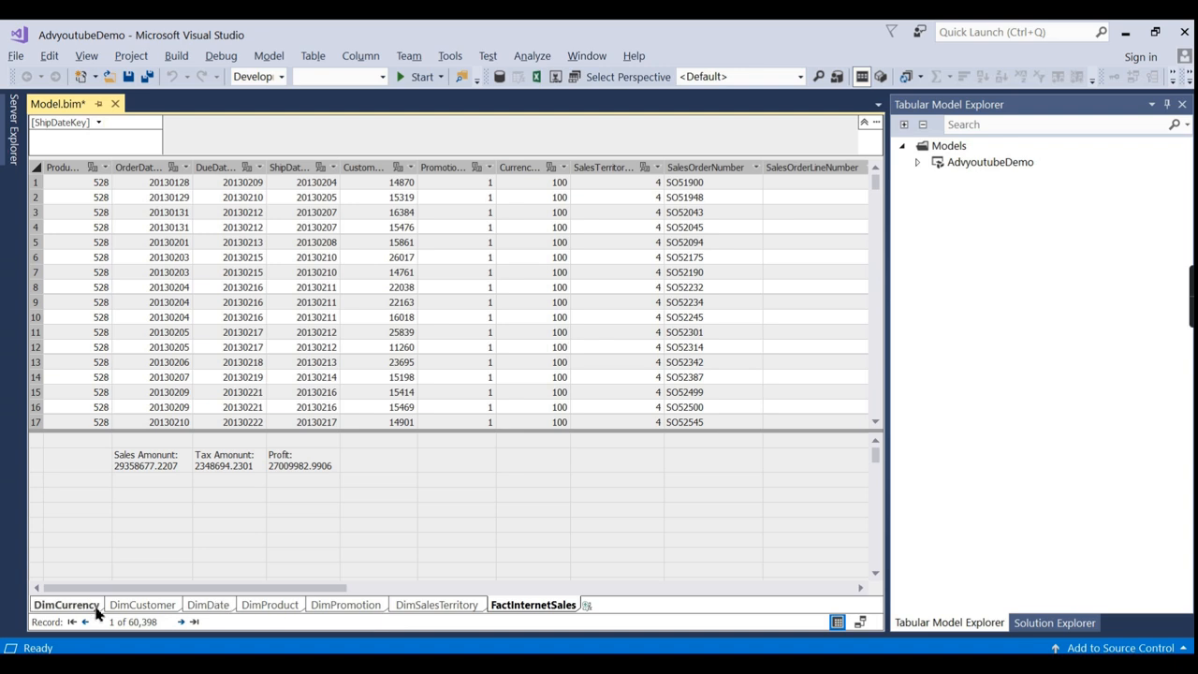
# Select the AdvyoutubeDemo model node in Tabular Model Explorer.
pyautogui.click(955, 164)
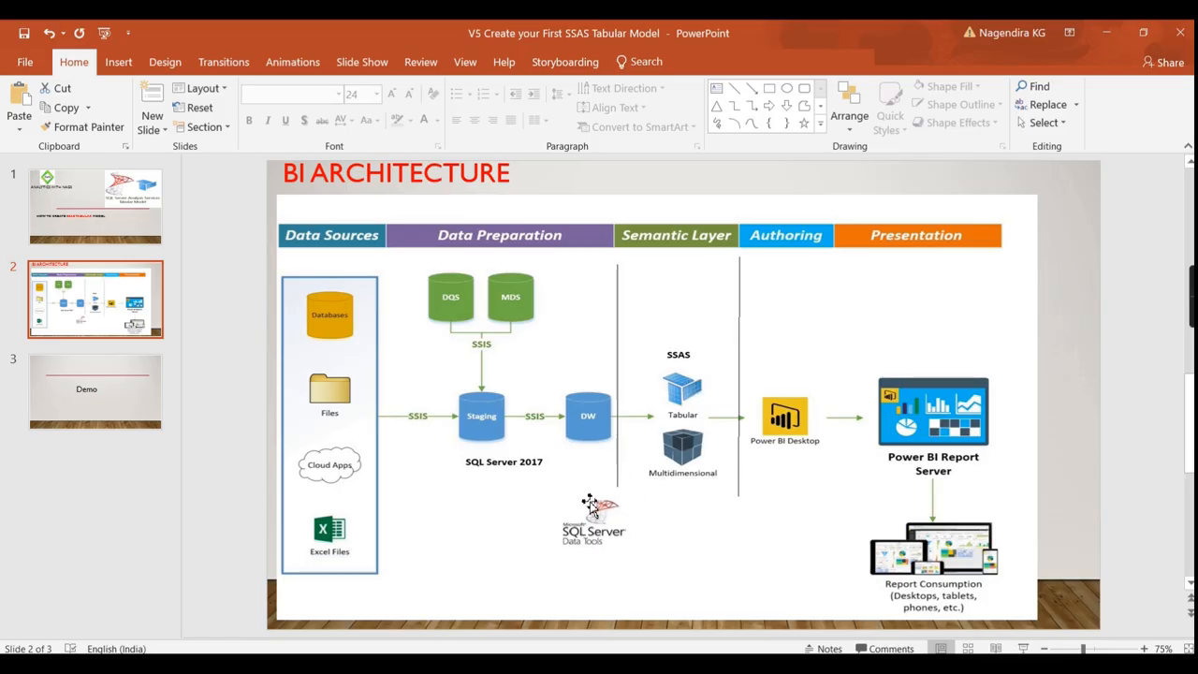
# Open the AdvyoutubeDemo project's Properties from Solution Explorer and enlarge the Property Pages dialog.
pyautogui.click(760, 664)
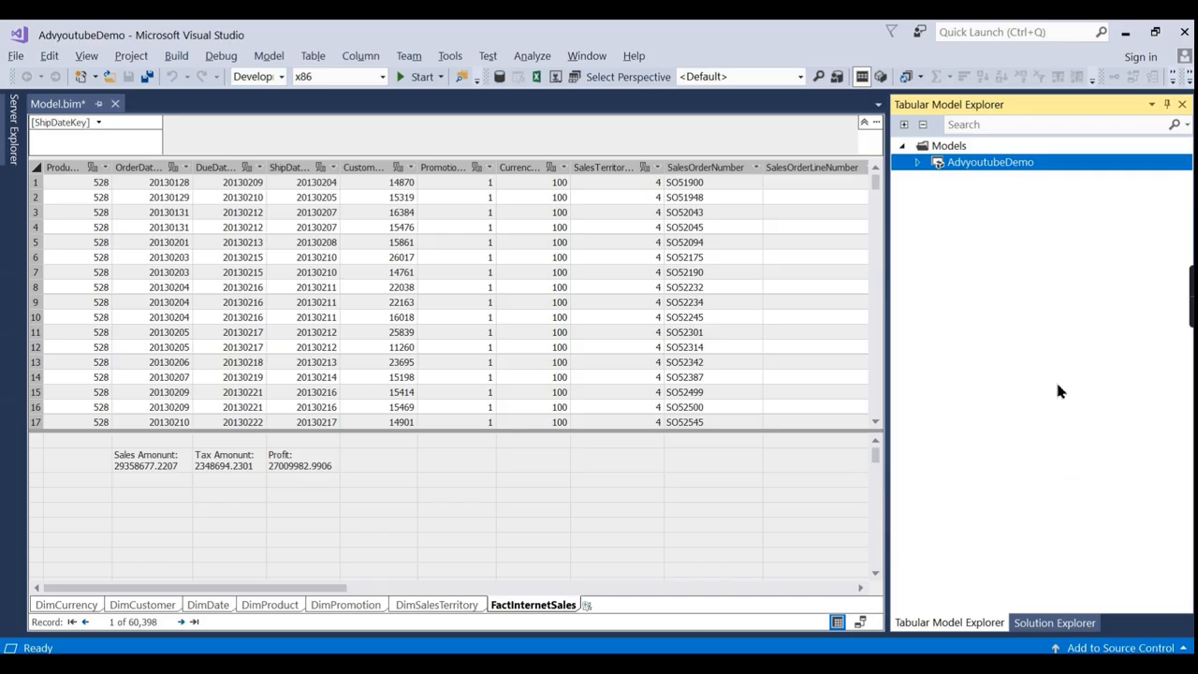
pyautogui.click(917, 163)
pyautogui.click(917, 162)
pyautogui.click(1049, 623)
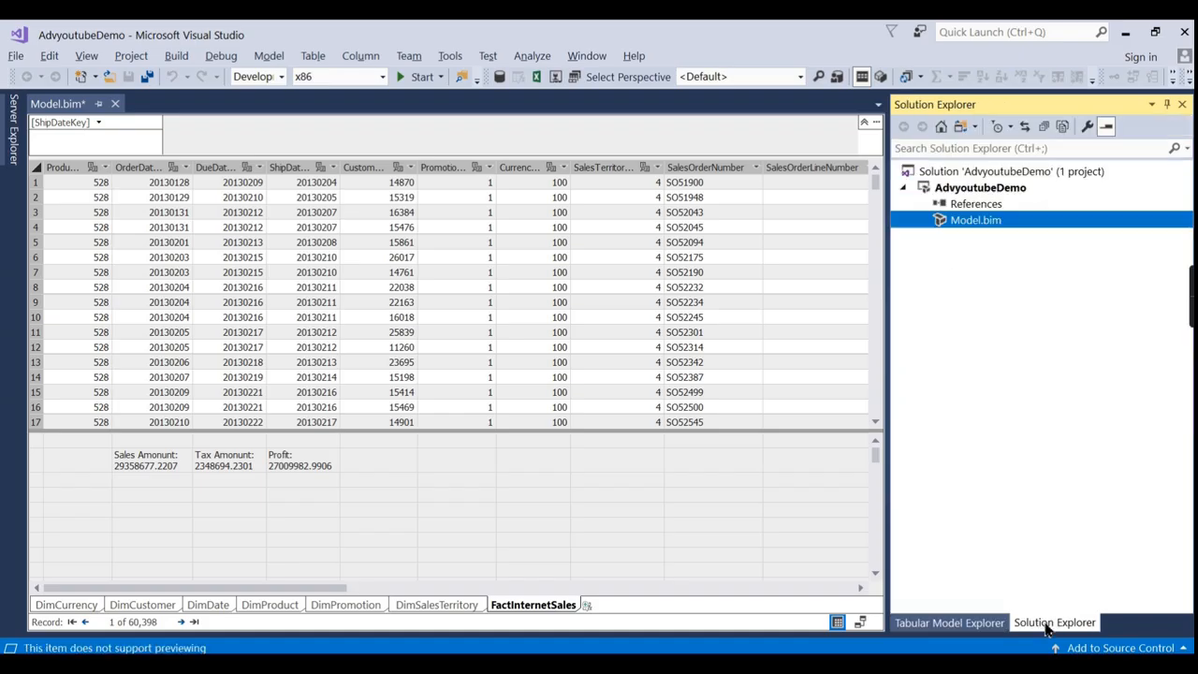
pyautogui.click(972, 190)
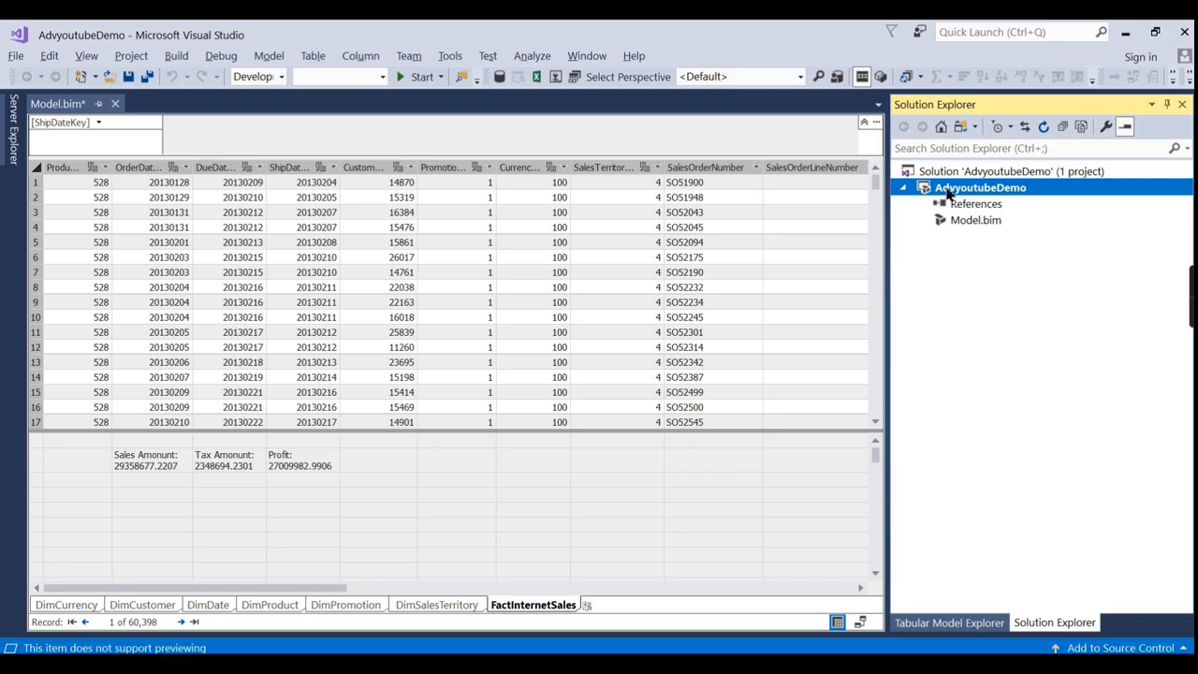
pyautogui.rightClick(950, 191)
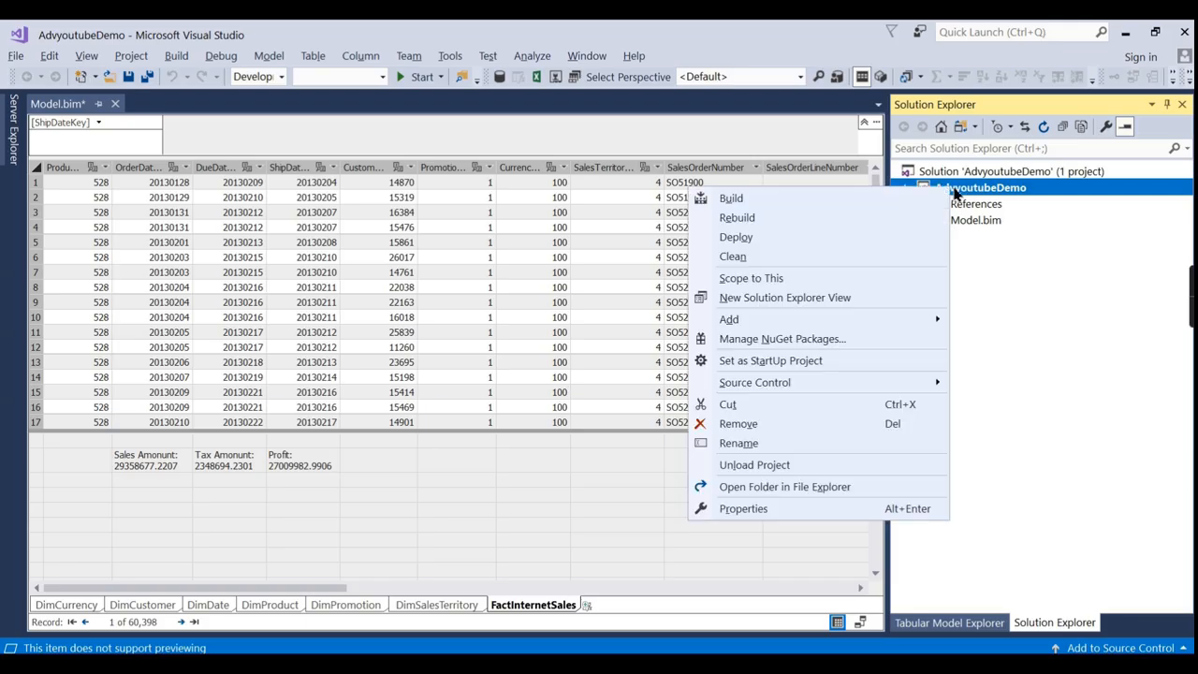
pyautogui.click(767, 511)
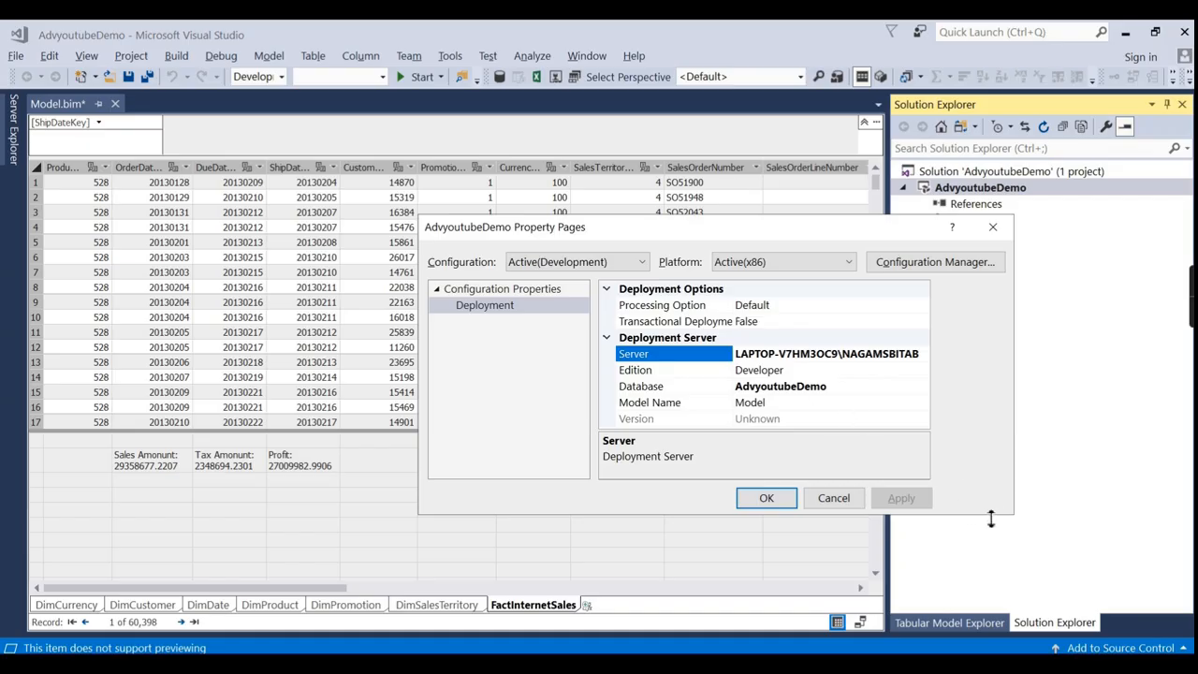
pyautogui.moveTo(1018, 517); pyautogui.dragTo(1085, 569)
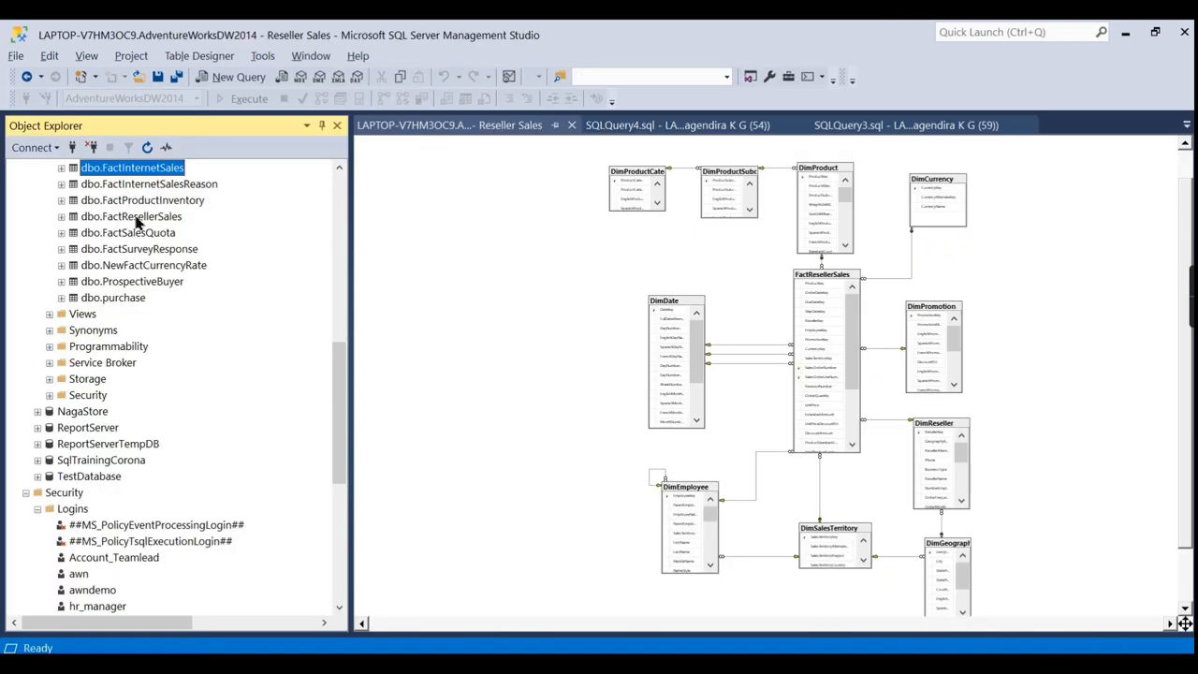
pyautogui.scroll(2, 362, 312)
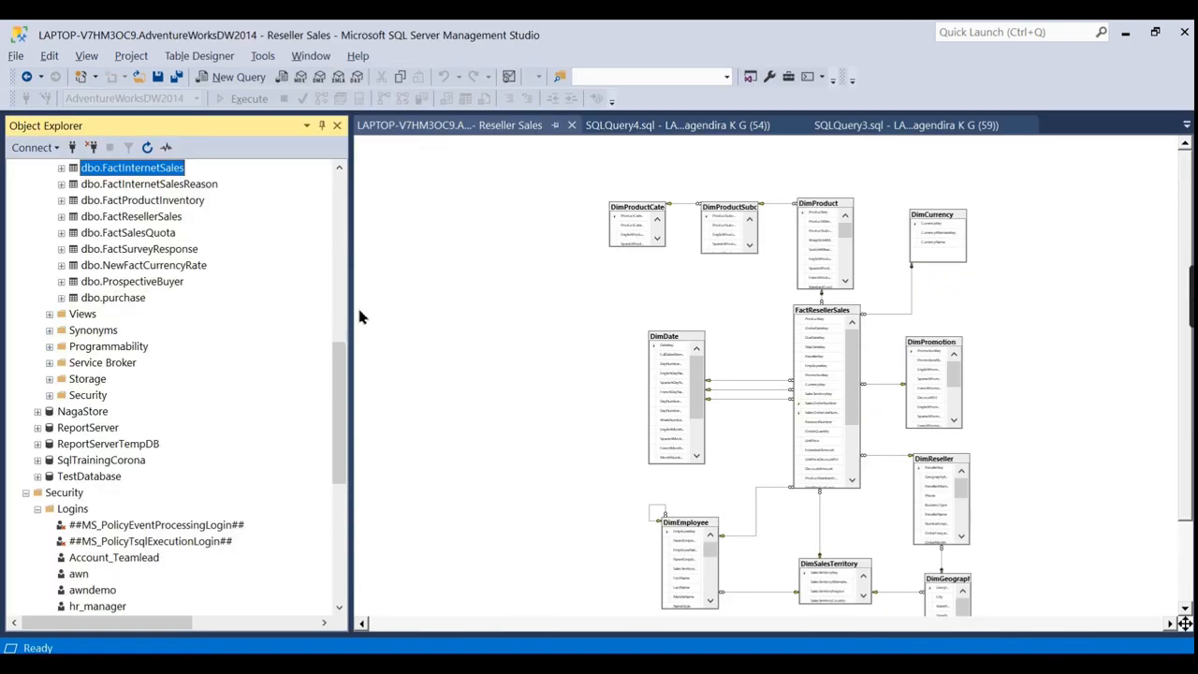
# Collapse the database server tree, cancel a Database Engine connection, and select the Analysis Services server.
pyautogui.scroll(10, 255, 180)
pyautogui.click(14, 169)
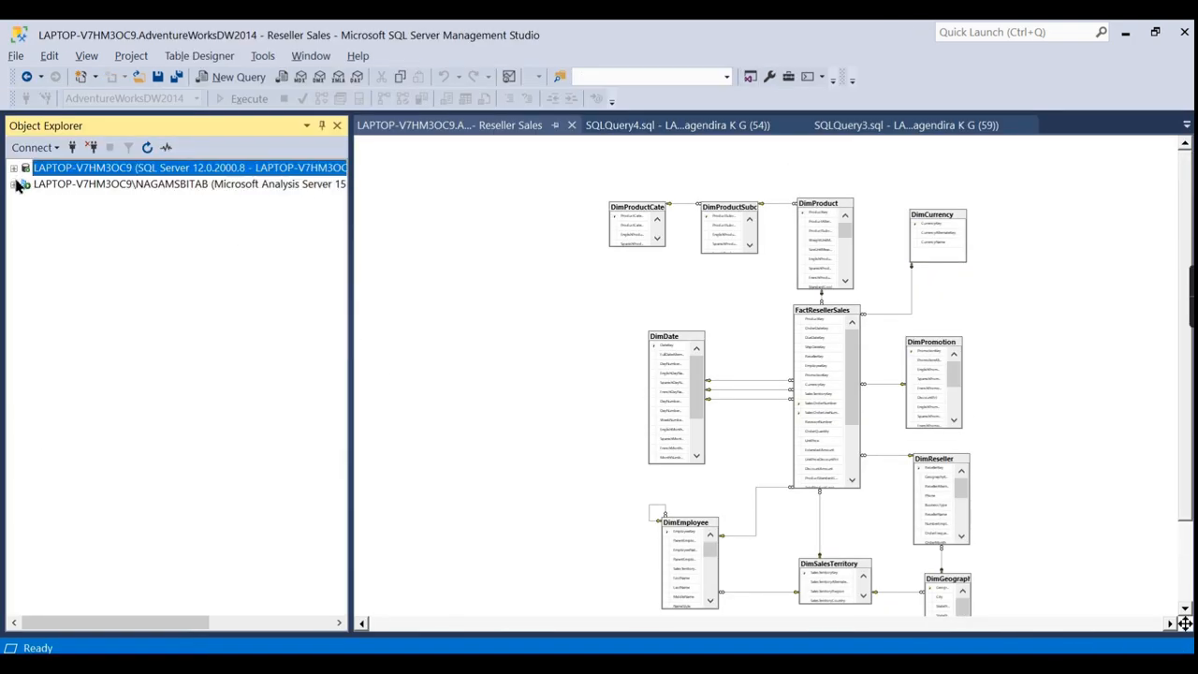
pyautogui.click(110, 188)
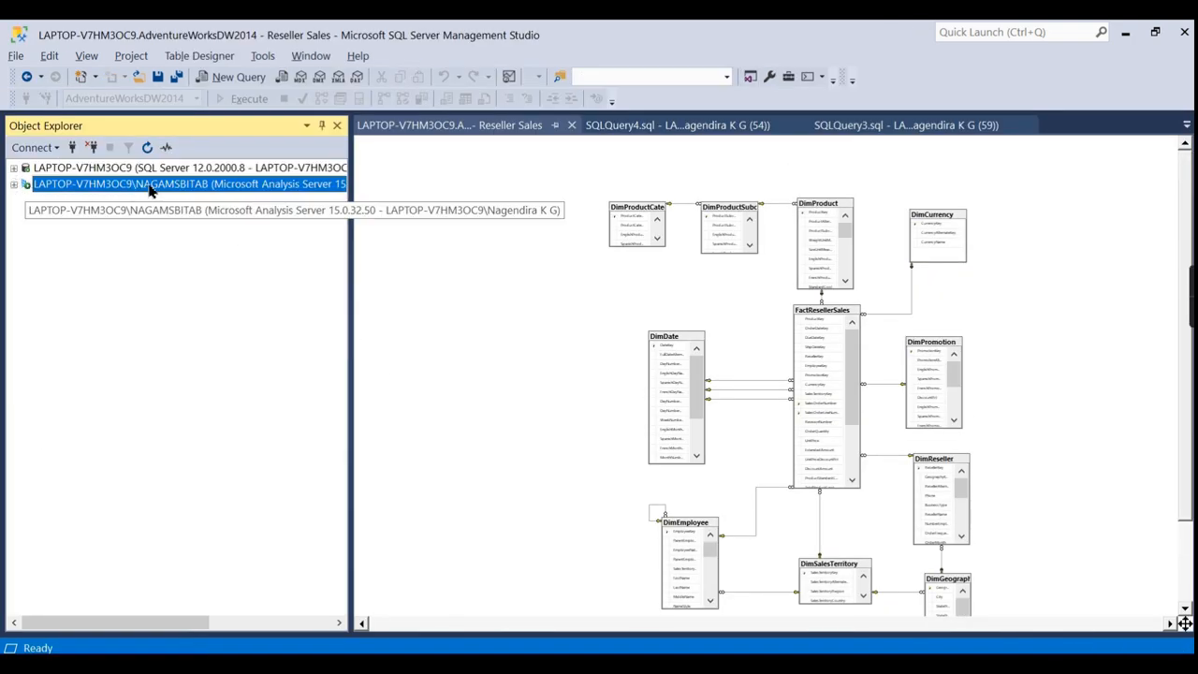
pyautogui.click(35, 147)
pyautogui.click(54, 167)
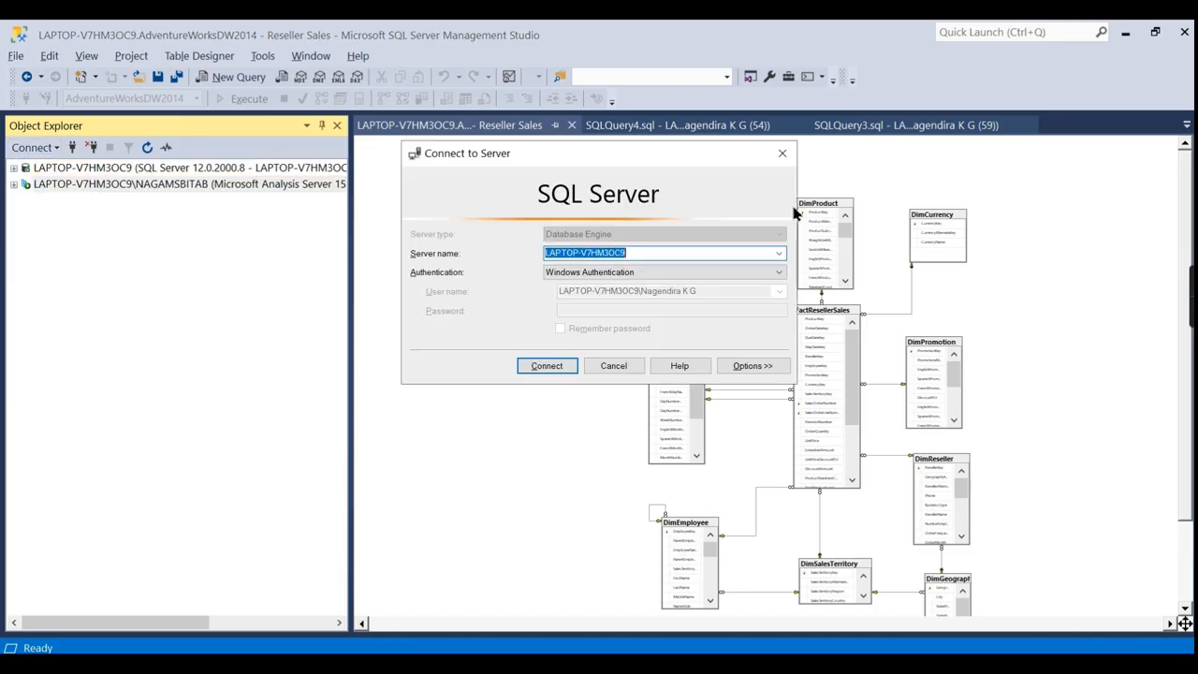
pyautogui.click(782, 153)
pyautogui.click(35, 147)
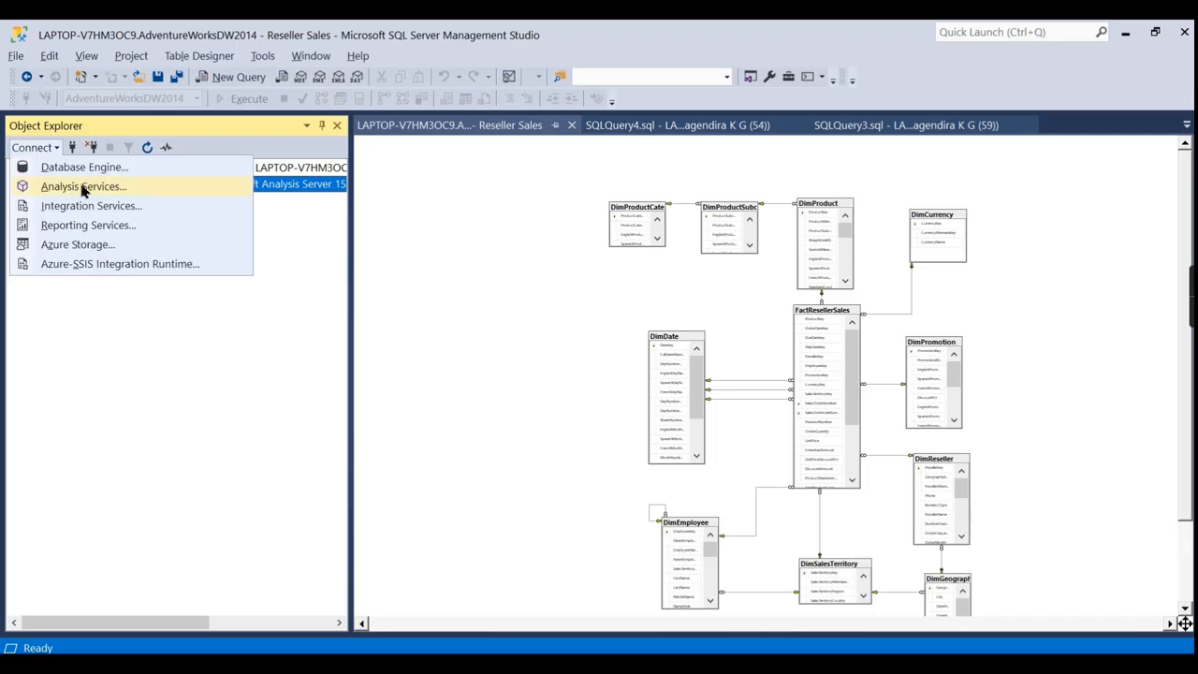
pyautogui.click(291, 170)
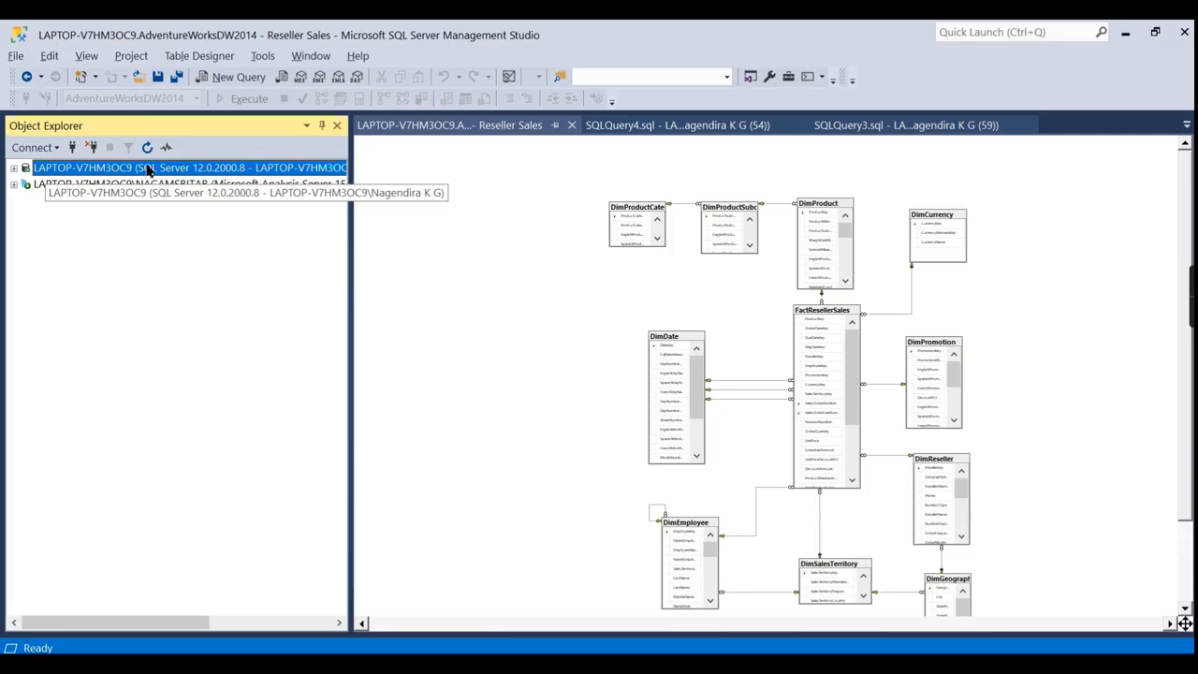
pyautogui.click(126, 184)
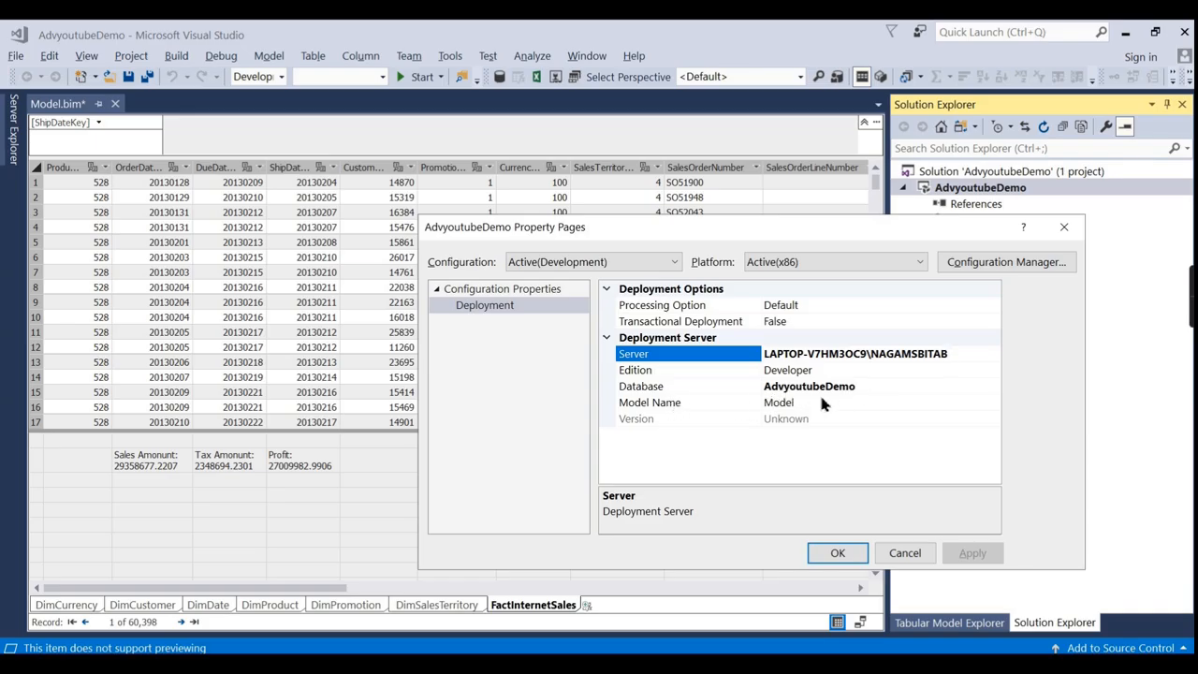
# Review Transactional Deployment, keep Processing Option at Default, and confirm the Property Pages with OK.
pyautogui.click(803, 321)
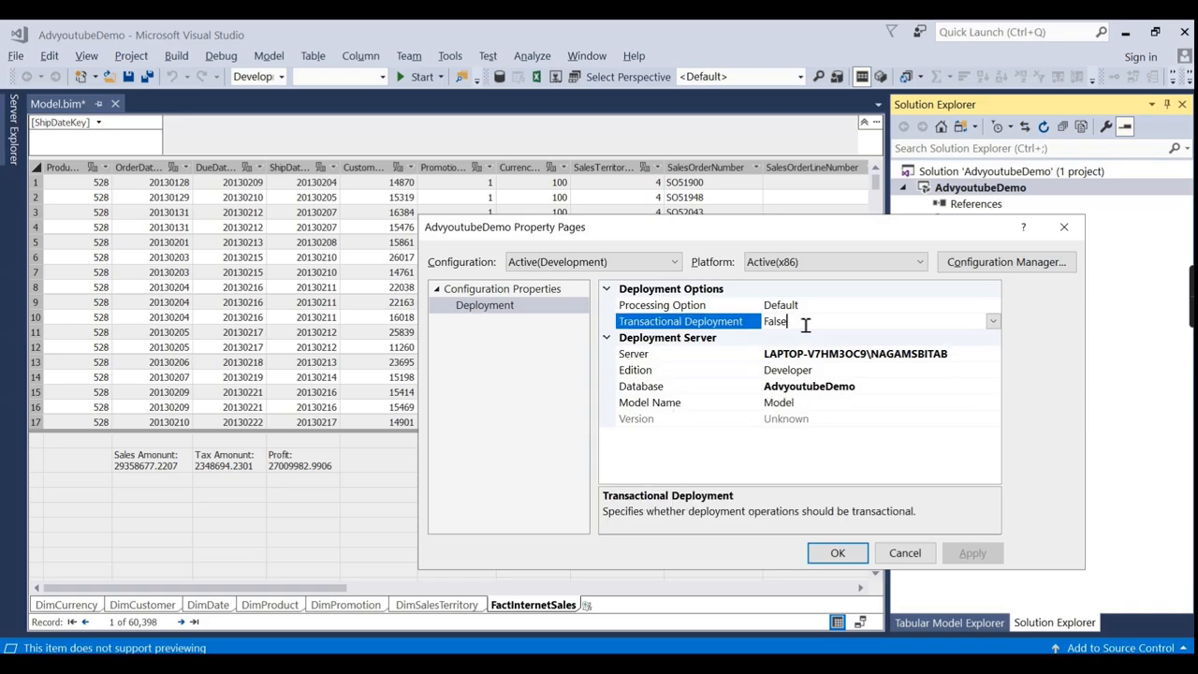
pyautogui.click(835, 305)
pyautogui.click(992, 305)
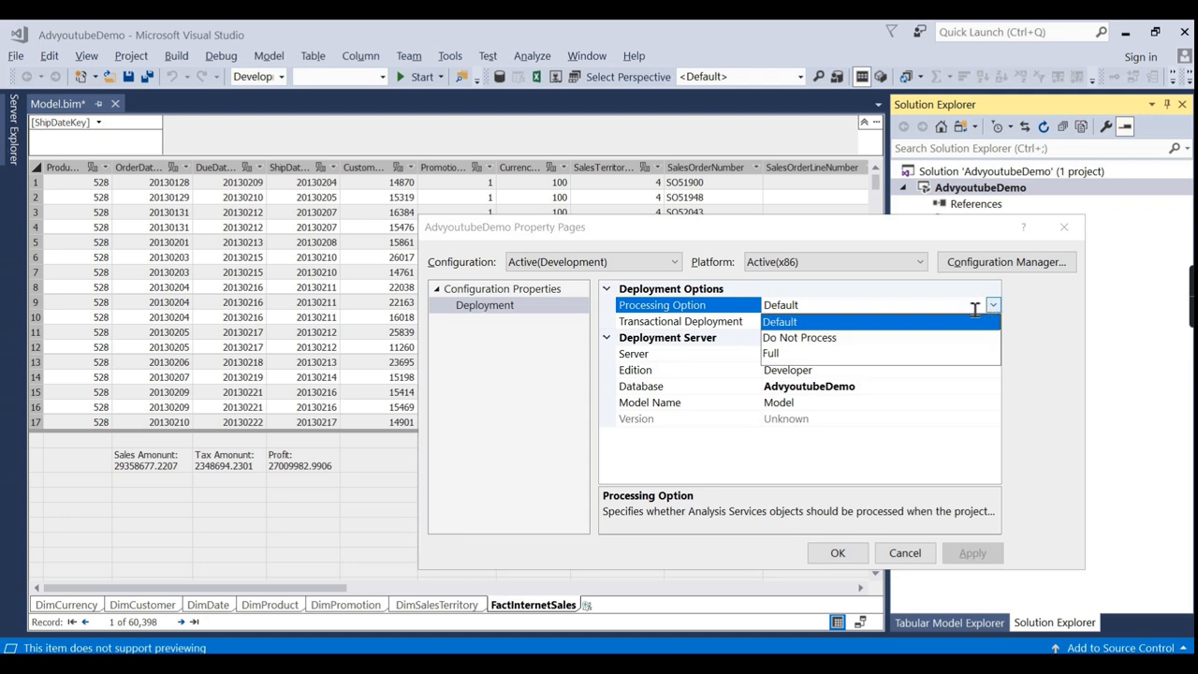
pyautogui.click(841, 310)
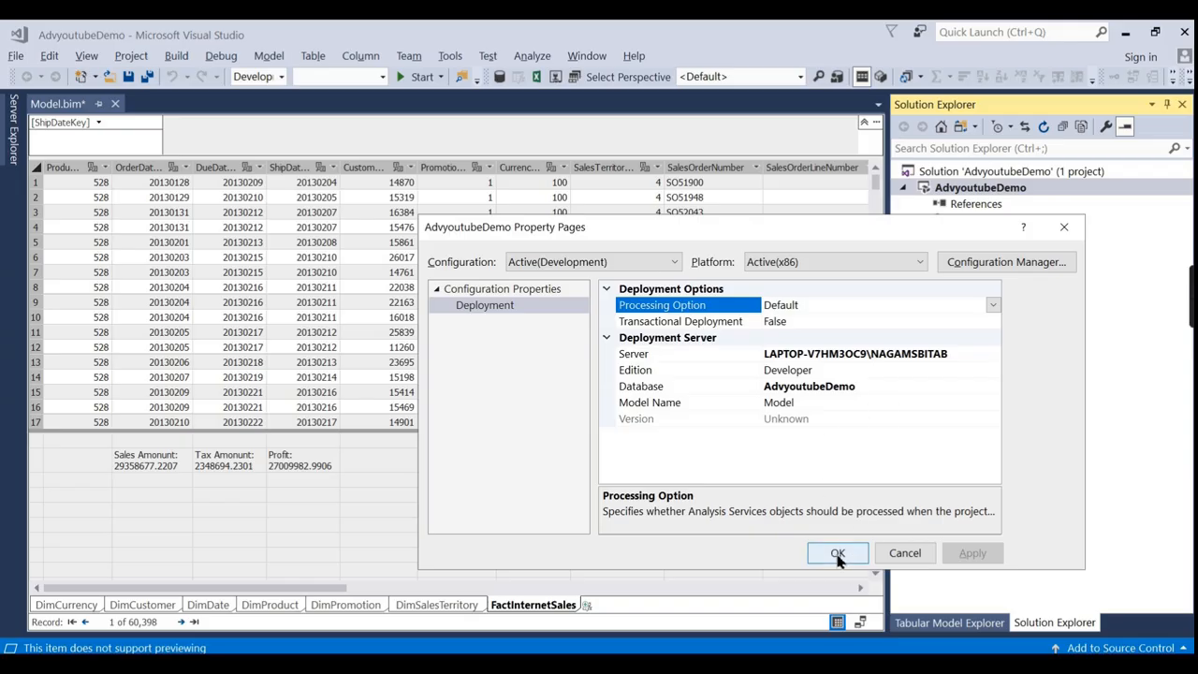
pyautogui.click(835, 554)
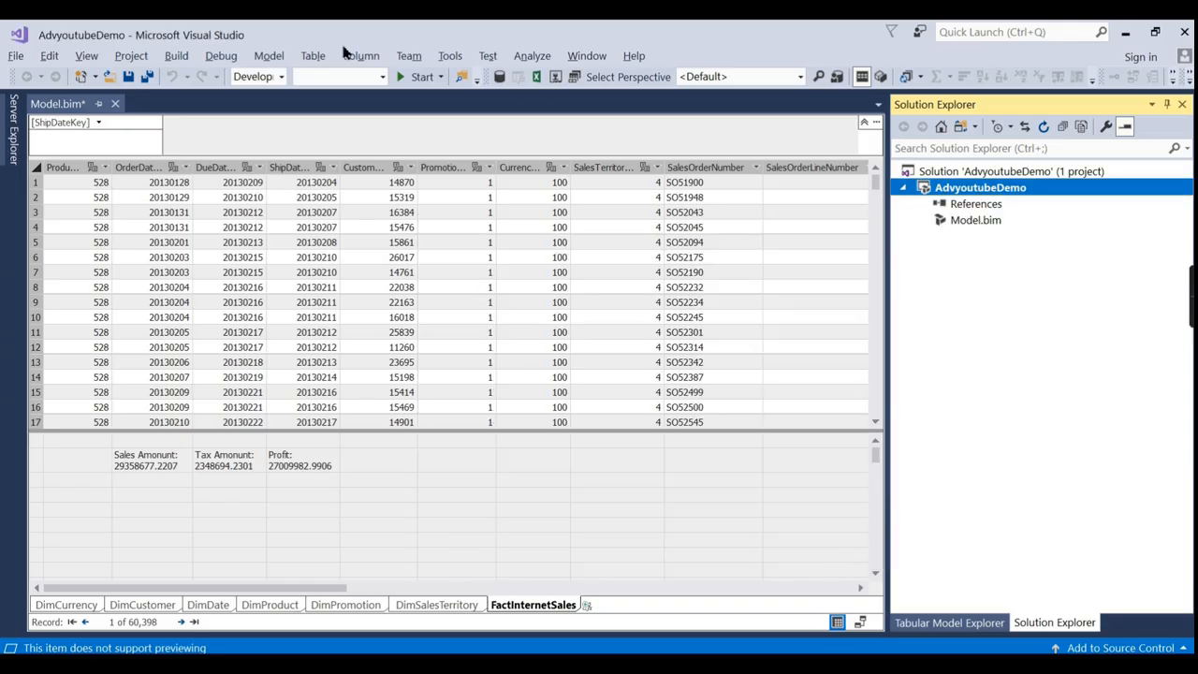
# Build the AdvyoutubeDemo project and close the build output.
pyautogui.click(183, 59)
pyautogui.click(196, 73)
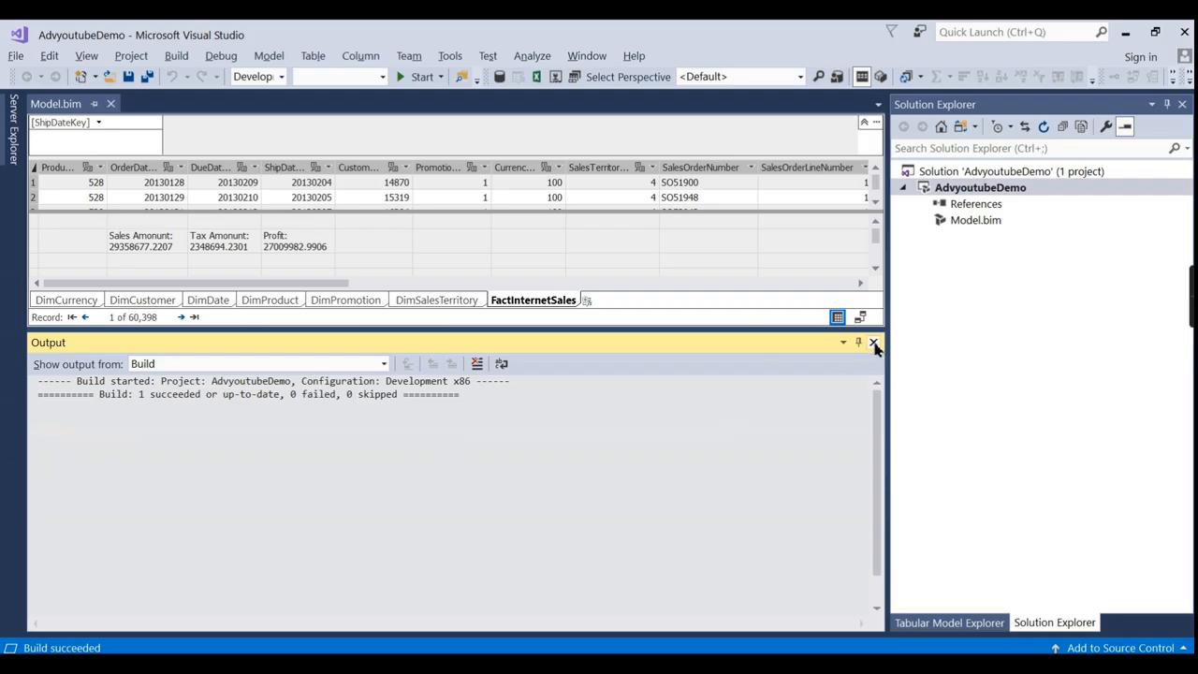
pyautogui.click(873, 343)
pyautogui.click(994, 189)
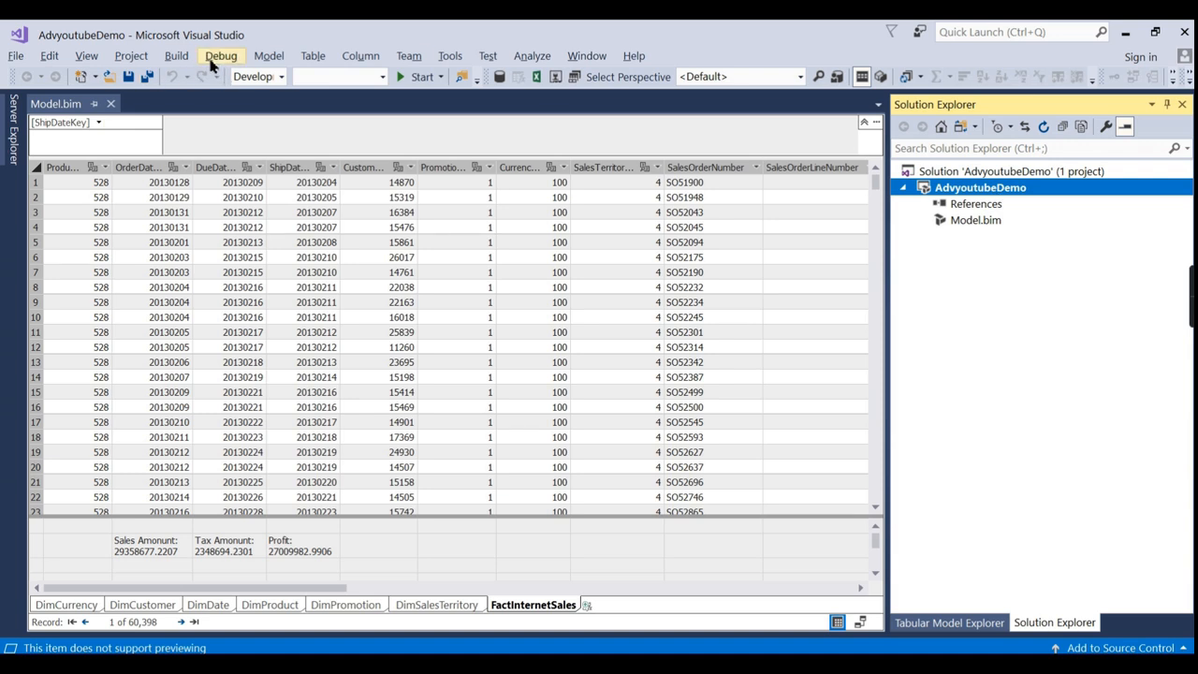
# Deploy the solution without upgrading the compatibility level, suppressing the warning, and close the deployment summary.
pyautogui.click(178, 56)
pyautogui.click(225, 116)
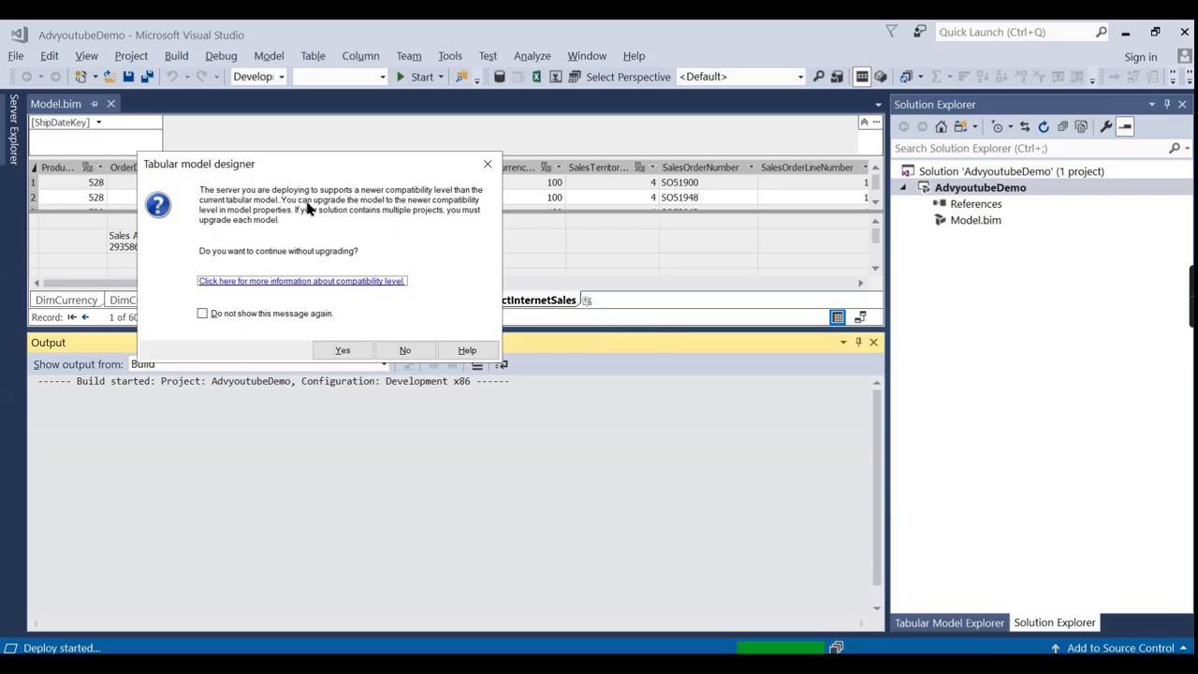
pyautogui.click(250, 315)
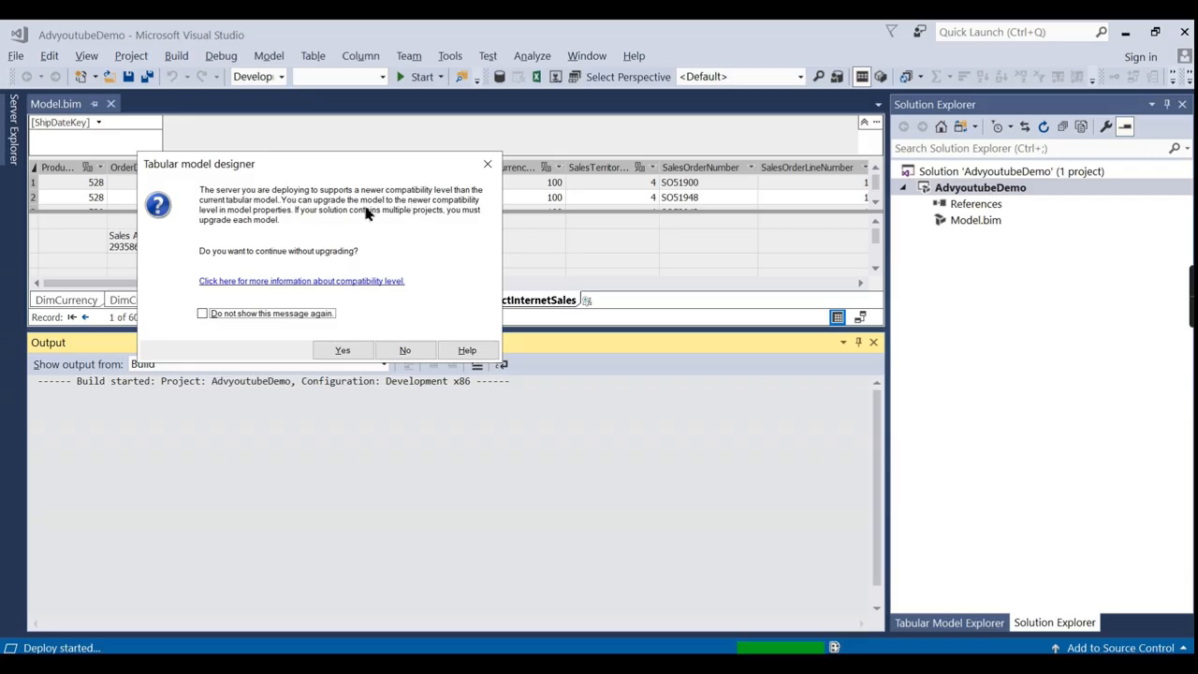
pyautogui.click(408, 351)
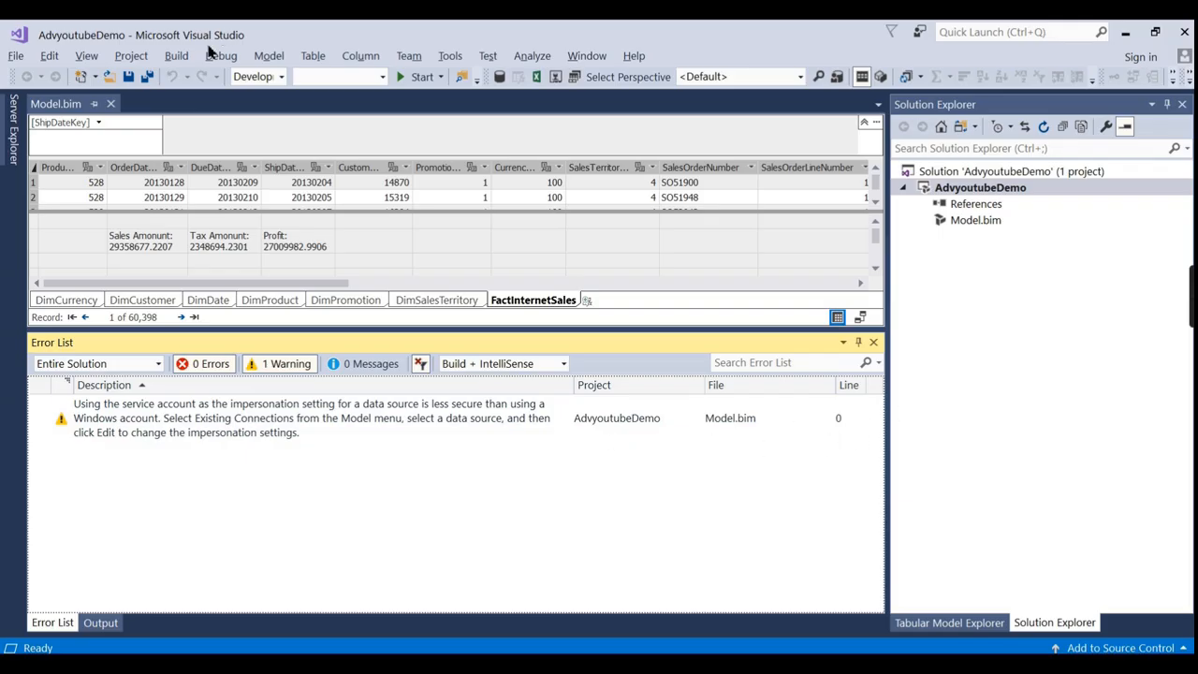
pyautogui.click(177, 55)
pyautogui.click(225, 116)
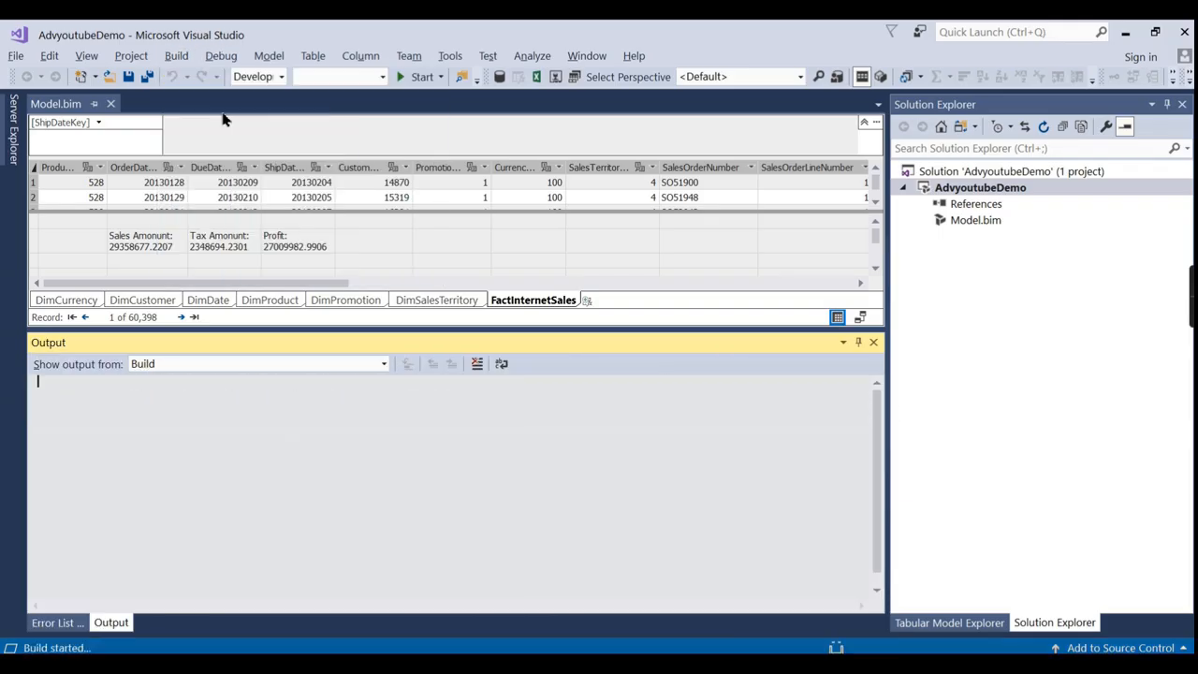
pyautogui.click(224, 334)
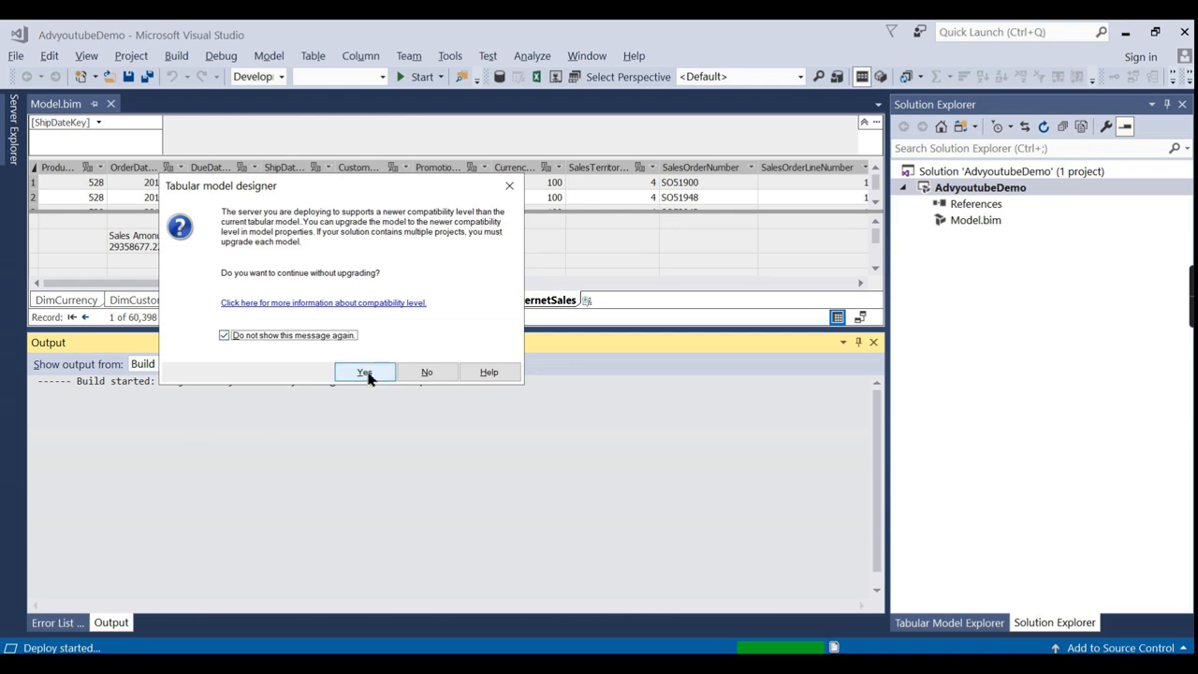
pyautogui.click(365, 372)
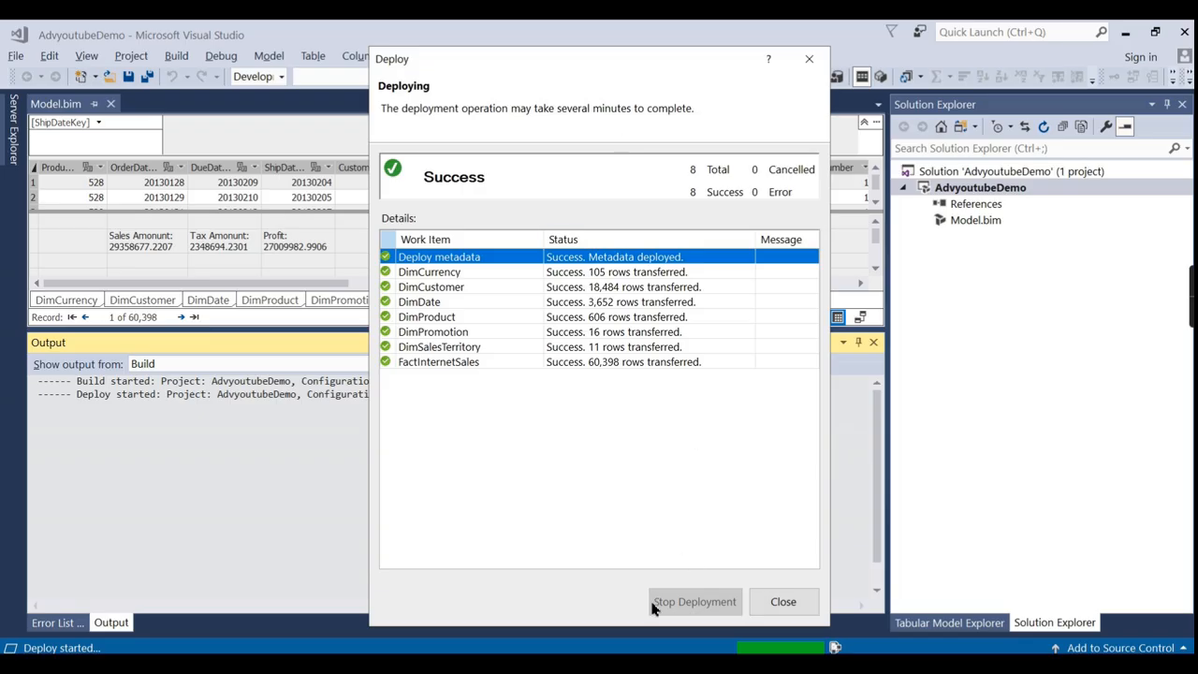
pyautogui.click(797, 603)
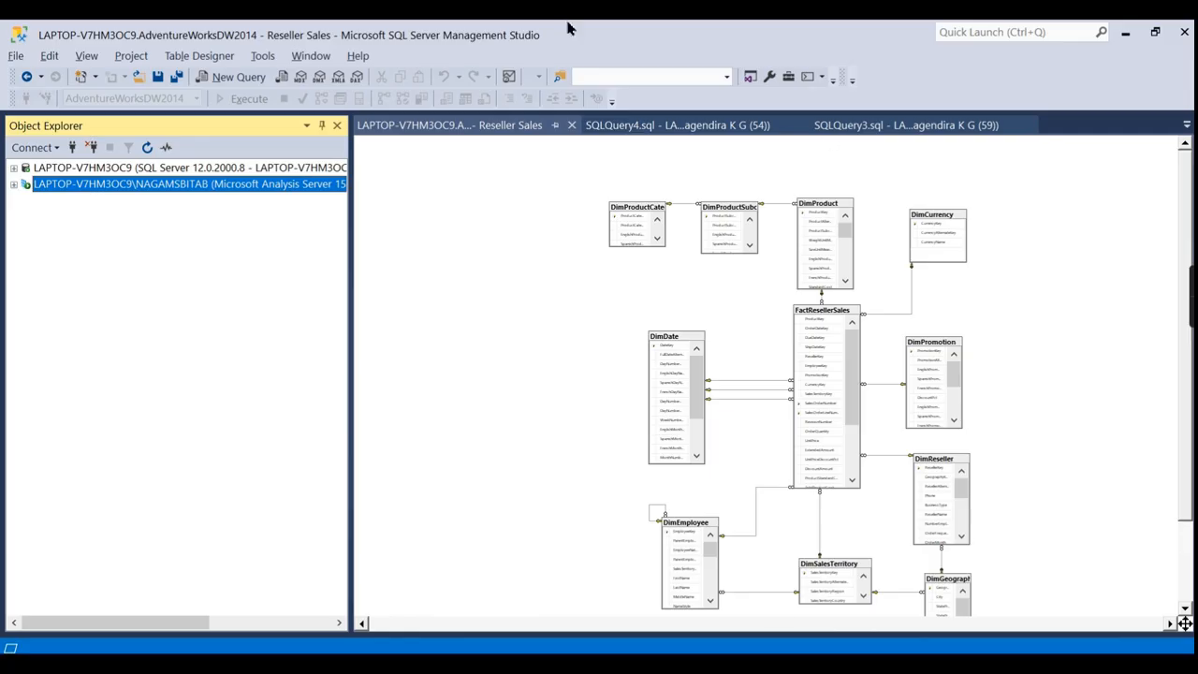
# Expand the NAGAMSBITAB Analysis Server's Databases folder and widen Object Explorer to read database names.
pyautogui.click(14, 184)
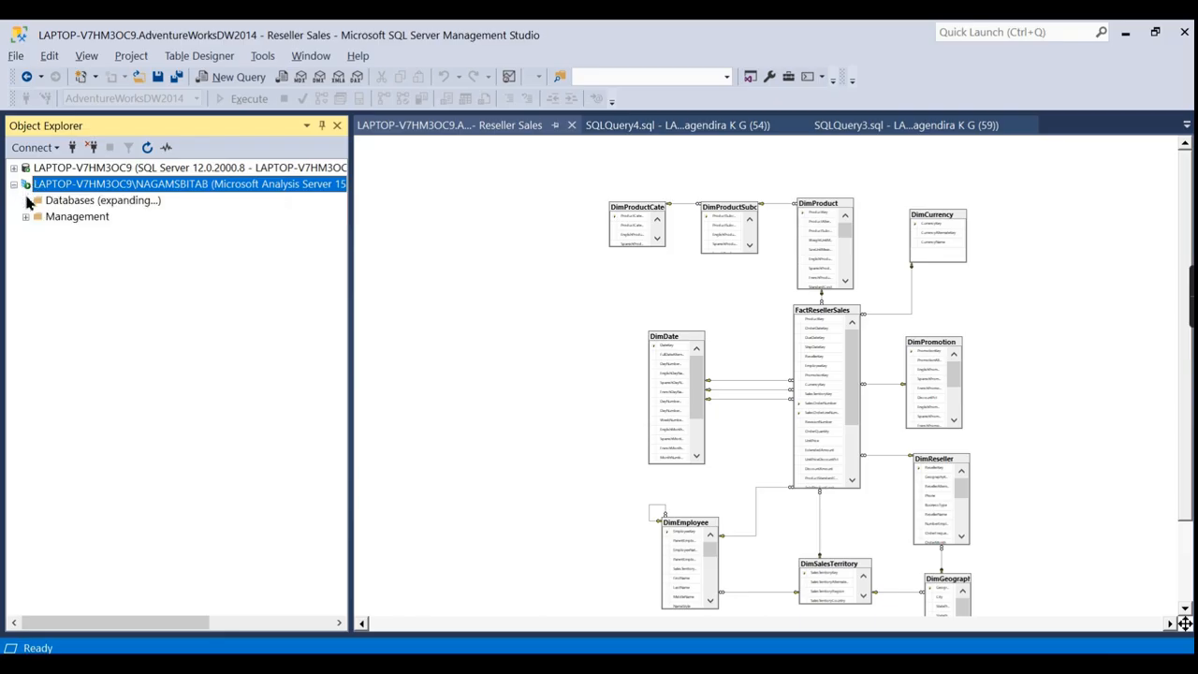
pyautogui.click(25, 200)
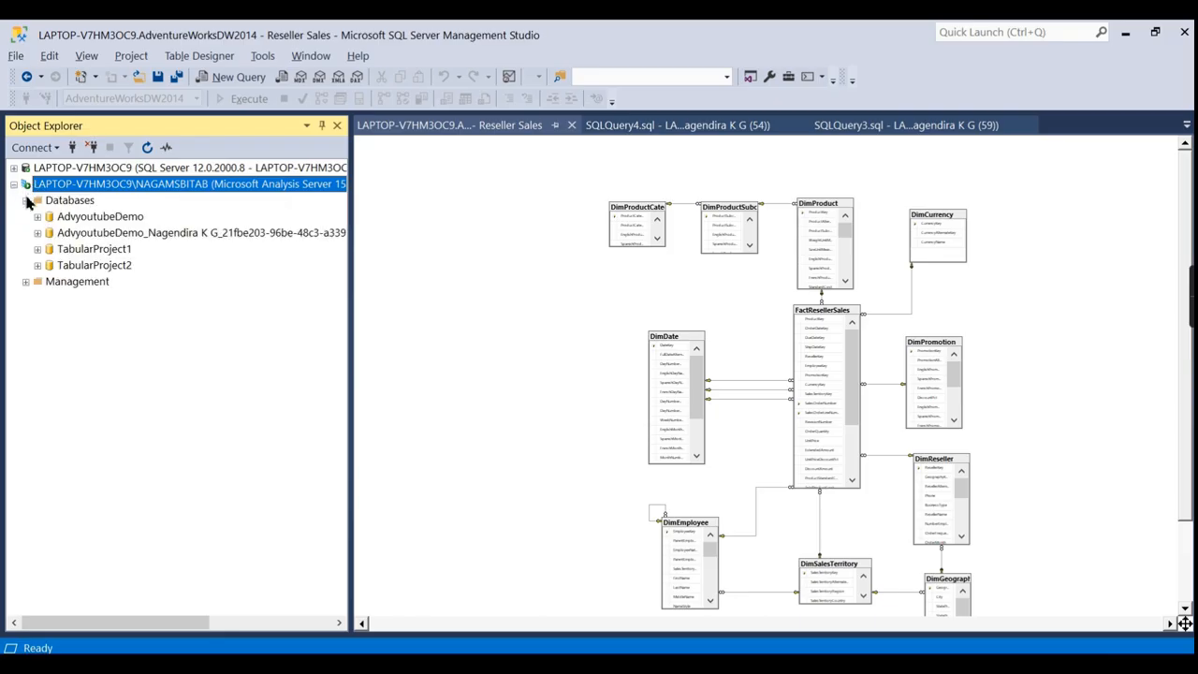
pyautogui.click(78, 220)
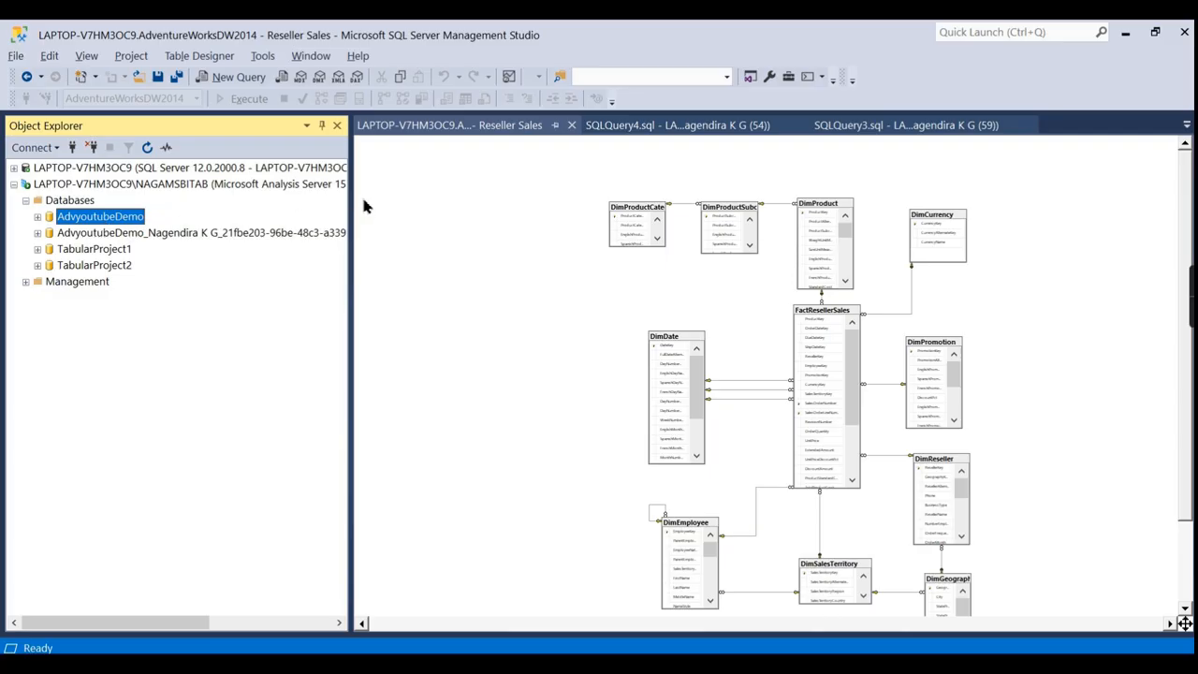
pyautogui.moveTo(355, 196); pyautogui.dragTo(545, 197)
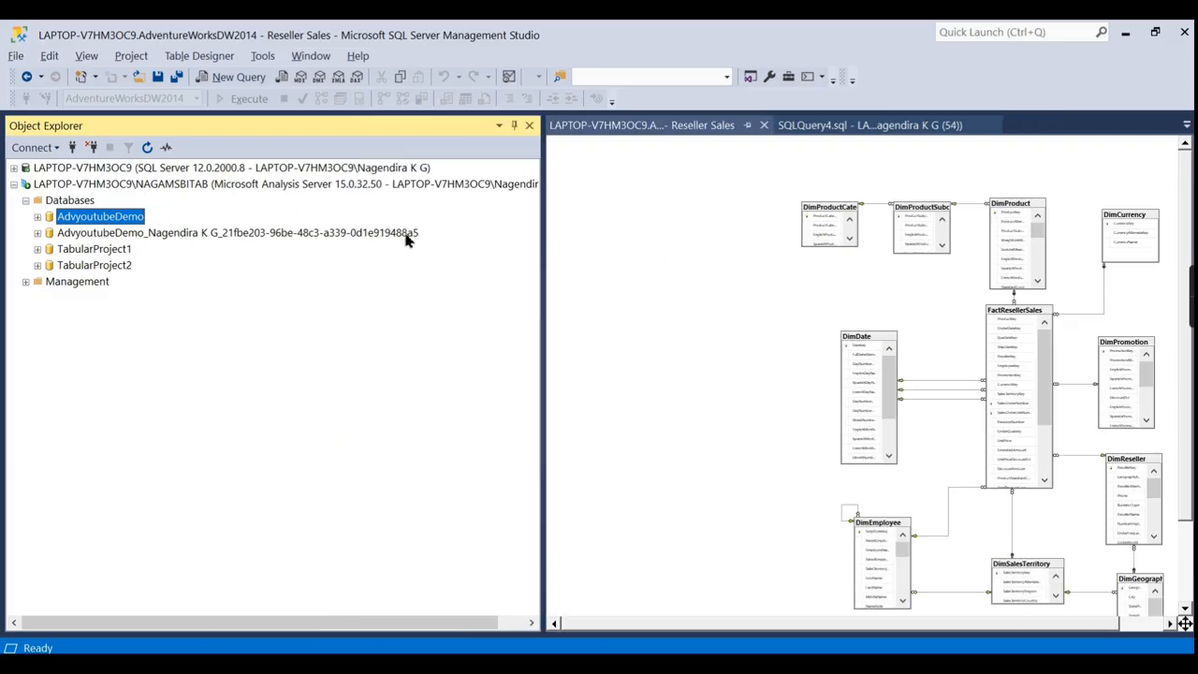
pyautogui.click(95, 241)
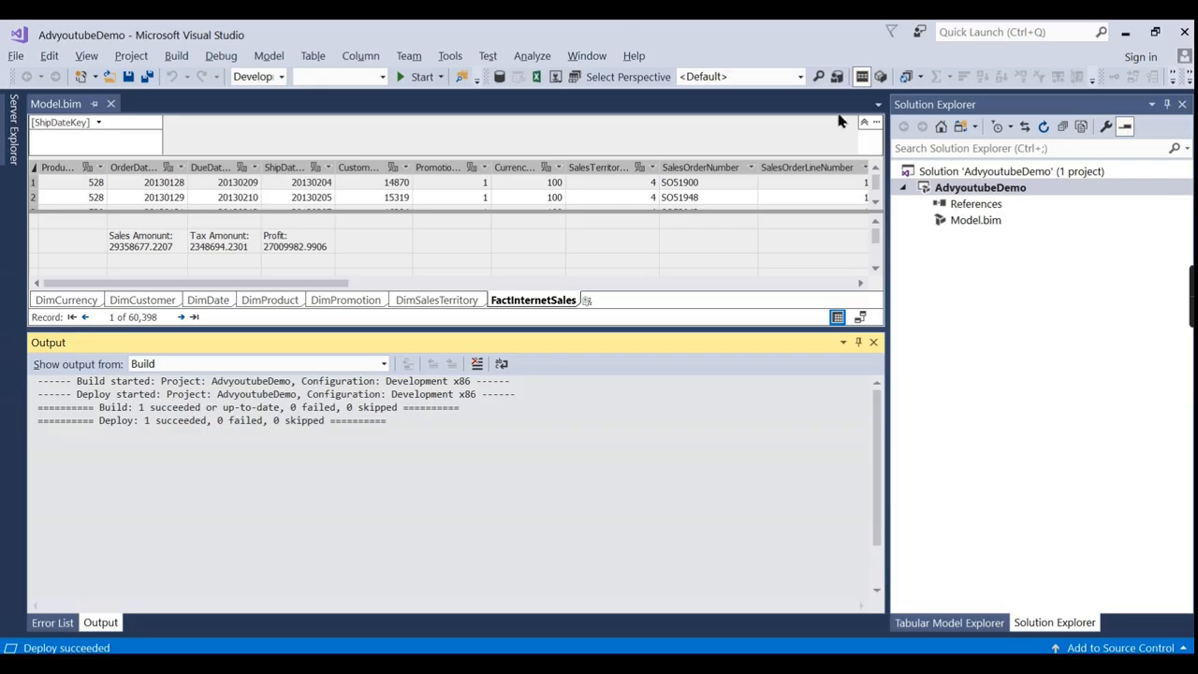
# Minimize Visual Studio to return to Management Studio and expand the AdvyoutubeDemo database.
pyautogui.click(1125, 32)
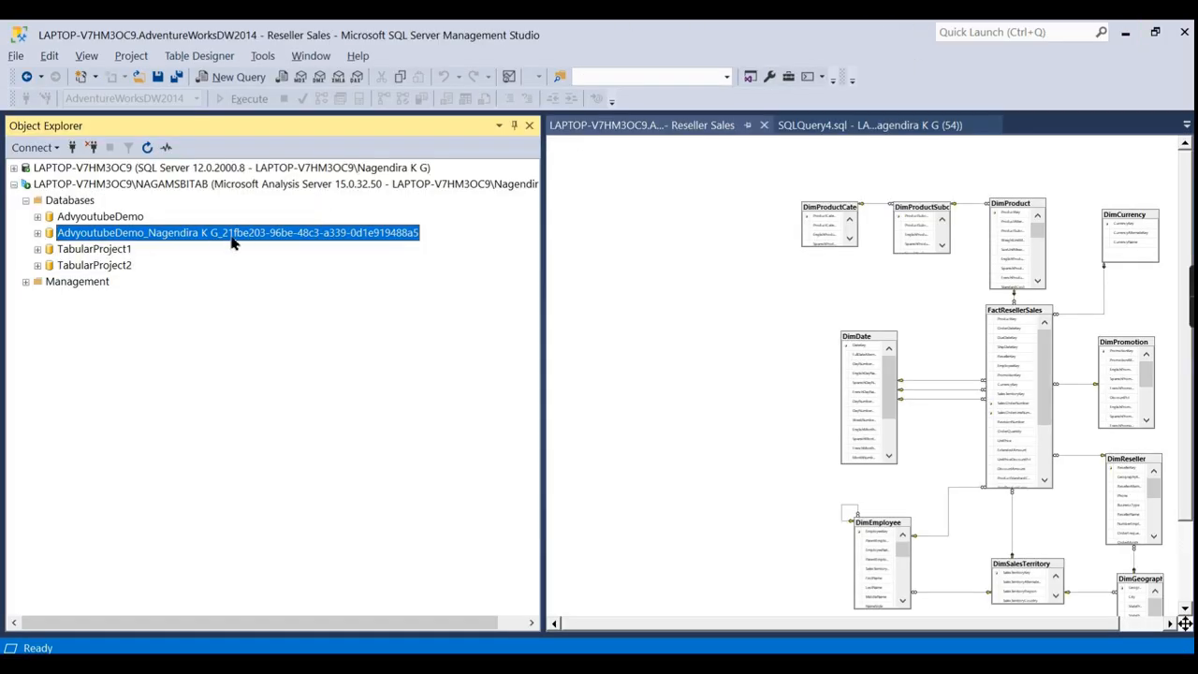
pyautogui.hotkey('alt', 'Tab')
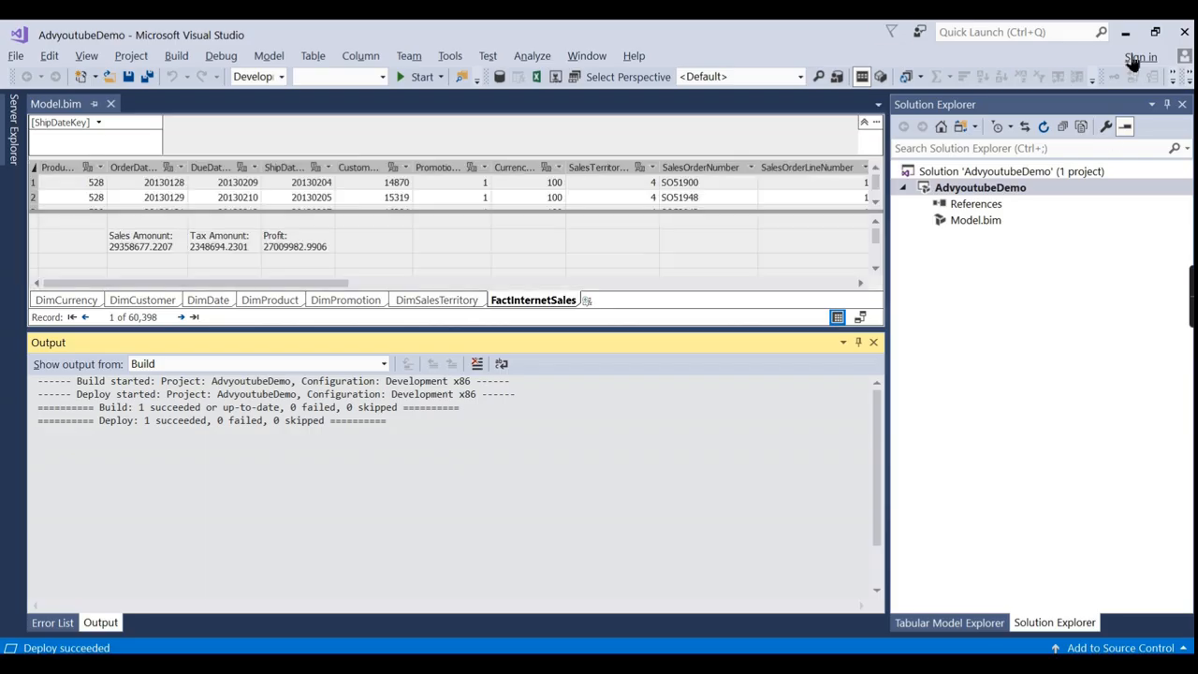
pyautogui.click(1132, 30)
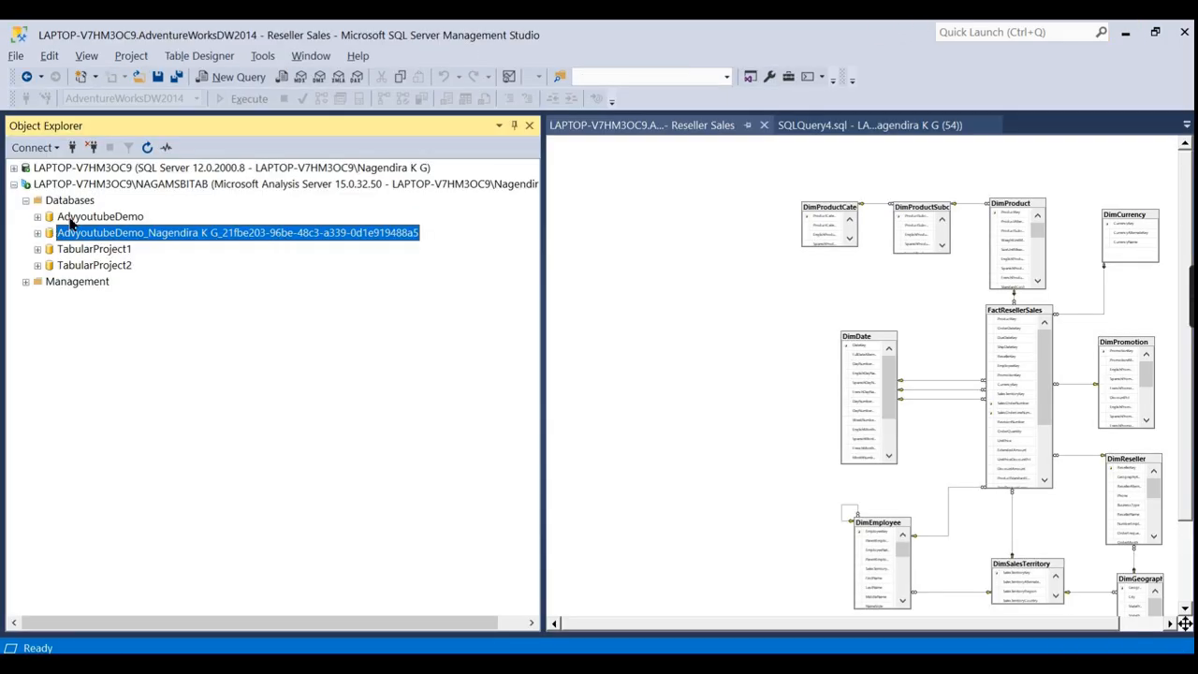
pyautogui.click(71, 219)
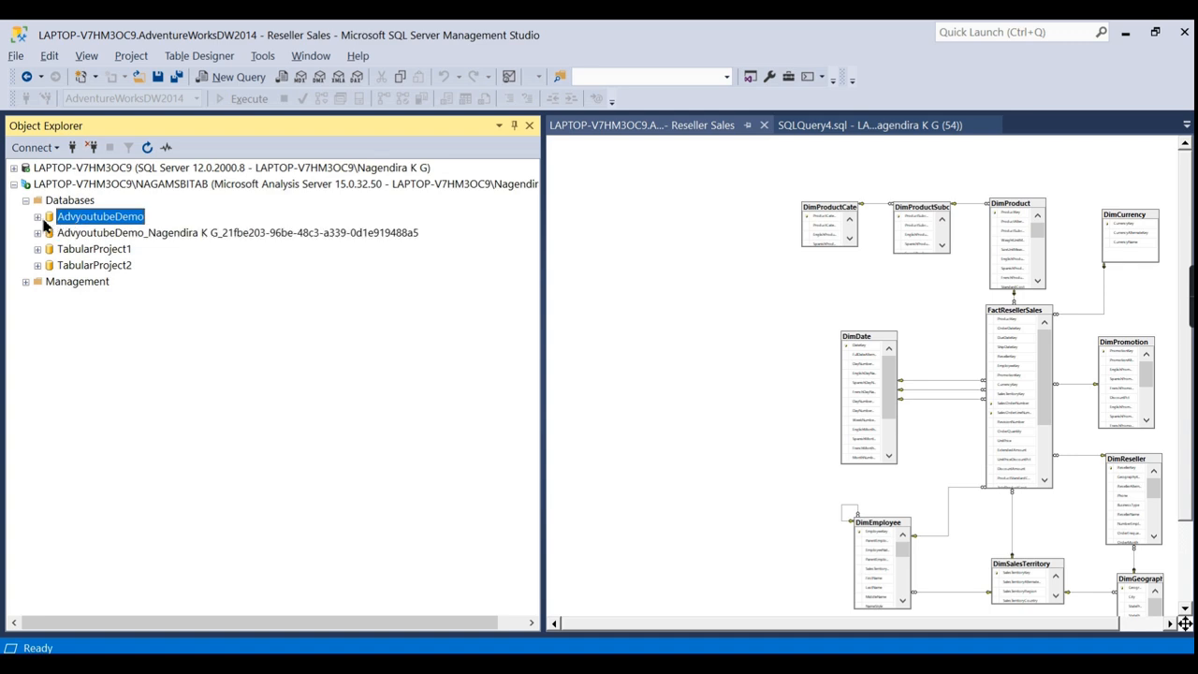
pyautogui.click(37, 216)
# Inspect AdvyoutubeDemo's tables and its Adv DW data source connection, then collapse the tree.
pyautogui.click(49, 249)
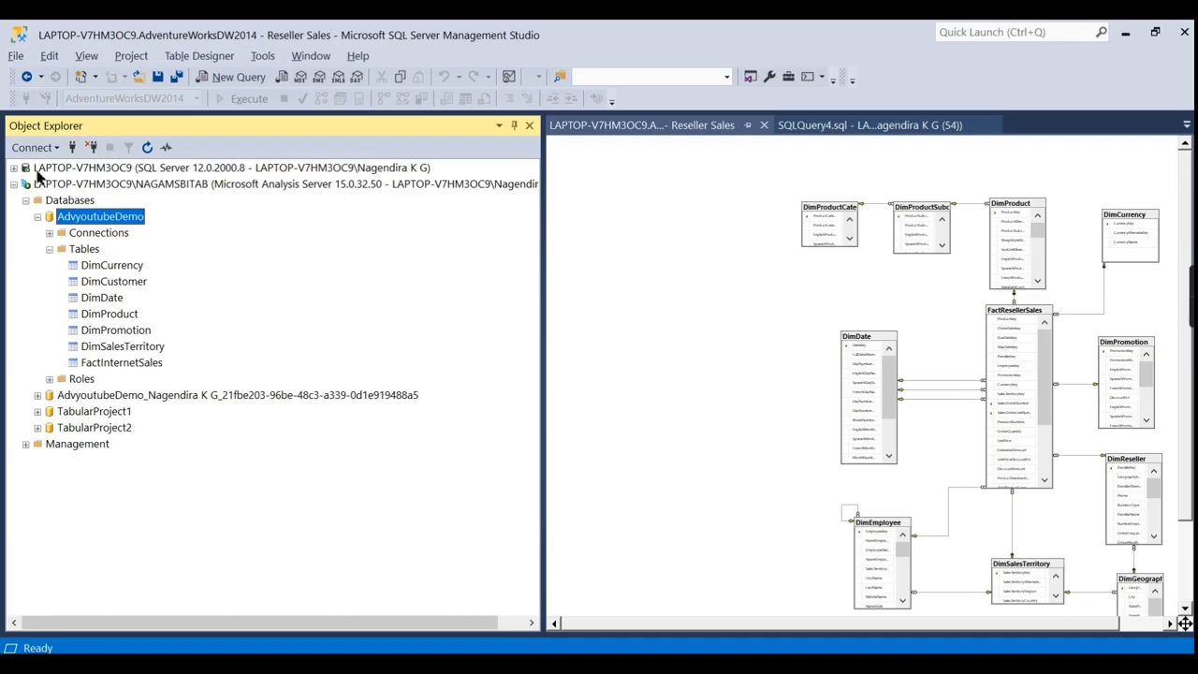
pyautogui.click(49, 233)
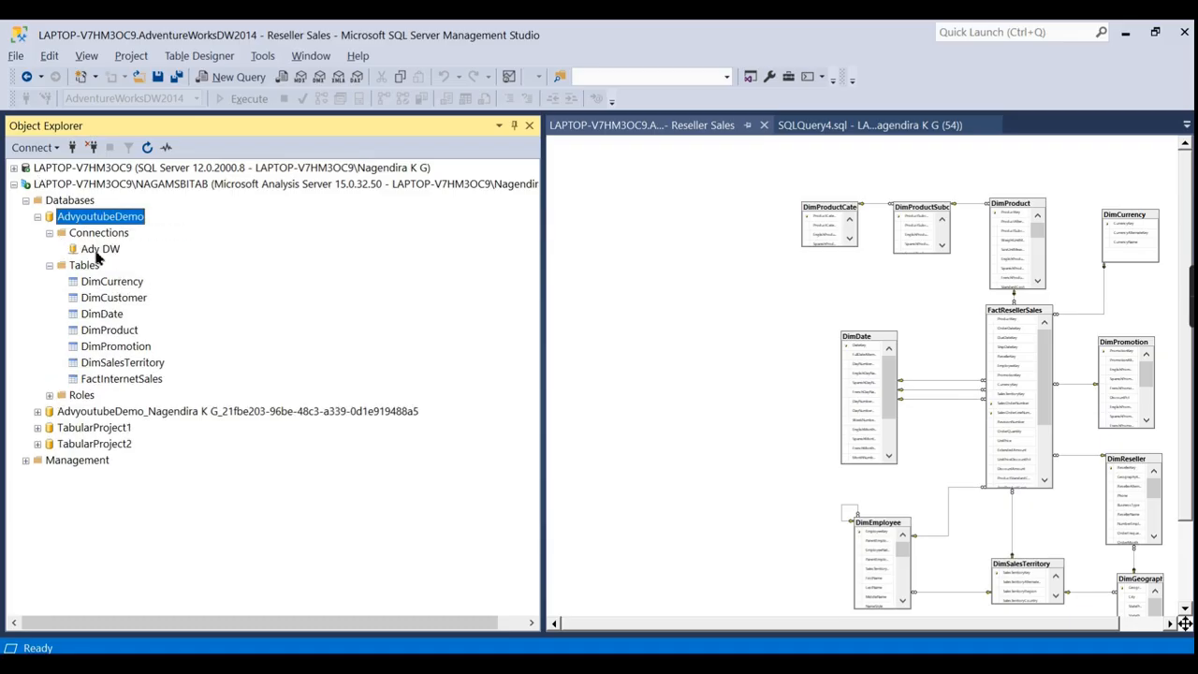
pyautogui.click(98, 251)
pyautogui.click(50, 233)
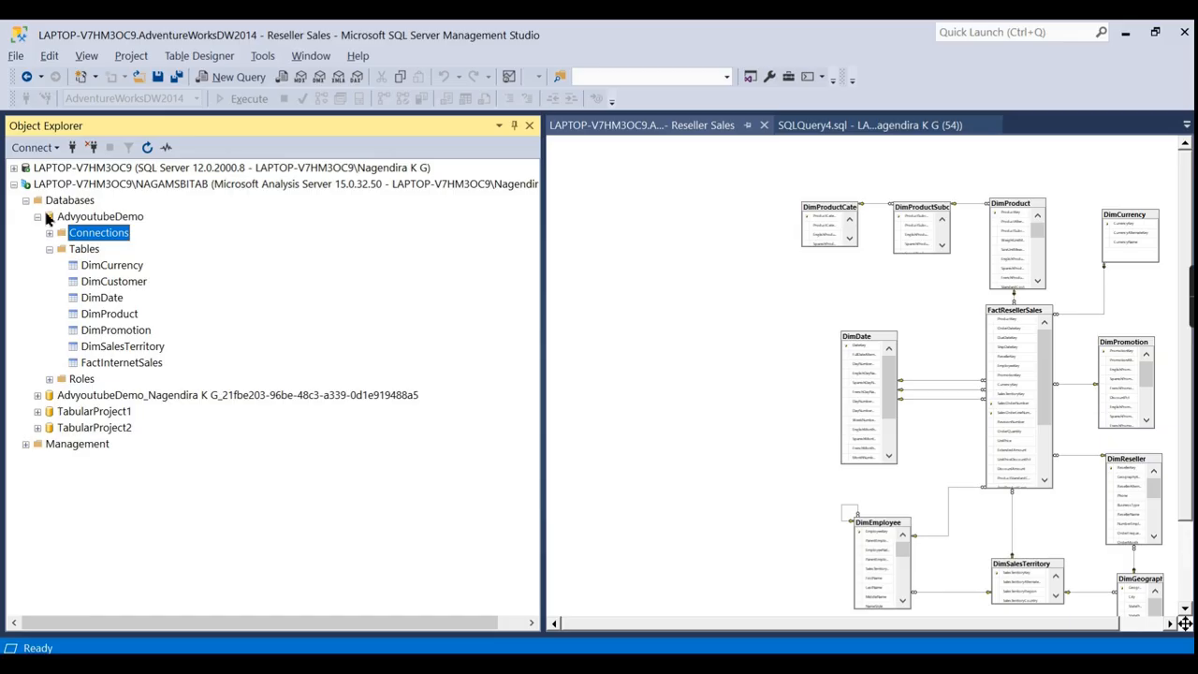
pyautogui.click(37, 216)
pyautogui.click(26, 201)
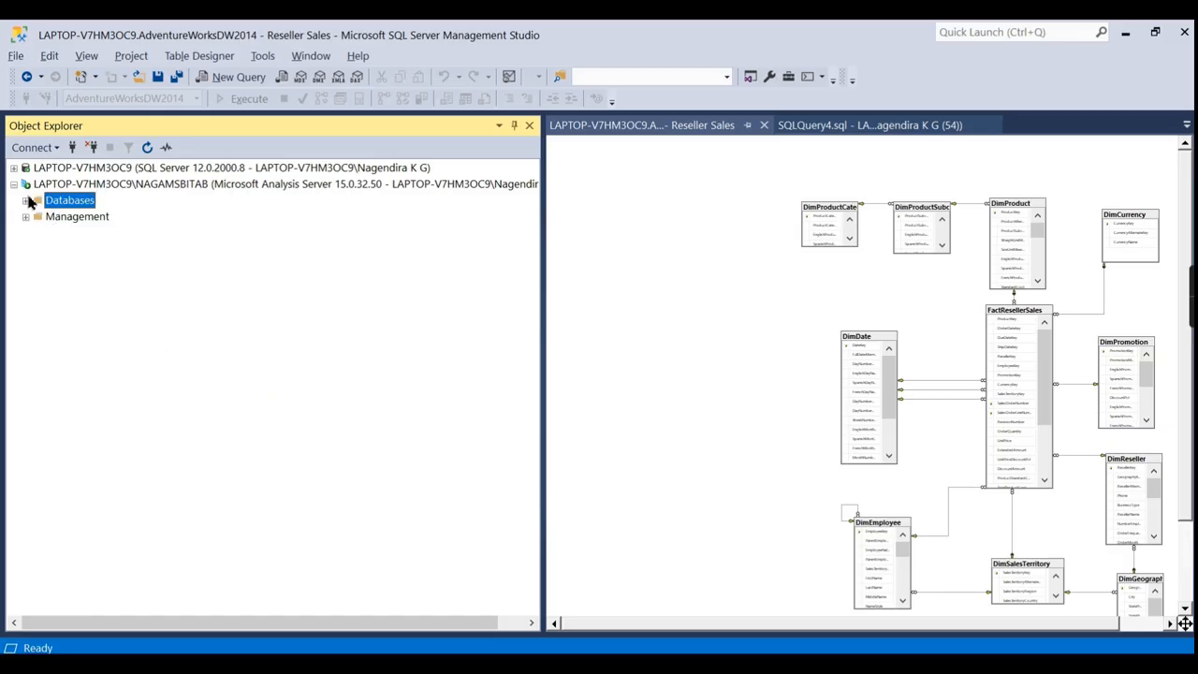
# Re-expand the Databases list and AdvyoutubeDemo, then select the AdvyoutubeDemo database.
pyautogui.click(27, 200)
pyautogui.click(86, 187)
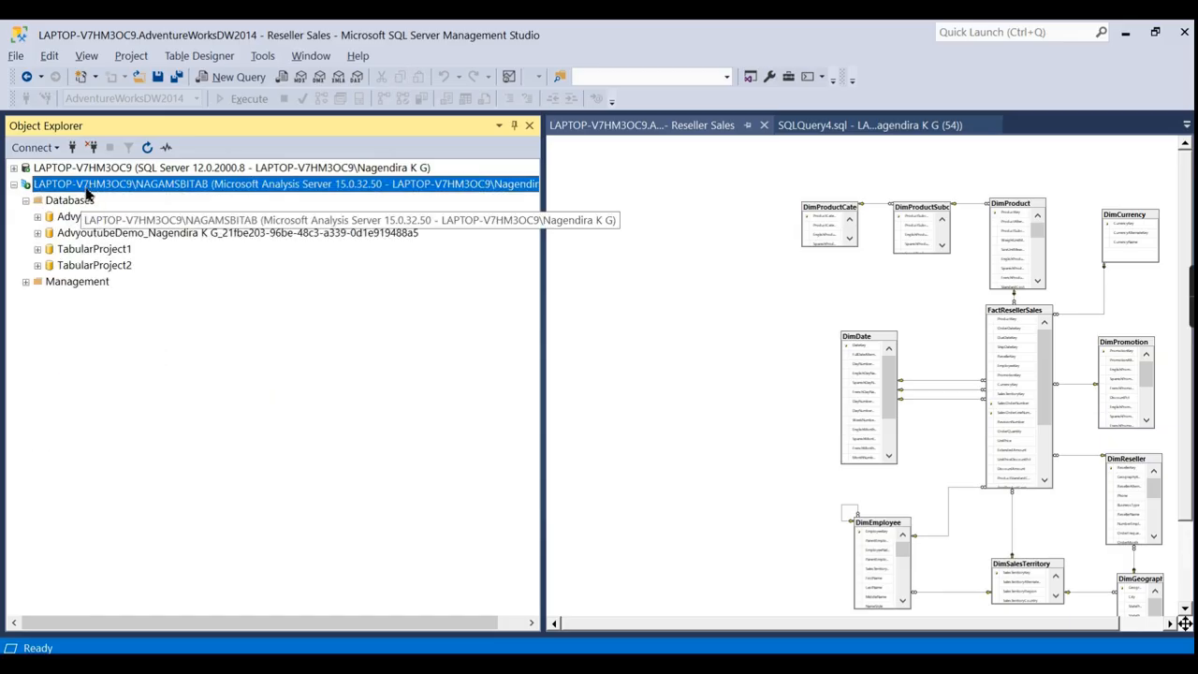
pyautogui.click(68, 216)
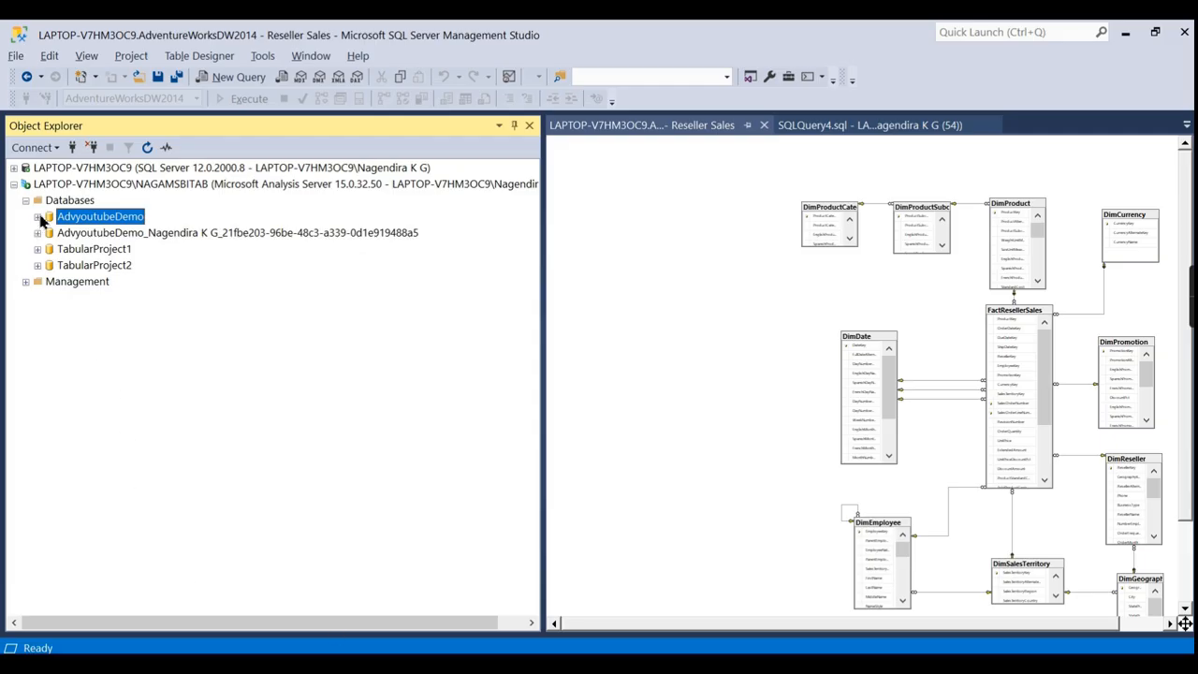
pyautogui.click(38, 217)
pyautogui.click(50, 250)
pyautogui.click(84, 236)
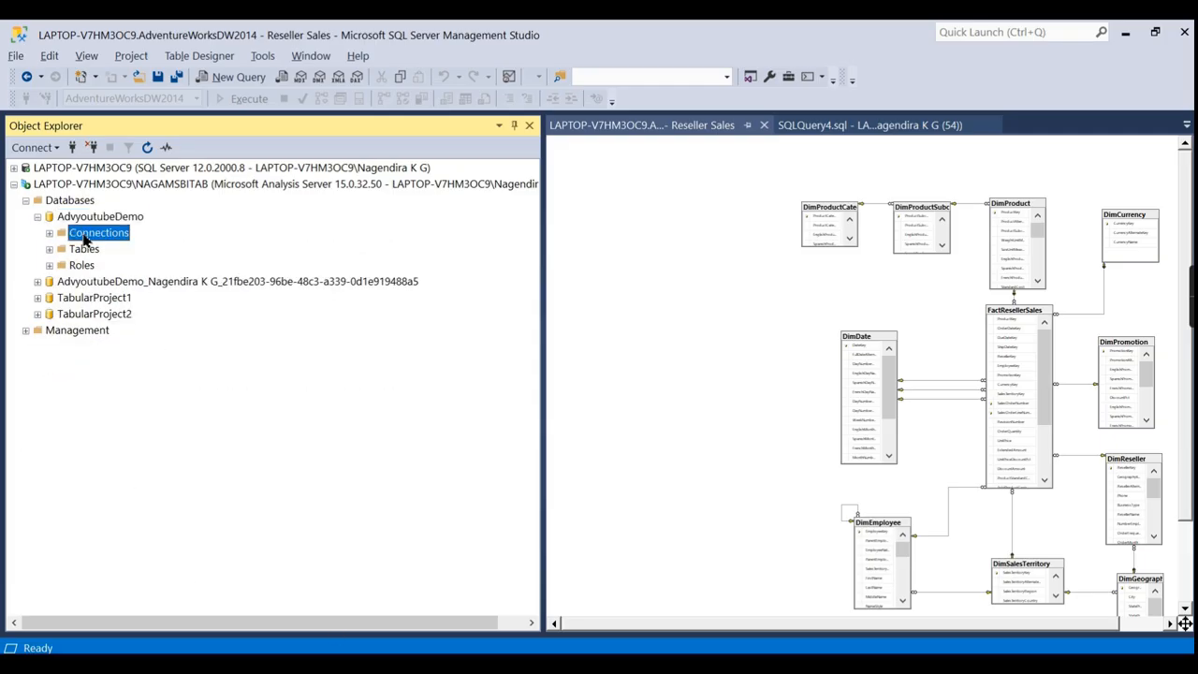
pyautogui.click(85, 216)
# Open a New Query window on AdvyoutubeDemo and collapse the Analysis Services server tree.
pyautogui.rightClick(84, 216)
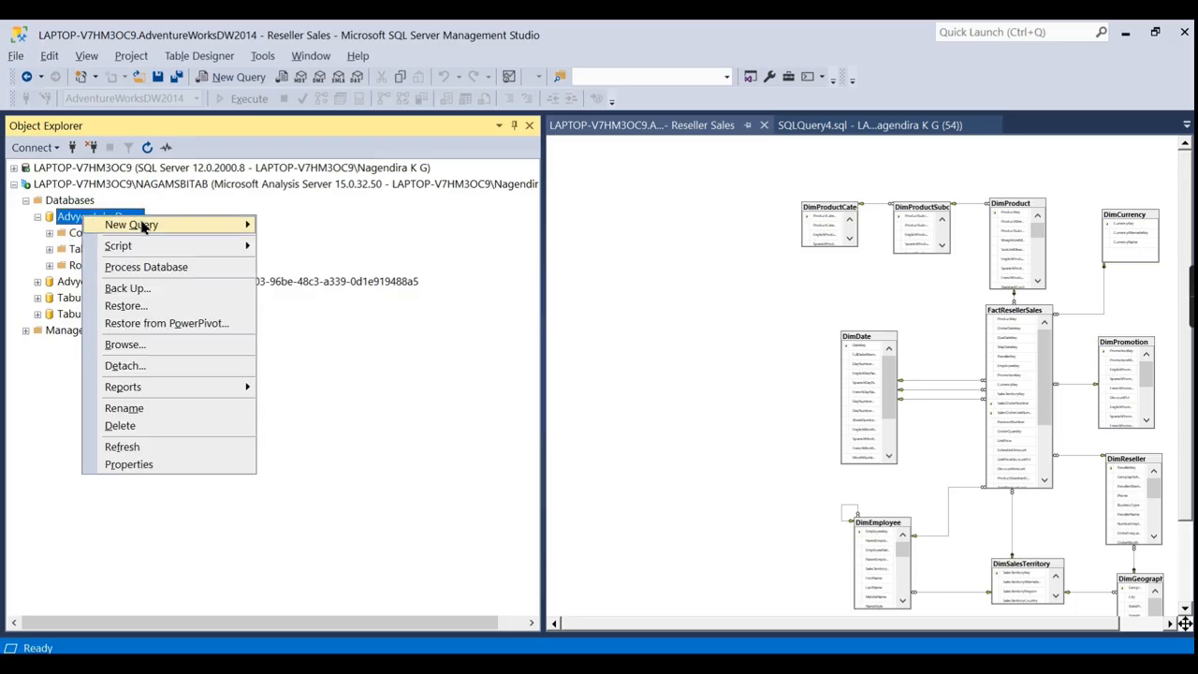
pyautogui.moveTo(142, 228)
pyautogui.click(290, 243)
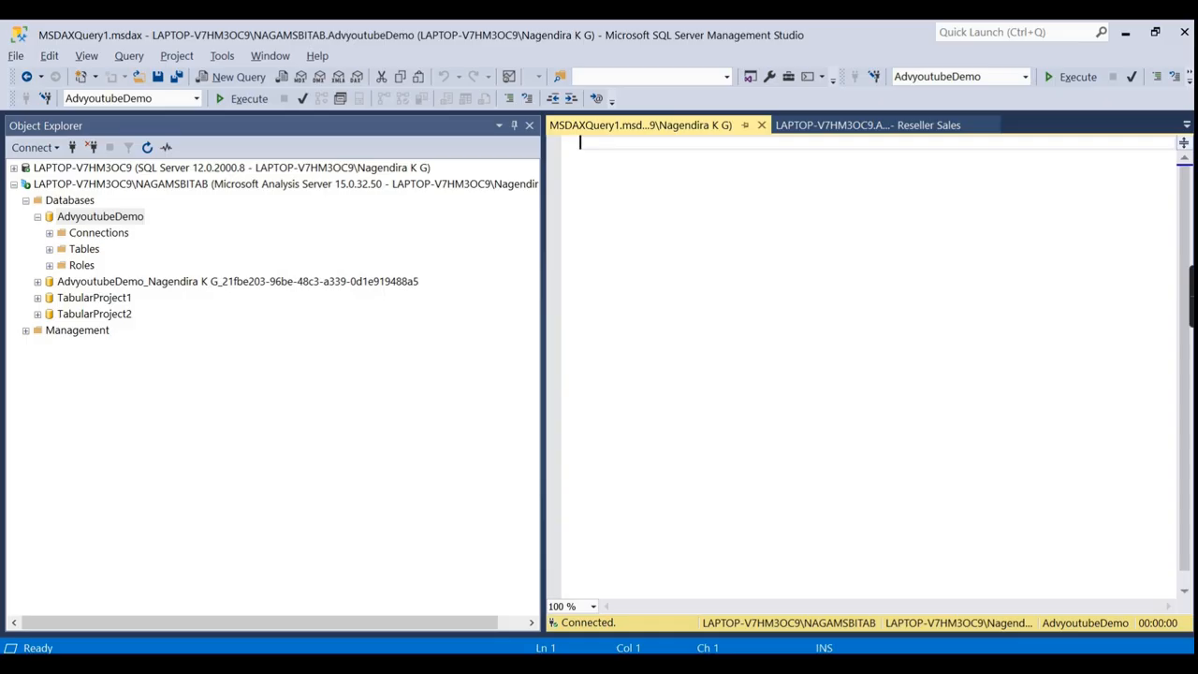
pyautogui.click(166, 185)
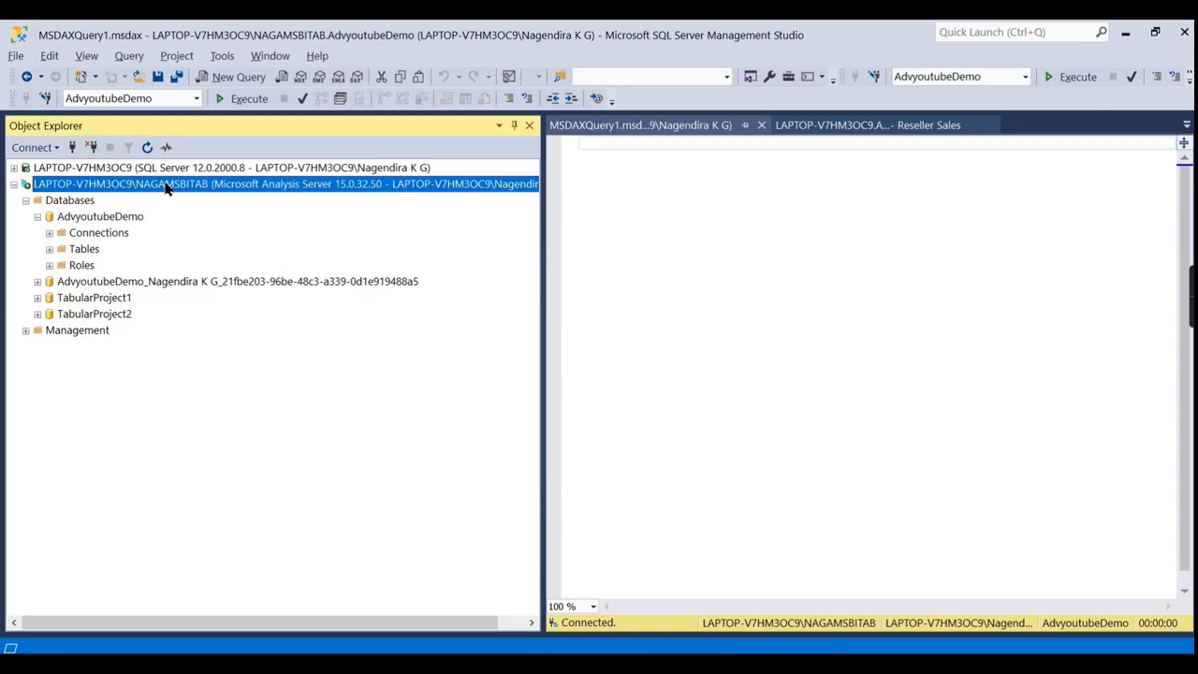
pyautogui.click(15, 186)
# Launch Excel via Start search 'exc', create a maximized Blank workbook, and show the Data tab.
pyautogui.press('super')
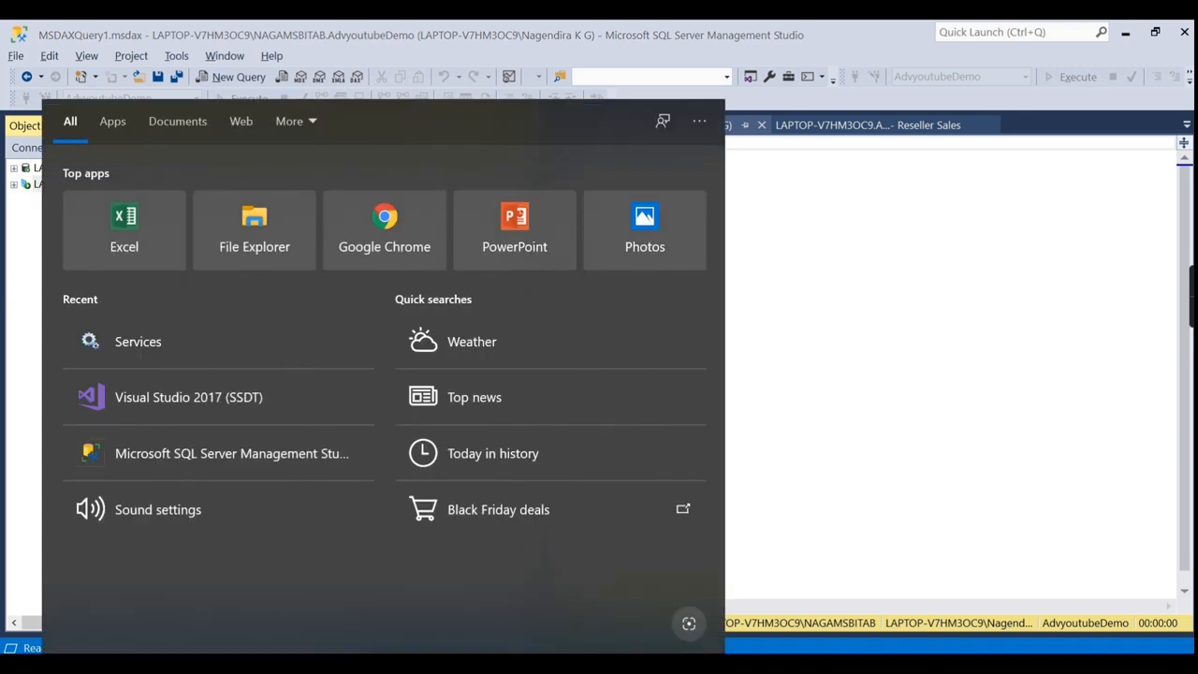
pyautogui.write('exc')
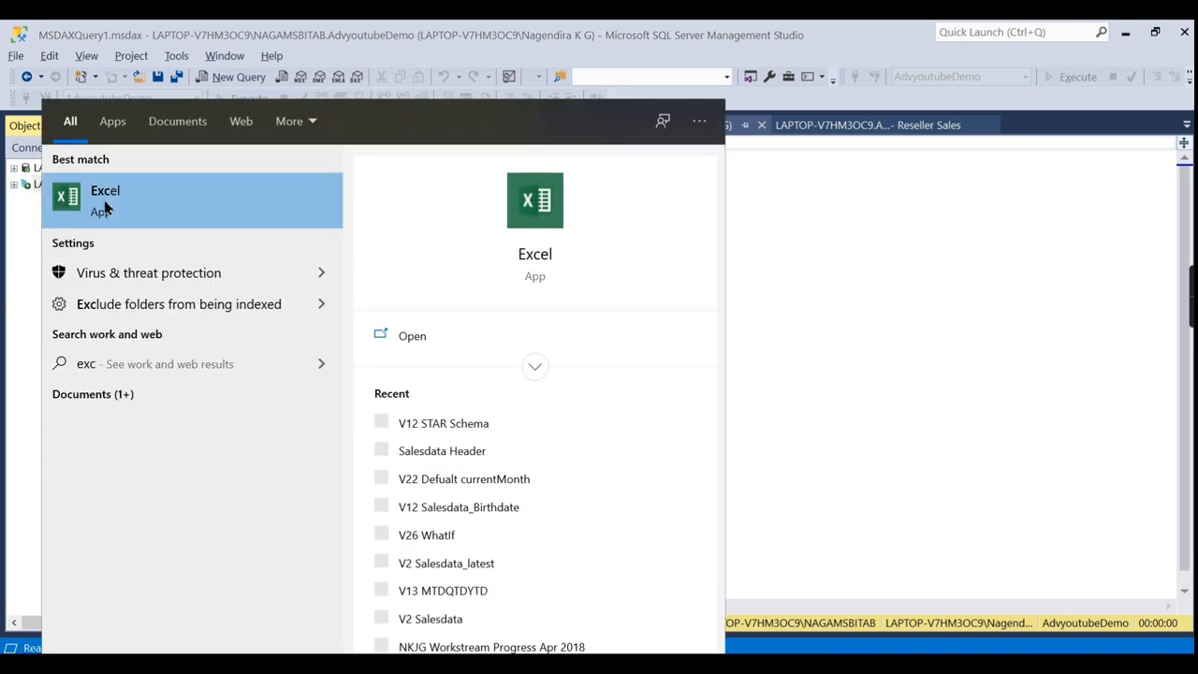
pyautogui.click(127, 199)
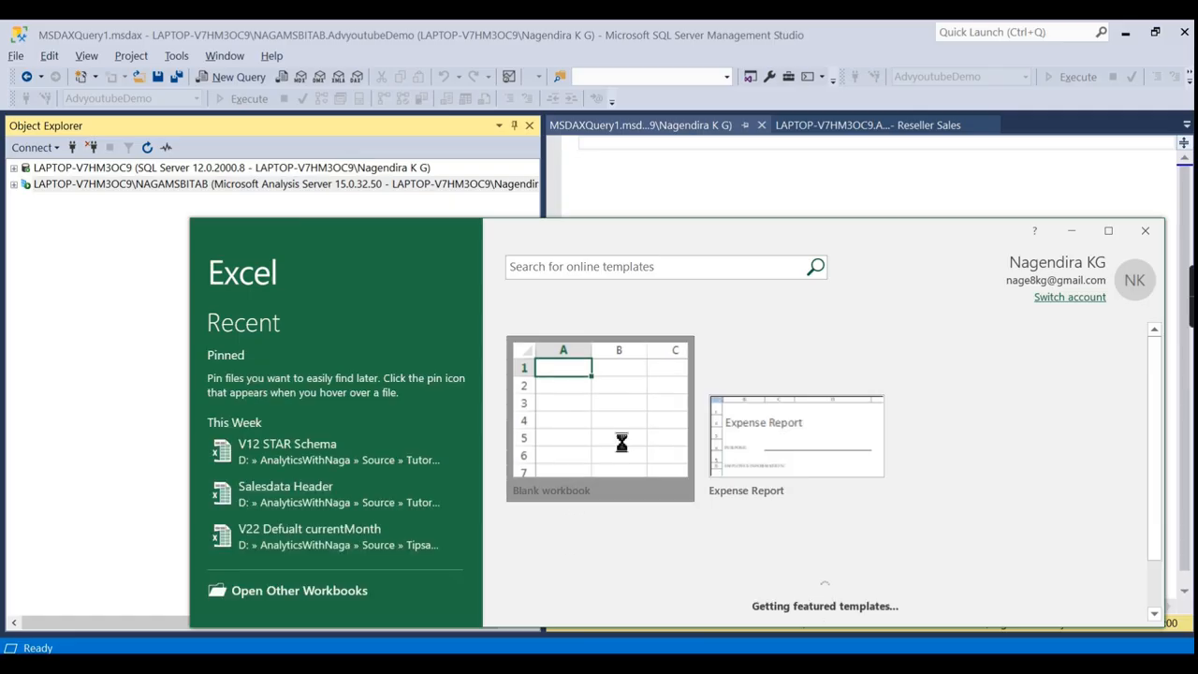
pyautogui.click(622, 436)
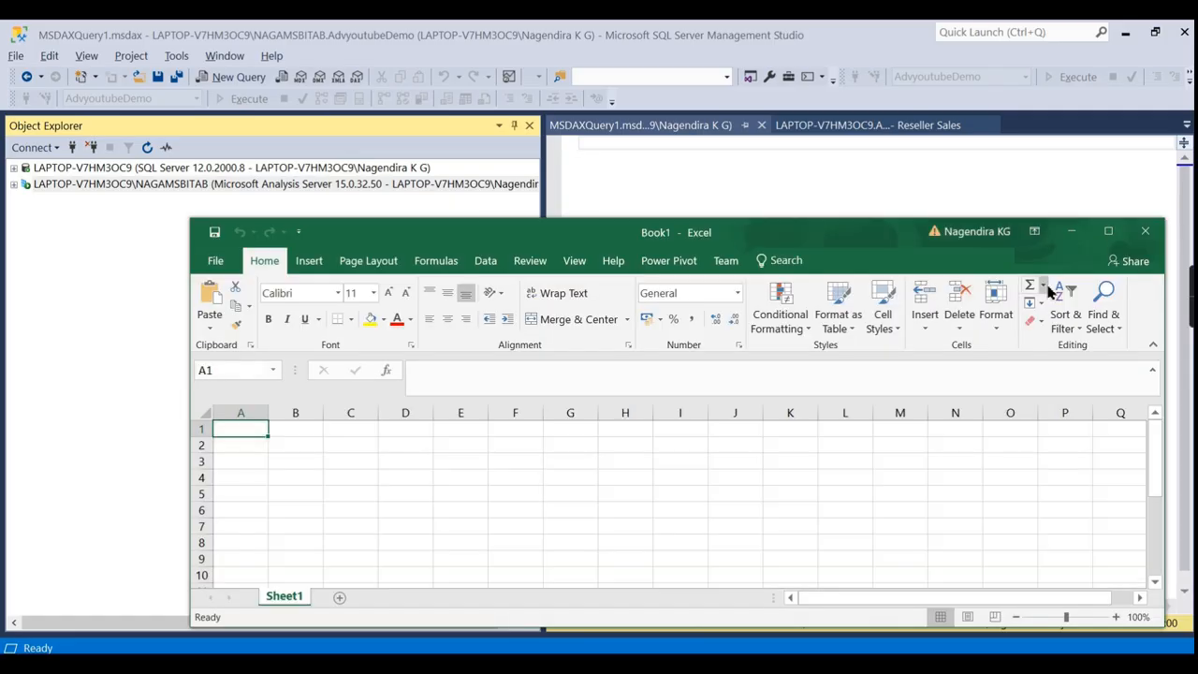
pyautogui.click(1103, 227)
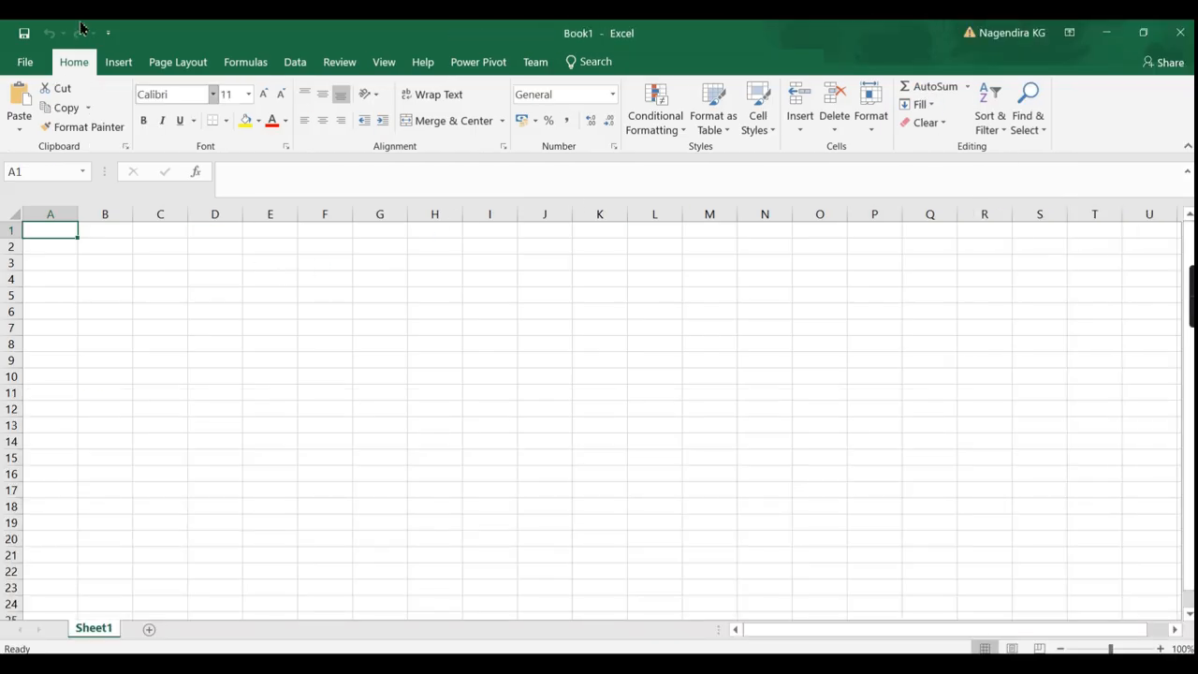
pyautogui.click(119, 64)
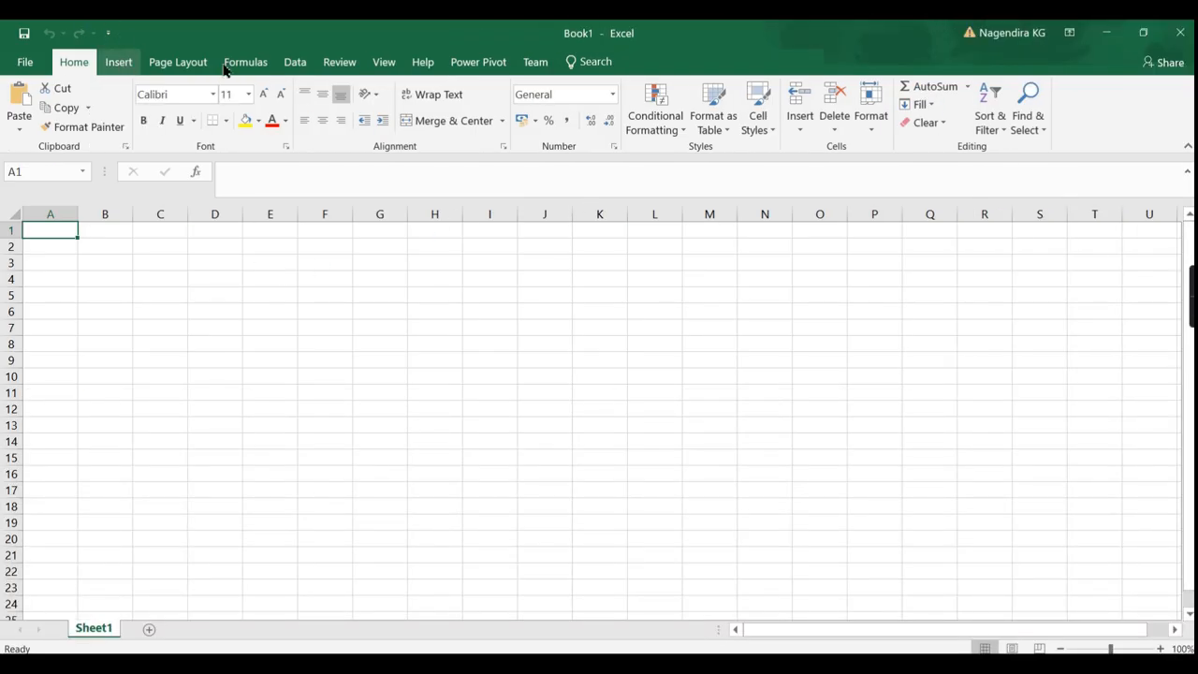
pyautogui.click(295, 64)
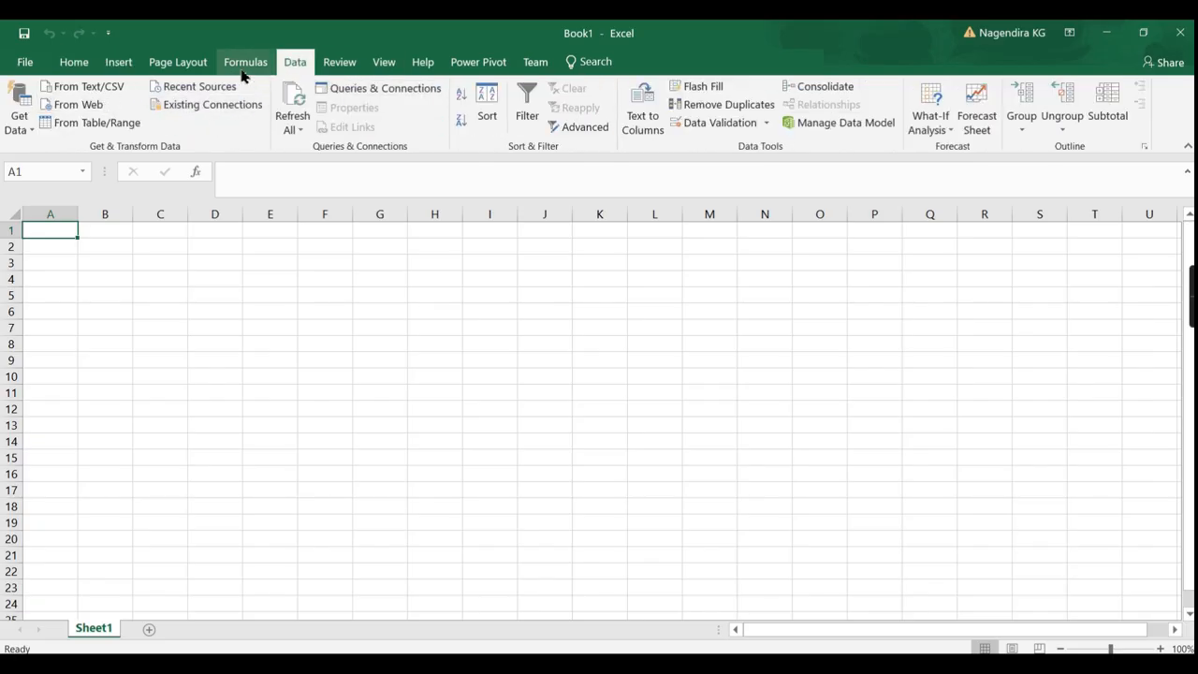
# Start Excel's data import from an Analysis Services source.
pyautogui.click(20, 110)
pyautogui.moveTo(89, 200)
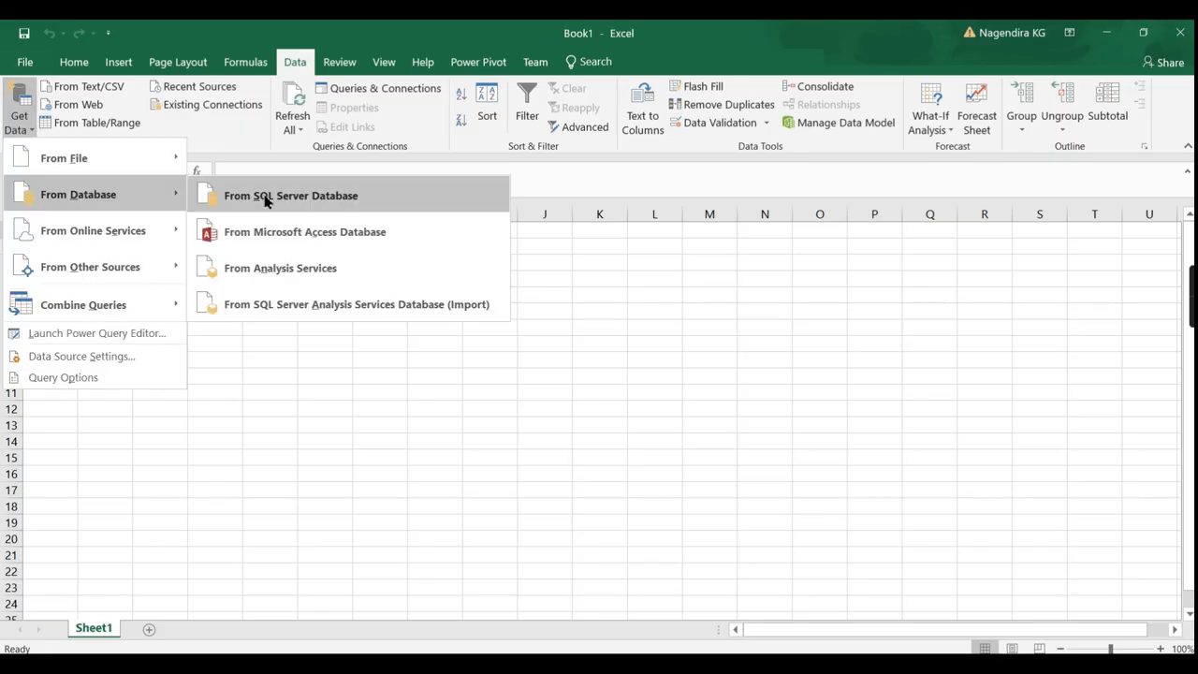
pyautogui.click(313, 279)
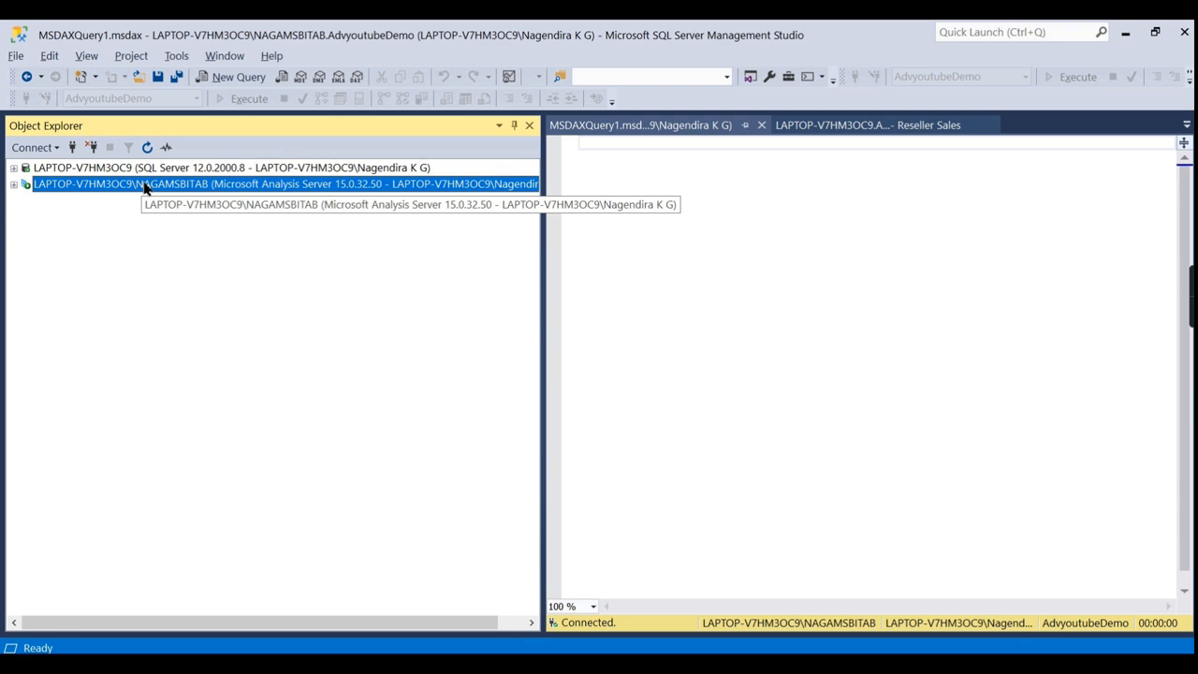
# Copy the Deployment Server name from the AdvyoutubeDemo project properties for the wizard's server field.
pyautogui.rightClick(111, 166)
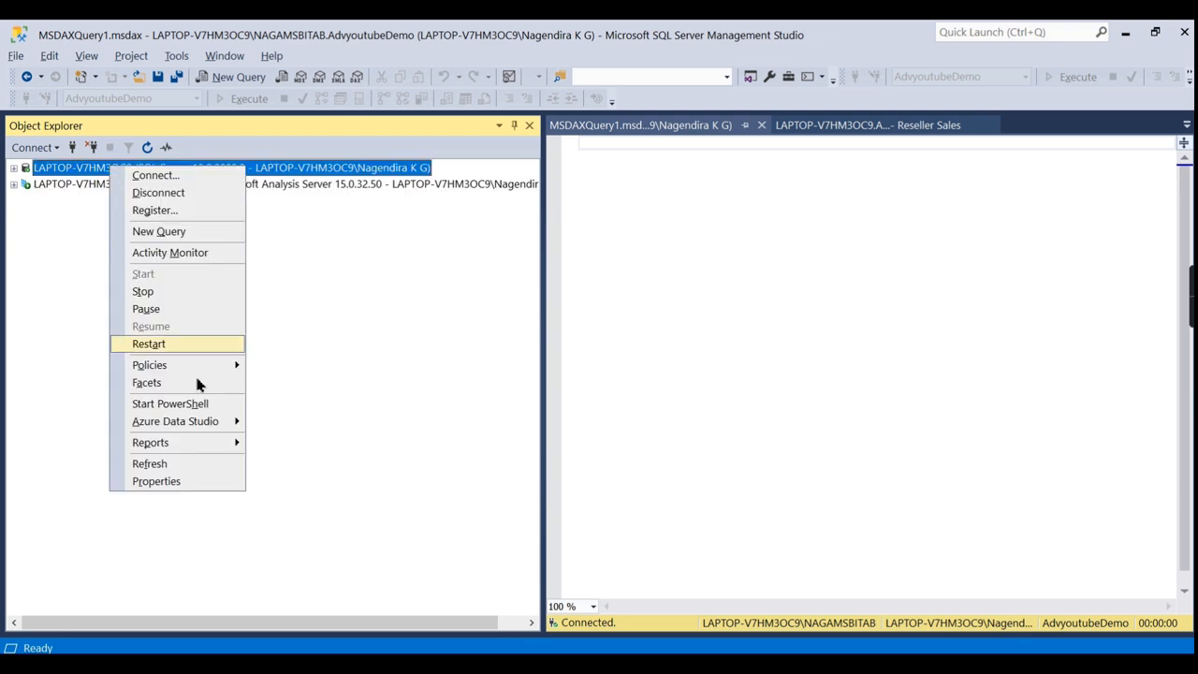
pyautogui.click(171, 483)
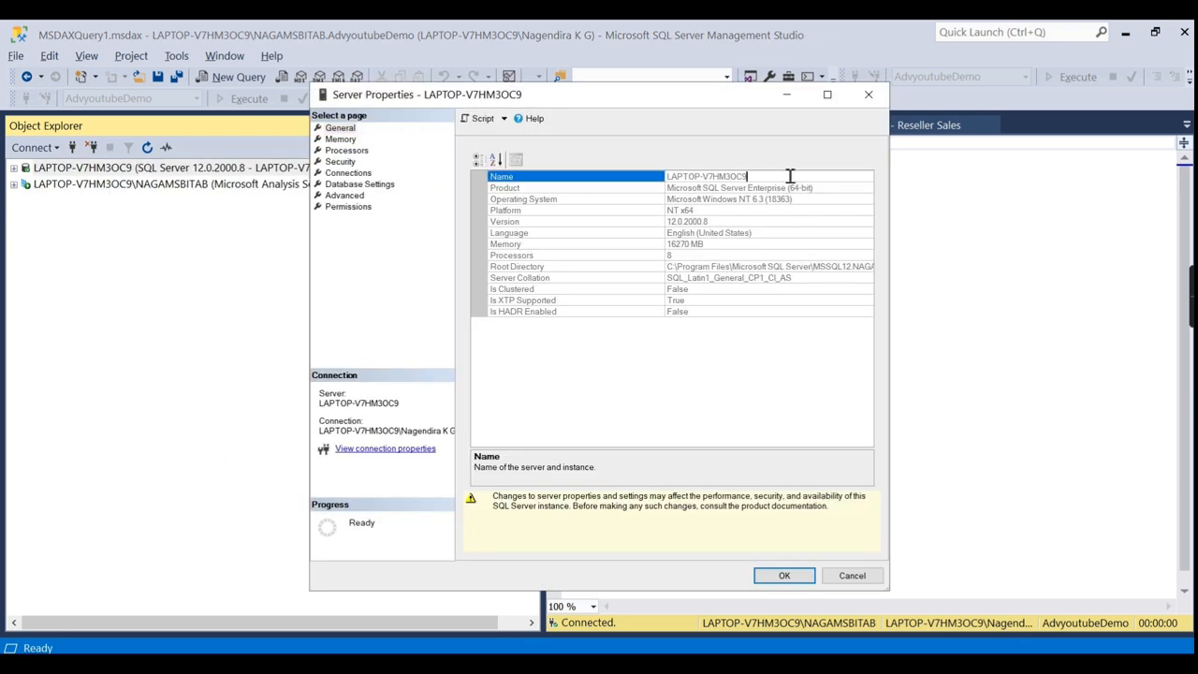
pyautogui.click(869, 94)
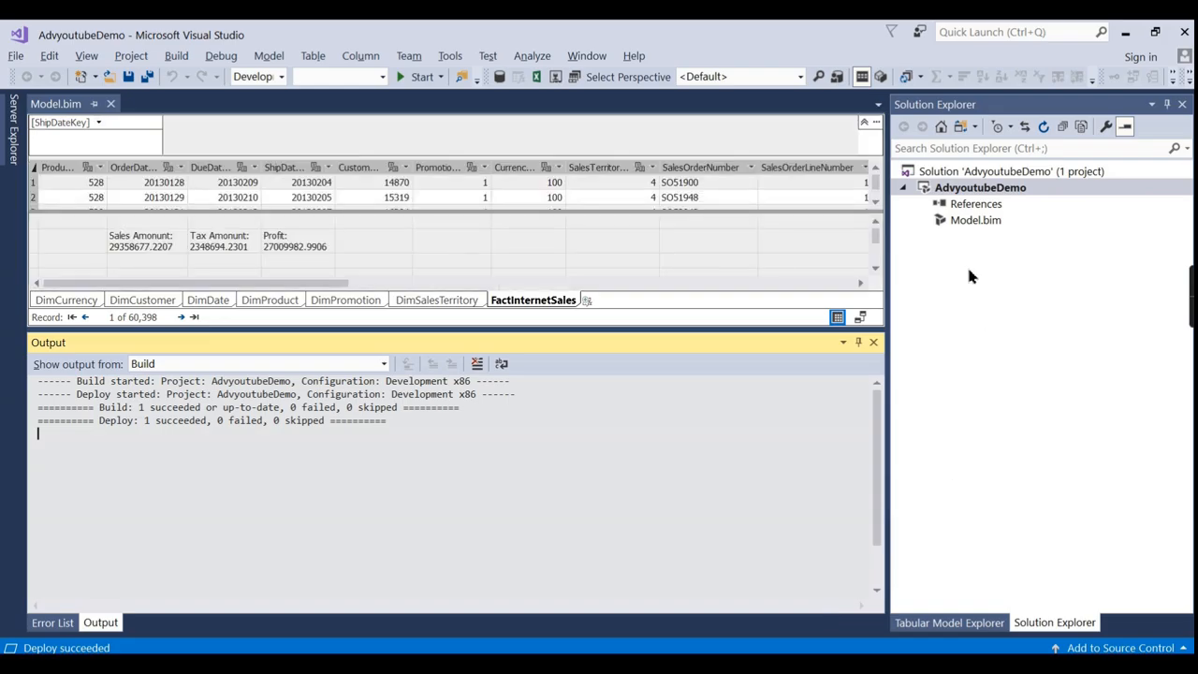
pyautogui.rightClick(1008, 191)
pyautogui.click(798, 510)
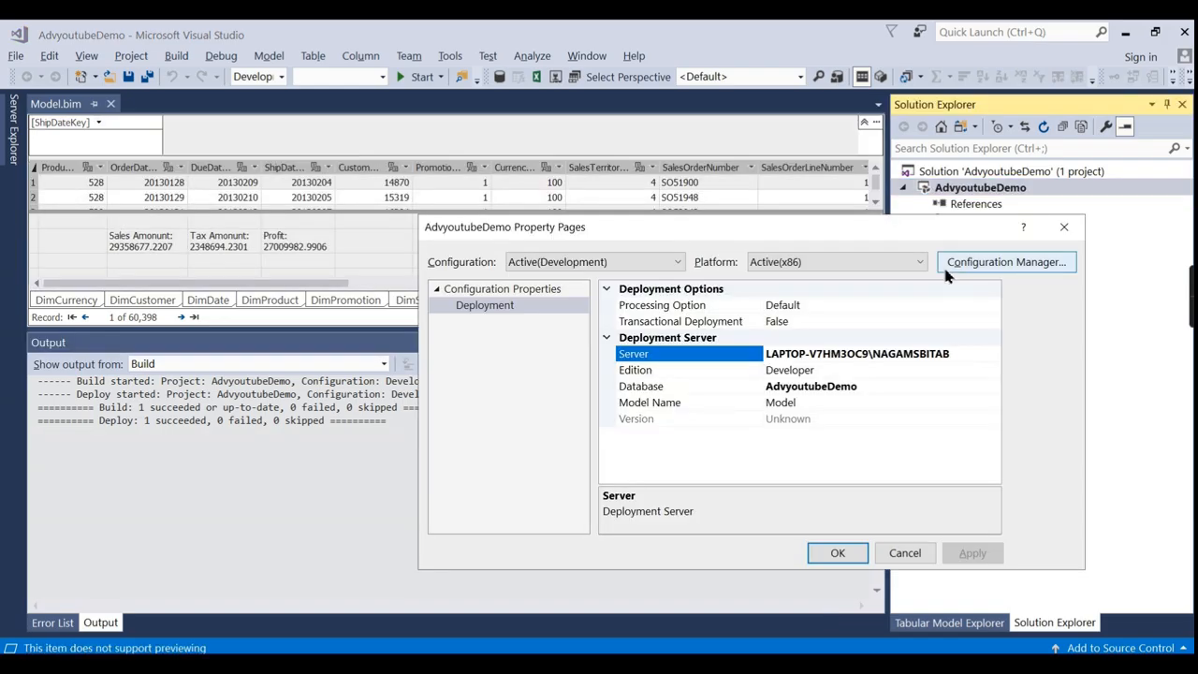
pyautogui.doubleClick(973, 356)
pyautogui.hotkey('ctrl', 'c')
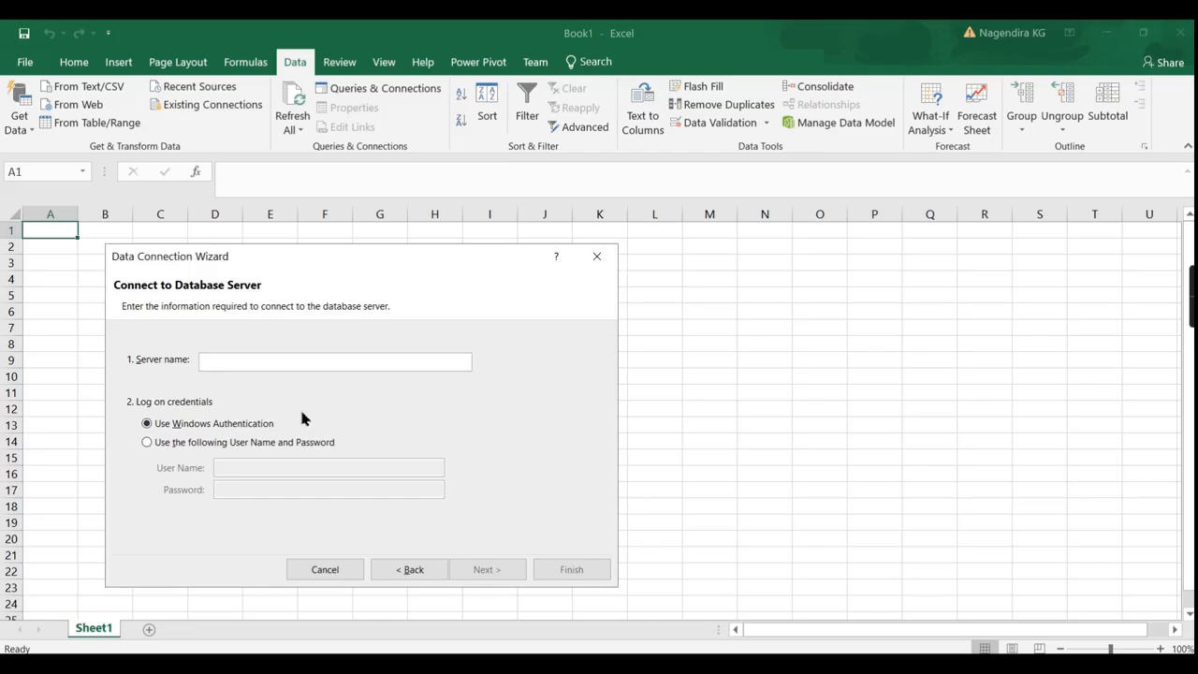
pyautogui.click(405, 366)
# Paste the server name, choose the AdvyoutubeDemo database and Model cube, and finish the wizard.
pyautogui.hotkey('ctrl', 'v')
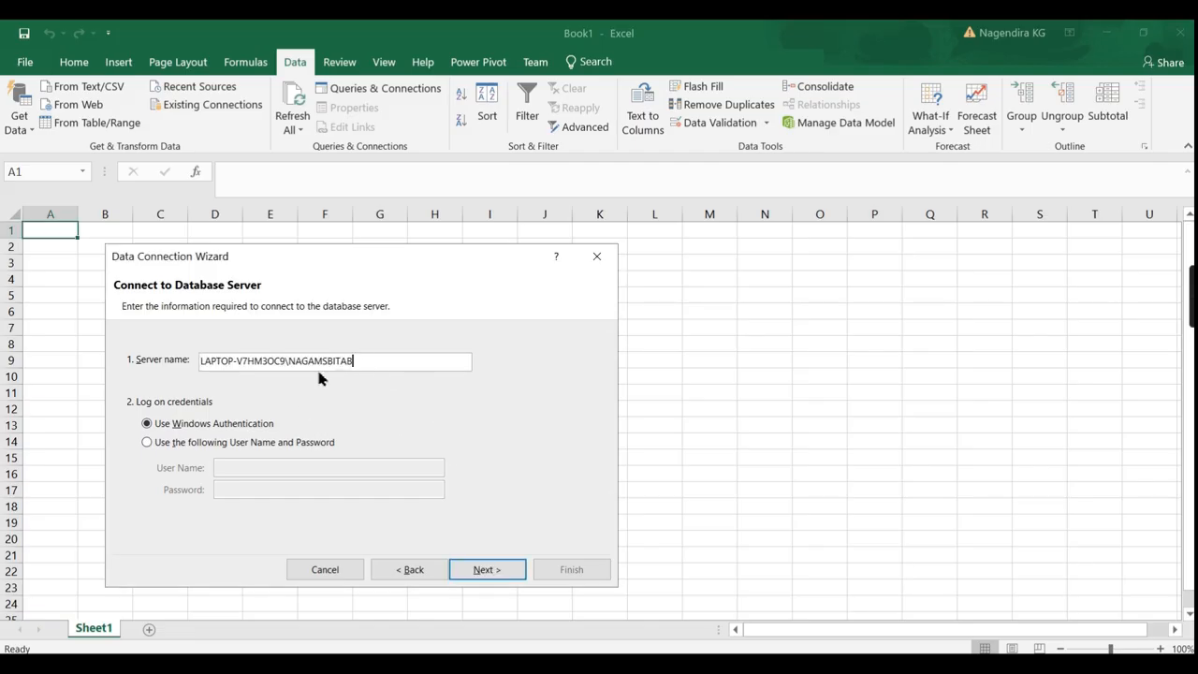
pyautogui.click(481, 567)
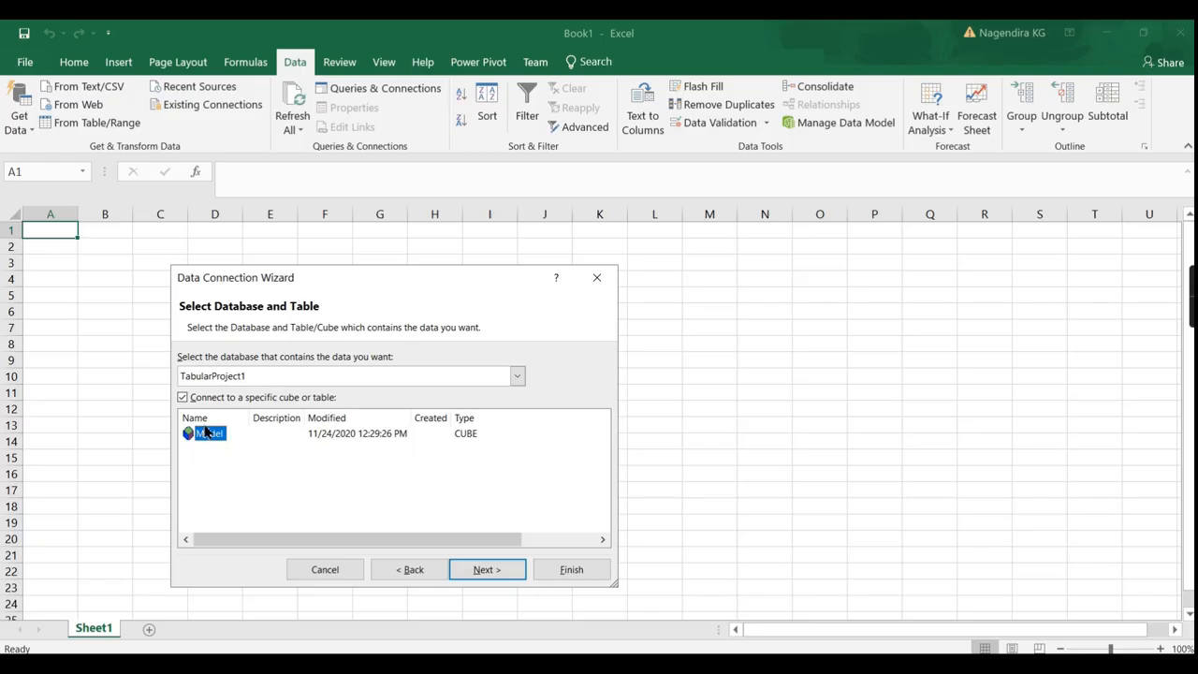
pyautogui.click(515, 376)
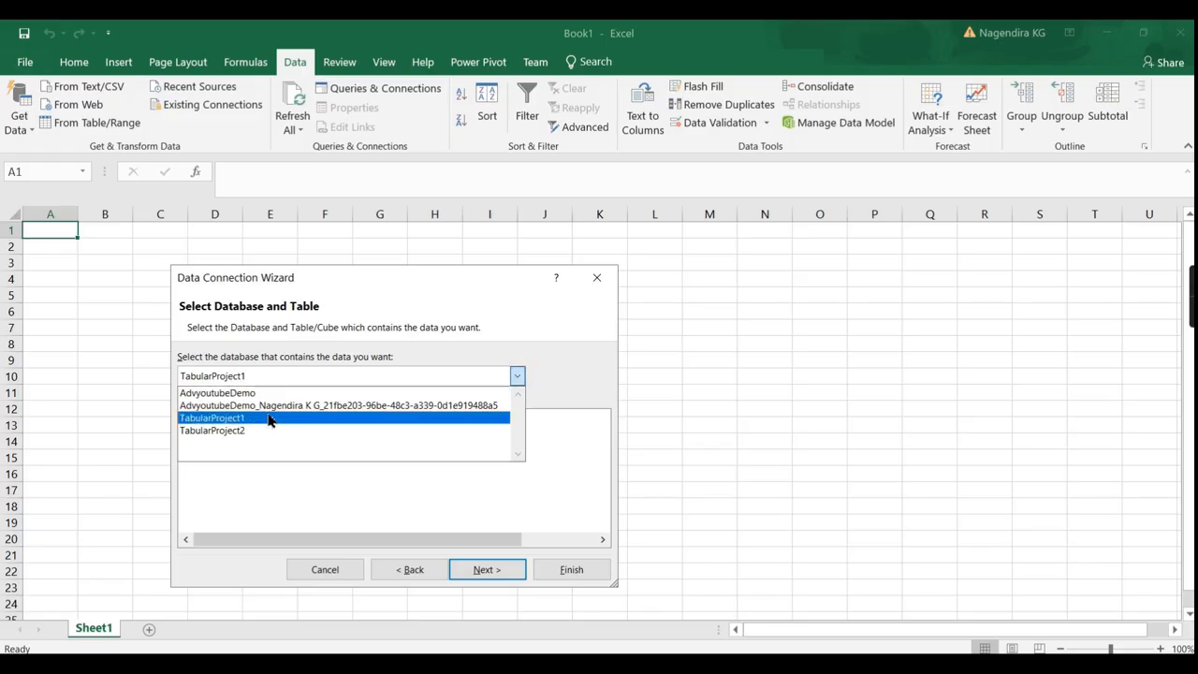
pyautogui.click(224, 393)
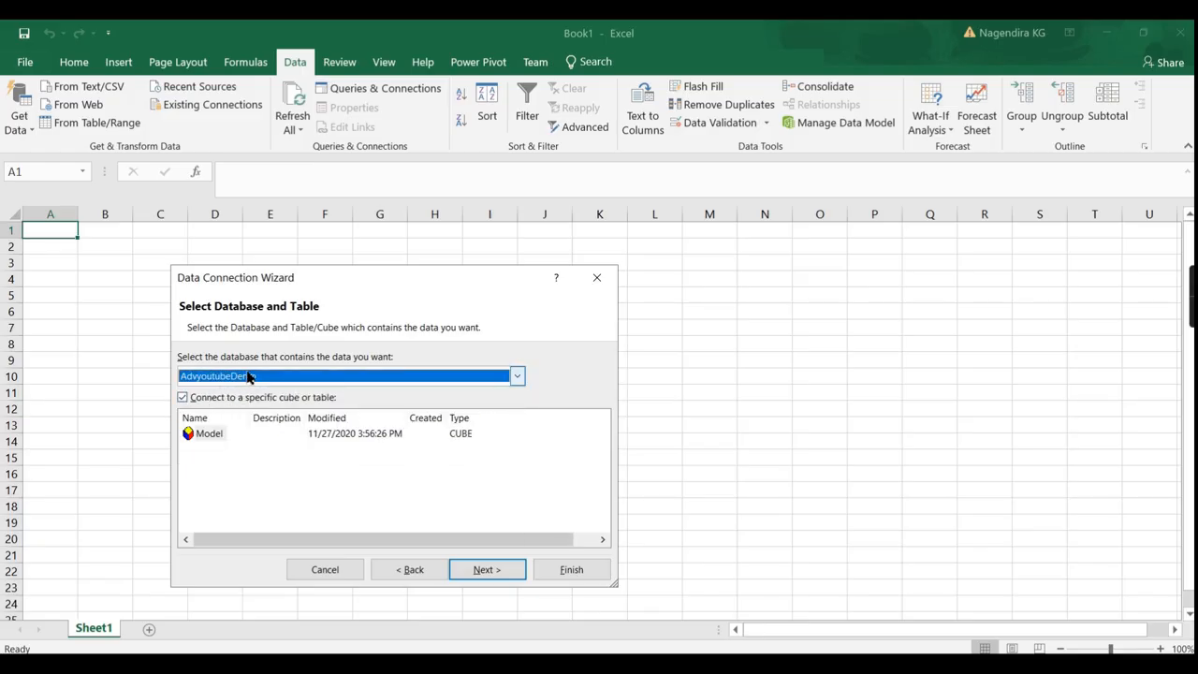
pyautogui.click(208, 436)
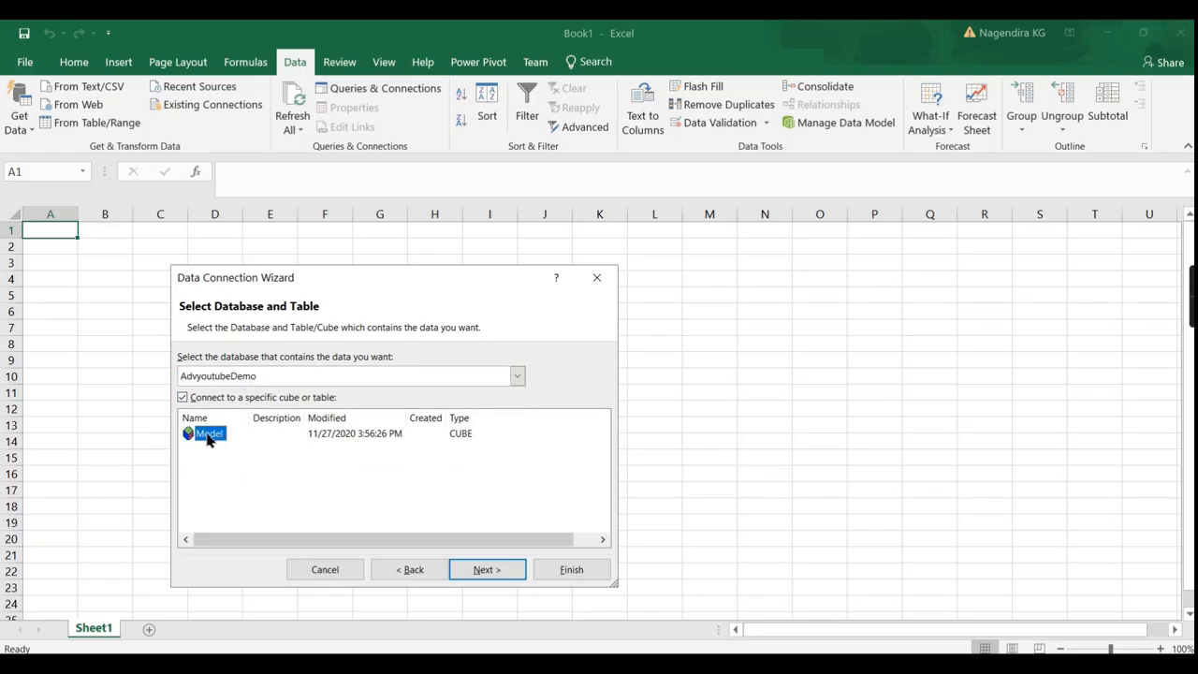
pyautogui.click(474, 574)
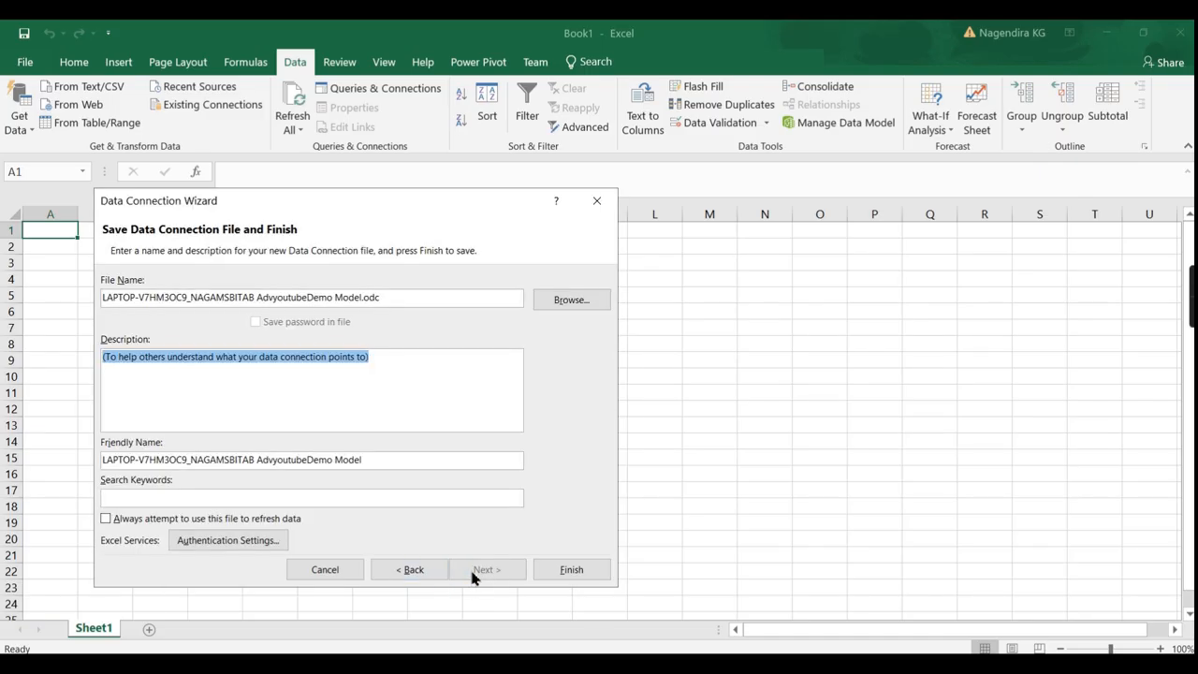
pyautogui.click(569, 569)
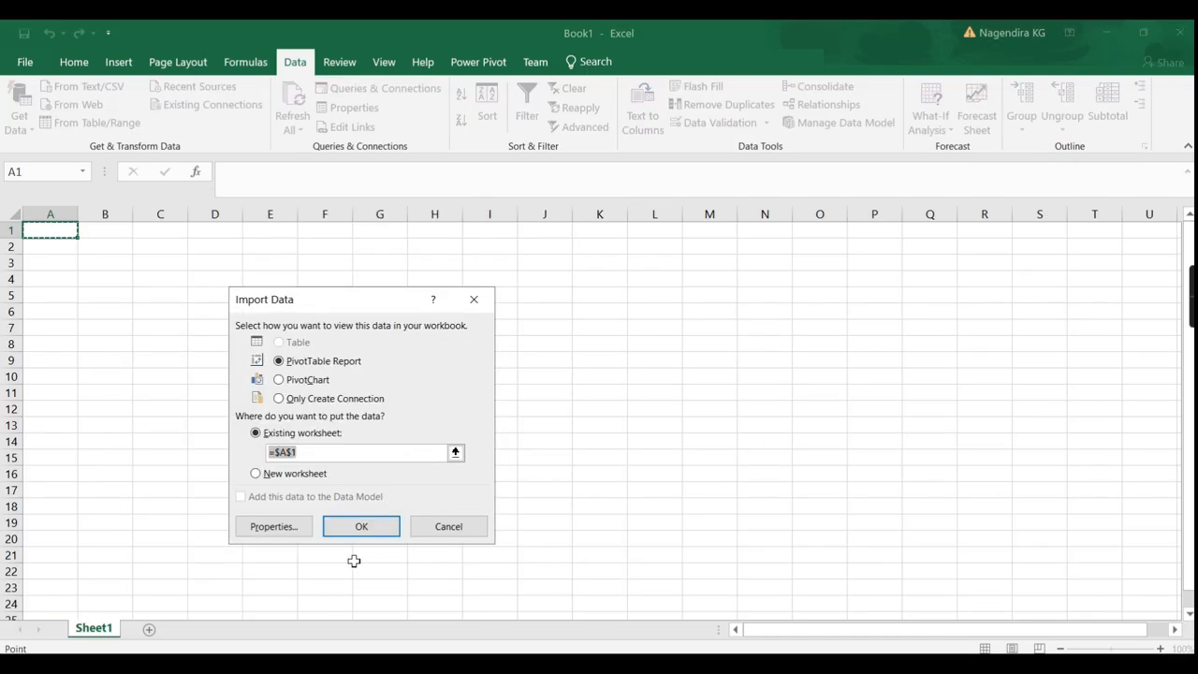
# Place the PivotTable at A1 and add Sales Amount, Tax Amount and Profit as values.
pyautogui.click(338, 532)
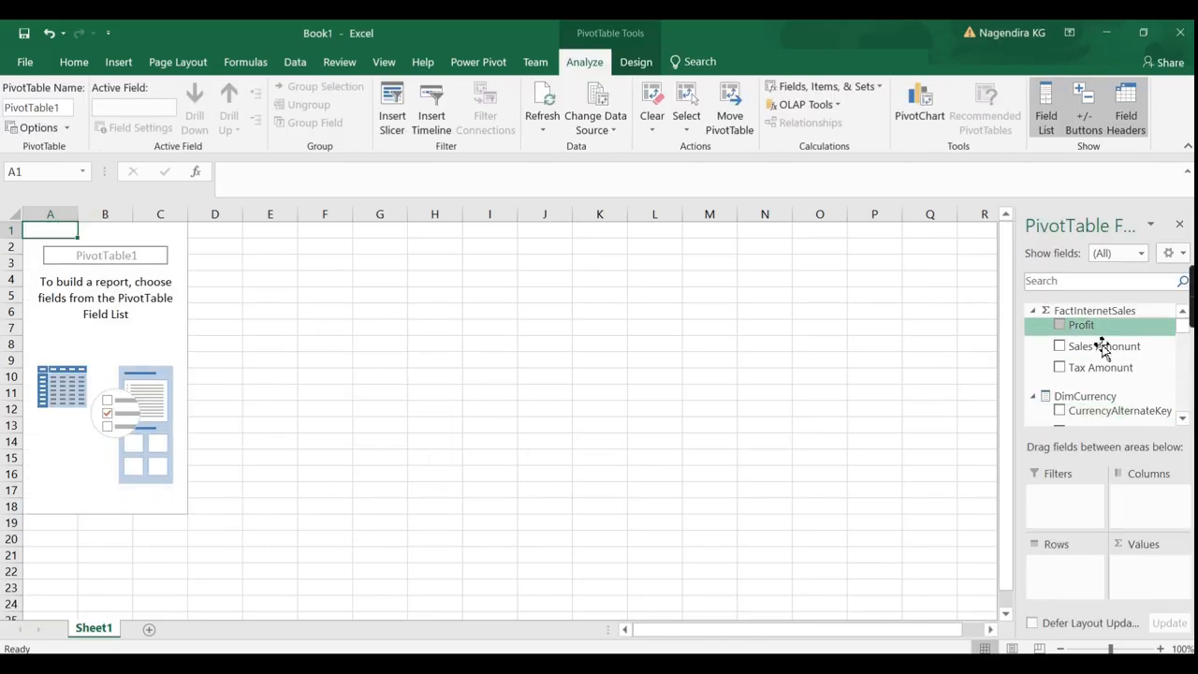
pyautogui.click(1035, 313)
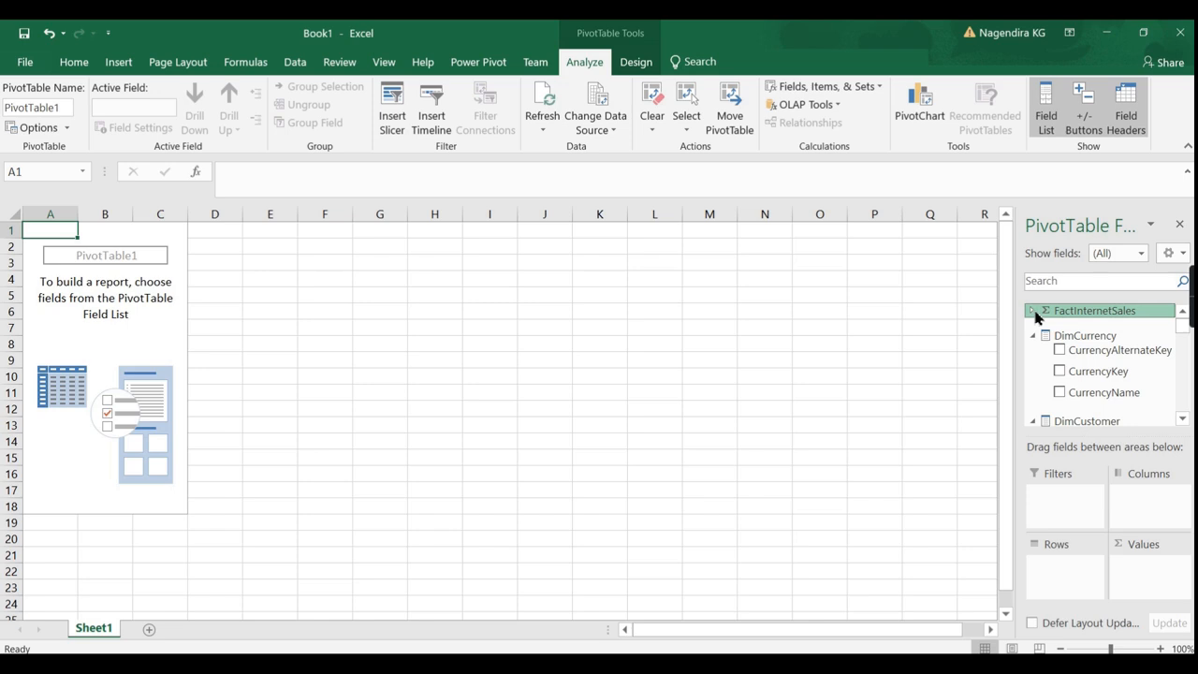
pyautogui.click(1033, 312)
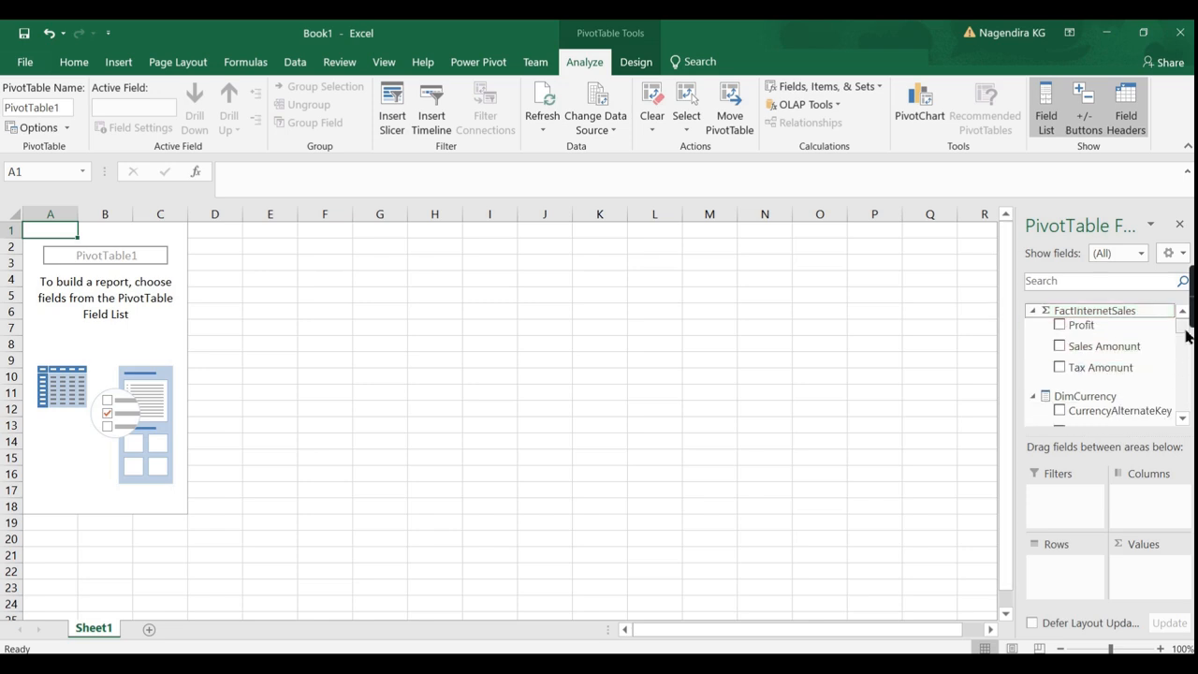
pyautogui.click(1060, 348)
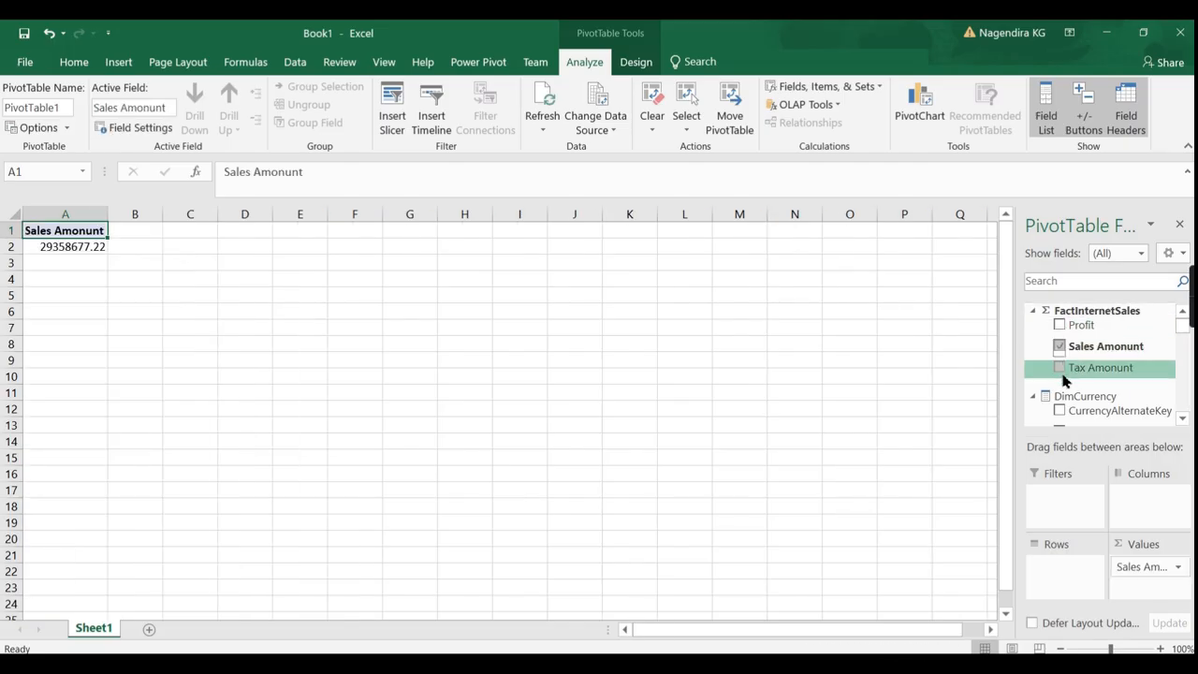
pyautogui.click(1060, 366)
pyautogui.click(1059, 325)
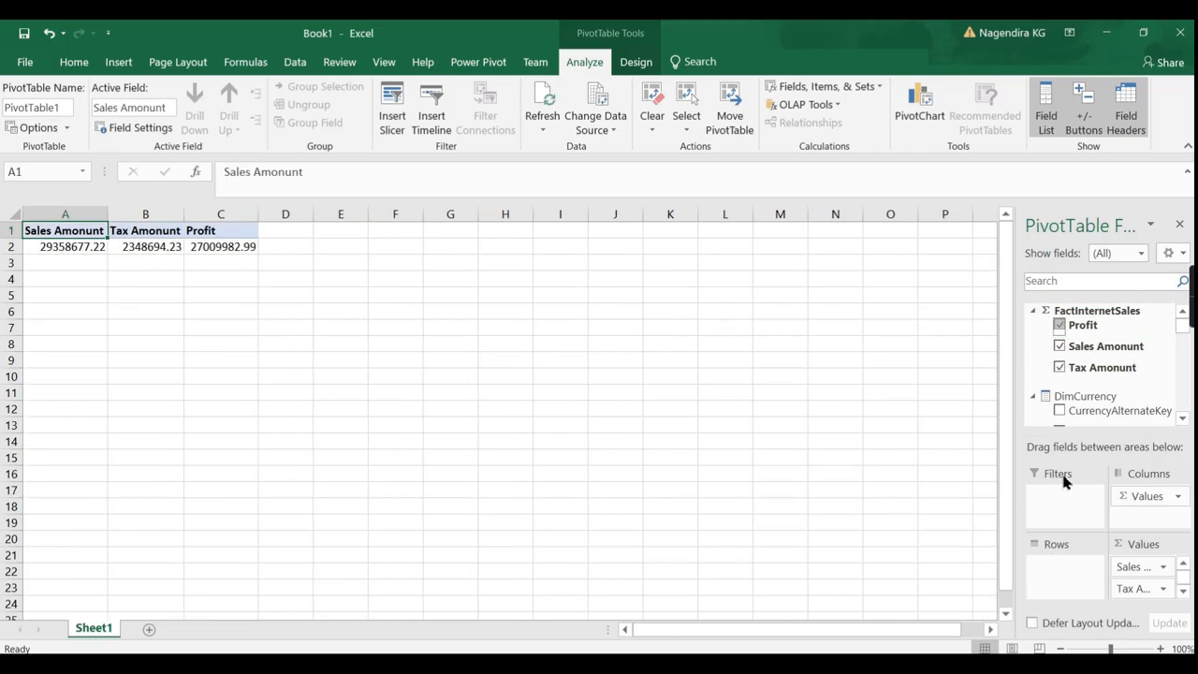
# Add DimCustomer's Gender field to the PivotTable rows.
pyautogui.click(1033, 311)
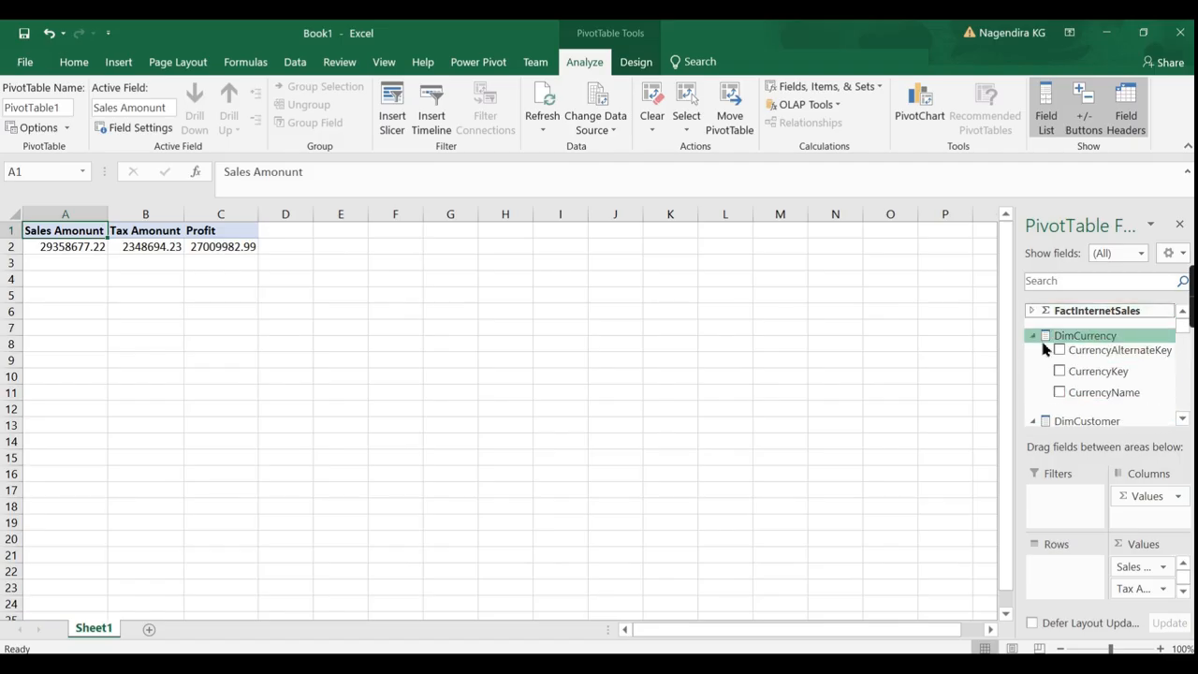
pyautogui.click(1033, 336)
pyautogui.scroll(-3, 1161, 379)
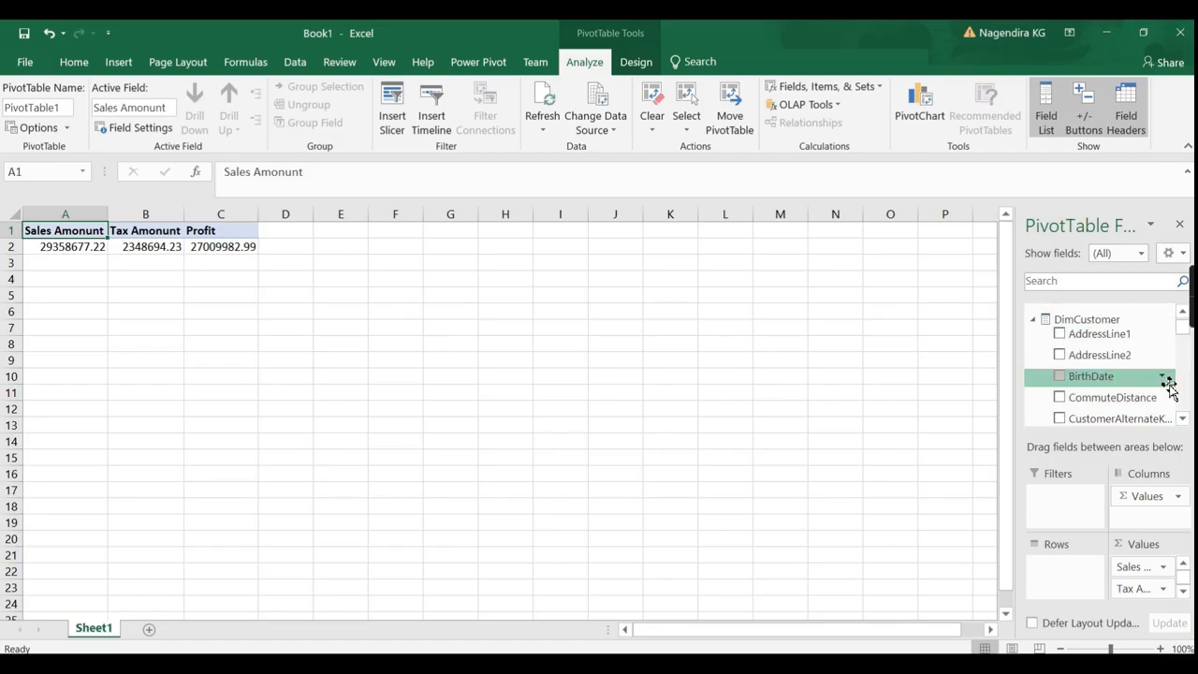
pyautogui.scroll(-5, 1179, 396)
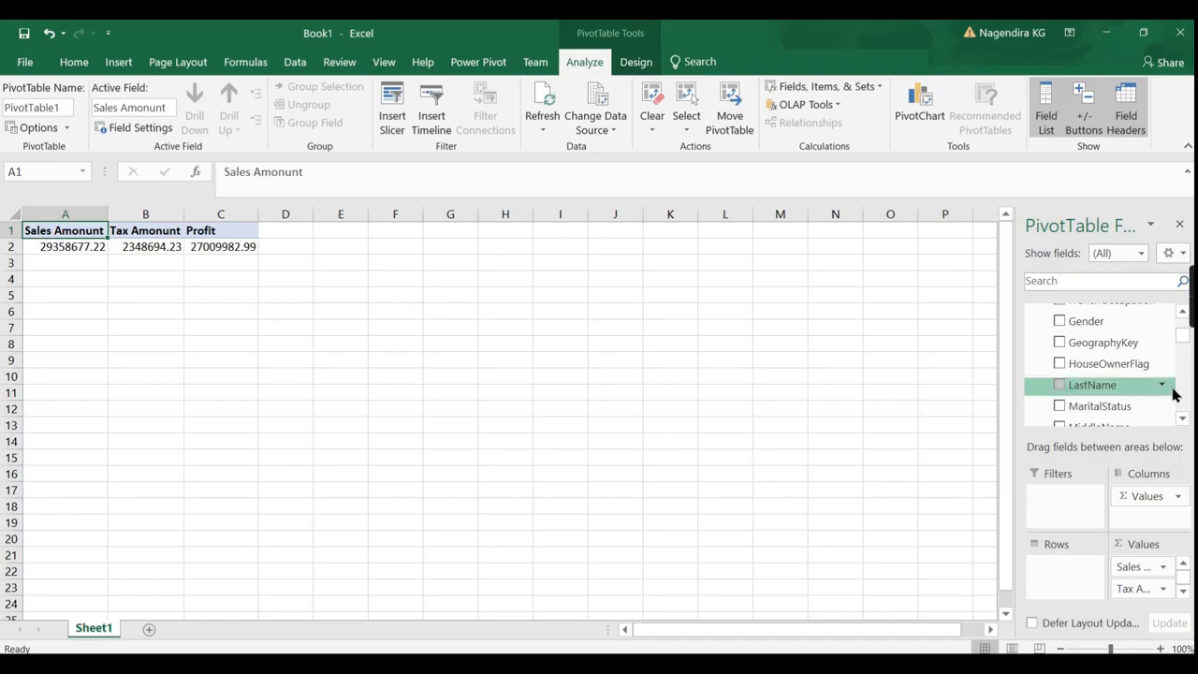
pyautogui.click(1058, 322)
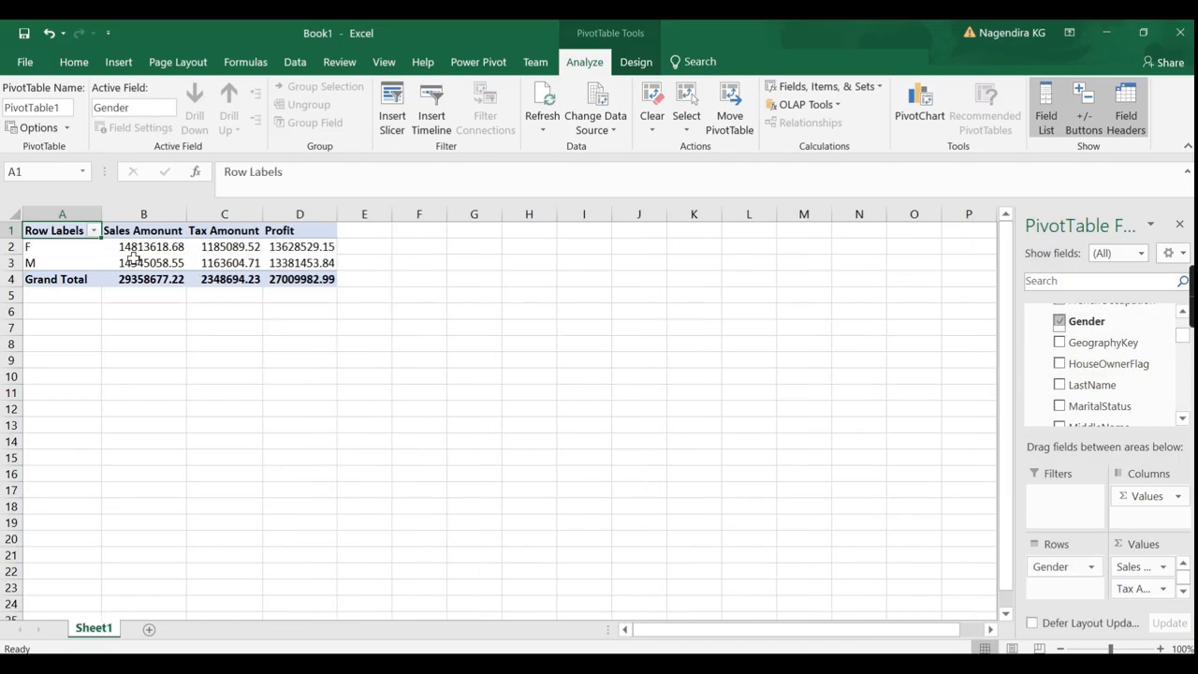
# Nest EnglishProductName beneath Gender in the PivotTable rows.
pyautogui.scroll(-5, 1129, 401)
pyautogui.scroll(2, 1142, 393)
pyautogui.scroll(10, 1136, 374)
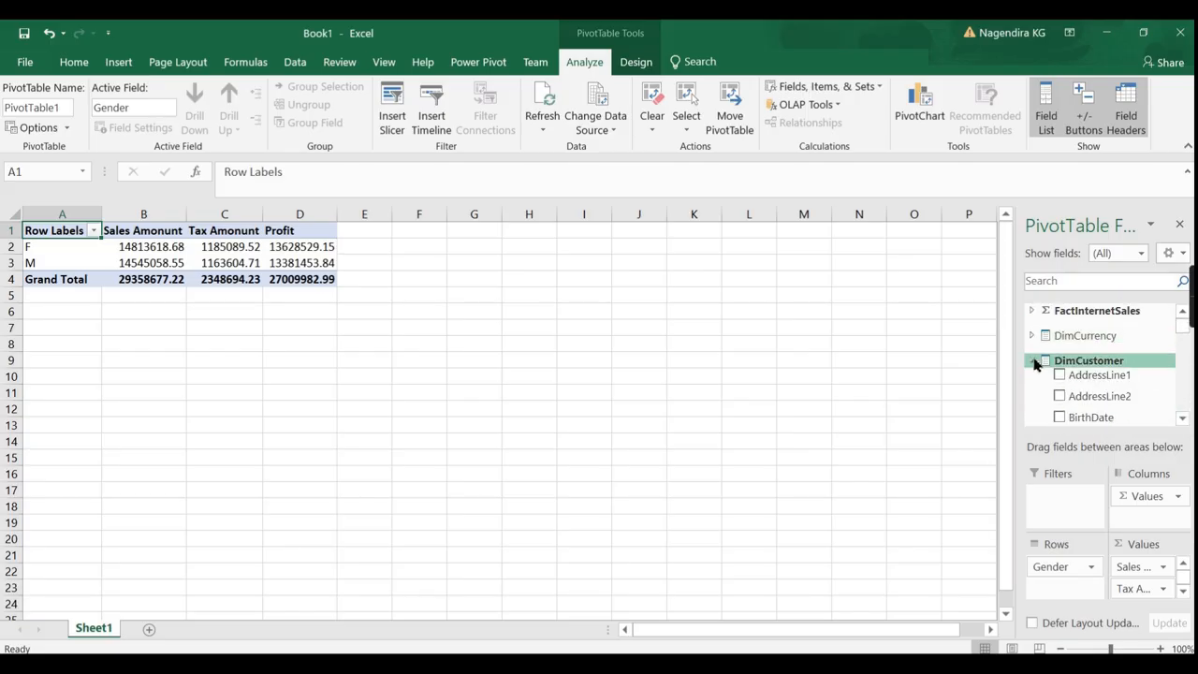
pyautogui.click(1033, 360)
pyautogui.scroll(-5, 1133, 384)
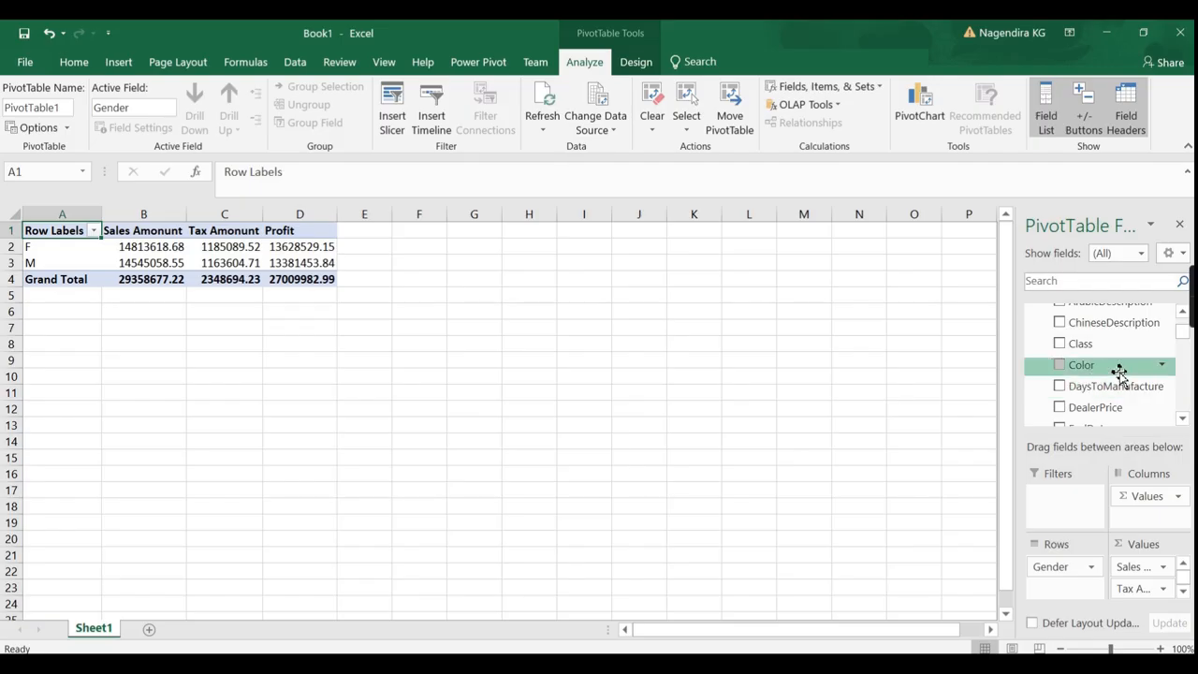
pyautogui.scroll(1, 1138, 374)
pyautogui.scroll(-5, 1119, 390)
pyautogui.scroll(-5, 1143, 393)
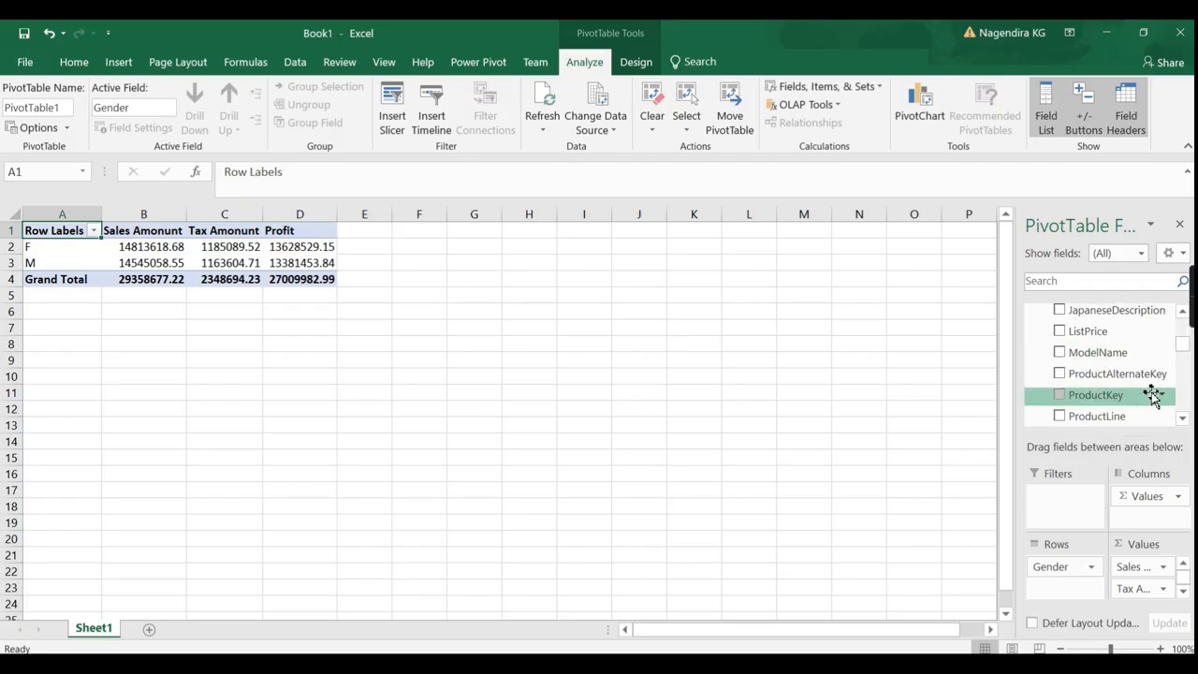
pyautogui.scroll(-2, 1144, 402)
pyautogui.scroll(10, 1147, 401)
pyautogui.scroll(-2, 1131, 391)
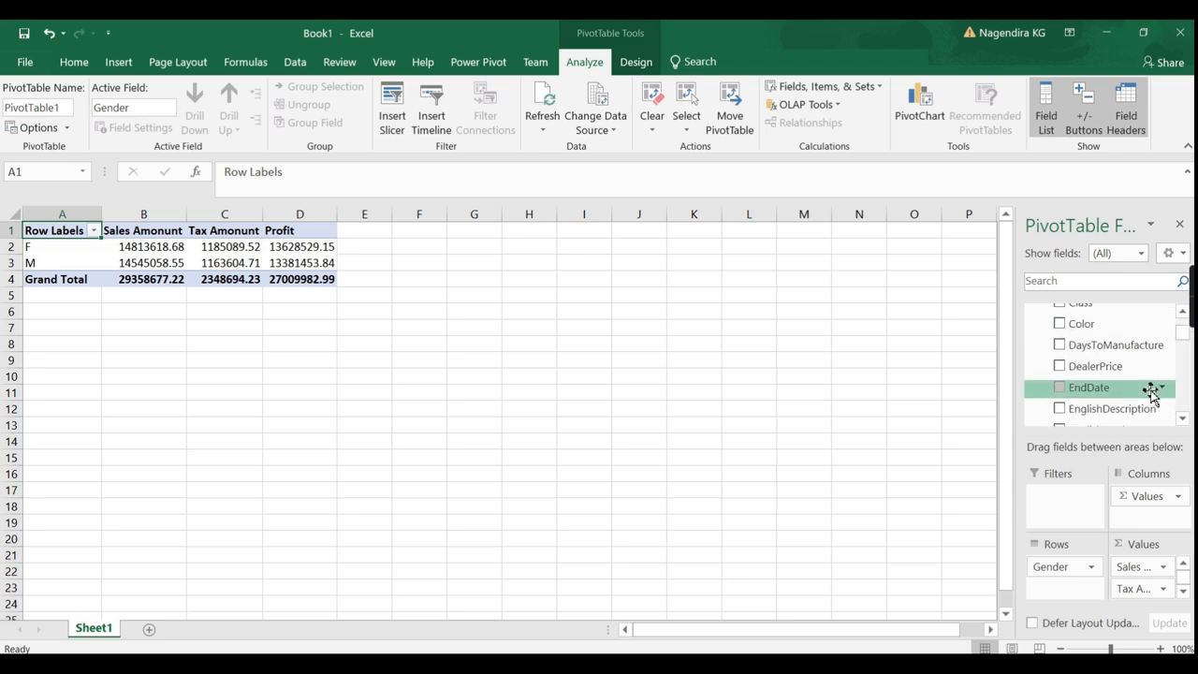
pyautogui.click(1100, 389)
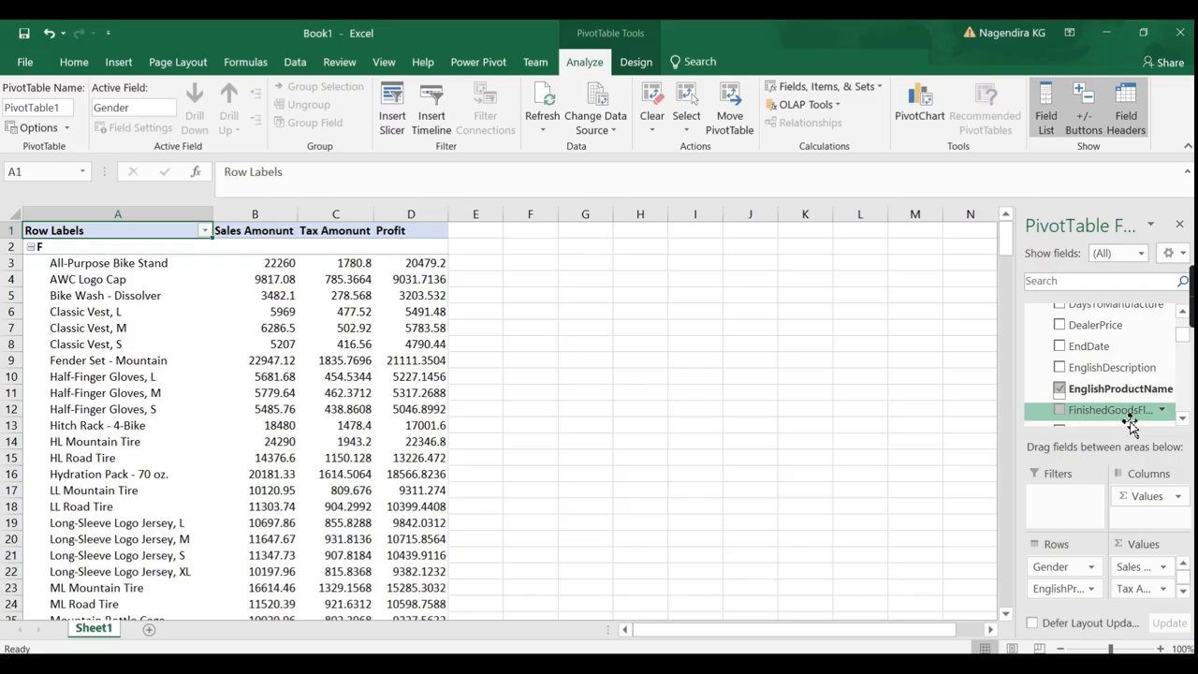
# Move EnglishProductName above Gender, remove Gender, and scroll through the per-product totals.
pyautogui.moveTo(1078, 591); pyautogui.dragTo(1140, 521)
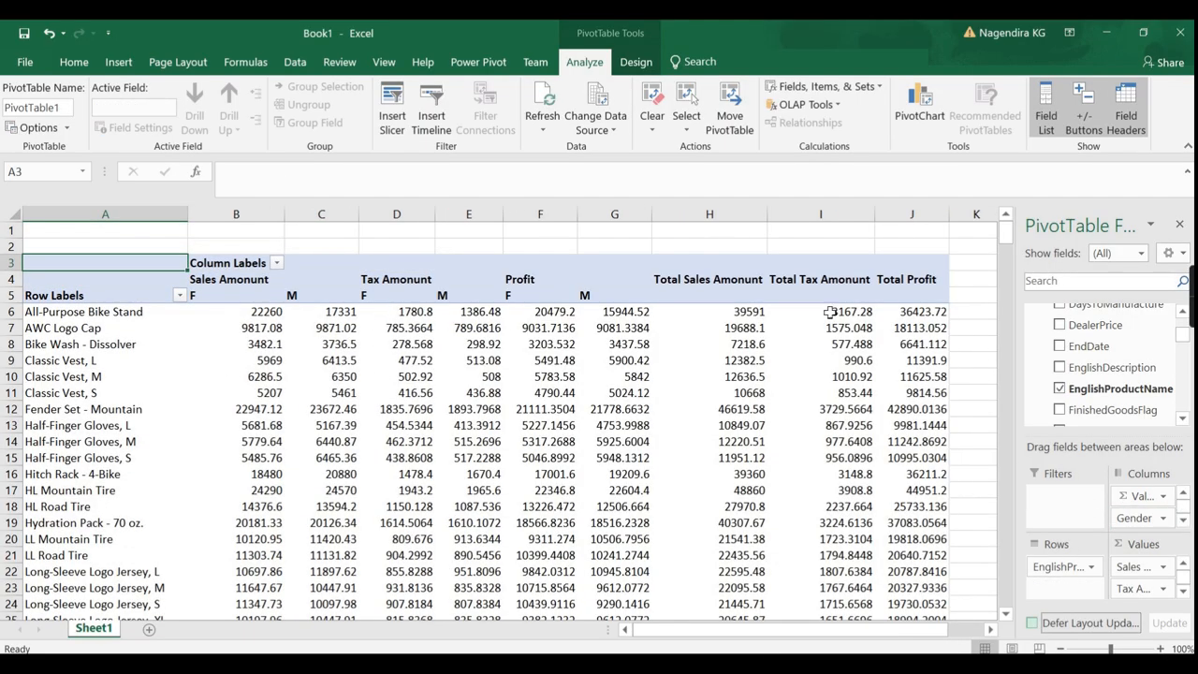
pyautogui.moveTo(1158, 529); pyautogui.dragTo(985, 357)
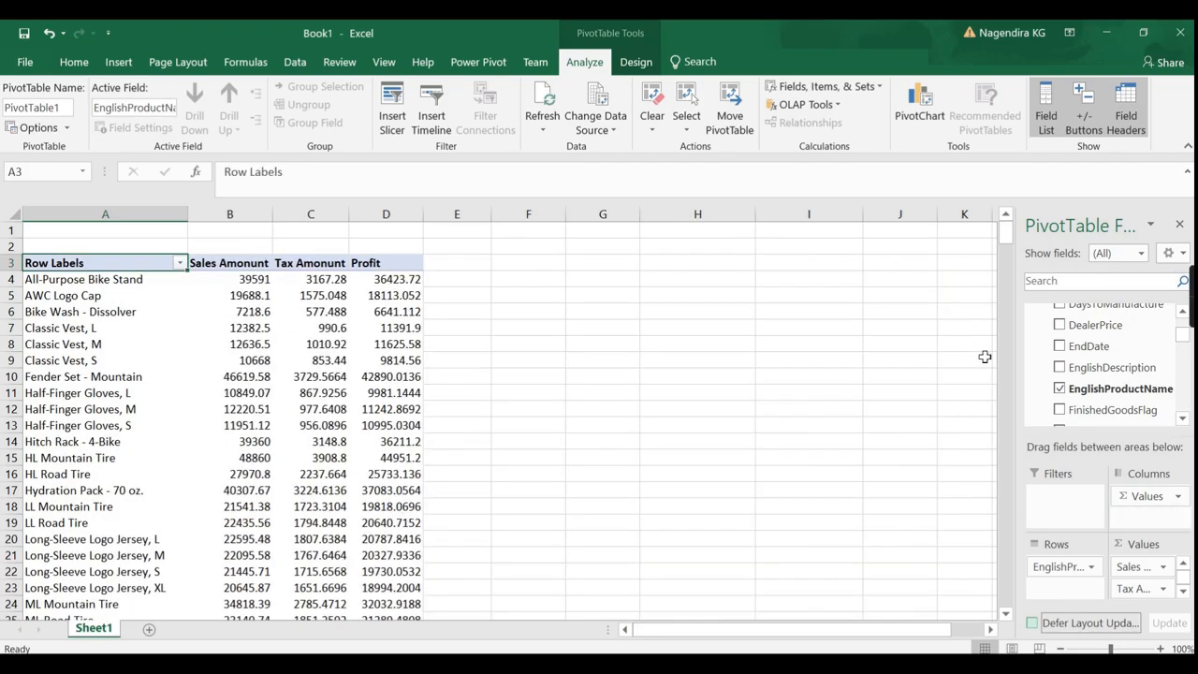
pyautogui.click(234, 277)
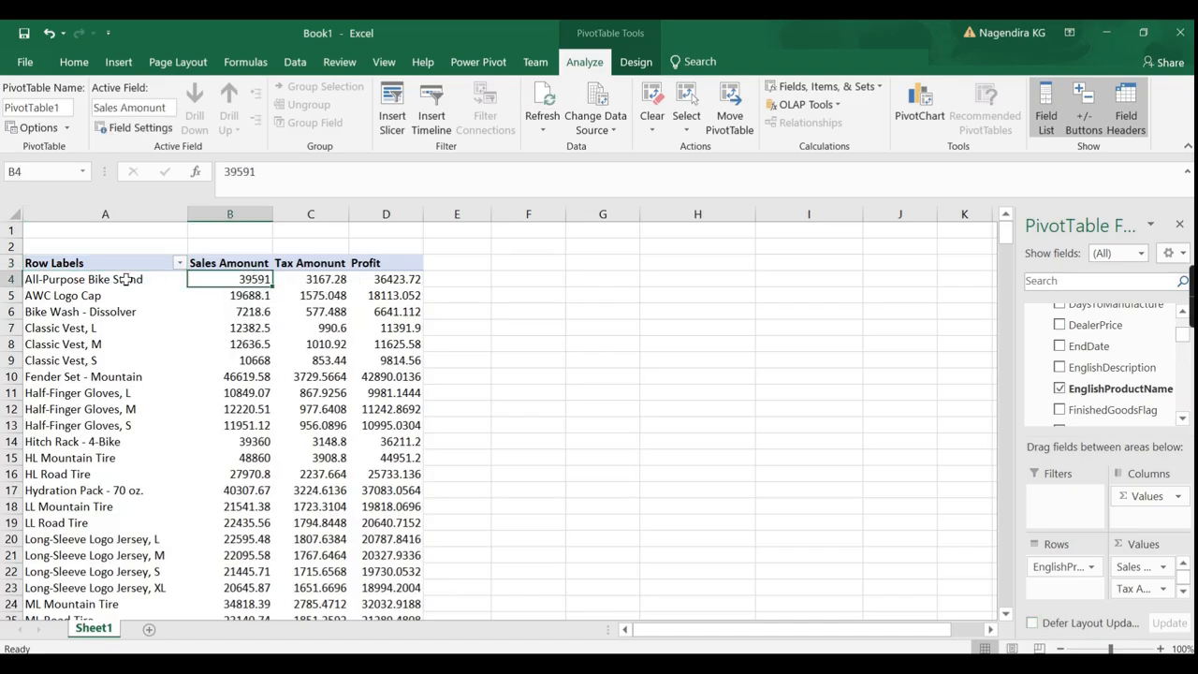
pyautogui.scroll(-20, 131, 427)
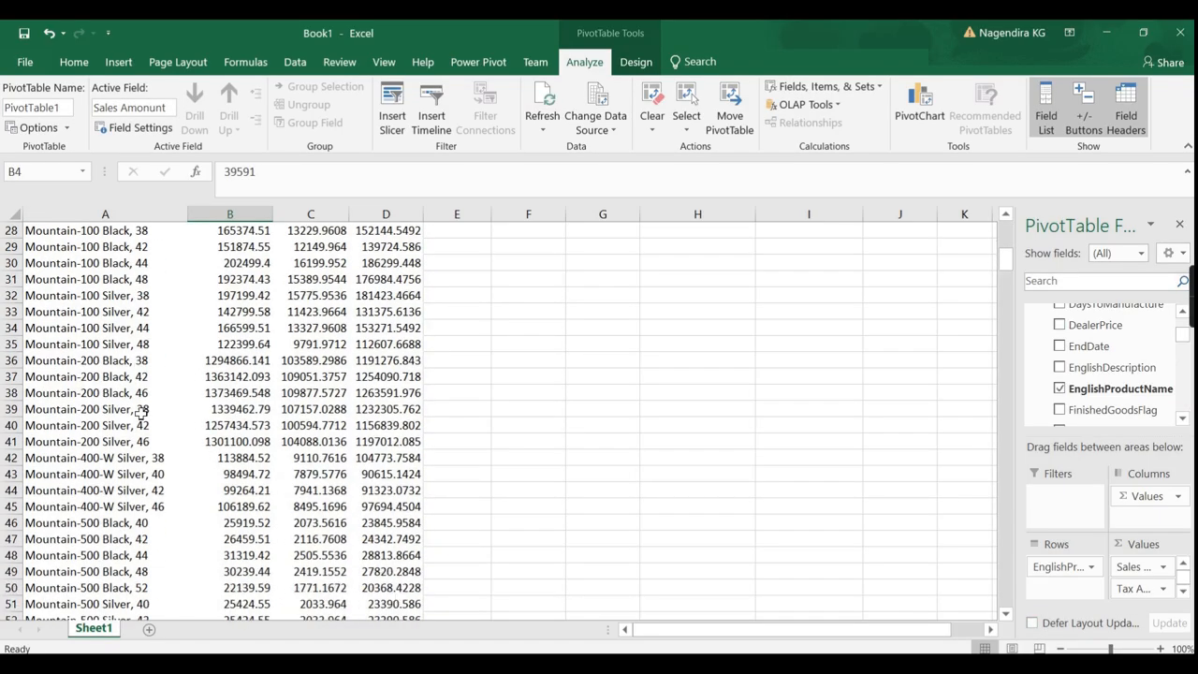
pyautogui.scroll(-14, 141, 413)
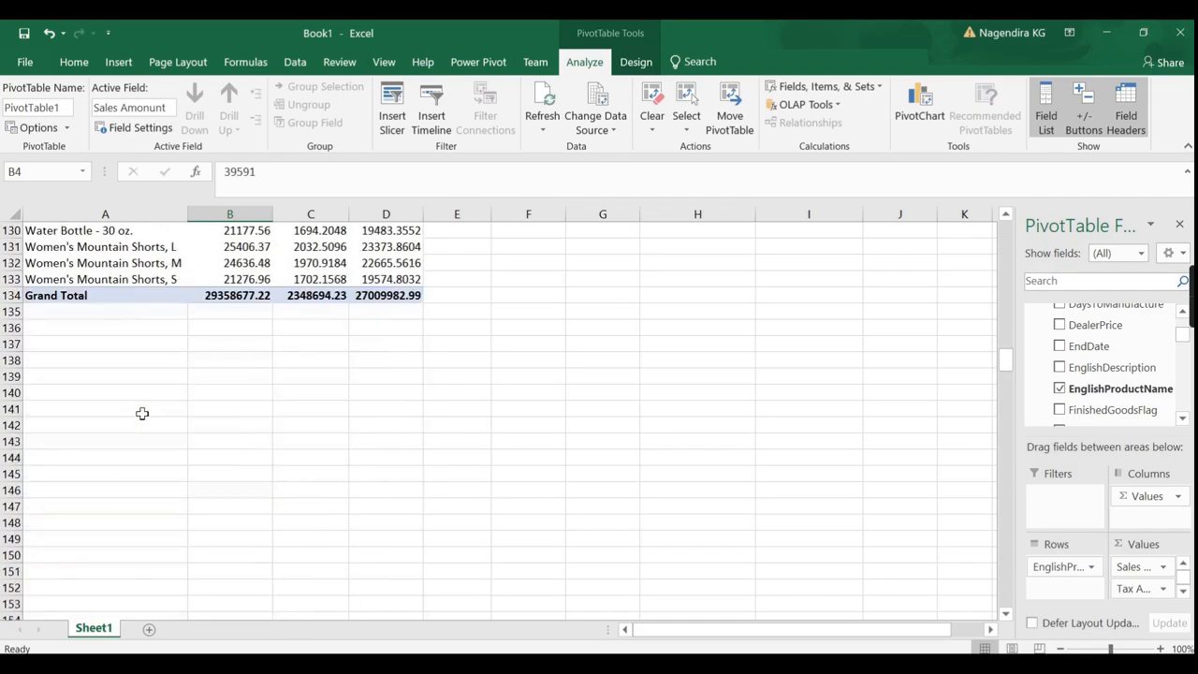
pyautogui.scroll(10, 169, 385)
pyautogui.scroll(4, 169, 385)
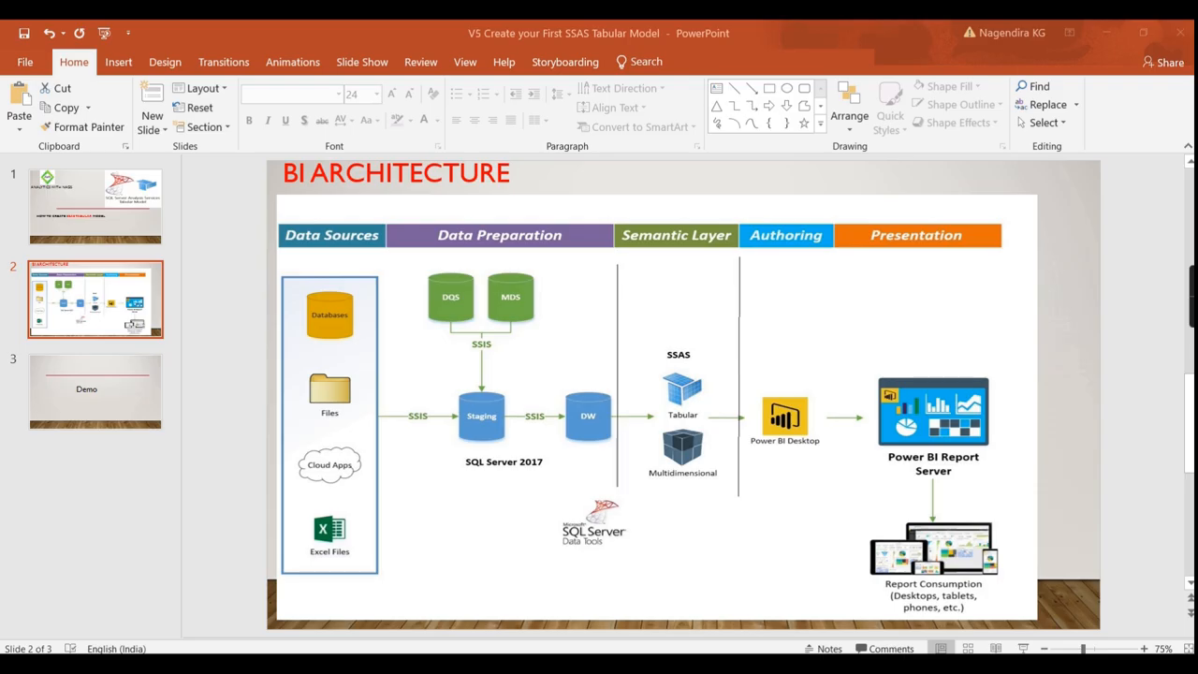
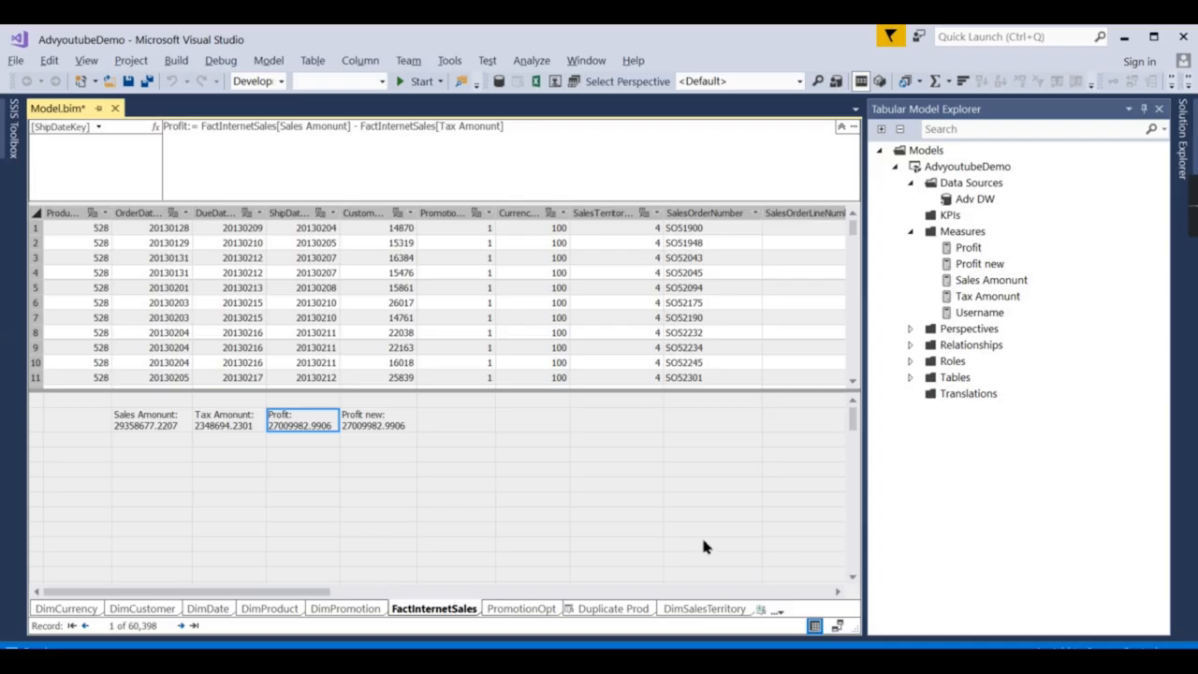
pyautogui.click(837, 625)
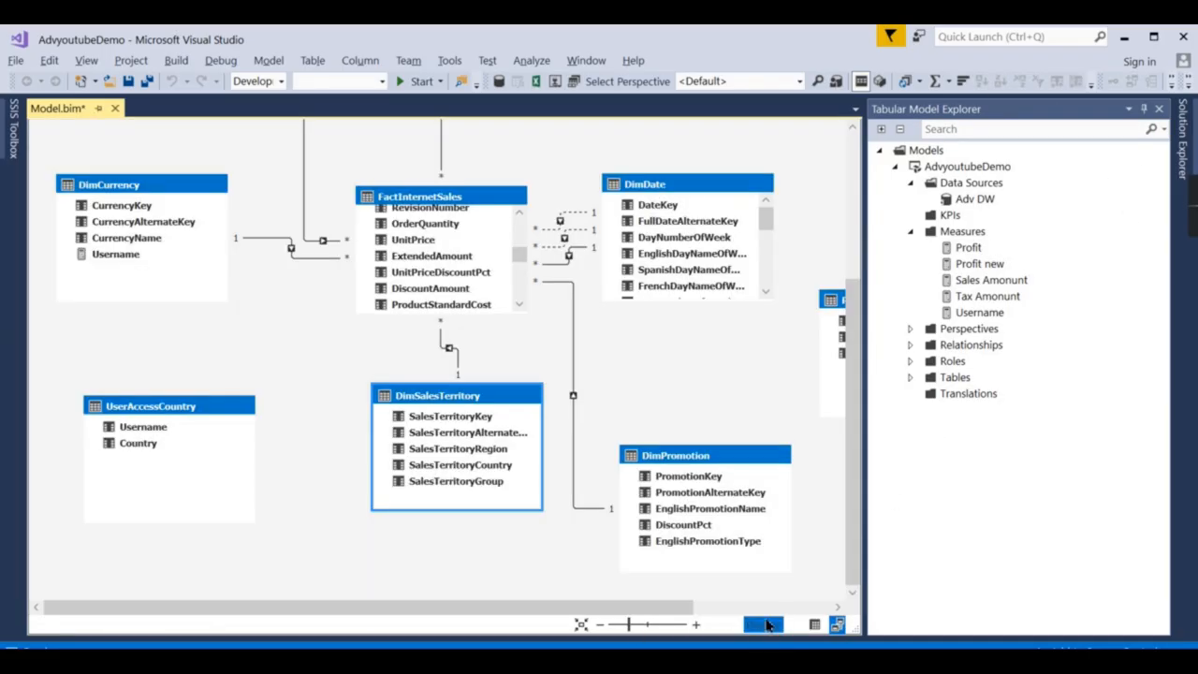
pyautogui.click(815, 625)
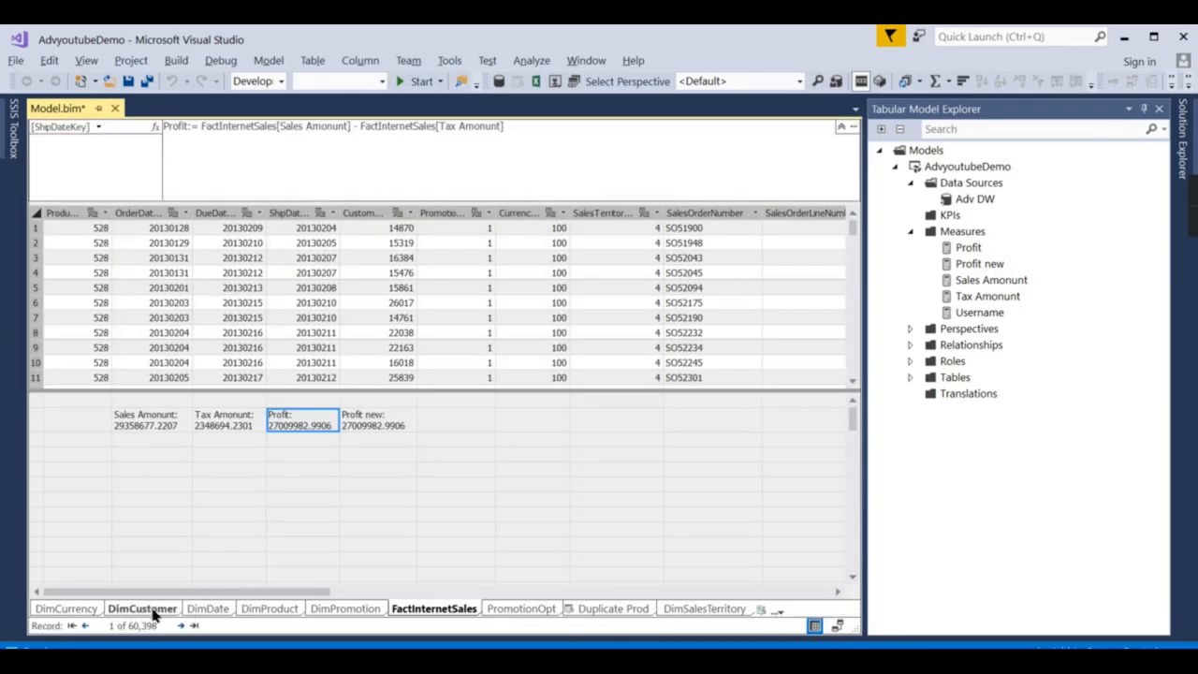
pyautogui.click(66, 609)
pyautogui.click(434, 608)
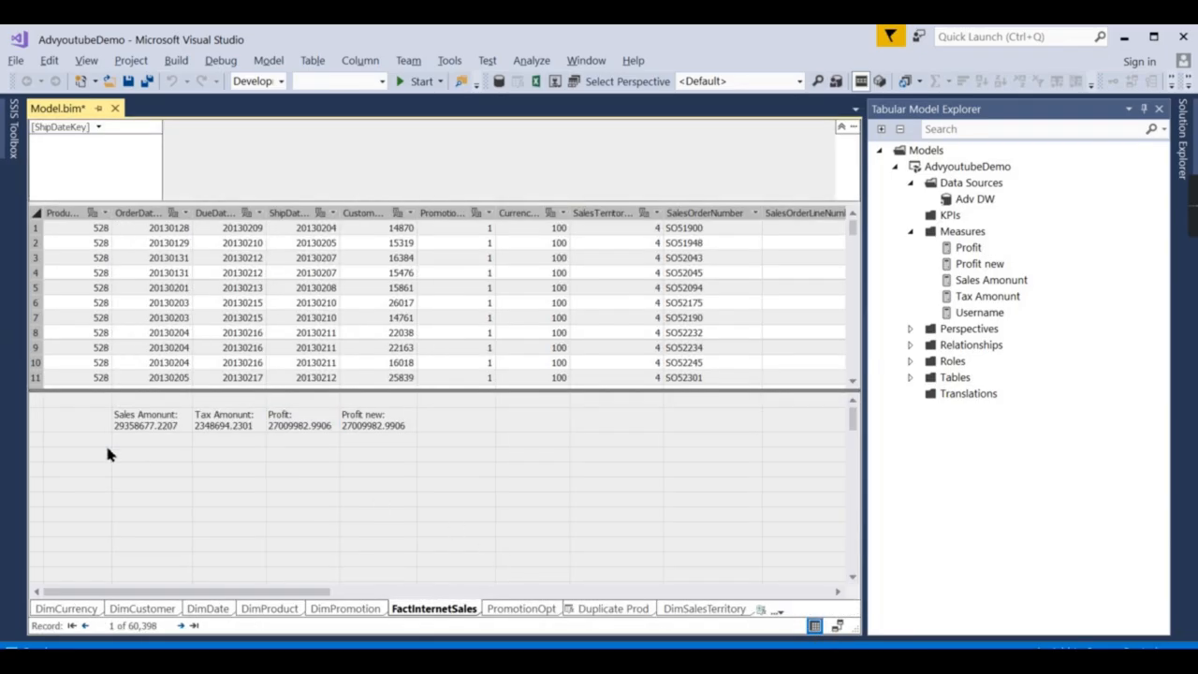
pyautogui.click(167, 429)
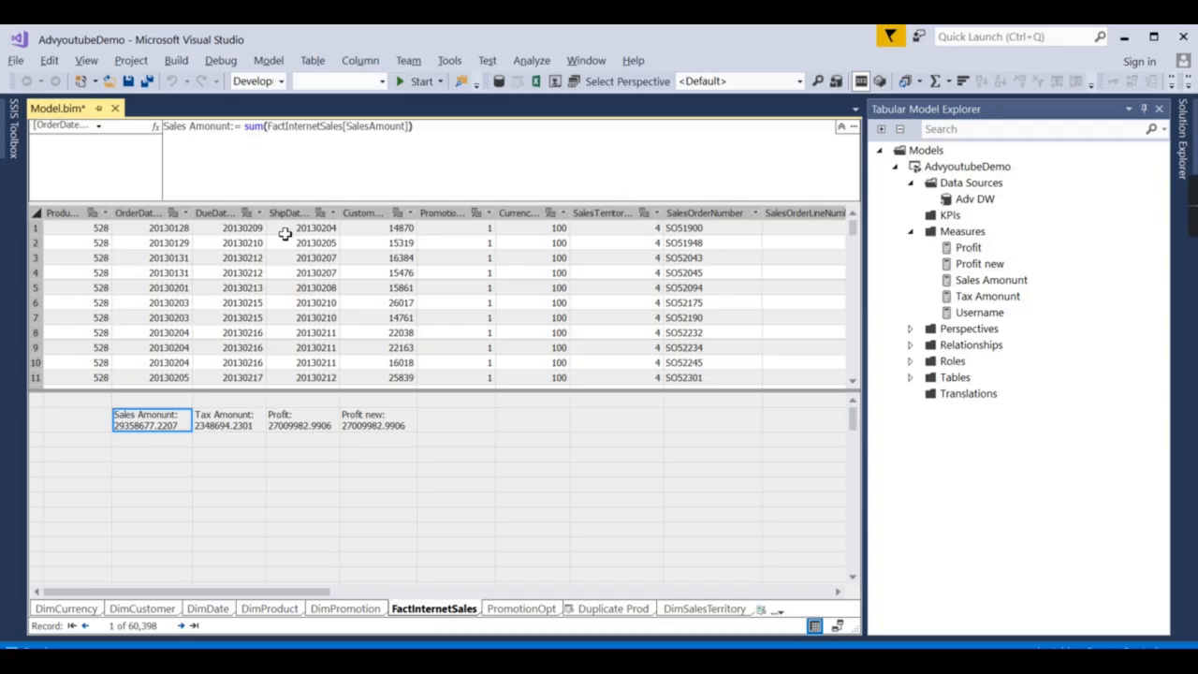
pyautogui.click(250, 427)
pyautogui.click(288, 418)
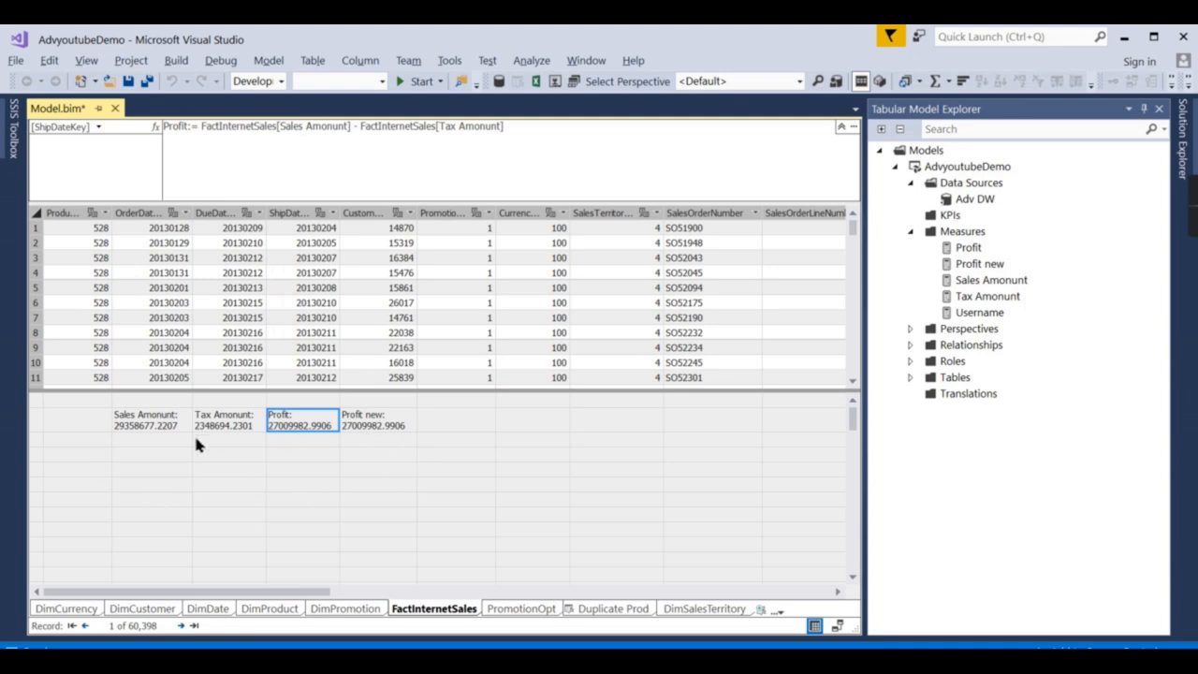
# Inspect the Tax Amount formula and browse the ShipDate, Customer, SalesOrderNumber and Freight columns.
pyautogui.click(223, 422)
pyautogui.click(302, 215)
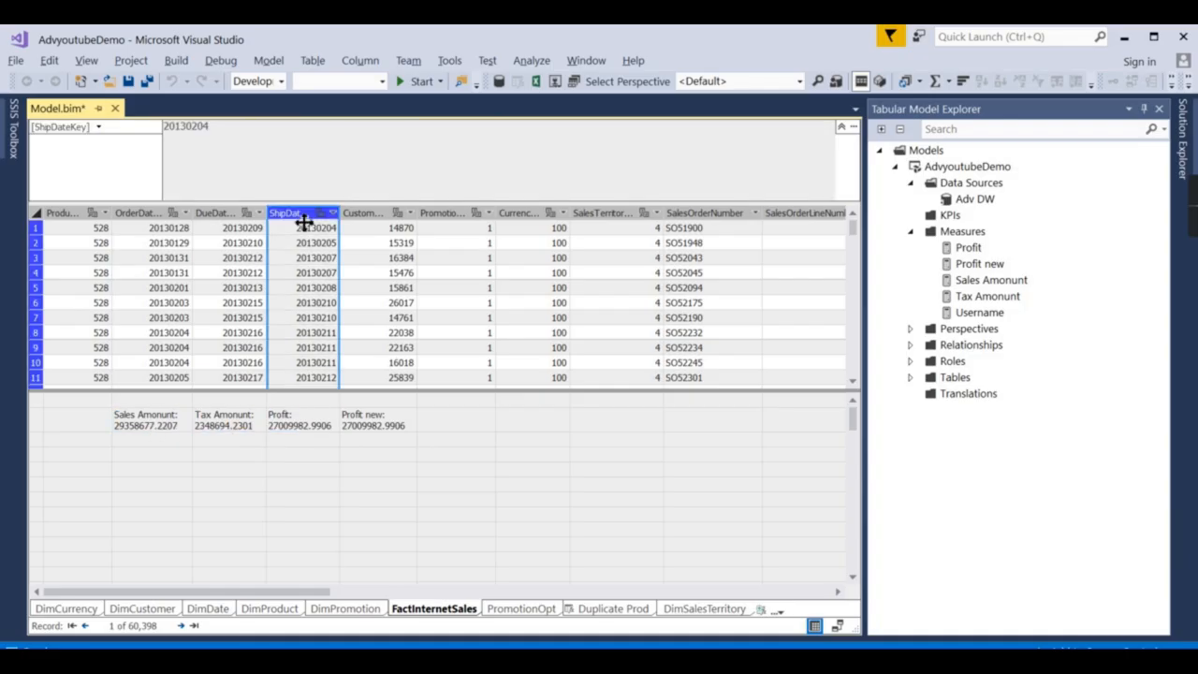
pyautogui.click(393, 213)
pyautogui.click(695, 213)
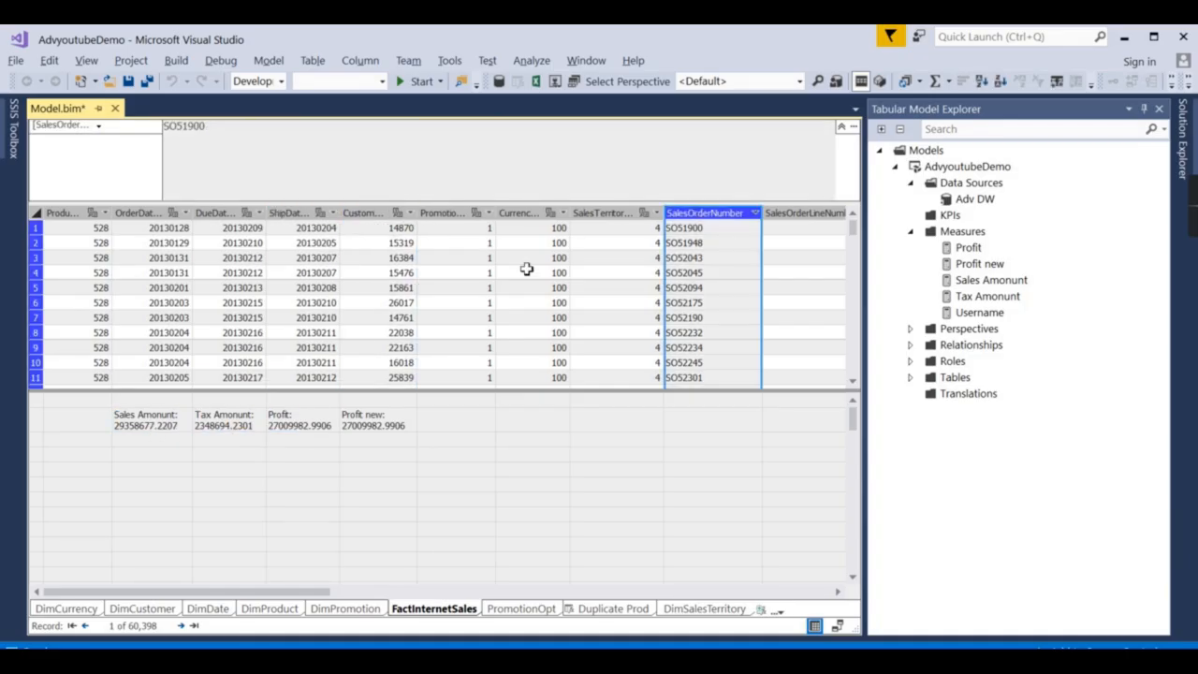
pyautogui.moveTo(313, 597); pyautogui.dragTo(834, 610)
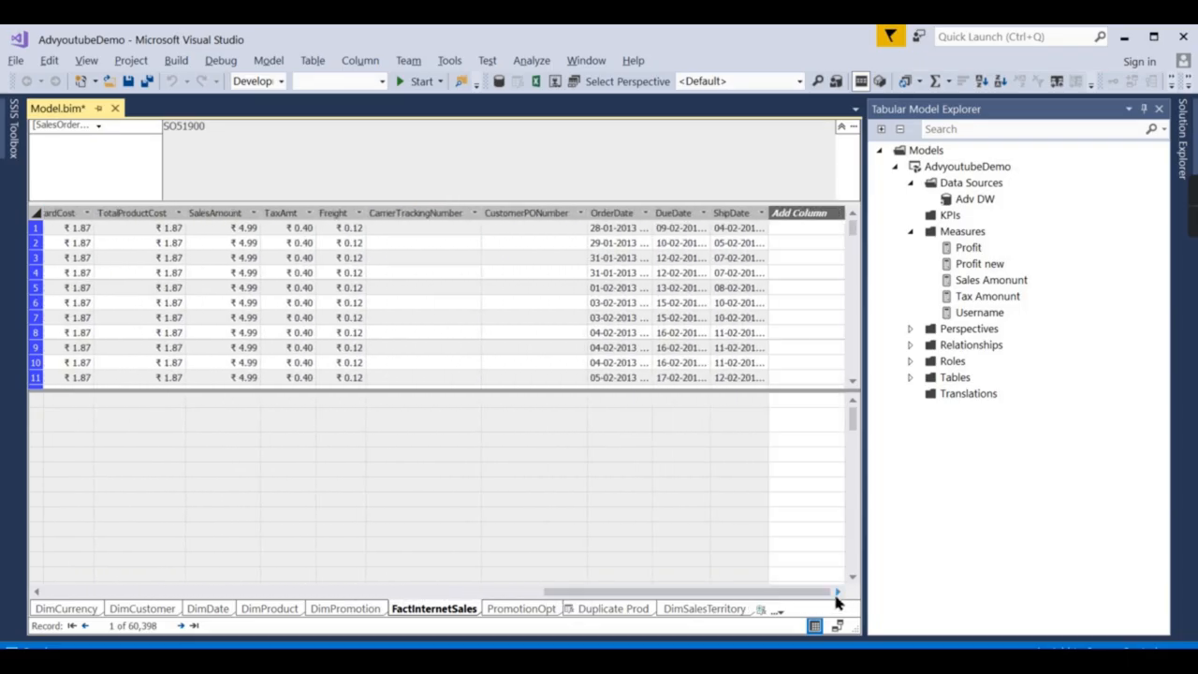
pyautogui.click(339, 213)
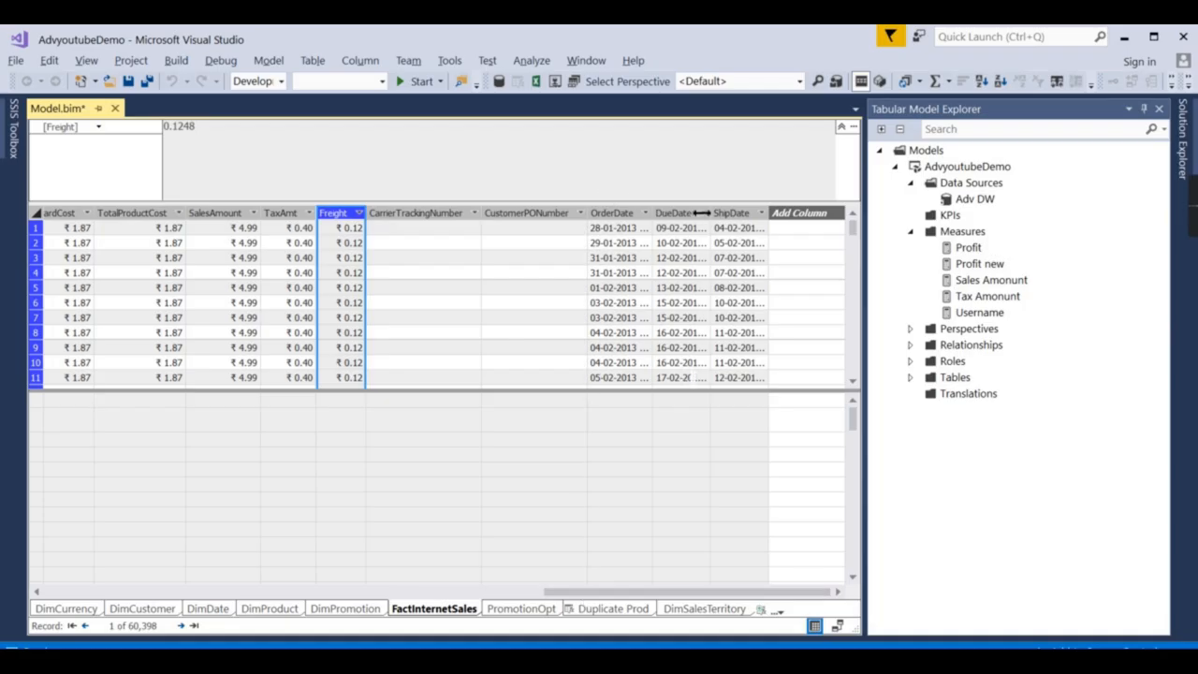
# Widen the OrderDate column so the full dates are visible.
pyautogui.moveTo(702, 213); pyautogui.dragTo(710, 212)
pyautogui.click(646, 212)
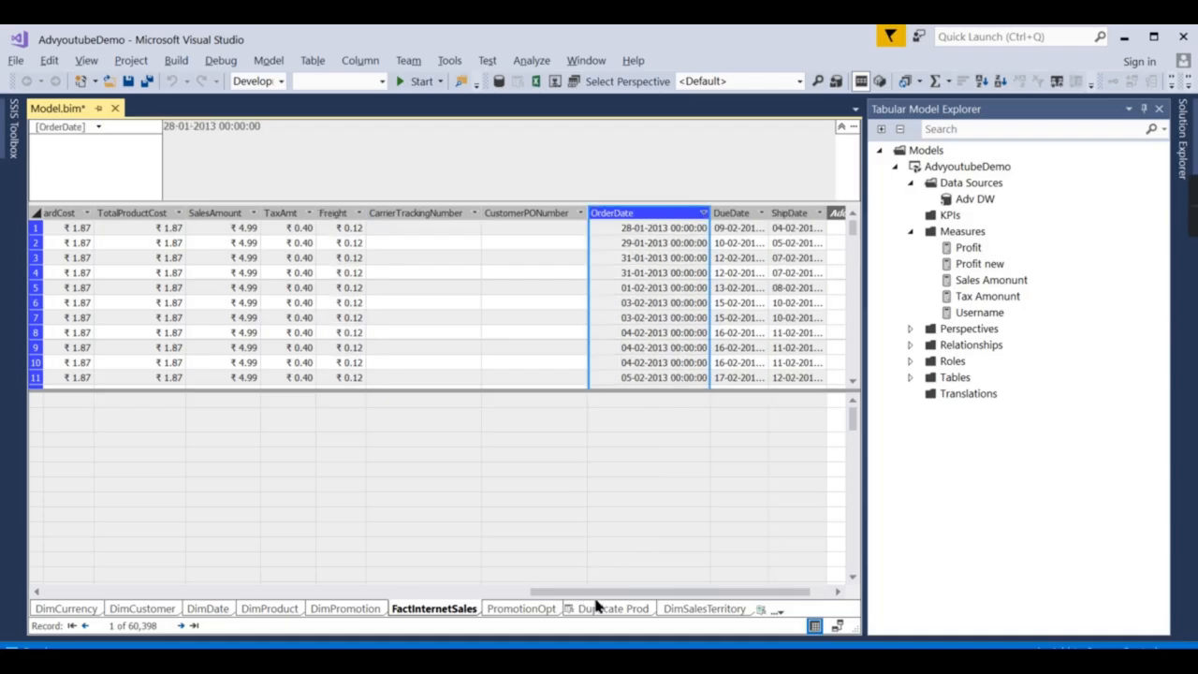
pyautogui.moveTo(589, 592); pyautogui.dragTo(103, 592)
# Select the Sales Amount measure and show its Properties window with F4.
pyautogui.click(141, 421)
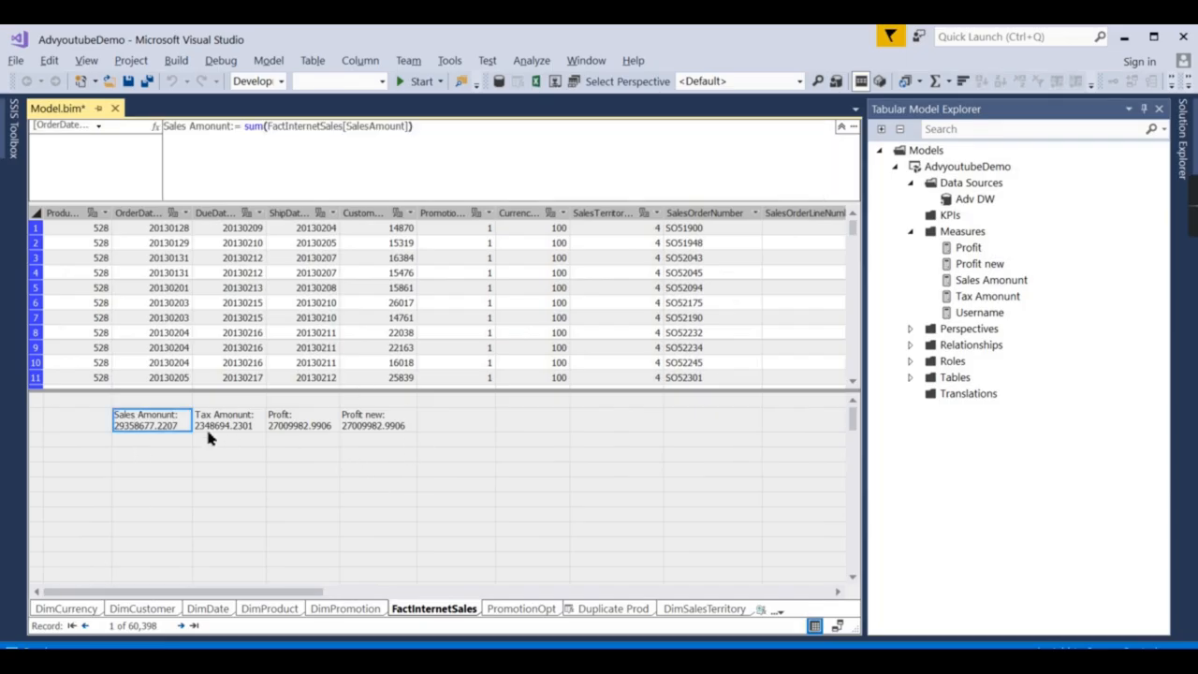
pyautogui.rightClick(157, 428)
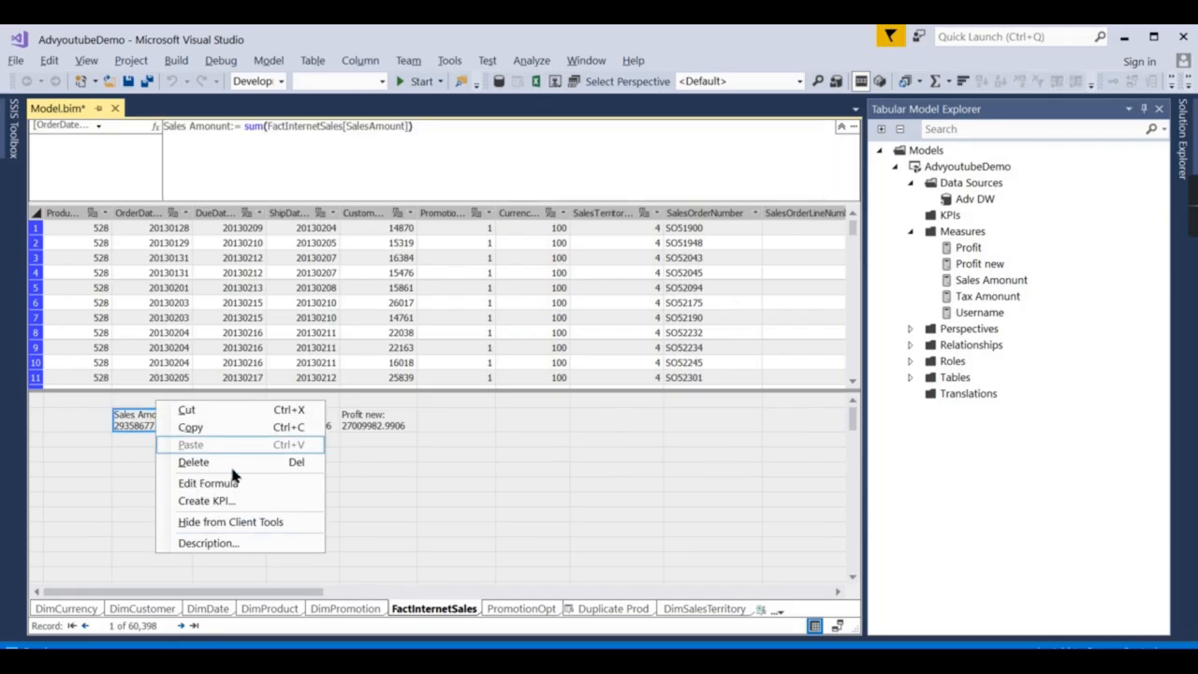
pyautogui.click(296, 214)
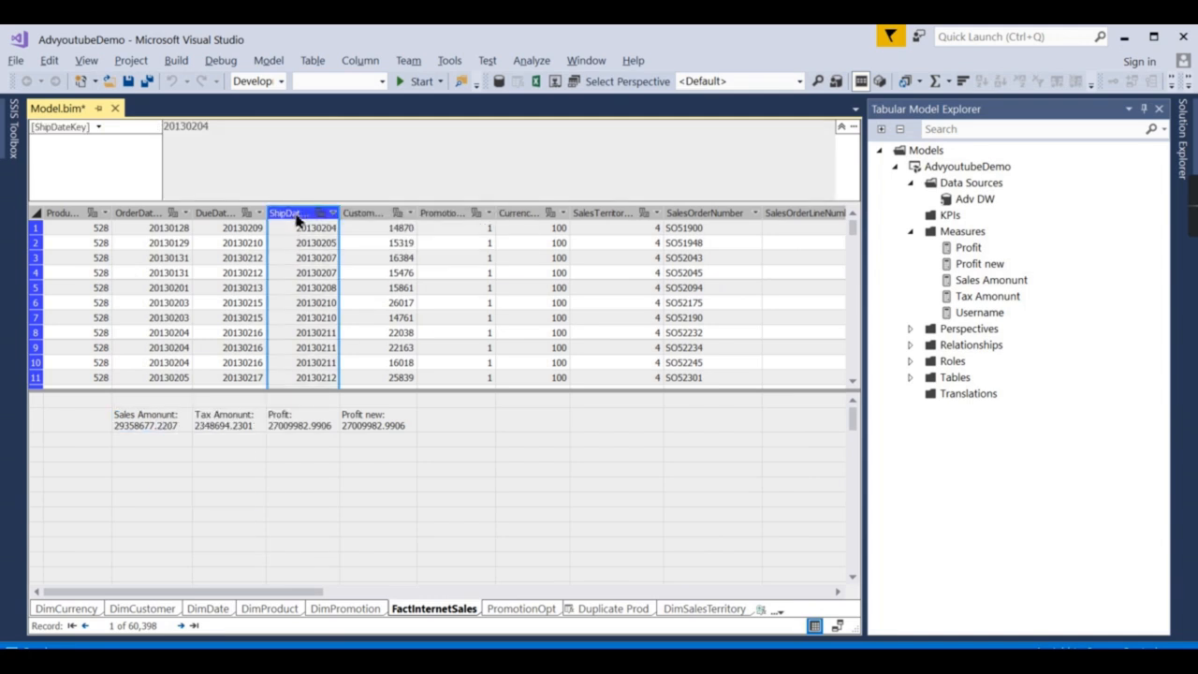
pyautogui.rightClick(296, 219)
pyautogui.click(390, 512)
pyautogui.click(390, 512)
pyautogui.click(148, 428)
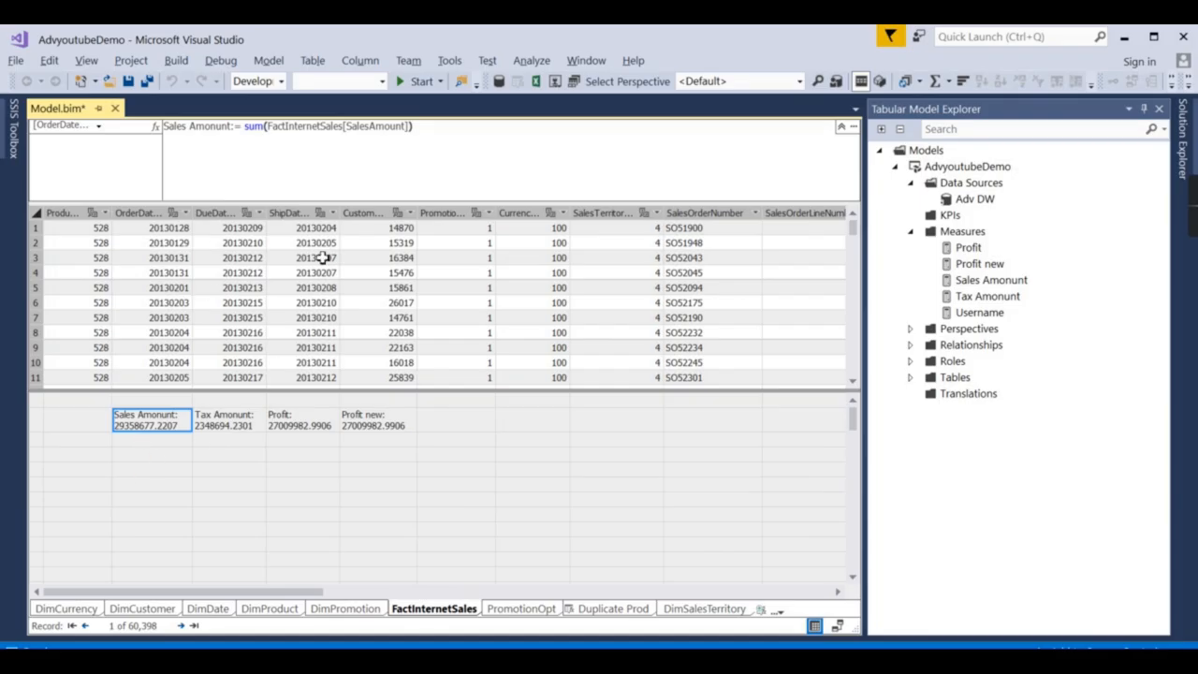
pyautogui.press('F4')
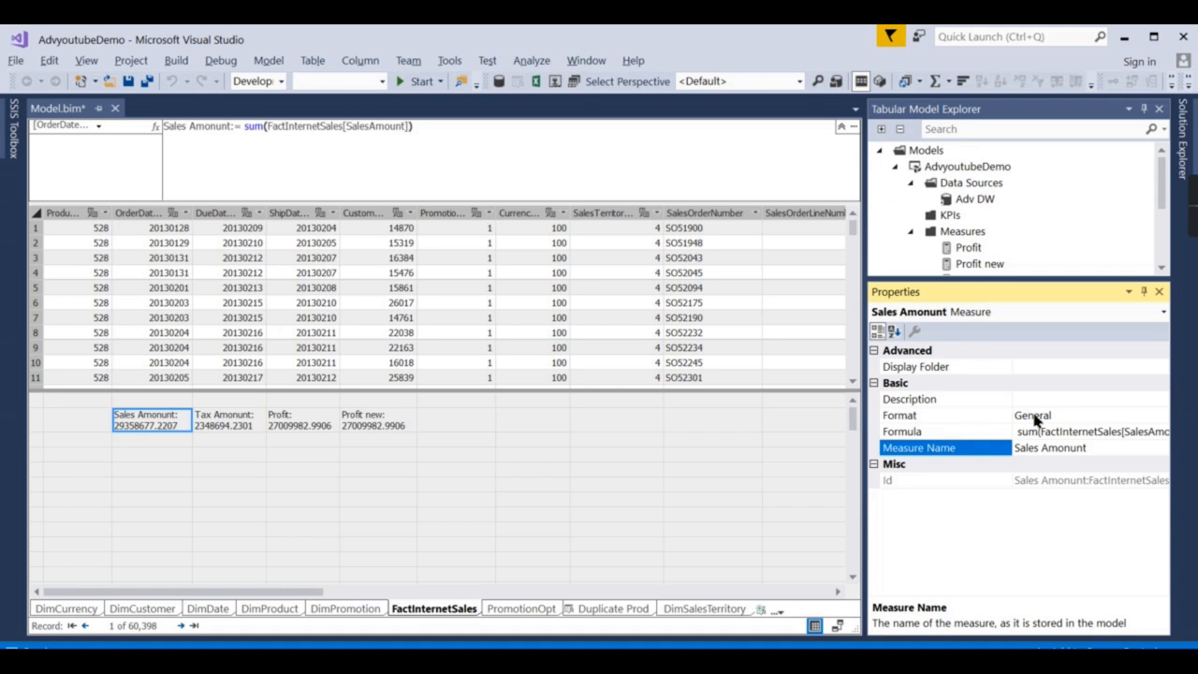
# Format Sales Amount as Decimal Number with thousand separators on, reading 2,93,58,677.22.
pyautogui.click(1086, 417)
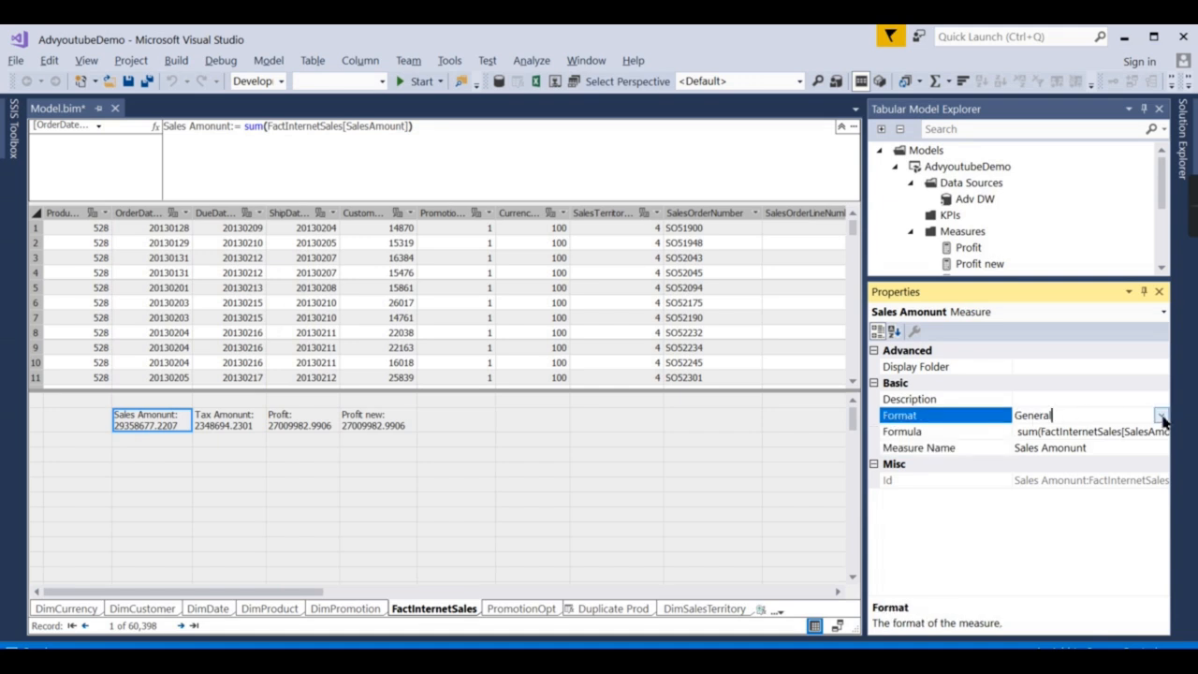
pyautogui.click(1163, 420)
pyautogui.click(1049, 450)
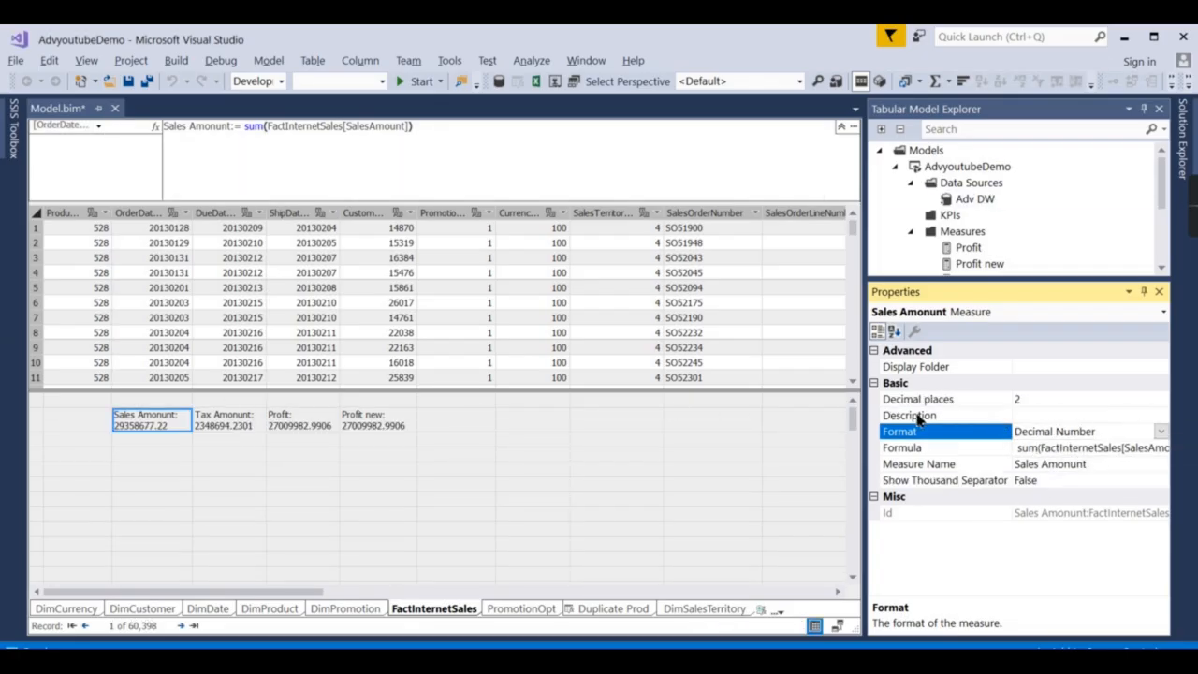
pyautogui.click(947, 480)
pyautogui.click(1160, 480)
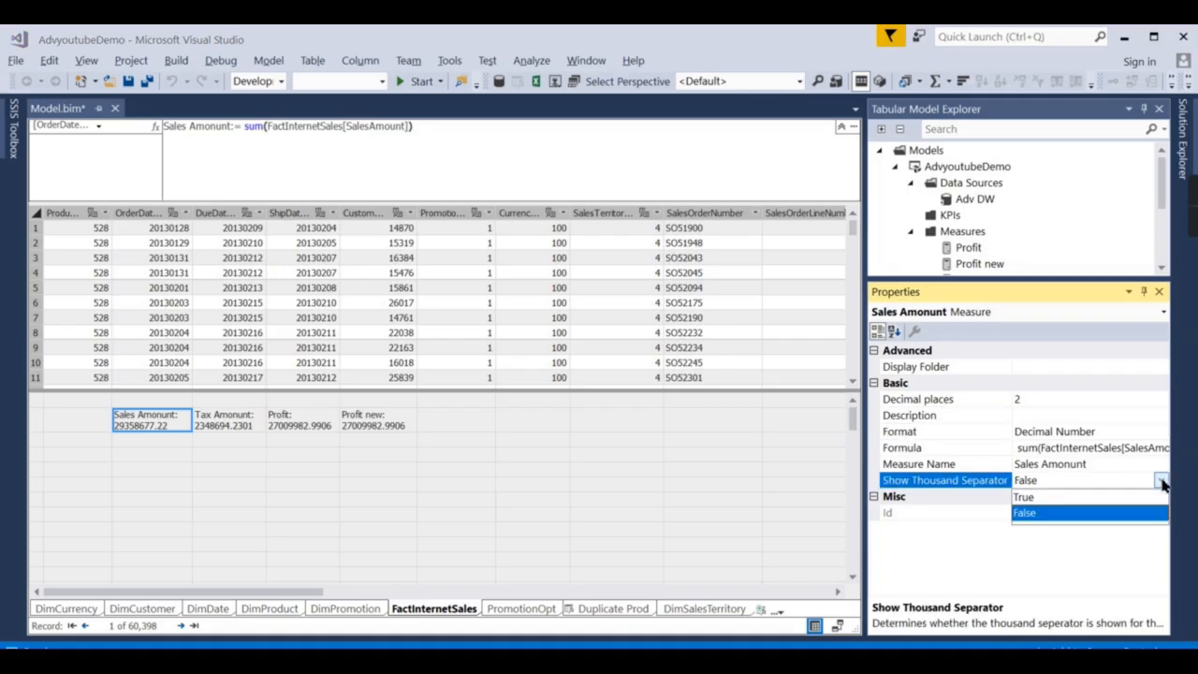
pyautogui.click(1058, 497)
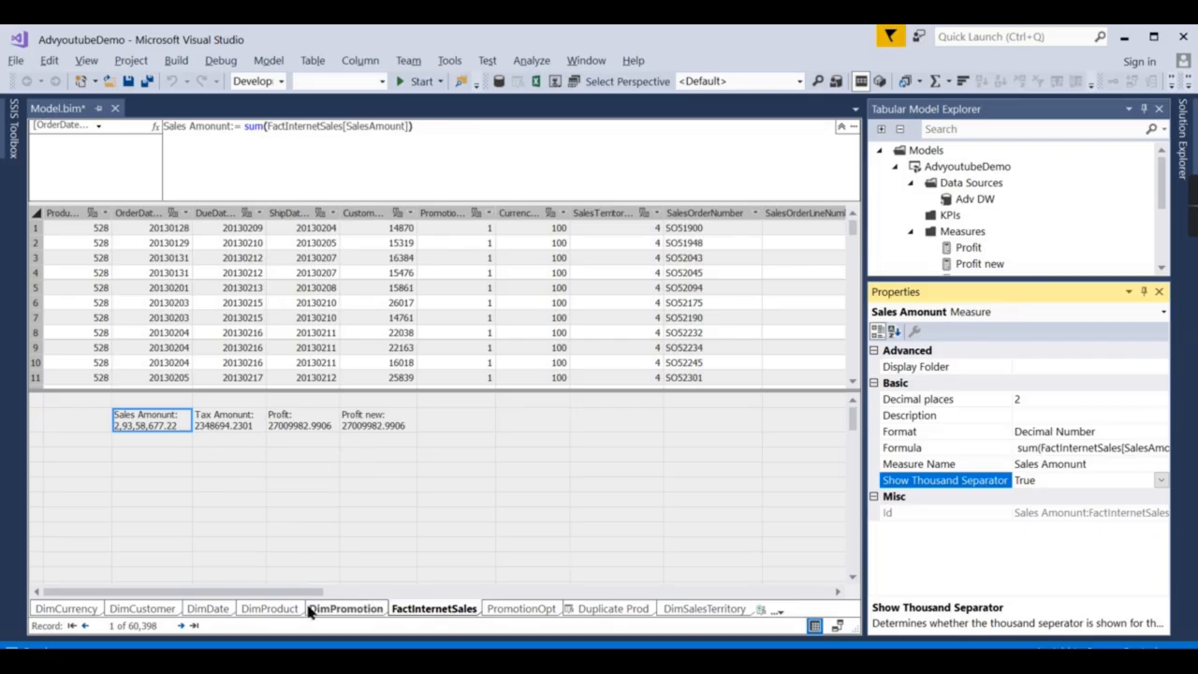
pyautogui.moveTo(276, 600); pyautogui.dragTo(486, 586)
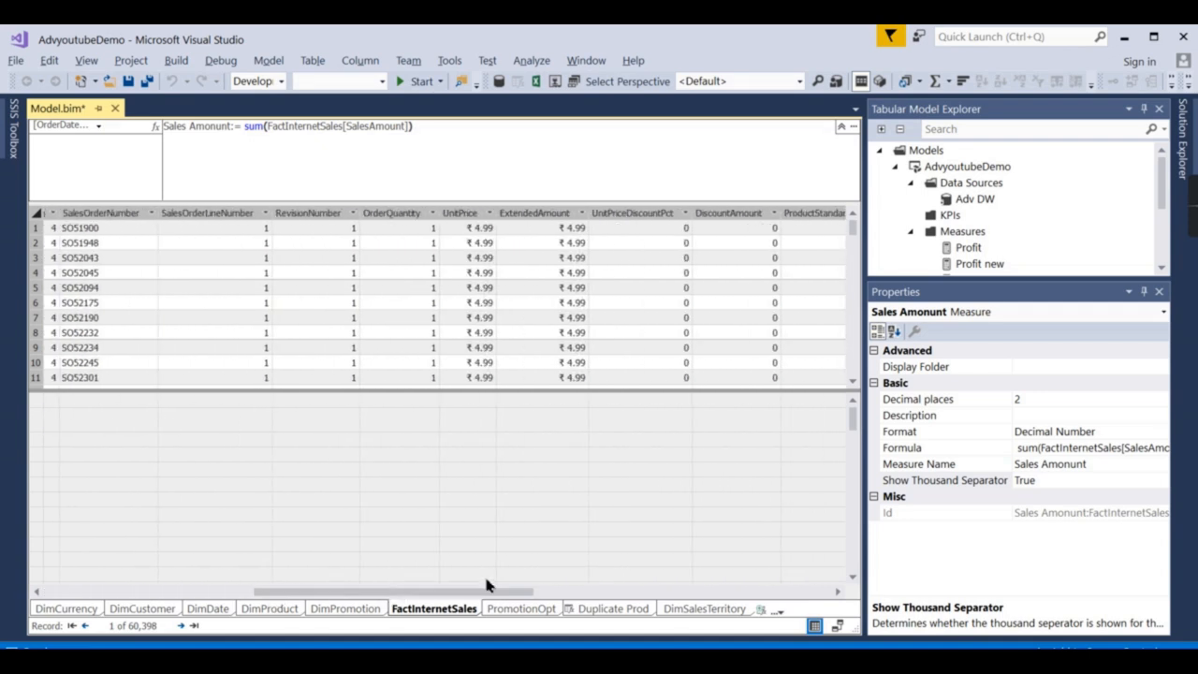
# Set UnitPrice's currency symbol to € Slovak (Slovakia), then open the DimDate table.
pyautogui.click(468, 215)
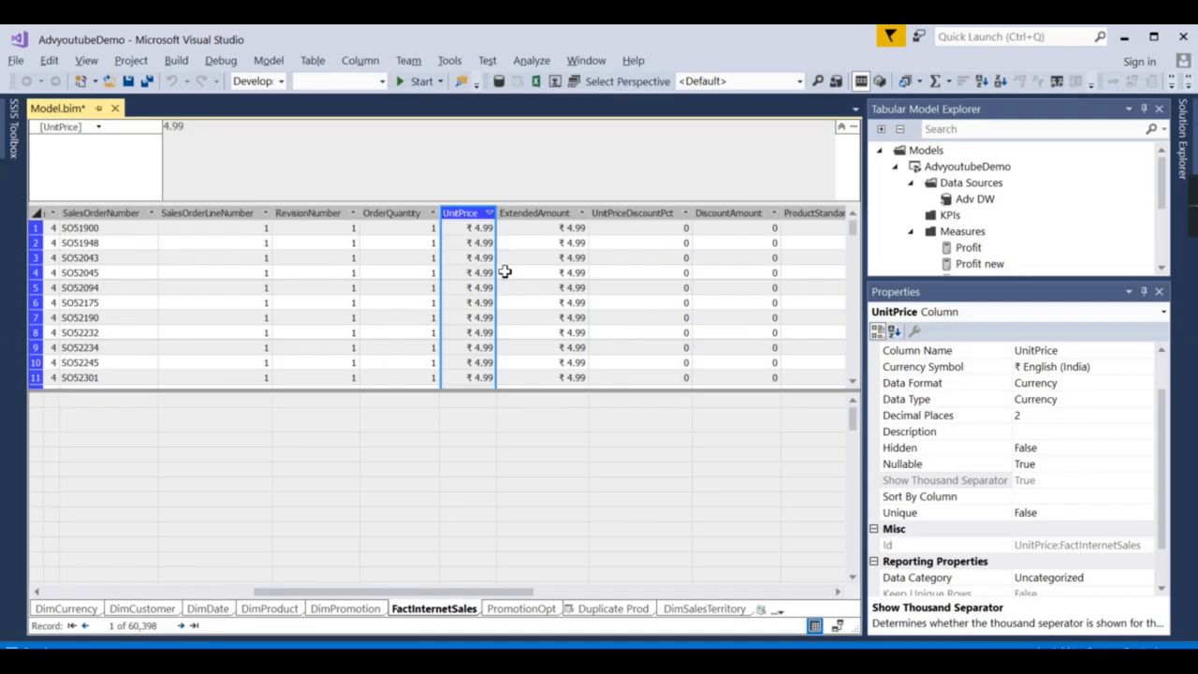
pyautogui.click(1089, 368)
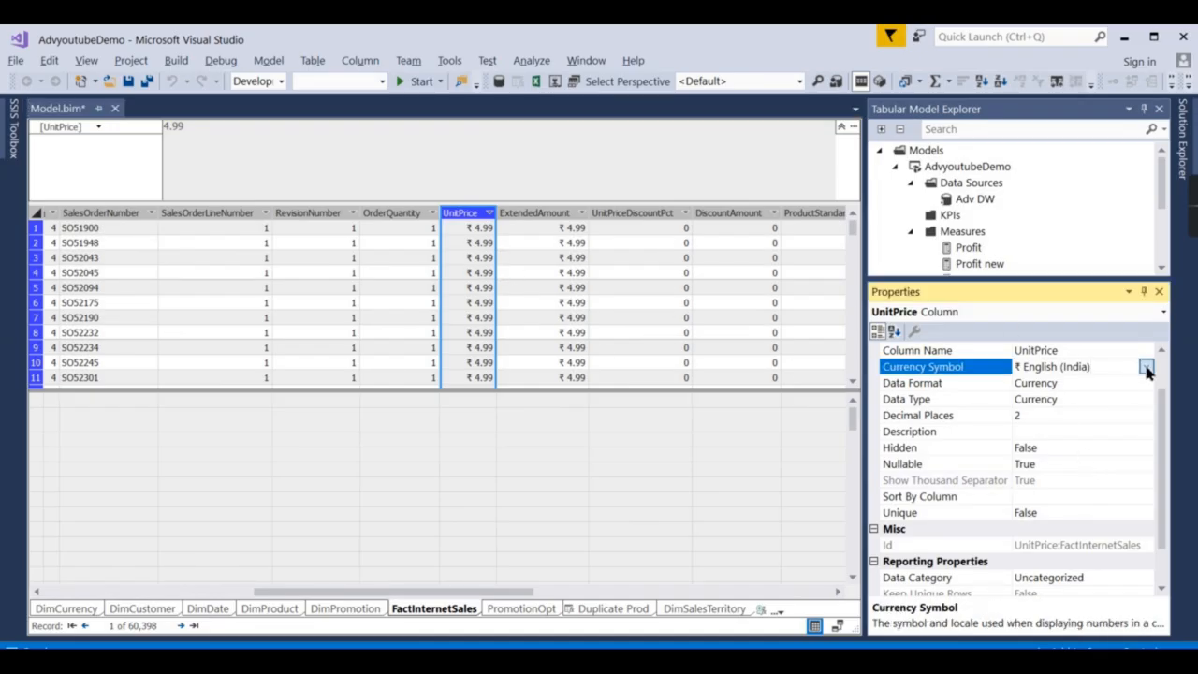
pyautogui.click(1146, 367)
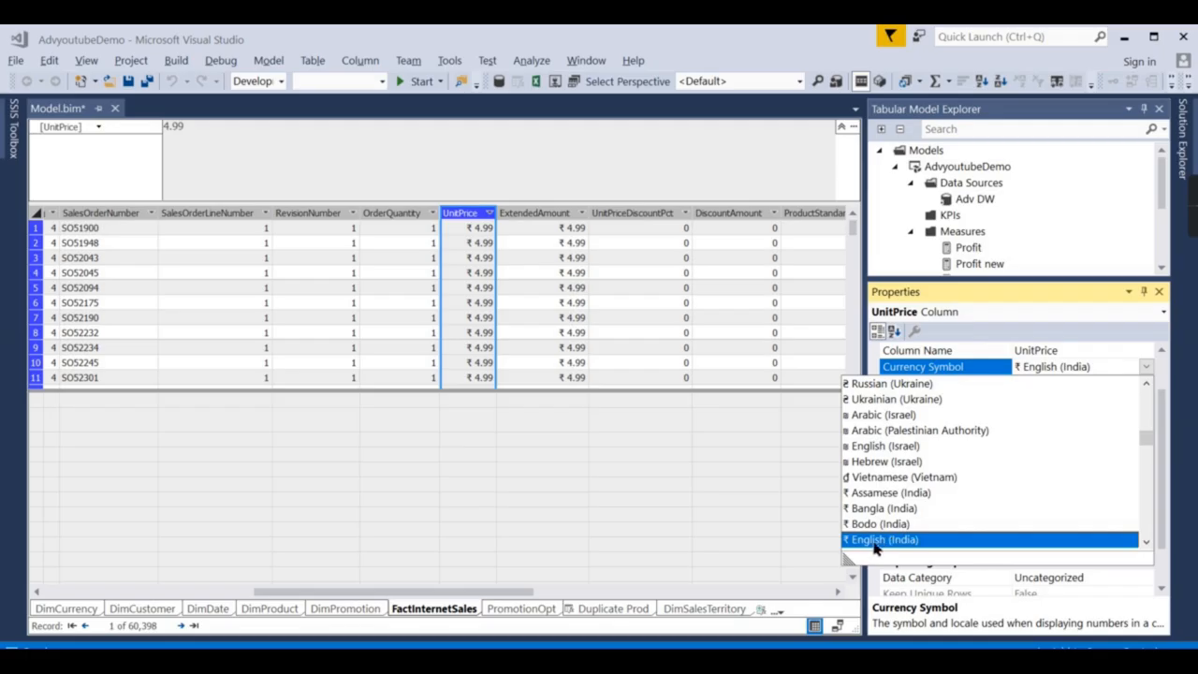
pyautogui.scroll(-1, 878, 545)
pyautogui.scroll(1, 952, 502)
pyautogui.scroll(5, 951, 503)
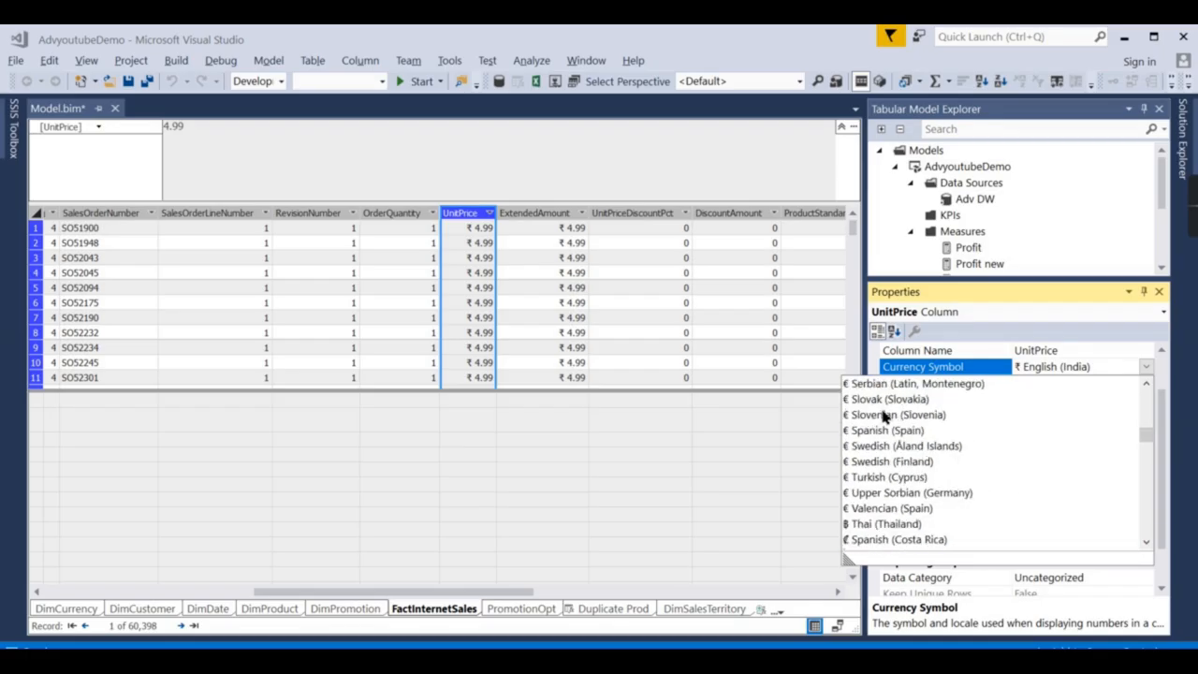
pyautogui.click(889, 400)
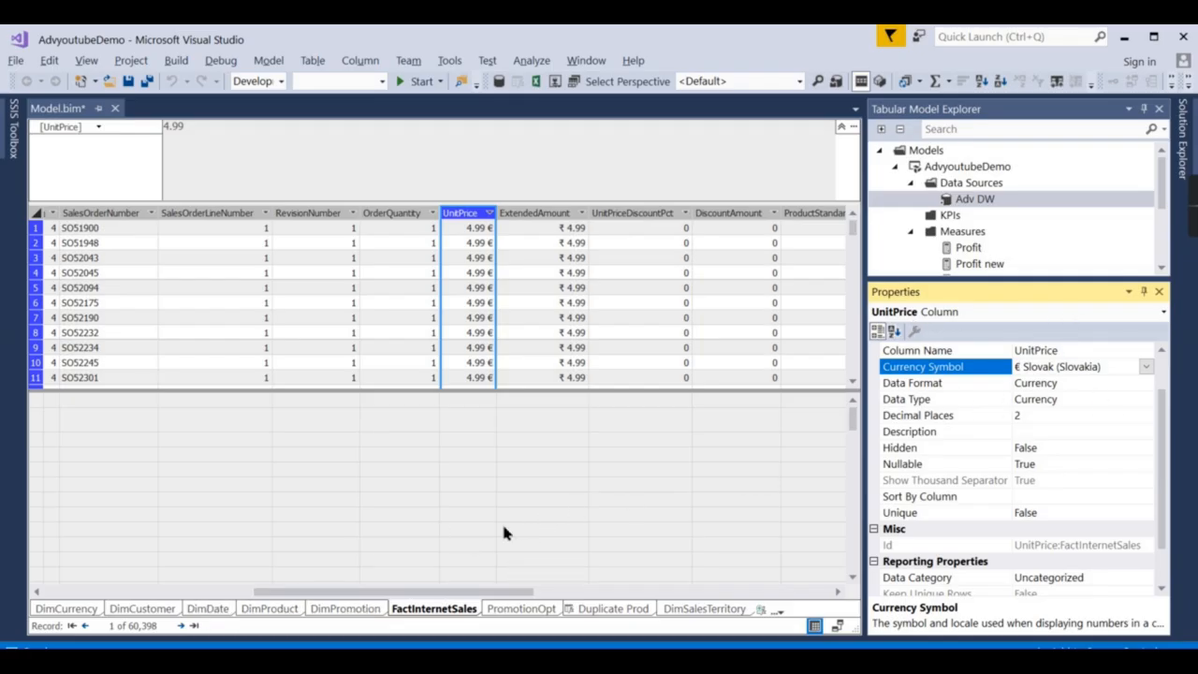
pyautogui.click(212, 613)
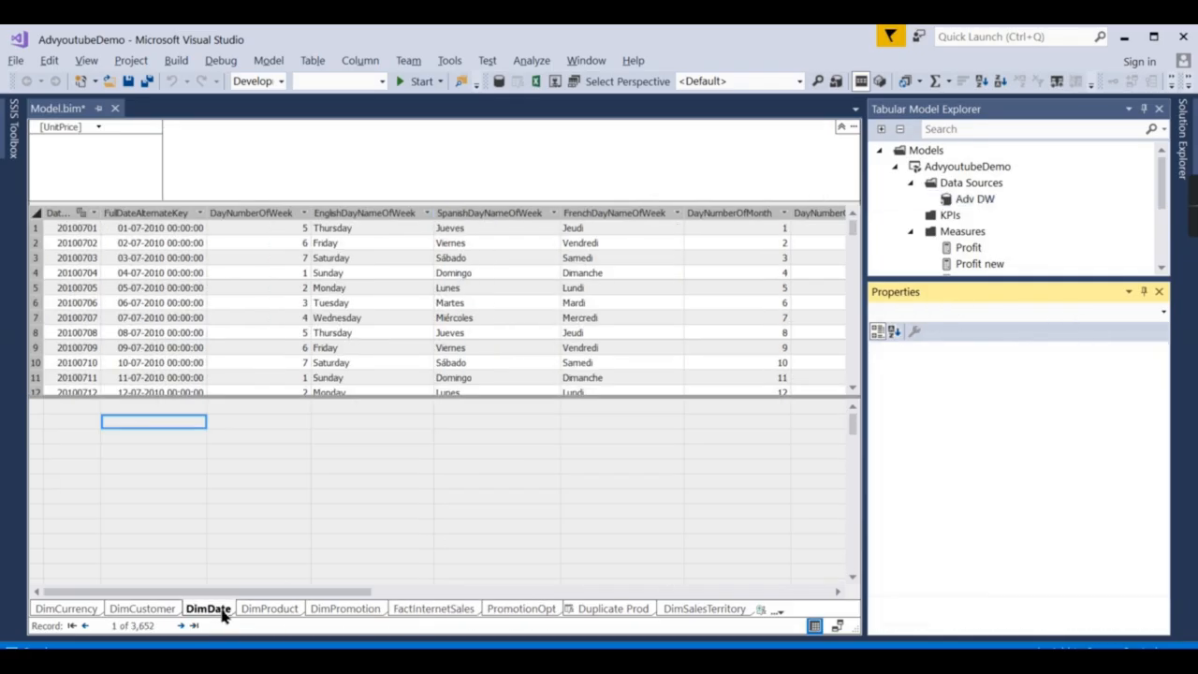
# Create the measure maxdt := max(DimDate[FullDateAlternateKey]) in DimDate's measure grid.
pyautogui.click(145, 258)
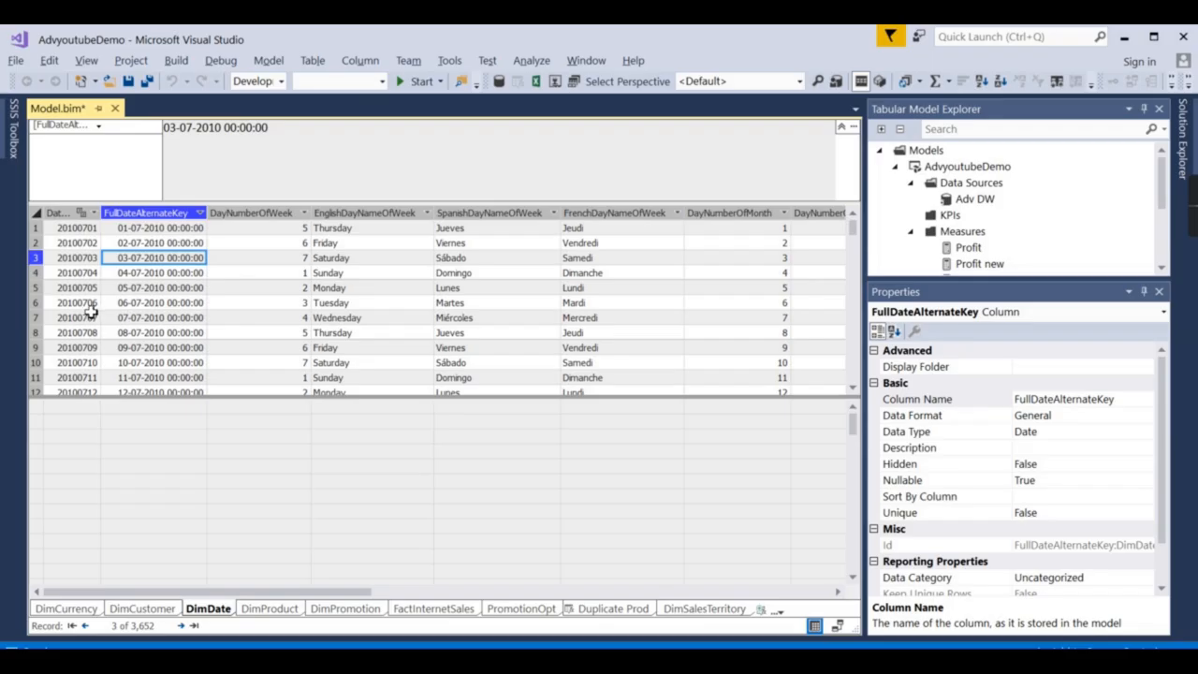
pyautogui.click(157, 437)
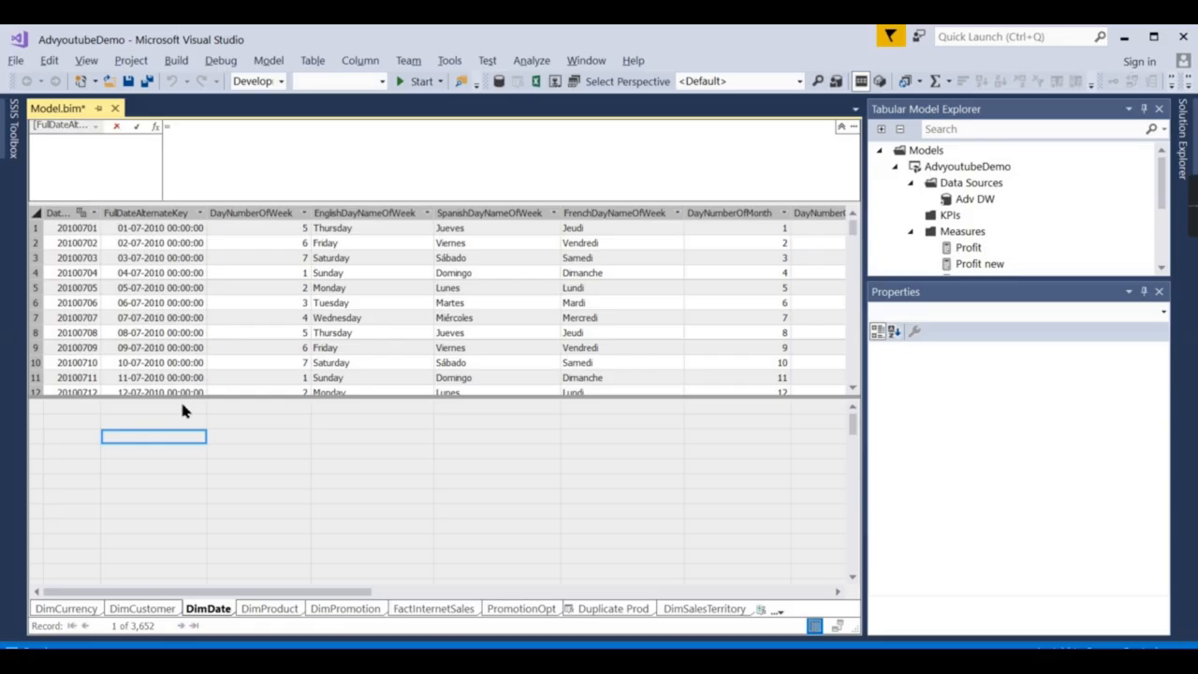
pyautogui.click(294, 132)
pyautogui.write('=')
pyautogui.write('max')
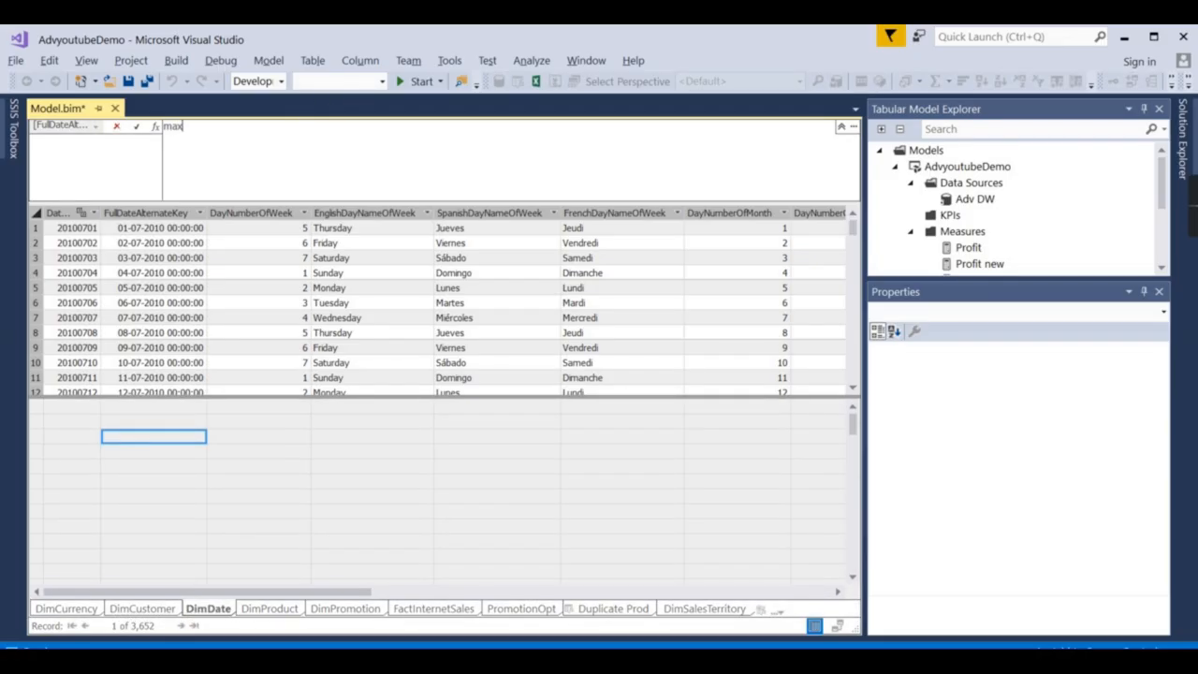
pyautogui.write('dt :=')
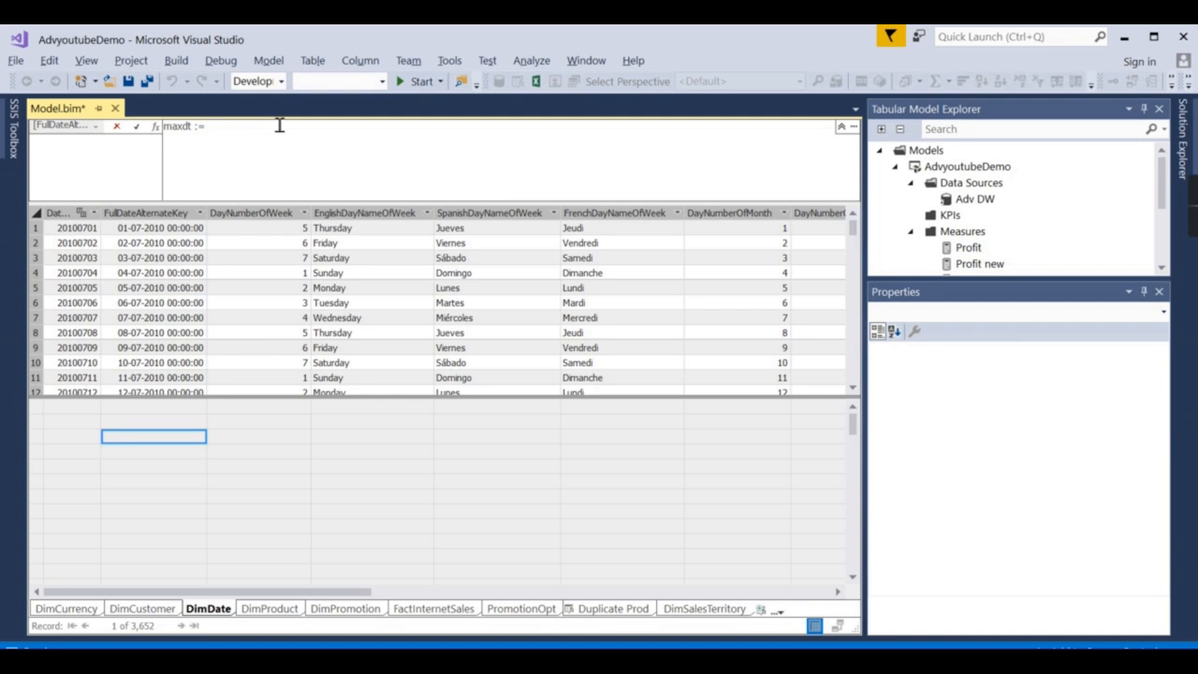
pyautogui.write('max(')
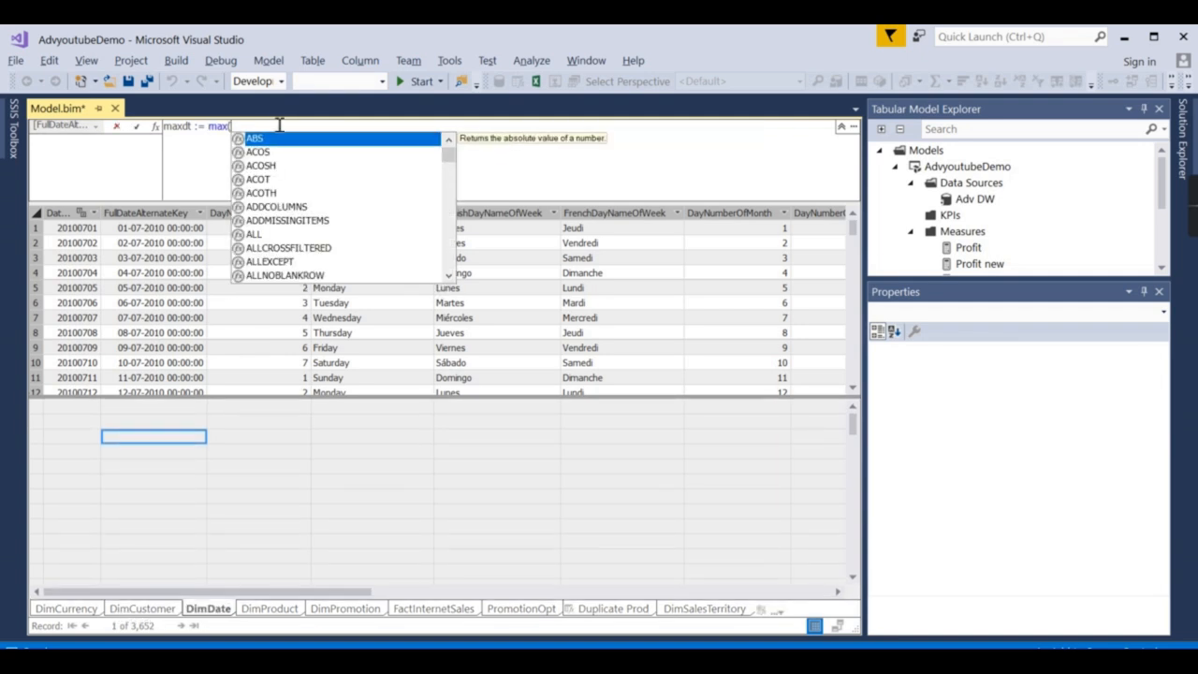
pyautogui.write('Full')
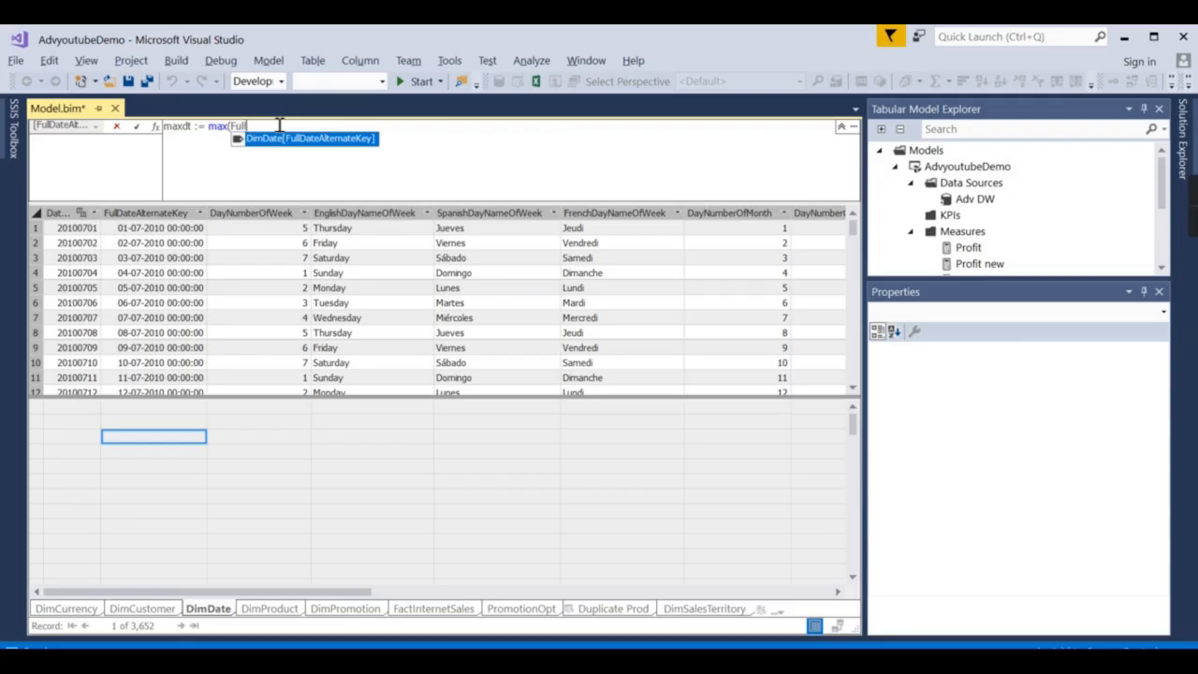
pyautogui.doubleClick(335, 142)
pyautogui.write(')')
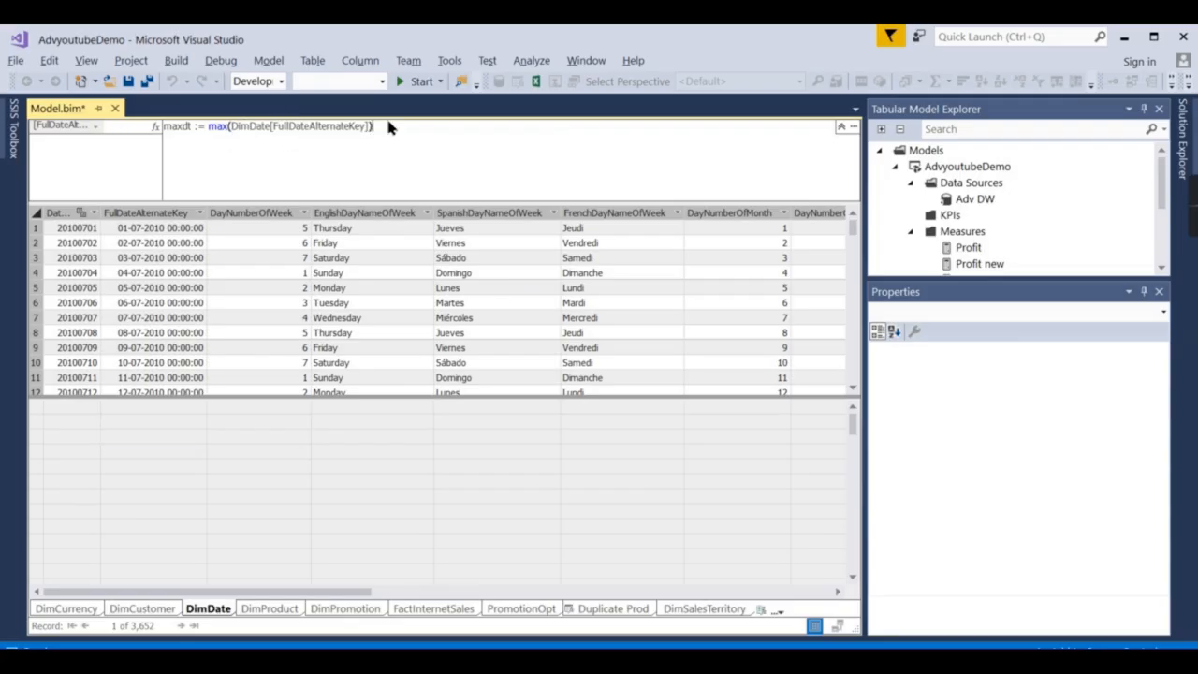
pyautogui.press('Return')
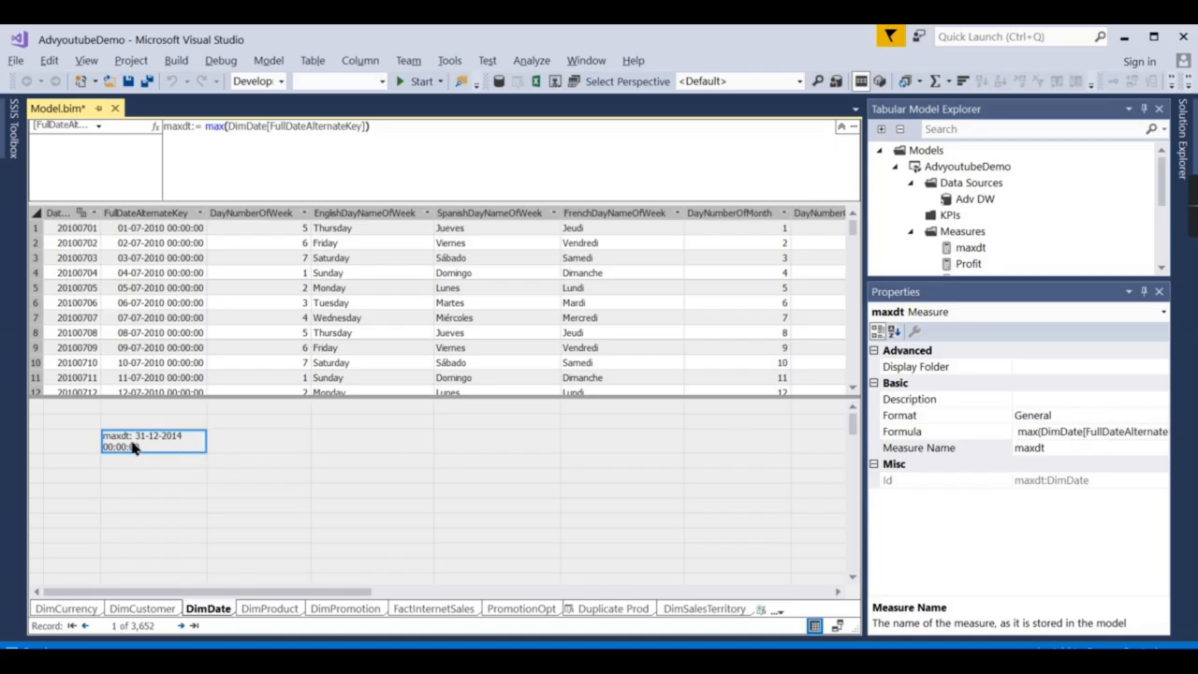
# Change the maxdt measure's Format to Date.
pyautogui.click(1101, 417)
pyautogui.click(1161, 415)
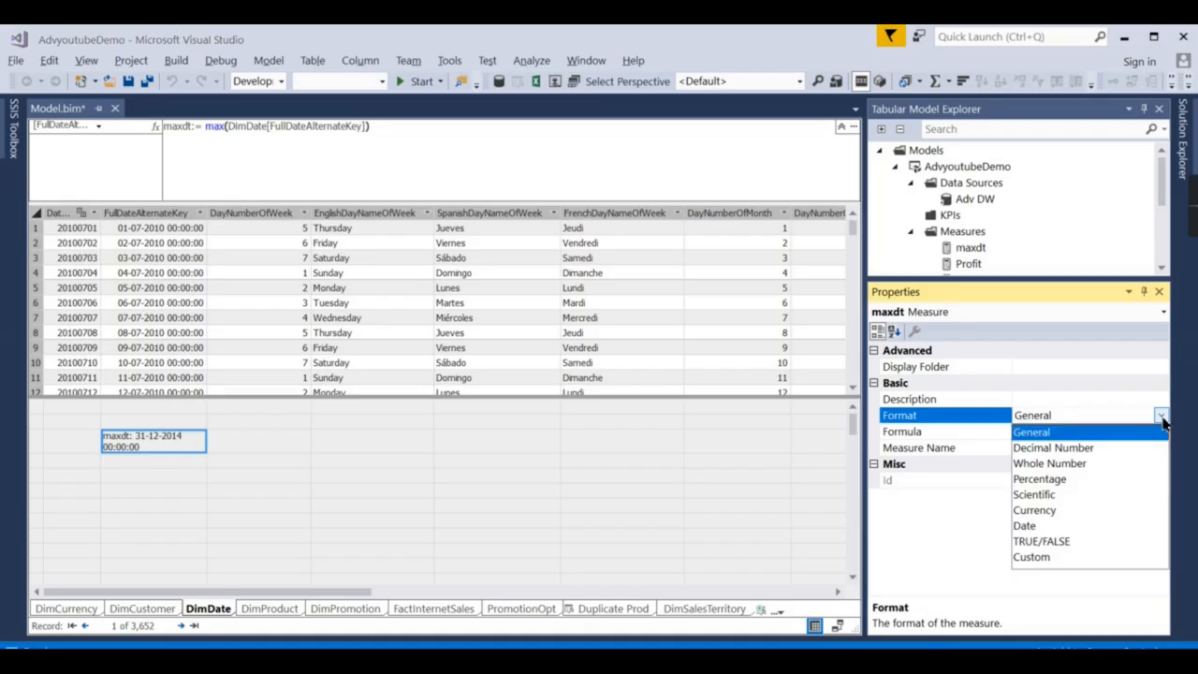
pyautogui.click(1045, 525)
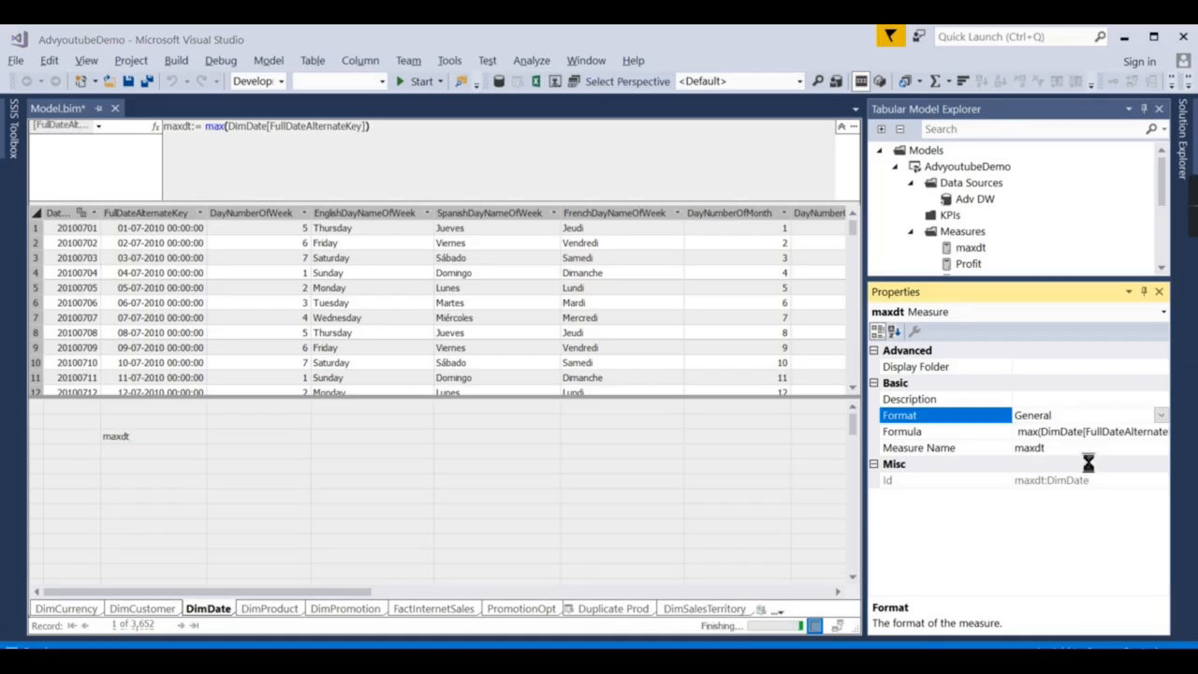
pyautogui.click(1072, 433)
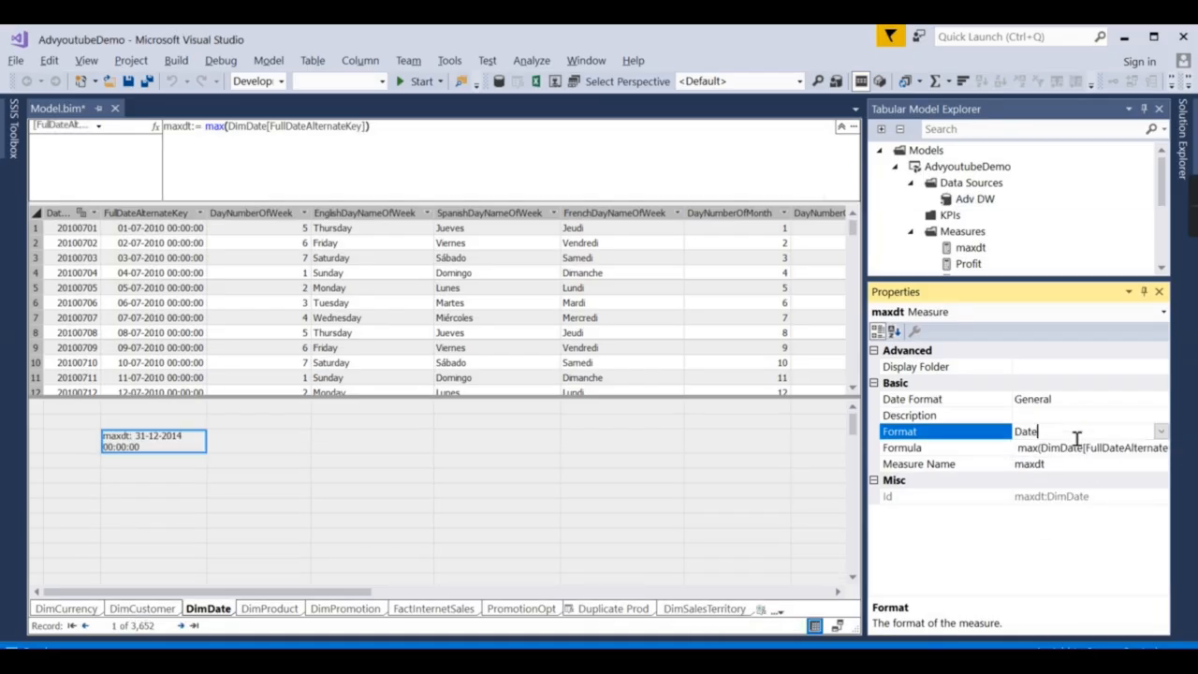
pyautogui.click(1160, 433)
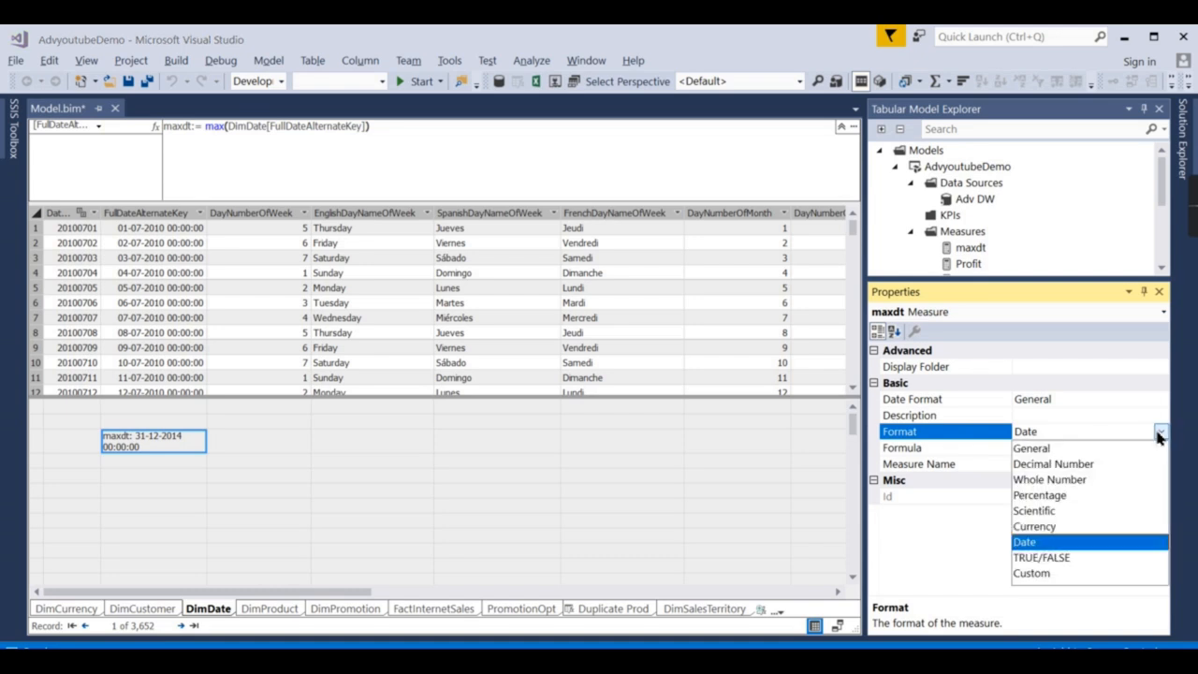
pyautogui.click(1180, 405)
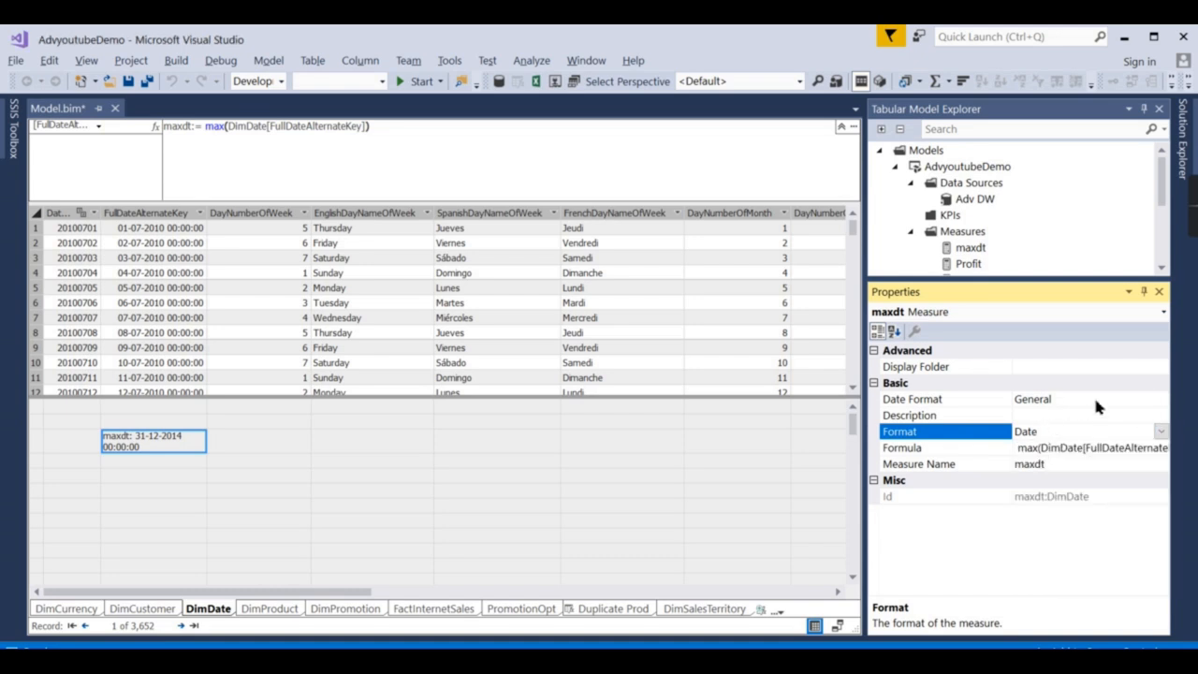
# Choose the MMMM, yyyy date format so maxdt reads December, 2014.
pyautogui.click(1095, 398)
pyautogui.click(1160, 399)
pyautogui.scroll(-5, 1113, 488)
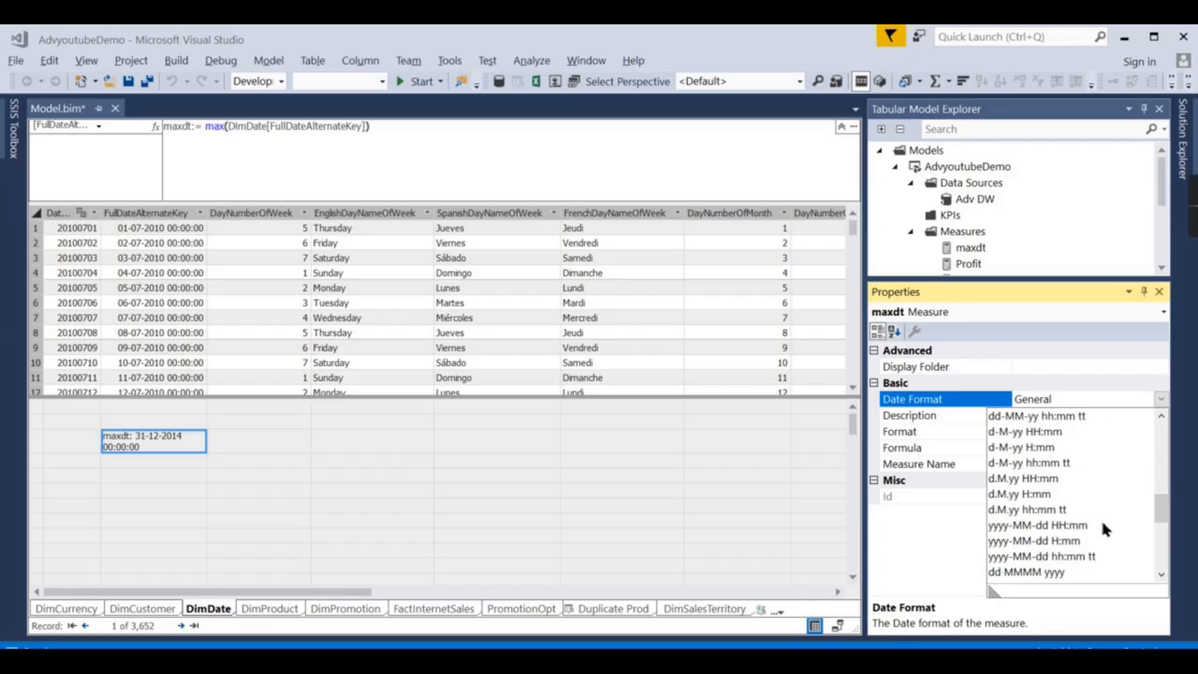
pyautogui.scroll(-3, 1102, 530)
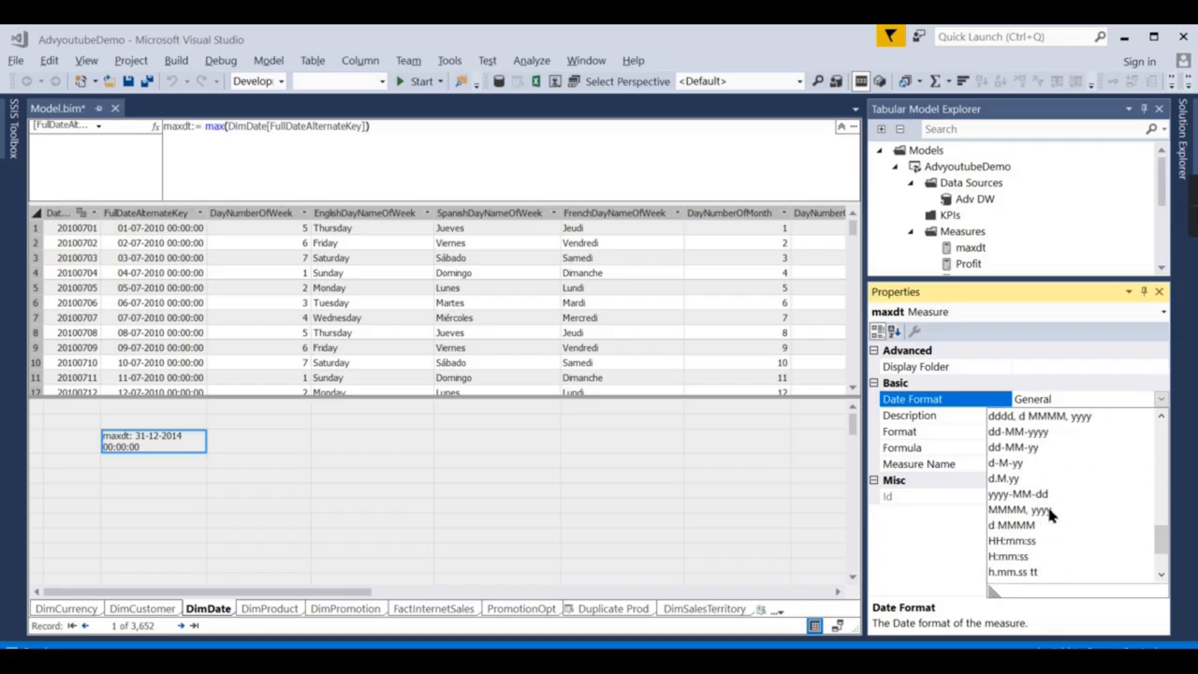
pyautogui.click(1019, 509)
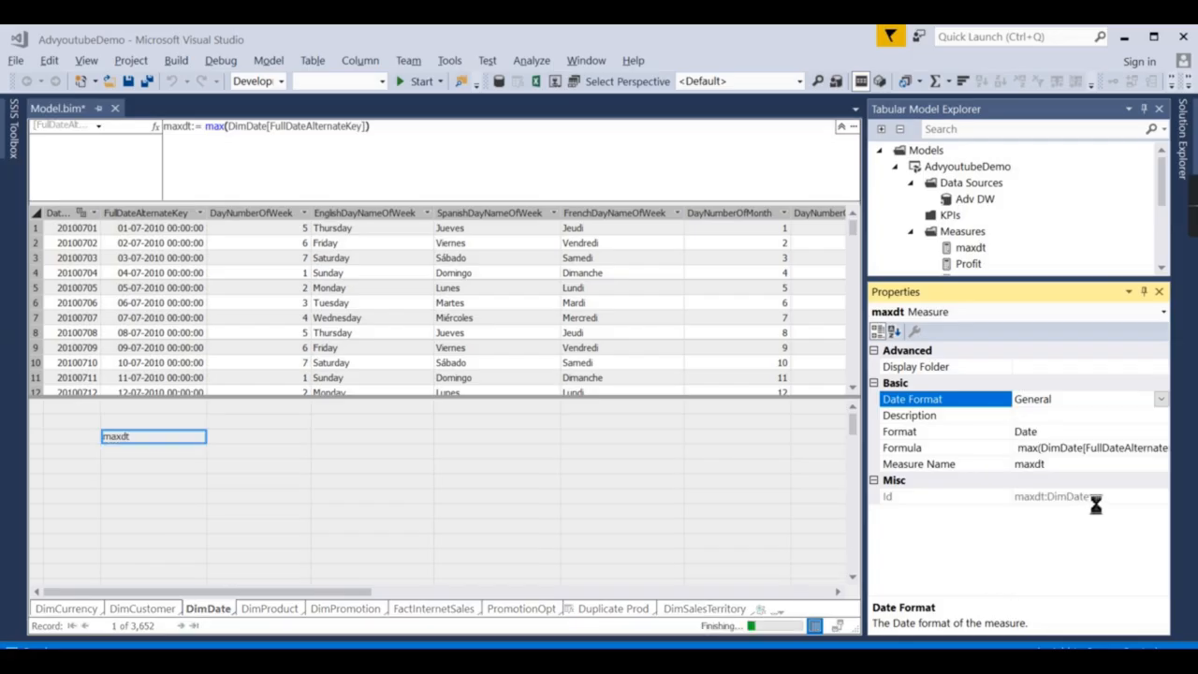
pyautogui.click(141, 465)
# Reselect maxdt and review the date format list, keeping MMMM, yyyy.
pyautogui.click(163, 439)
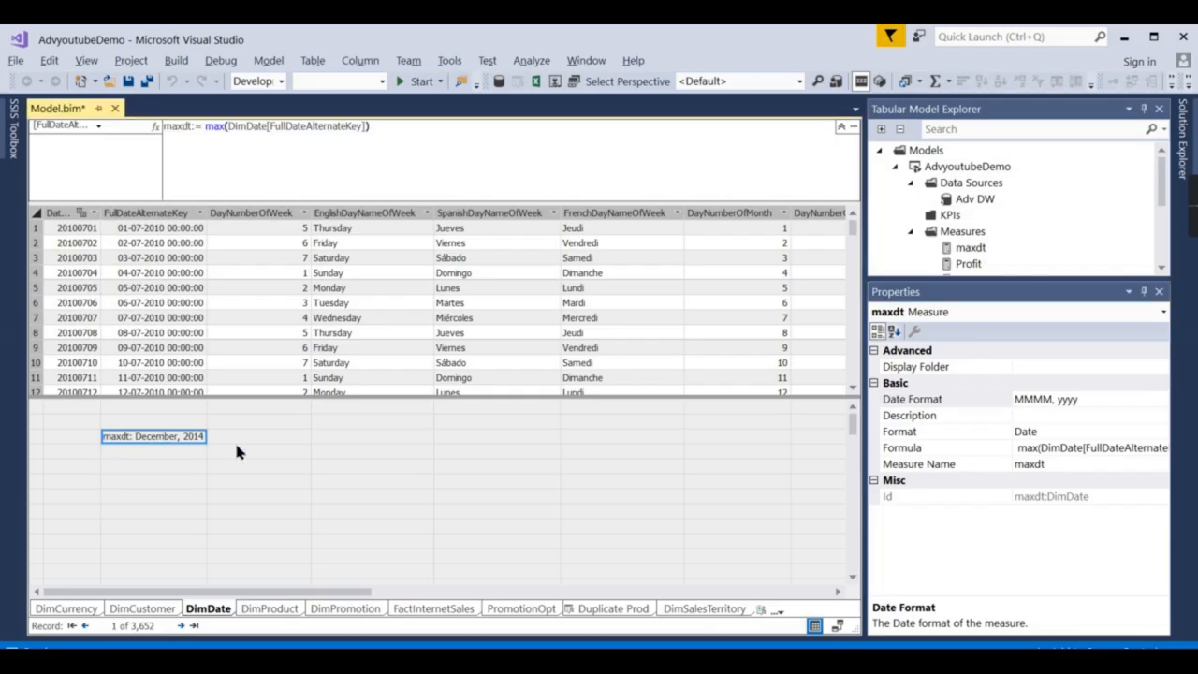
pyautogui.click(1107, 402)
pyautogui.click(1161, 399)
pyautogui.scroll(2, 1115, 540)
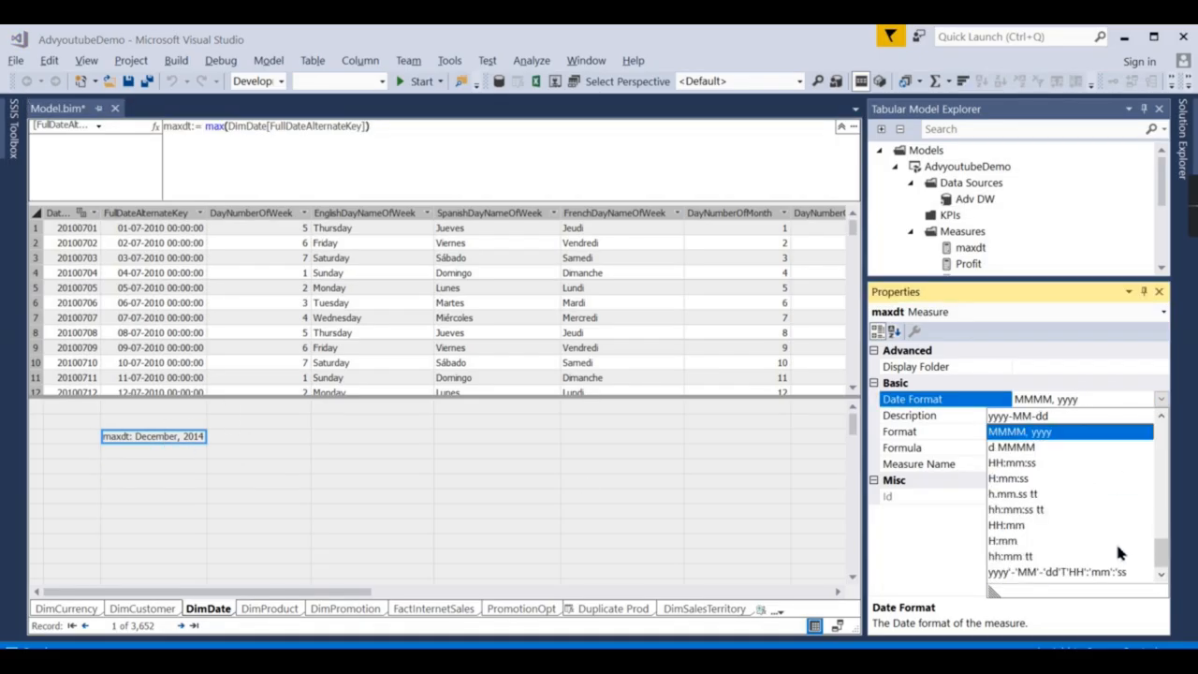
pyautogui.moveTo(1161, 560); pyautogui.dragTo(1153, 421)
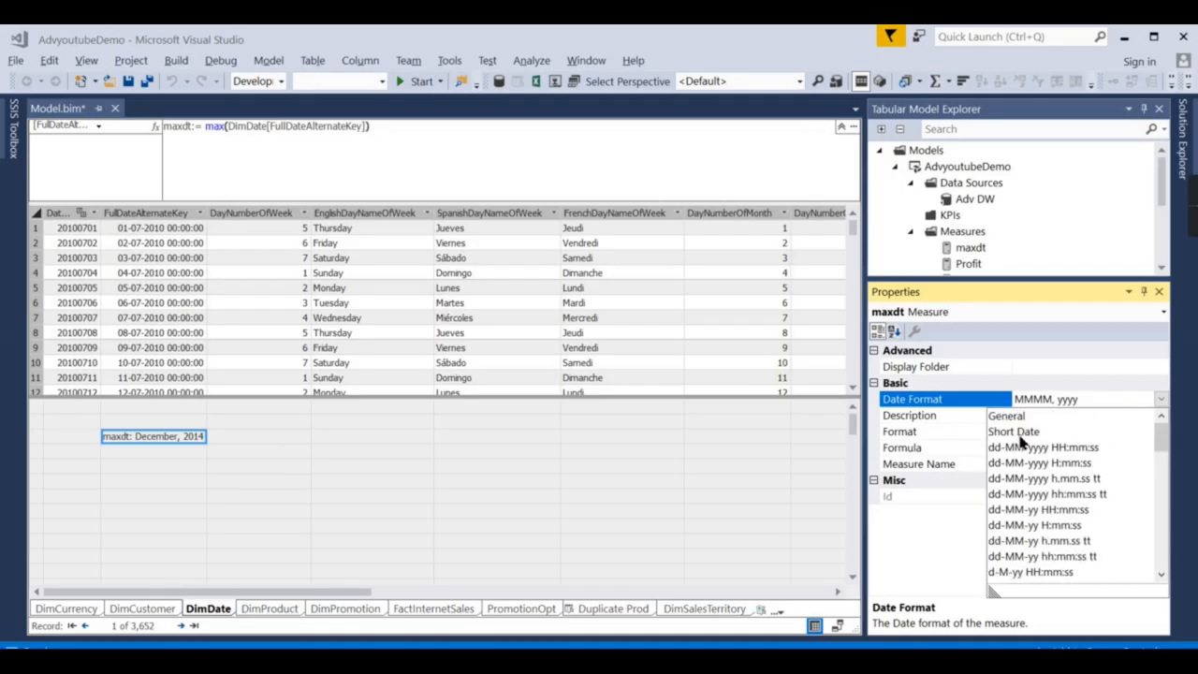
pyautogui.click(925, 582)
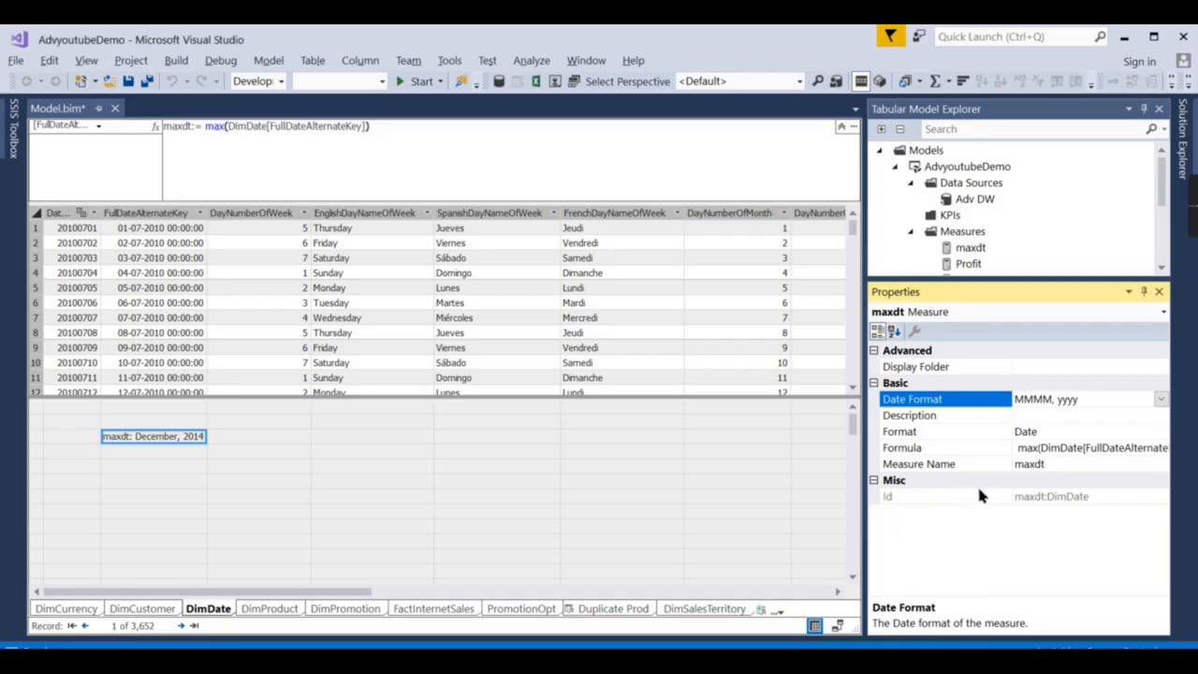
pyautogui.click(1067, 433)
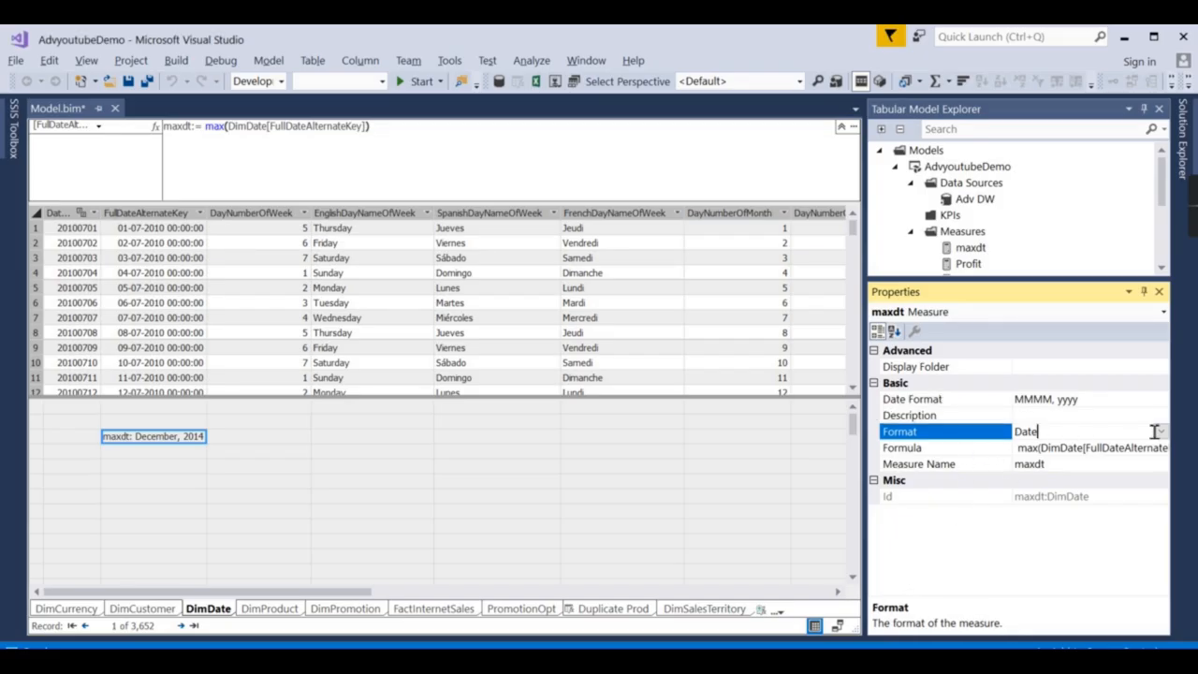
# Switch maxdt to a Custom format with format string MMM YYYY.
pyautogui.click(1160, 432)
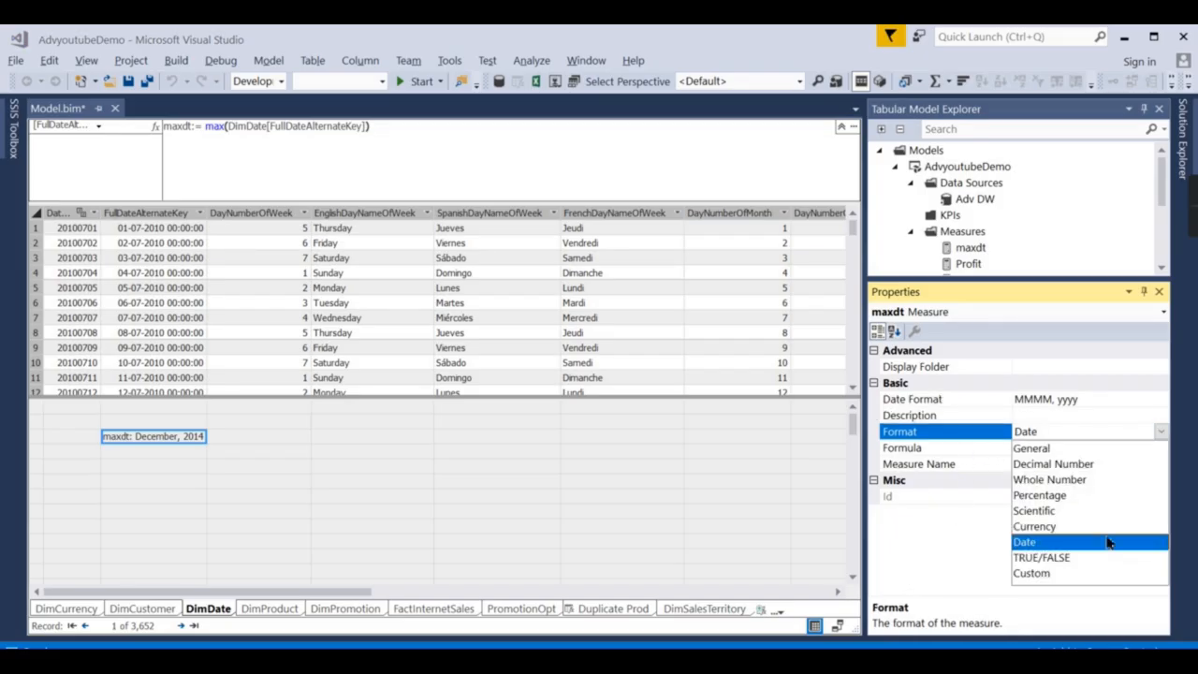
pyautogui.click(1029, 575)
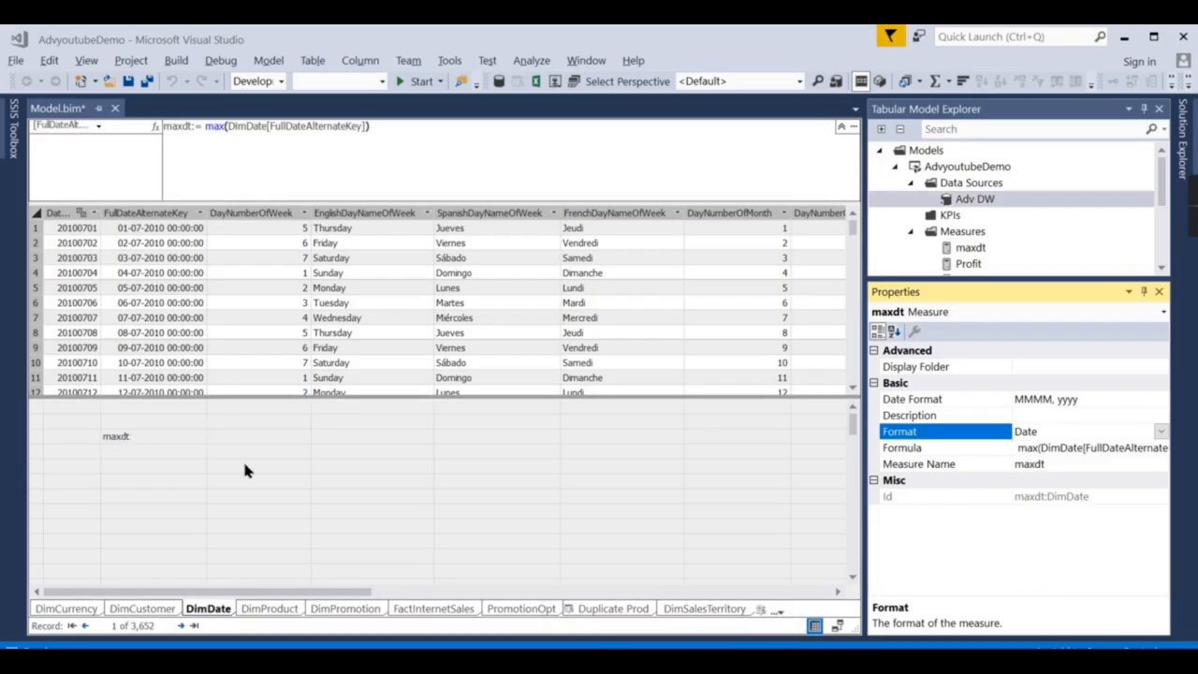
pyautogui.click(1067, 431)
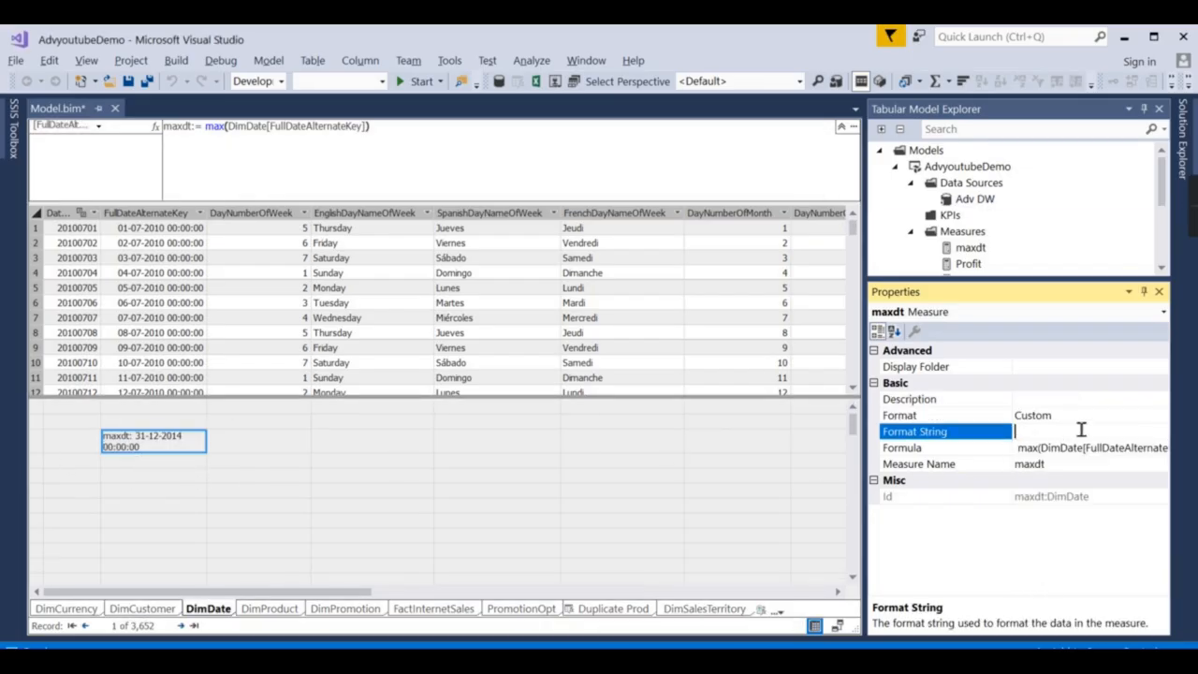
pyautogui.write('MMM YYYY')
pyautogui.press('Return')
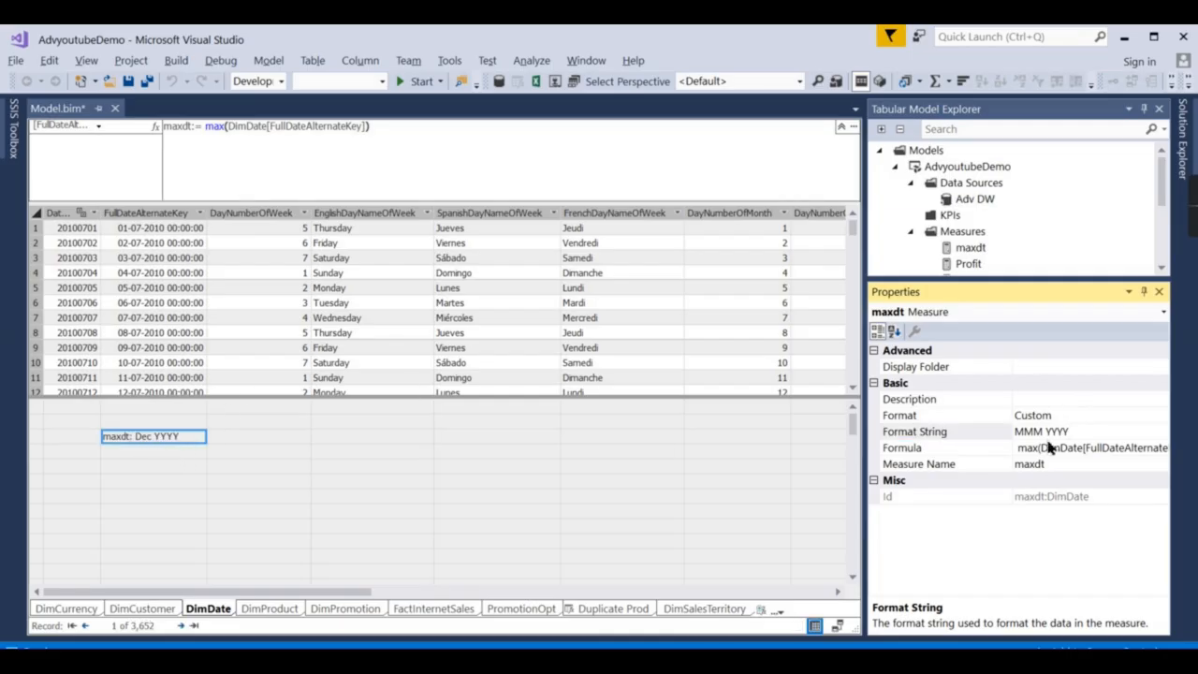
# Shorten the custom format string to MMM YY.
pyautogui.click(1072, 432)
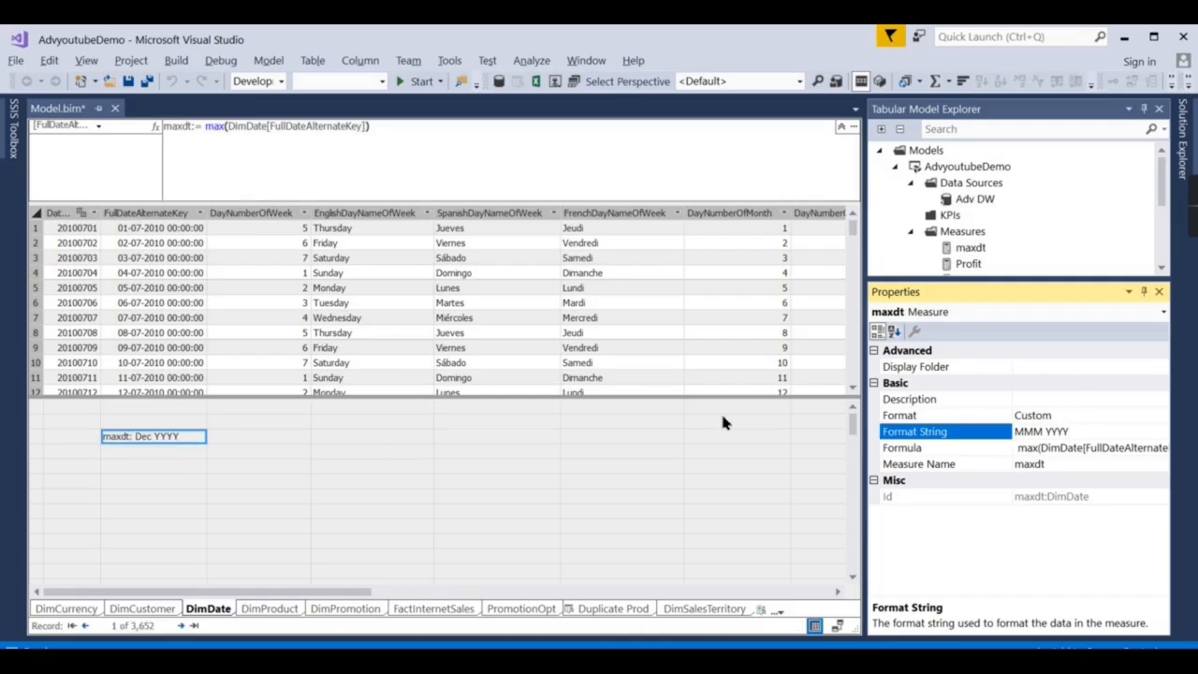
pyautogui.press('BackSpace')
pyautogui.press('BackSpace')
pyautogui.press('Return')
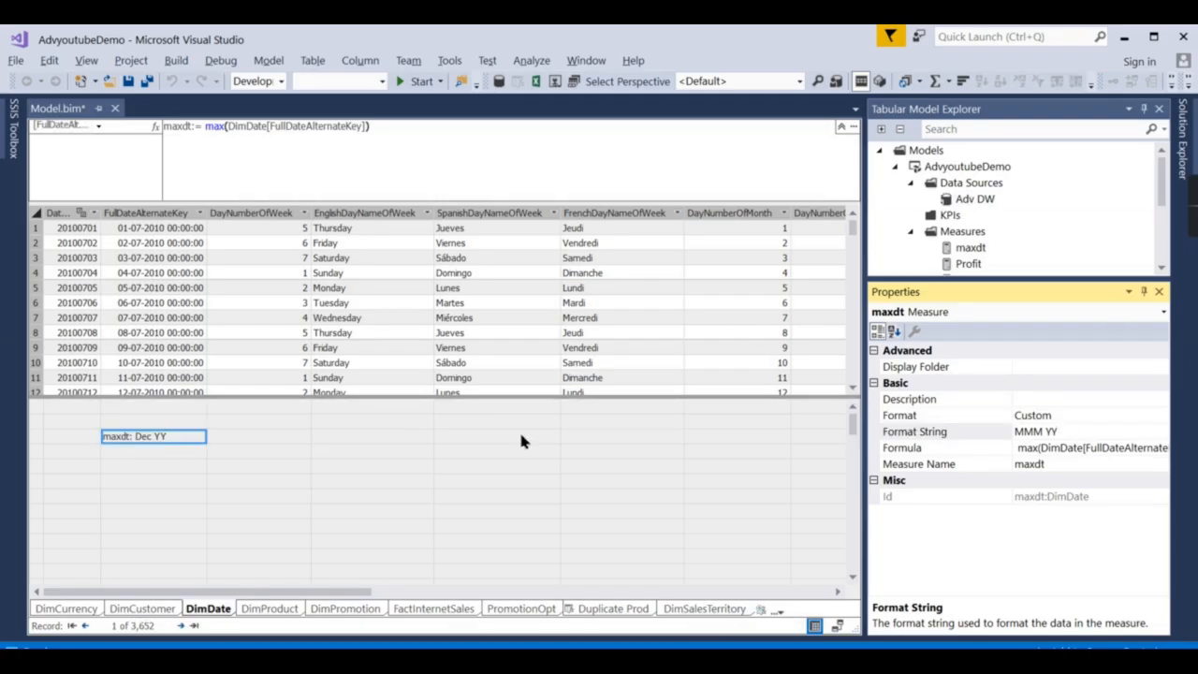
pyautogui.click(1048, 431)
pyautogui.moveTo(1061, 431); pyautogui.dragTo(1013, 431)
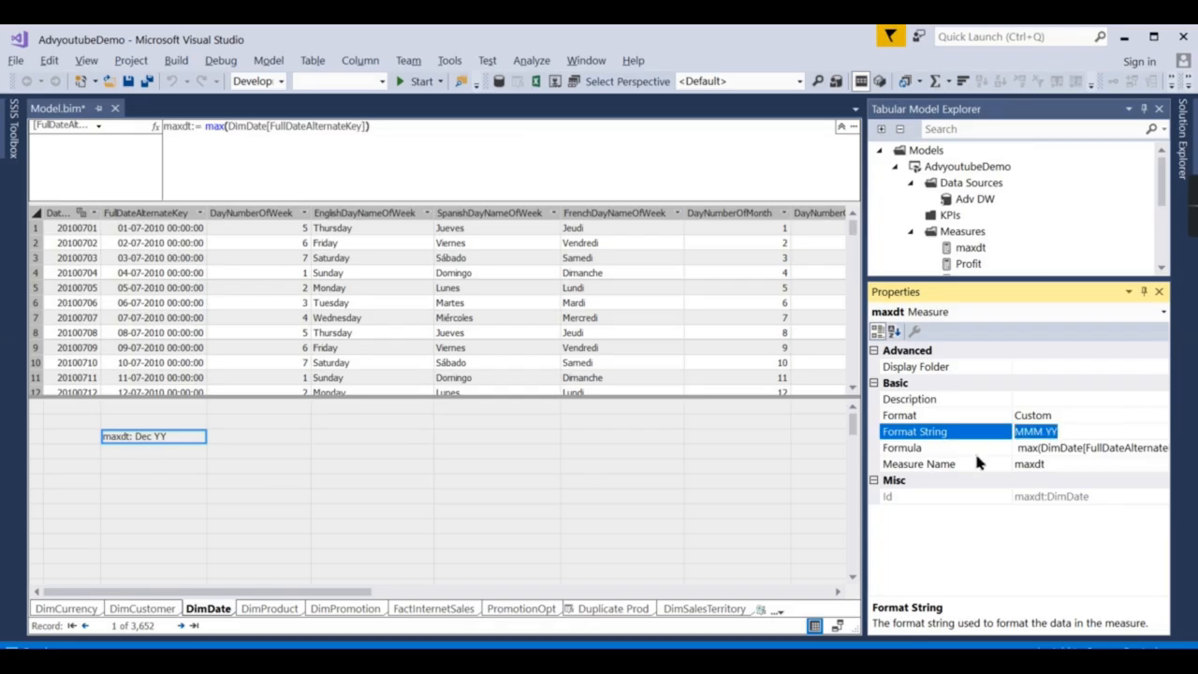
# Set maxdt back to Date with dd MMMM yyyy, showing 31 December 2014.
pyautogui.click(1133, 415)
pyautogui.click(1160, 416)
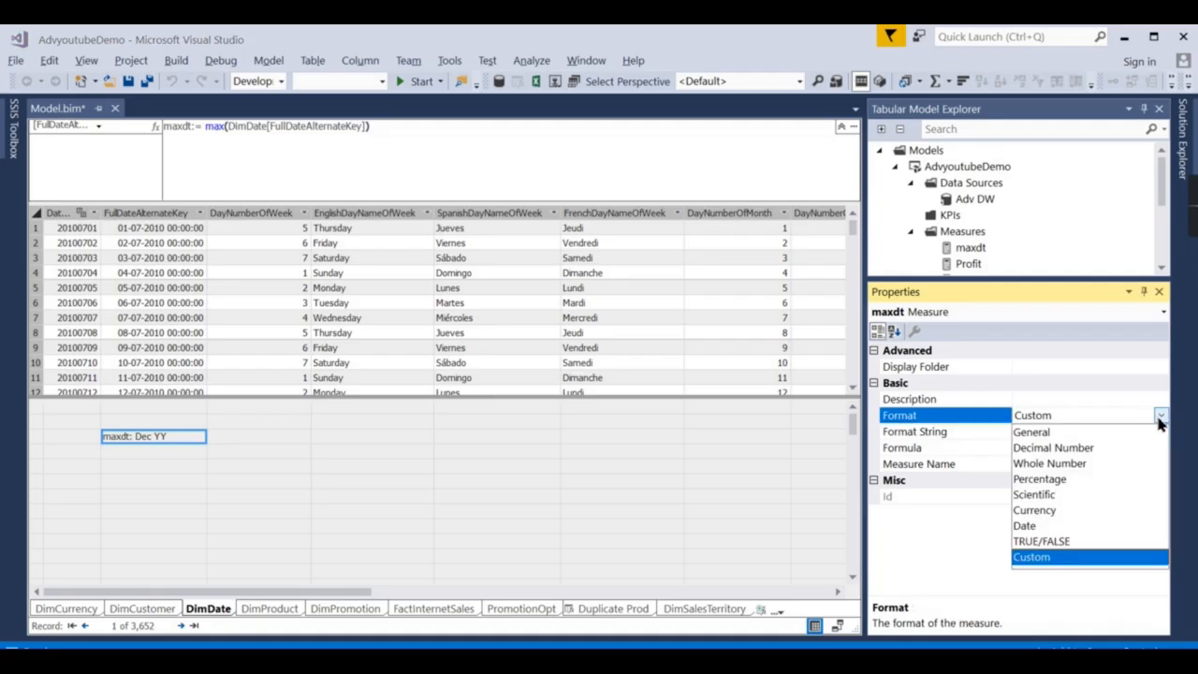
pyautogui.click(1042, 527)
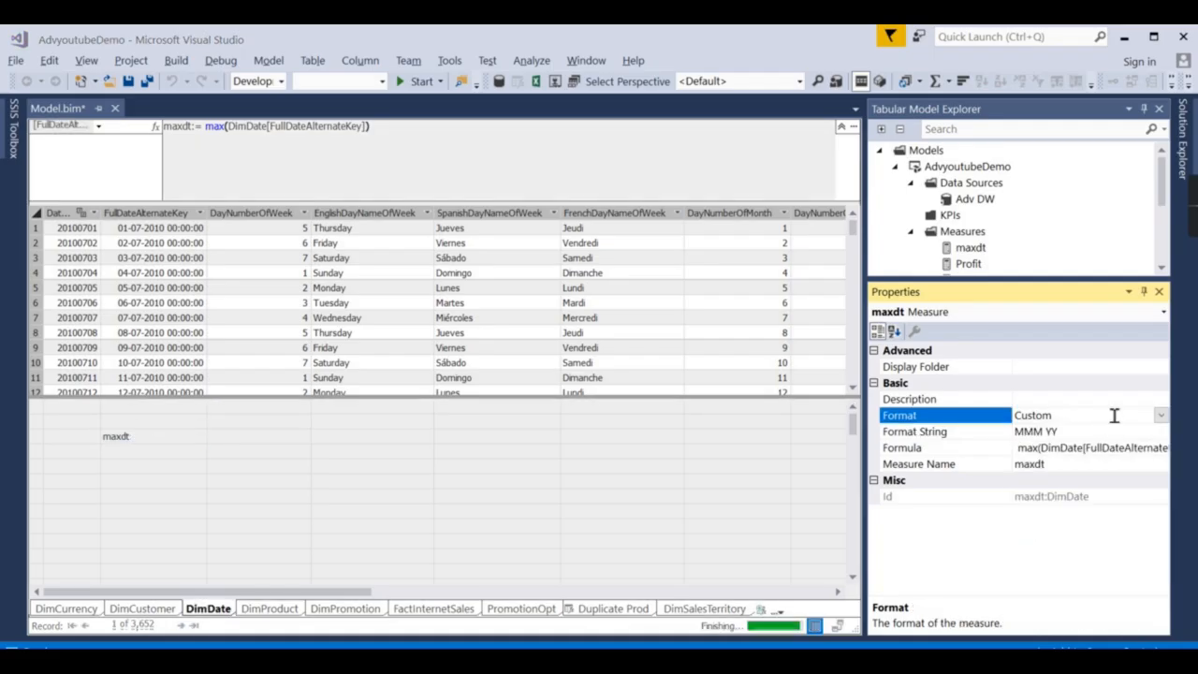
pyautogui.click(1109, 398)
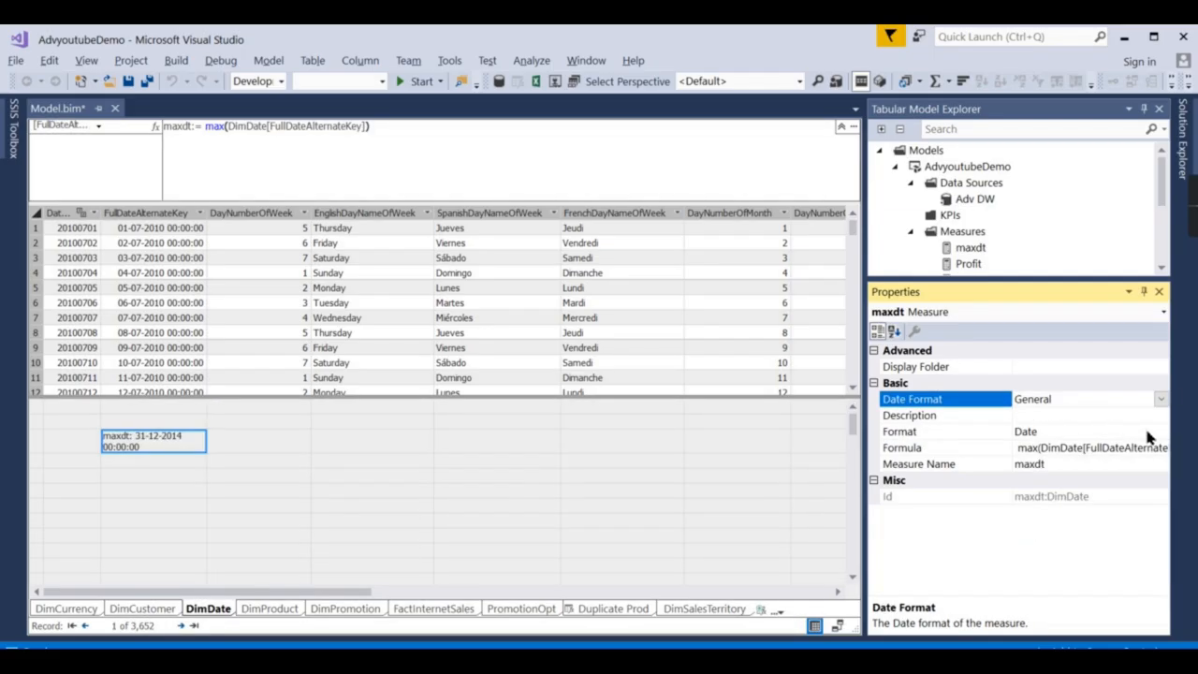
pyautogui.click(1160, 398)
pyautogui.scroll(-4, 1076, 505)
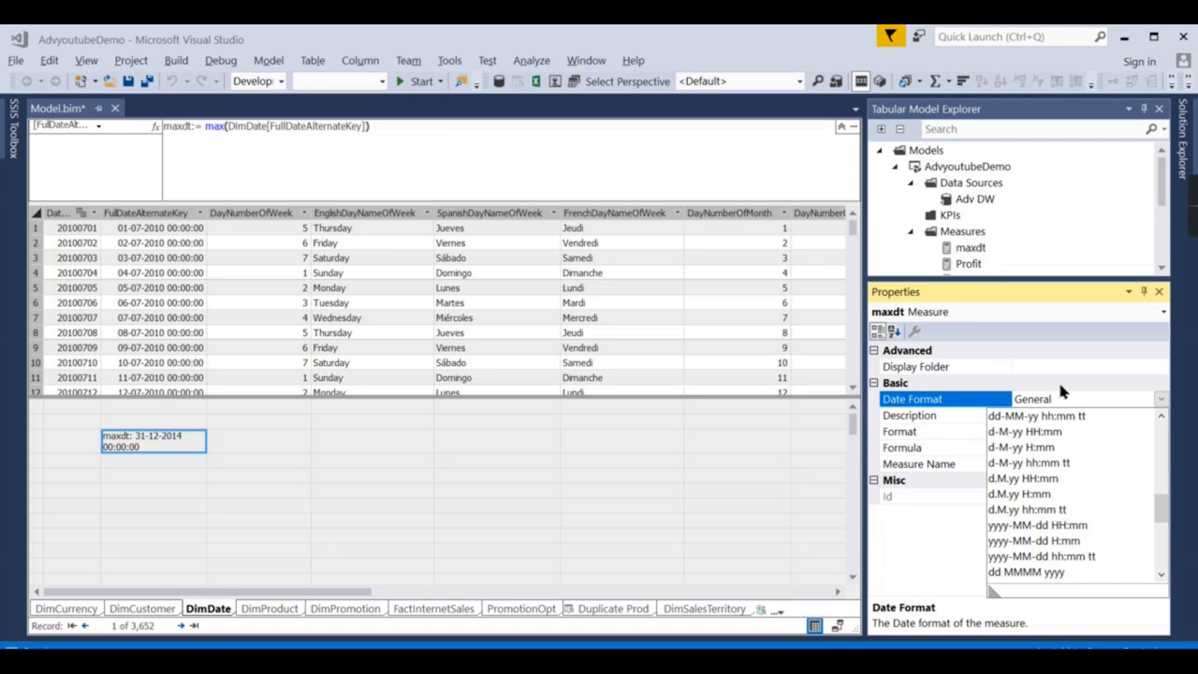
pyautogui.click(1027, 573)
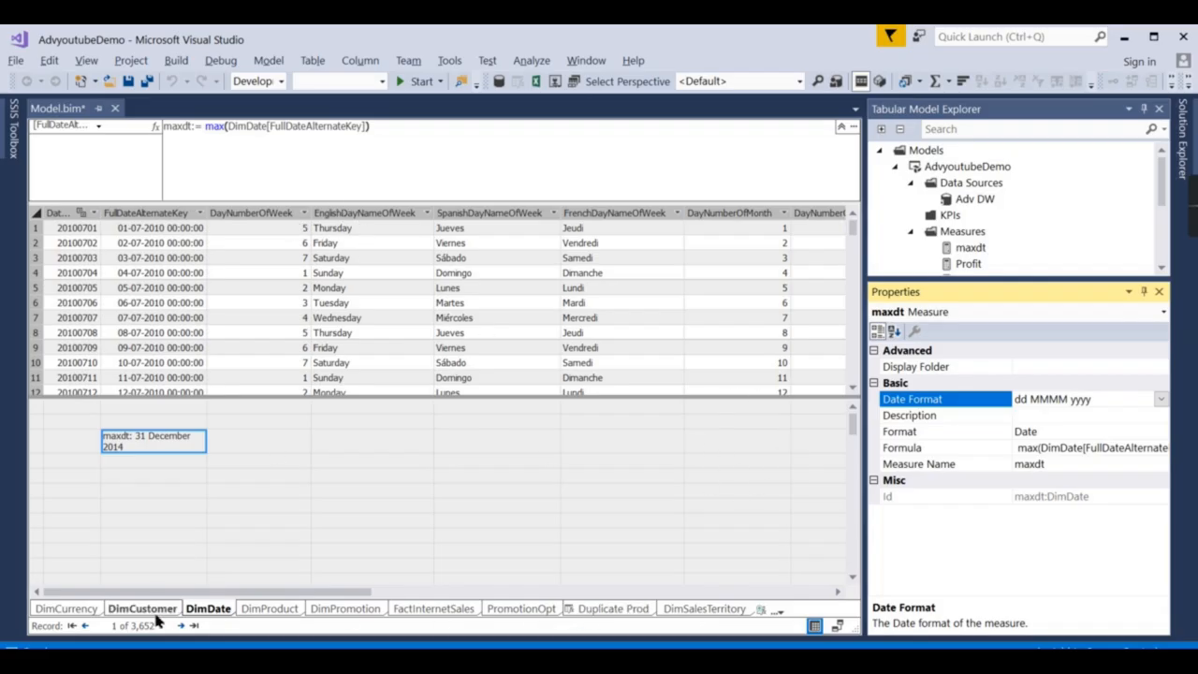
pyautogui.click(65, 608)
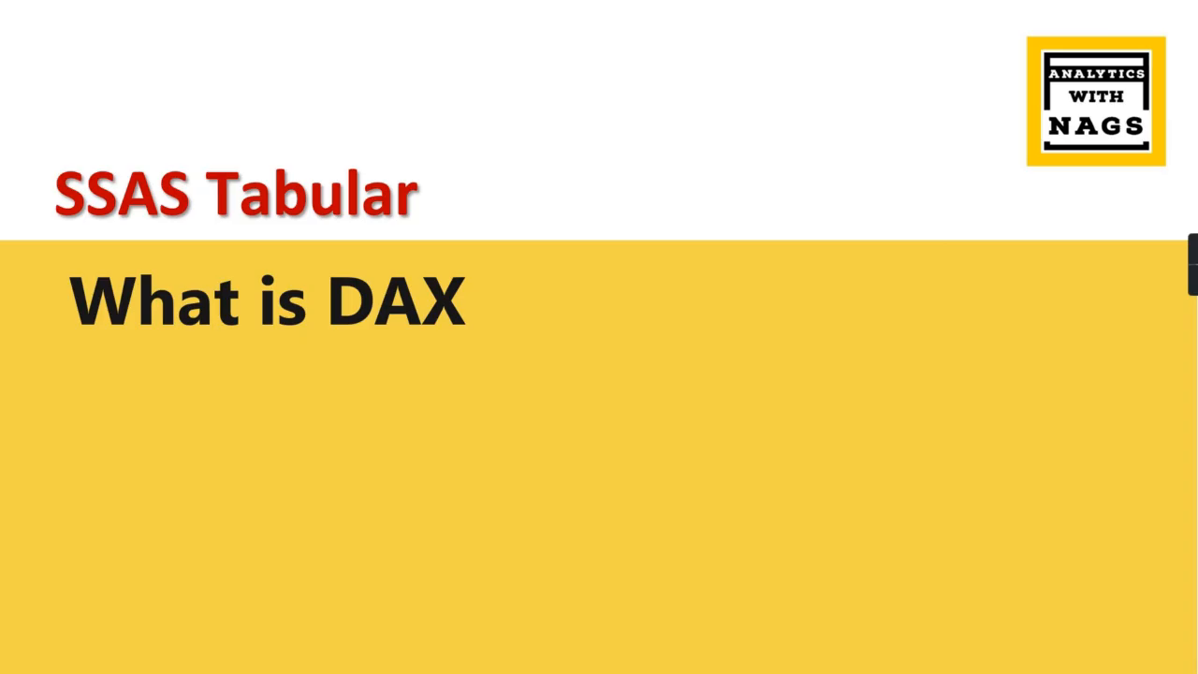
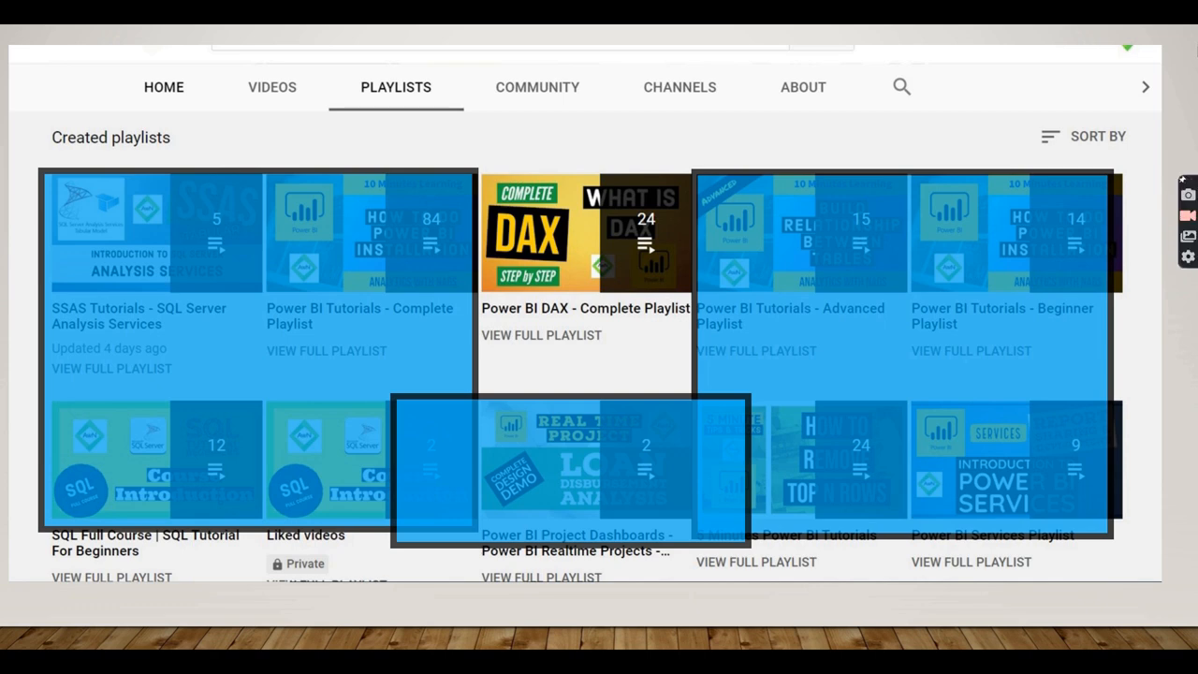
# Exit the slideshow back to editing the 'V6 What is DAX Calculated Column & Measure' deck.
pyautogui.press('Escape')
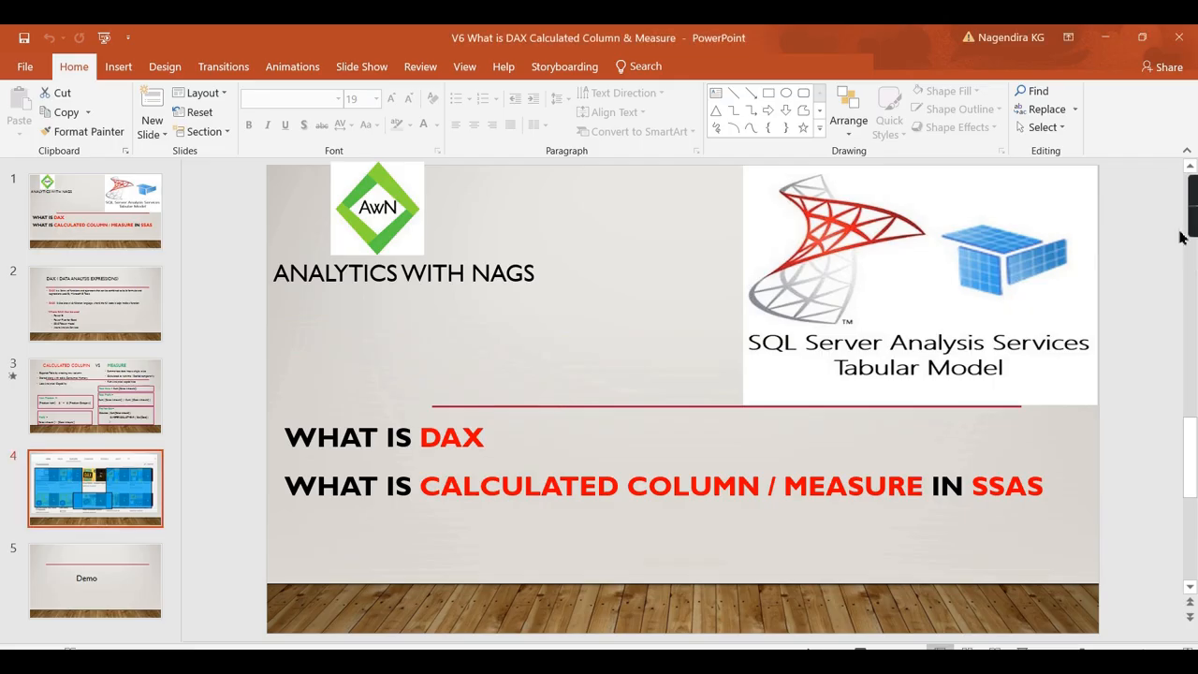
# Minimize PowerPoint and launch Visual Studio 2017 (SSDT) from Windows search.
pyautogui.click(1095, 38)
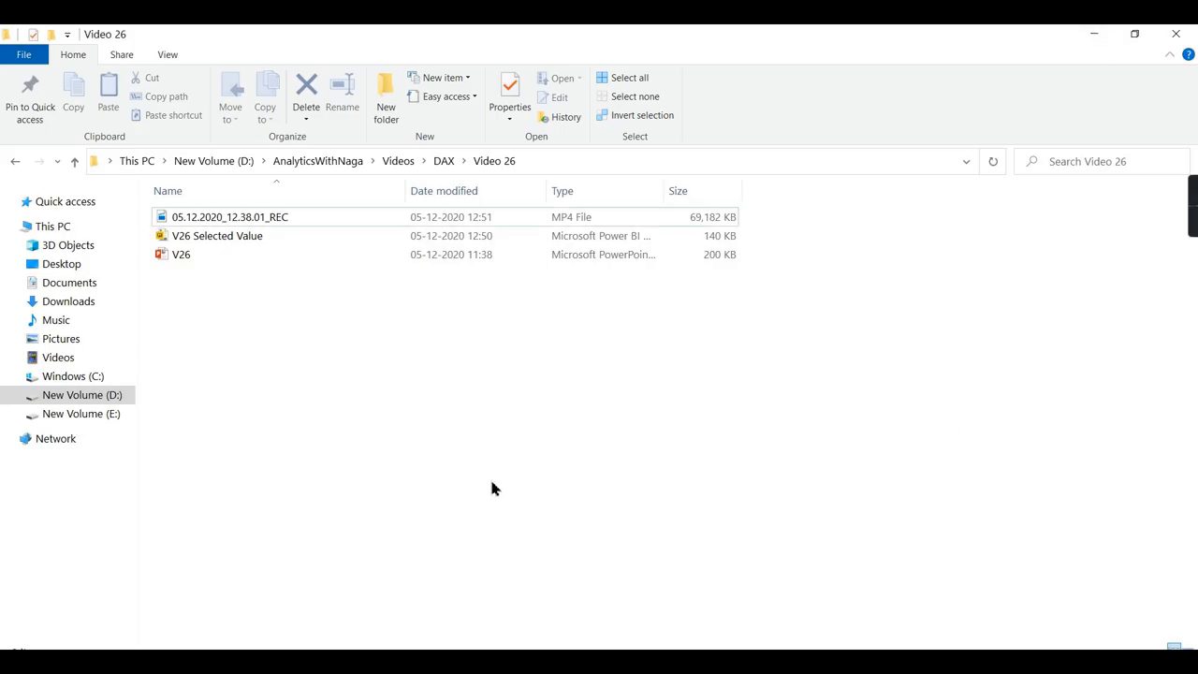
pyautogui.press('super')
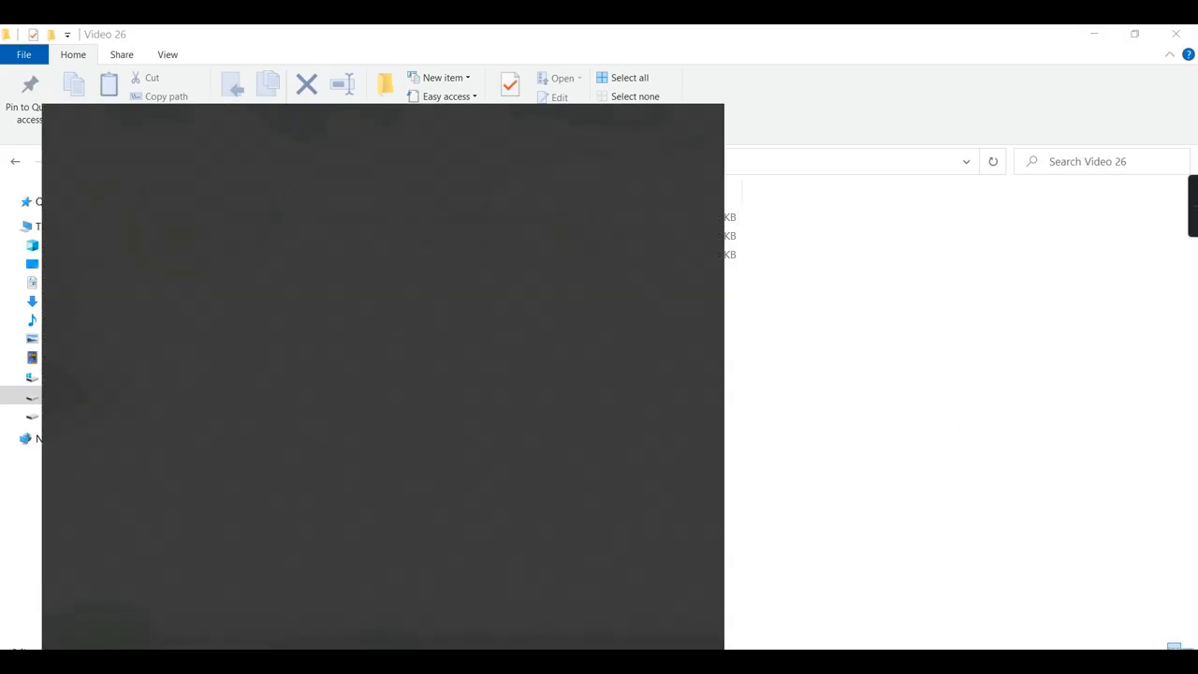
pyautogui.write('ss')
pyautogui.click(177, 211)
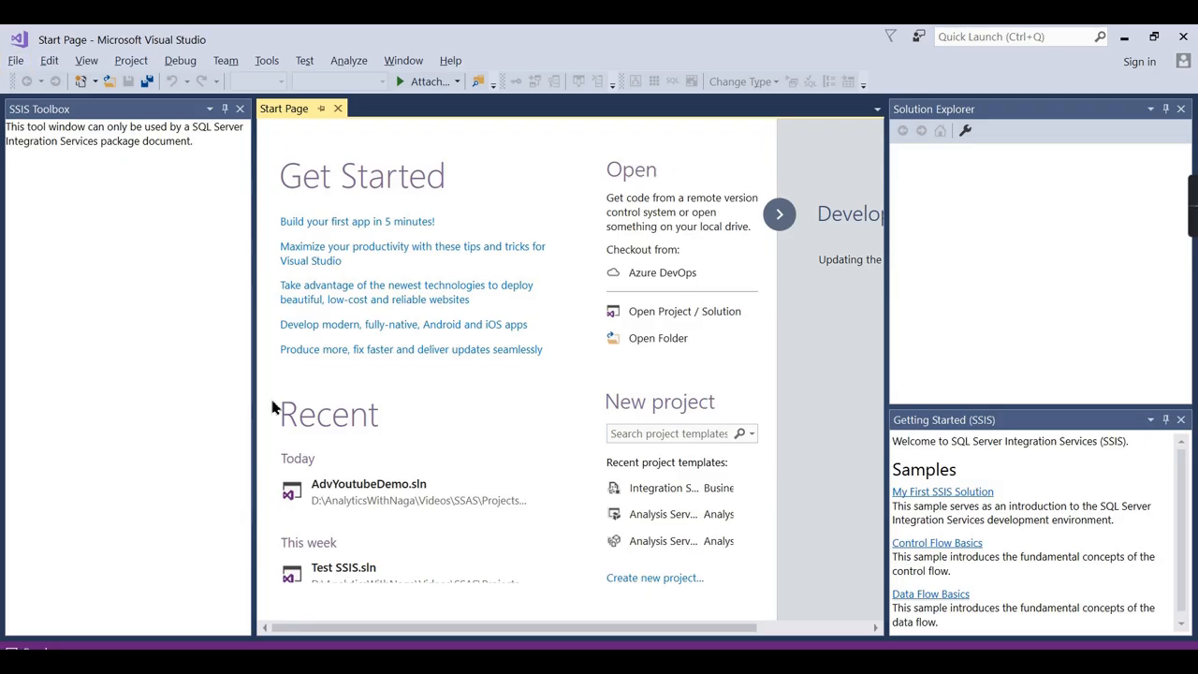
pyautogui.scroll(-1, 393, 492)
pyautogui.scroll(1, 379, 468)
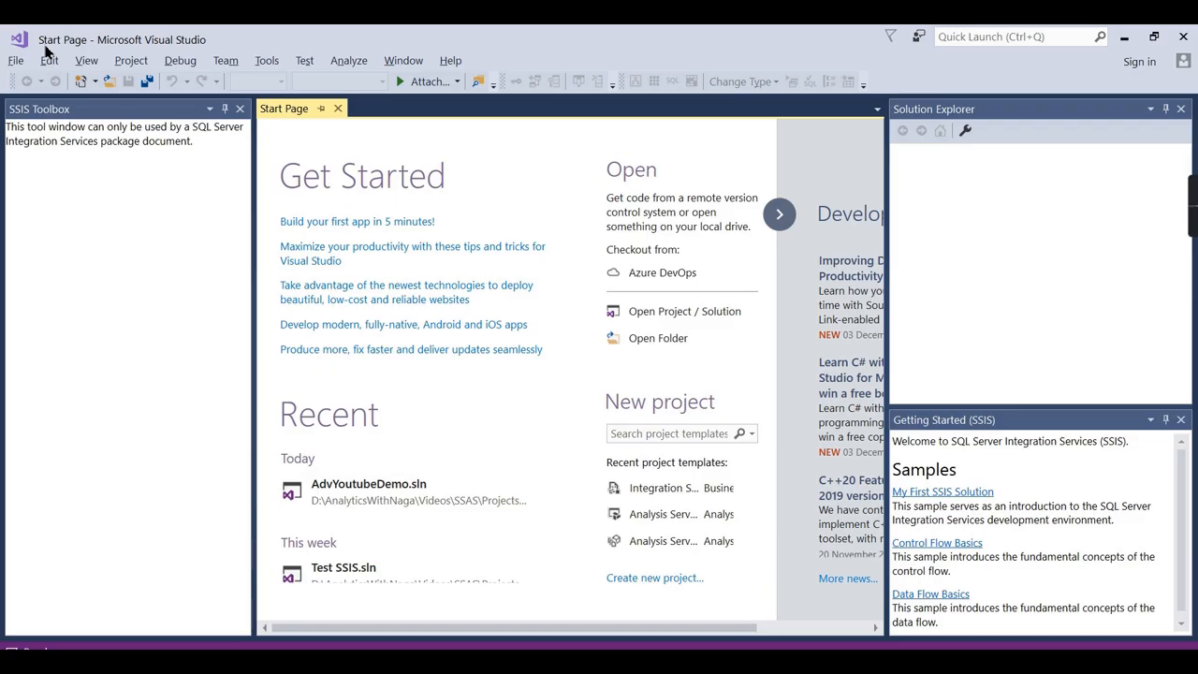
# Start opening a project and browse to D:\AnalyticsWithNaga\Videos\SSAS\Projects\AdvyoutubeDemo.
pyautogui.click(19, 64)
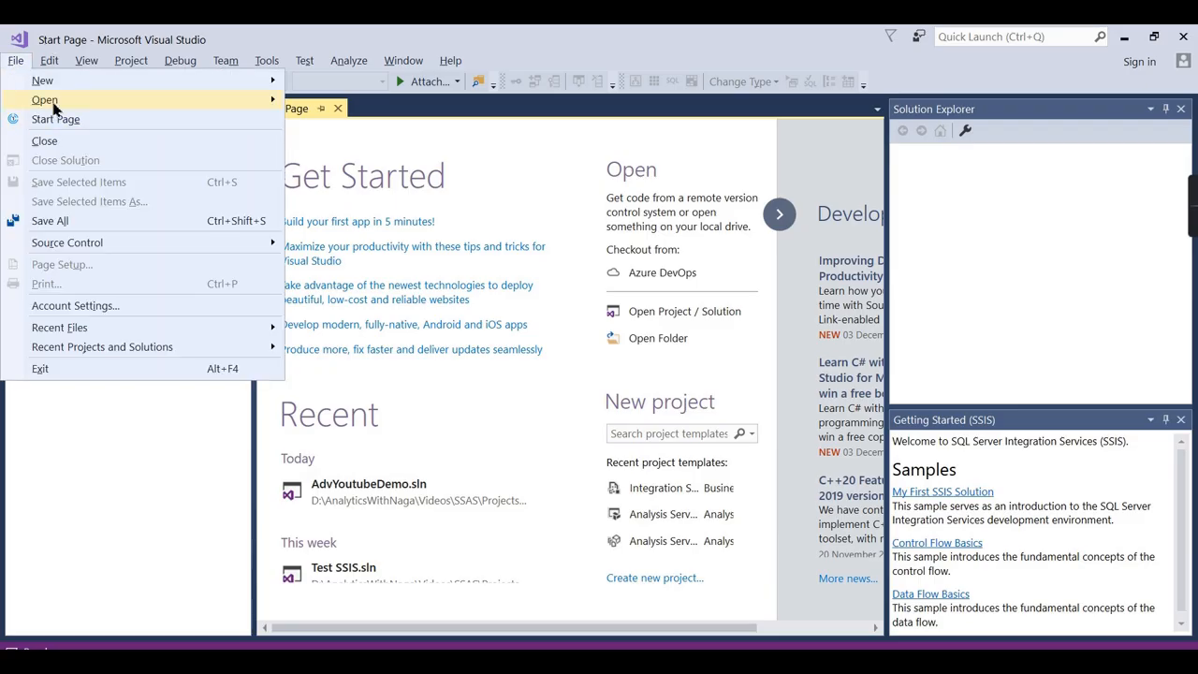
pyautogui.moveTo(53, 100)
pyautogui.click(354, 101)
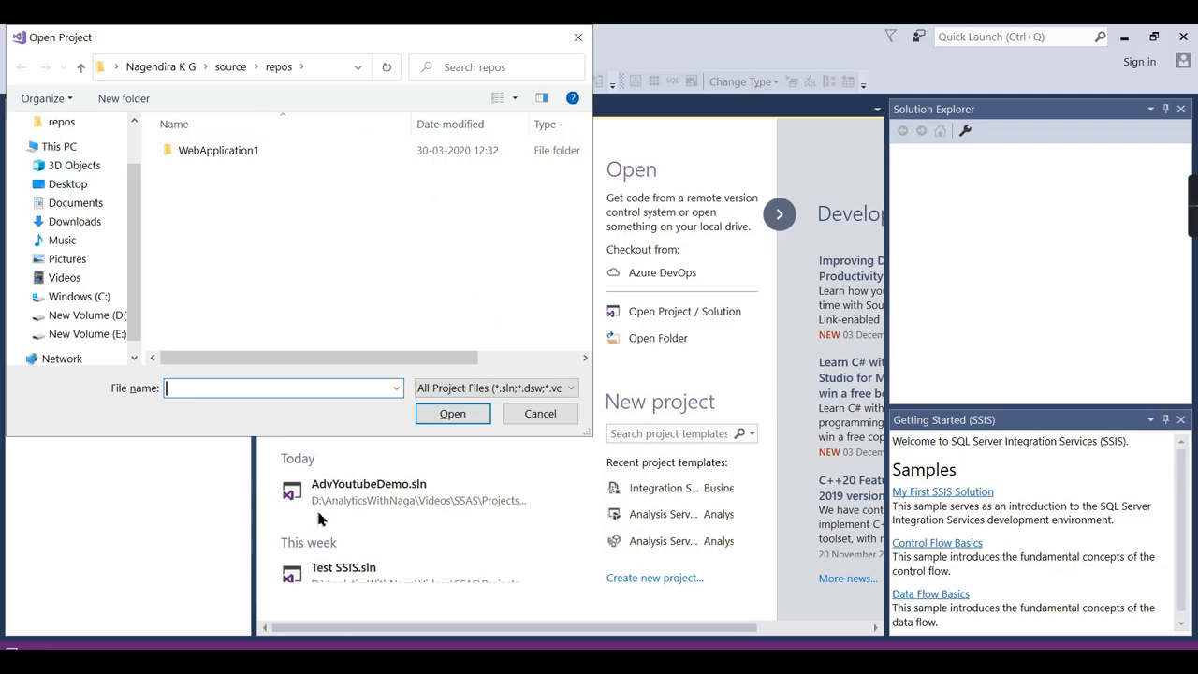
pyautogui.click(89, 316)
pyautogui.doubleClick(175, 225)
pyautogui.scroll(-1, 234, 299)
pyautogui.doubleClick(238, 297)
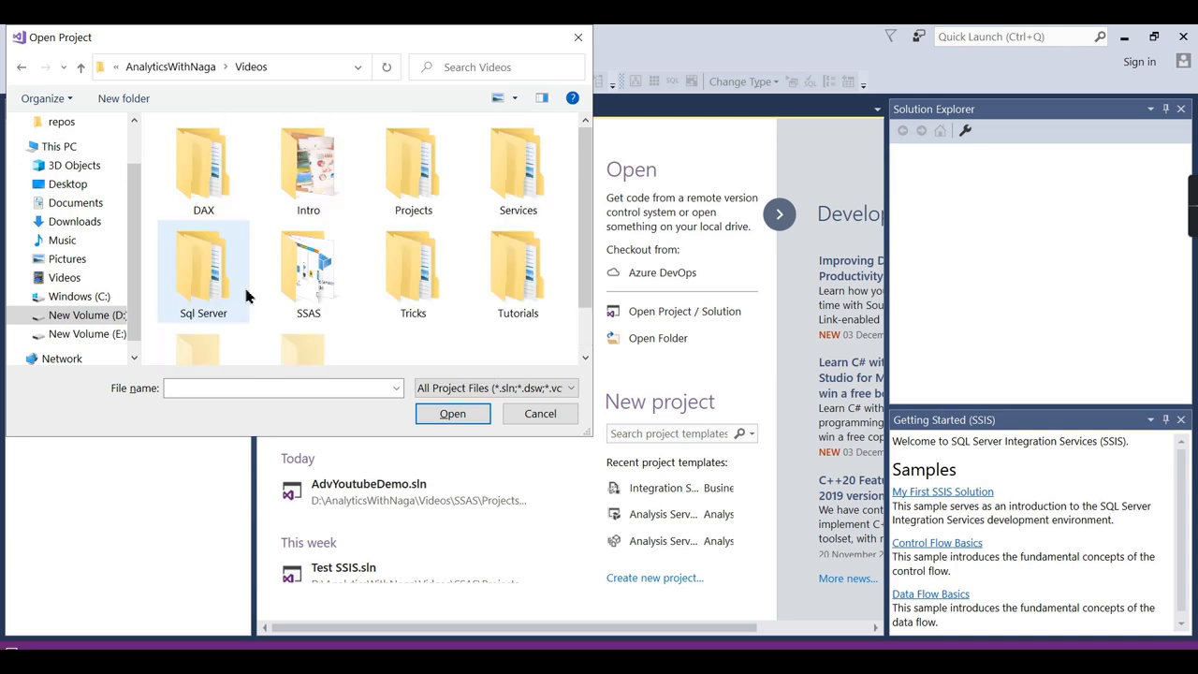
pyautogui.doubleClick(312, 273)
pyautogui.doubleClick(204, 189)
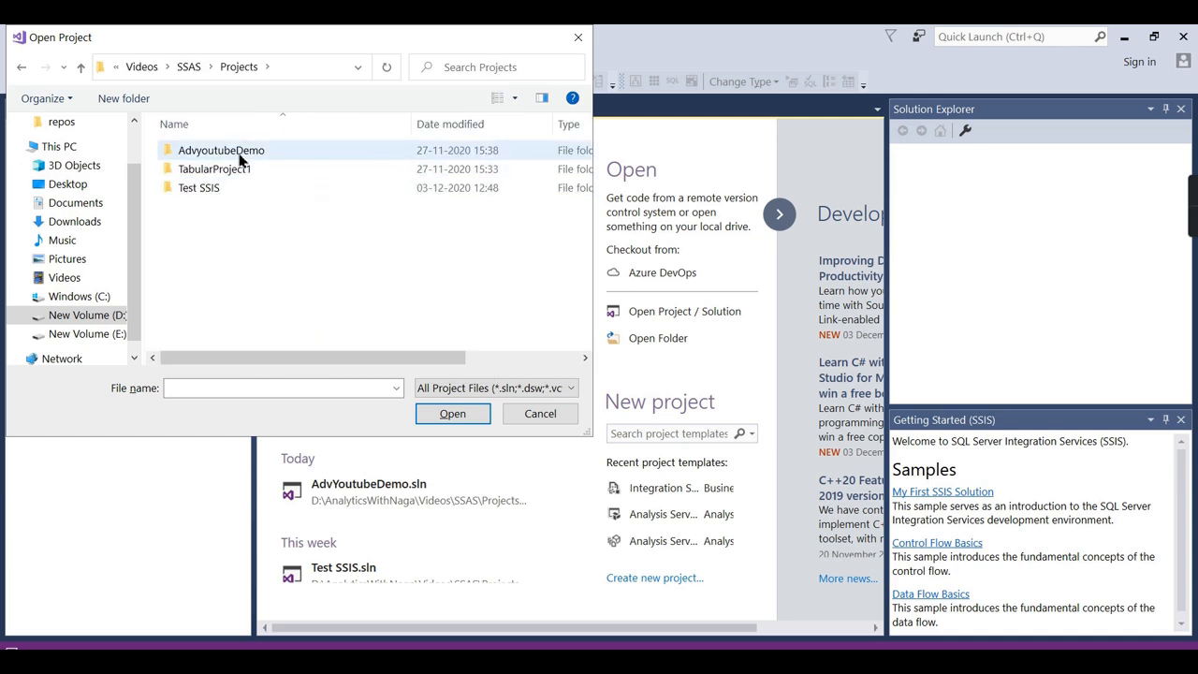
pyautogui.doubleClick(239, 151)
# Enlarge the file chooser and open AdvyoutubeDemo.sln.
pyautogui.moveTo(591, 435); pyautogui.dragTo(1191, 648)
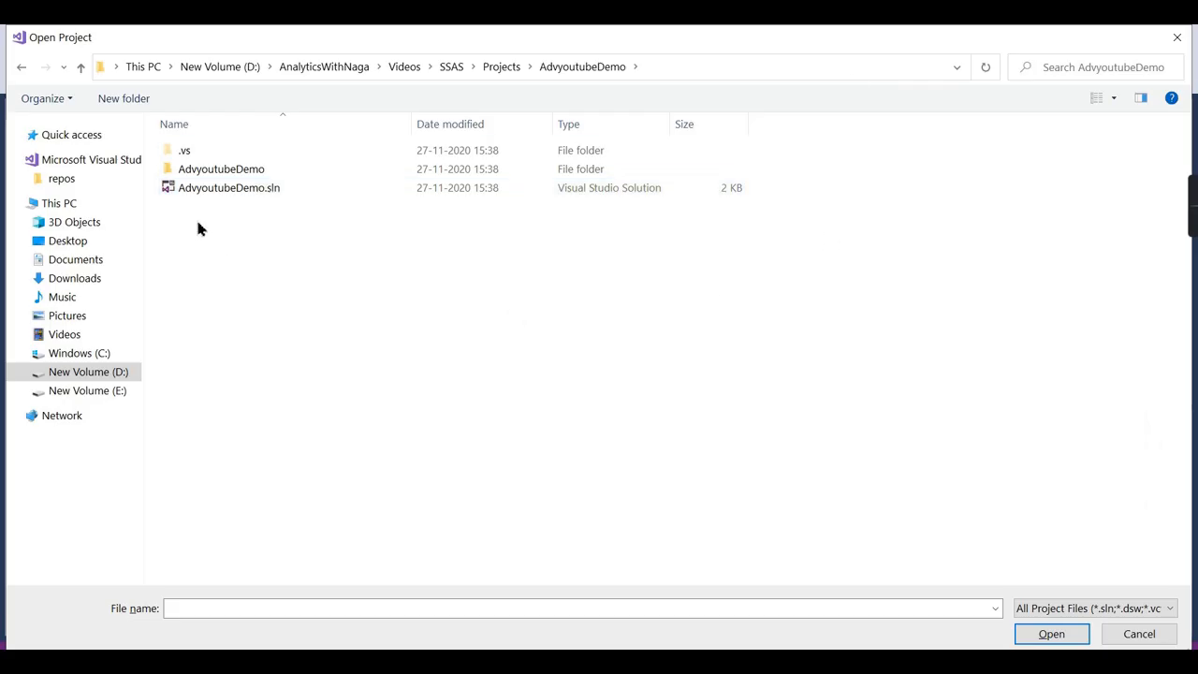
pyautogui.click(249, 194)
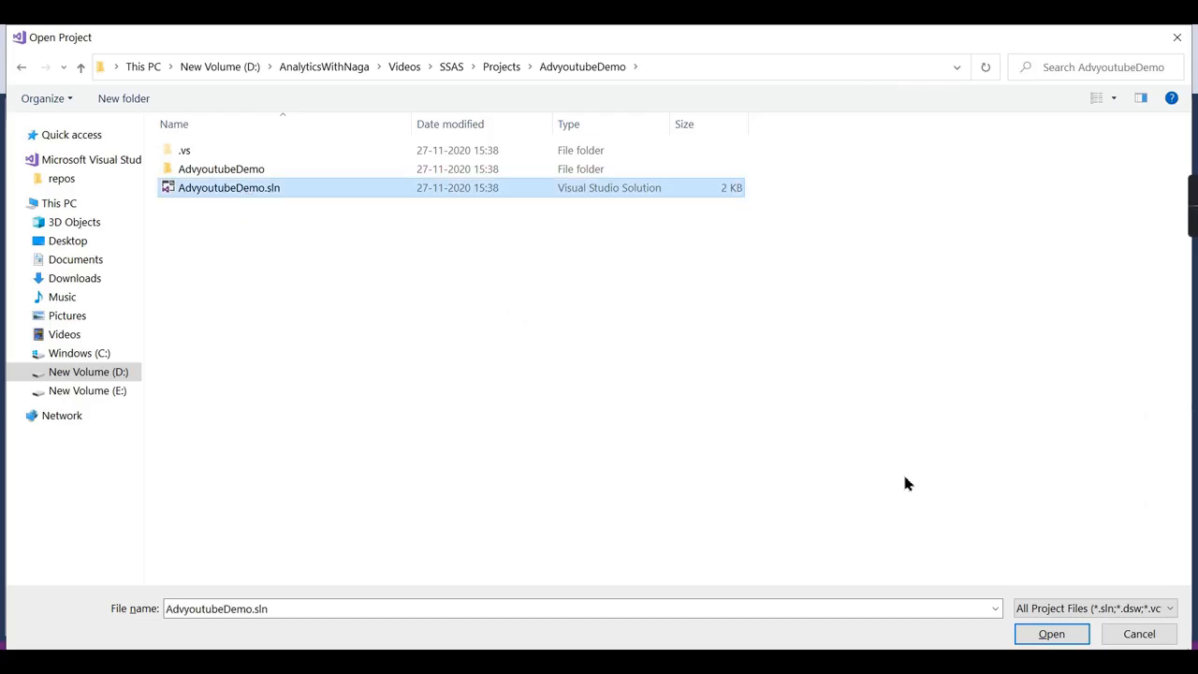
pyautogui.click(1050, 634)
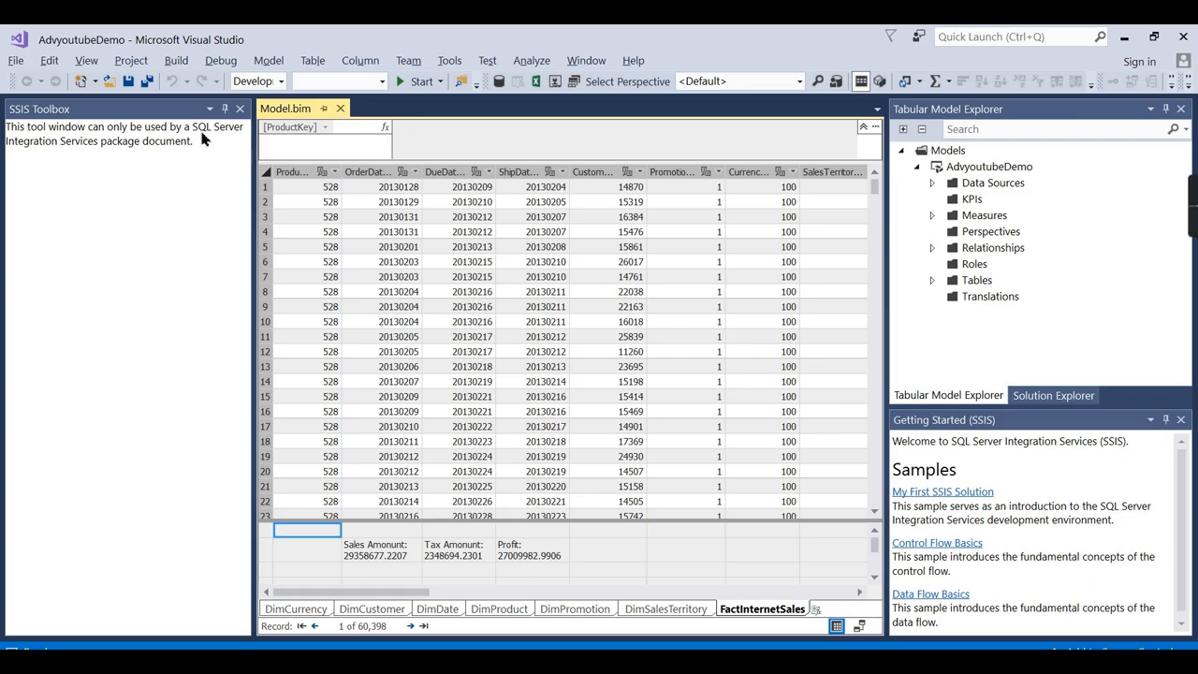
# Collapse the SSIS Toolbox and enlarge the measure grid below the table data.
pyautogui.click(224, 109)
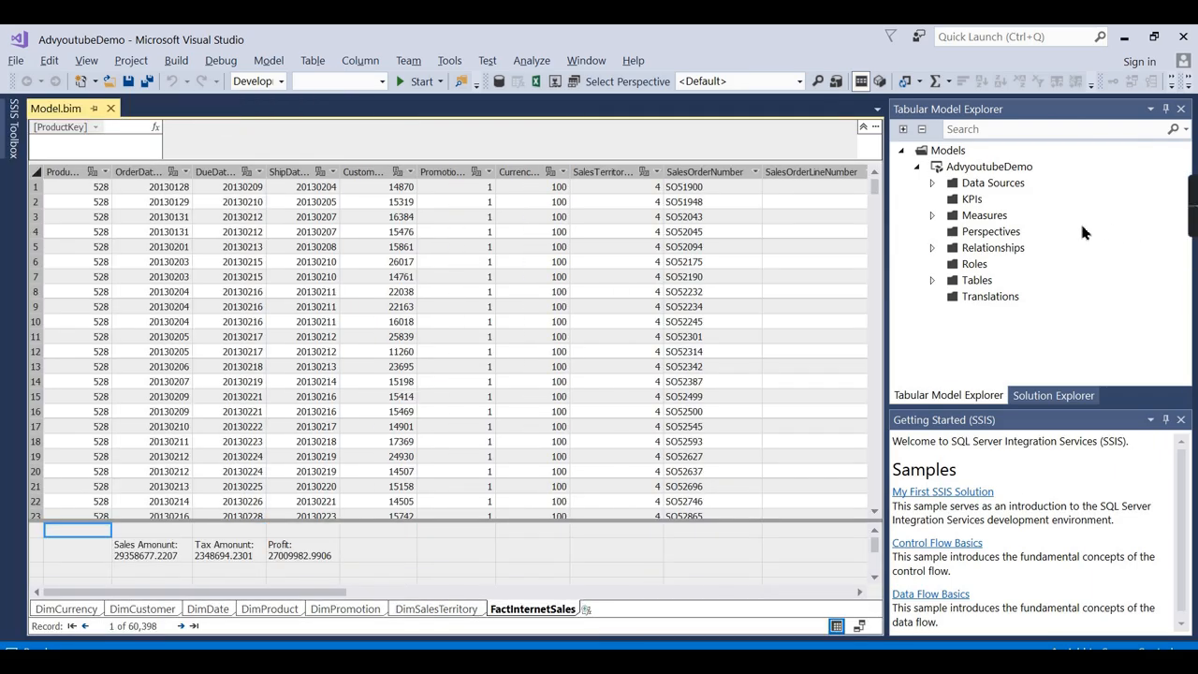
pyautogui.click(938, 170)
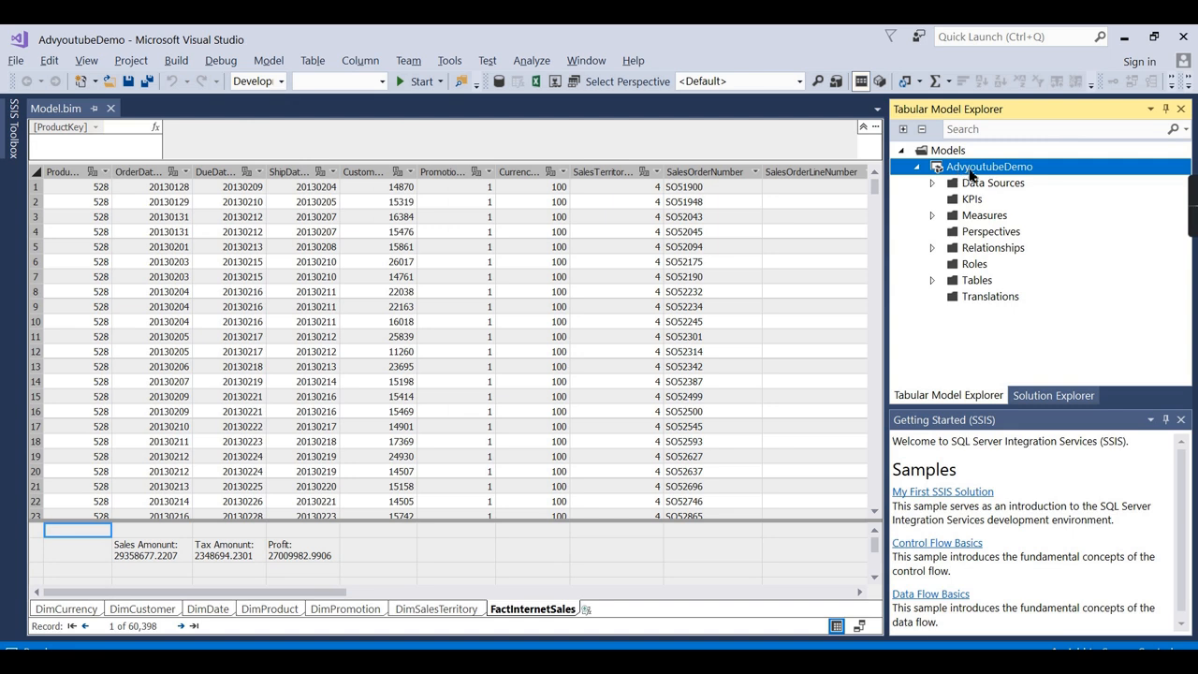
pyautogui.click(1056, 396)
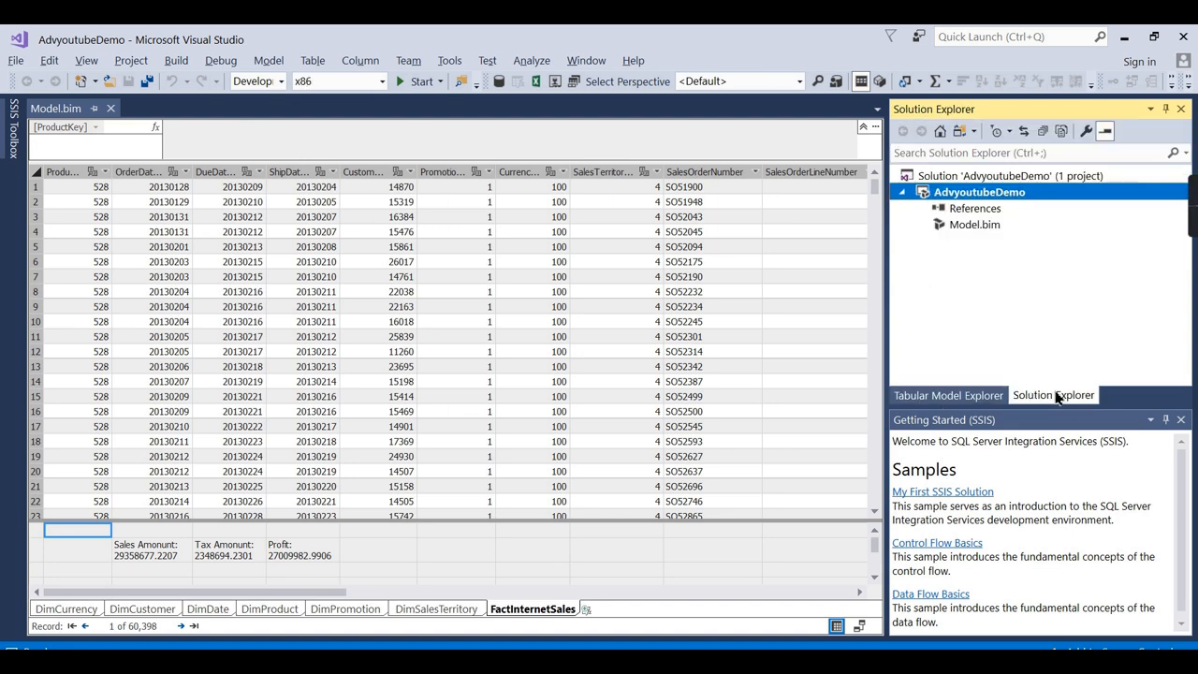
pyautogui.click(970, 396)
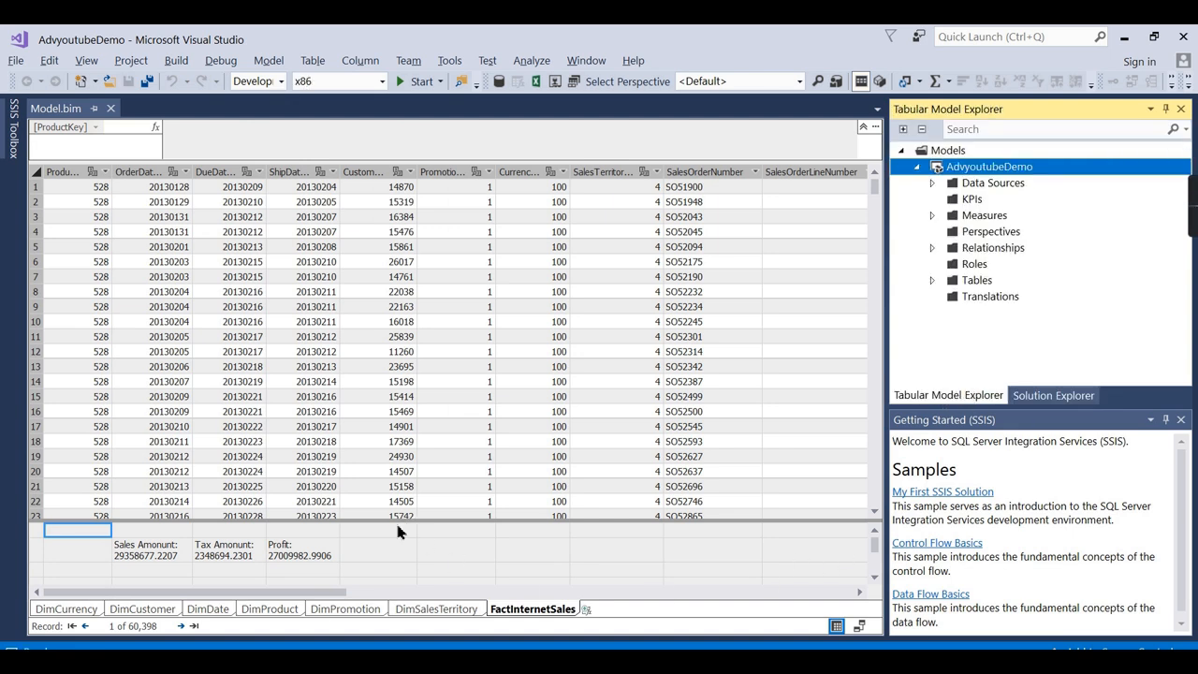
pyautogui.moveTo(395, 520); pyautogui.dragTo(396, 391)
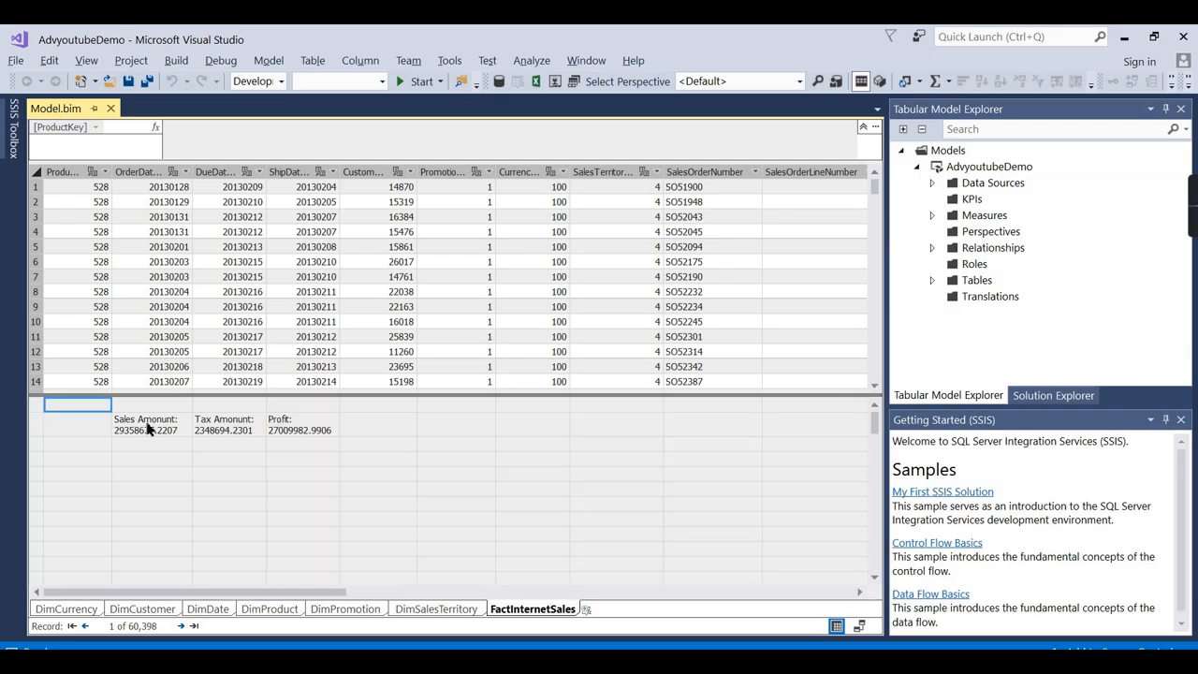
# Review the DimSalesTerritory, DimPromotion, DimDate and DimCurrency tables and the Sales Amount and Profit measures.
pyautogui.click(140, 428)
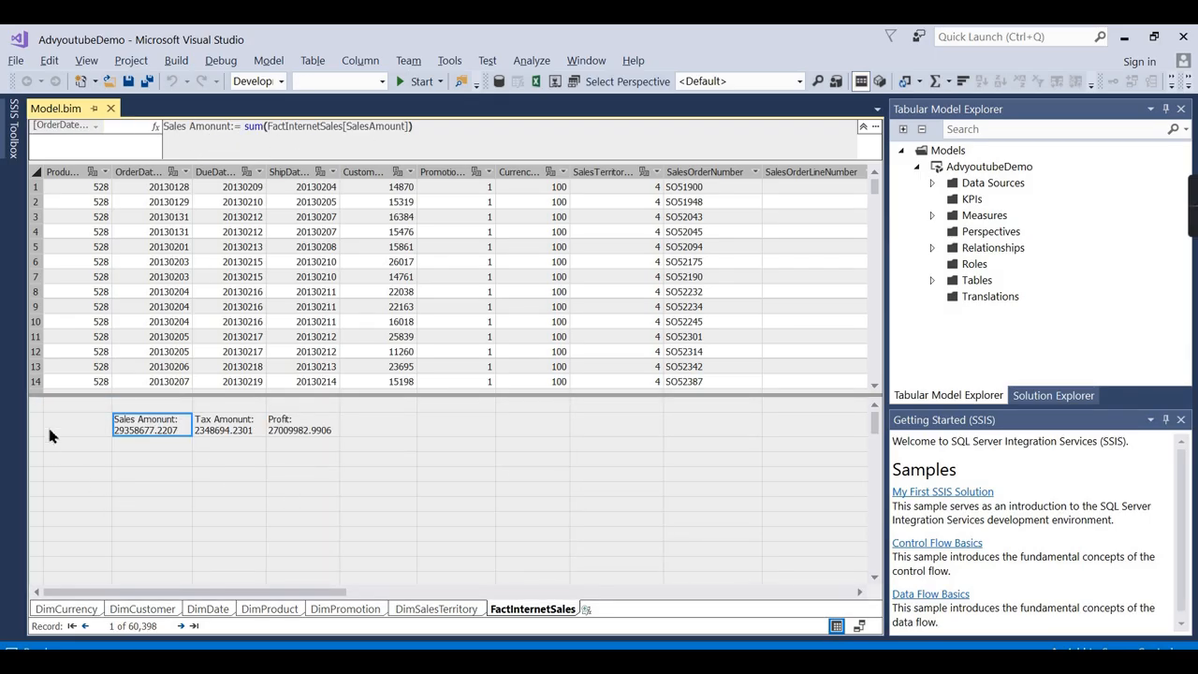
pyautogui.click(436, 610)
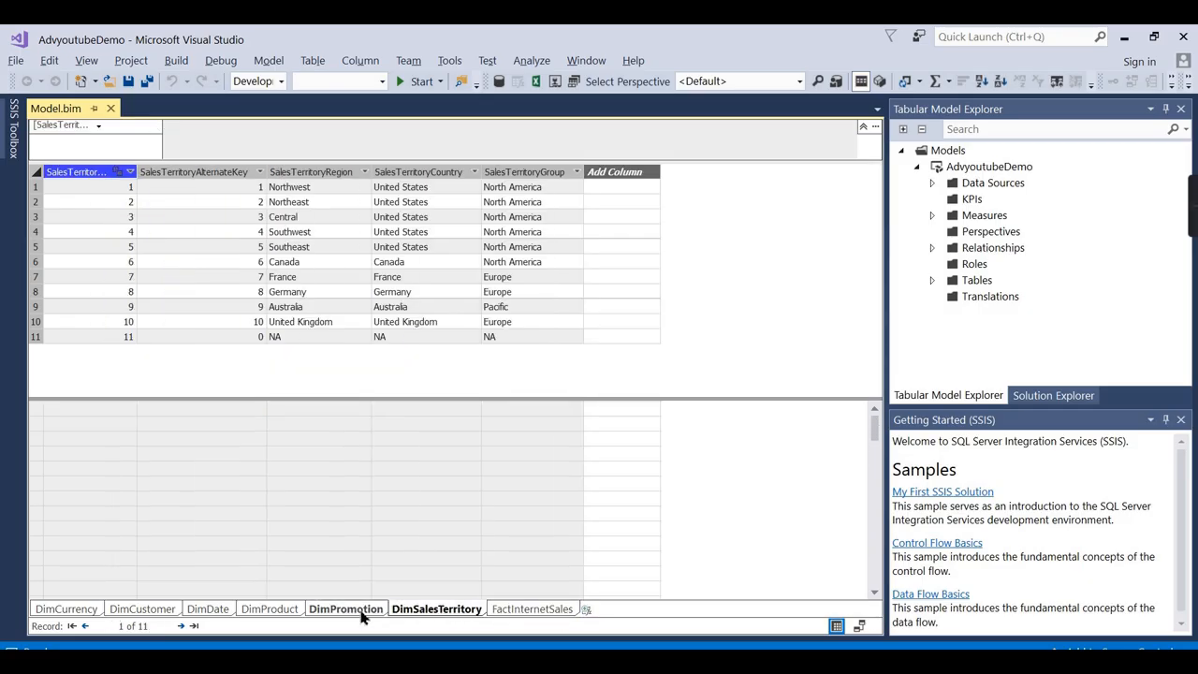
pyautogui.click(345, 609)
pyautogui.click(207, 610)
pyautogui.click(67, 609)
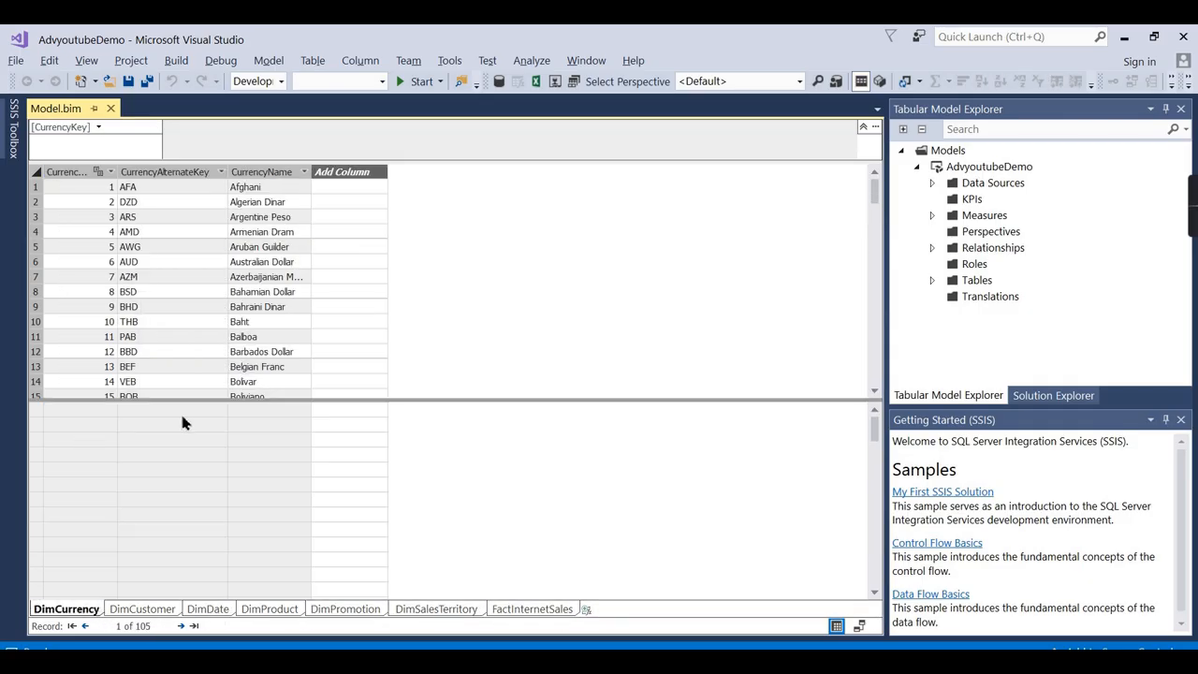
pyautogui.click(532, 610)
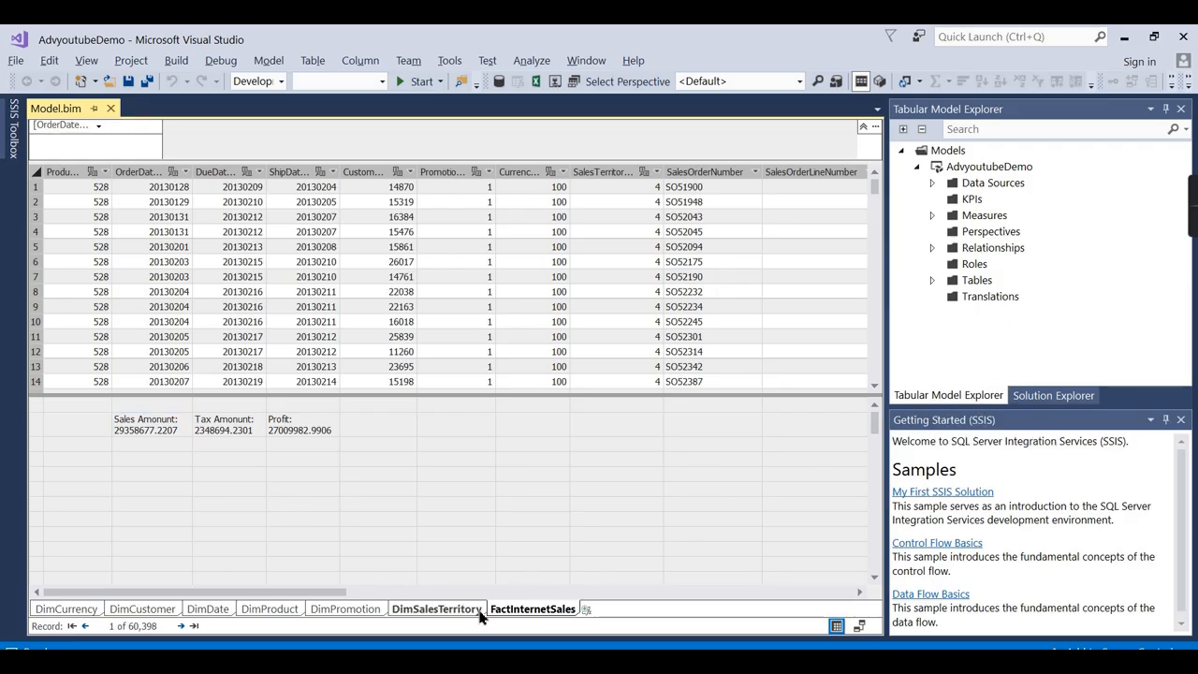
pyautogui.click(458, 459)
pyautogui.click(375, 460)
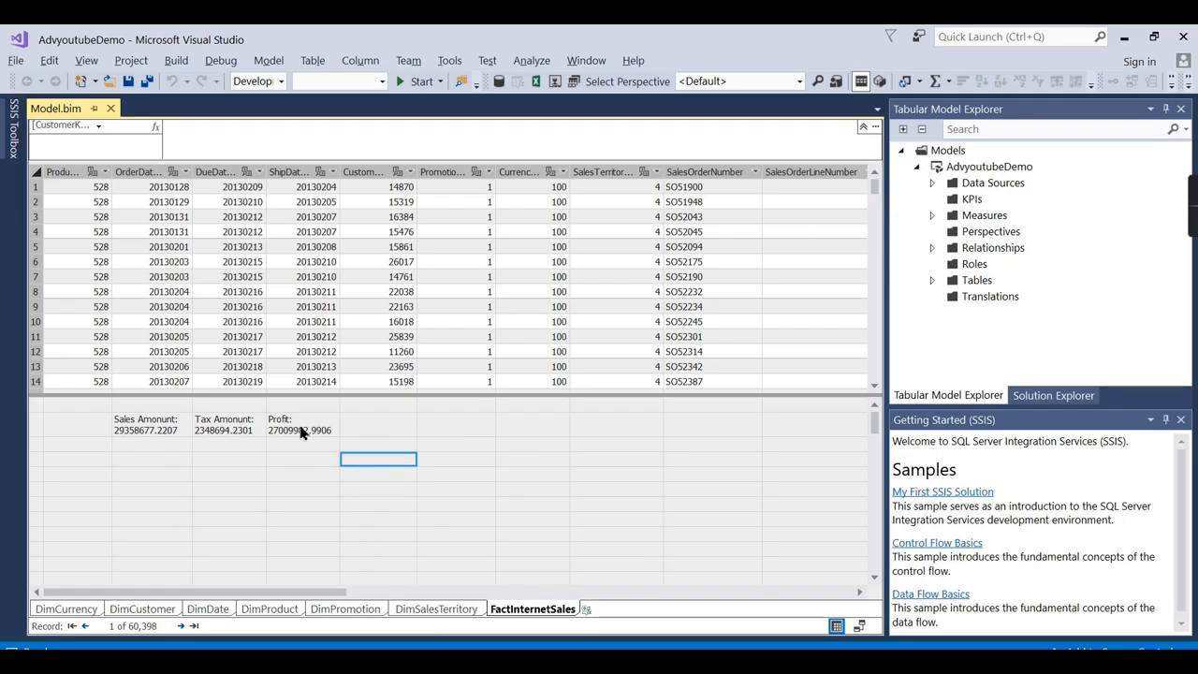
pyautogui.click(301, 429)
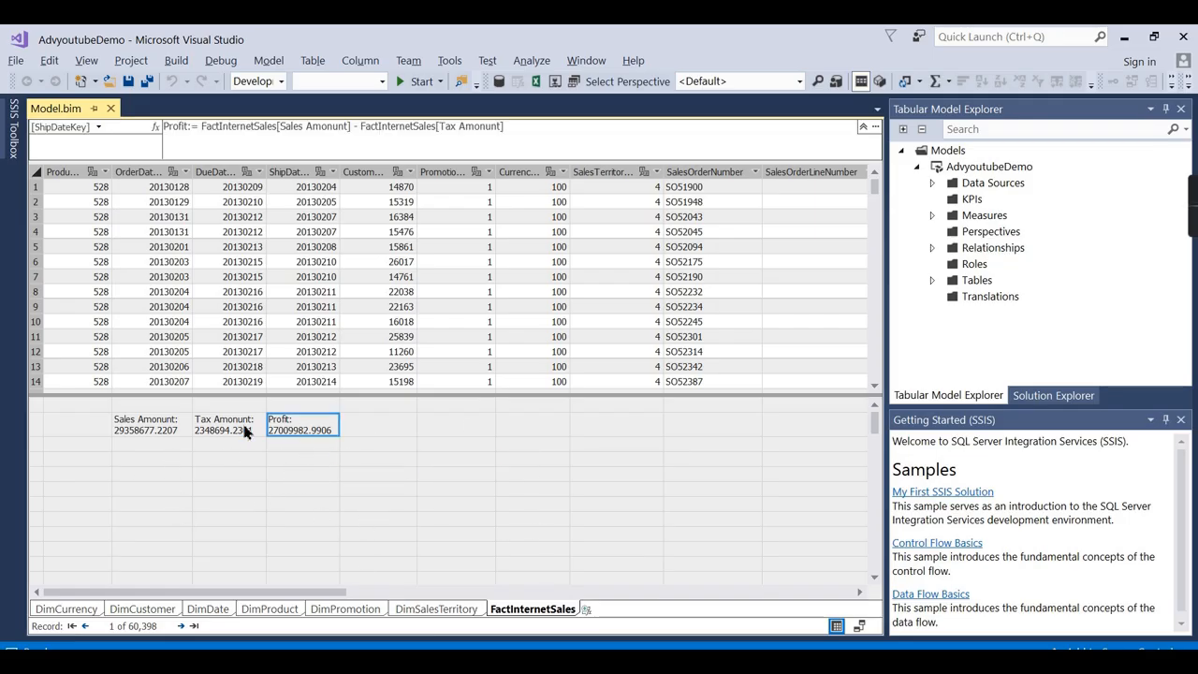
pyautogui.click(159, 424)
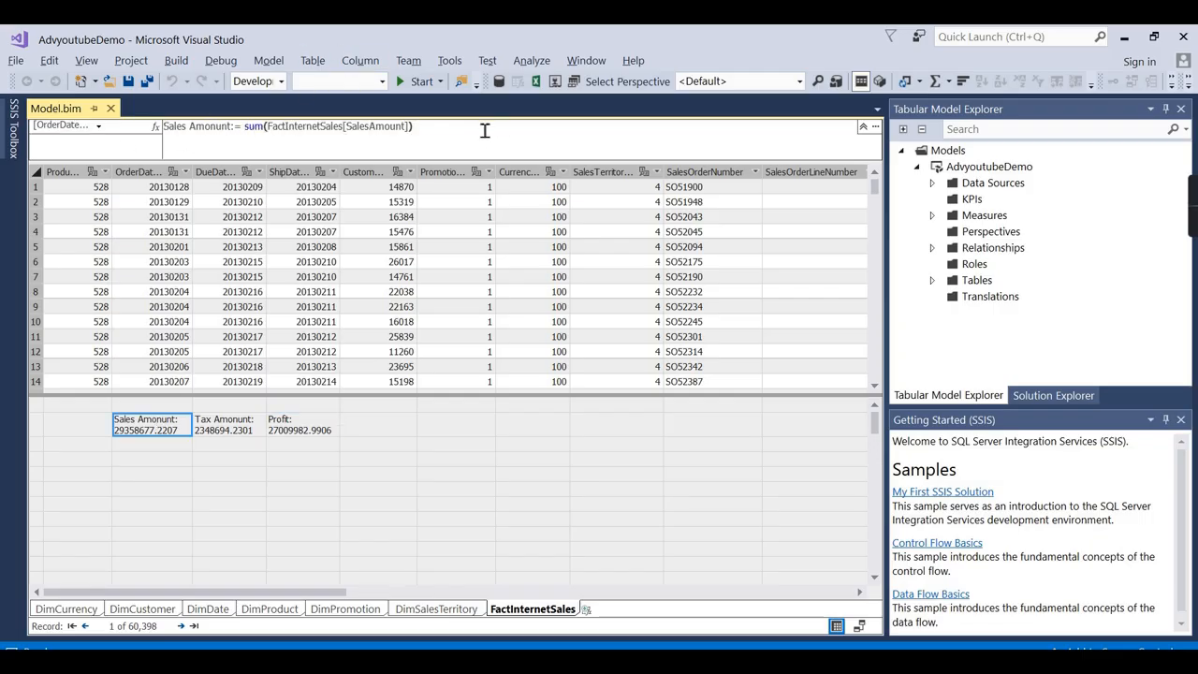
pyautogui.click(516, 461)
# Show the DimProduct table and scroll across its columns.
pyautogui.click(280, 611)
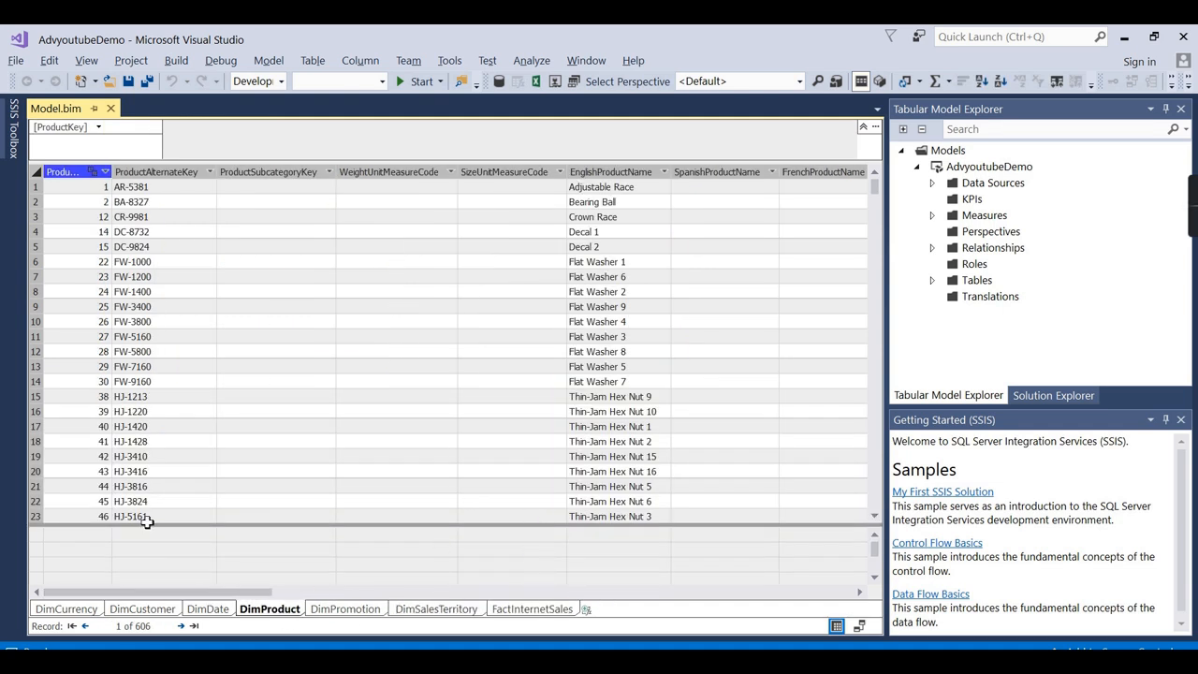
pyautogui.moveTo(242, 592); pyautogui.dragTo(87, 562)
pyautogui.moveTo(251, 593); pyautogui.dragTo(849, 598)
# Add a new DimProduct column named ProductNewName and select it.
pyautogui.doubleClick(818, 172)
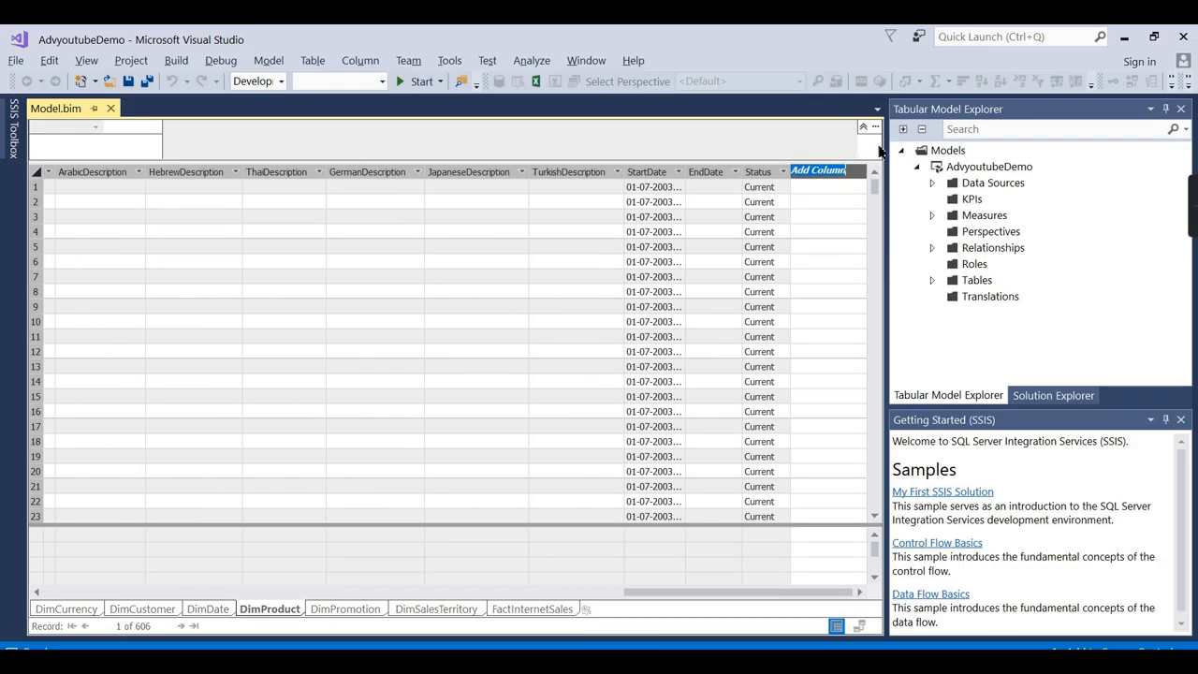
pyautogui.write('P')
pyautogui.write('roductNewName')
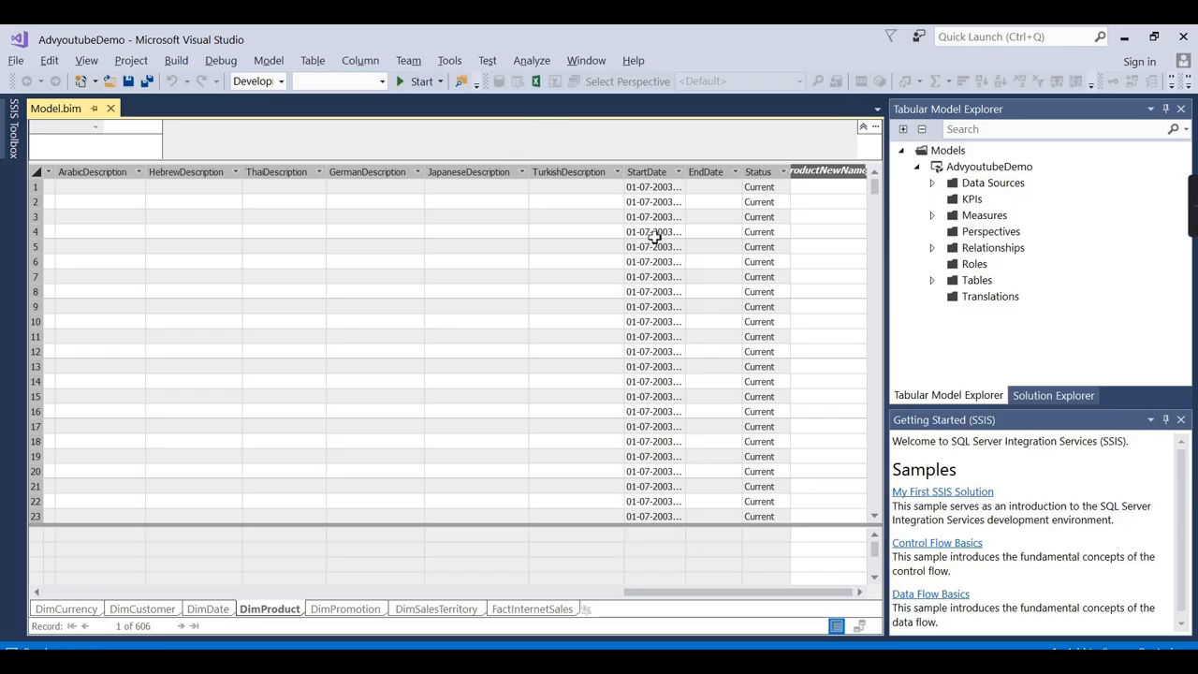
pyautogui.press('Return')
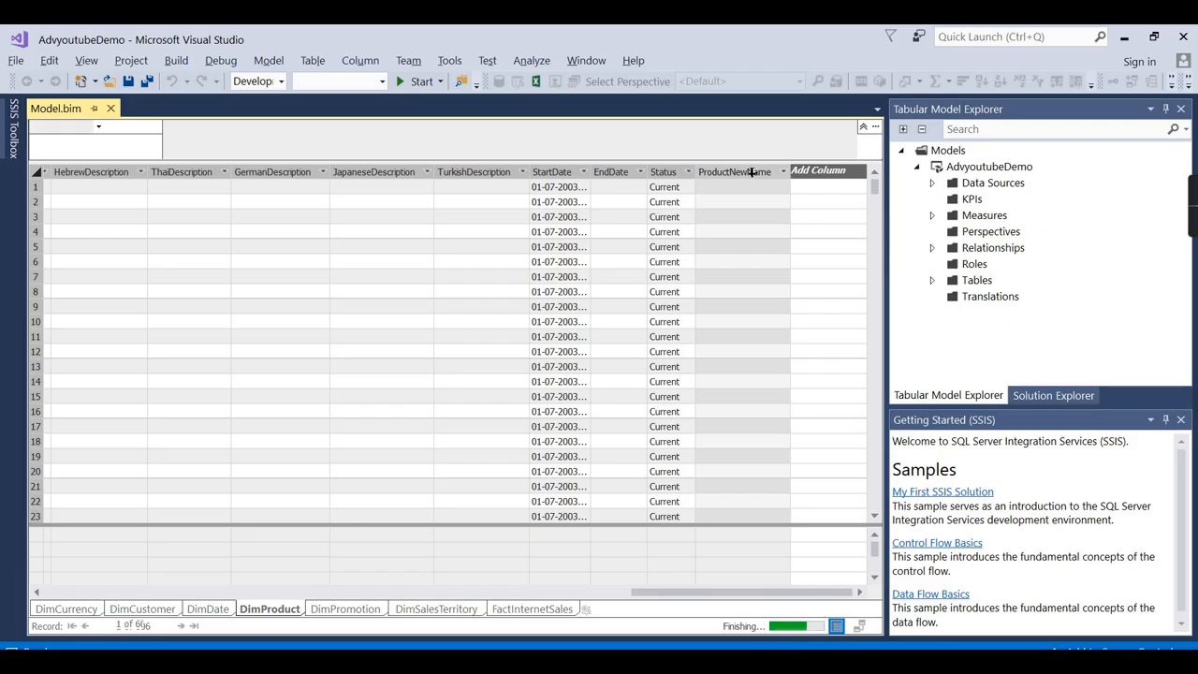
pyautogui.click(760, 174)
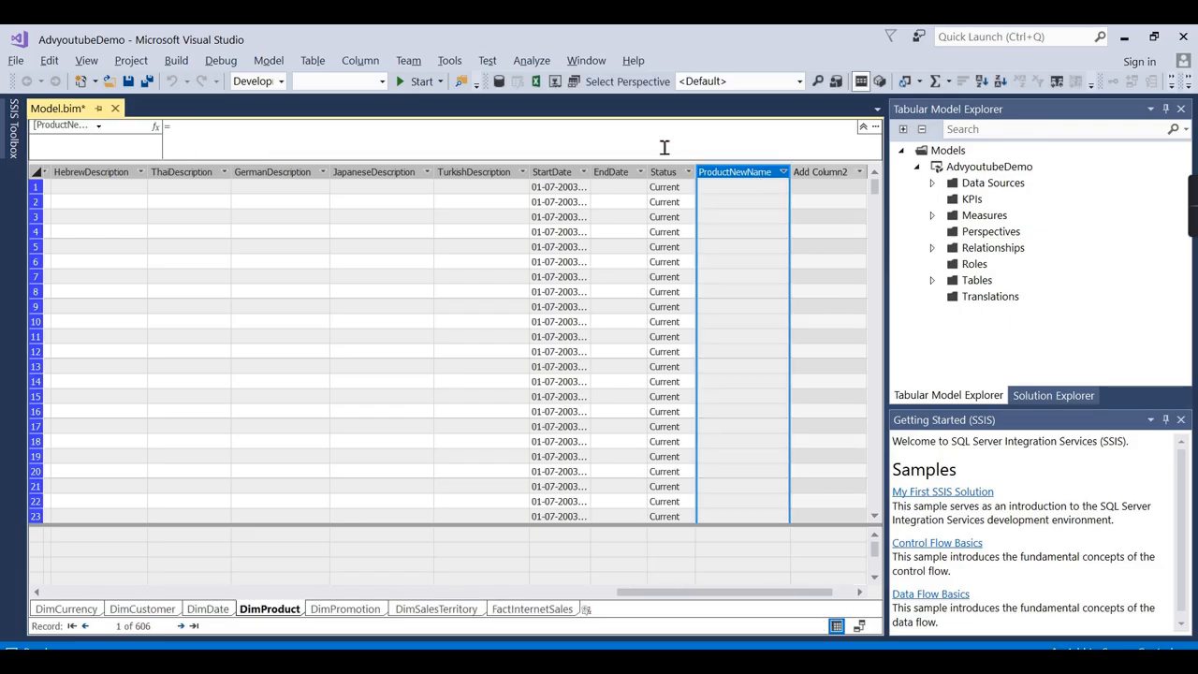
# Begin the formula with DimProduct[ProductAlternateKey] & " -" &.
pyautogui.click(664, 147)
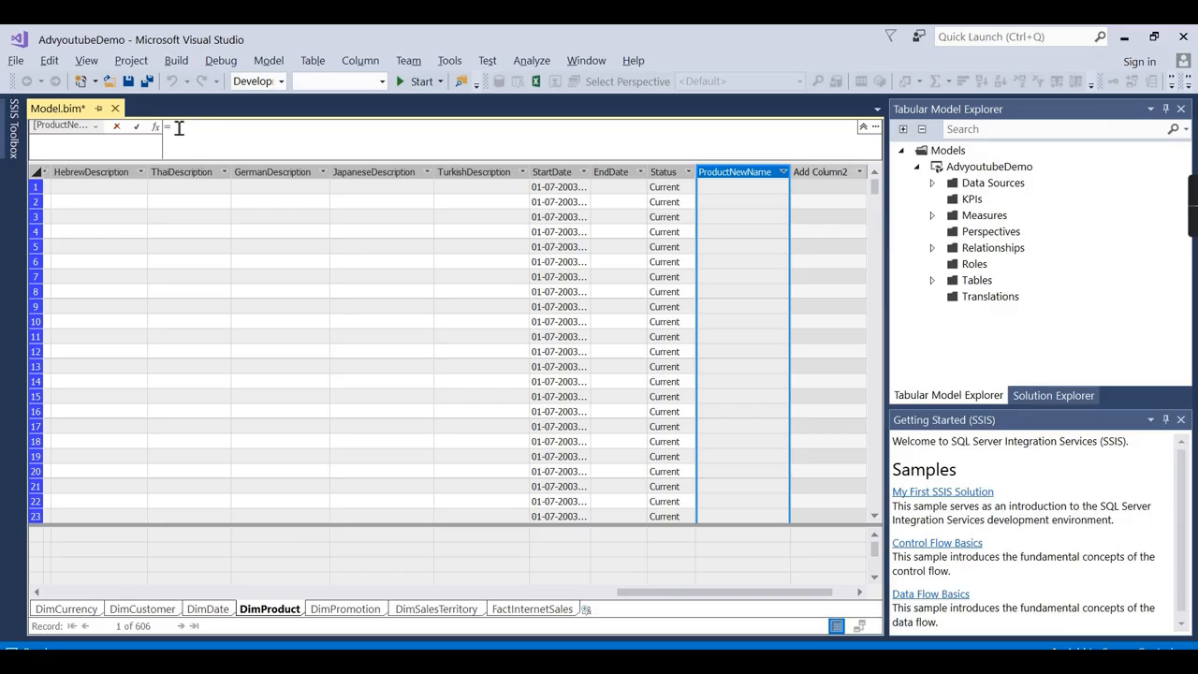
pyautogui.write('P')
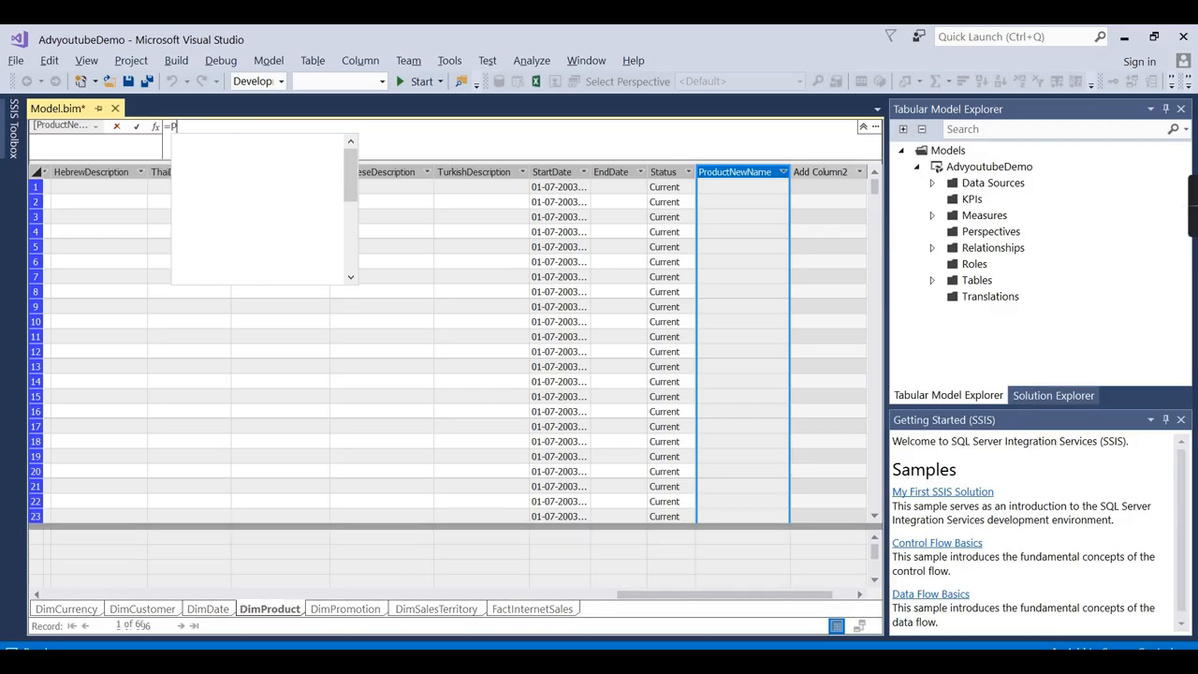
pyautogui.write('rod')
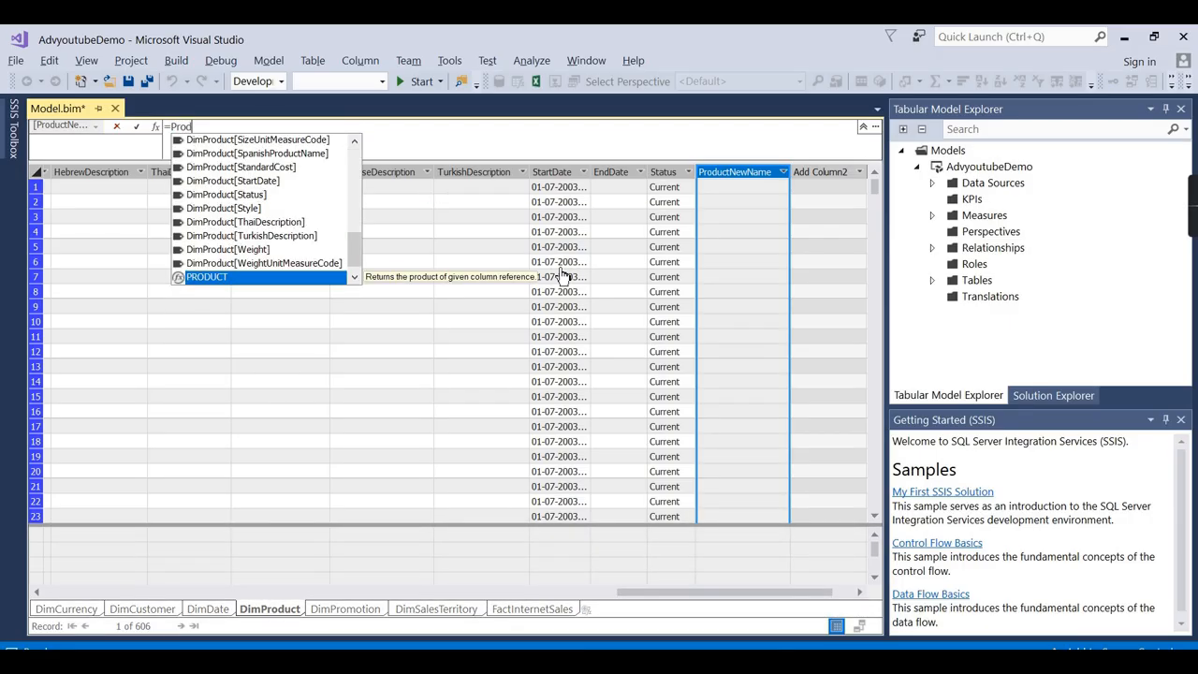
pyautogui.scroll(-1, 287, 251)
pyautogui.scroll(10, 294, 239)
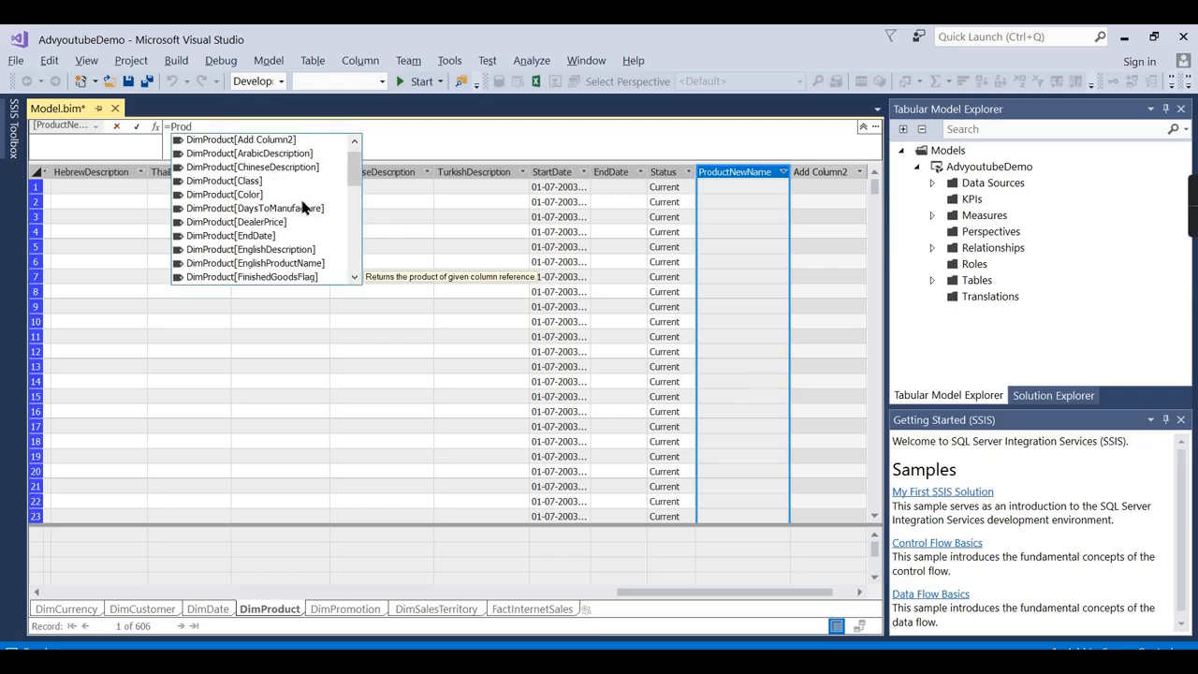
pyautogui.scroll(-8, 305, 208)
pyautogui.scroll(-1, 307, 207)
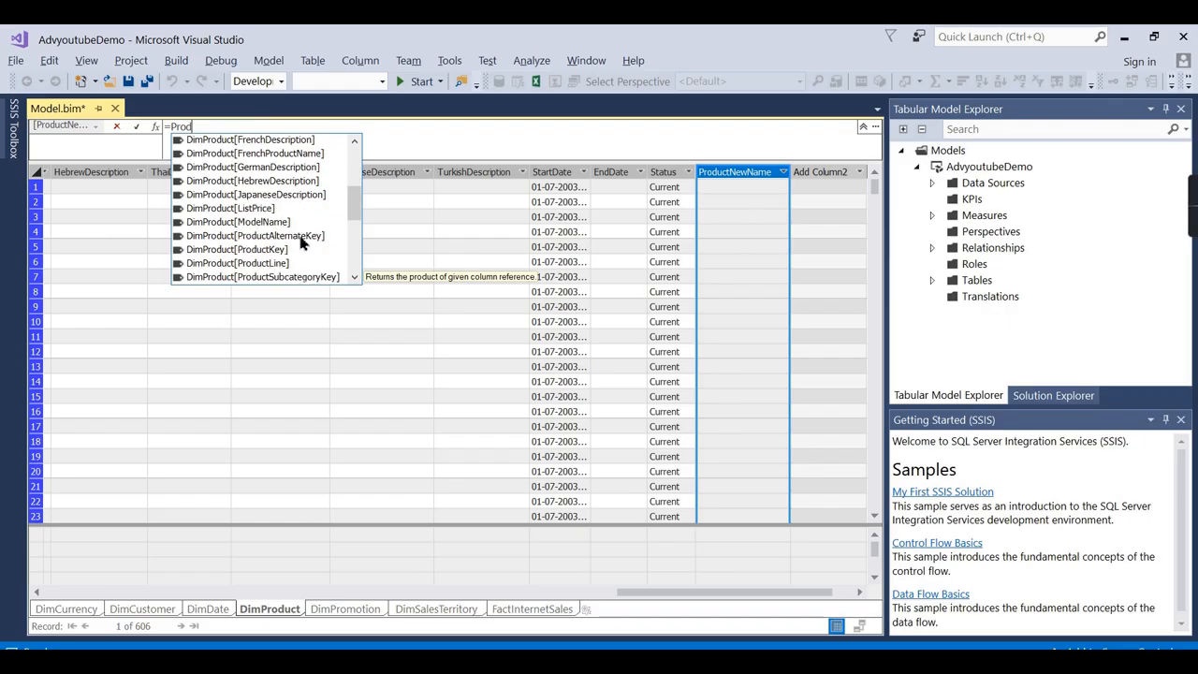
pyautogui.doubleClick(301, 241)
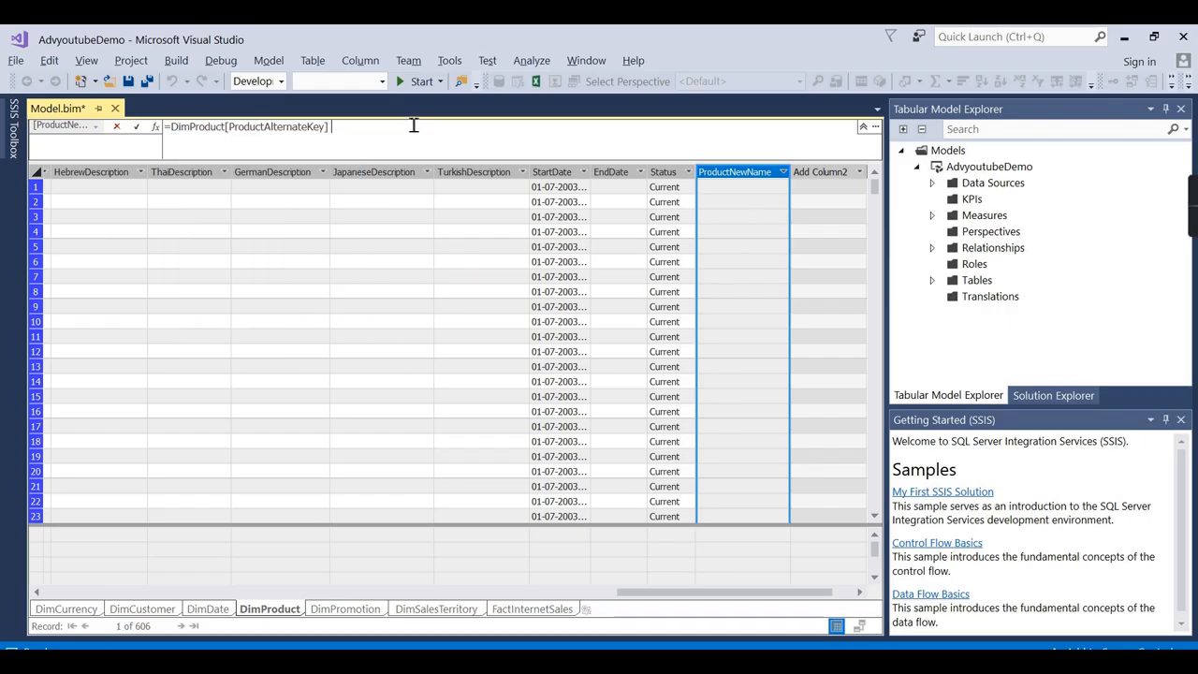
pyautogui.write('& " -')
pyautogui.write('&')
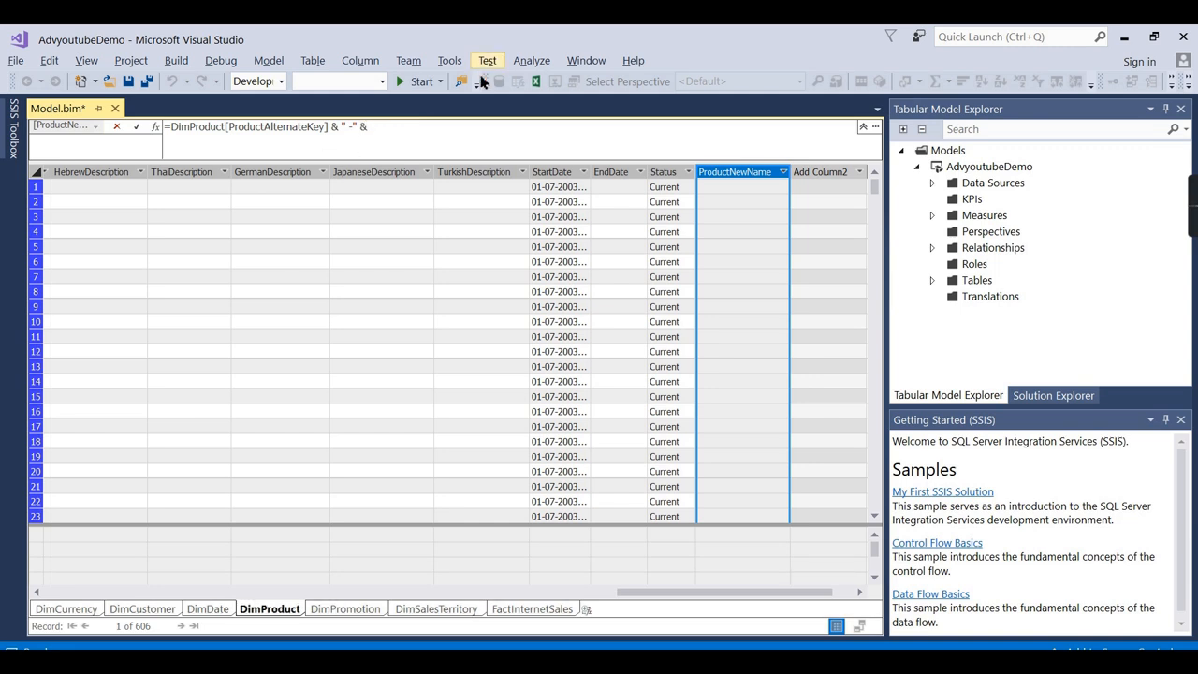
pyautogui.doubleClick(337, 129)
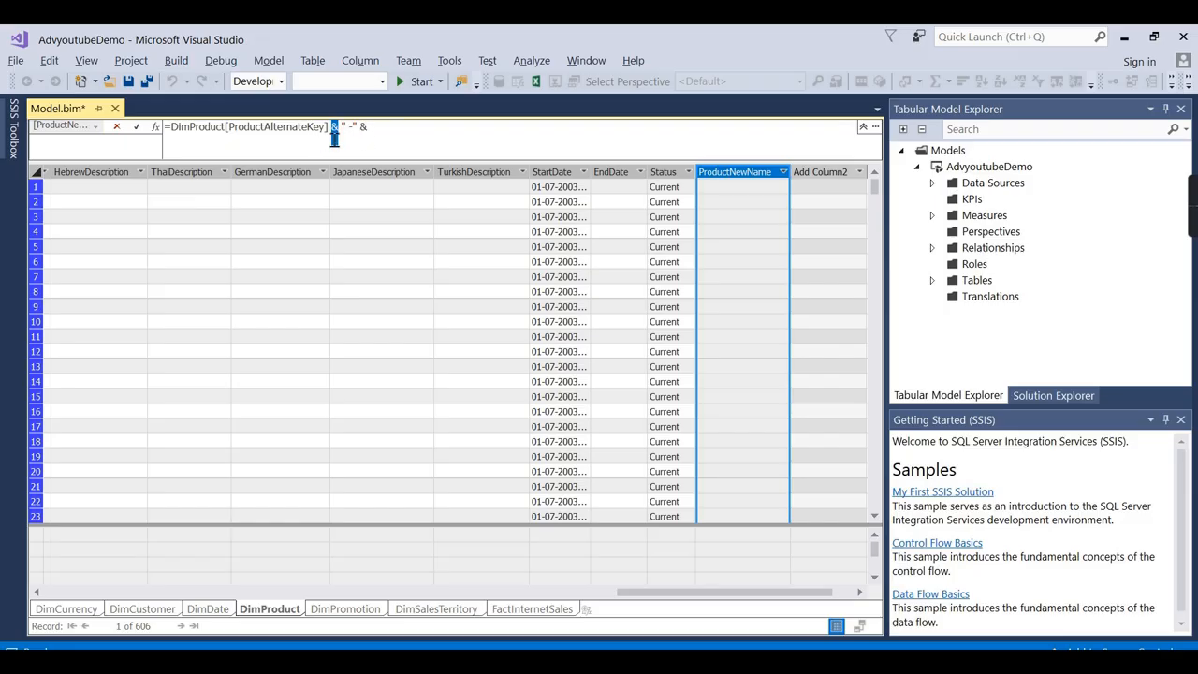
pyautogui.click(389, 129)
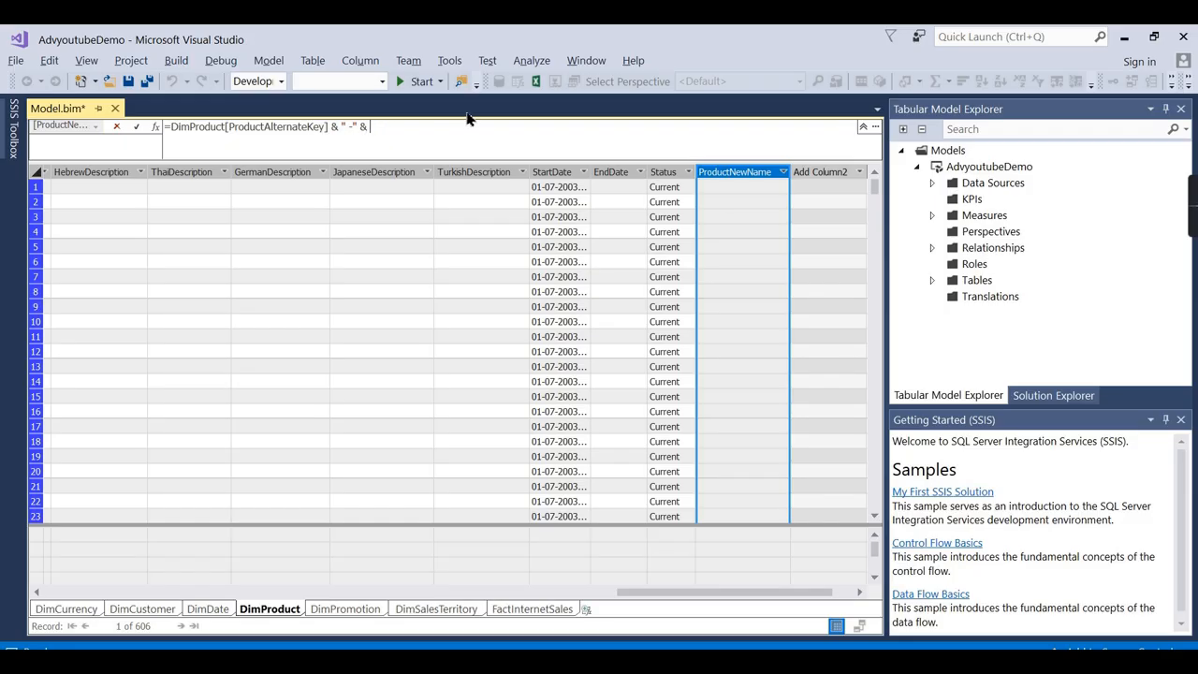
# Append the EnglishDescription column reference and apply the concatenation formula.
pyautogui.write('Prood')
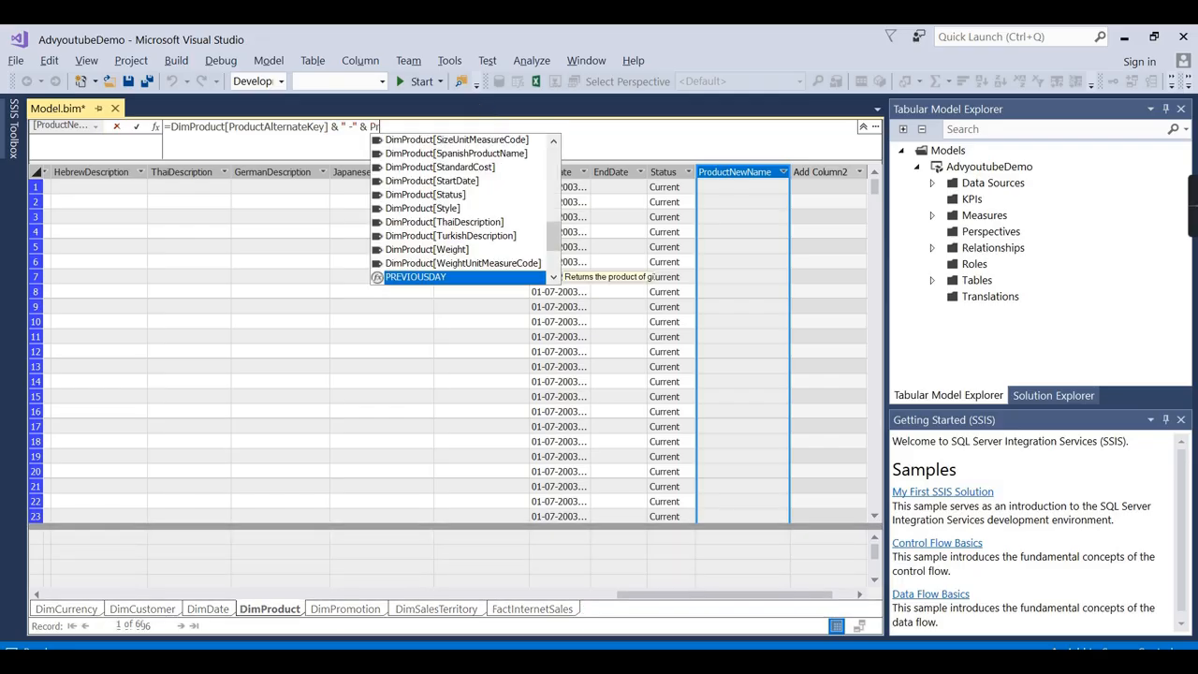
pyautogui.press('BackSpace')
pyautogui.write('dcu')
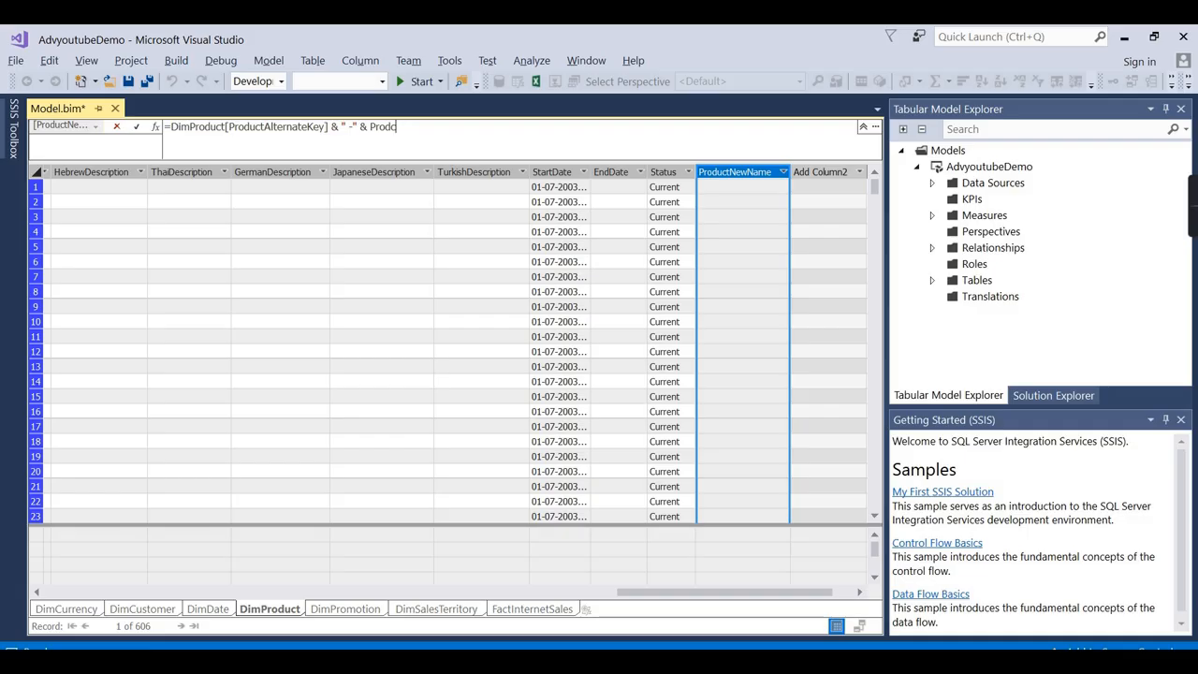
pyautogui.press('BackSpace')
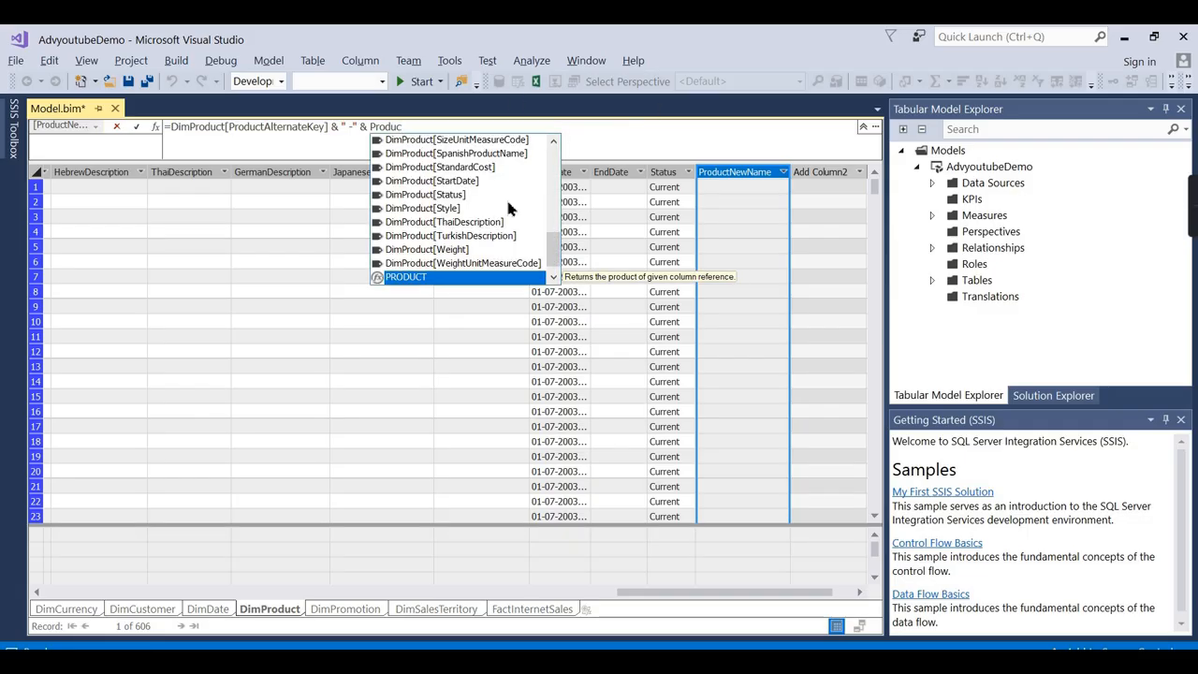
pyautogui.write('uc')
pyautogui.scroll(4, 511, 210)
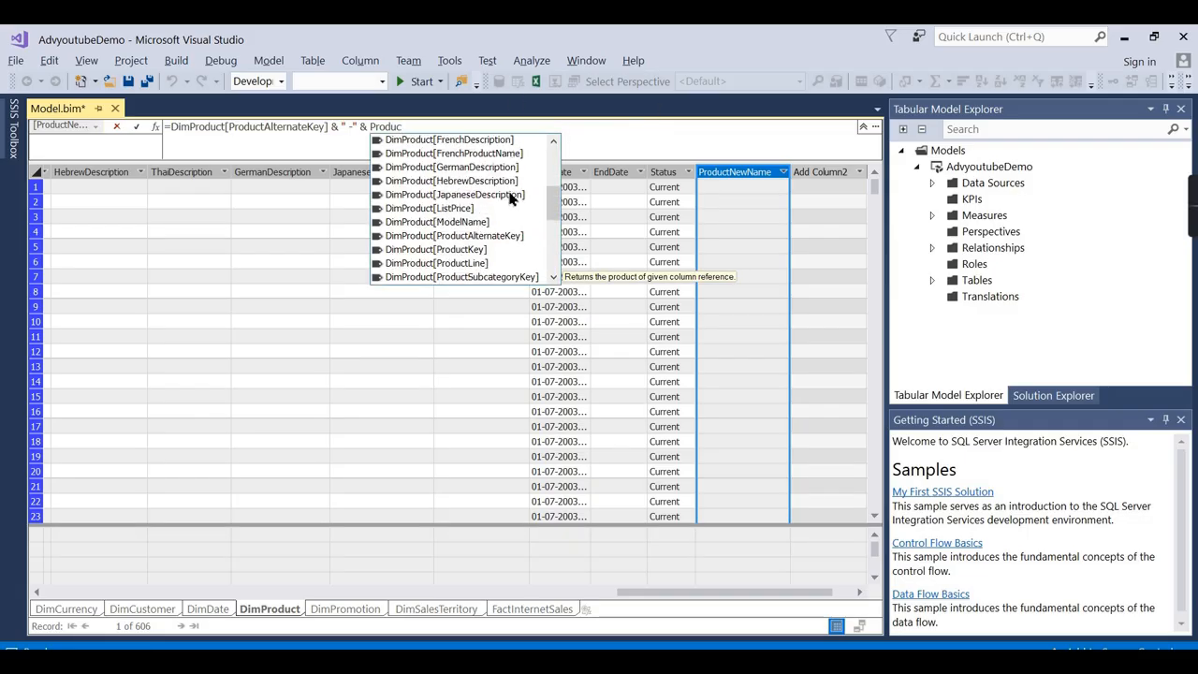
pyautogui.doubleClick(498, 143)
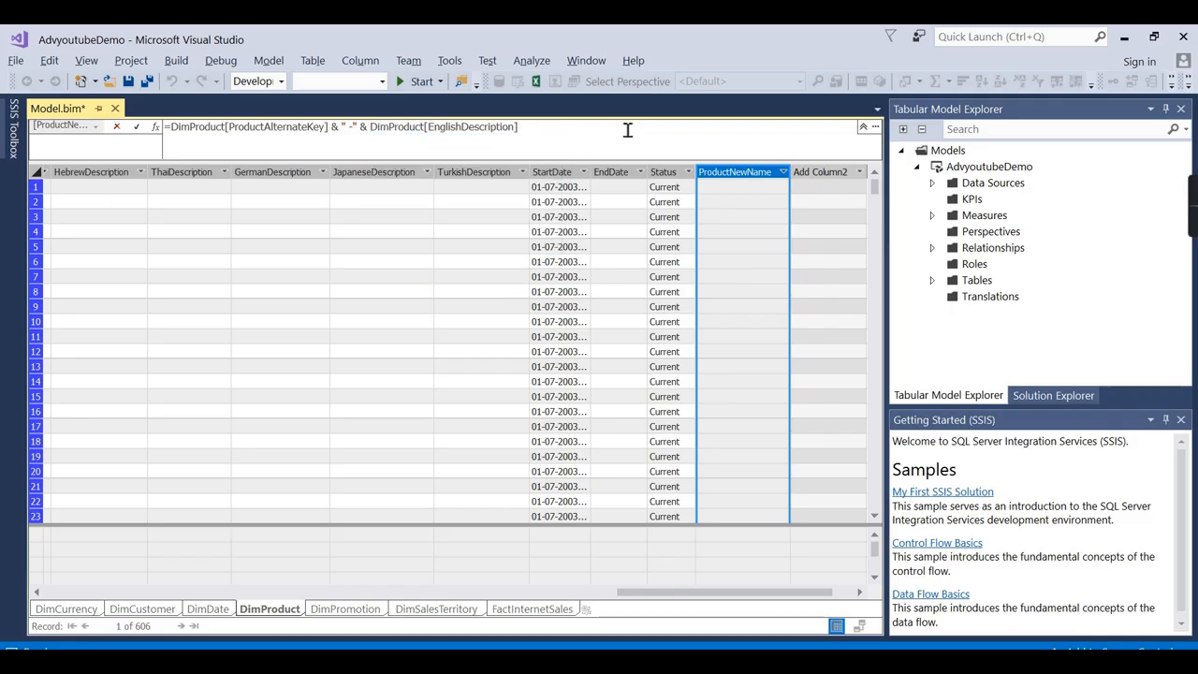
pyautogui.press('Return')
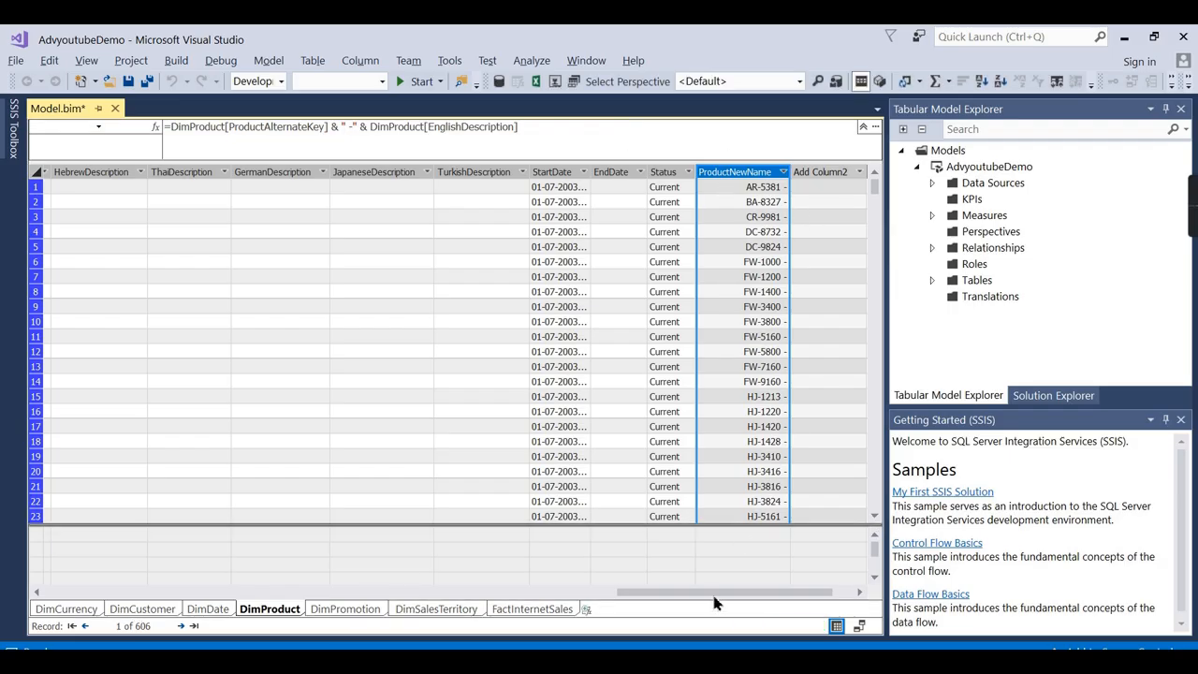
# Replace EnglishDescription with DimProduct[EnglishProductName], giving values like 'AR-5381 -Adjustable Race'.
pyautogui.moveTo(717, 593); pyautogui.dragTo(103, 597)
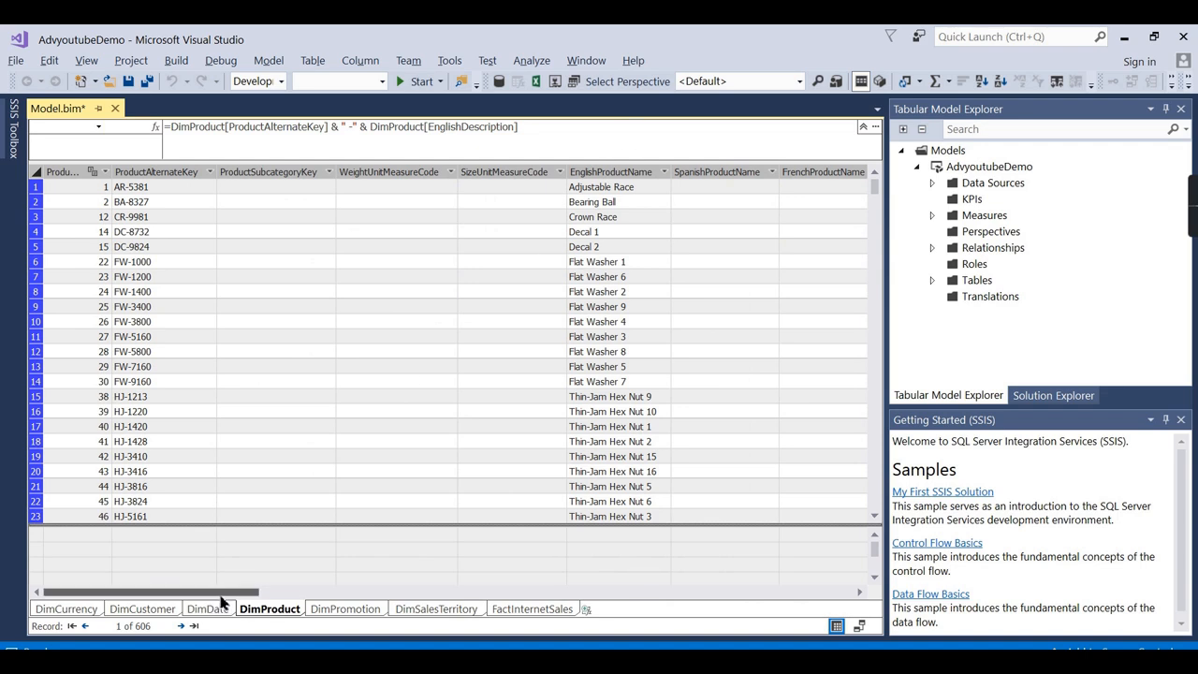
pyautogui.moveTo(219, 594); pyautogui.dragTo(824, 592)
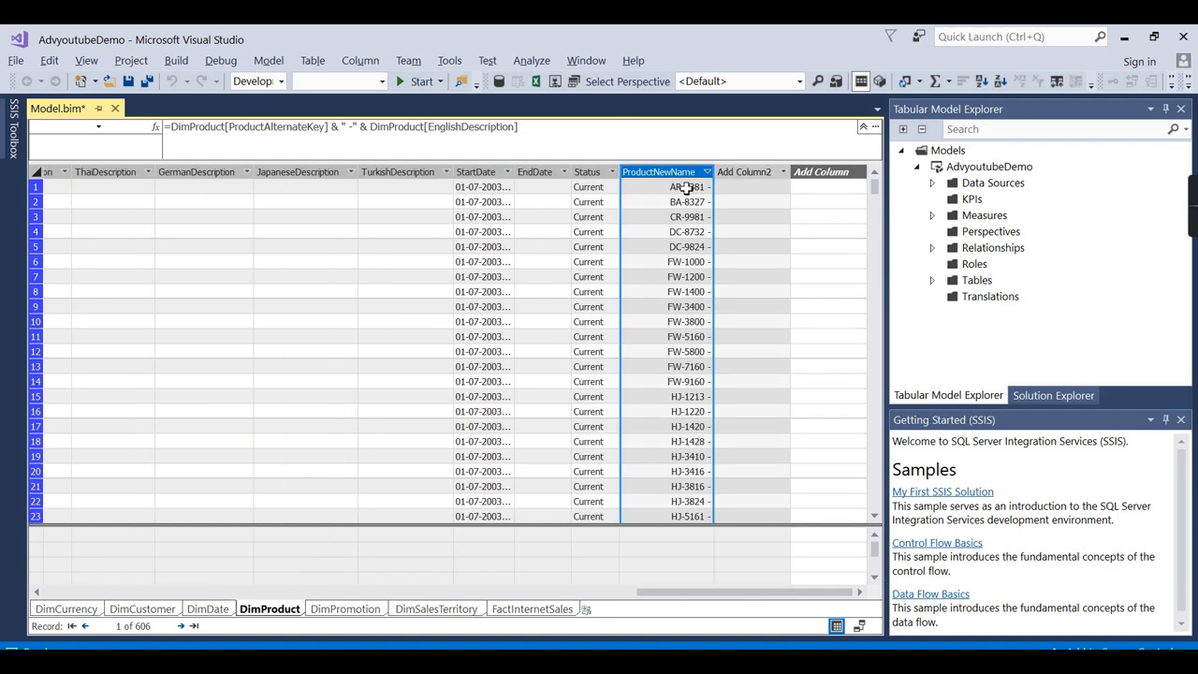
pyautogui.moveTo(488, 135); pyautogui.dragTo(515, 130)
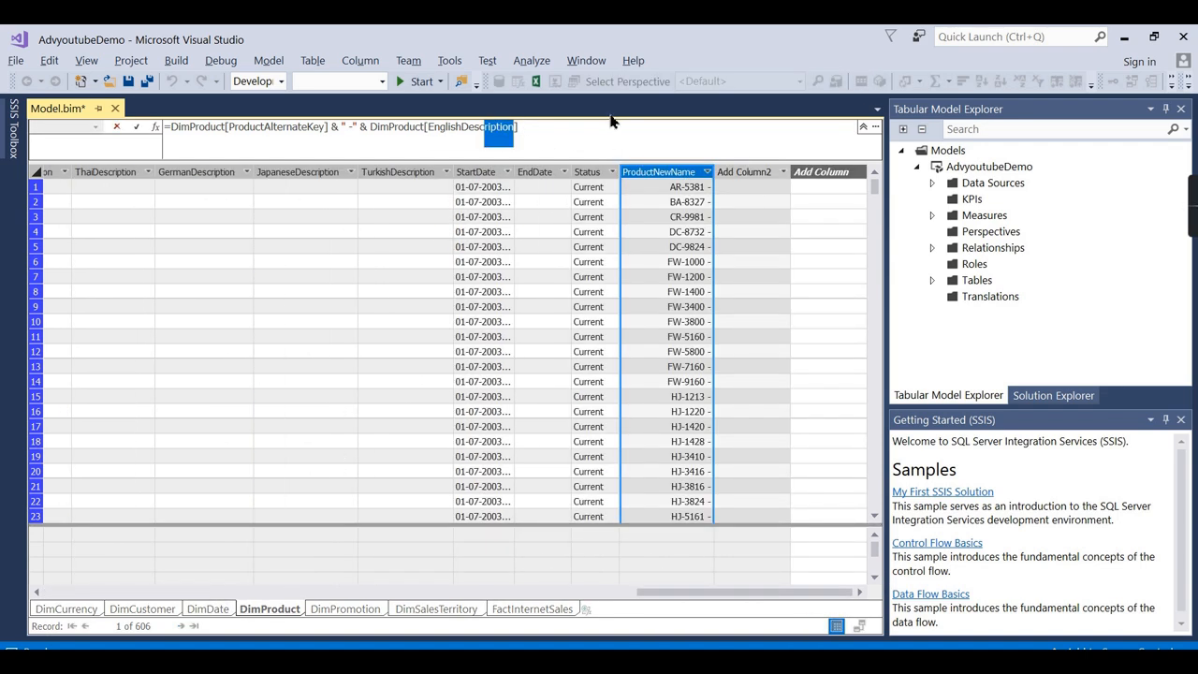
pyautogui.press('BackSpace')
pyautogui.press('BackSpace')
pyautogui.press('BackSpace')
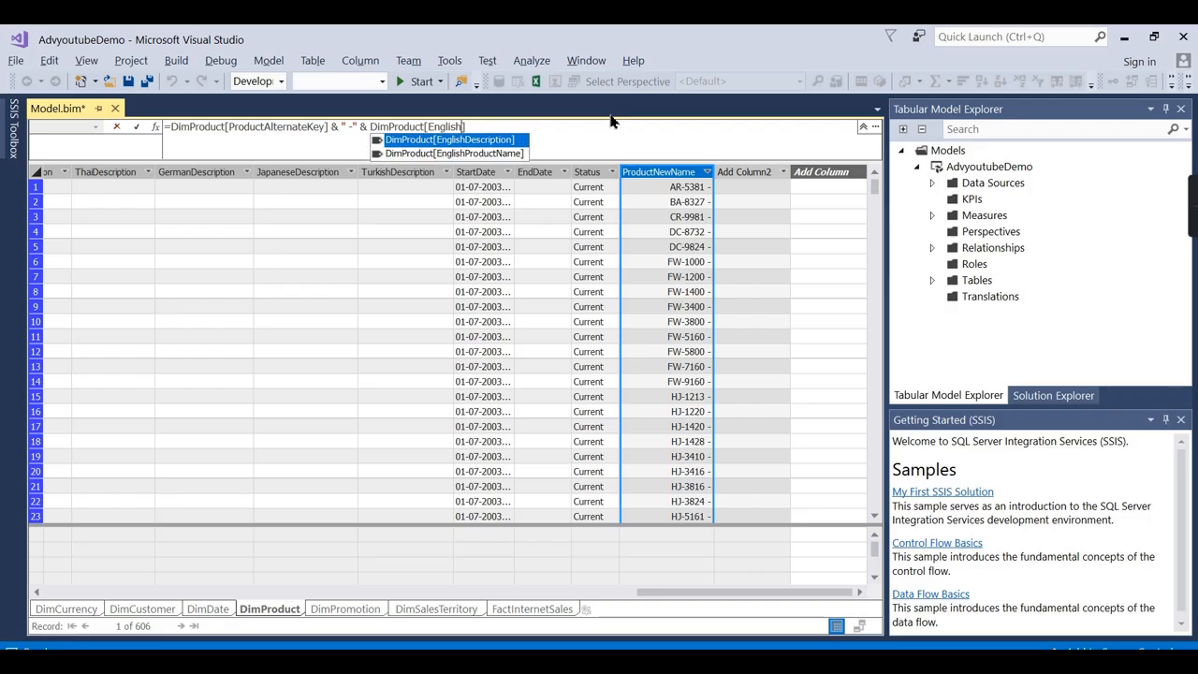
pyautogui.doubleClick(519, 156)
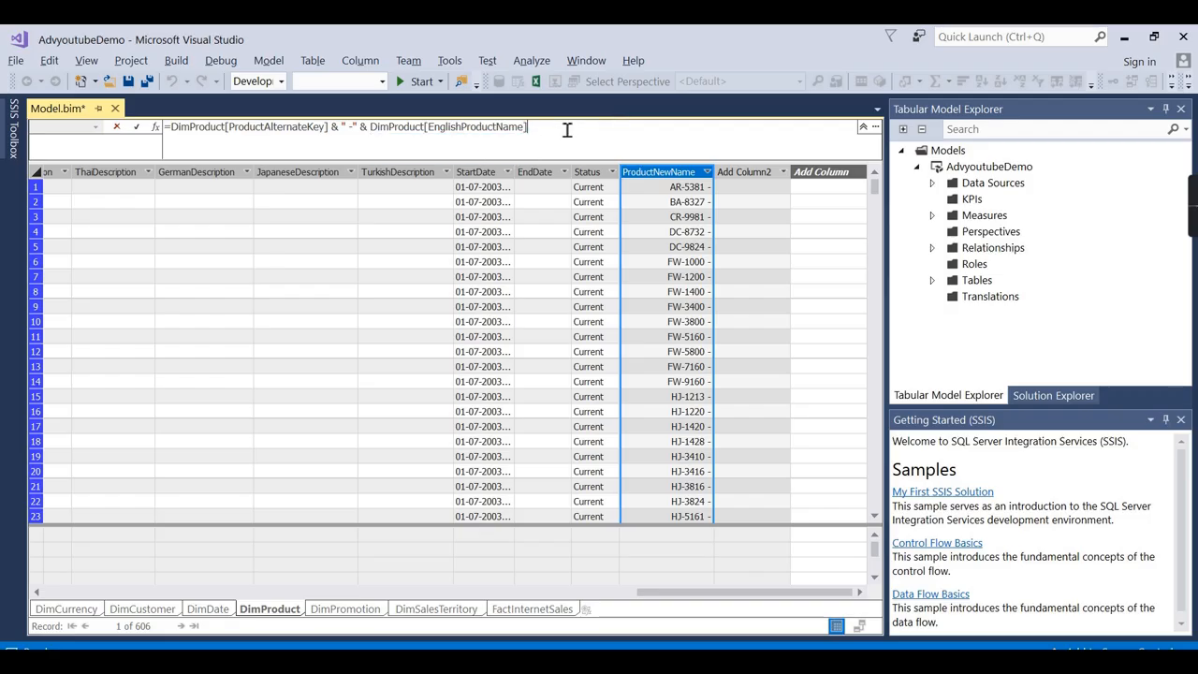
pyautogui.press('Return')
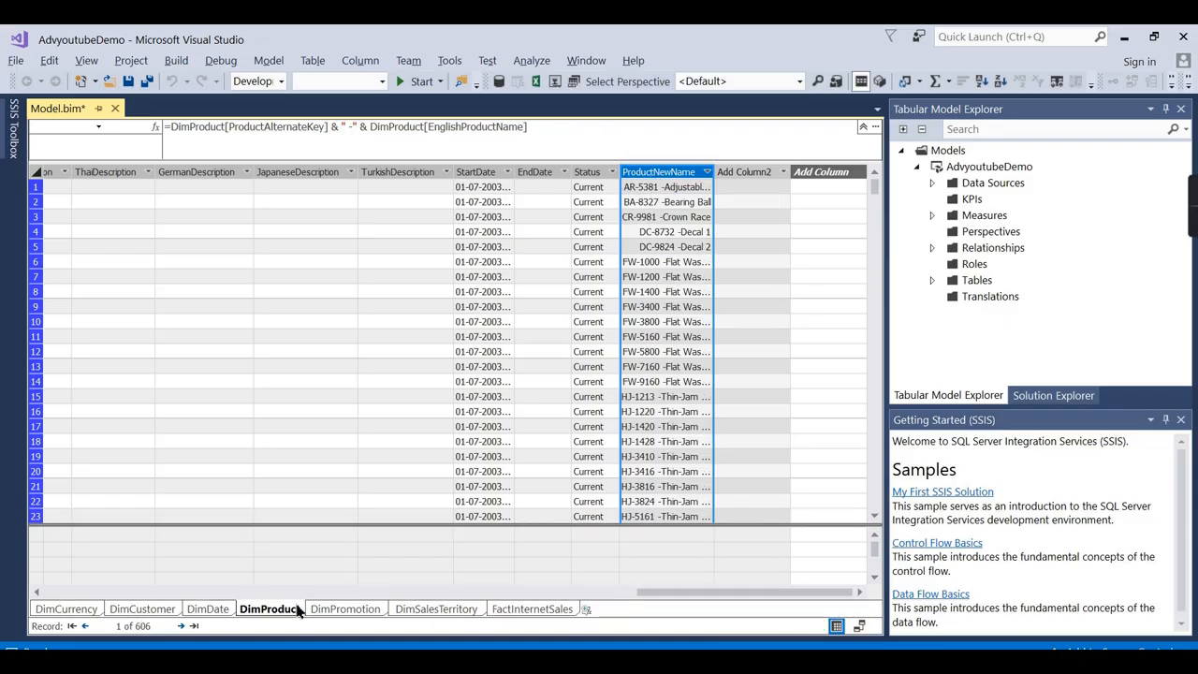
pyautogui.moveTo(670, 593); pyautogui.dragTo(43, 610)
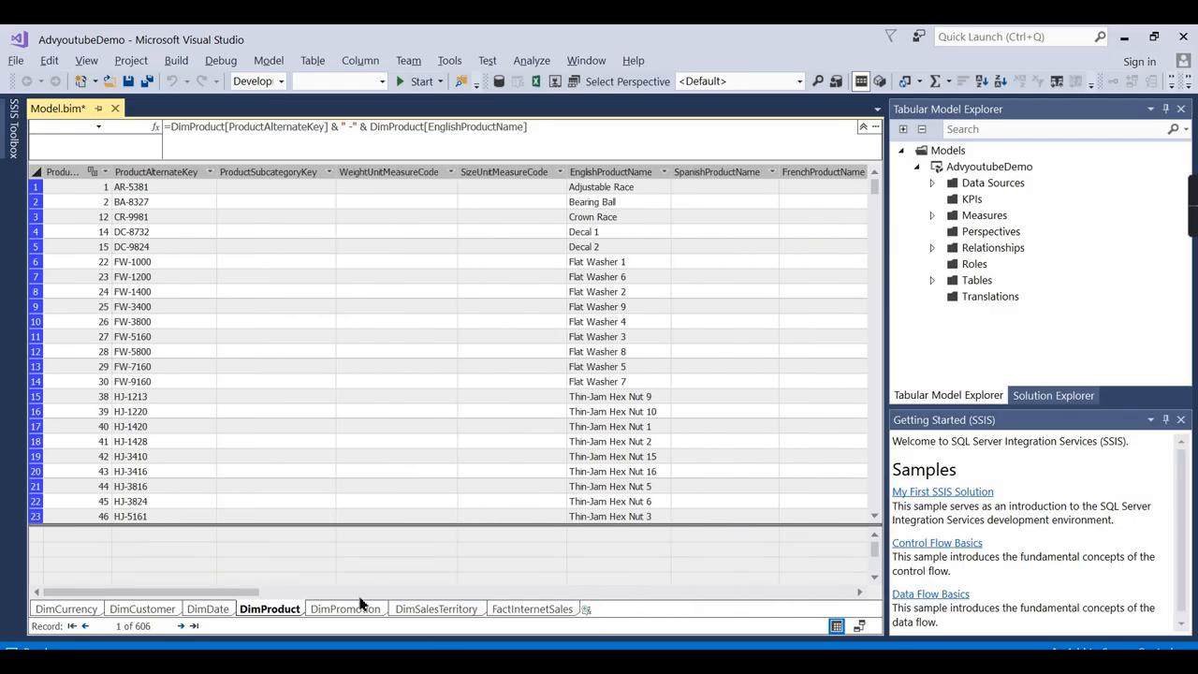
# Check ProductNewName values like AR-5381, then show FactInternetSales with its measure grid.
pyautogui.moveTo(164, 592); pyautogui.dragTo(757, 592)
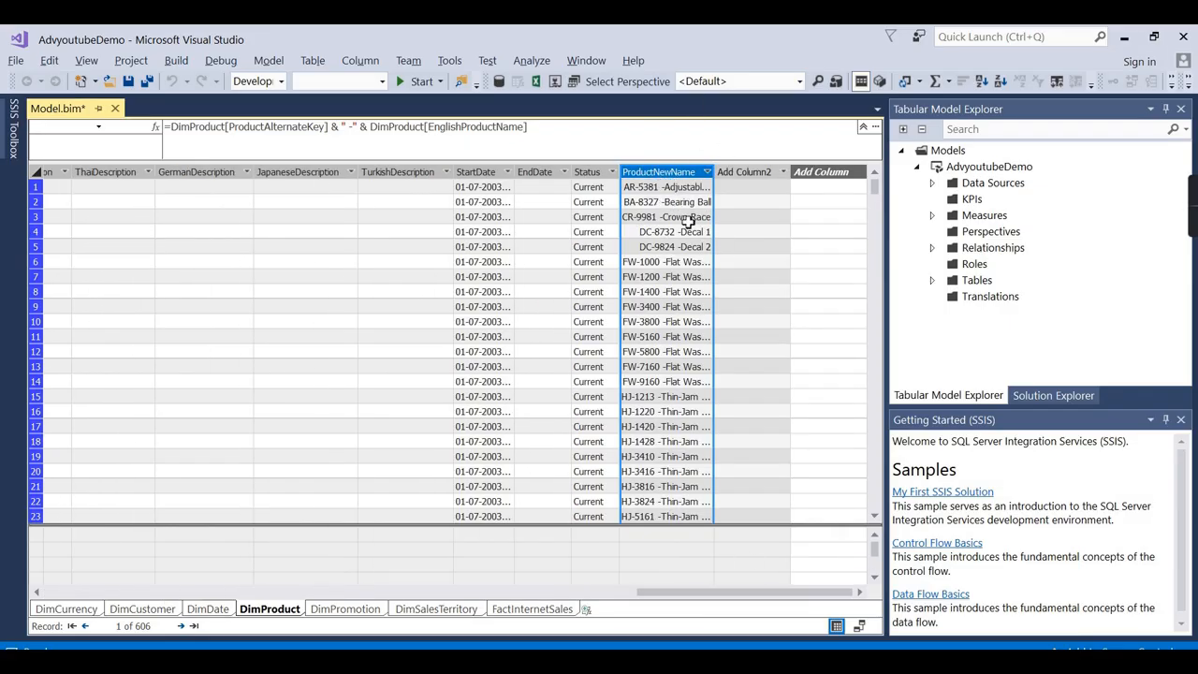
pyautogui.click(664, 381)
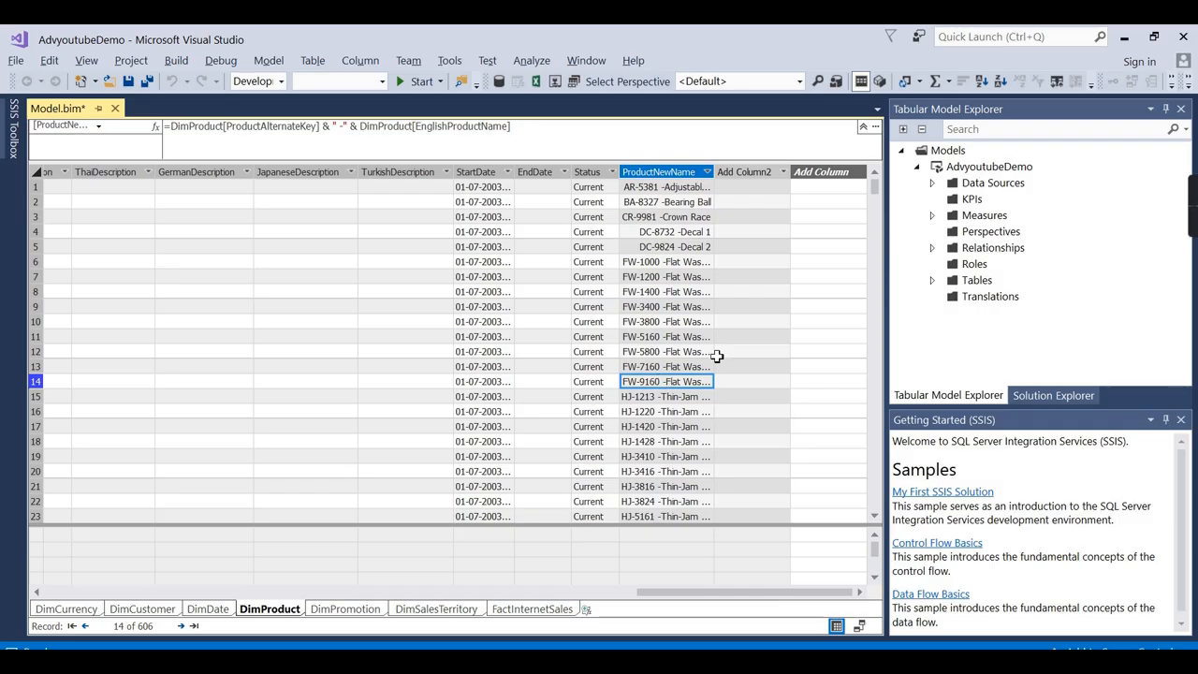
pyautogui.click(665, 189)
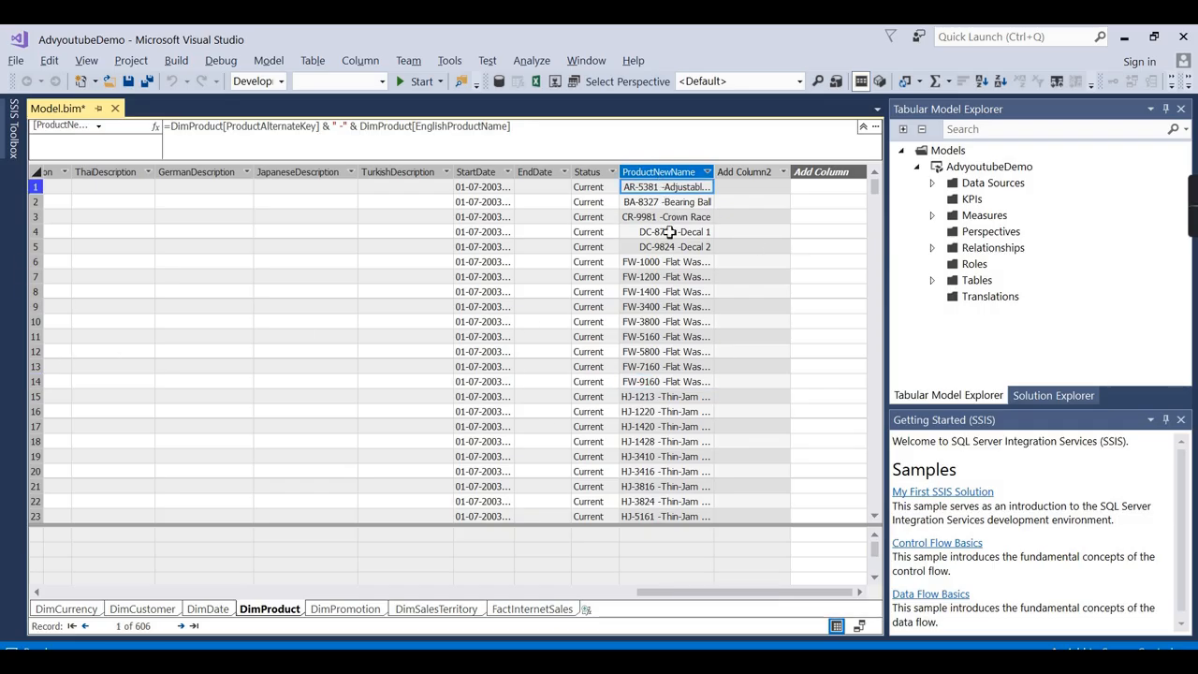
pyautogui.scroll(-2, 679, 351)
pyautogui.scroll(-10, 683, 455)
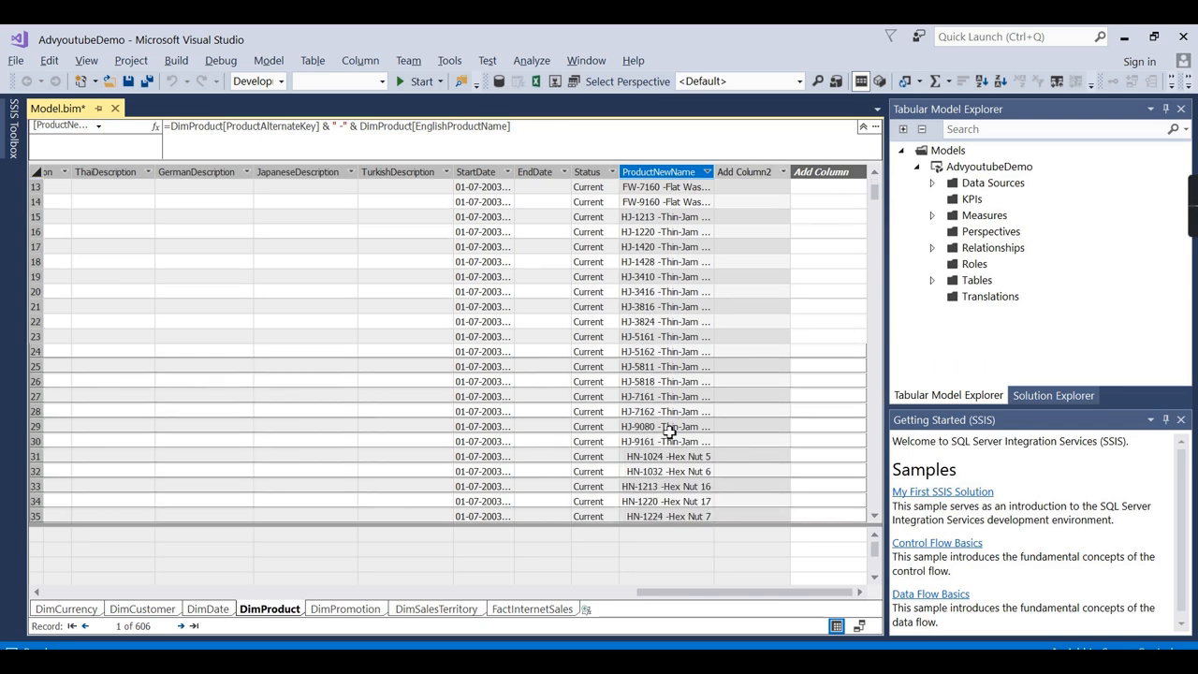
pyautogui.moveTo(876, 208)
pyautogui.mouseDown()
pyautogui.moveTo(877, 513)
pyautogui.moveTo(876, 189)
pyautogui.mouseUp()
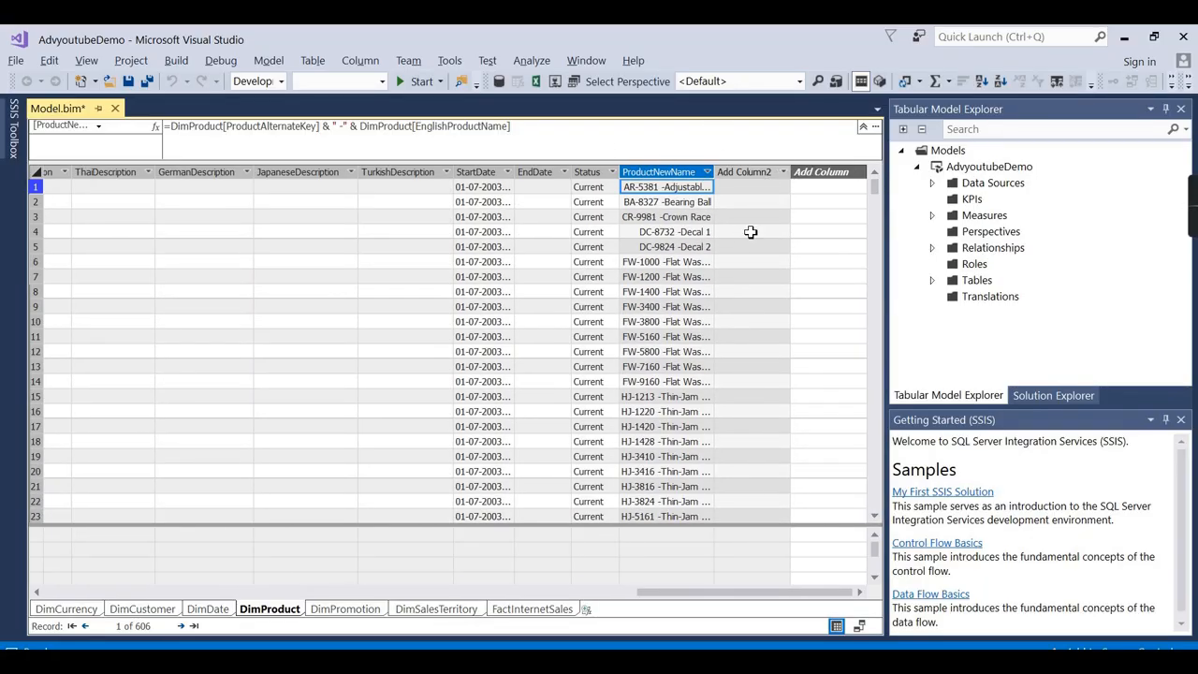
pyautogui.click(534, 610)
pyautogui.click(393, 521)
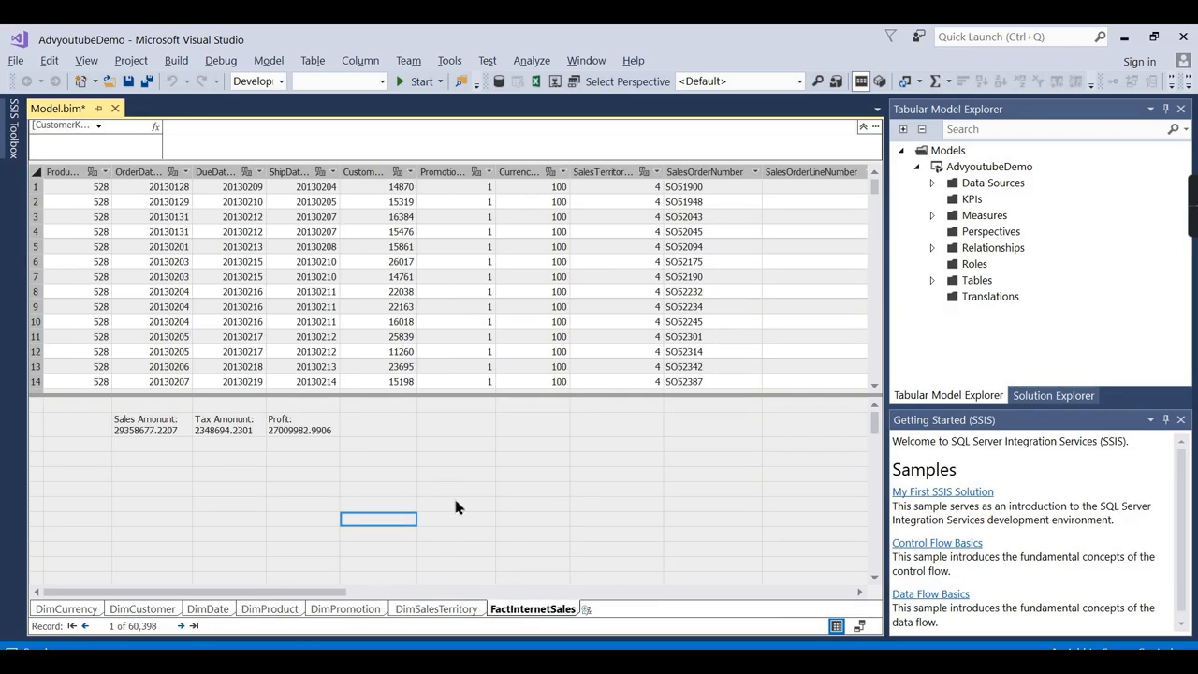
pyautogui.click(171, 429)
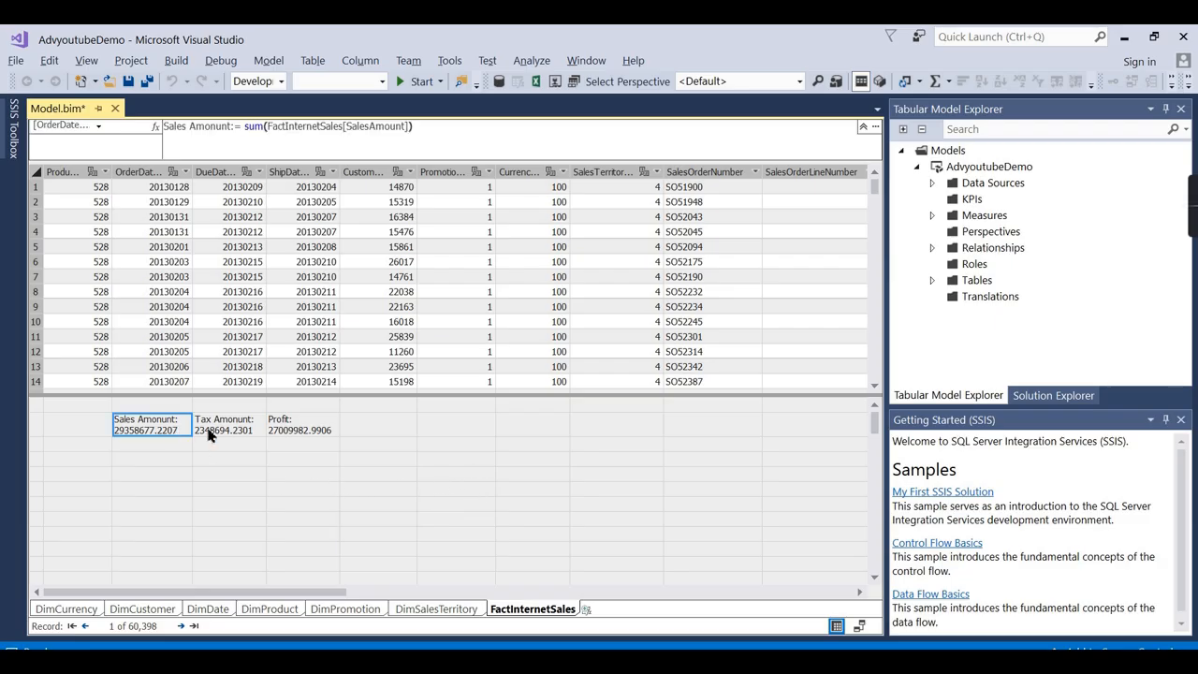
pyautogui.click(270, 609)
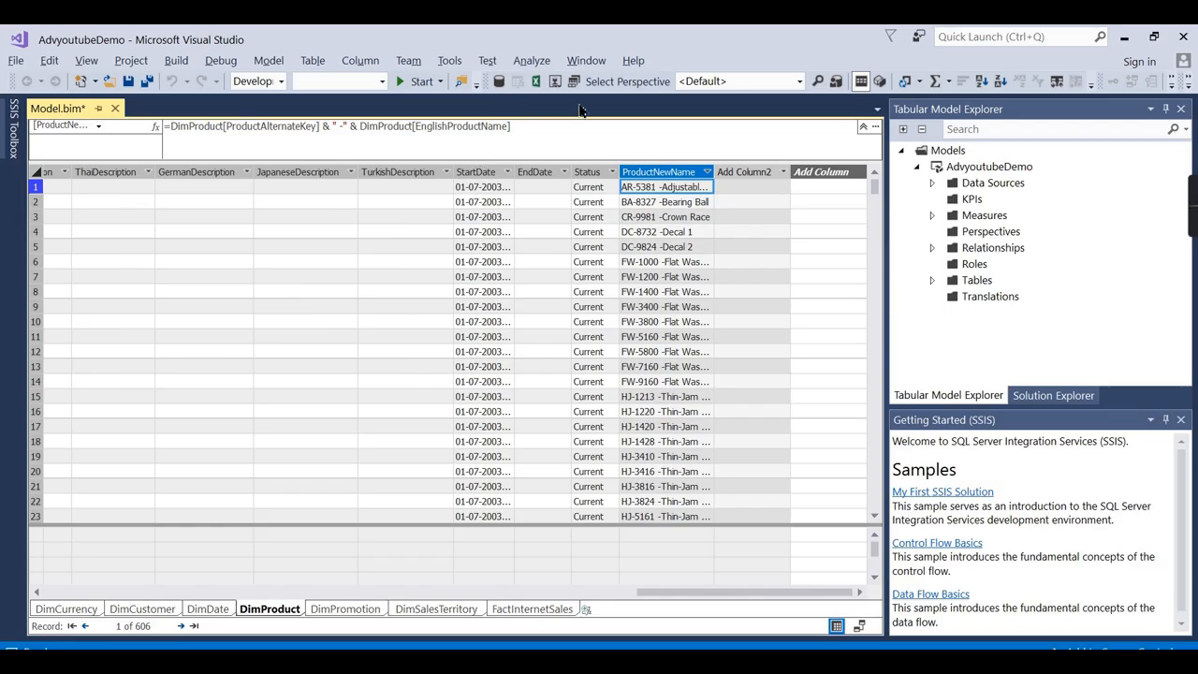
pyautogui.click(531, 610)
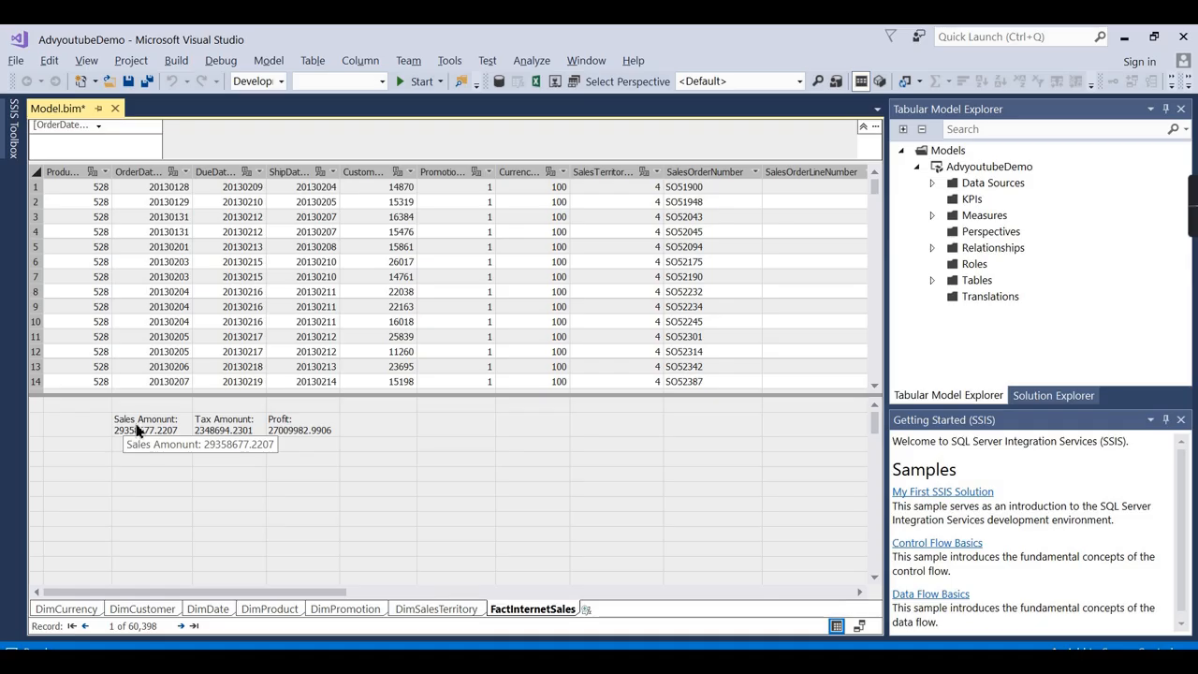
pyautogui.click(136, 431)
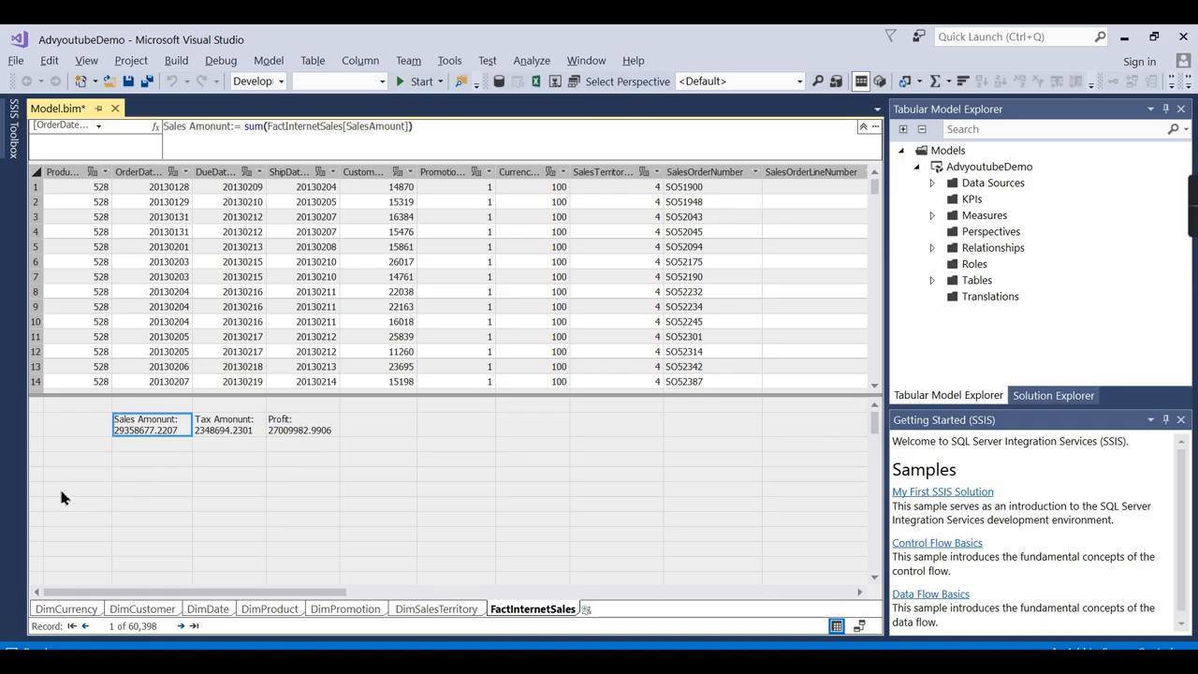
pyautogui.click(410, 431)
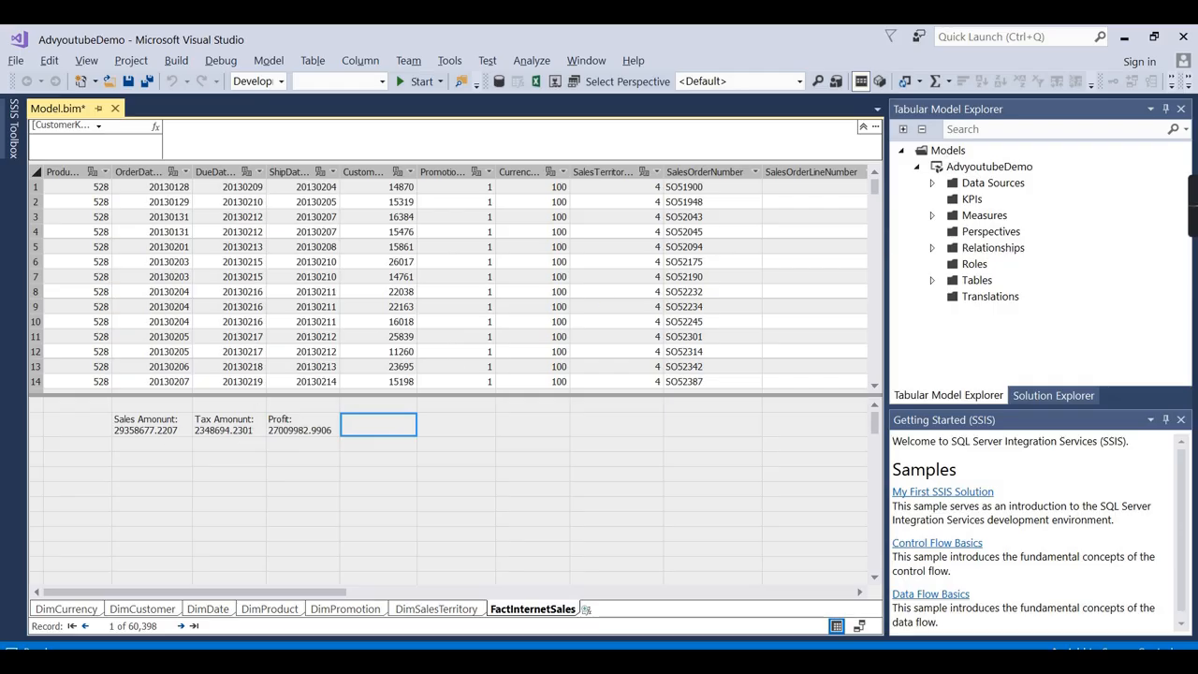
# View the Calculated Column vs Measure slide in PowerPoint, then minimize PowerPoint.
pyautogui.moveTo(717, 666)
pyautogui.click(717, 666)
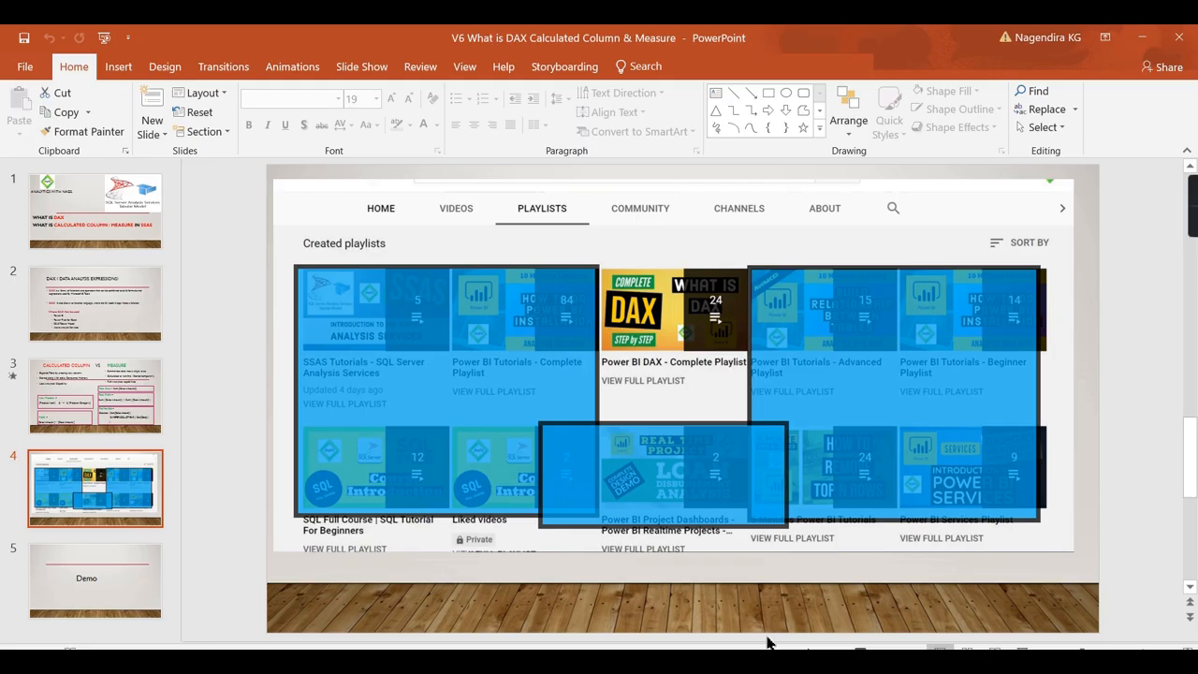
pyautogui.click(96, 384)
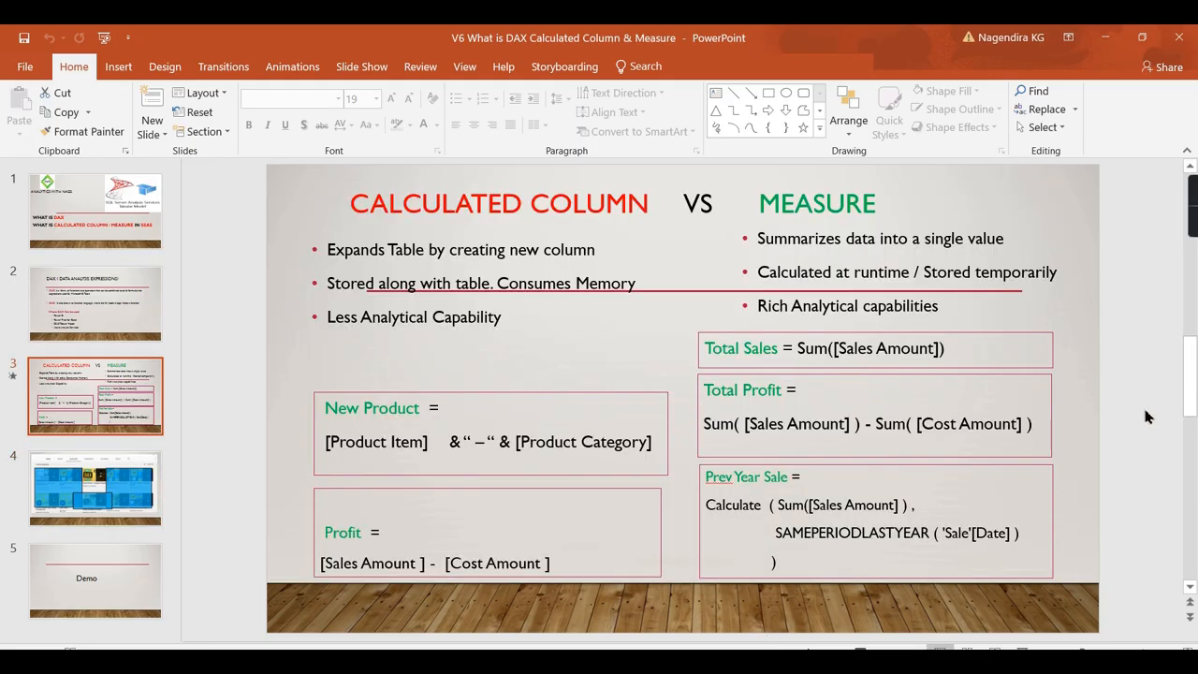
pyautogui.click(1104, 38)
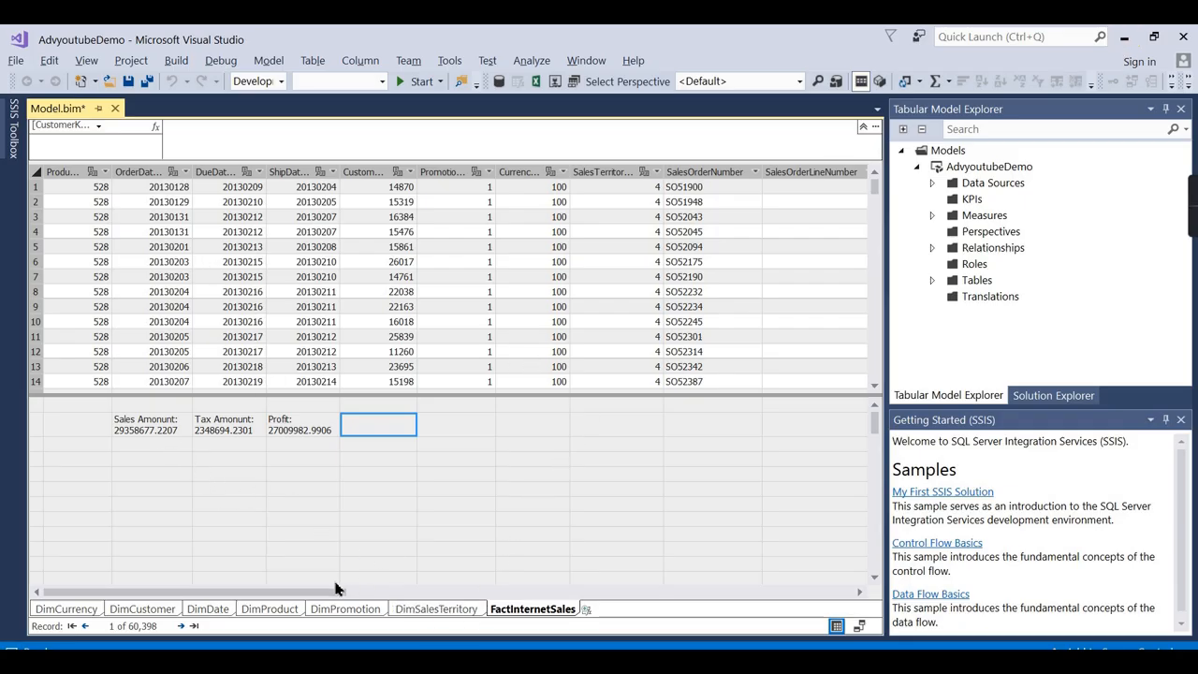
pyautogui.click(131, 427)
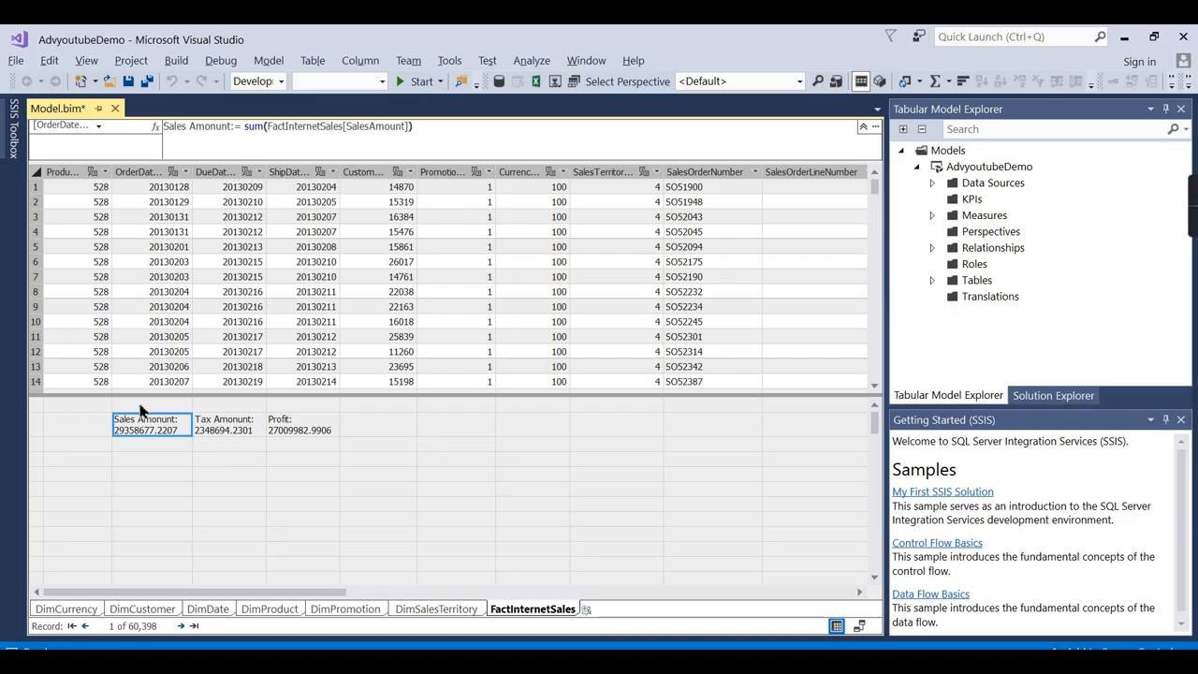
pyautogui.click(229, 432)
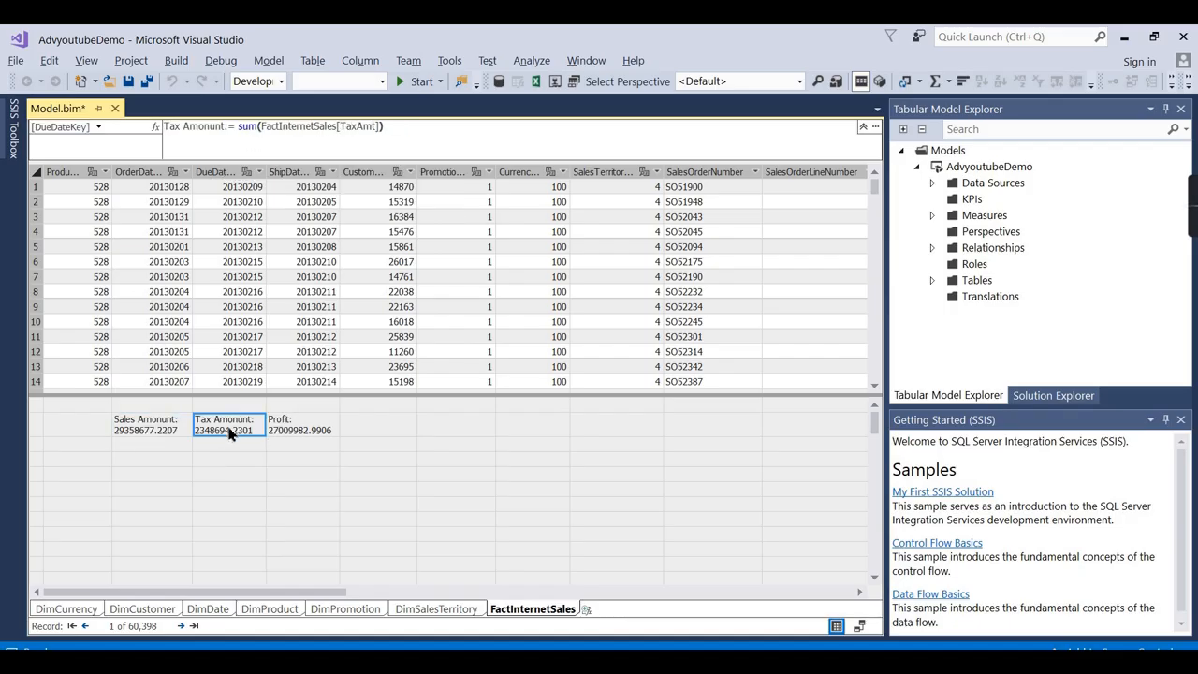
pyautogui.click(281, 428)
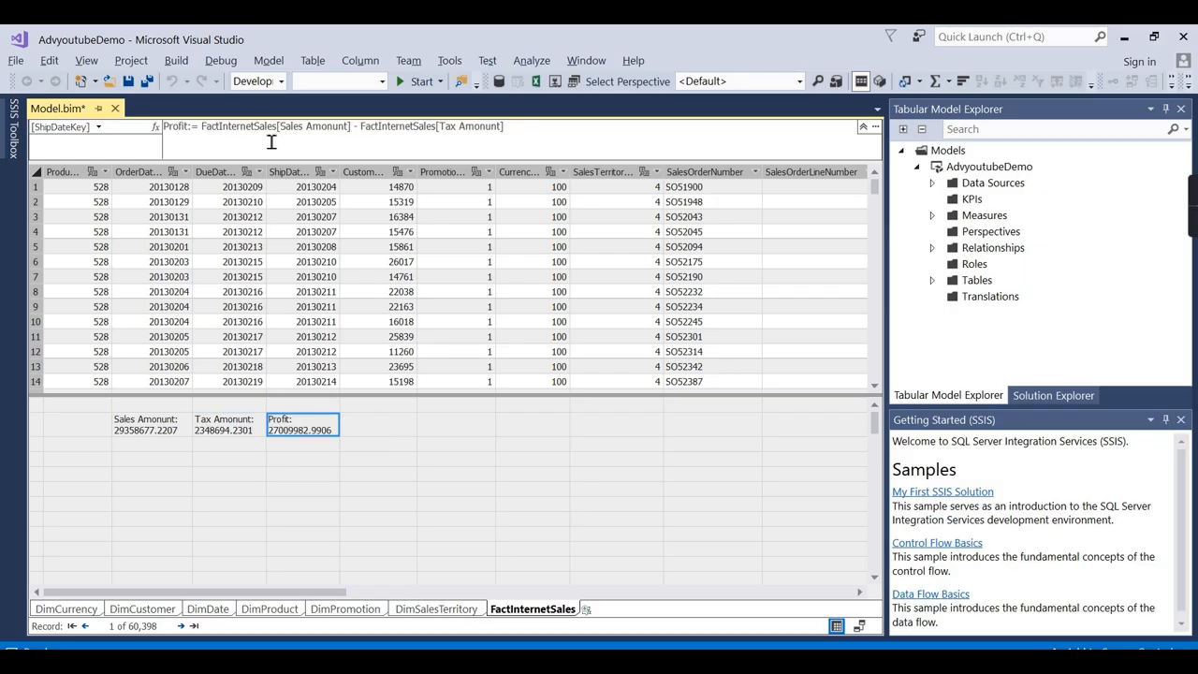
pyautogui.click(380, 423)
pyautogui.click(409, 140)
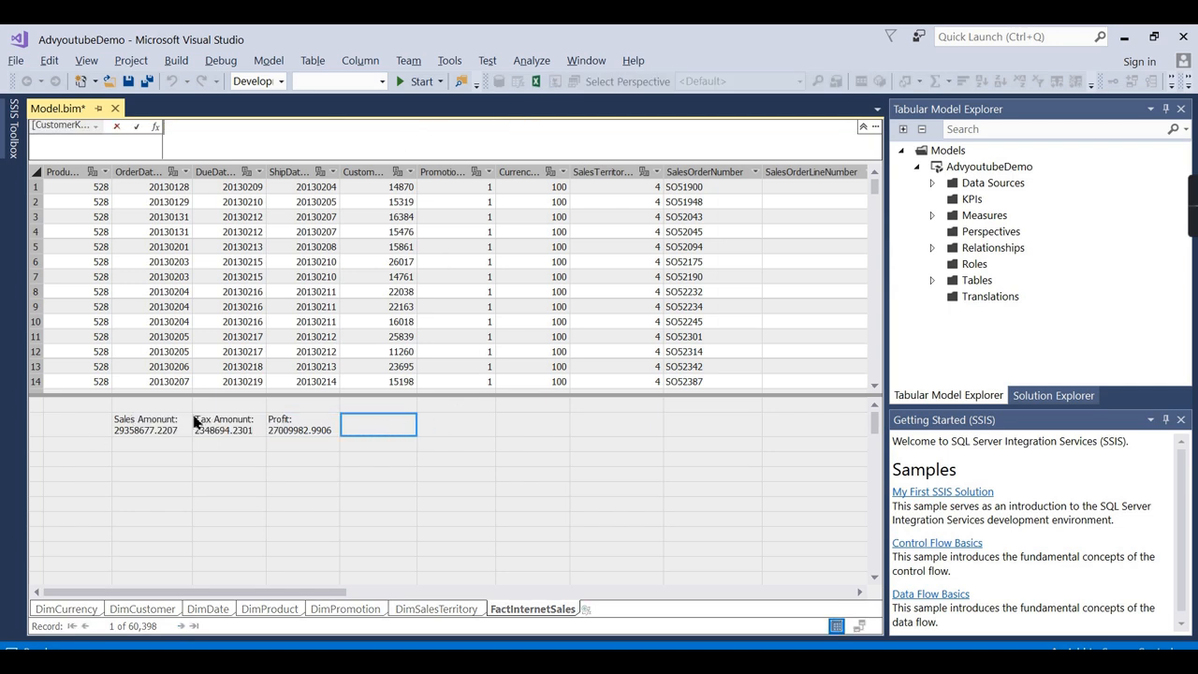
pyautogui.click(288, 428)
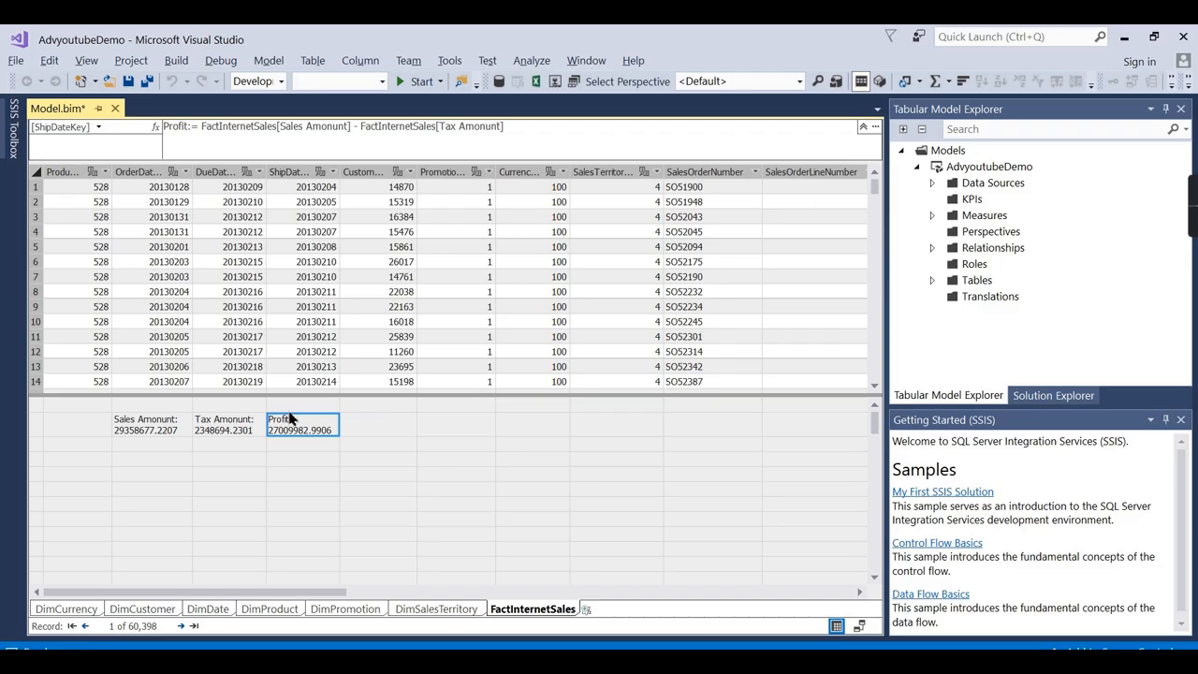
pyautogui.click(378, 422)
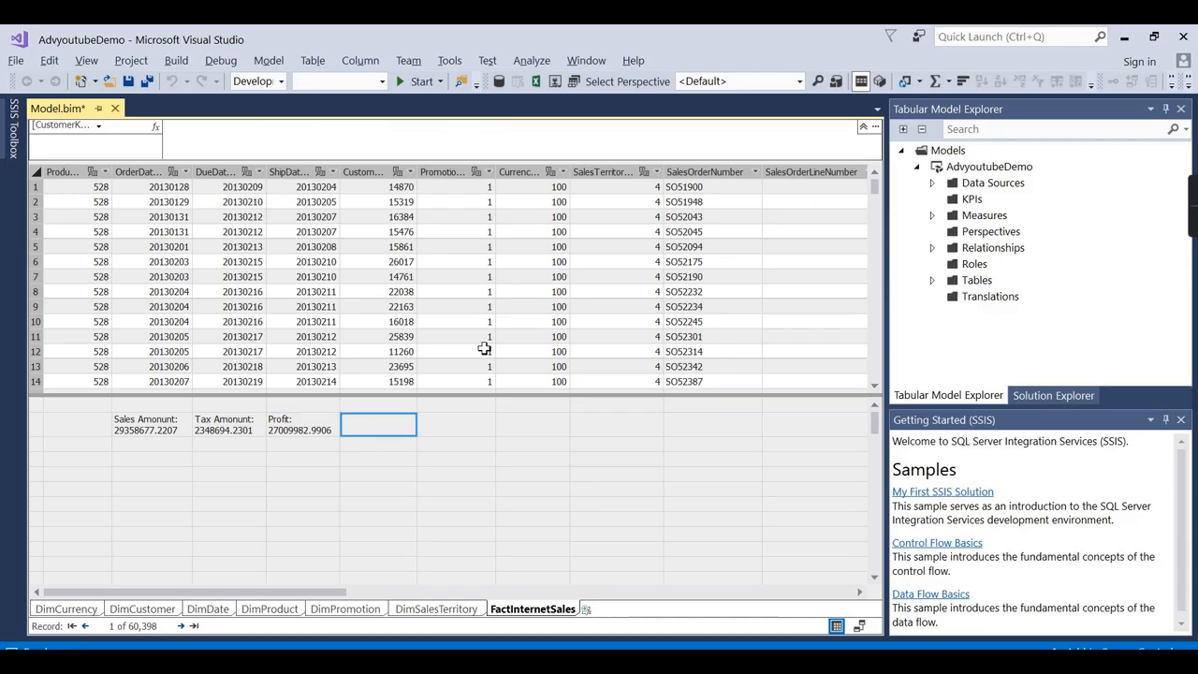
pyautogui.click(377, 148)
# Create measure Profit new := sum(FactInternetSales[SalesAmount]) - sum(FactInternetSales[TaxAmt]), showing 27009982.9906.
pyautogui.write('Profit new')
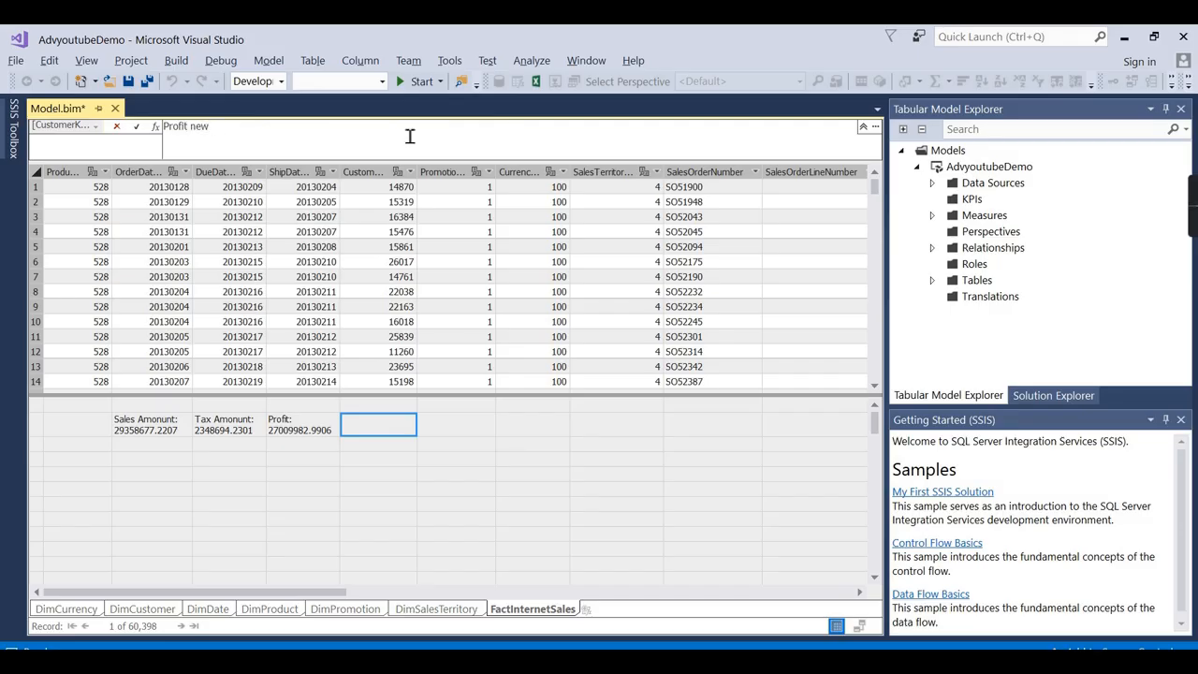
pyautogui.write(': = Sum= ')
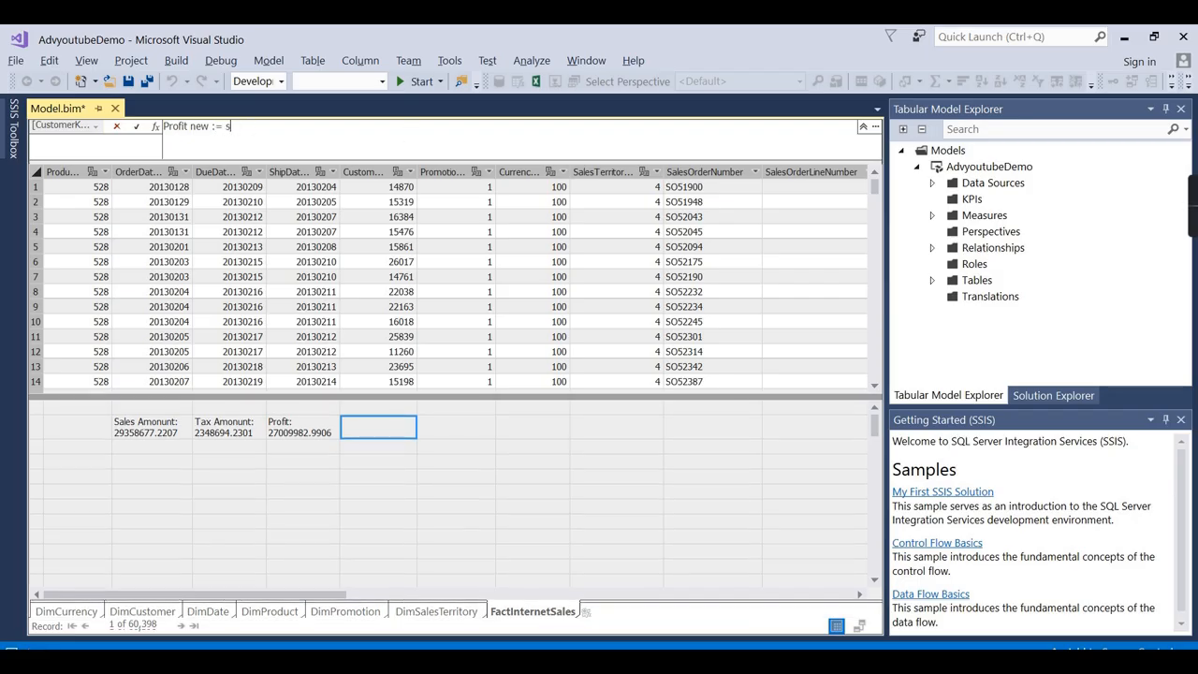
pyautogui.write('sum(Sales')
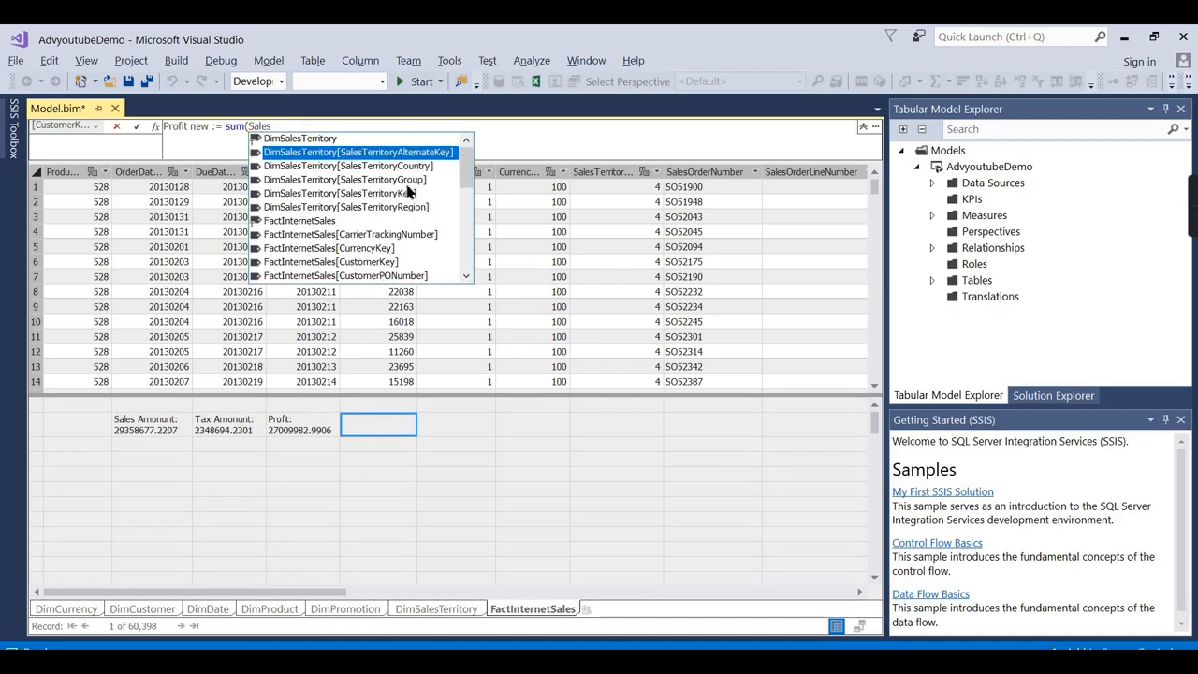
pyautogui.write('Am')
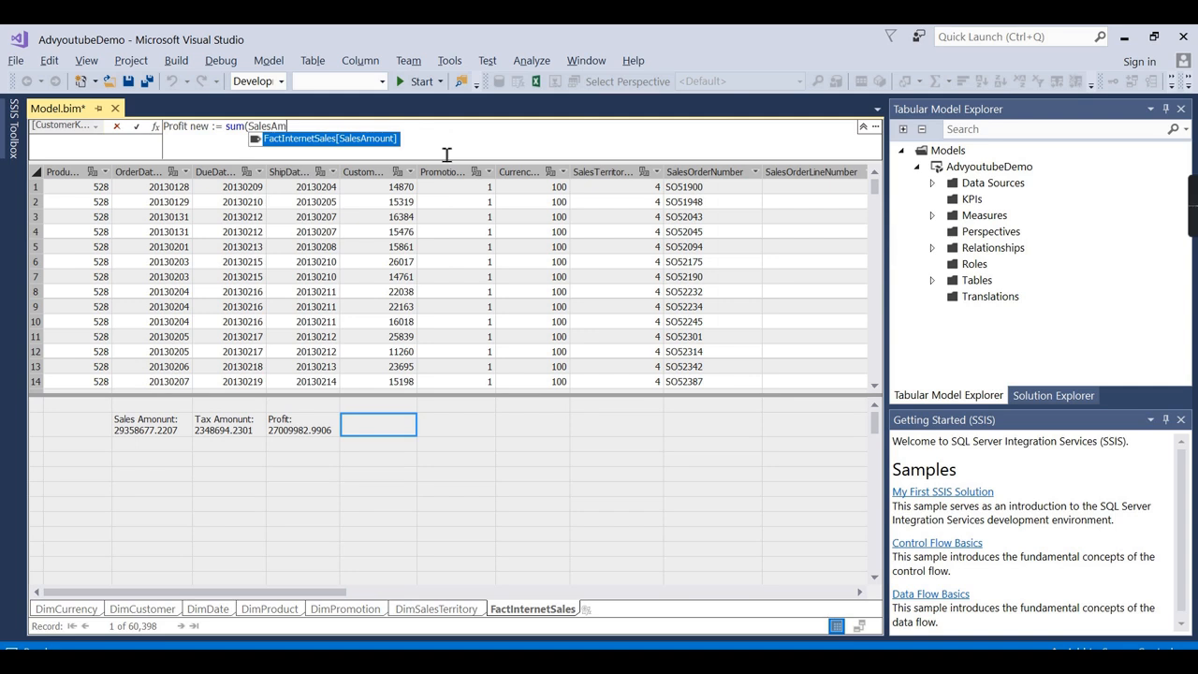
pyautogui.press('Tab')
pyautogui.write(')')
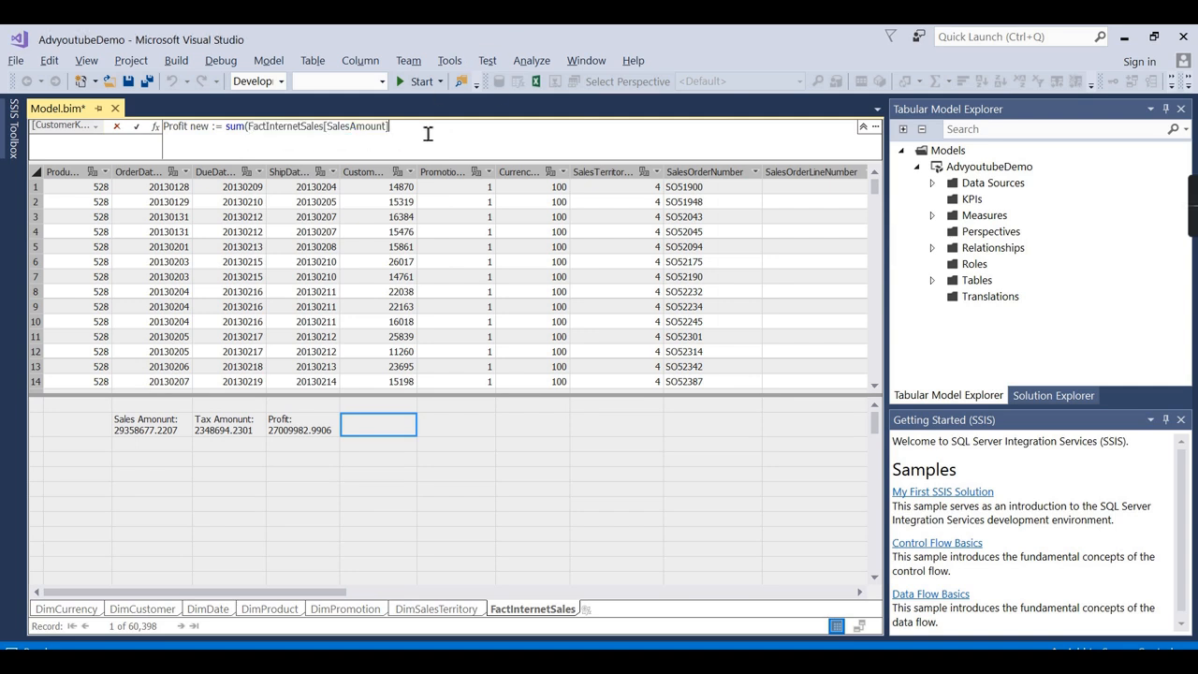
pyautogui.write(') -')
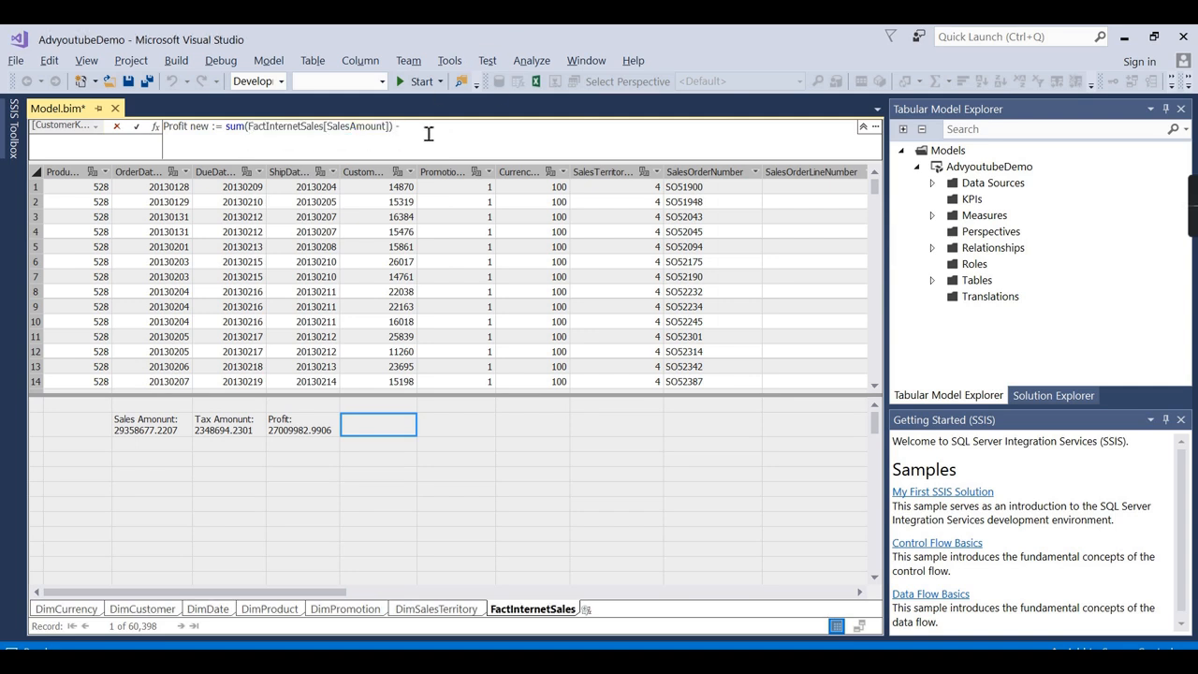
pyautogui.write('sum(')
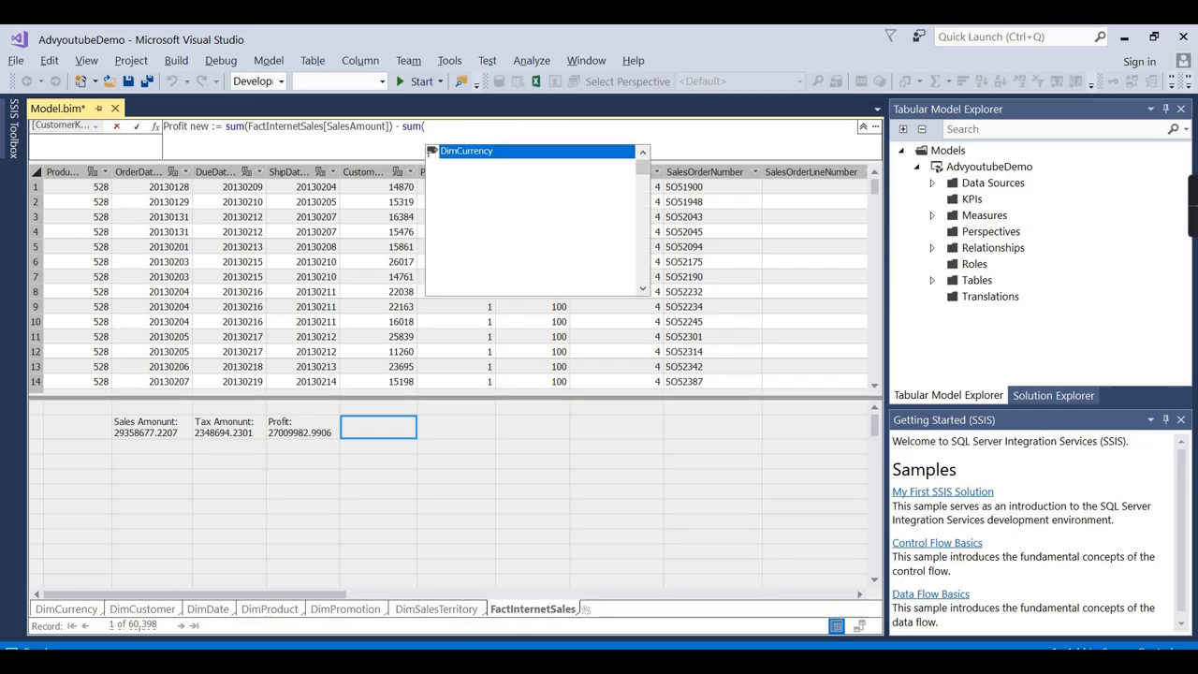
pyautogui.write('tax')
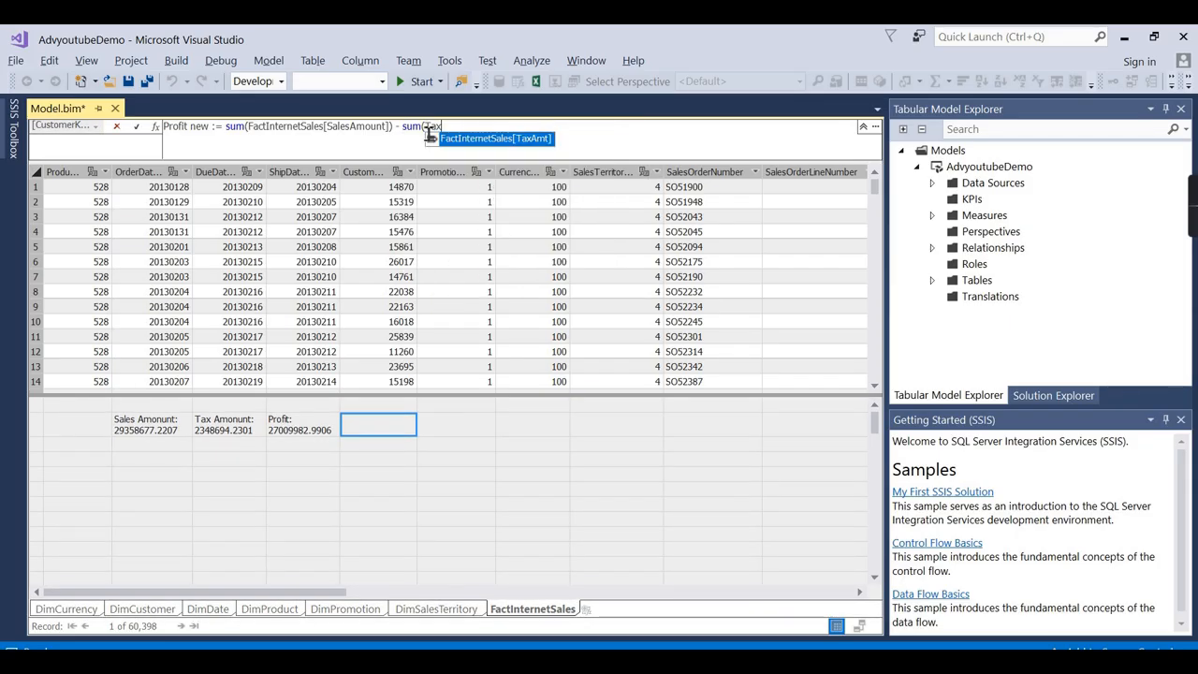
pyautogui.doubleClick(517, 141)
pyautogui.write(')')
pyautogui.press('Return')
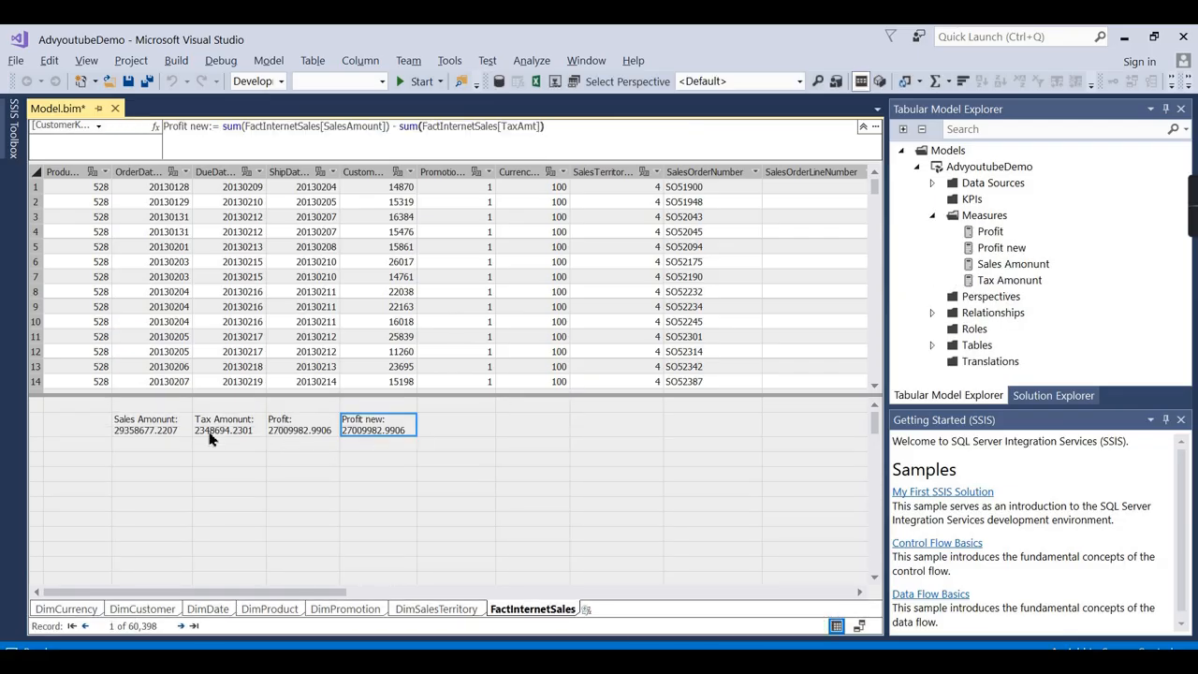
pyautogui.click(287, 430)
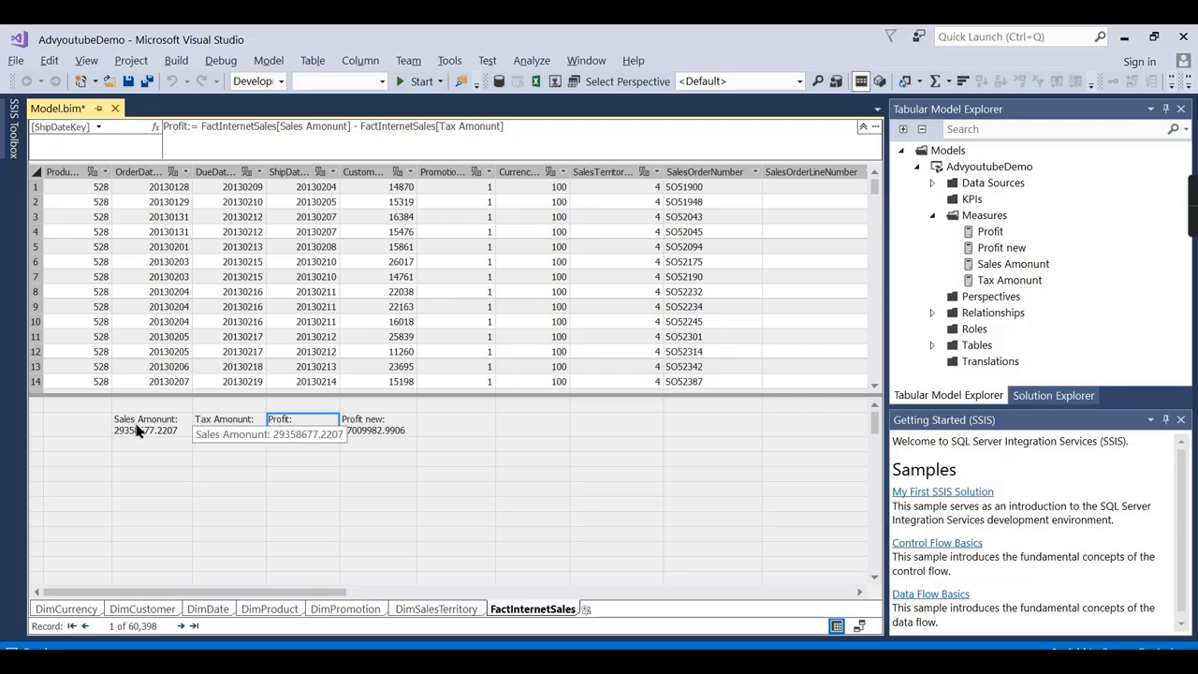
# Compare the Tax Amount and Profit new measure formulas.
pyautogui.click(229, 423)
pyautogui.click(345, 426)
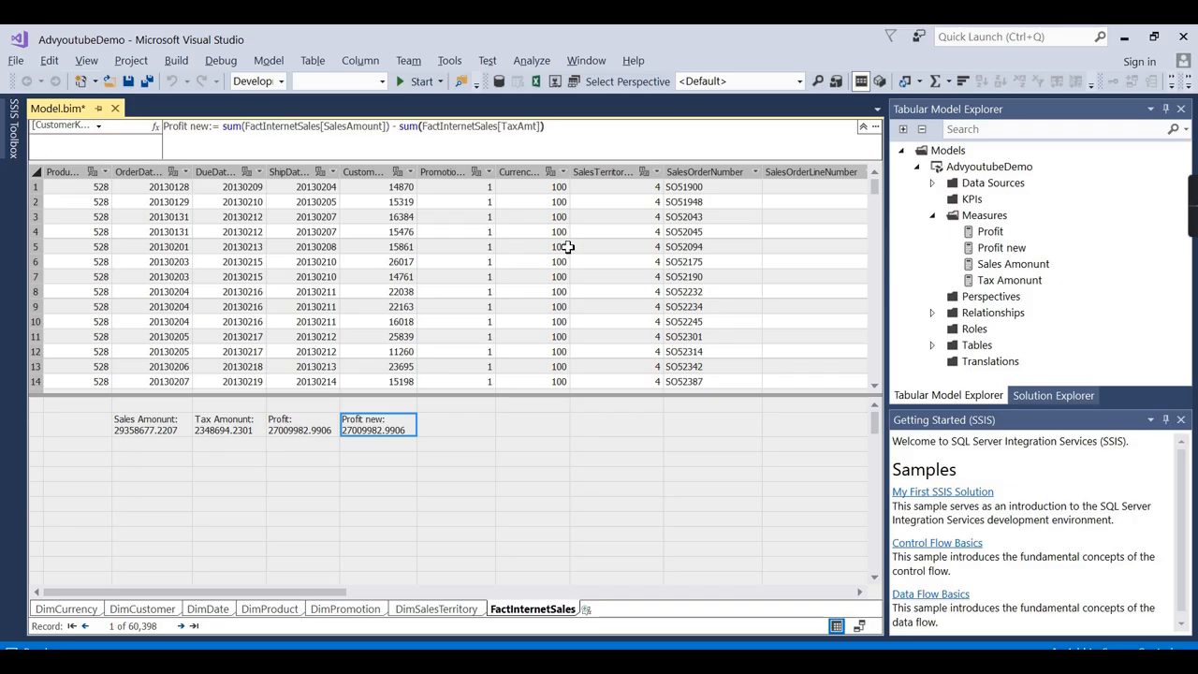
pyautogui.scroll(3, 587, 147)
pyautogui.scroll(1, 570, 147)
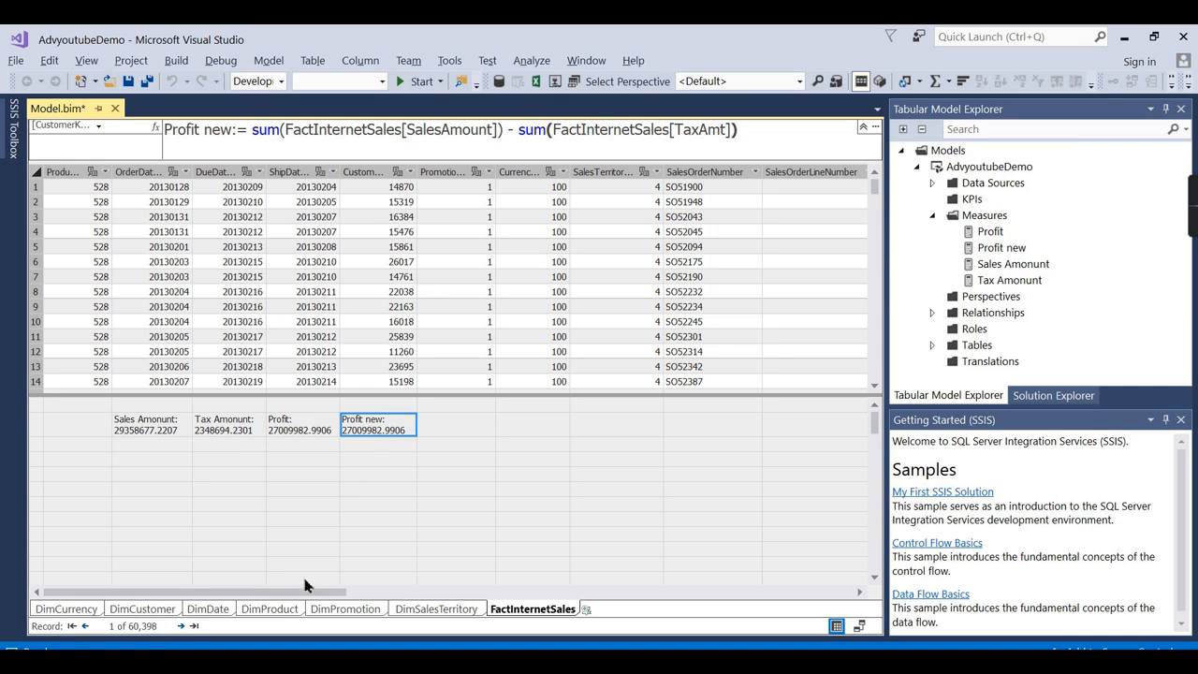
# Switch via DimProduct back to FactInternetSales and open the Profit new formula for editing.
pyautogui.click(265, 609)
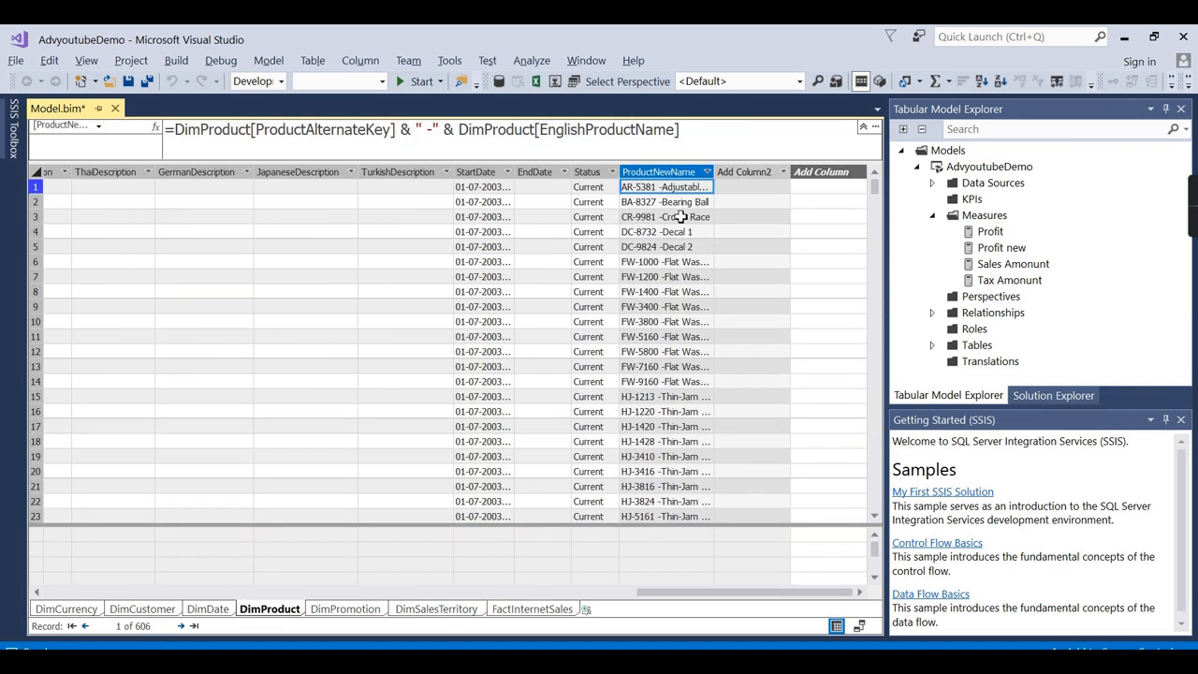
pyautogui.click(563, 607)
pyautogui.click(373, 426)
pyautogui.click(326, 147)
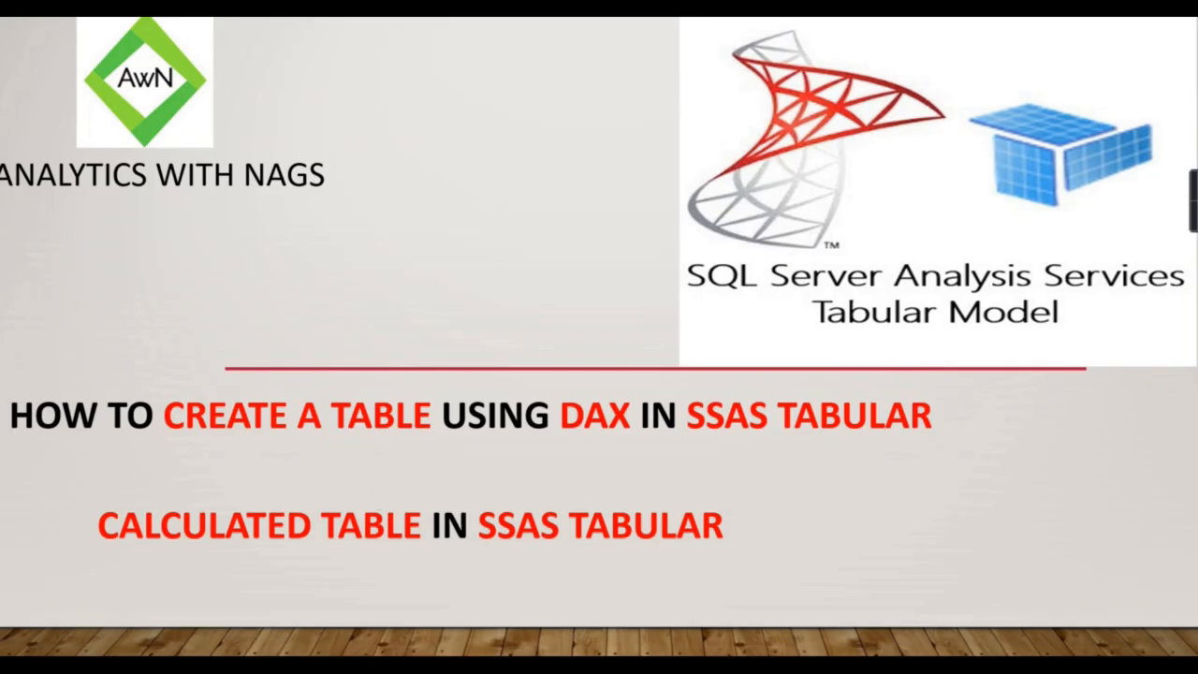
# Leave the slideshow and pin Tabular Model Explorer open with FactInternetSales selected.
pyautogui.press('Escape')
pyautogui.hotkey('alt', 'Tab')
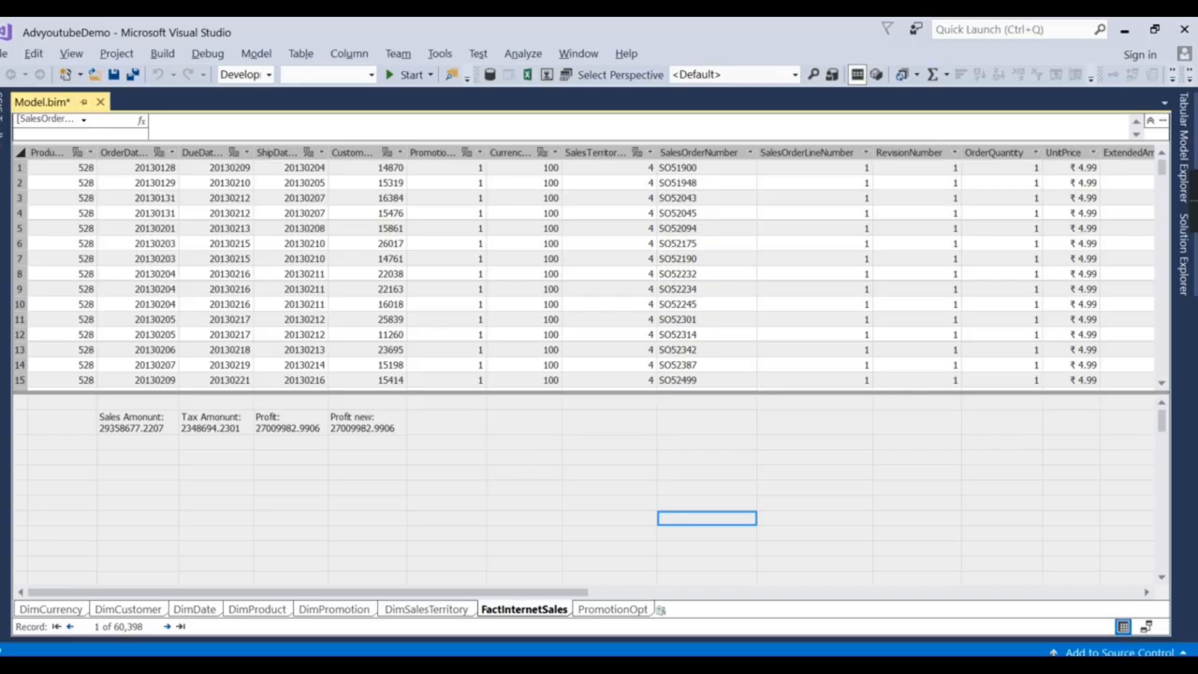
pyautogui.click(498, 488)
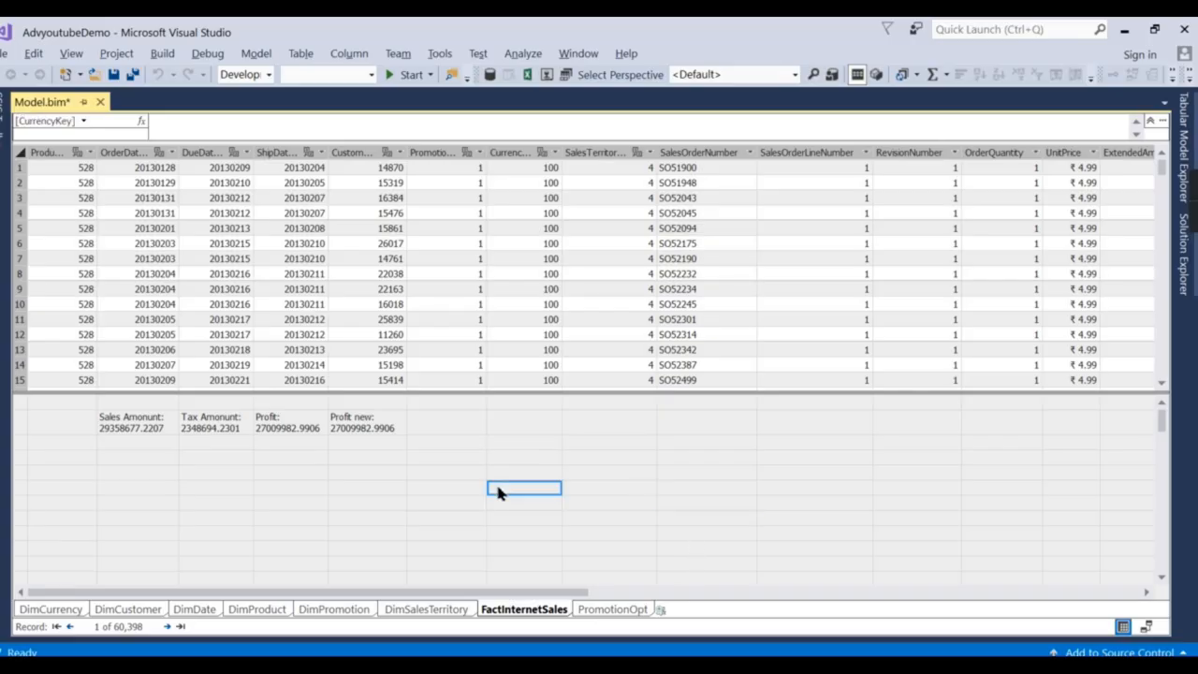
pyautogui.click(1187, 155)
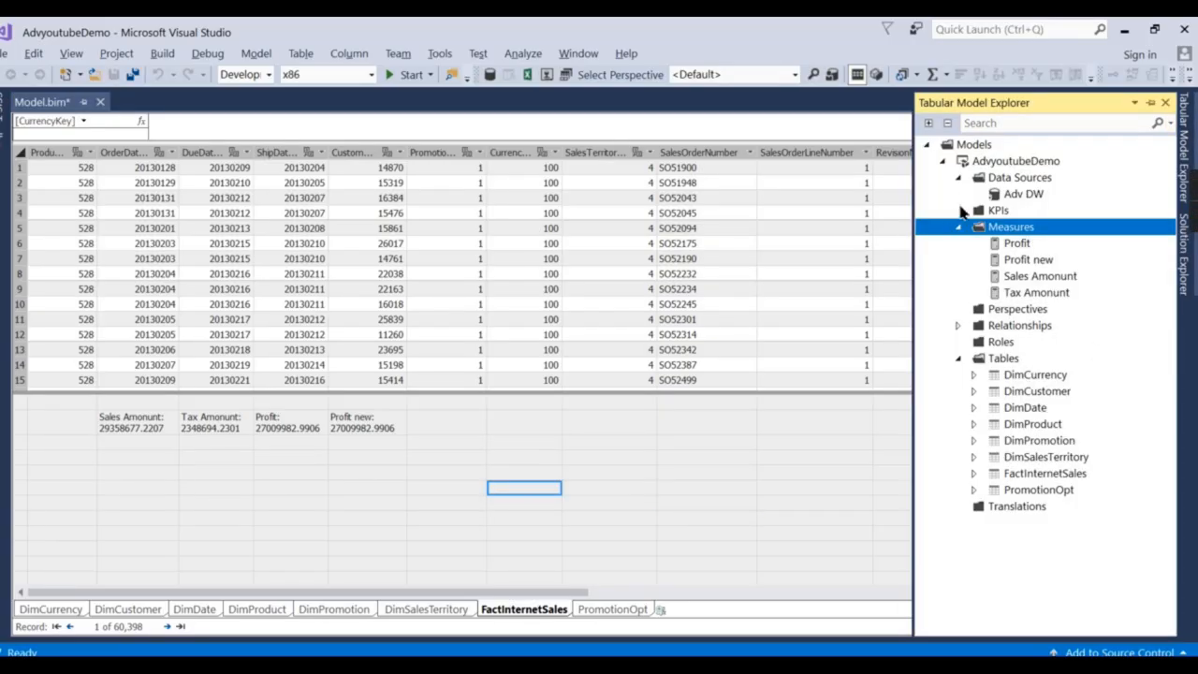
pyautogui.click(960, 228)
pyautogui.click(1027, 416)
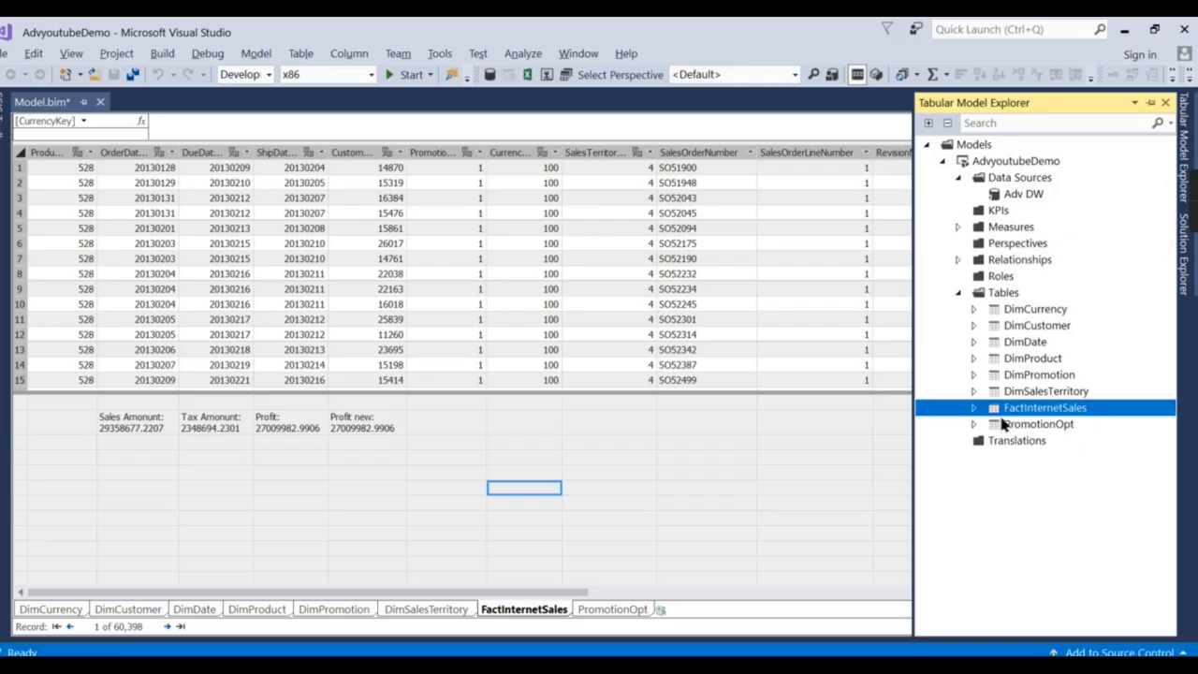
pyautogui.click(1150, 103)
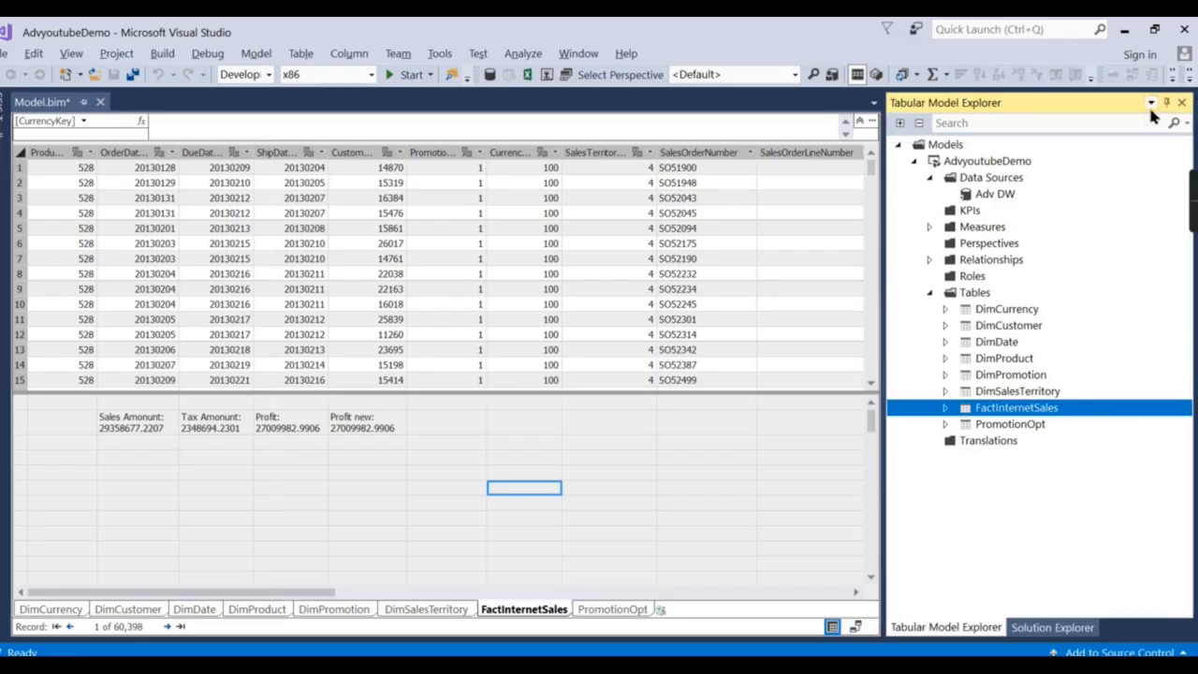
# Inspect the model in Diagram View, selecting the FactInternetSales table.
pyautogui.click(855, 626)
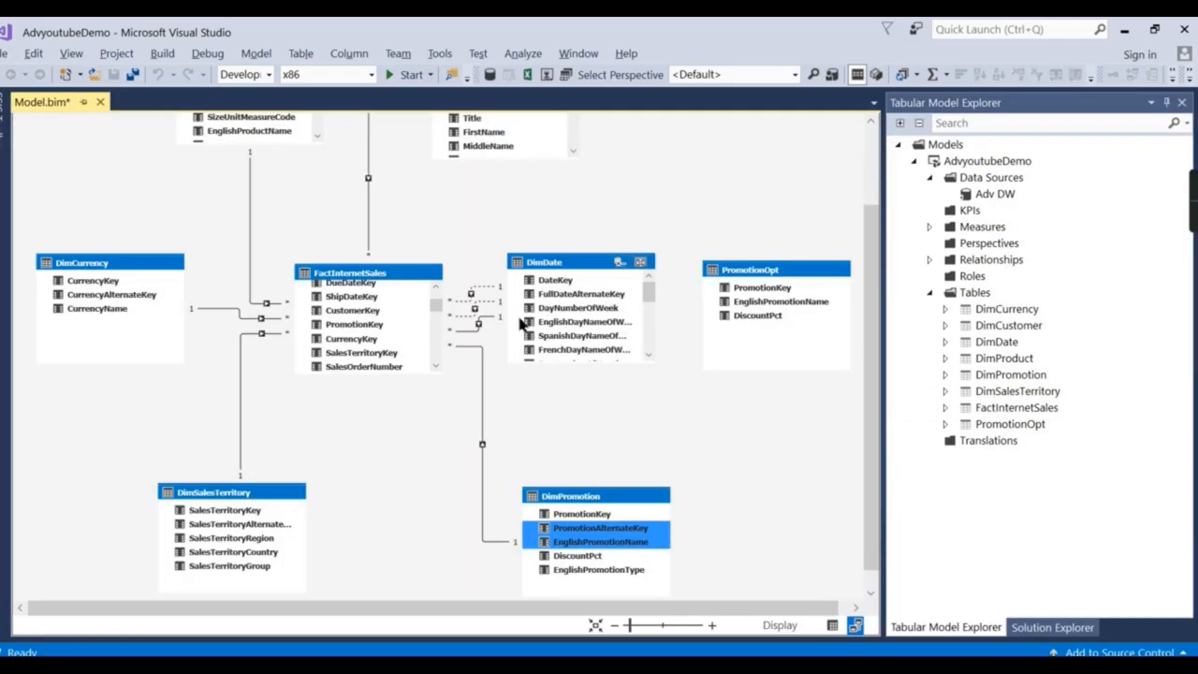
pyautogui.click(369, 272)
pyautogui.scroll(3, 534, 280)
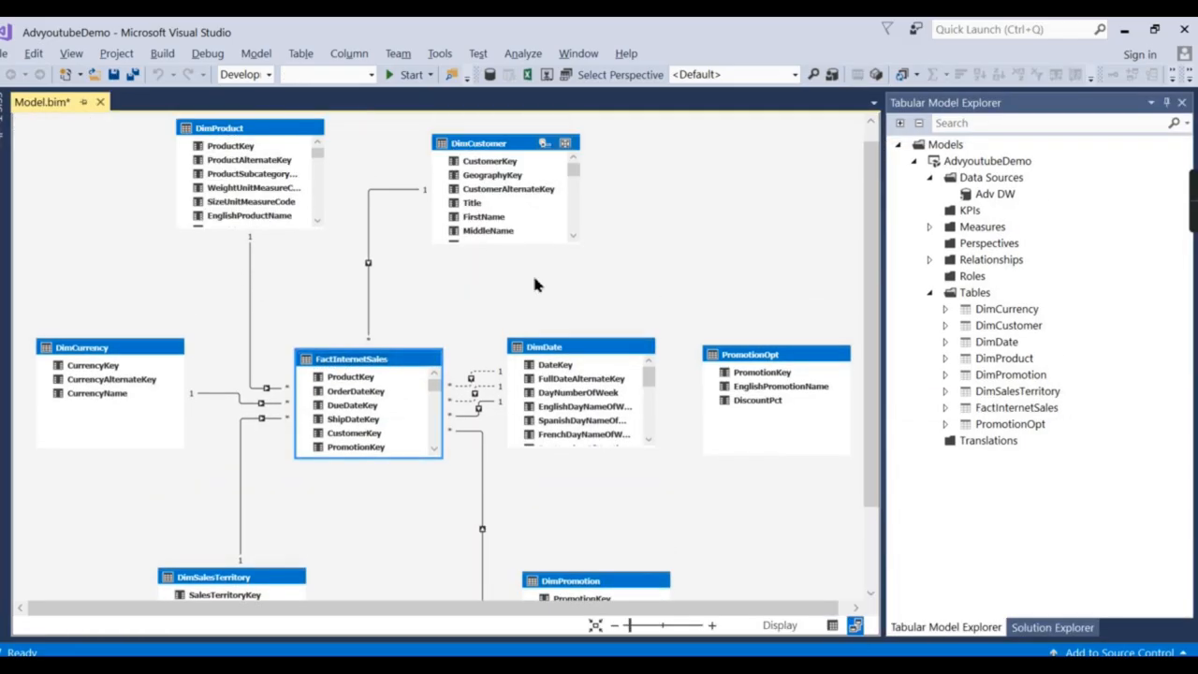
pyautogui.scroll(-3, 605, 455)
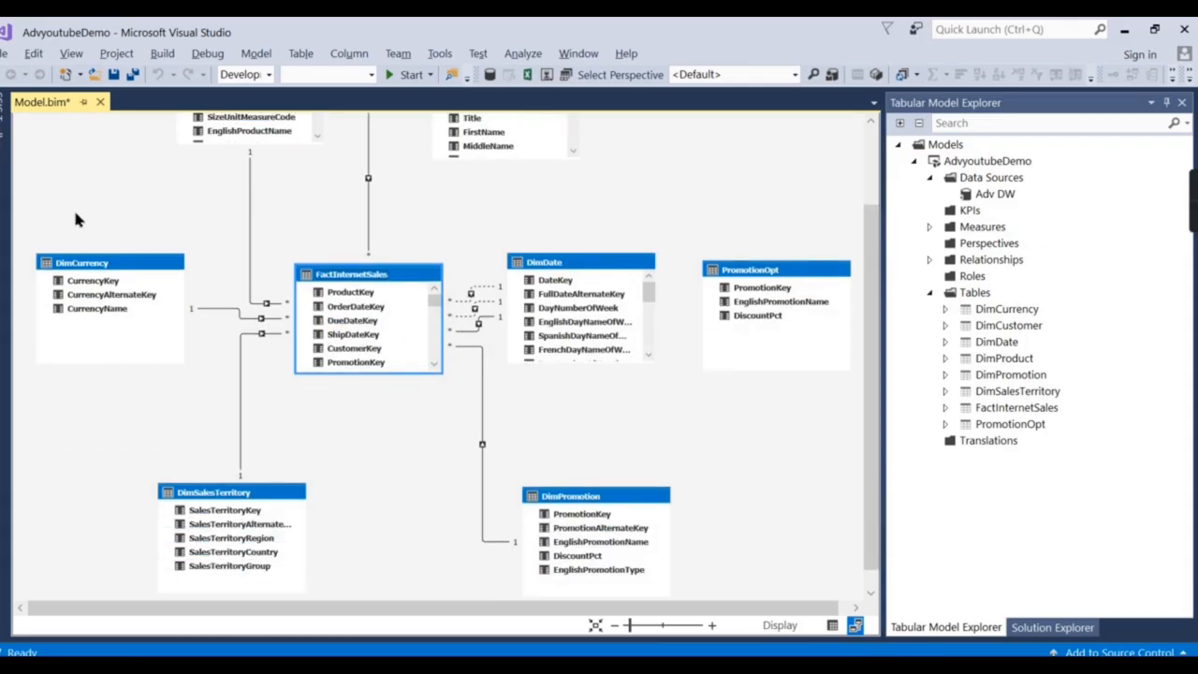
# Back in Grid View, add a new empty calculated table, CalculatedTable 1.
pyautogui.click(964, 629)
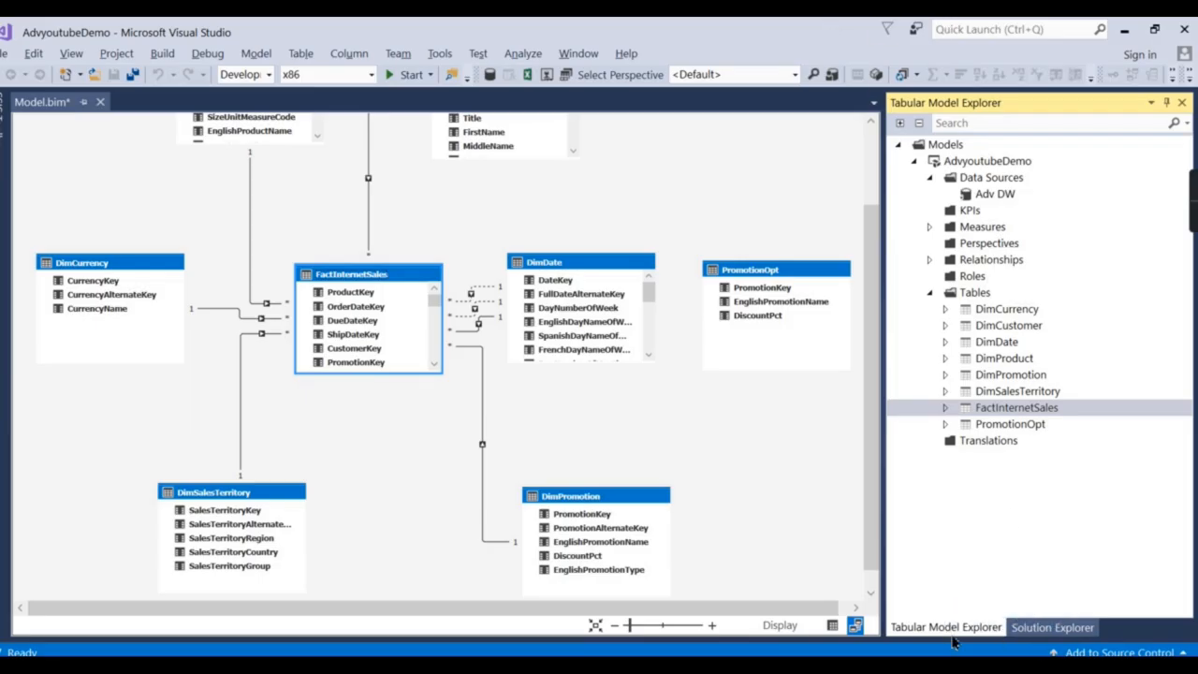
pyautogui.click(832, 626)
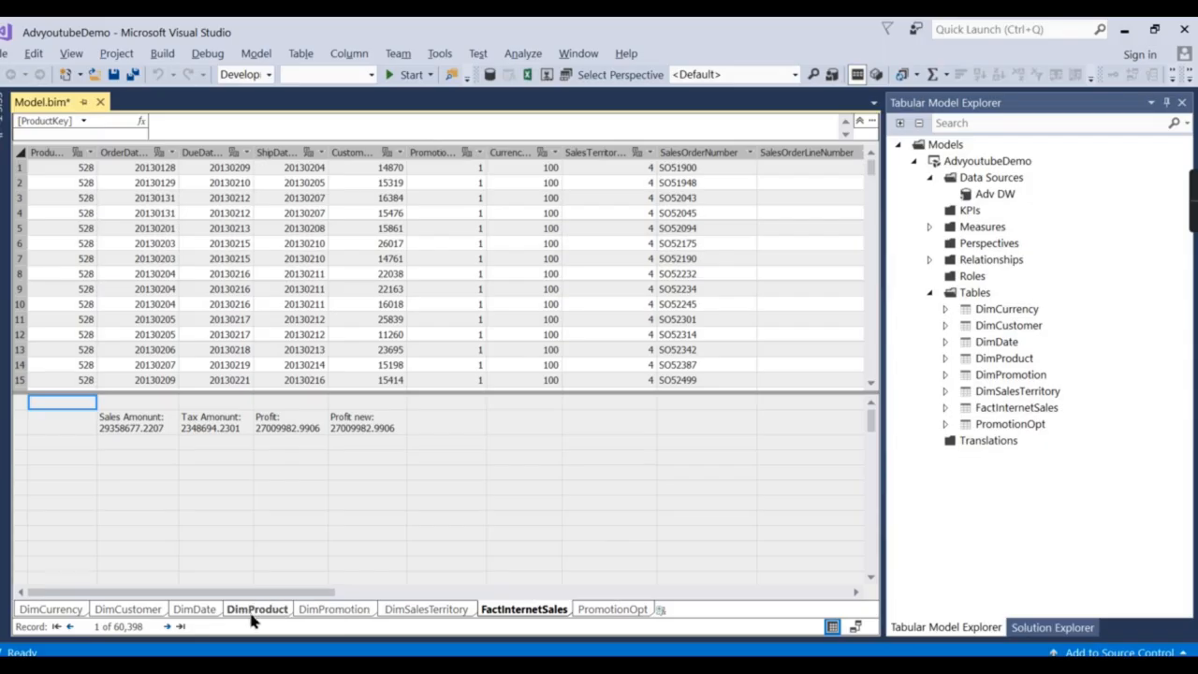
pyautogui.click(661, 611)
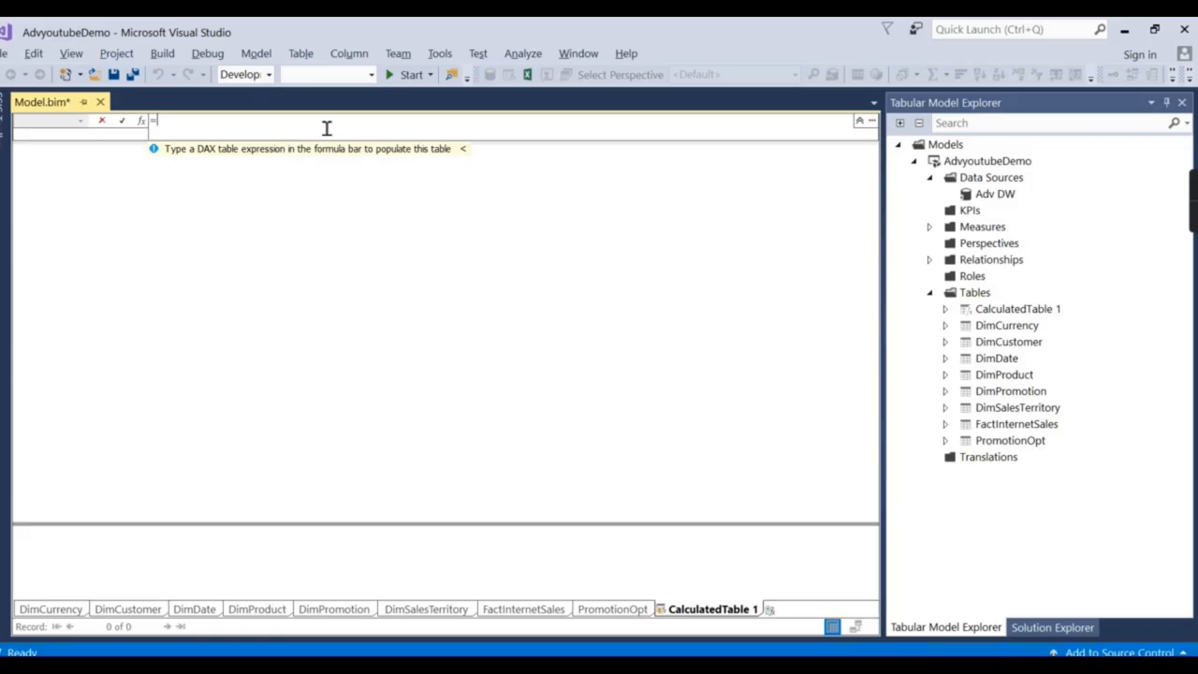
# Define the new calculated table with the formula =DimProduct.
pyautogui.write('Di')
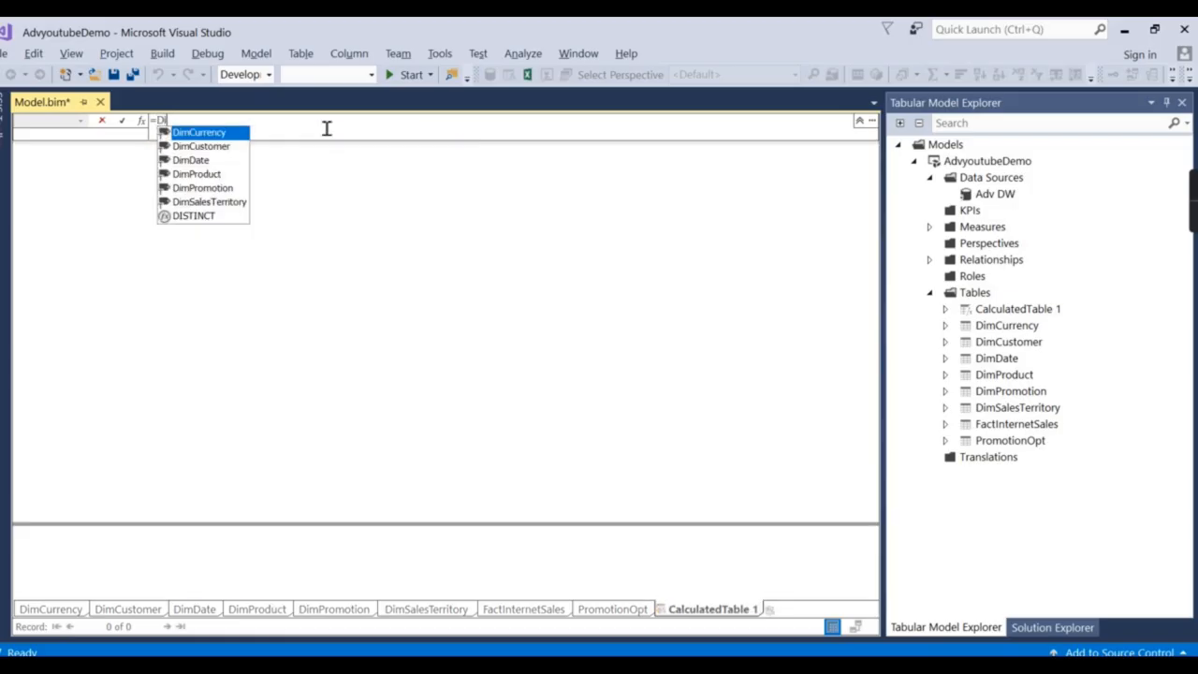
pyautogui.doubleClick(210, 174)
pyautogui.press('Return')
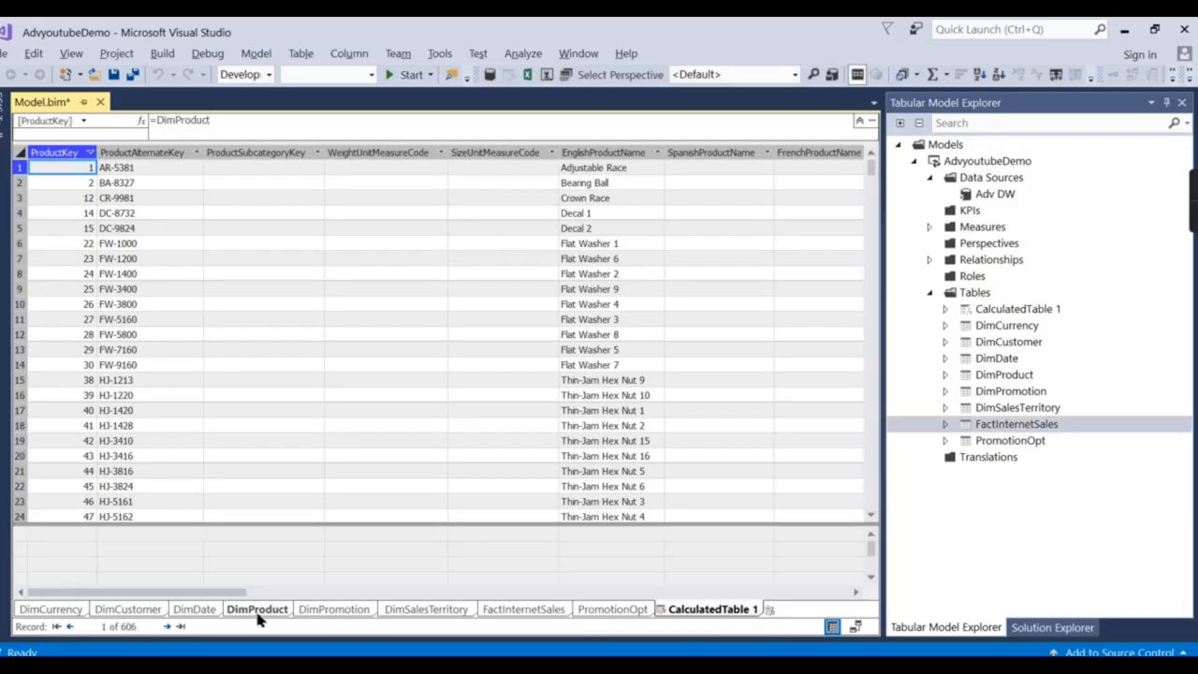
# Rename the calculated table to 'Duplicate Prod'.
pyautogui.doubleClick(751, 610)
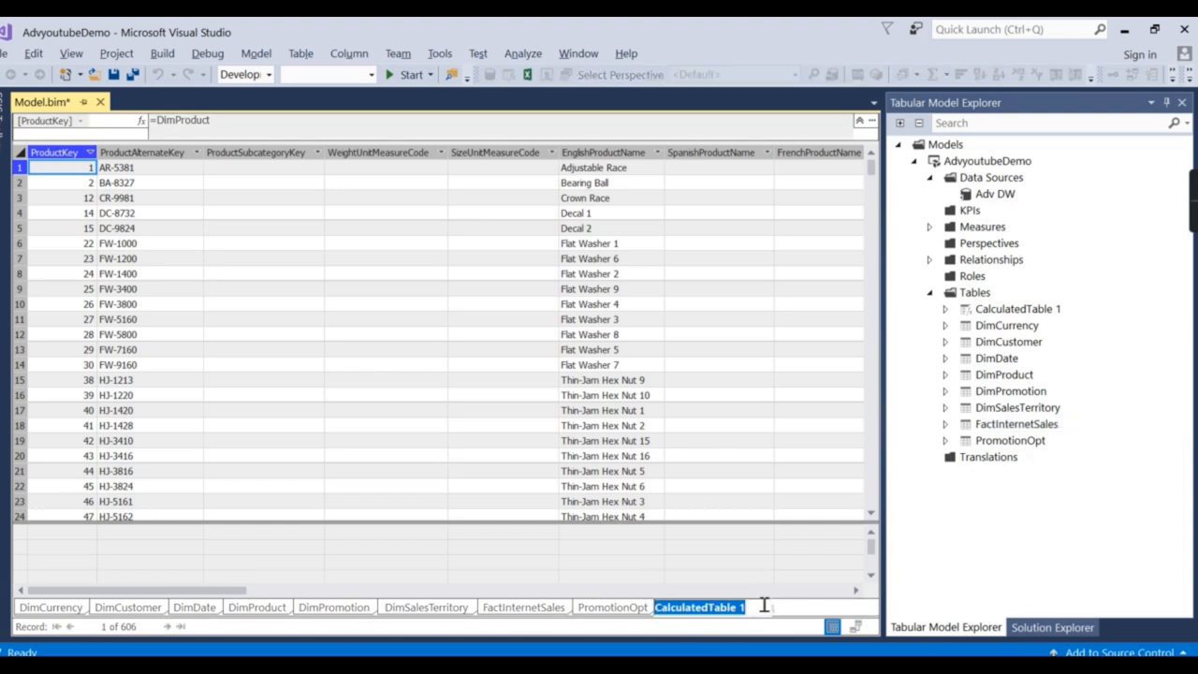
pyautogui.write('Dupli')
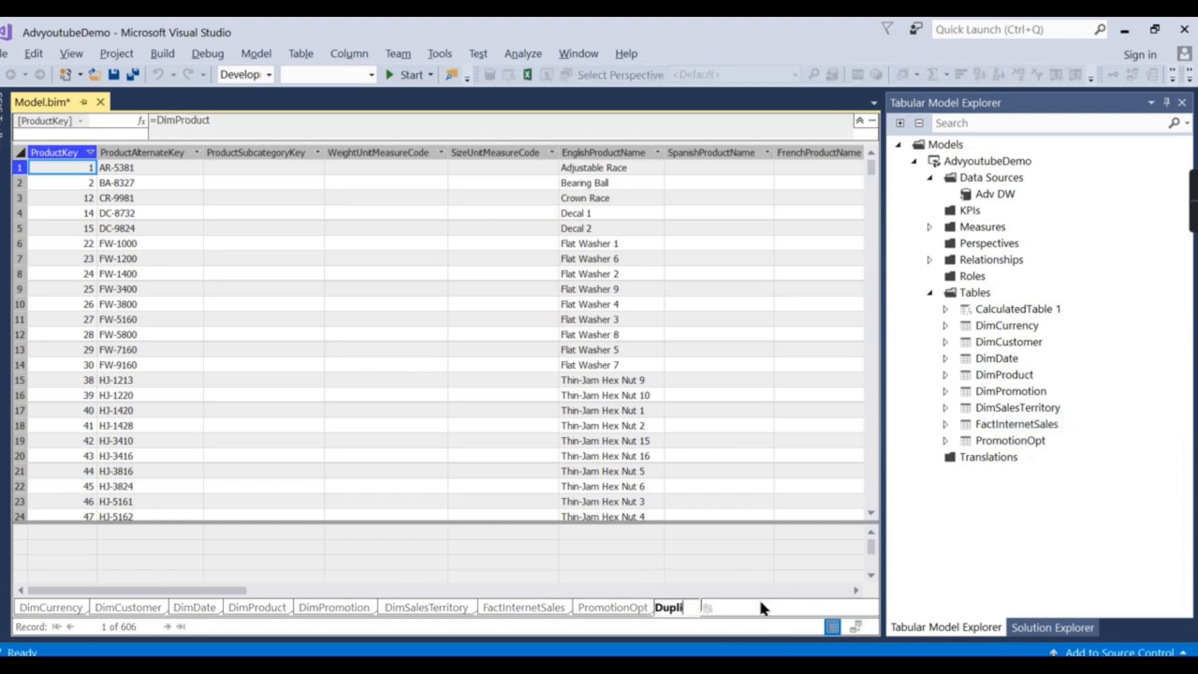
pyautogui.write('cate Prod')
pyautogui.press('Return')
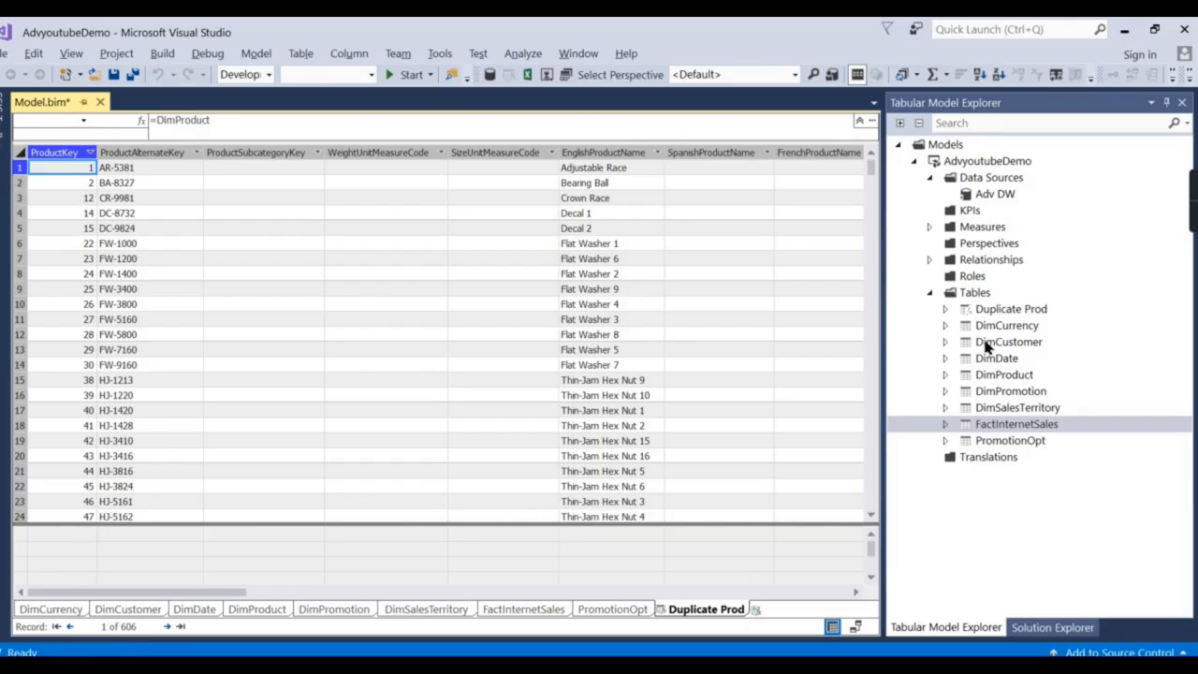
# In Diagram View, drag Duplicate Prod beside DimCustomer, then return to Grid View.
pyautogui.click(856, 626)
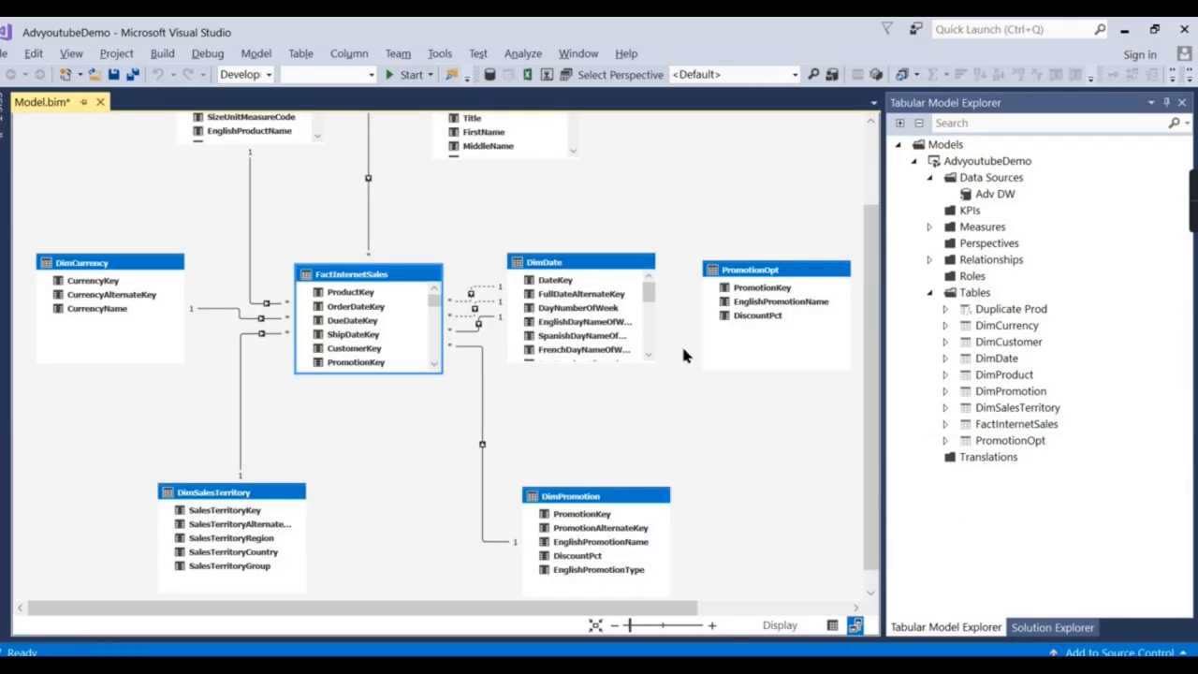
pyautogui.scroll(-1, 720, 431)
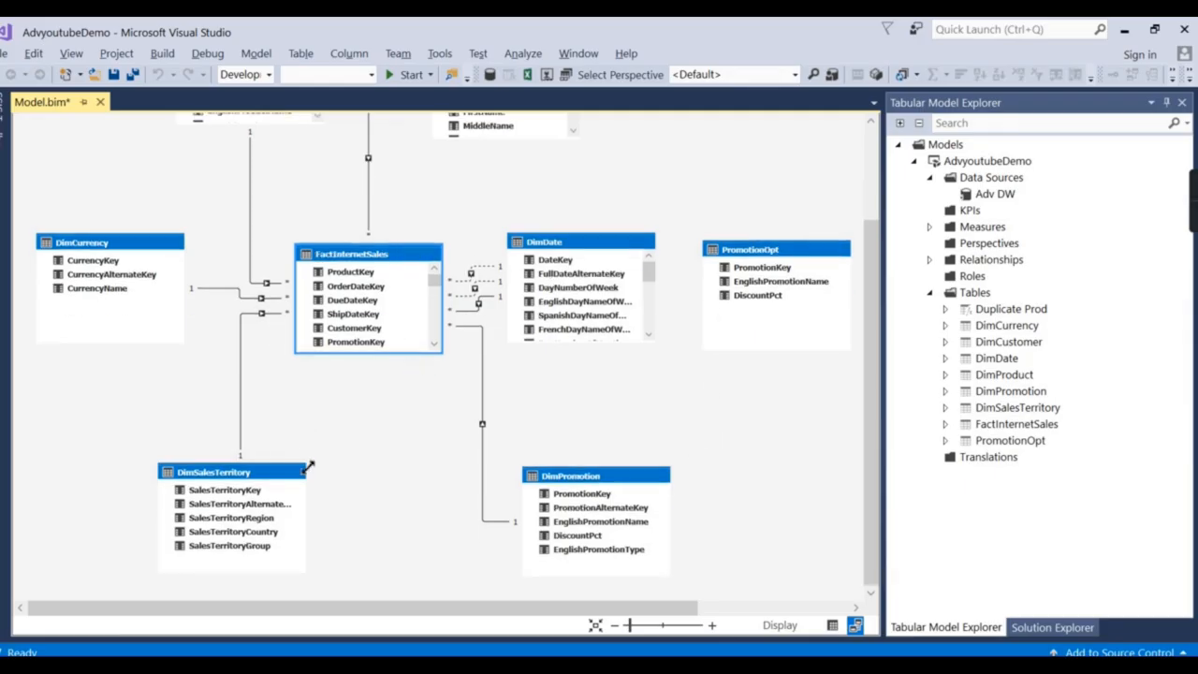
pyautogui.scroll(3, 420, 227)
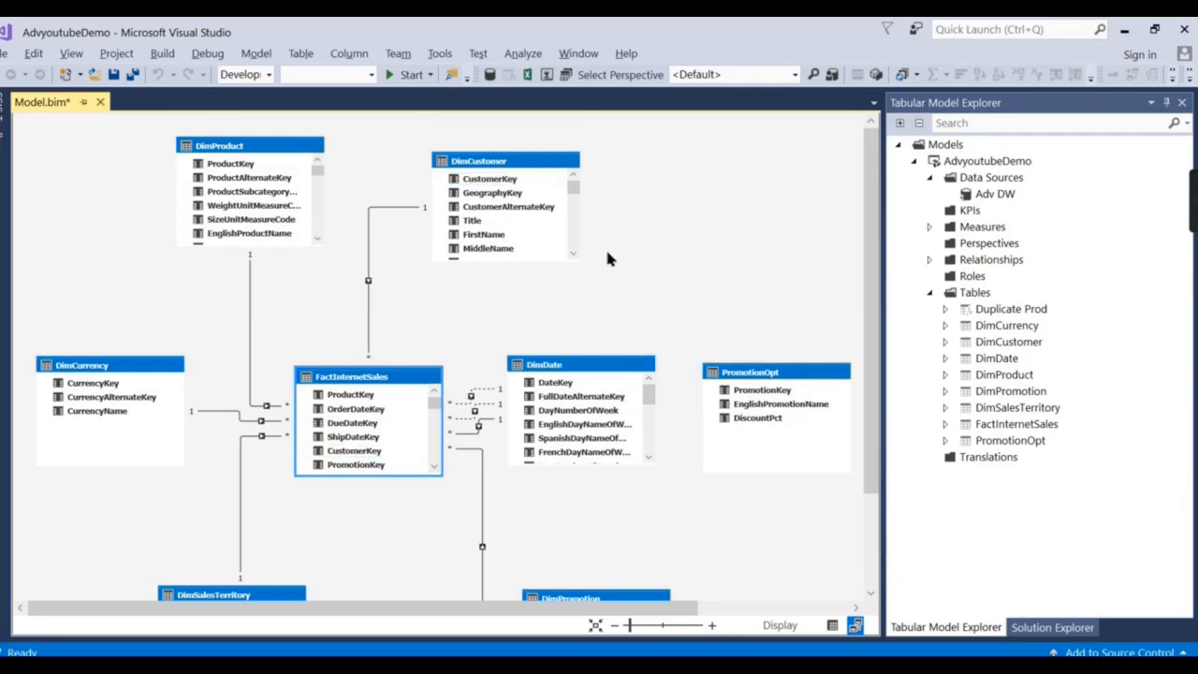
pyautogui.scroll(-1, 609, 251)
pyautogui.click(797, 325)
pyautogui.moveTo(796, 325); pyautogui.dragTo(619, 159)
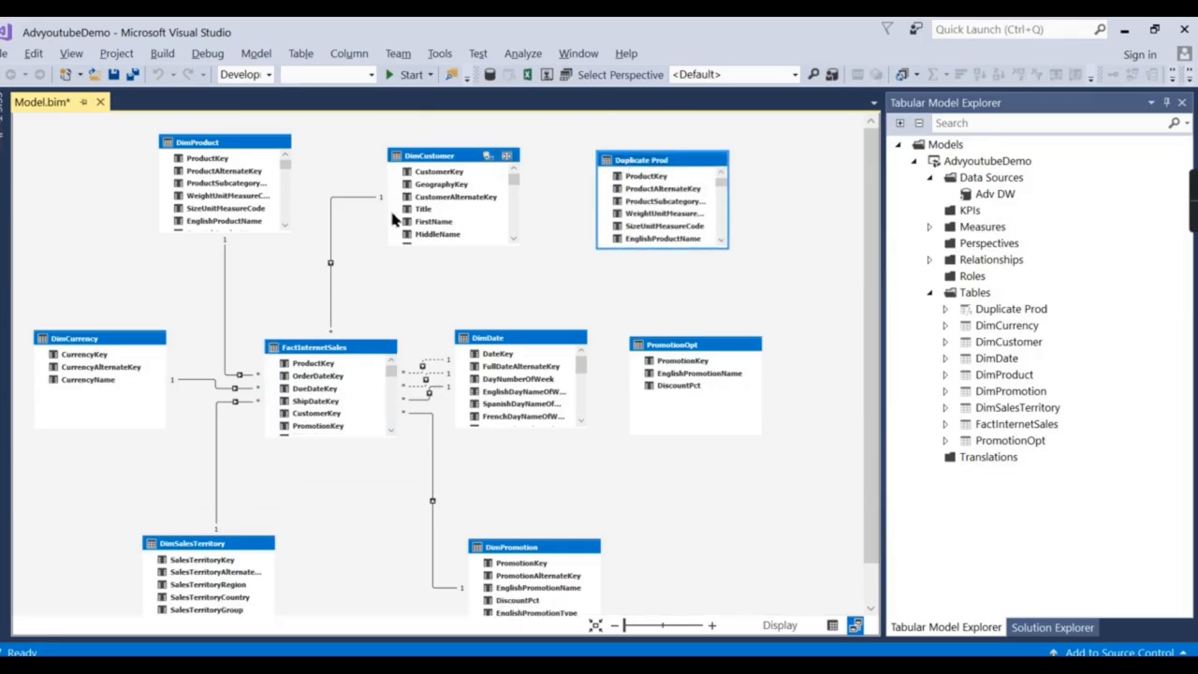
pyautogui.click(205, 146)
pyautogui.scroll(2, 205, 148)
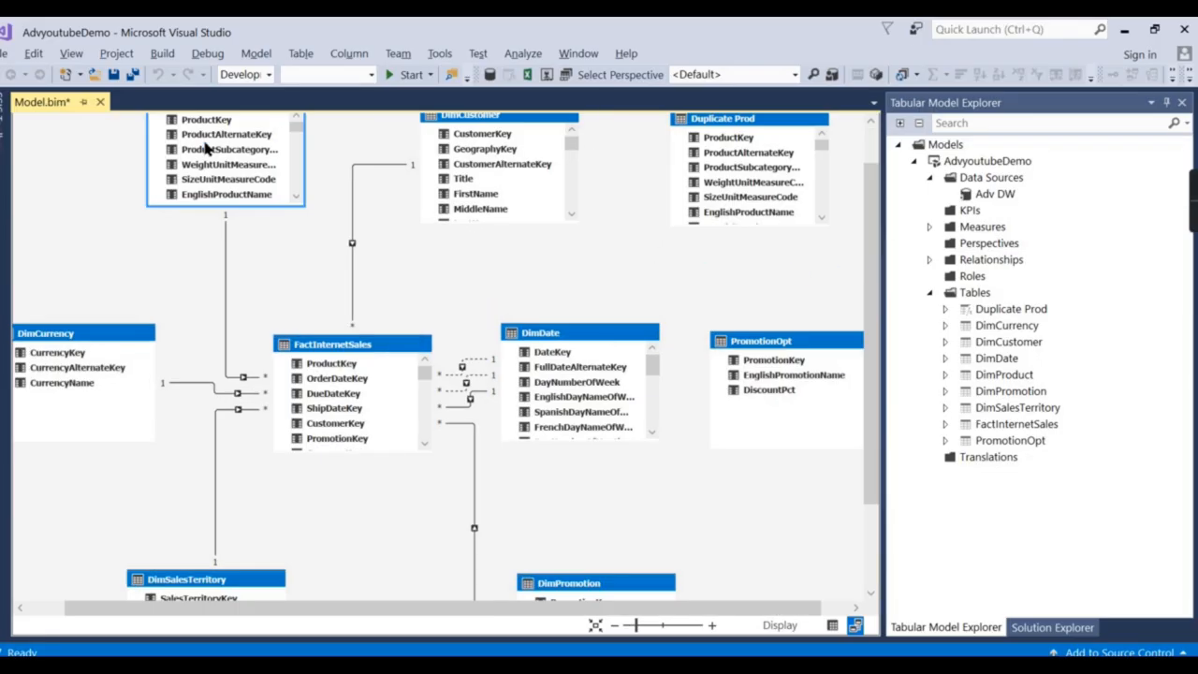
pyautogui.scroll(2, 315, 230)
pyautogui.click(742, 183)
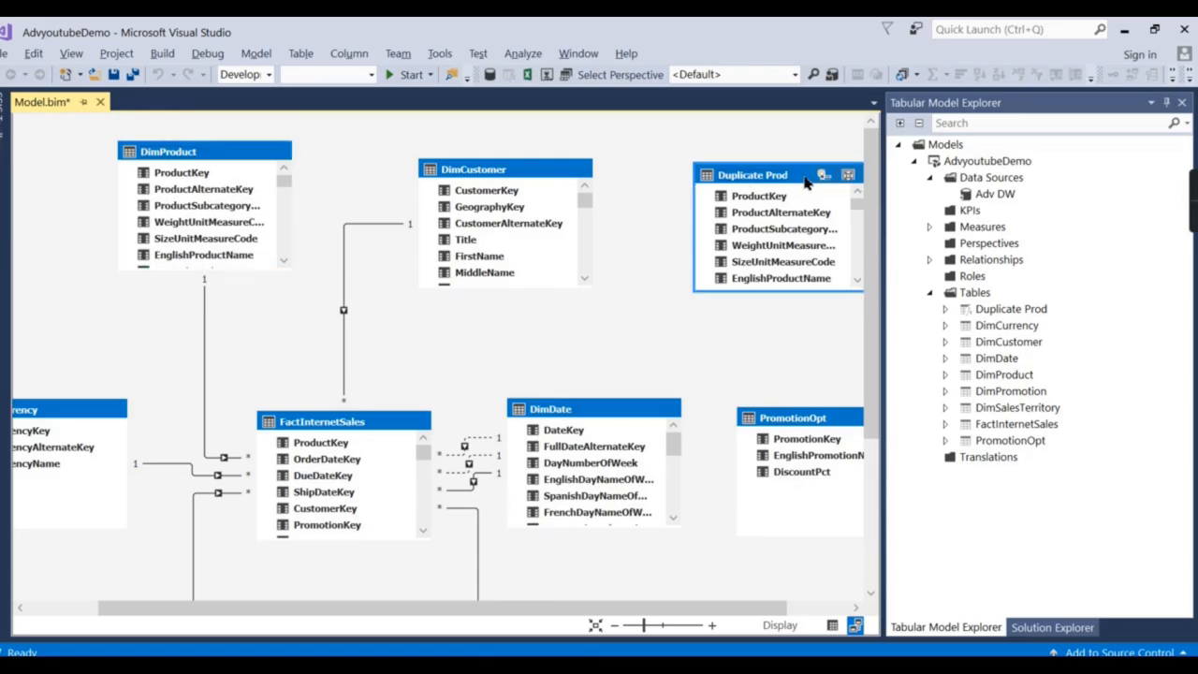
pyautogui.click(833, 625)
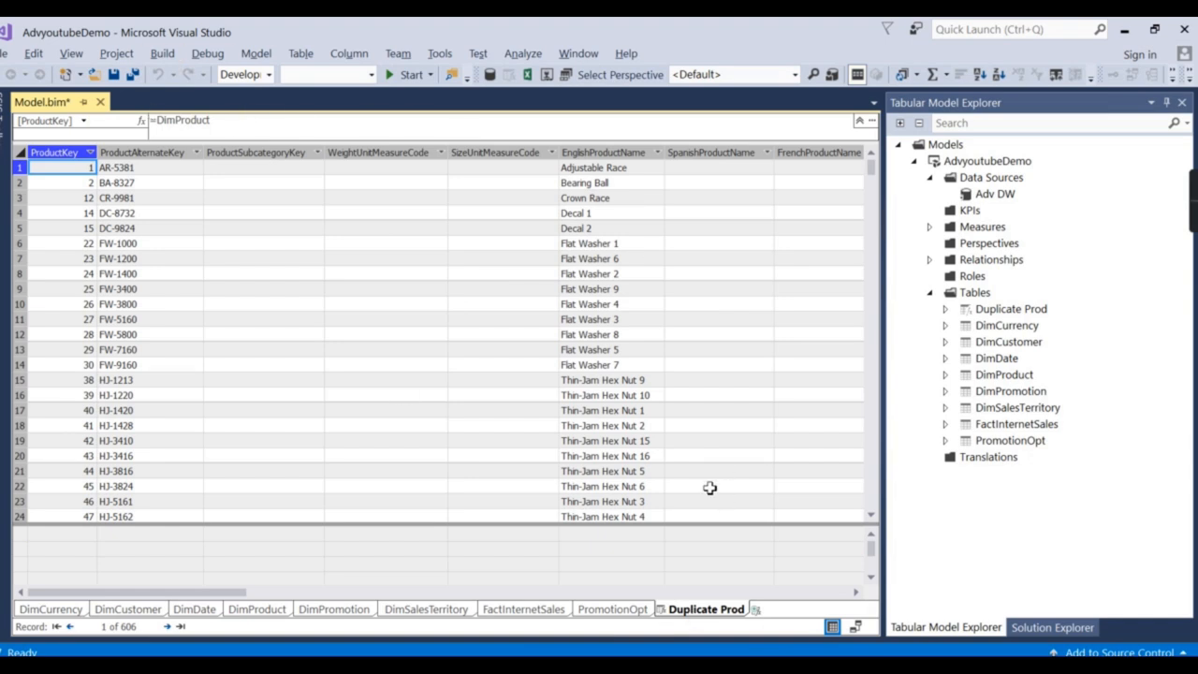
# Browse DimPromotion, DimProduct and DimSalesTerritory, then add a second calculated table.
pyautogui.click(318, 613)
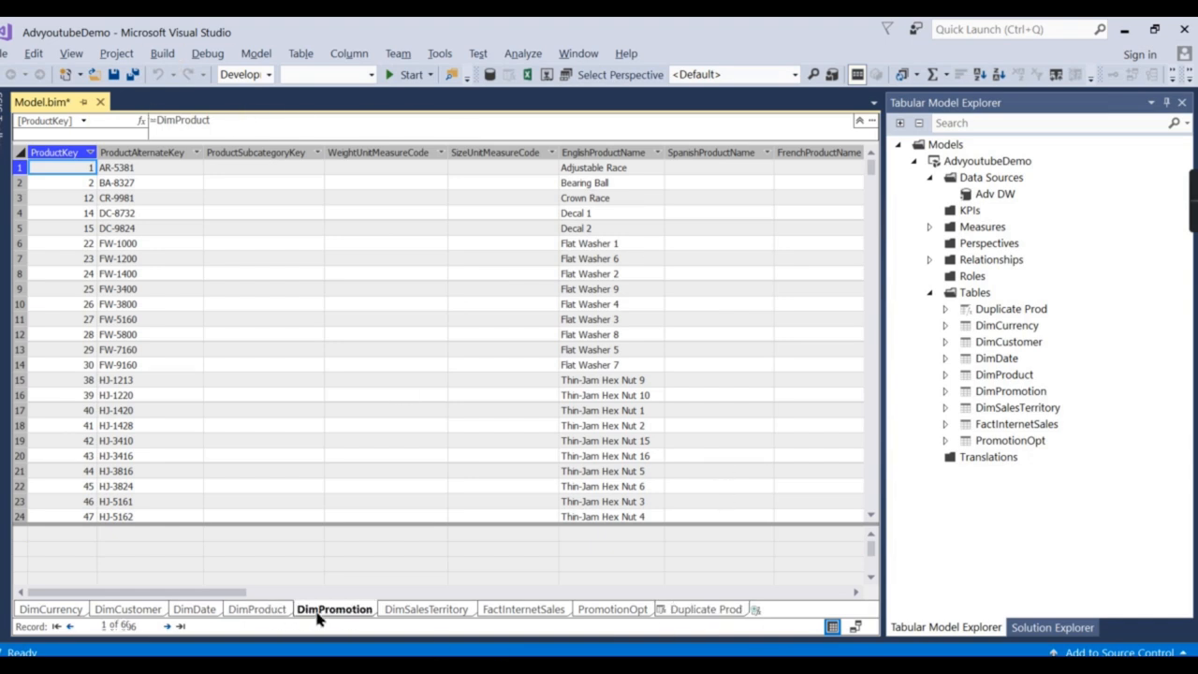
pyautogui.click(257, 609)
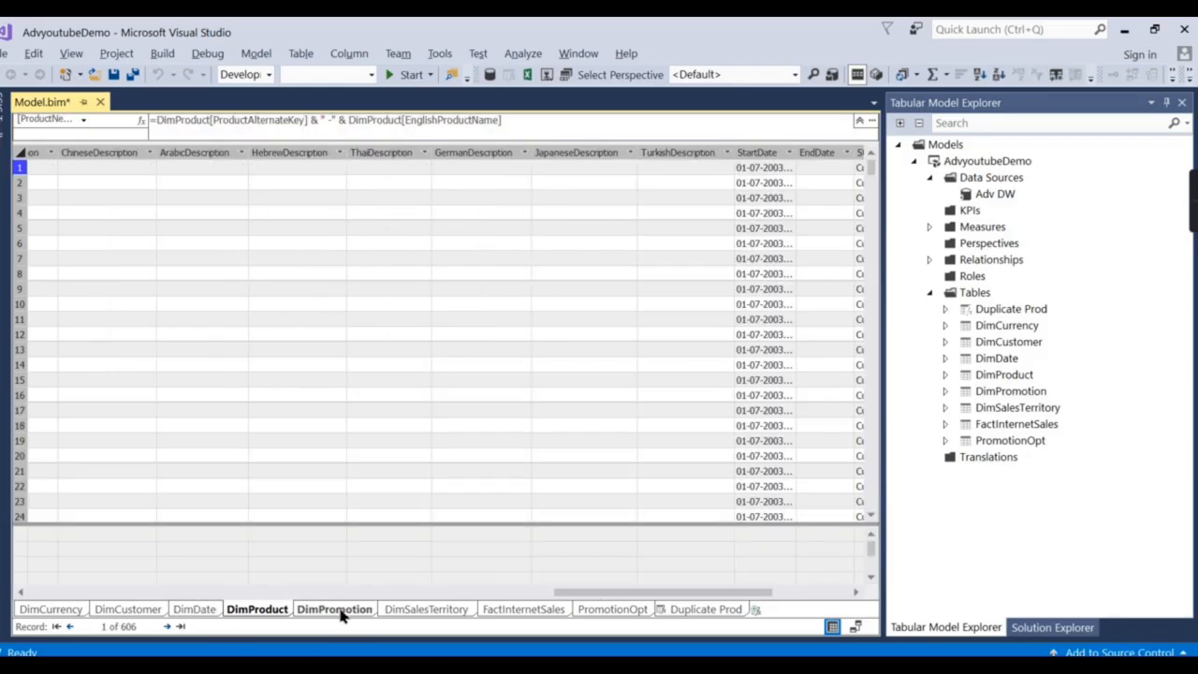
pyautogui.click(421, 609)
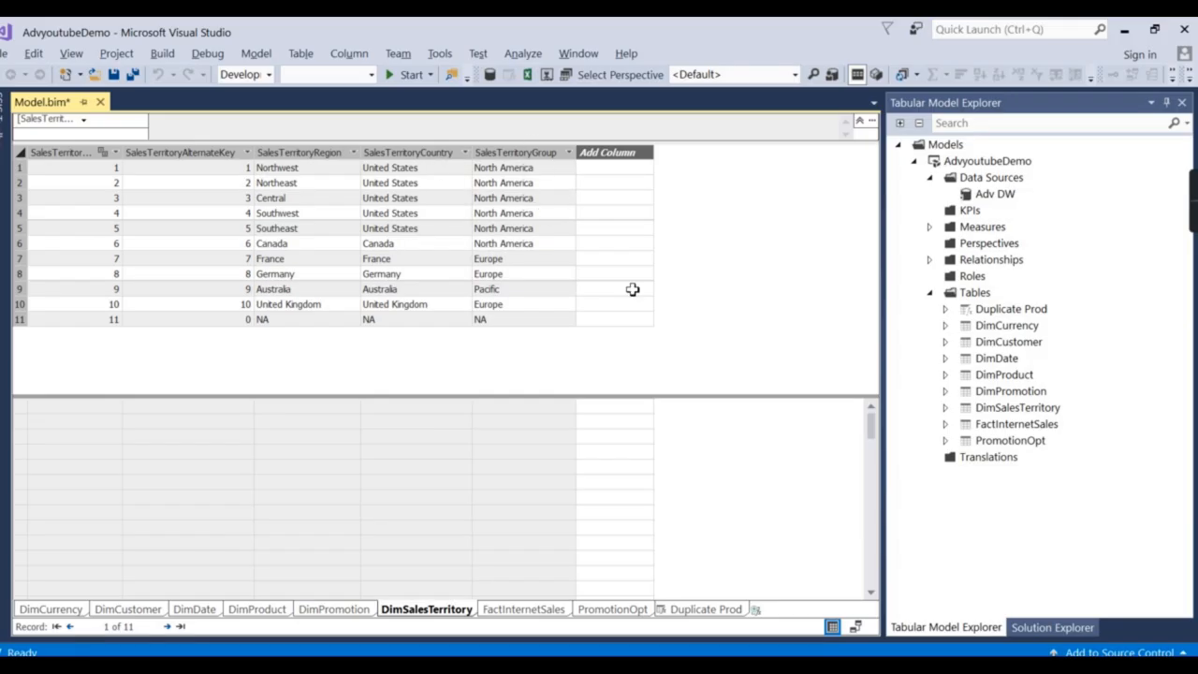
pyautogui.click(757, 609)
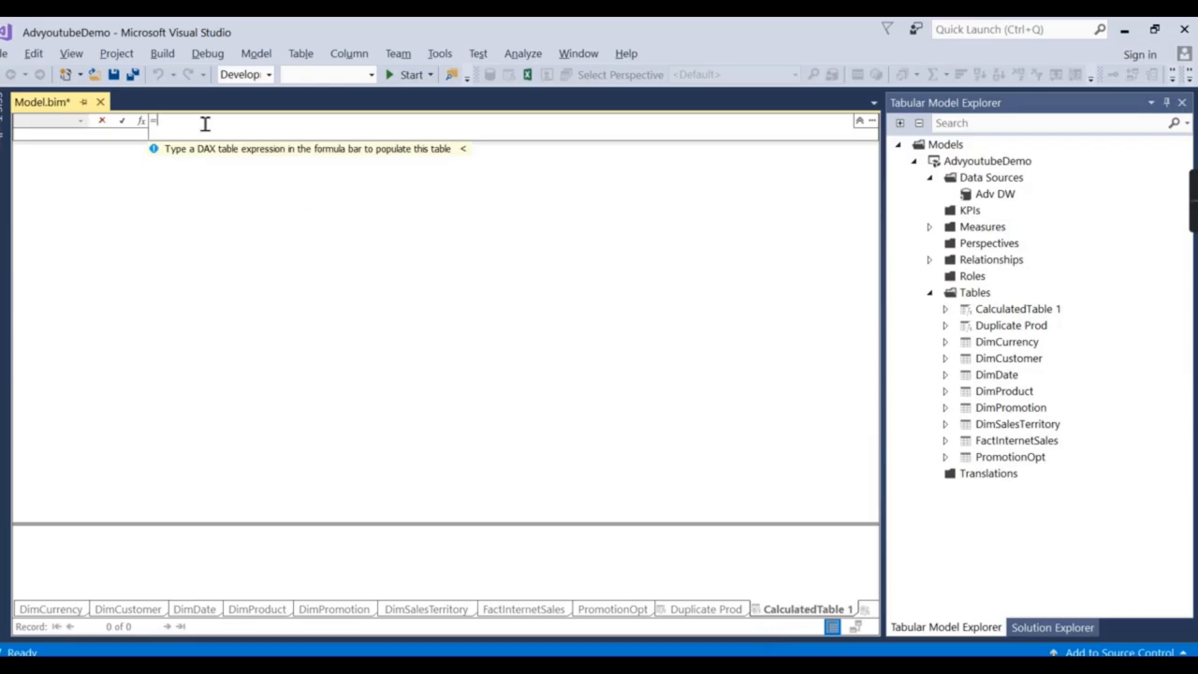
# Start the formula =SUMMARIZE(DimSalesTerritory using IntelliSense.
pyautogui.write('Summ')
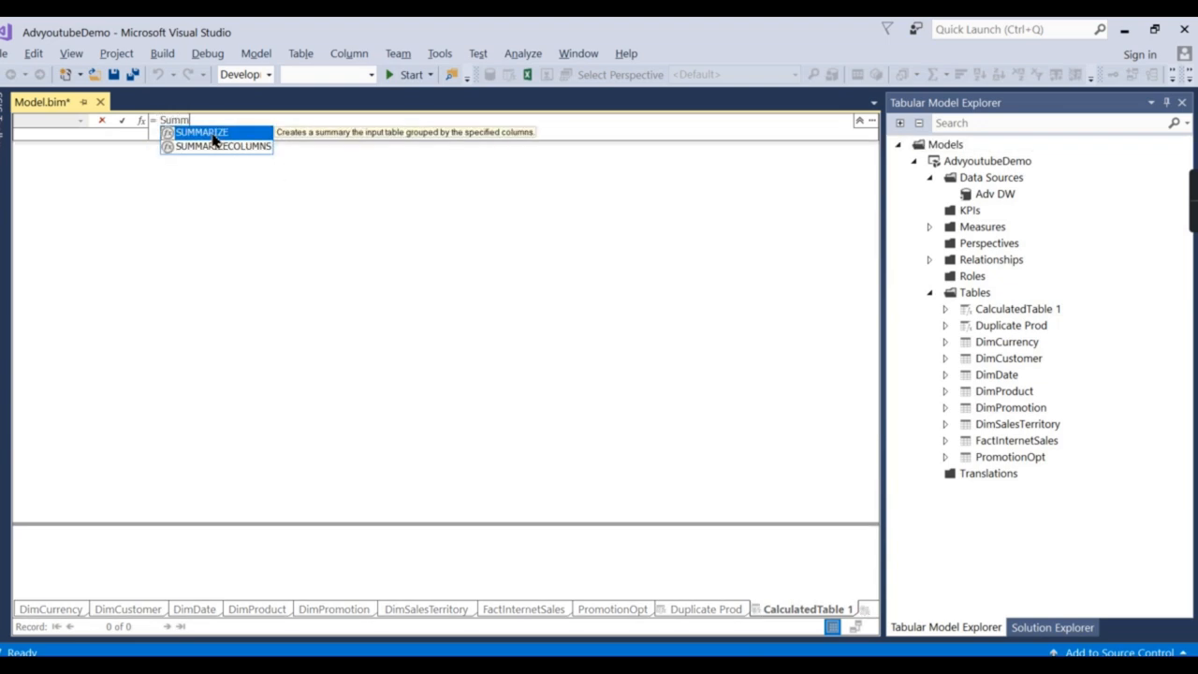
pyautogui.write('(')
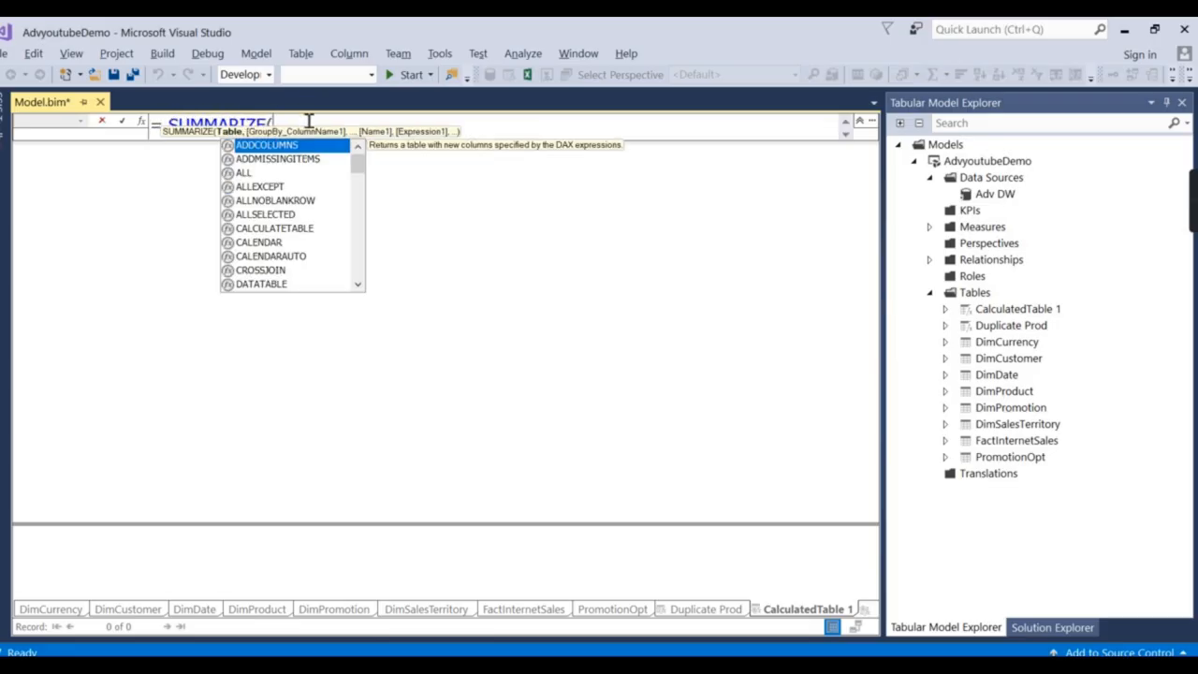
pyautogui.click(846, 138)
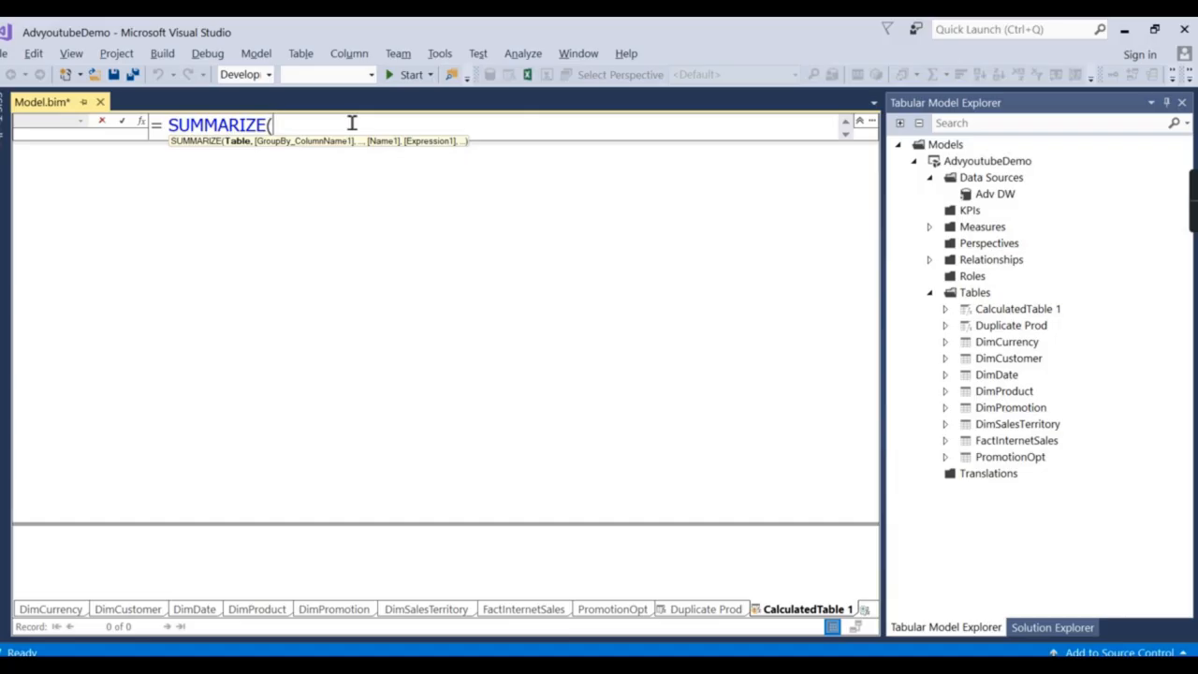
pyautogui.write('S')
pyautogui.press('BackSpace')
pyautogui.write('Dim')
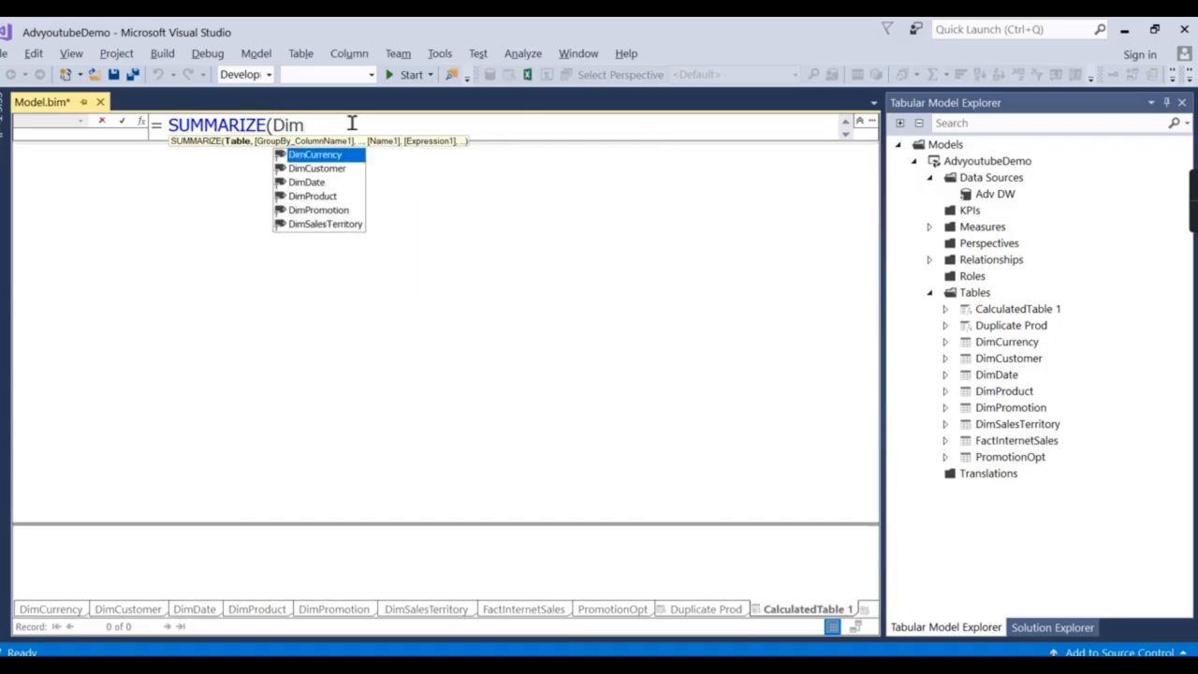
pyautogui.doubleClick(347, 225)
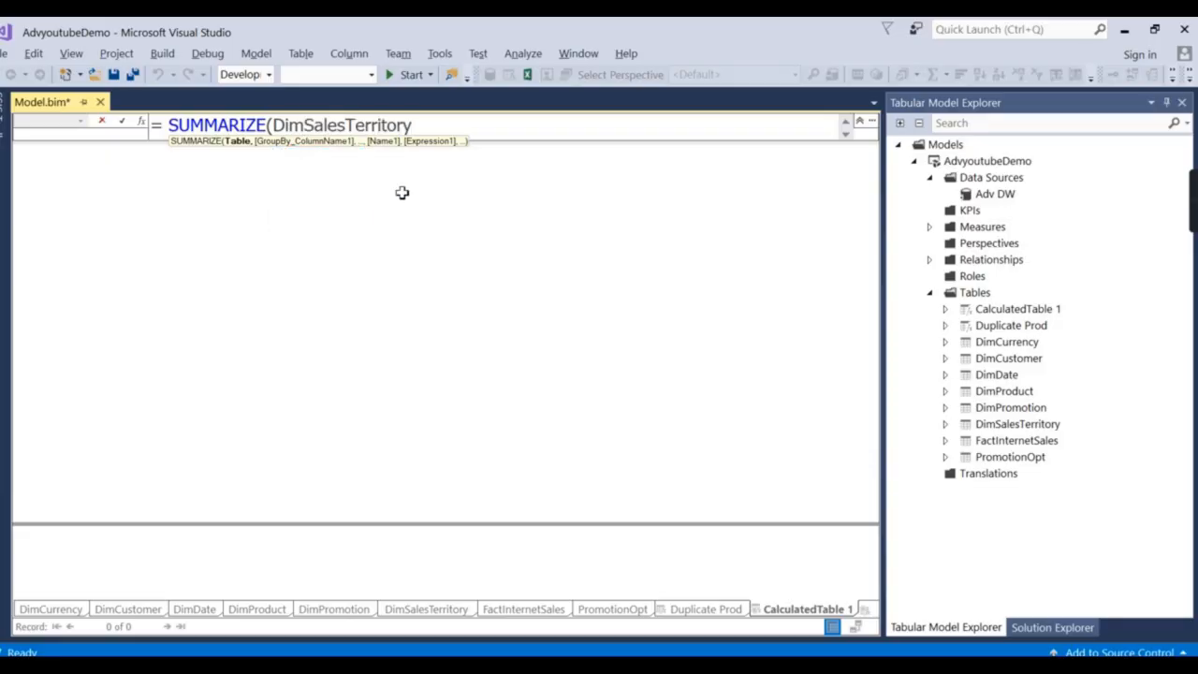
# Add SalesTerritoryCountry and SalesTerritoryGroup grouping columns and commit, producing 7 rows.
pyautogui.write(',')
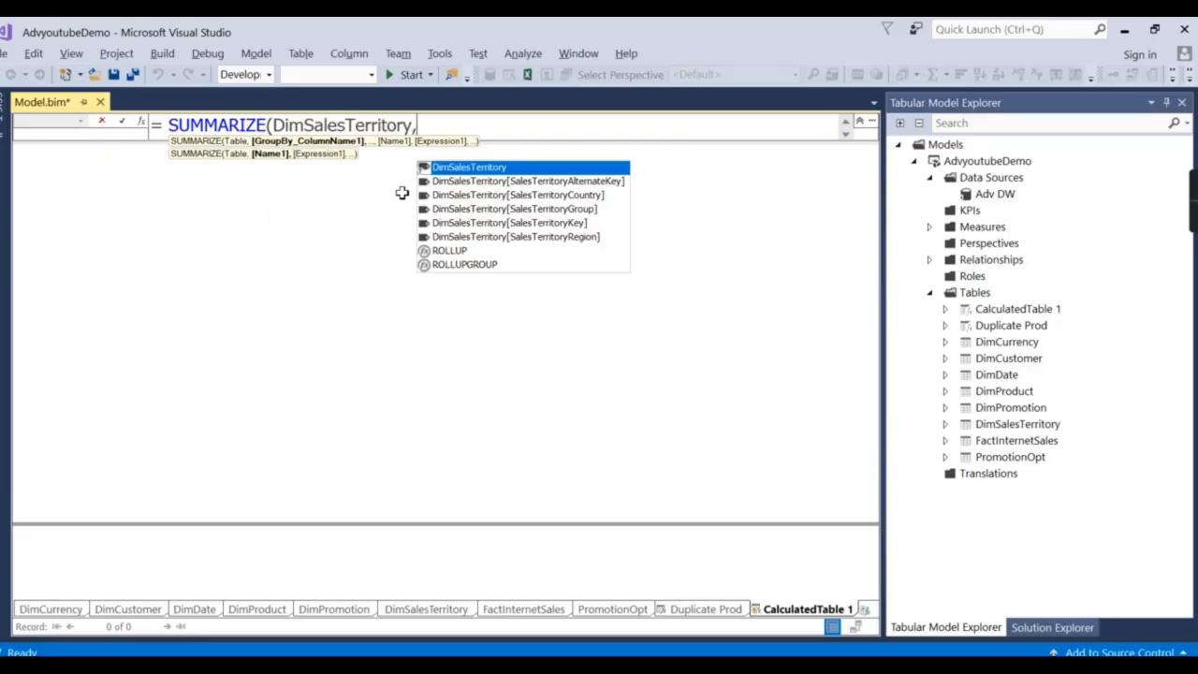
pyautogui.doubleClick(593, 194)
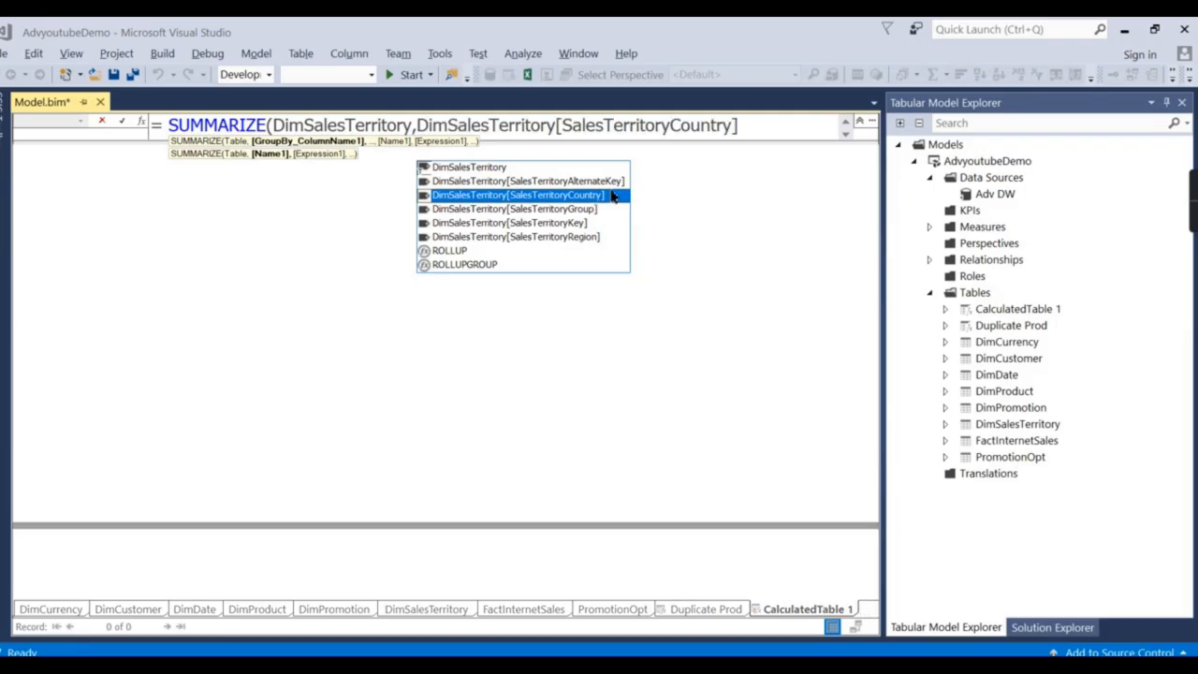
pyautogui.write(',')
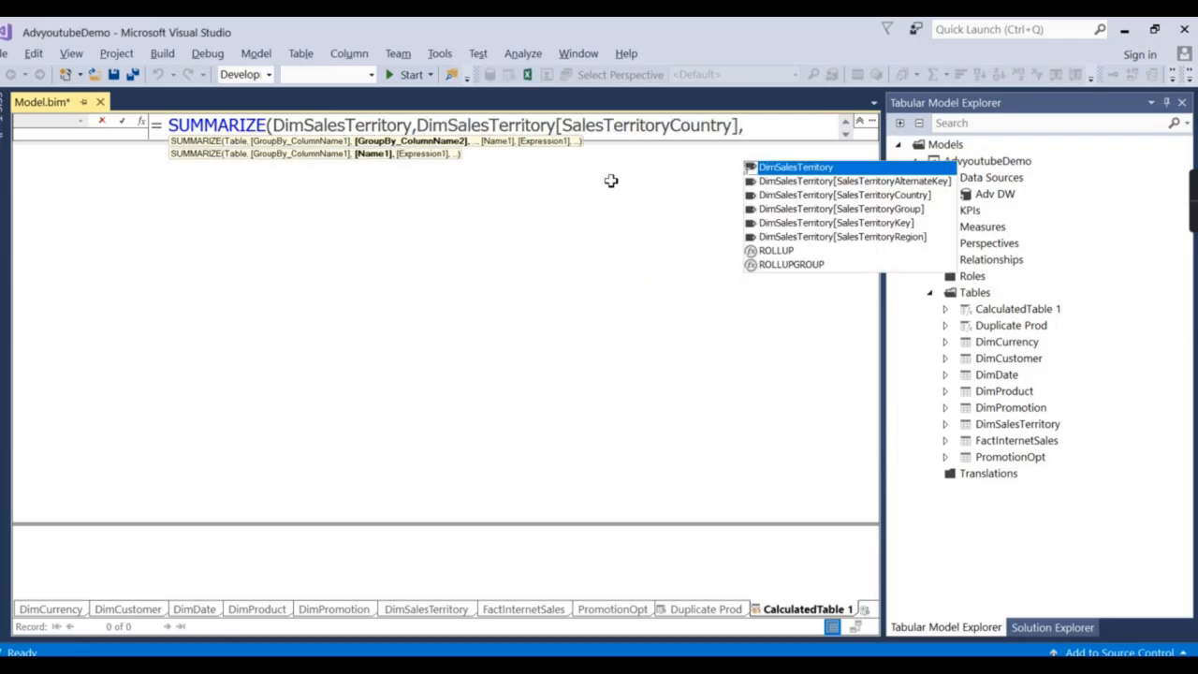
pyautogui.write('gr')
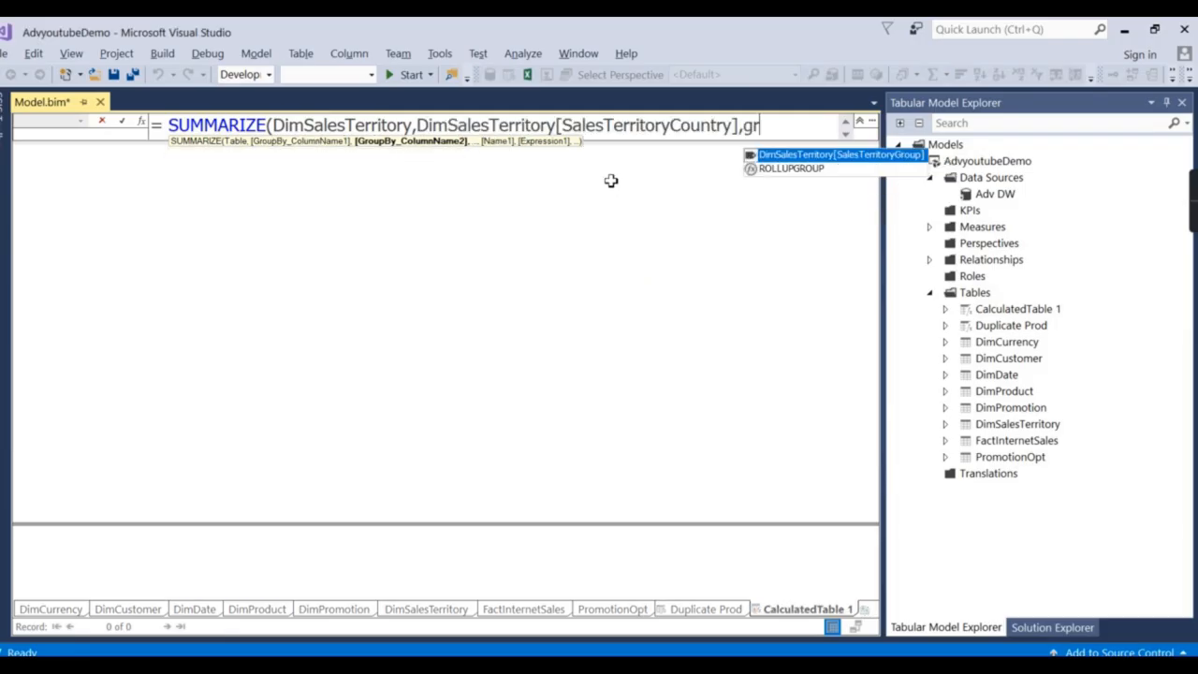
pyautogui.doubleClick(852, 155)
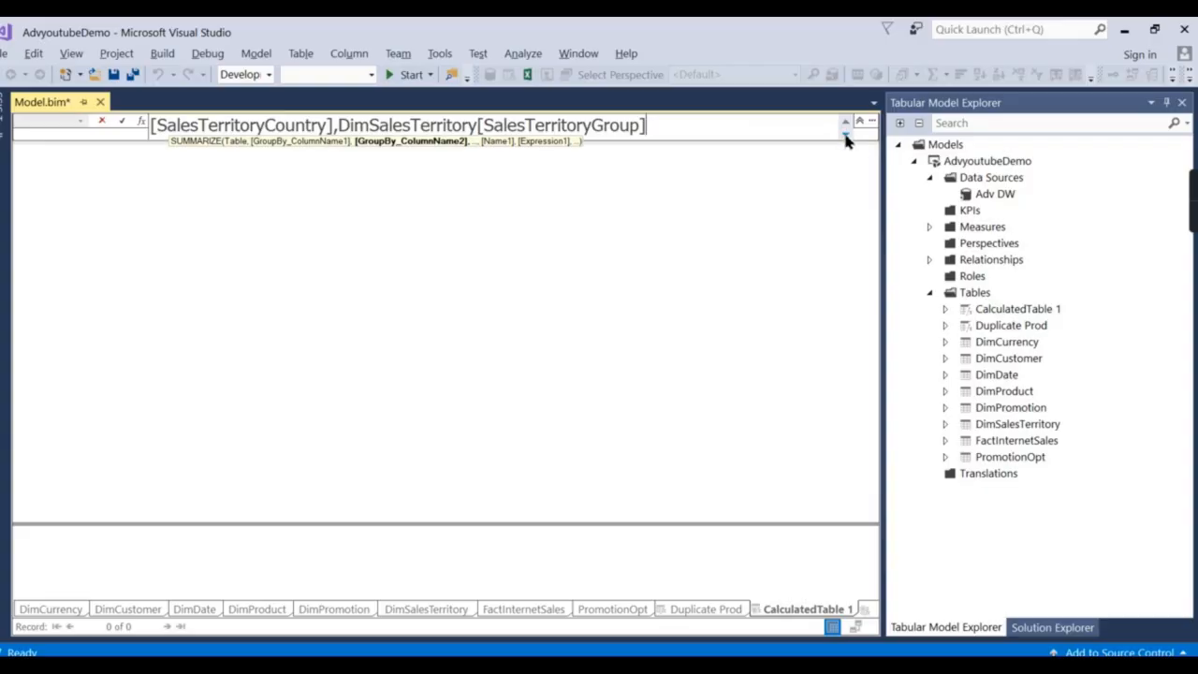
pyautogui.moveTo(793, 145); pyautogui.dragTo(789, 262)
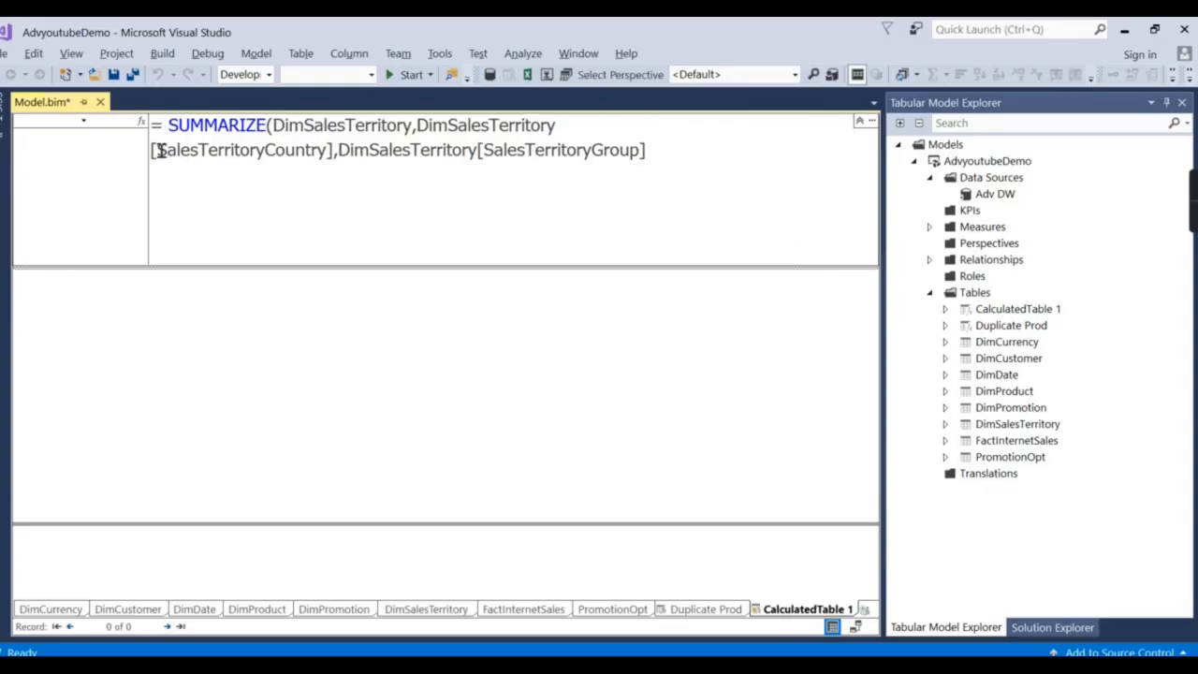
pyautogui.write(')')
pyautogui.press('Return')
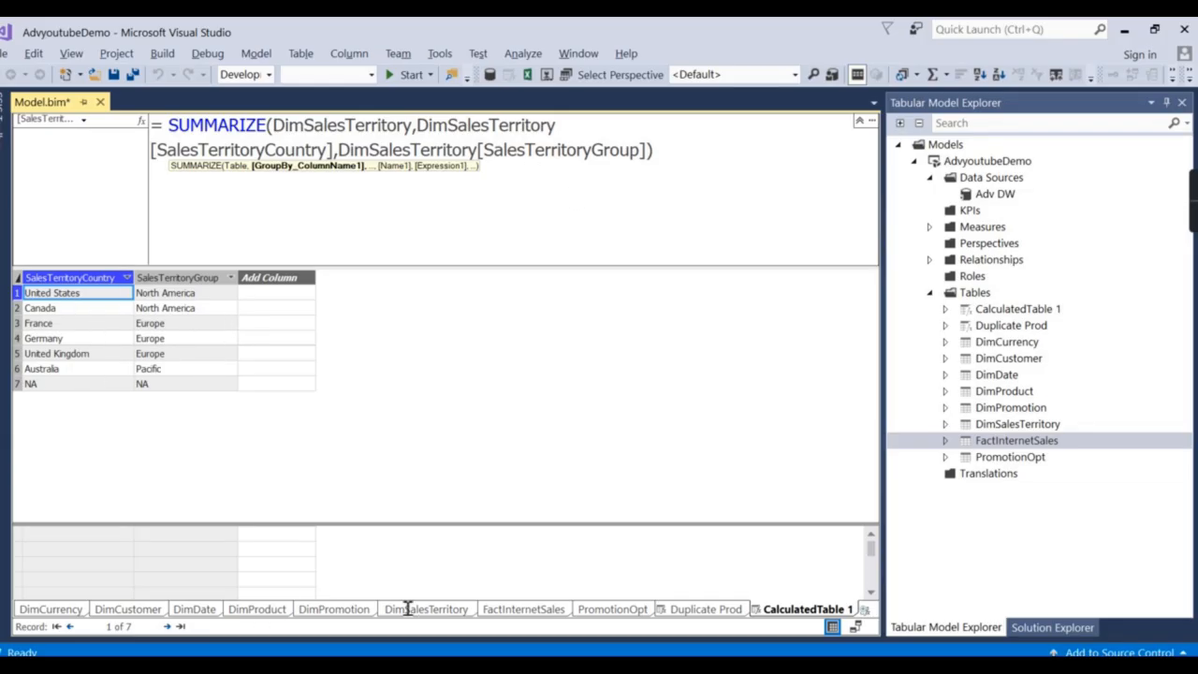
pyautogui.click(793, 614)
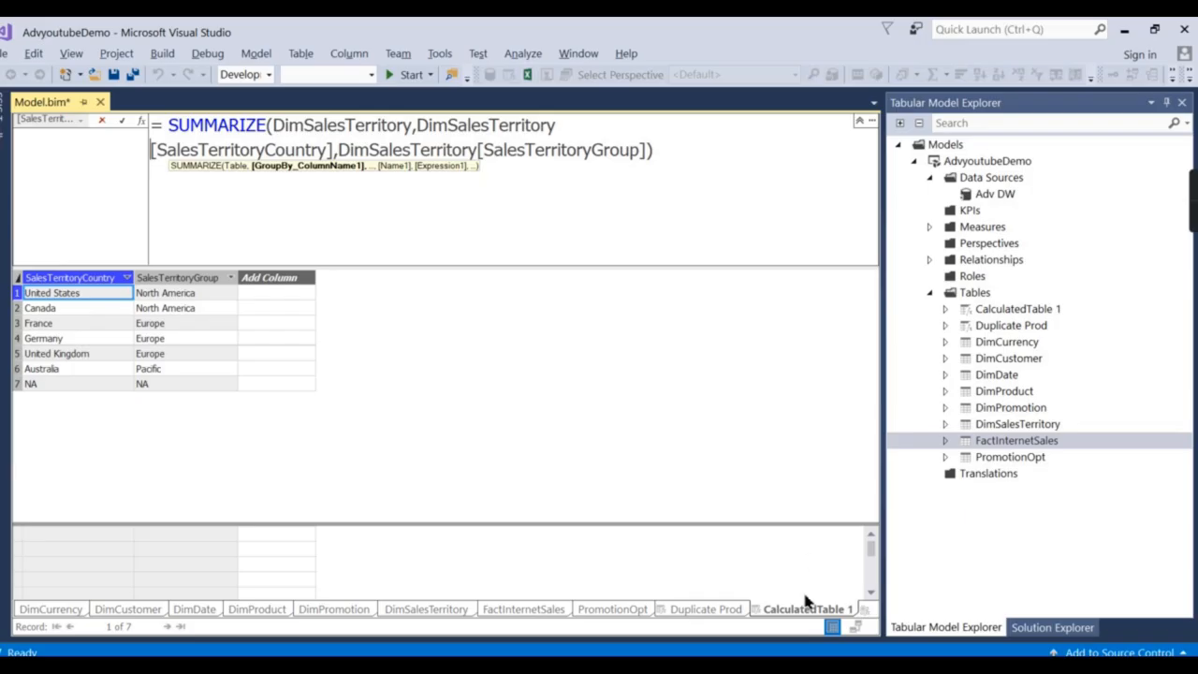
# Rename the SUMMARIZE table to 'CountryRegion'.
pyautogui.click(698, 166)
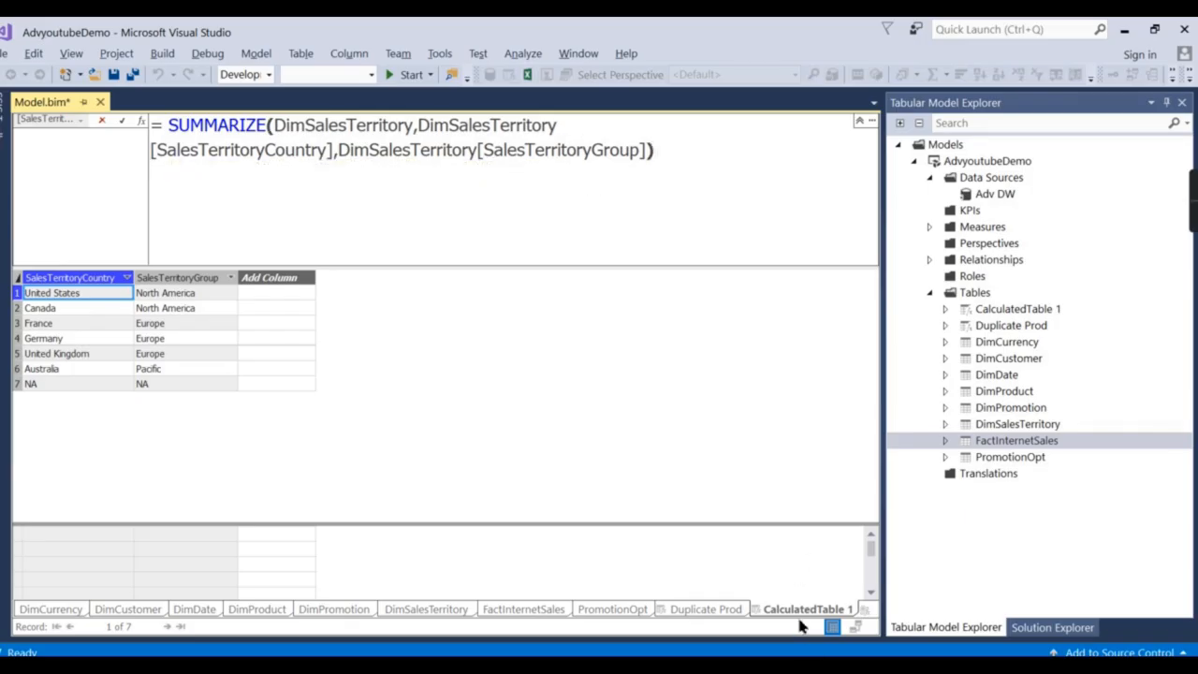
pyautogui.doubleClick(989, 390)
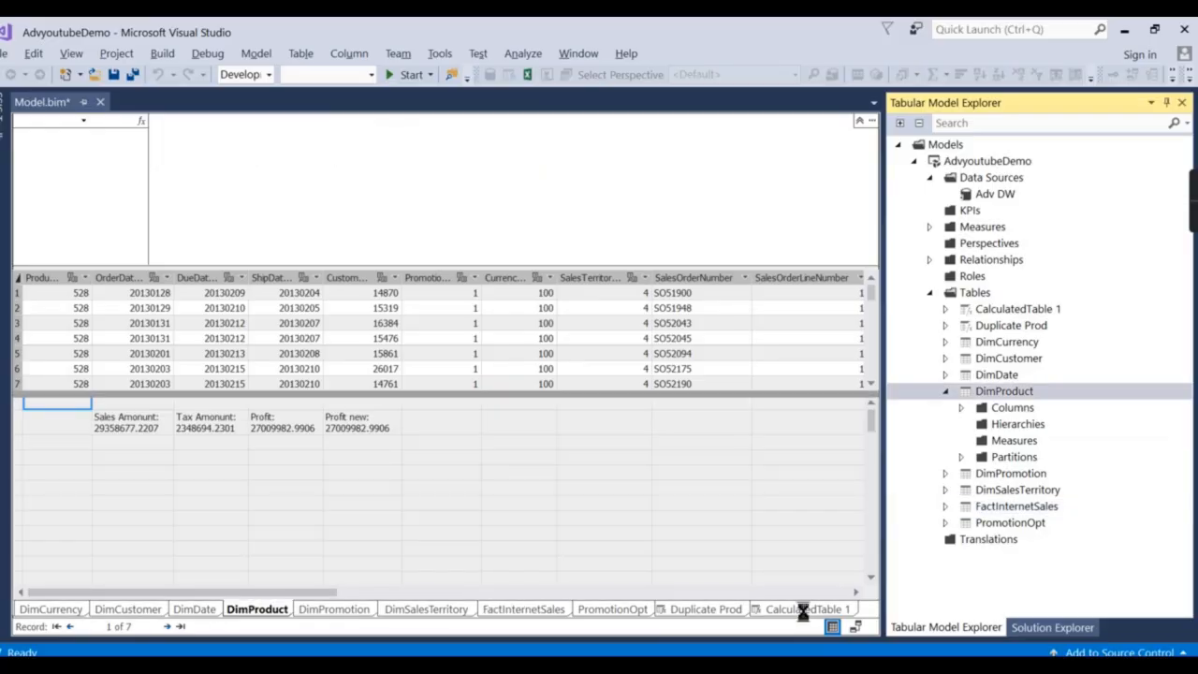
pyautogui.click(803, 609)
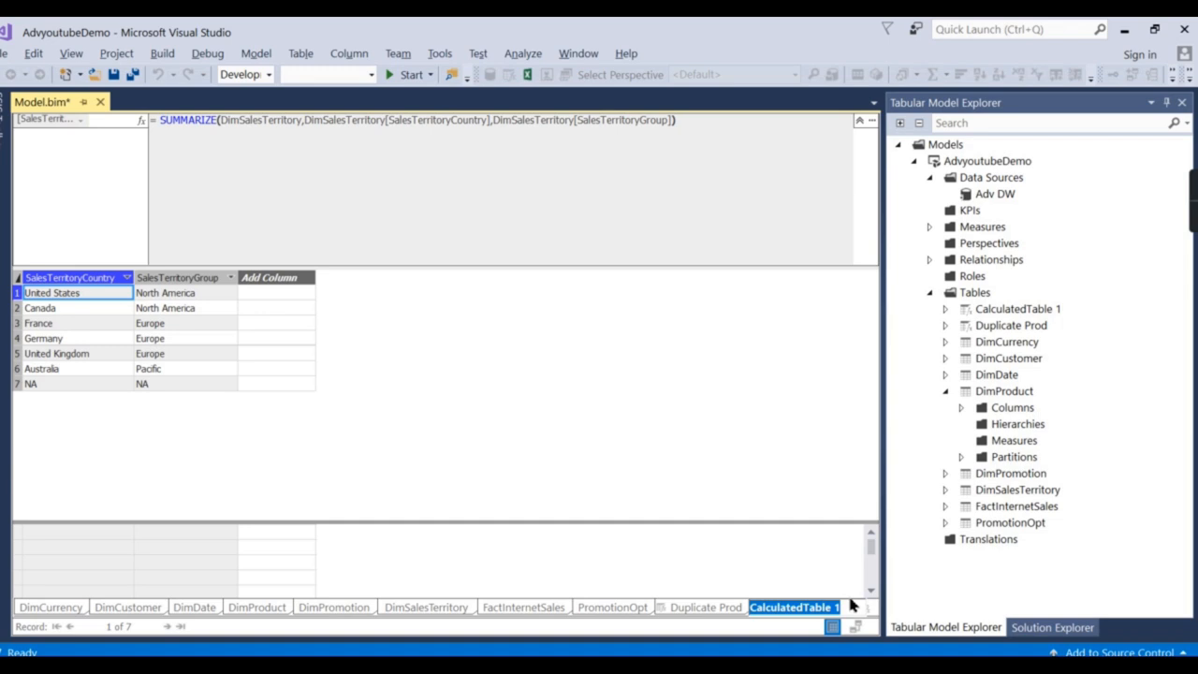
pyautogui.write('Country')
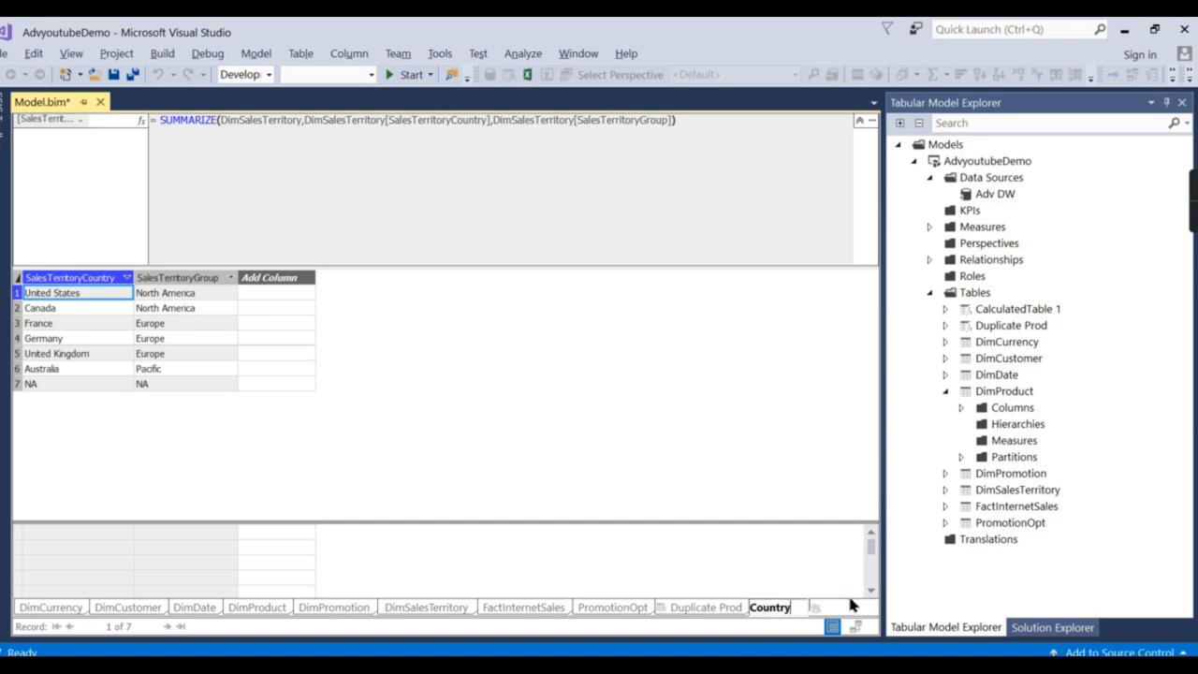
pyautogui.write('Region')
pyautogui.press('Return')
# Shrink the formula bar and compare DimSalesTerritory, Duplicate Prod and CountryRegion data.
pyautogui.click(748, 156)
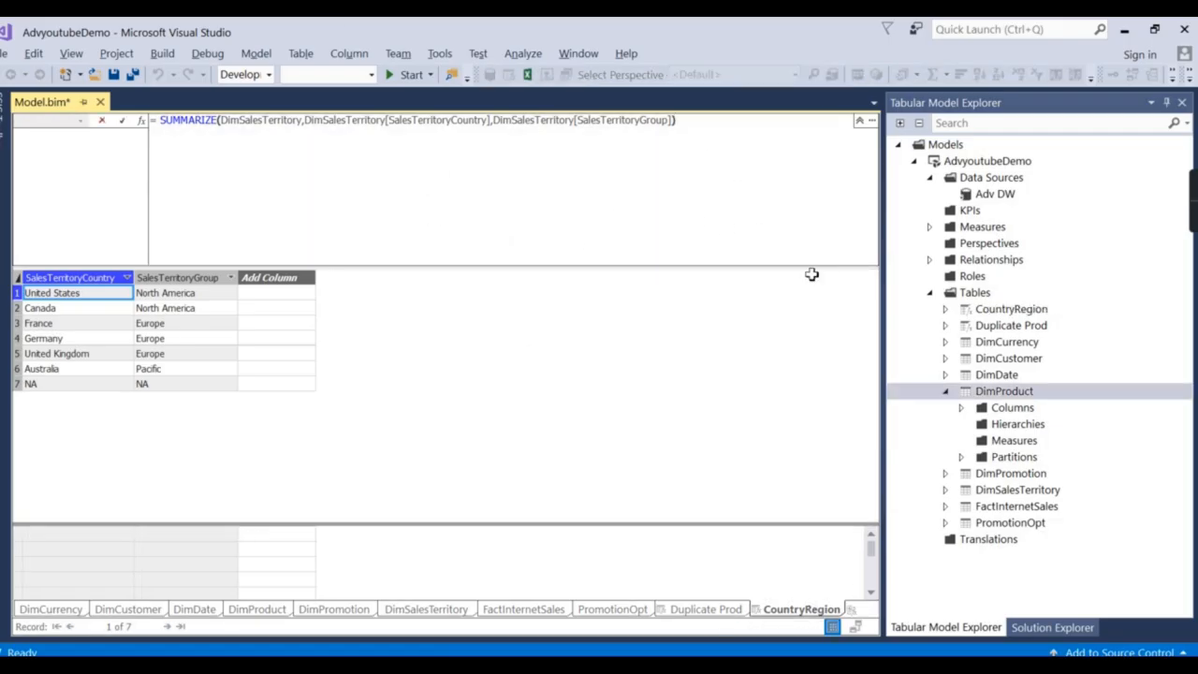
pyautogui.moveTo(806, 269); pyautogui.dragTo(792, 195)
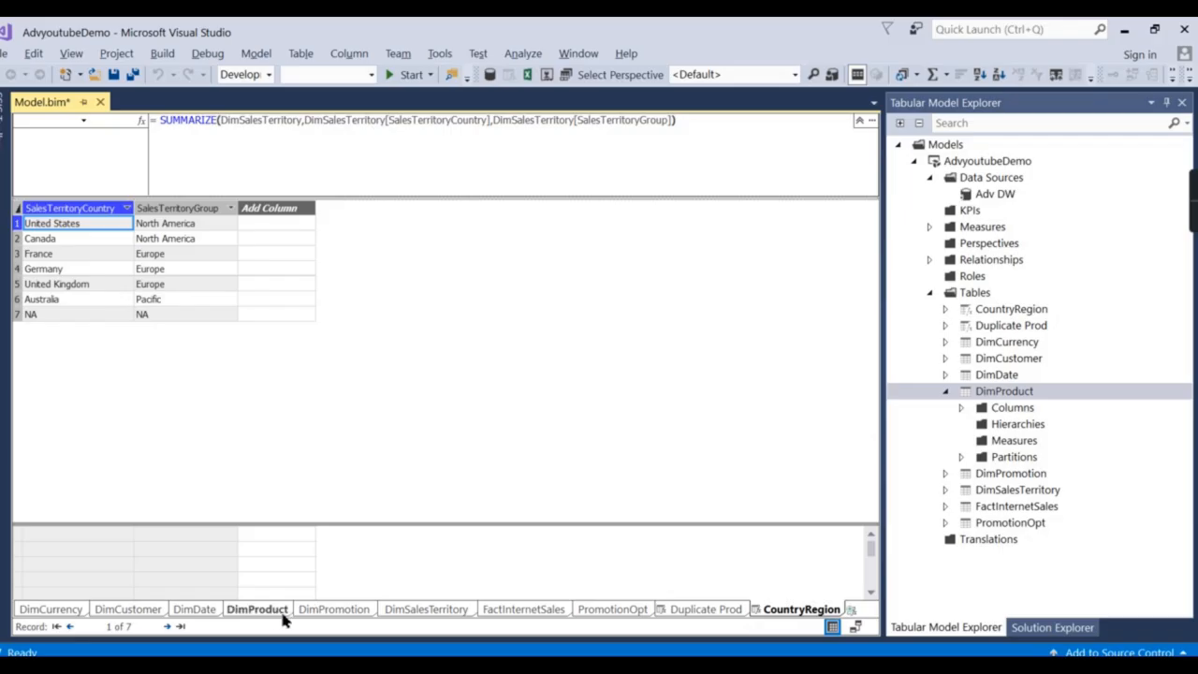
pyautogui.click(435, 610)
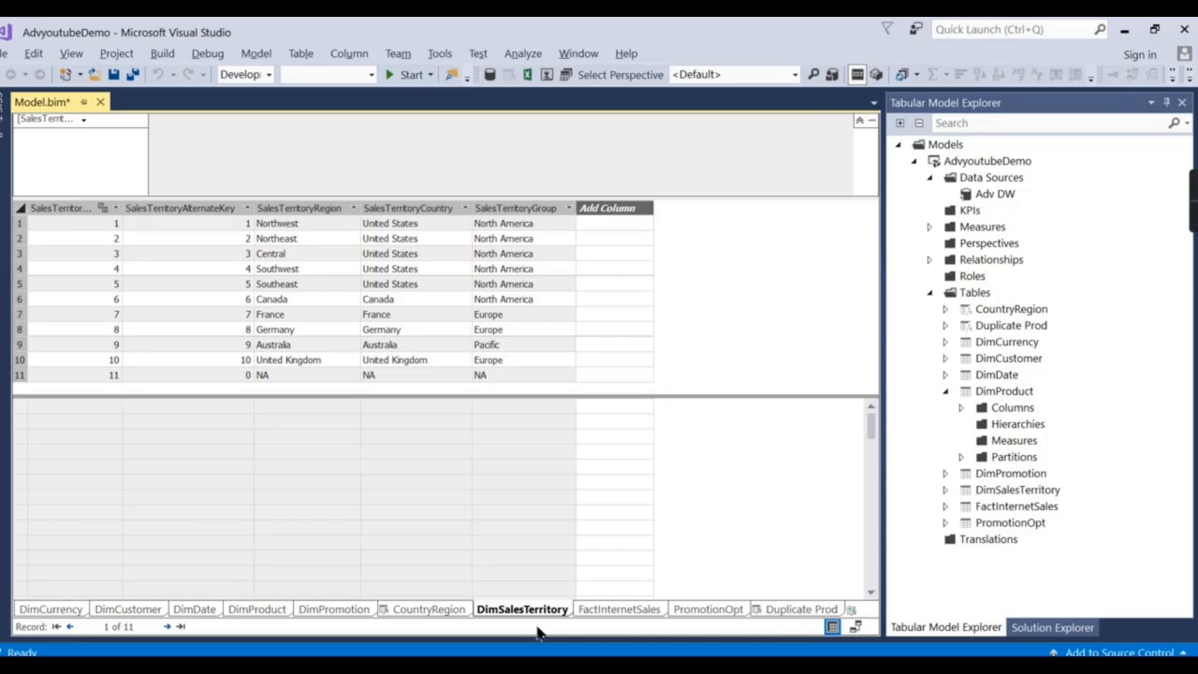
pyautogui.click(829, 610)
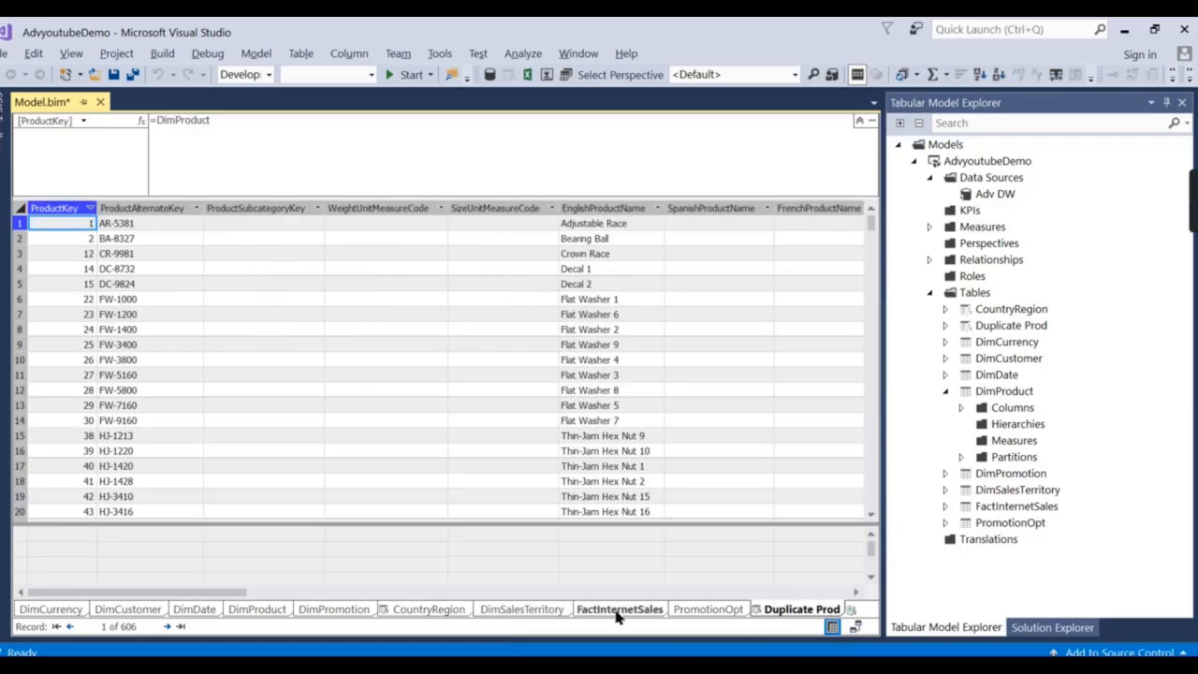
pyautogui.click(449, 610)
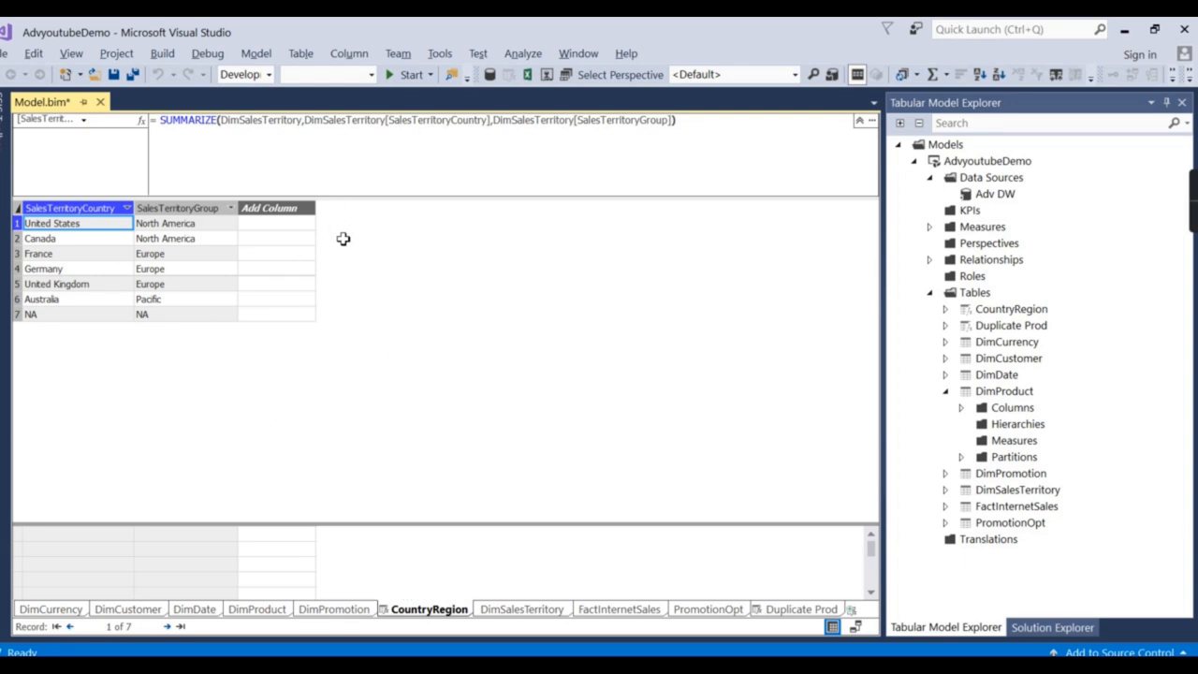
# In Diagram View, drag CountryRegion to the right above PromotionOpt, moving PromotionOpt lower.
pyautogui.click(854, 625)
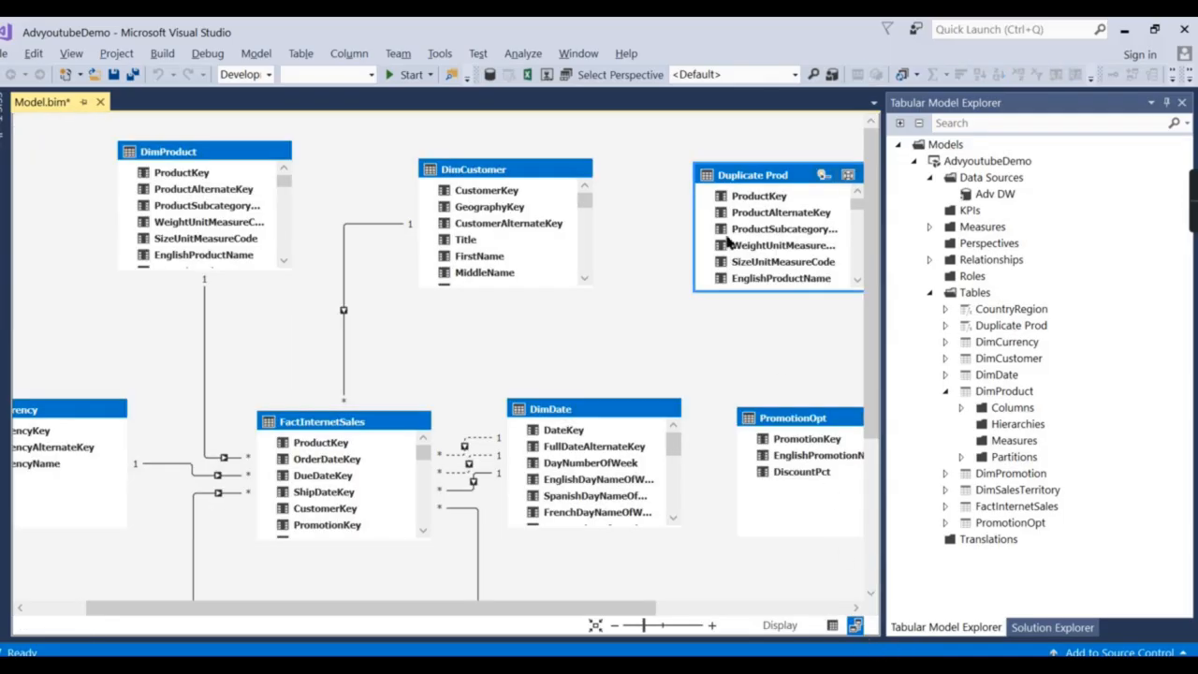
pyautogui.scroll(-3, 603, 335)
pyautogui.scroll(-1, 688, 363)
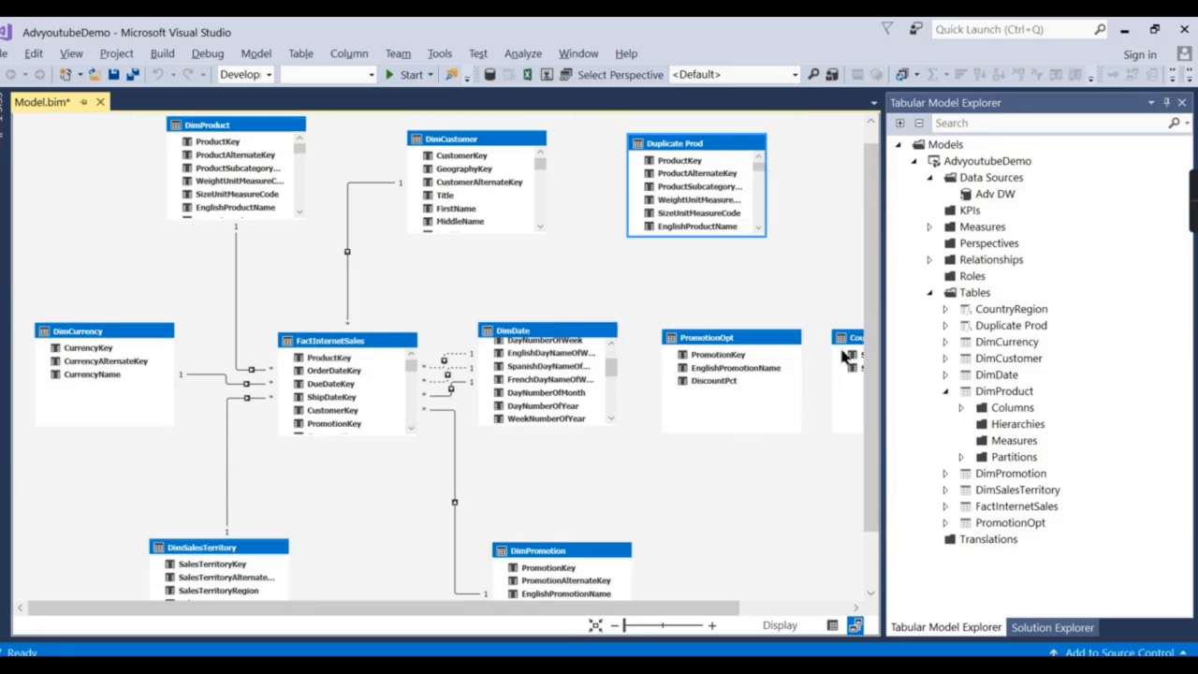
pyautogui.moveTo(858, 341); pyautogui.dragTo(599, 274)
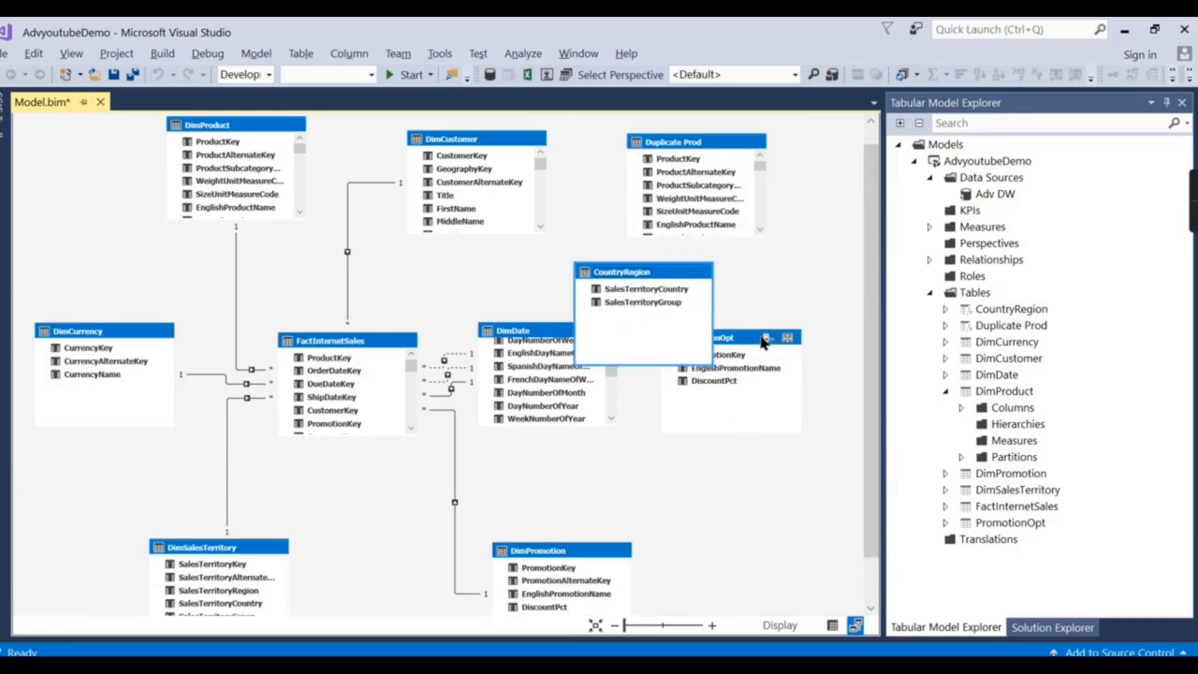
pyautogui.moveTo(762, 336); pyautogui.dragTo(778, 394)
pyautogui.moveTo(707, 331); pyautogui.dragTo(817, 341)
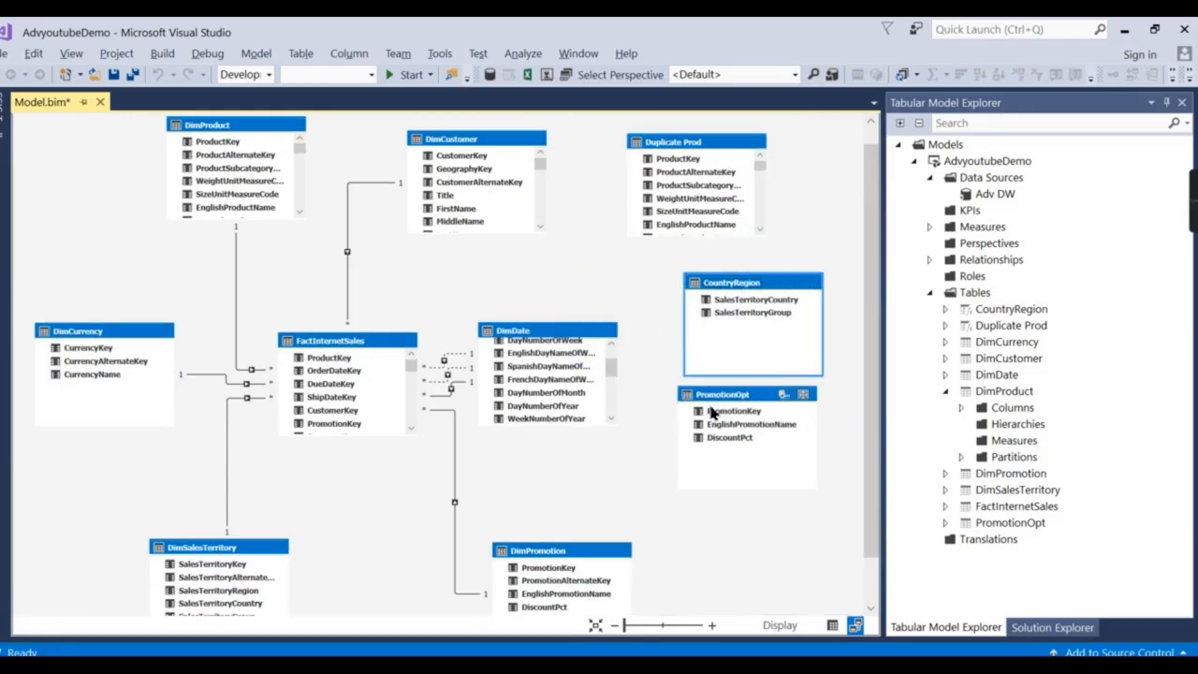
pyautogui.moveTo(712, 404); pyautogui.dragTo(719, 452)
pyautogui.click(739, 299)
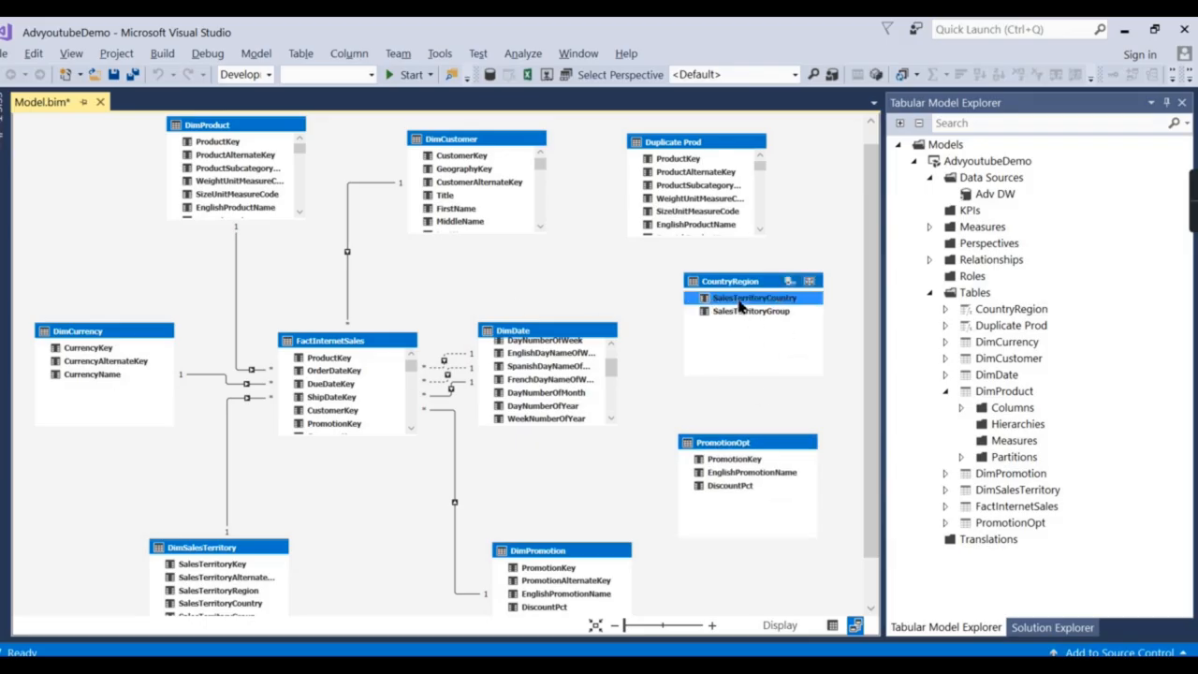
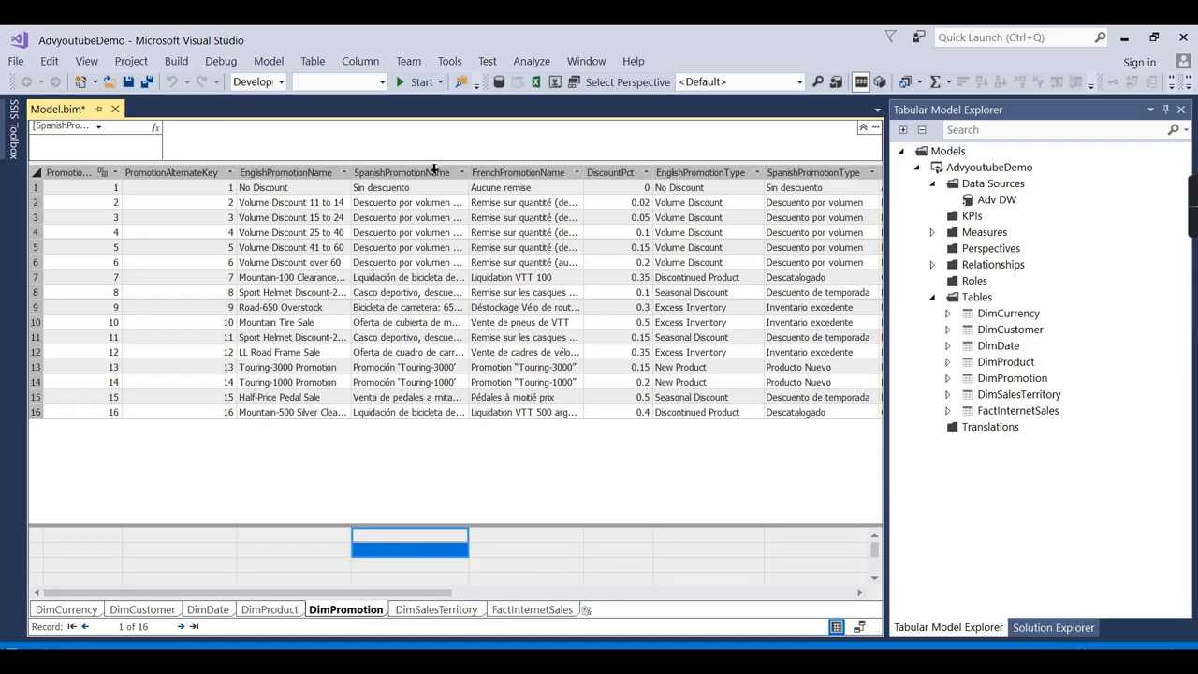
# Select the DiscountPct column and its name, then switch to the Notepad query draft.
pyautogui.click(621, 178)
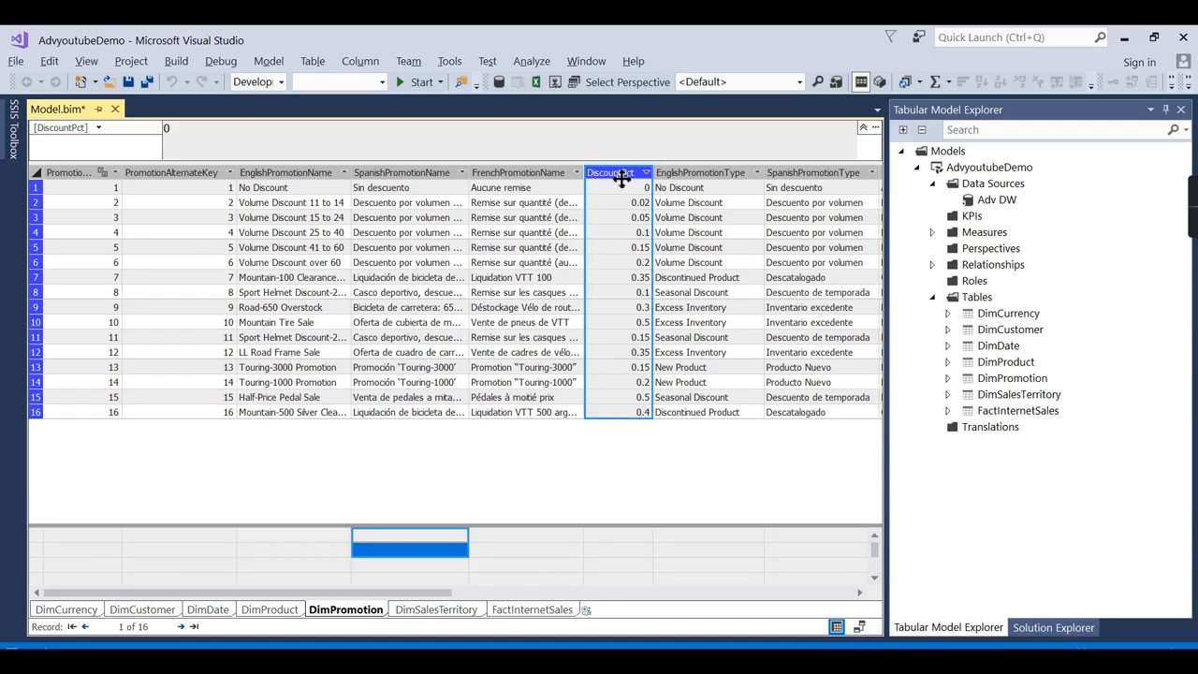
pyautogui.moveTo(39, 128); pyautogui.dragTo(110, 131)
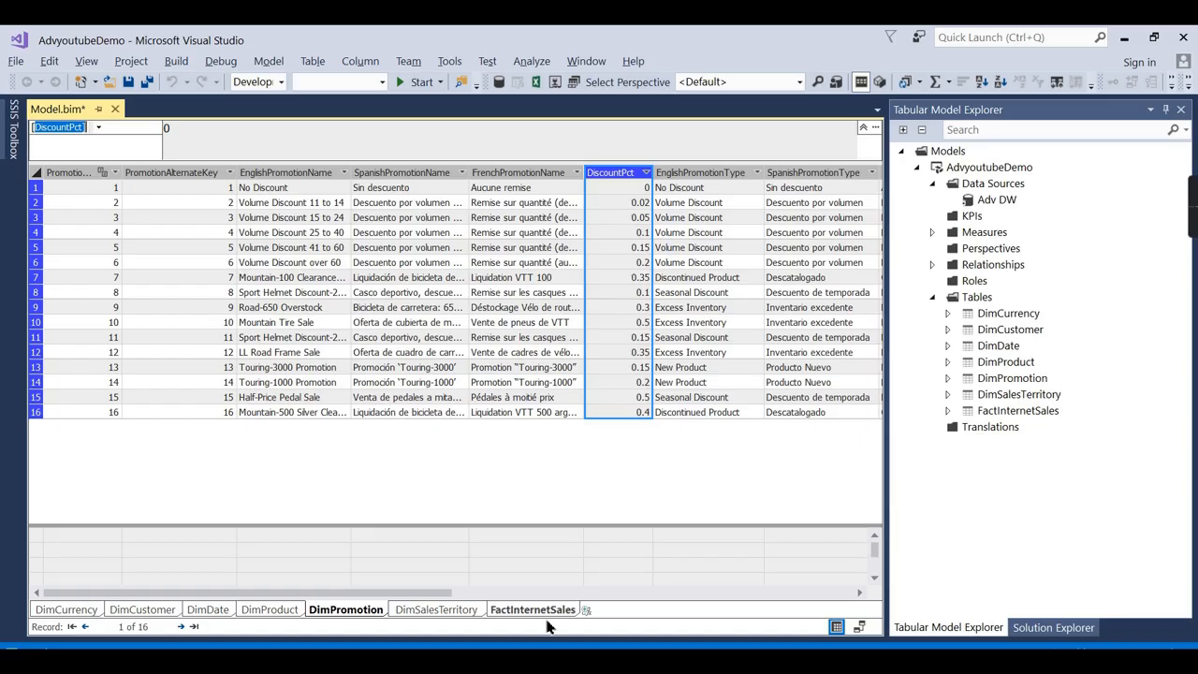
pyautogui.hotkey('alt', 'Tab')
# Add DiscountPct to the Notepad query's column list, copy the whole query, and minimize Notepad.
pyautogui.click(679, 295)
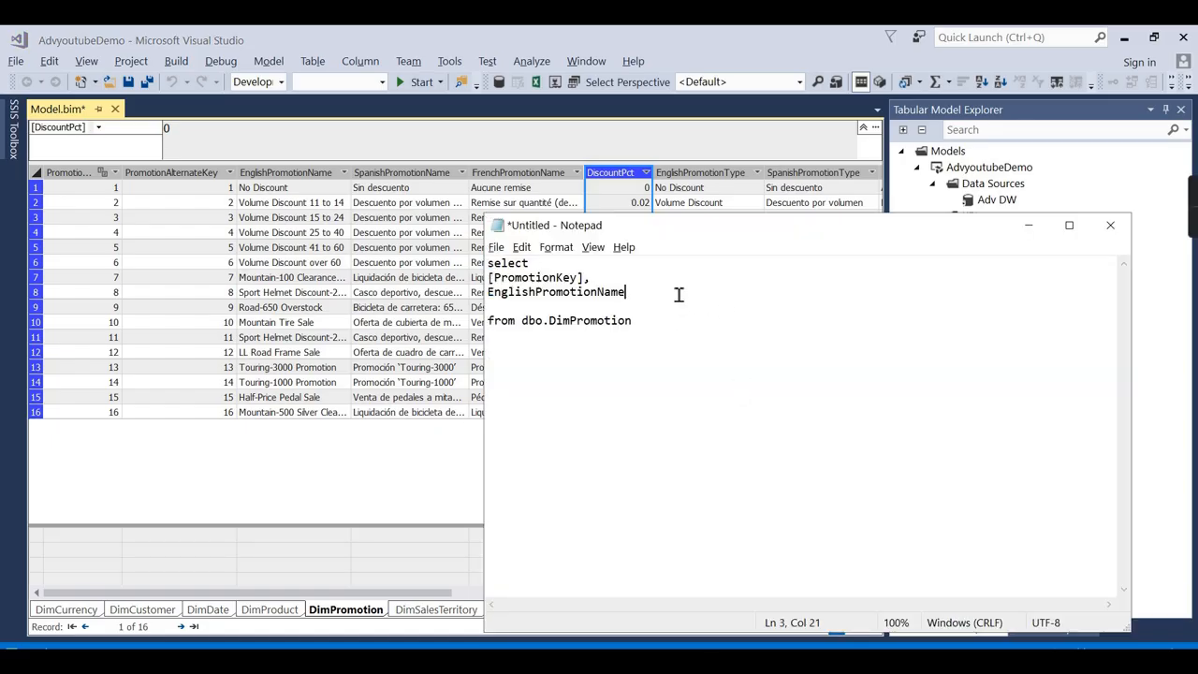
pyautogui.write(',')
pyautogui.press('Return')
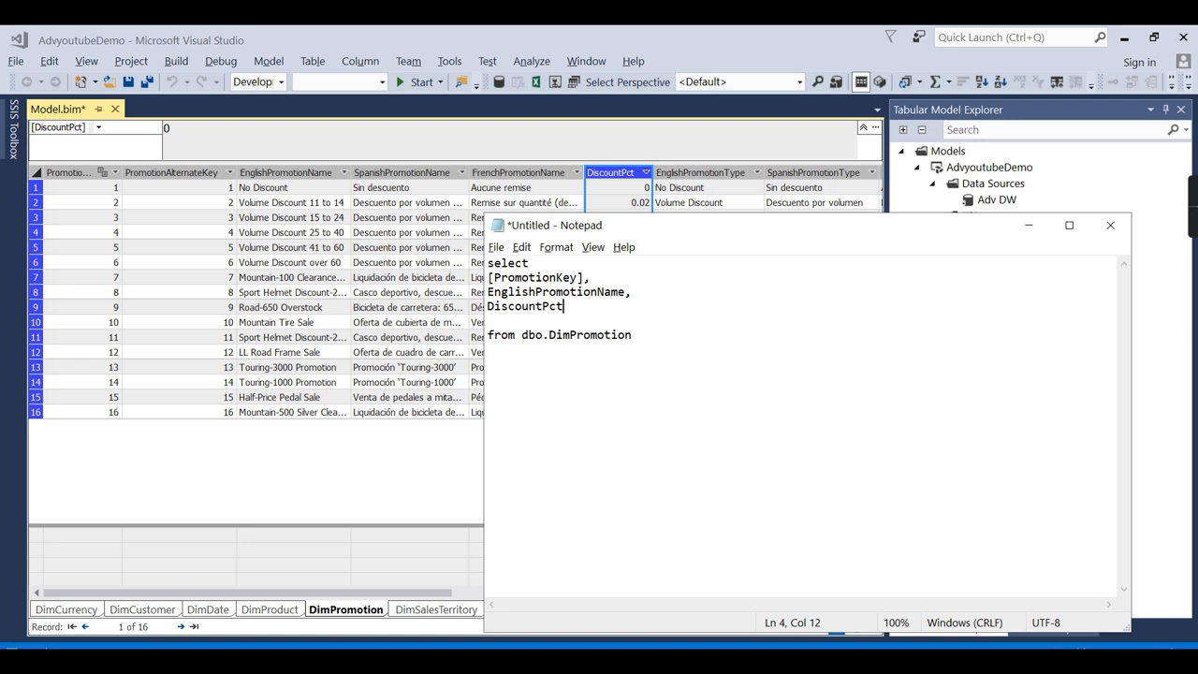
pyautogui.moveTo(698, 360); pyautogui.dragTo(409, 245)
pyautogui.hotkey('ctrl', 'c')
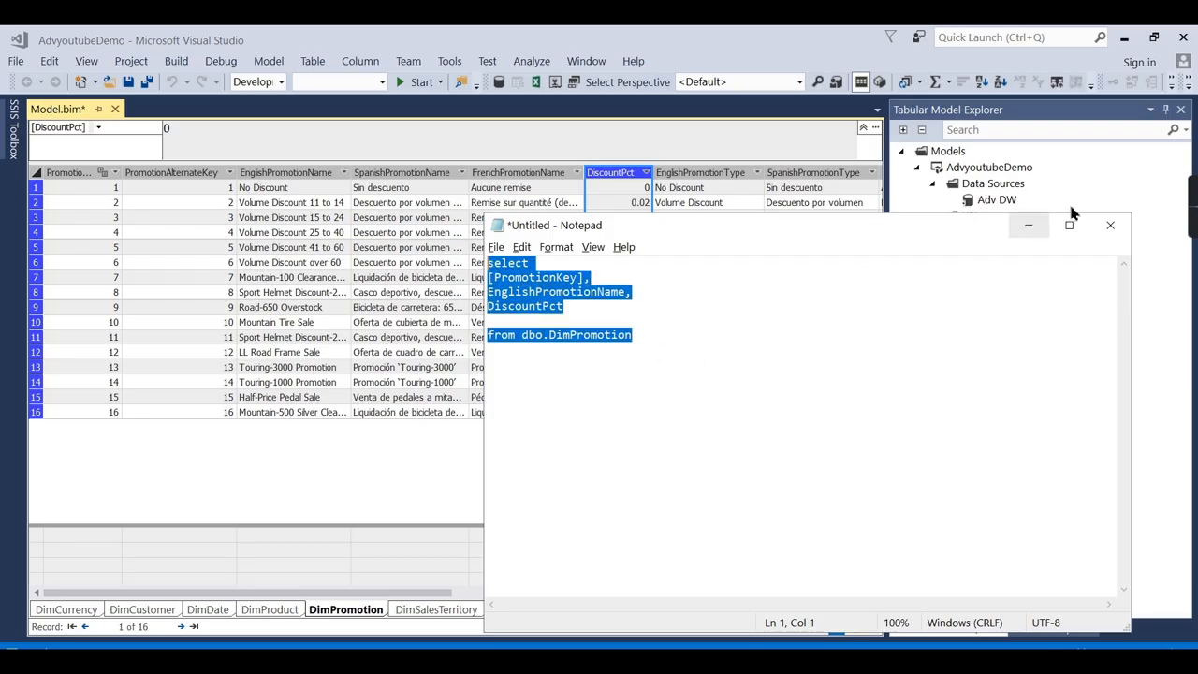
pyautogui.click(1029, 228)
pyautogui.click(1006, 379)
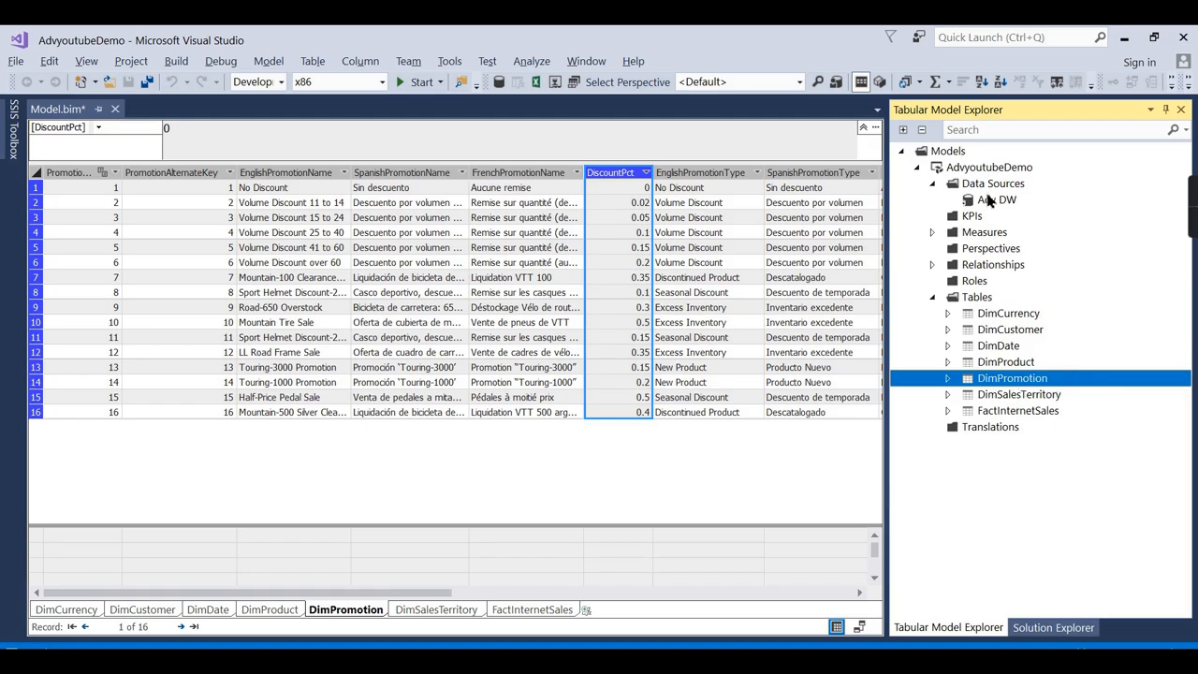
# Start Import New Tables from the Adv DW data source's context menu.
pyautogui.rightClick(990, 205)
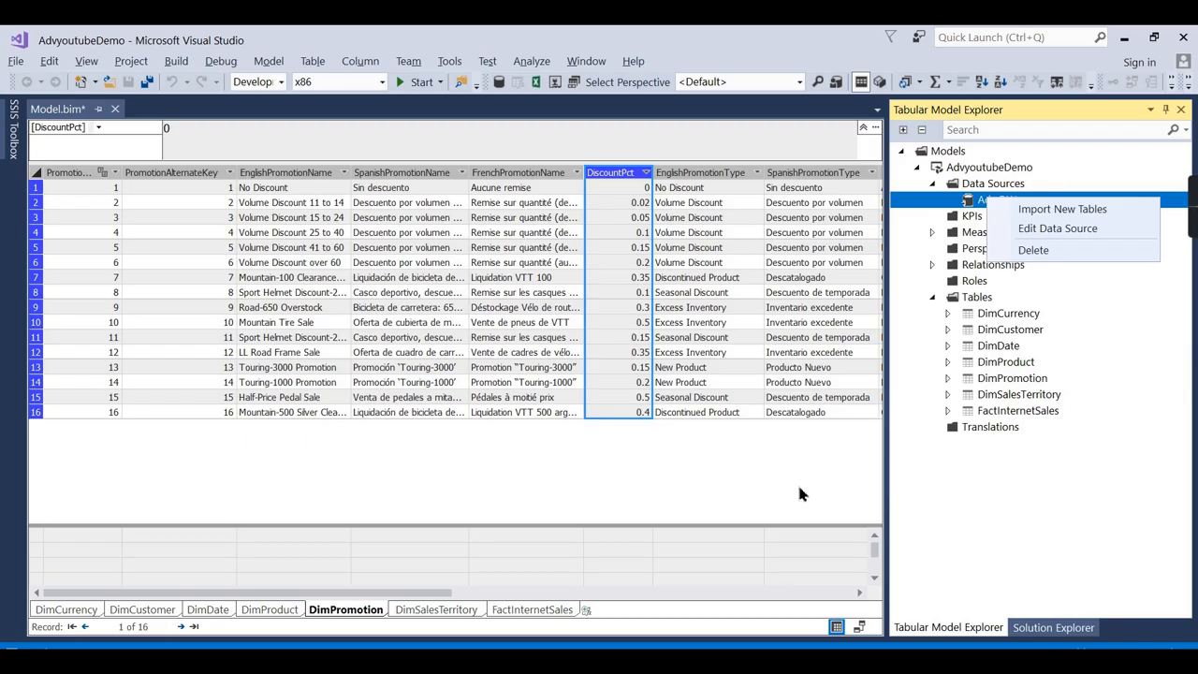
pyautogui.click(1023, 482)
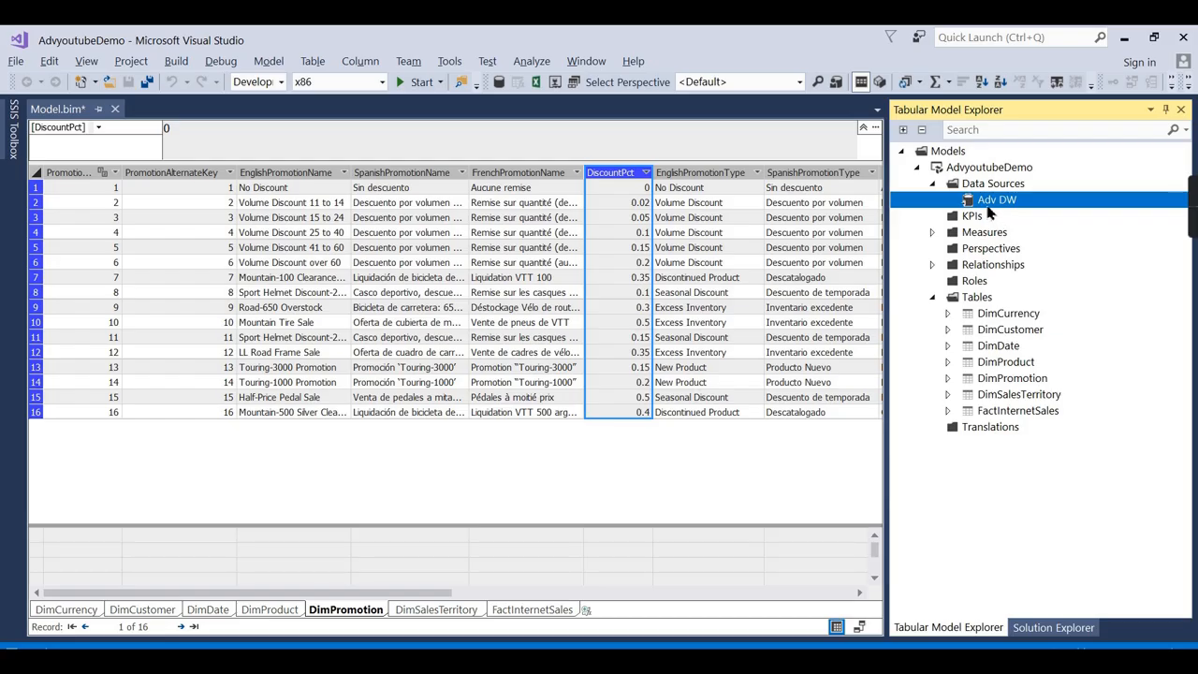
pyautogui.rightClick(989, 202)
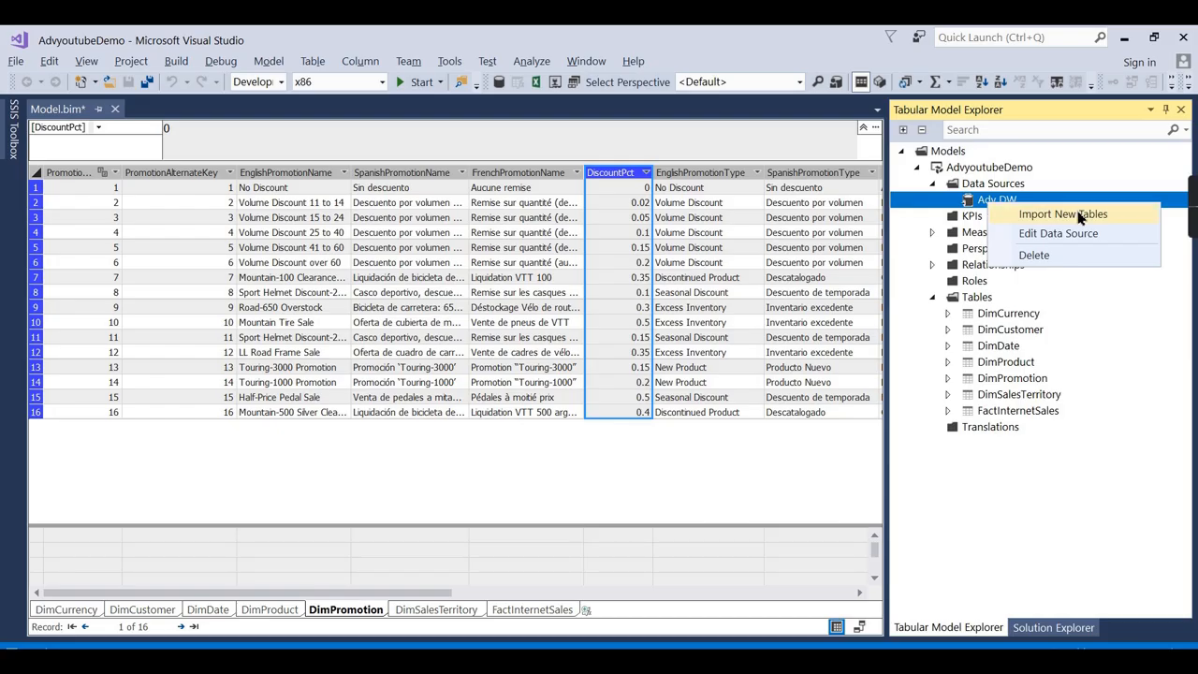
pyautogui.click(1077, 214)
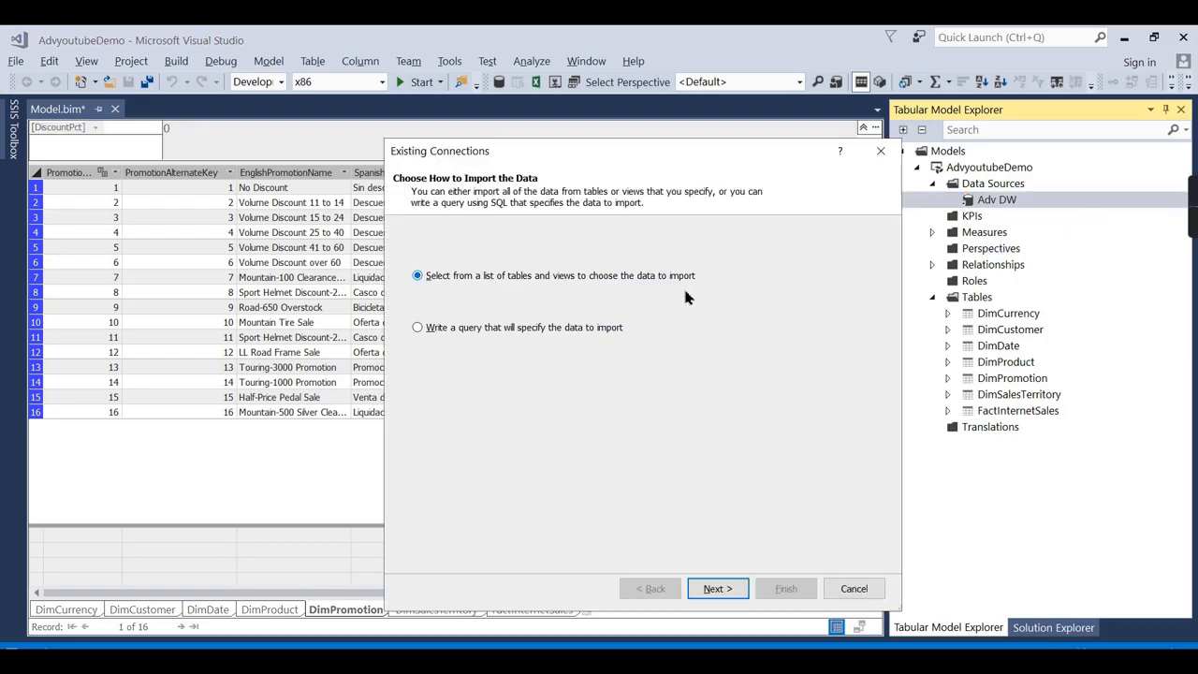
# Import the pasted SQL query as a validated table named PromotionOpt, loading 16 rows.
pyautogui.click(461, 332)
pyautogui.click(723, 589)
pyautogui.hotkey('ctrl', 'v')
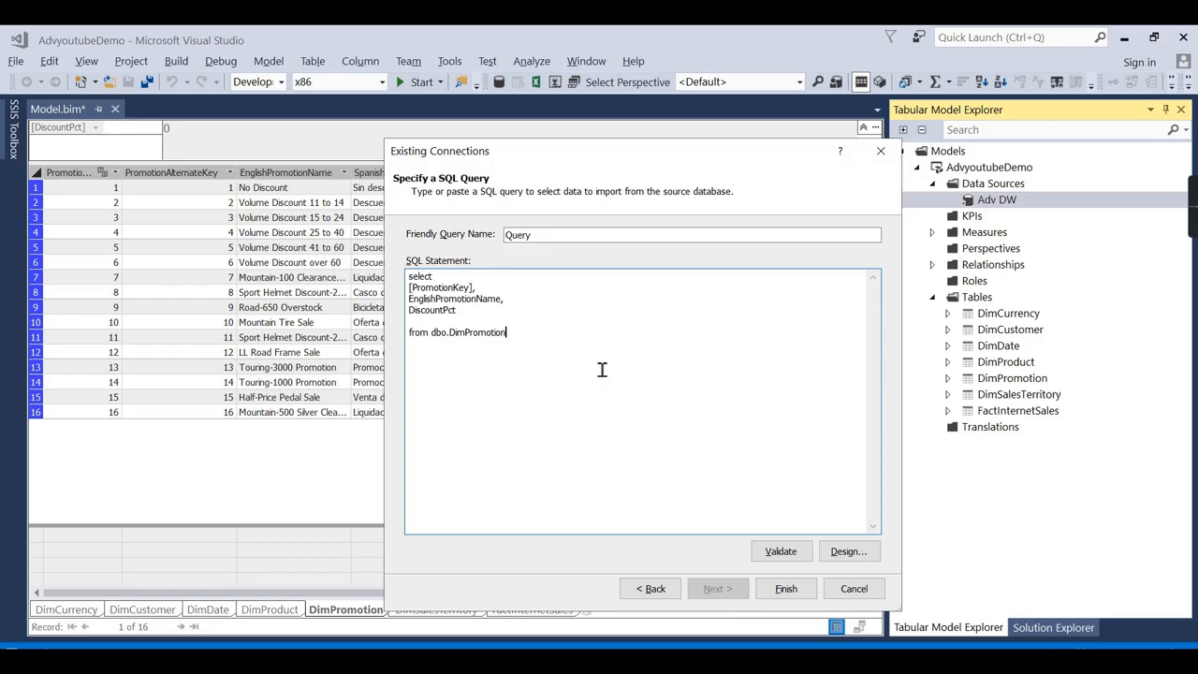
pyautogui.moveTo(569, 239); pyautogui.dragTo(510, 211)
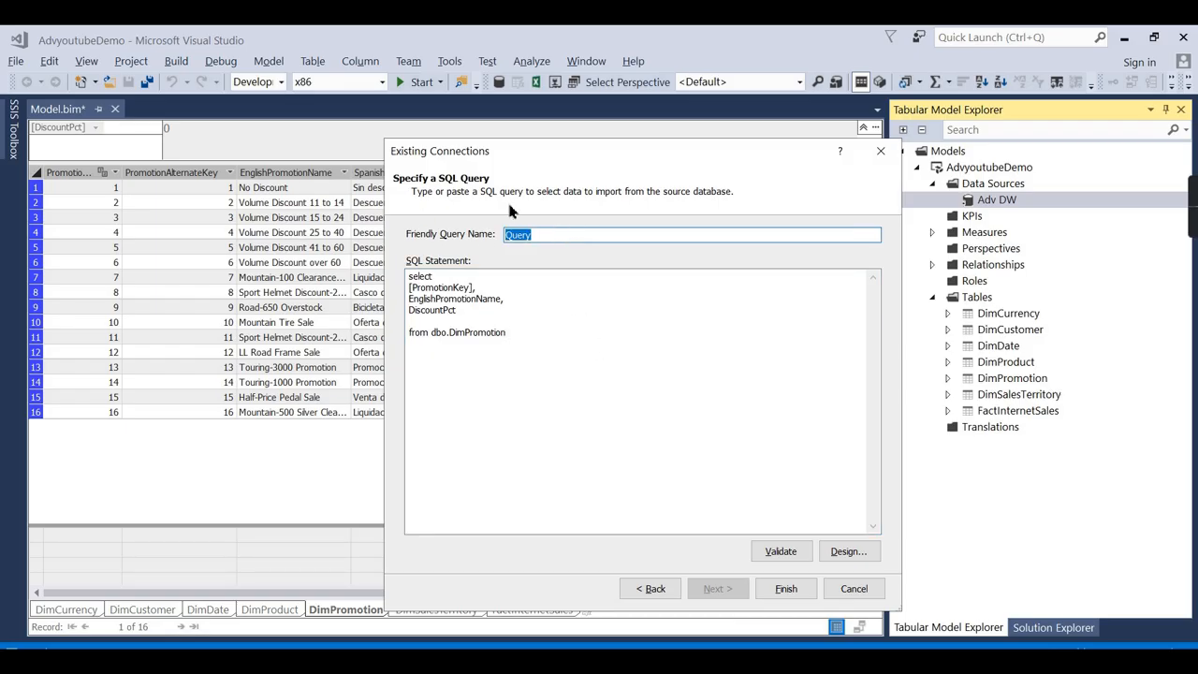
pyautogui.write('PromotionOpt')
pyautogui.click(794, 553)
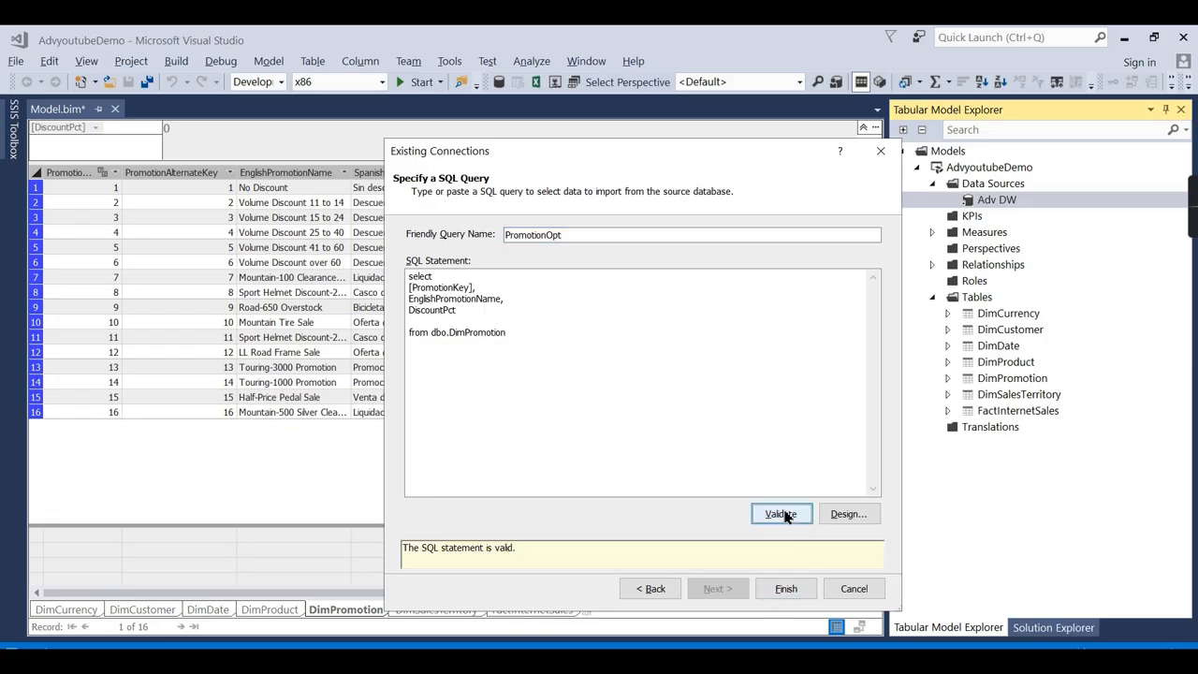
pyautogui.click(785, 592)
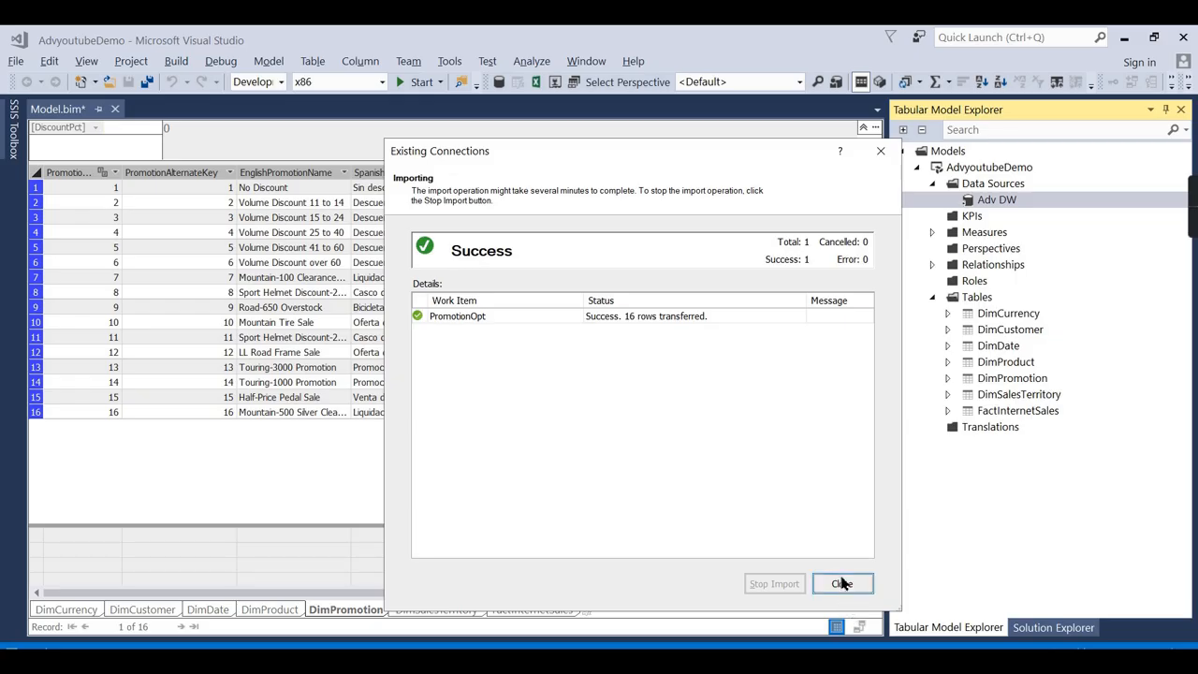
pyautogui.click(842, 583)
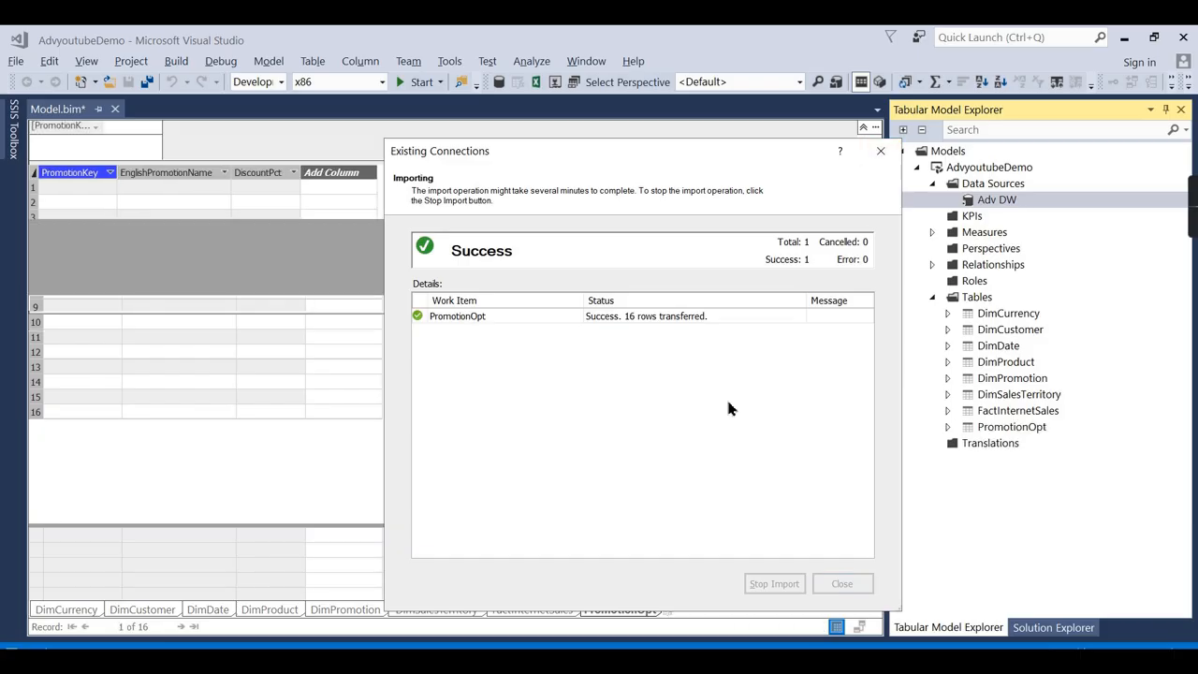
# Close the Error List and compare PromotionOpt with DimPromotion, ending on DimPromotion.
pyautogui.click(873, 347)
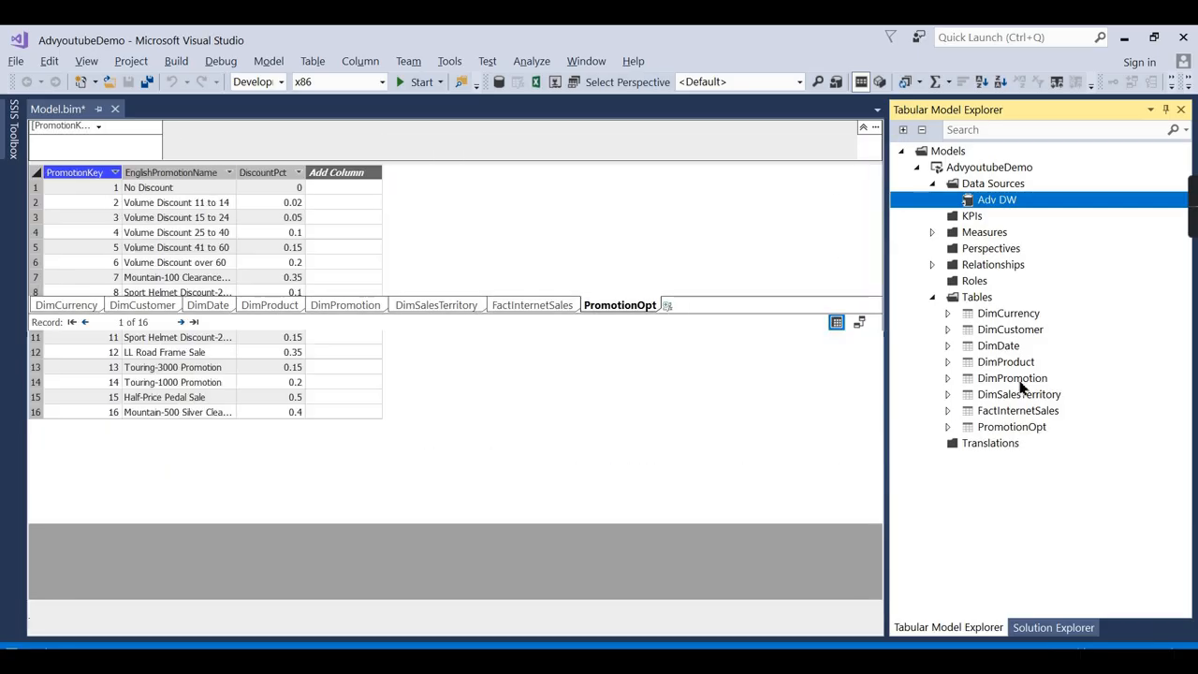
pyautogui.click(1009, 427)
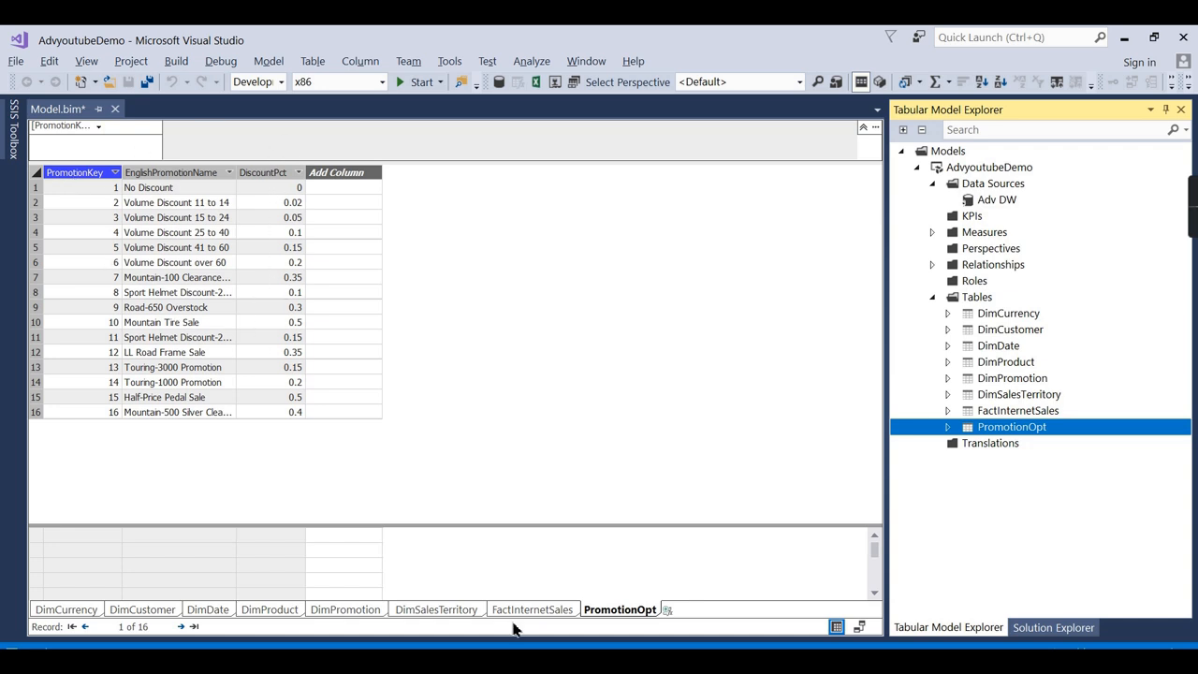
pyautogui.click(346, 610)
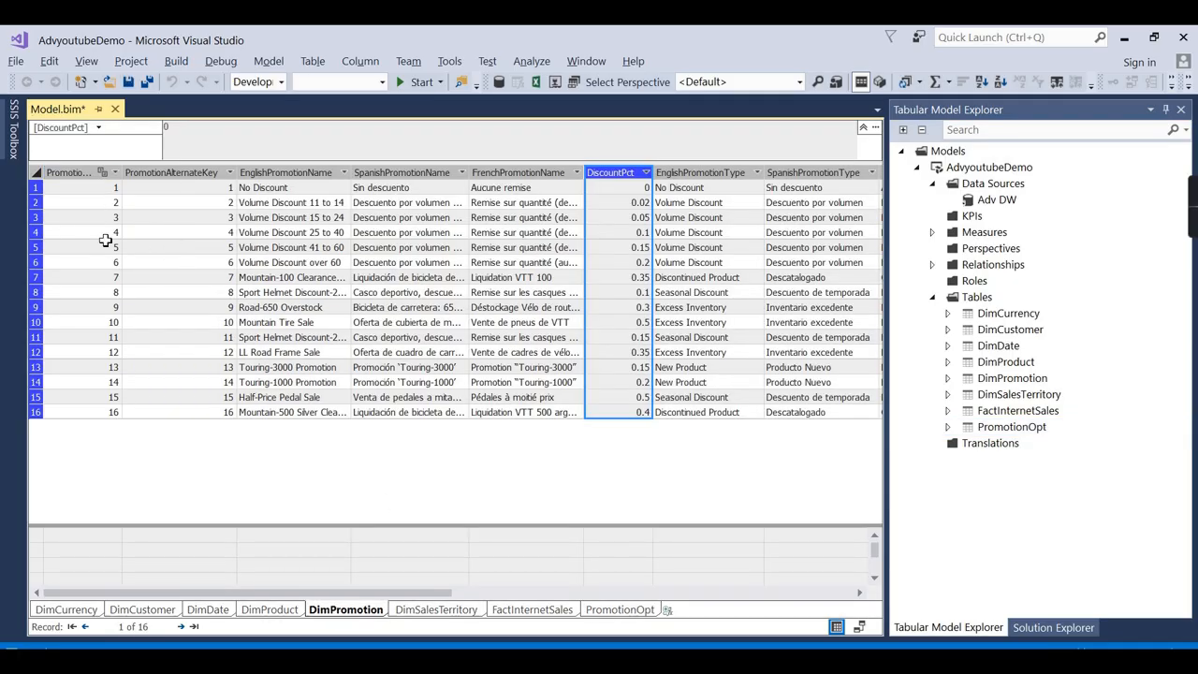
pyautogui.moveTo(323, 592); pyautogui.dragTo(212, 605)
pyautogui.click(644, 609)
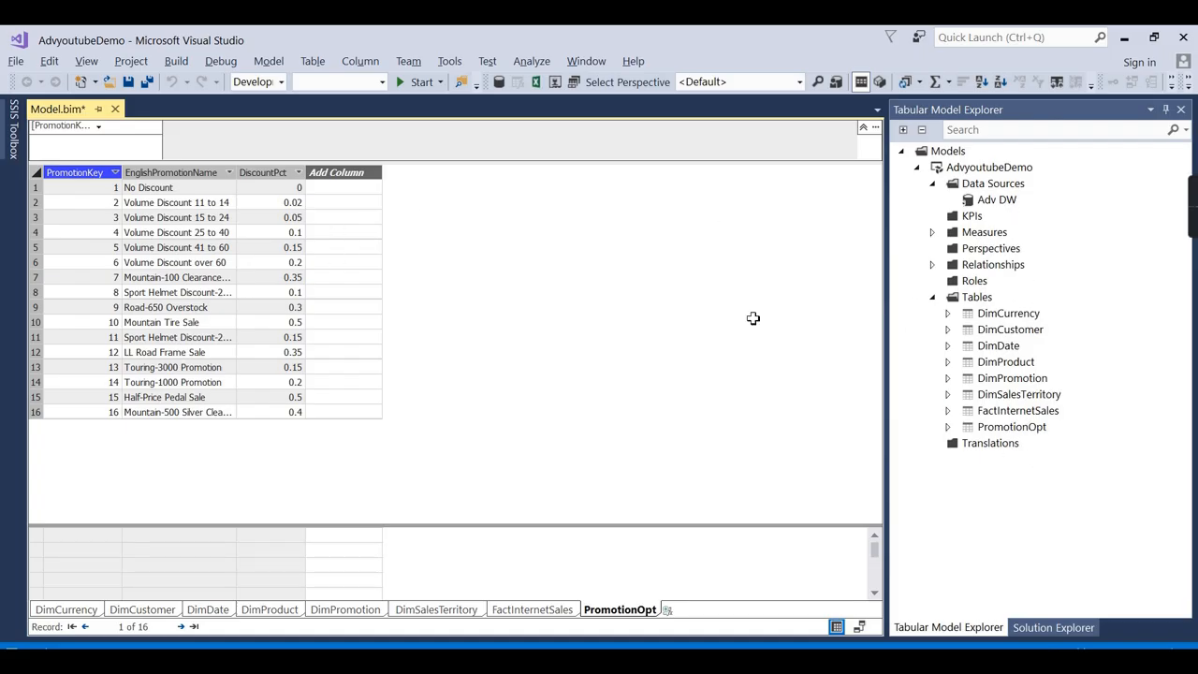
pyautogui.click(339, 611)
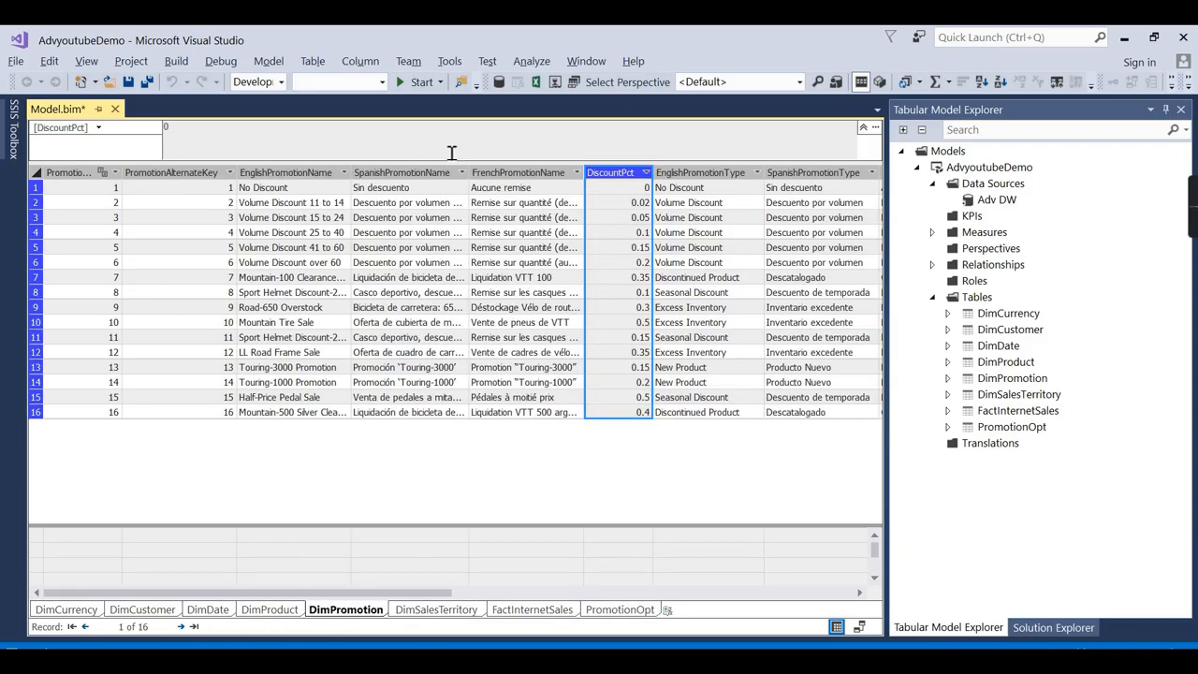
pyautogui.click(998, 379)
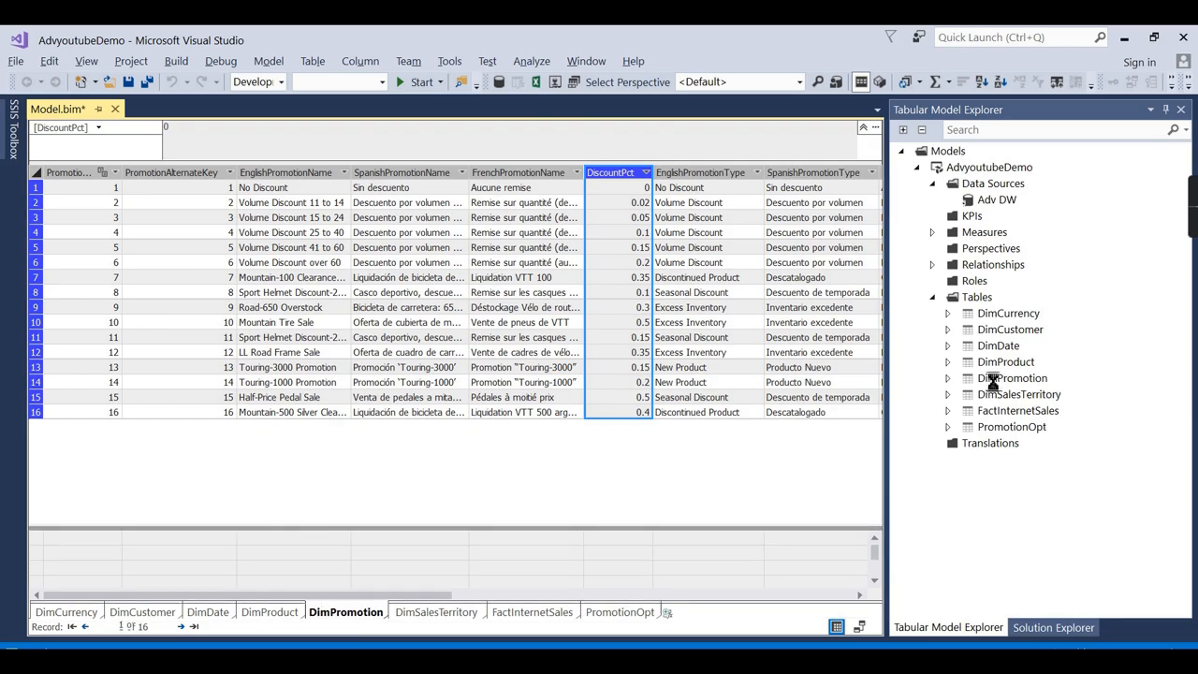
pyautogui.click(996, 198)
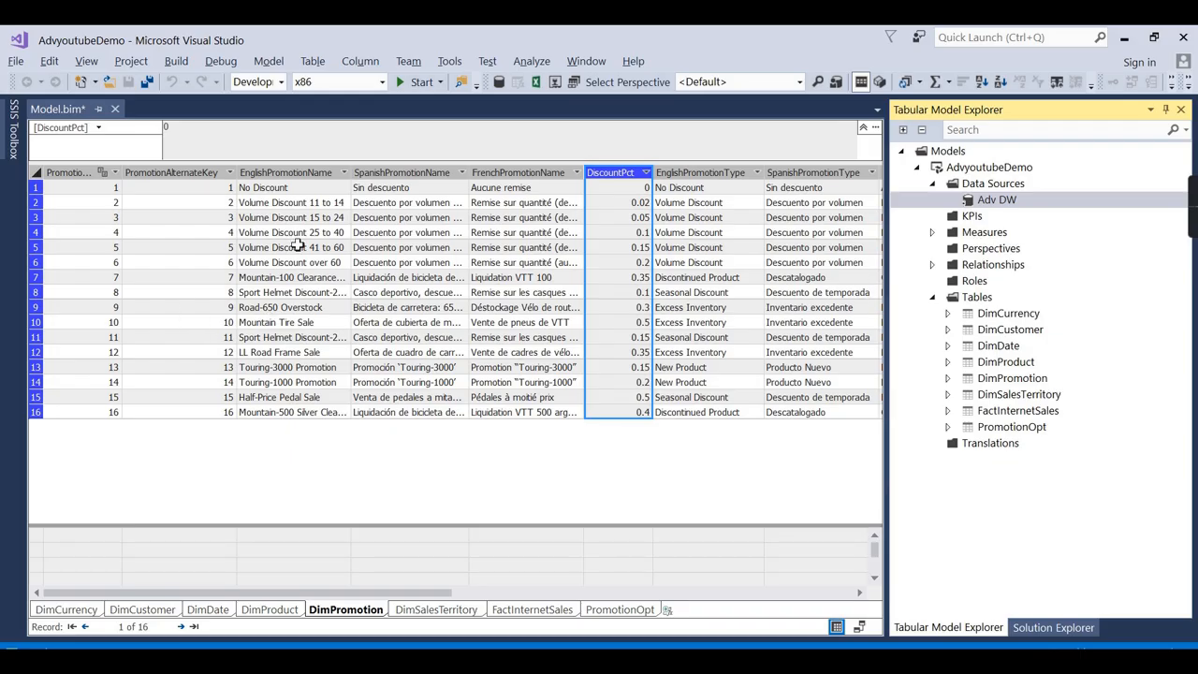
pyautogui.click(990, 381)
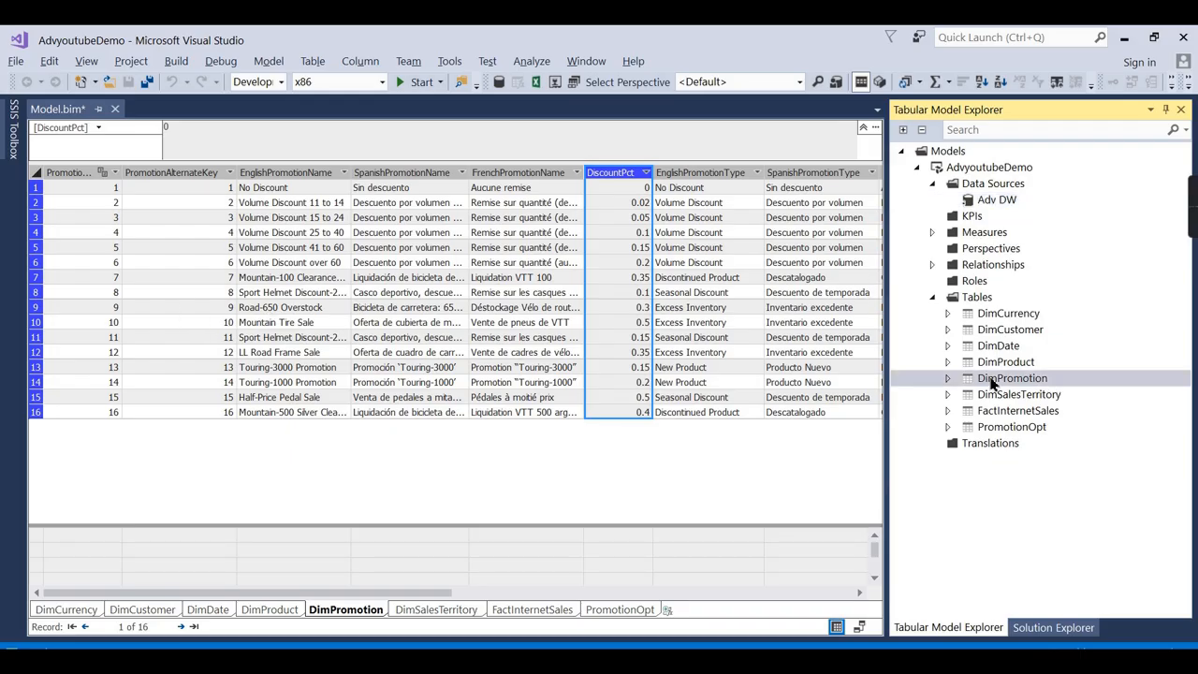
# Drag the splitter up to enlarge the measure grid below the DimPromotion table.
pyautogui.rightClick(983, 381)
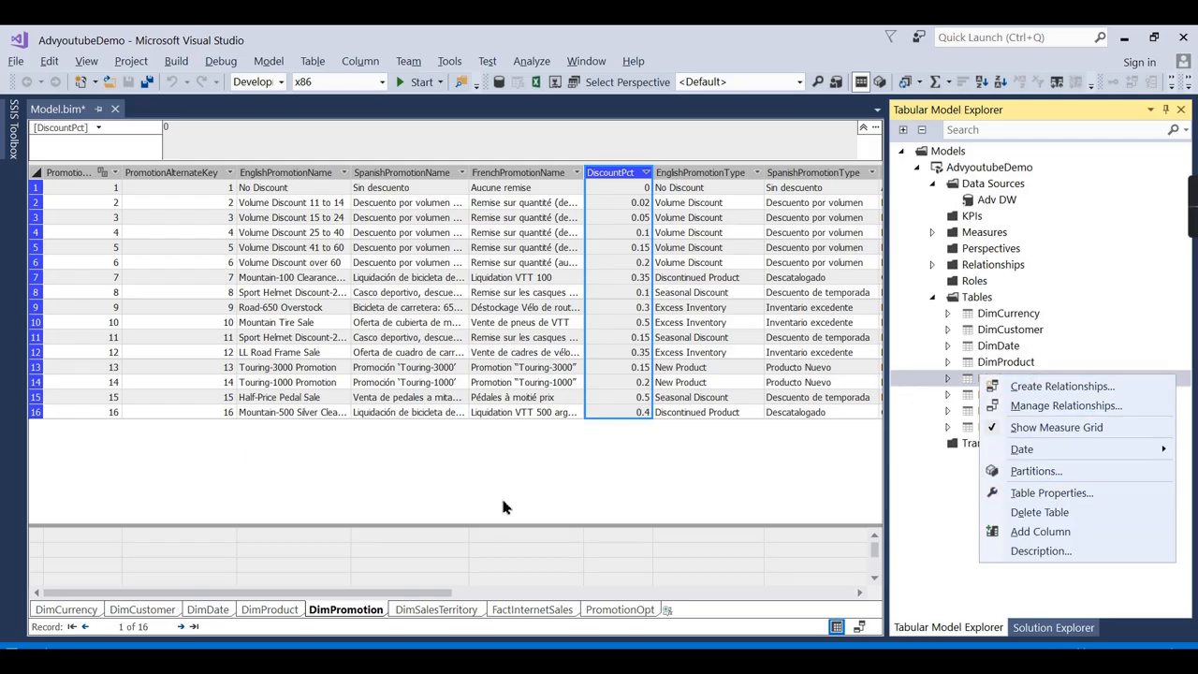
pyautogui.click(459, 566)
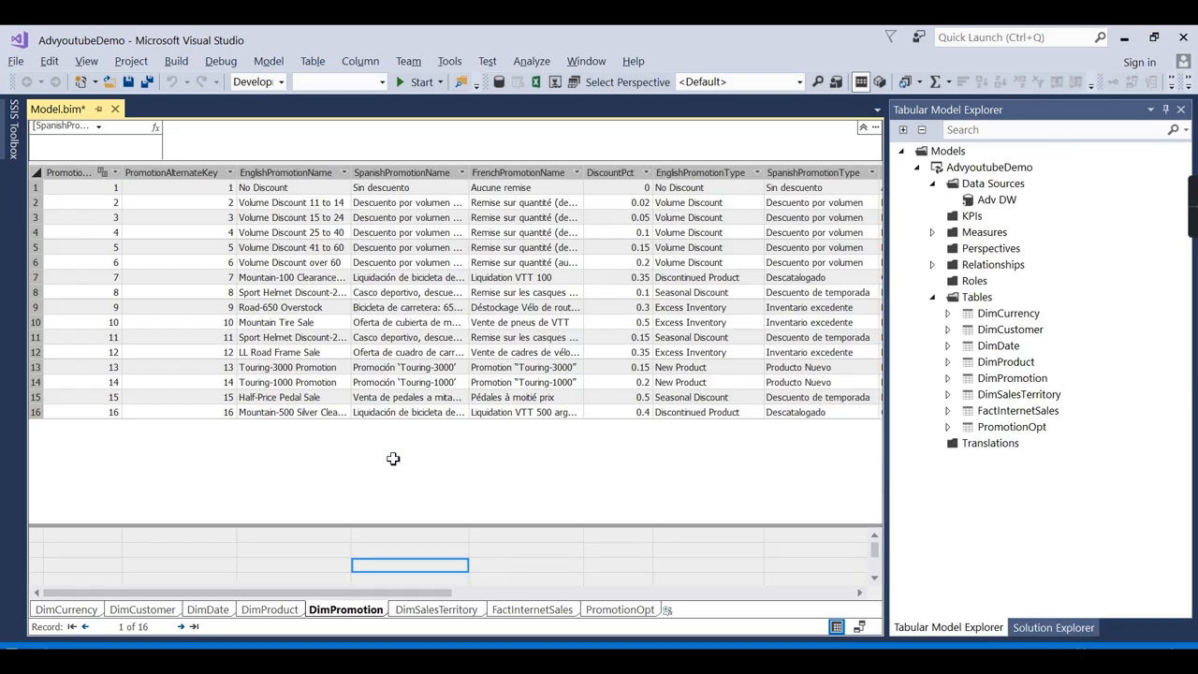
pyautogui.moveTo(266, 526); pyautogui.dragTo(290, 433)
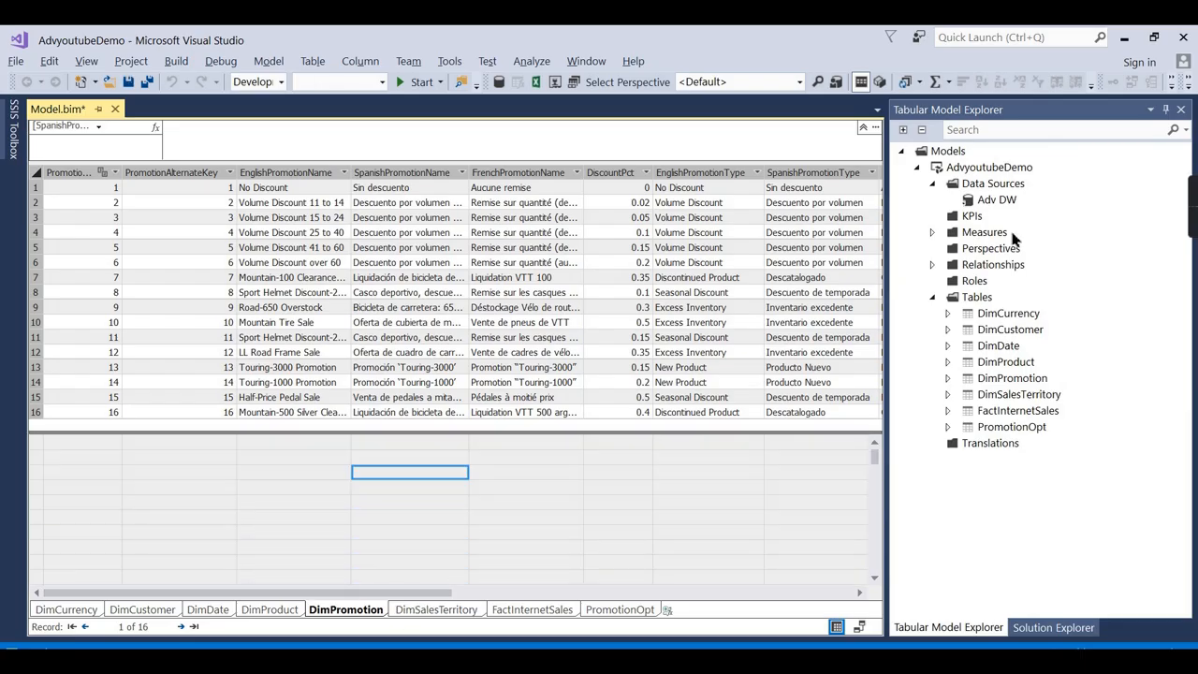
pyautogui.click(430, 173)
# Delete the SpanishPromotionName and FrenchPromotionName columns from DimPromotion.
pyautogui.keyDown('shift'); pyautogui.click(510, 172); pyautogui.keyUp('shift')
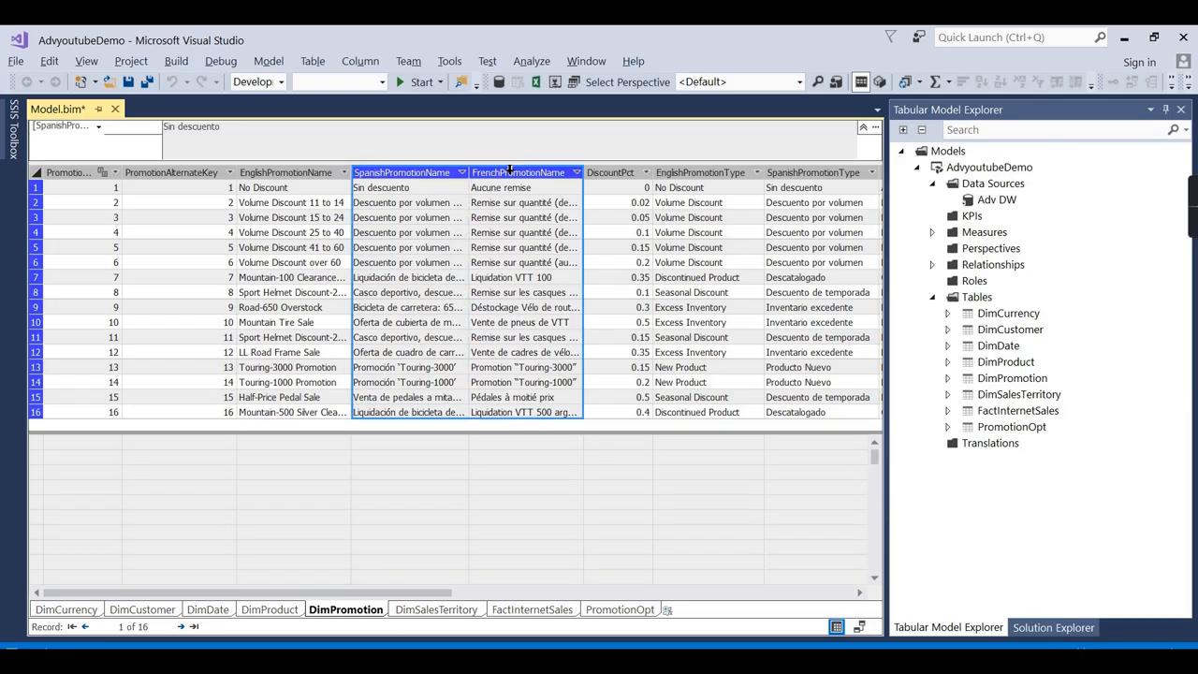
pyautogui.rightClick(513, 176)
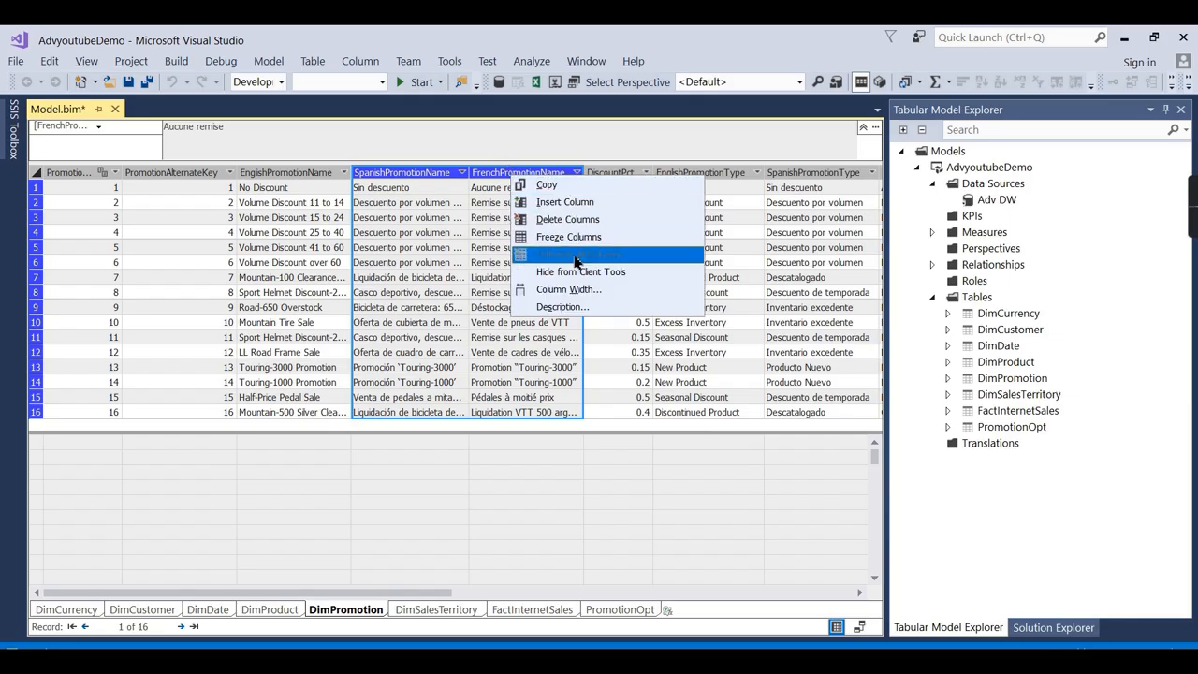
pyautogui.click(571, 221)
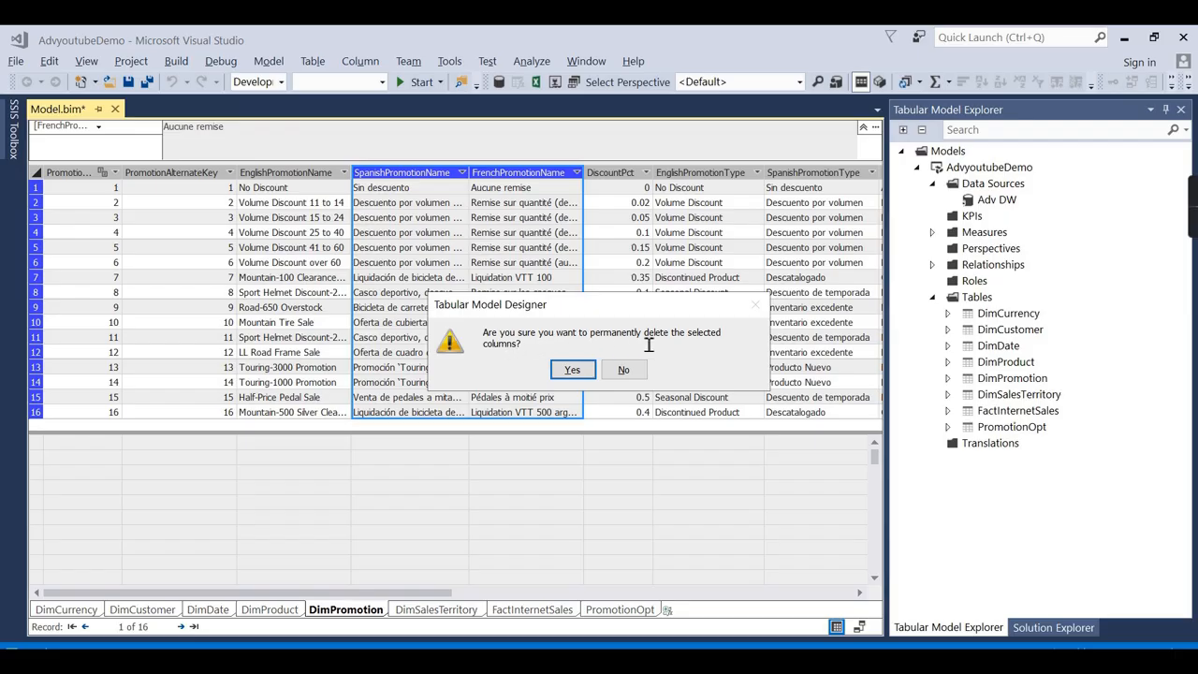
pyautogui.click(571, 371)
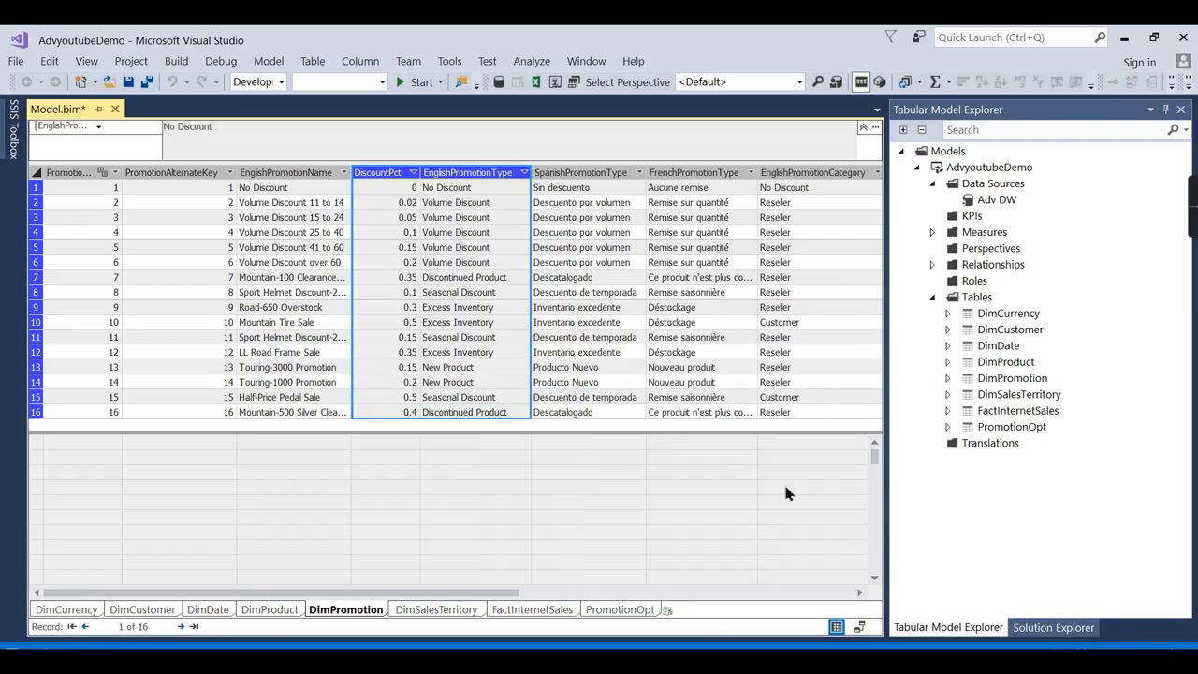
# Review DimPromotion's table properties and close them without changes.
pyautogui.click(975, 380)
pyautogui.rightClick(975, 384)
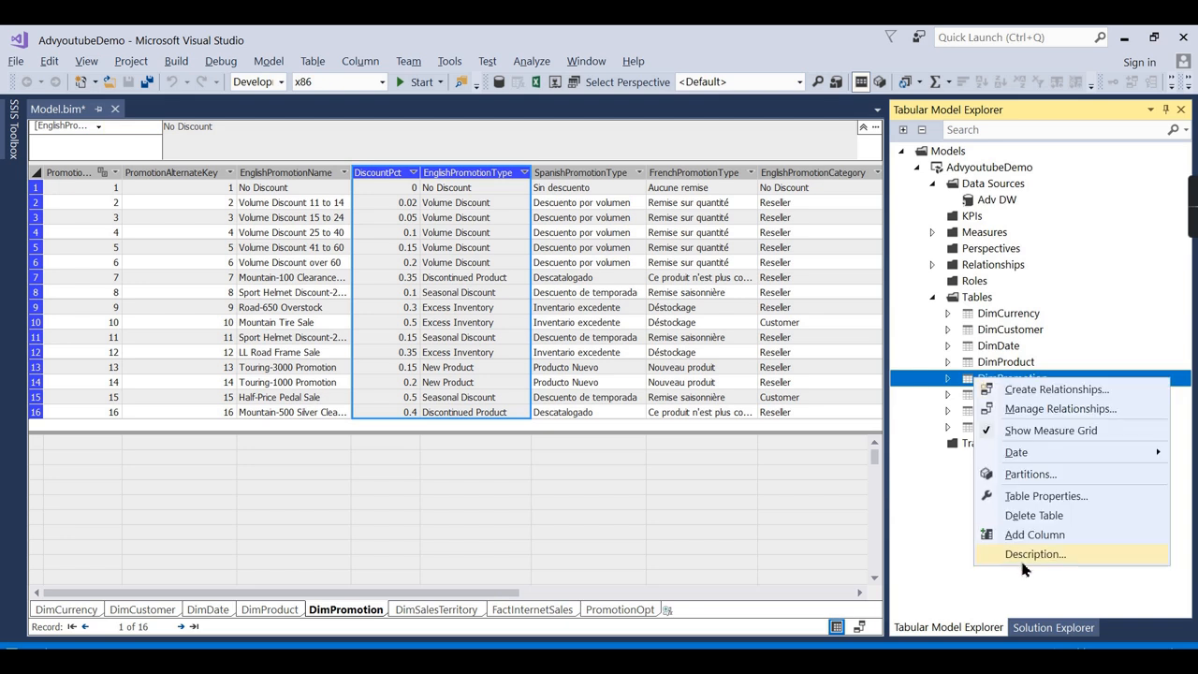
pyautogui.click(1037, 497)
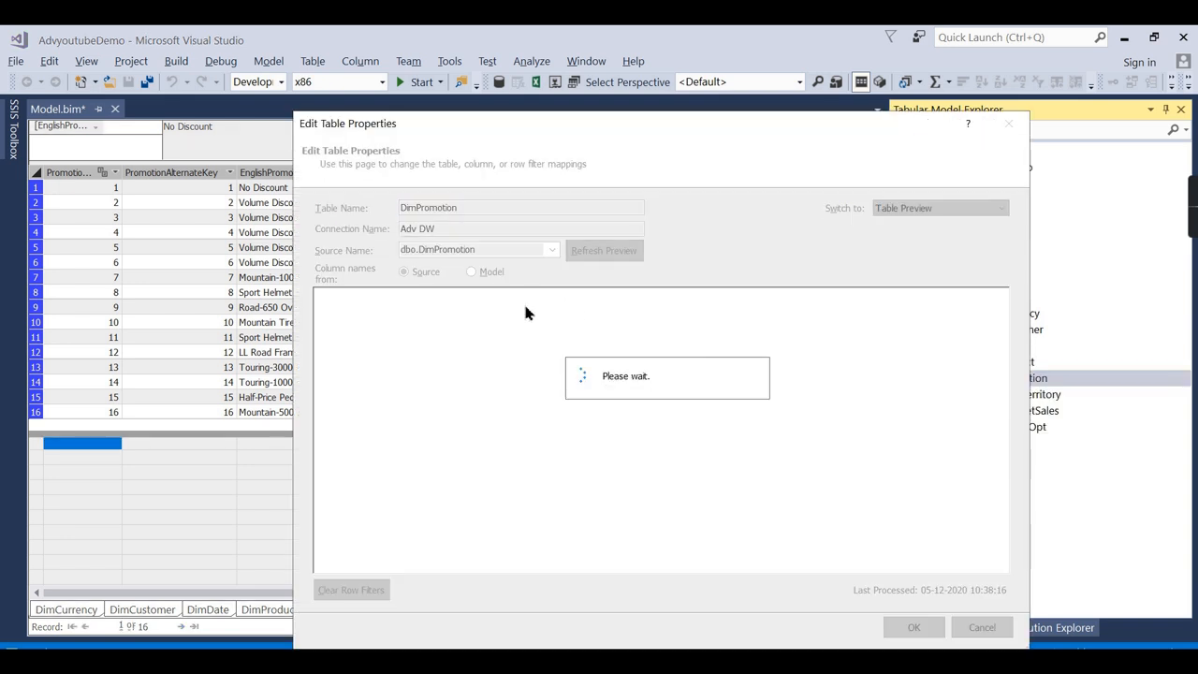
pyautogui.moveTo(404, 564); pyautogui.dragTo(473, 568)
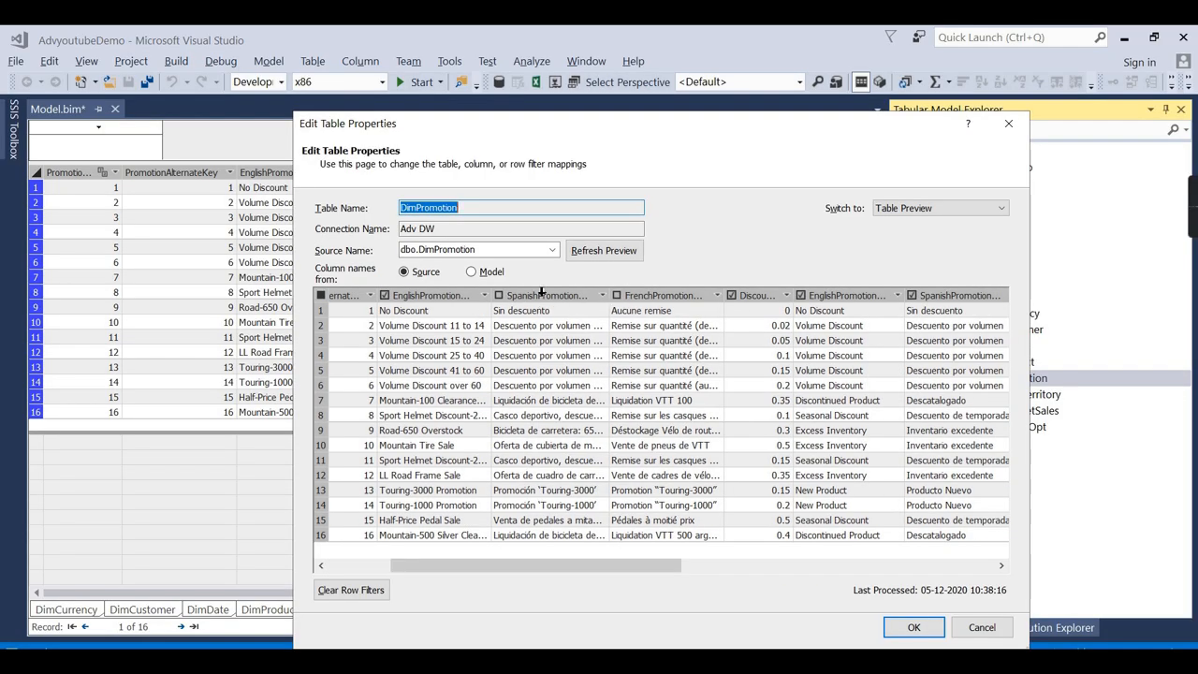
pyautogui.click(1008, 123)
pyautogui.moveTo(421, 593); pyautogui.dragTo(292, 600)
pyautogui.moveTo(505, 594); pyautogui.dragTo(830, 593)
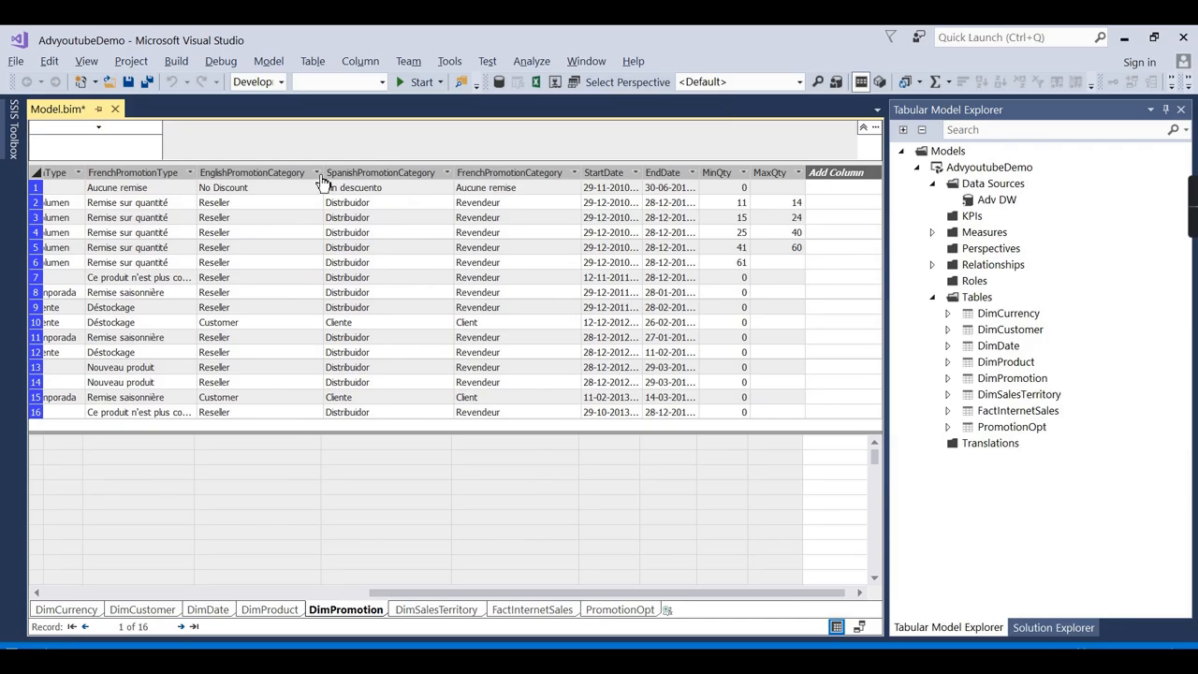
# Delete the EnglishPromotionCategory–EndDate and EnglishPromotionType–MaxQty column ranges from DimPromotion.
pyautogui.click(249, 169)
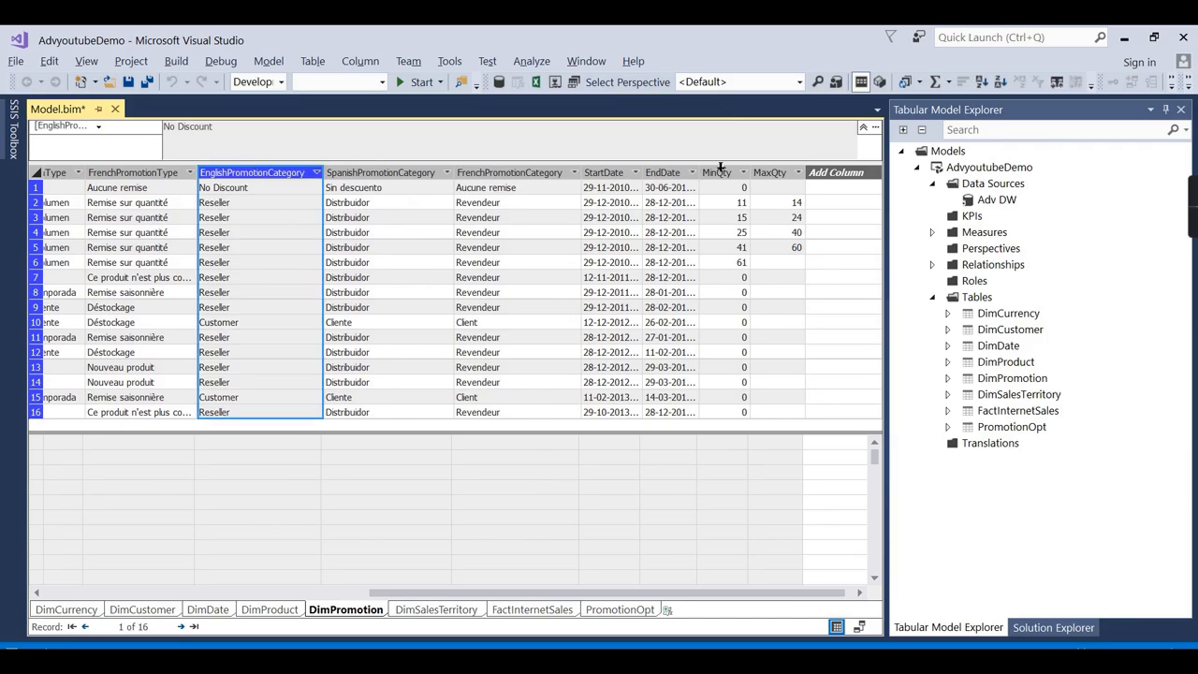
pyautogui.keyDown('shift'); pyautogui.click(676, 173); pyautogui.keyUp('shift')
pyautogui.rightClick(676, 174)
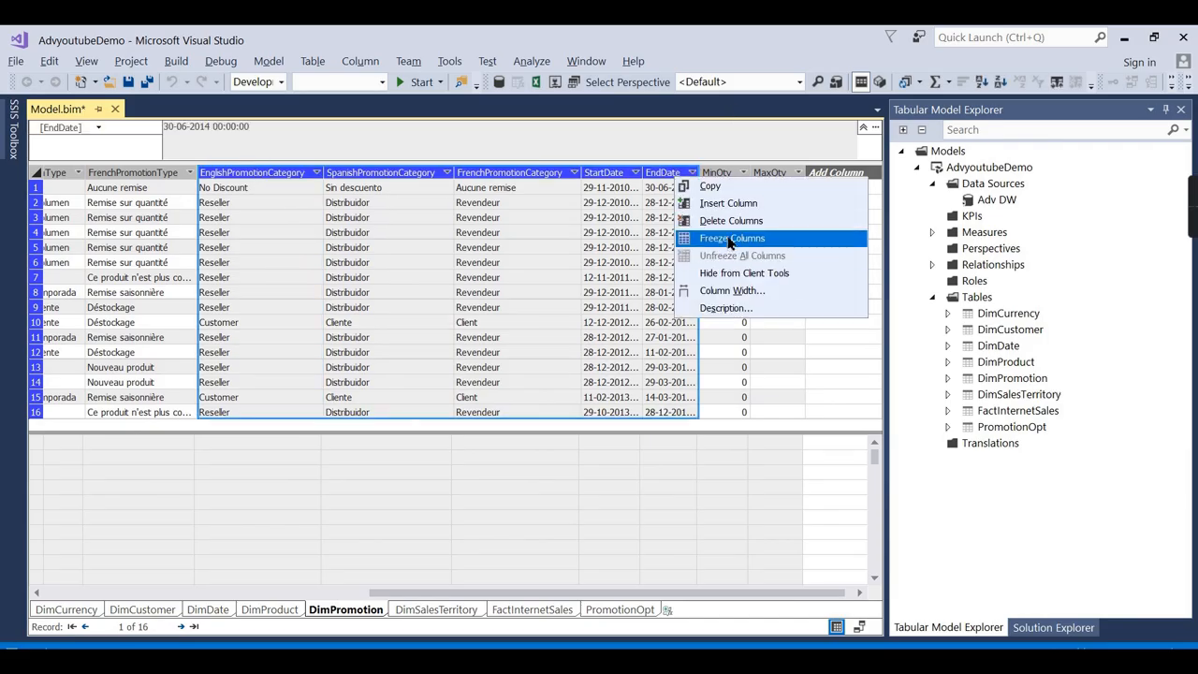
pyautogui.click(731, 221)
pyautogui.click(582, 372)
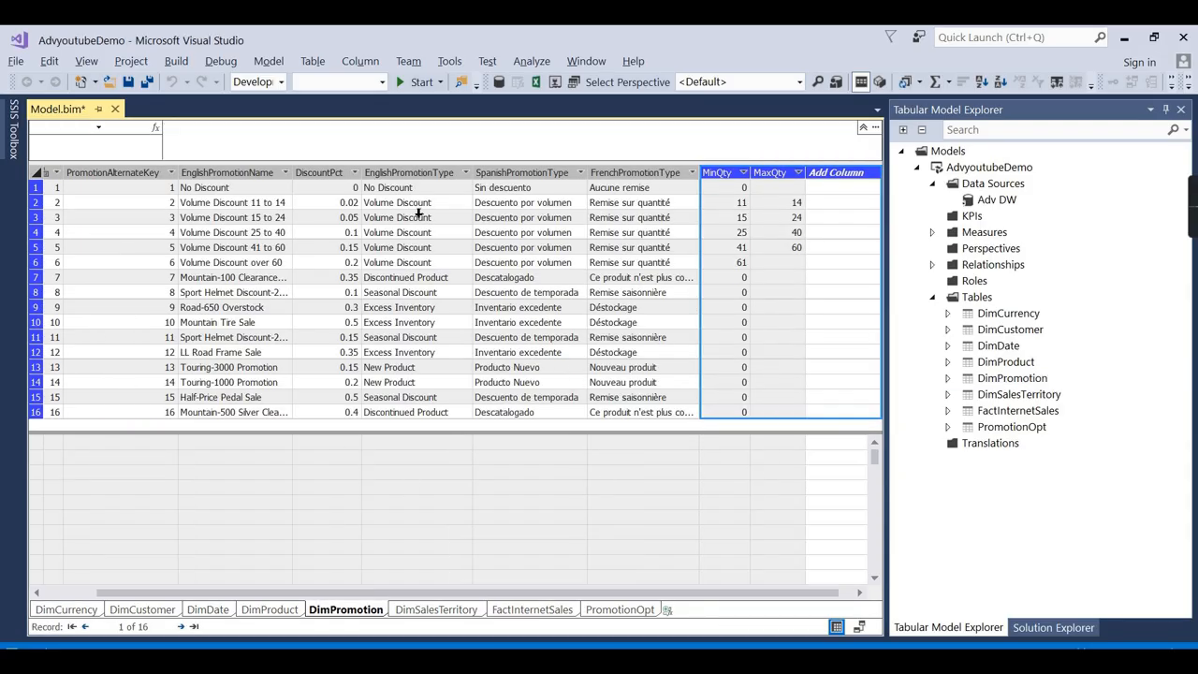
pyautogui.click(429, 173)
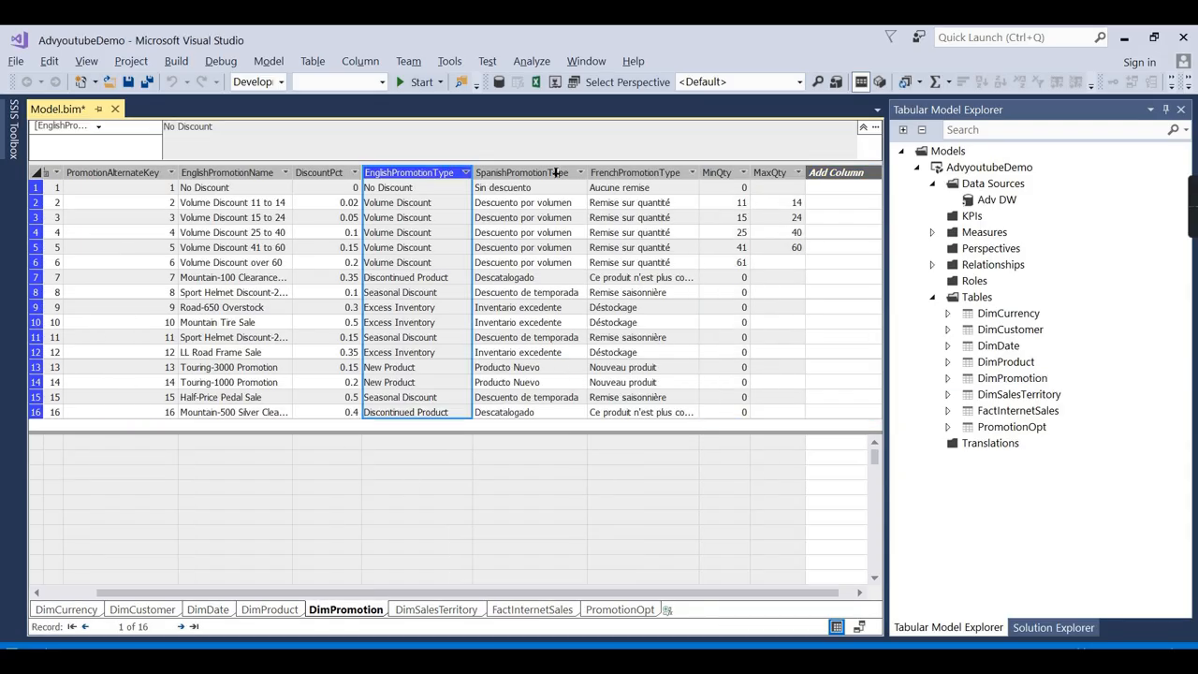
pyautogui.keyDown('shift'); pyautogui.click(772, 172); pyautogui.keyUp('shift')
pyautogui.rightClick(778, 174)
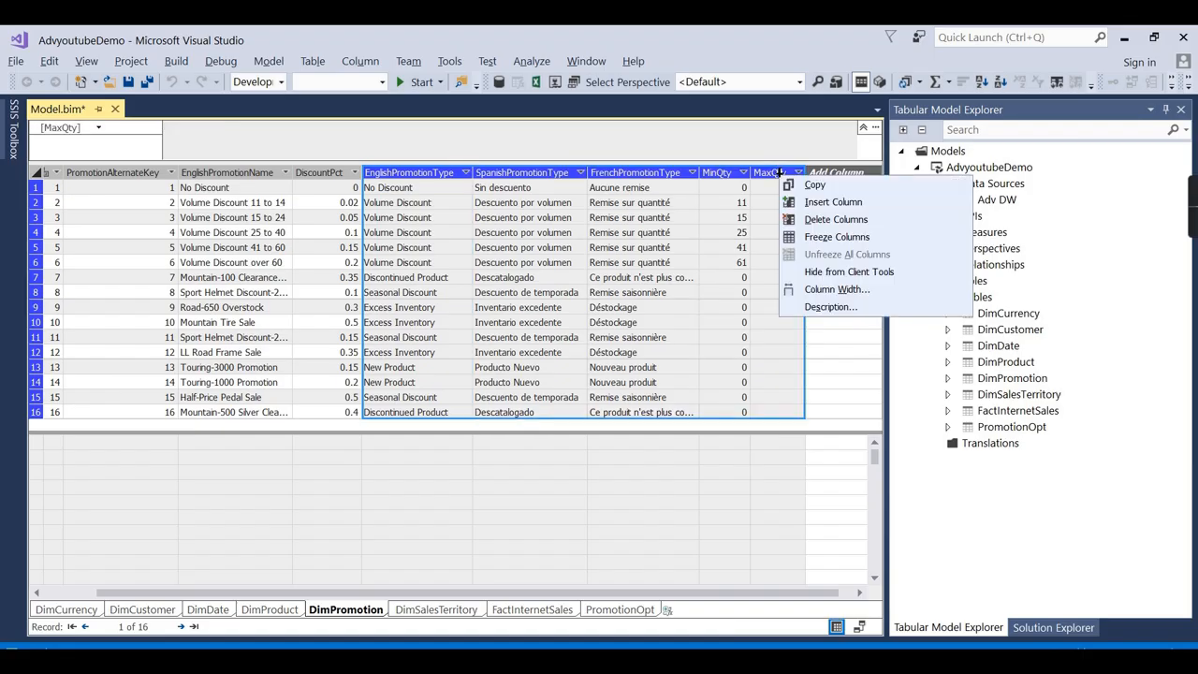
pyautogui.click(814, 220)
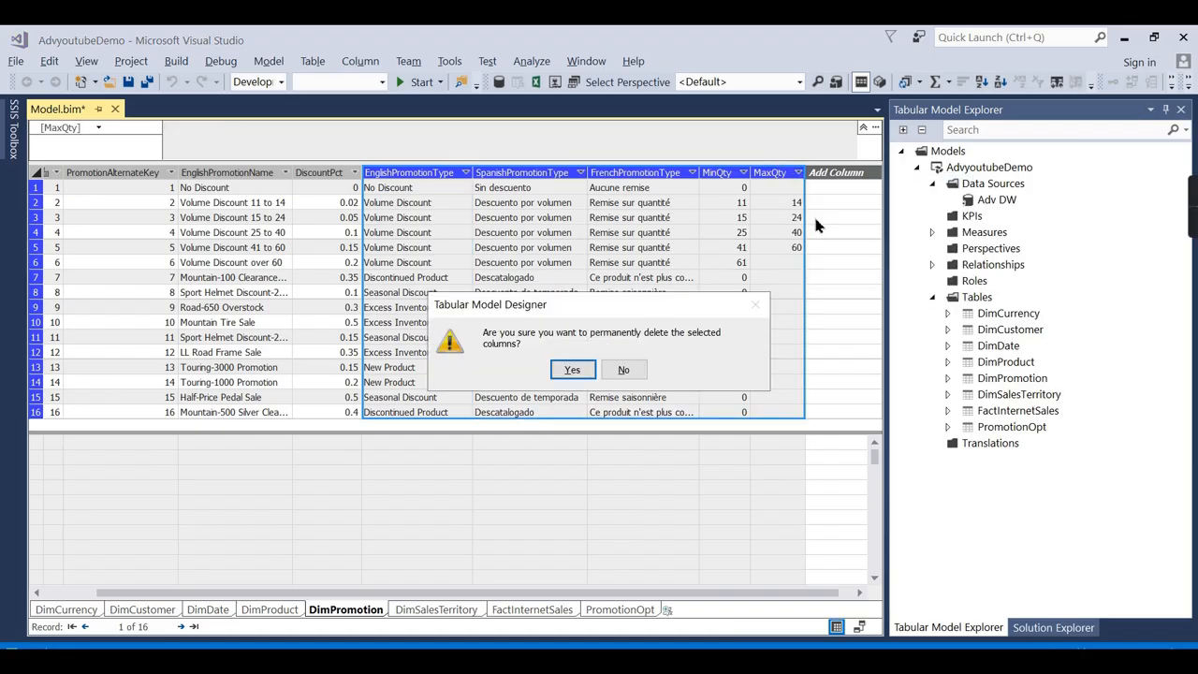
pyautogui.click(568, 368)
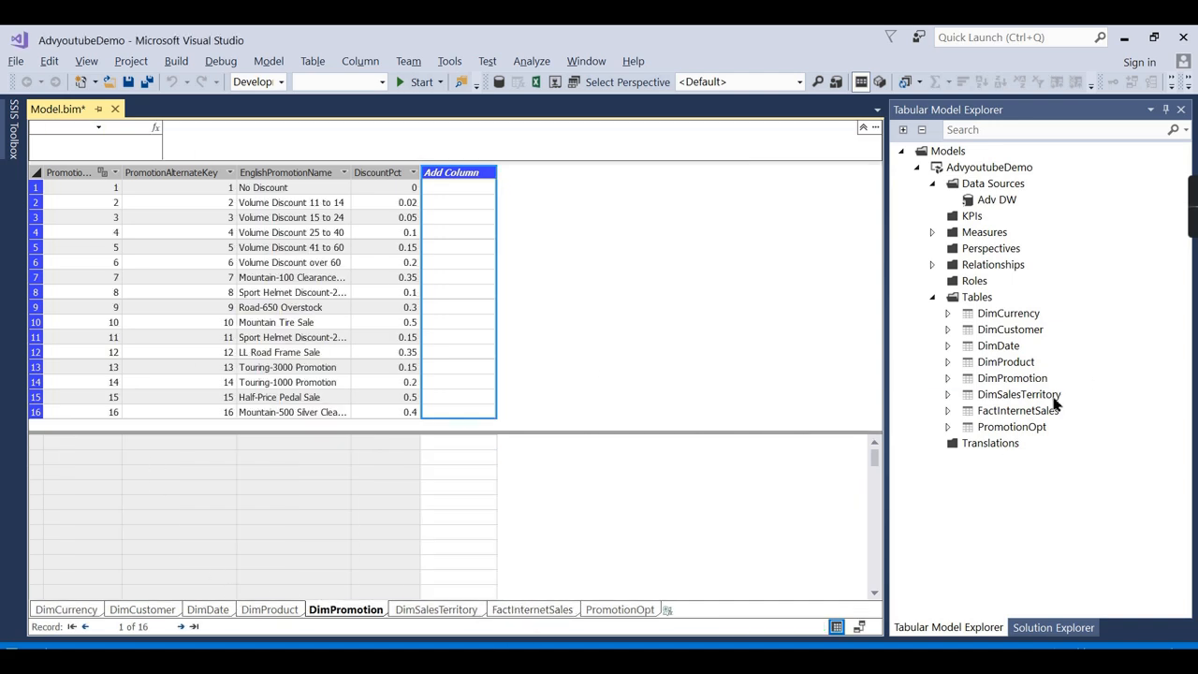
pyautogui.click(1024, 380)
# Re-include the EnglishPromotionType source column in DimPromotion via Table Properties and reload.
pyautogui.rightClick(1002, 379)
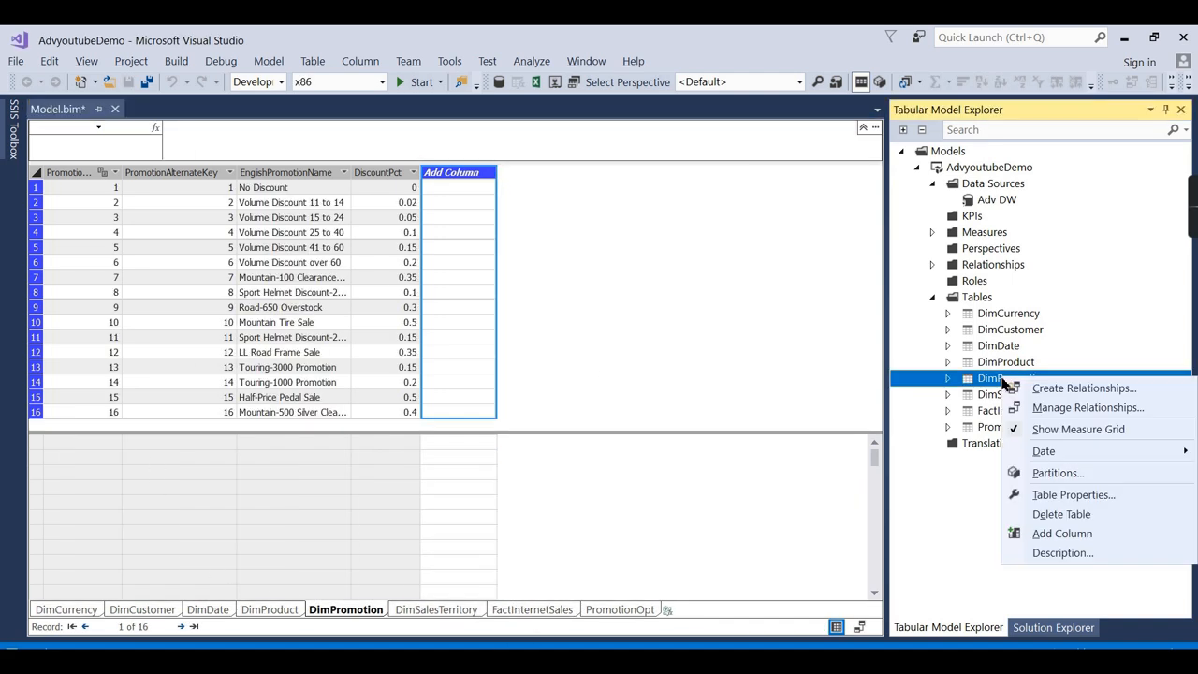
pyautogui.click(1059, 492)
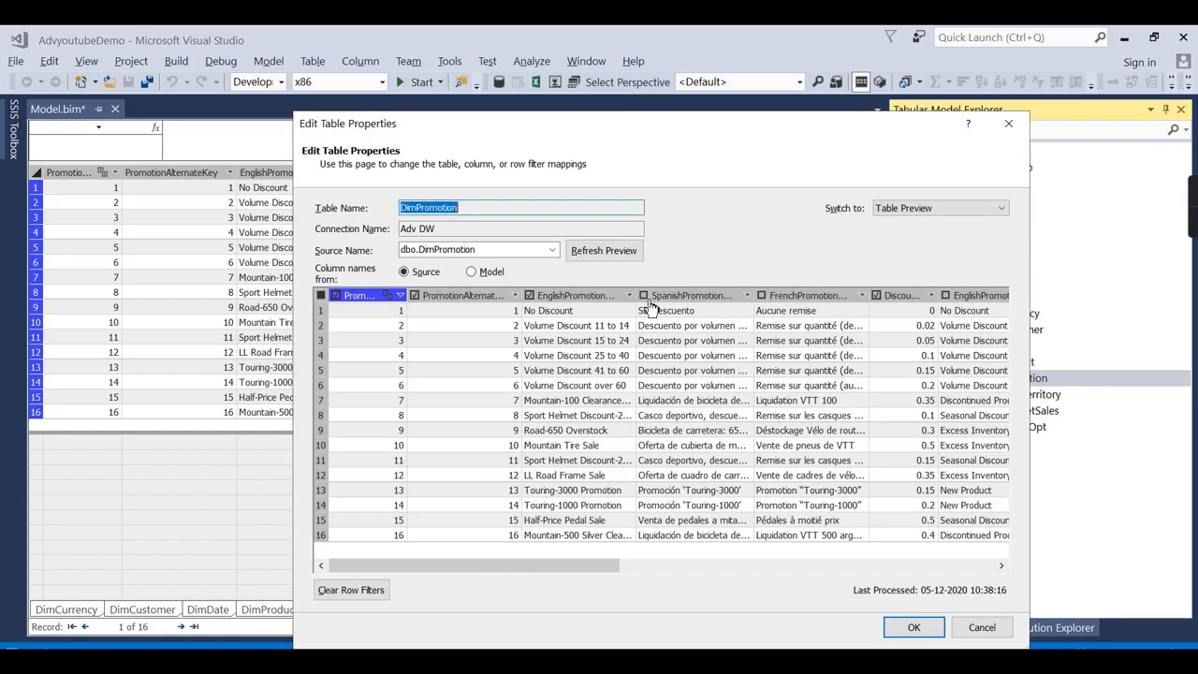
pyautogui.moveTo(592, 563); pyautogui.dragTo(983, 554)
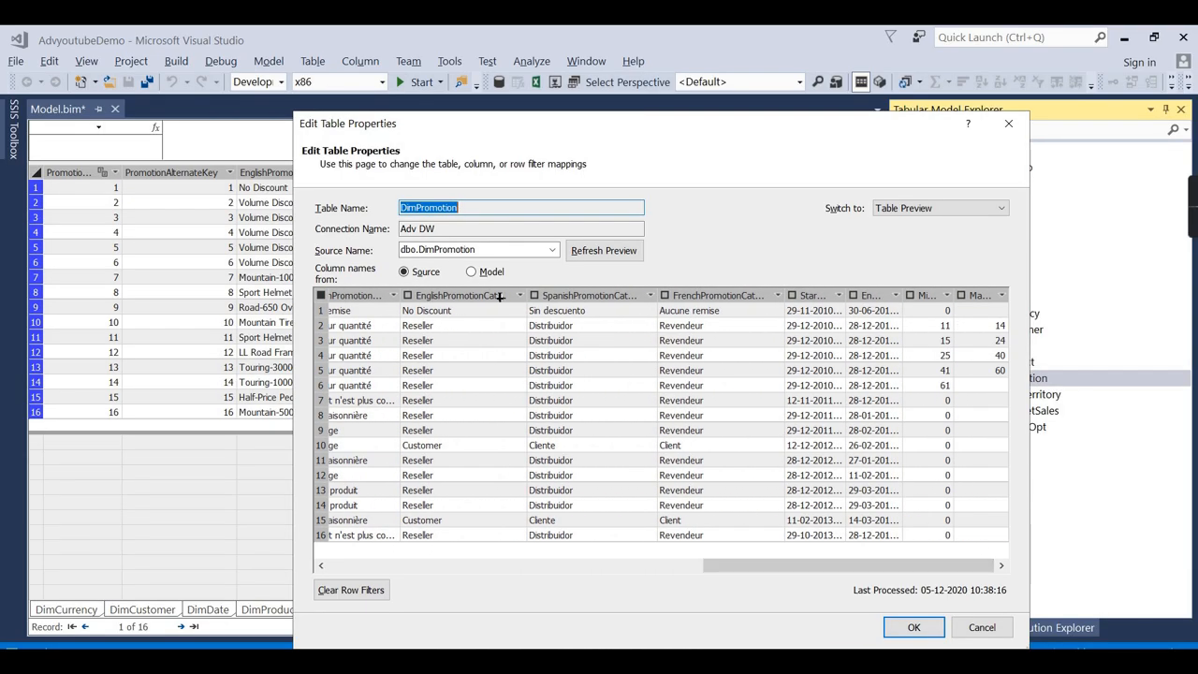
pyautogui.click(926, 636)
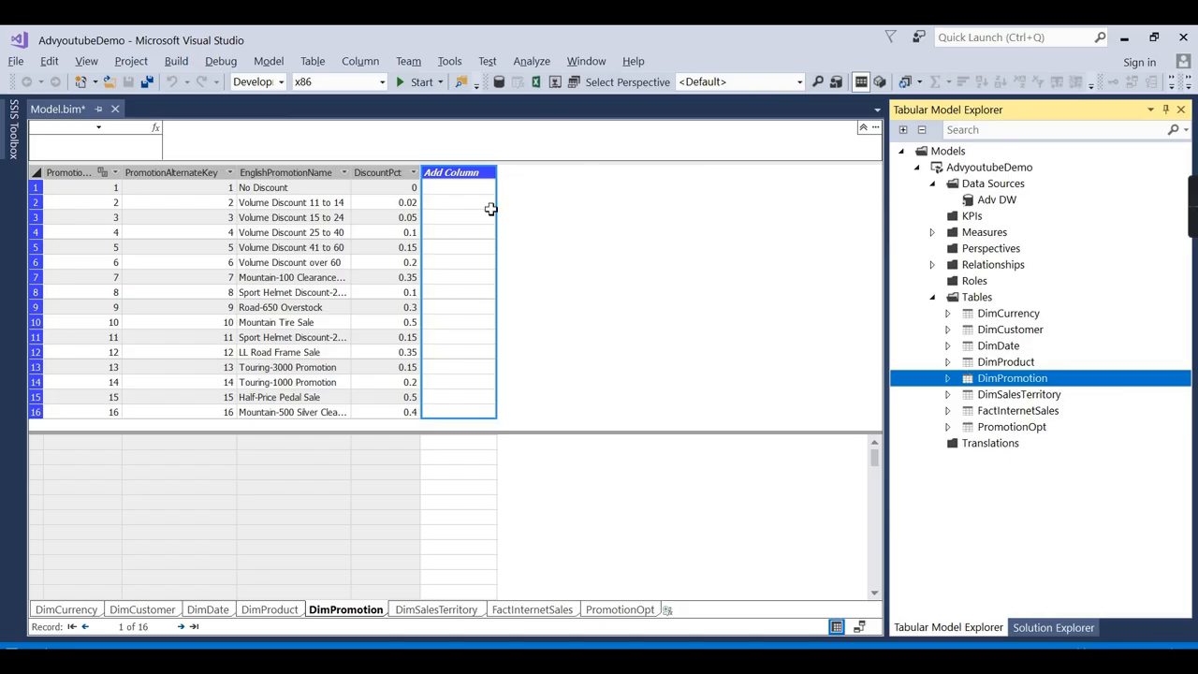
pyautogui.rightClick(983, 384)
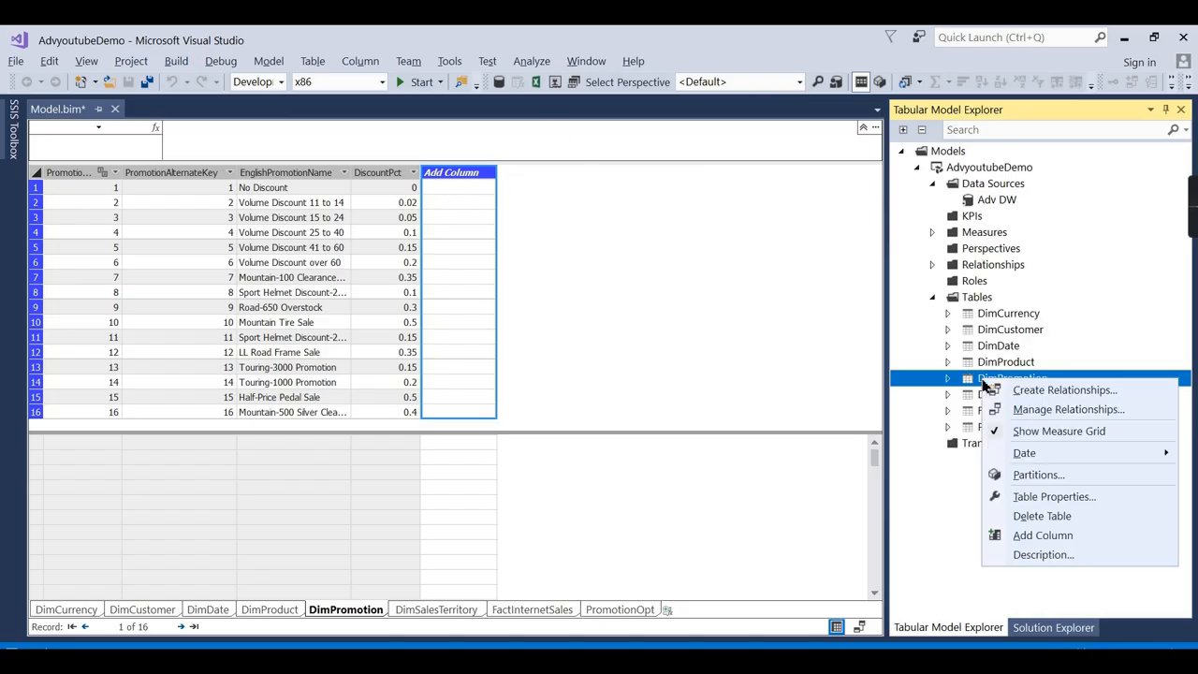
pyautogui.click(1061, 500)
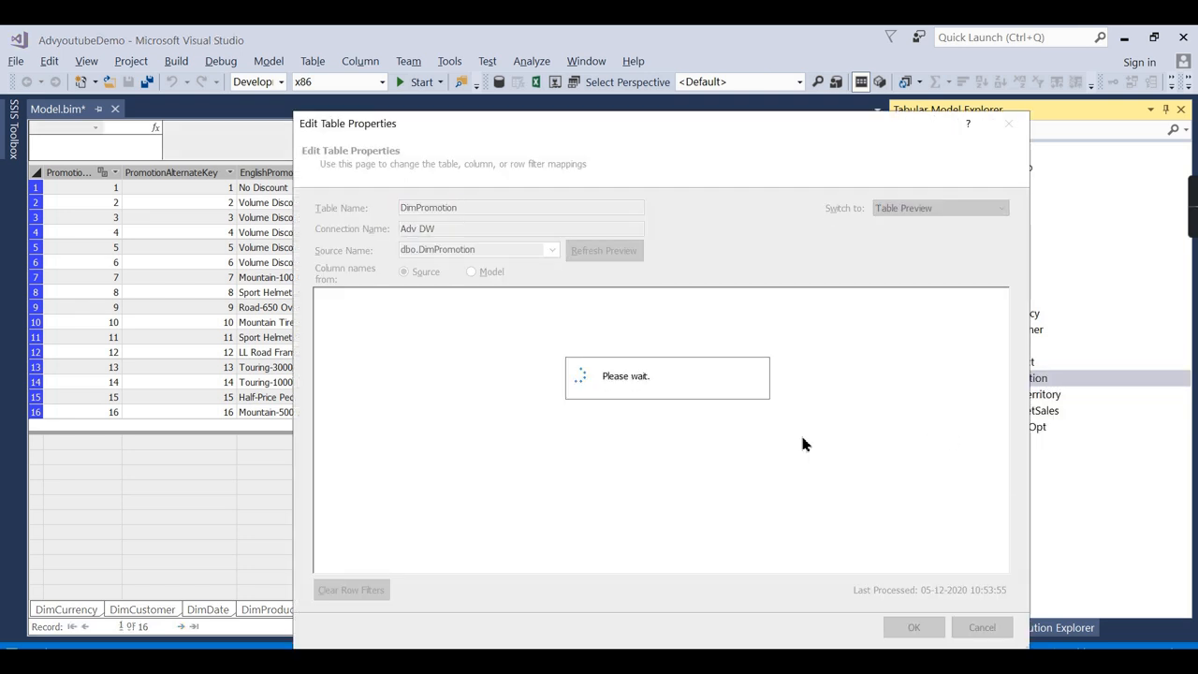
pyautogui.moveTo(407, 564); pyautogui.dragTo(563, 565)
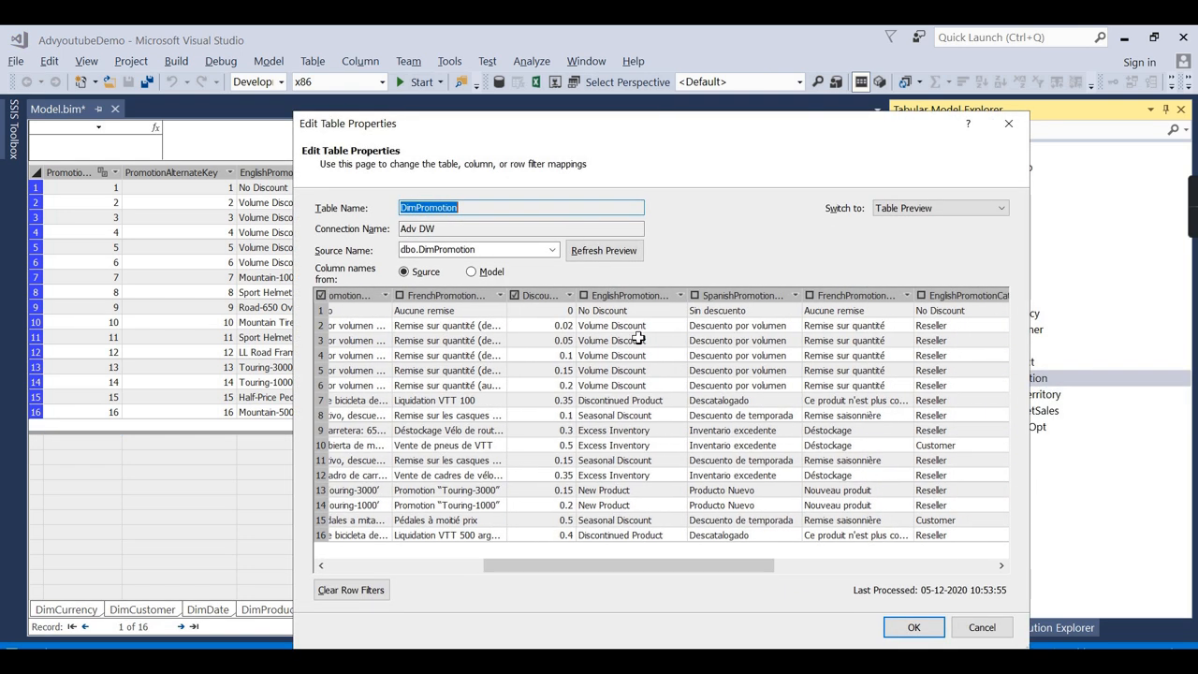
pyautogui.click(583, 296)
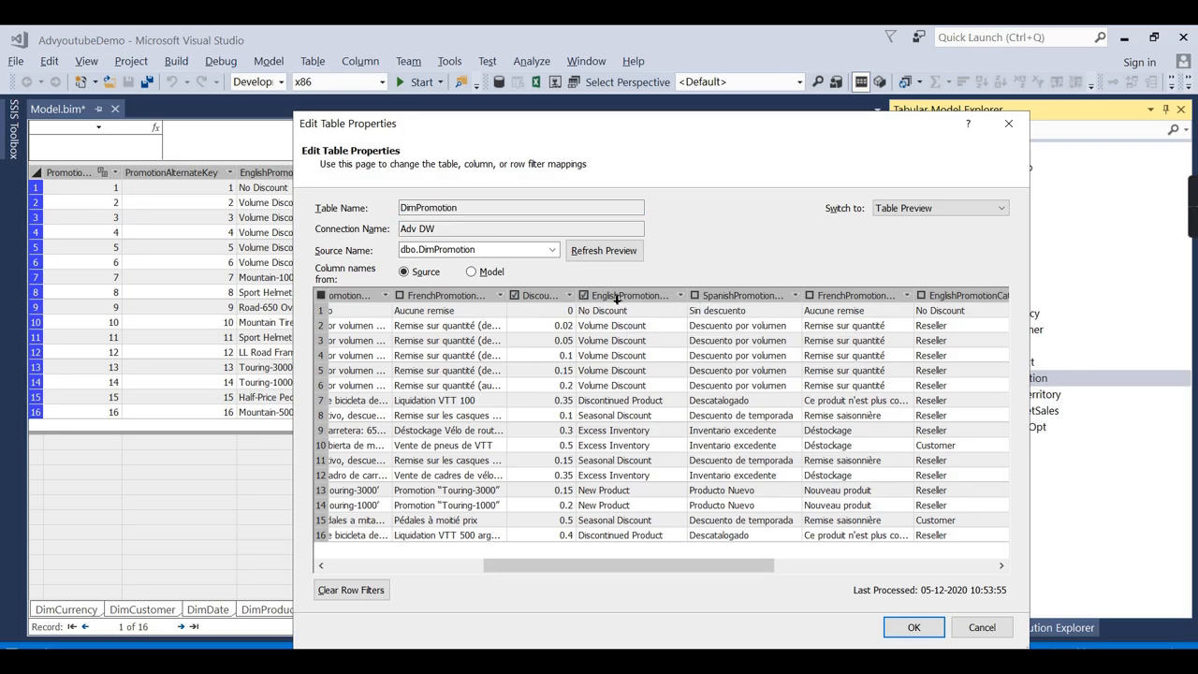
pyautogui.click(910, 626)
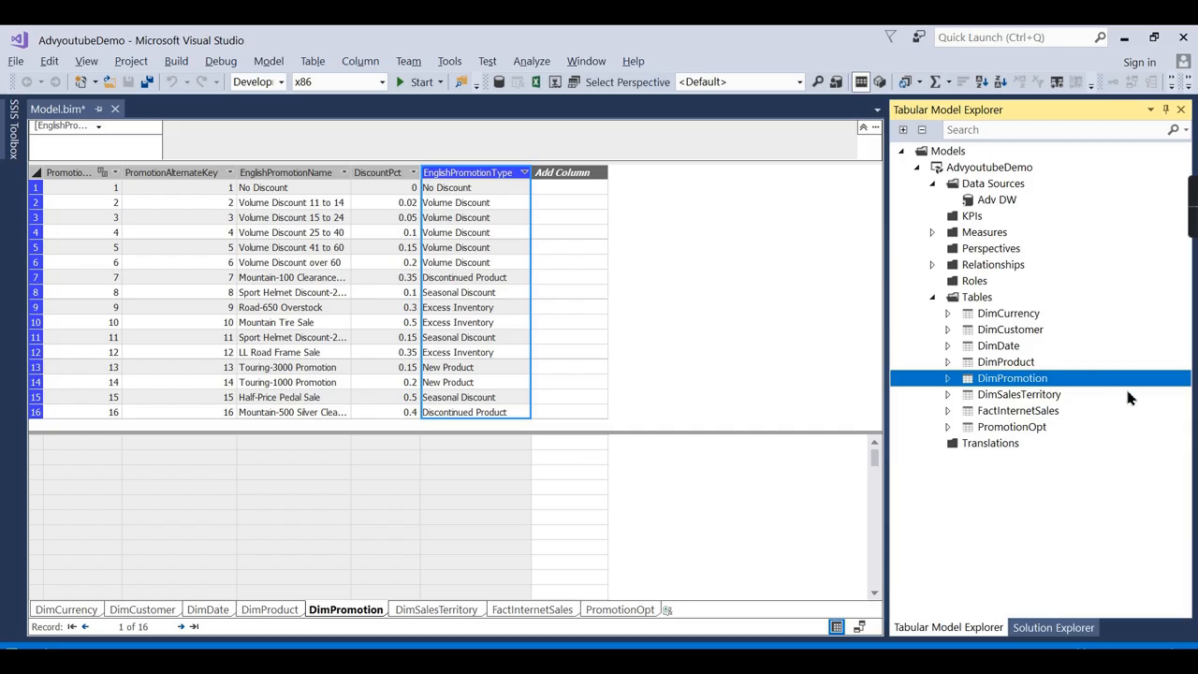
pyautogui.click(1005, 200)
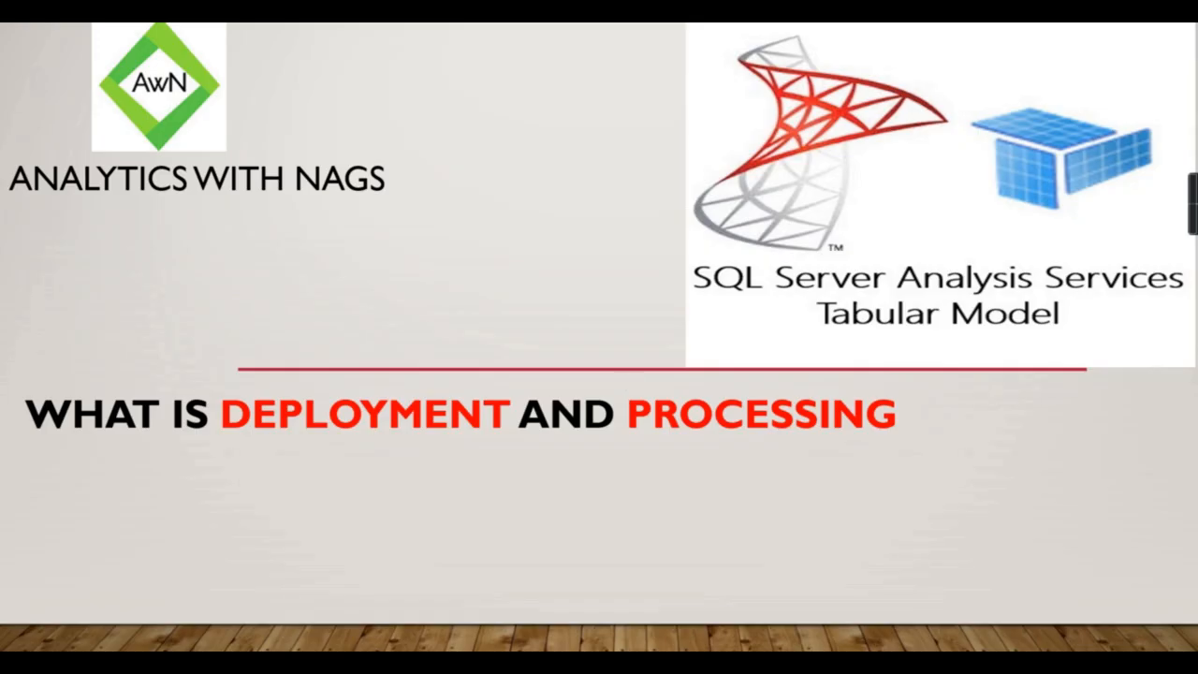
# Advance the presentation from the title slide to the architecture diagram slide.
pyautogui.press('Right')
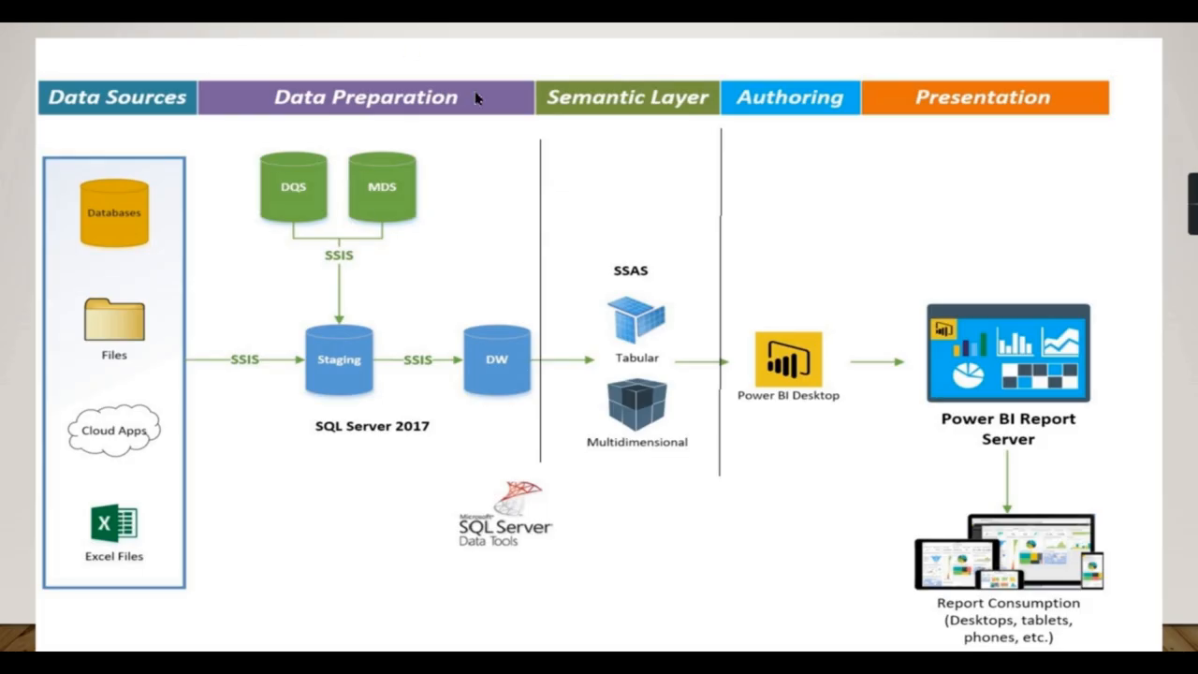
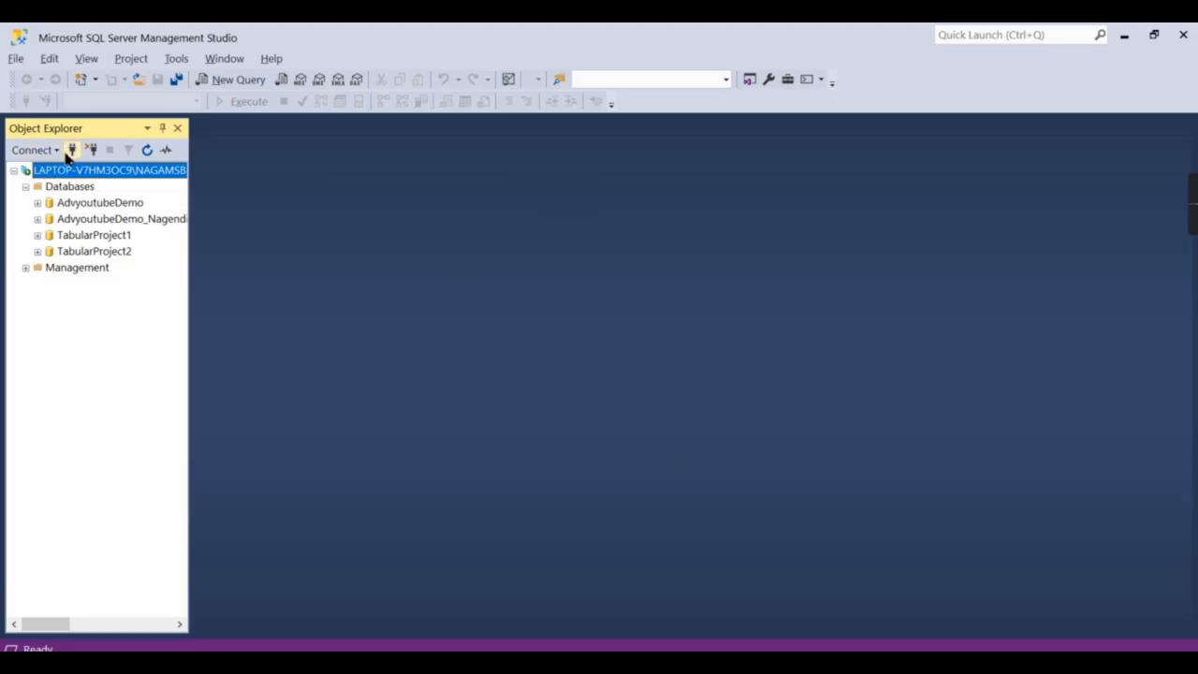
# Start an Analysis Services connection in SSMS, then cancel it without connecting.
pyautogui.click(37, 152)
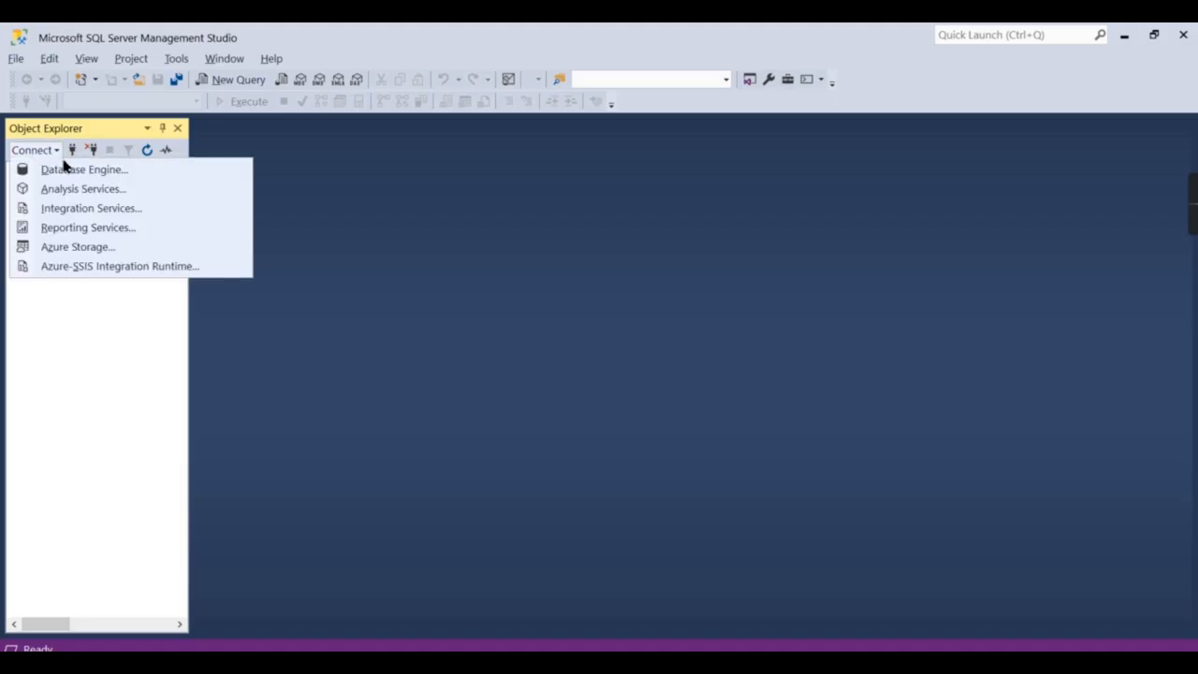
pyautogui.click(68, 188)
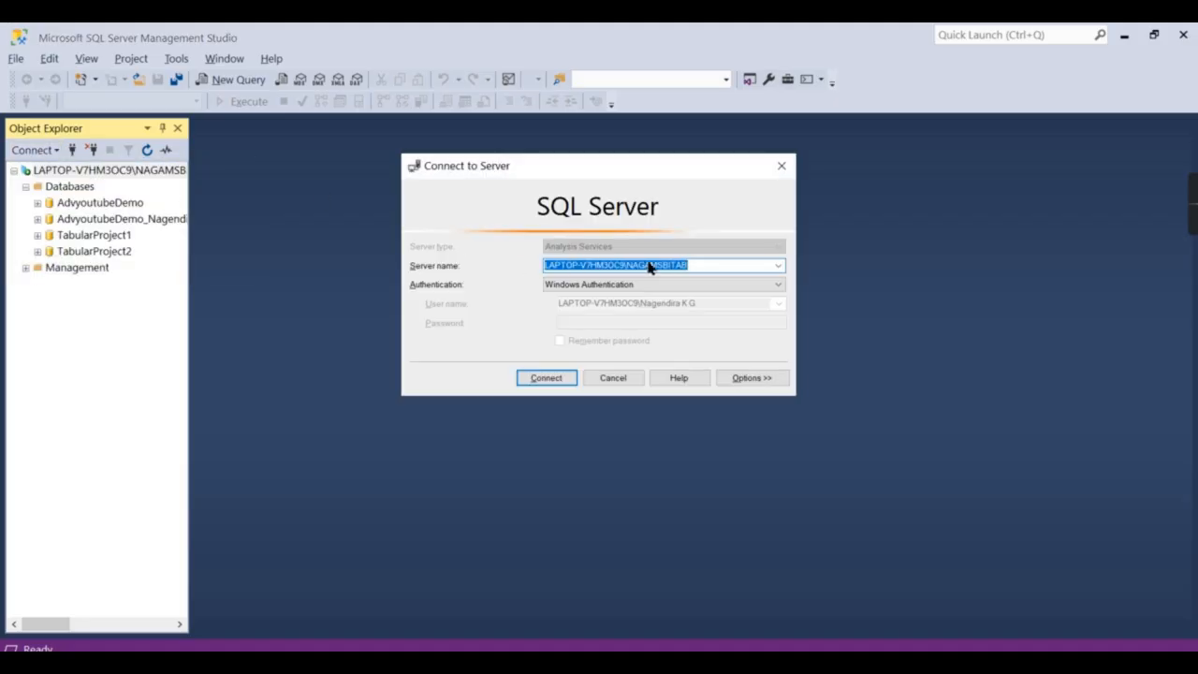
pyautogui.click(782, 167)
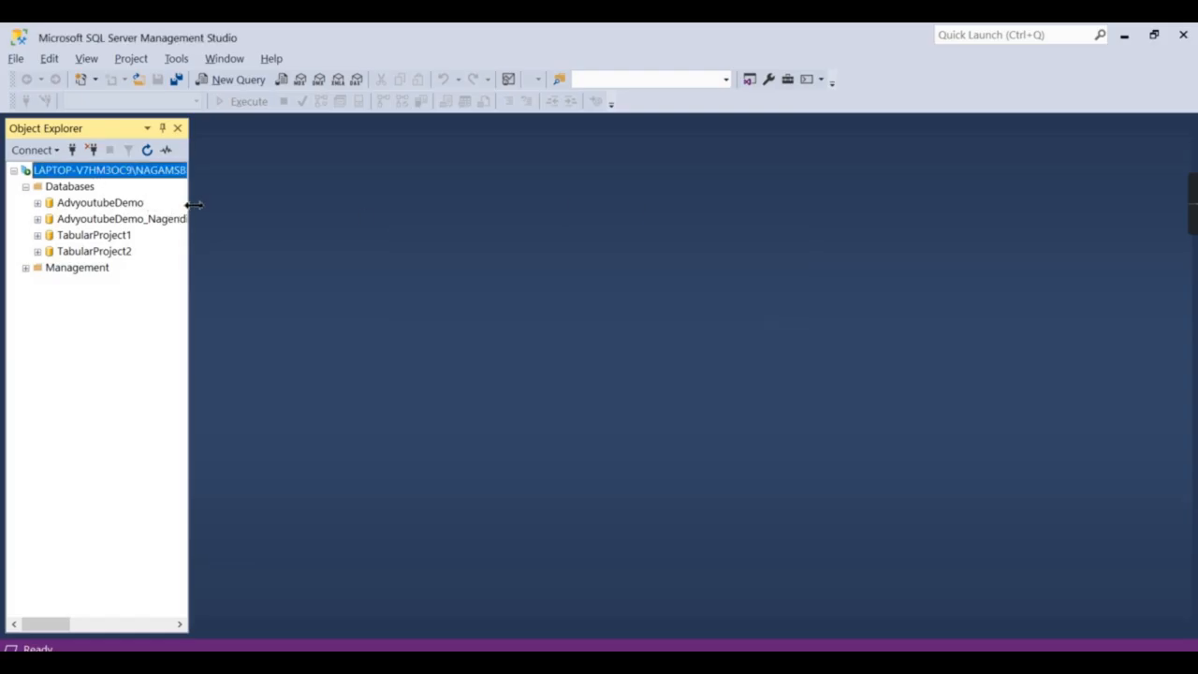
# Widen Object Explorer and select both AdvyoutubeDemo databases so their full names show.
pyautogui.moveTo(188, 206); pyautogui.dragTo(254, 206)
pyautogui.click(75, 204)
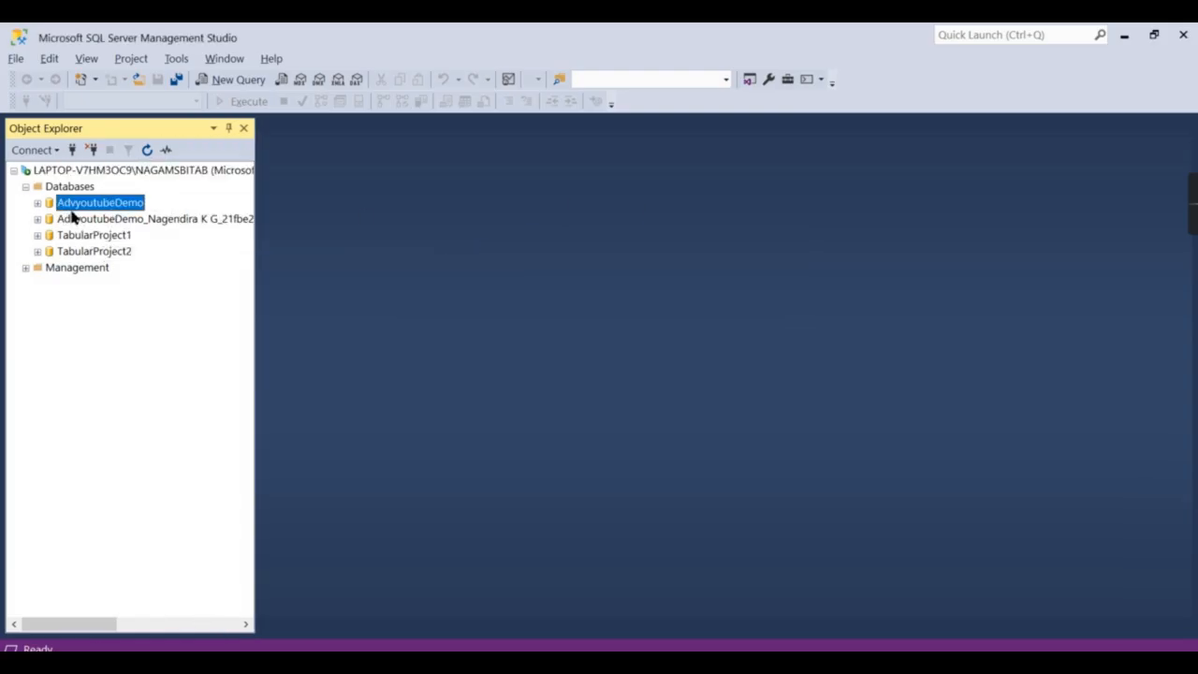
pyautogui.click(72, 225)
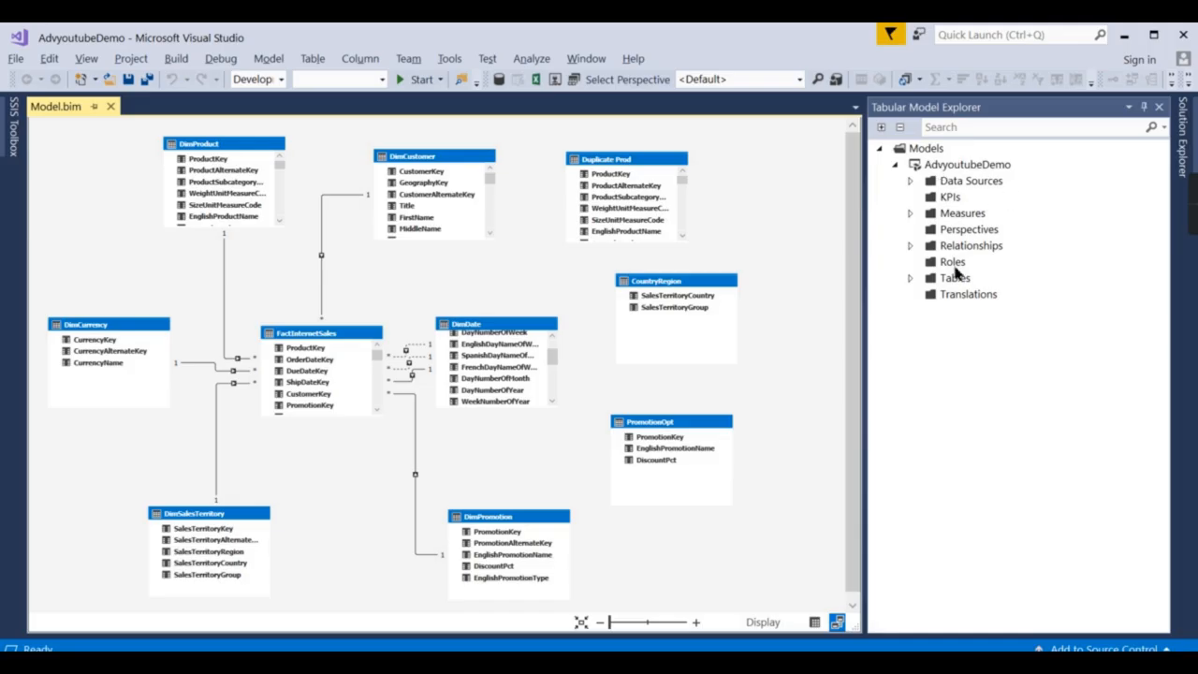
# List the model's ten tables, select FactInternetSales, and show the AdvyoutubeDemo project in Solution Explorer.
pyautogui.click(910, 278)
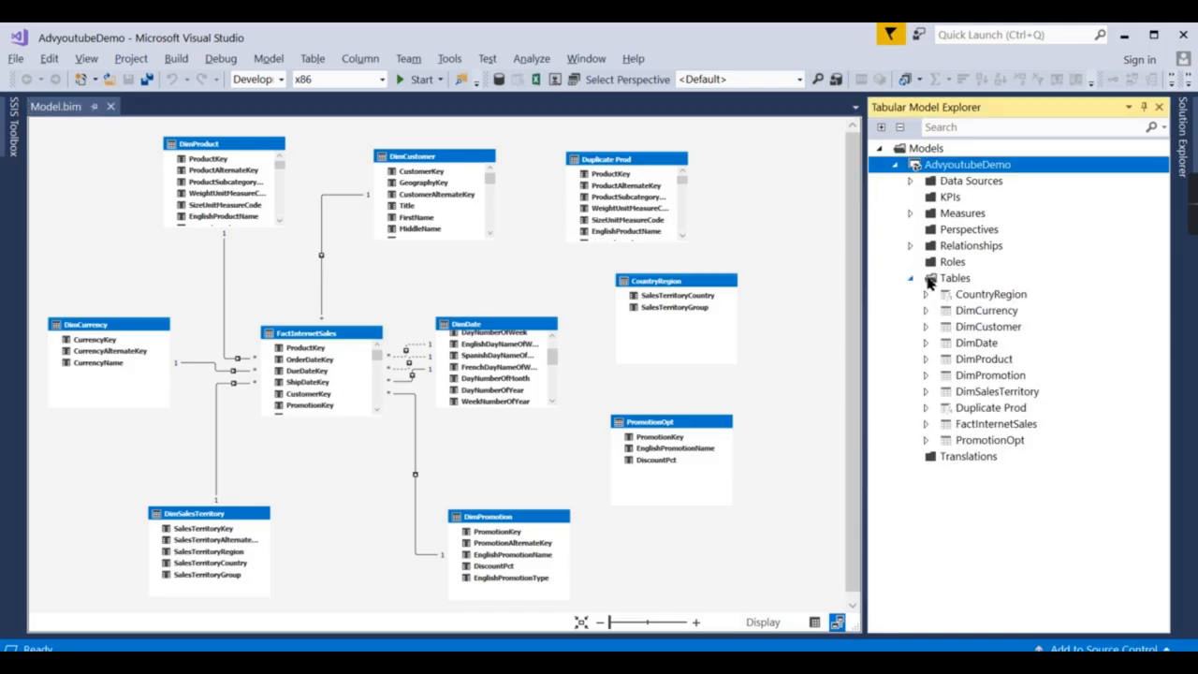
pyautogui.click(991, 424)
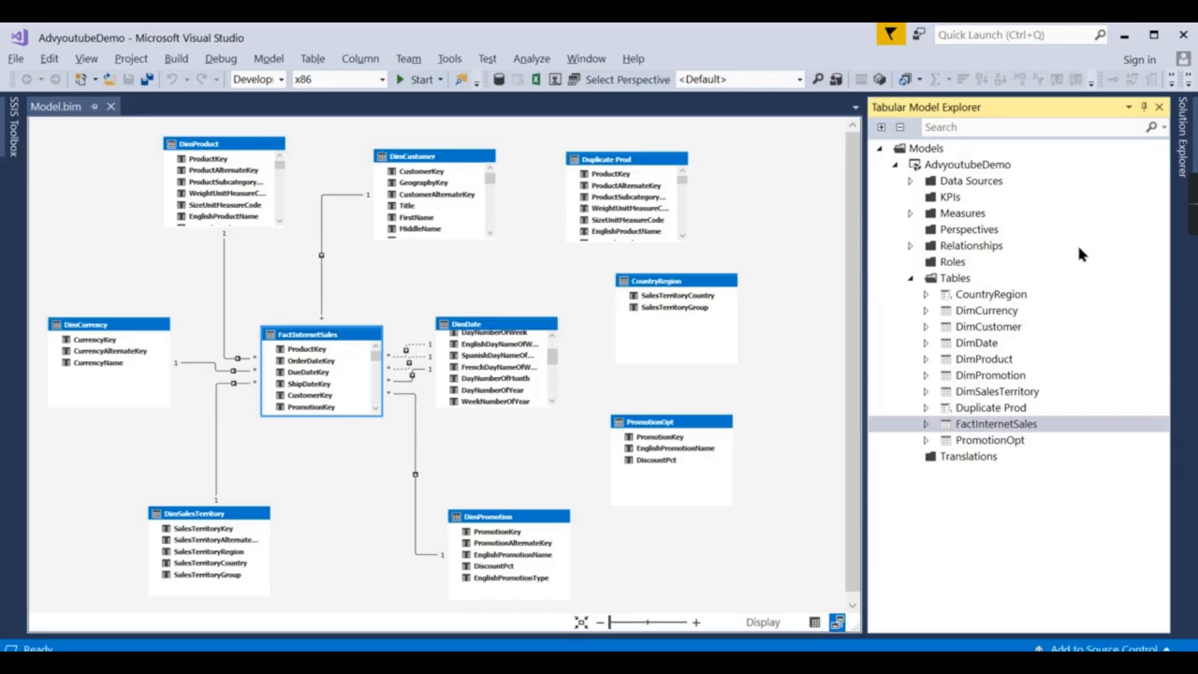
pyautogui.click(1190, 171)
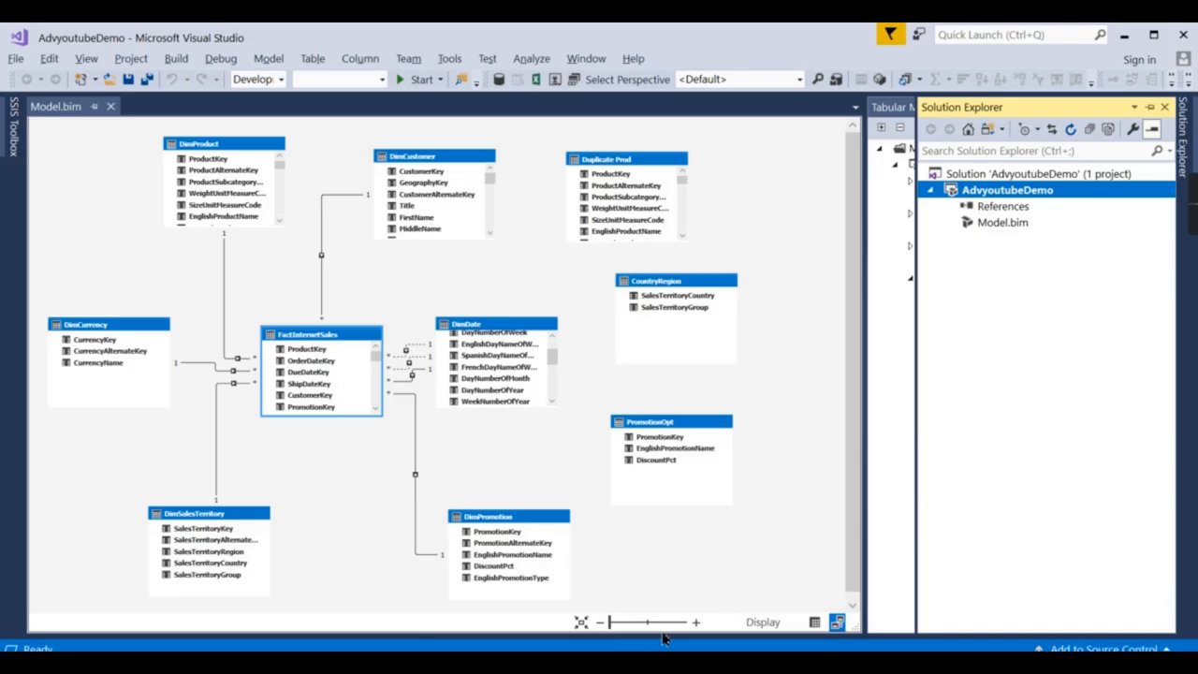
# View FactInternetSales in Grid view and inspect its Sales Amount and Tax Amount measures.
pyautogui.click(813, 623)
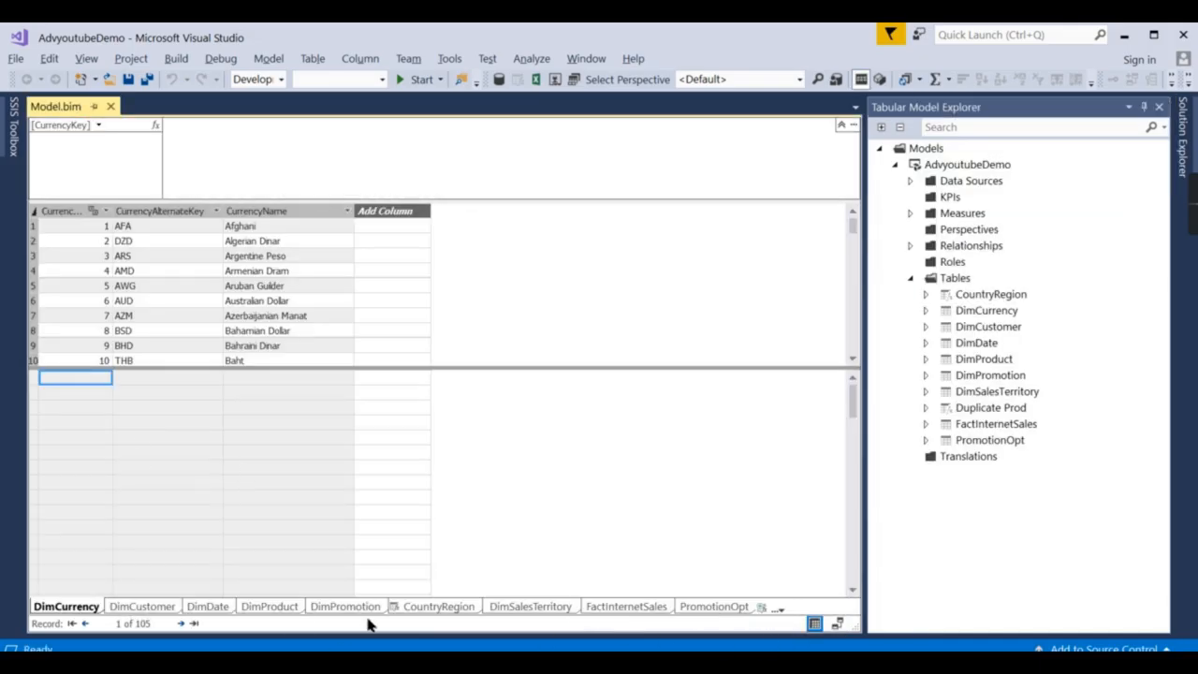
pyautogui.click(625, 607)
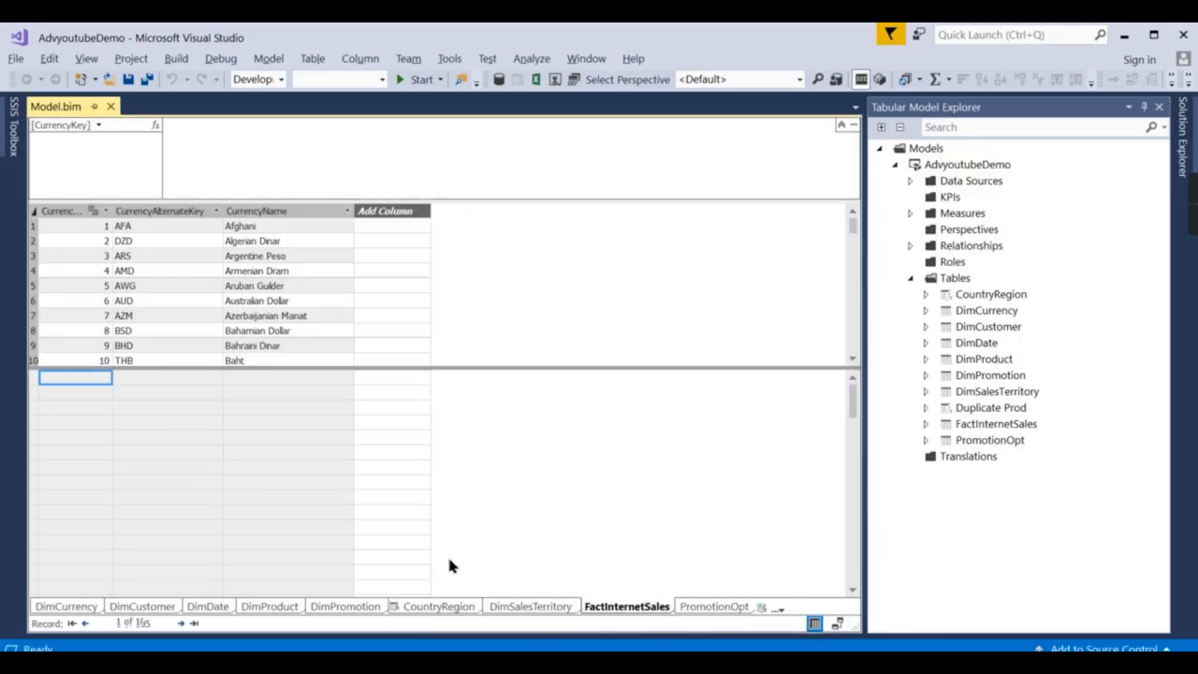
pyautogui.click(169, 426)
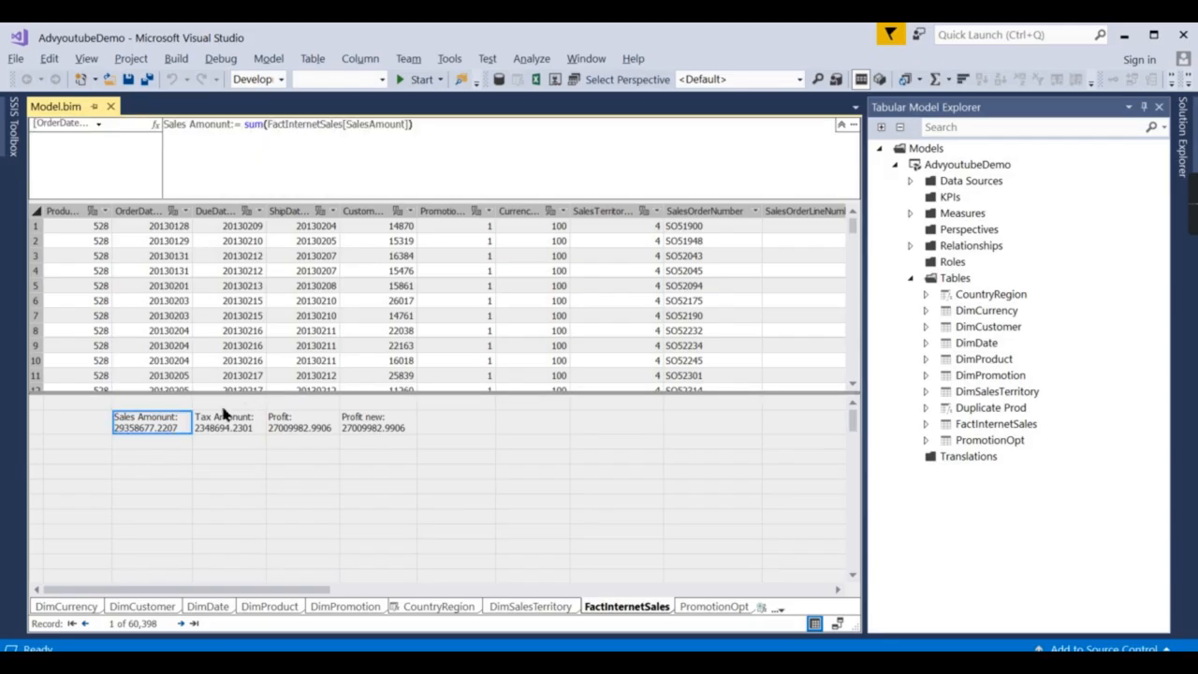
pyautogui.click(215, 433)
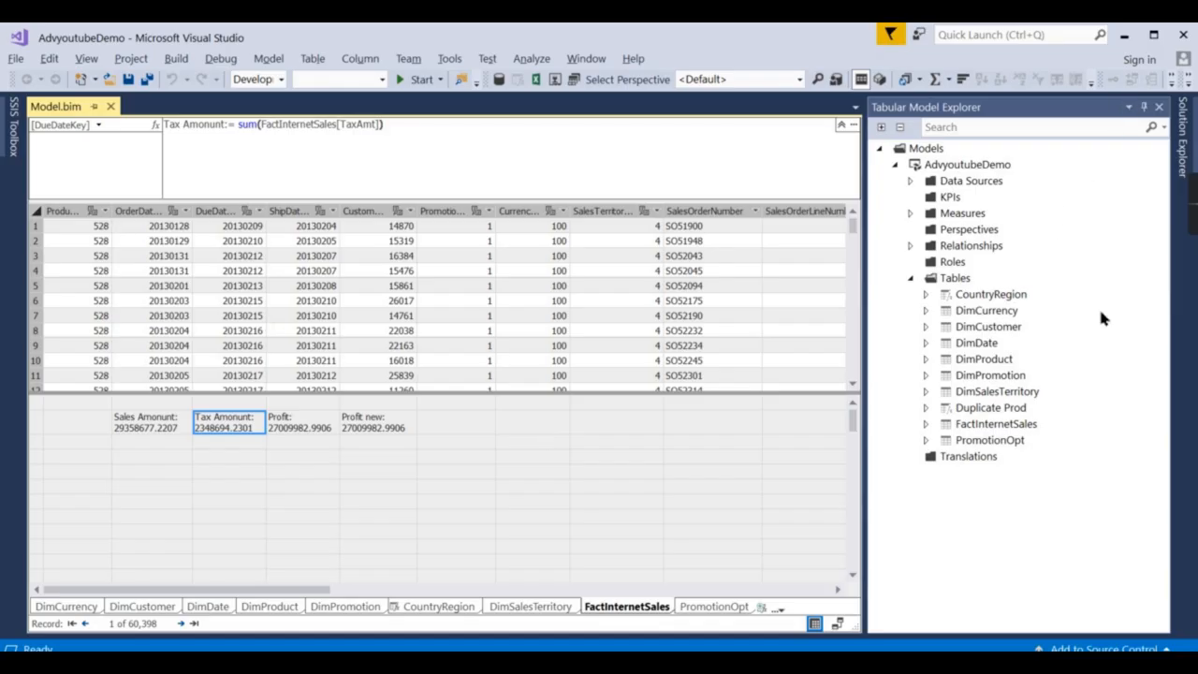
pyautogui.click(1183, 131)
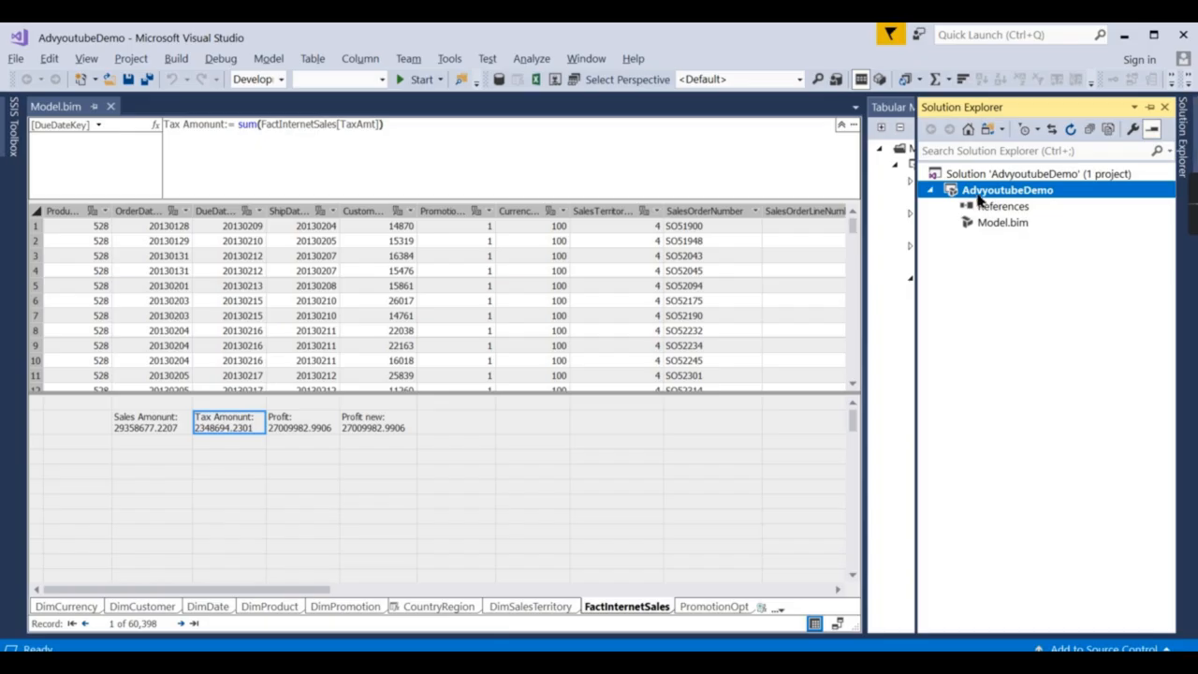
pyautogui.rightClick(979, 196)
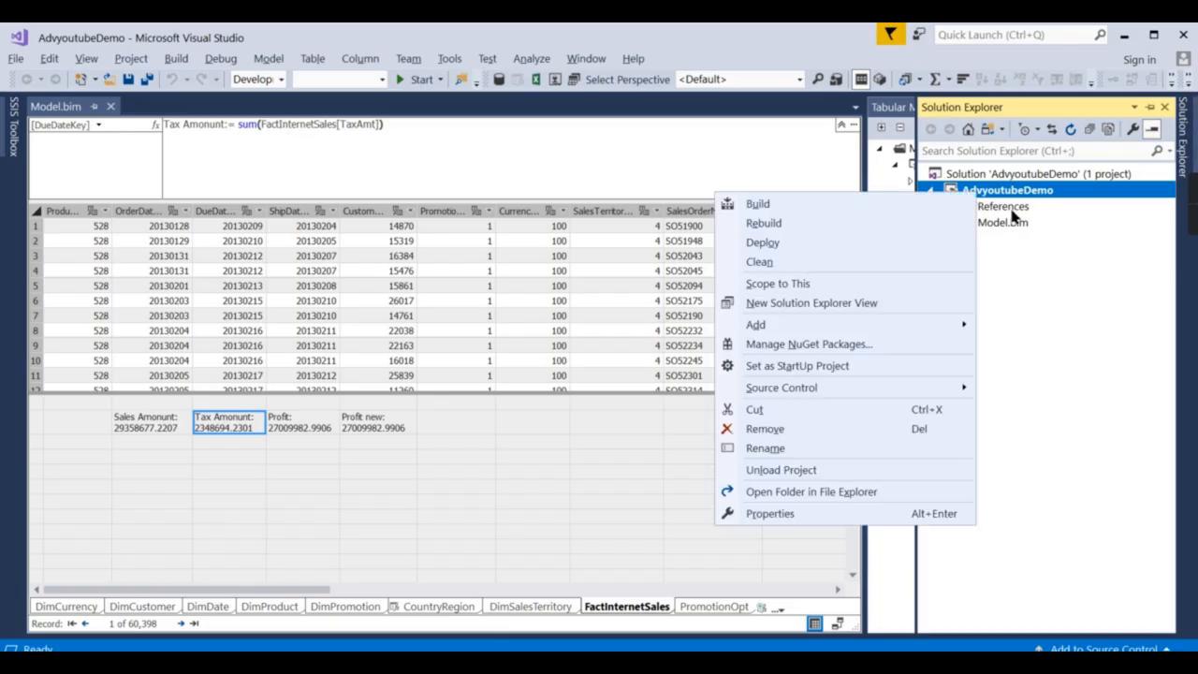
pyautogui.click(995, 194)
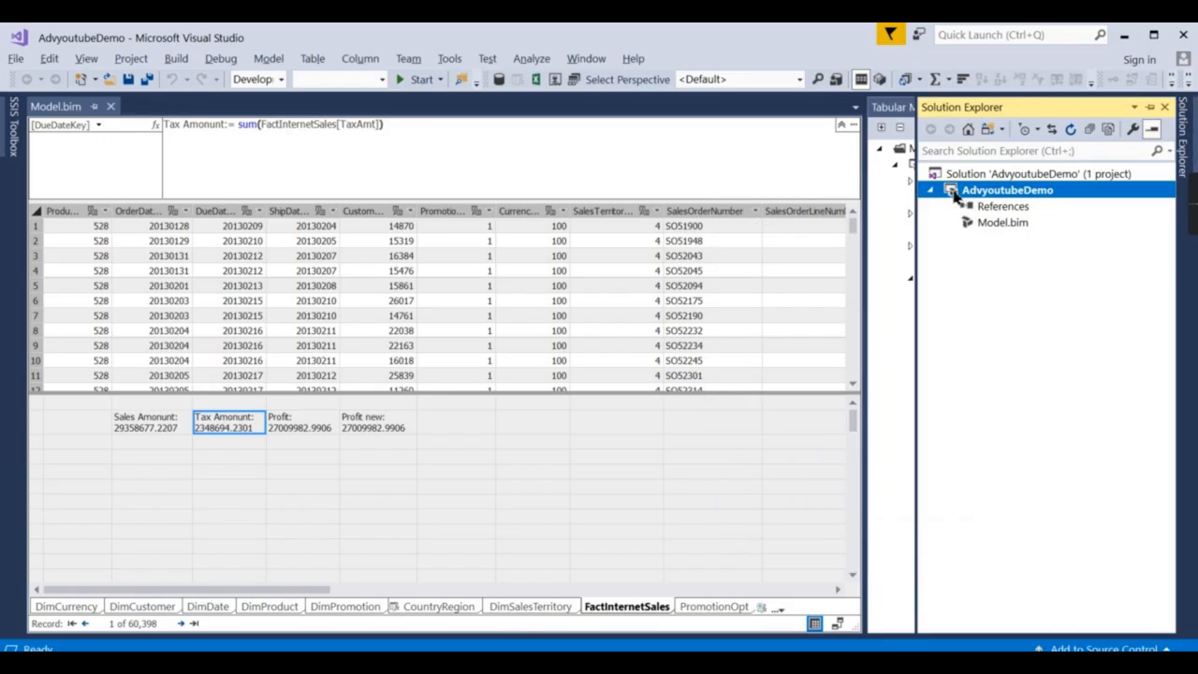
pyautogui.rightClick(1001, 196)
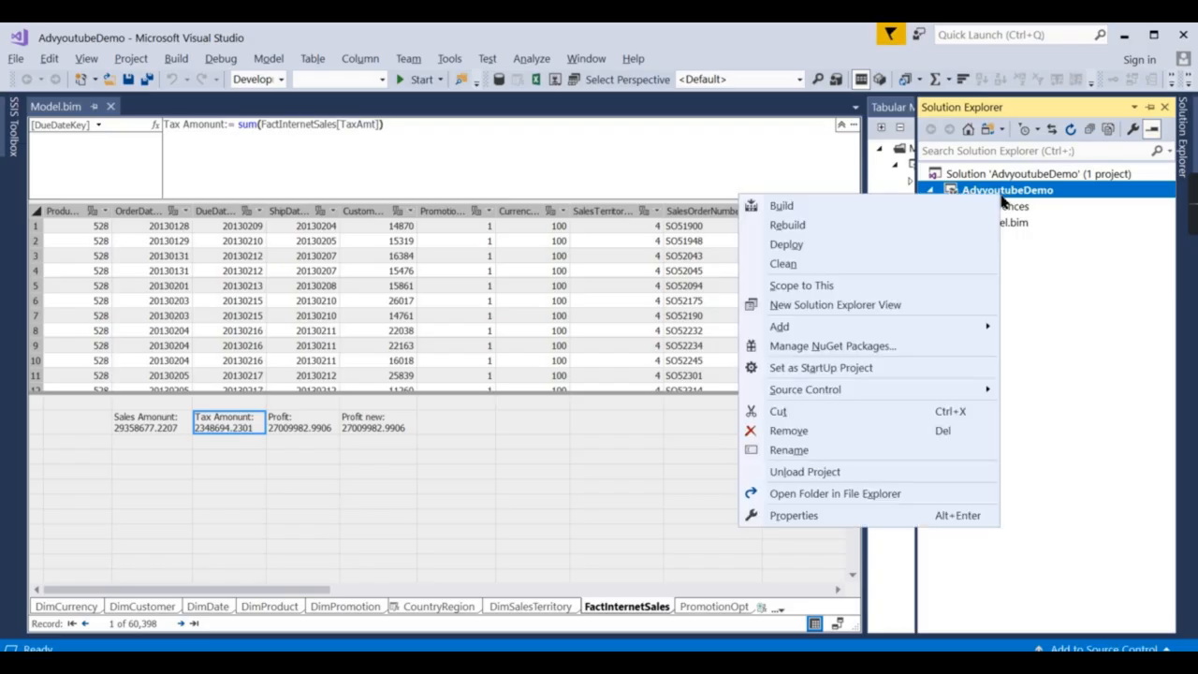
pyautogui.click(794, 516)
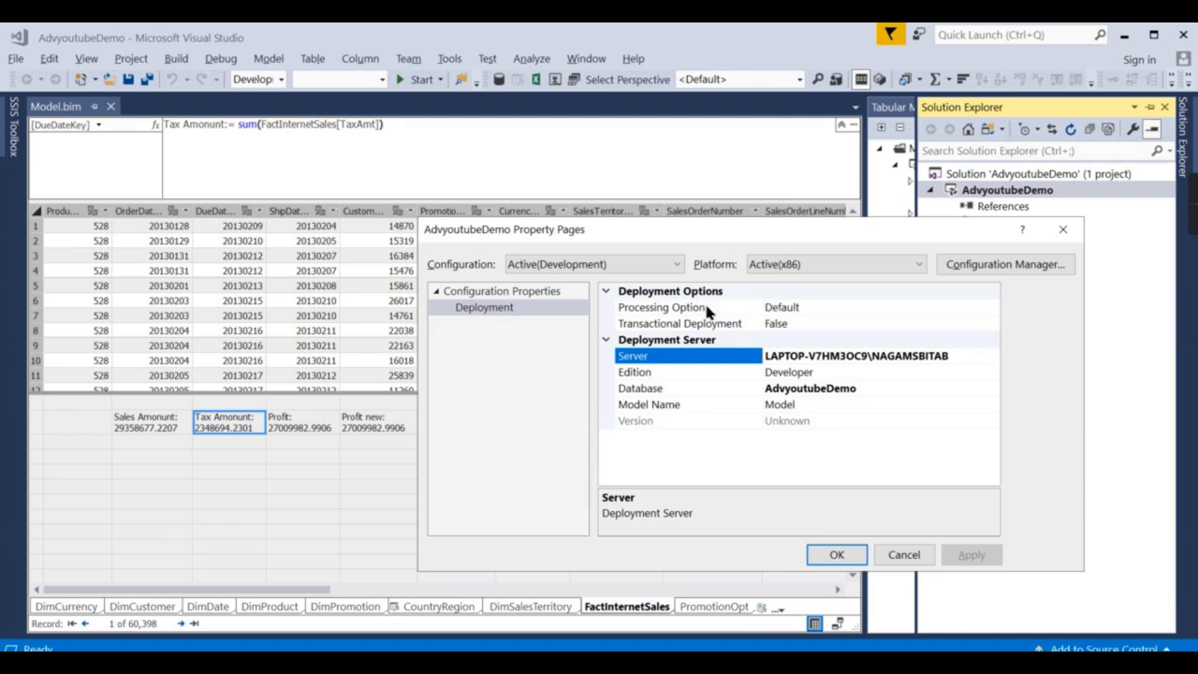
pyautogui.click(822, 308)
pyautogui.click(991, 307)
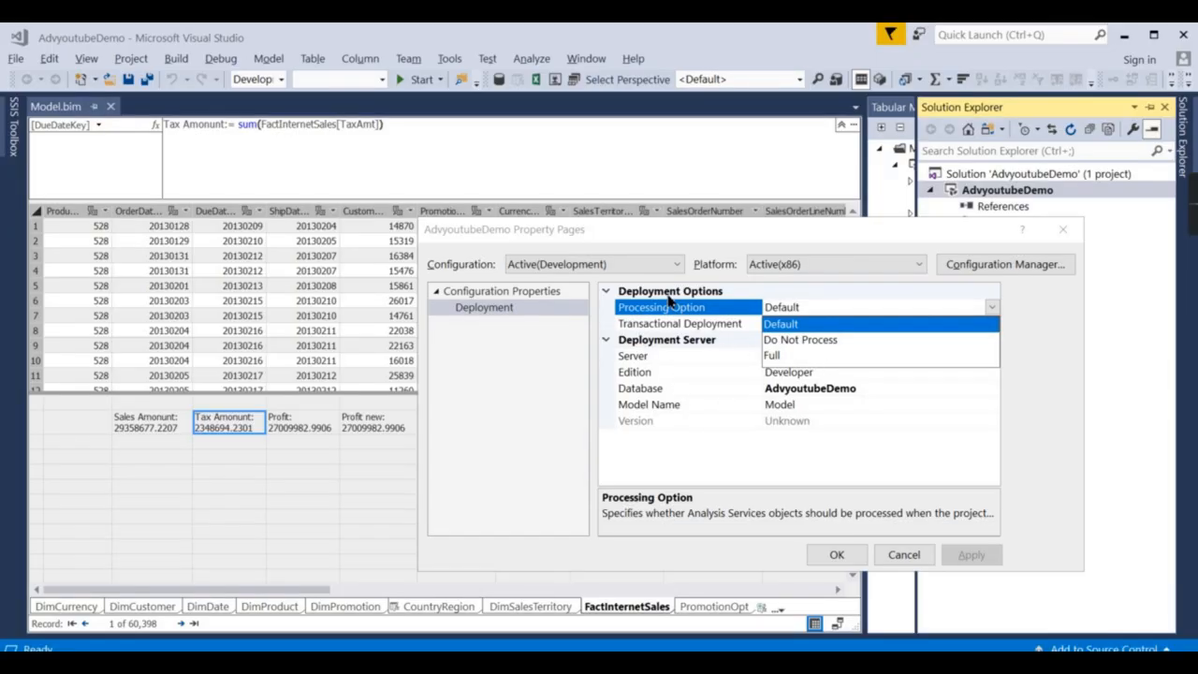
pyautogui.click(812, 475)
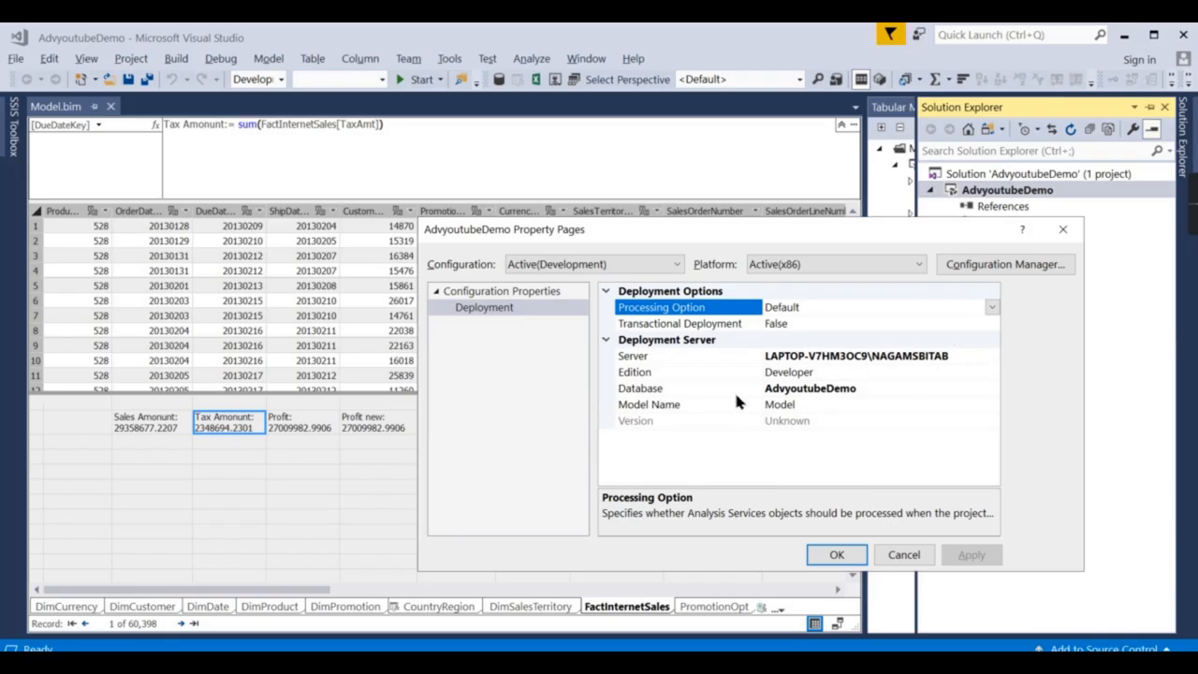
pyautogui.click(892, 374)
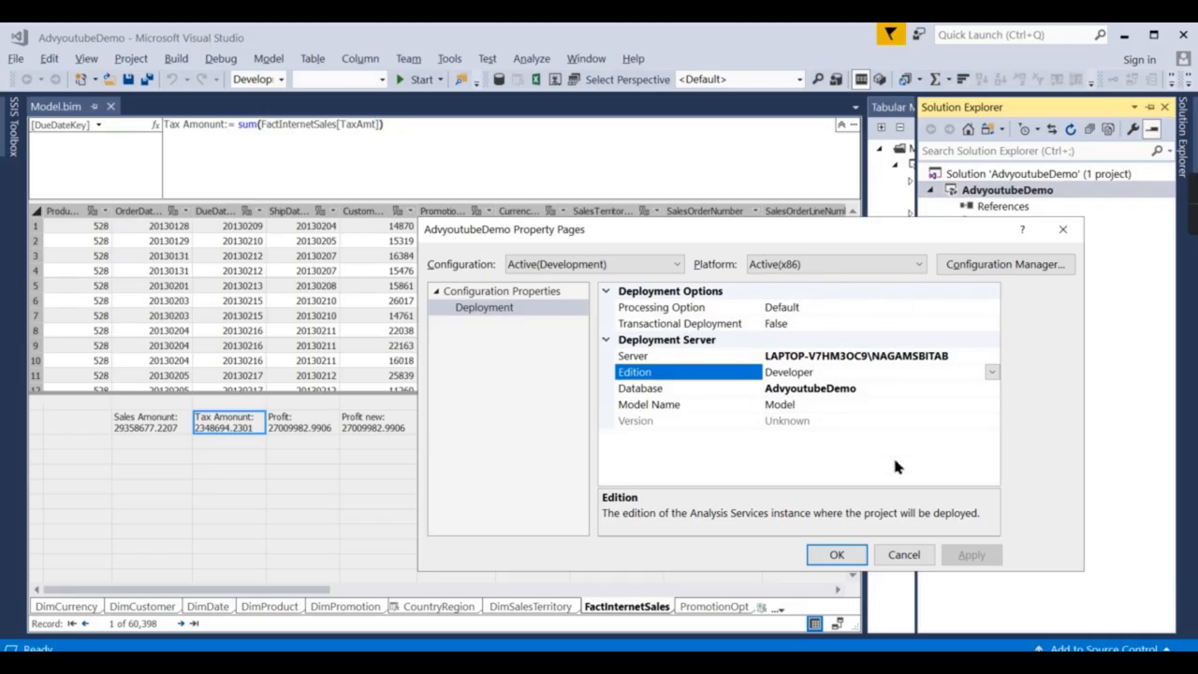
pyautogui.click(845, 559)
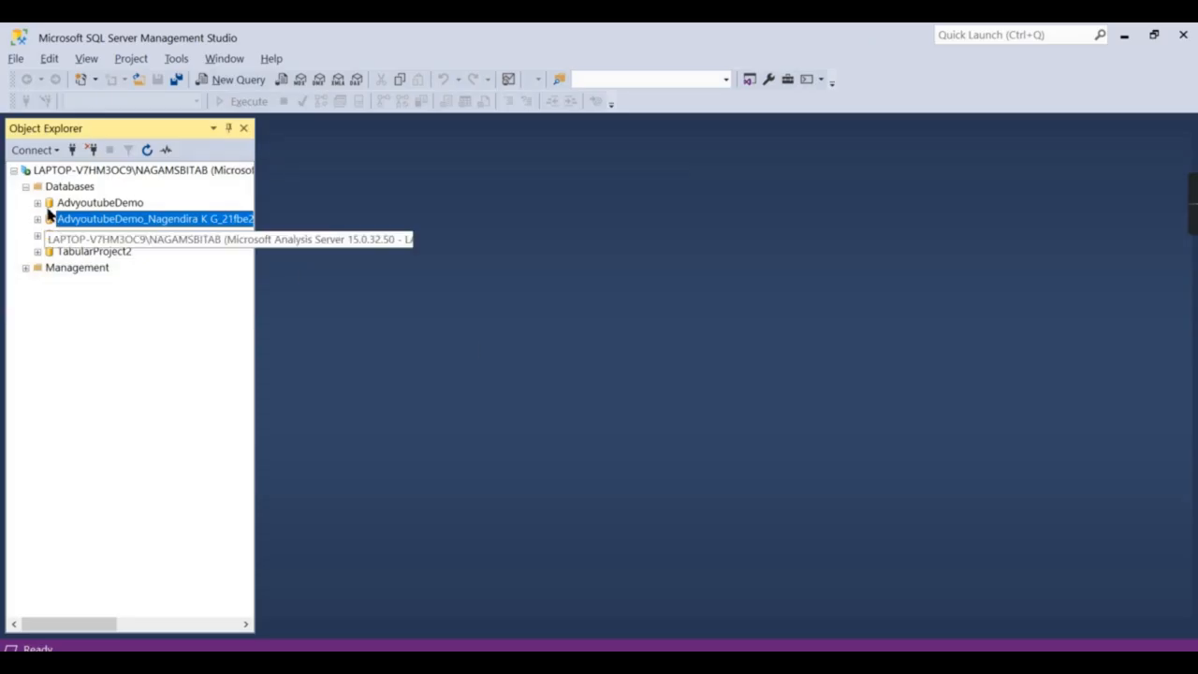
# Expand the deployed AdvyoutubeDemo database's seven tables in SSMS and select DimCurrency.
pyautogui.click(37, 202)
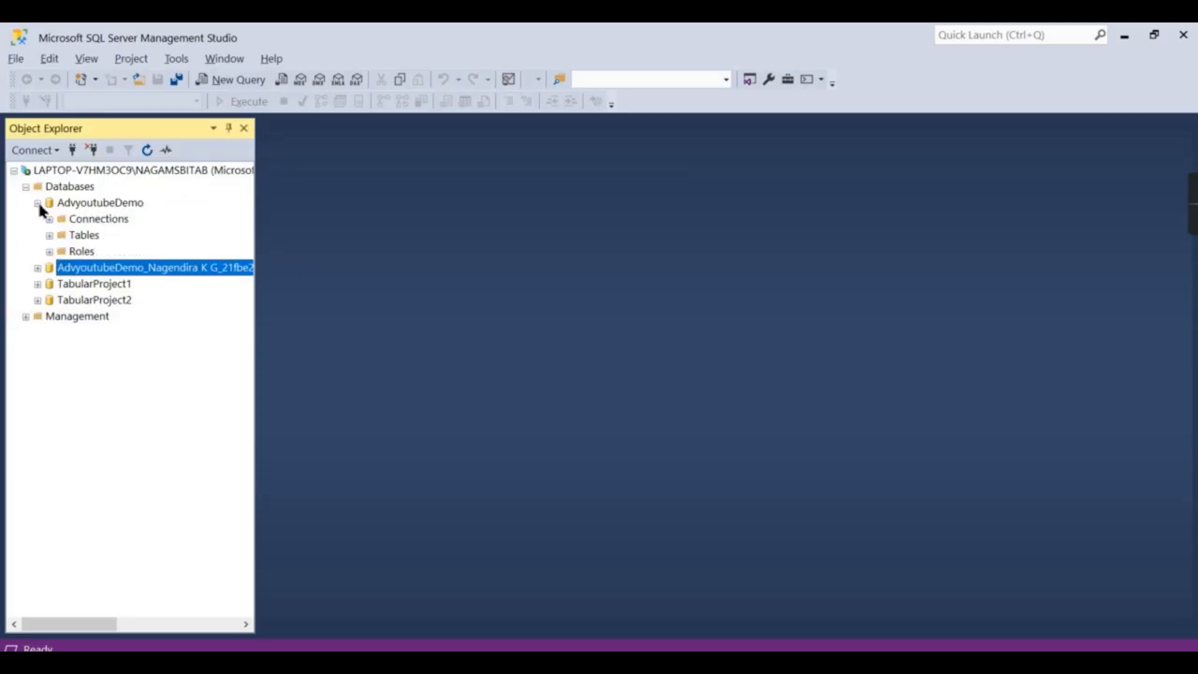
pyautogui.click(50, 235)
pyautogui.click(86, 251)
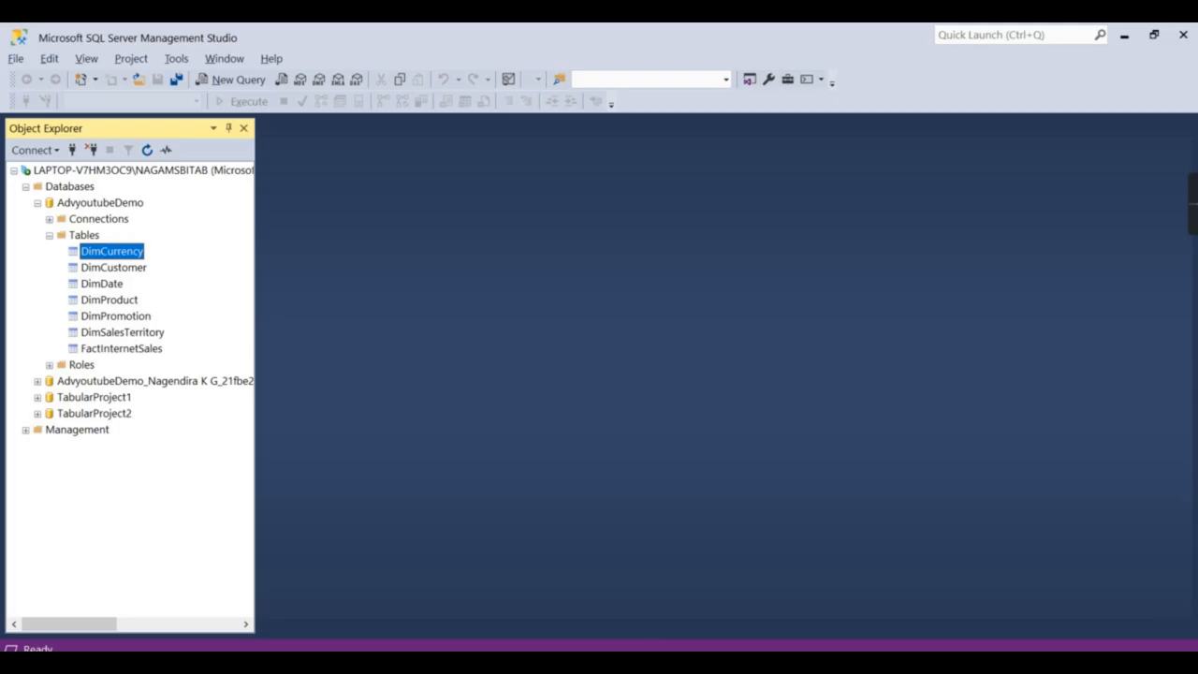
pyautogui.click(677, 661)
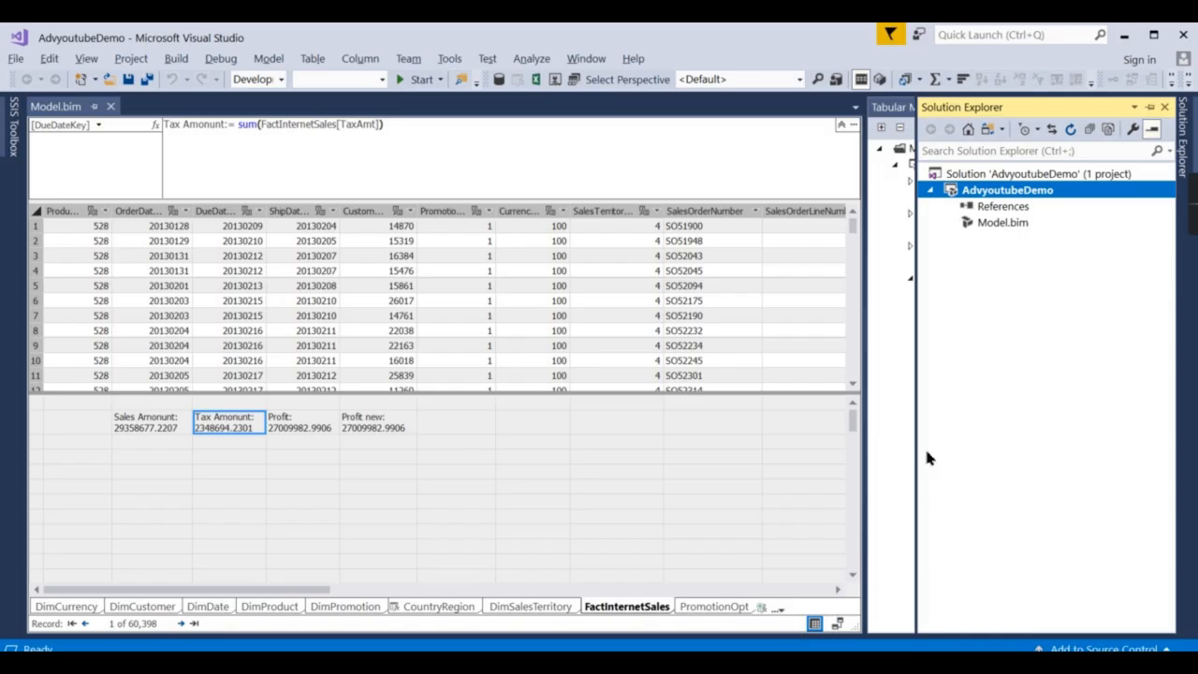
# Delete the DimSalesTerritory table from the tabular model, confirming the permanent deletion.
pyautogui.click(994, 208)
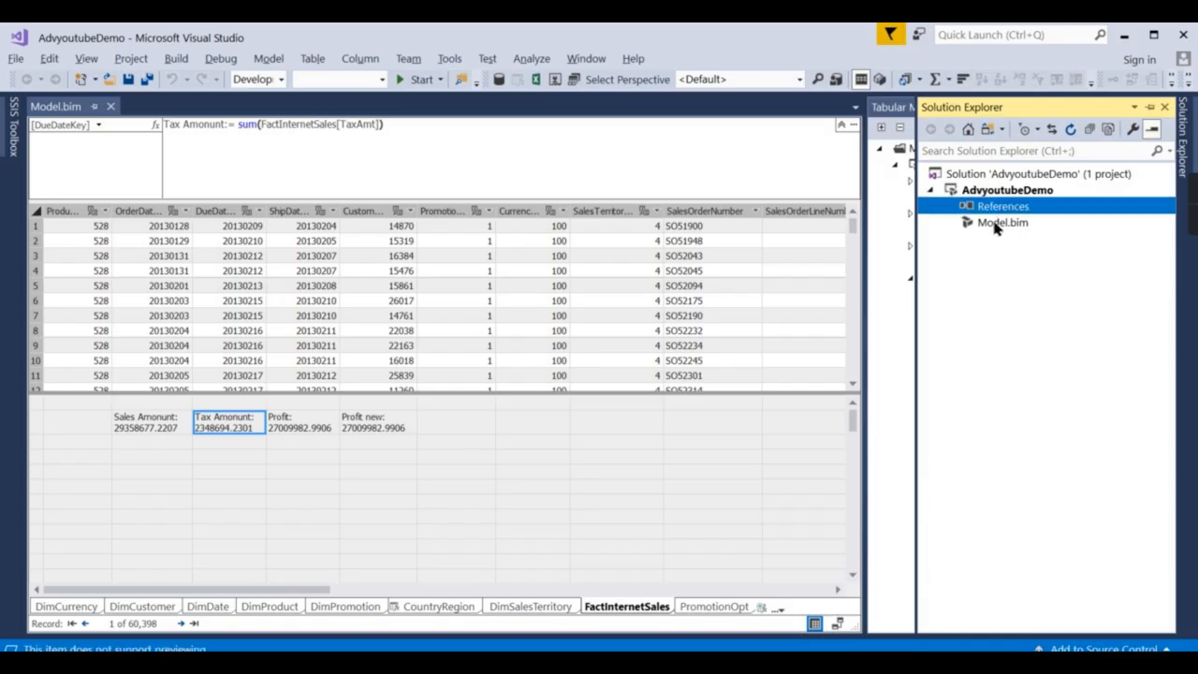
pyautogui.click(895, 183)
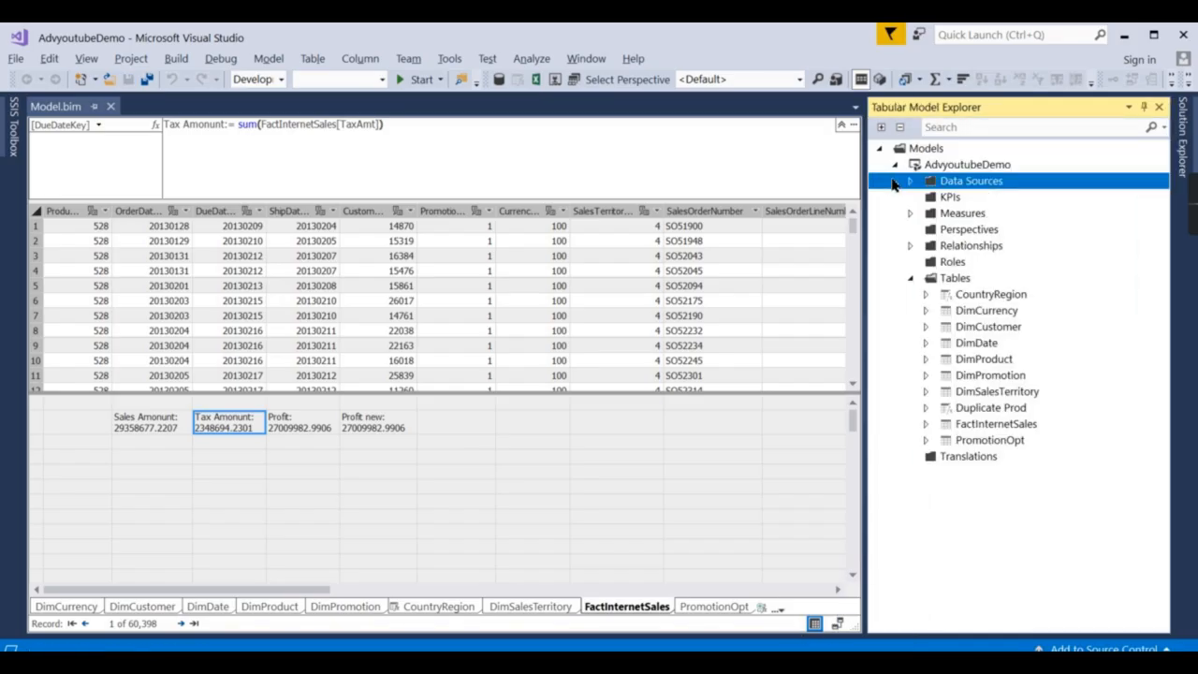
pyautogui.click(992, 393)
pyautogui.rightClick(992, 393)
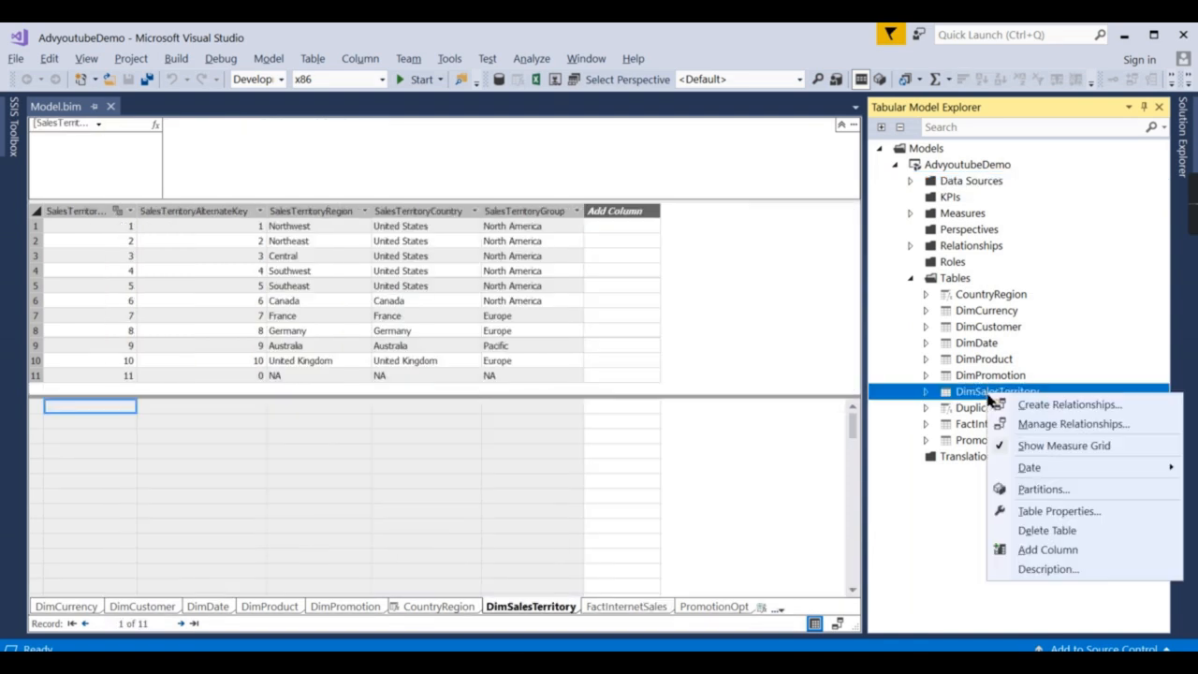
pyautogui.click(1058, 530)
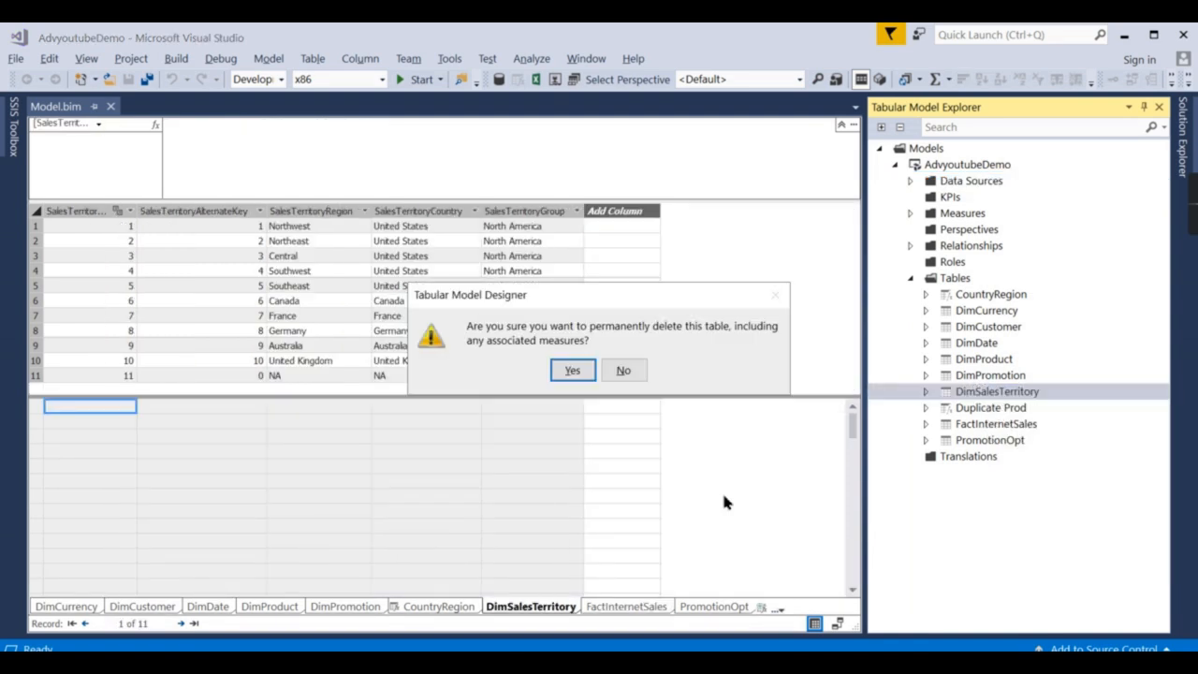
pyautogui.click(571, 371)
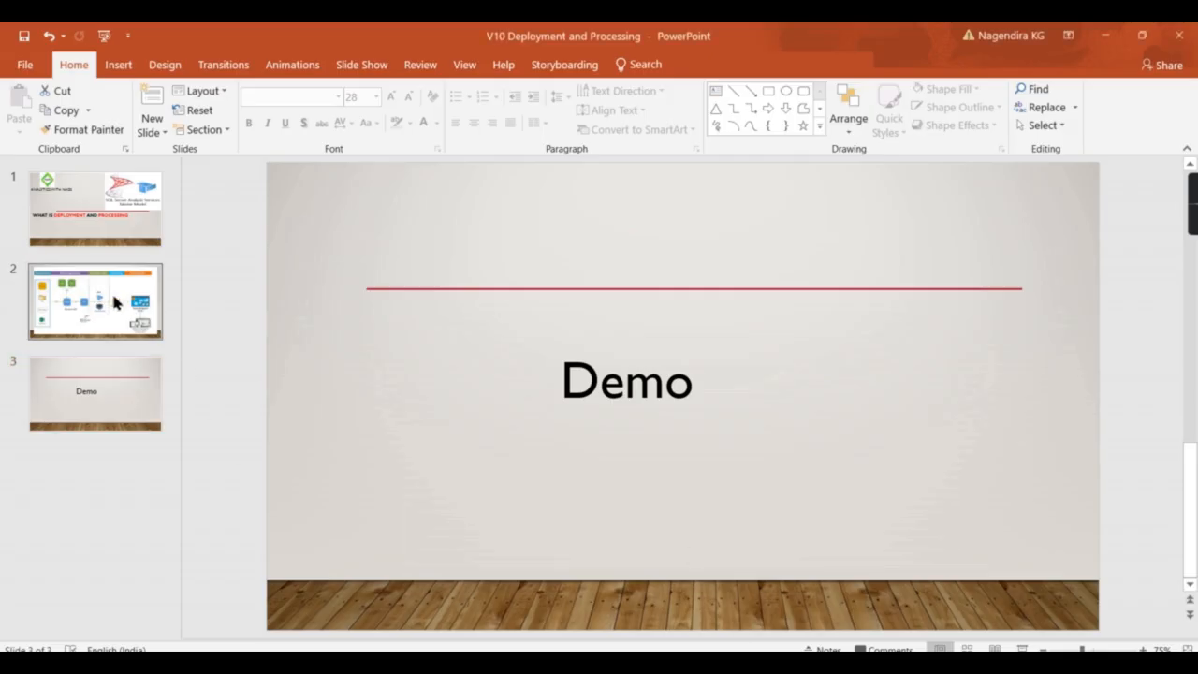
# Bring the V10 Deployment and Processing deck to its Demo slide.
pyautogui.scroll(1, 608, 510)
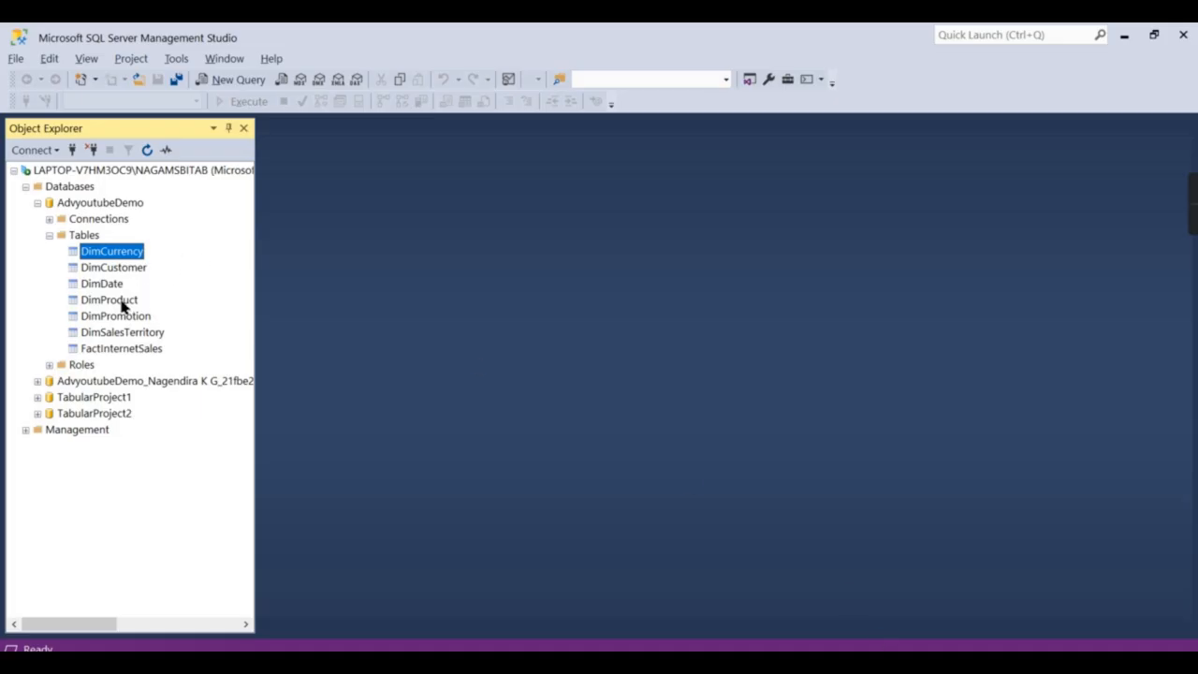
# Check that the deployed AdvyoutubeDemo database in SSMS still lists DimSalesTerritory.
pyautogui.click(94, 236)
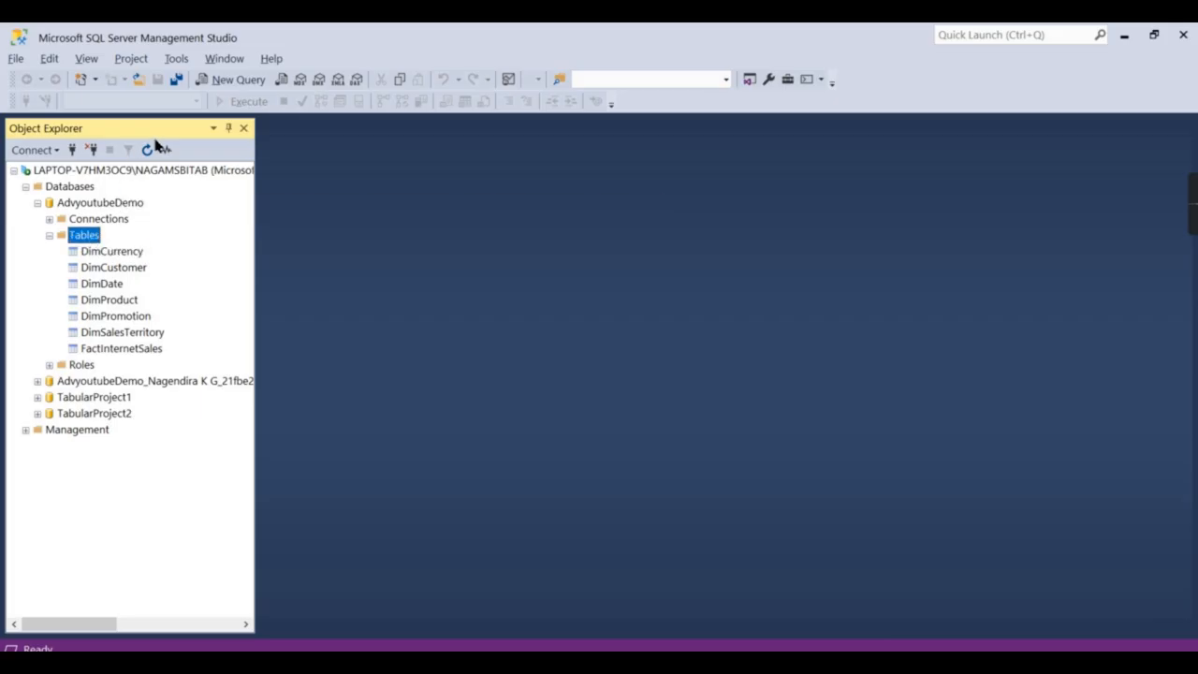
pyautogui.click(120, 333)
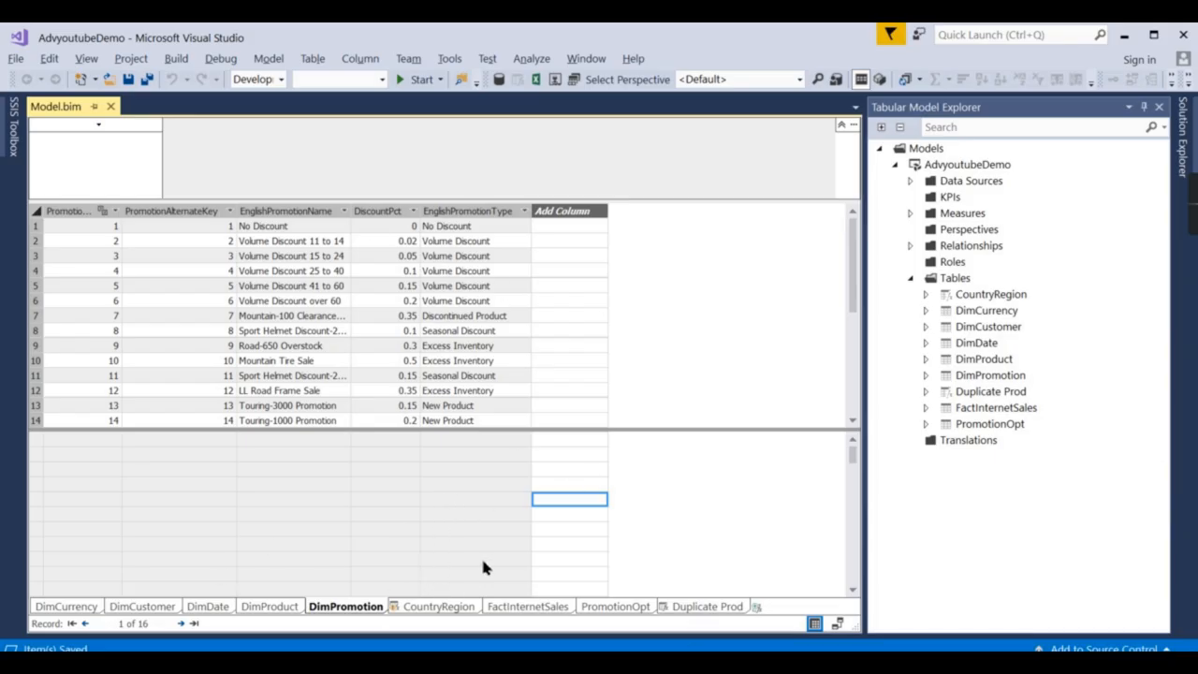
# Delete the CountryRegion calculated table from the model, leaving eight tables.
pyautogui.click(436, 606)
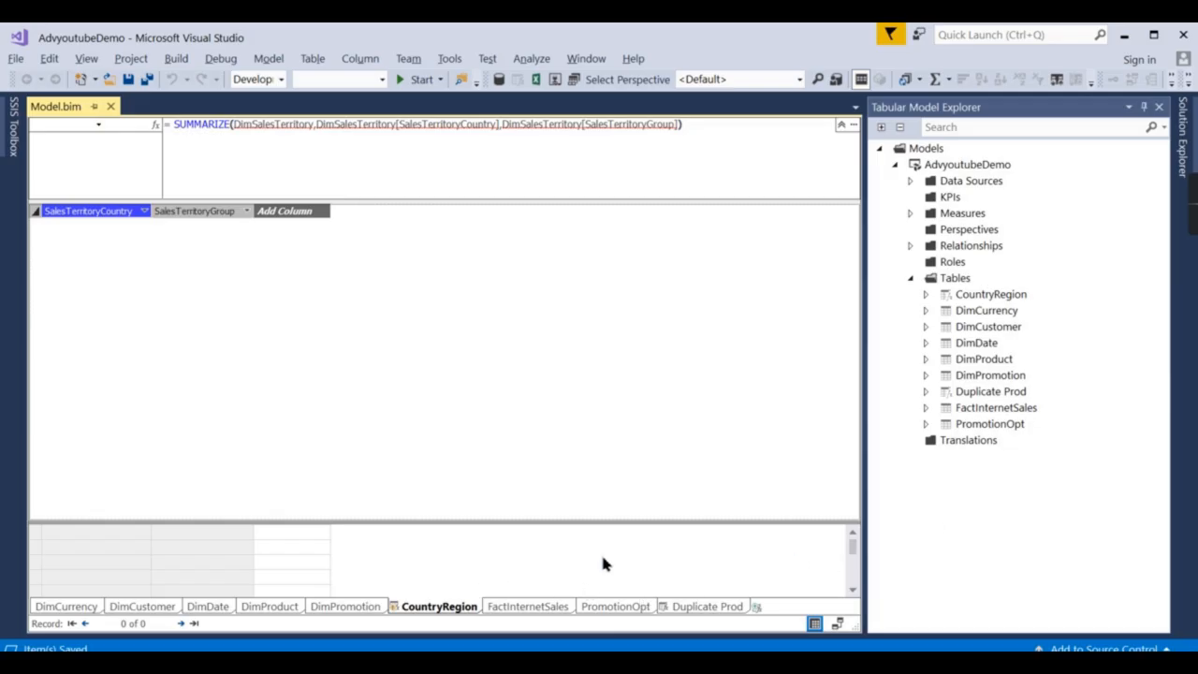
pyautogui.rightClick(440, 607)
pyautogui.click(493, 513)
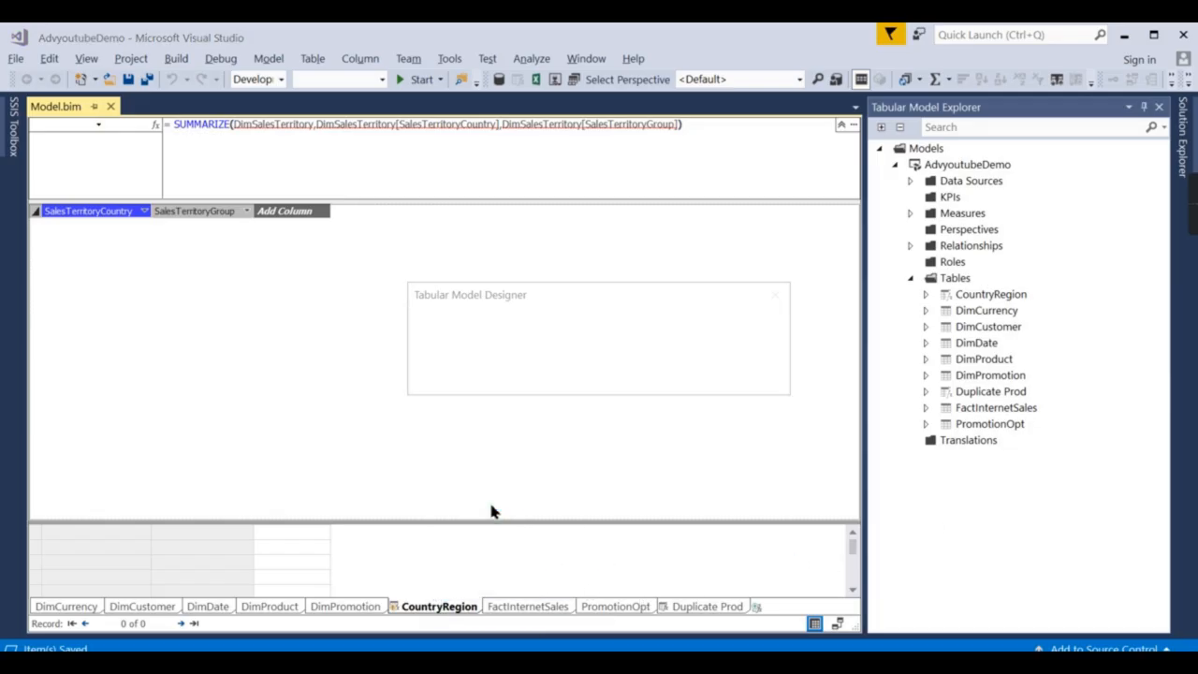
pyautogui.click(564, 368)
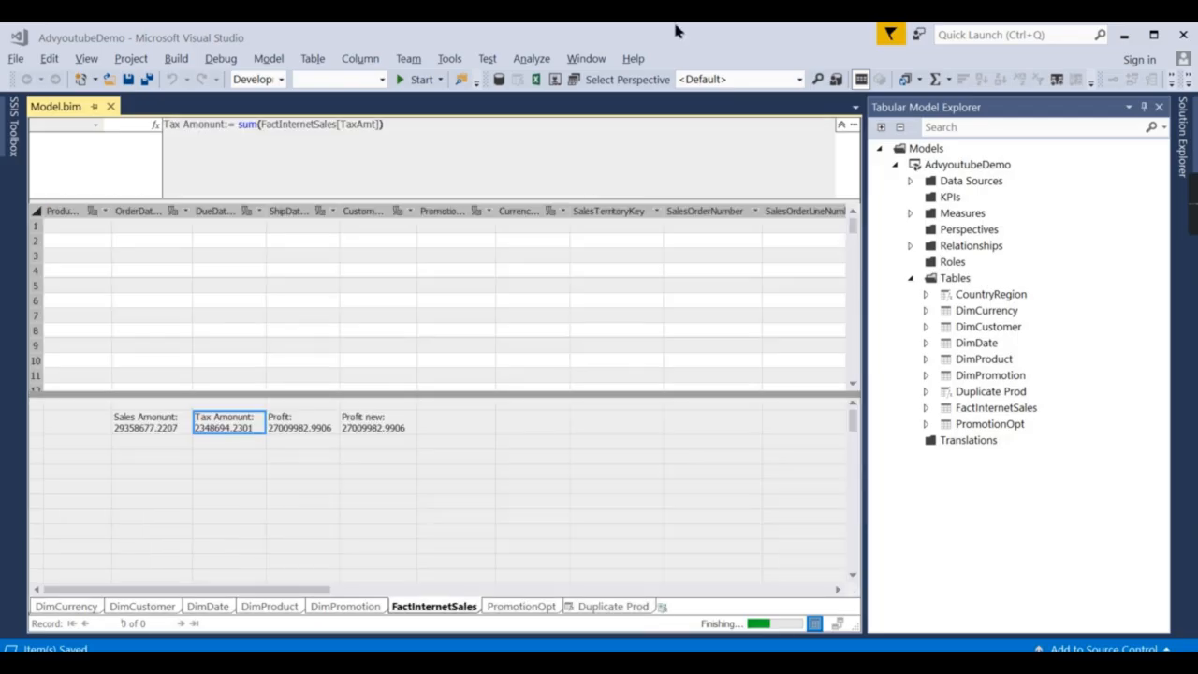
pyautogui.click(506, 487)
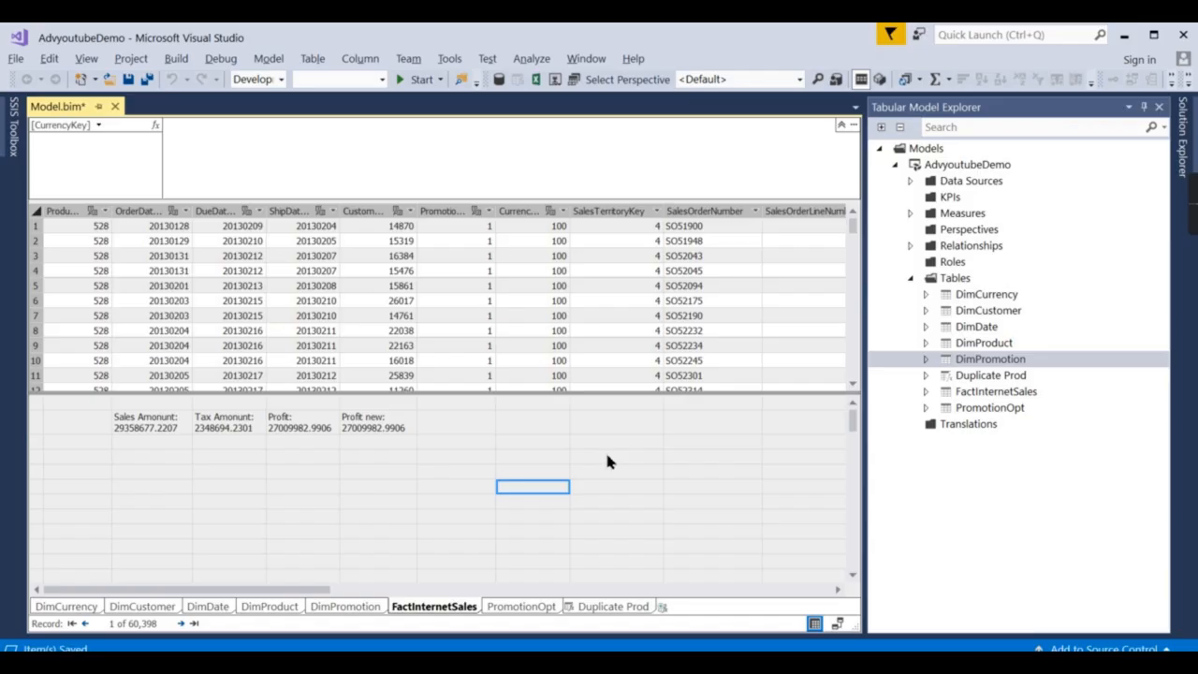
# Deploy the AdvyoutubeDemo project to Analysis Services, transferring all 9 work items successfully.
pyautogui.click(1186, 140)
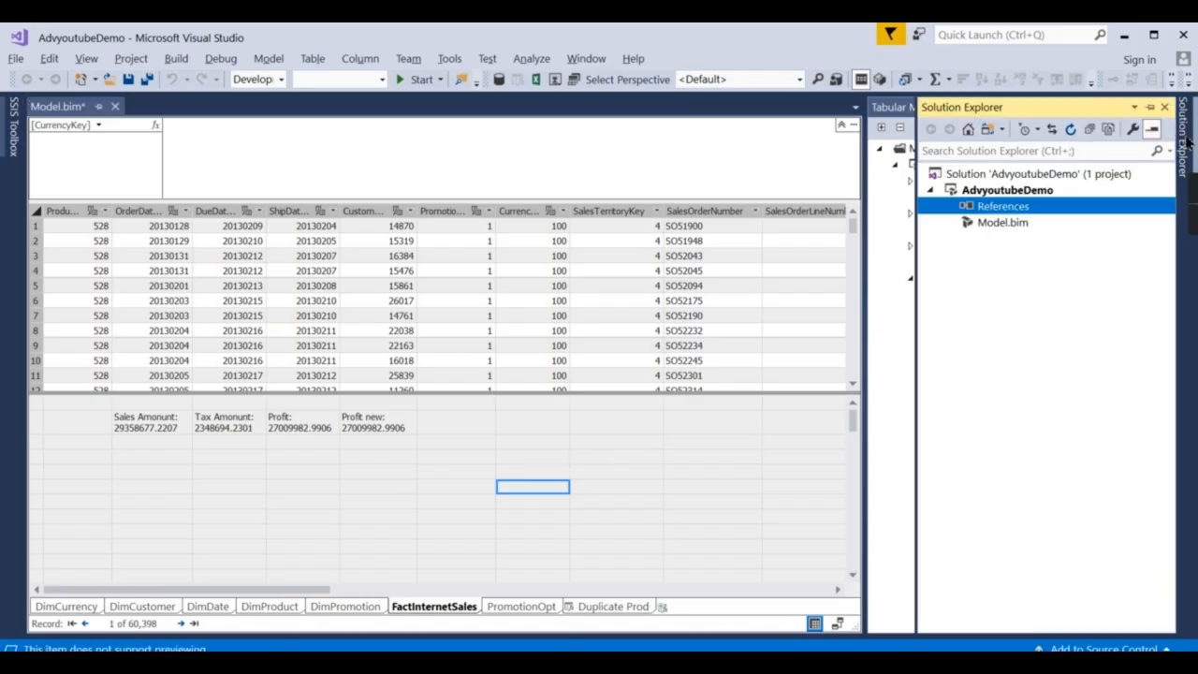
pyautogui.rightClick(997, 192)
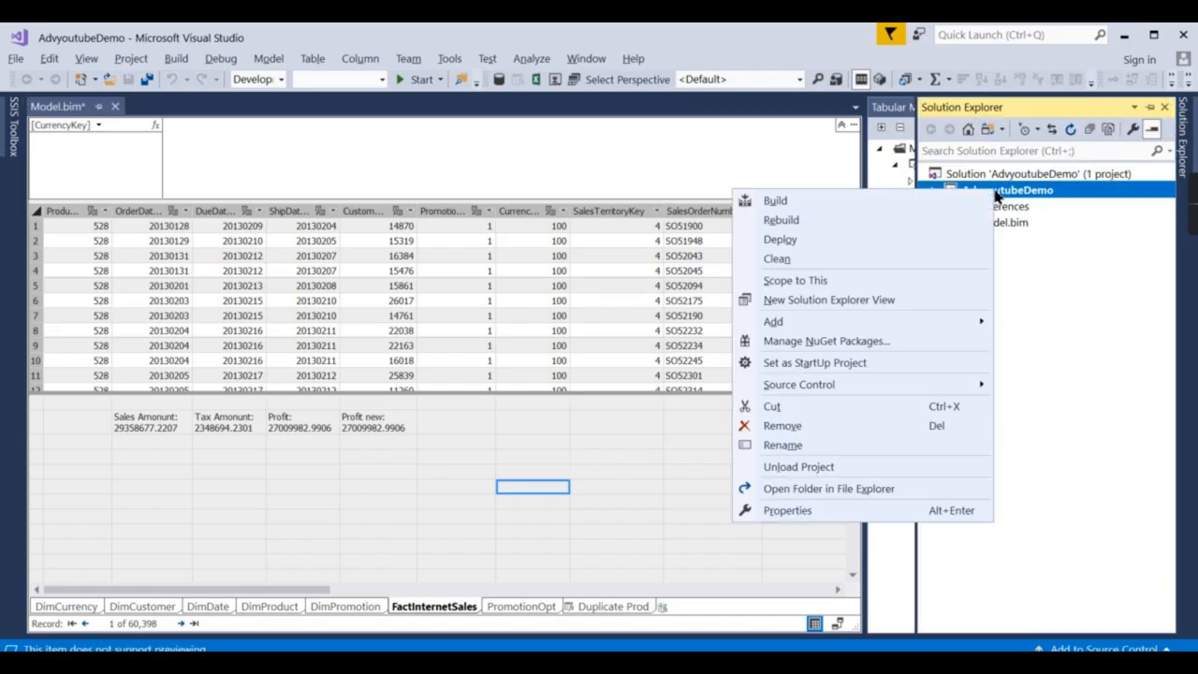
pyautogui.click(781, 240)
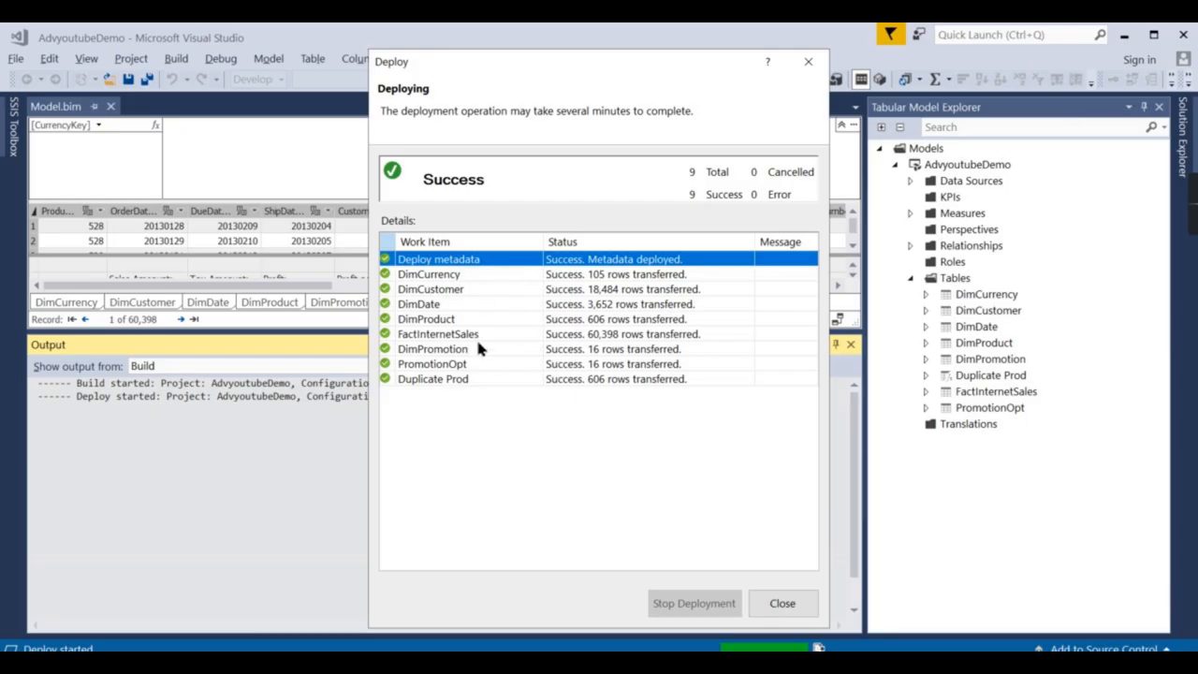
# Refresh the server's databases and expand AdvyoutubeDemo's eight tables, ending with PromotionOpt.
pyautogui.click(783, 606)
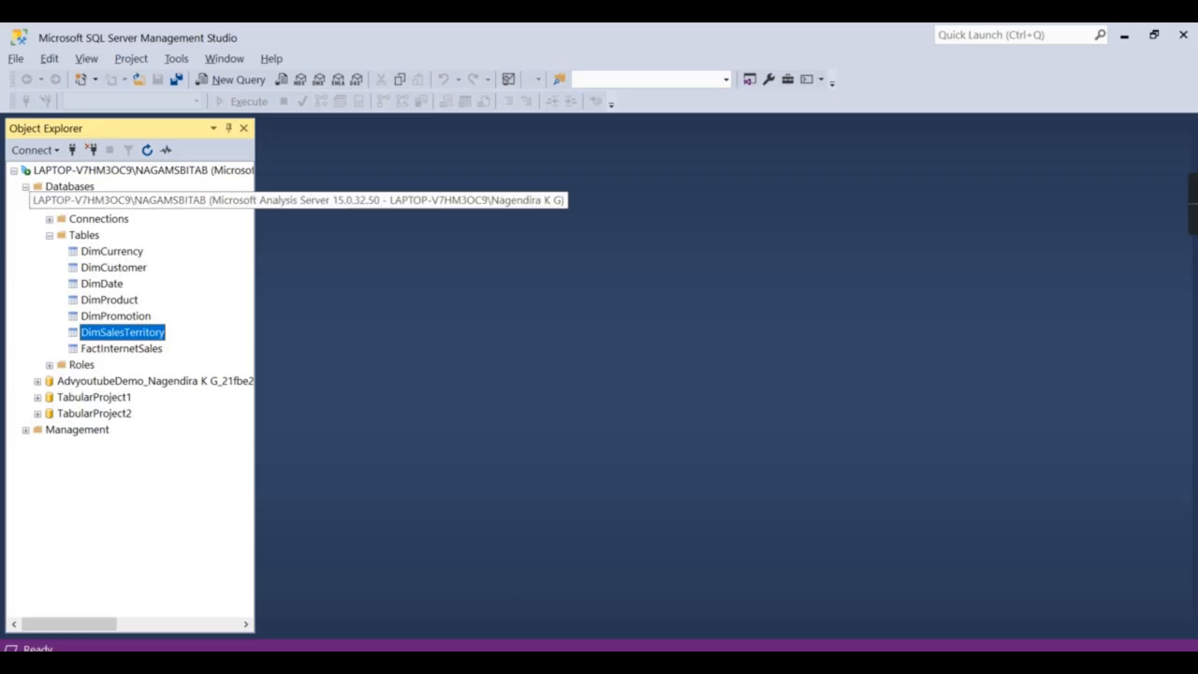
pyautogui.click(85, 241)
pyautogui.click(150, 152)
pyautogui.click(73, 187)
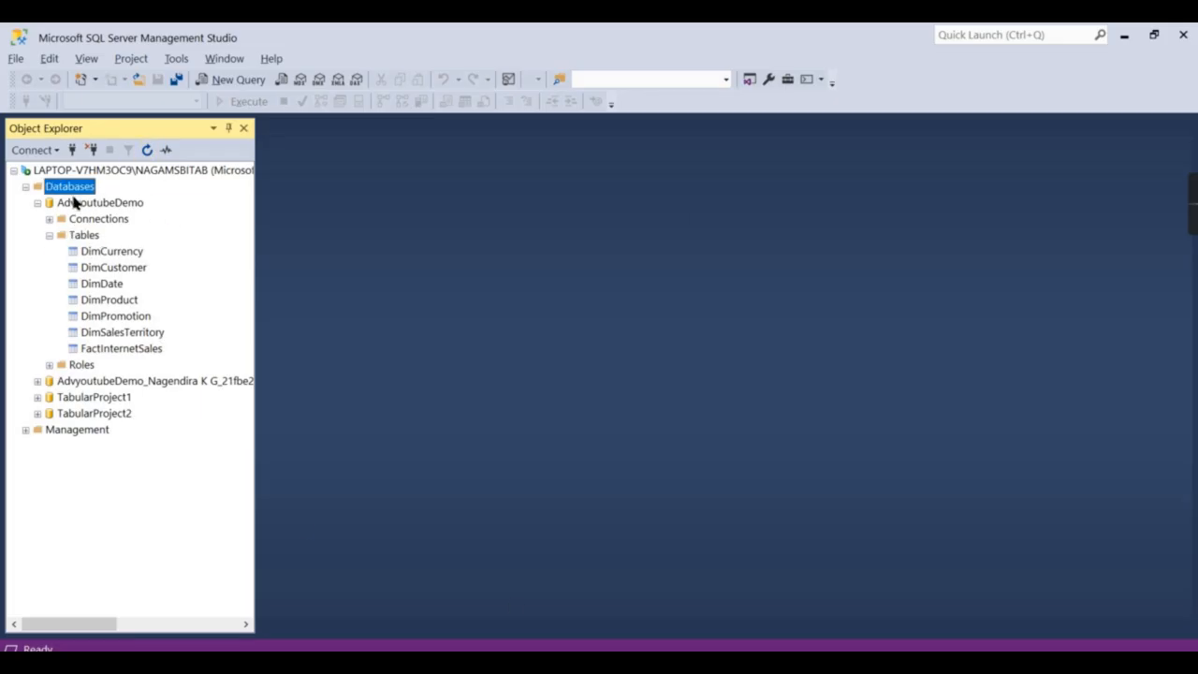
pyautogui.click(81, 201)
pyautogui.click(76, 189)
pyautogui.click(147, 150)
pyautogui.click(85, 203)
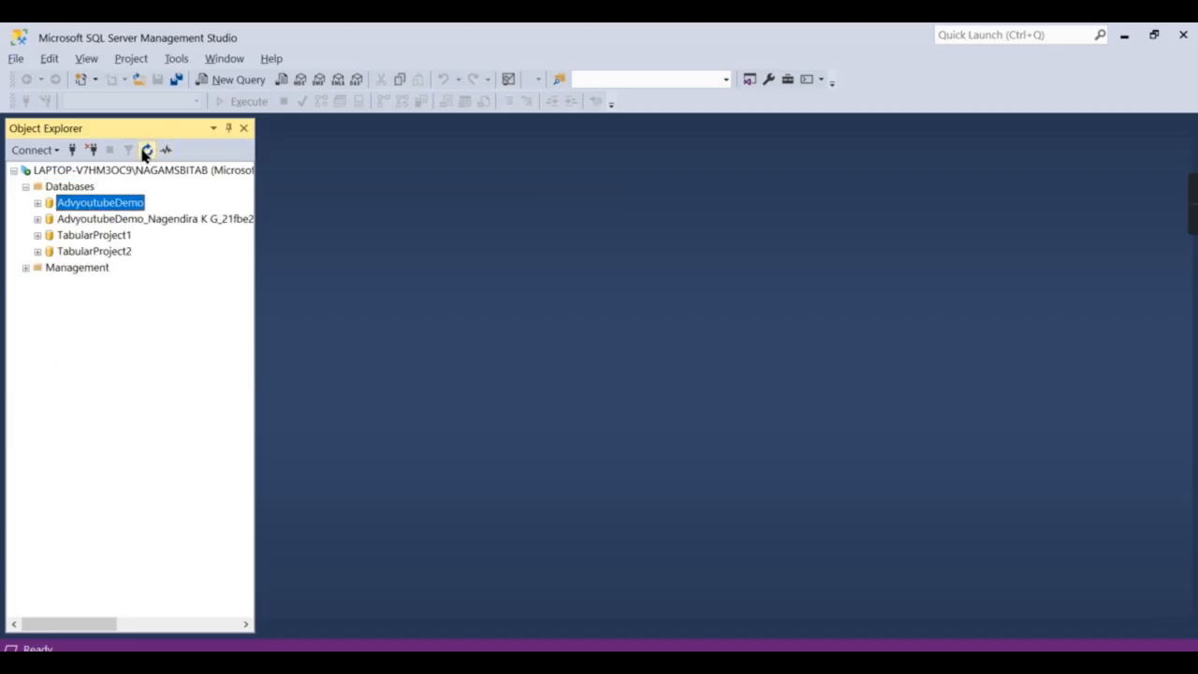
pyautogui.click(38, 204)
pyautogui.click(49, 235)
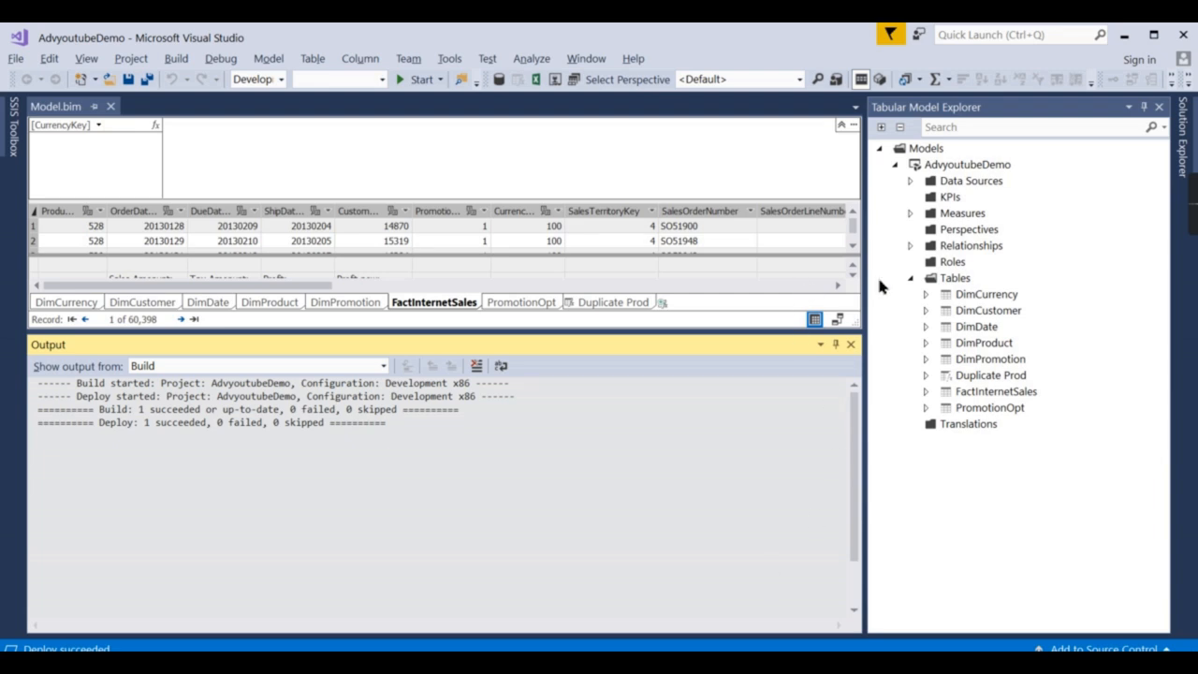
# Close the Output window and change AdvyoutubeDemo's deployment Processing Option from Default to Do Not Process.
pyautogui.click(851, 344)
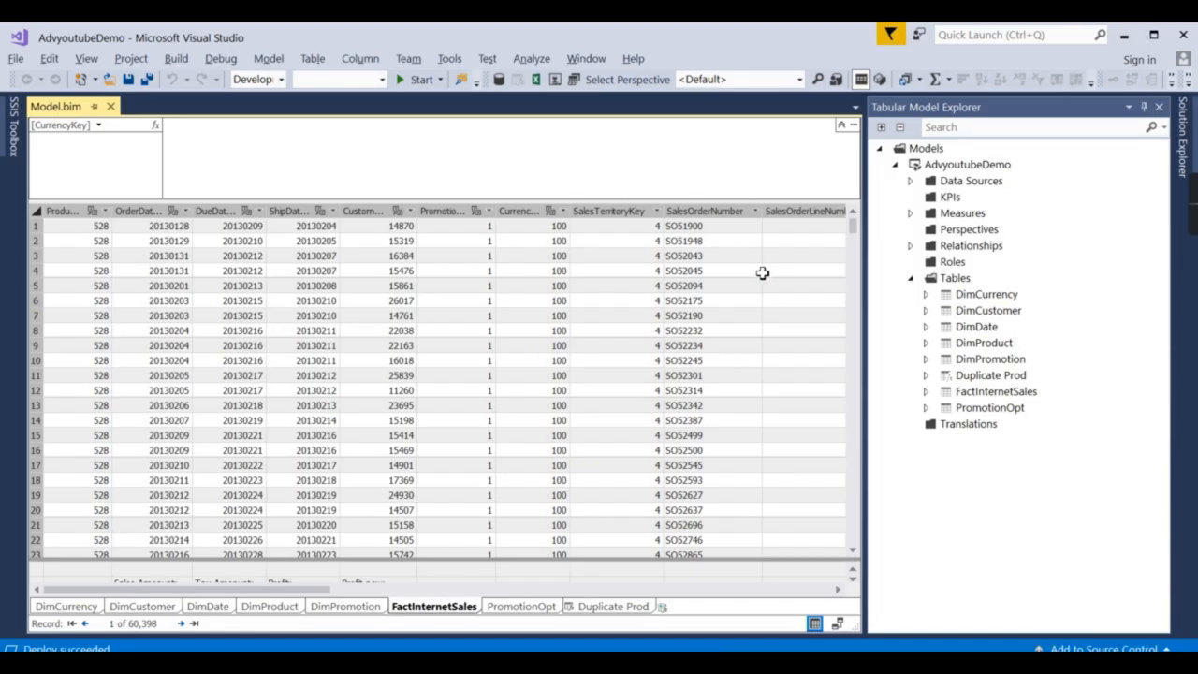
pyautogui.rightClick(972, 165)
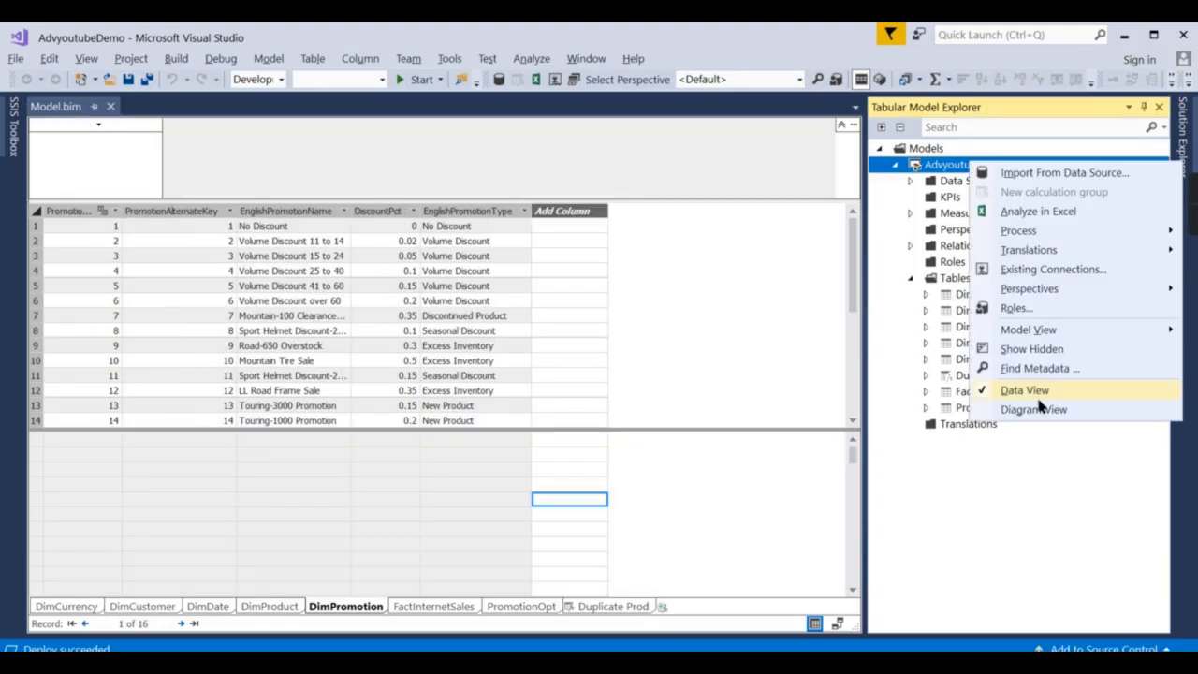
pyautogui.click(1185, 140)
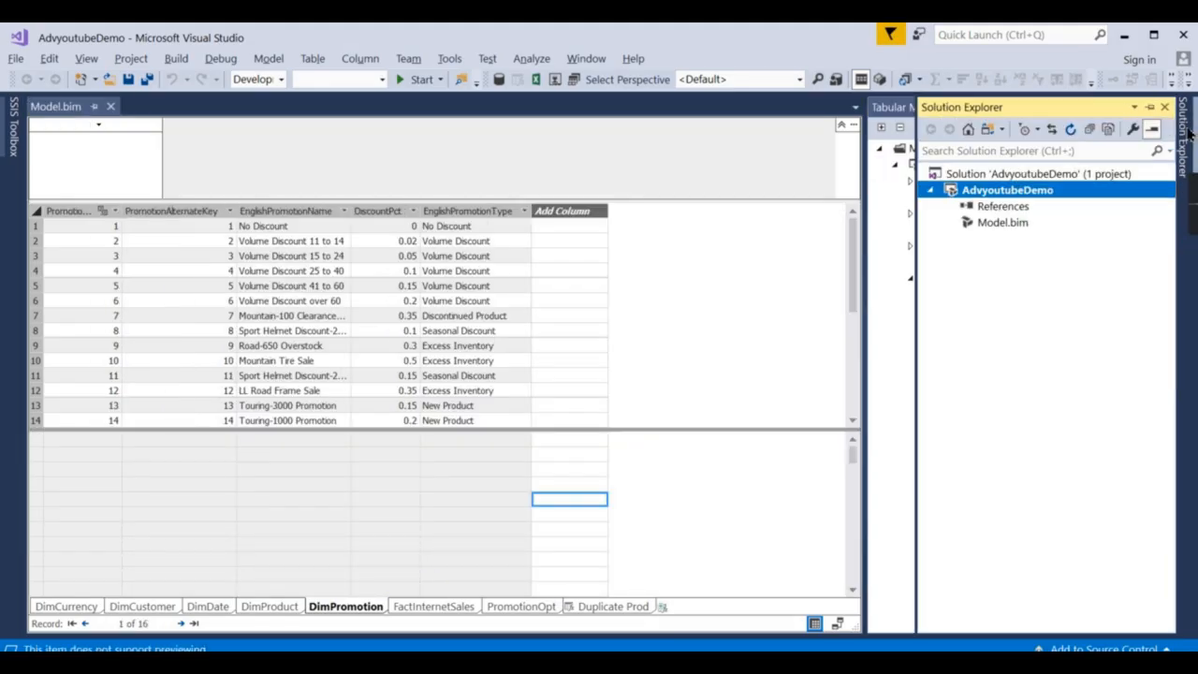
pyautogui.rightClick(985, 193)
pyautogui.click(811, 514)
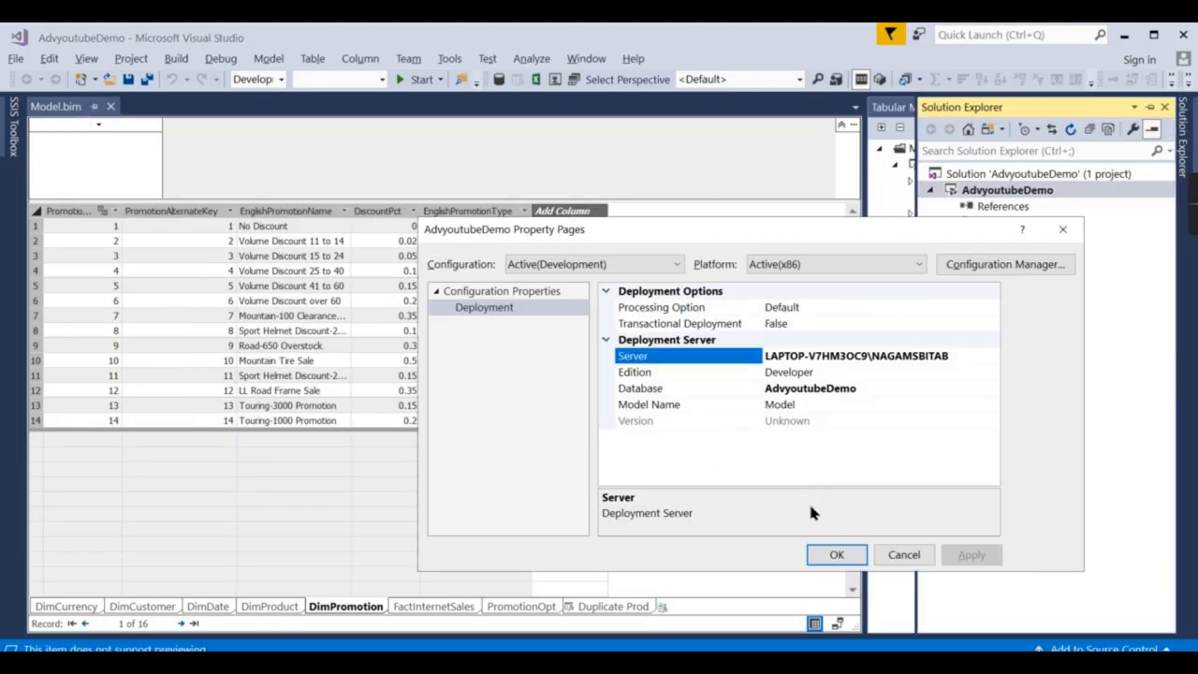
pyautogui.click(816, 311)
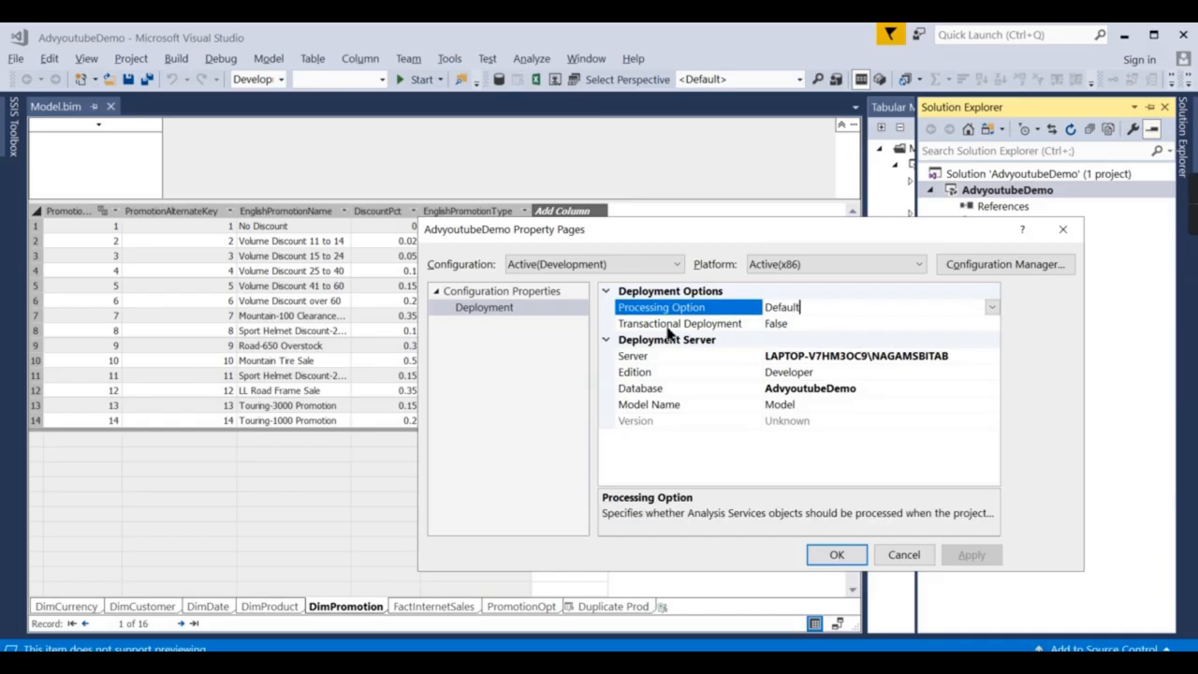
pyautogui.click(993, 307)
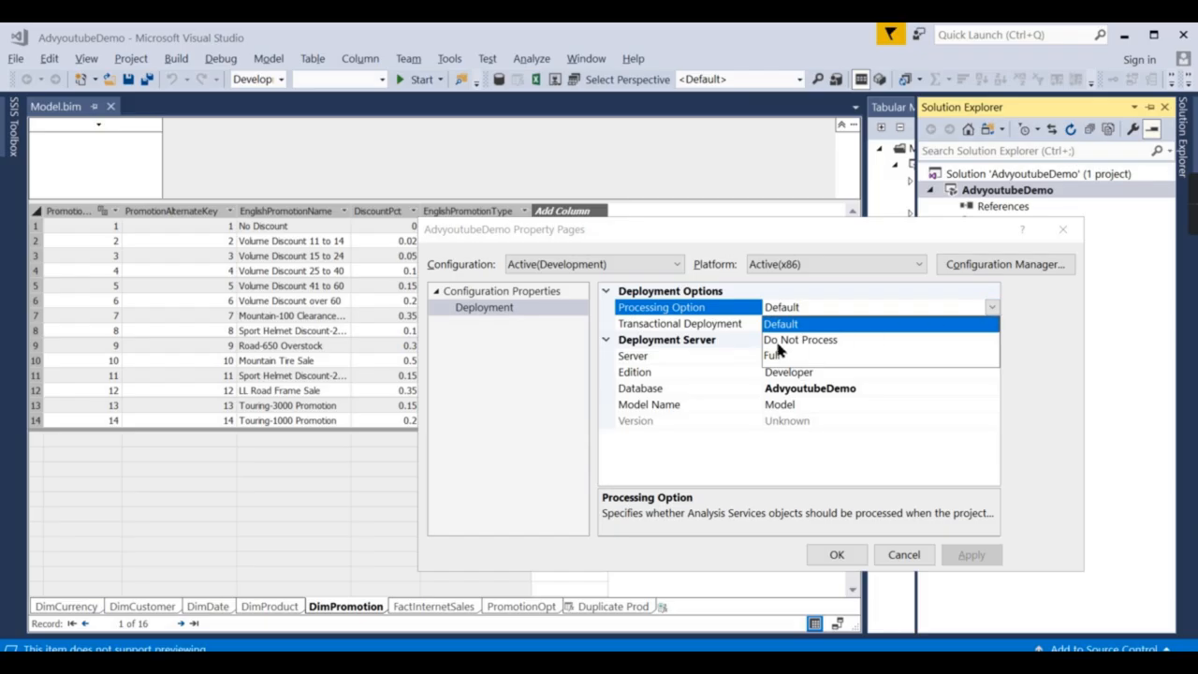
pyautogui.click(777, 341)
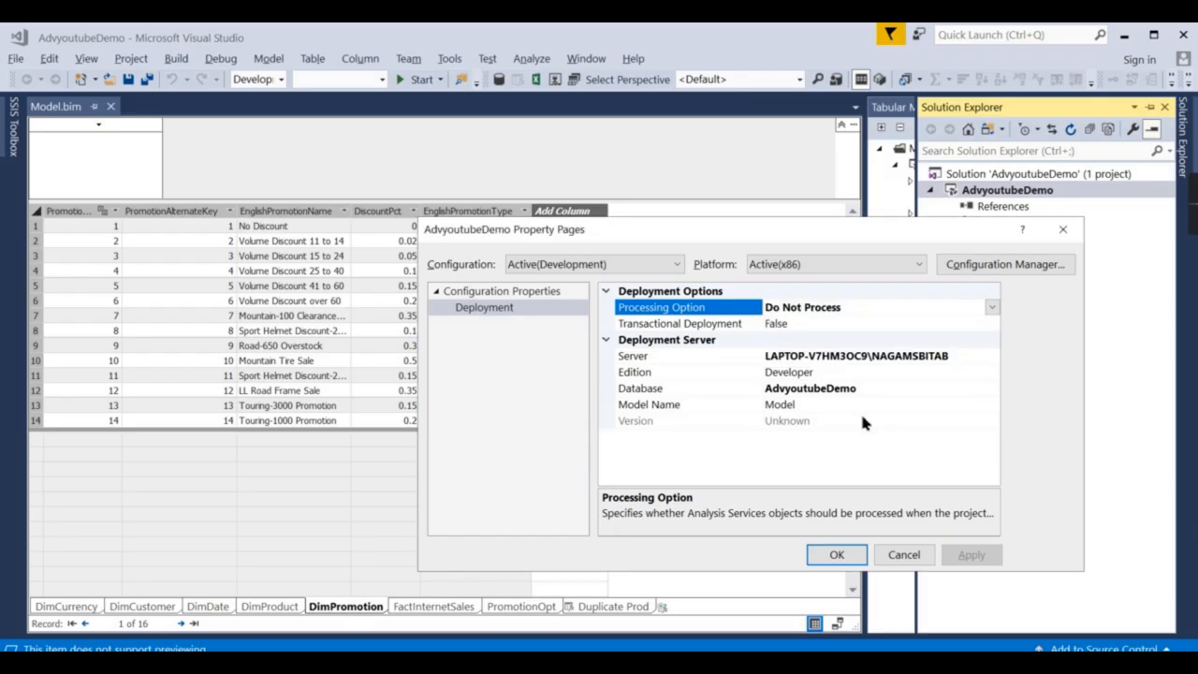
pyautogui.click(848, 557)
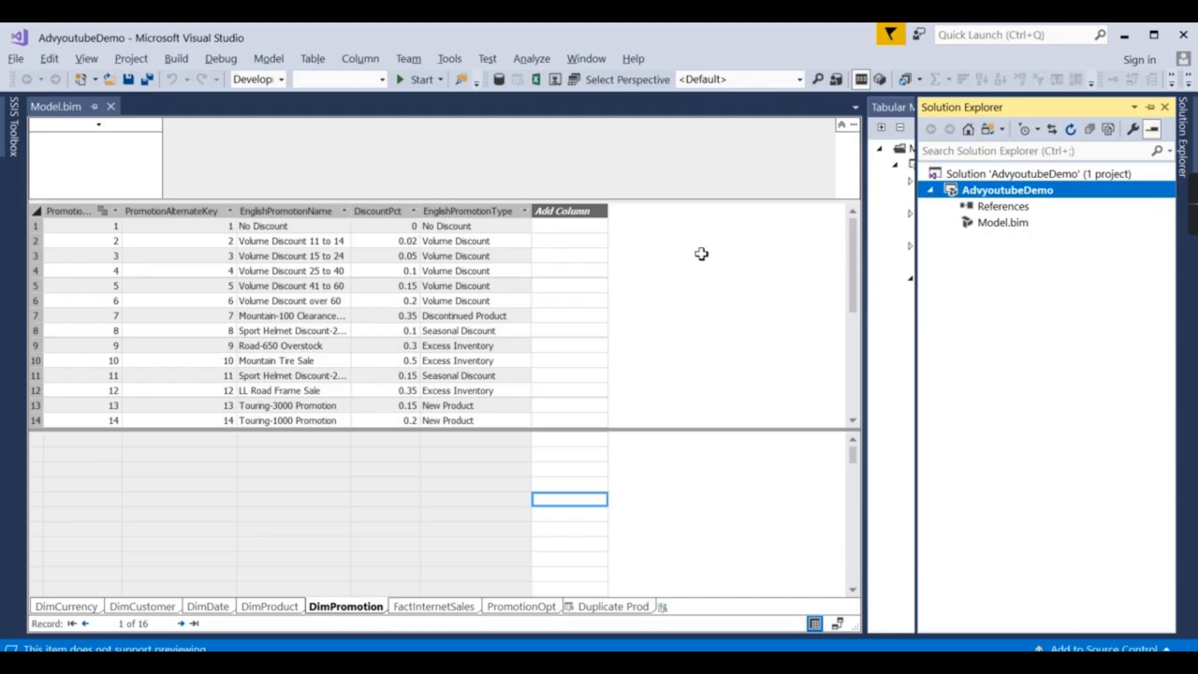
# Switch to the PowerPoint slide, then back to Visual Studio's DimPromotion table.
pyautogui.click(723, 662)
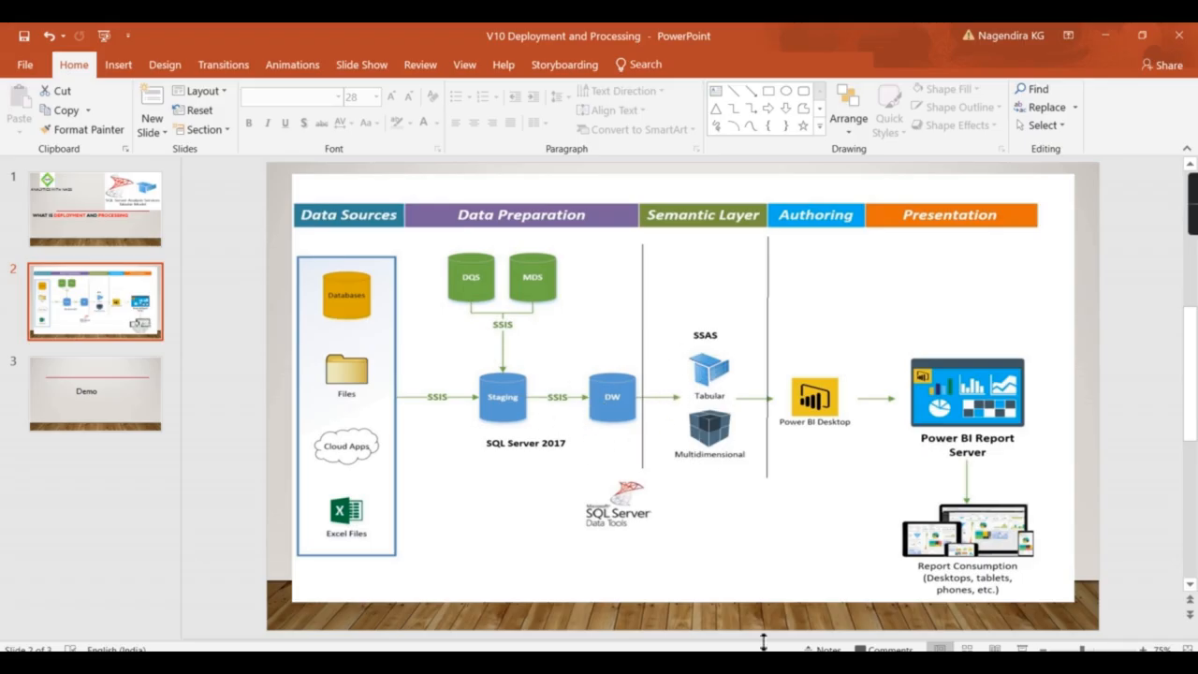
pyautogui.click(689, 617)
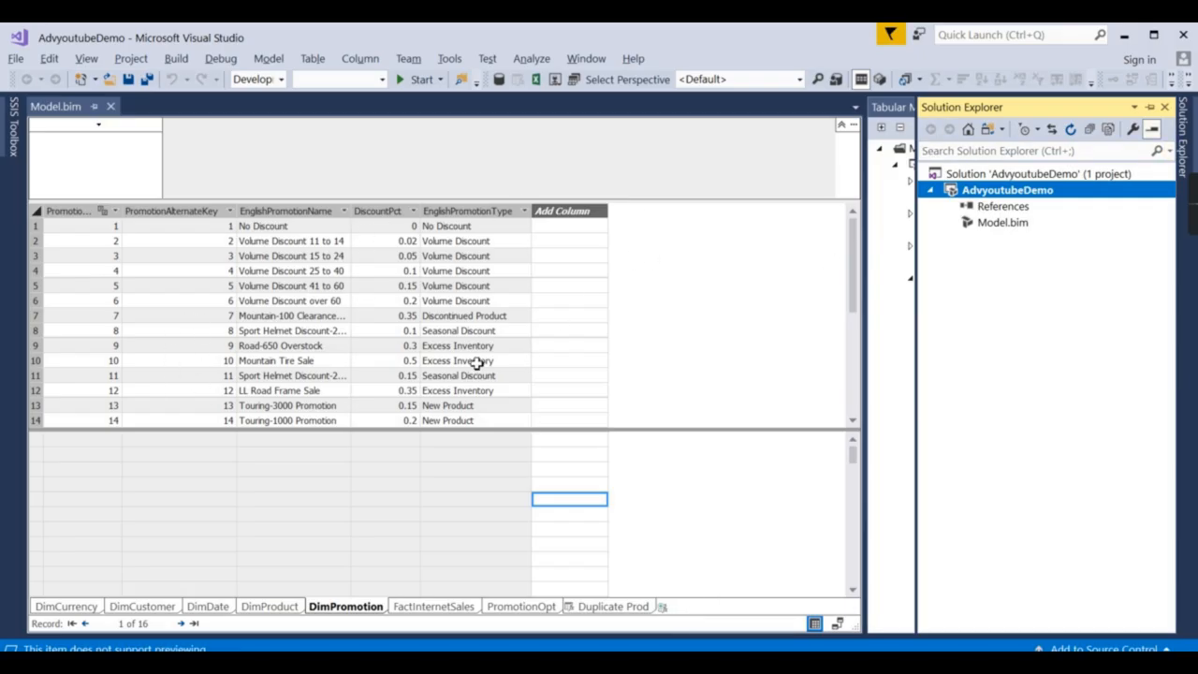
# Deploy AdvyoutubeDemo under Do Not Process, then close the Deploy dialog and Output pane.
pyautogui.rightClick(995, 193)
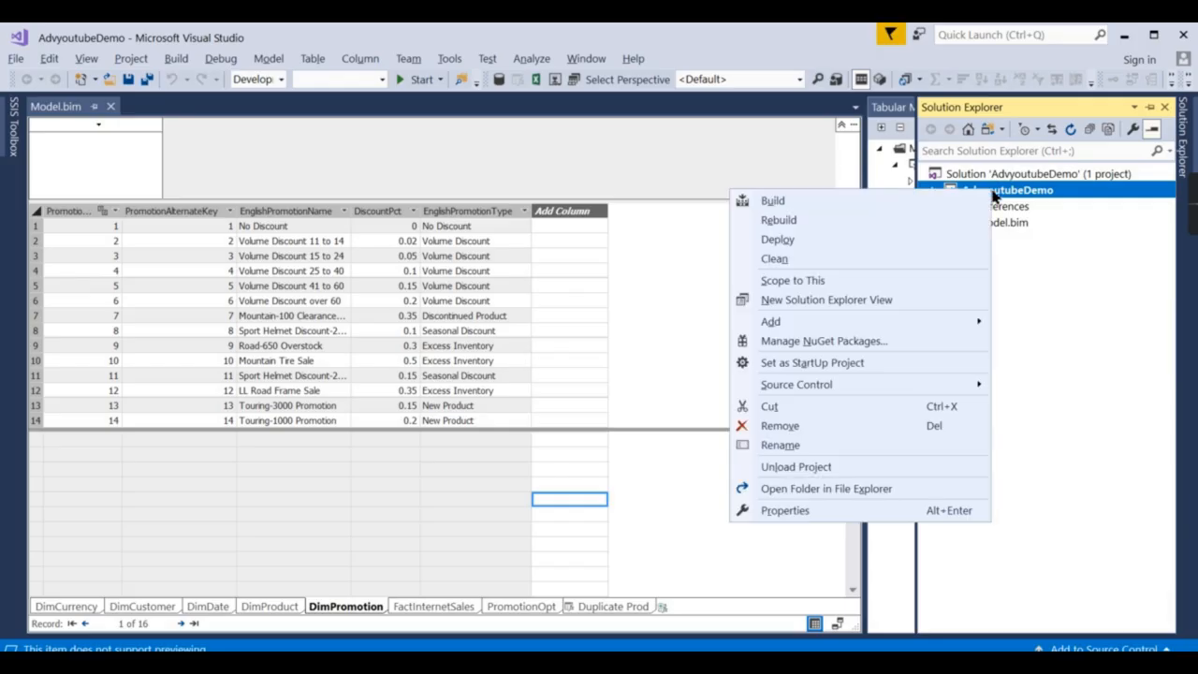
pyautogui.click(788, 245)
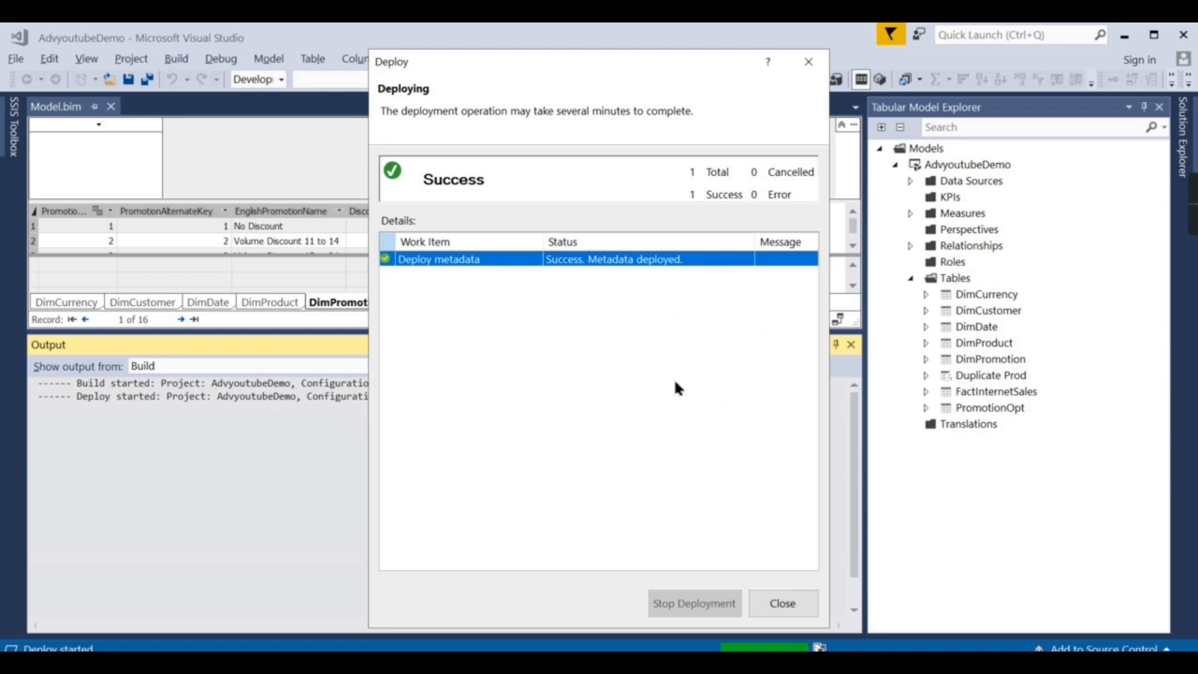
pyautogui.click(809, 60)
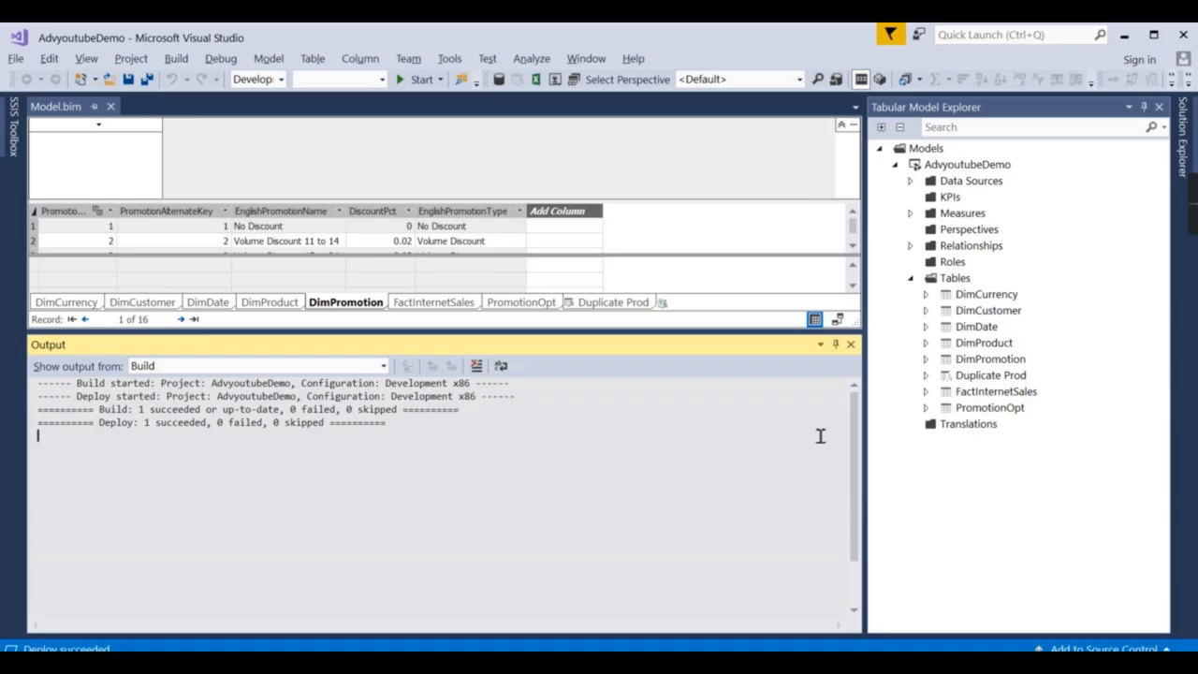
pyautogui.click(851, 345)
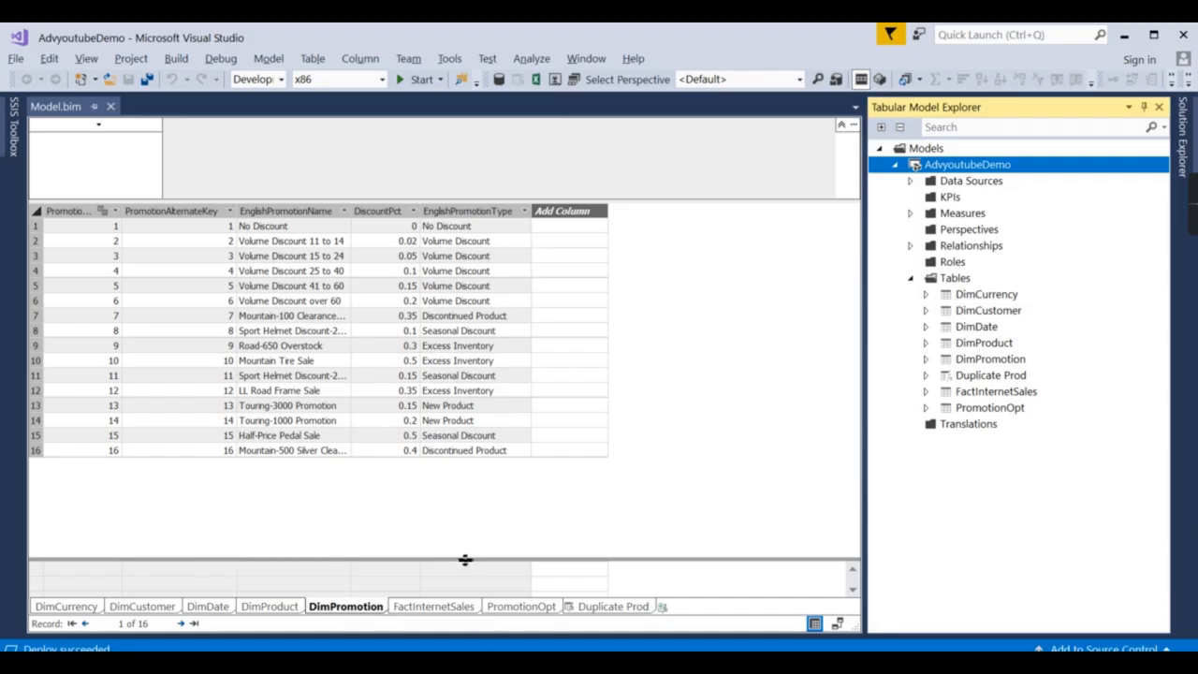
# Raise the grid splitter to enlarge the DimPromotion rows and select a measure cell.
pyautogui.moveTo(465, 560); pyautogui.dragTo(459, 530)
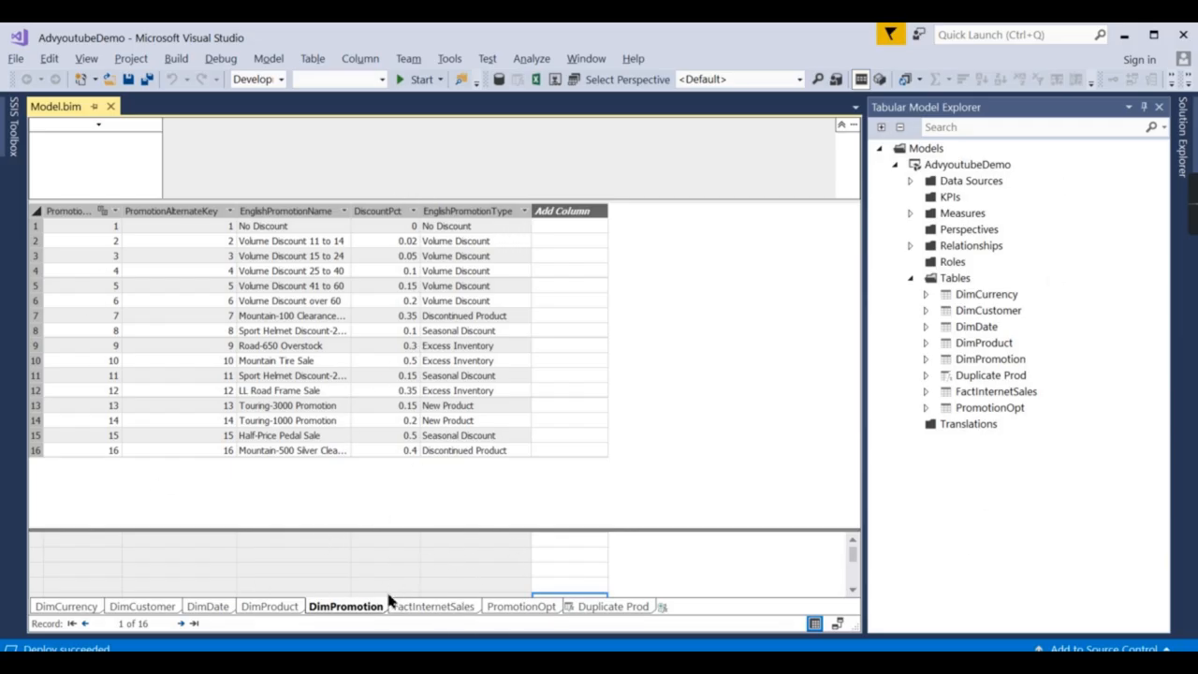
pyautogui.moveTo(476, 527); pyautogui.dragTo(490, 459)
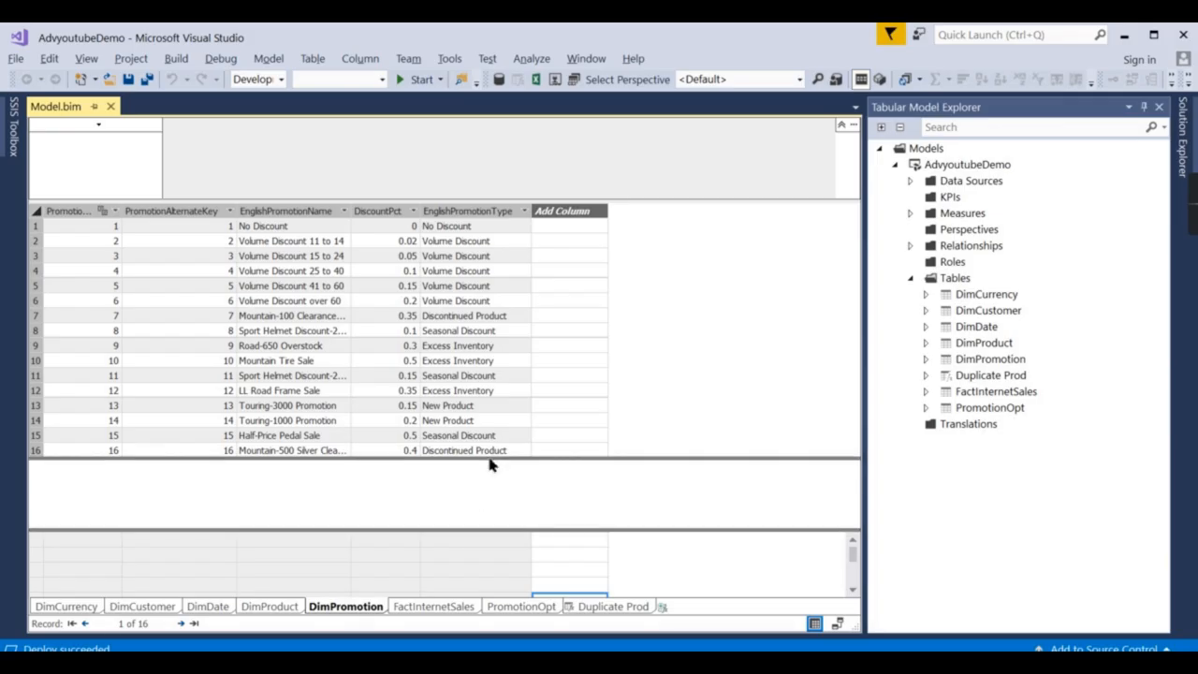
pyautogui.click(484, 471)
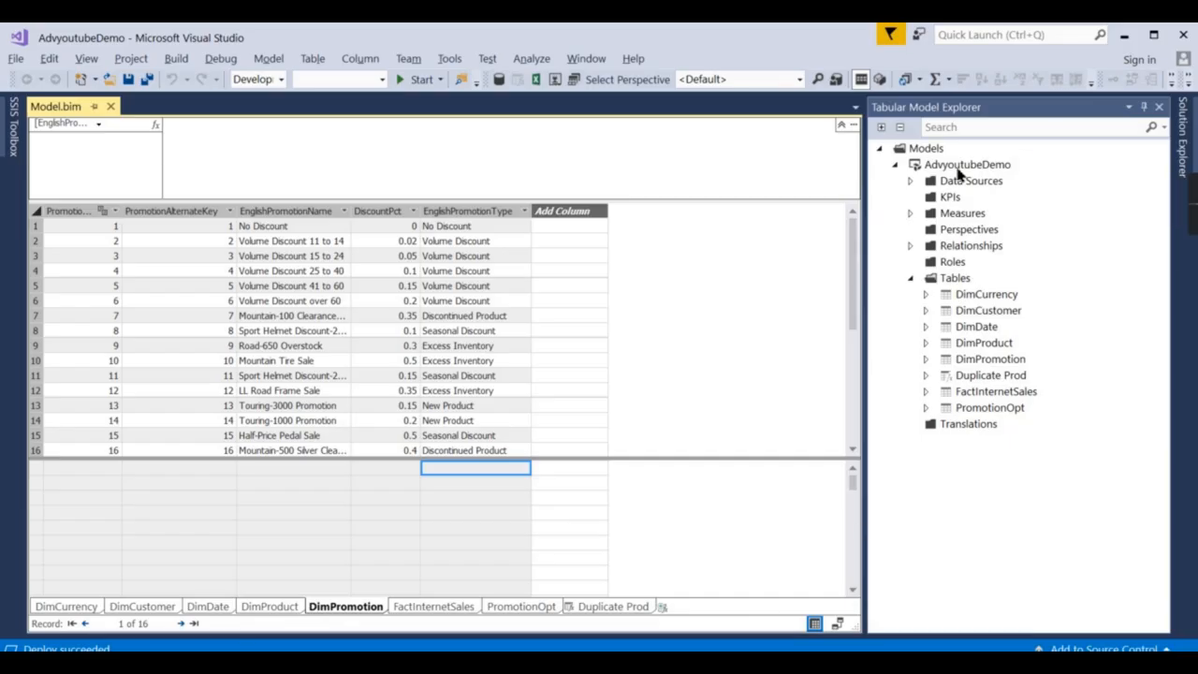
pyautogui.rightClick(959, 167)
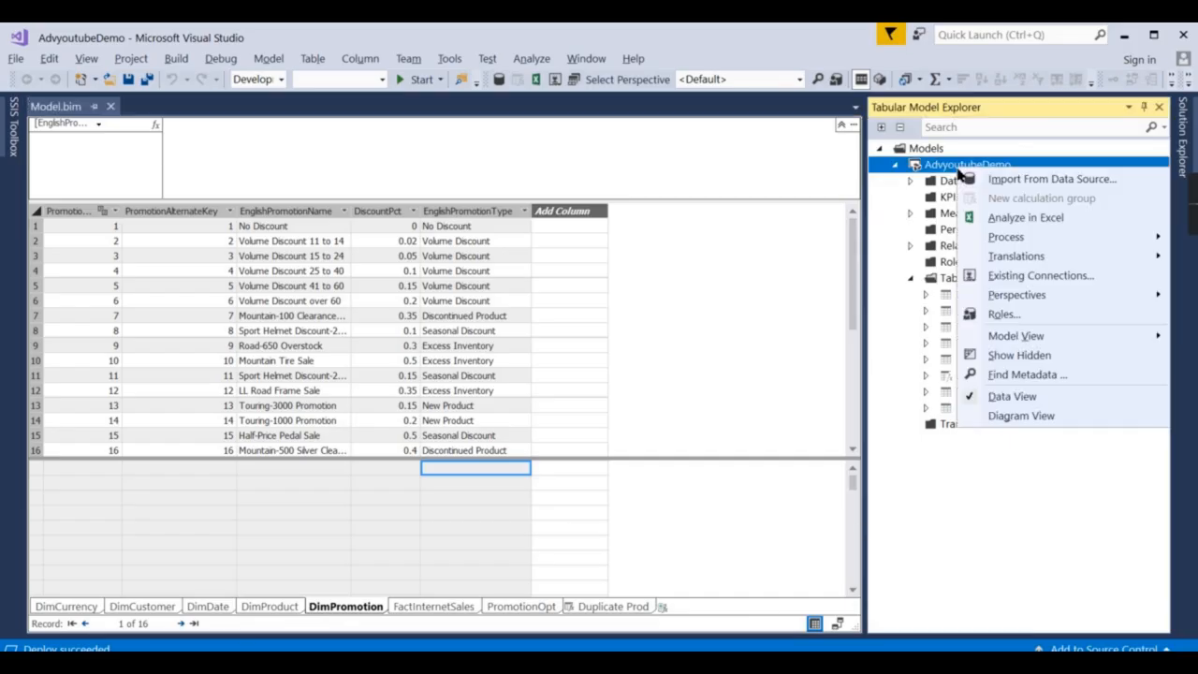
pyautogui.click(1183, 135)
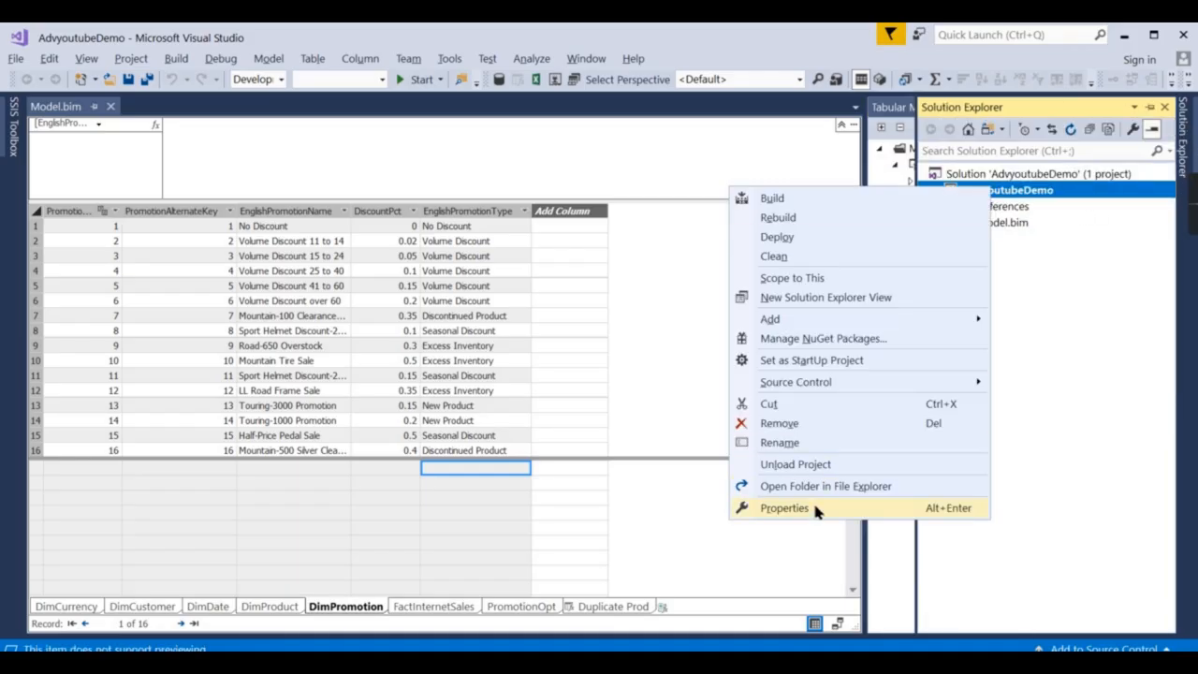
pyautogui.click(813, 508)
pyautogui.click(858, 311)
pyautogui.click(992, 309)
pyautogui.click(790, 357)
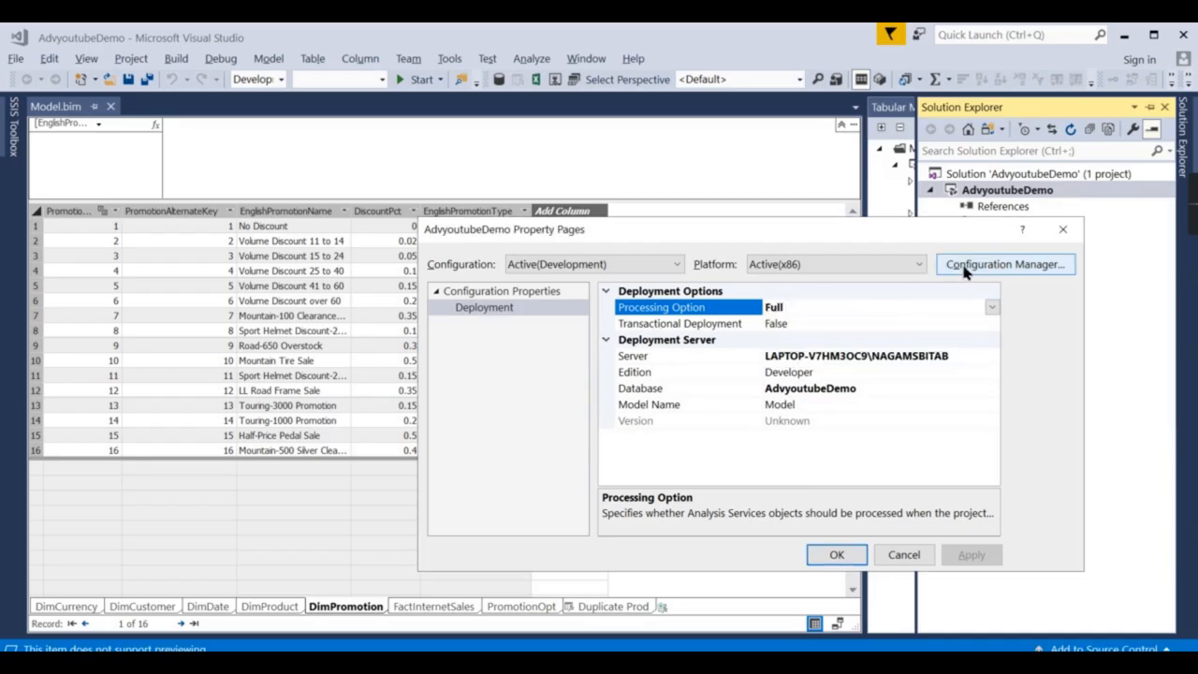
pyautogui.click(1063, 230)
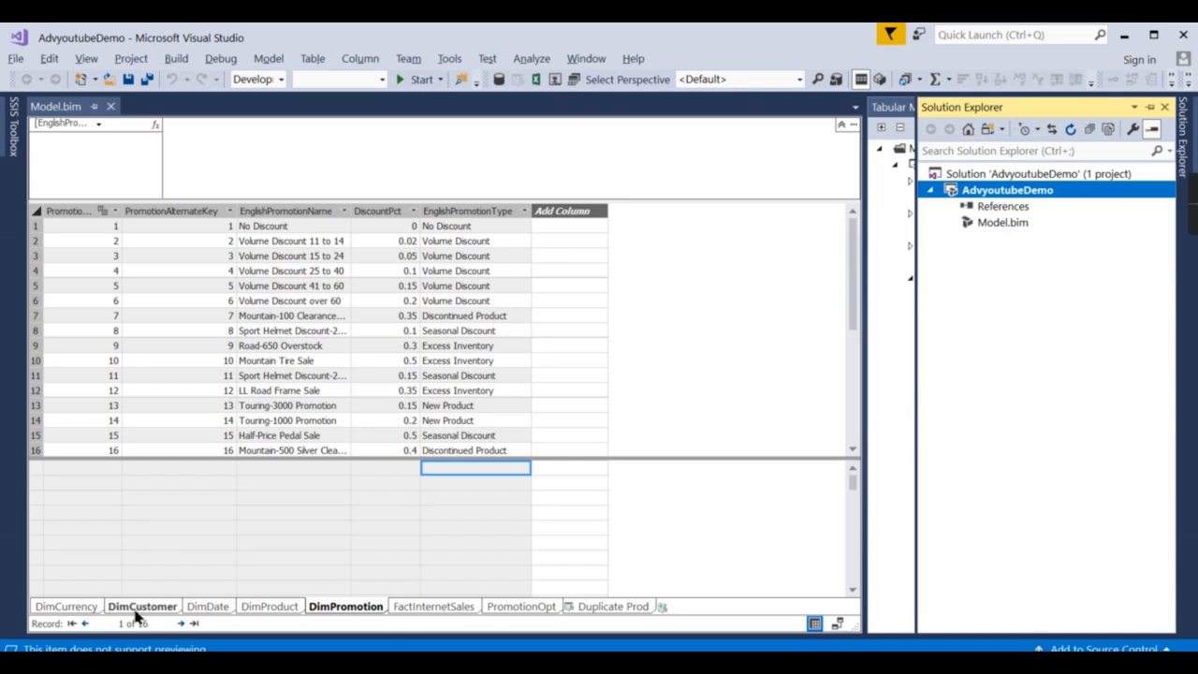
# Show the DimCustomer sheet with its 18,484 rows and collapse the model's Tables list.
pyautogui.click(65, 607)
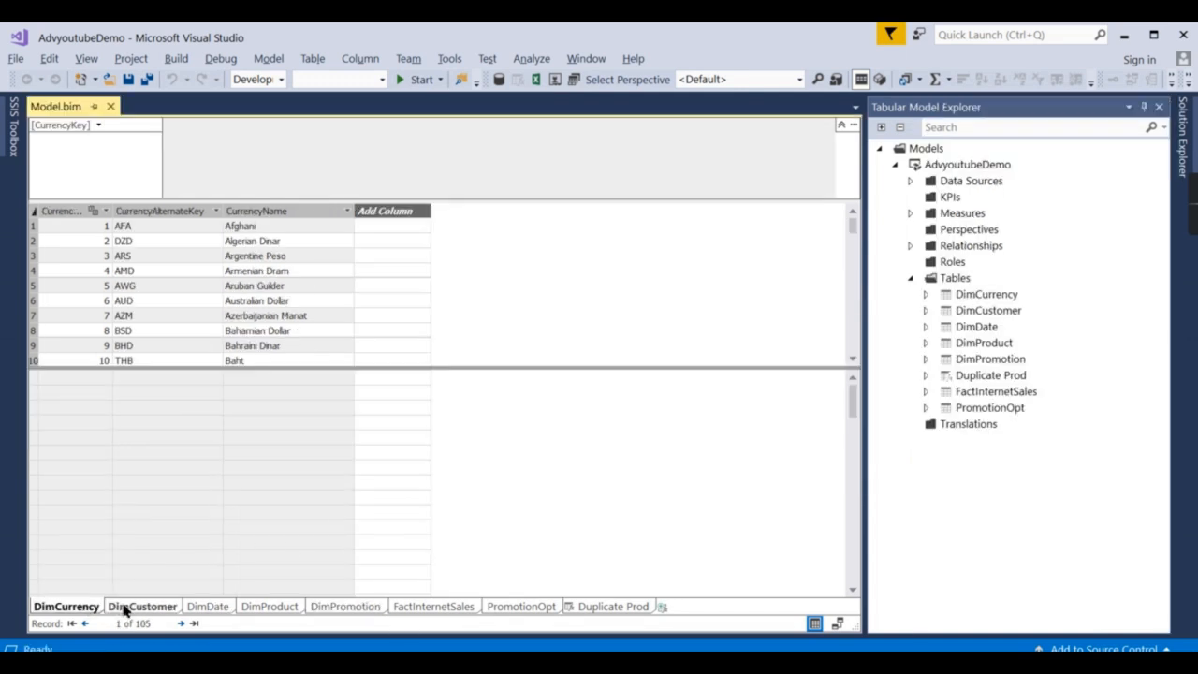
pyautogui.click(143, 607)
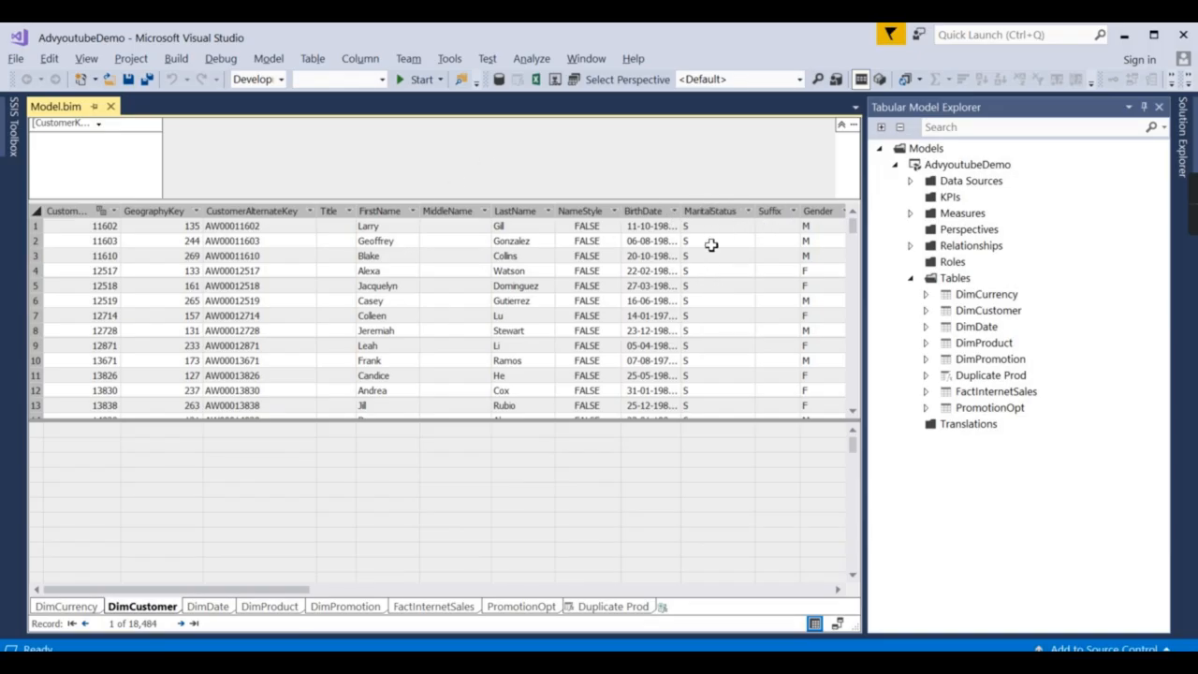
pyautogui.click(911, 278)
# Check the model's actions, then bring up the AdvyoutubeDemo project's context menu in Solution Explorer.
pyautogui.click(947, 167)
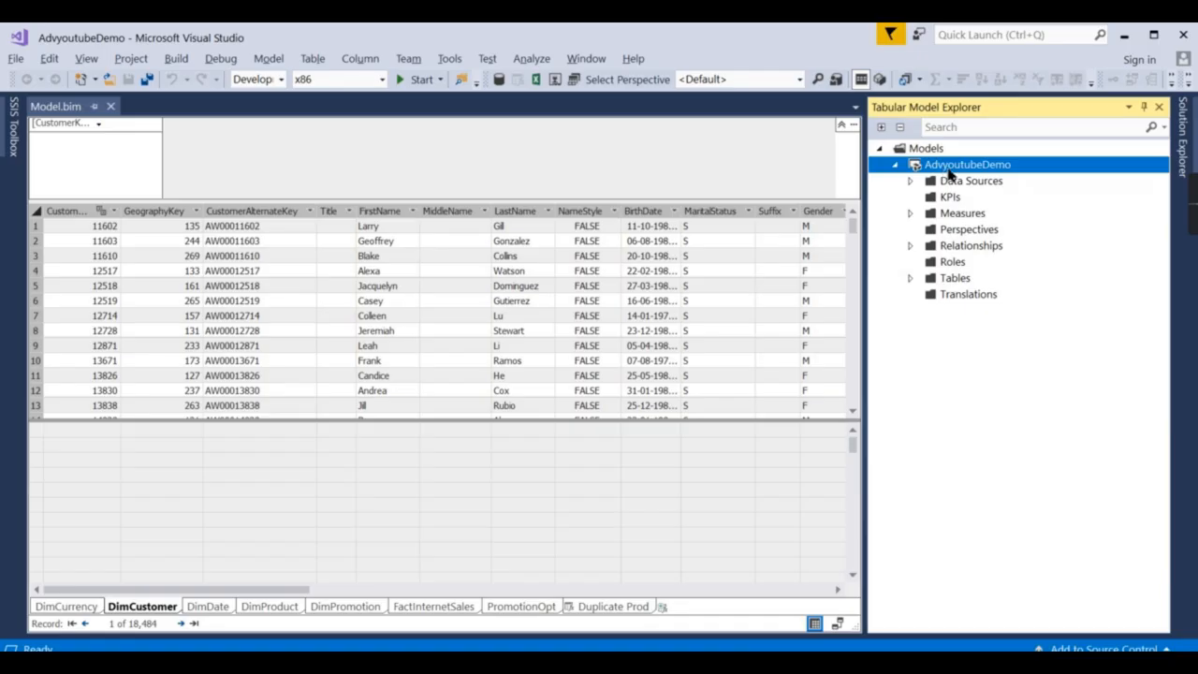
pyautogui.rightClick(948, 172)
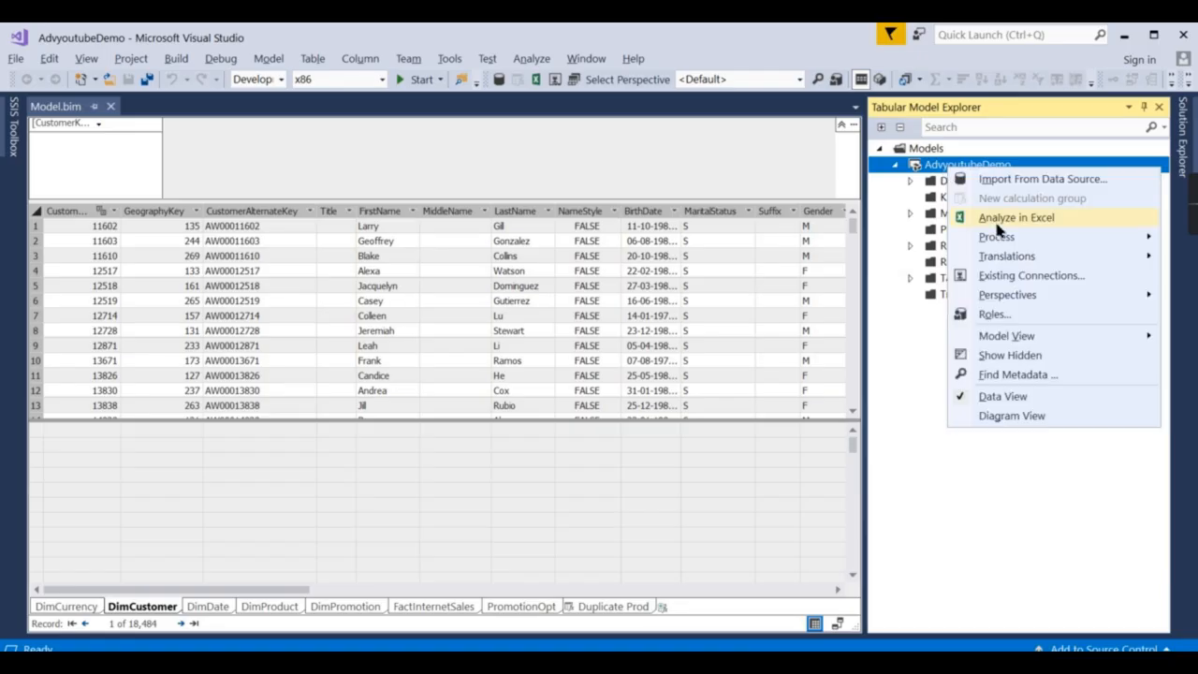
pyautogui.click(1182, 161)
pyautogui.click(1183, 161)
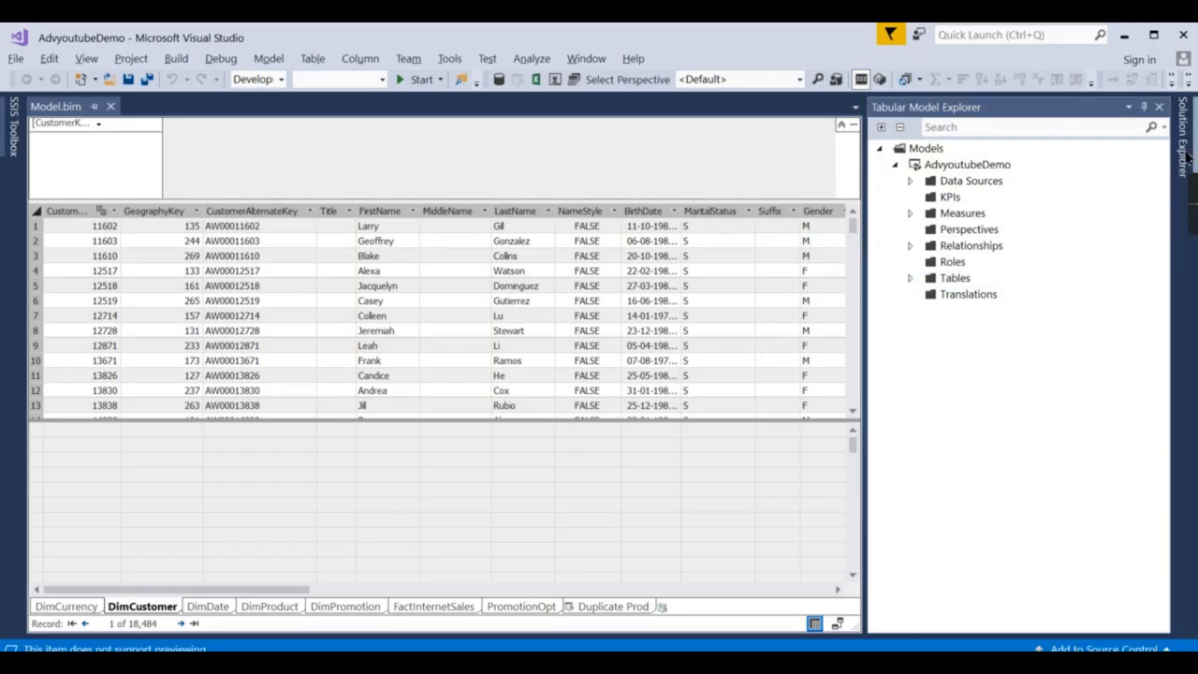
pyautogui.click(1183, 161)
pyautogui.rightClick(1008, 191)
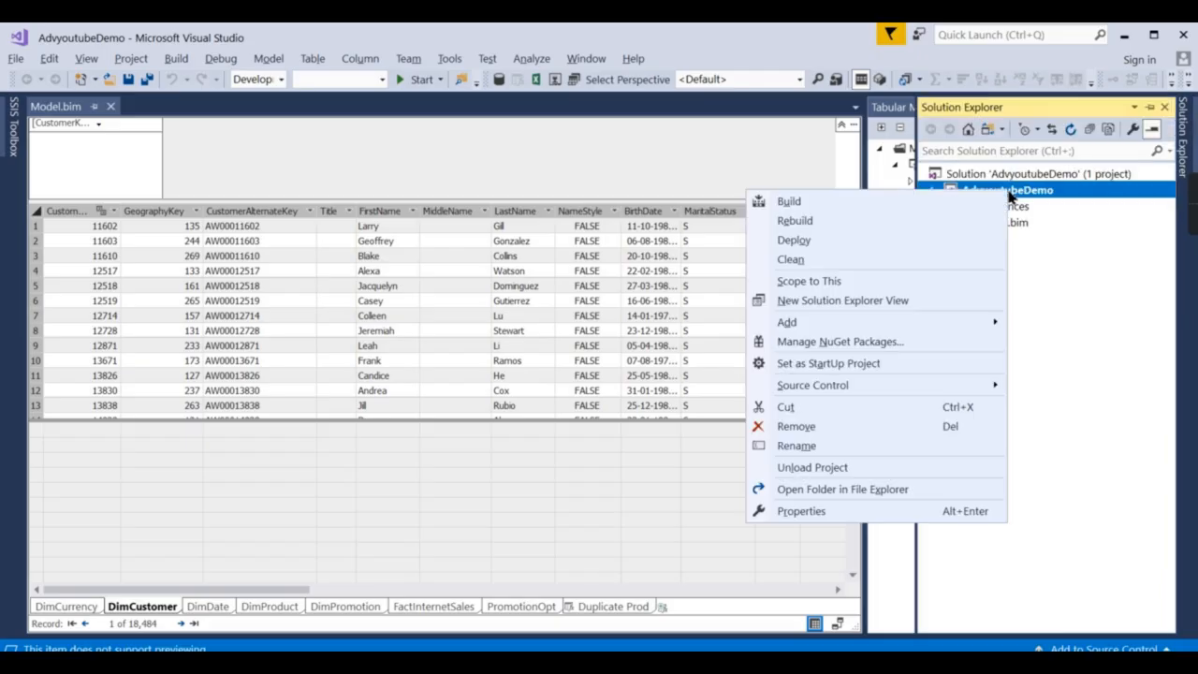
# Redeploy AdvyoutubeDemo under Do Not Process and close the deployment results.
pyautogui.click(793, 241)
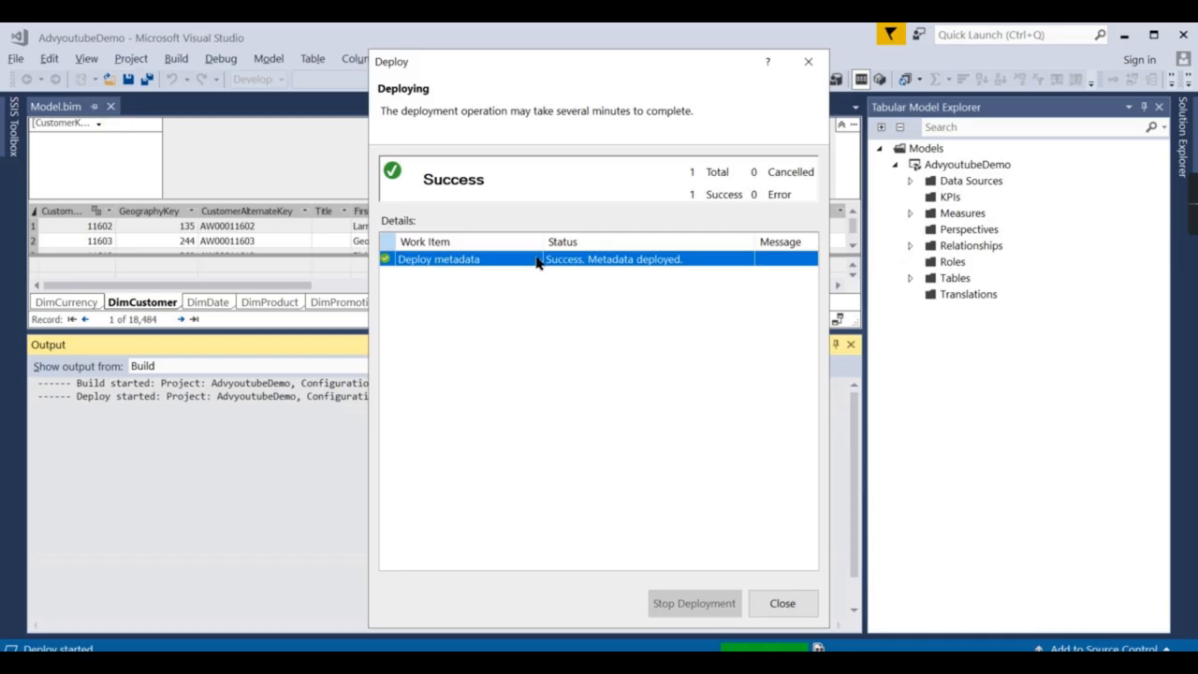
pyautogui.click(809, 61)
pyautogui.click(959, 165)
pyautogui.rightClick(958, 165)
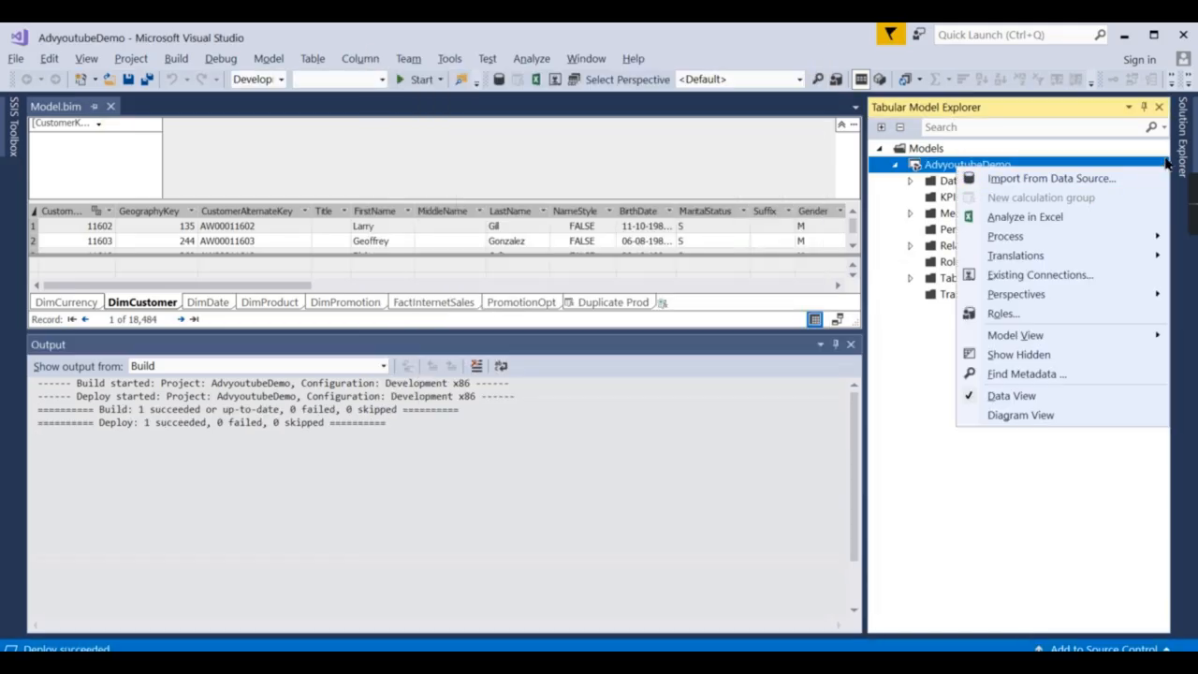
pyautogui.click(1185, 159)
# Set the project's Processing Option to Full and redeploy to process all eight tables.
pyautogui.rightClick(972, 194)
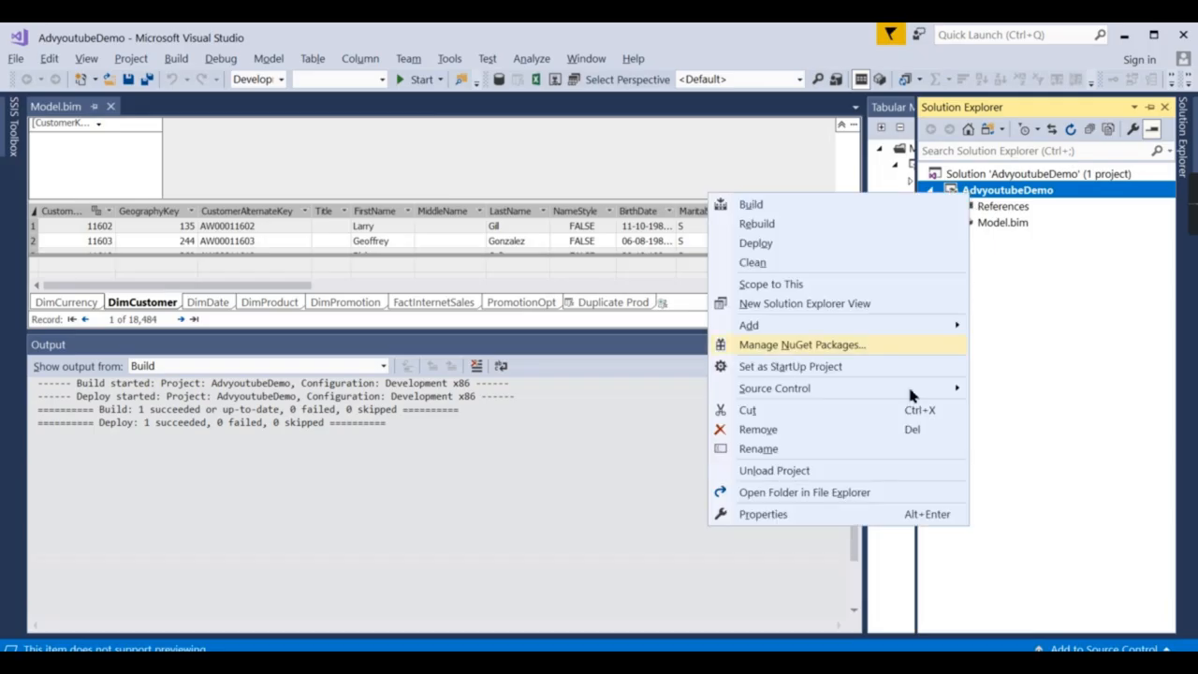
pyautogui.click(789, 512)
pyautogui.click(898, 309)
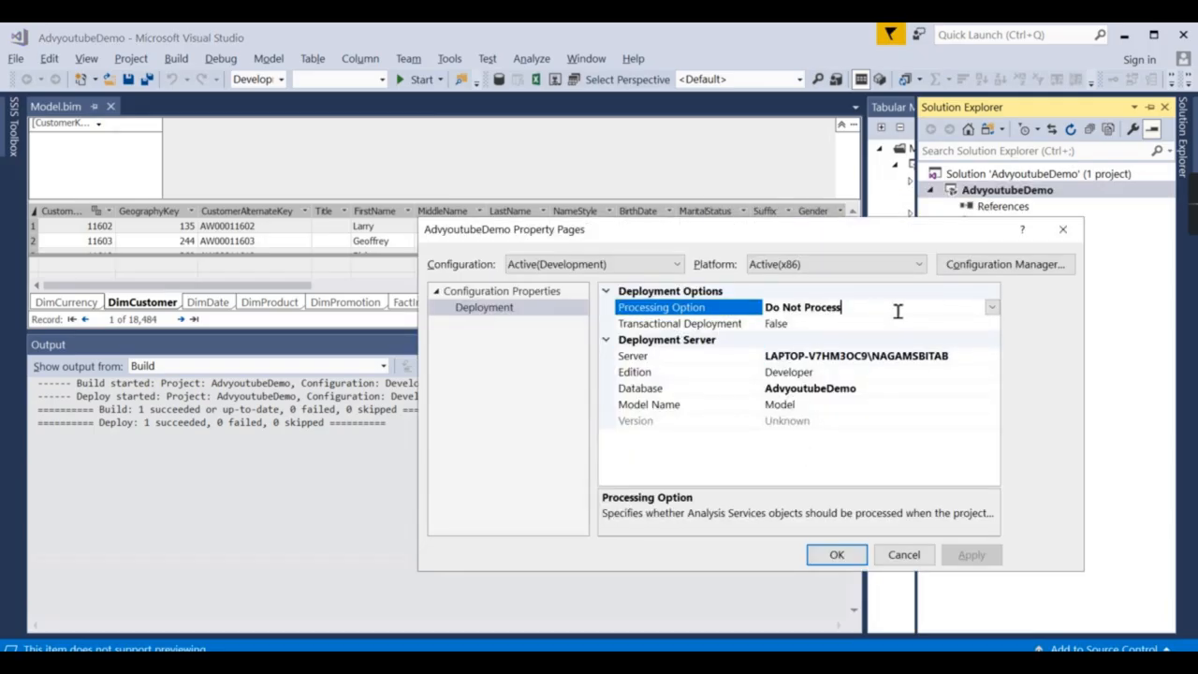
pyautogui.click(992, 307)
pyautogui.click(890, 354)
pyautogui.click(824, 554)
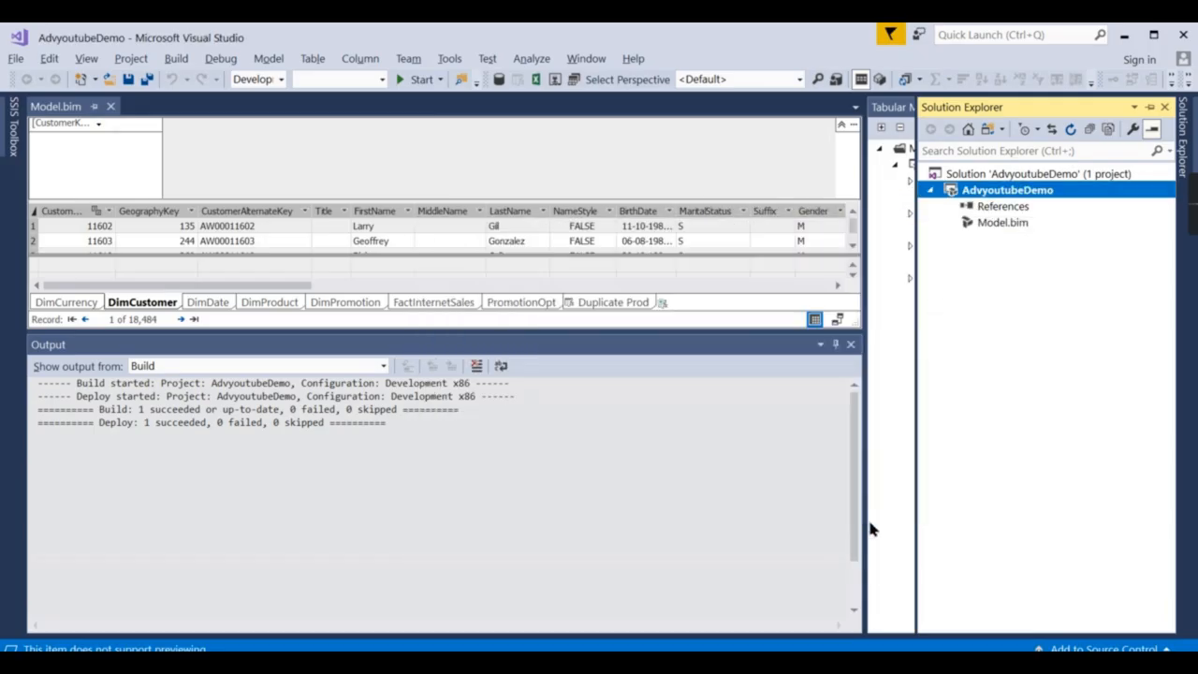
pyautogui.rightClick(983, 191)
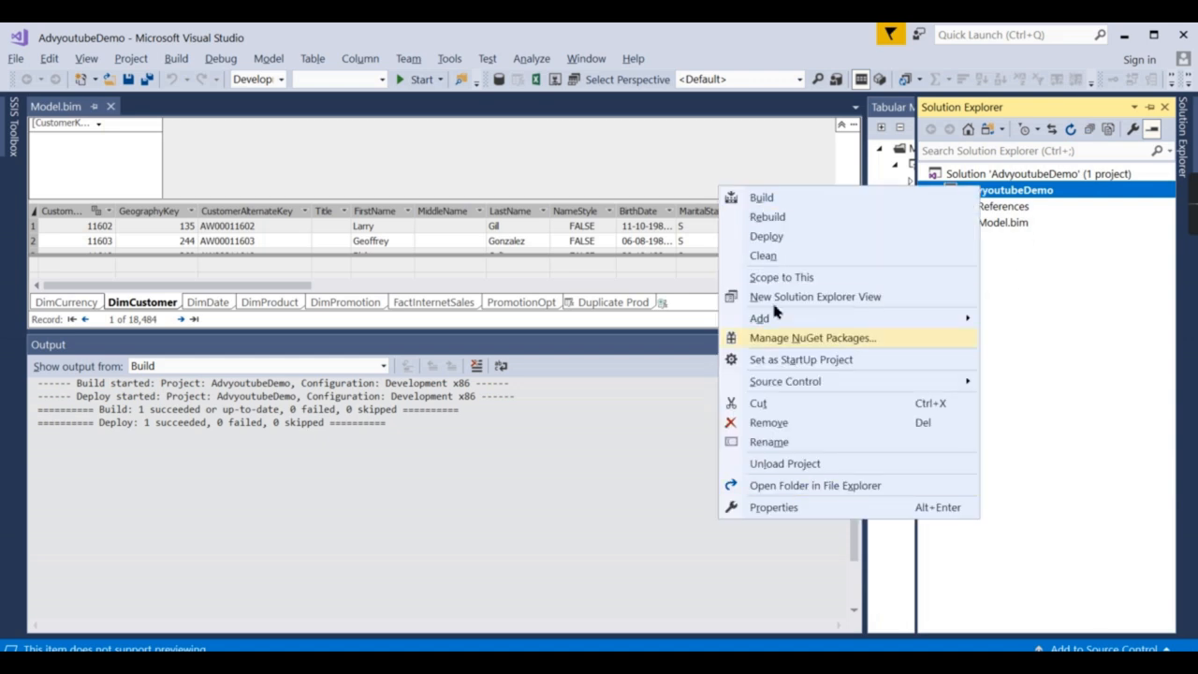
pyautogui.click(767, 237)
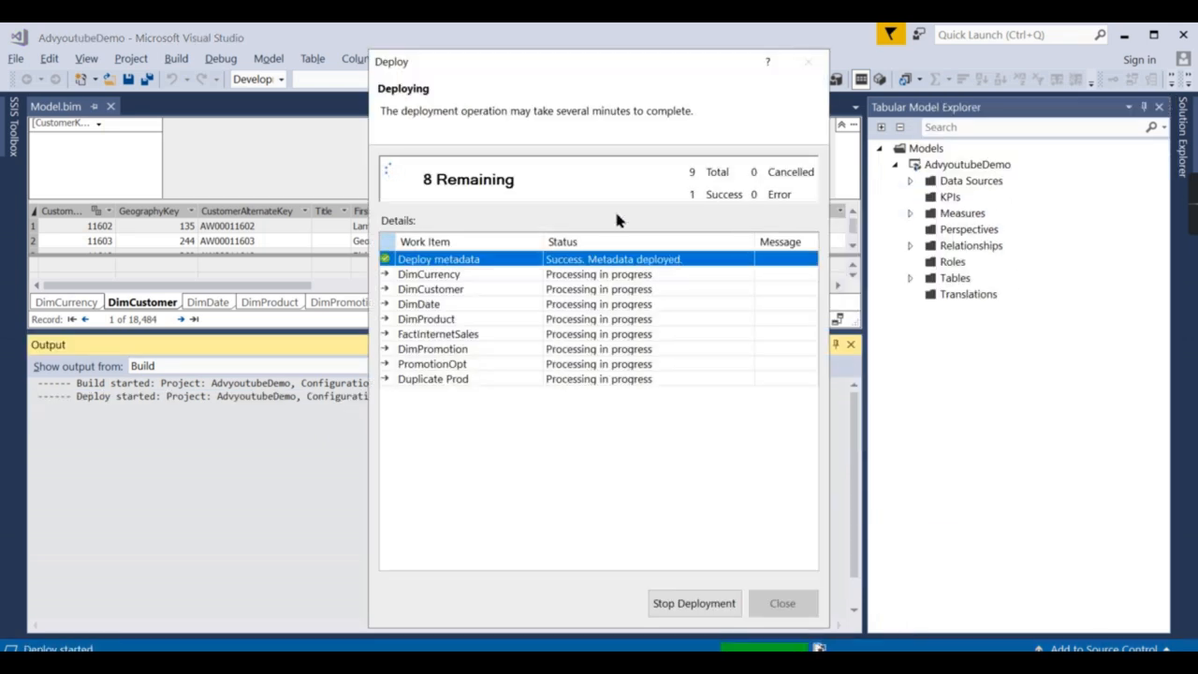
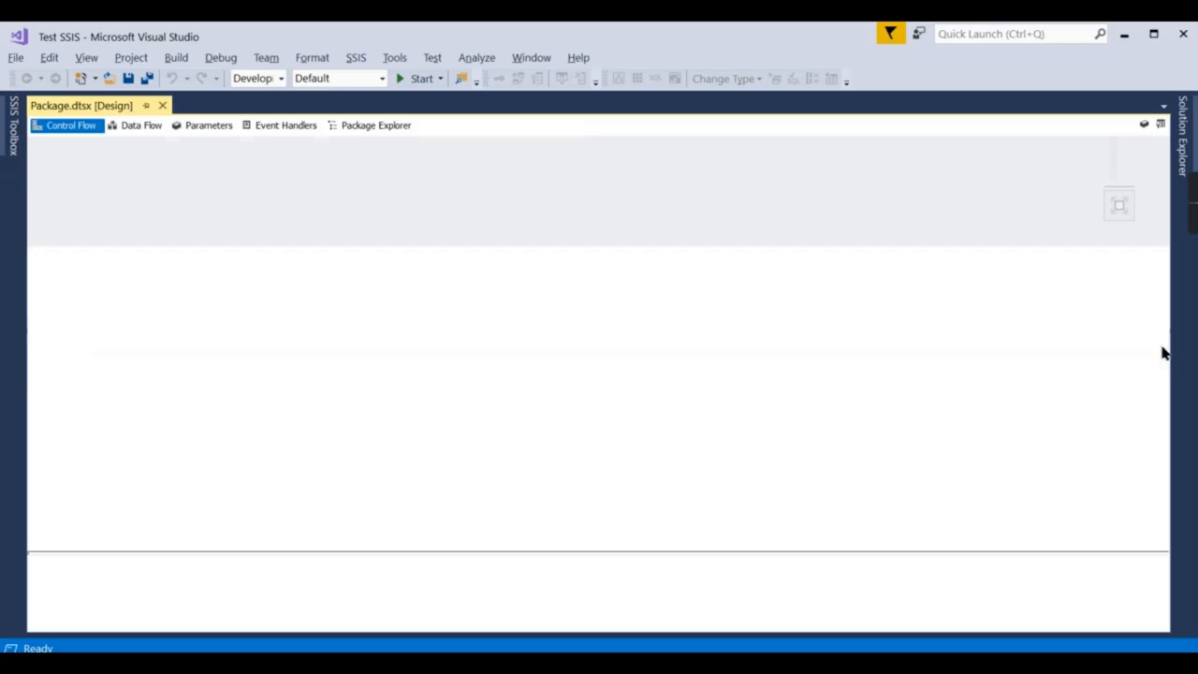
# Pin Solution Explorer open and select the Package.dtsx package.
pyautogui.click(1185, 149)
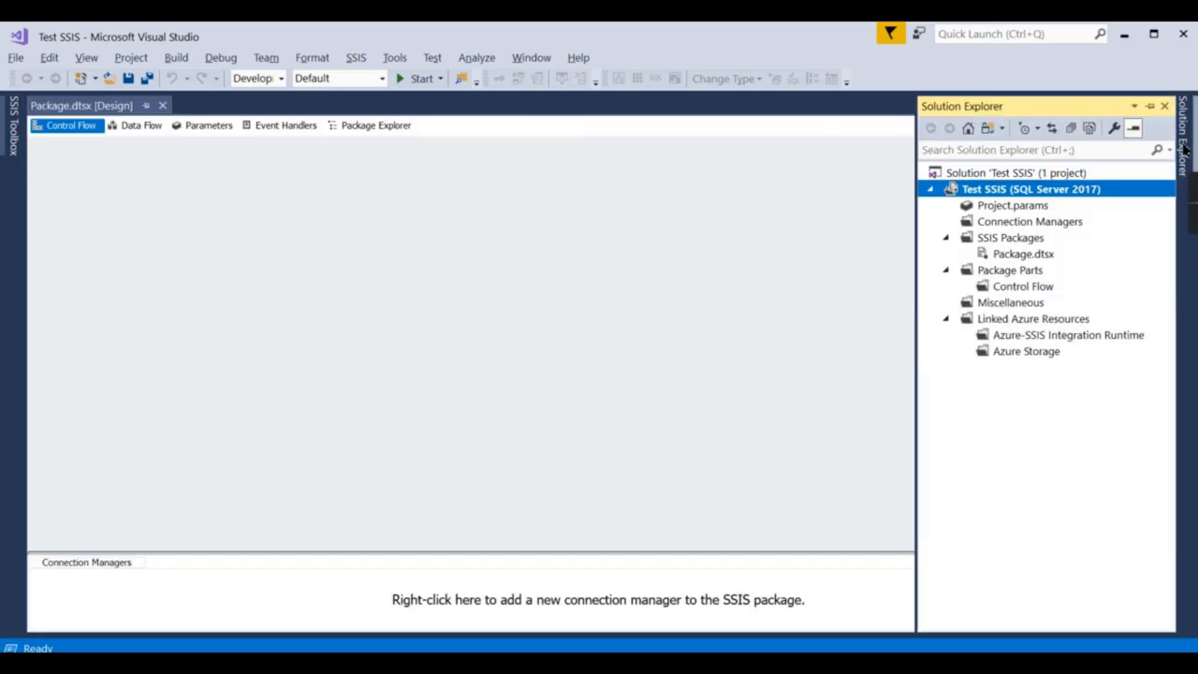
pyautogui.click(1153, 111)
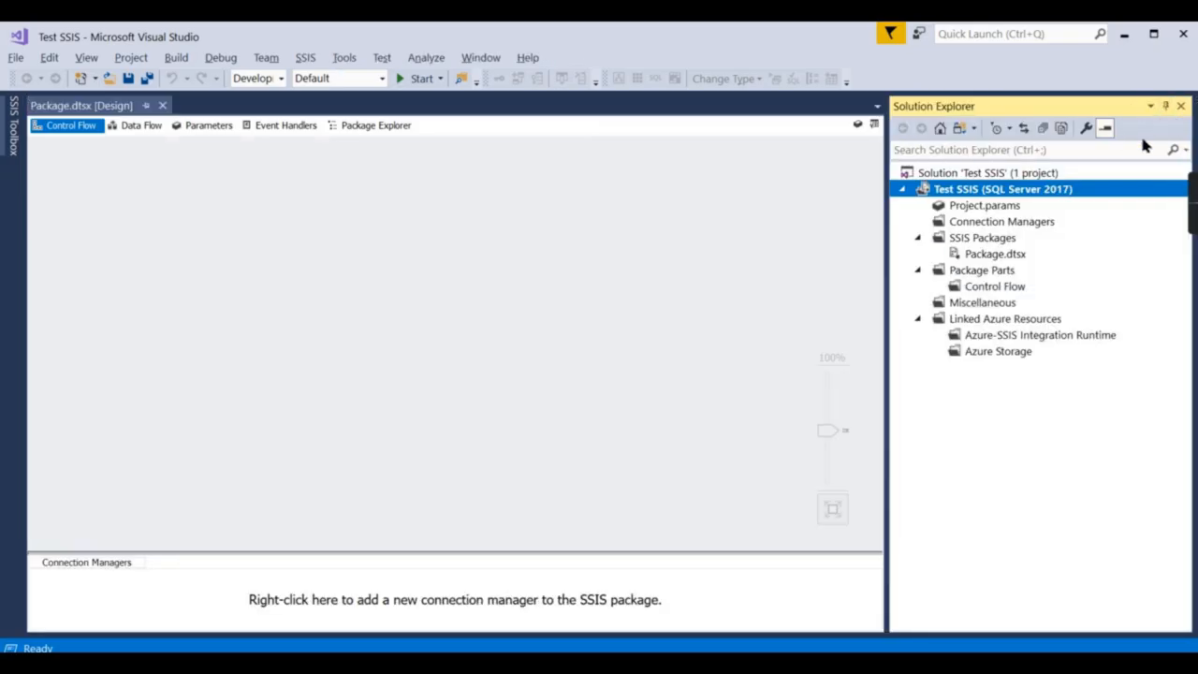
pyautogui.click(998, 253)
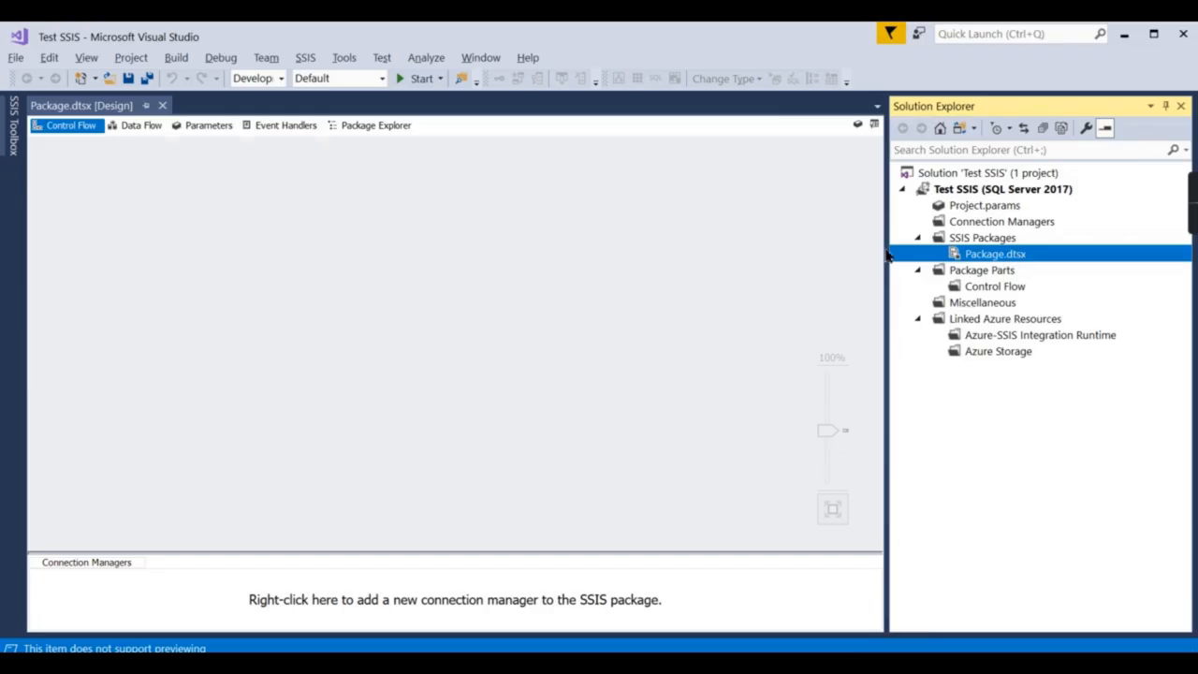
pyautogui.click(395, 246)
# Drag an Analysis Services Processing Task onto the Control Flow and pin the SSIS Toolbox.
pyautogui.click(7, 124)
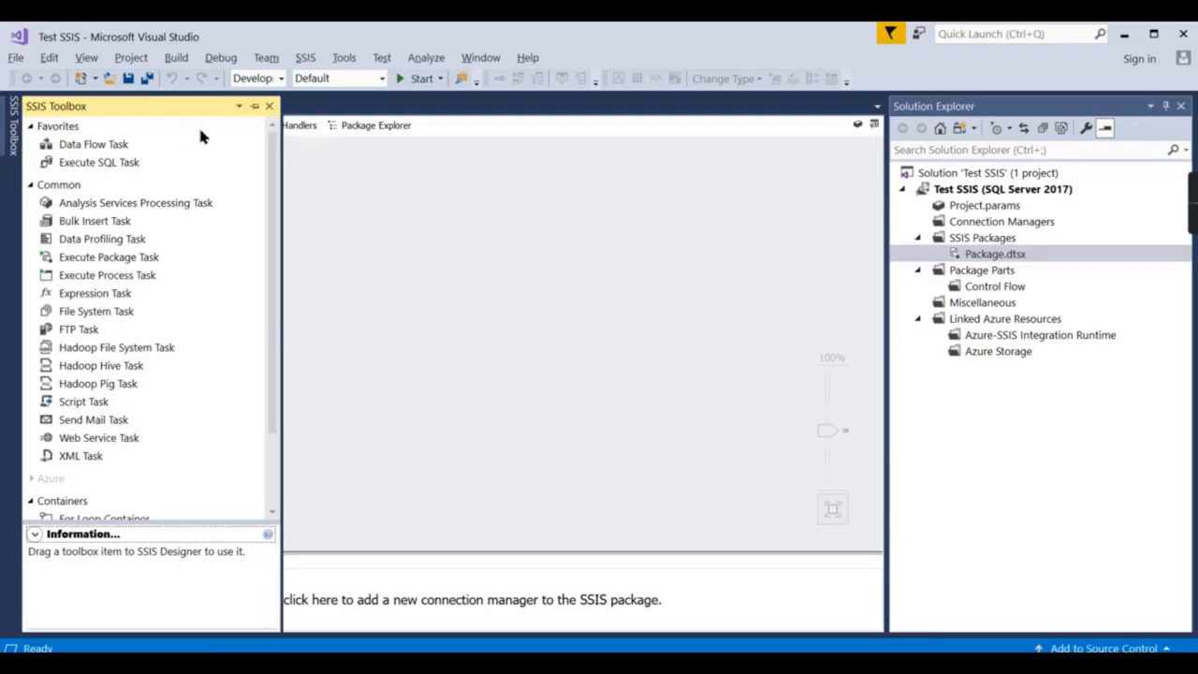
pyautogui.moveTo(85, 208); pyautogui.dragTo(406, 217)
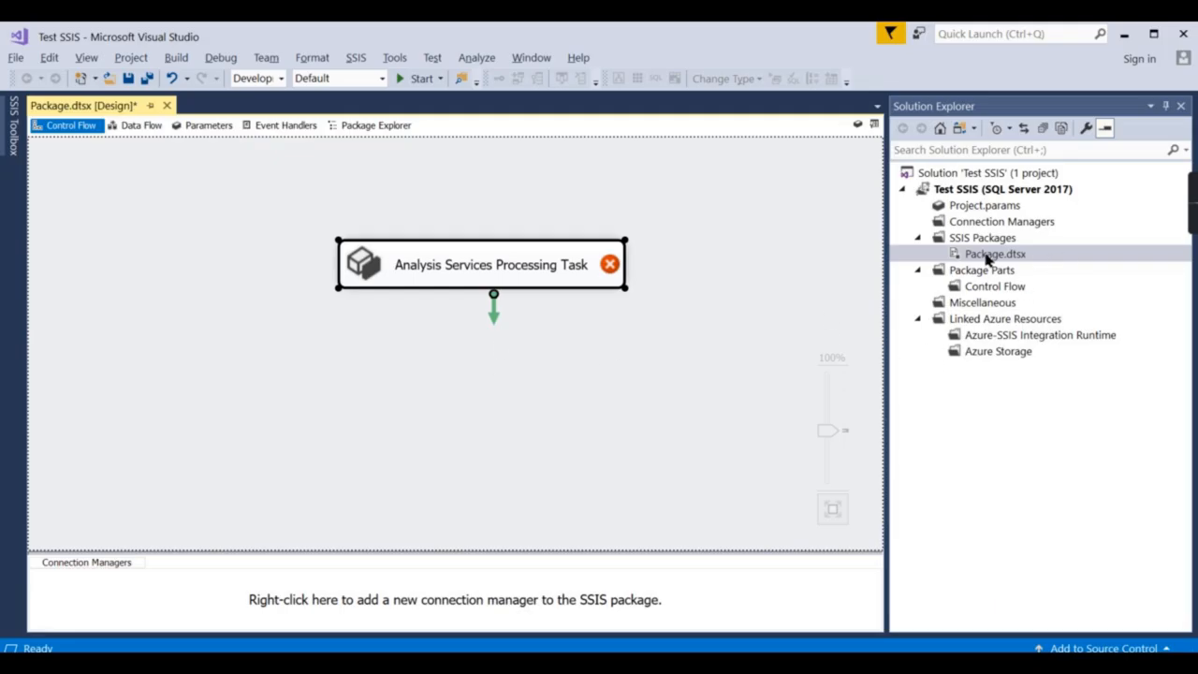
pyautogui.click(14, 147)
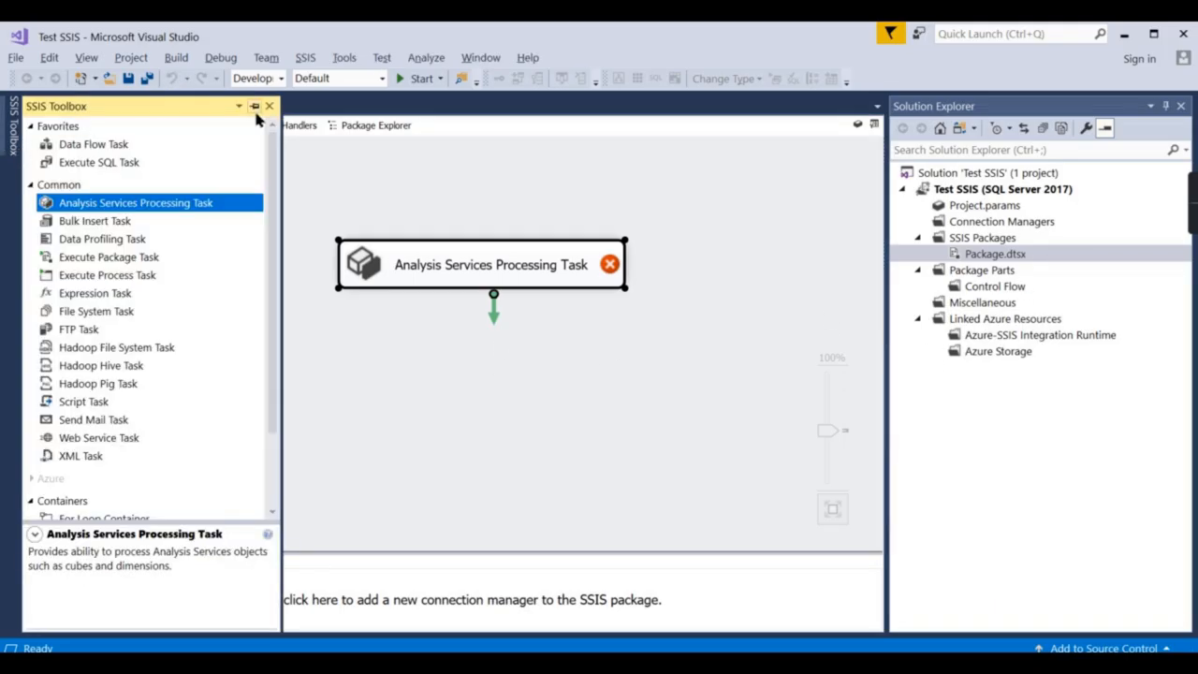
pyautogui.click(254, 106)
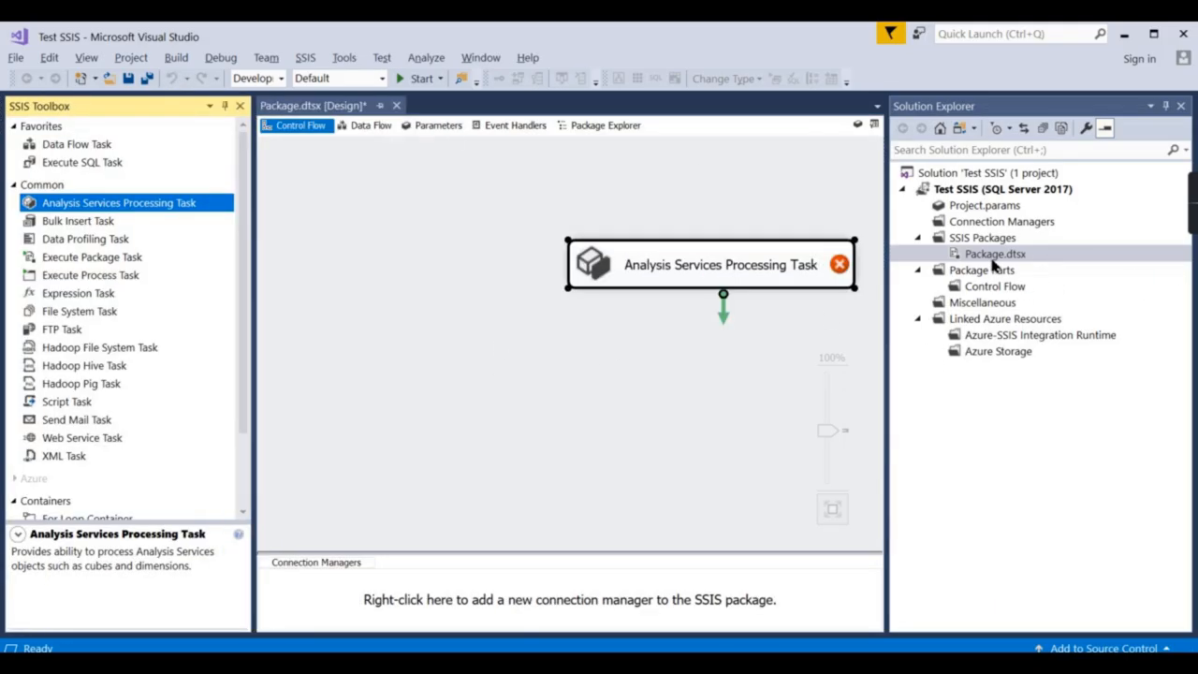
pyautogui.moveTo(610, 267); pyautogui.dragTo(547, 271)
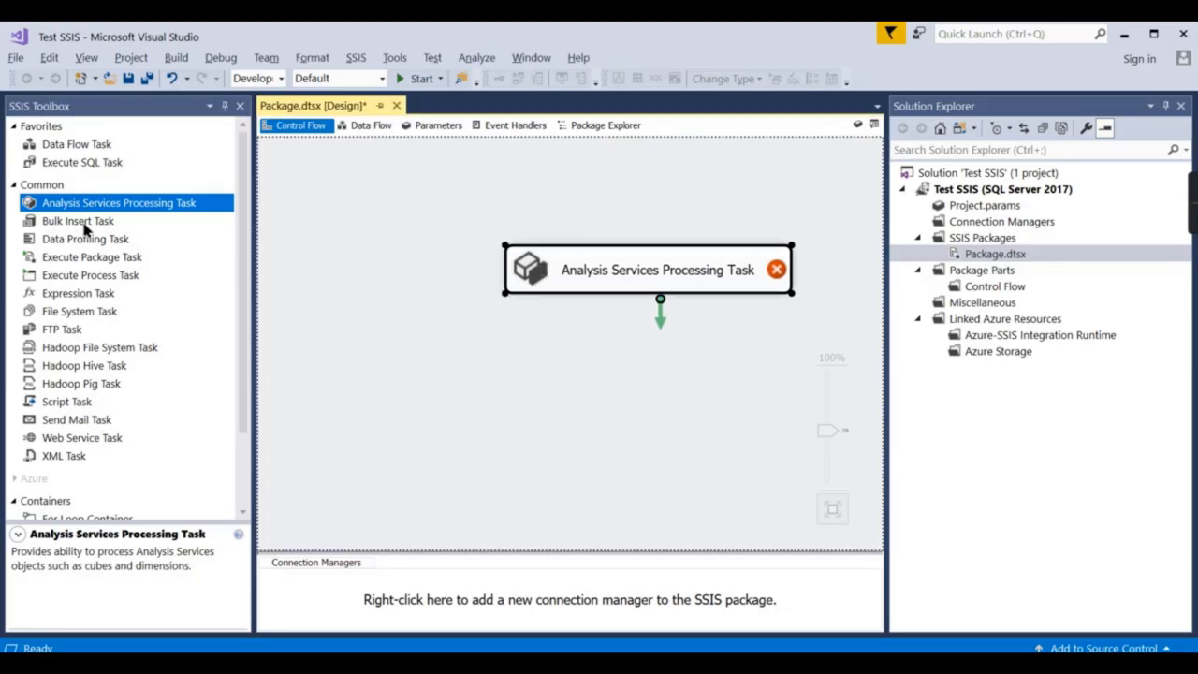
pyautogui.moveTo(536, 278)
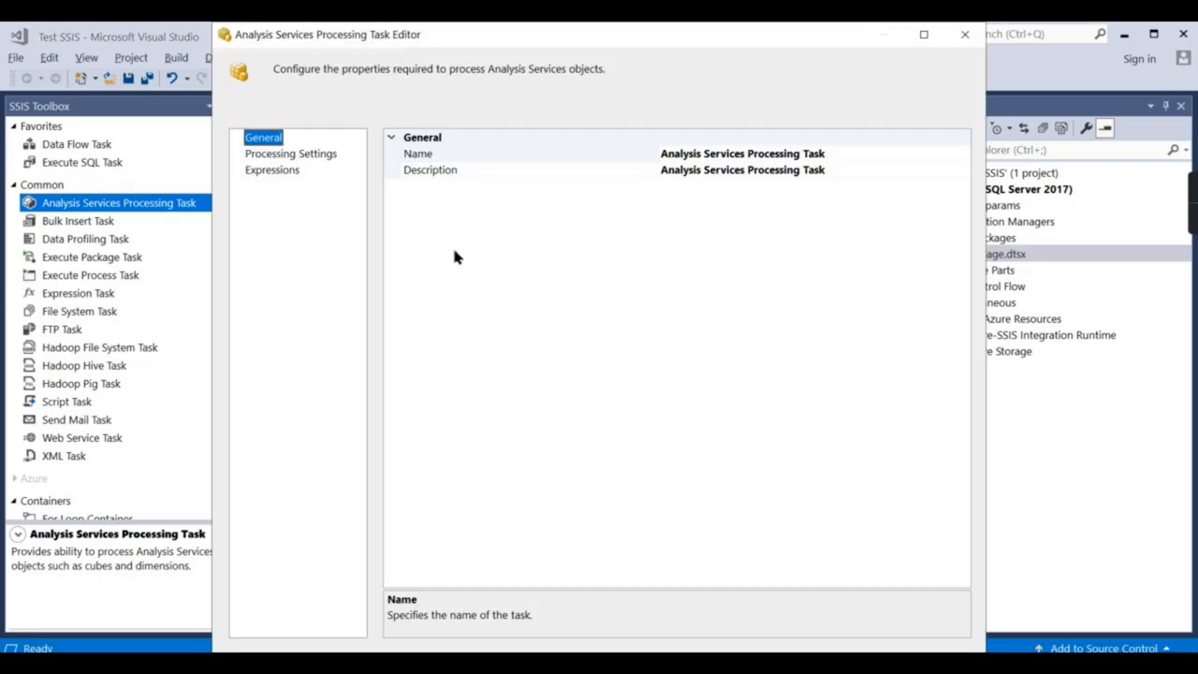
# Create a new Analysis Services connection from Processing Settings and clear the localhost server name.
pyautogui.click(287, 160)
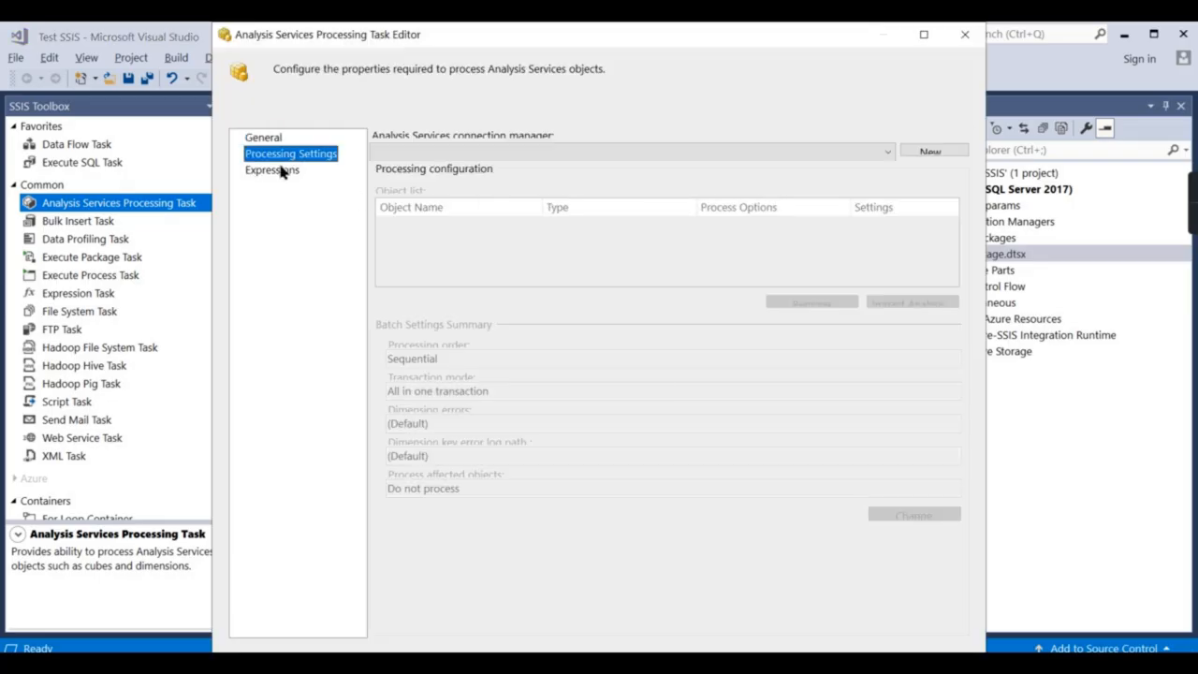
pyautogui.click(934, 155)
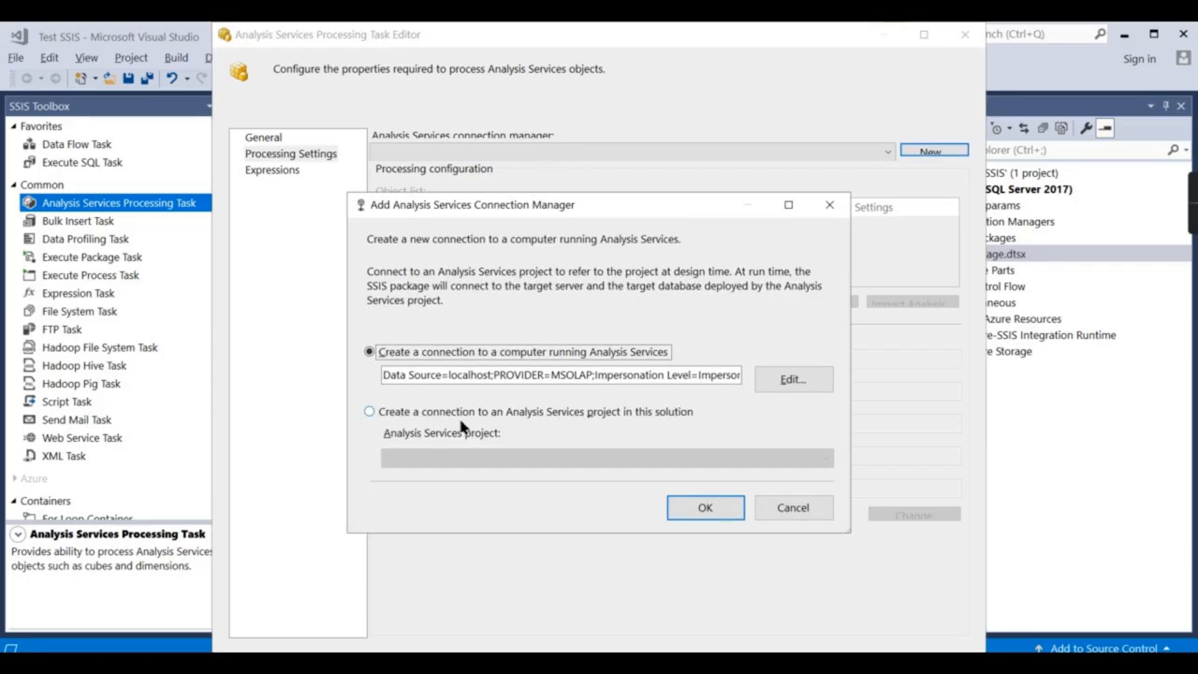
pyautogui.click(792, 384)
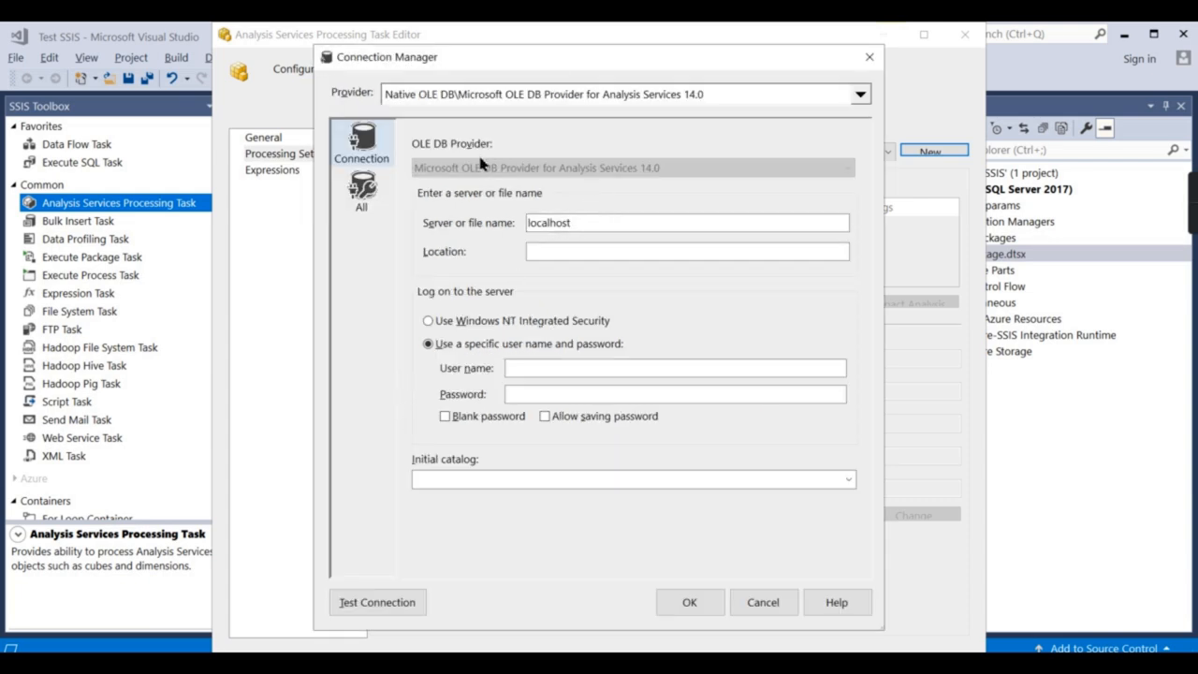
pyautogui.click(615, 222)
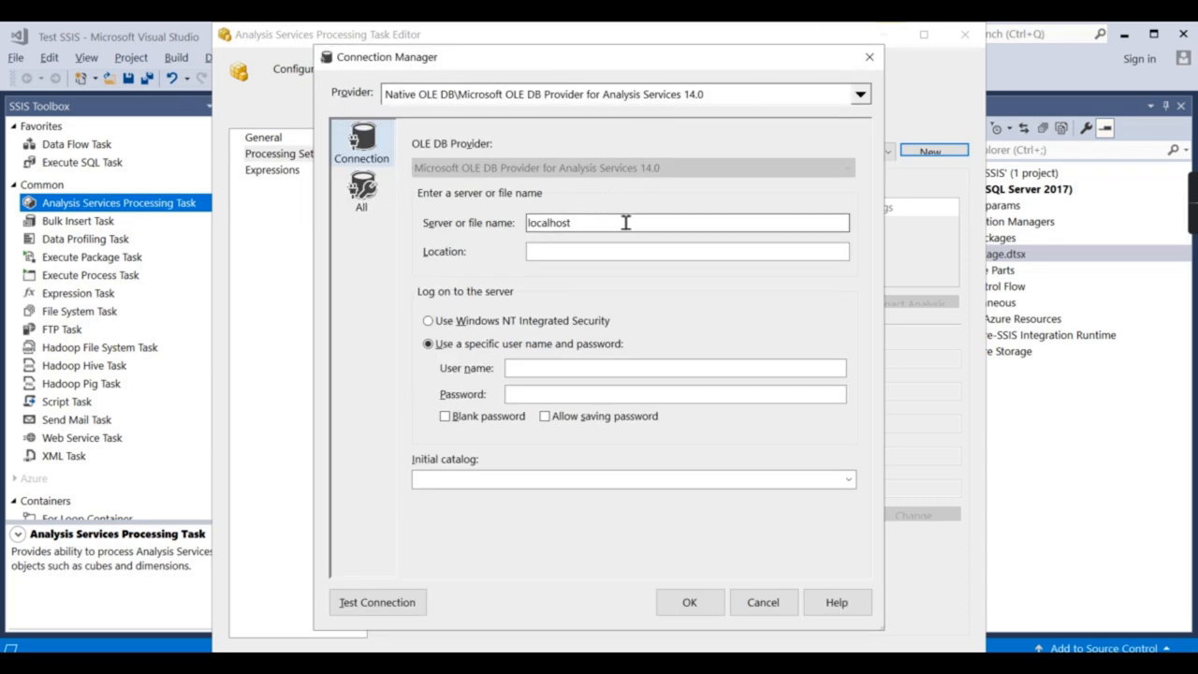
pyautogui.doubleClick(633, 223)
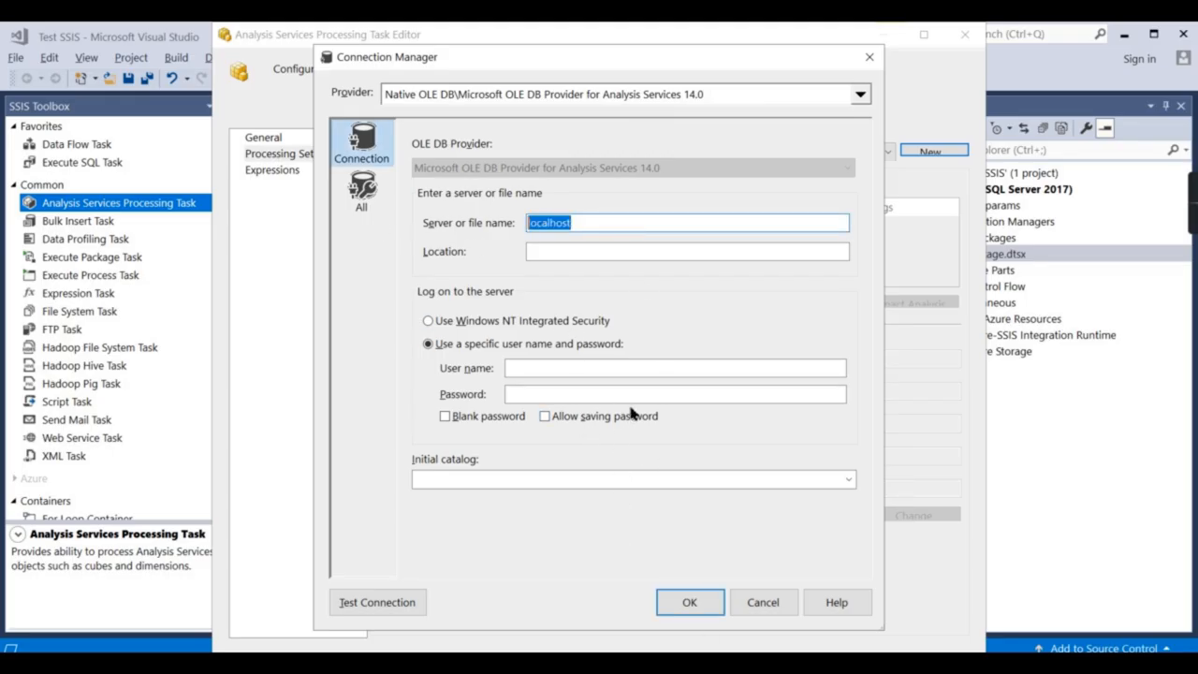
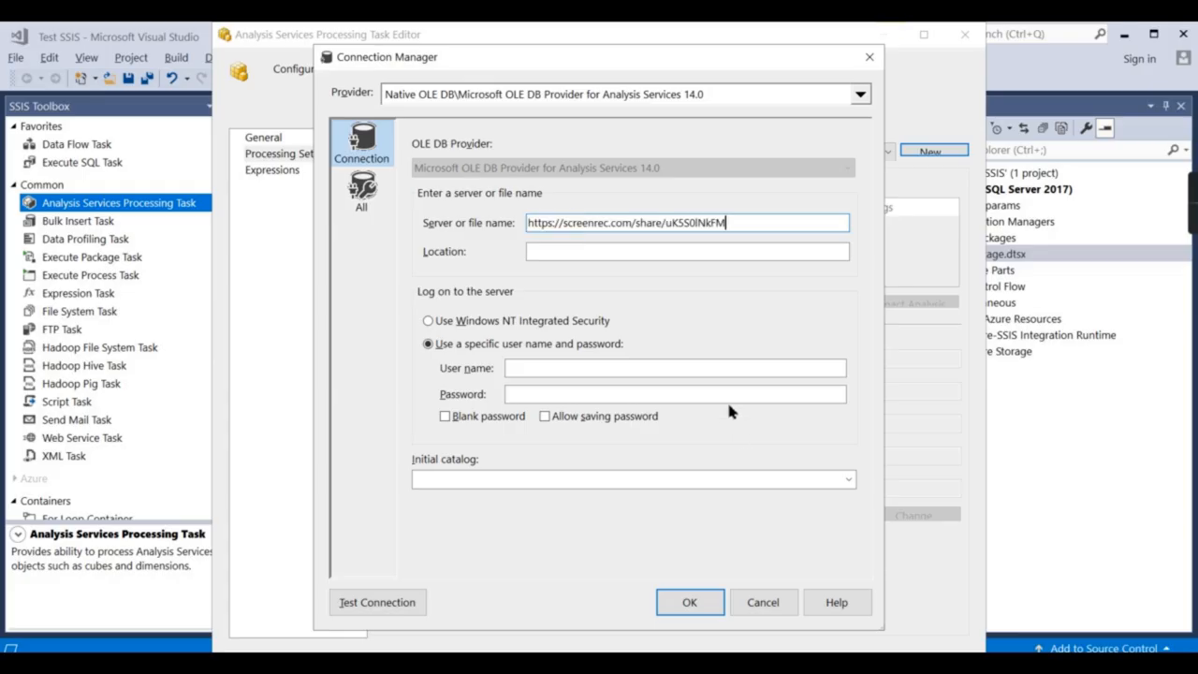
pyautogui.moveTo(774, 224); pyautogui.dragTo(302, 243)
pyautogui.press('BackSpace')
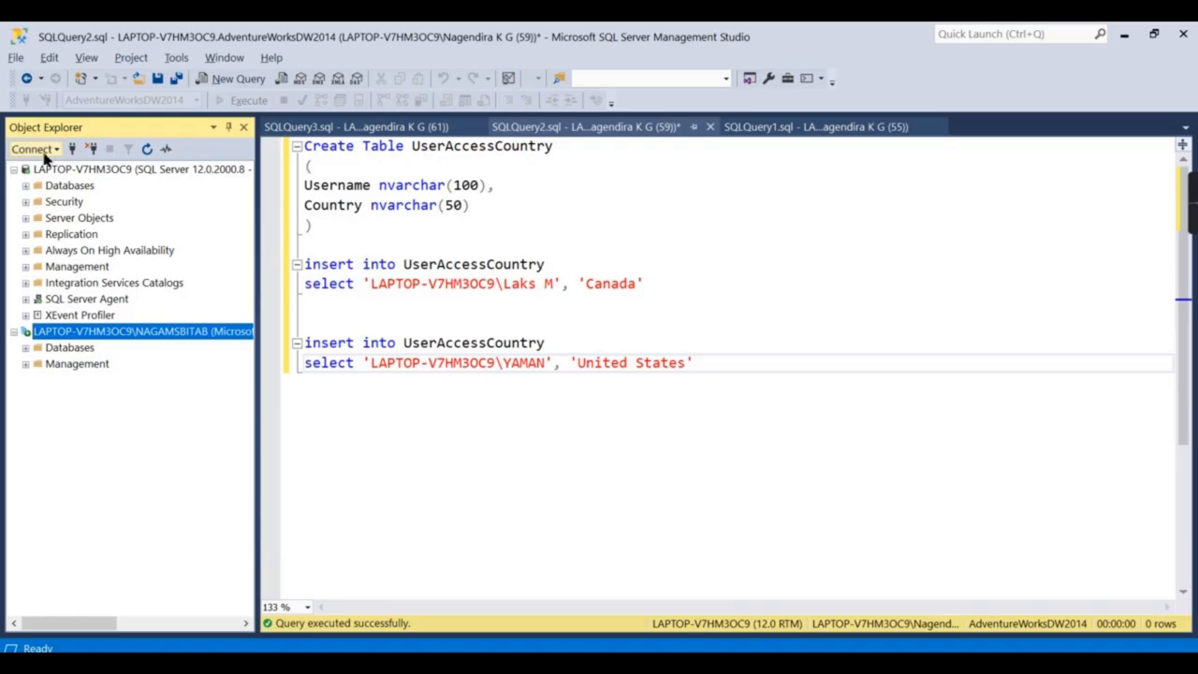
# Copy the Analysis Services server name from the Connect to Server dialog.
pyautogui.click(36, 149)
pyautogui.click(58, 190)
pyautogui.click(709, 265)
pyautogui.moveTo(708, 265); pyautogui.dragTo(502, 270)
pyautogui.hotkey('ctrl', 'c')
pyautogui.click(782, 167)
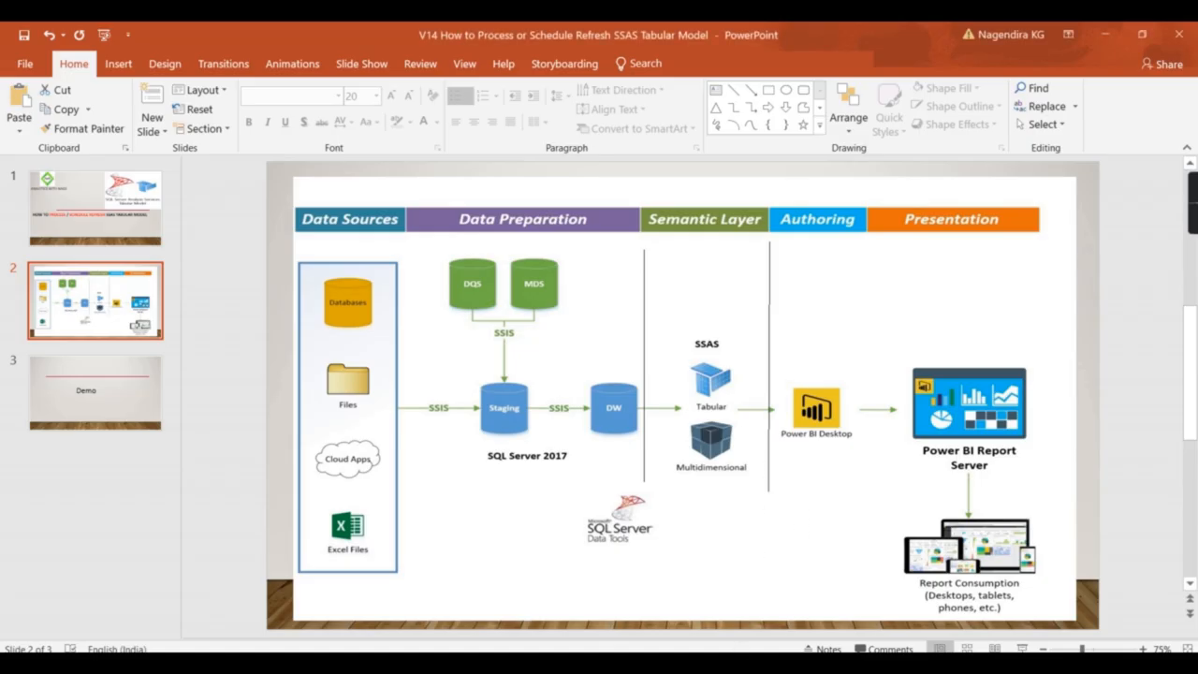
# Paste the server name, choose the AdvyoutubeDemo catalog, and accept the connection.
pyautogui.click(709, 580)
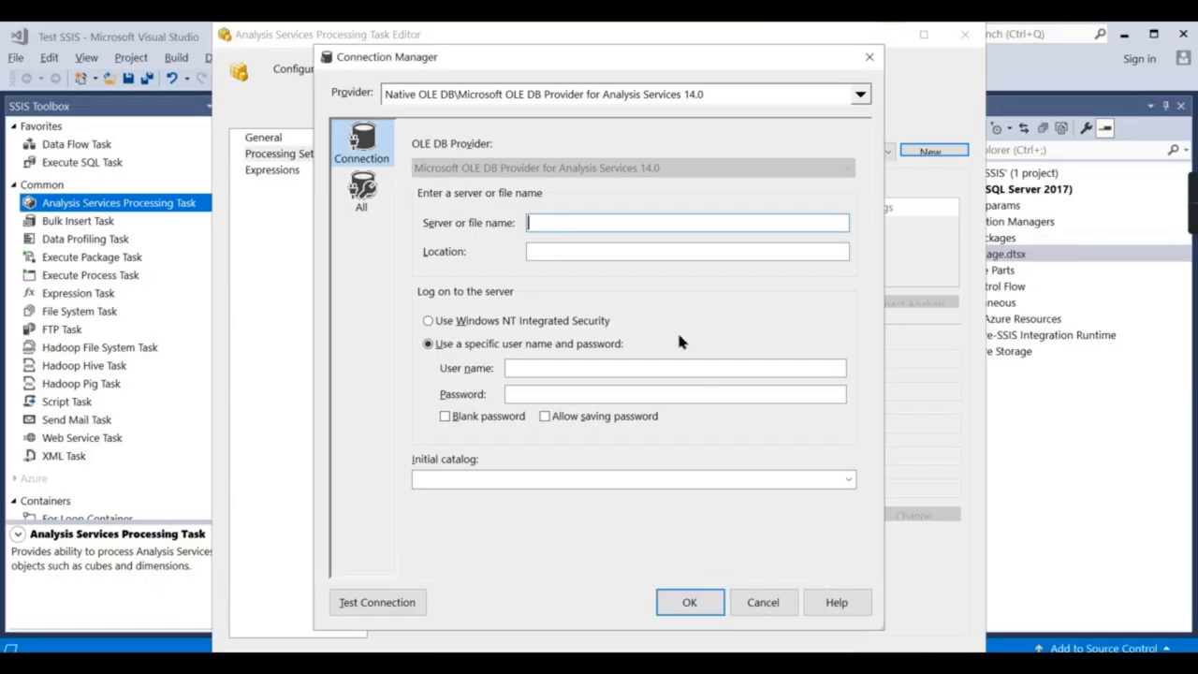
pyautogui.hotkey('ctrl', 'v')
pyautogui.click(584, 252)
pyautogui.click(840, 483)
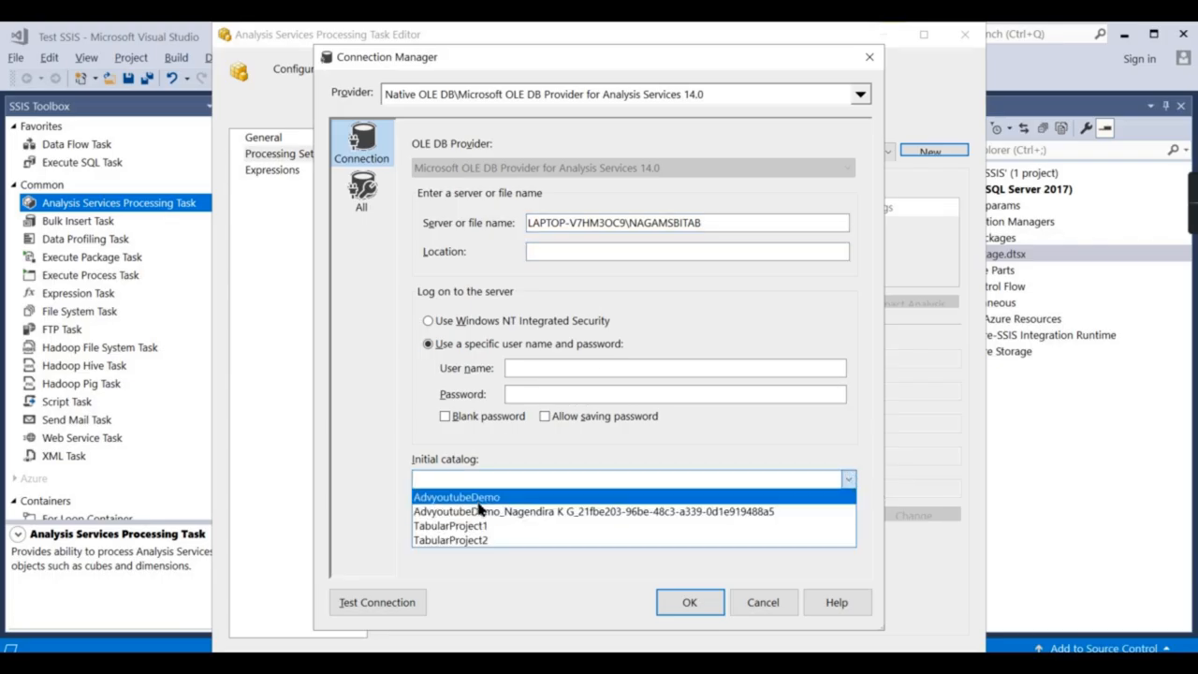
pyautogui.click(458, 497)
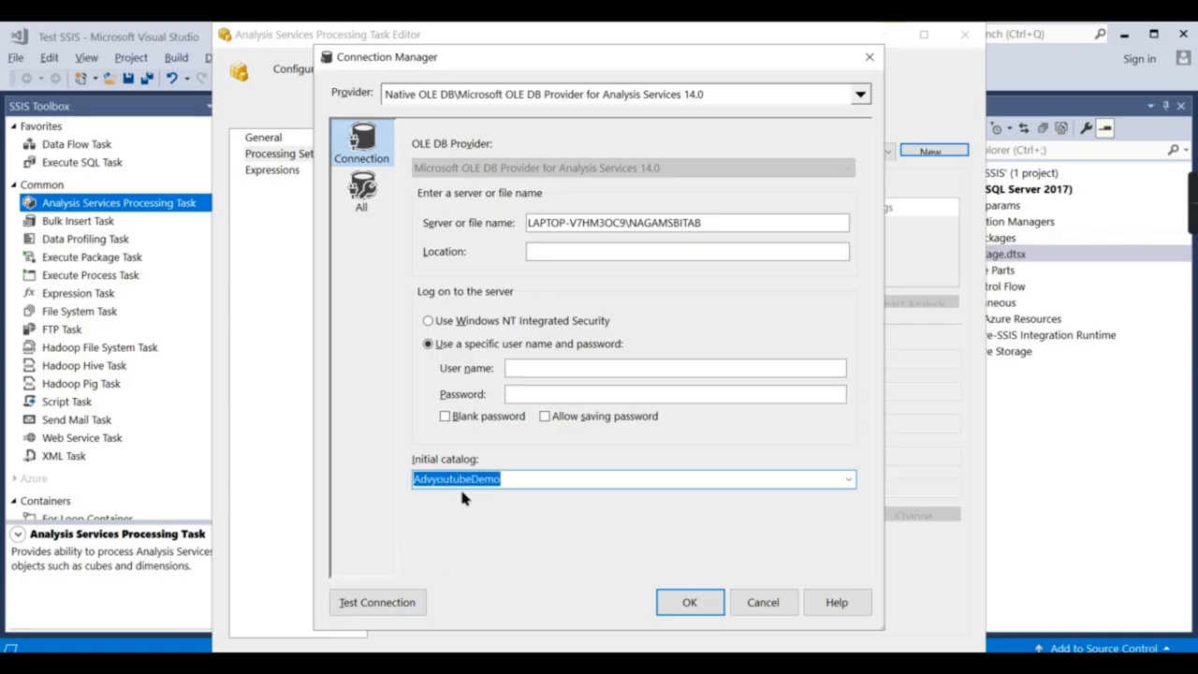
pyautogui.click(689, 603)
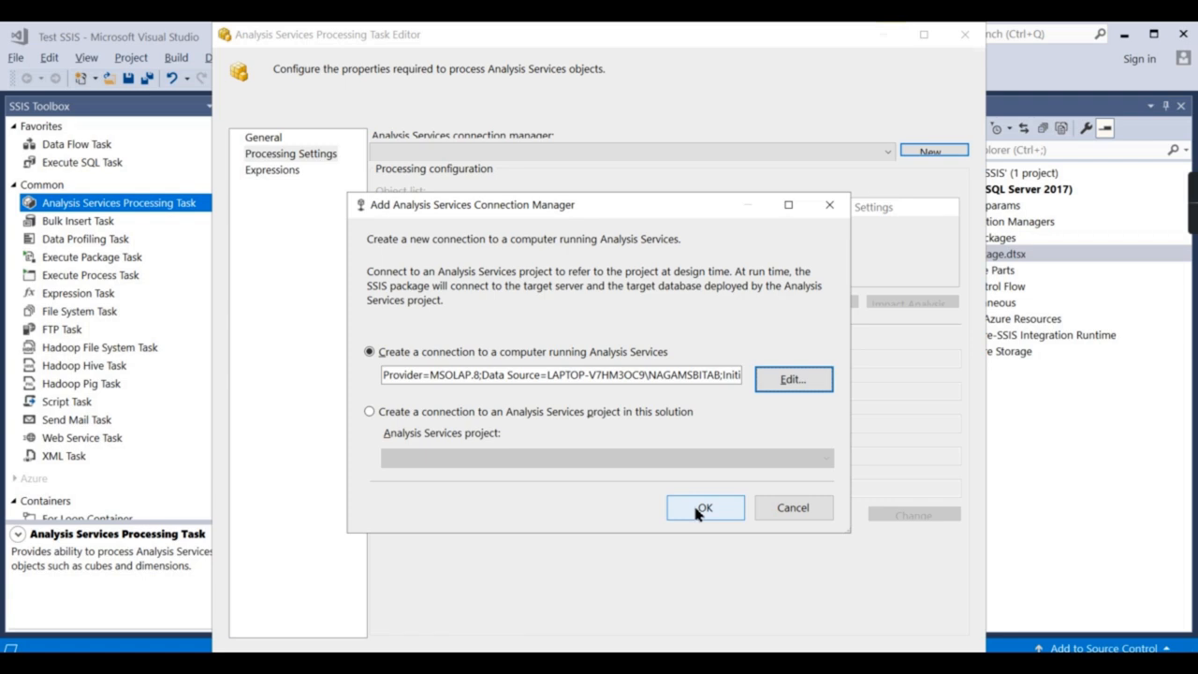
pyautogui.click(697, 510)
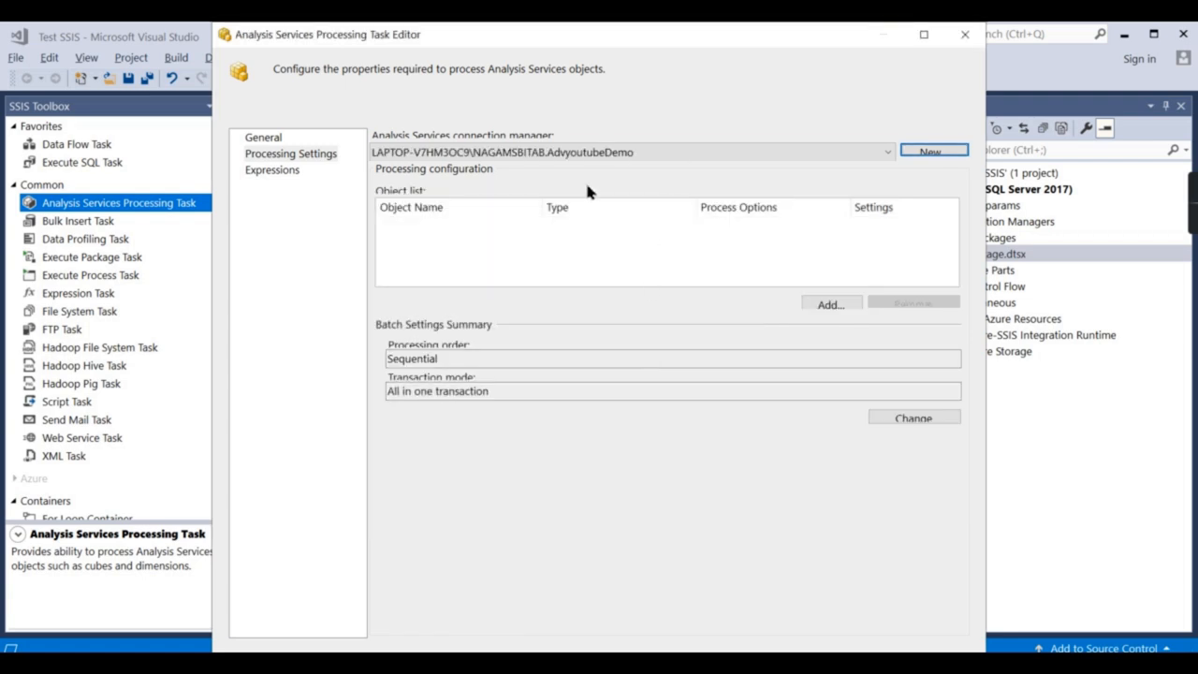
# Add the Model to the processing list, set it to Process Full, and save the task.
pyautogui.click(829, 306)
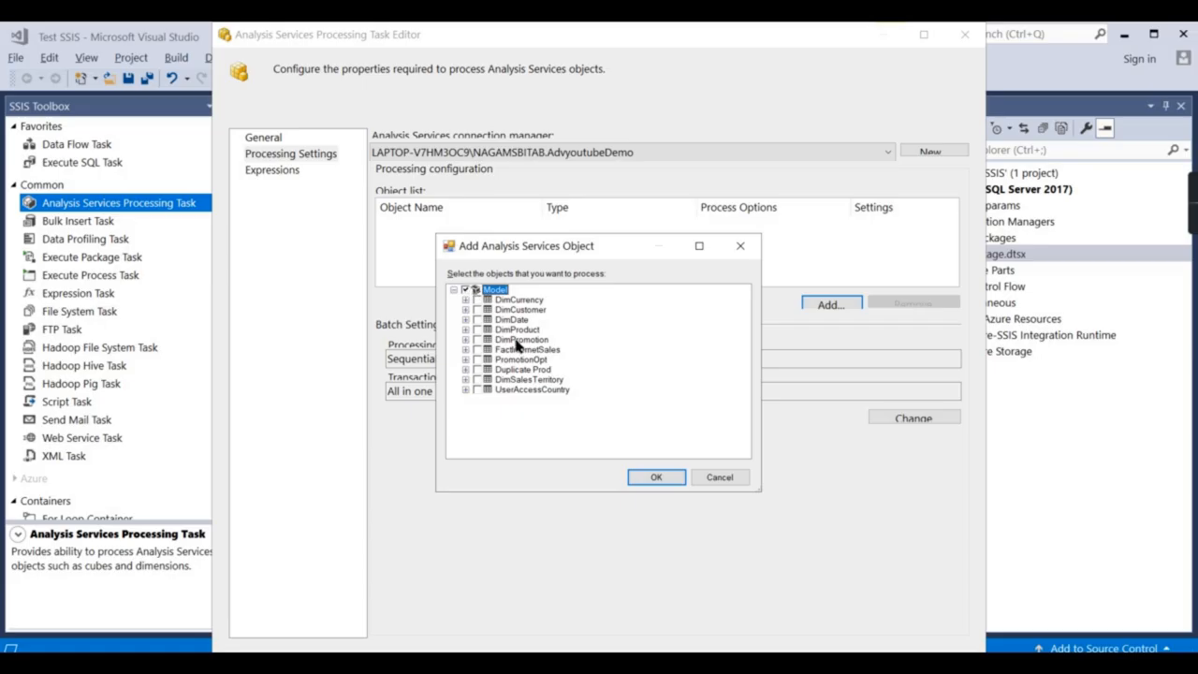
pyautogui.click(652, 478)
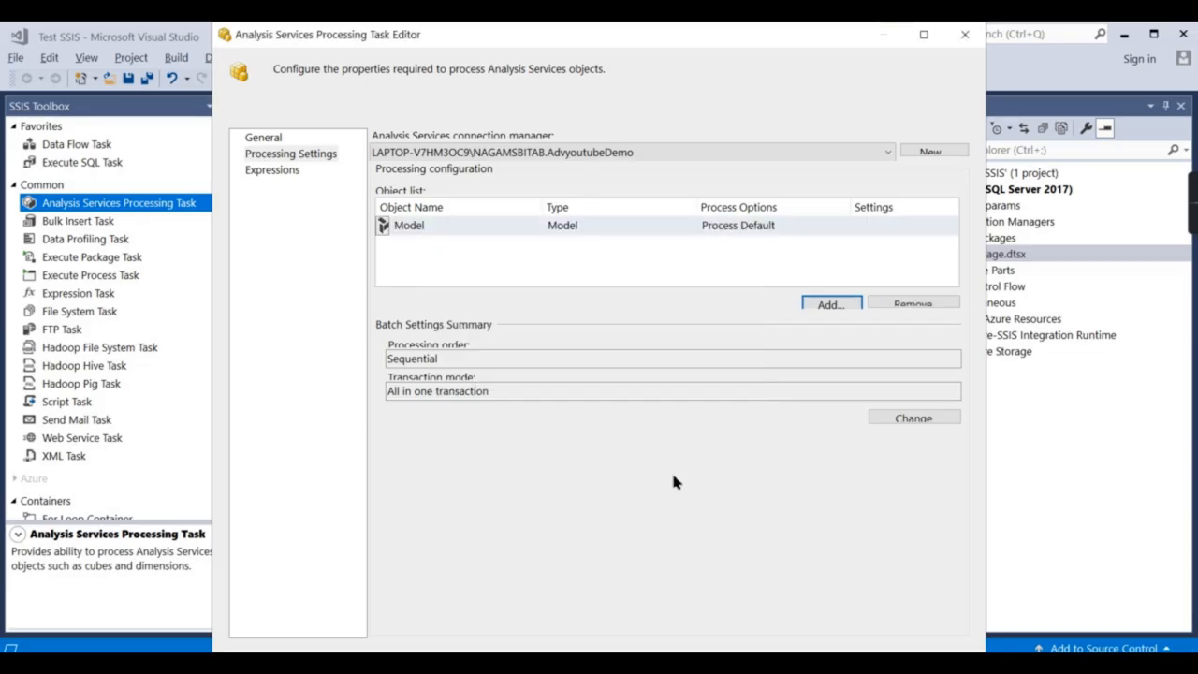
pyautogui.click(794, 224)
pyautogui.click(834, 227)
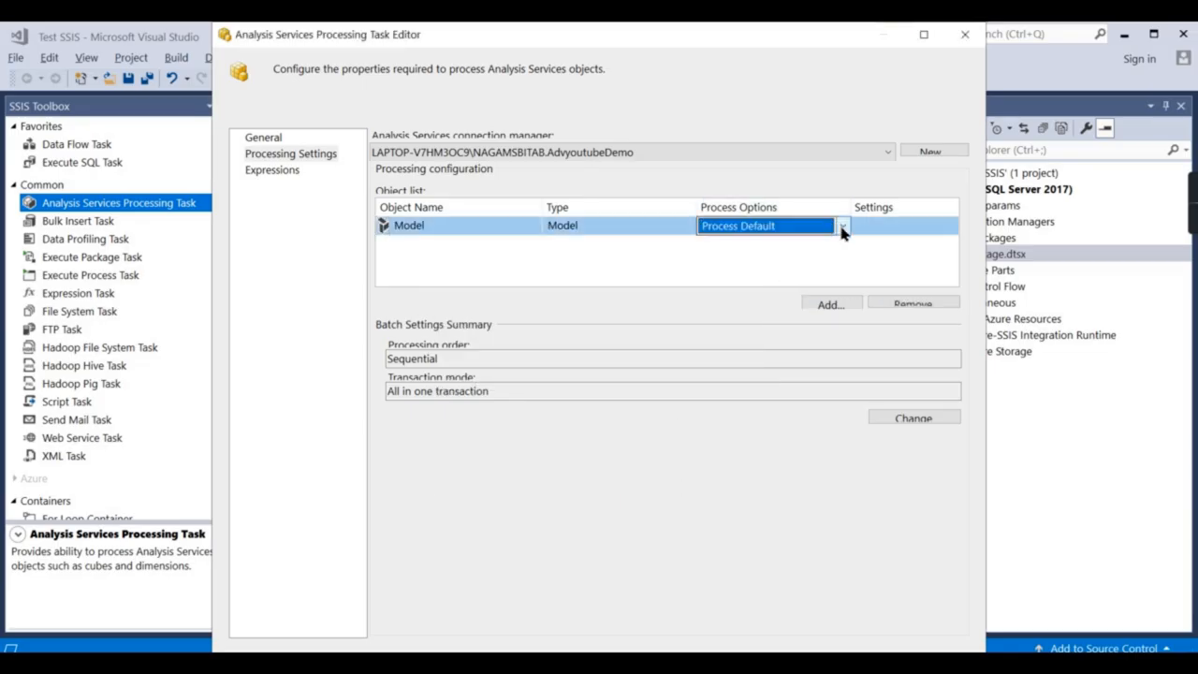
pyautogui.click(841, 226)
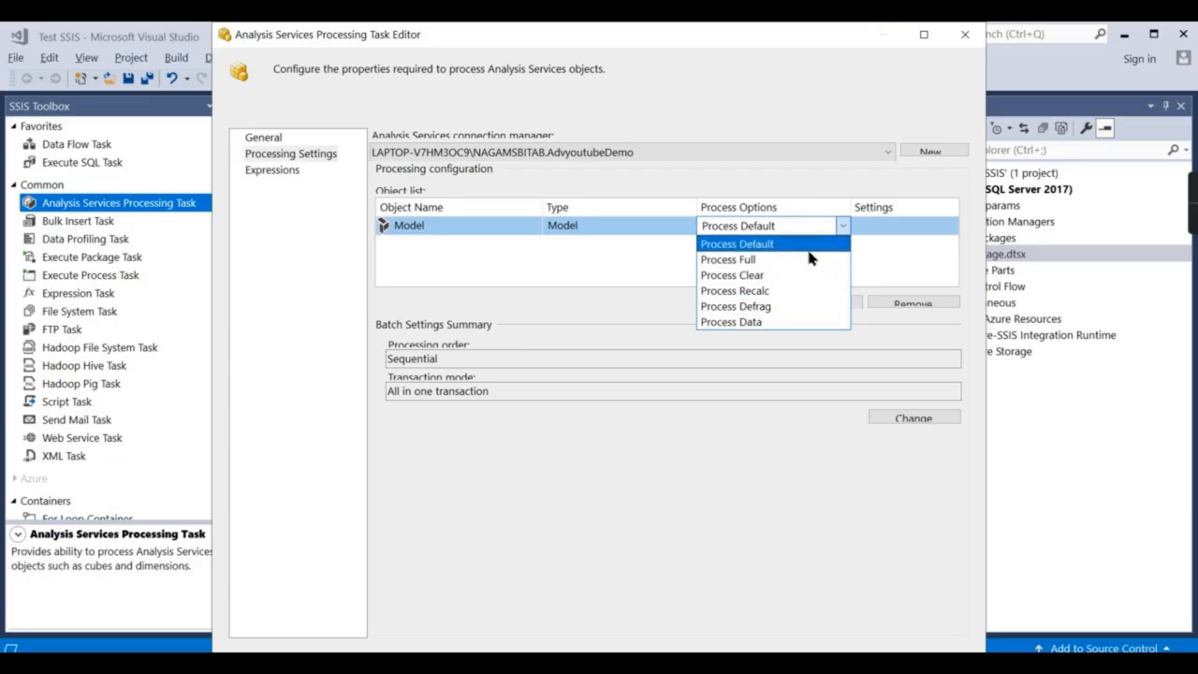
pyautogui.click(753, 263)
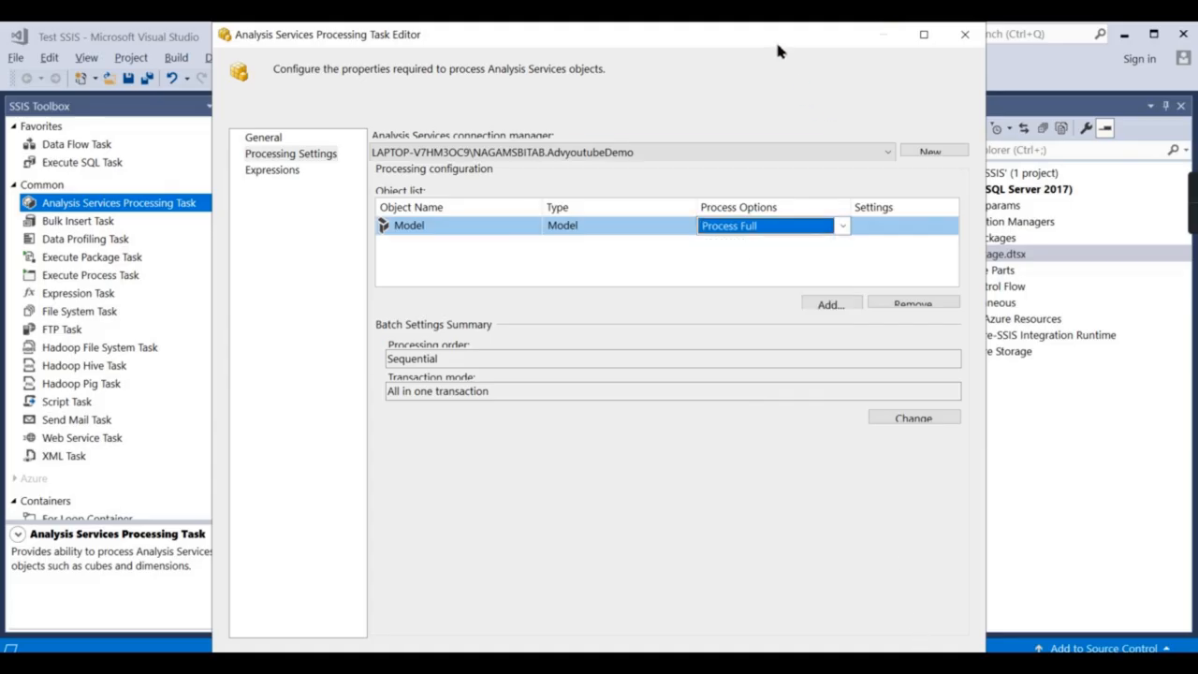
pyautogui.moveTo(775, 38); pyautogui.dragTo(736, 28)
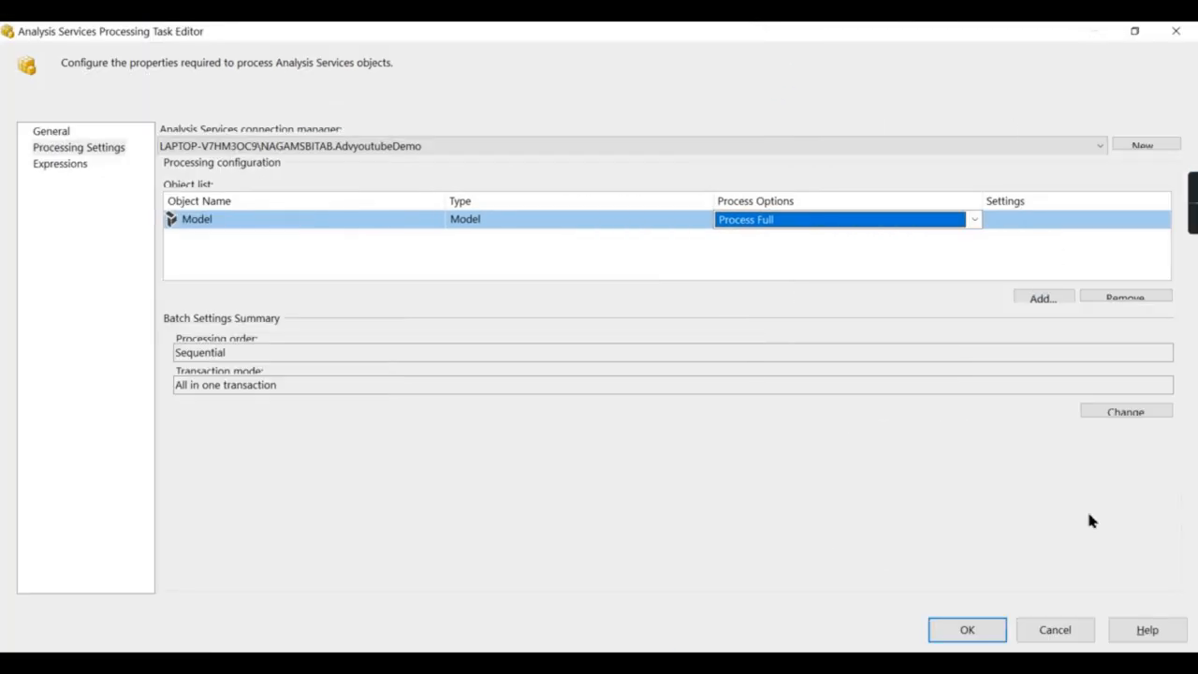
pyautogui.click(976, 632)
# Reposition the task on the canvas and switch to the PowerPoint architecture slide.
pyautogui.moveTo(564, 291); pyautogui.dragTo(476, 283)
pyautogui.click(586, 498)
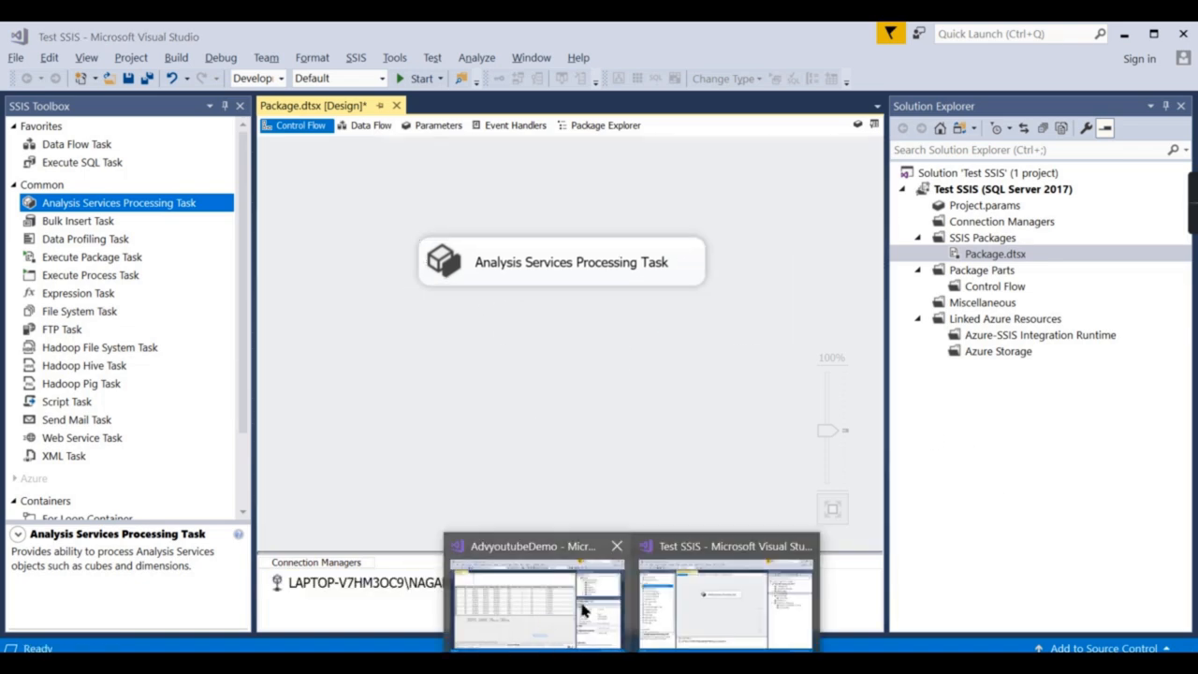
pyautogui.click(677, 665)
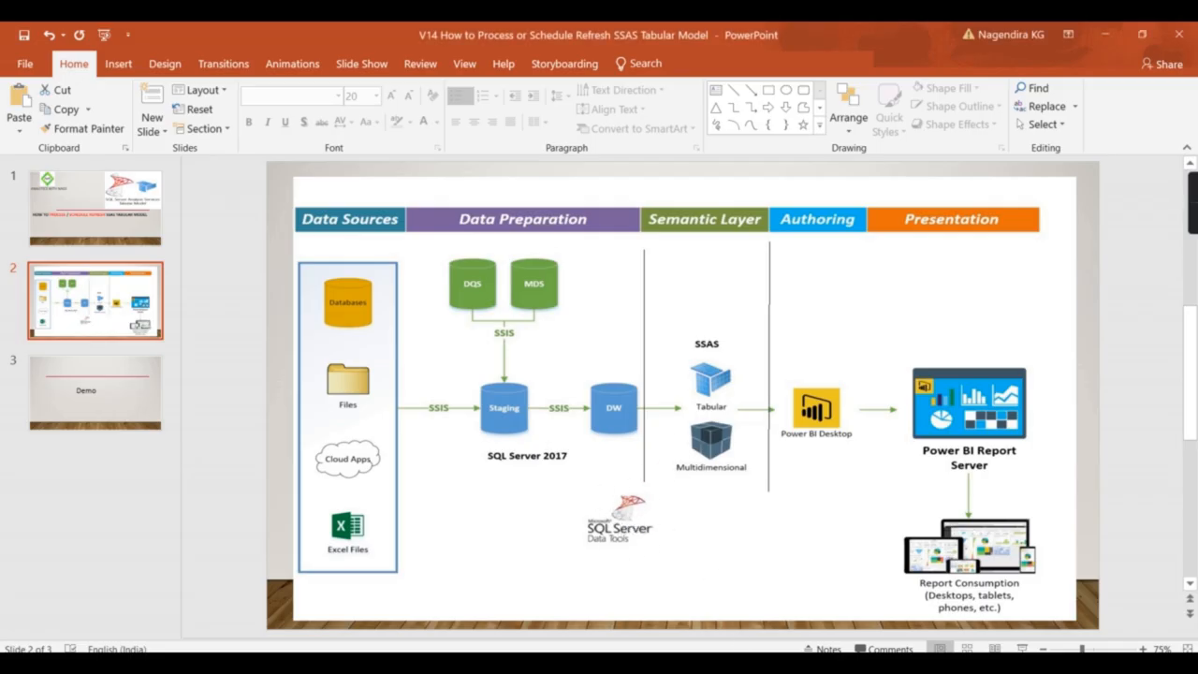
# Review the AdvyoutubeDemo project's Deployment properties: database AdvyoutubeDemo, Full processing.
pyautogui.click(446, 593)
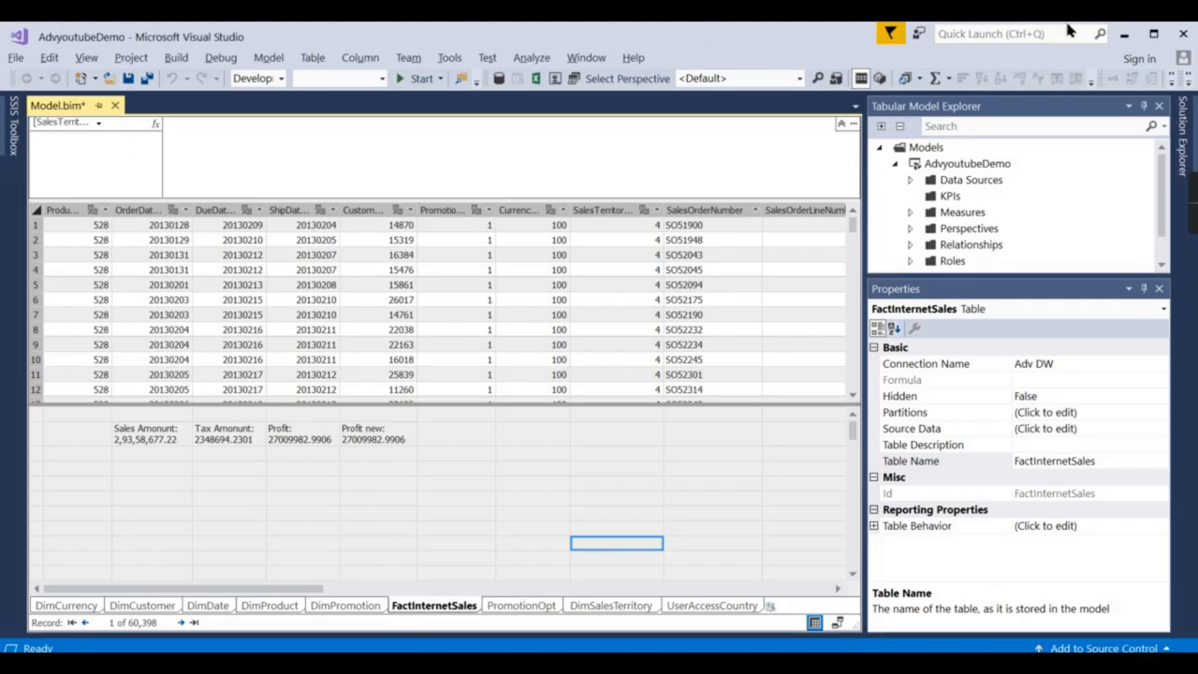
pyautogui.click(1184, 127)
pyautogui.rightClick(986, 192)
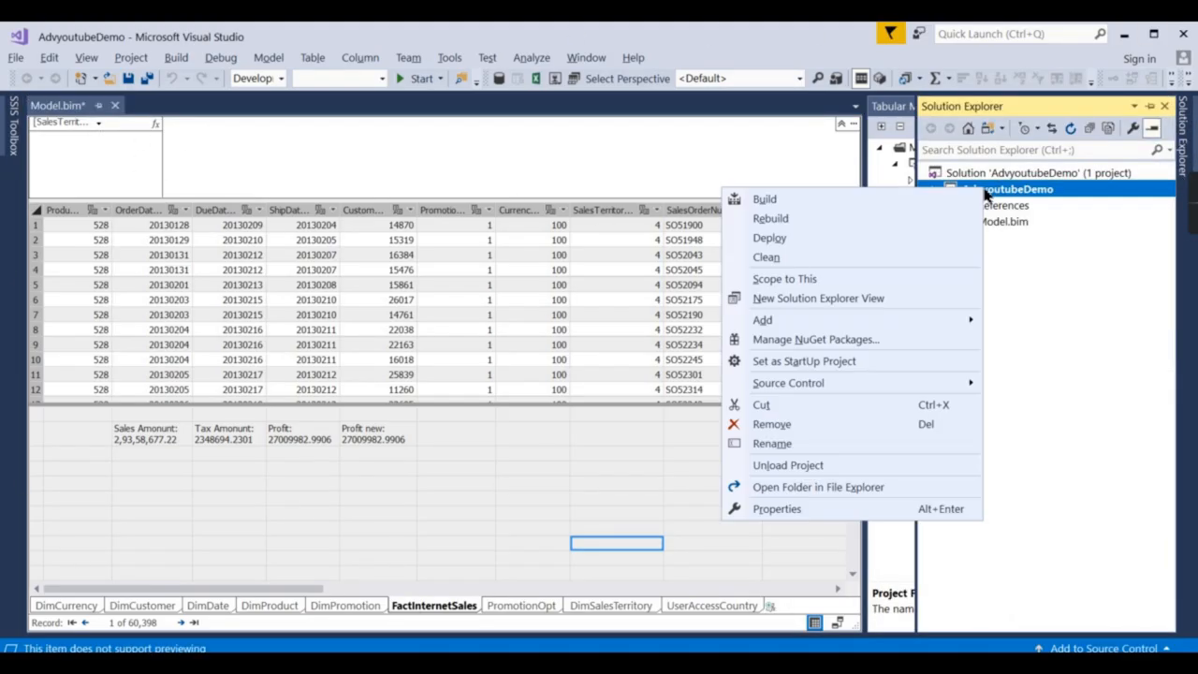
pyautogui.click(778, 508)
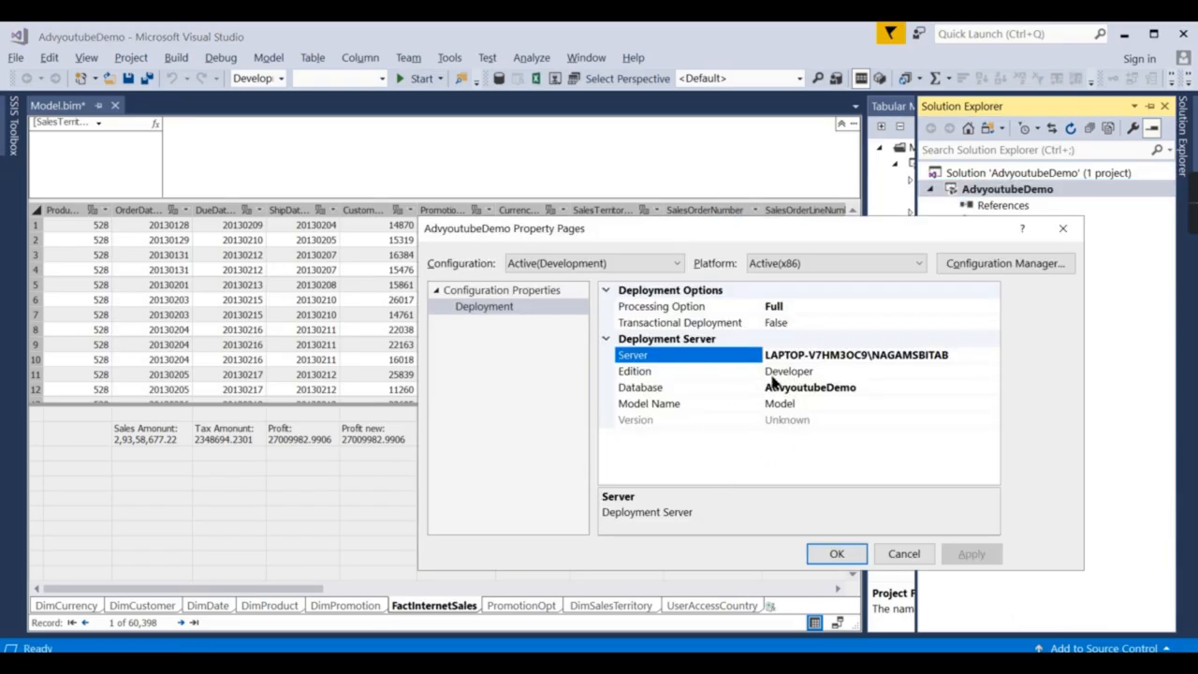
pyautogui.click(837, 553)
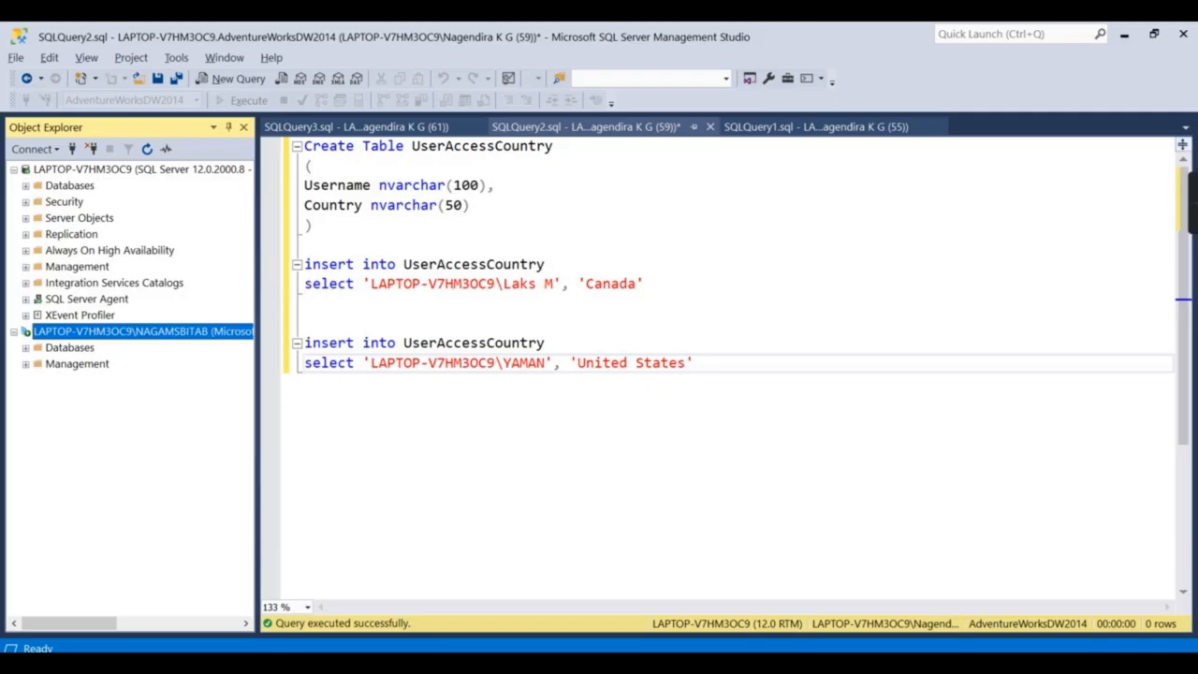
# Expand the Analysis Services server's Databases to show AdvyoutubeDemo deployed.
pyautogui.click(40, 173)
pyautogui.click(27, 185)
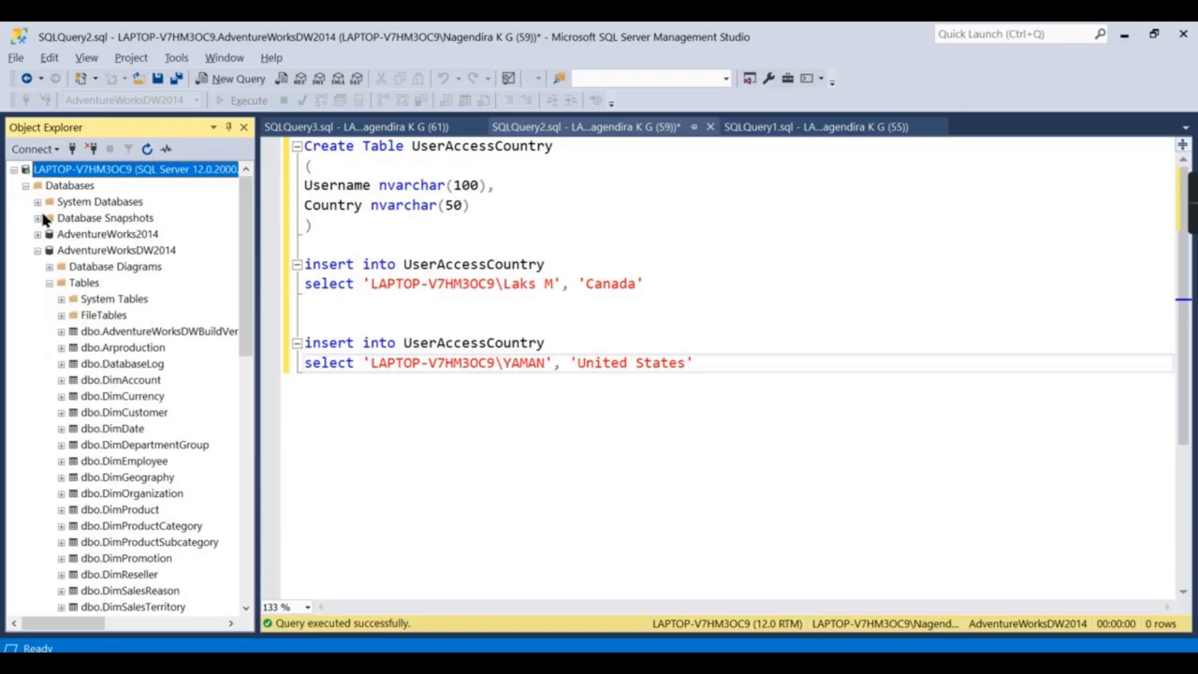
pyautogui.click(37, 250)
pyautogui.click(14, 170)
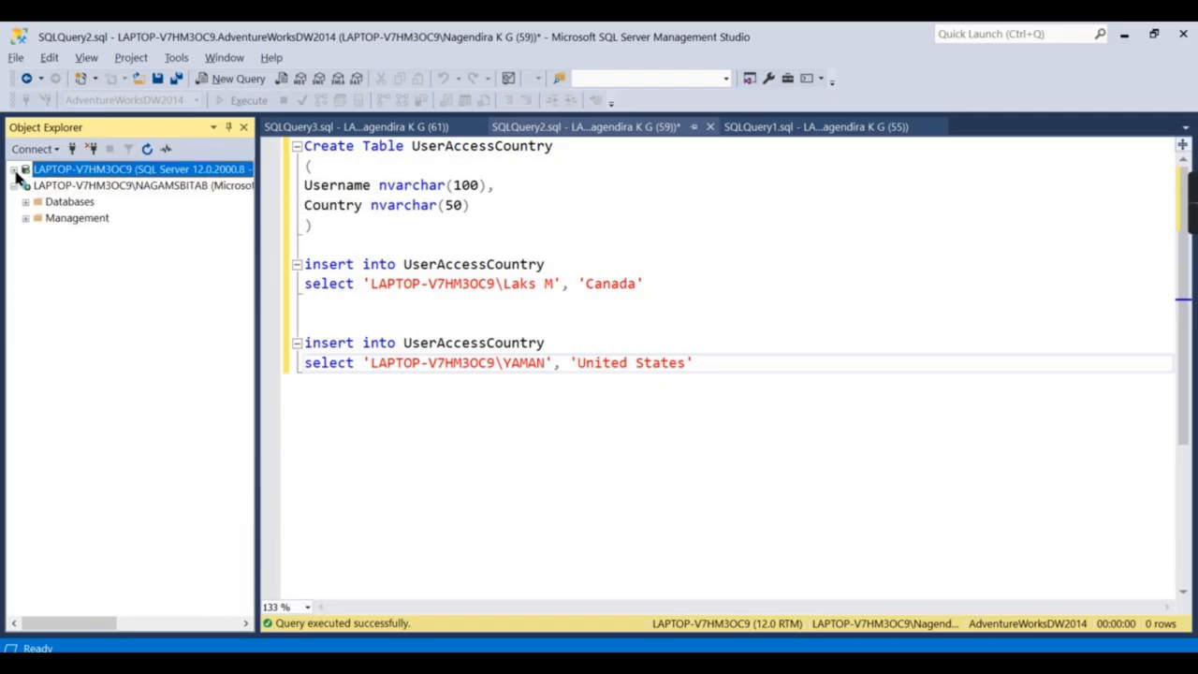
pyautogui.click(25, 201)
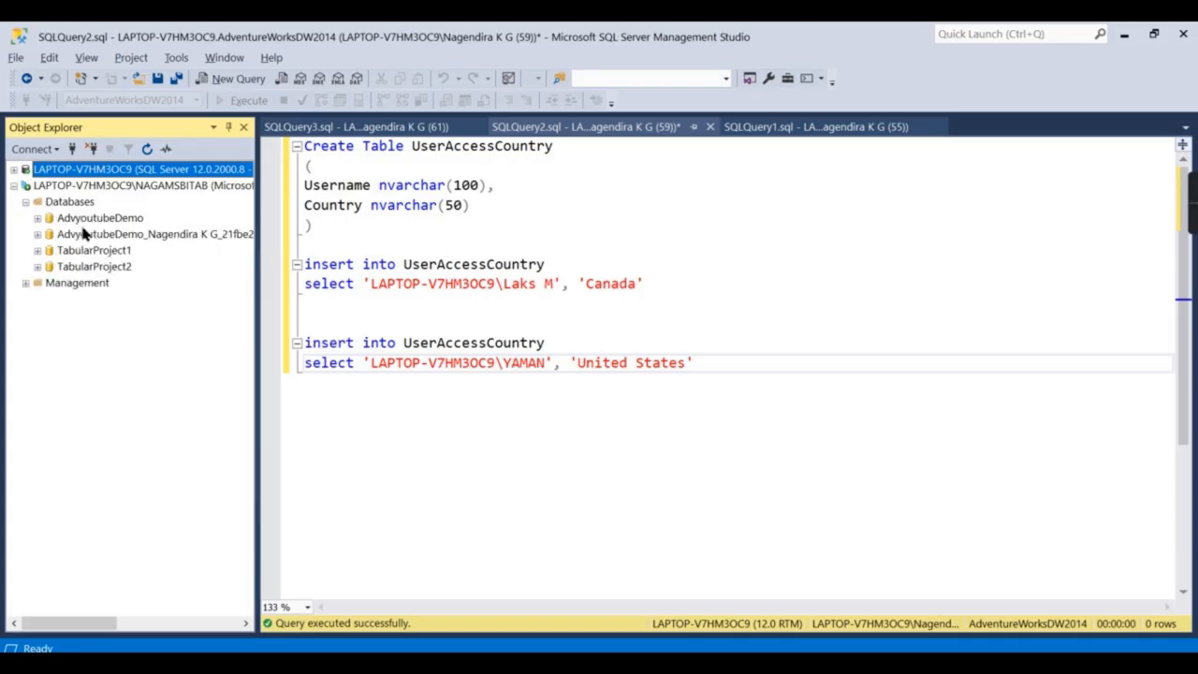
pyautogui.click(80, 221)
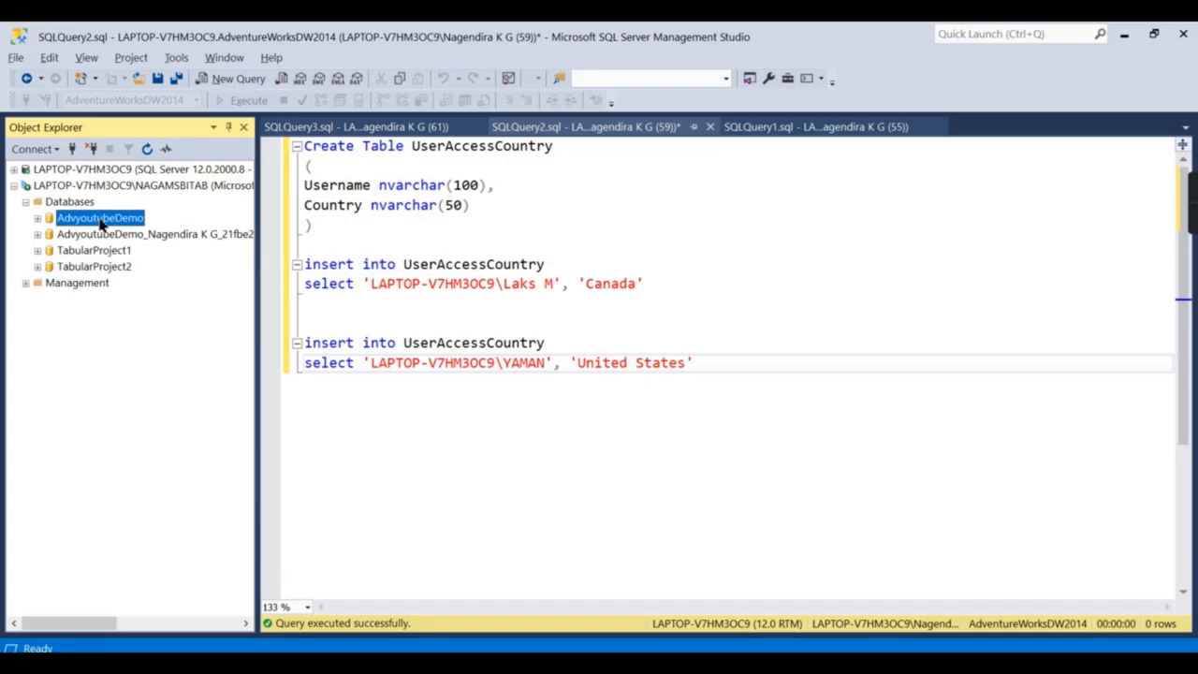
pyautogui.click(100, 220)
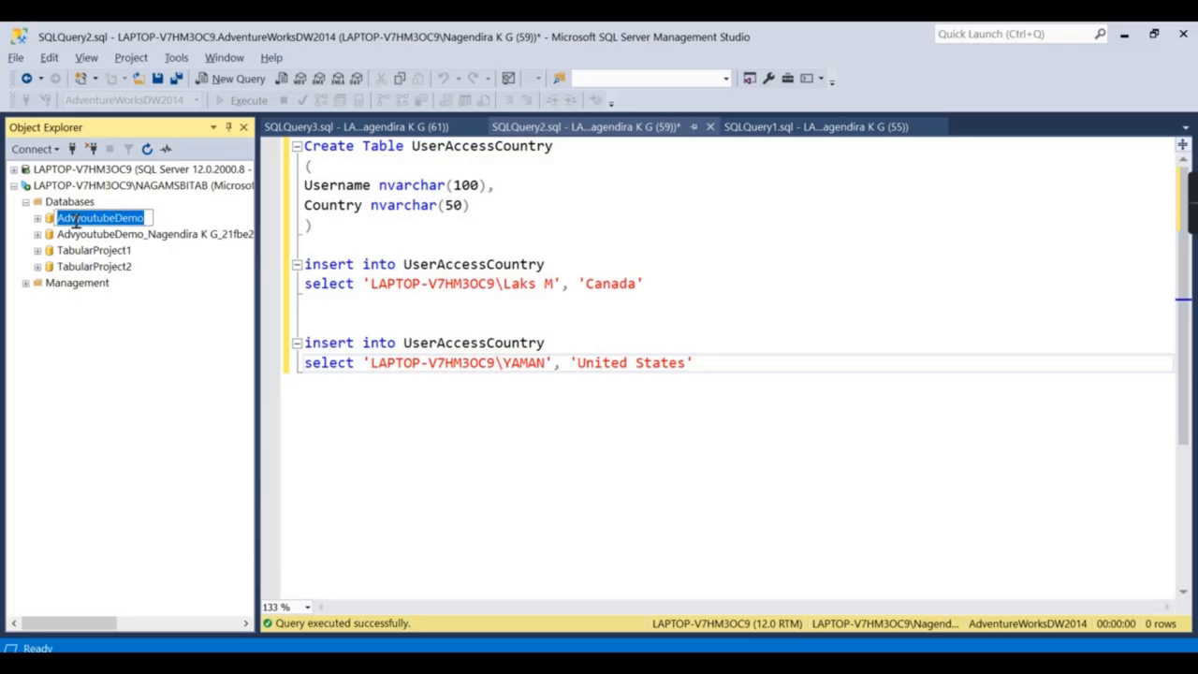
# Cancel the accidental rename and bring the Test SSIS project forward.
pyautogui.click(633, 663)
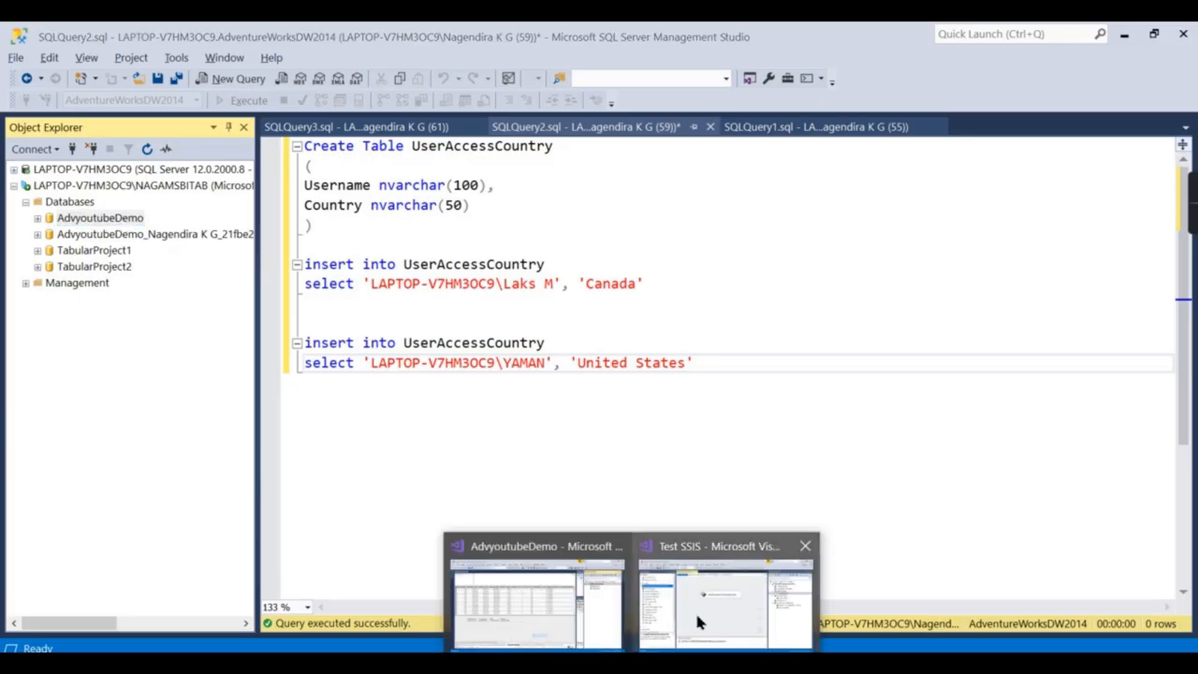
pyautogui.click(684, 642)
pyautogui.click(484, 273)
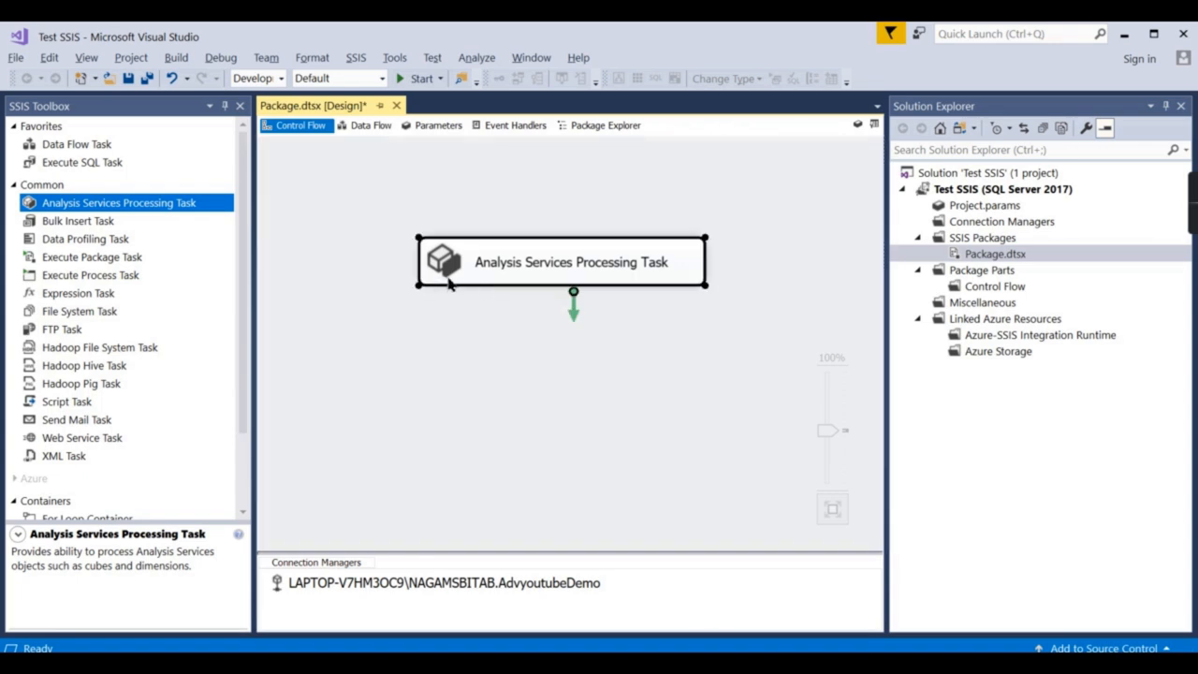
# Reopen the processing task, add the Model, set it to Process Full, and save.
pyautogui.doubleClick(447, 273)
pyautogui.click(285, 154)
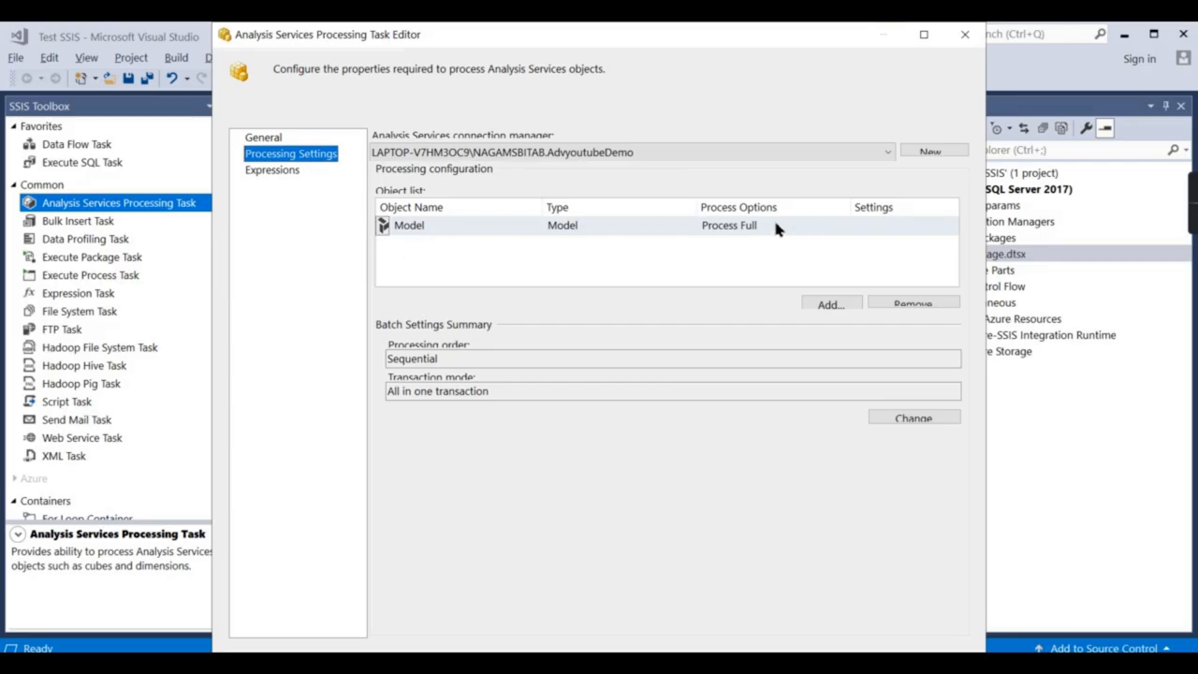
pyautogui.click(824, 306)
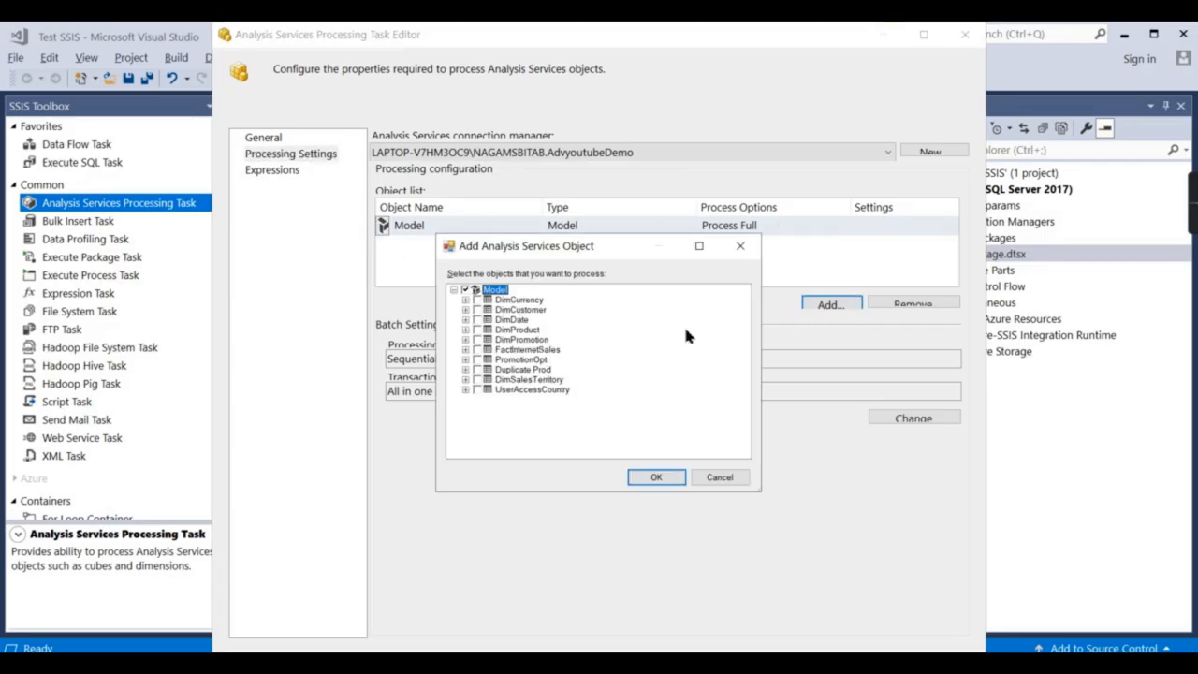
pyautogui.click(481, 301)
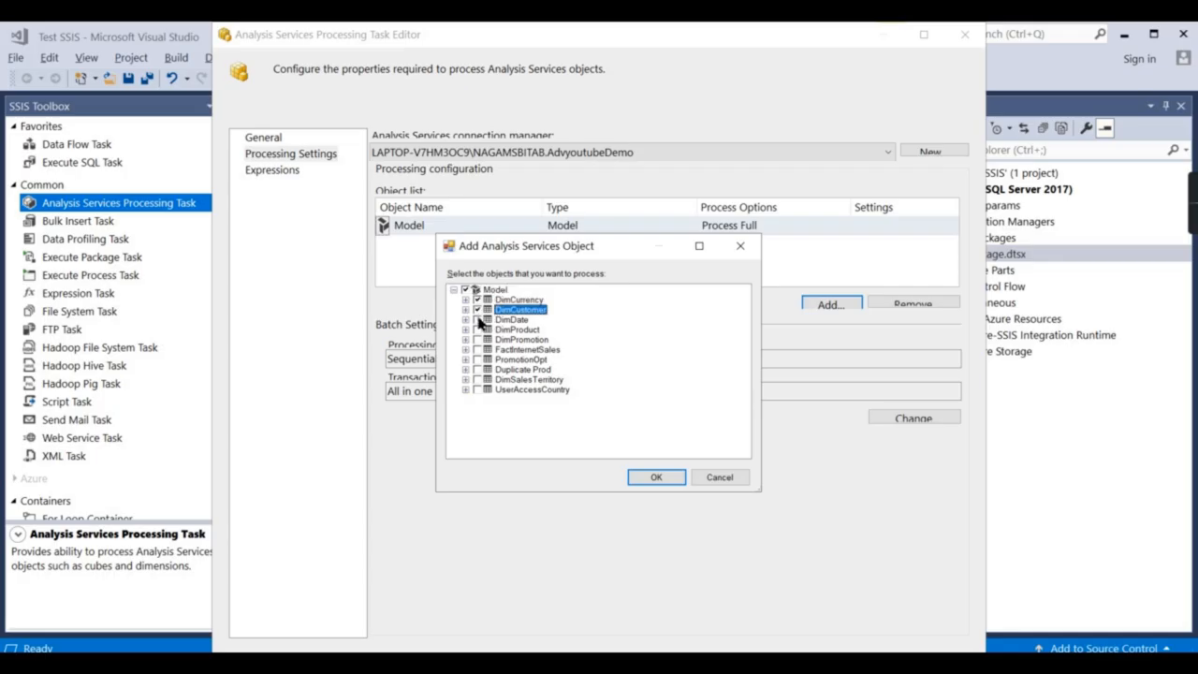
pyautogui.click(494, 310)
pyautogui.click(654, 476)
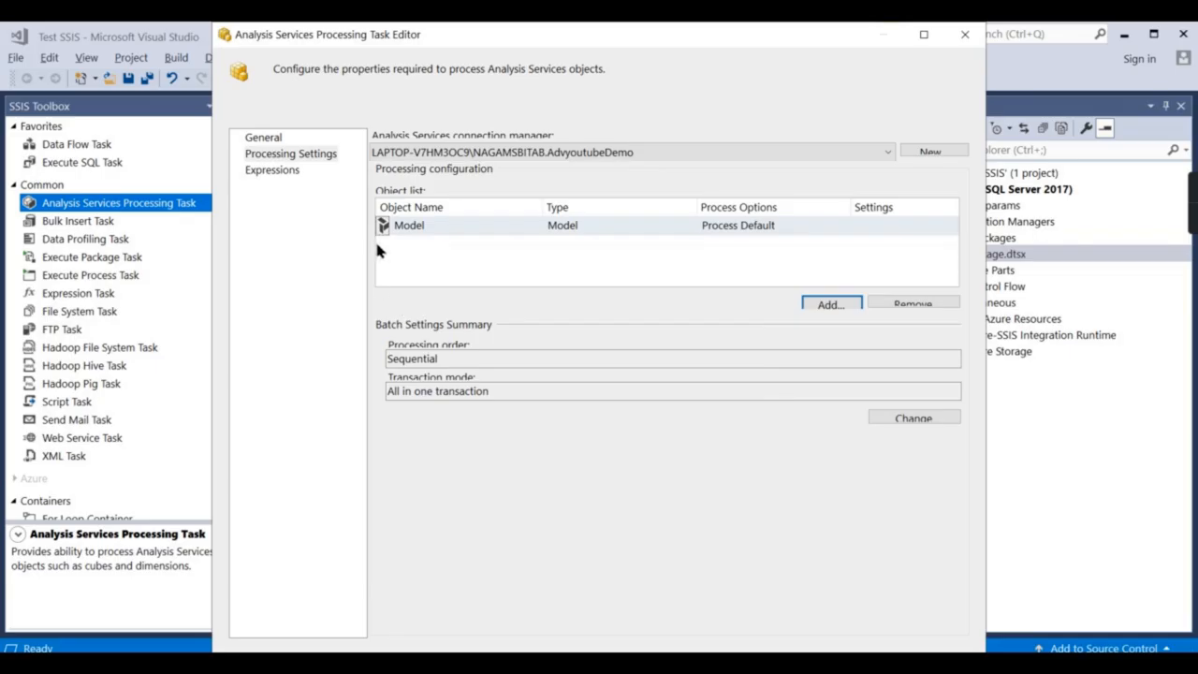
pyautogui.click(787, 225)
pyautogui.click(763, 258)
pyautogui.doubleClick(836, 33)
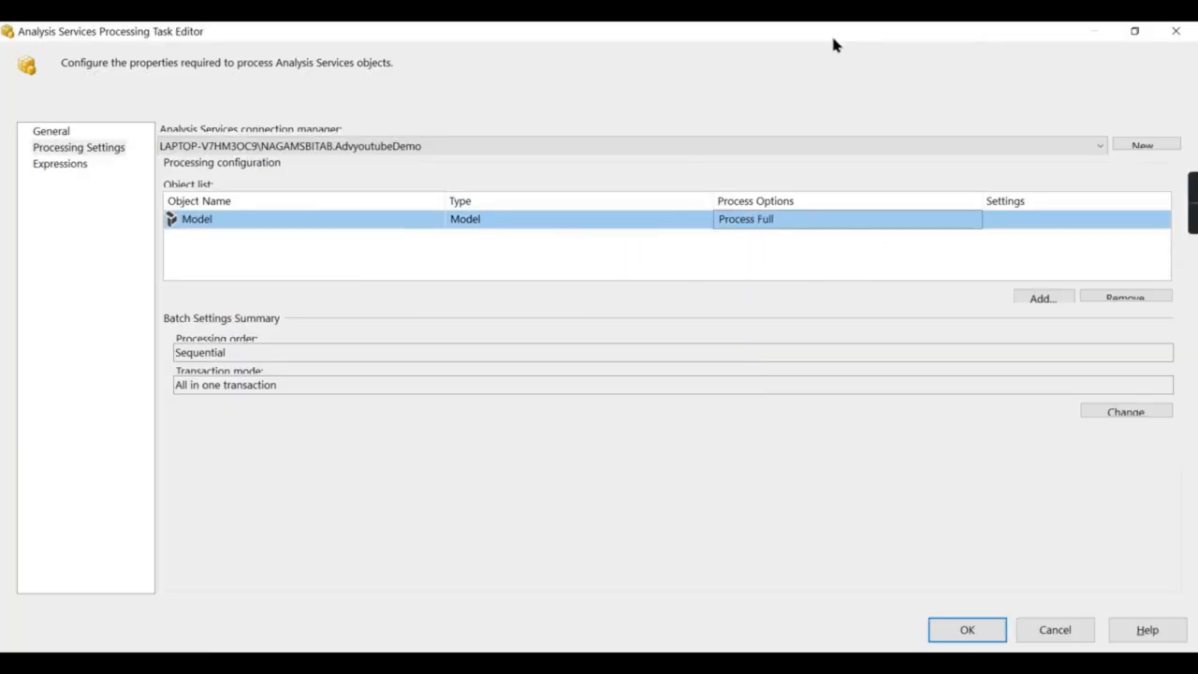
pyautogui.click(1006, 631)
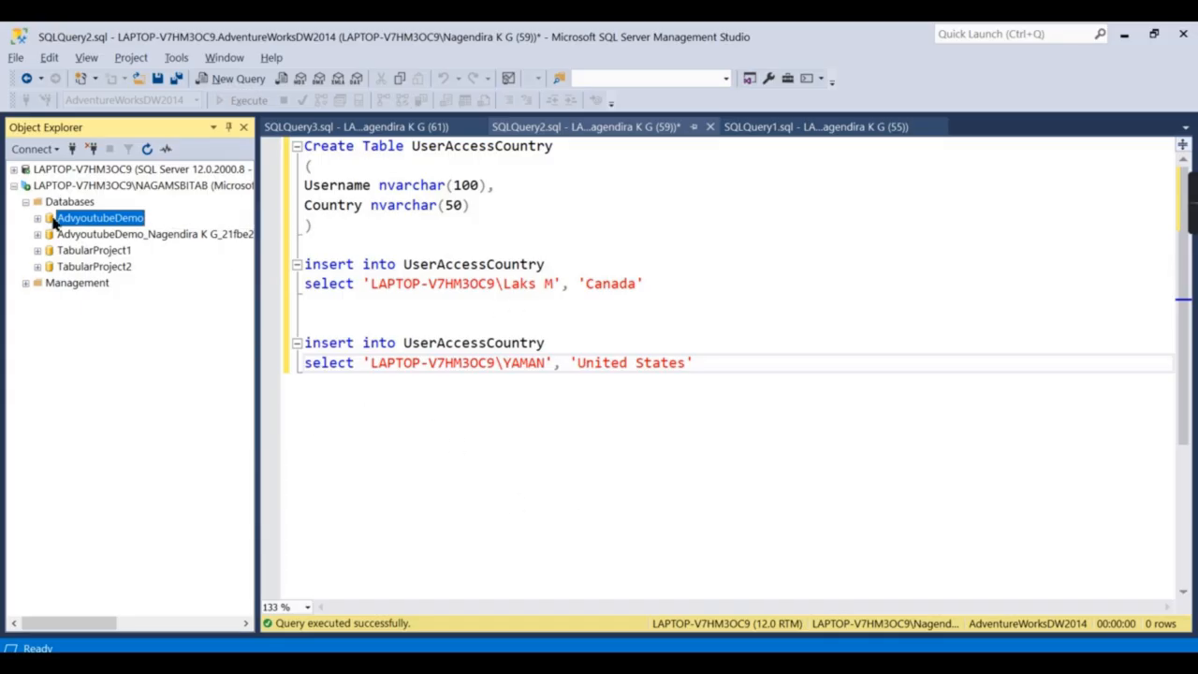
# Show the relational server's AdventureWorksDW2014 database, then return to the Test SSIS project.
pyautogui.click(14, 185)
pyautogui.click(13, 169)
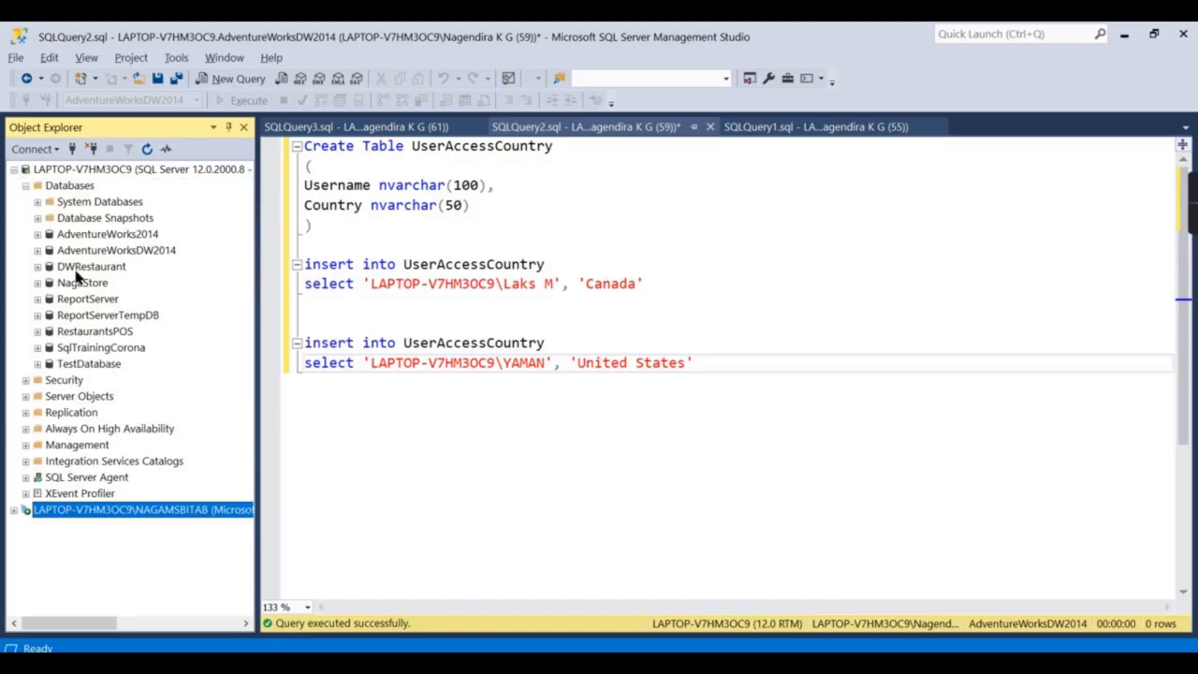
pyautogui.click(81, 253)
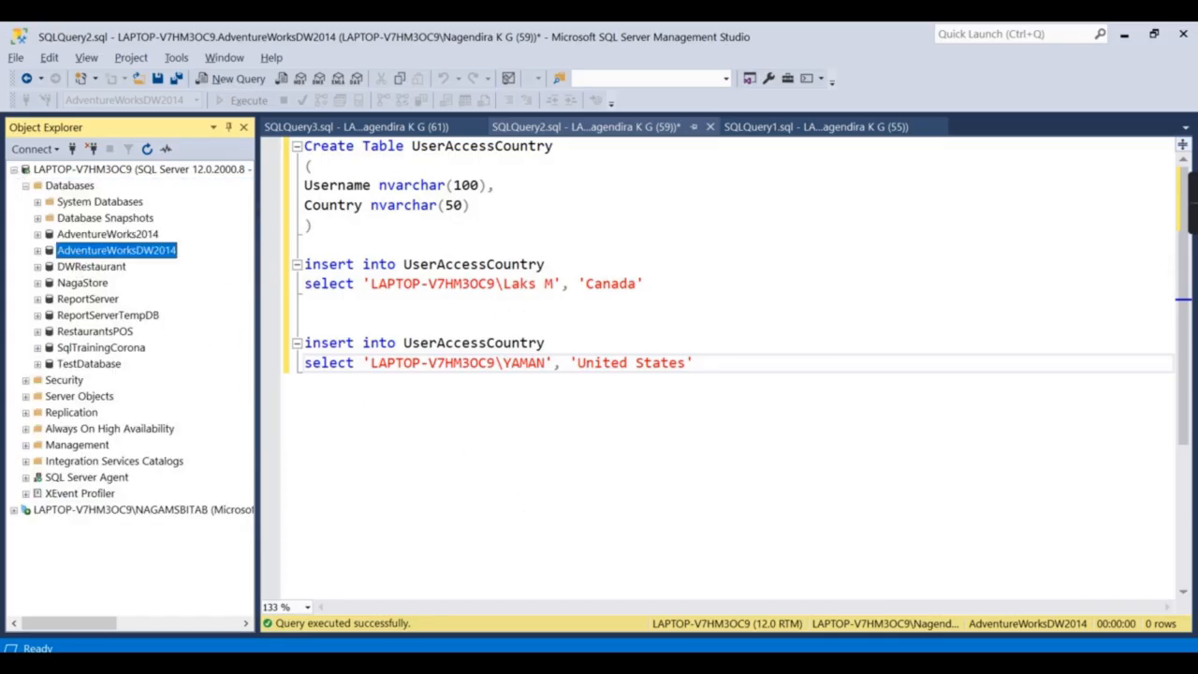
pyautogui.click(562, 618)
pyautogui.click(714, 613)
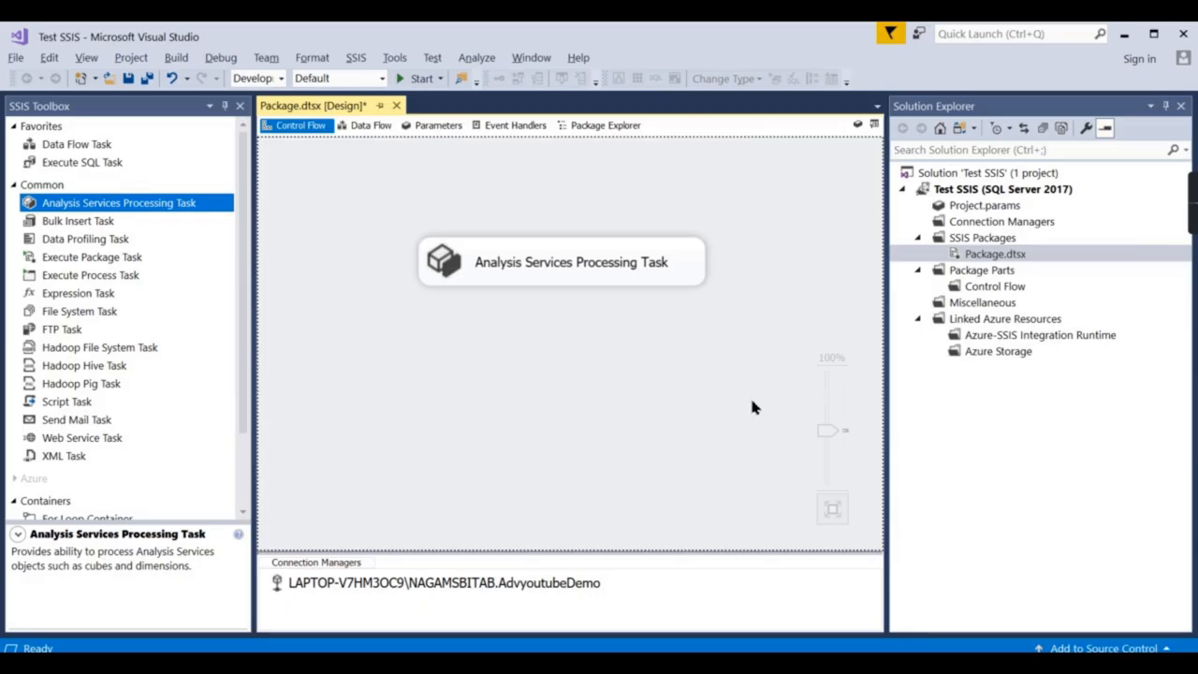
# Execute the processing task, review its Progress log, then stop debugging.
pyautogui.rightClick(437, 258)
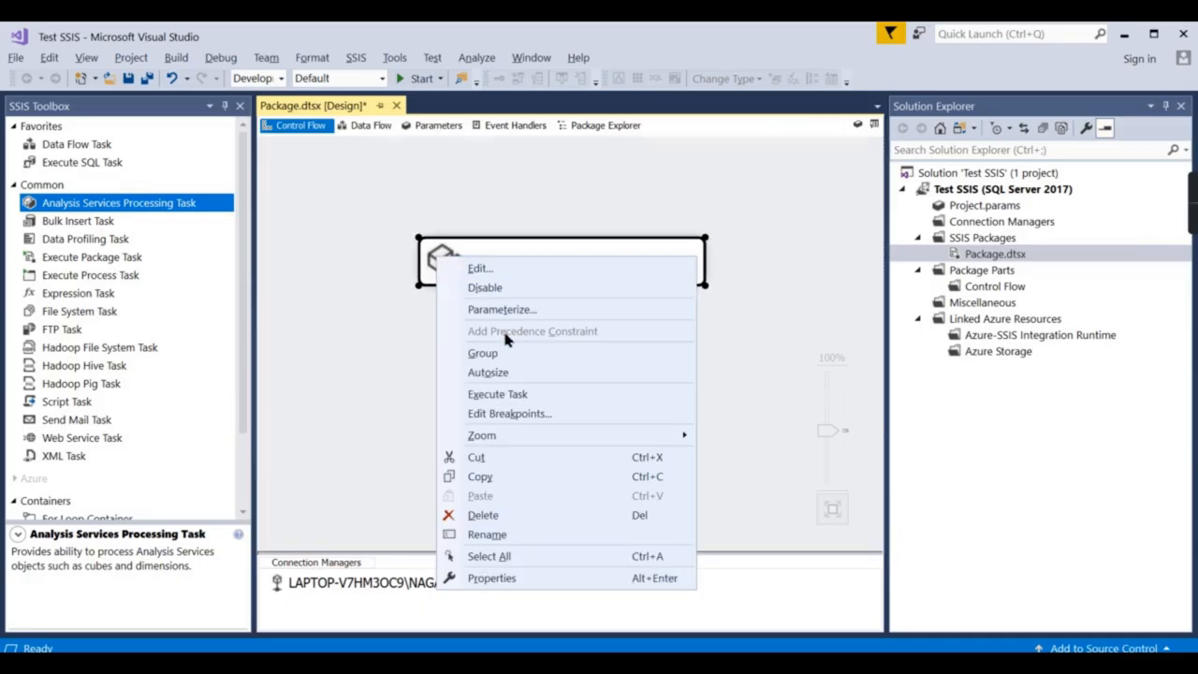
pyautogui.click(501, 394)
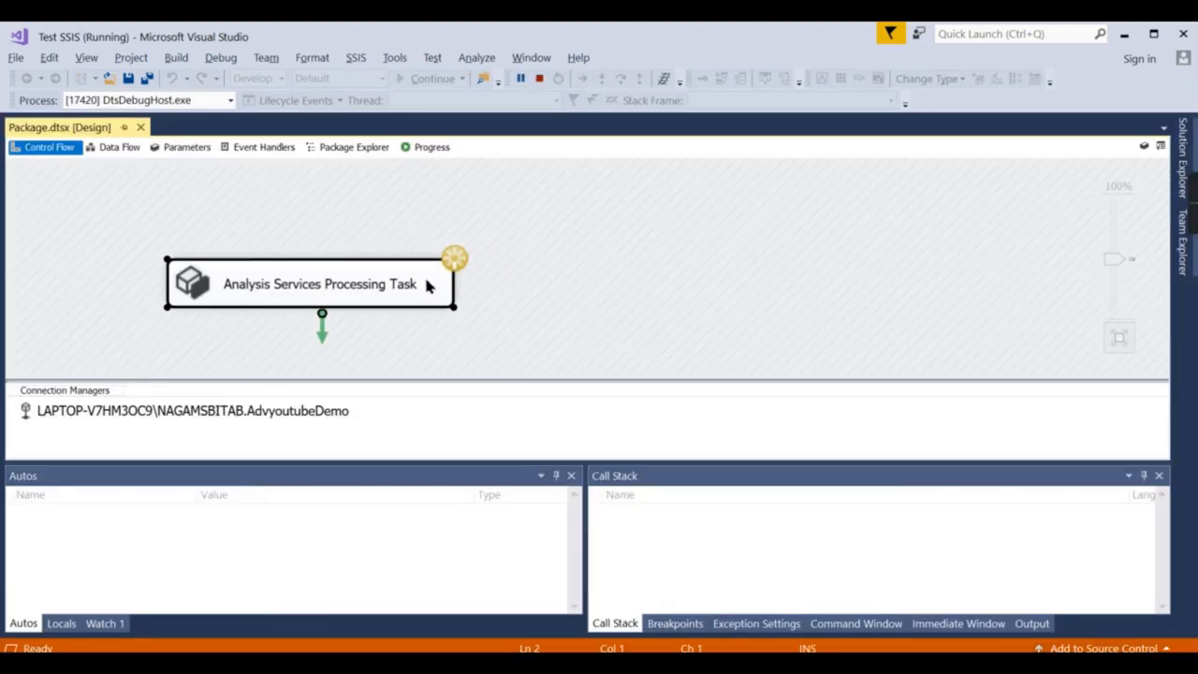
pyautogui.click(426, 148)
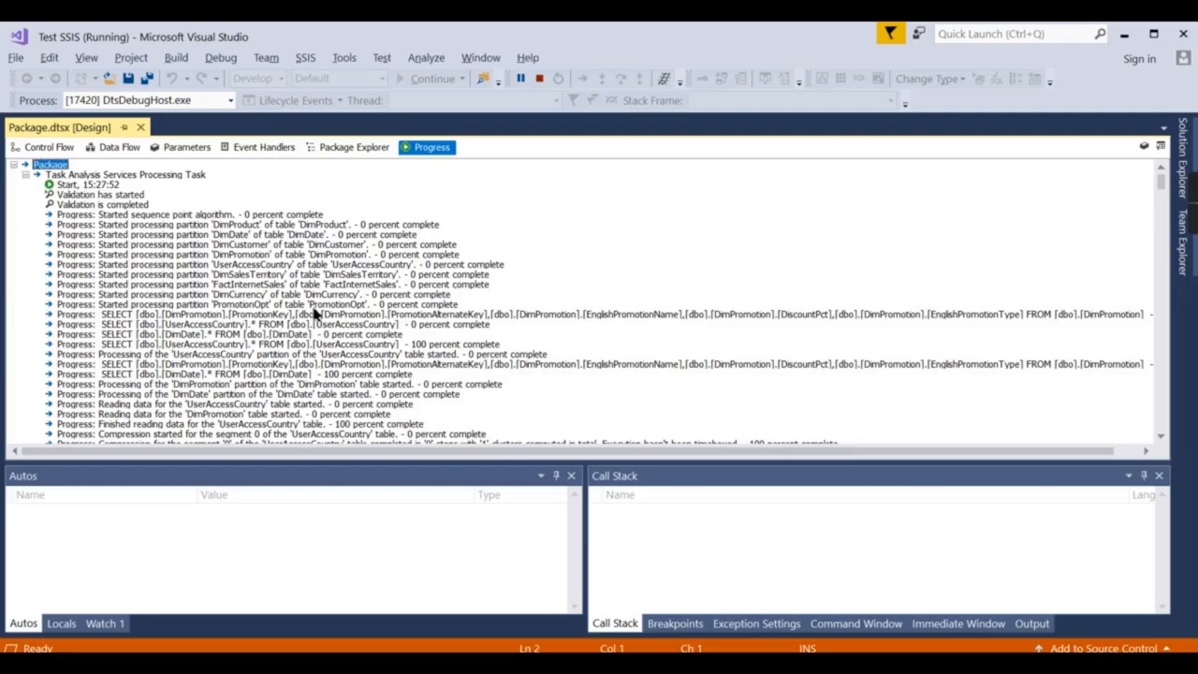
pyautogui.scroll(-1, 173, 297)
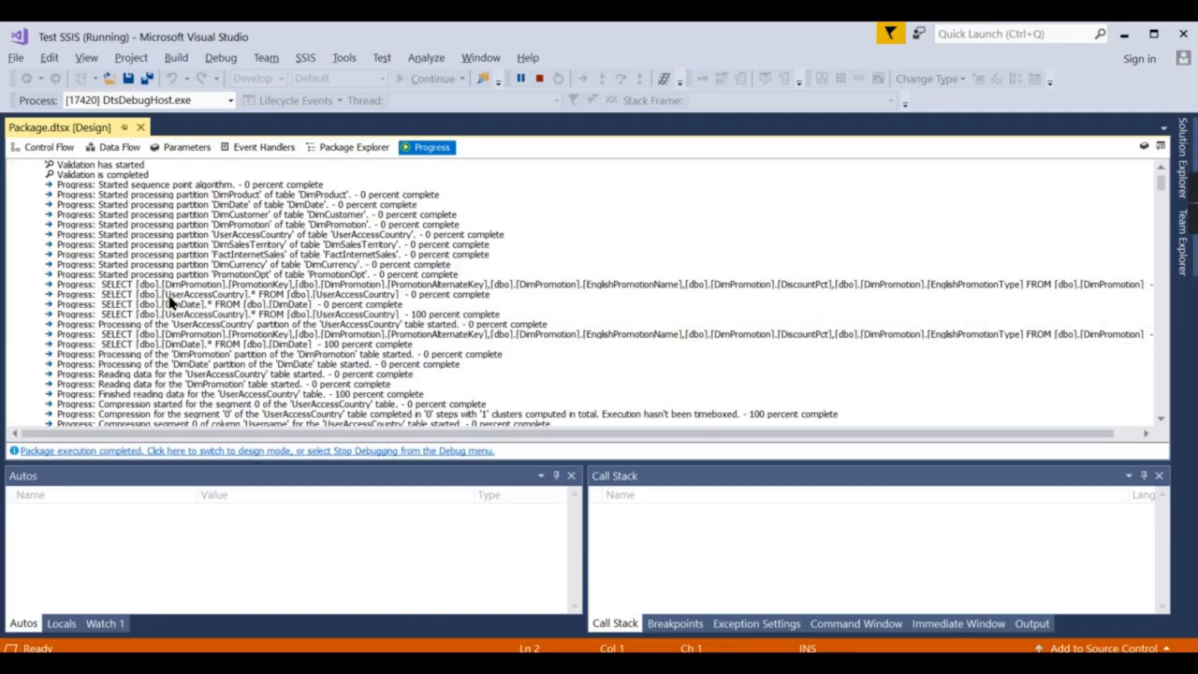
pyautogui.scroll(-9, 360, 251)
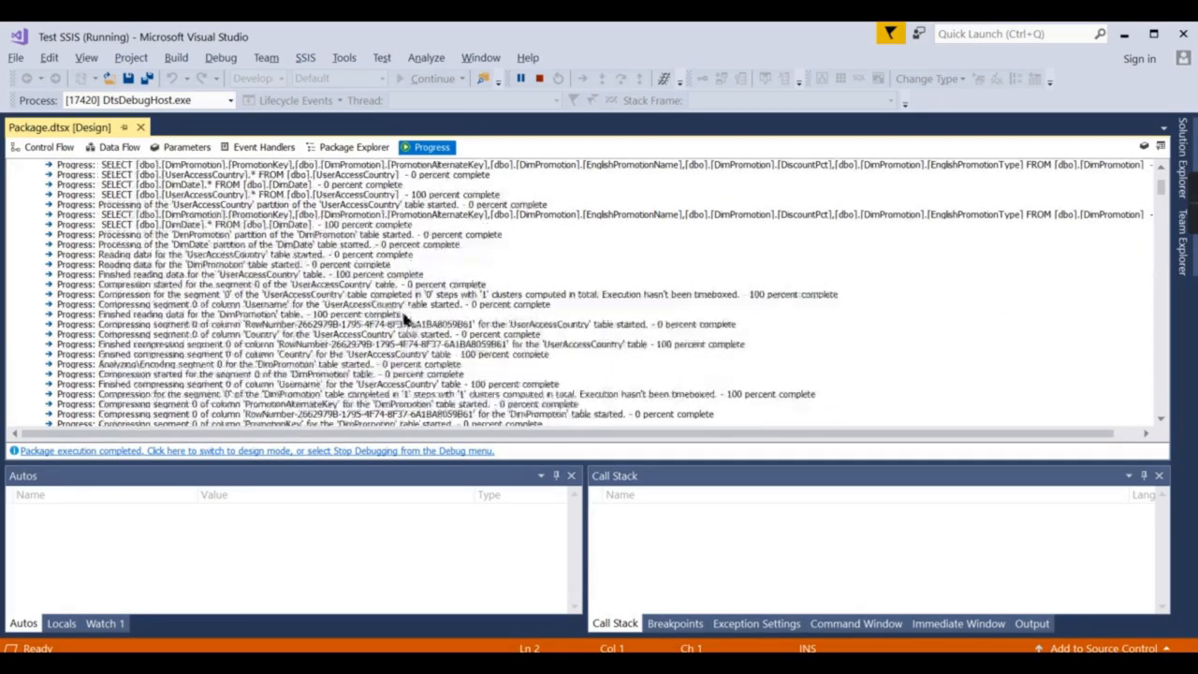
pyautogui.scroll(-12, 391, 348)
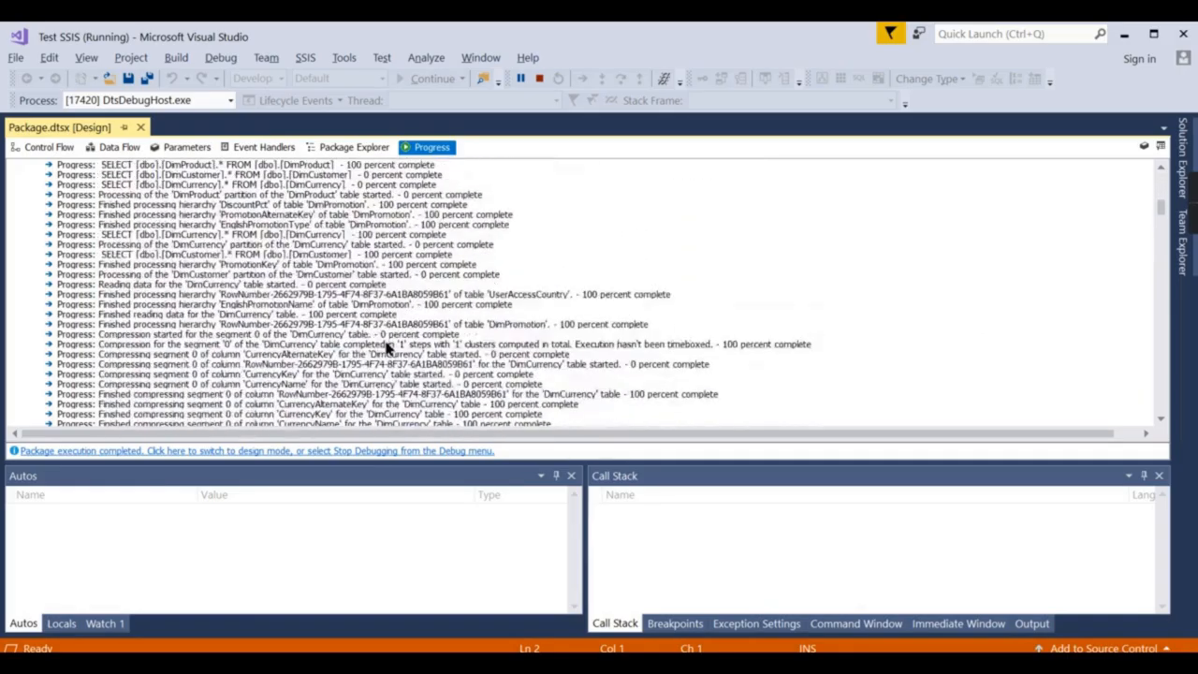
pyautogui.click(65, 149)
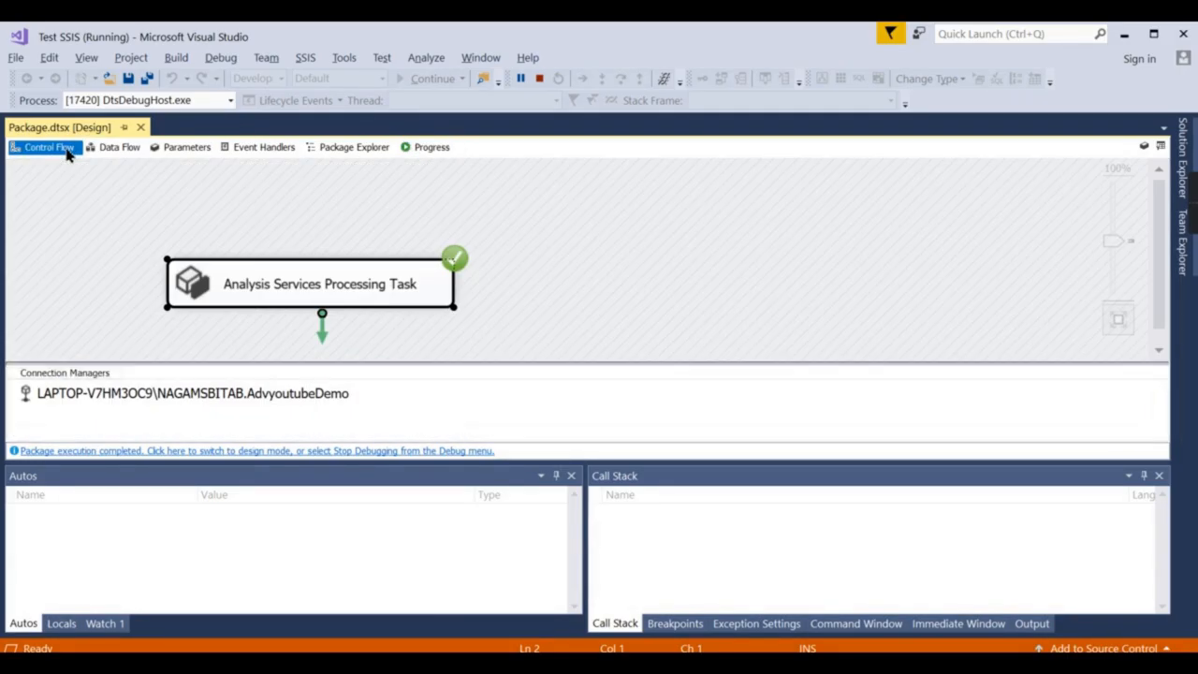
pyautogui.click(407, 452)
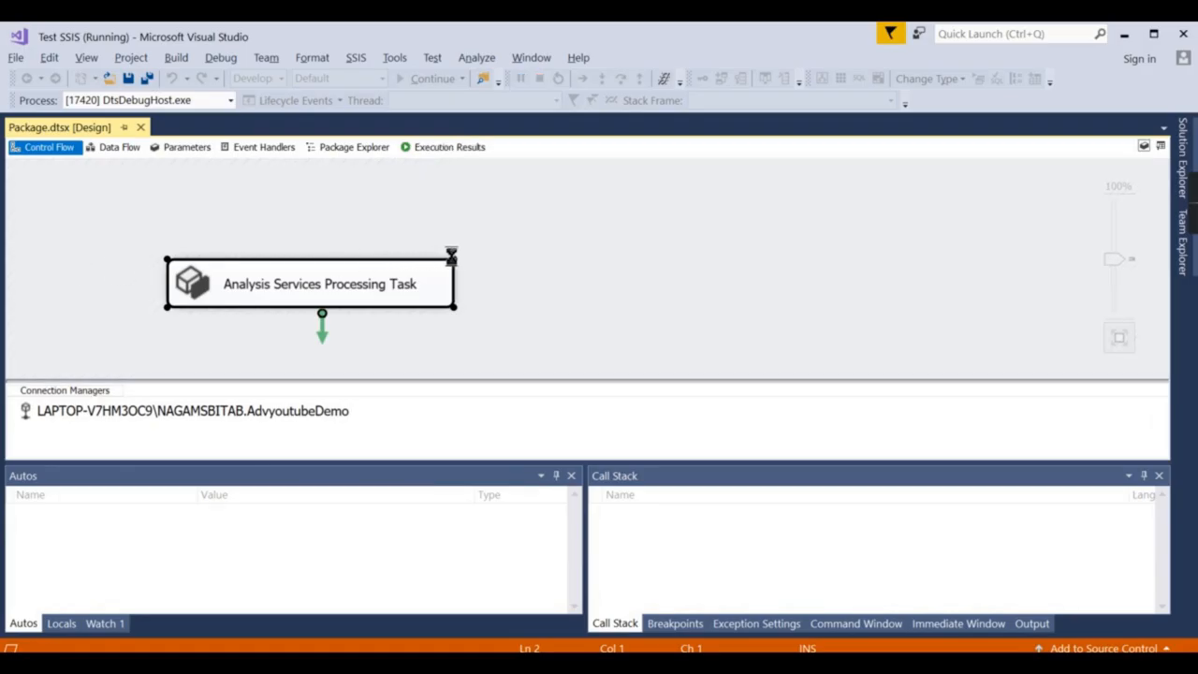
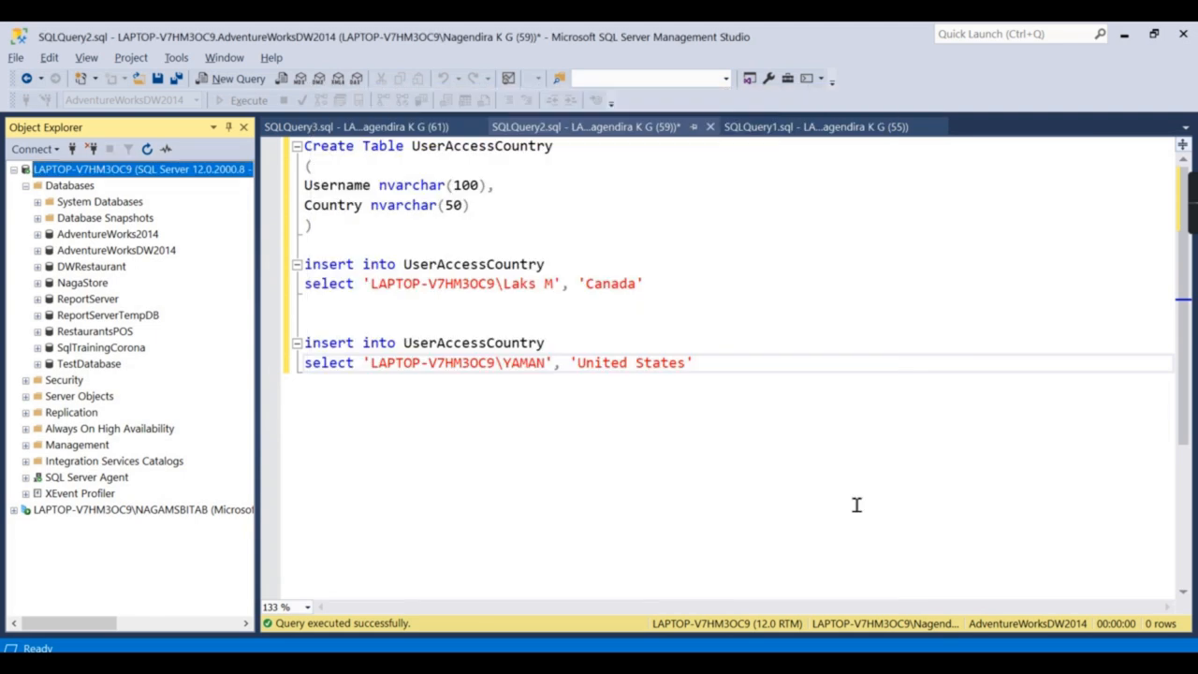
# Deploy the Test SSIS project to /SSISDB/Run SSAS on the local server, then close the wizard.
pyautogui.click(816, 576)
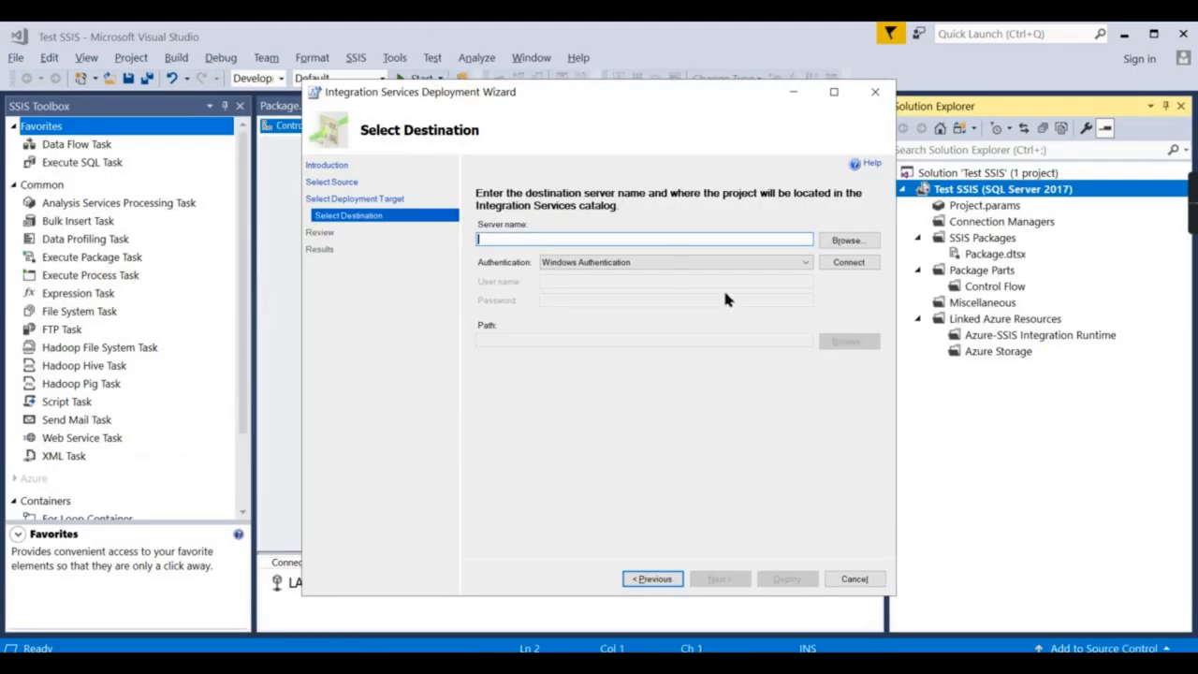
pyautogui.write('LAPTOP-V7HM3OC9')
pyautogui.click(861, 263)
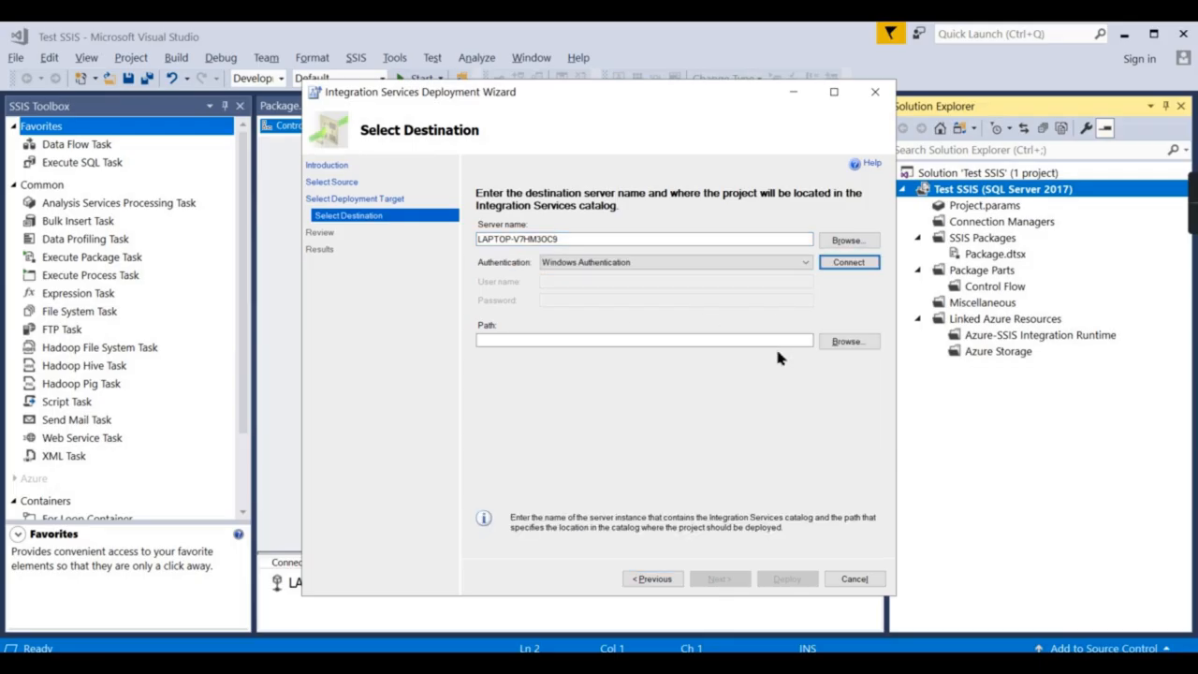
pyautogui.click(843, 343)
pyautogui.click(529, 296)
pyautogui.click(649, 438)
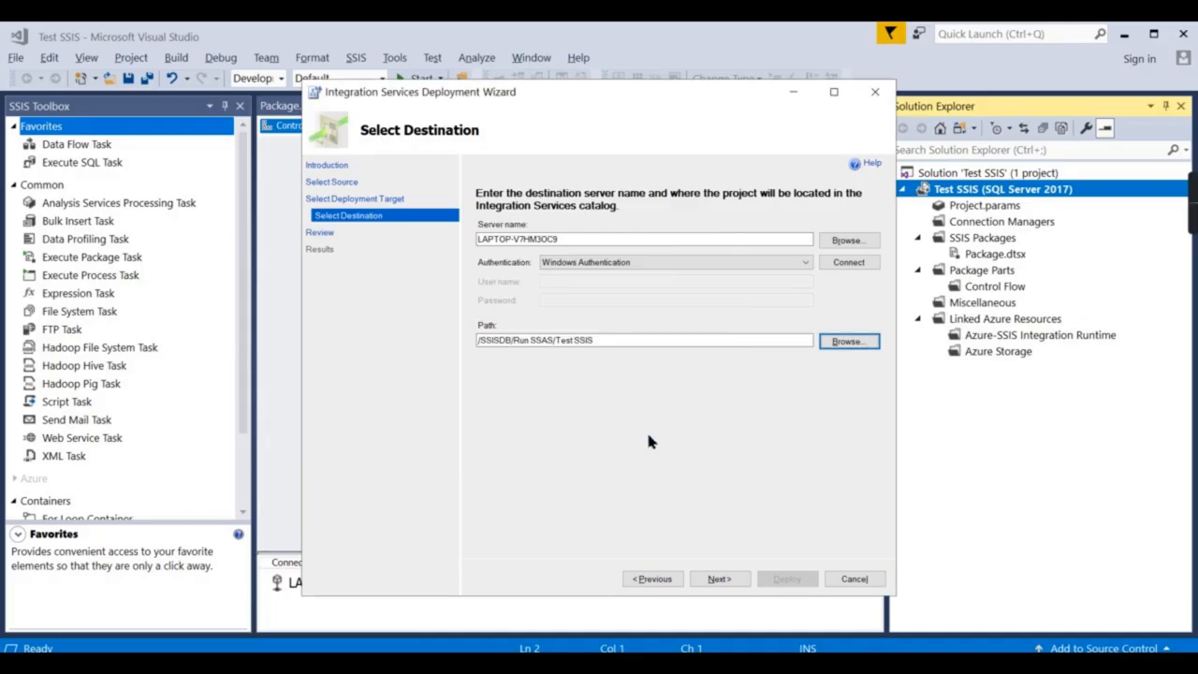
pyautogui.click(742, 581)
pyautogui.click(786, 578)
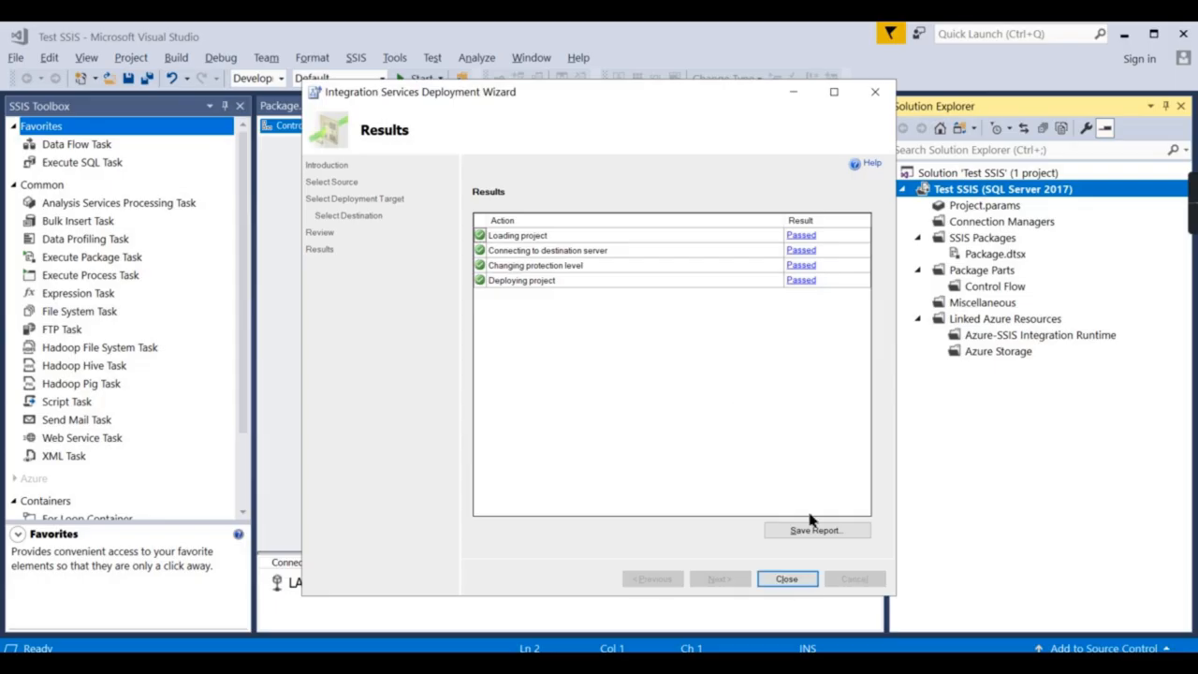
pyautogui.click(777, 580)
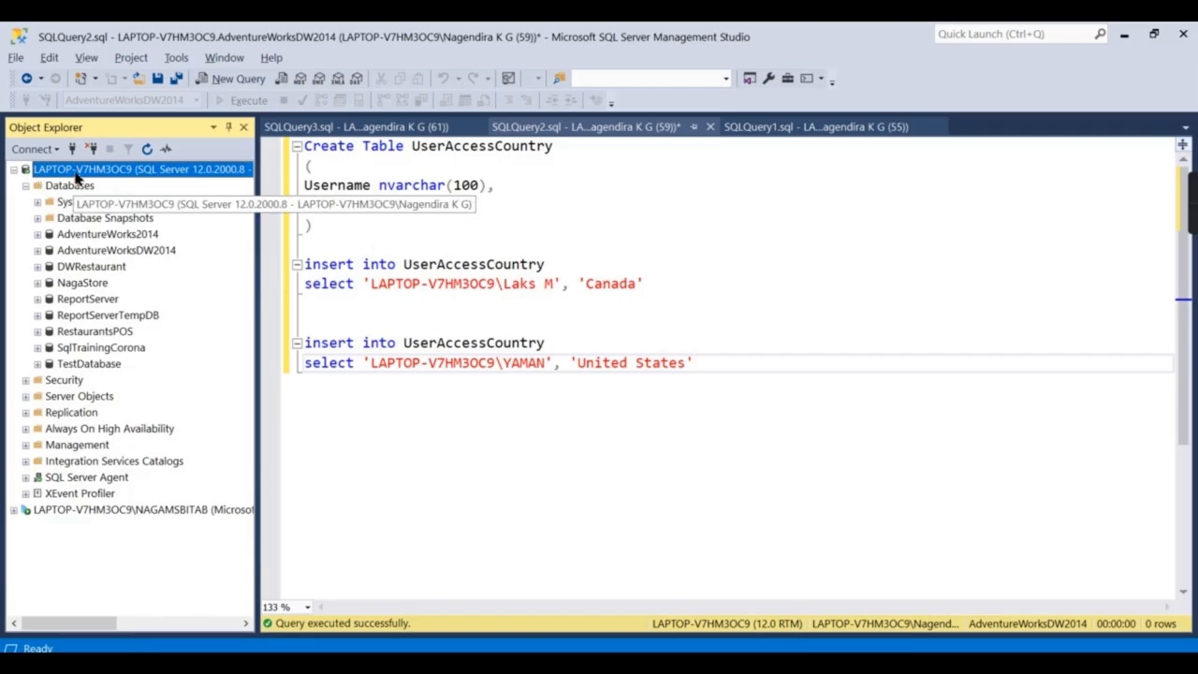
# Expand Integration Services Catalogs to the Run SSAS folder and refresh its contents.
pyautogui.click(56, 466)
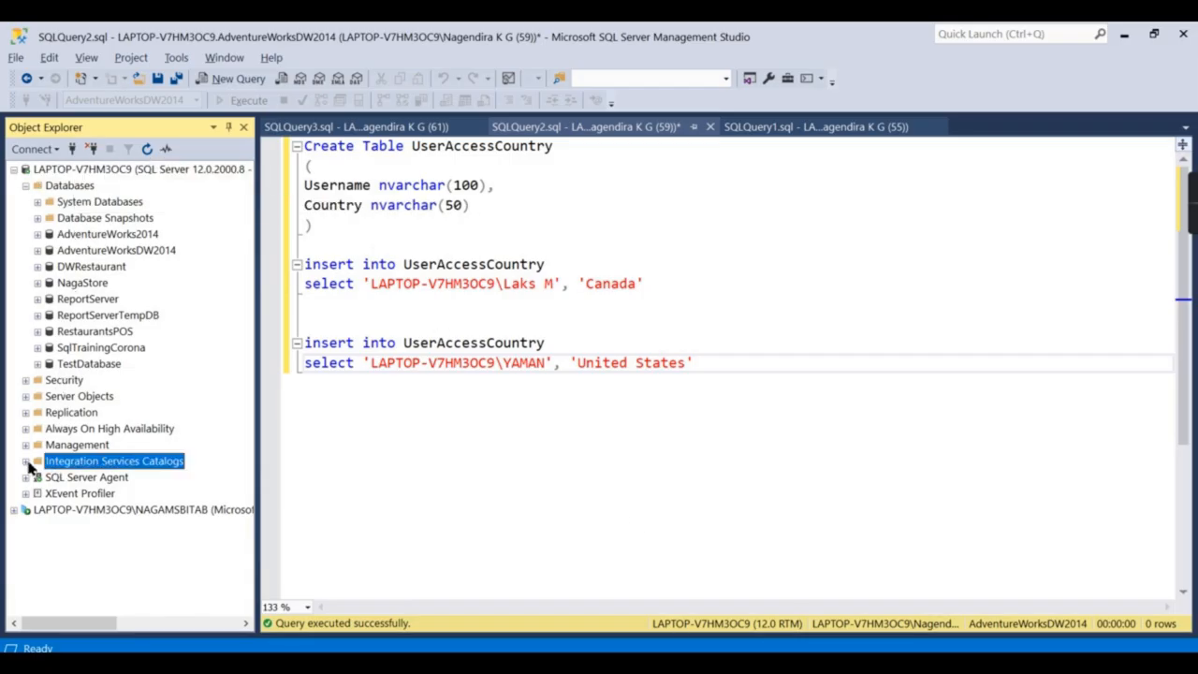
pyautogui.click(26, 462)
pyautogui.doubleClick(90, 494)
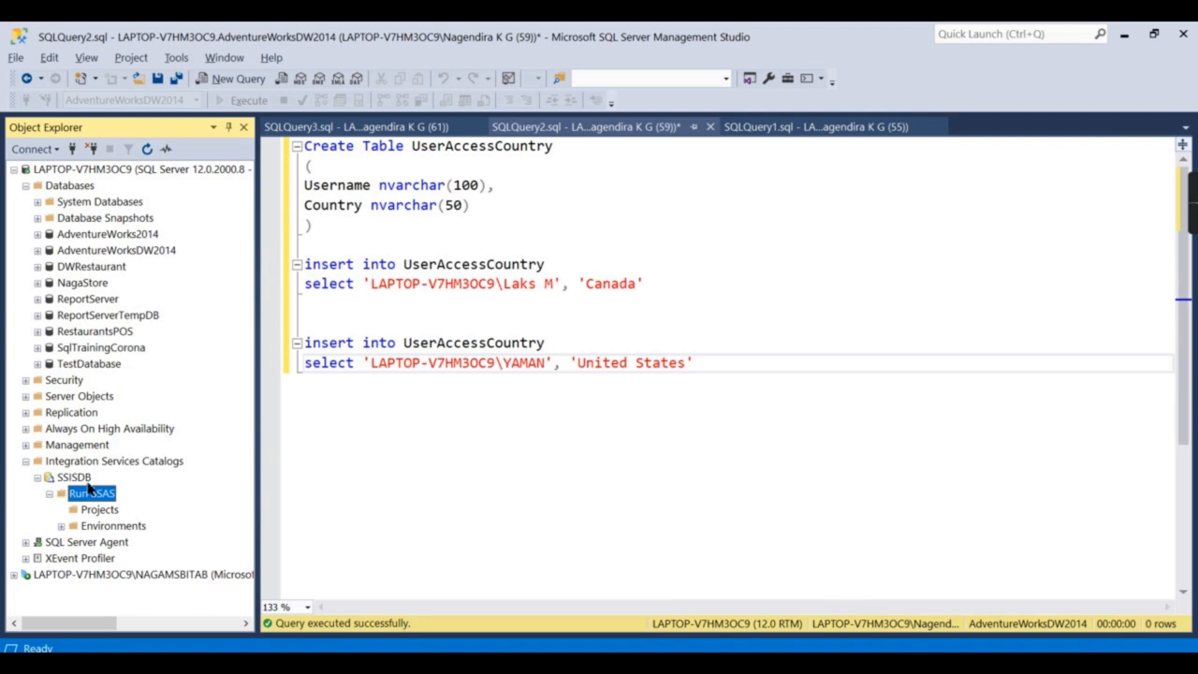
pyautogui.click(62, 512)
pyautogui.click(66, 495)
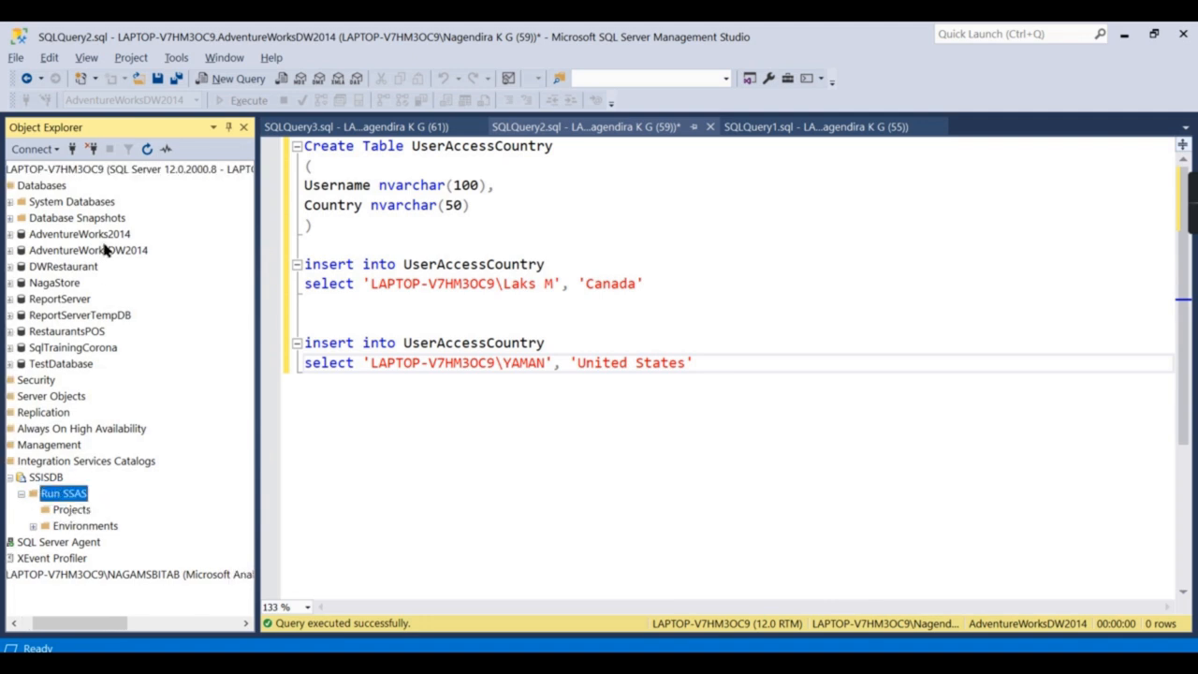
pyautogui.click(148, 151)
# Drill into Projects > Test SSIS > Packages to locate the deployed Package.dtsx.
pyautogui.click(34, 509)
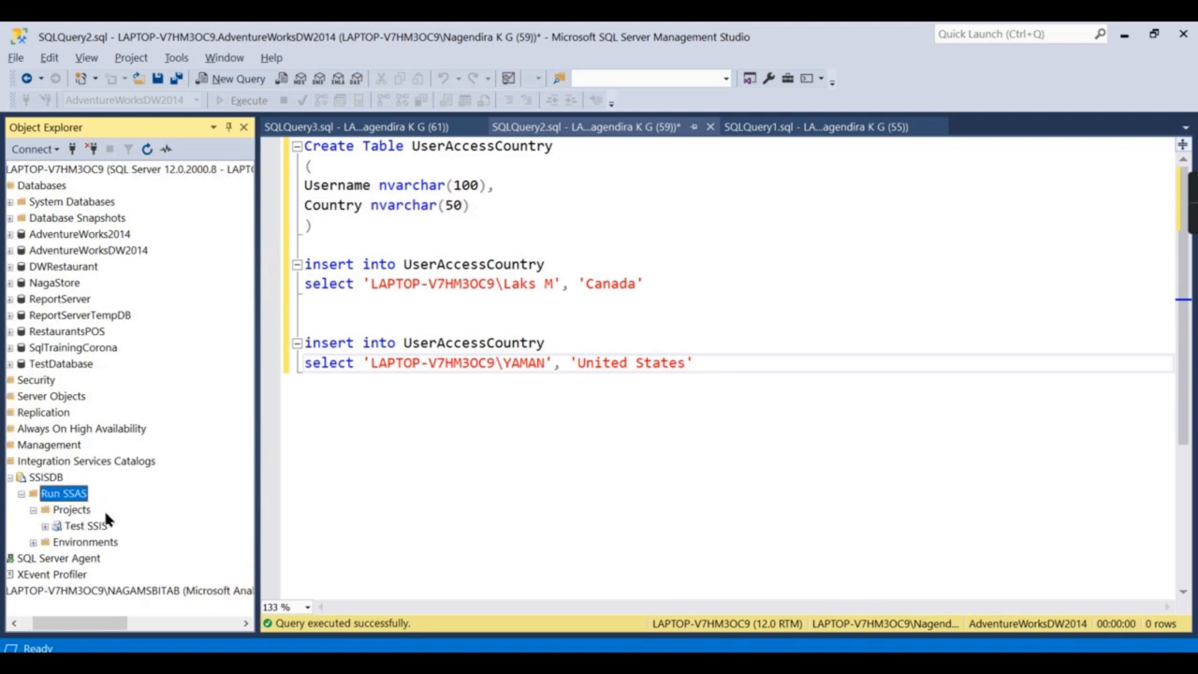
pyautogui.click(86, 526)
pyautogui.moveTo(106, 622); pyautogui.dragTo(82, 623)
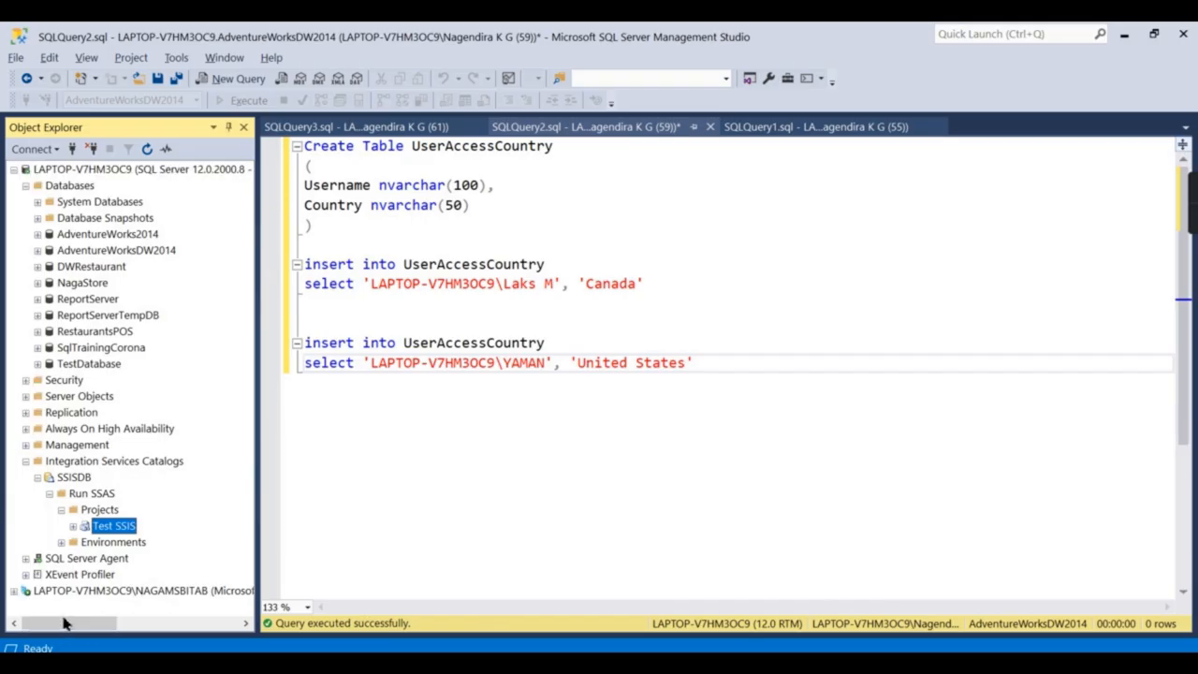
pyautogui.click(72, 526)
pyautogui.click(57, 543)
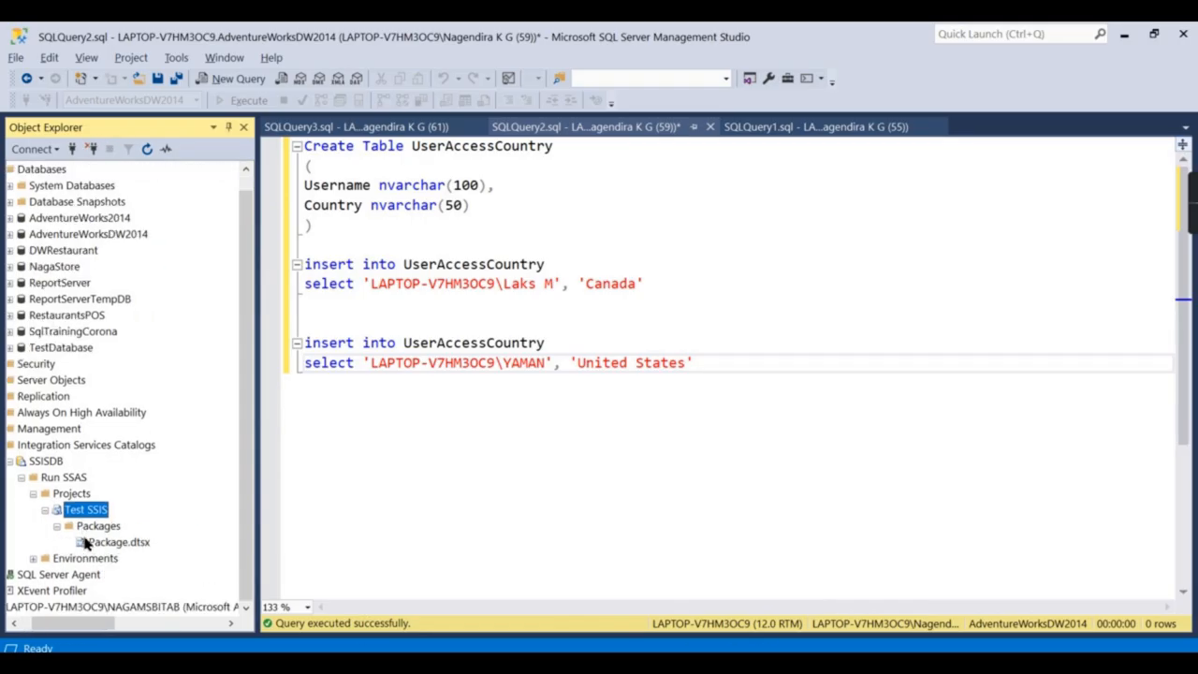
pyautogui.click(103, 543)
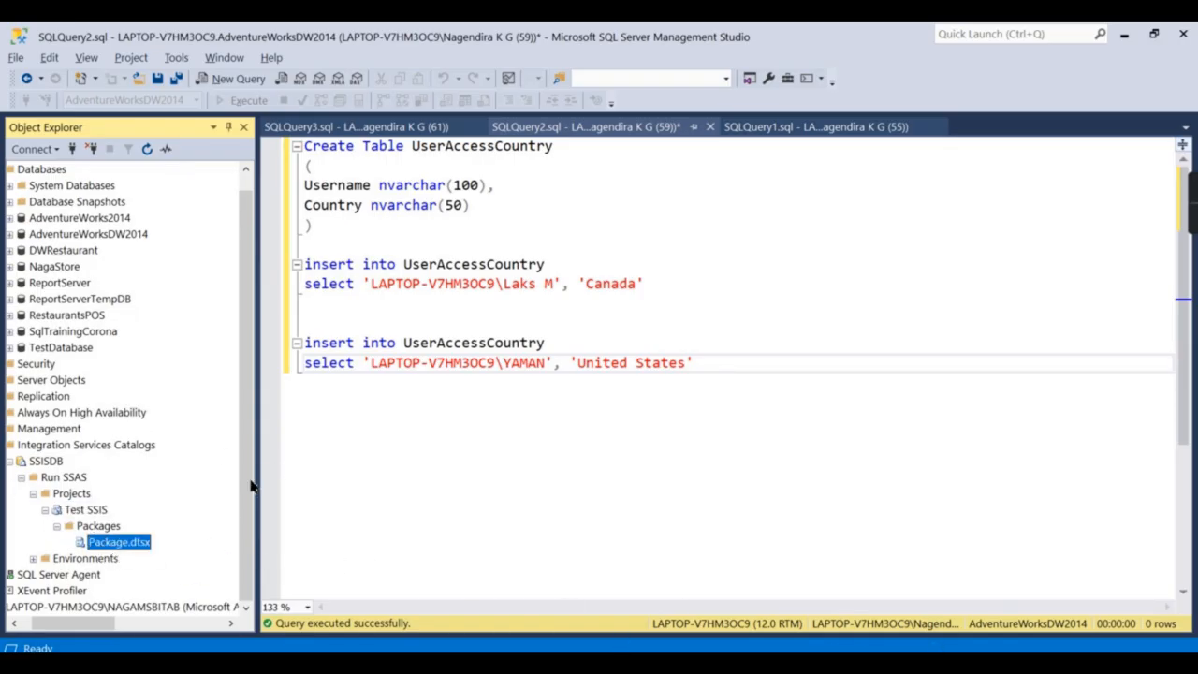
pyautogui.moveTo(108, 622); pyautogui.dragTo(82, 624)
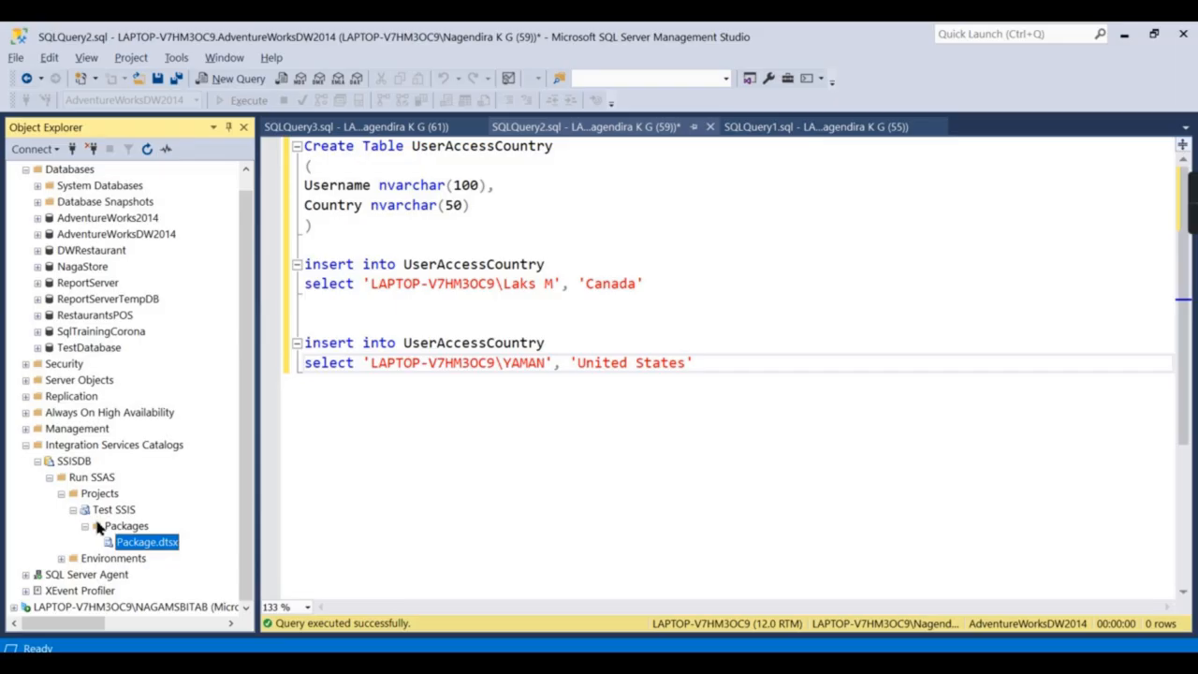
# Collapse the catalogs and Databases, expand SQL Server Agent, and bring up the Jobs folder menu.
pyautogui.click(26, 445)
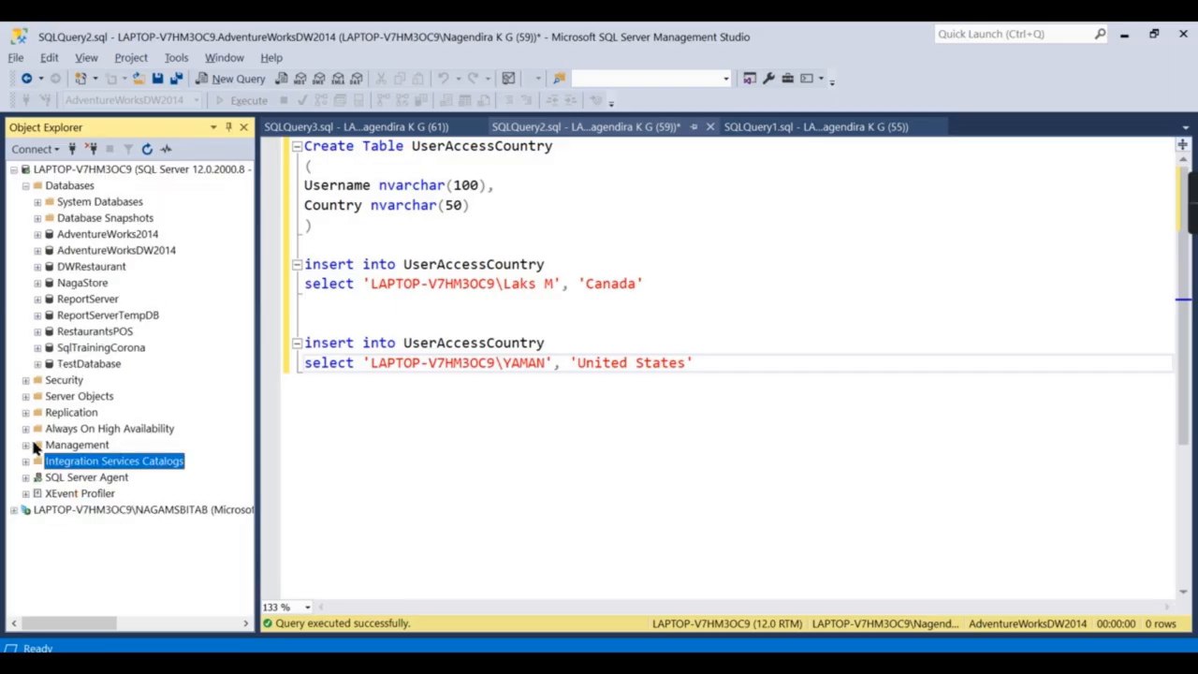
pyautogui.click(26, 185)
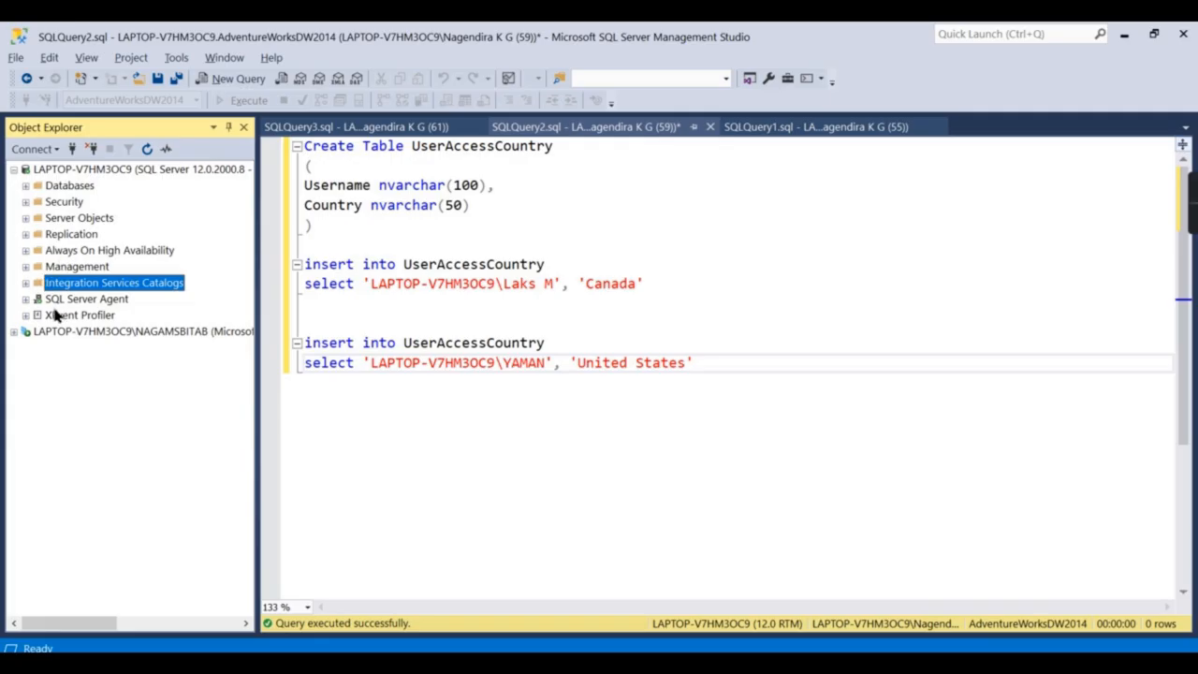
pyautogui.click(67, 299)
pyautogui.click(26, 299)
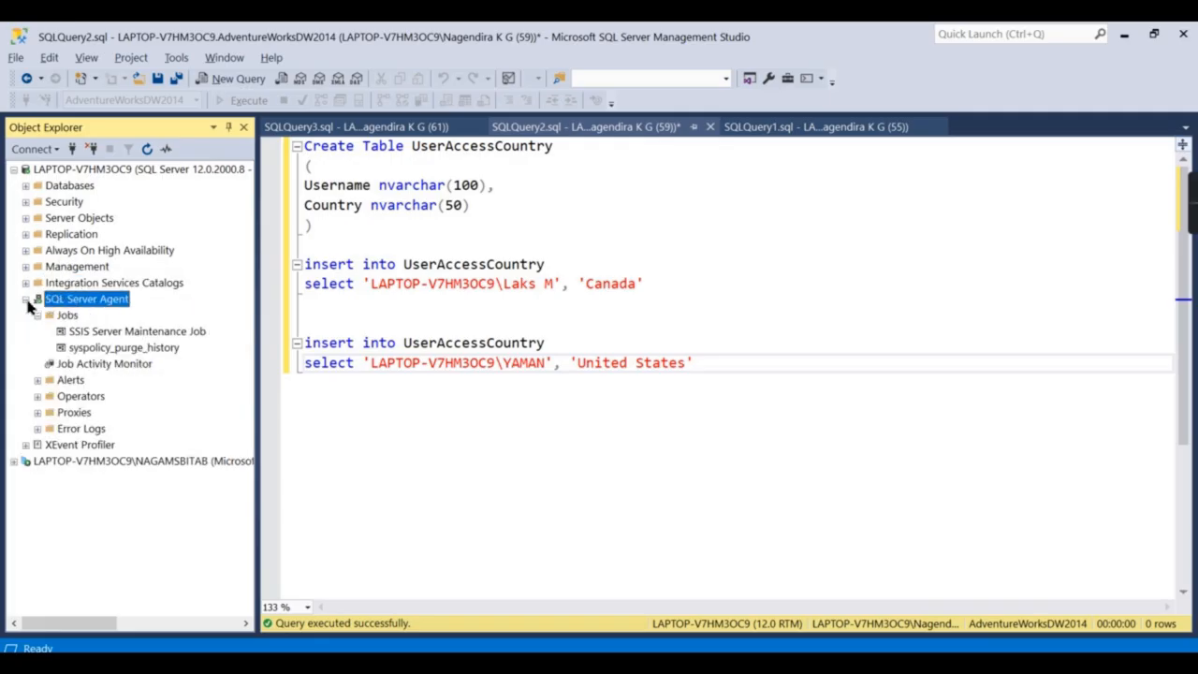
pyautogui.click(62, 315)
pyautogui.rightClick(58, 319)
# Create a new Agent job and add a step named 'Call Process job'.
pyautogui.click(93, 318)
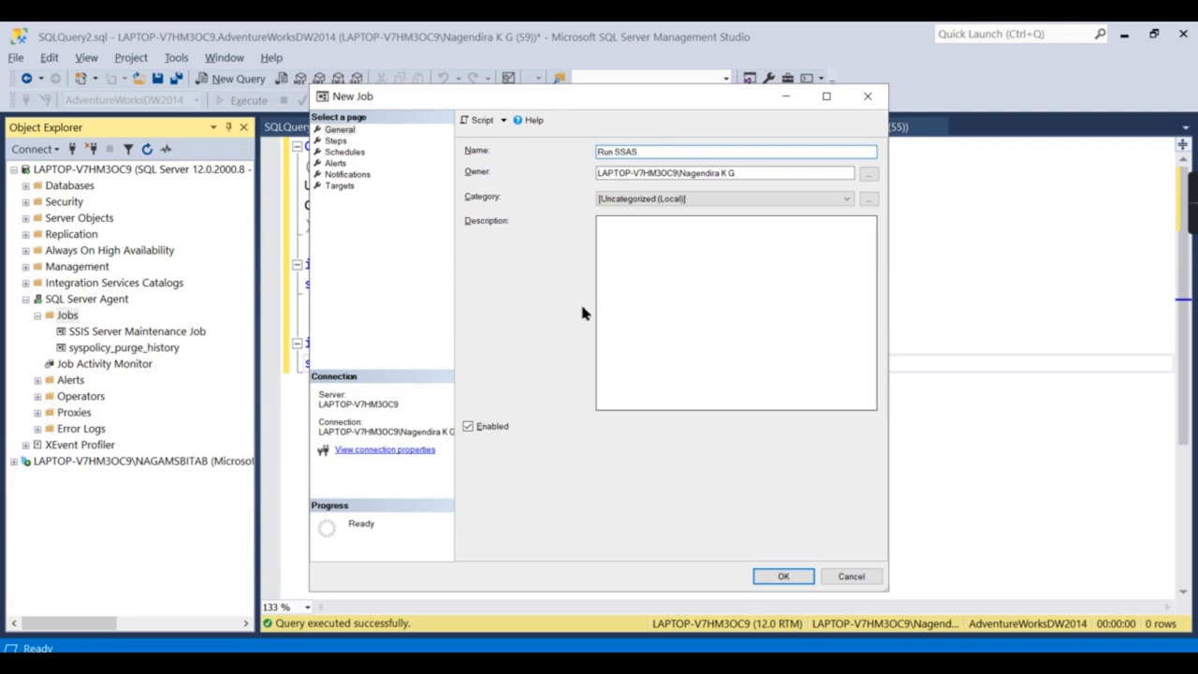
pyautogui.click(328, 142)
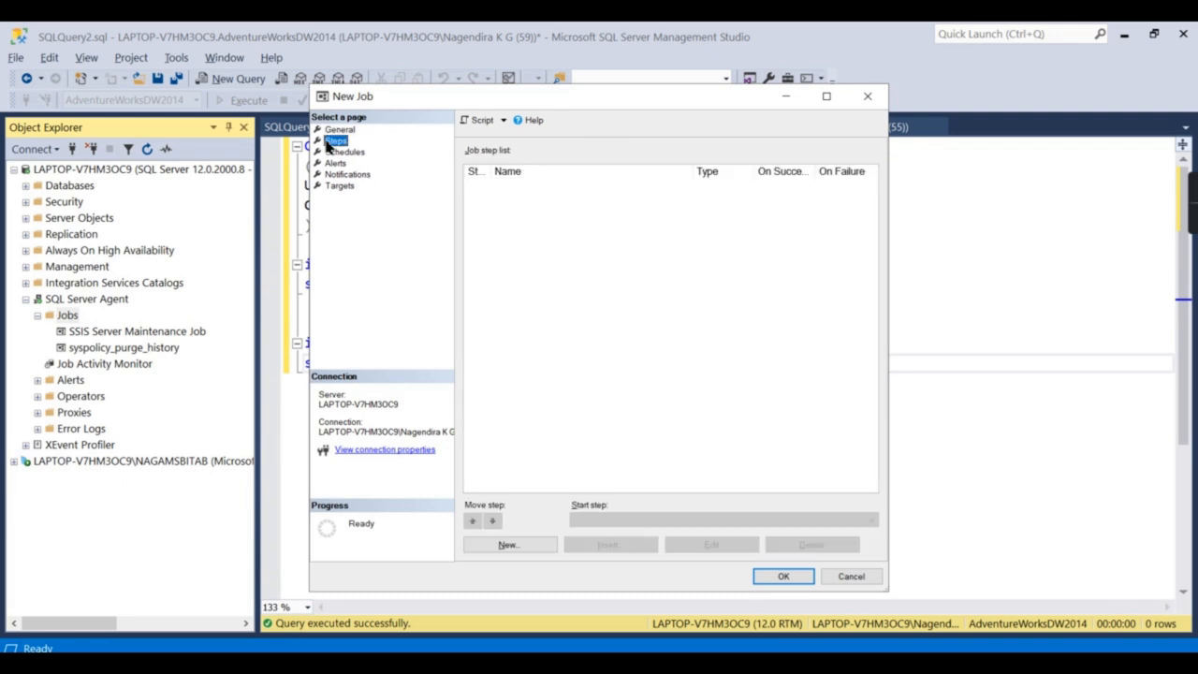
pyautogui.click(501, 543)
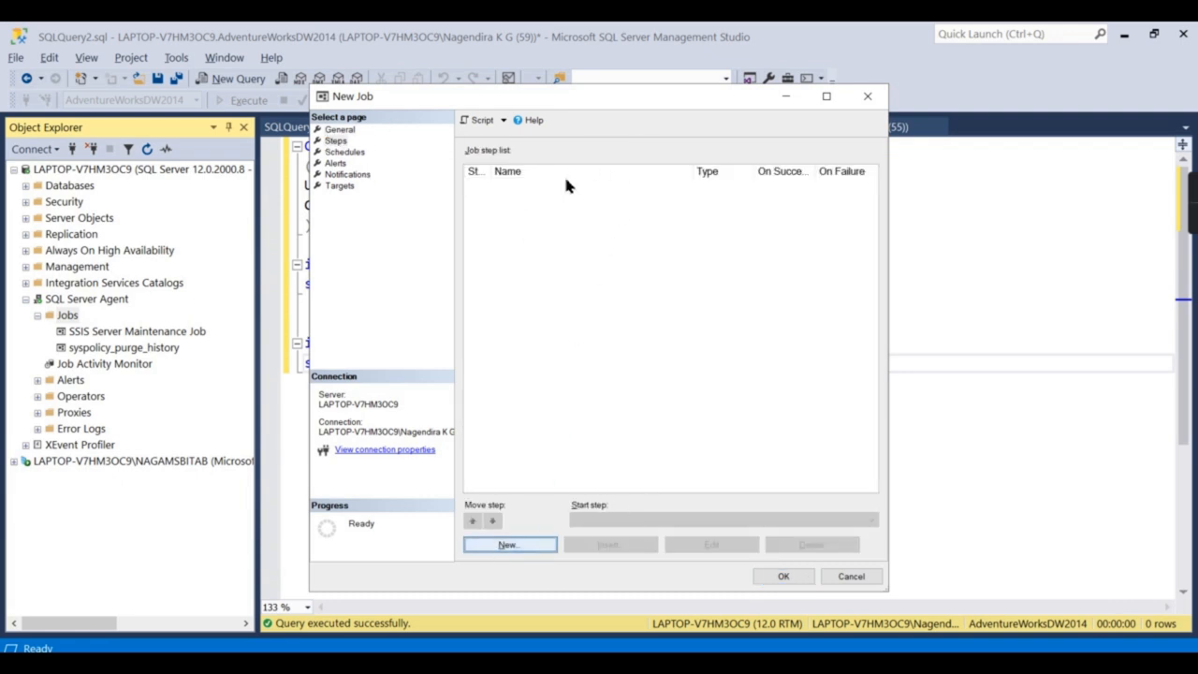
pyautogui.click(503, 544)
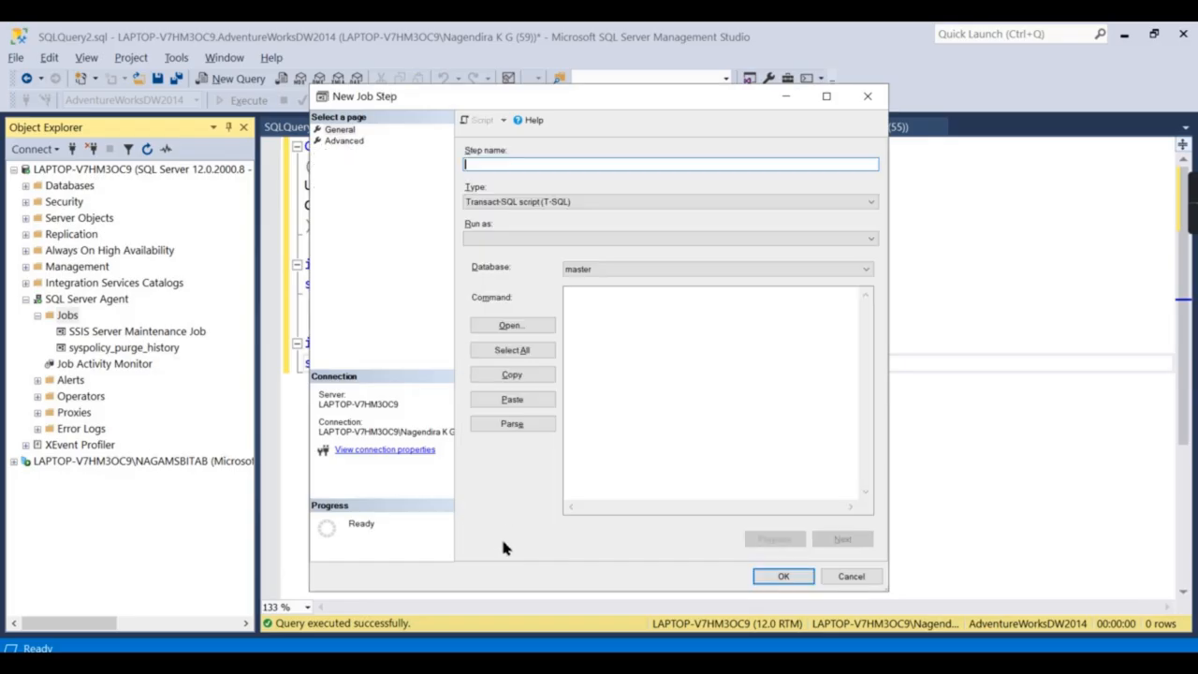
pyautogui.write('Call')
pyautogui.write('Process job')
# Make the step an SSIS Package run as SQL Server Agent service account on the local server.
pyautogui.click(614, 200)
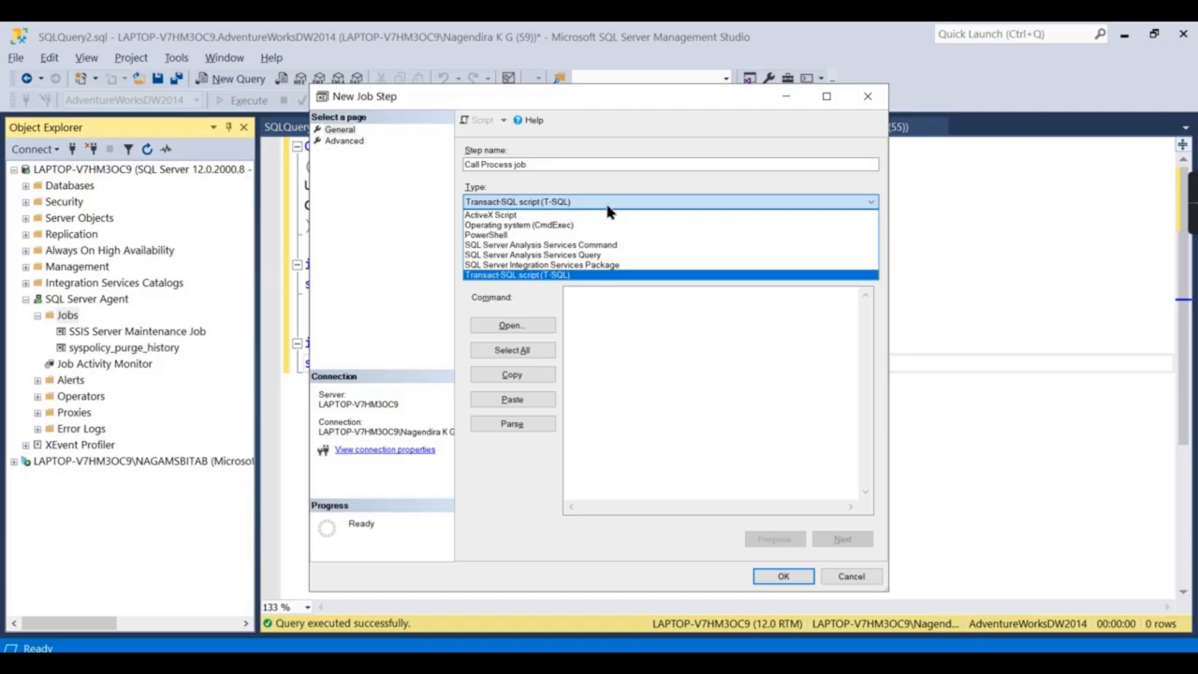
pyautogui.click(563, 267)
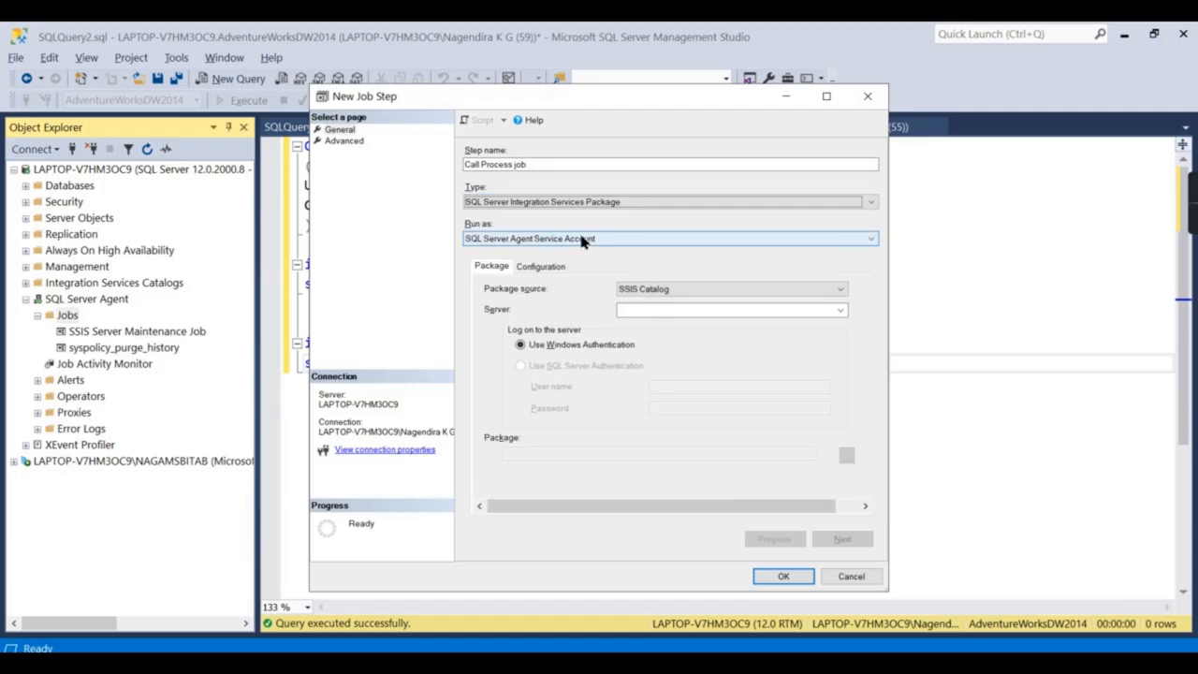
pyautogui.click(582, 241)
pyautogui.click(579, 251)
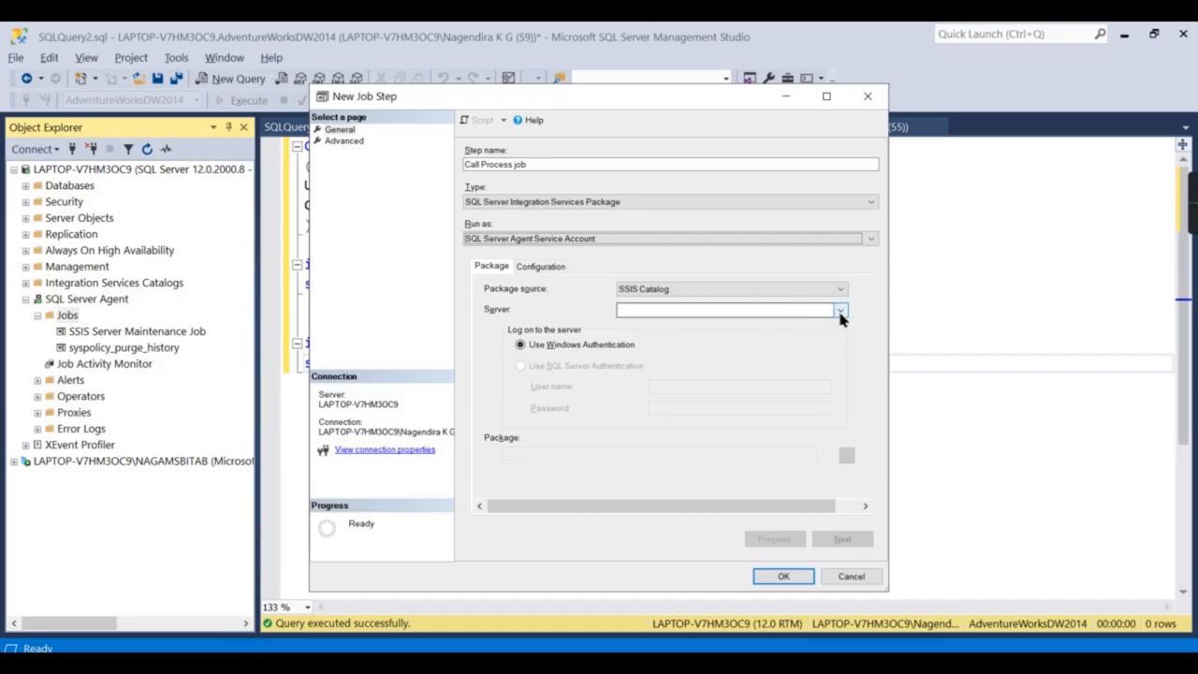
pyautogui.click(653, 312)
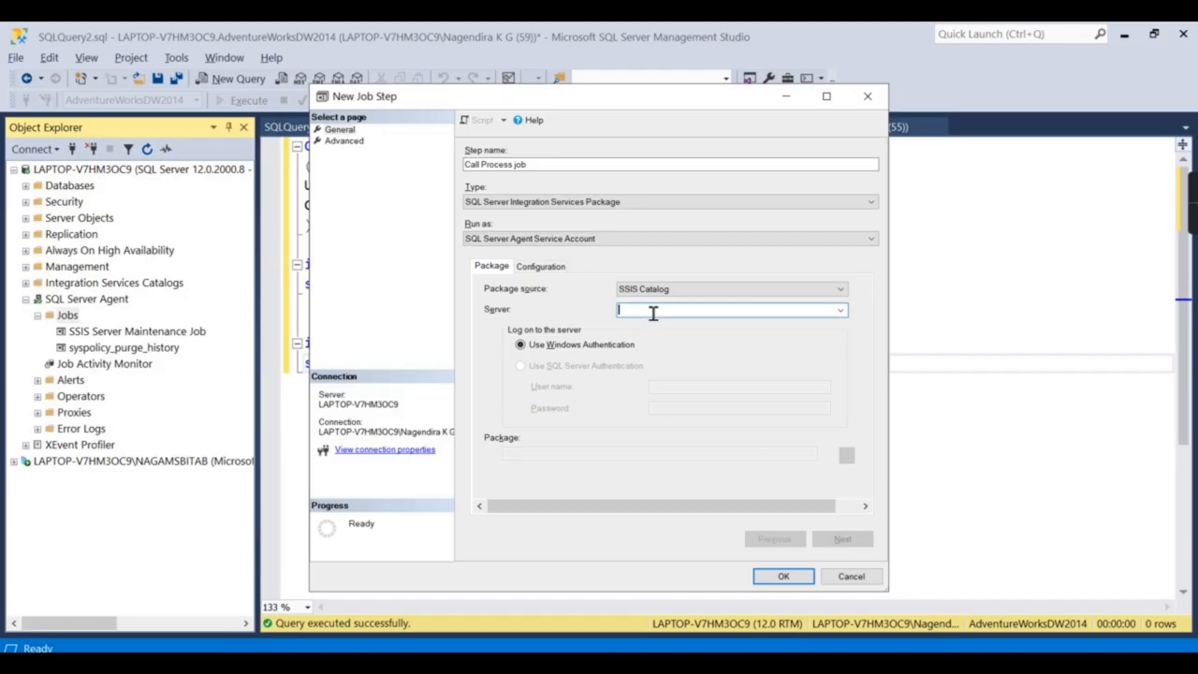
pyautogui.write('LAPTOP-V7HM3OC9')
# Select SSISDB package Run SSAS\Test SSIS\Package.dtsx, save the step, and begin a new schedule.
pyautogui.click(847, 456)
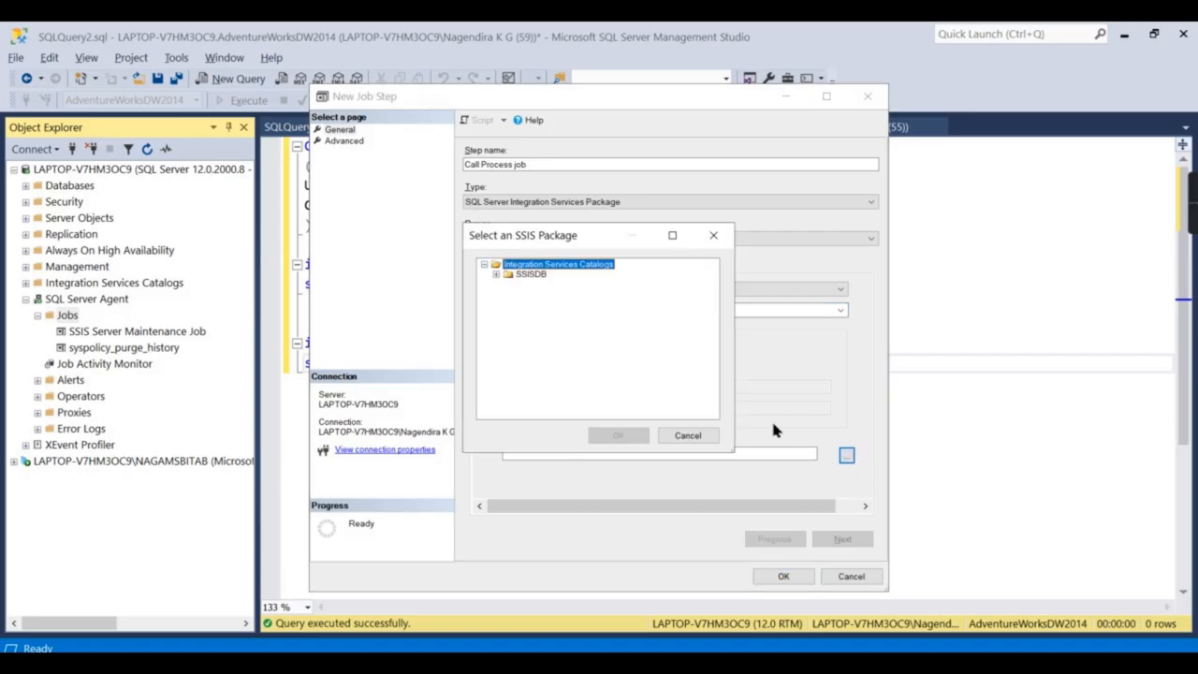
pyautogui.click(496, 275)
pyautogui.click(509, 285)
pyautogui.click(521, 295)
pyautogui.click(557, 306)
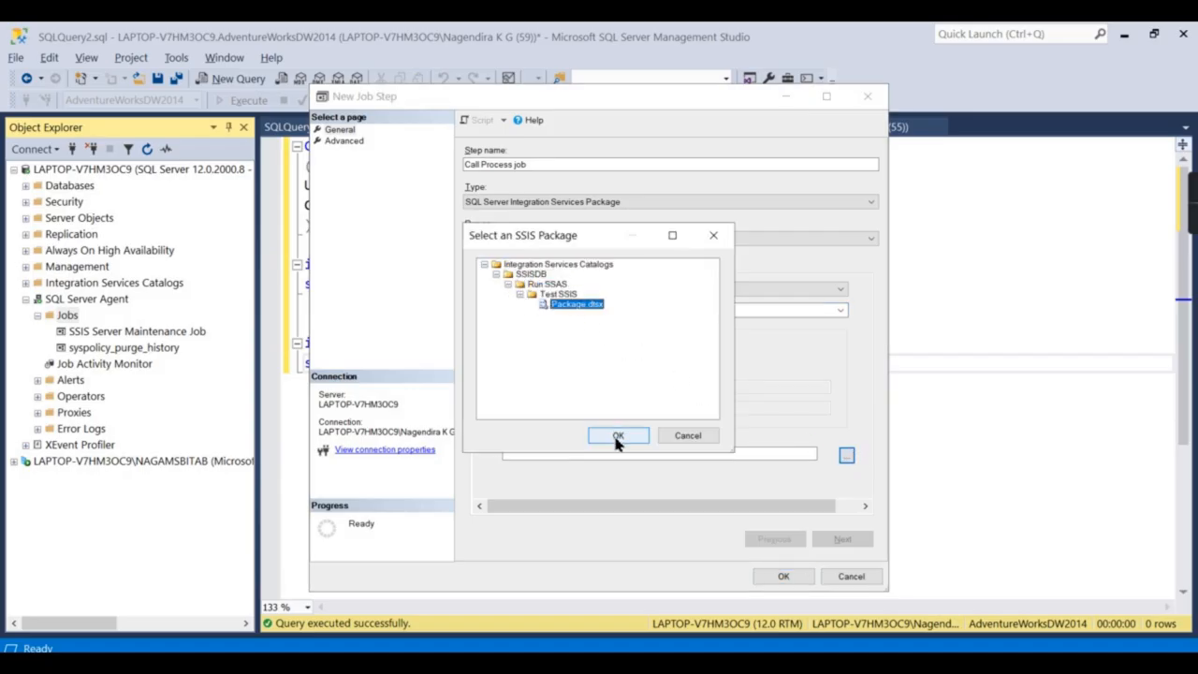
pyautogui.click(618, 436)
pyautogui.click(782, 578)
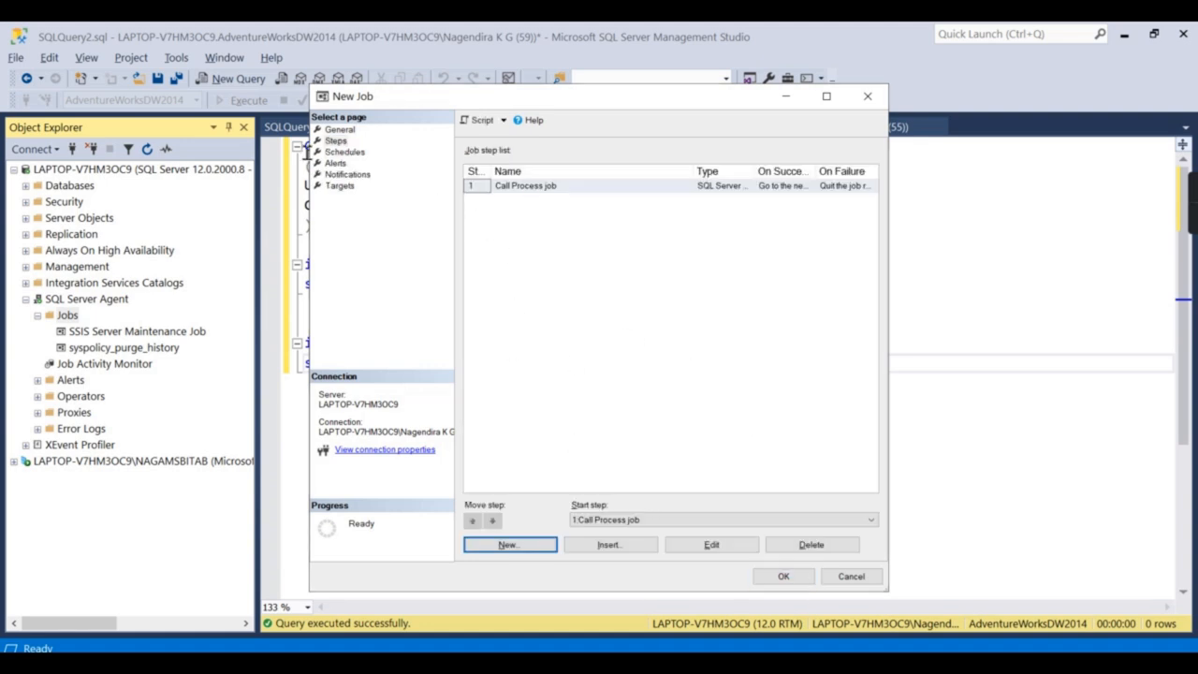
pyautogui.click(355, 155)
pyautogui.click(543, 544)
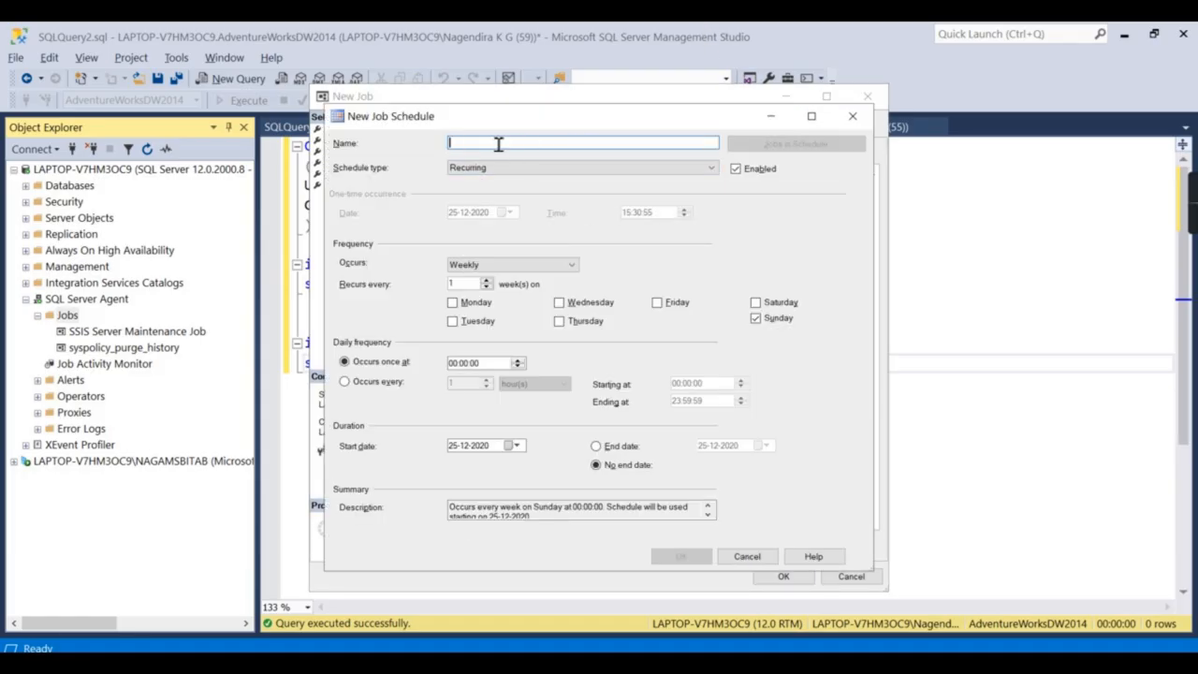
# Add the 'run daily' schedule recurring daily at 01:00:00 and save the job as Run SSAS.
pyautogui.write('s')
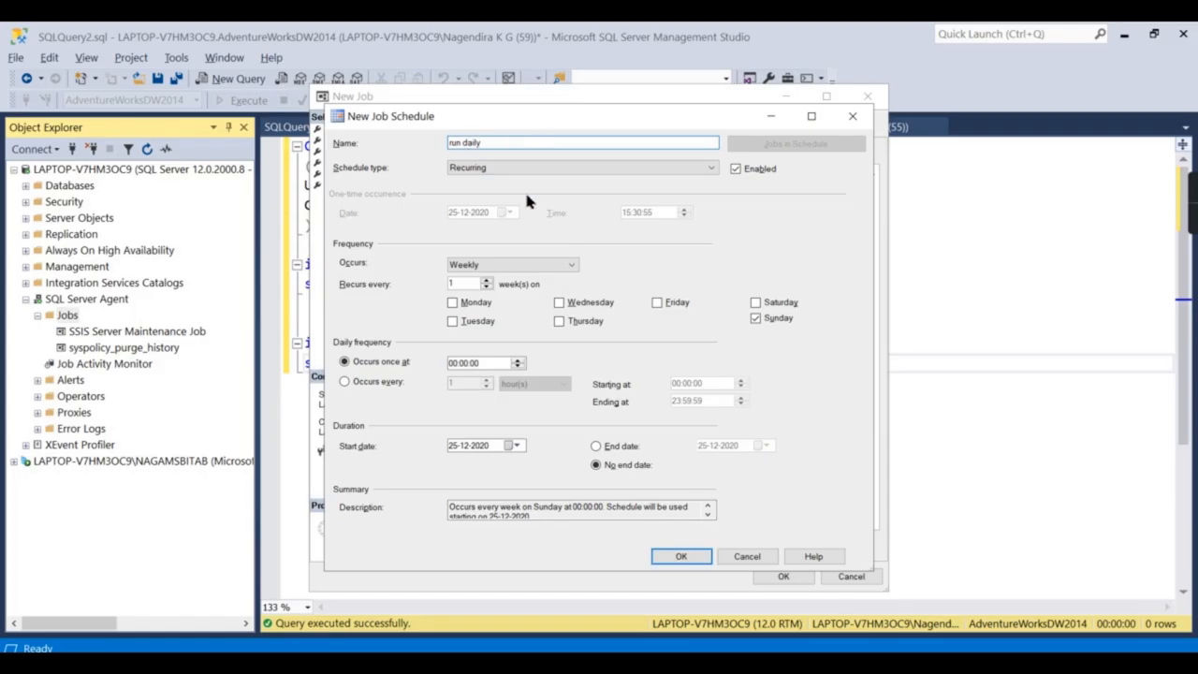
pyautogui.click(515, 265)
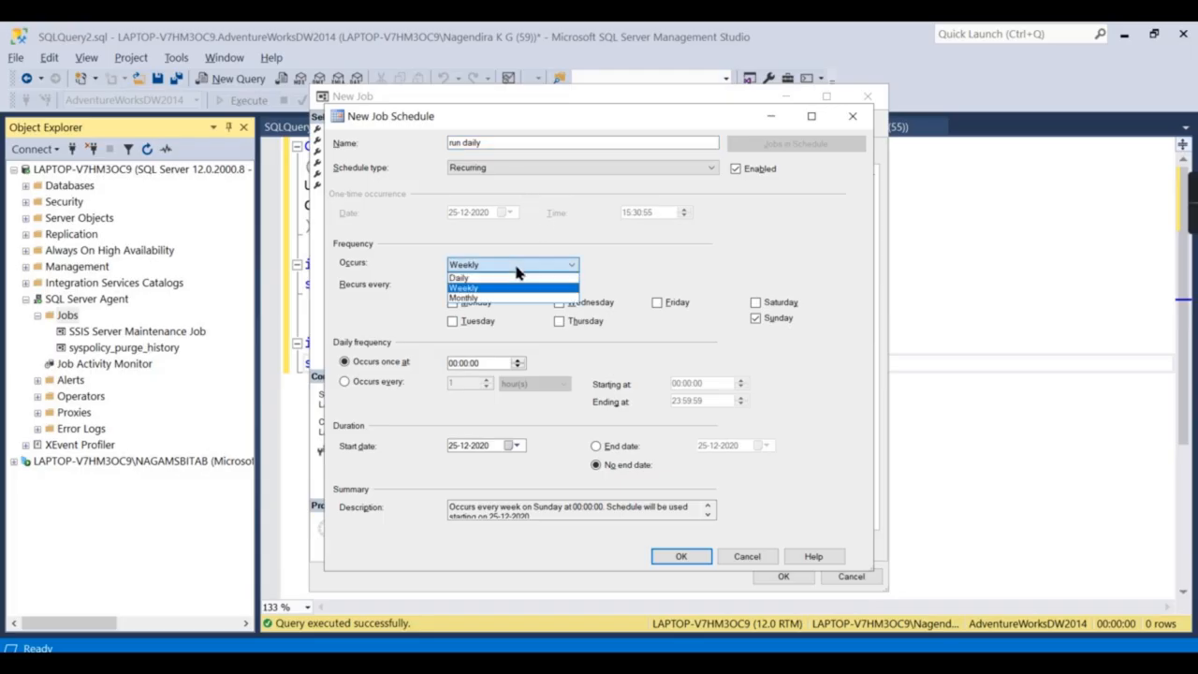
pyautogui.click(488, 279)
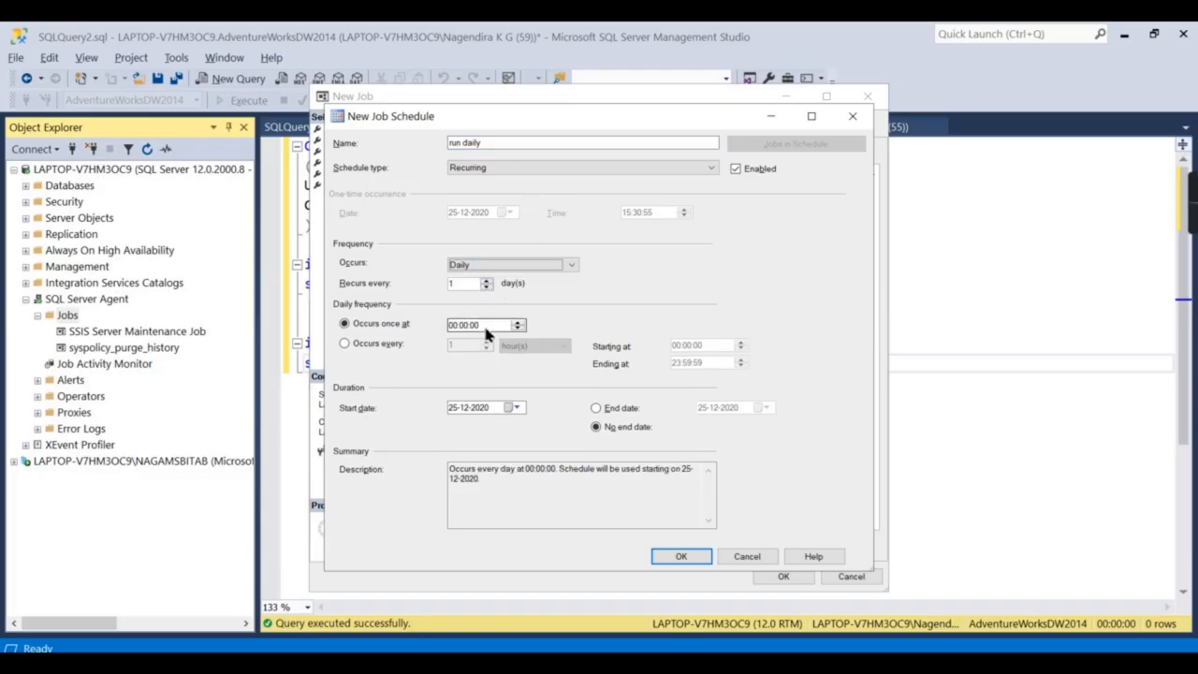
pyautogui.click(457, 329)
pyautogui.click(688, 556)
pyautogui.click(788, 573)
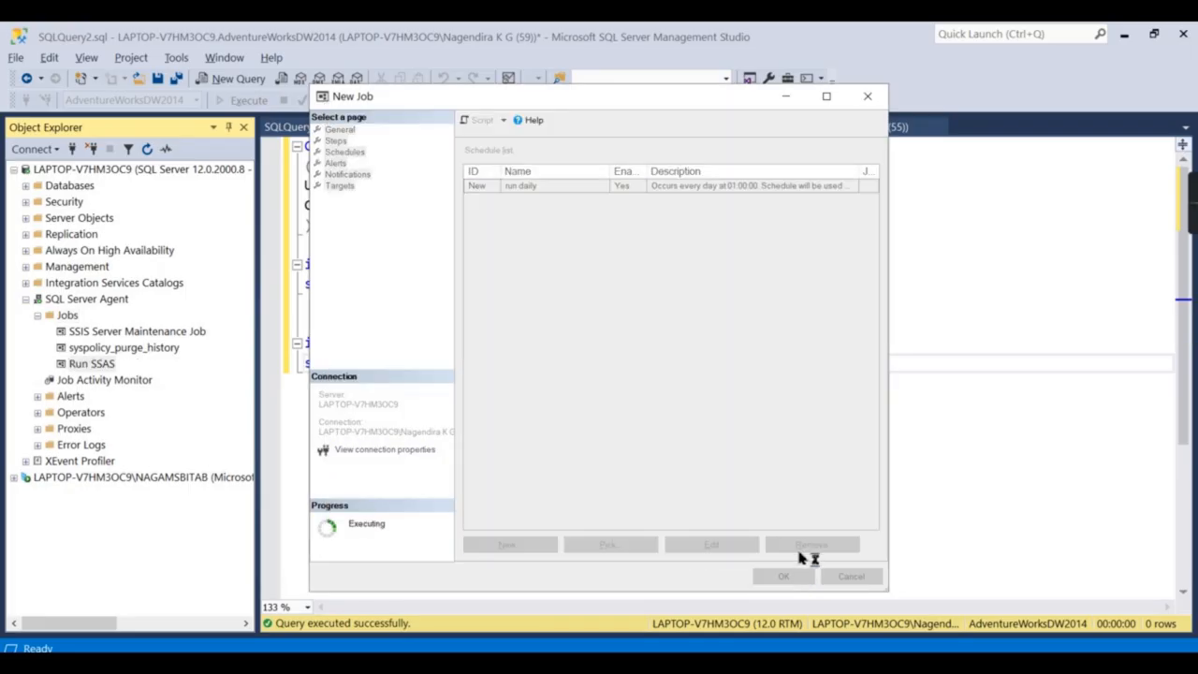
pyautogui.click(67, 316)
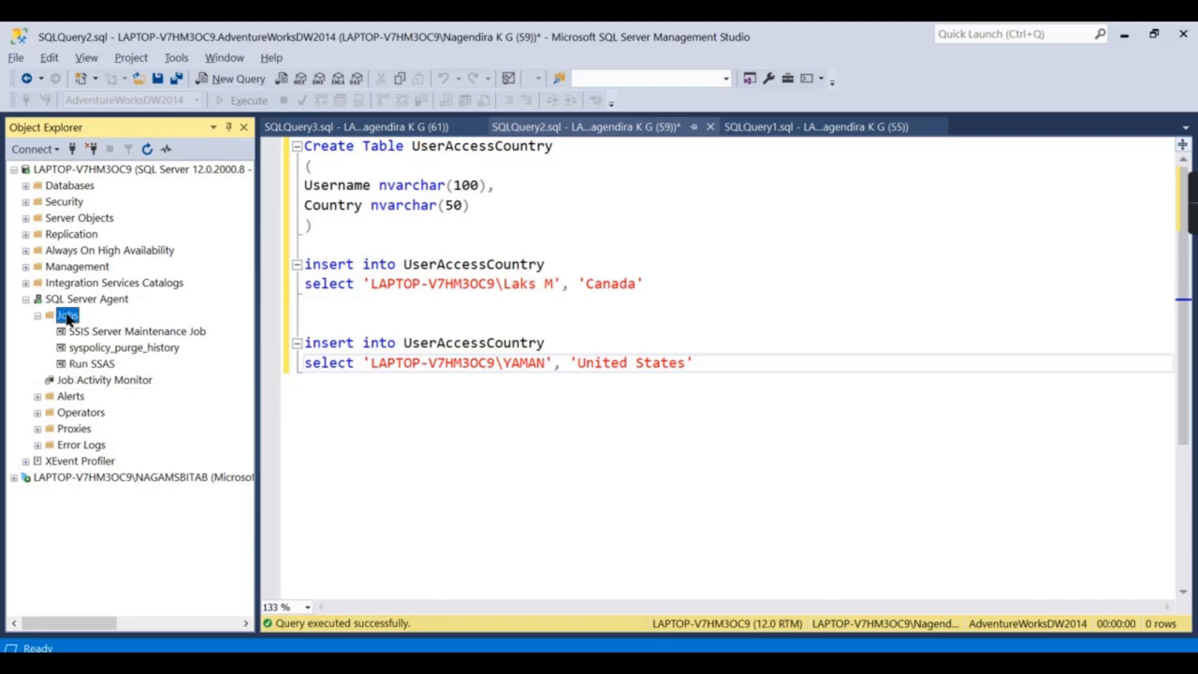
pyautogui.click(92, 364)
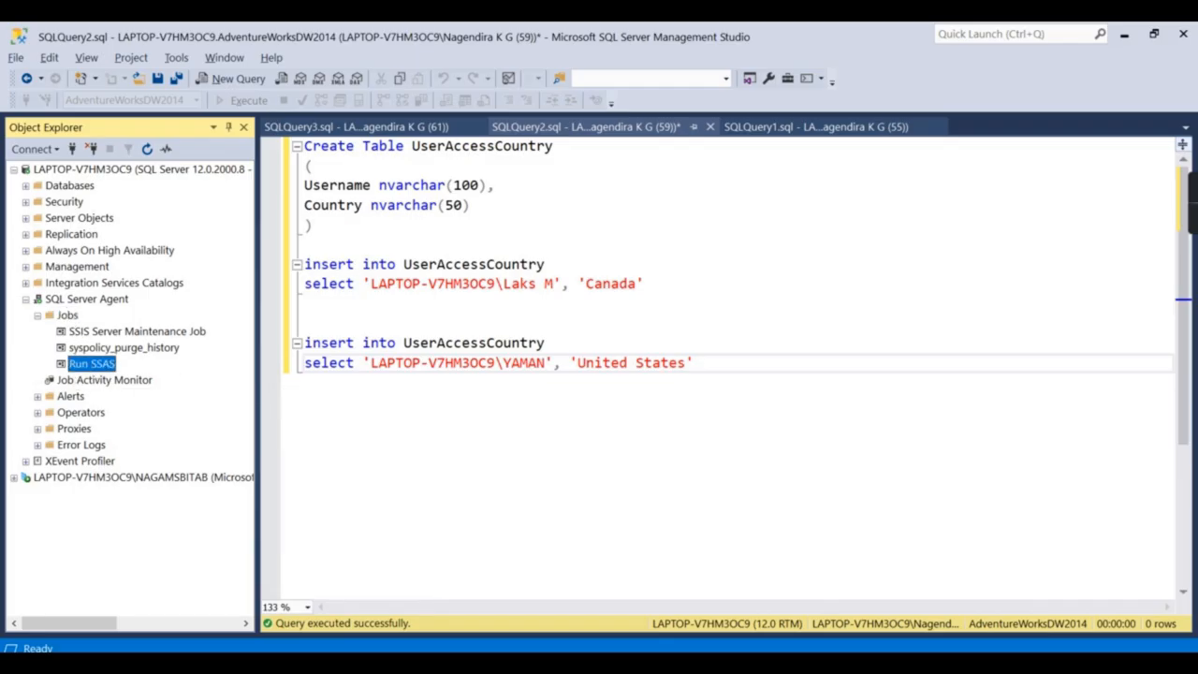
pyautogui.hotkey('alt', 'Tab')
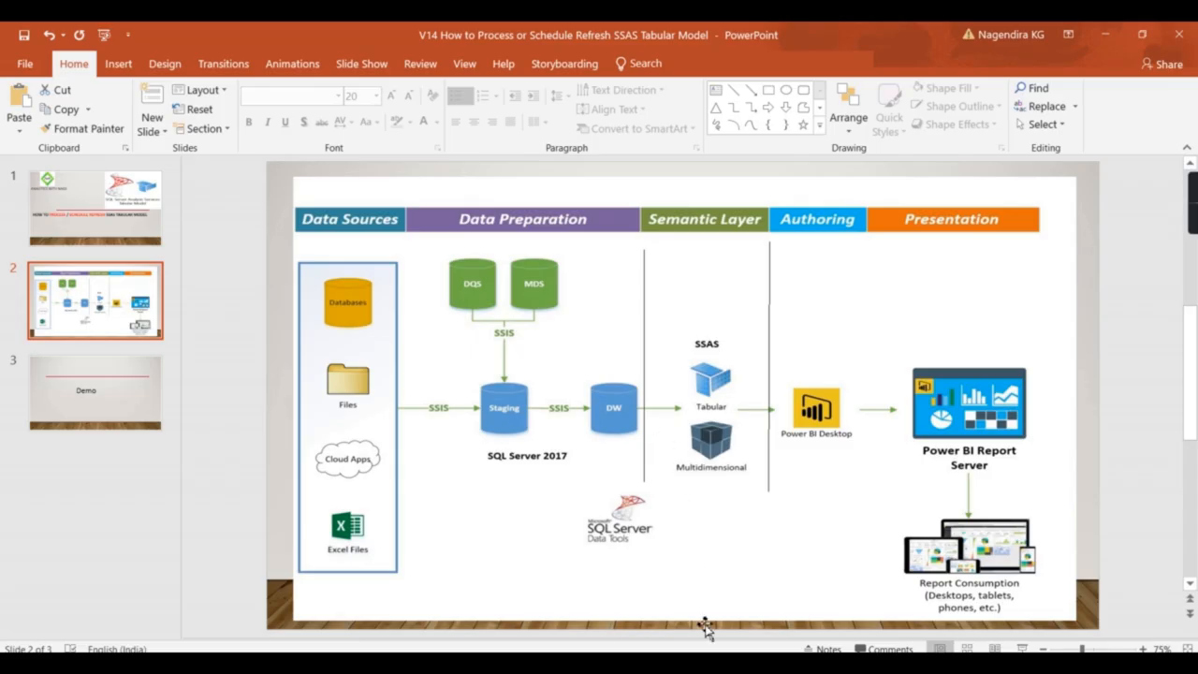
pyautogui.click(673, 644)
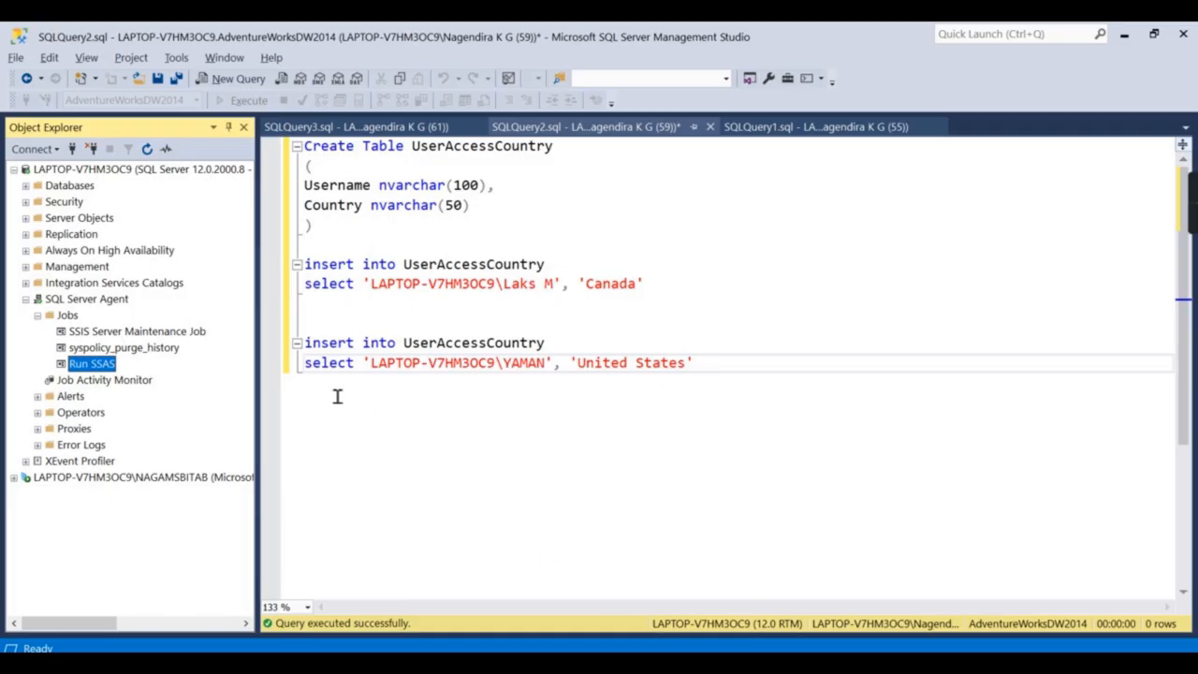
# Start the Run SSAS job manually with Start Job at Step.
pyautogui.rightClick(73, 365)
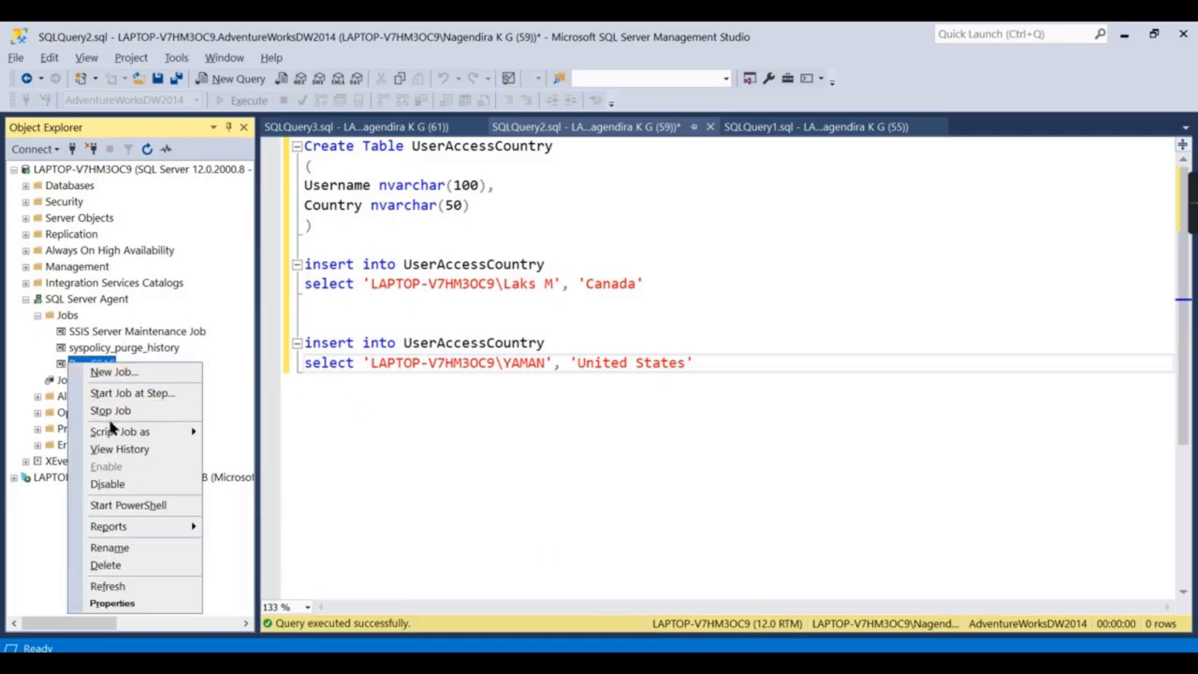
pyautogui.moveTo(179, 435)
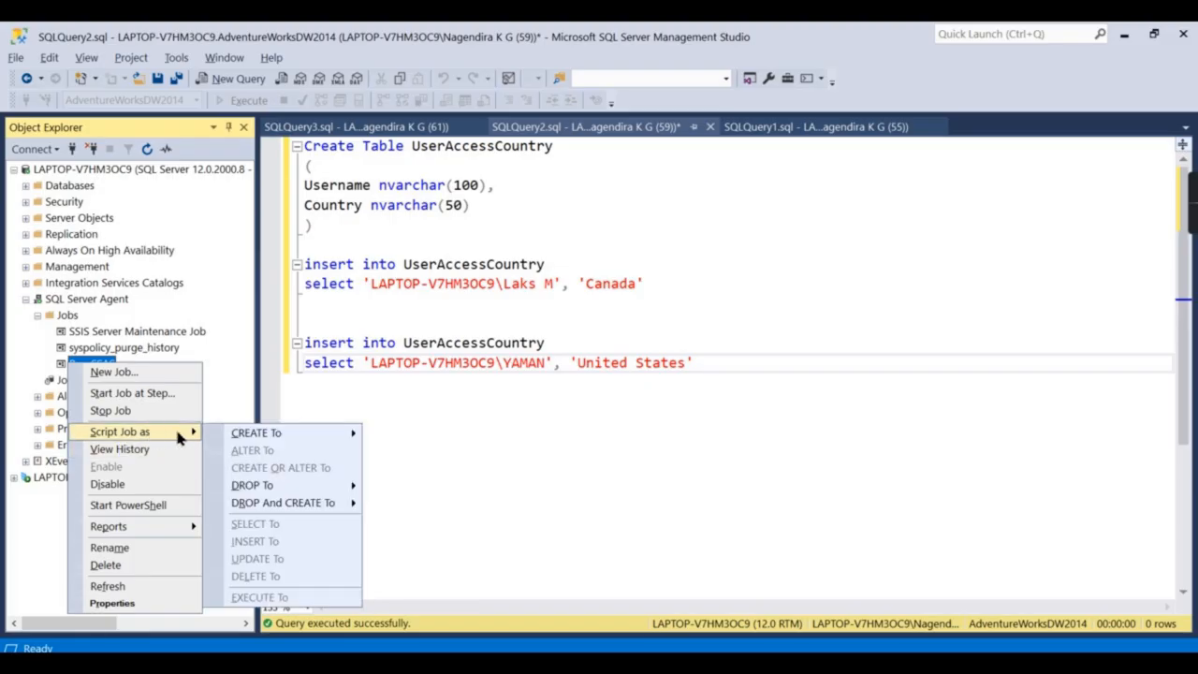
pyautogui.click(117, 393)
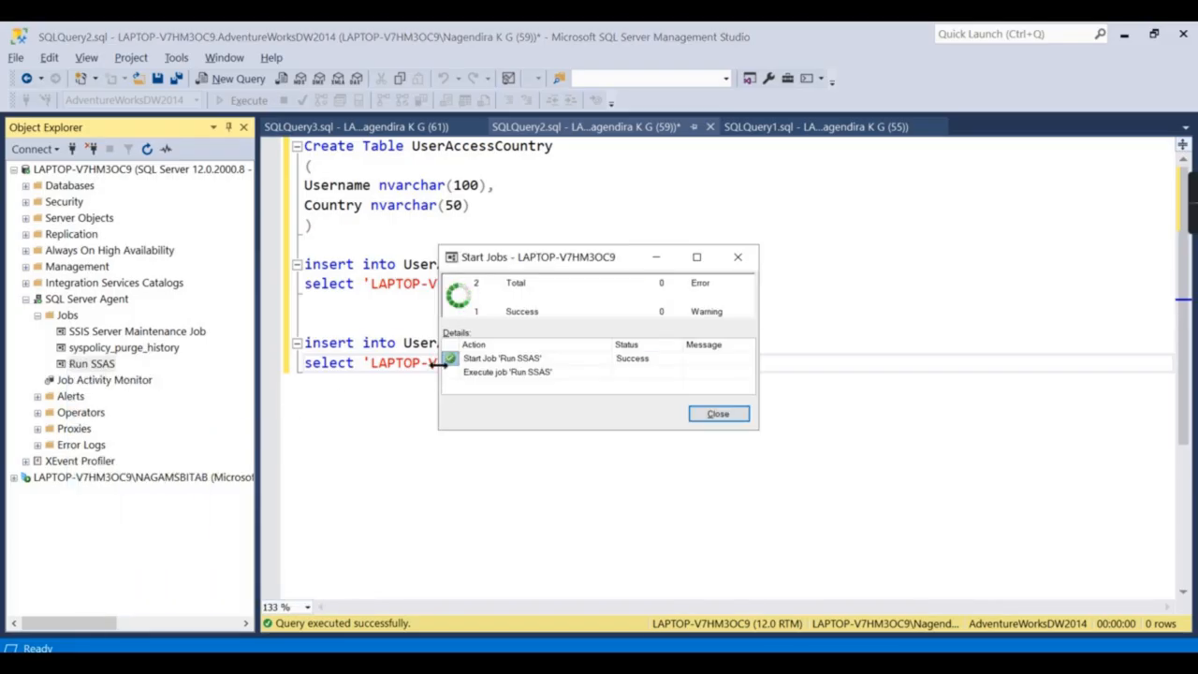
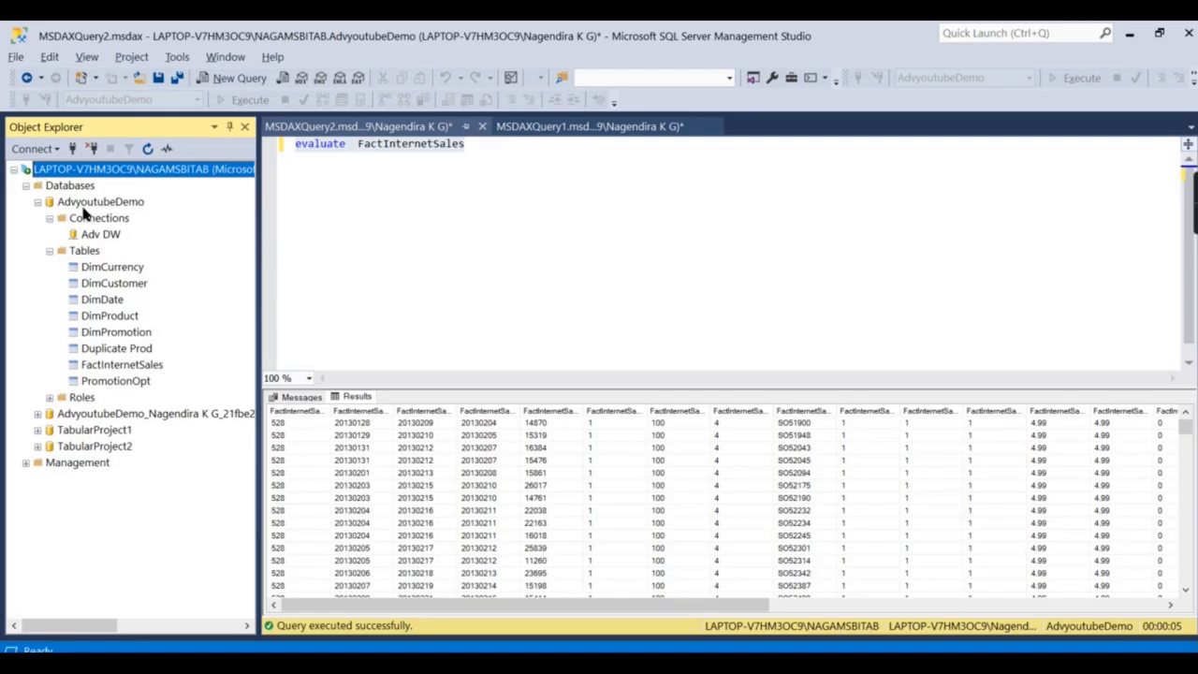
# Open a new DAX query window, MSDAXQuery3, on the AdvyoutubeDemo database.
pyautogui.click(99, 203)
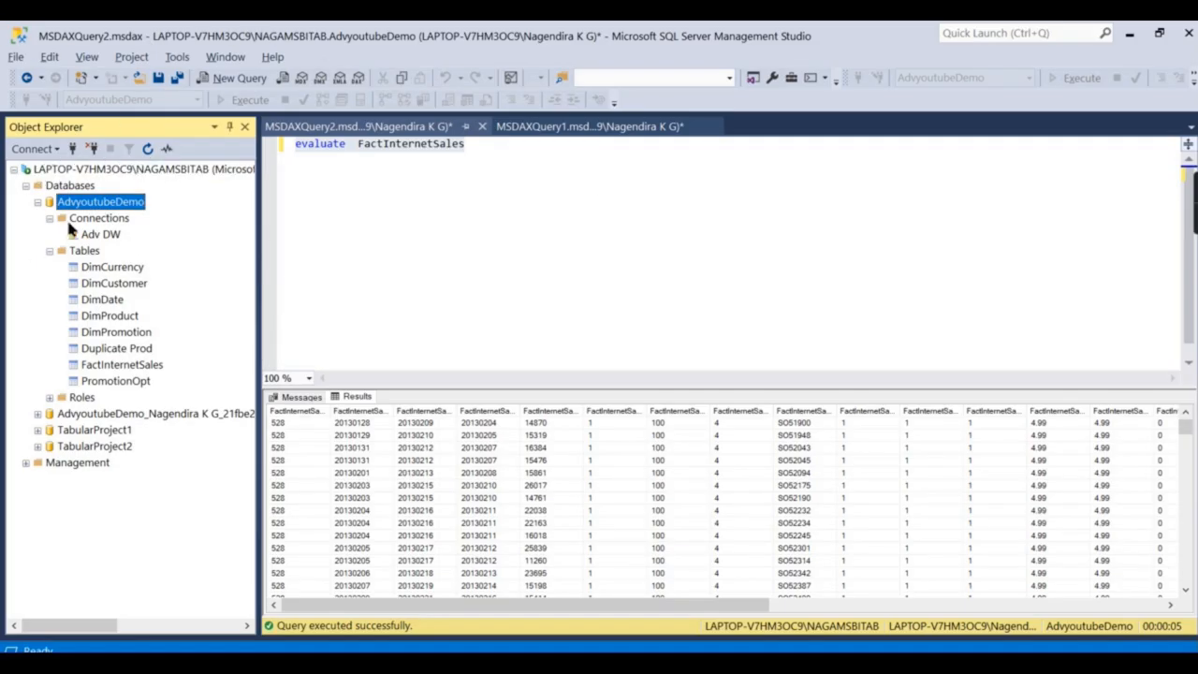
pyautogui.click(49, 217)
pyautogui.rightClick(91, 210)
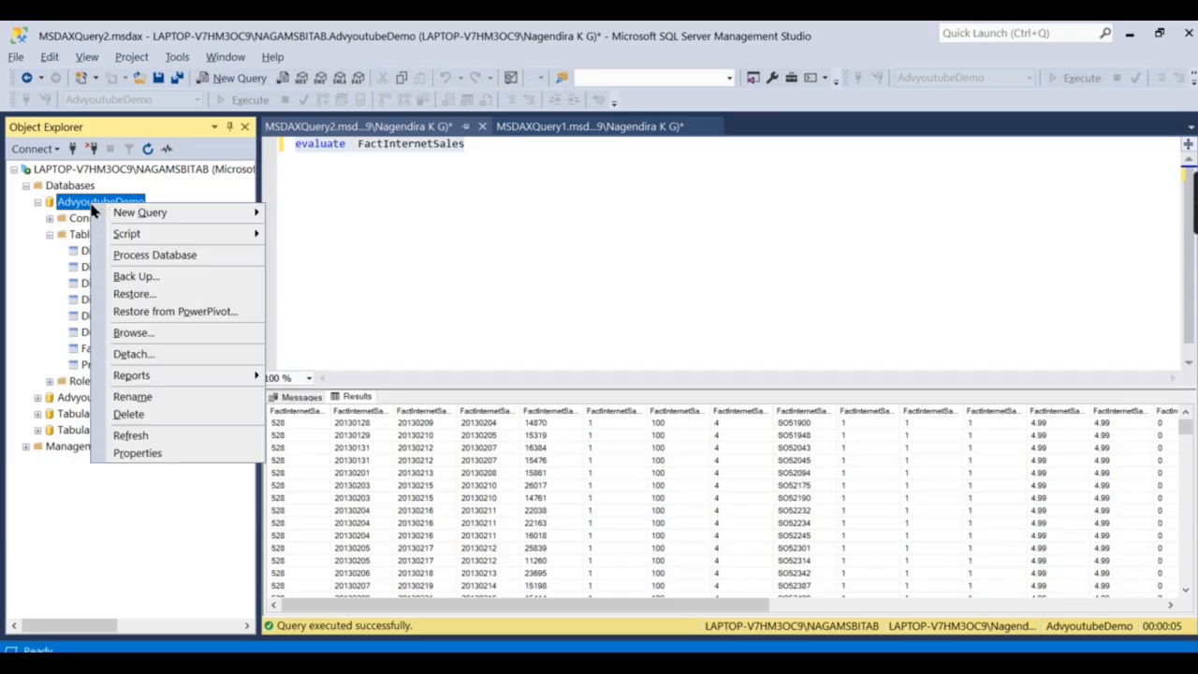
pyautogui.moveTo(159, 215)
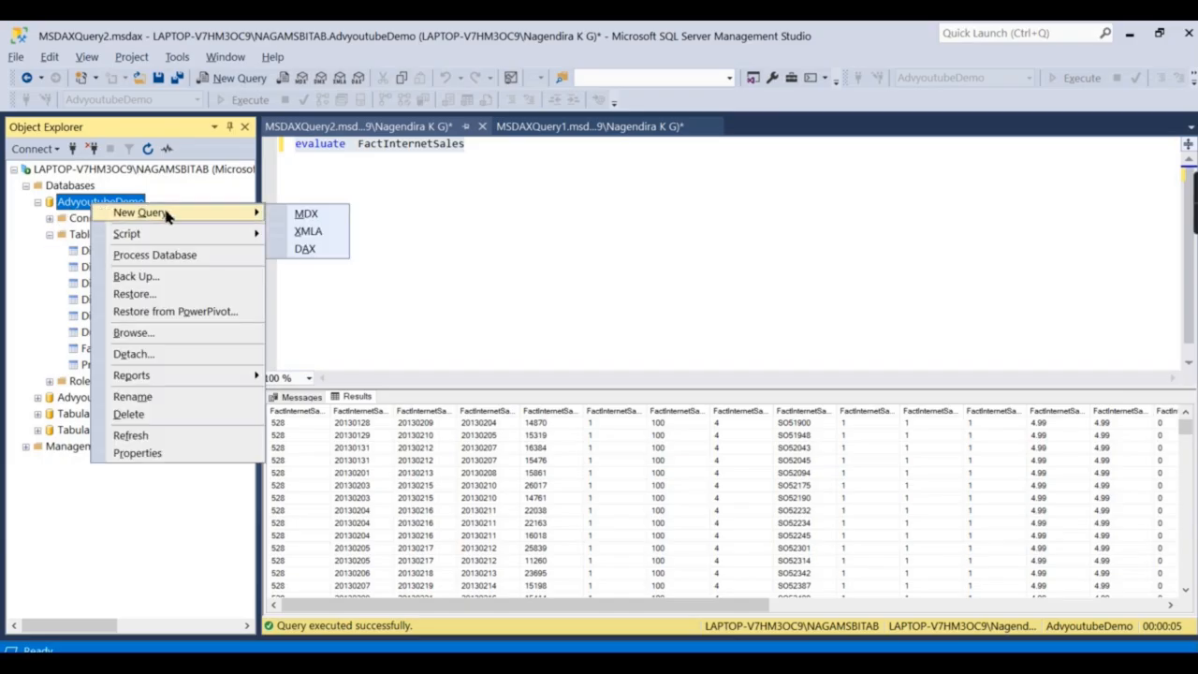
pyautogui.click(303, 250)
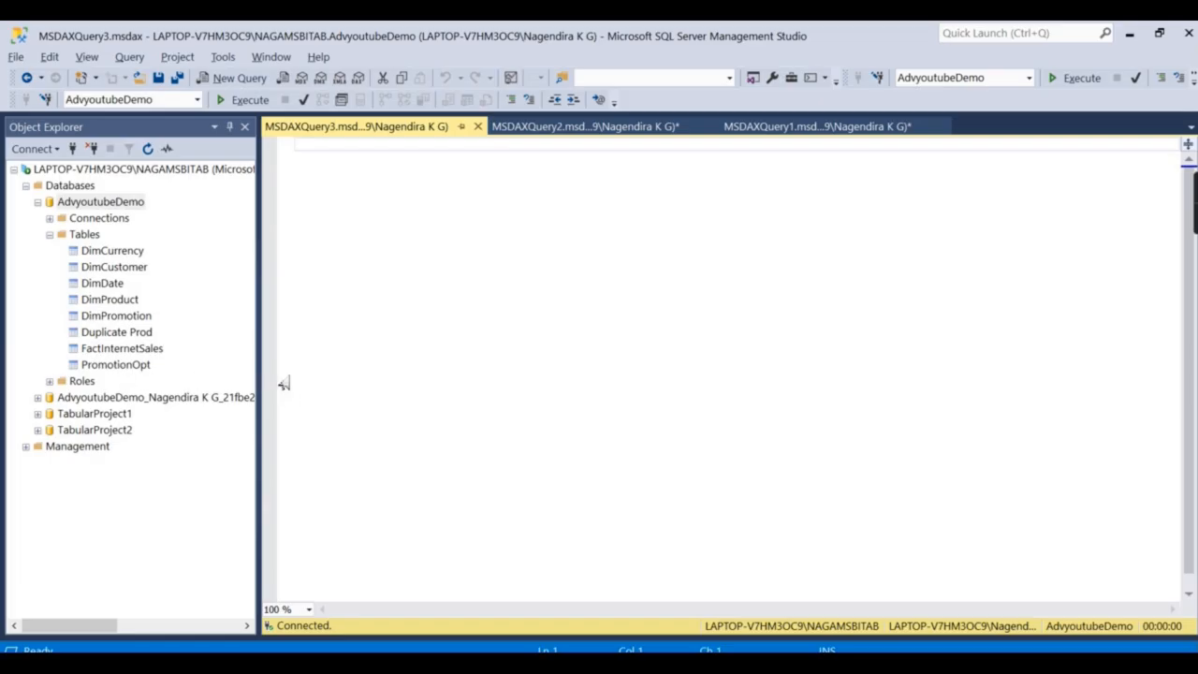
# Run 'evaluate FactInternetSales' to list the FactInternetSales rows.
pyautogui.write('ev')
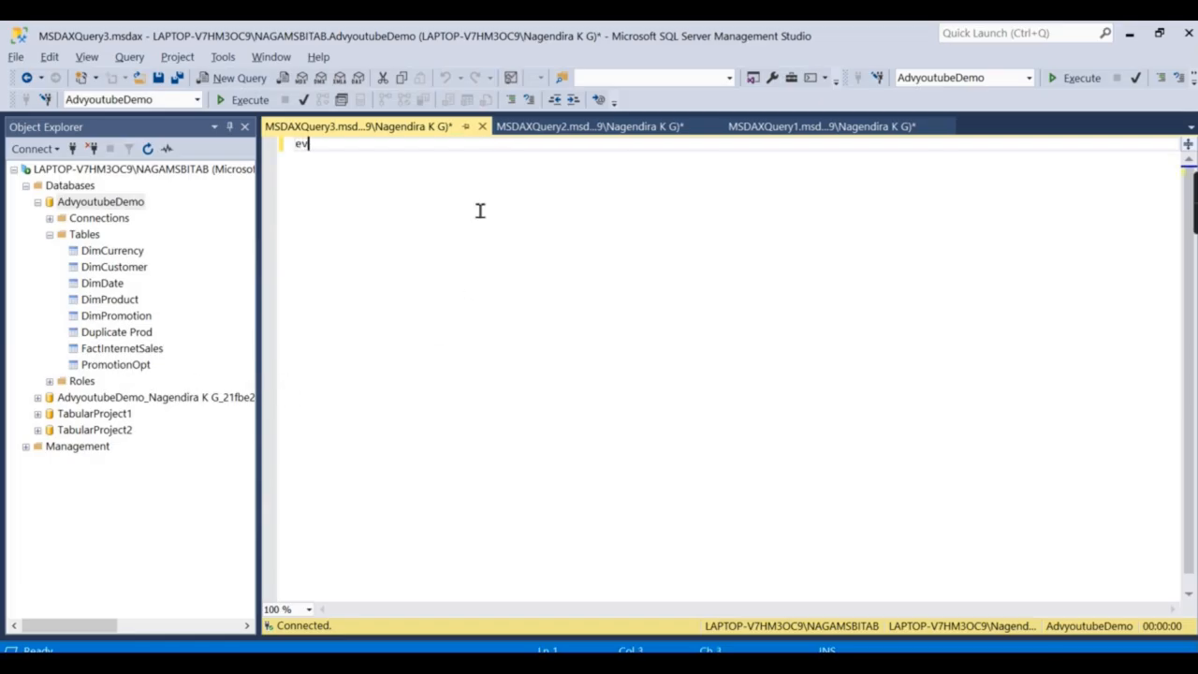
pyautogui.write('aluate fact')
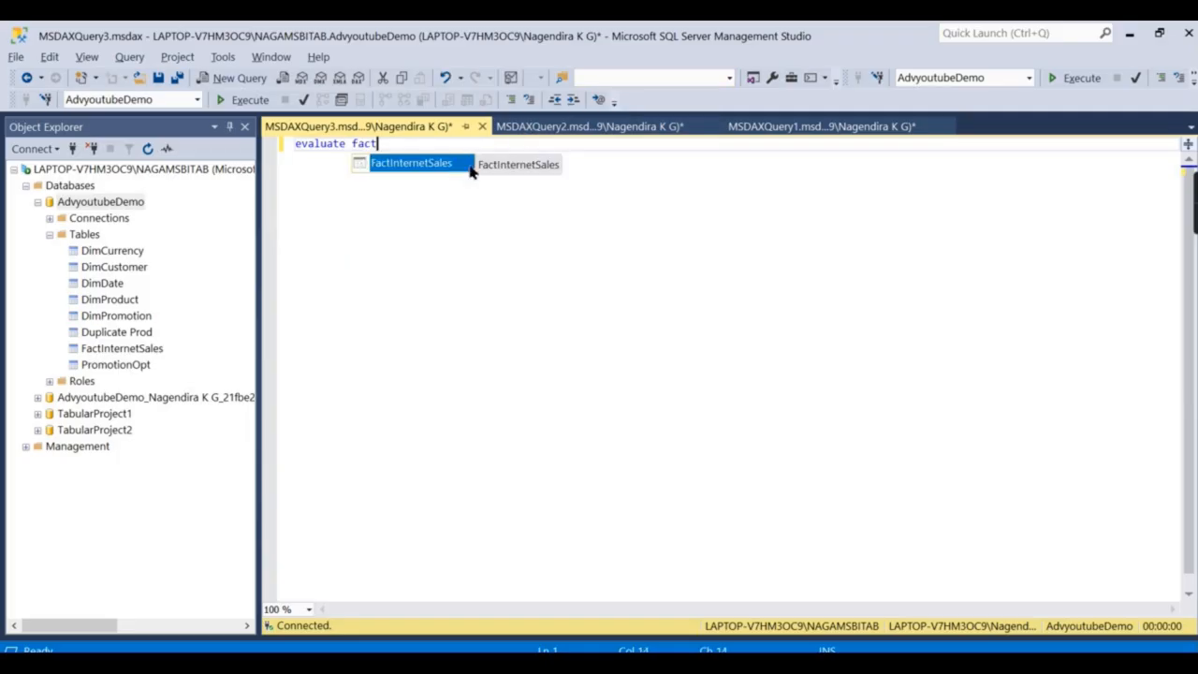
pyautogui.doubleClick(375, 163)
pyautogui.click(251, 102)
pyautogui.click(257, 105)
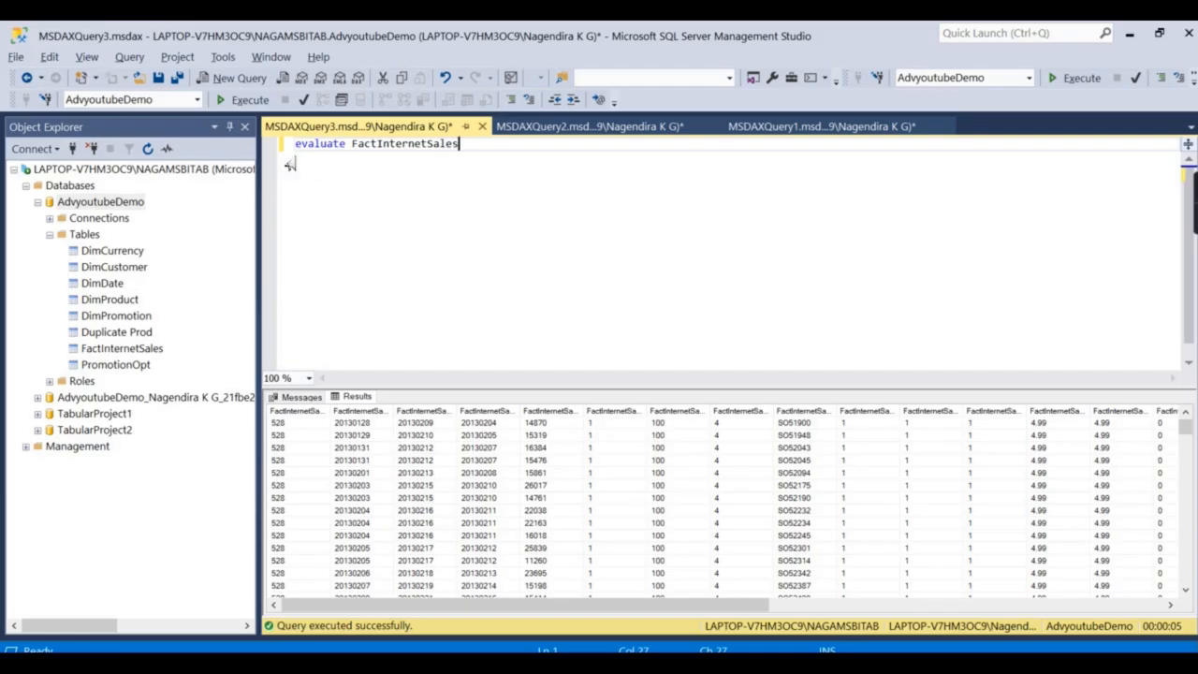
# Select the FactInternetSales table name and begin replacing it with 'dim'.
pyautogui.click(353, 143)
pyautogui.moveTo(459, 609); pyautogui.dragTo(655, 624)
pyautogui.click(403, 143)
pyautogui.doubleClick(404, 143)
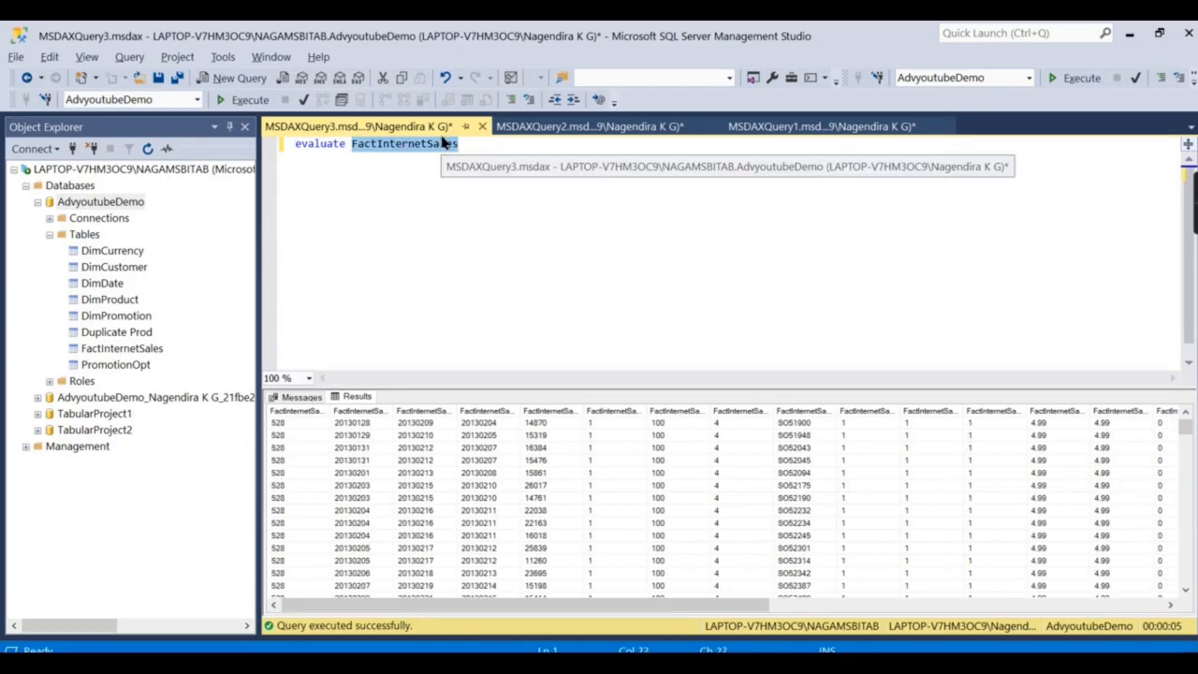
pyautogui.write('dim')
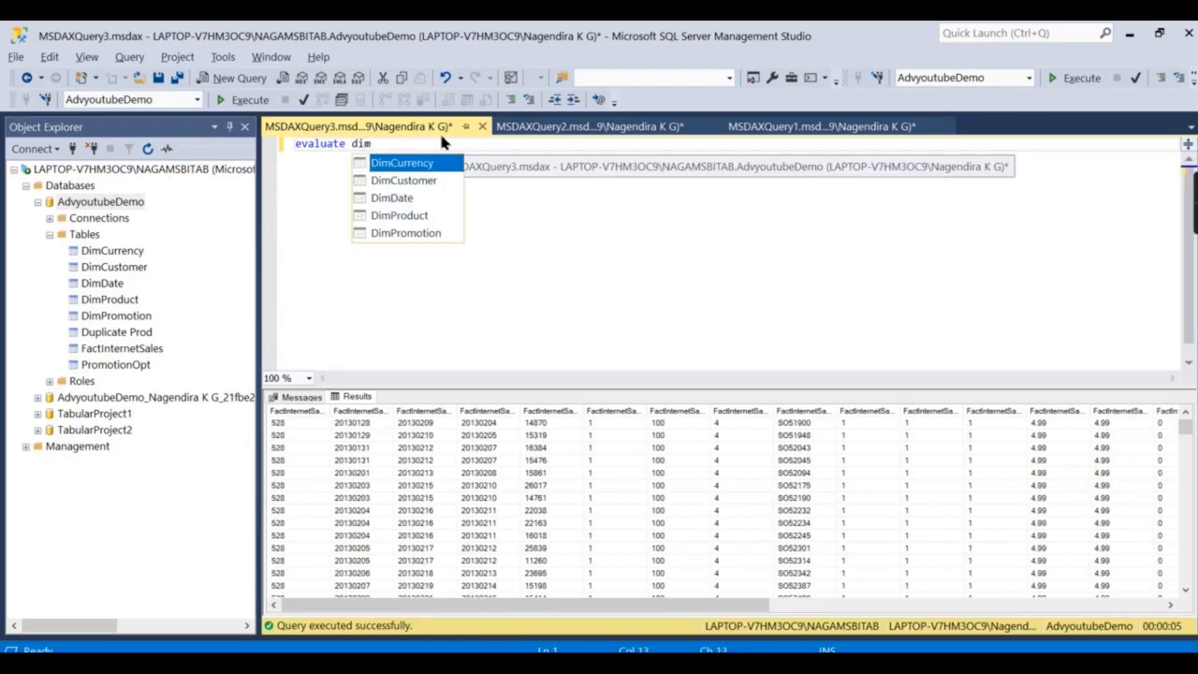
# Run 'evaluate DimProduct' and widen the EnglishProductName column in the results.
pyautogui.doubleClick(403, 215)
pyautogui.click(241, 99)
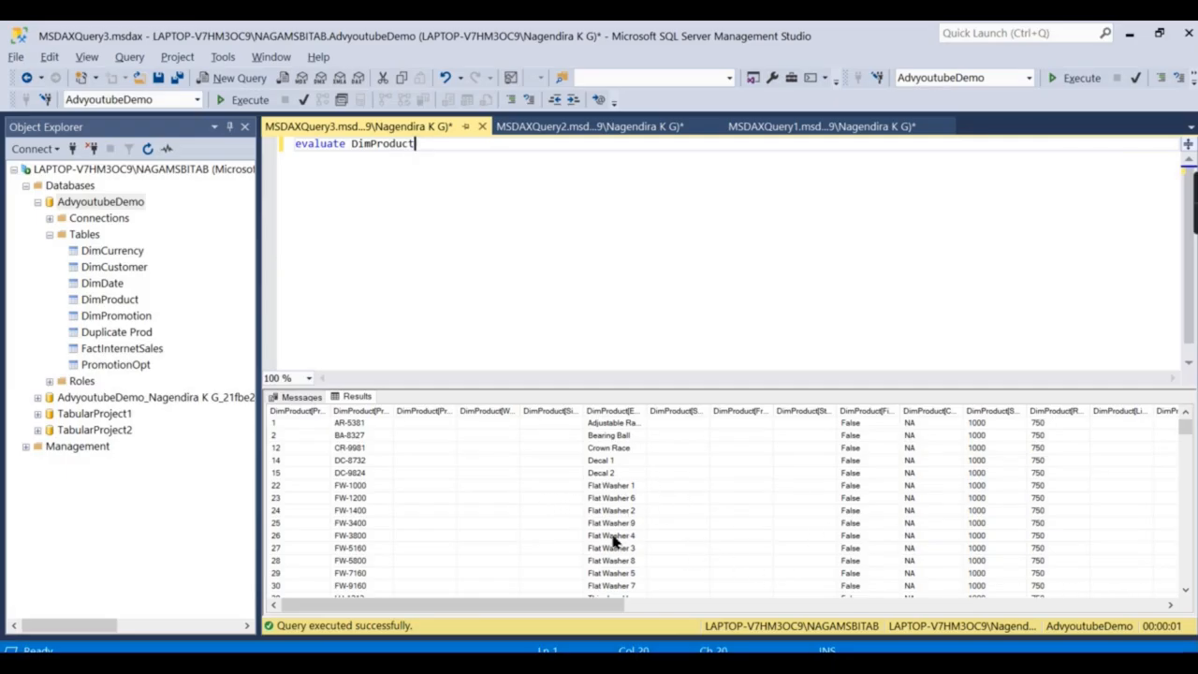
pyautogui.click(629, 485)
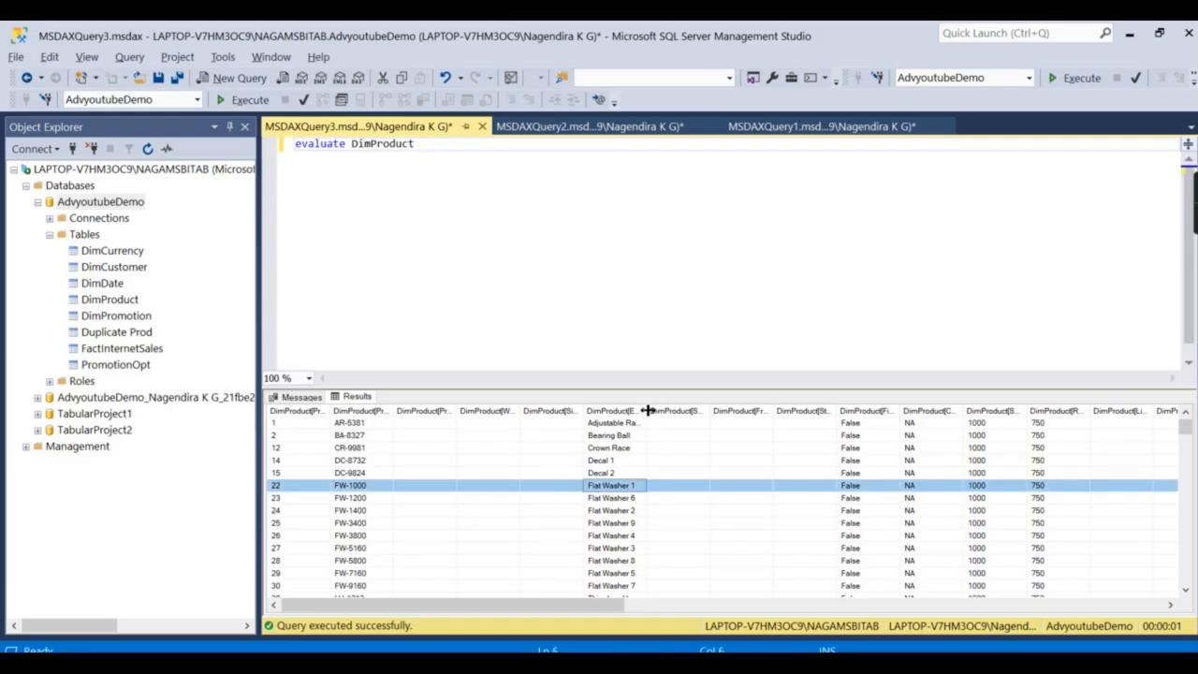
pyautogui.moveTo(646, 412); pyautogui.dragTo(695, 412)
pyautogui.click(353, 144)
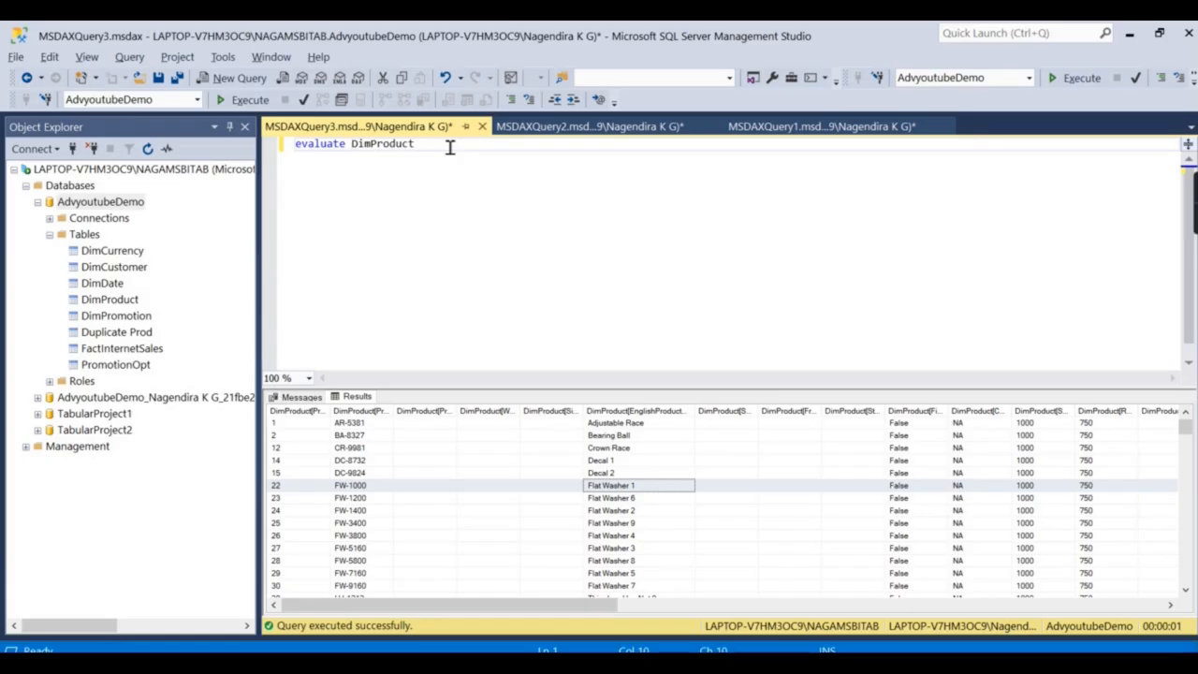
# Run filter(DimProduct, DimProduct[EnglishProductName]="Flat Washer 1"), then bring up PowerPoint.
pyautogui.write('filter')
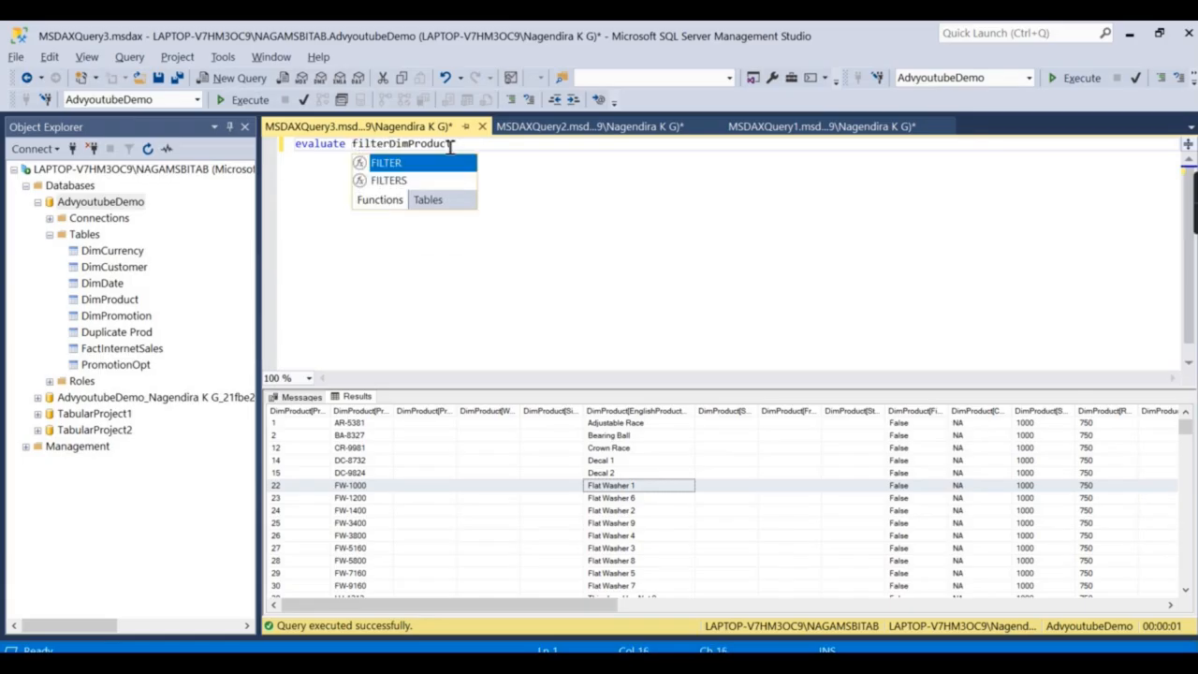
pyautogui.write('(')
pyautogui.press('End')
pyautogui.write(', dim')
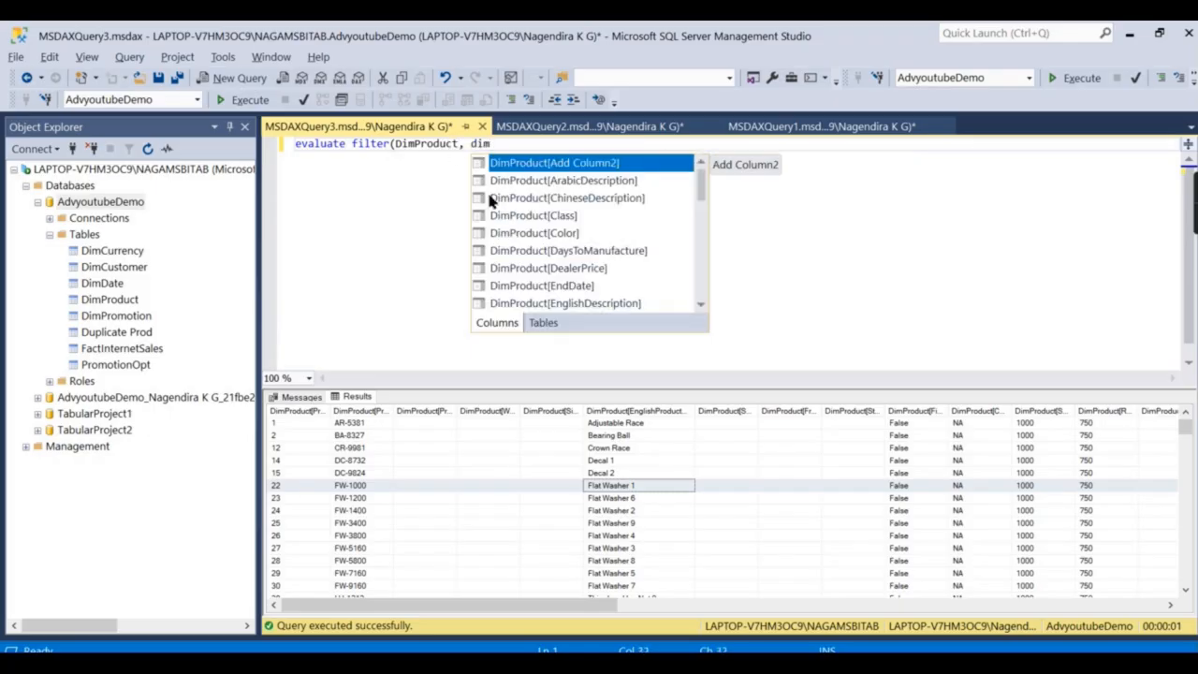
pyautogui.scroll(-1, 647, 246)
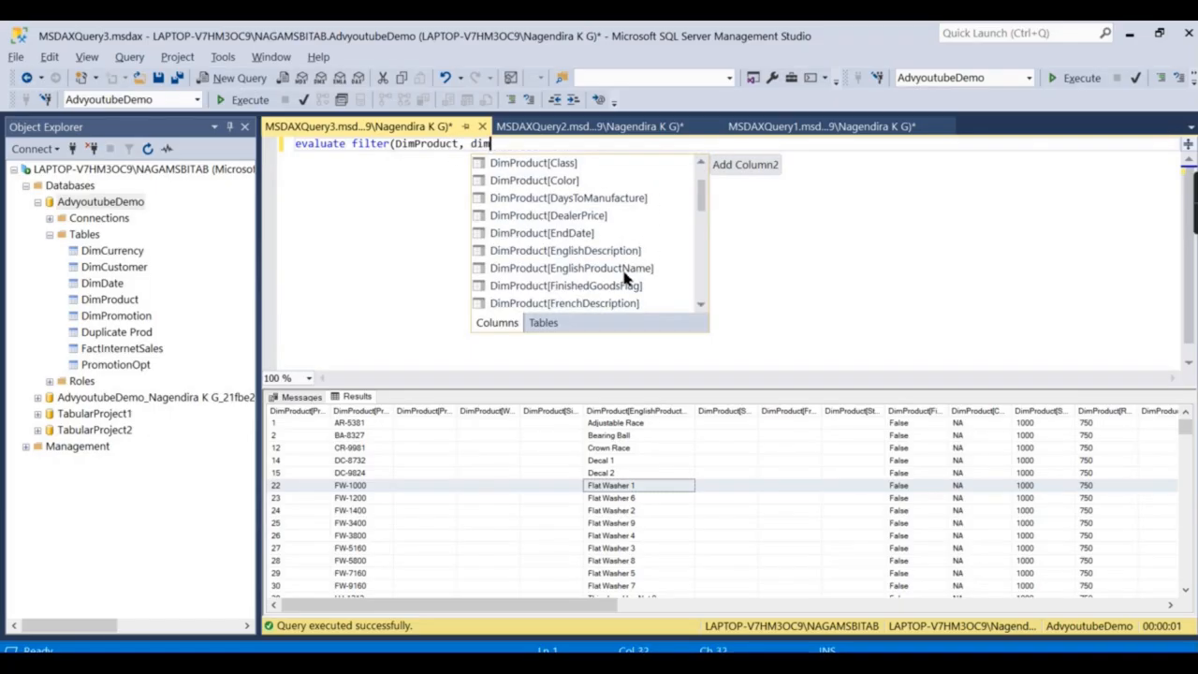
pyautogui.doubleClick(623, 270)
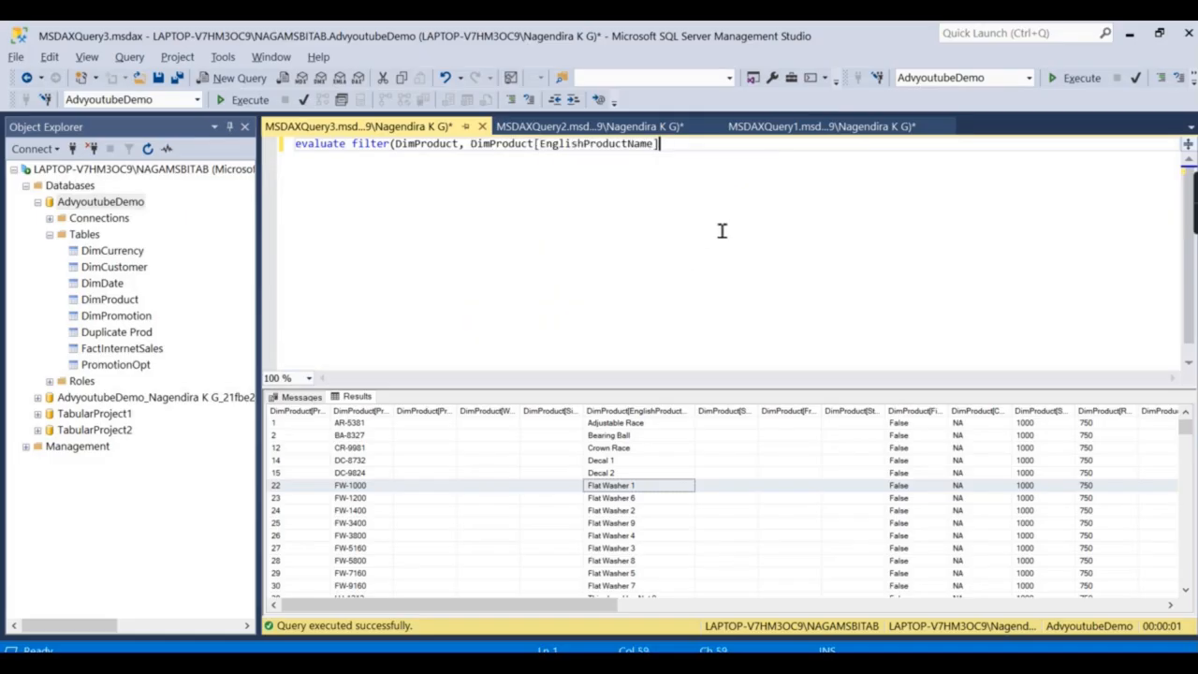
pyautogui.write('="Flat Washer 1")')
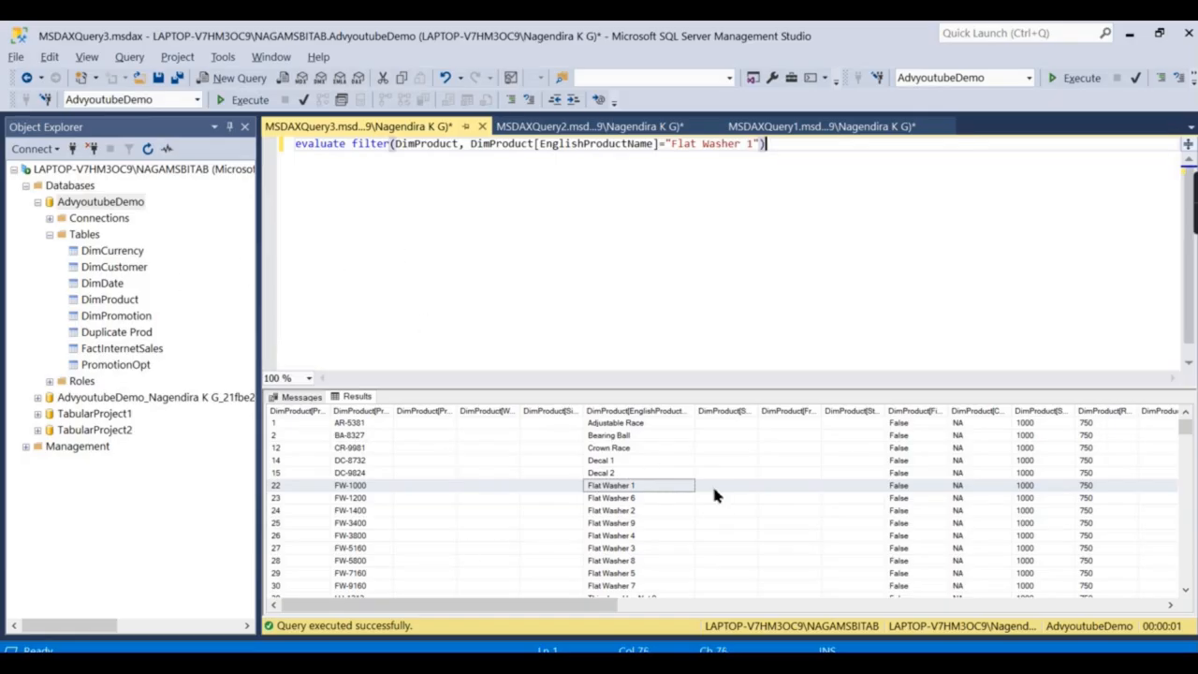
pyautogui.click(236, 100)
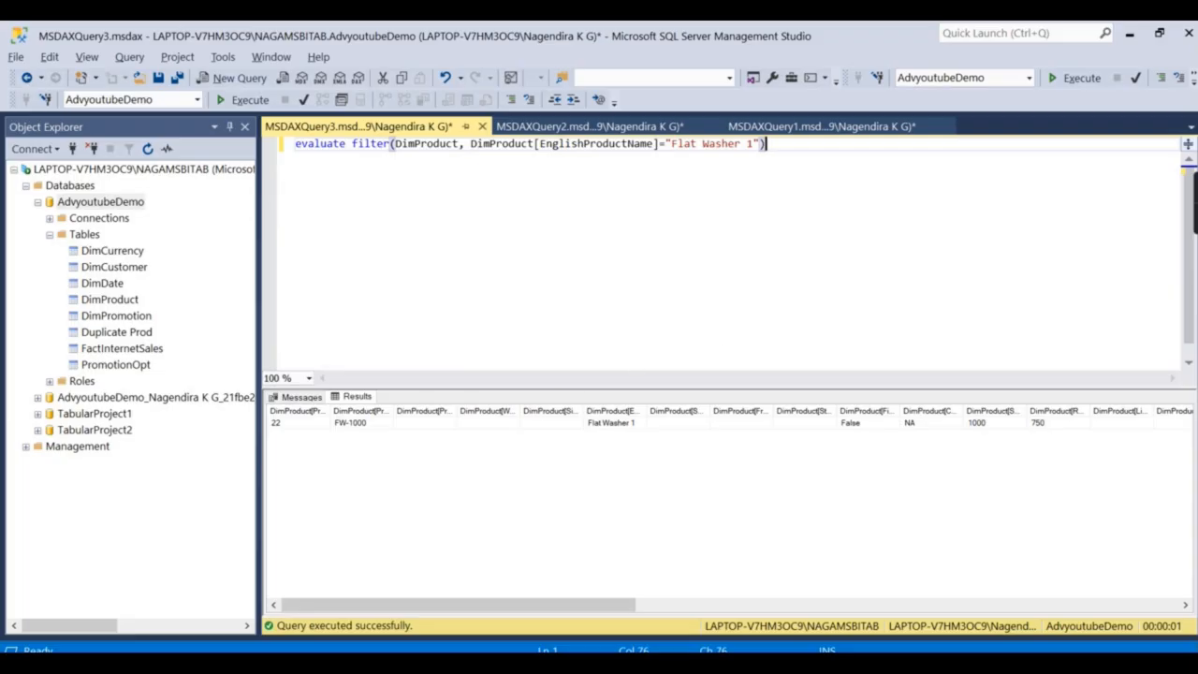
pyautogui.click(708, 590)
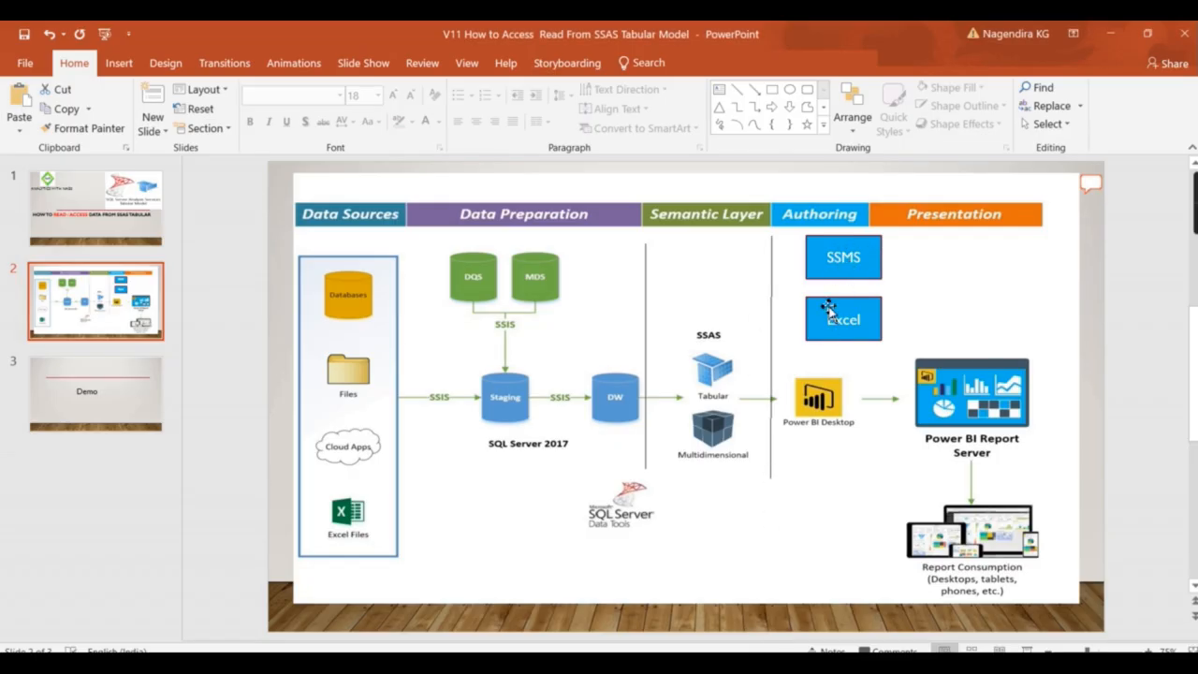
# Launch Excel from the Windows Start search.
pyautogui.press('super')
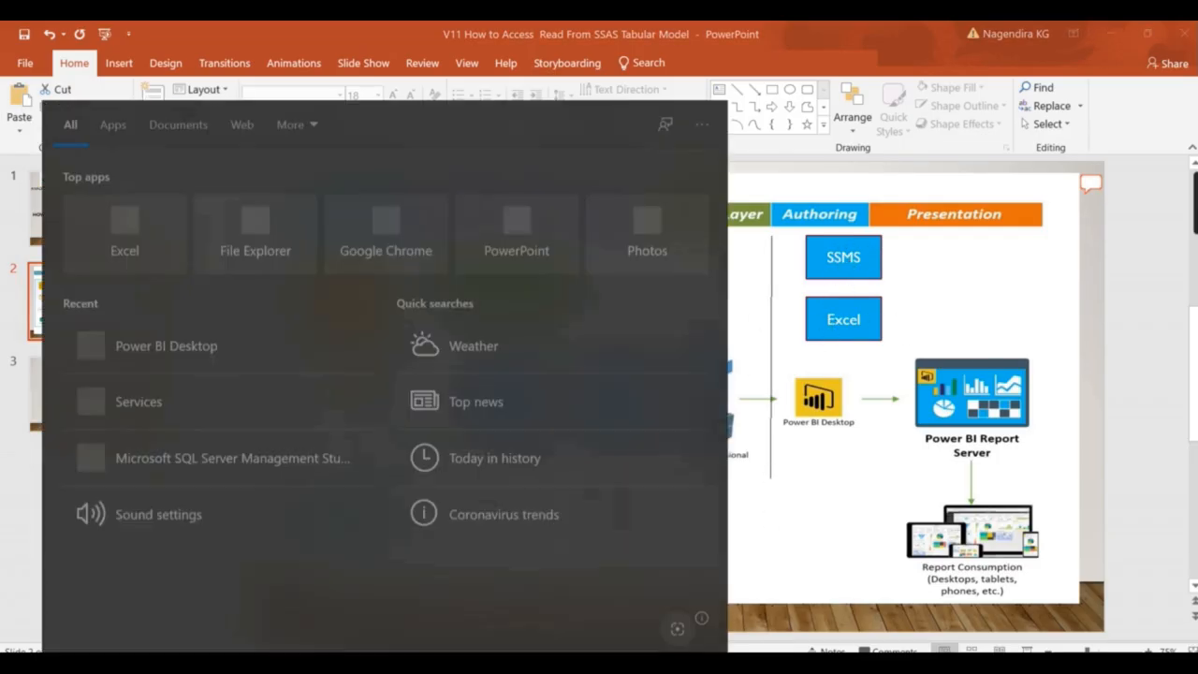
pyautogui.write('ec')
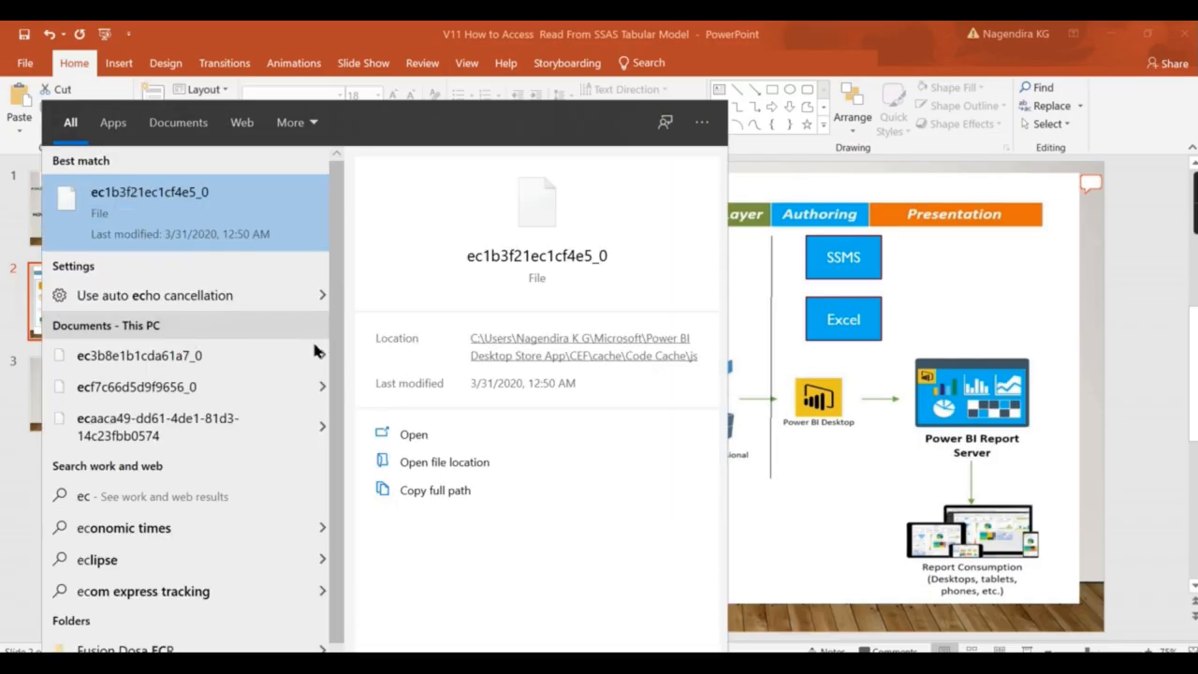
pyautogui.press('BackSpace')
pyautogui.write('xcel')
pyautogui.press('Return')
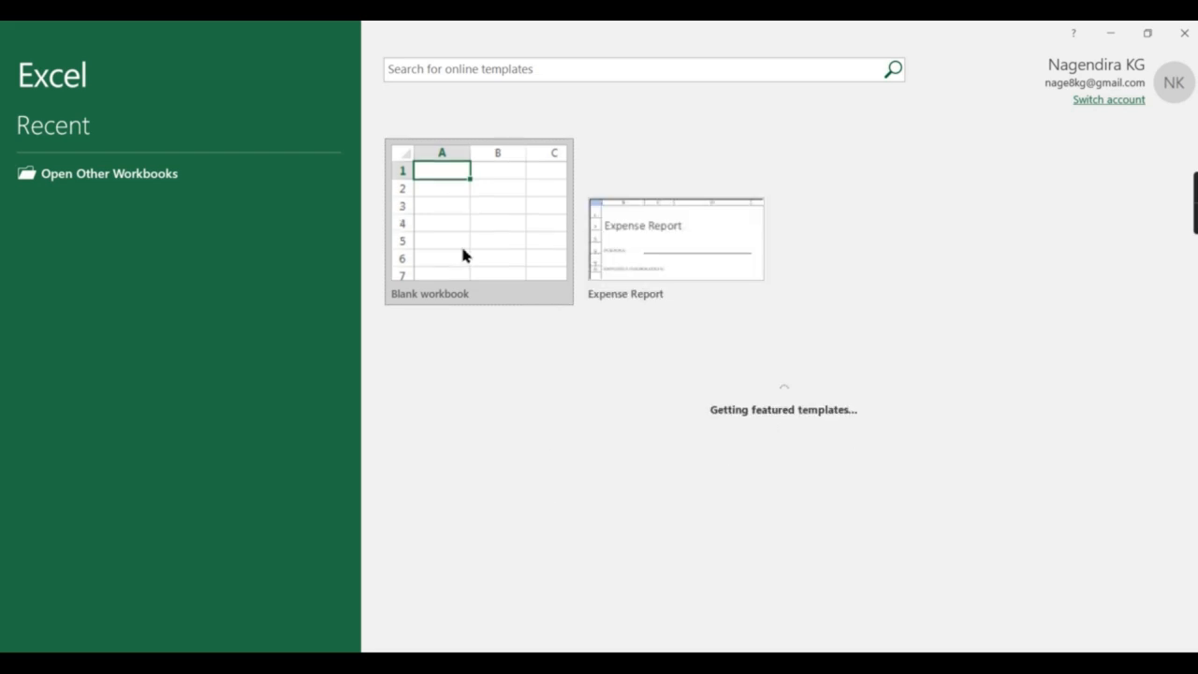
# Create a blank workbook and check the Data tab's Recent Sources, which is empty.
pyautogui.click(460, 246)
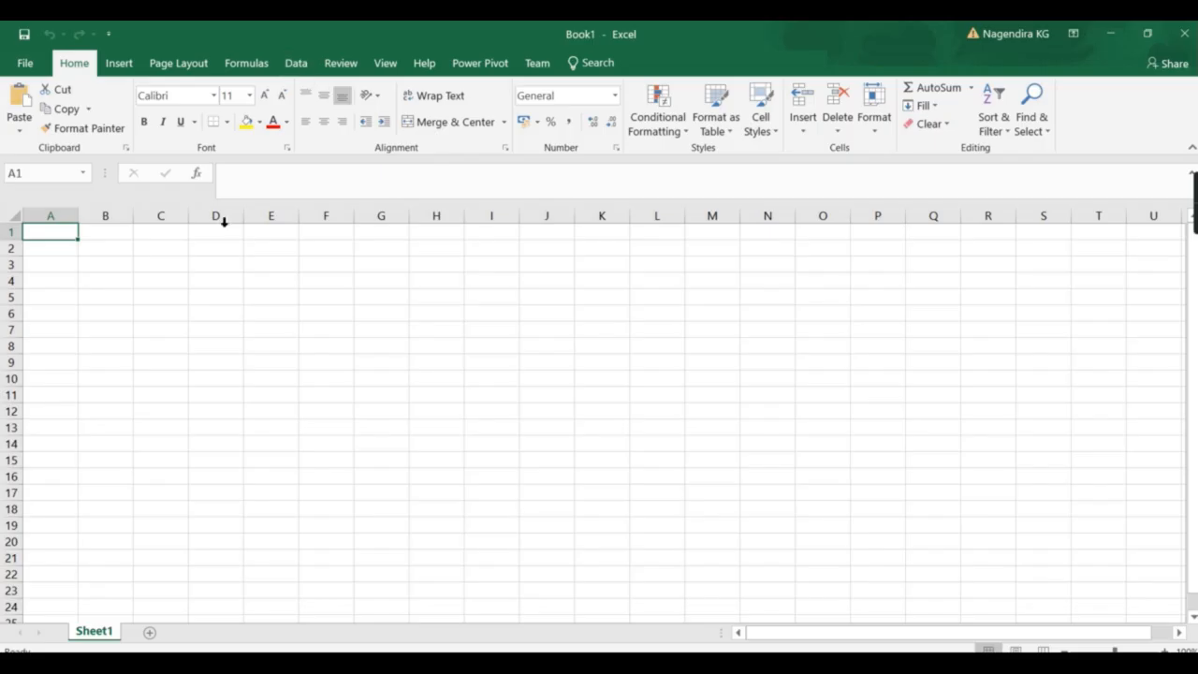
pyautogui.click(309, 65)
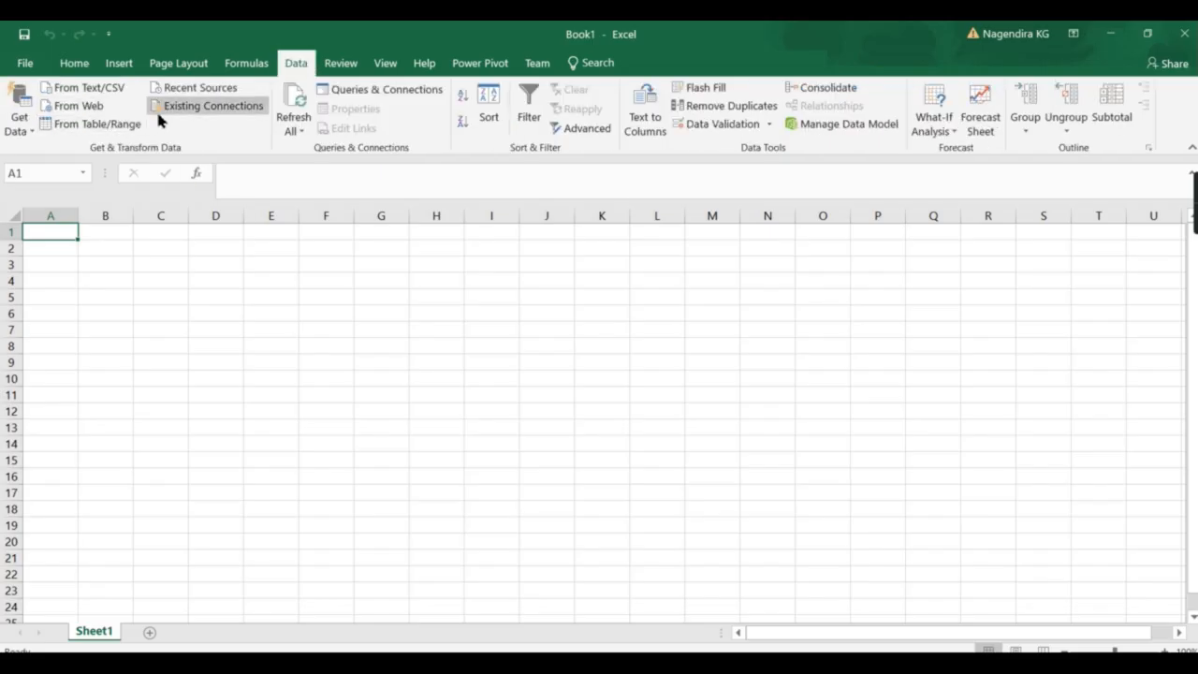
pyautogui.click(225, 90)
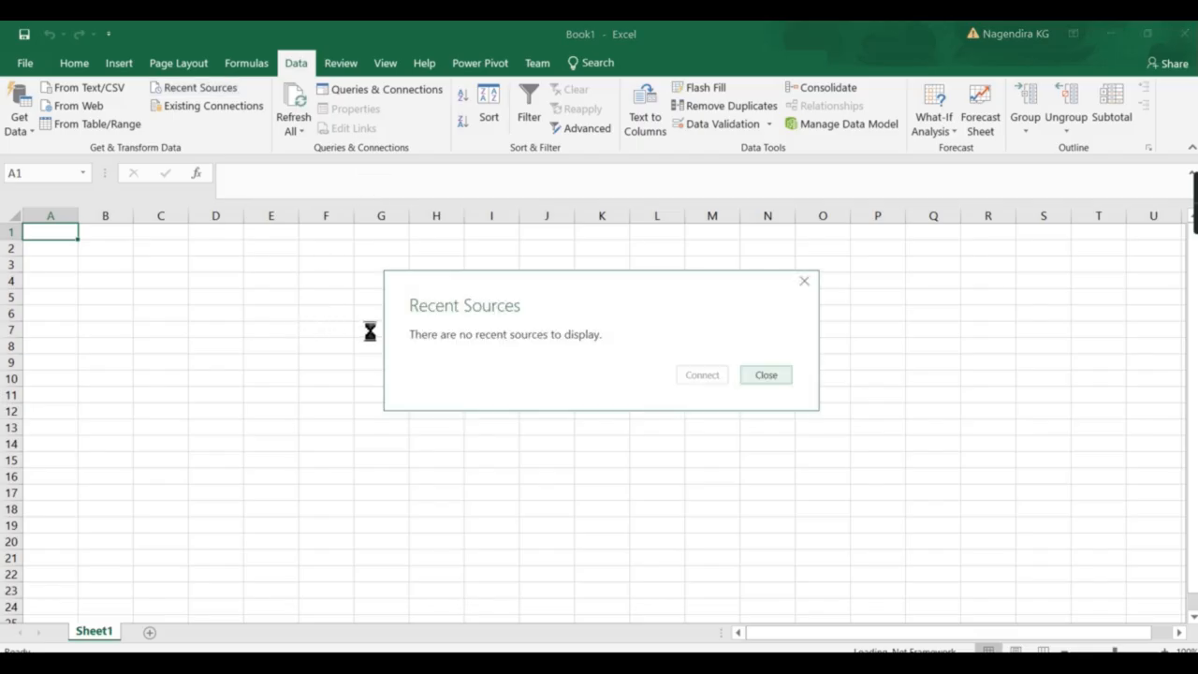
pyautogui.click(804, 280)
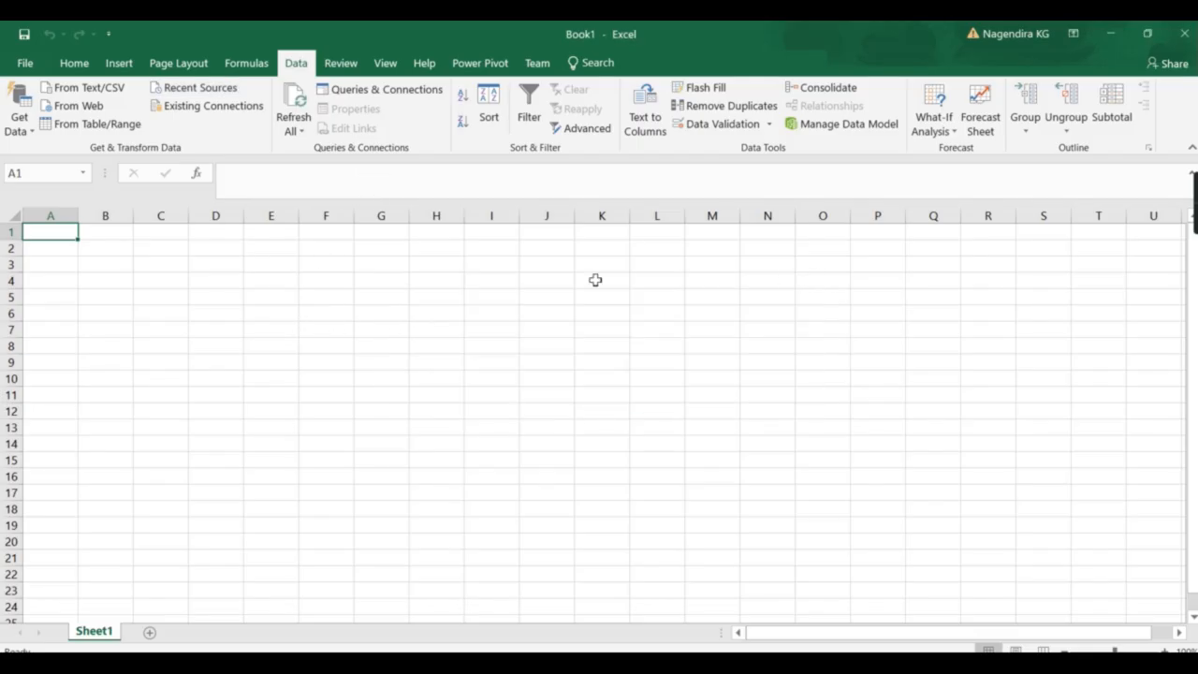
# Start a From Analysis Services connection and paste the local server name into Server name.
pyautogui.click(32, 122)
pyautogui.moveTo(110, 206)
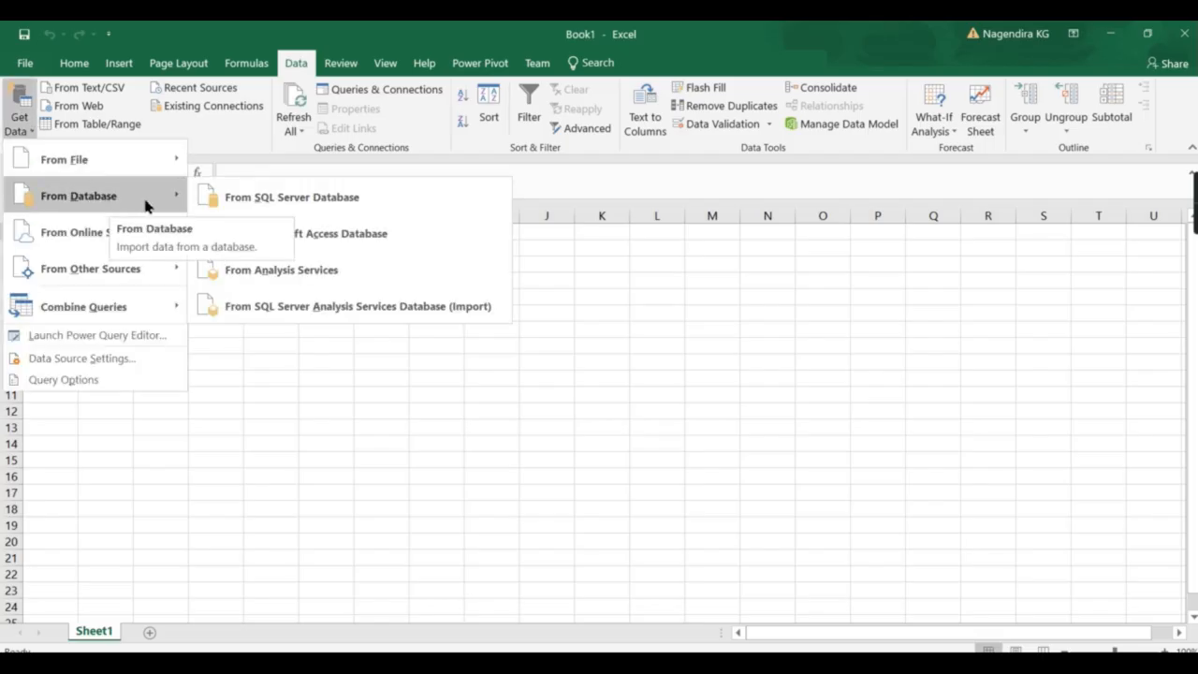
pyautogui.click(286, 283)
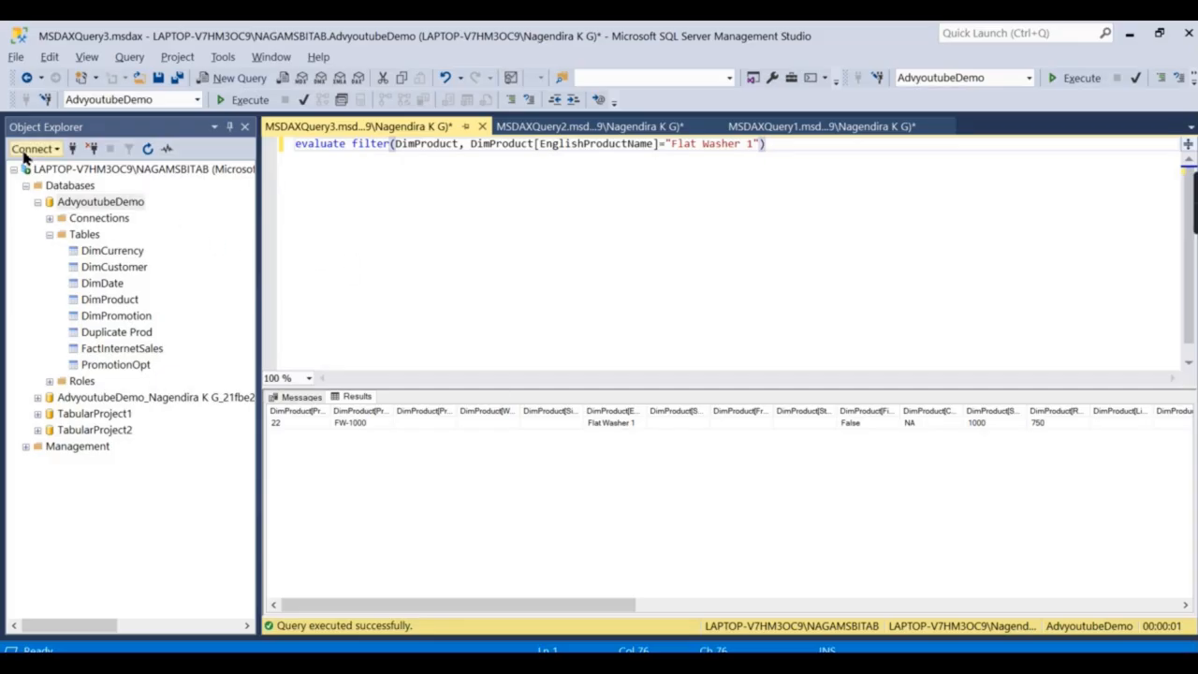
pyautogui.click(31, 150)
pyautogui.click(38, 166)
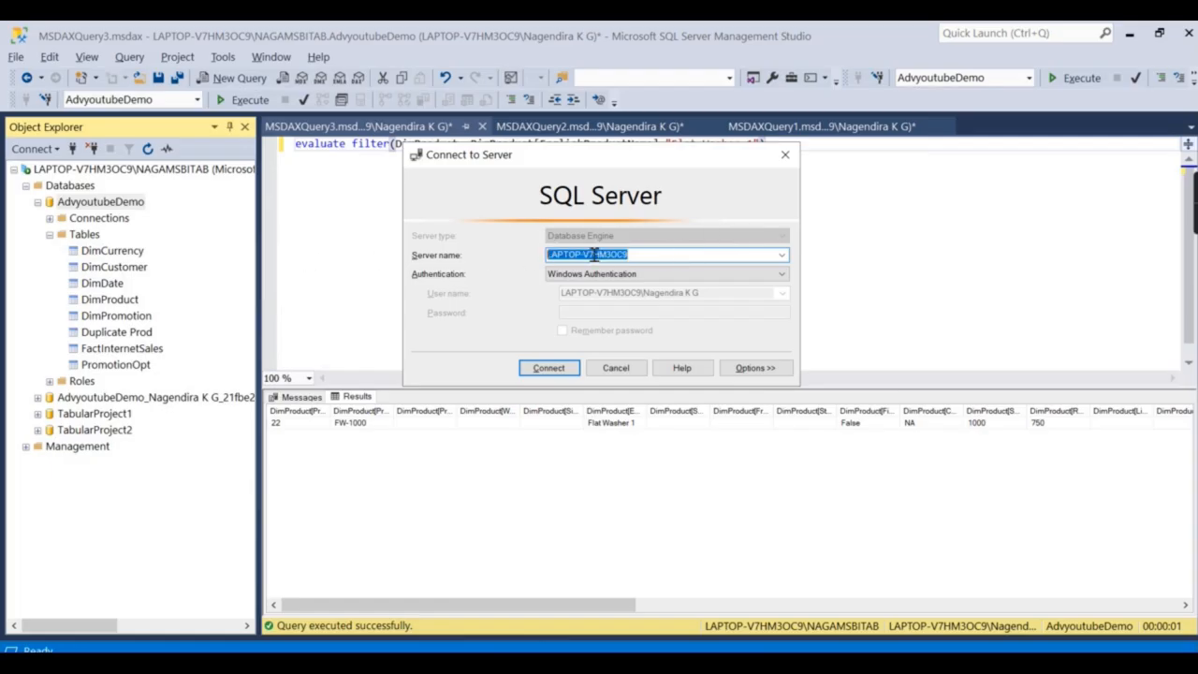
pyautogui.click(785, 159)
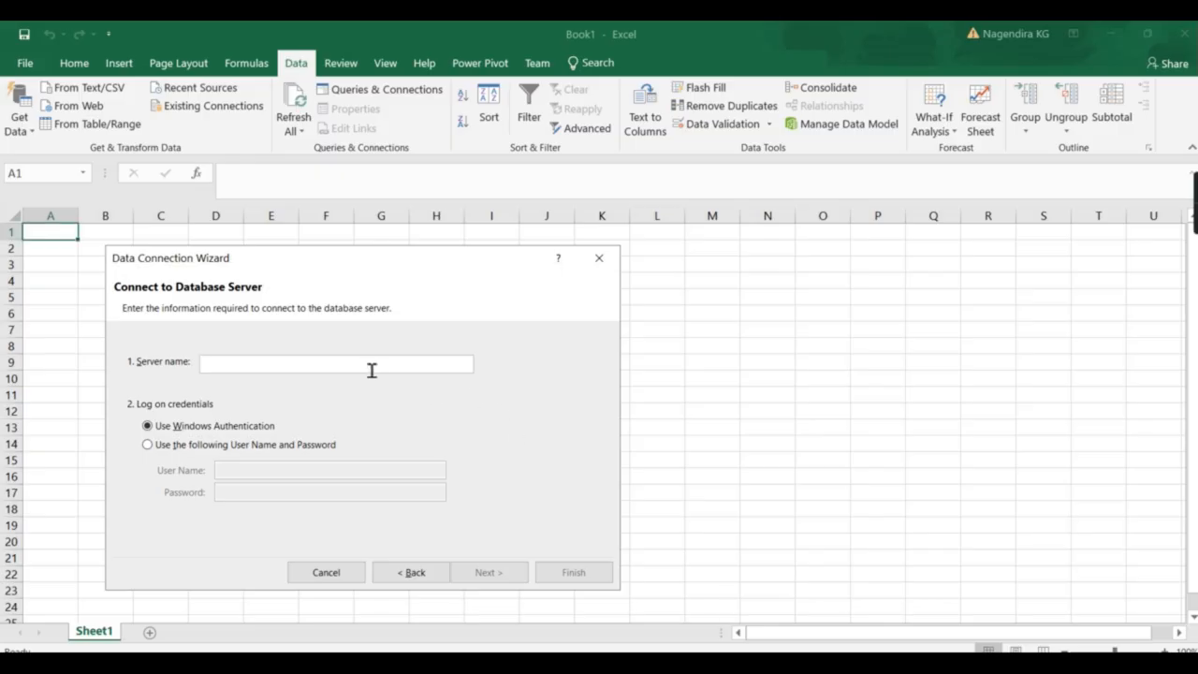
pyautogui.write('LAPTOP-V7HM3OC9')
pyautogui.write('\\n')
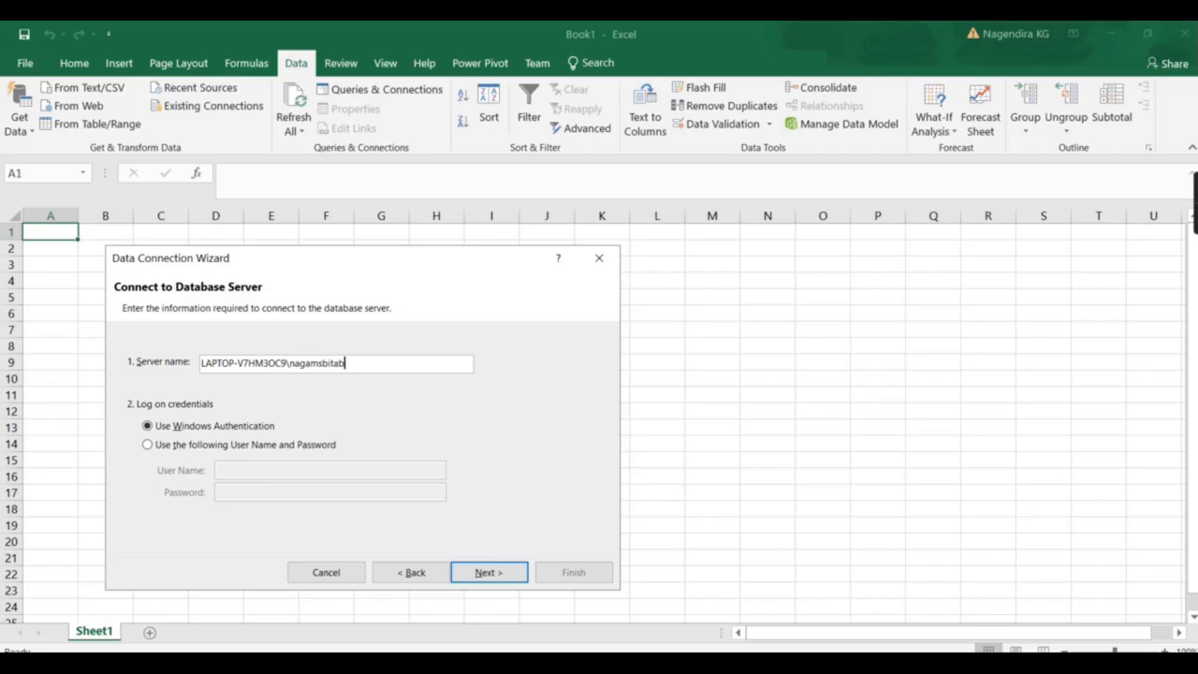
# Connect to the AdvyoutubeDemo Model cube, replace the existing connection file, and insert a PivotTable.
pyautogui.click(504, 571)
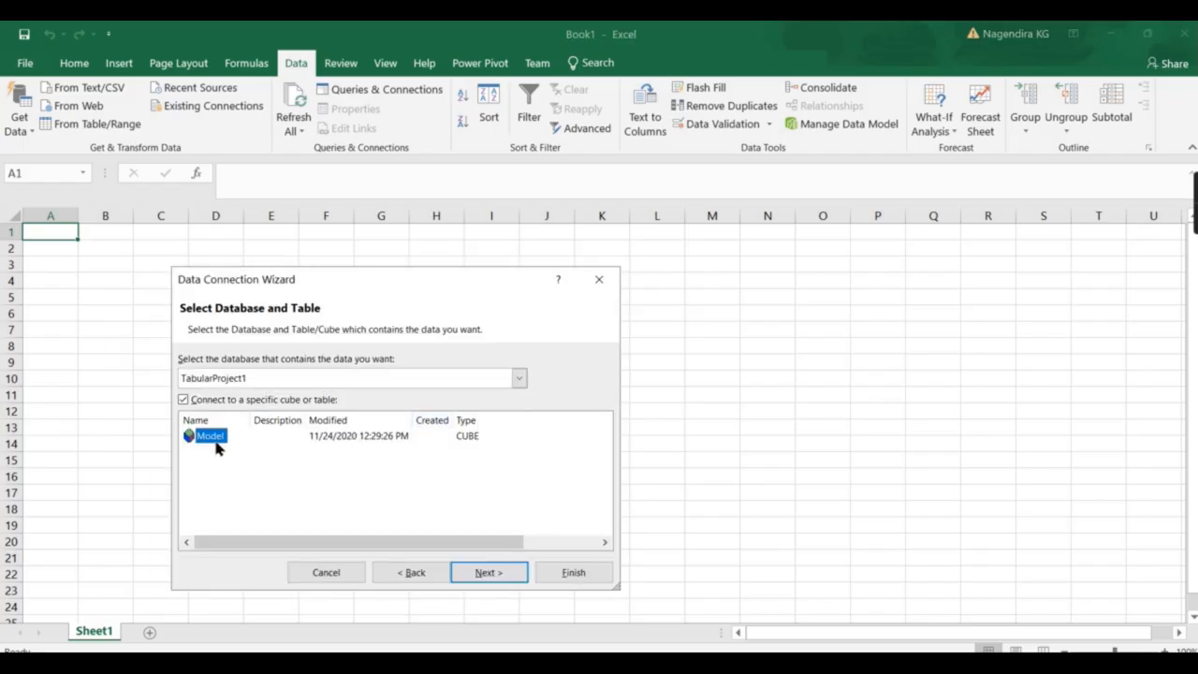
pyautogui.click(309, 379)
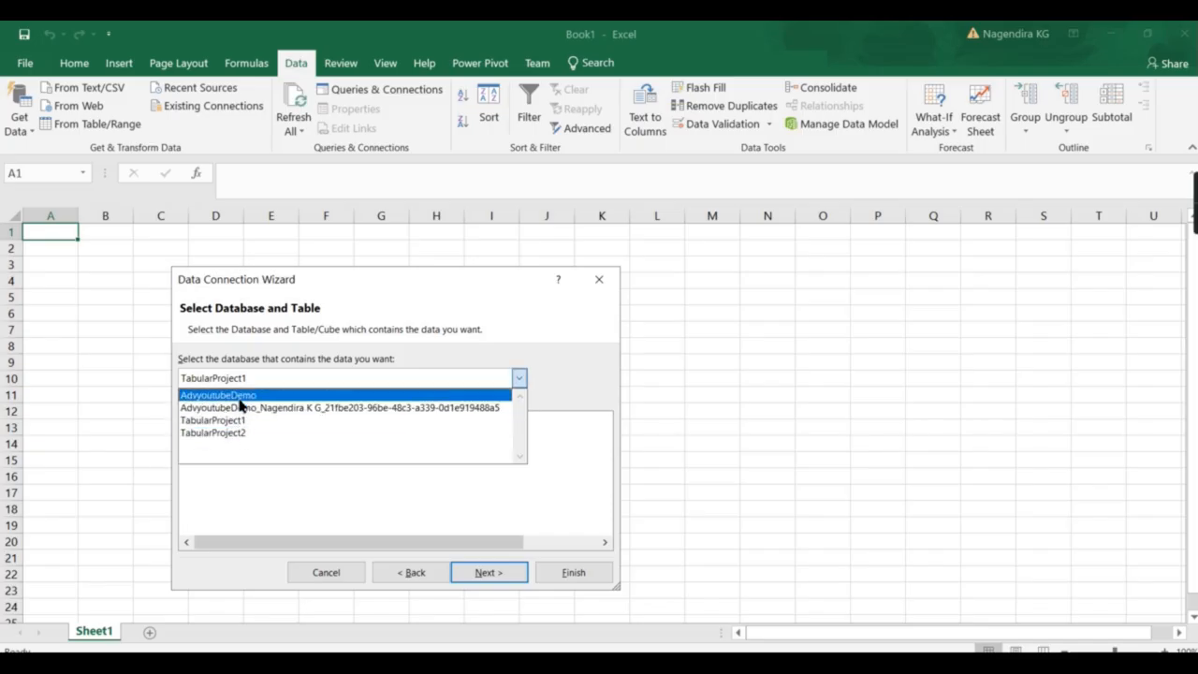
pyautogui.click(200, 399)
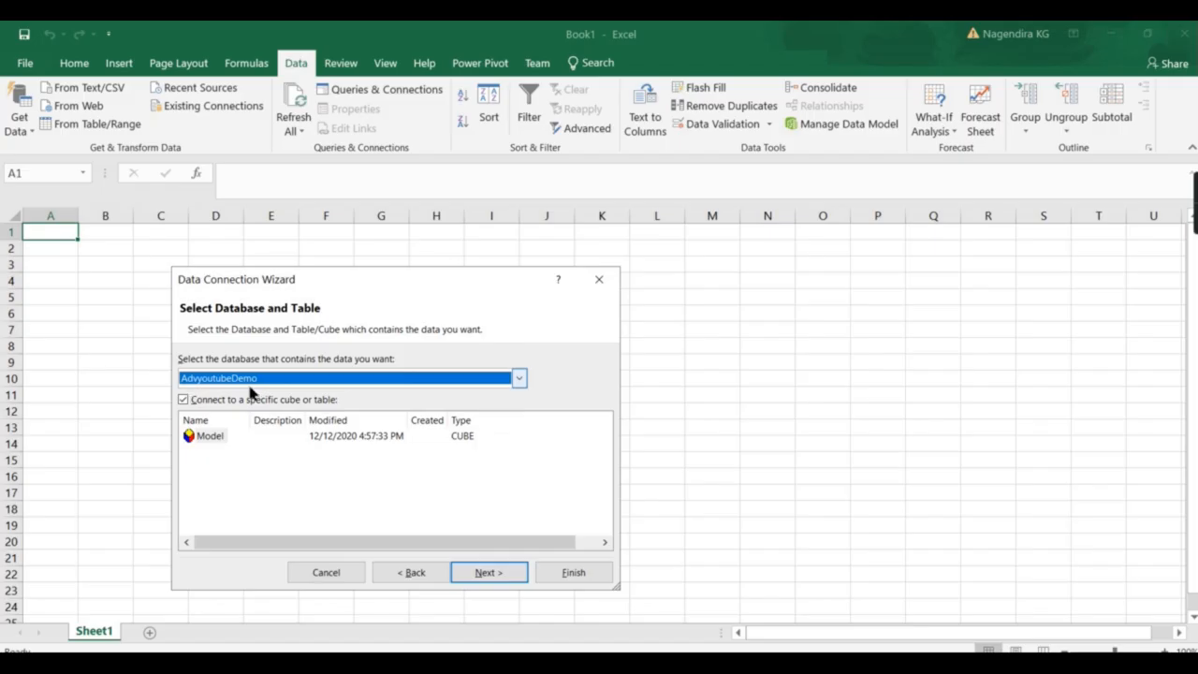
pyautogui.click(210, 436)
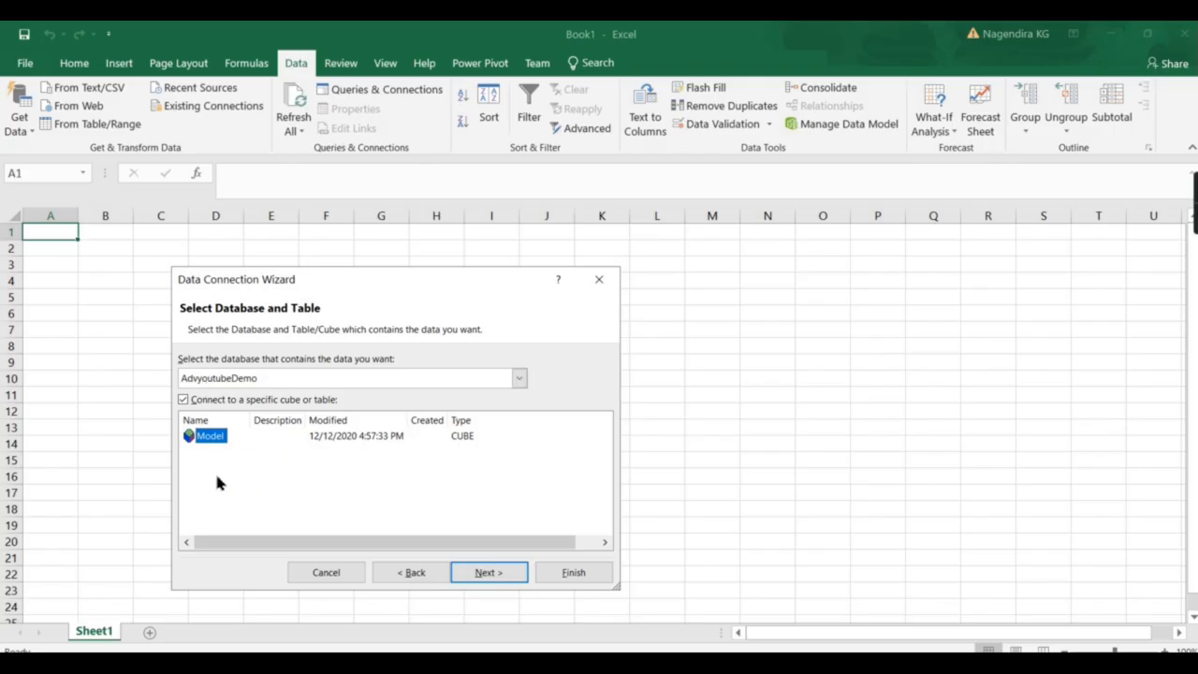
pyautogui.click(487, 573)
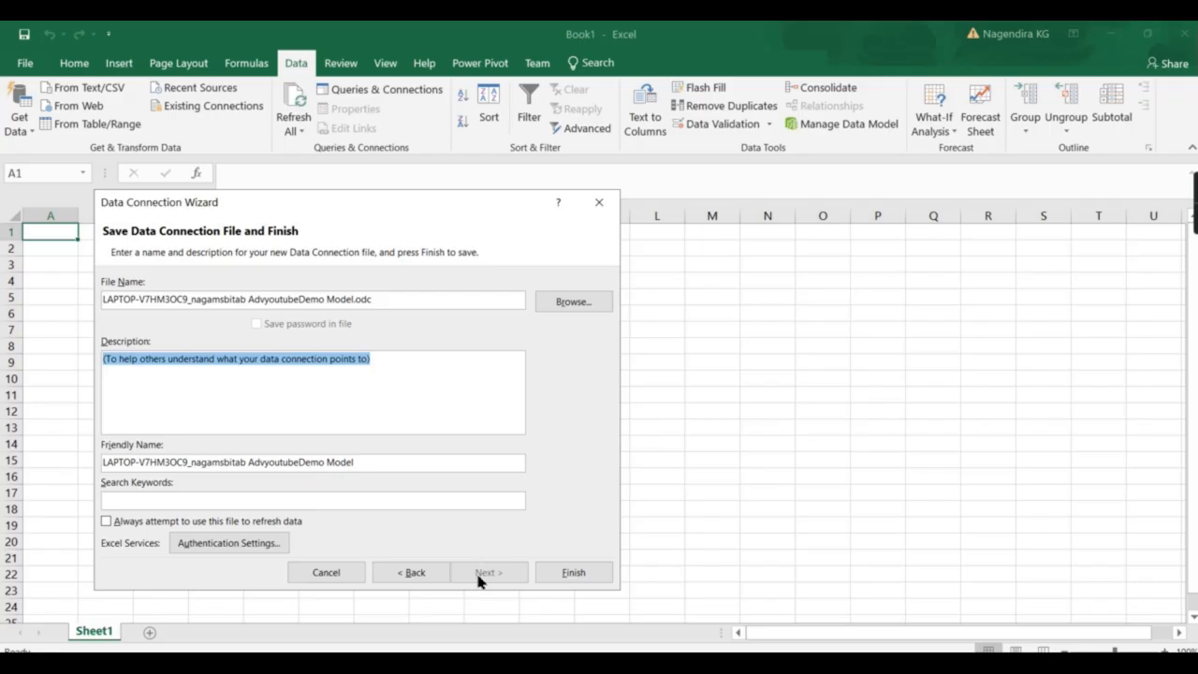
pyautogui.click(570, 573)
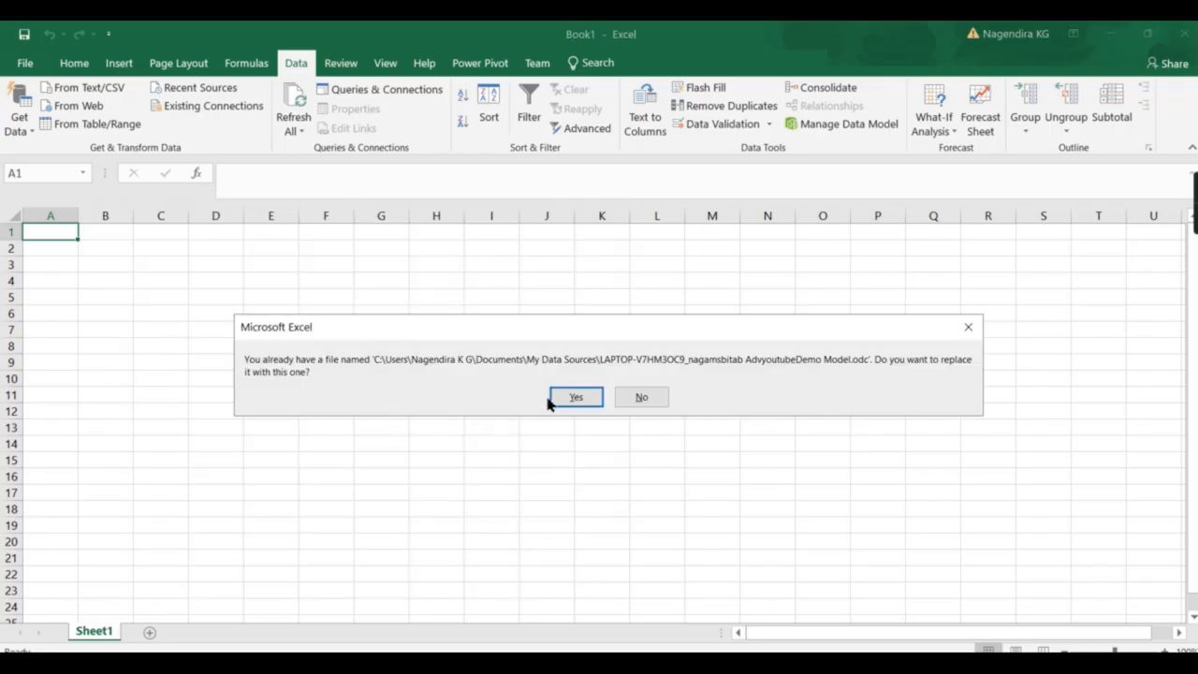
pyautogui.click(575, 397)
pyautogui.click(361, 528)
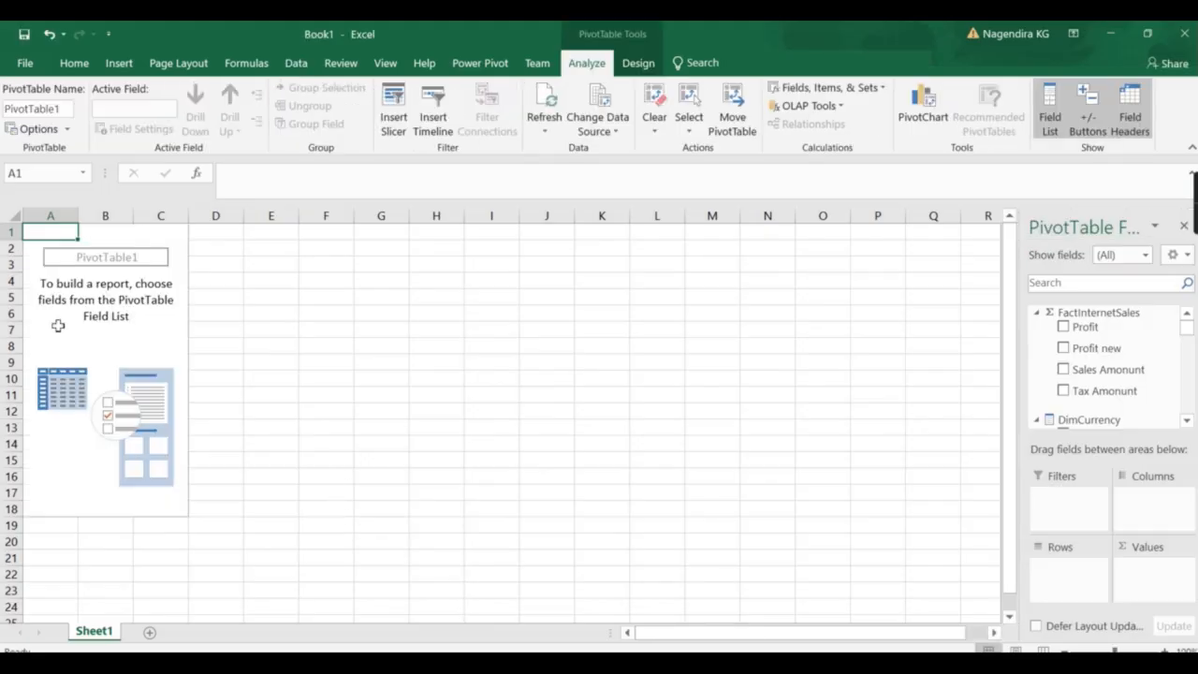
# Collapse the FactInternetSales, DimCurrency, DimCustomer, DimDate and DimProduct groups in the field list.
pyautogui.click(90, 320)
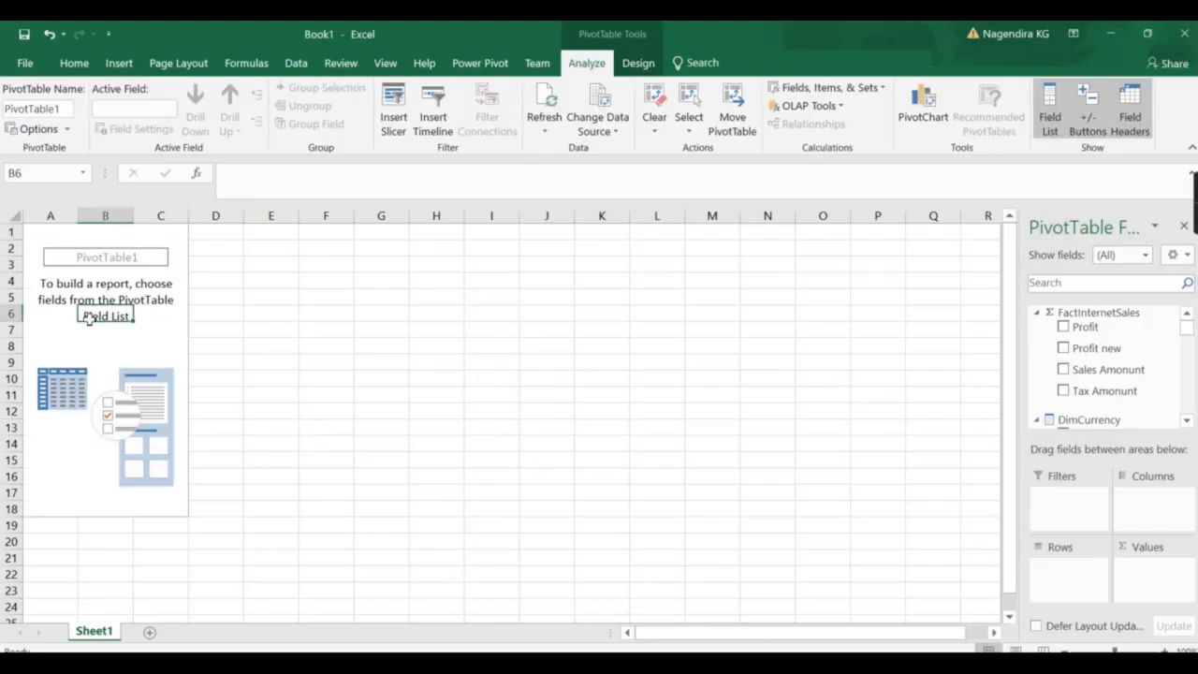
pyautogui.click(1035, 313)
pyautogui.click(1036, 337)
pyautogui.click(1039, 361)
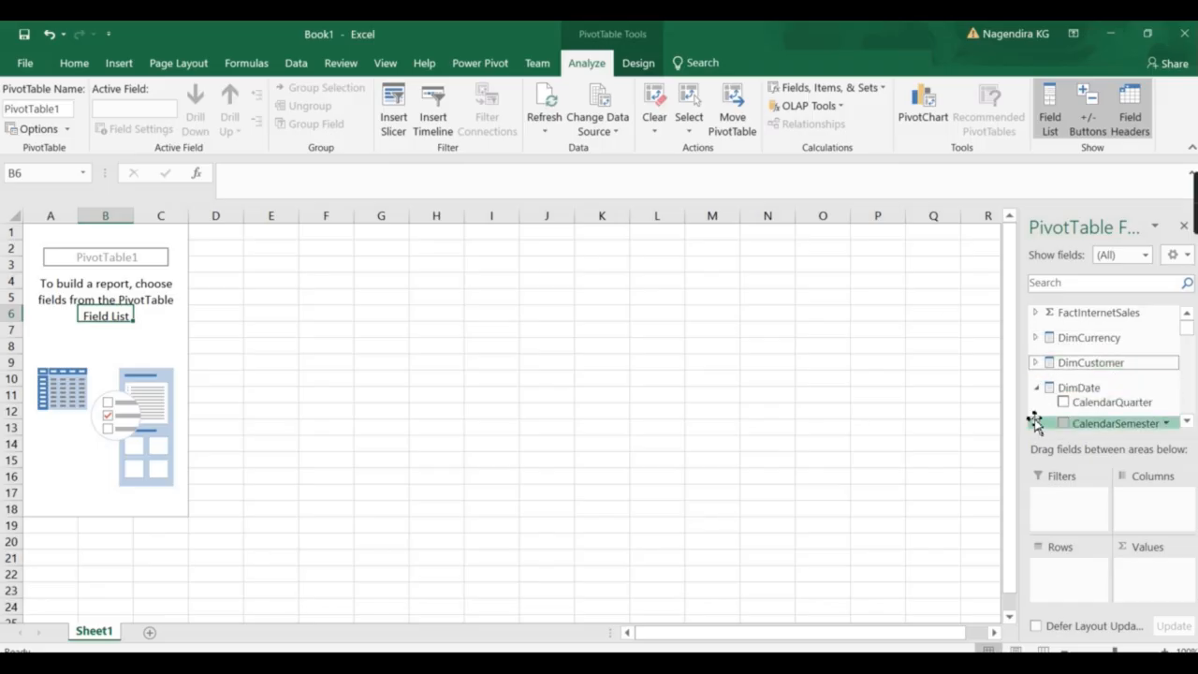
pyautogui.click(1038, 388)
pyautogui.moveTo(1189, 325); pyautogui.dragTo(1189, 334)
pyautogui.scroll(4, 1105, 350)
pyautogui.click(1038, 367)
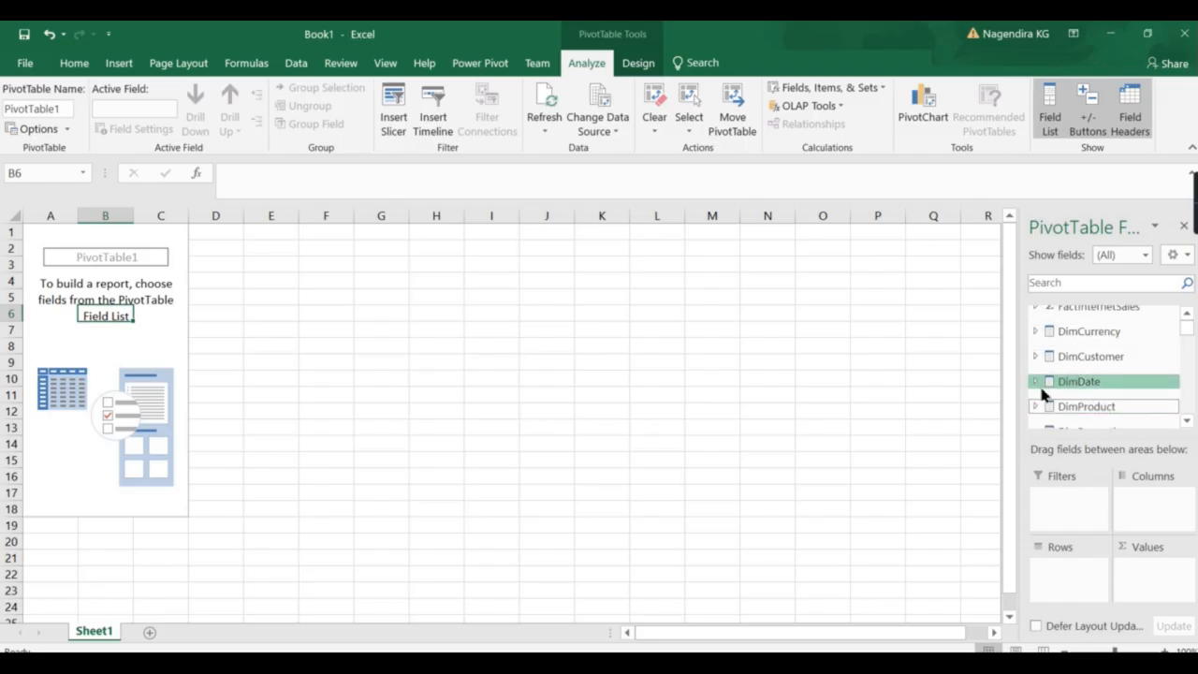
pyautogui.scroll(1, 1086, 402)
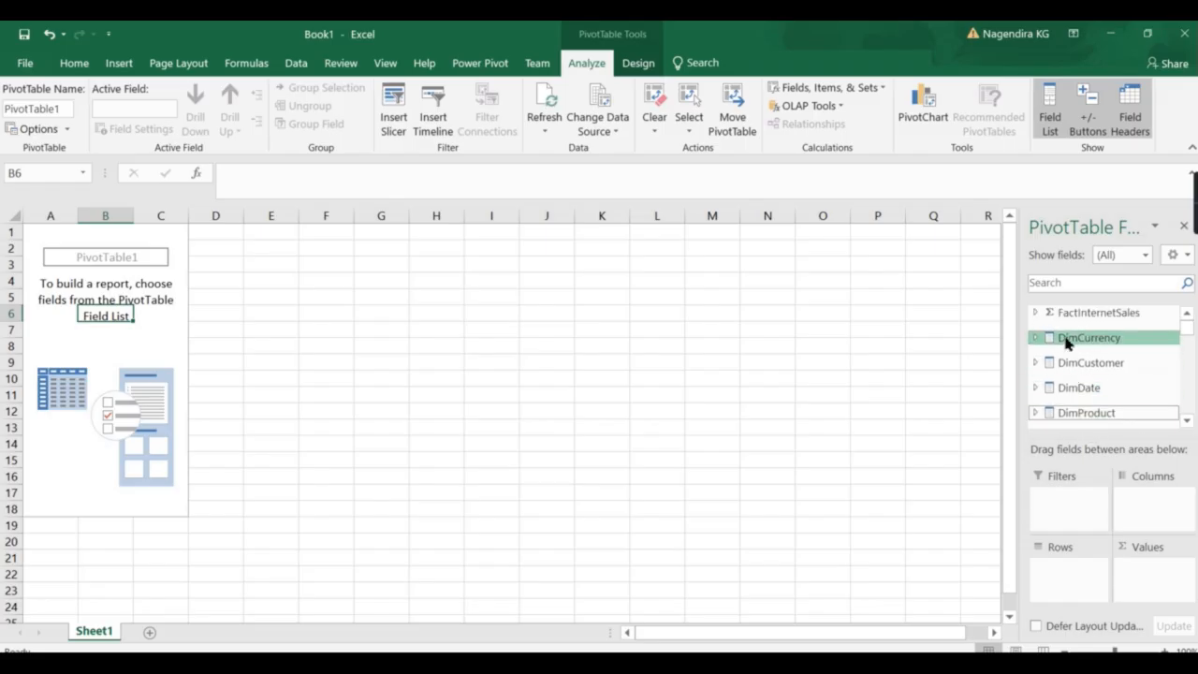
# Add Sales Amonunt as values, Color as rows, and FiscalYear as column headings.
pyautogui.click(1035, 315)
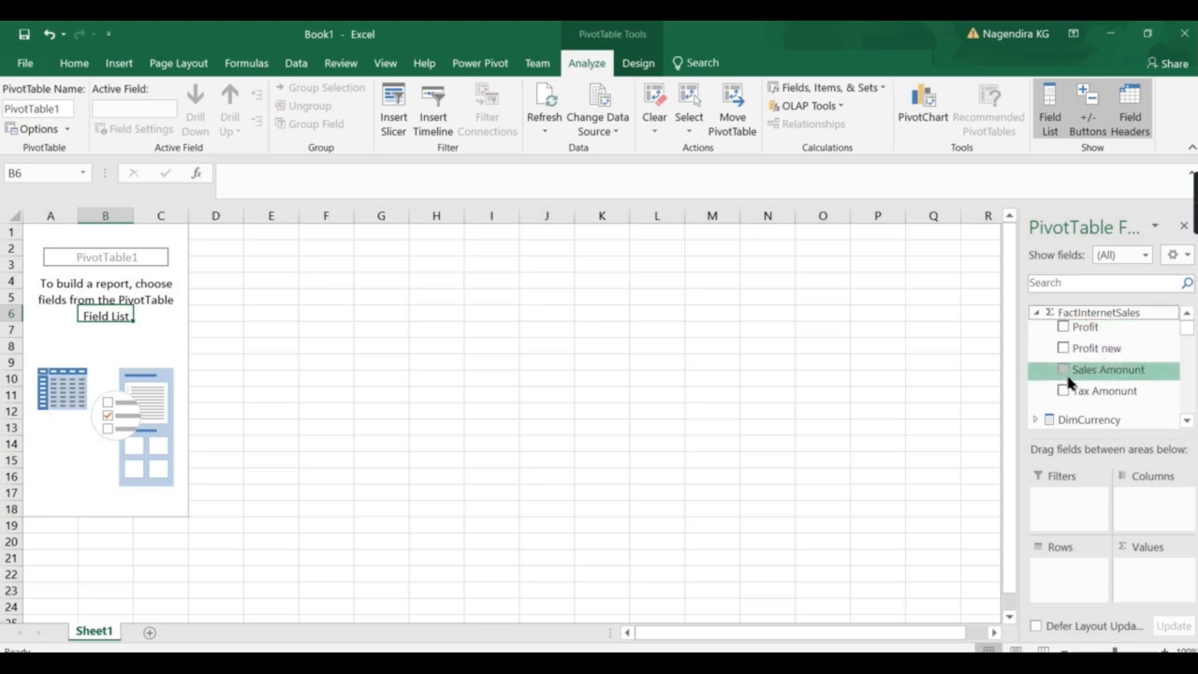
pyautogui.click(1062, 371)
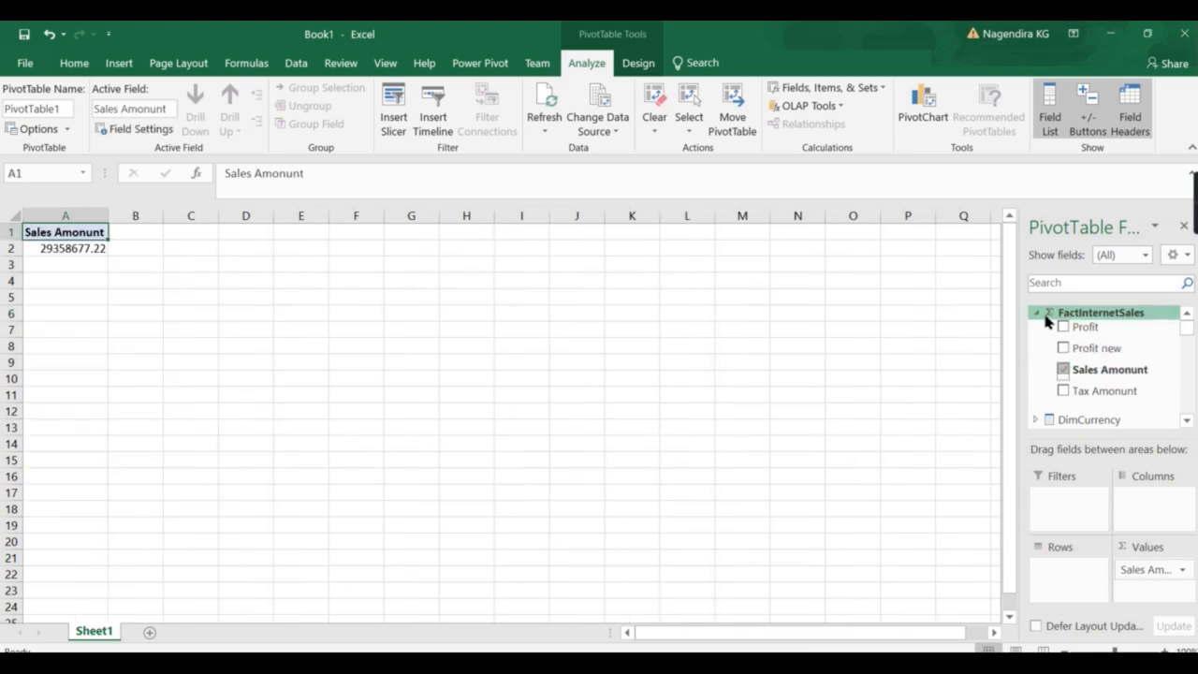
pyautogui.click(1037, 313)
pyautogui.click(1037, 412)
pyautogui.scroll(-1, 1086, 407)
pyautogui.click(1088, 370)
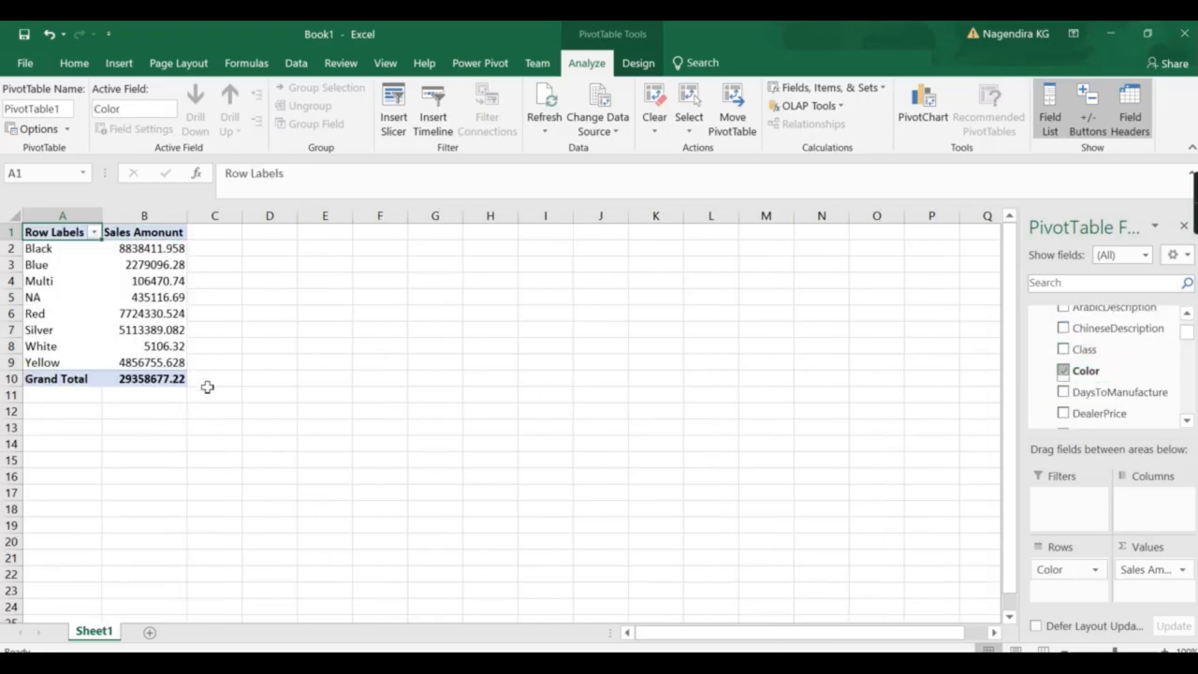
pyautogui.scroll(3, 1077, 393)
pyautogui.click(1036, 350)
pyautogui.click(1036, 324)
pyautogui.scroll(-4, 1100, 398)
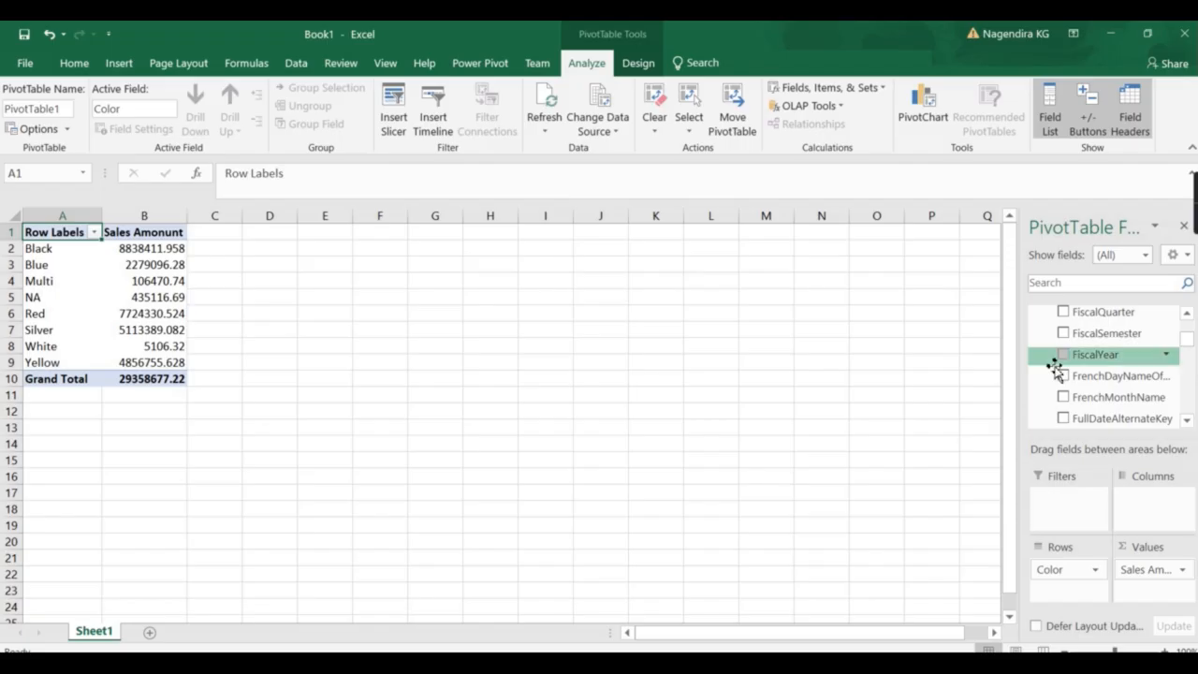
pyautogui.click(1063, 355)
pyautogui.moveTo(1072, 588); pyautogui.dragTo(1146, 501)
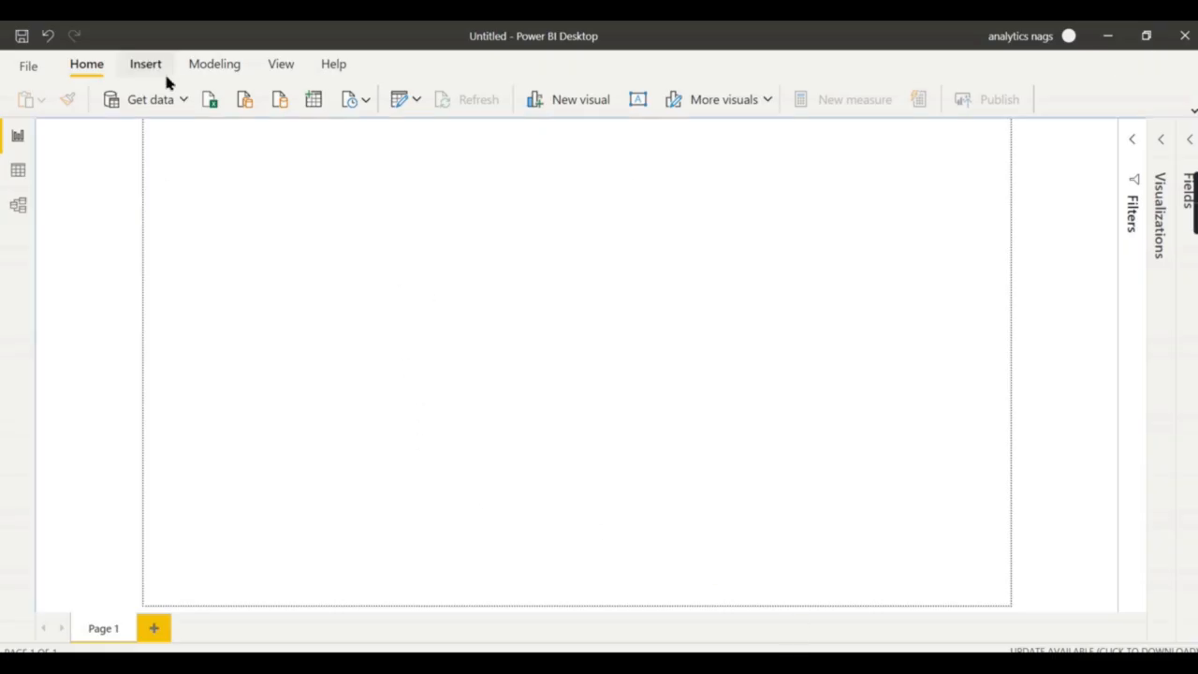
# Connect live to Analysis Services server LAPTOP-V7HM3OC9 and choose the AdvyoutubeDemo database.
pyautogui.click(186, 102)
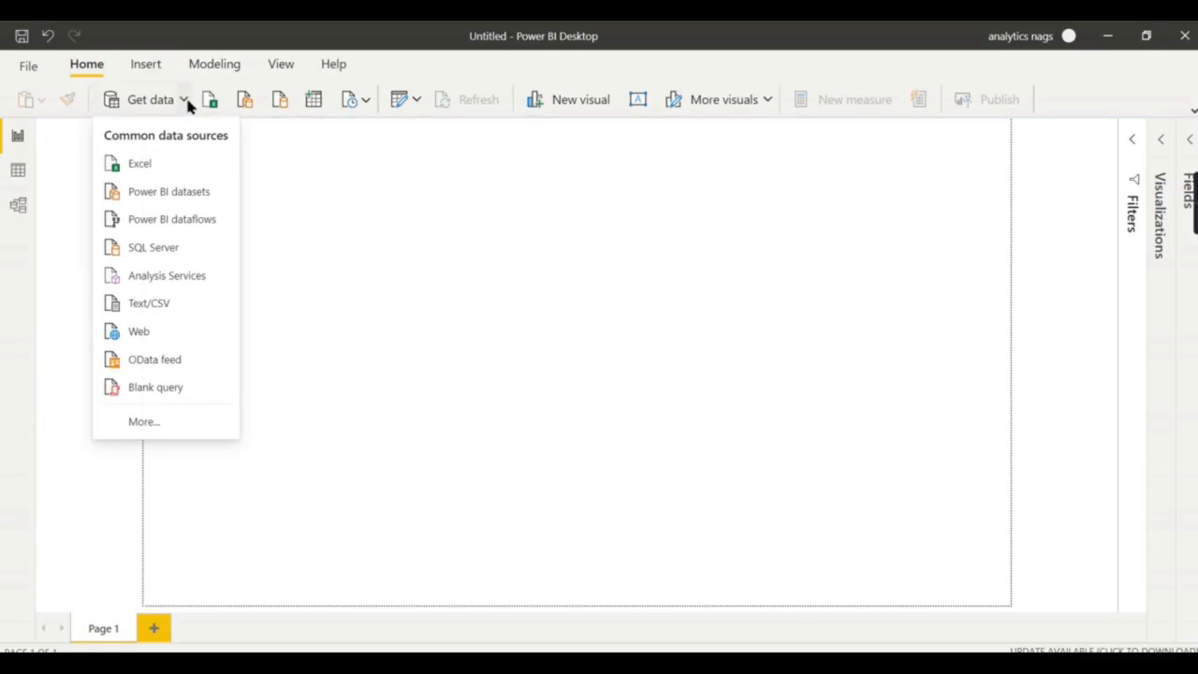
pyautogui.click(180, 286)
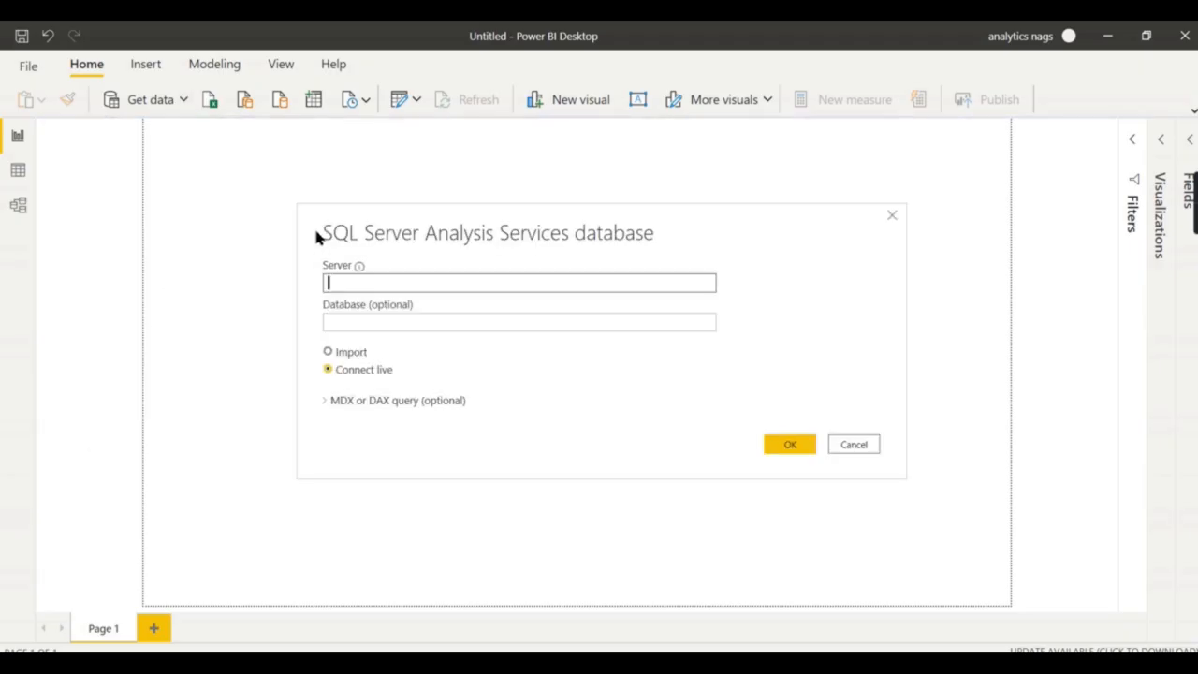
pyautogui.write('LAPTOP-V7HM3OC9\\nagamsbitab')
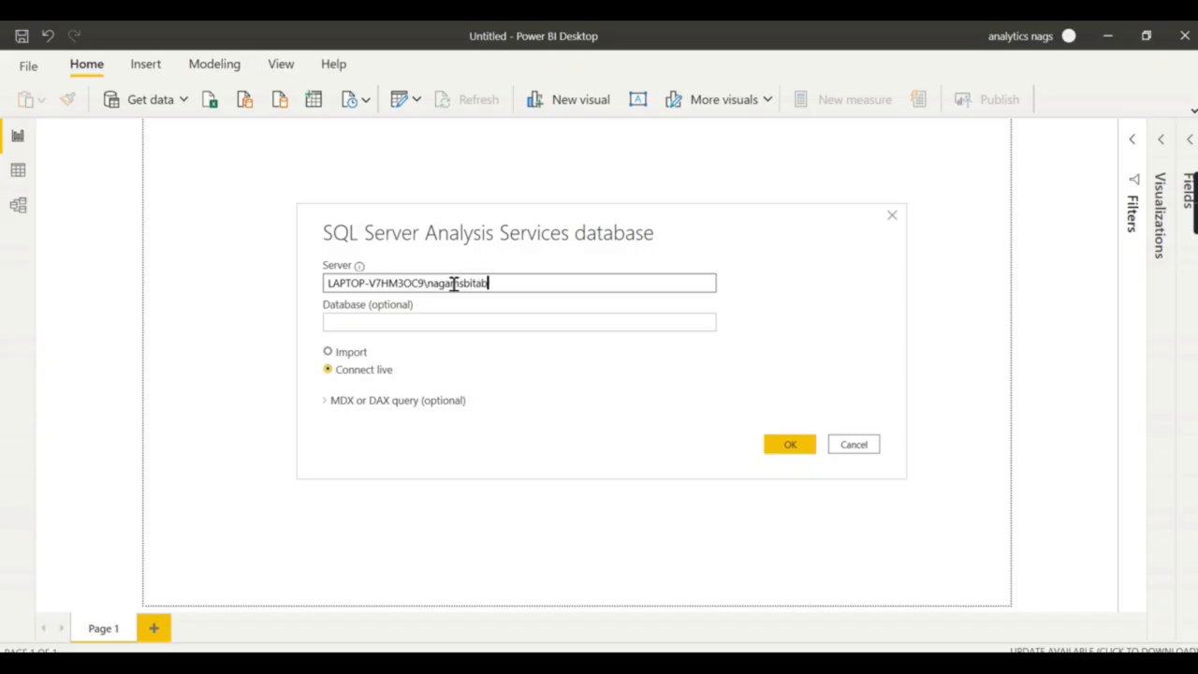
pyautogui.click(425, 323)
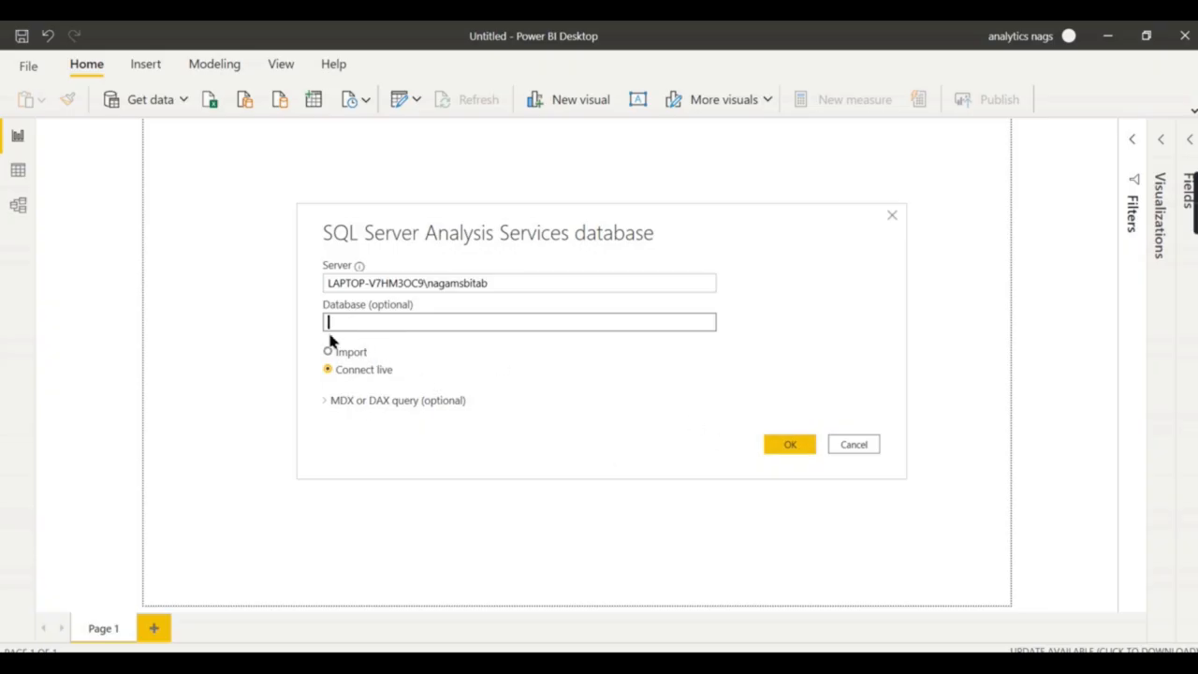
pyautogui.click(778, 444)
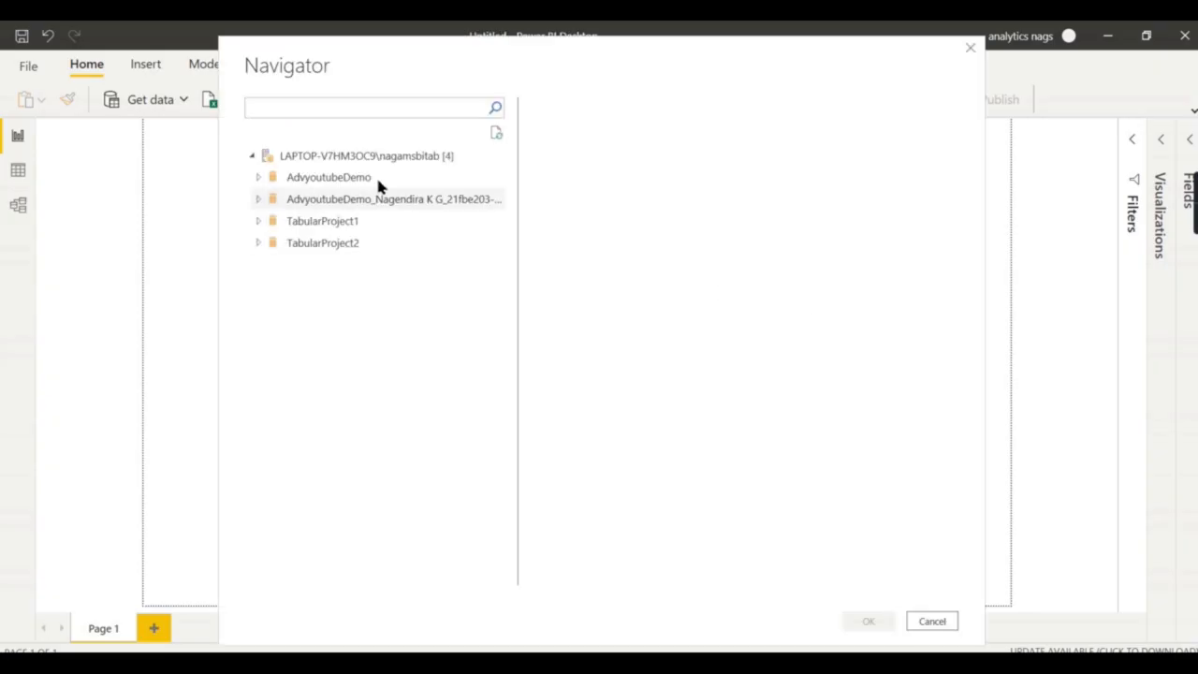
pyautogui.click(323, 181)
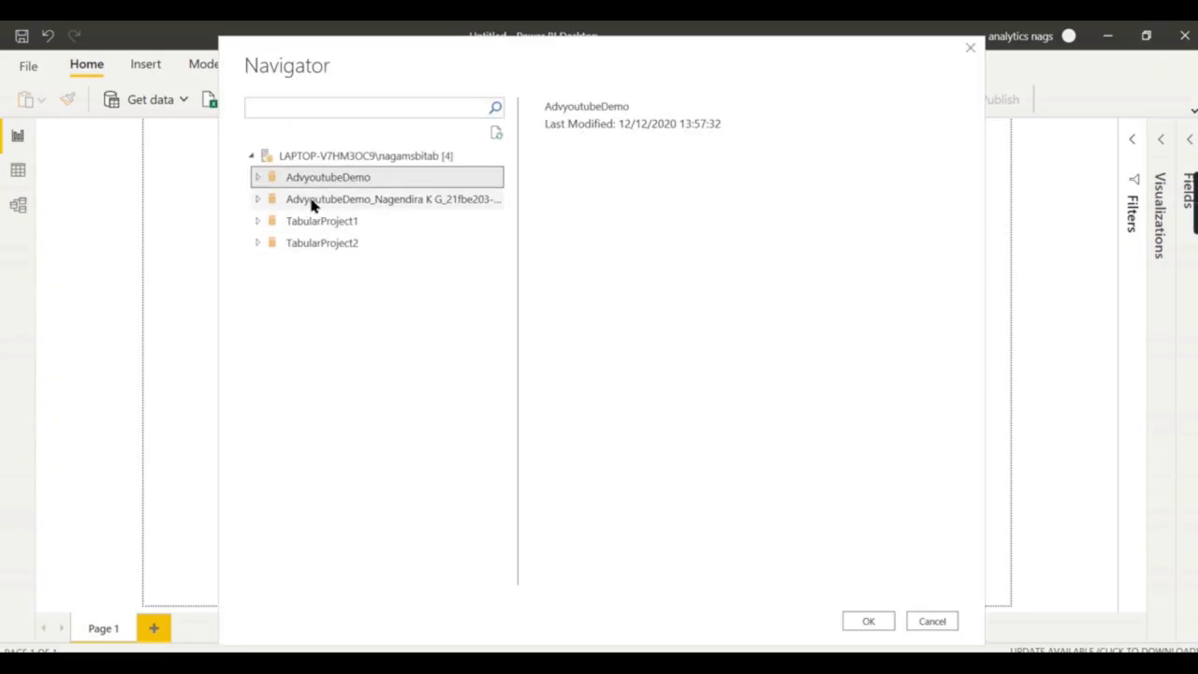
pyautogui.click(869, 621)
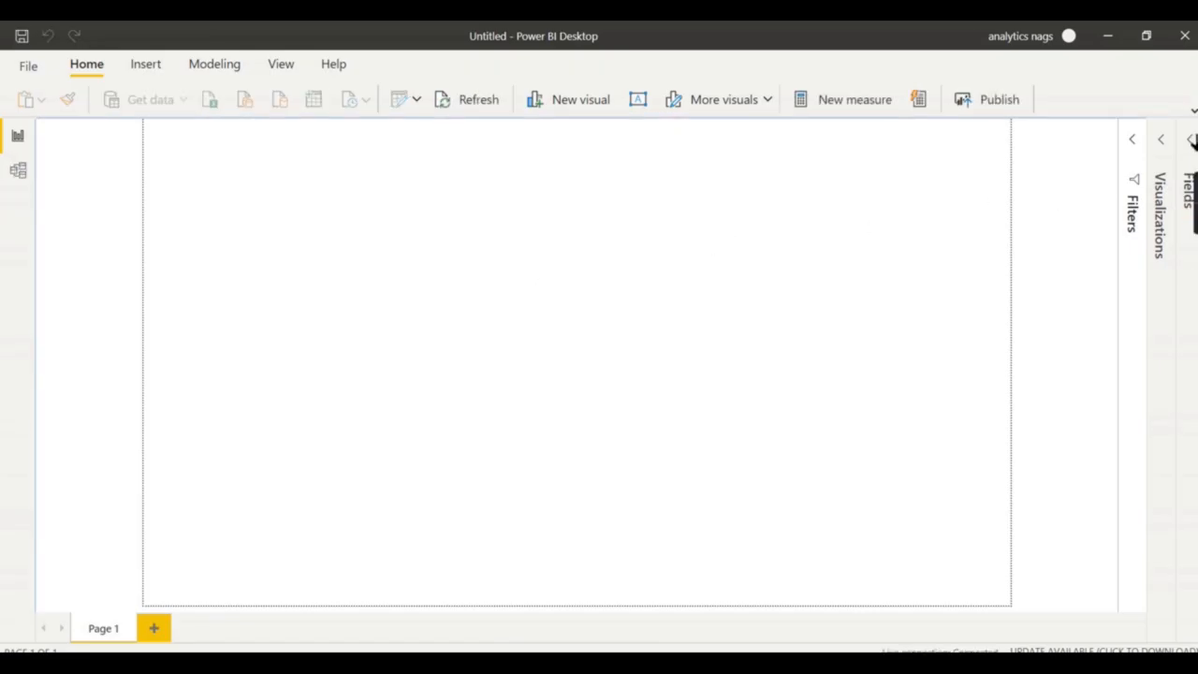
# Expand the Fields pane to list the model's tables, and look at Transform data and the Modeling tab.
pyautogui.click(1191, 139)
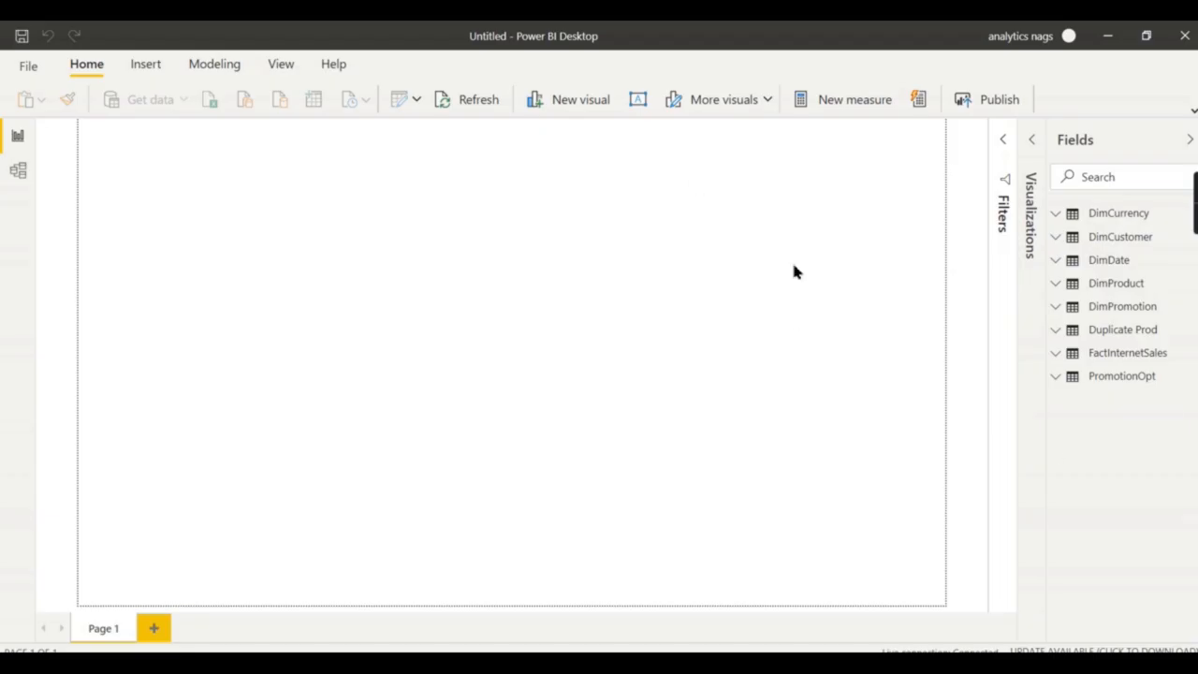
pyautogui.click(417, 101)
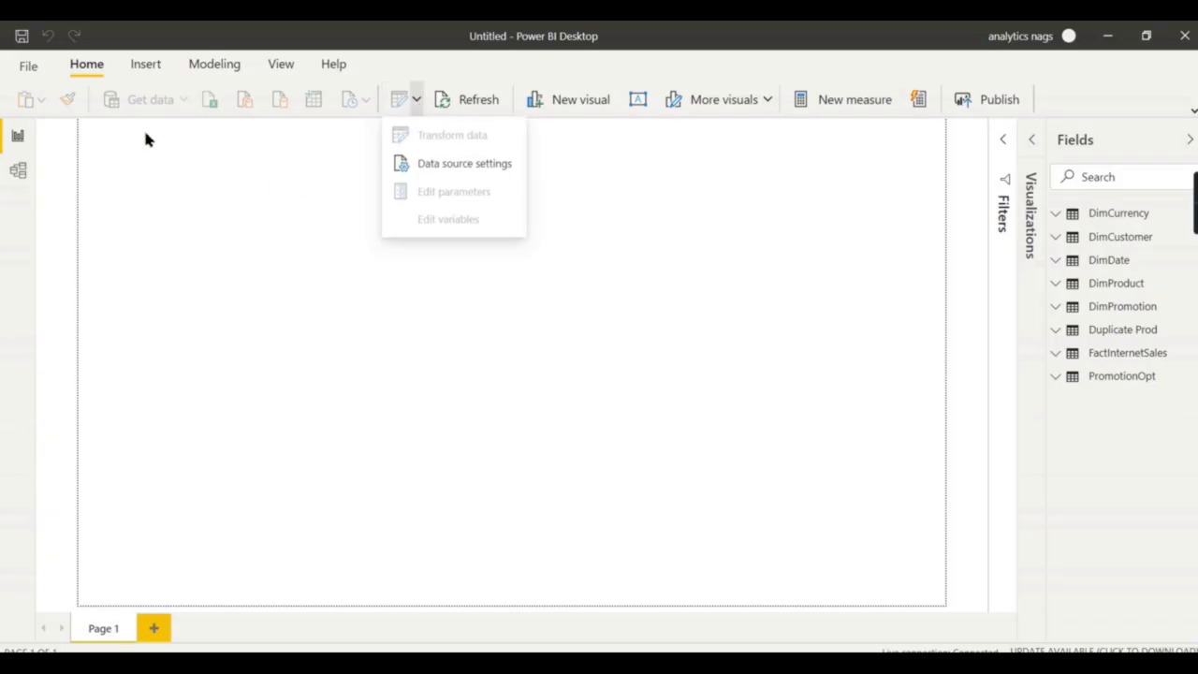
pyautogui.click(207, 174)
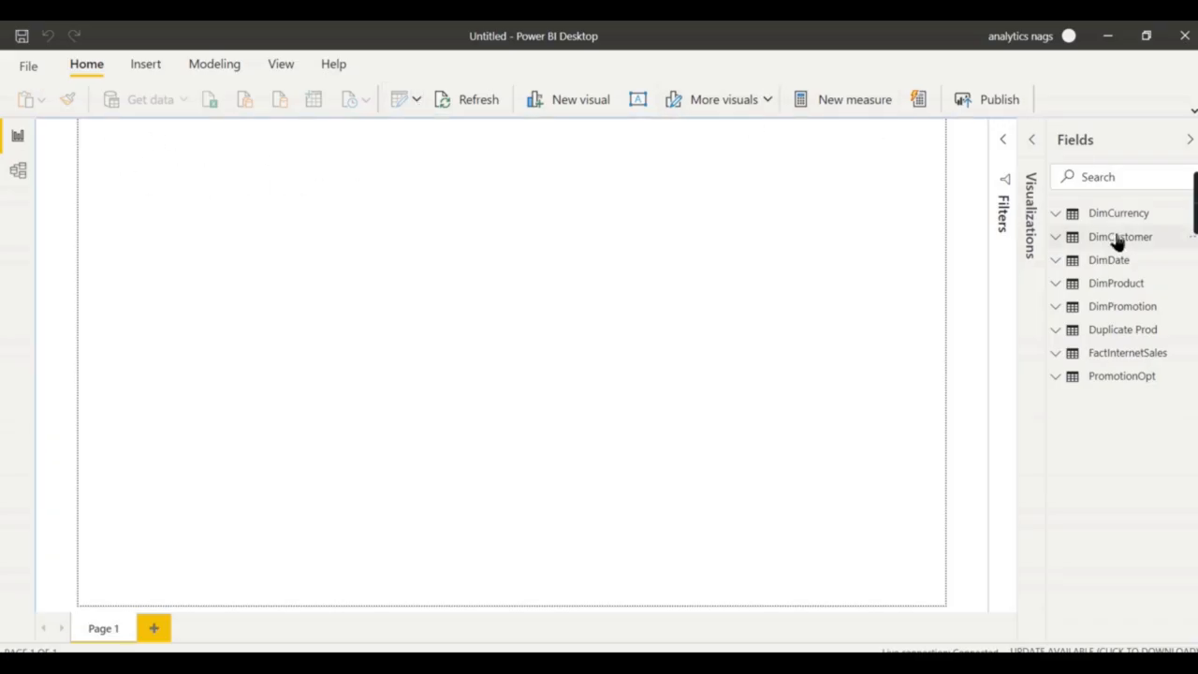
pyautogui.click(221, 68)
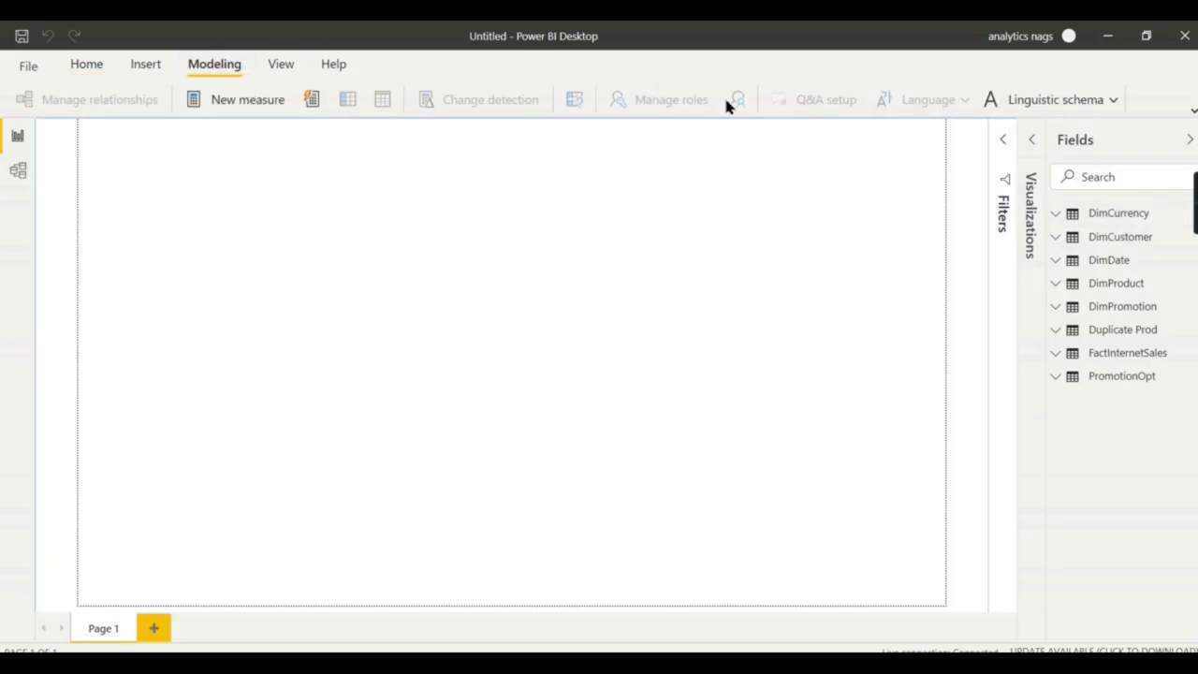
# Look at the DimCustomer table's options, return to Home, and briefly switch to SSMS and back.
pyautogui.rightClick(1103, 240)
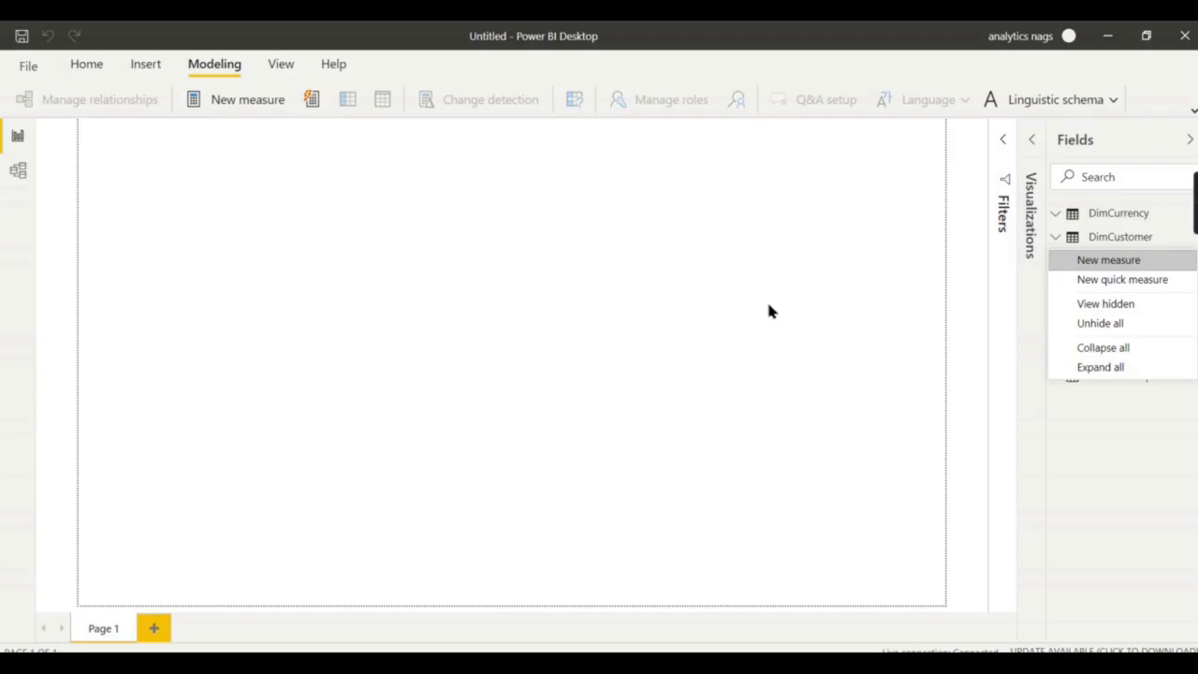
pyautogui.click(326, 273)
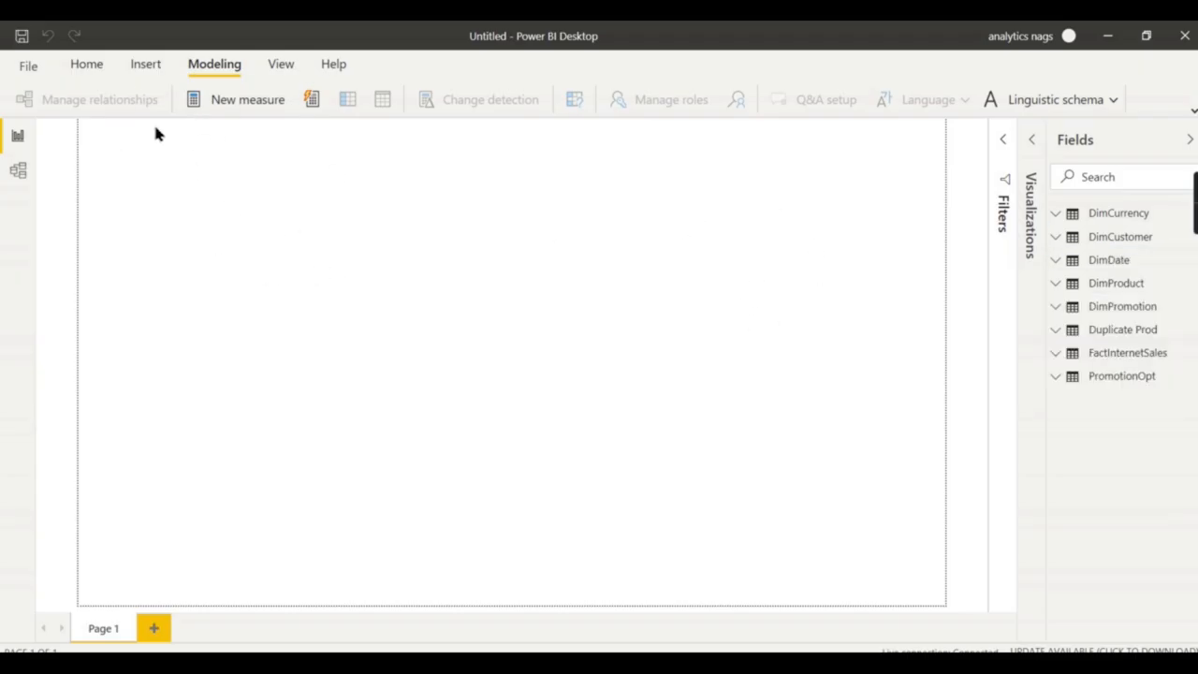
pyautogui.click(86, 64)
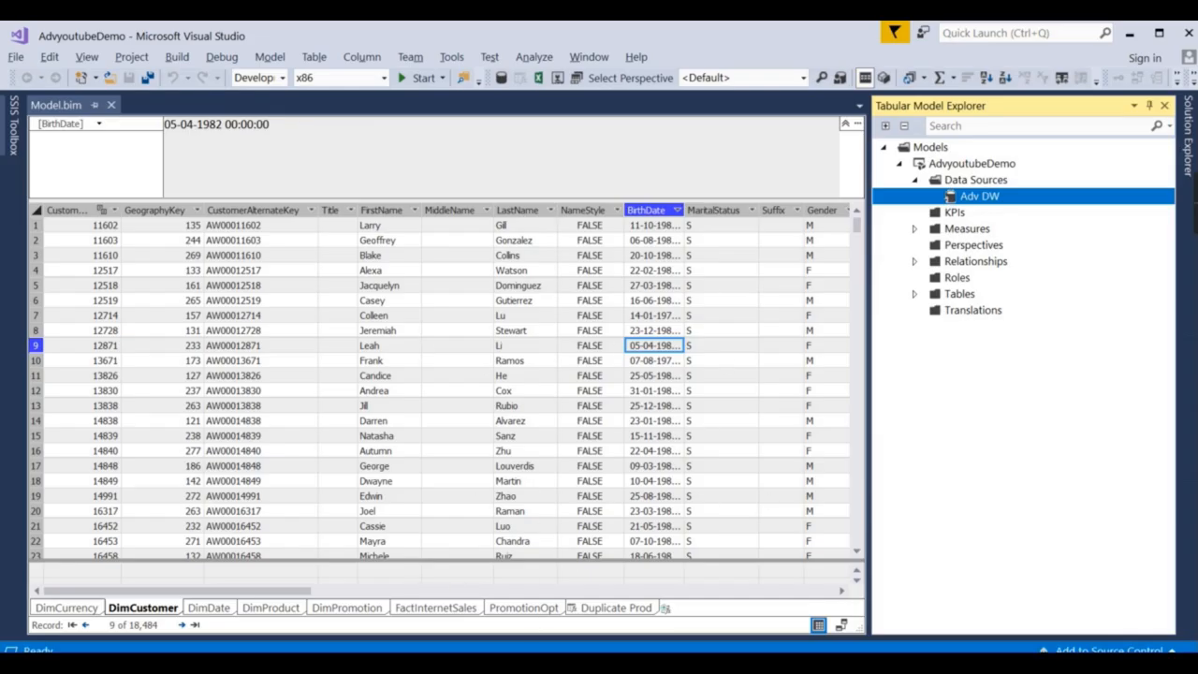
pyautogui.click(720, 664)
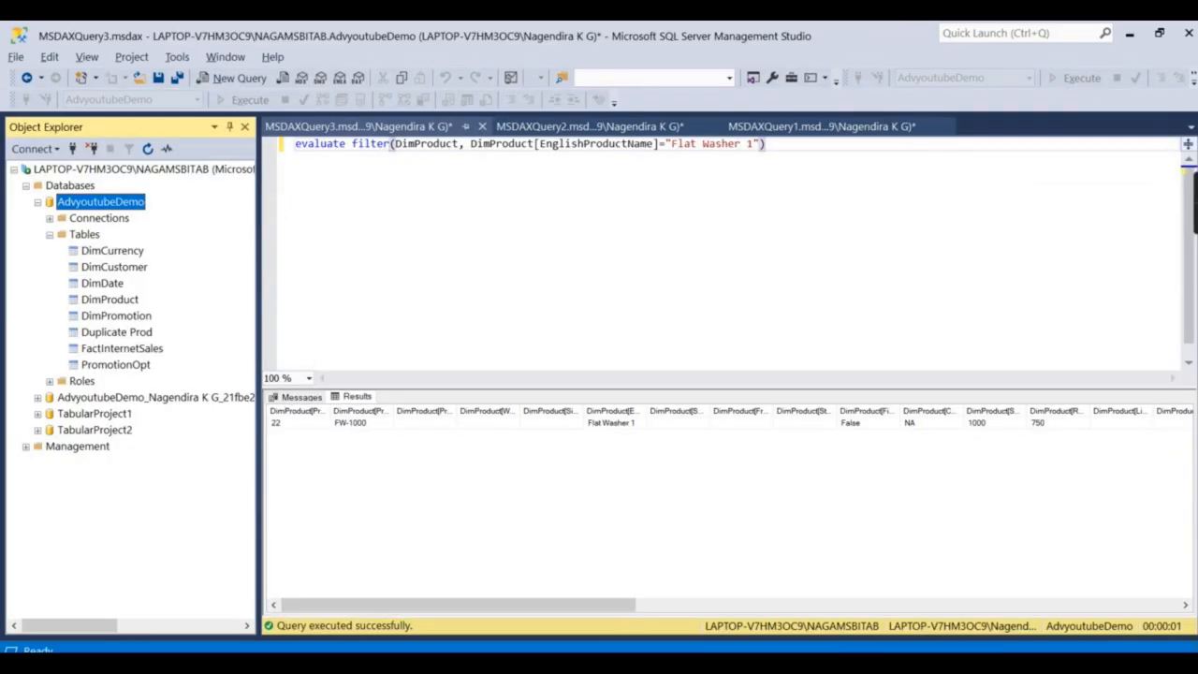
pyautogui.click(764, 661)
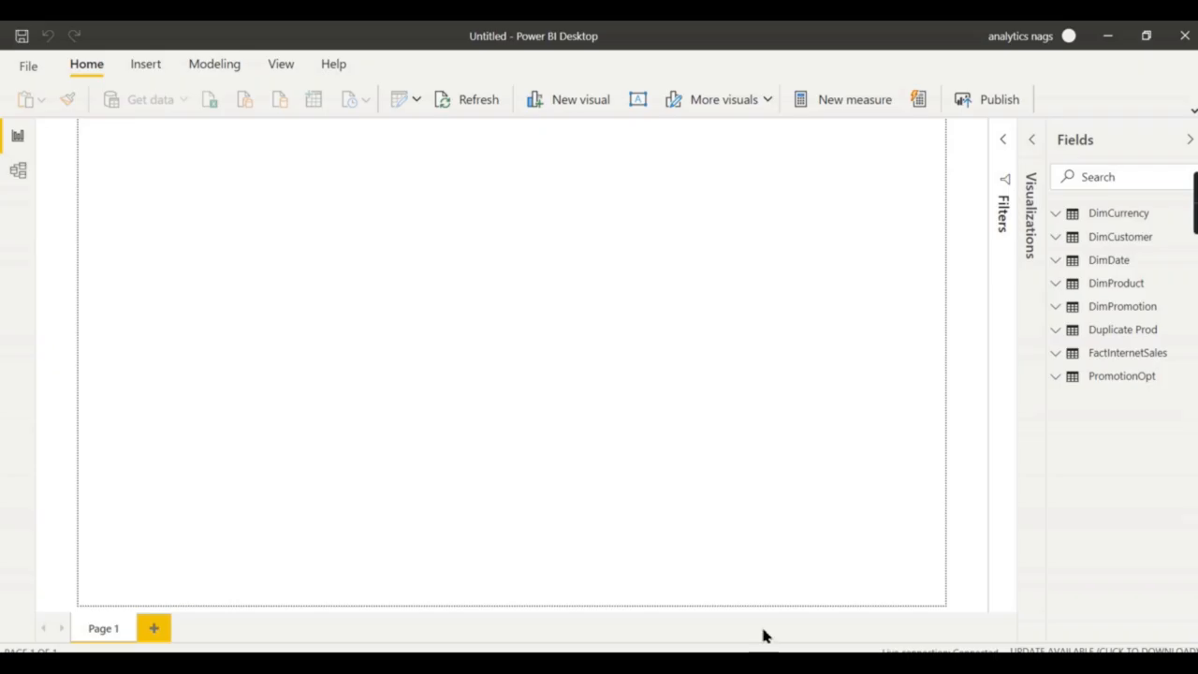
# Add Sales Amonunt from FactInternetSales as a card visual showing 29.36M.
pyautogui.click(1058, 358)
pyautogui.scroll(-5, 1129, 433)
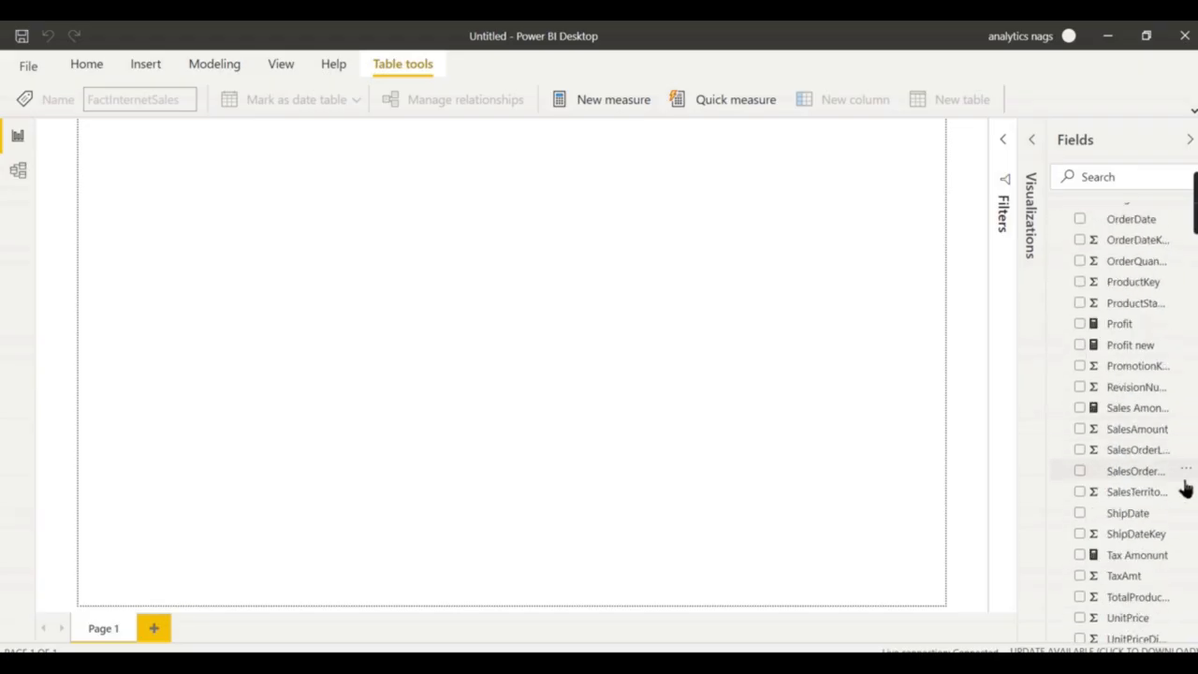
pyautogui.click(1081, 409)
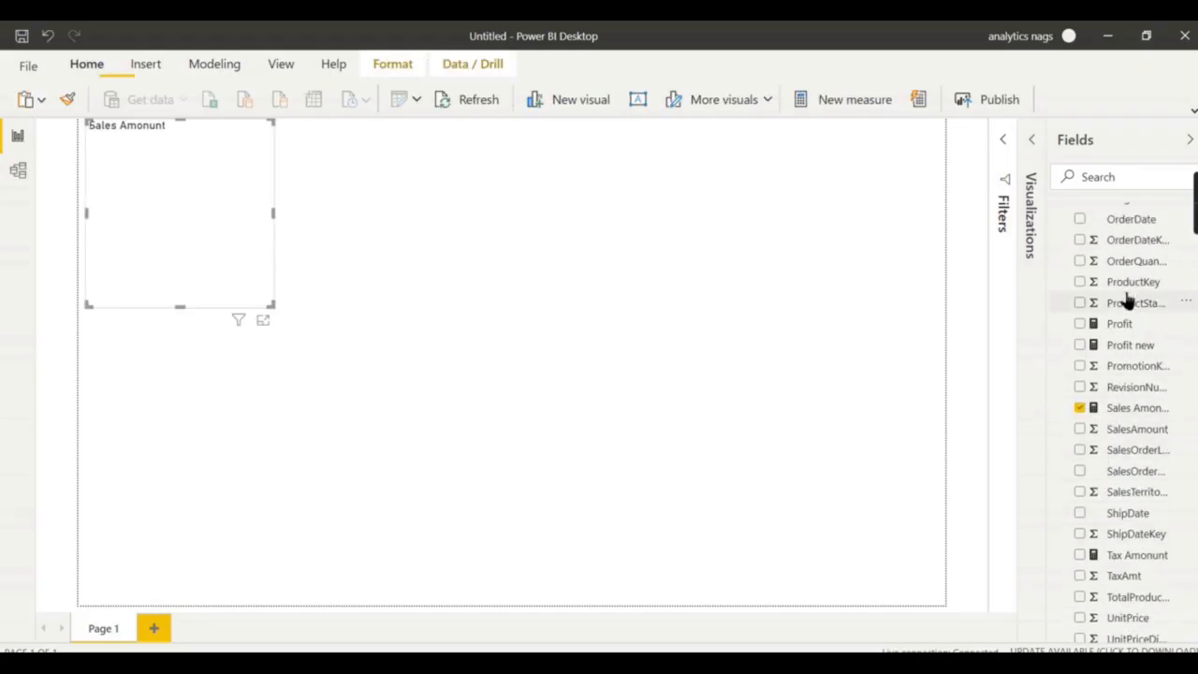
pyautogui.click(1035, 136)
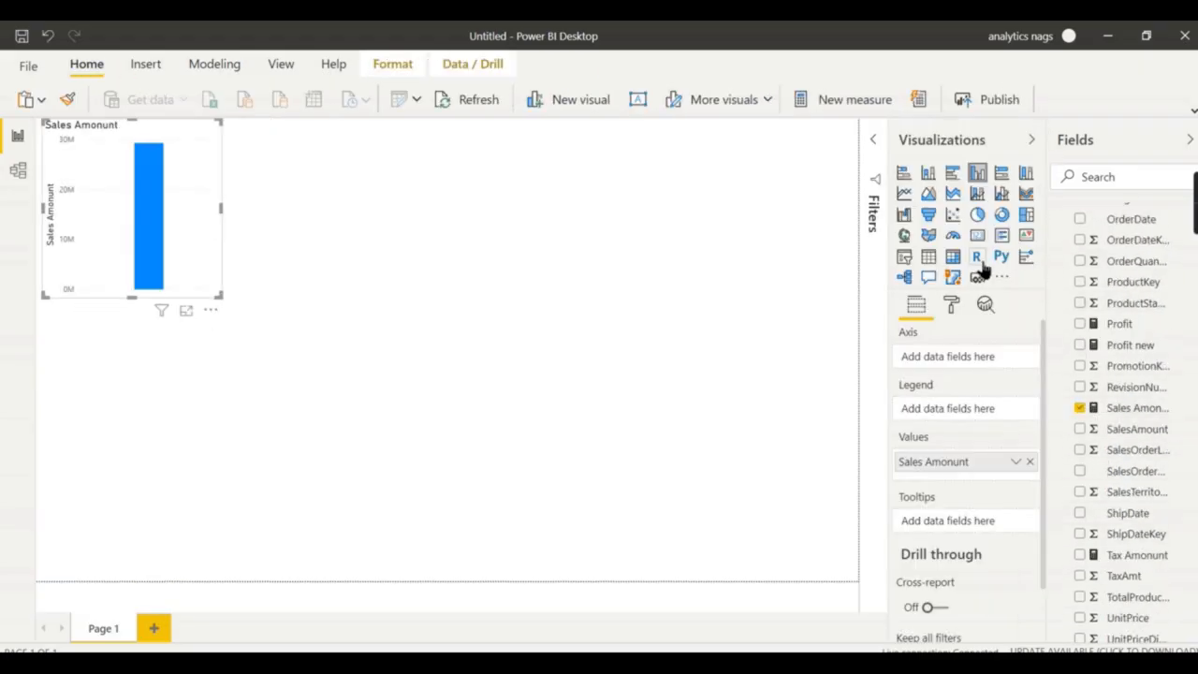
pyautogui.click(978, 240)
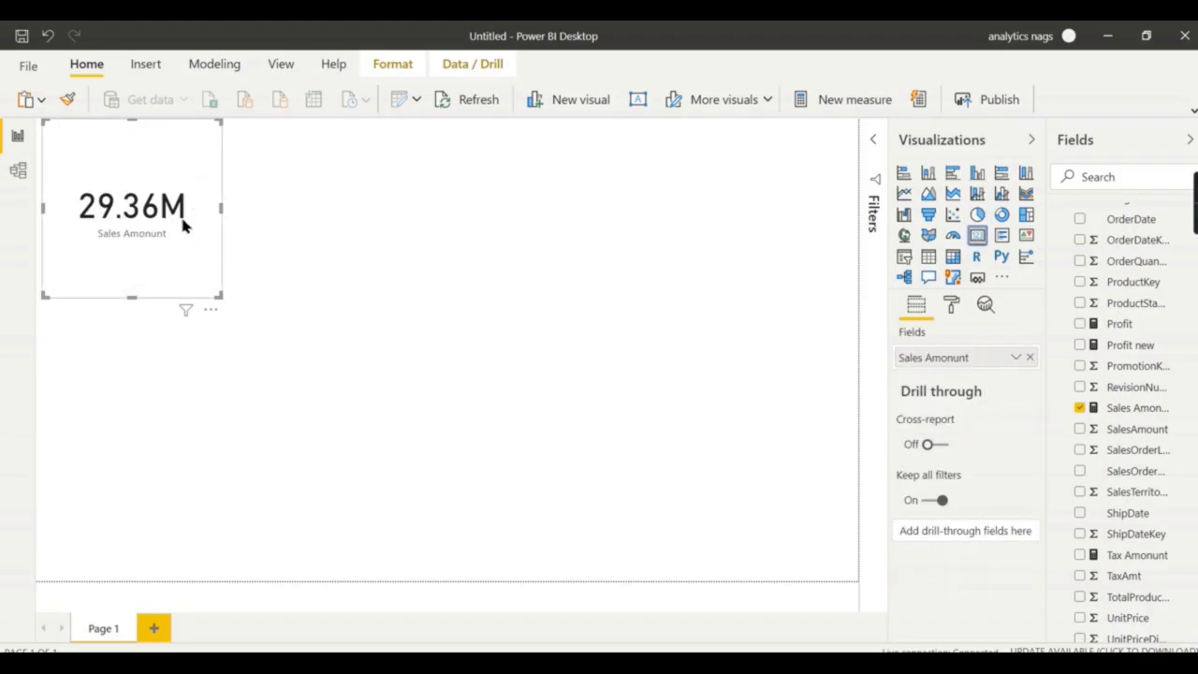
# Duplicate the 29.36M card into the middle of the report canvas.
pyautogui.click(719, 338)
pyautogui.click(210, 168)
pyautogui.moveTo(155, 173); pyautogui.dragTo(508, 265)
pyautogui.scroll(4, 1100, 538)
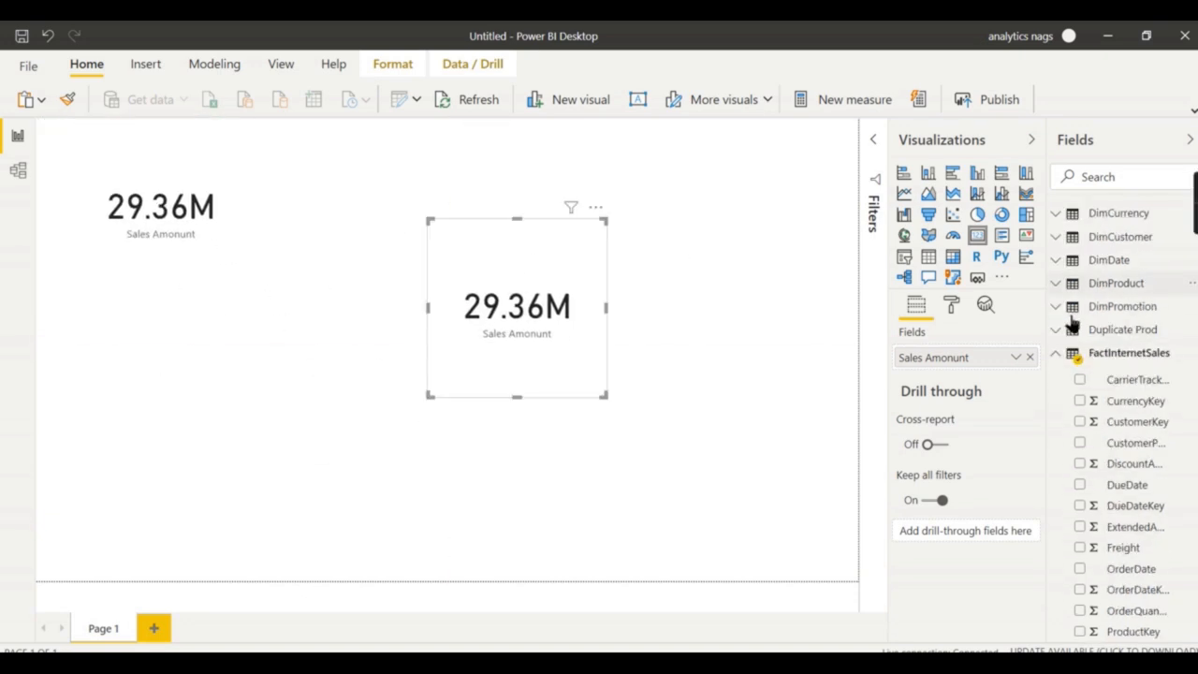
# Convert the copied card into a clustered bar chart broken out by DimProduct EnglishProductName.
pyautogui.click(1061, 355)
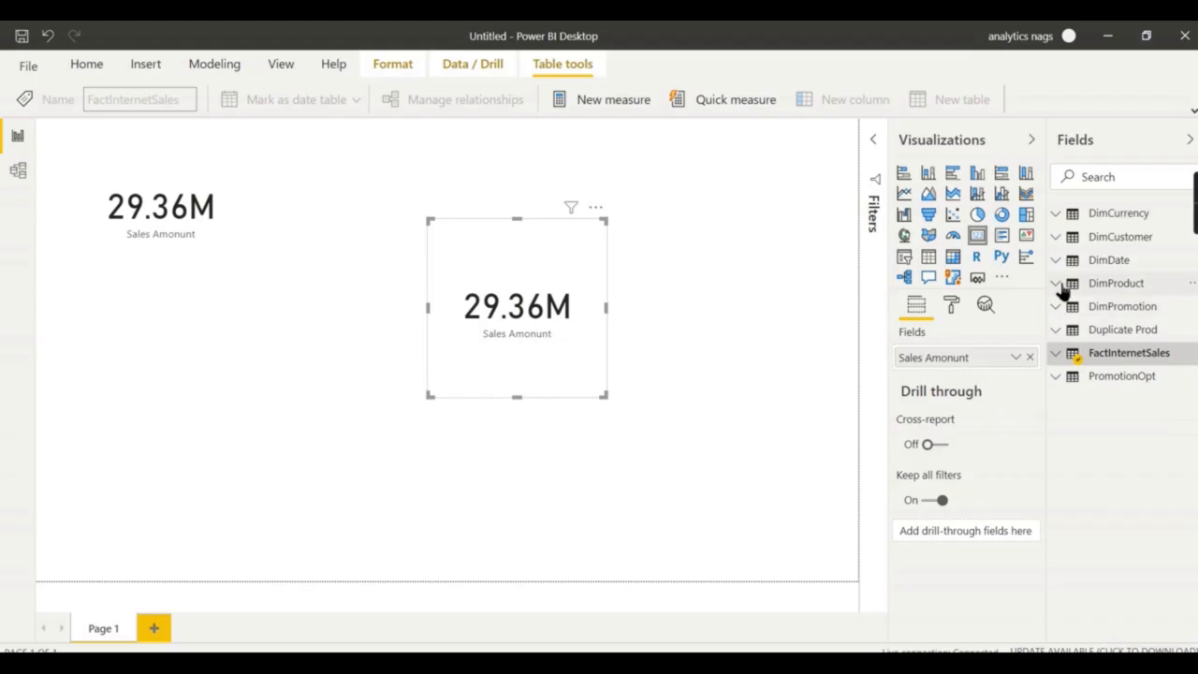
pyautogui.click(1062, 287)
pyautogui.scroll(-3, 1113, 566)
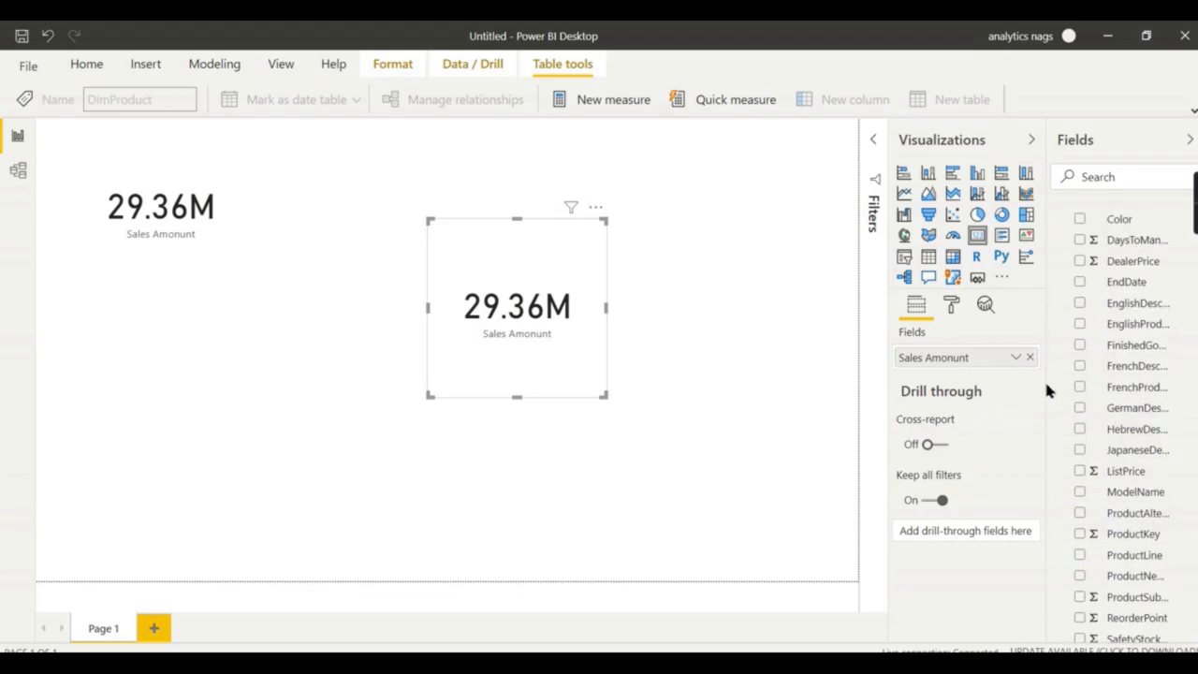
pyautogui.moveTo(1052, 395); pyautogui.dragTo(949, 395)
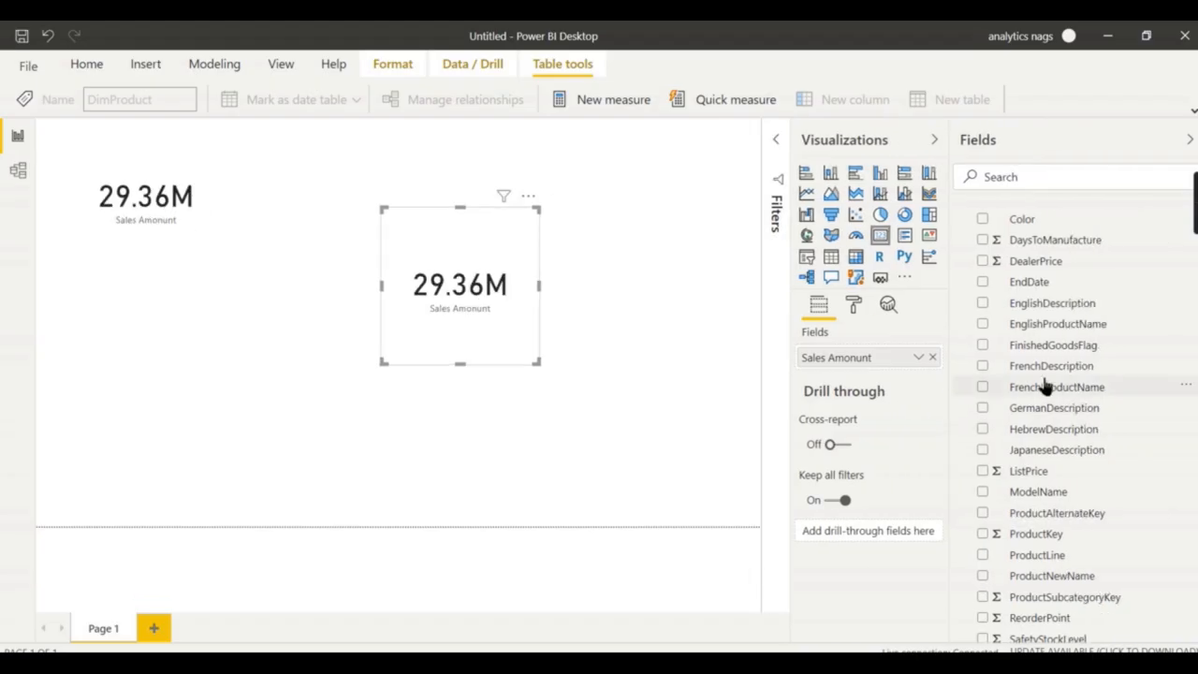
pyautogui.click(855, 172)
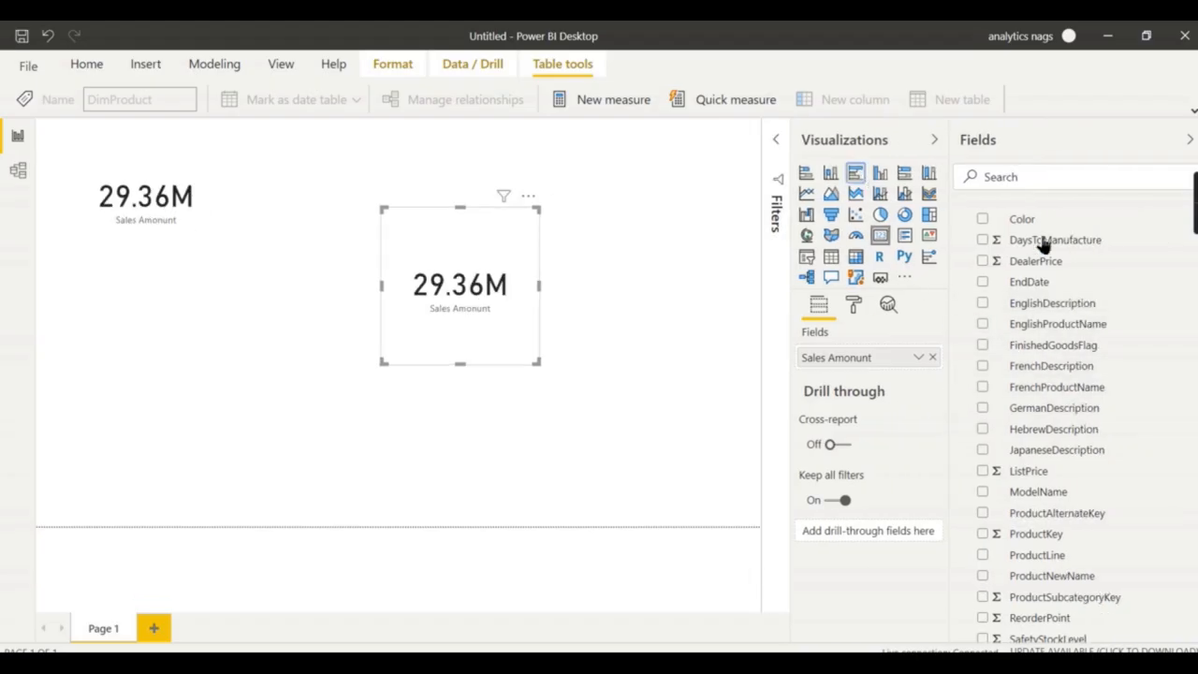
pyautogui.click(991, 328)
pyautogui.click(985, 325)
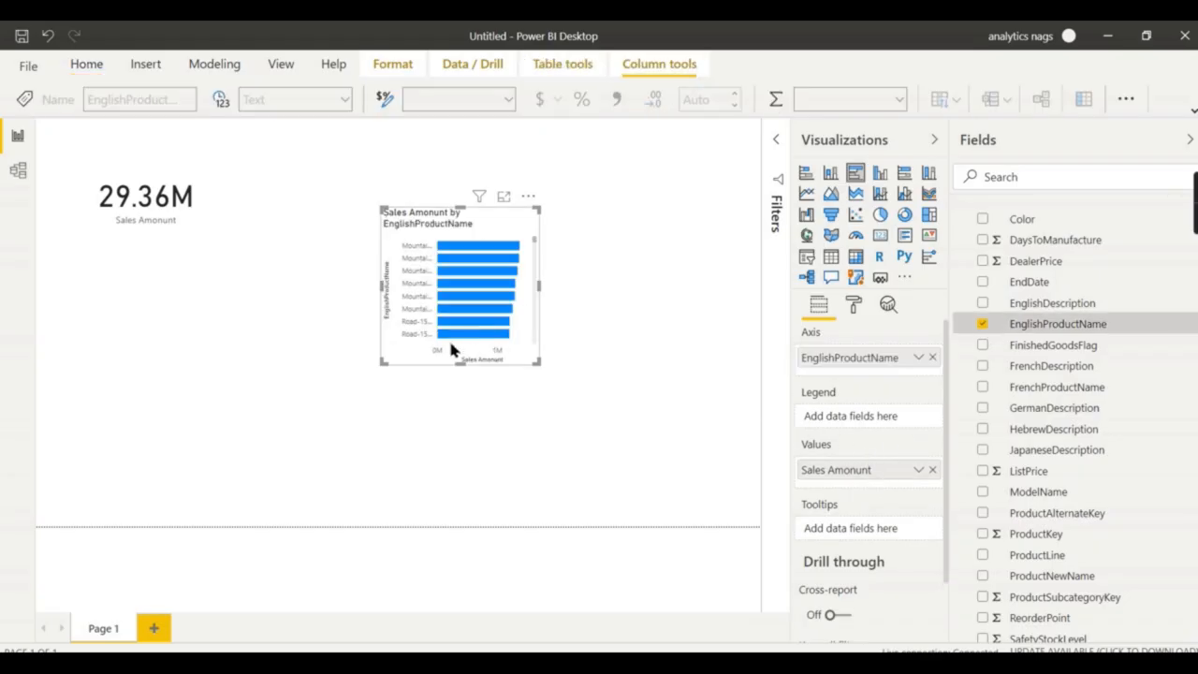
# Enlarge the bar chart and position it beside the 29.36M card.
pyautogui.moveTo(384, 364); pyautogui.dragTo(178, 462)
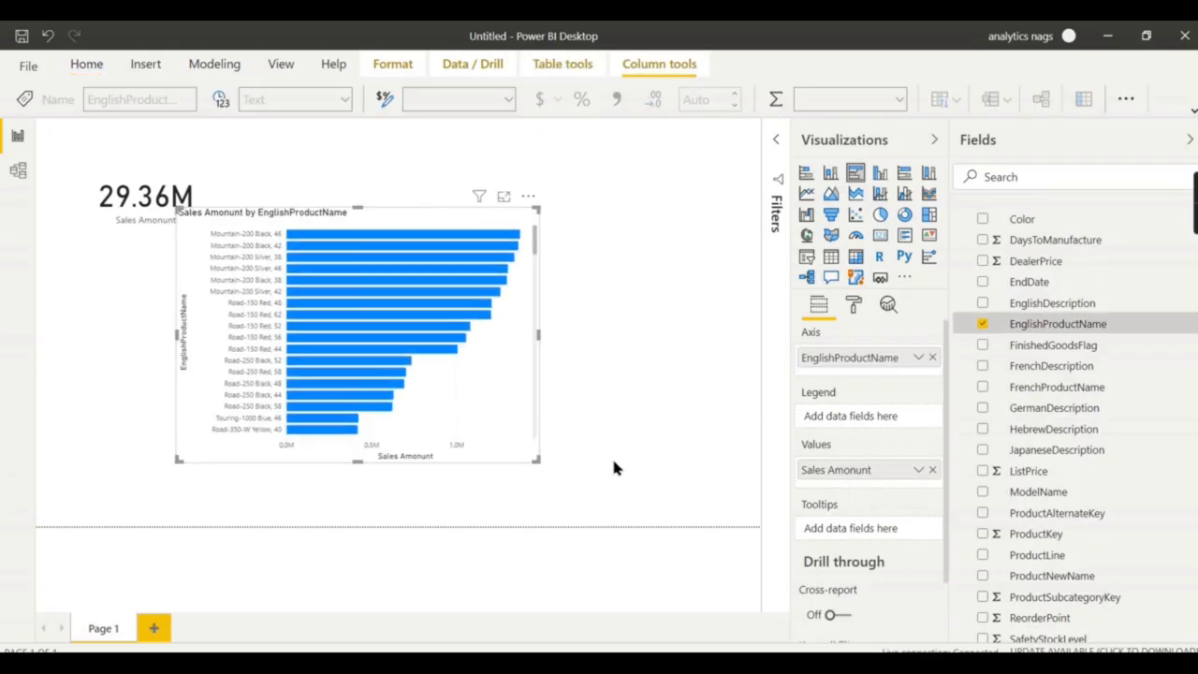
pyautogui.moveTo(539, 463); pyautogui.dragTo(693, 524)
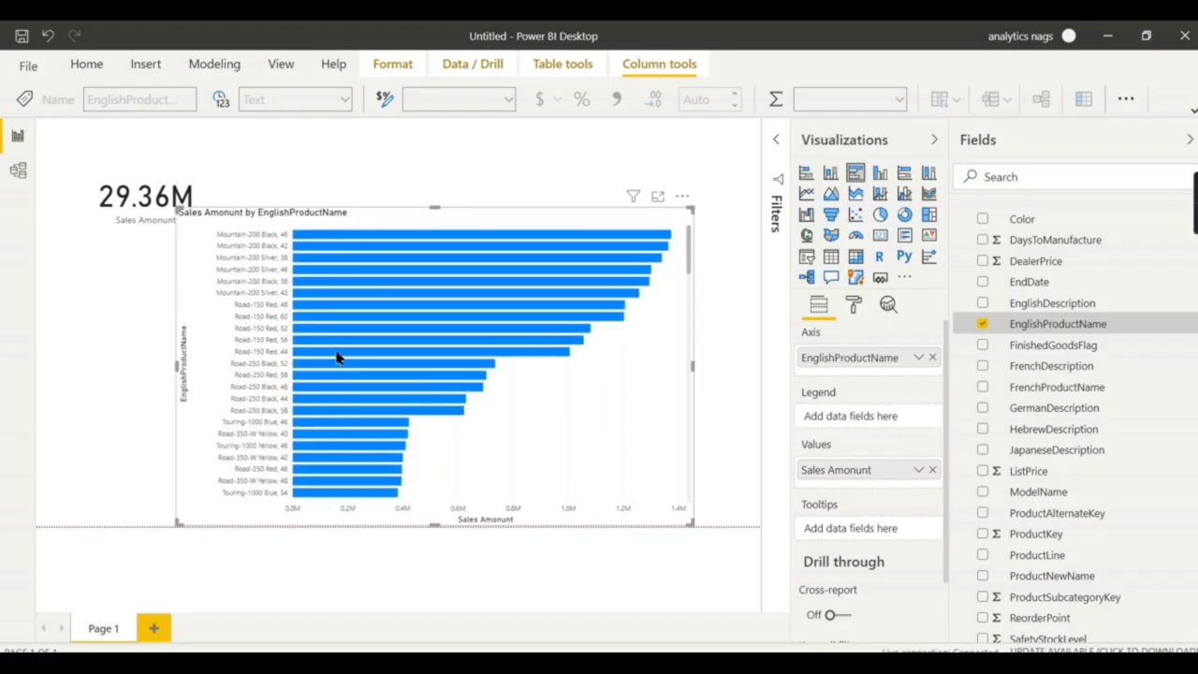
pyautogui.moveTo(460, 226); pyautogui.dragTo(527, 181)
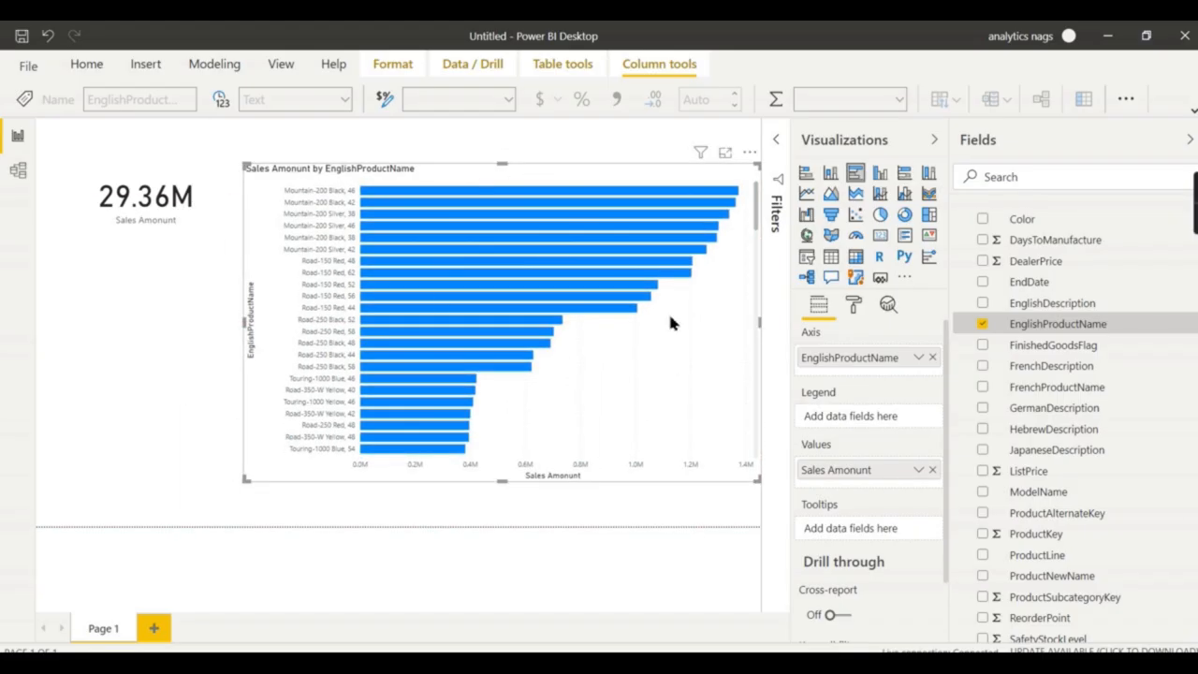
pyautogui.moveTo(757, 479); pyautogui.dragTo(686, 489)
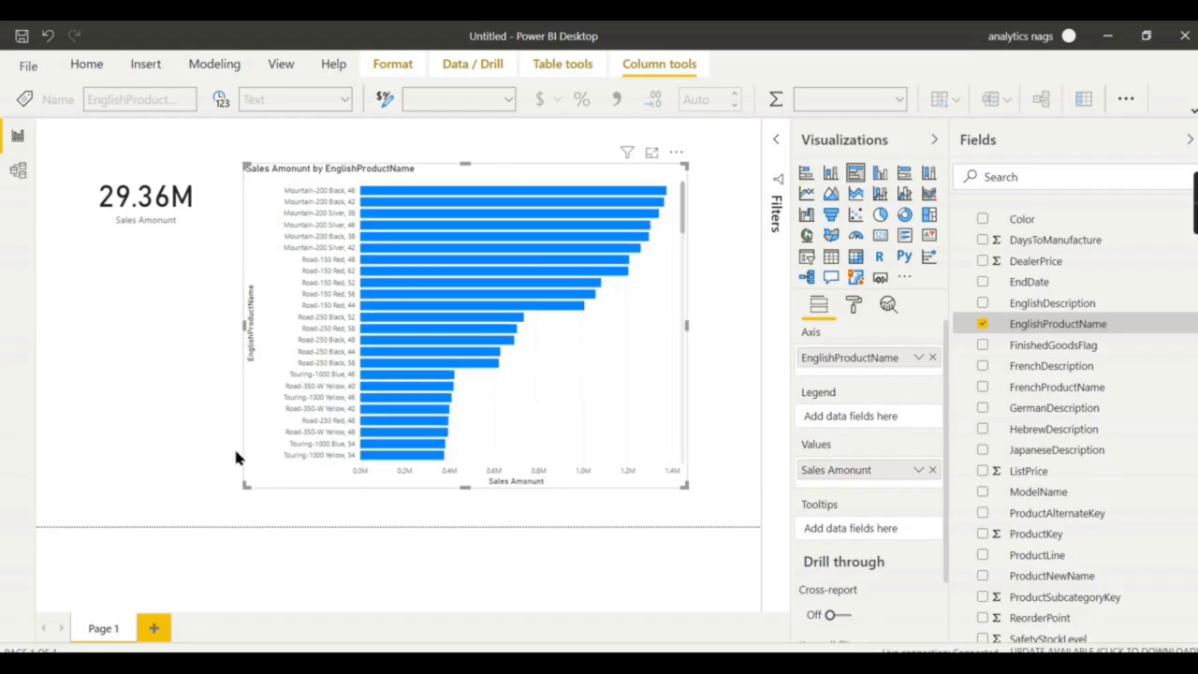
pyautogui.scroll(4, 1011, 337)
pyautogui.click(961, 284)
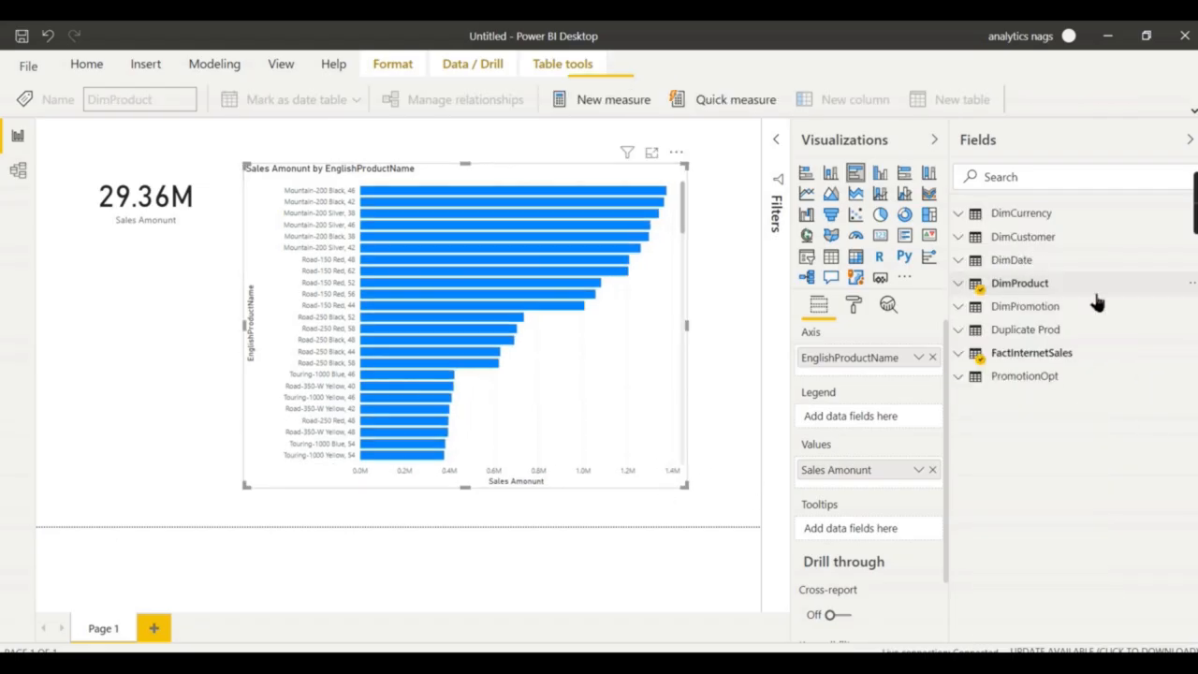
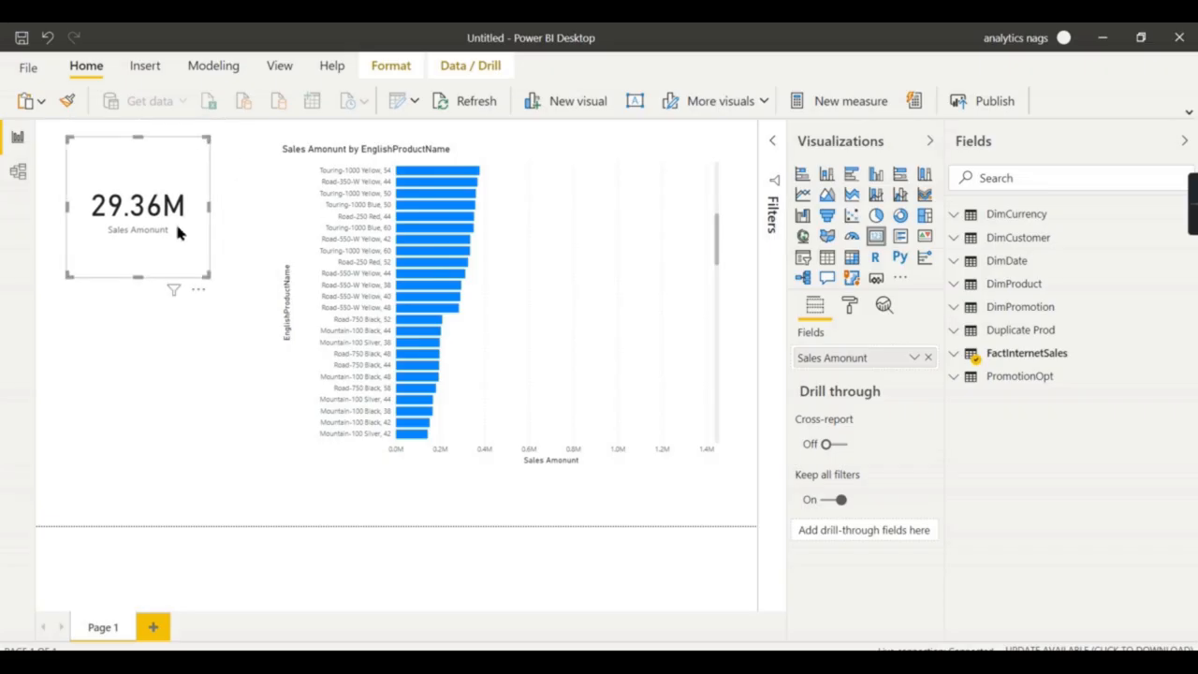
# Turn the Sales Amount by EnglishProductName chart into a wide column chart below the 29.36M card.
pyautogui.click(712, 253)
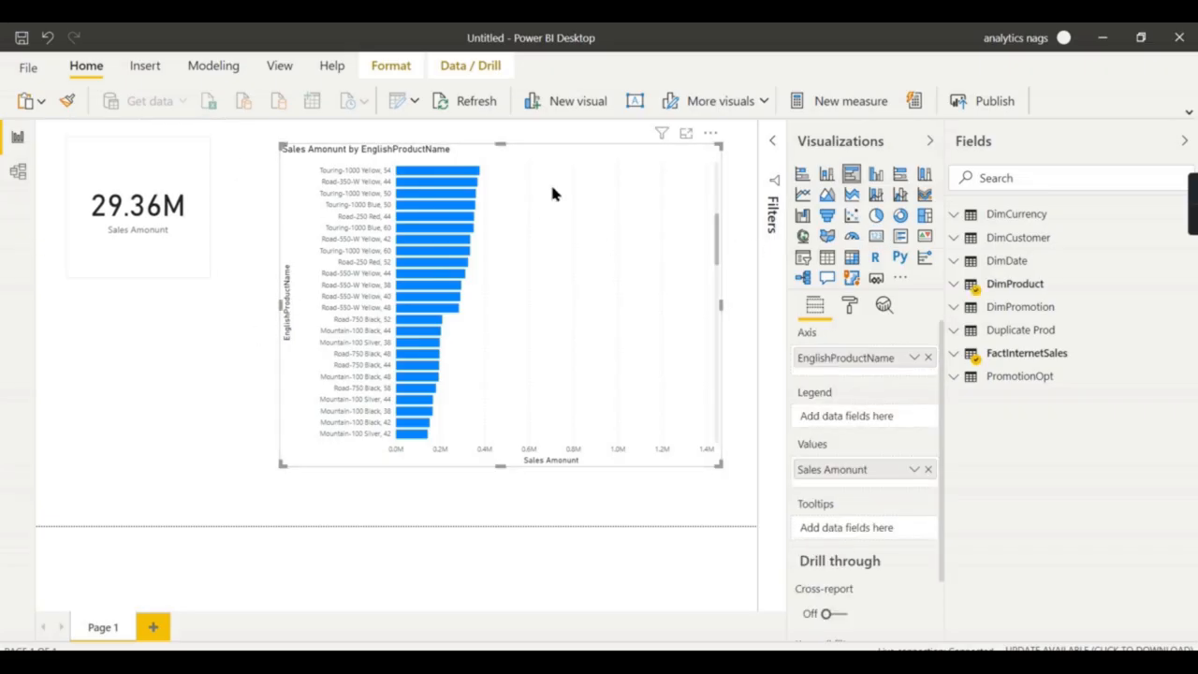
pyautogui.click(875, 173)
pyautogui.moveTo(505, 194); pyautogui.dragTo(388, 321)
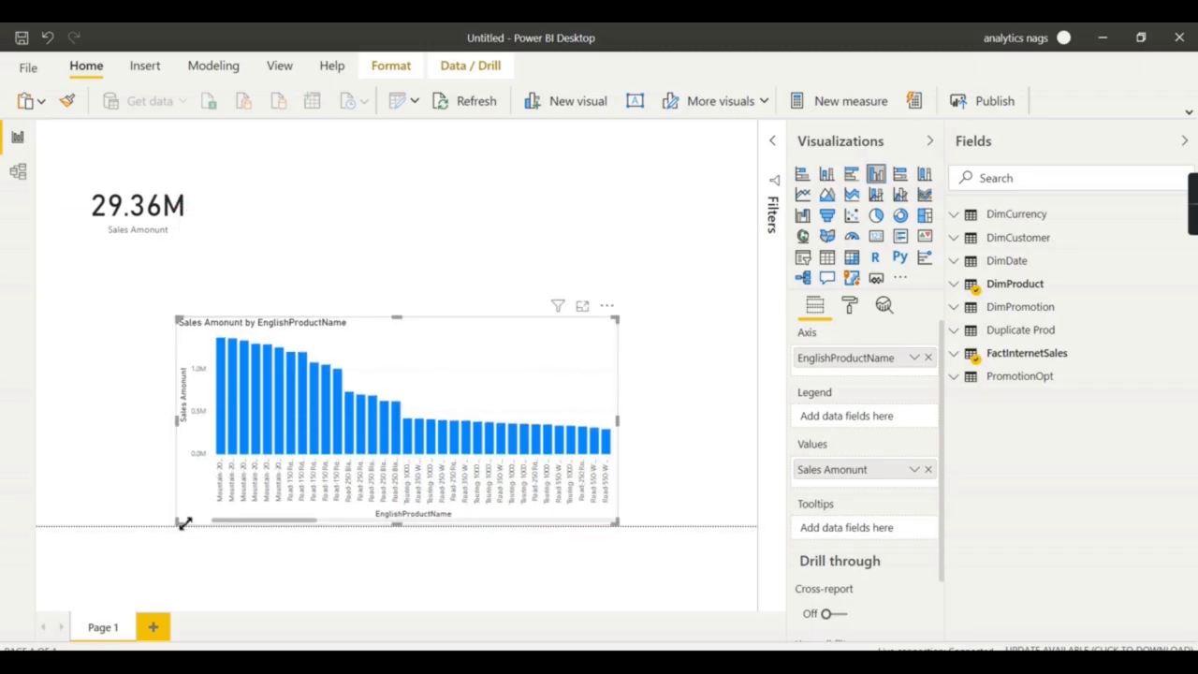
pyautogui.moveTo(180, 518); pyautogui.dragTo(80, 475)
pyautogui.click(415, 101)
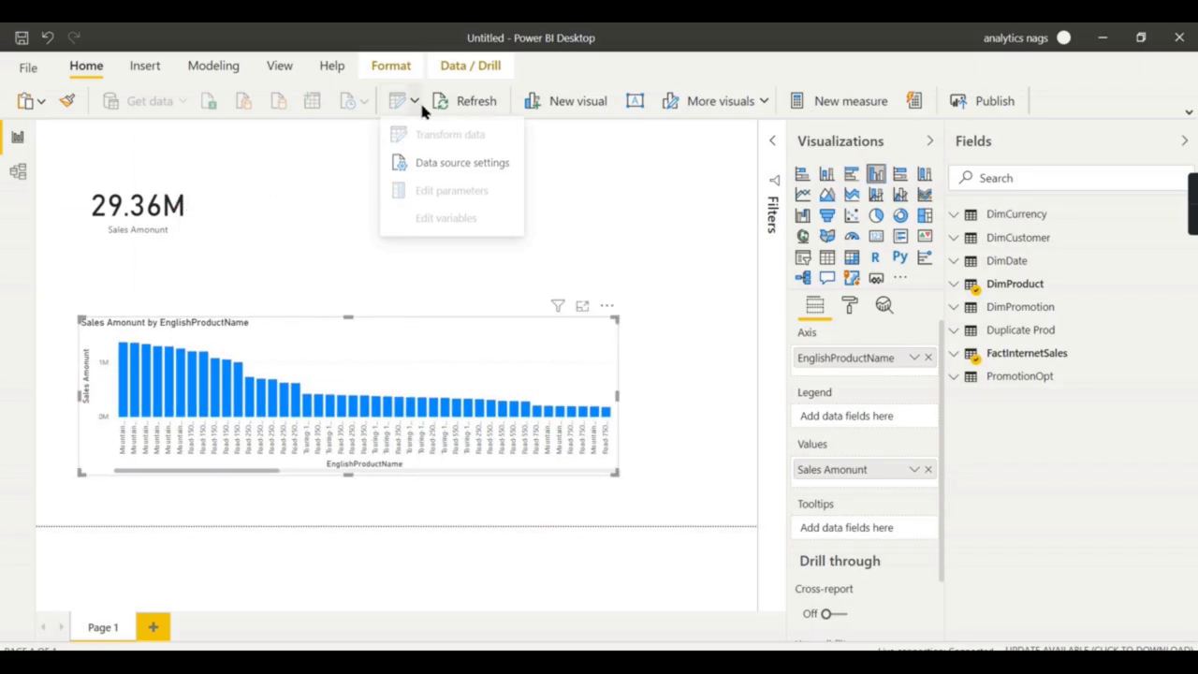
pyautogui.click(447, 164)
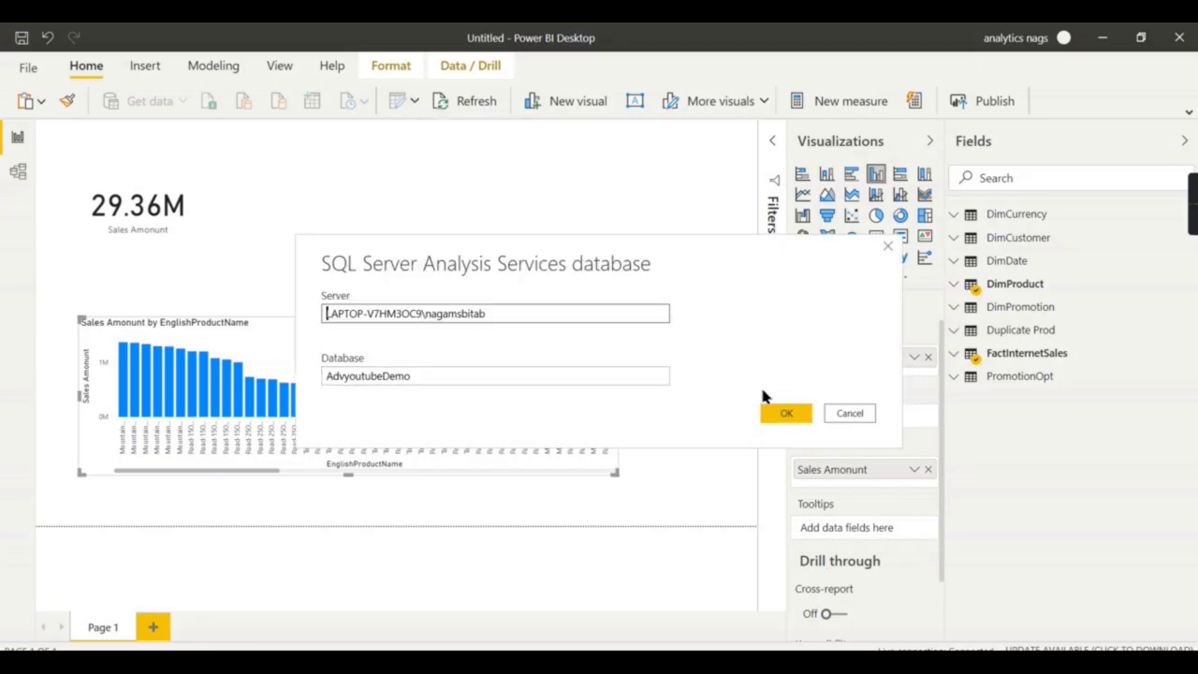
pyautogui.click(785, 413)
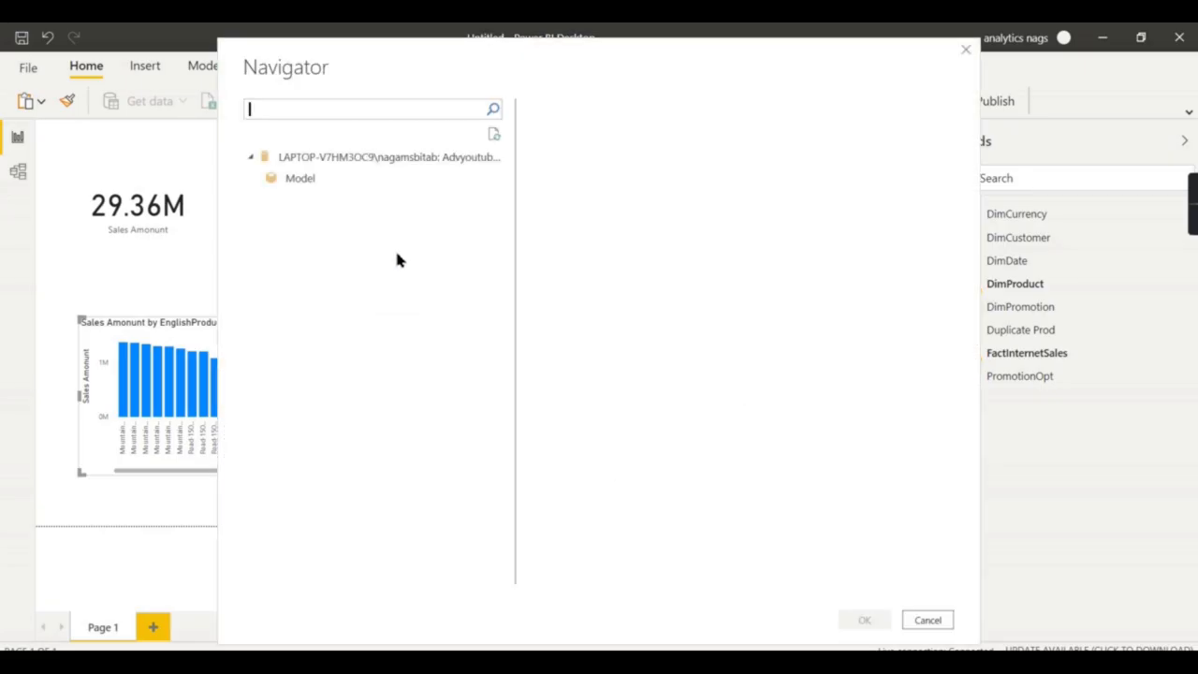
pyautogui.click(279, 185)
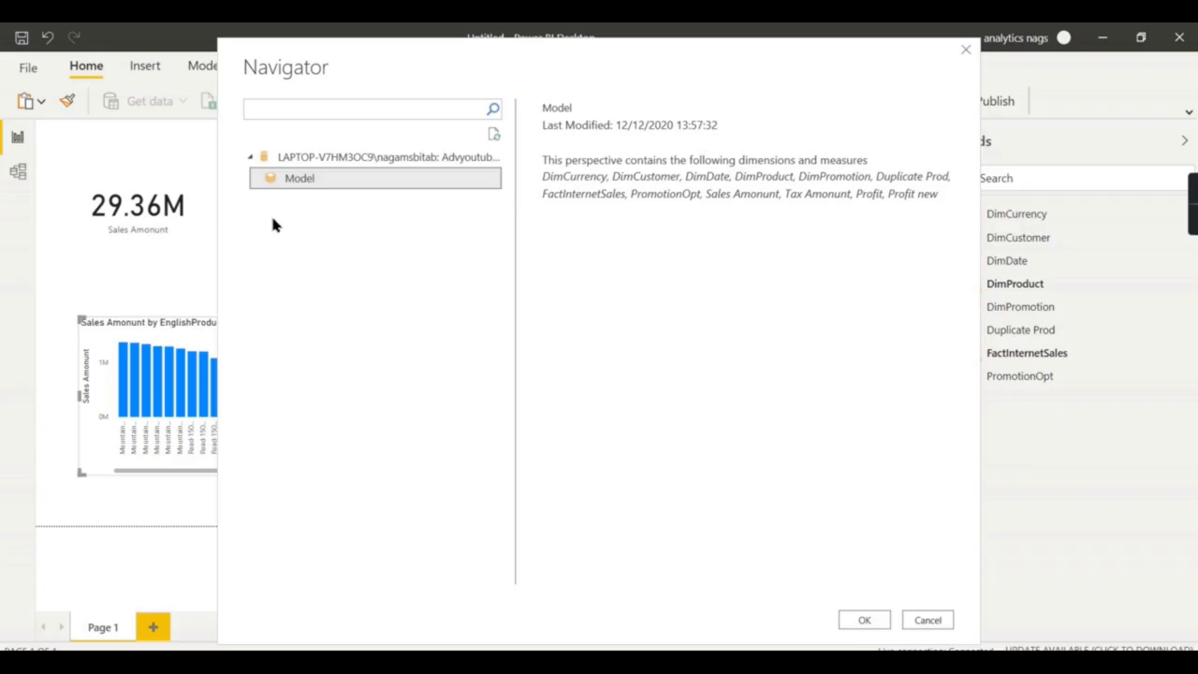
pyautogui.click(966, 48)
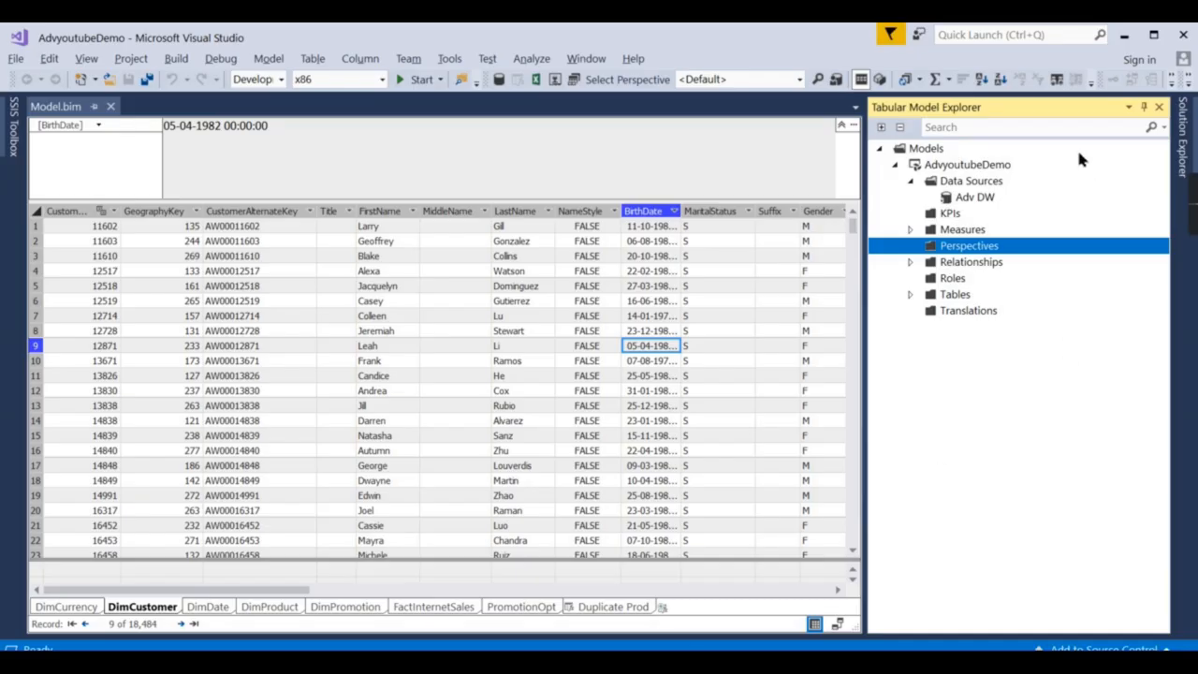
# Create a Sales perspective containing FactInternetSales and DimProduct.
pyautogui.rightClick(946, 251)
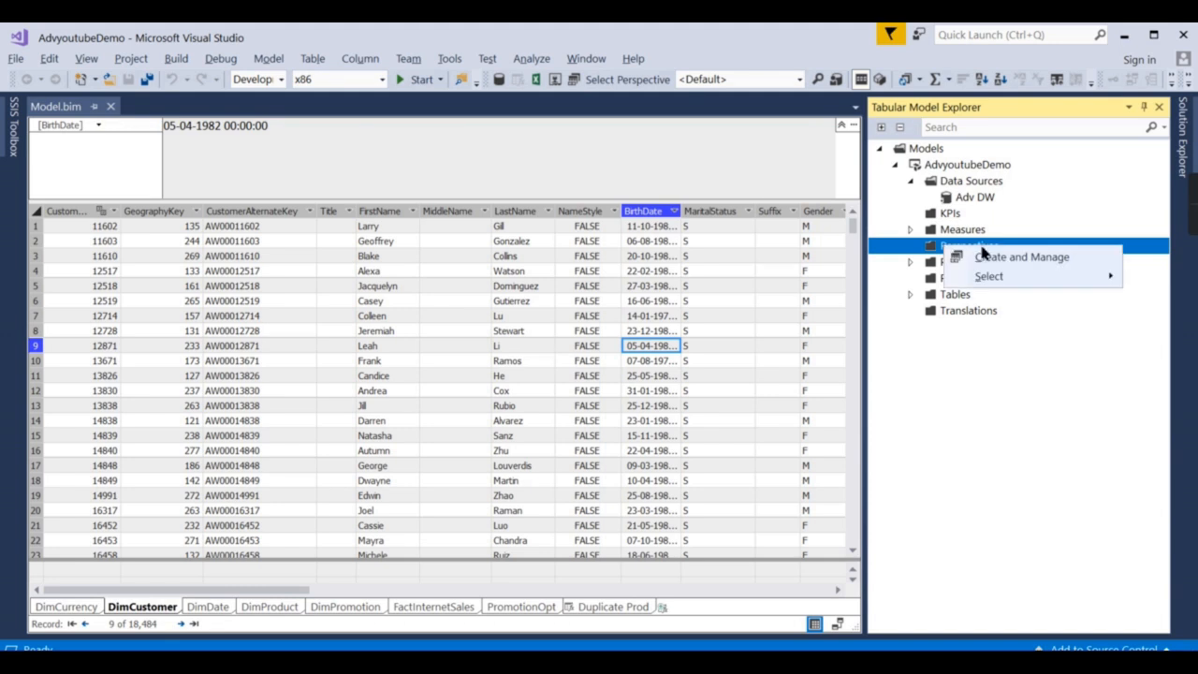
pyautogui.click(1019, 257)
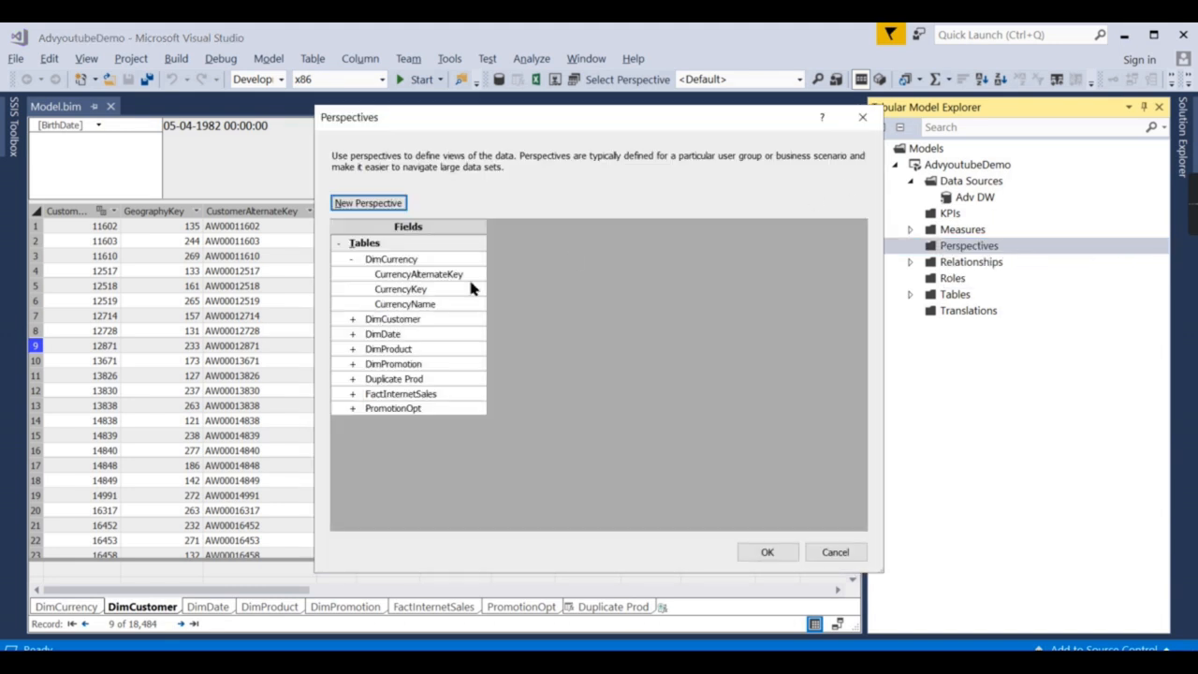
pyautogui.click(365, 205)
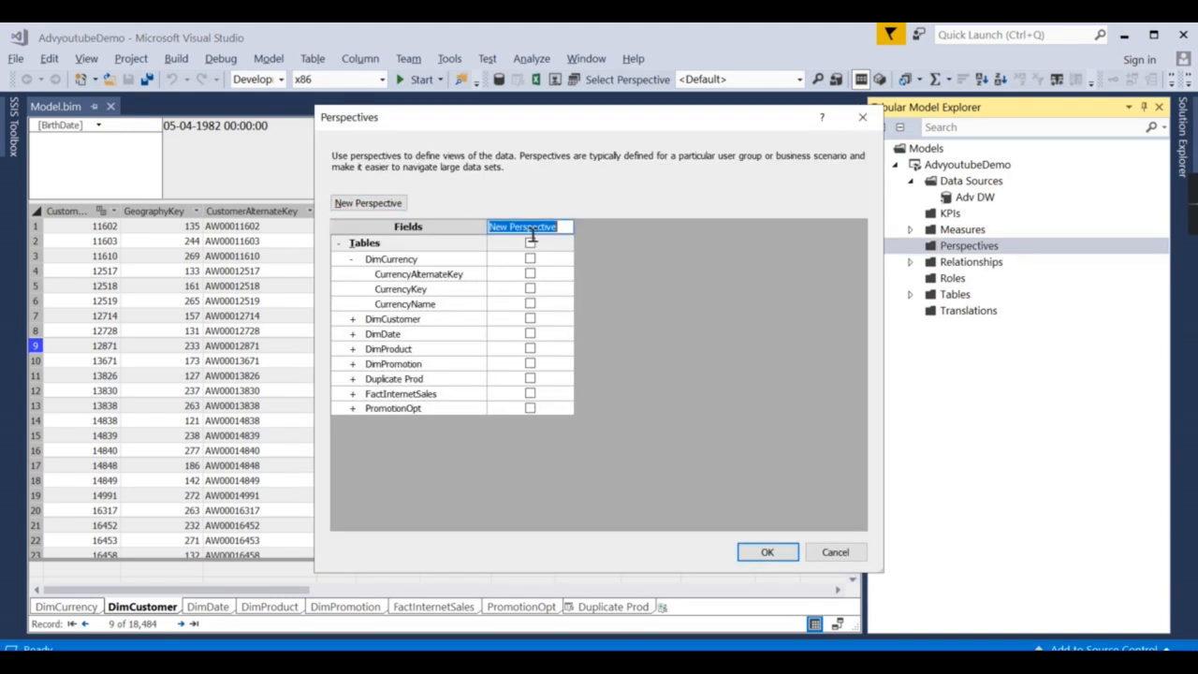
pyautogui.write('Sales')
pyautogui.click(412, 468)
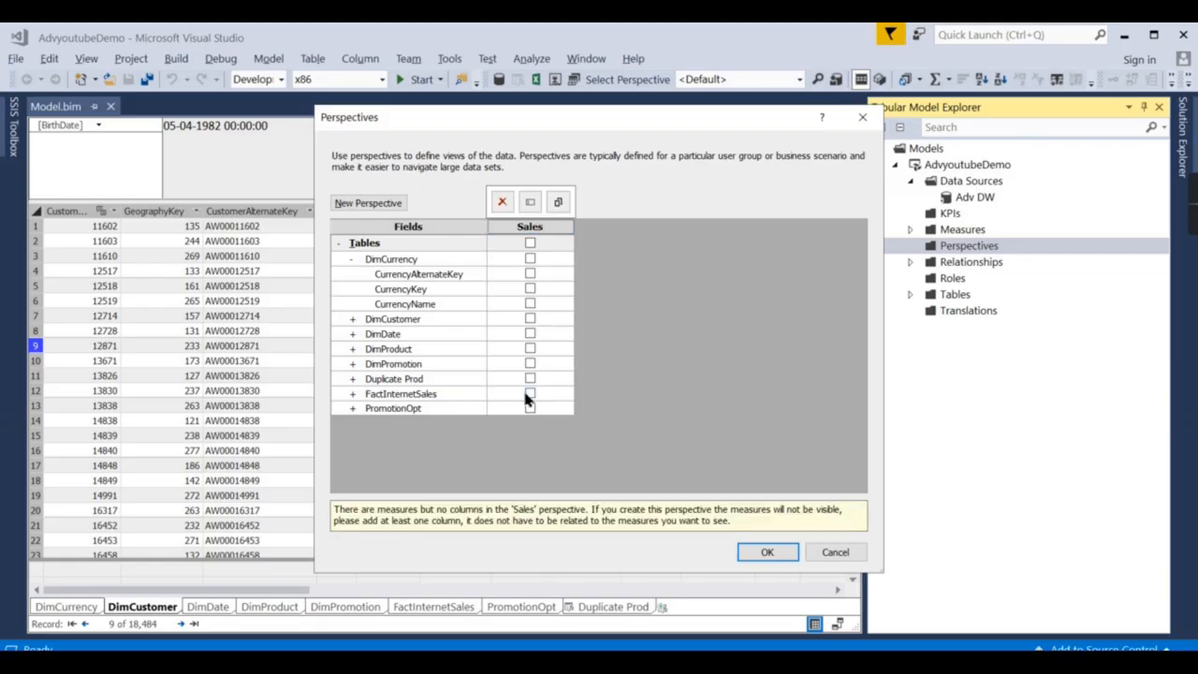
pyautogui.click(529, 394)
pyautogui.click(532, 348)
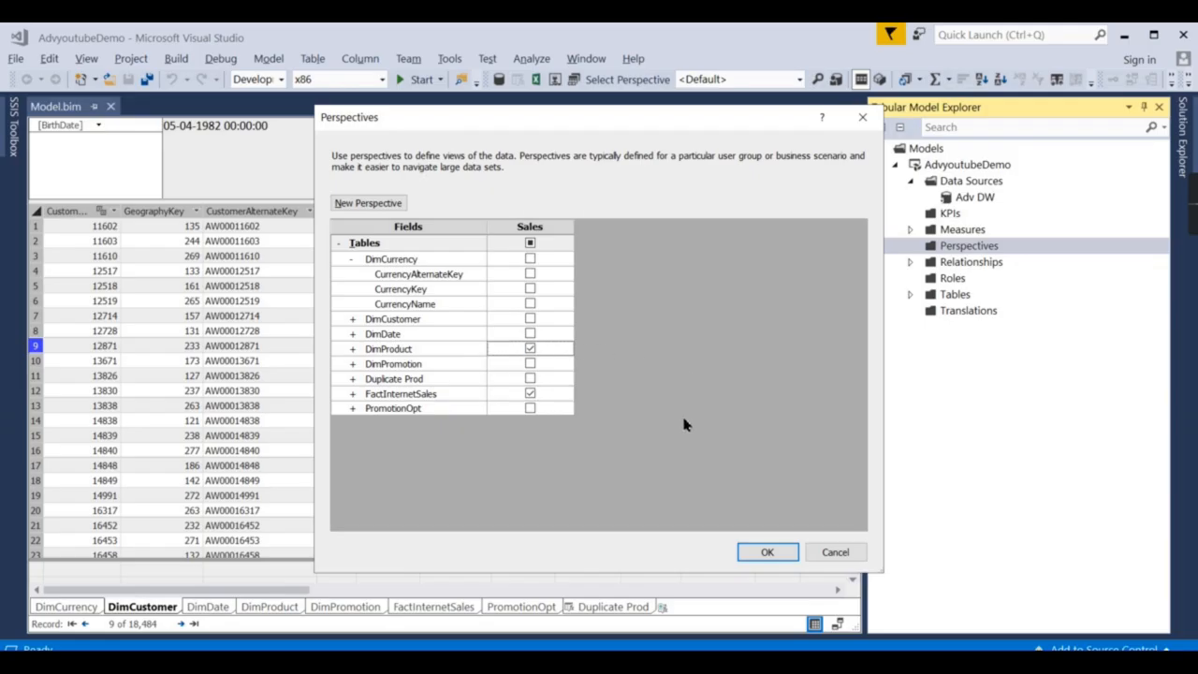
# Add a Customer perspective containing FactInternetSales, DimCustomer and DimCurrency.
pyautogui.click(368, 202)
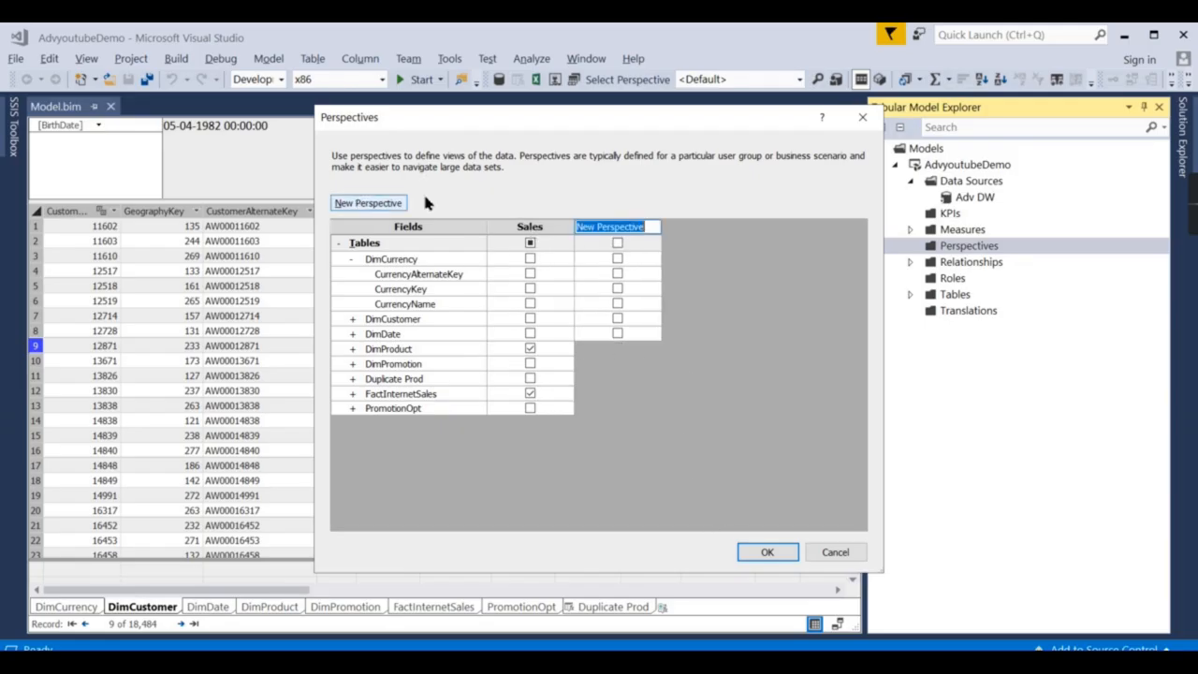
pyautogui.write('Product')
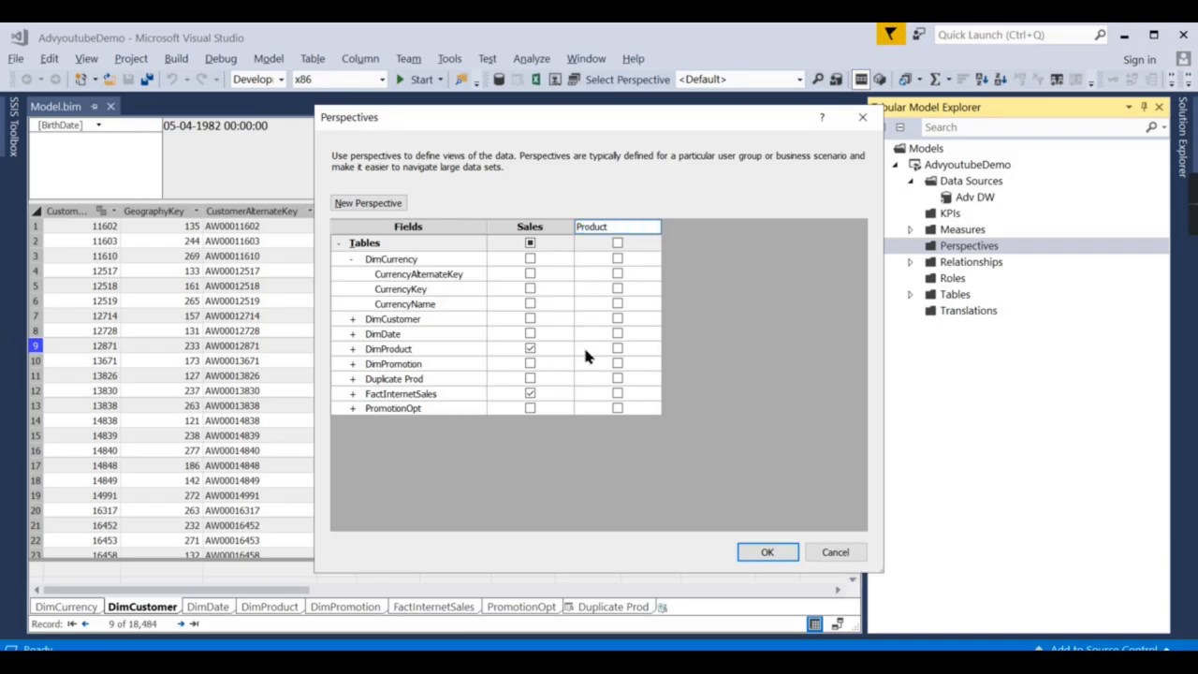
pyautogui.doubleClick(603, 227)
pyautogui.write('Customer')
pyautogui.press('Return')
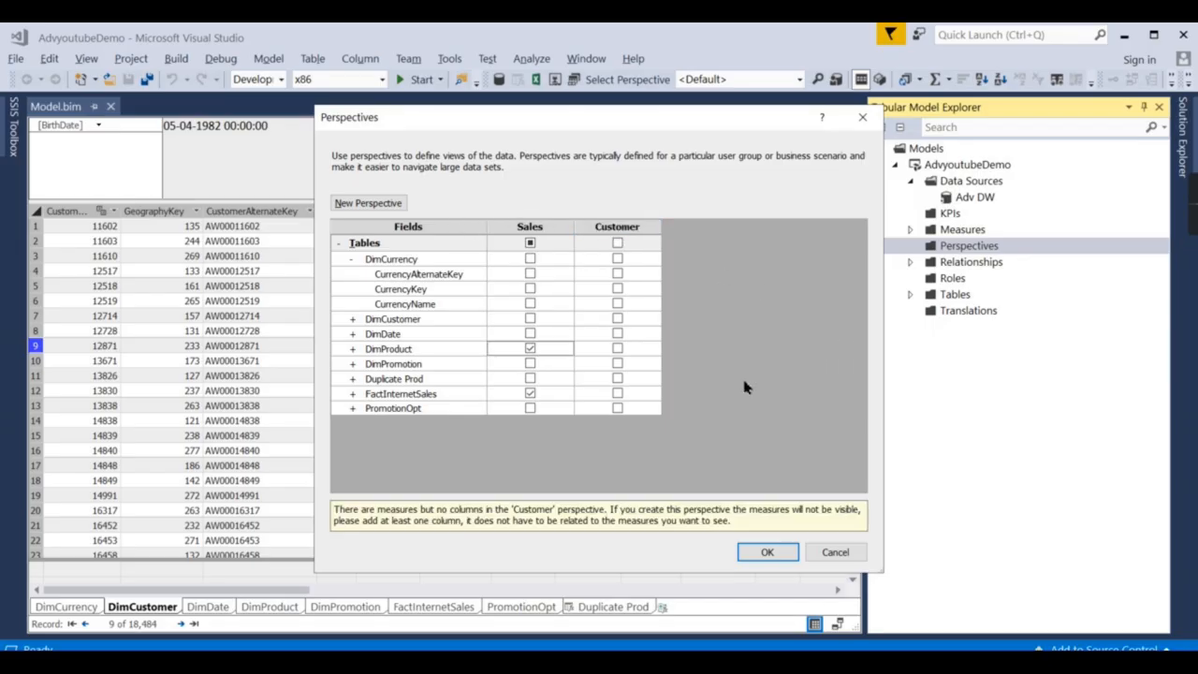
pyautogui.click(617, 394)
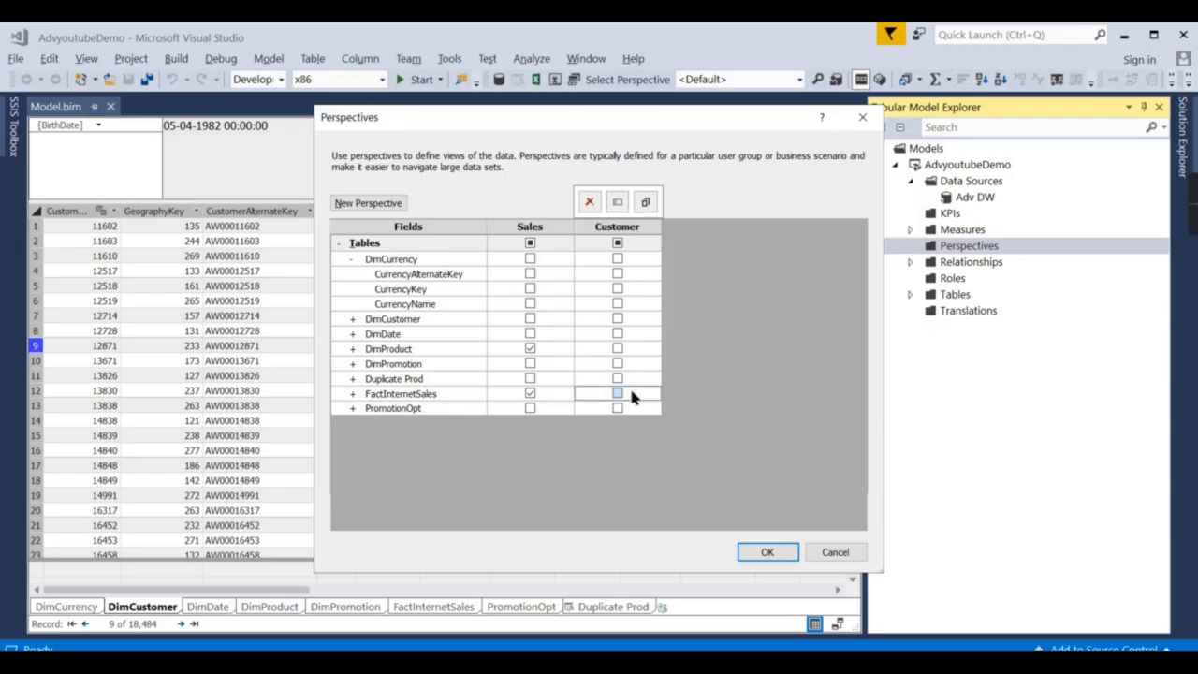
pyautogui.click(617, 318)
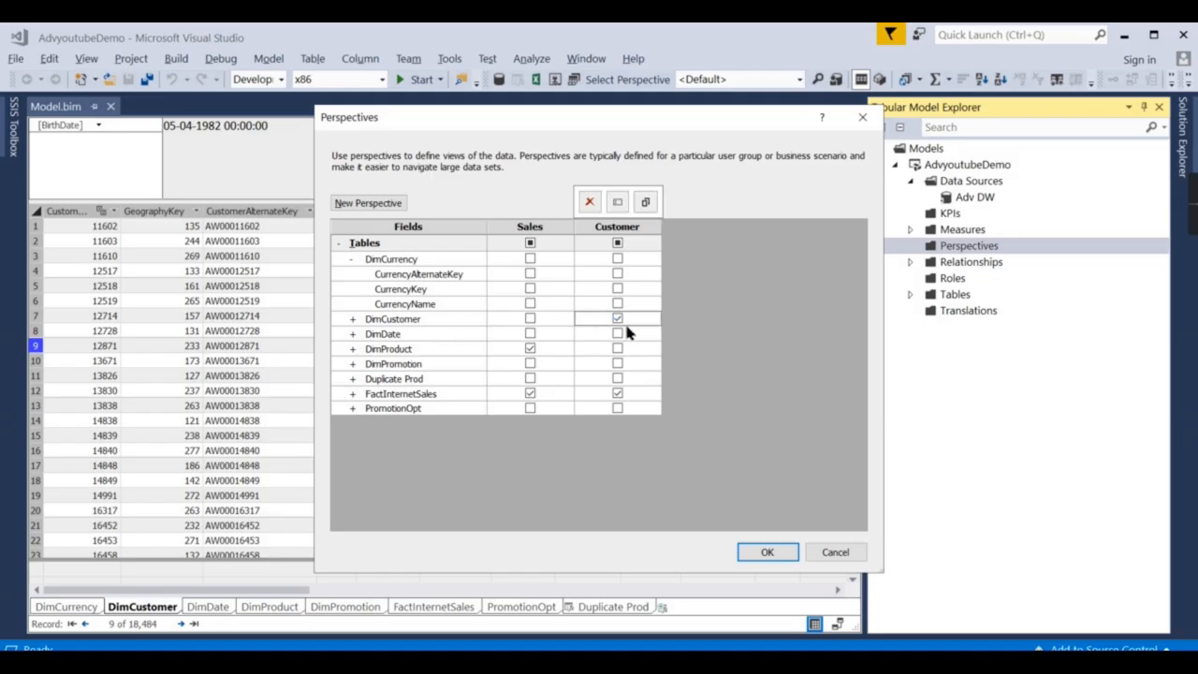
pyautogui.click(617, 258)
pyautogui.click(352, 259)
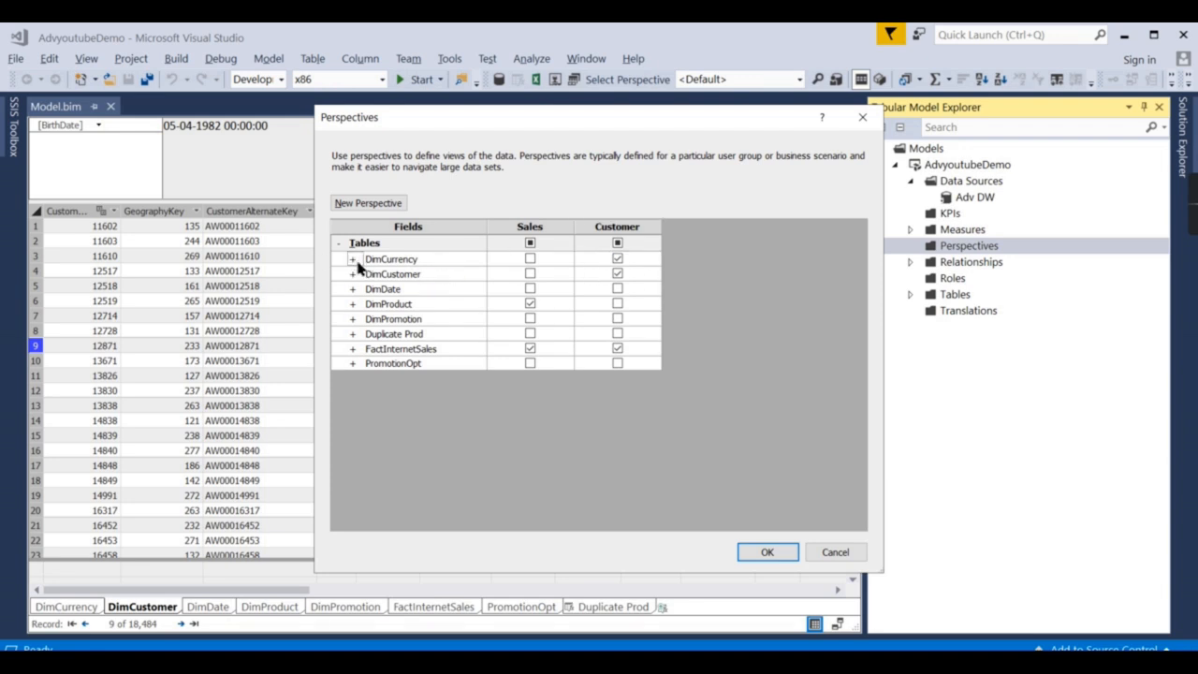
# Keep the name Customer and save both perspectives with OK.
pyautogui.doubleClick(637, 232)
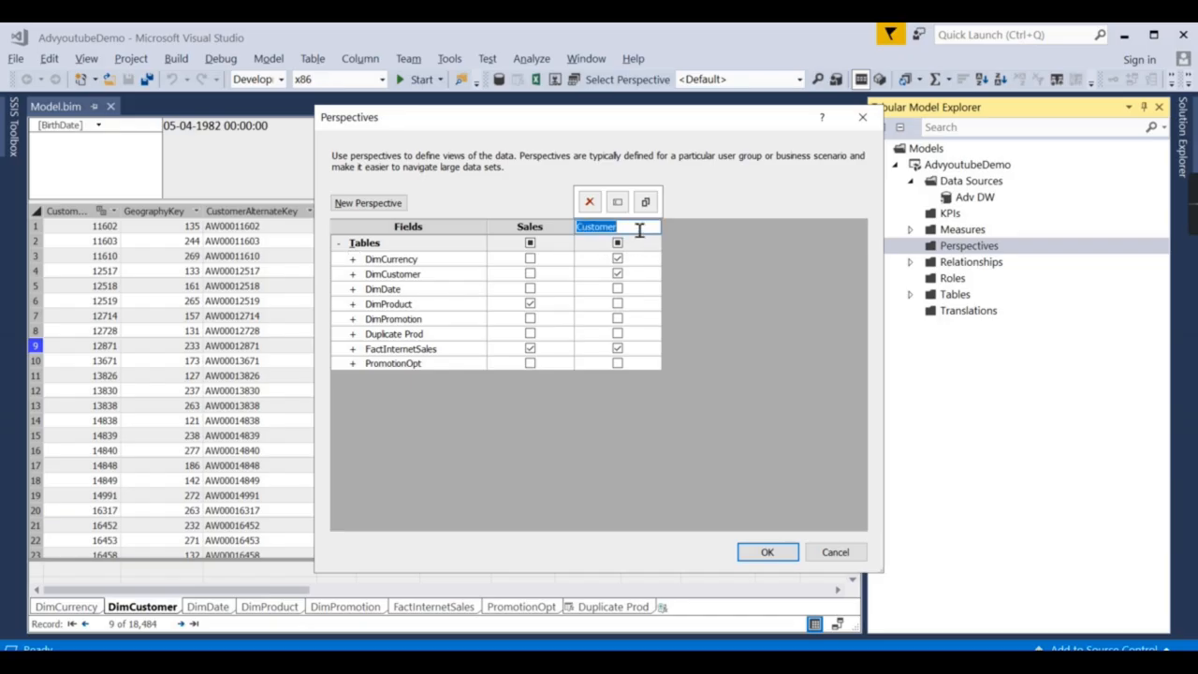
pyautogui.click(640, 231)
pyautogui.click(772, 264)
pyautogui.moveTo(533, 236)
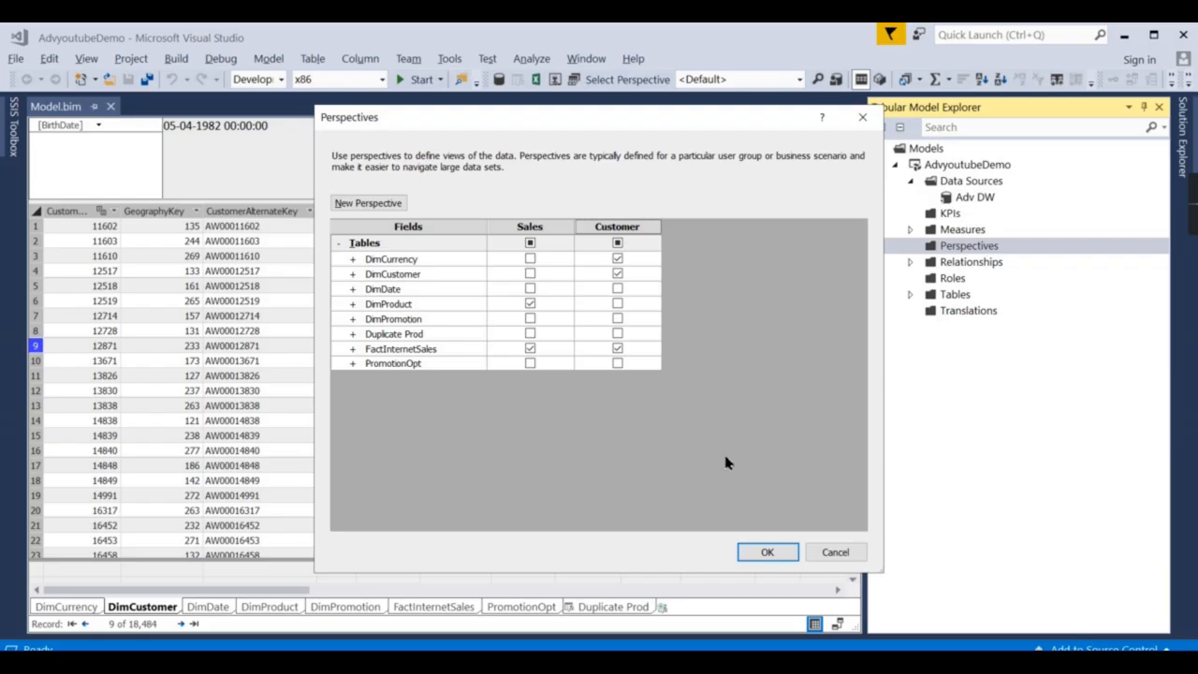
pyautogui.click(766, 560)
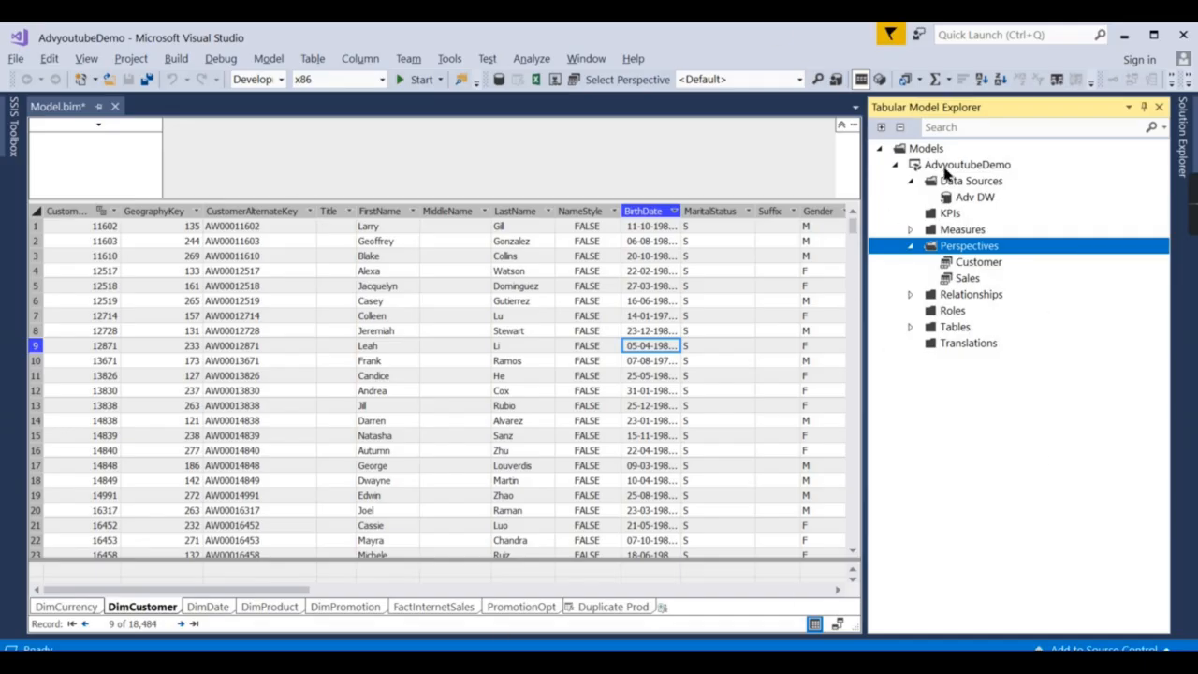
# Review the AdvyoutubeDemo project properties in Solution Explorer, then deploy the model.
pyautogui.rightClick(945, 169)
pyautogui.click(1185, 157)
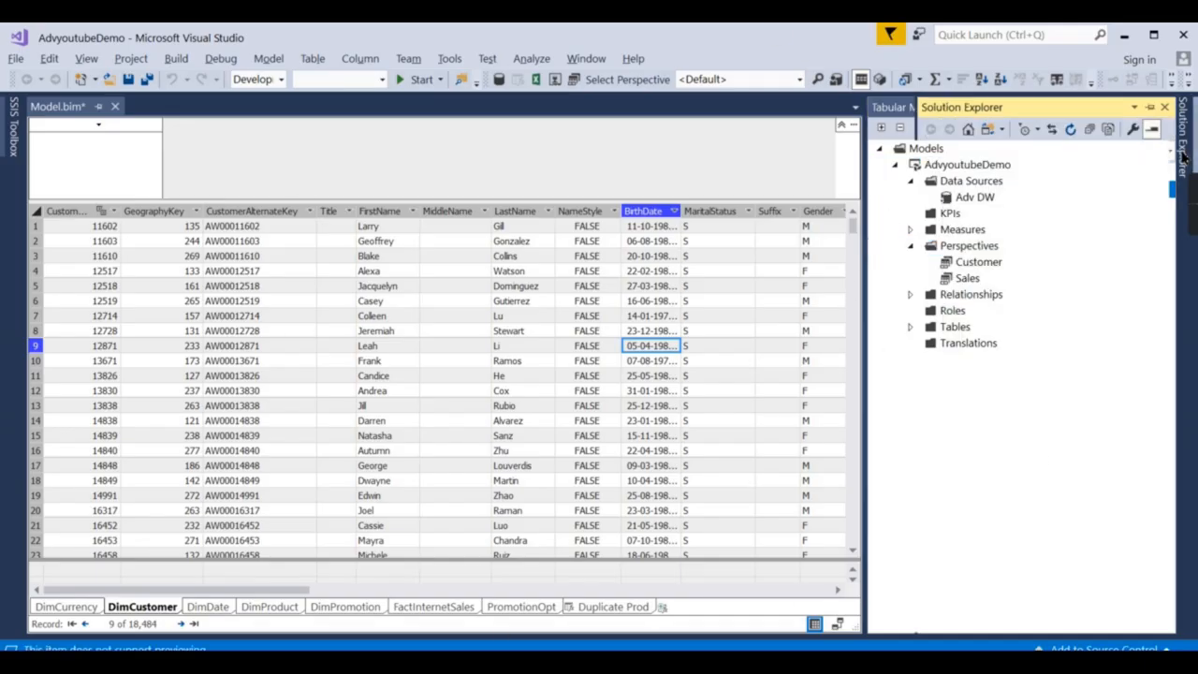
pyautogui.click(1185, 159)
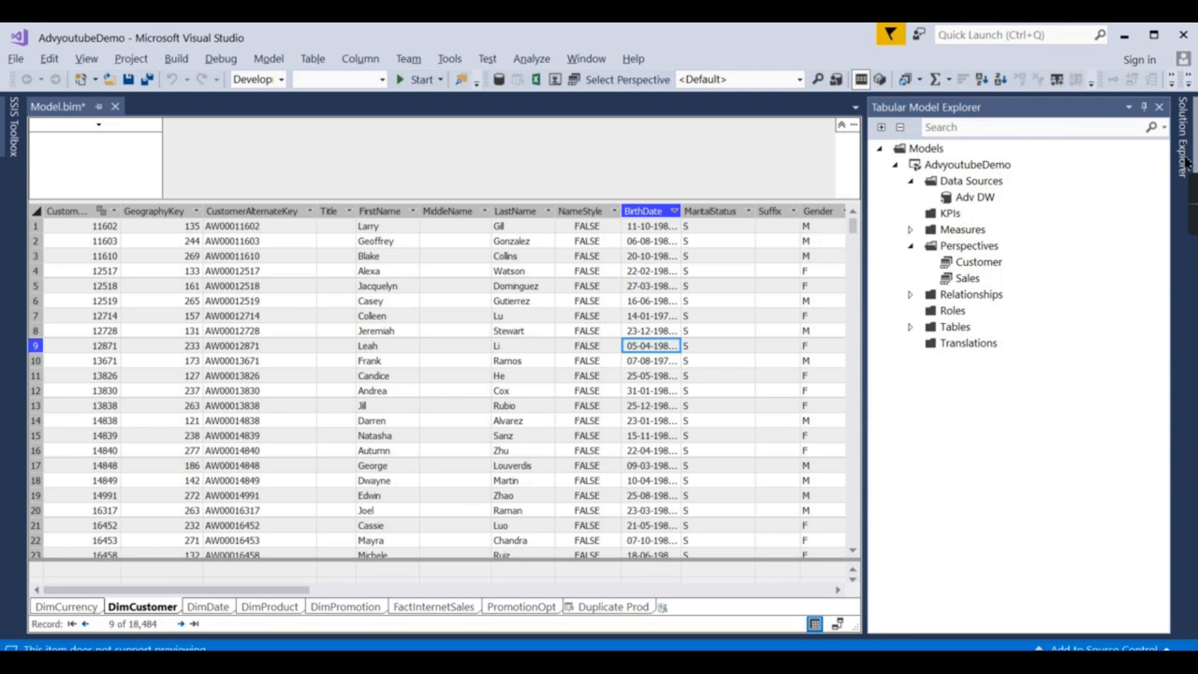
pyautogui.click(1186, 161)
pyautogui.rightClick(989, 190)
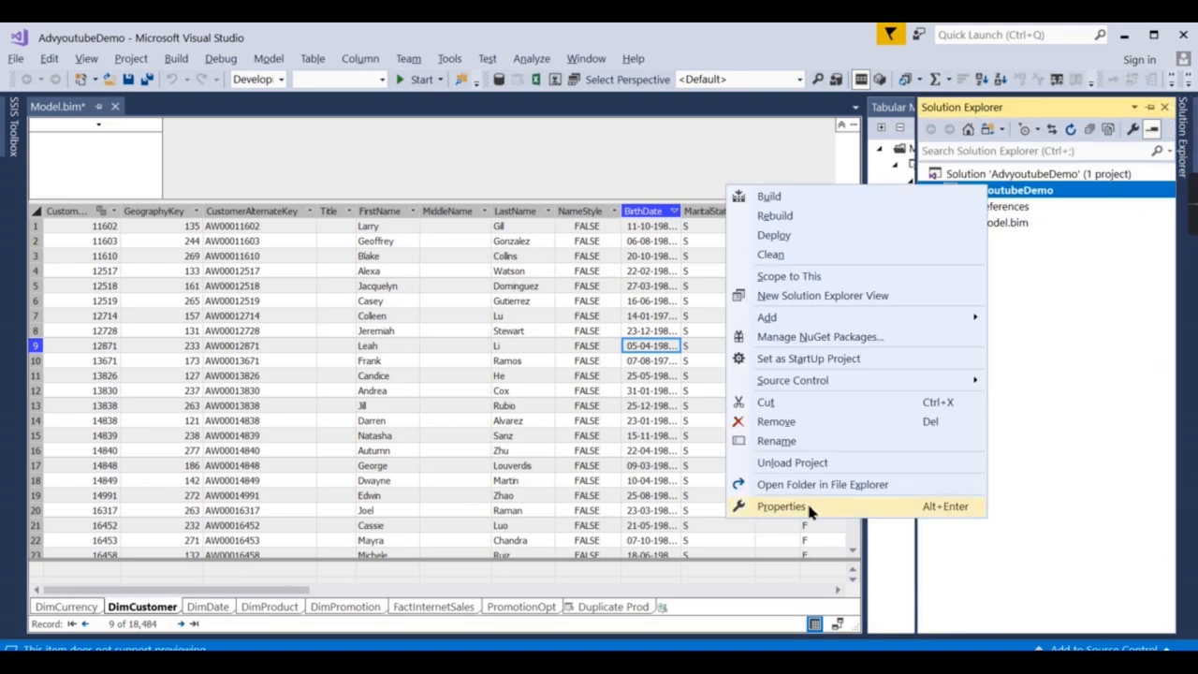
pyautogui.click(781, 506)
pyautogui.click(1064, 230)
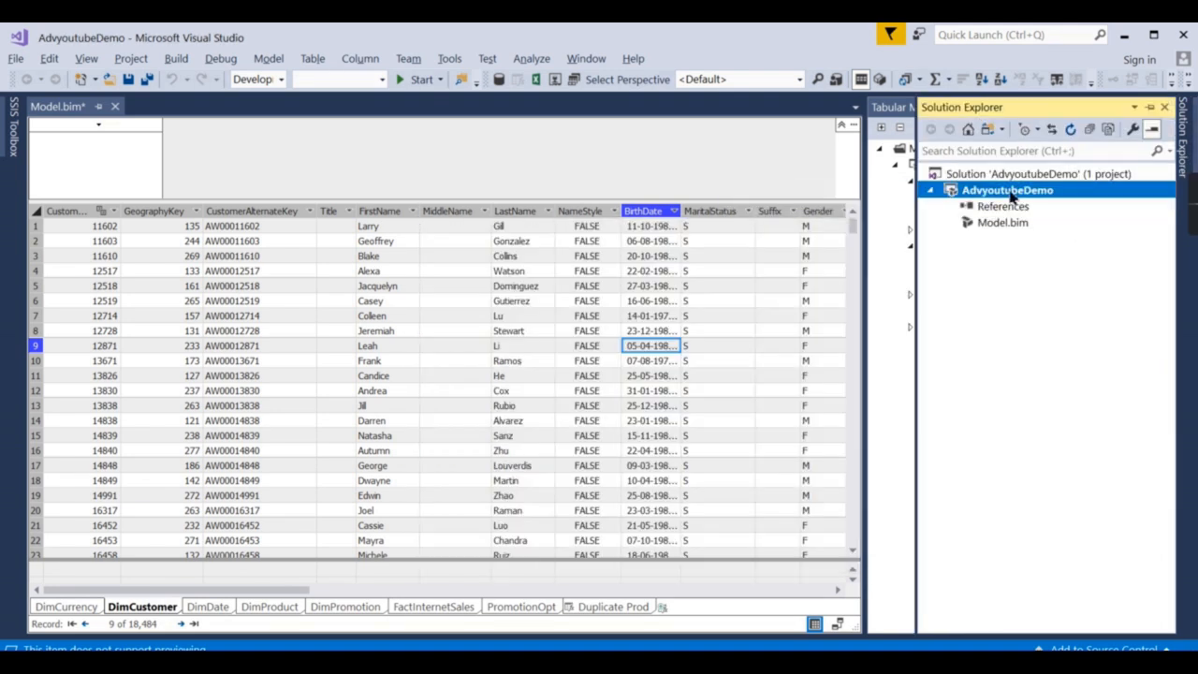
pyautogui.rightClick(996, 192)
pyautogui.click(778, 241)
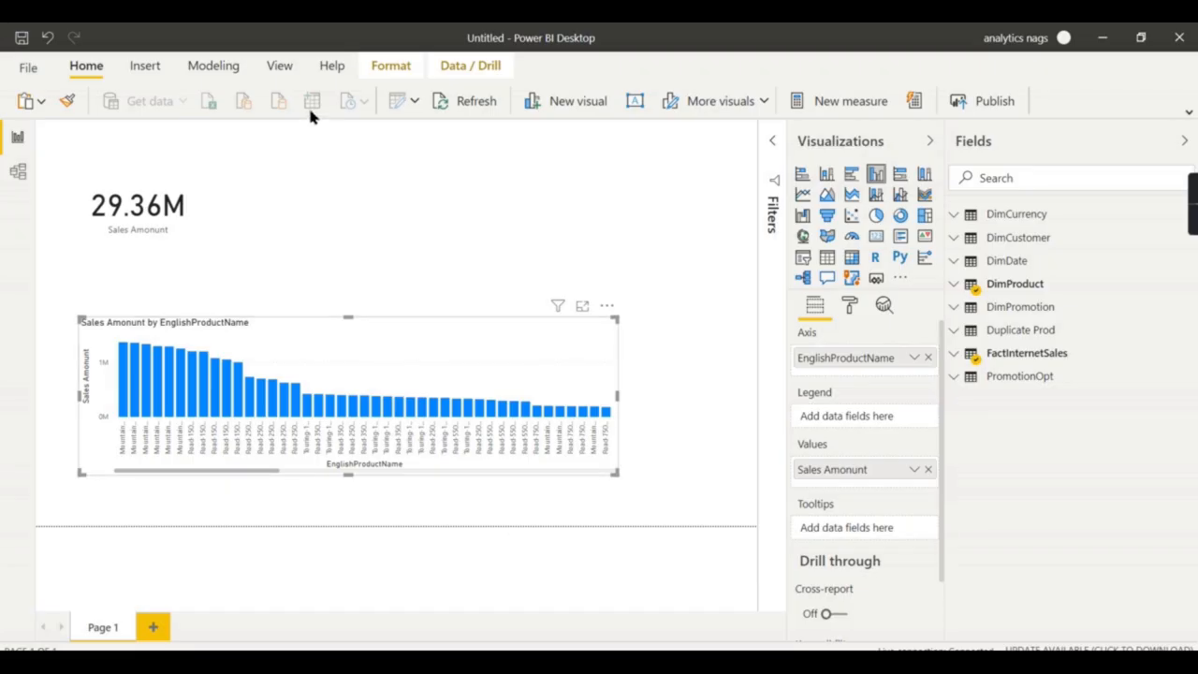
# Reopen the Analysis Services source via Data source settings and dismiss the deployment results.
pyautogui.click(415, 101)
pyautogui.click(437, 164)
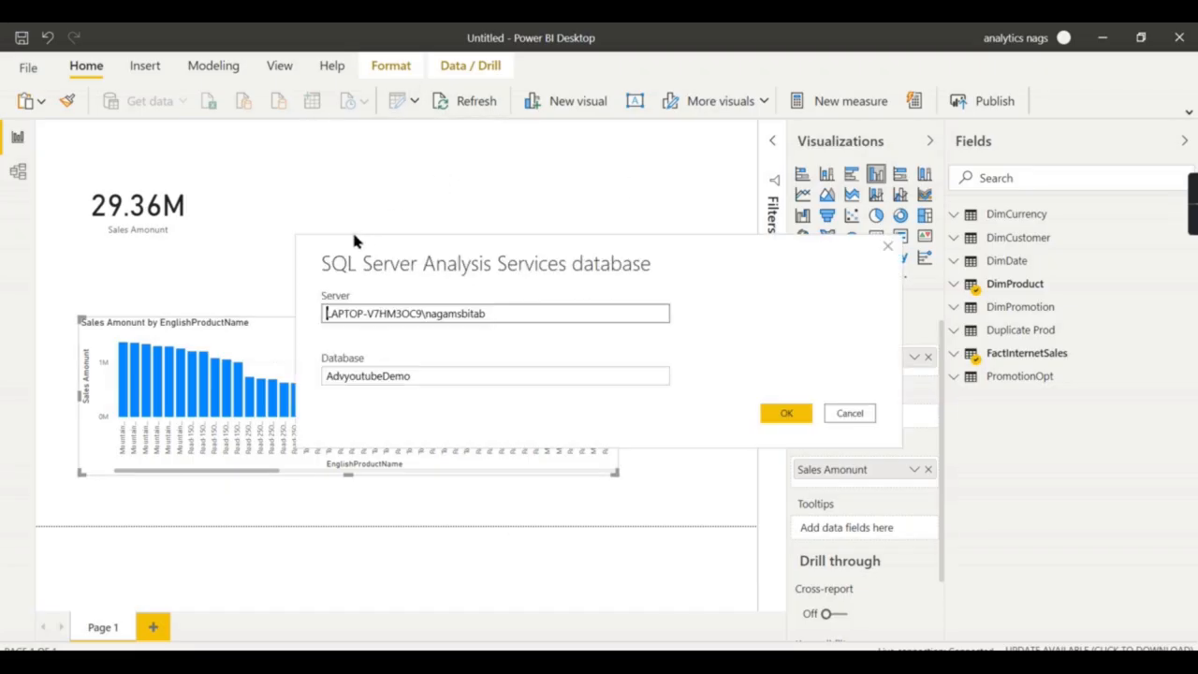
pyautogui.click(783, 413)
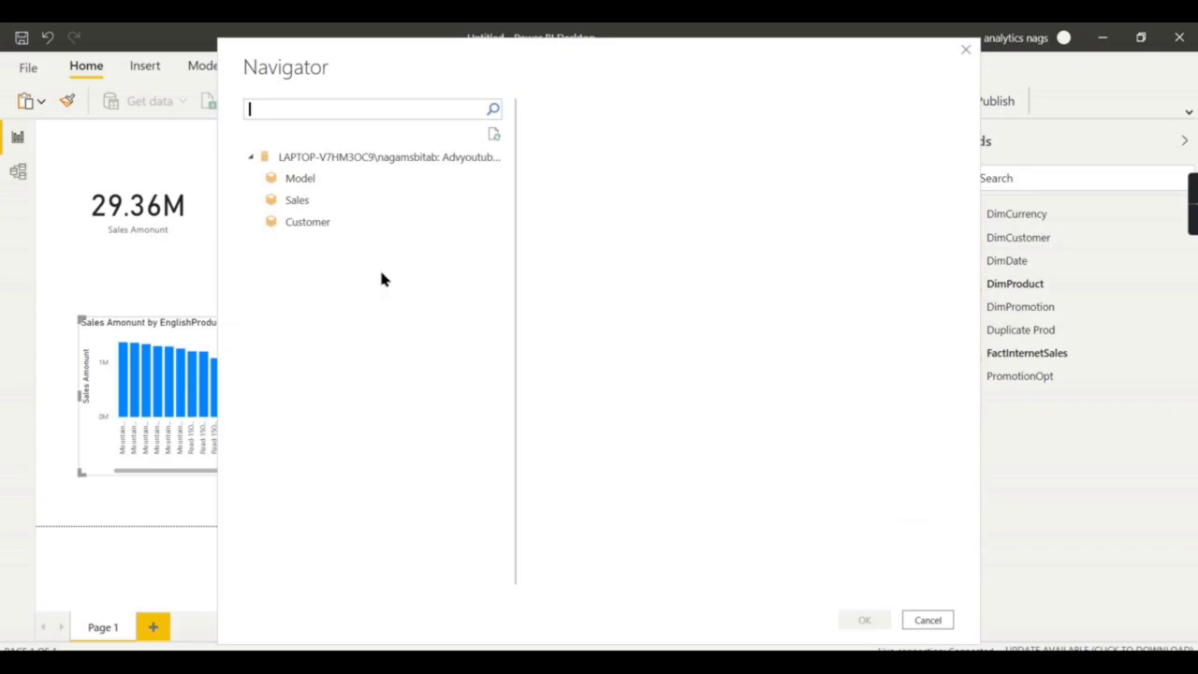
pyautogui.click(309, 179)
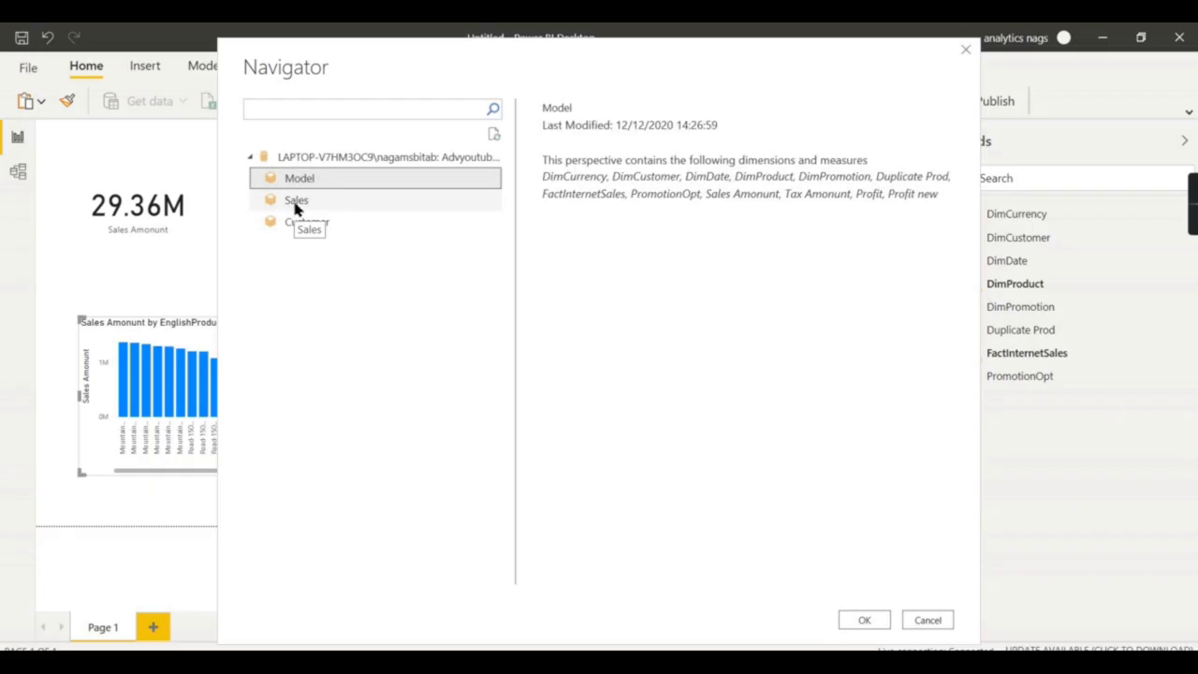
pyautogui.click(711, 604)
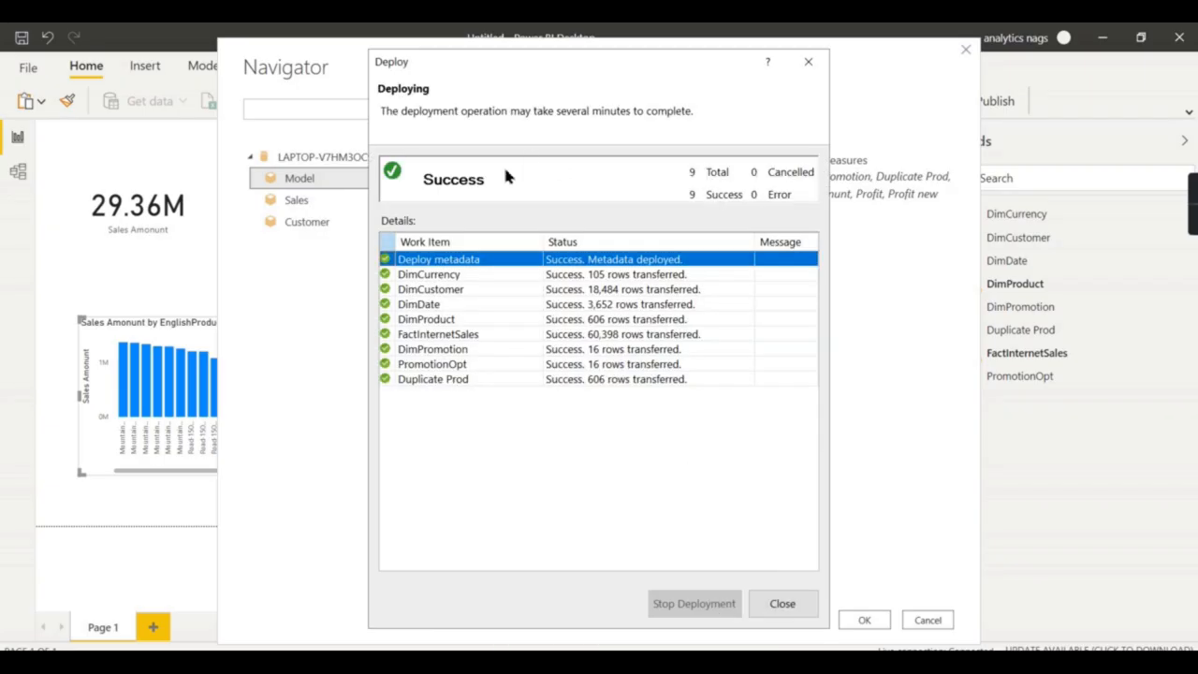
pyautogui.click(777, 603)
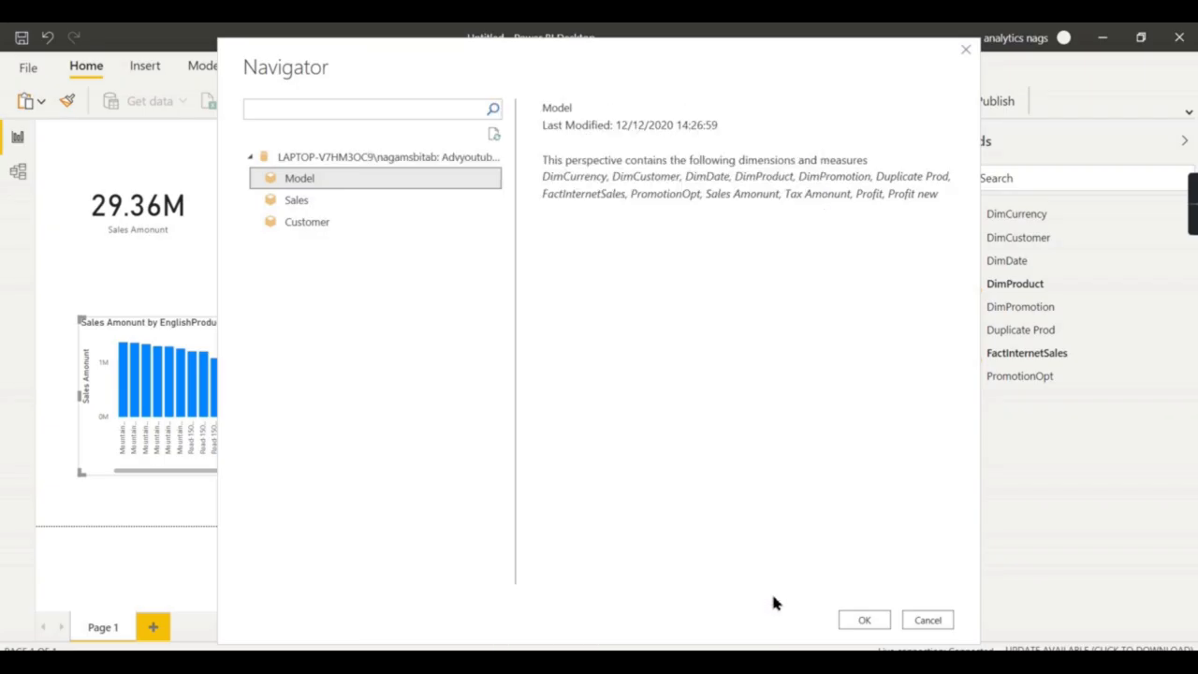
# Compare the Sales and Customer perspectives in Navigator and connect the report to Sales.
pyautogui.click(292, 206)
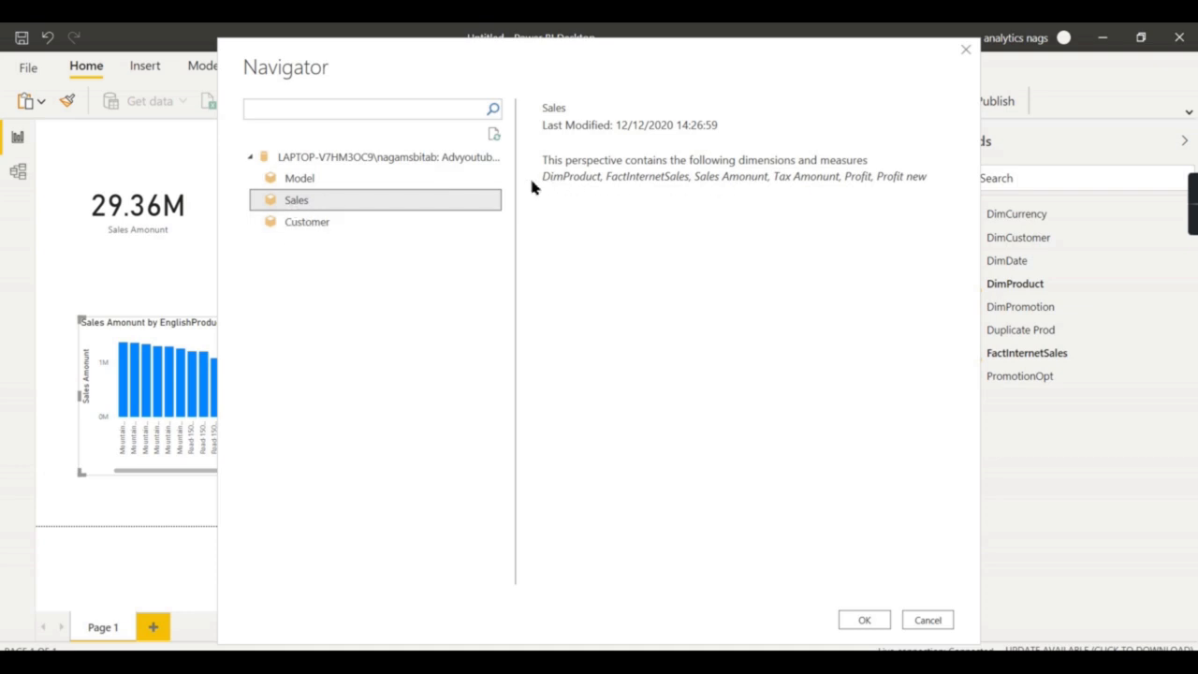
pyautogui.click(304, 223)
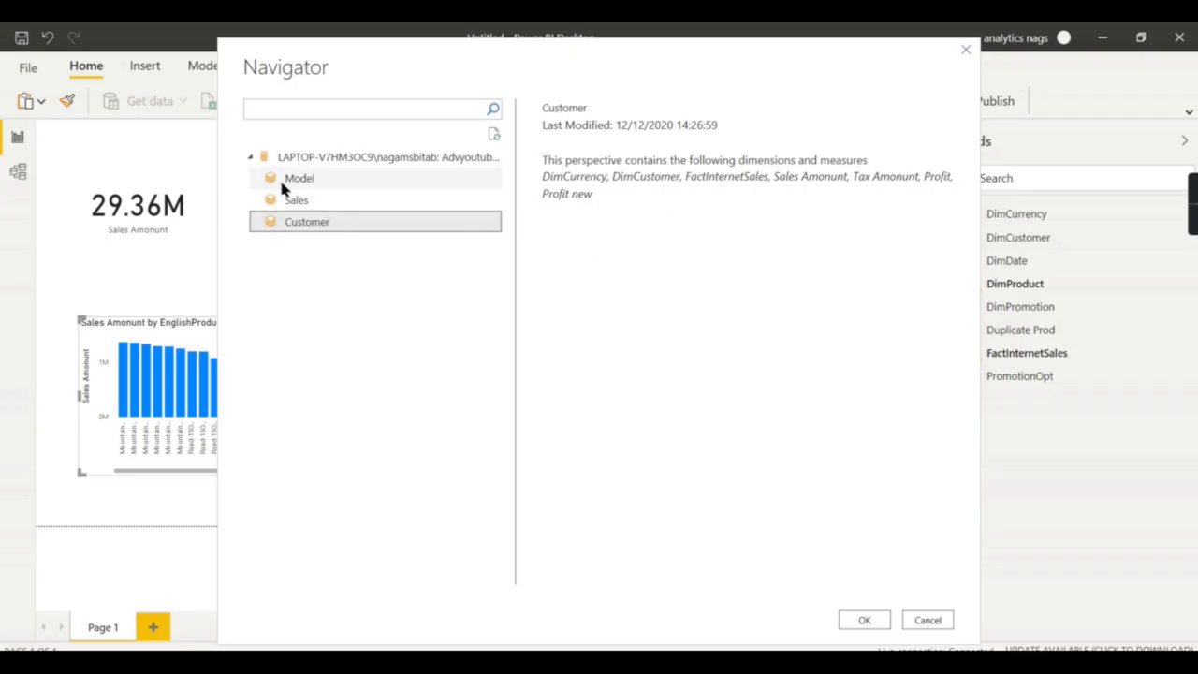
pyautogui.click(297, 200)
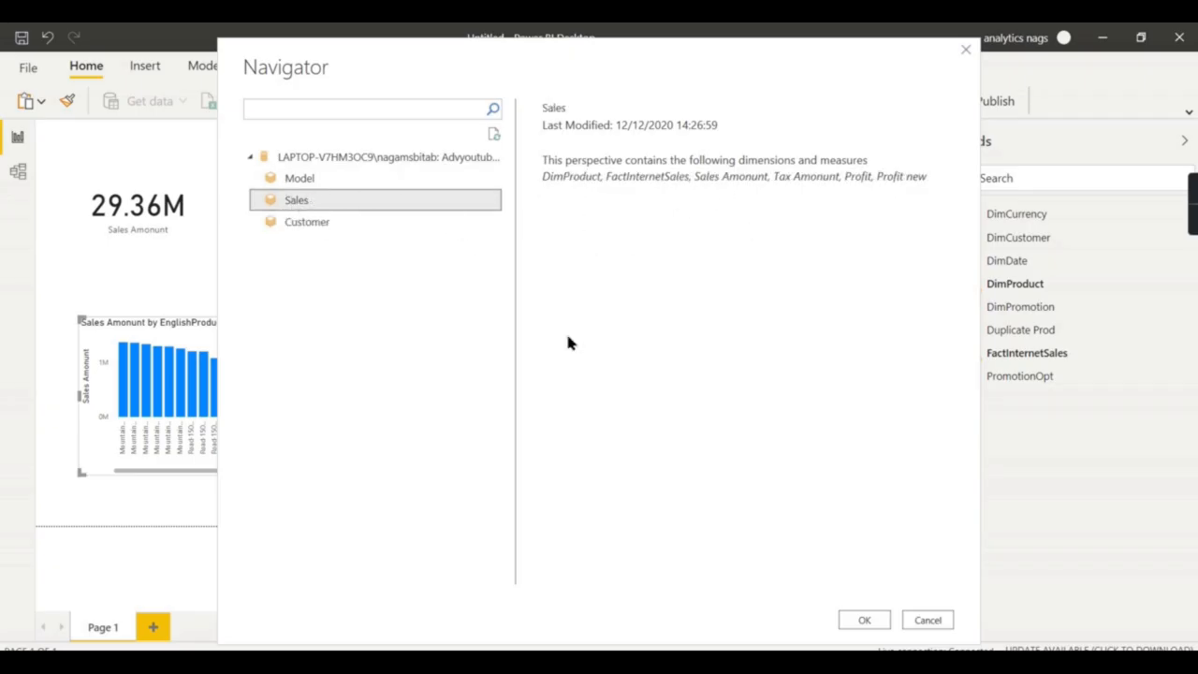
pyautogui.click(864, 627)
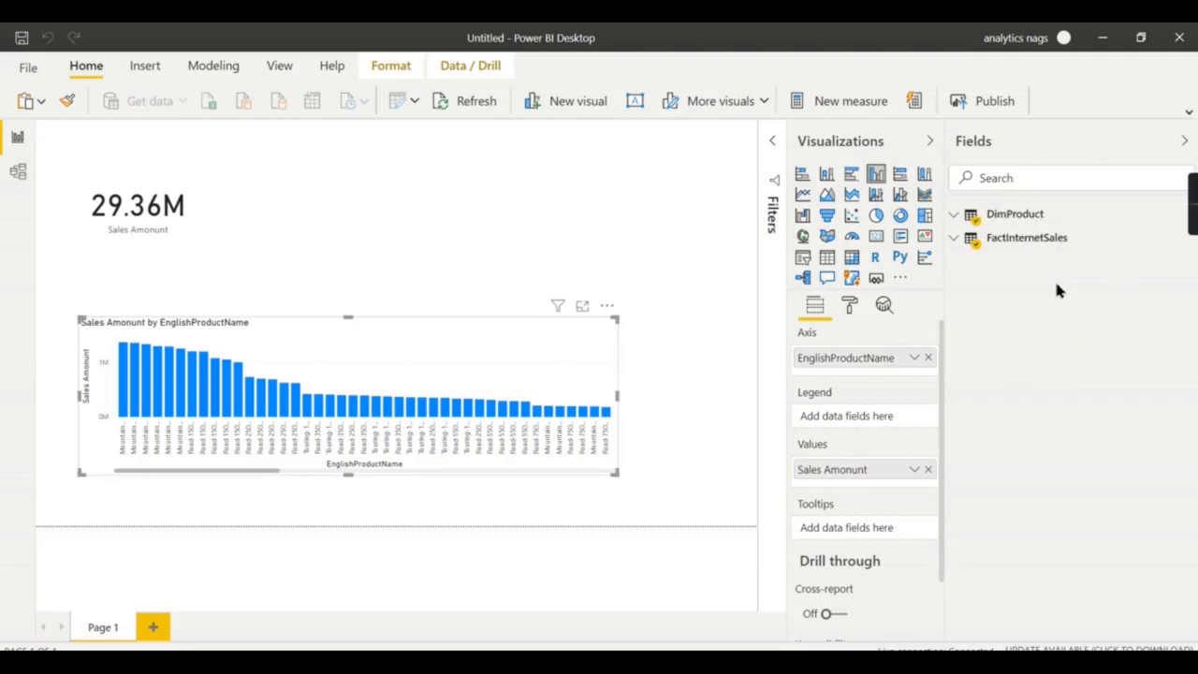
# Collapse and re-expand the side panes to check the DimProduct and FactInternetSales fields.
pyautogui.moveTo(1189, 214)
pyautogui.click(1184, 140)
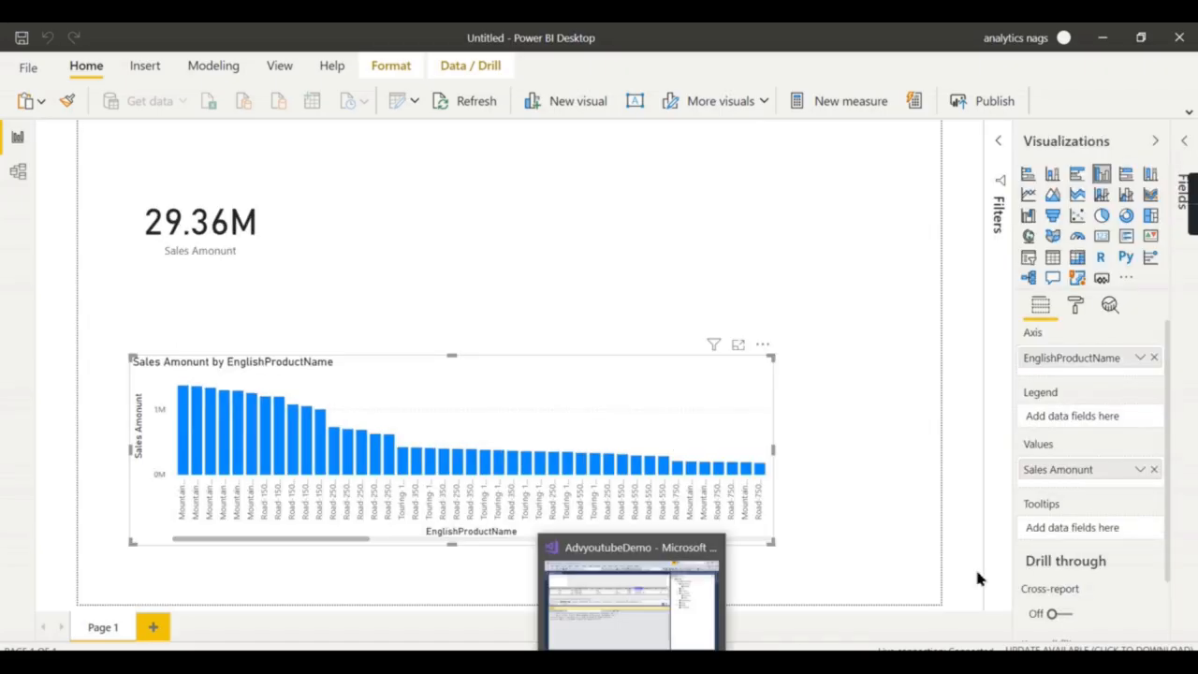
pyautogui.click(1157, 142)
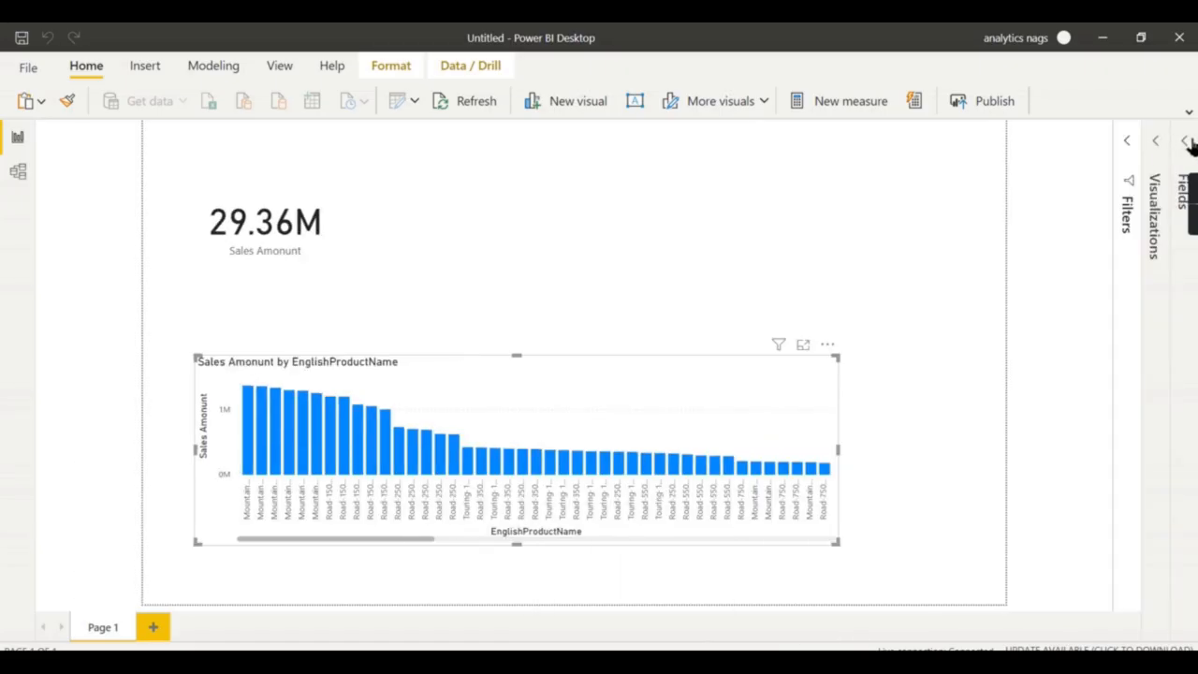
pyautogui.click(1184, 143)
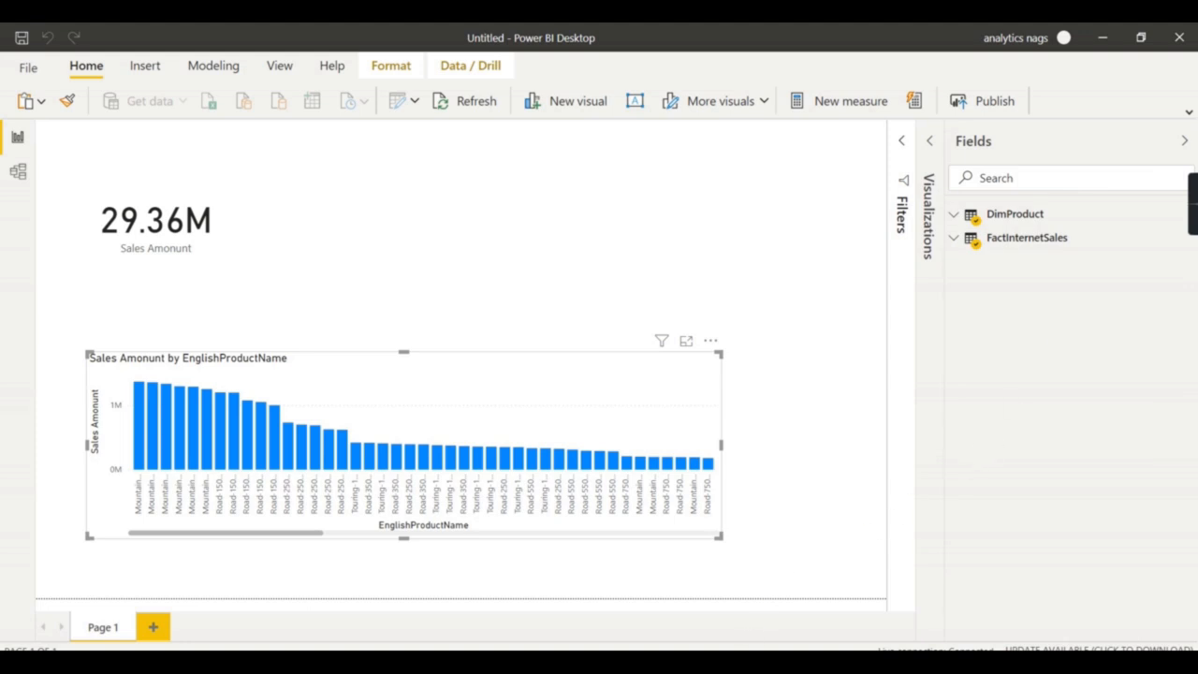
pyautogui.click(635, 661)
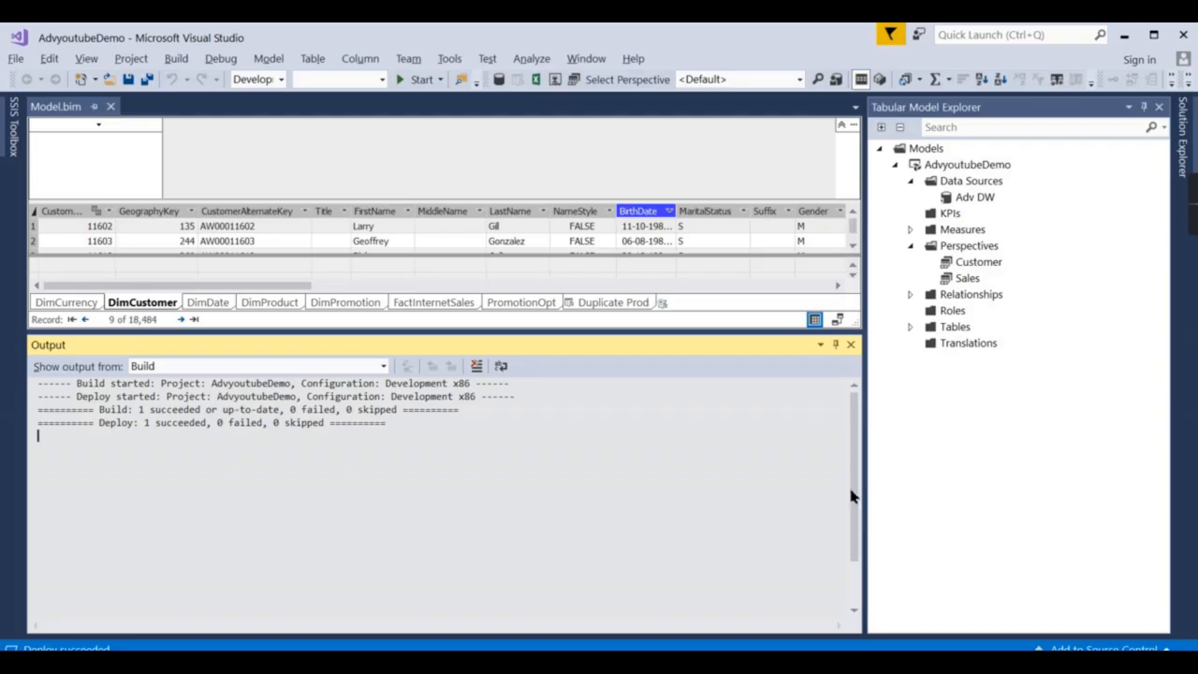
pyautogui.click(979, 265)
pyautogui.click(965, 282)
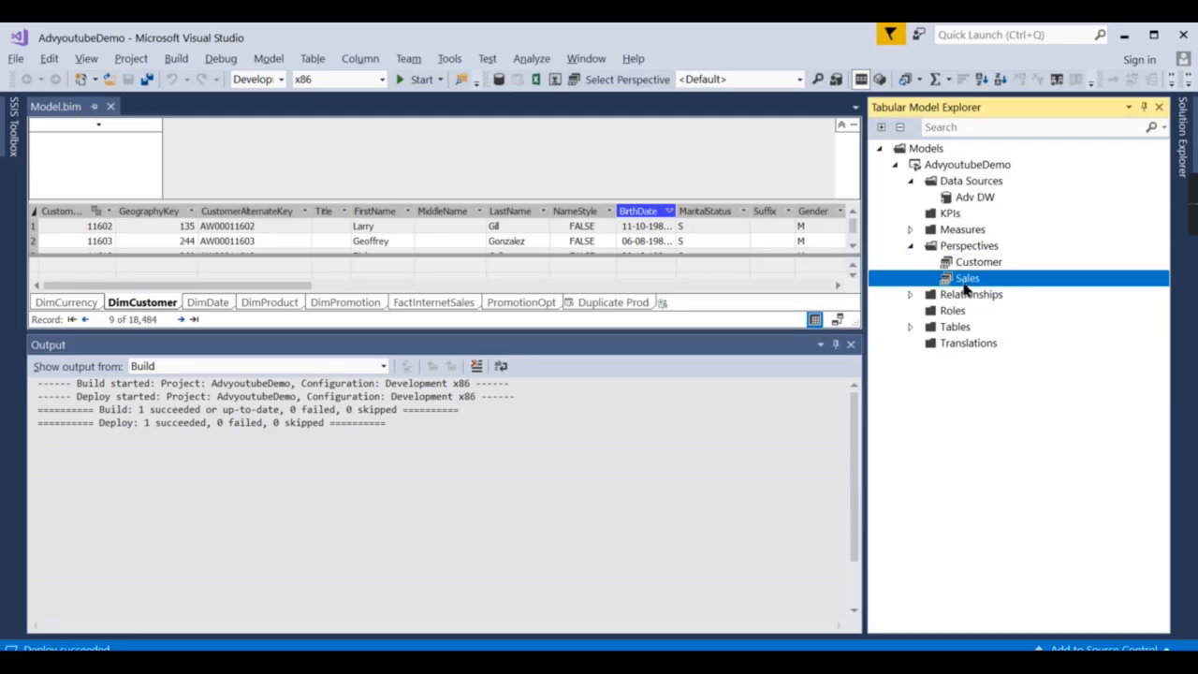
pyautogui.click(983, 262)
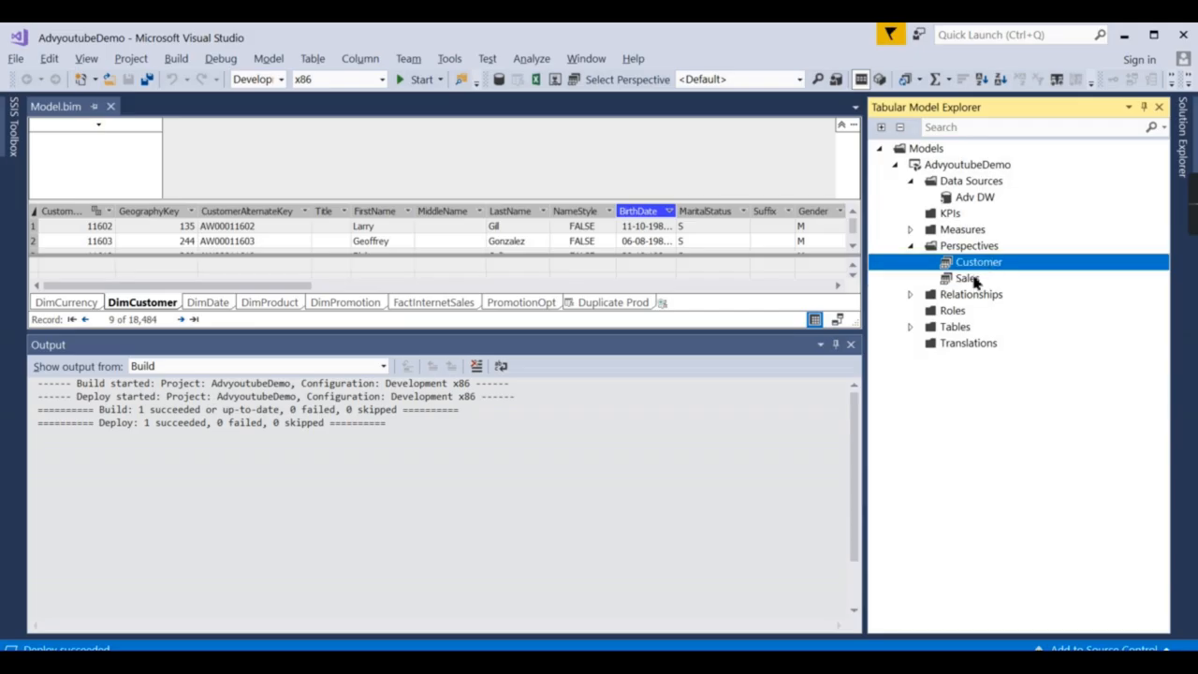
pyautogui.click(973, 281)
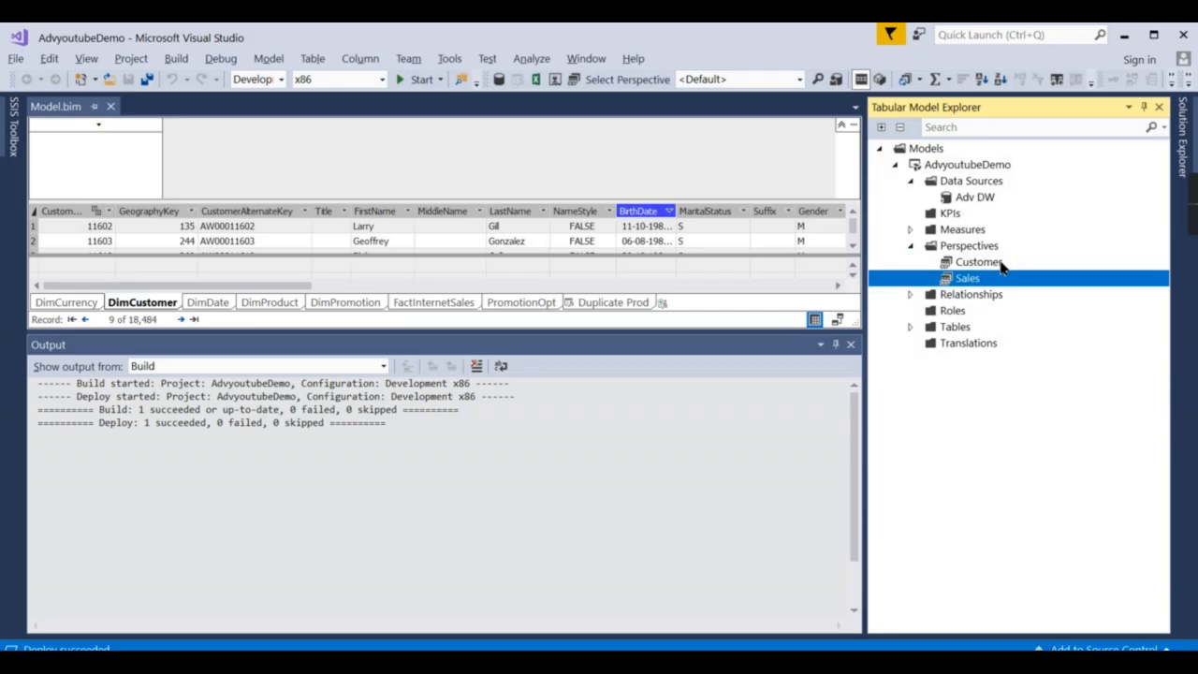
pyautogui.click(997, 264)
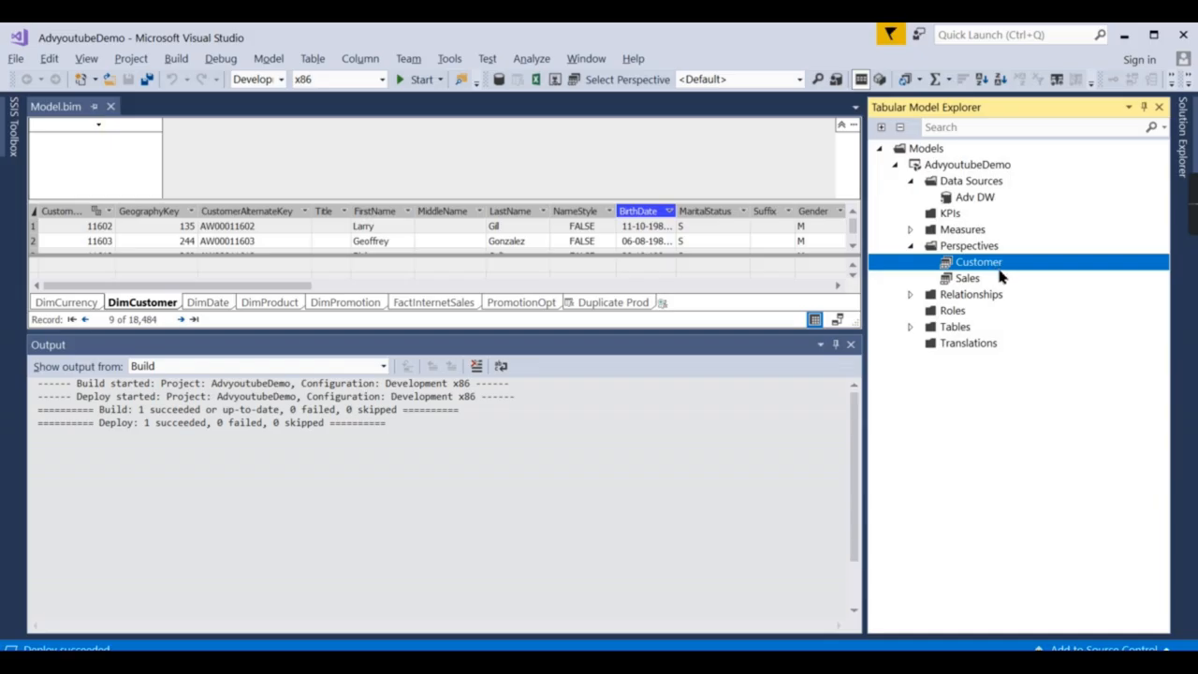
pyautogui.click(989, 280)
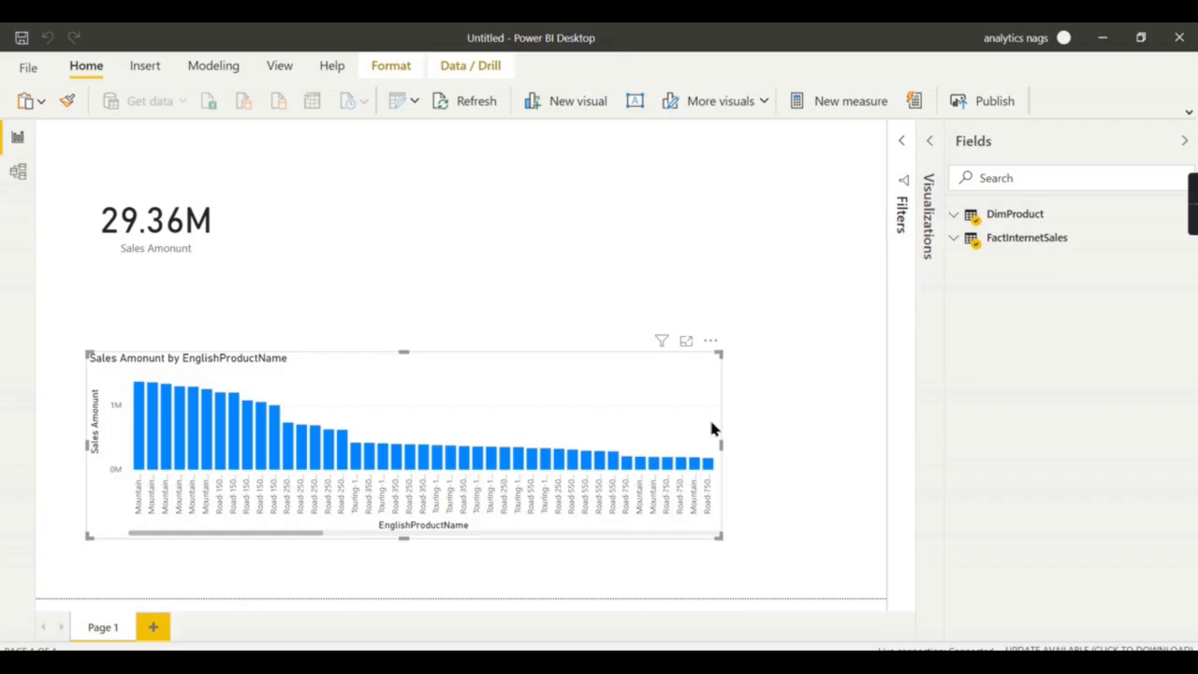
# Reconnect the report to the Customer perspective through Data source settings and Navigator.
pyautogui.click(414, 103)
pyautogui.click(428, 164)
pyautogui.press('Return')
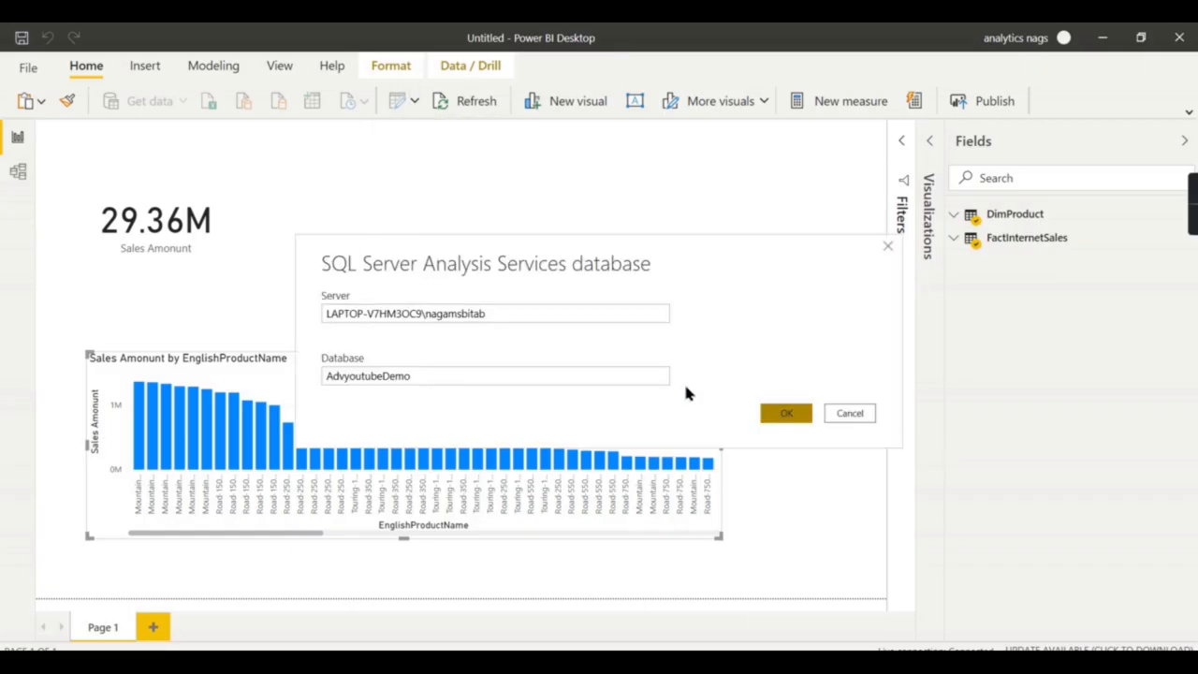
pyautogui.click(296, 225)
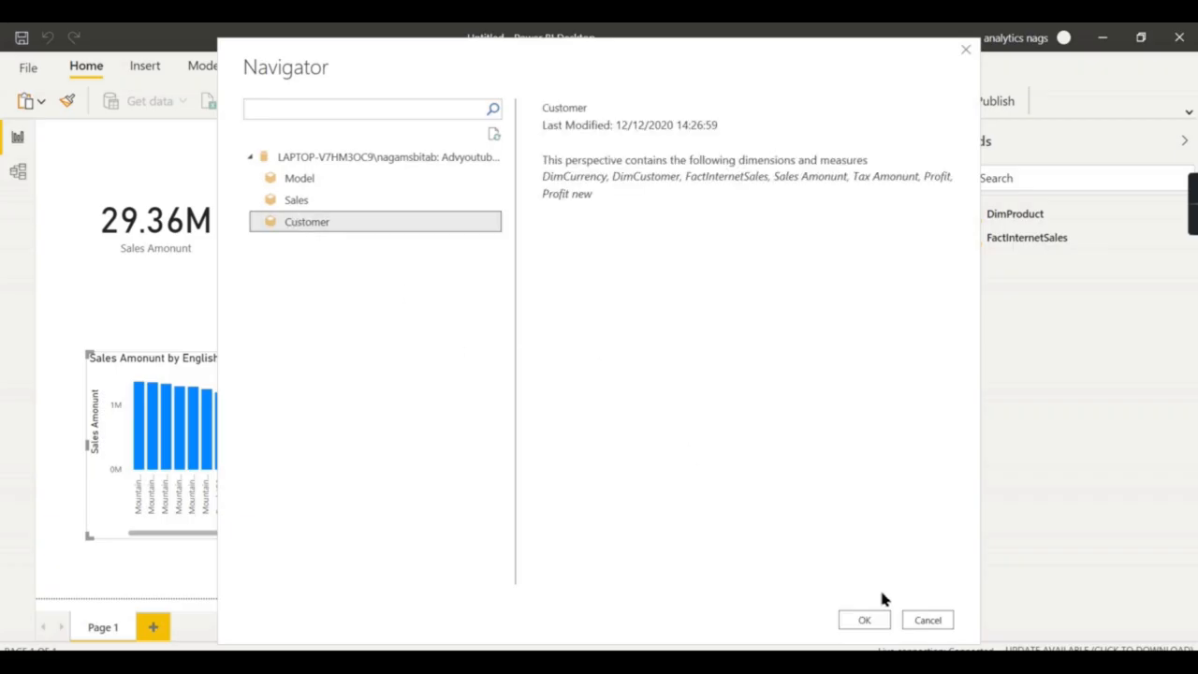
pyautogui.click(871, 621)
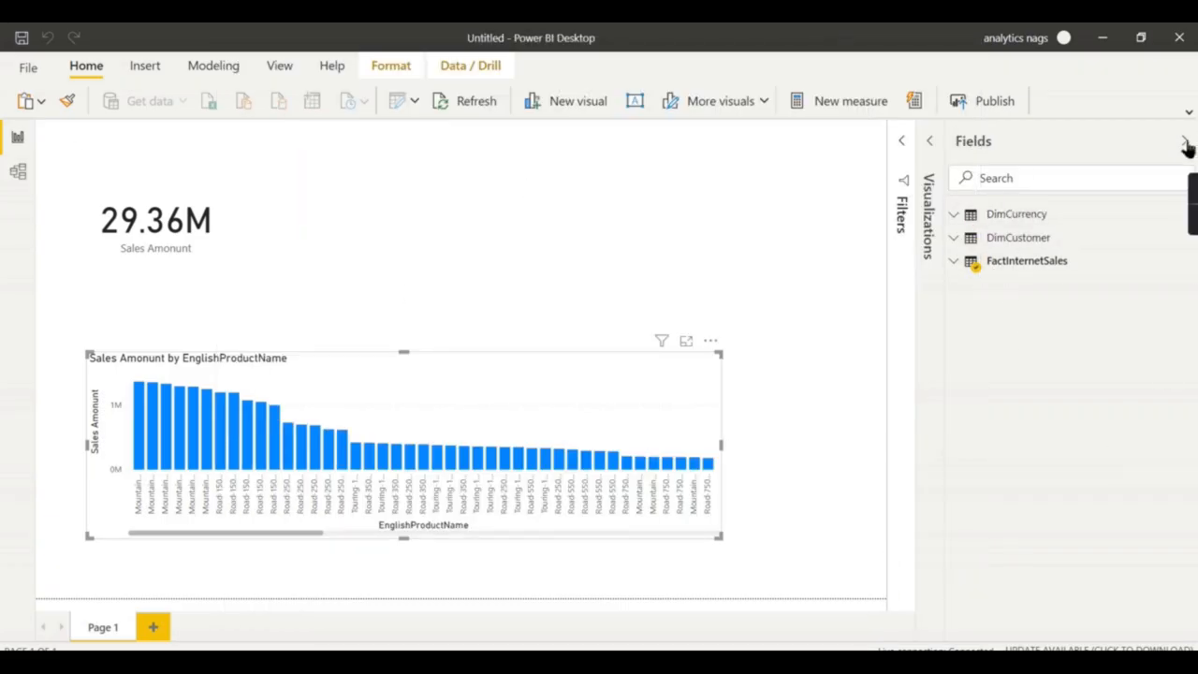
pyautogui.click(1184, 140)
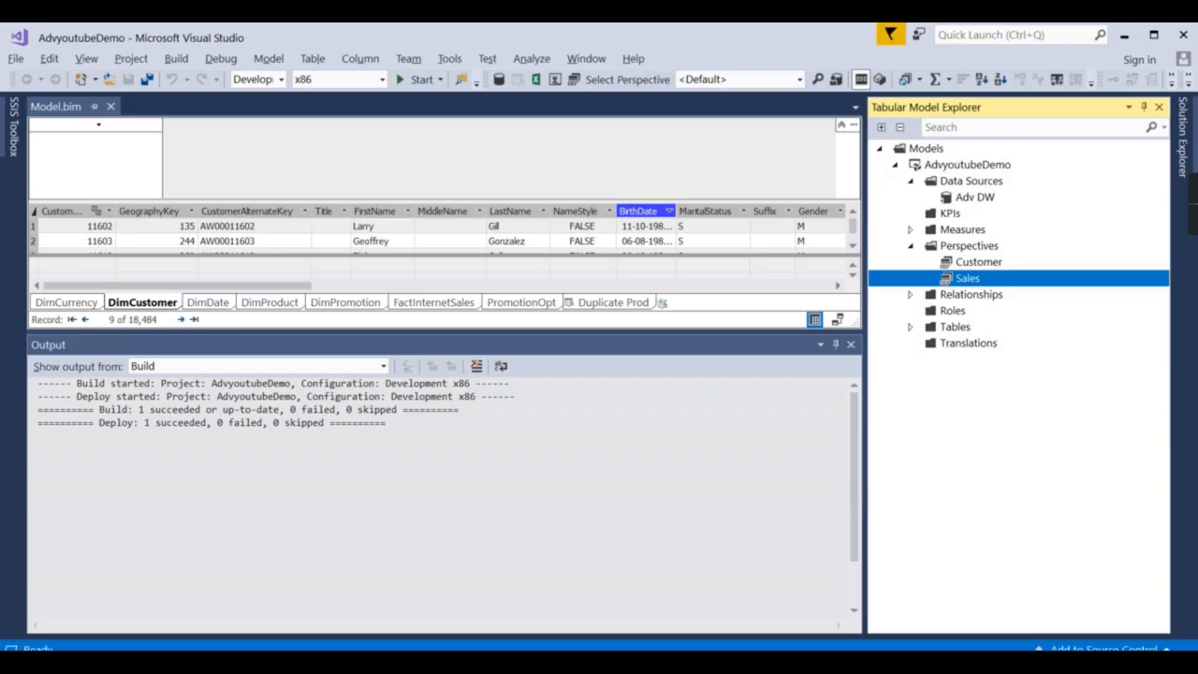
pyautogui.click(971, 249)
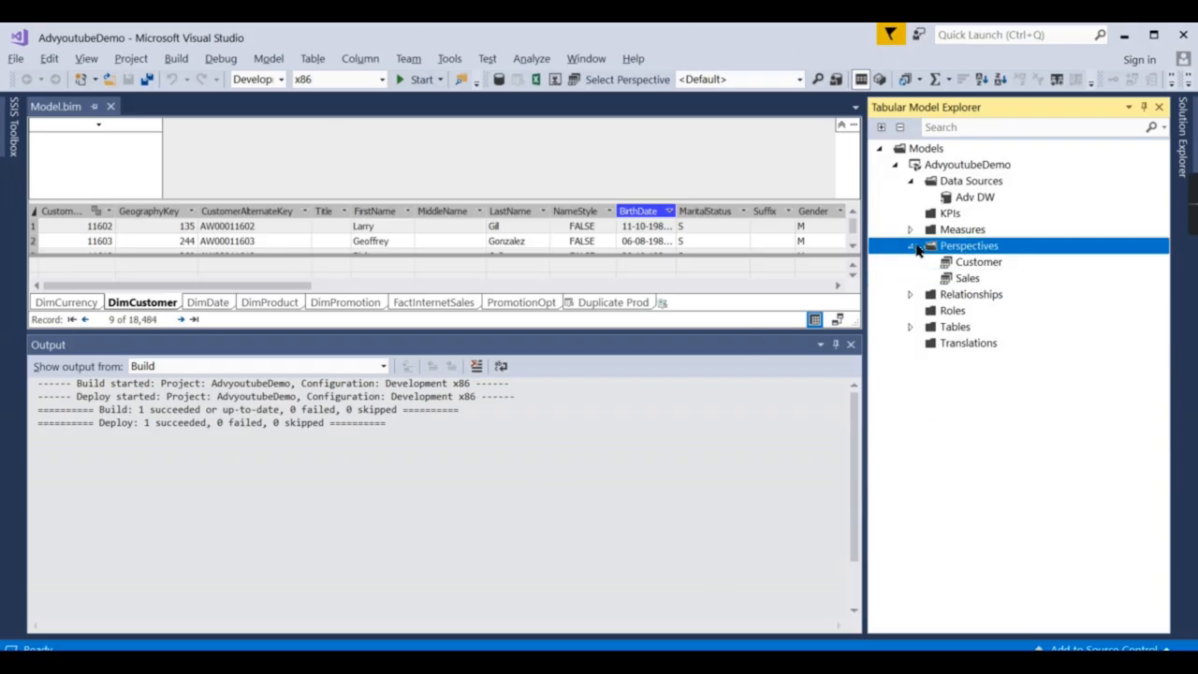
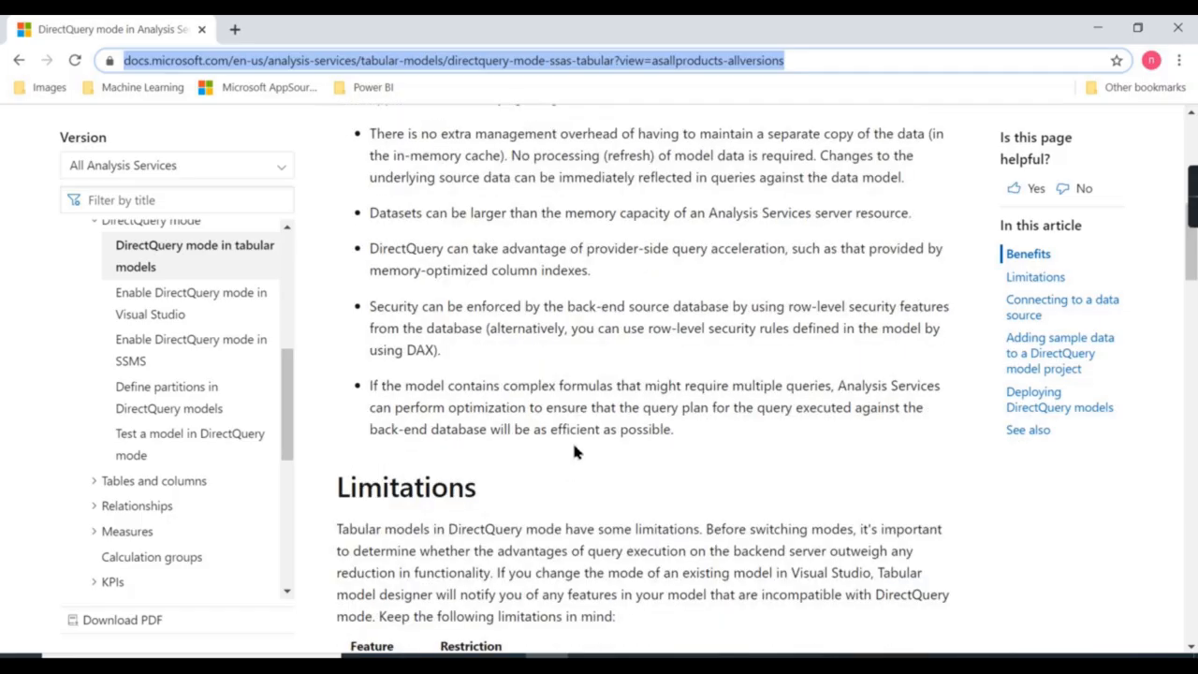
pyautogui.scroll(4, 586, 441)
# Scroll the DirectQuery article from the Benefits list down to the Limitations table.
pyautogui.scroll(-3, 515, 392)
pyautogui.scroll(-4, 516, 391)
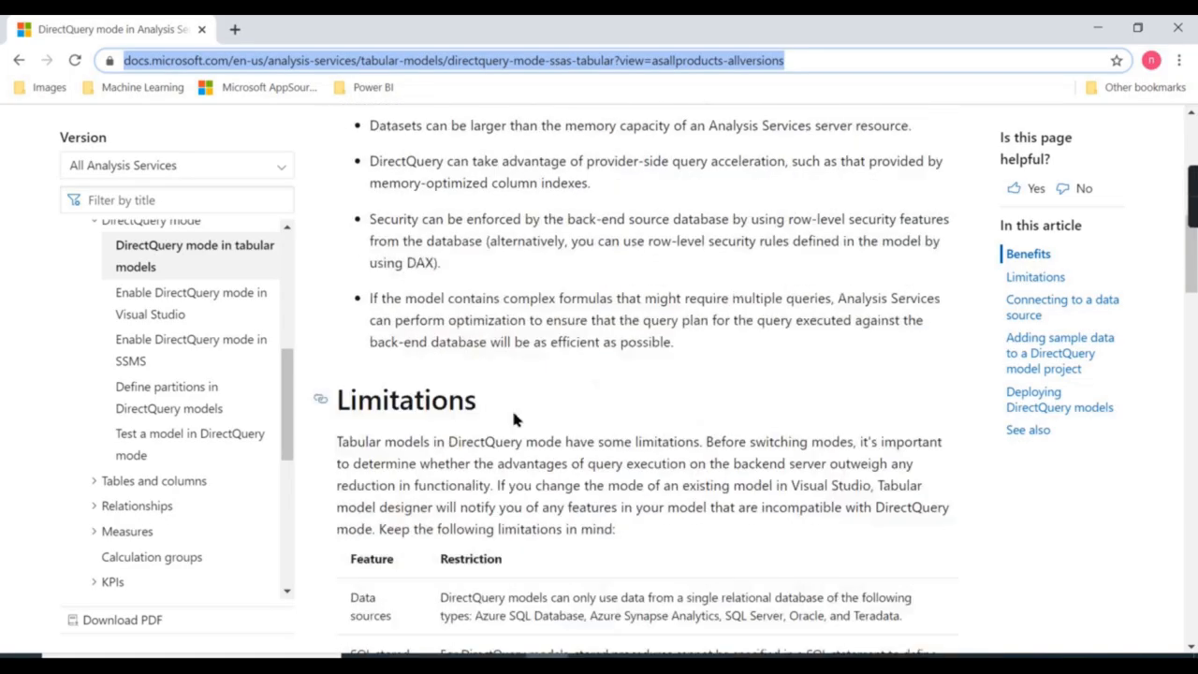
pyautogui.scroll(-2, 513, 420)
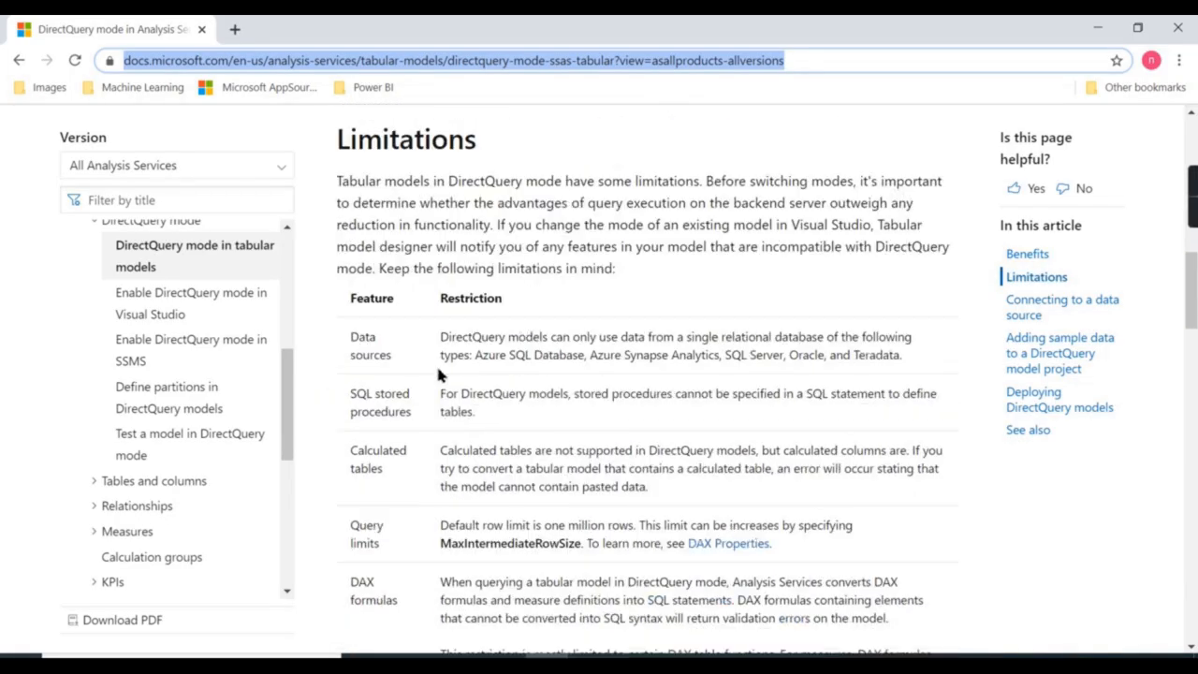
pyautogui.scroll(-1, 464, 427)
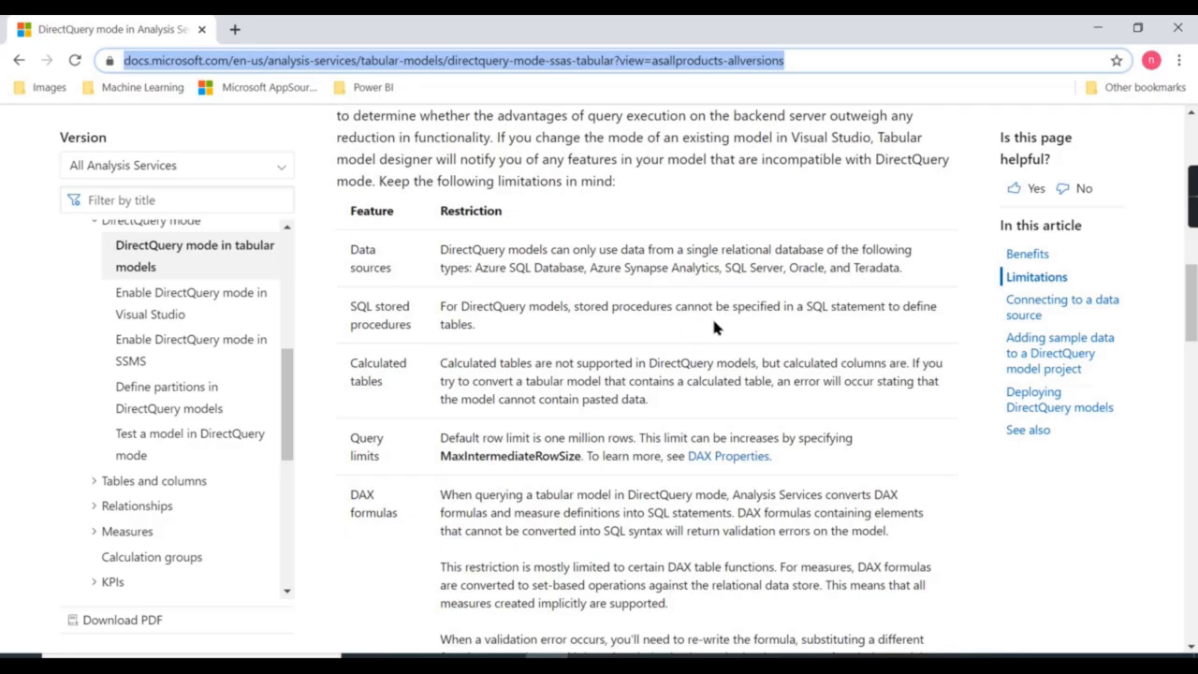
pyautogui.scroll(-5, 693, 355)
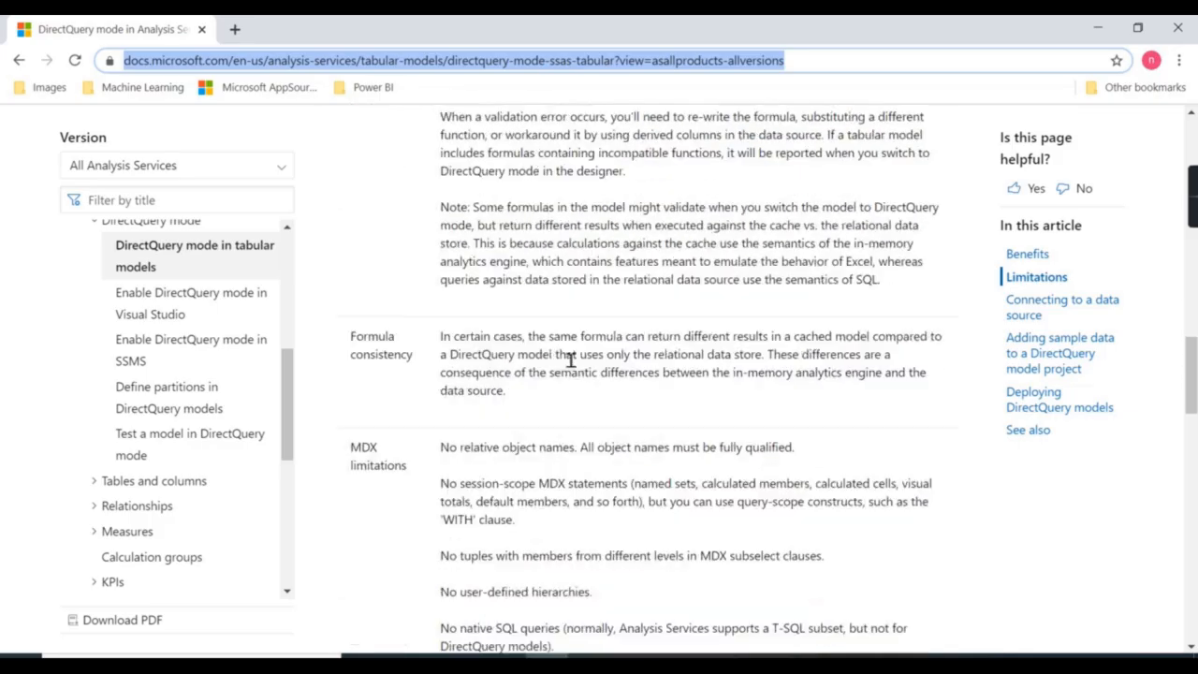
pyautogui.scroll(-1, 570, 361)
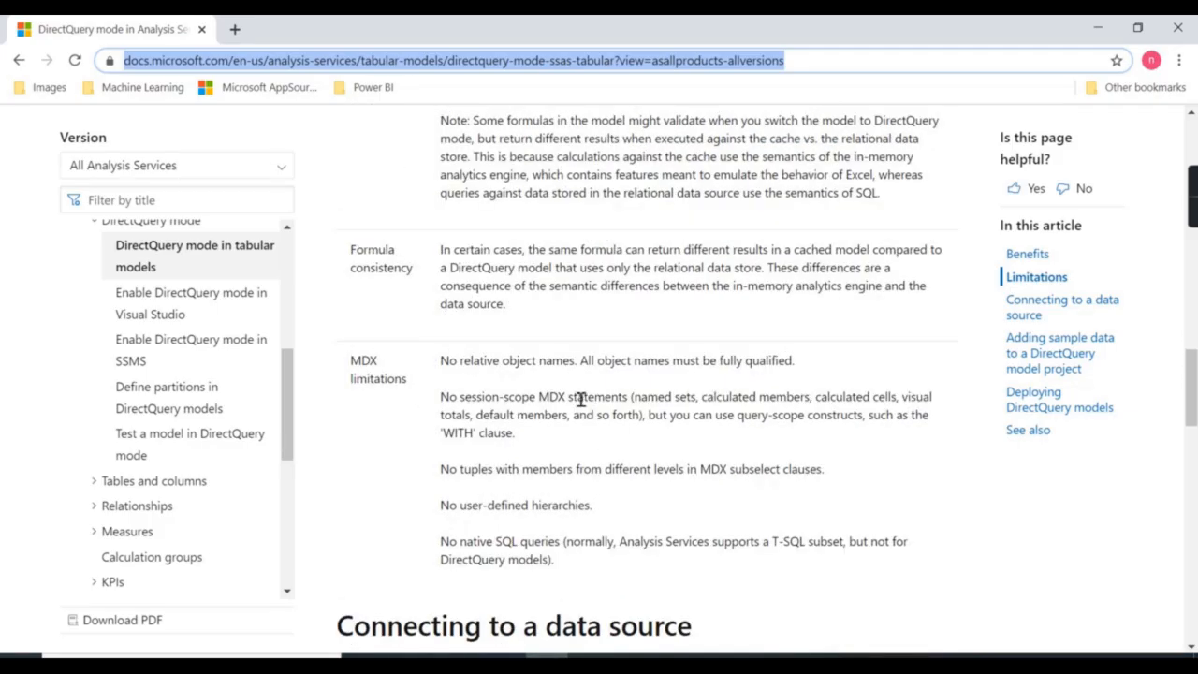
pyautogui.scroll(15, 580, 398)
pyautogui.scroll(-4, 604, 431)
pyautogui.scroll(4, 604, 426)
pyautogui.scroll(-9, 609, 411)
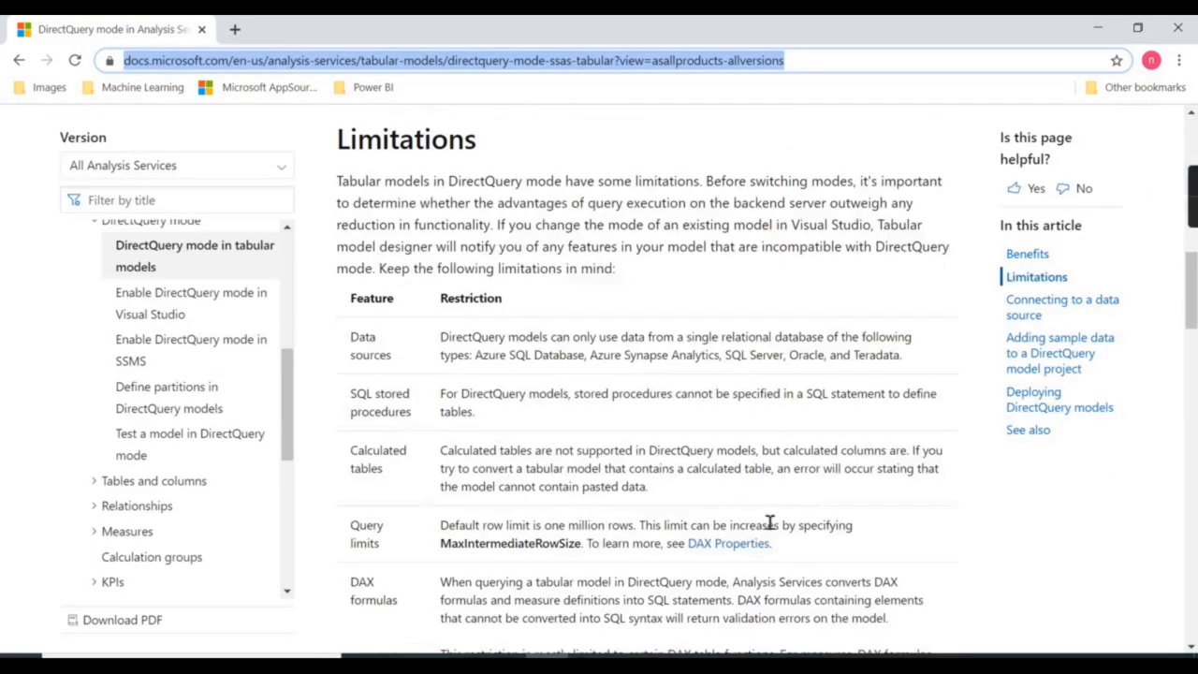
# Return to the AdvyoutubeDemo model and inspect the Tax Amount, Profit new and Sales Amount measures.
pyautogui.moveTo(800, 660)
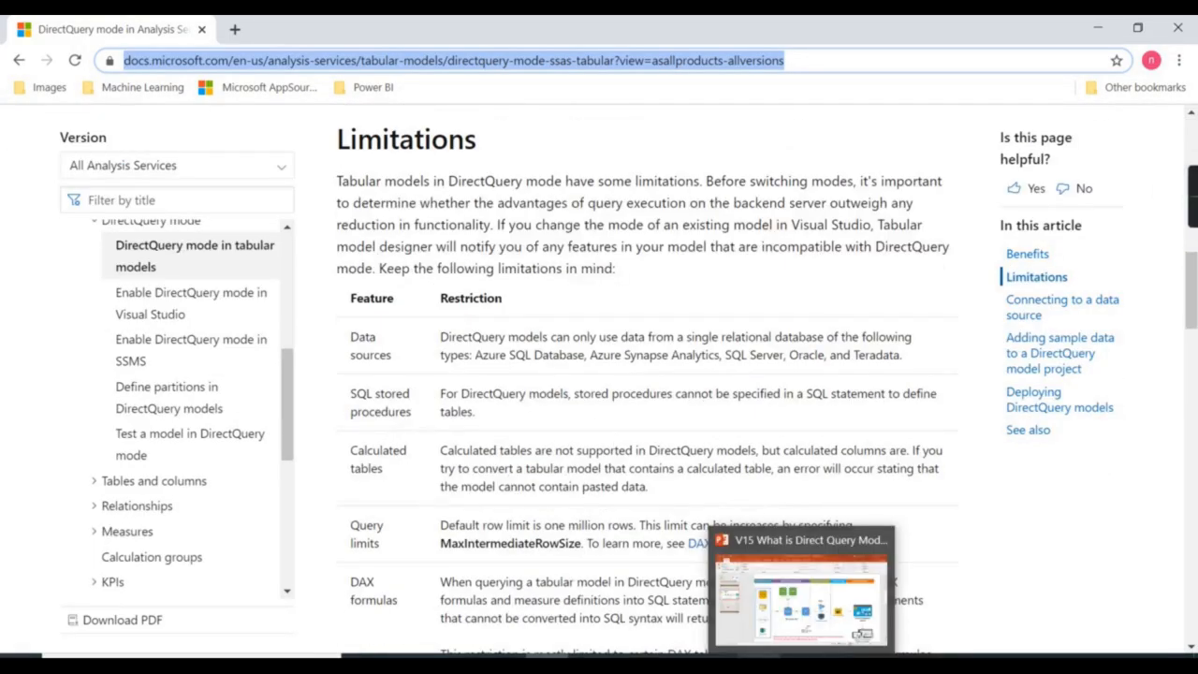
pyautogui.click(791, 629)
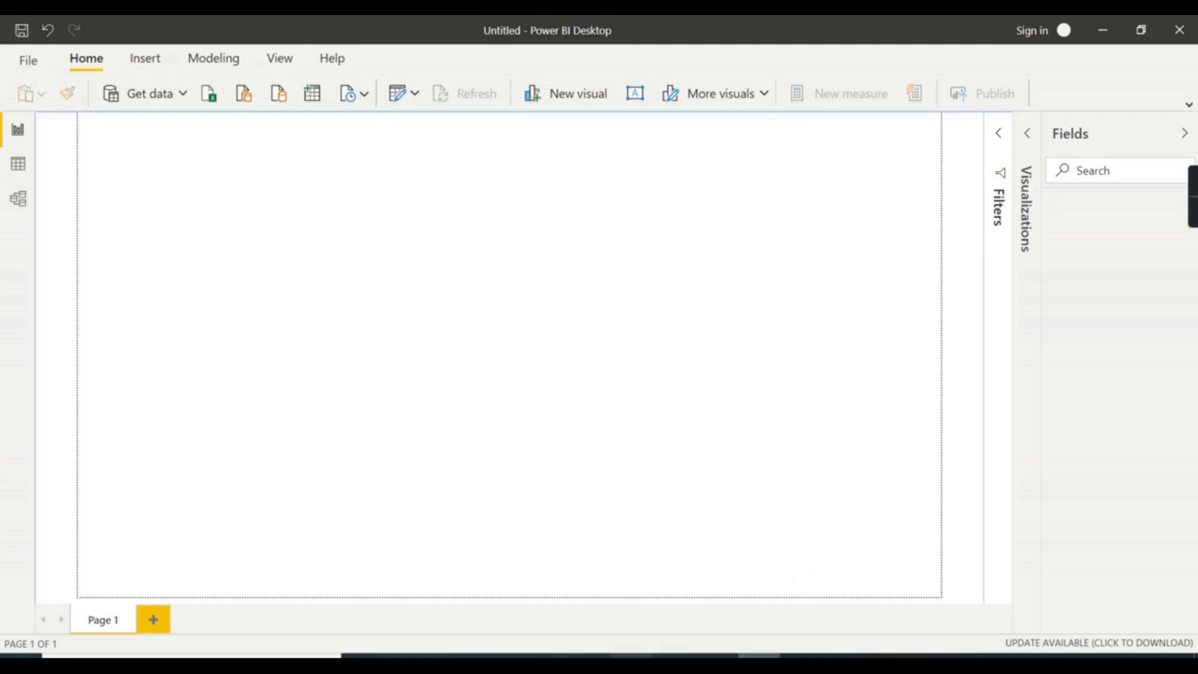
pyautogui.moveTo(632, 663)
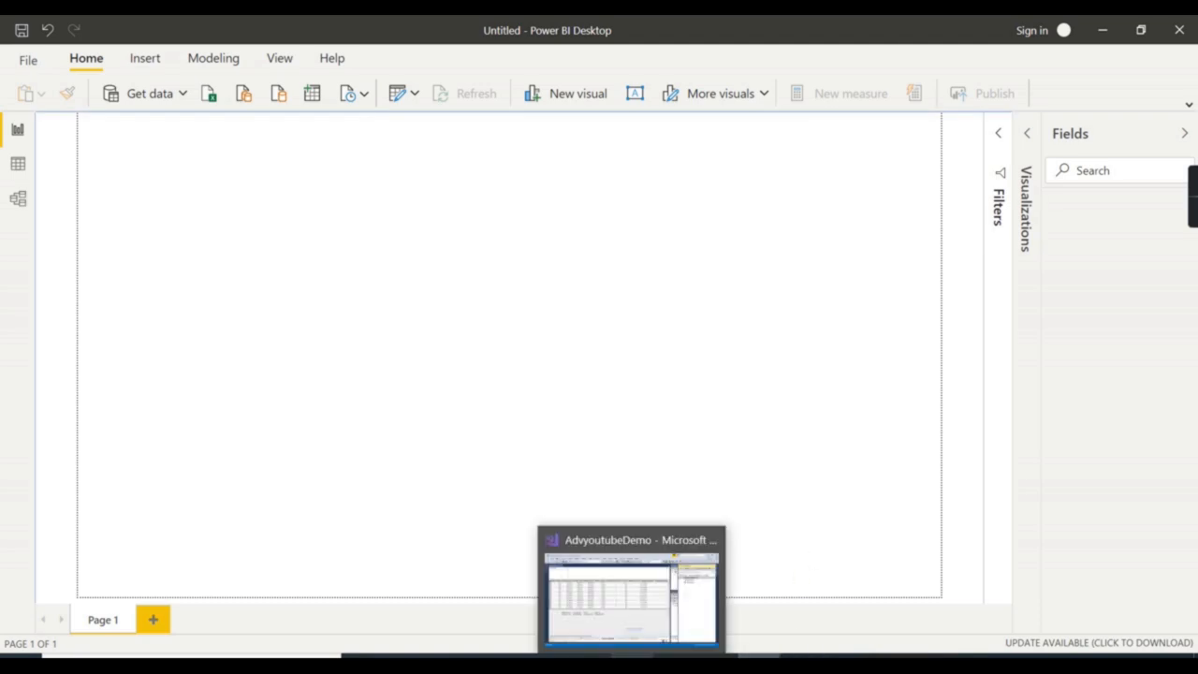
pyautogui.click(636, 655)
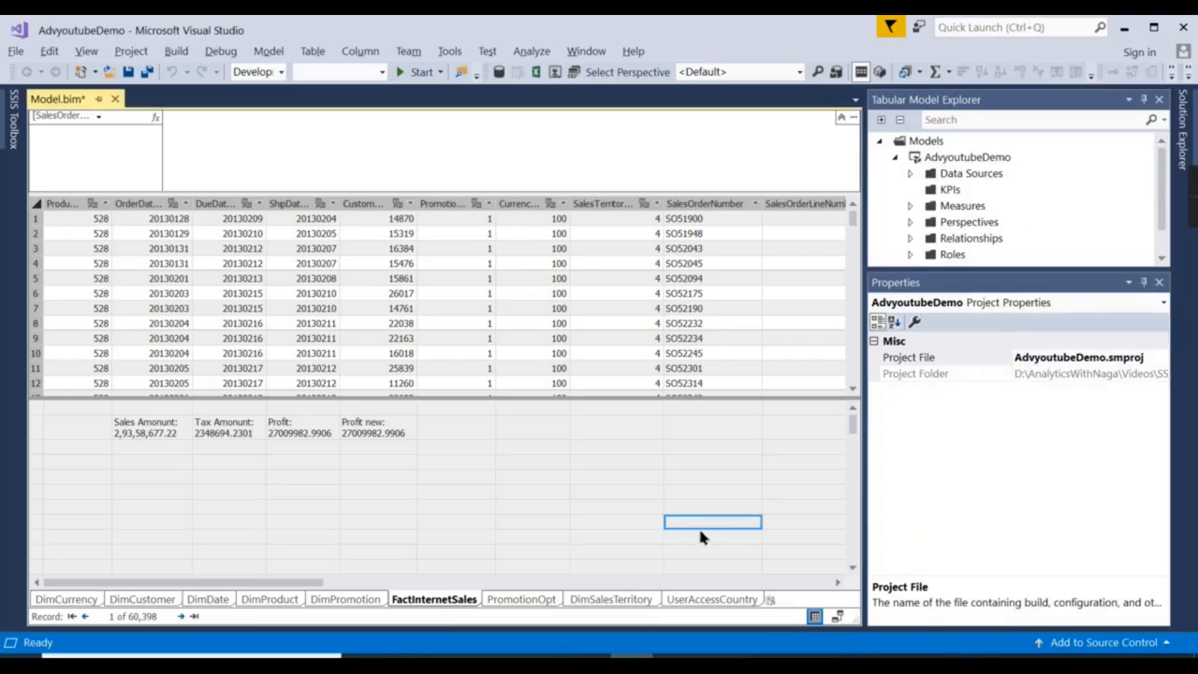
pyautogui.click(378, 427)
pyautogui.press('Left')
pyautogui.press('Left')
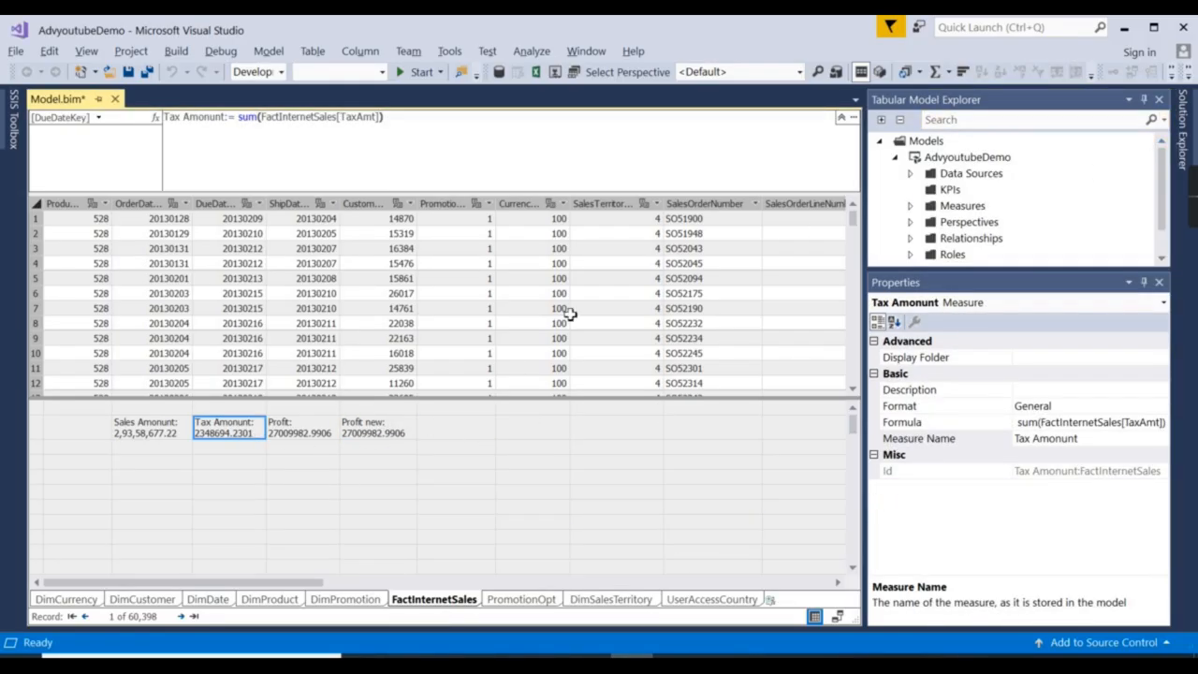
pyautogui.click(532, 456)
pyautogui.click(397, 433)
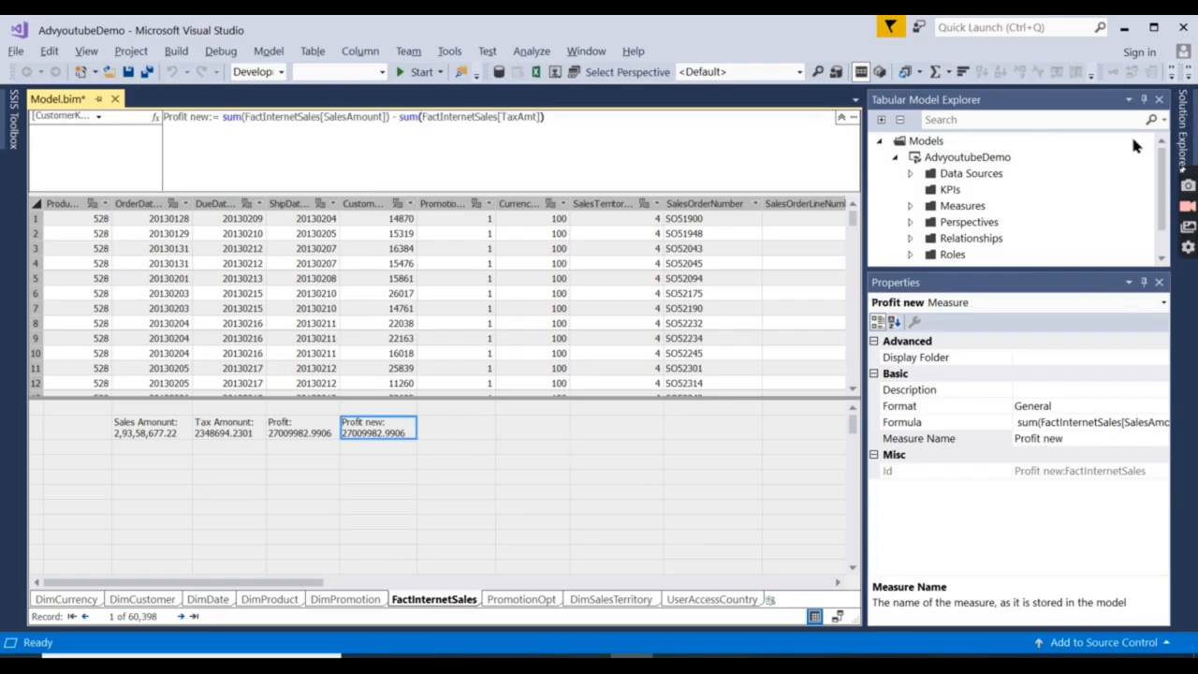
pyautogui.click(936, 157)
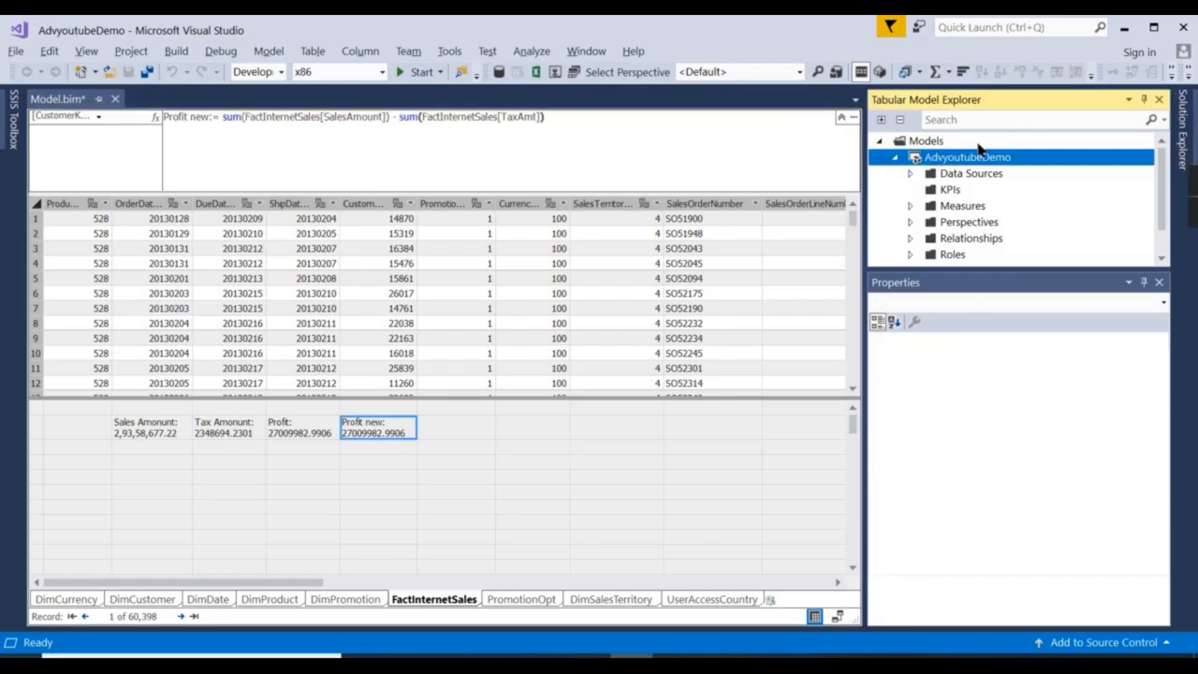
pyautogui.click(148, 432)
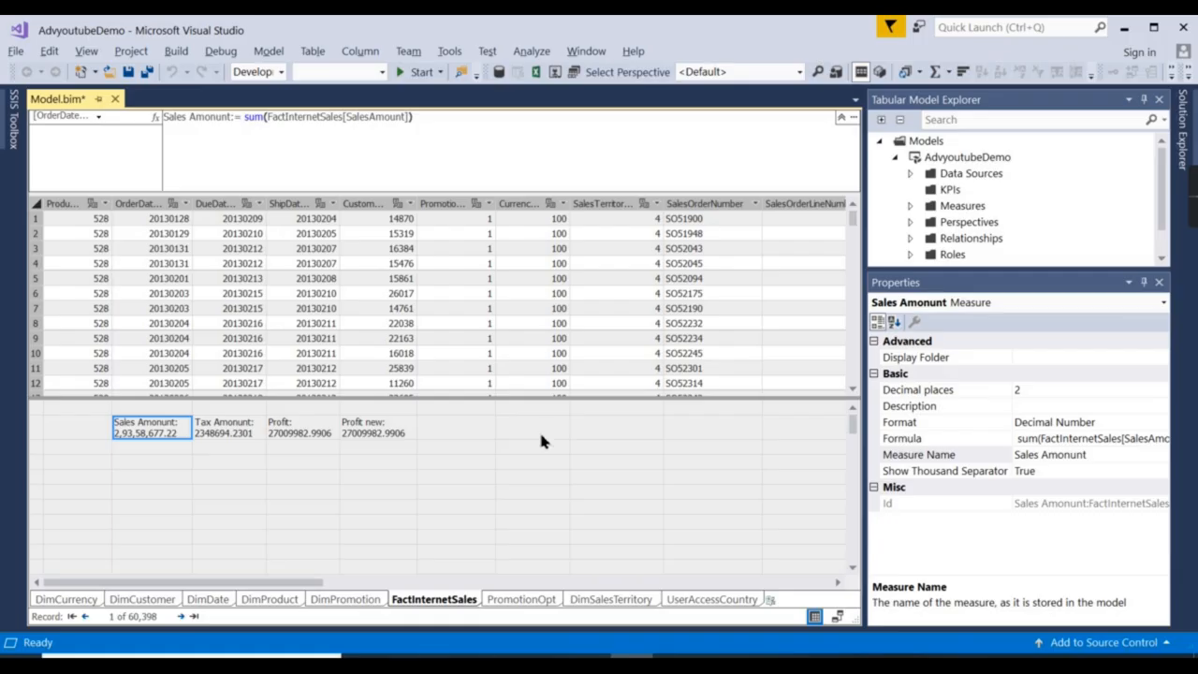
# Hide the properties pane and select Model.bim in Solution Explorer.
pyautogui.click(613, 449)
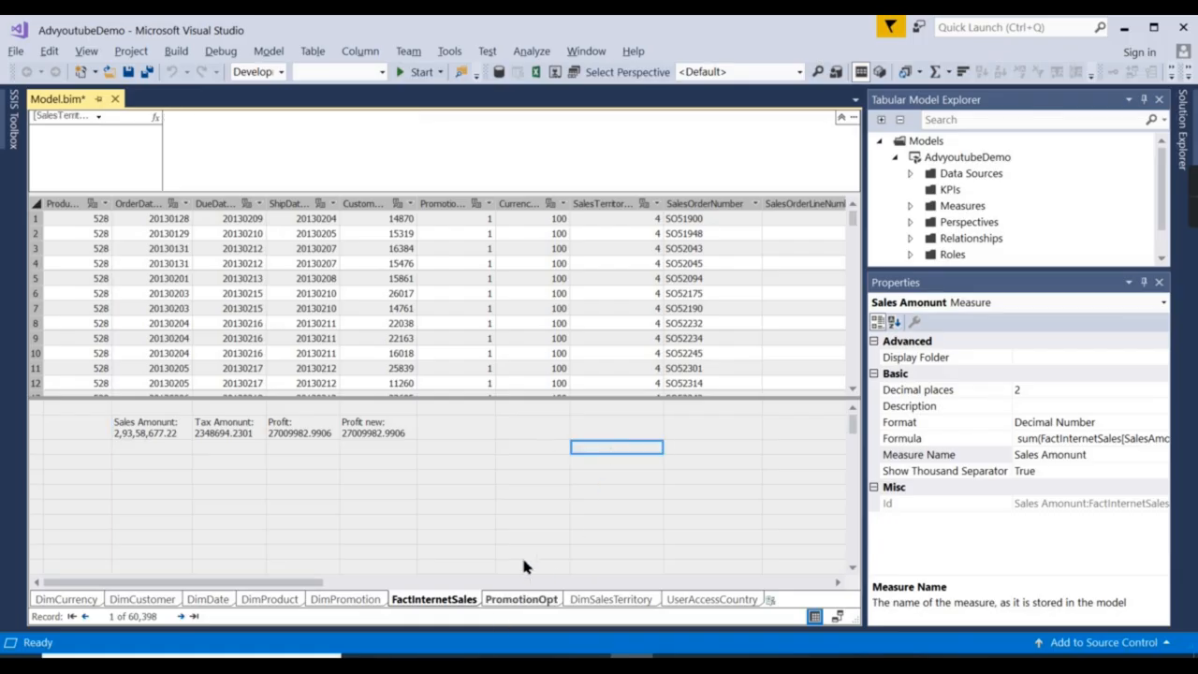
pyautogui.rightClick(995, 157)
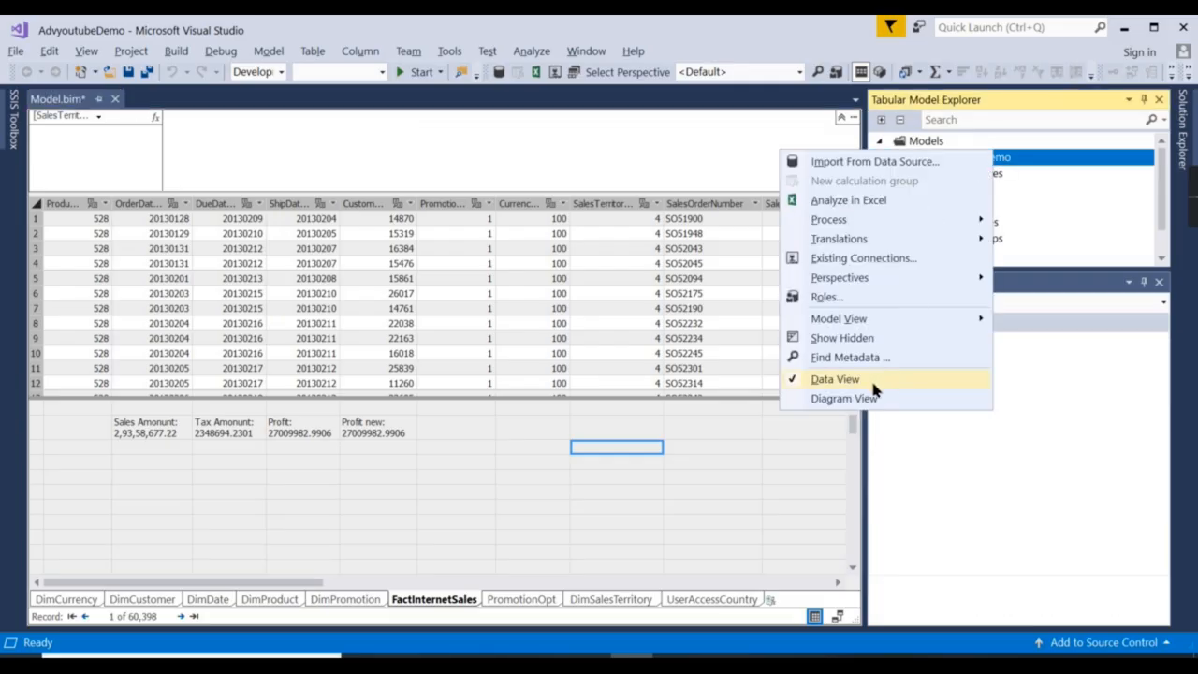
pyautogui.click(649, 460)
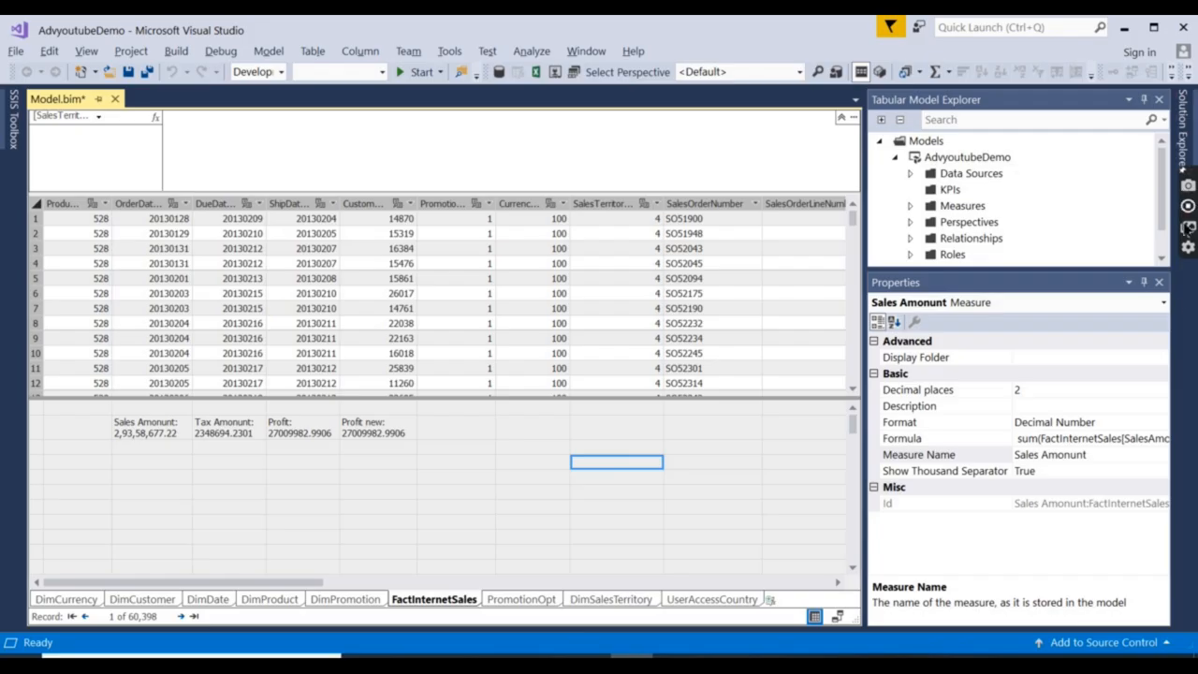
pyautogui.click(1159, 282)
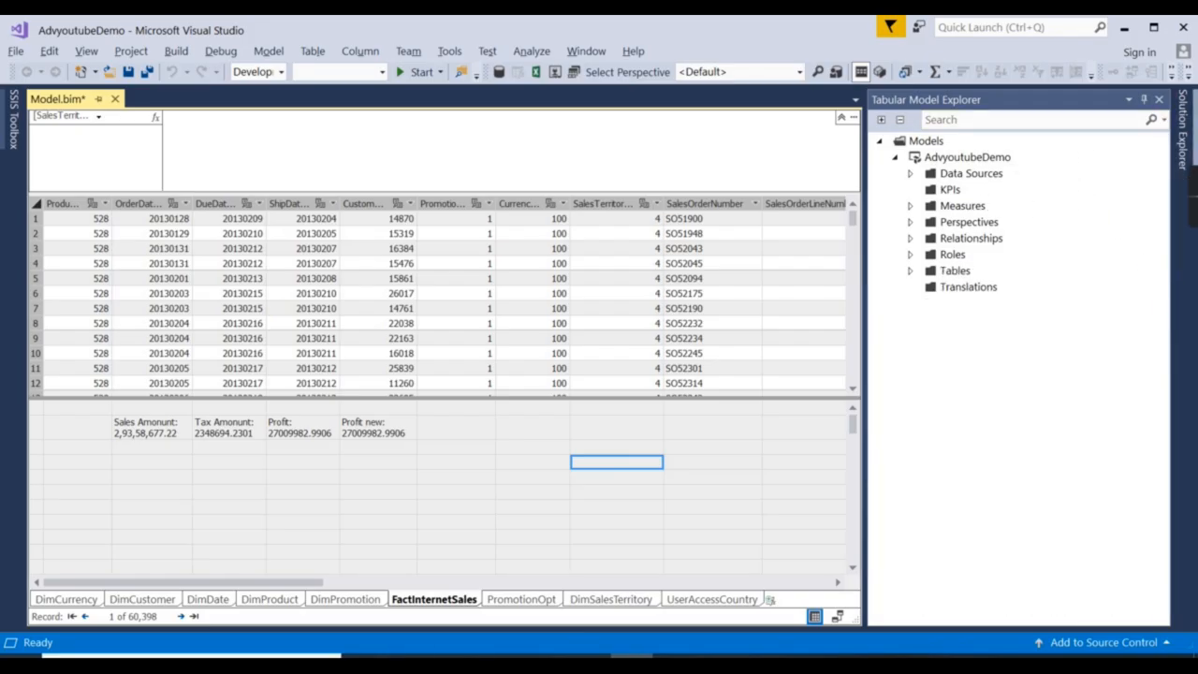
pyautogui.click(1182, 128)
pyautogui.click(999, 217)
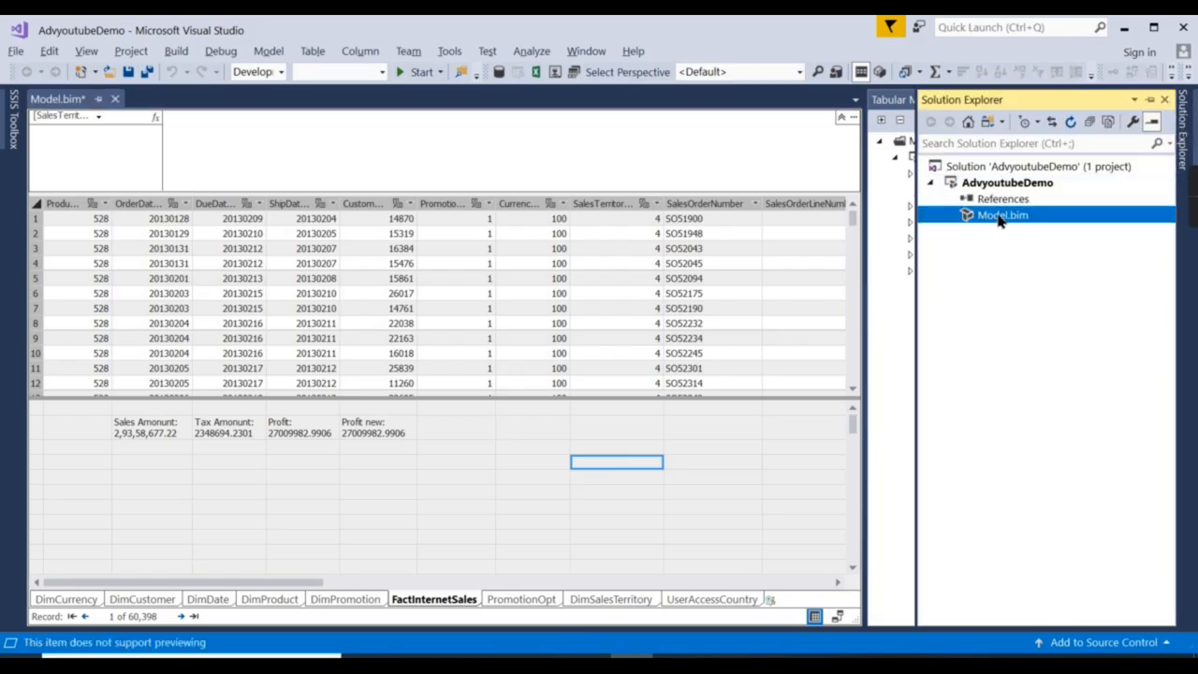
# Review the DirectQuery Mode setting (Off/On) in Model.bim's properties.
pyautogui.rightClick(998, 217)
pyautogui.click(808, 443)
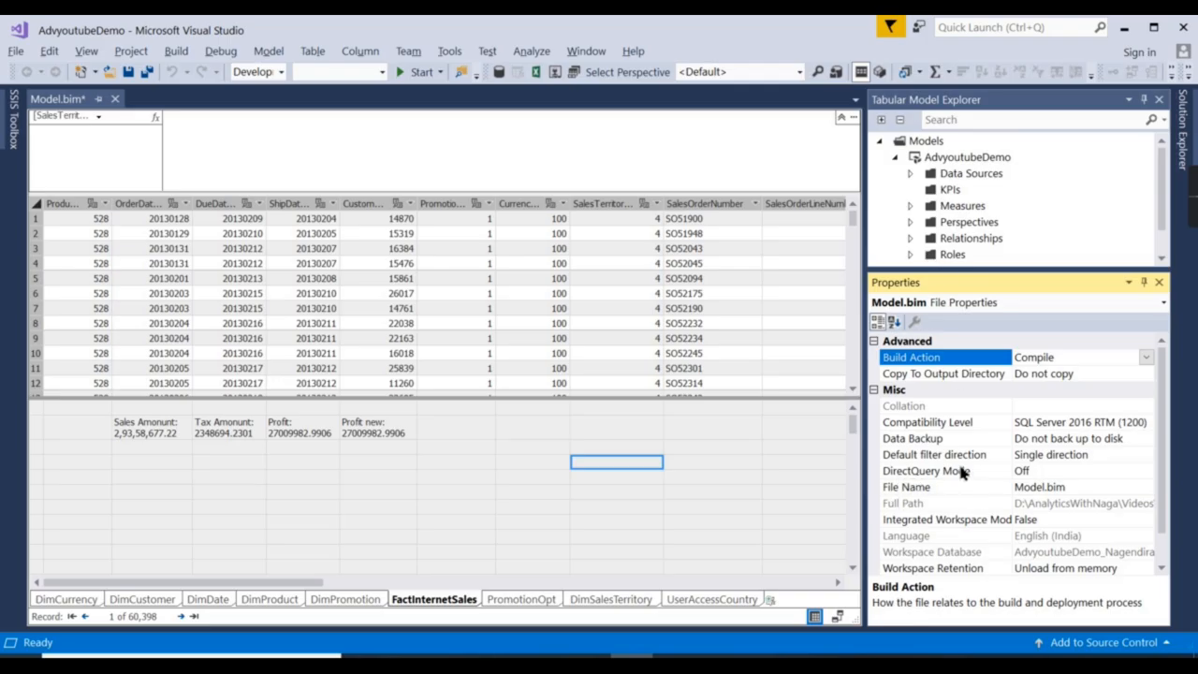
pyautogui.click(1144, 474)
pyautogui.click(1146, 471)
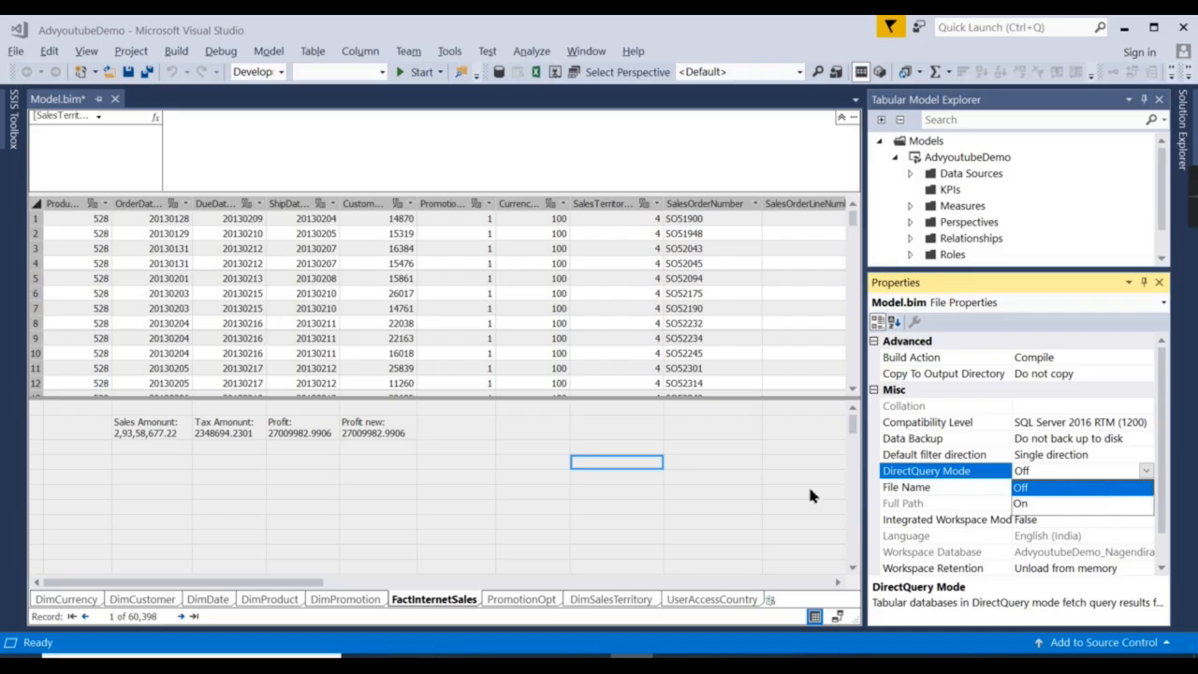
pyautogui.click(1098, 474)
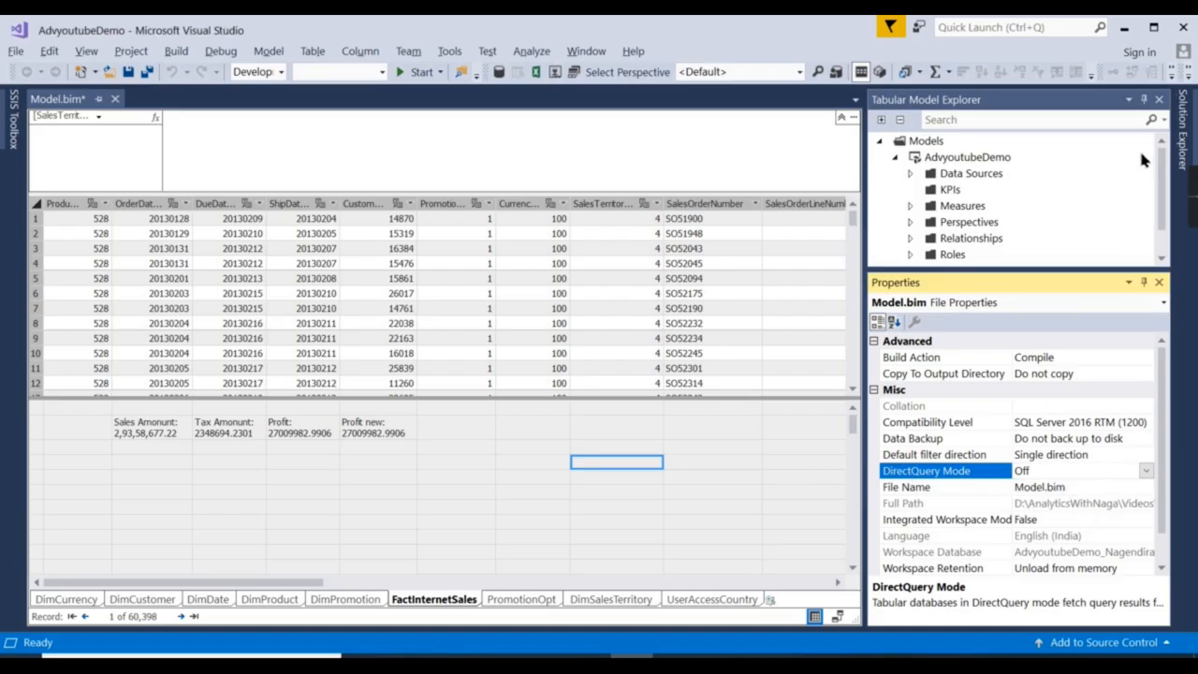
# Deploy the AdvyoutubeDemo project and close the successful deployment report.
pyautogui.rightClick(954, 164)
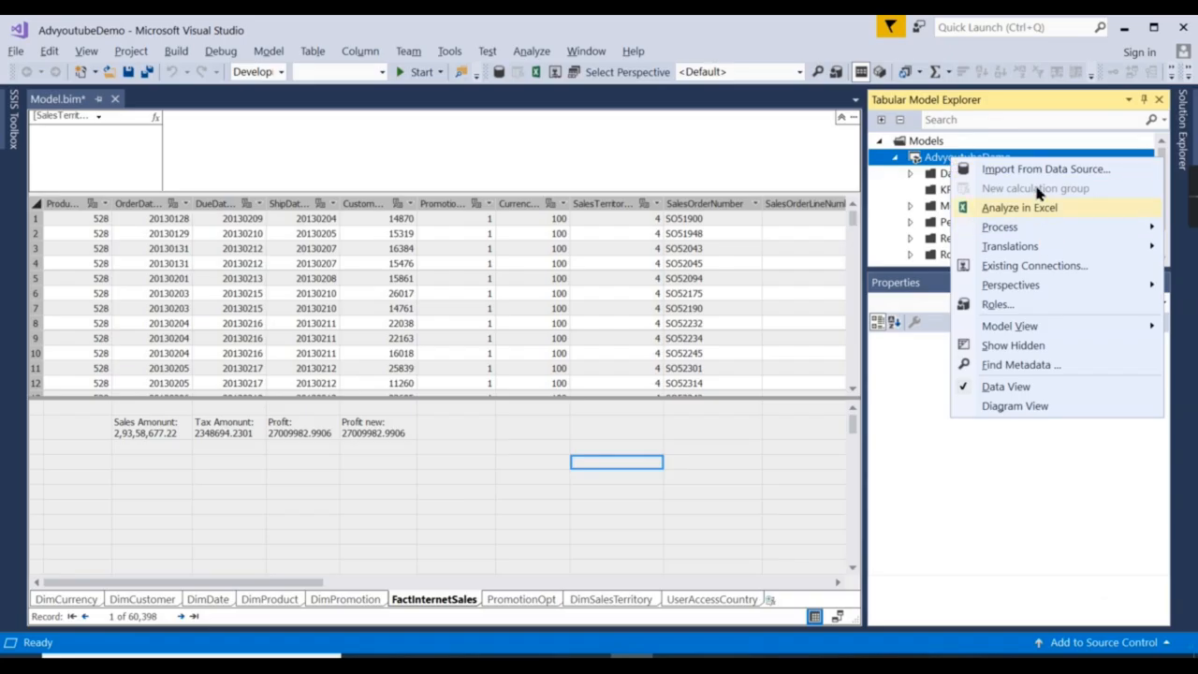
pyautogui.click(931, 282)
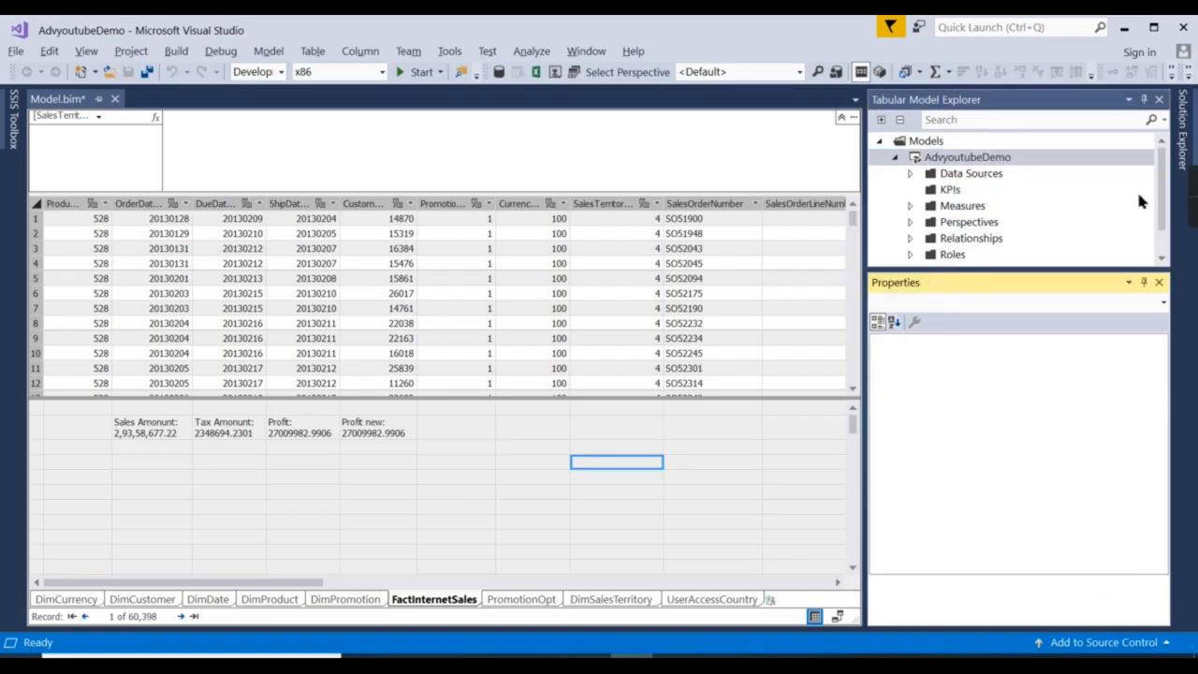
pyautogui.click(1184, 131)
pyautogui.click(989, 184)
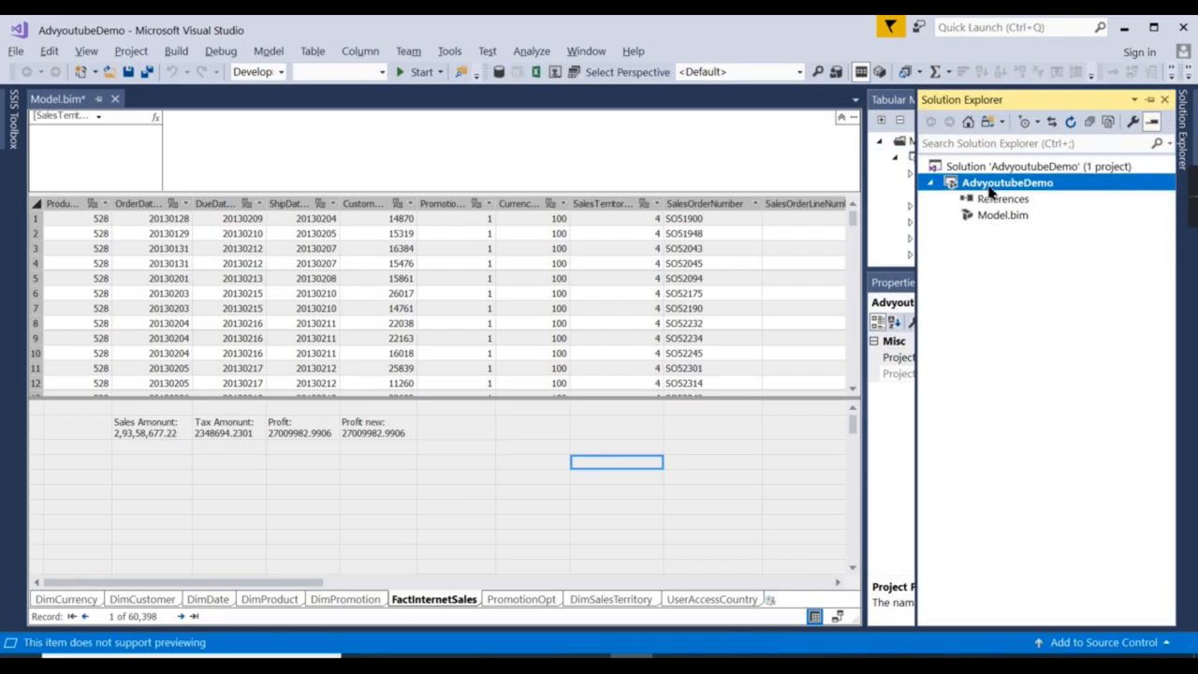
pyautogui.rightClick(990, 188)
pyautogui.click(793, 236)
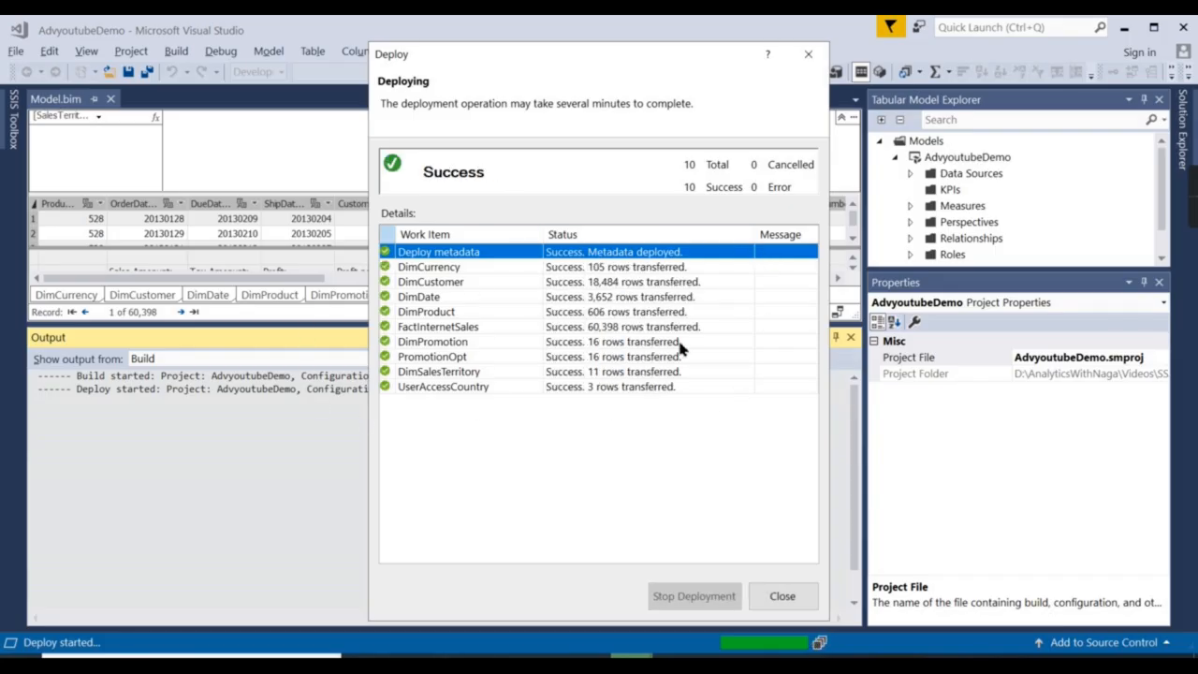
pyautogui.click(783, 596)
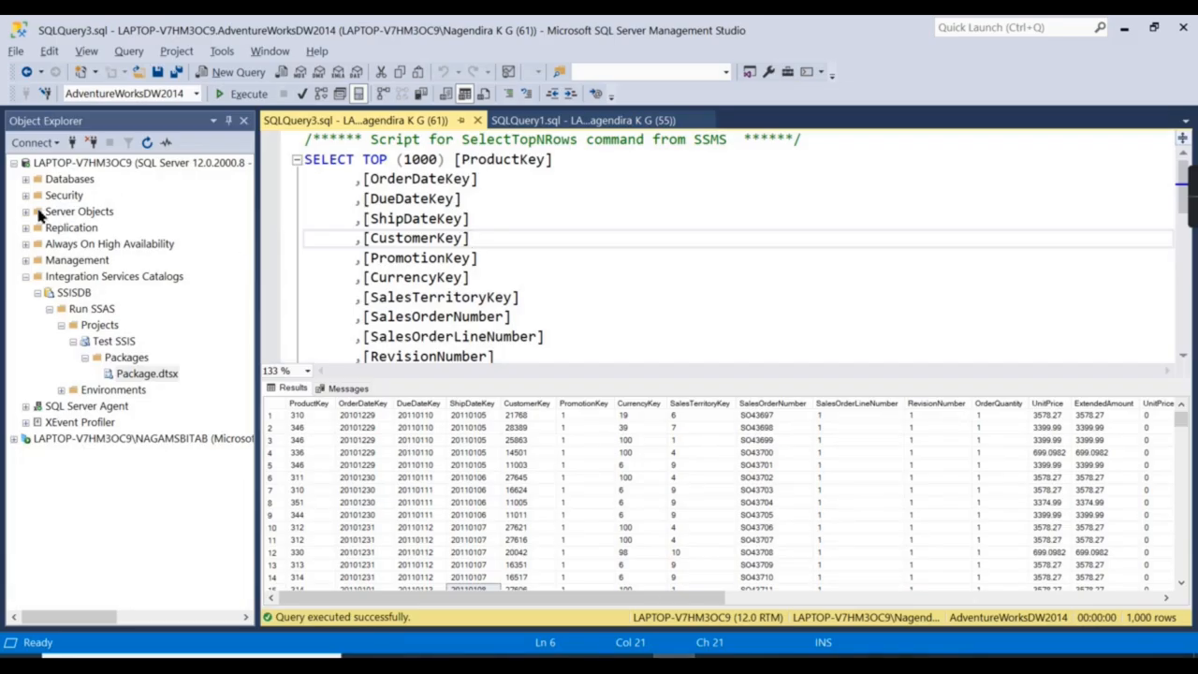
# Check the Analysis Services server's properties to confirm it runs in Tabular mode.
pyautogui.click(14, 163)
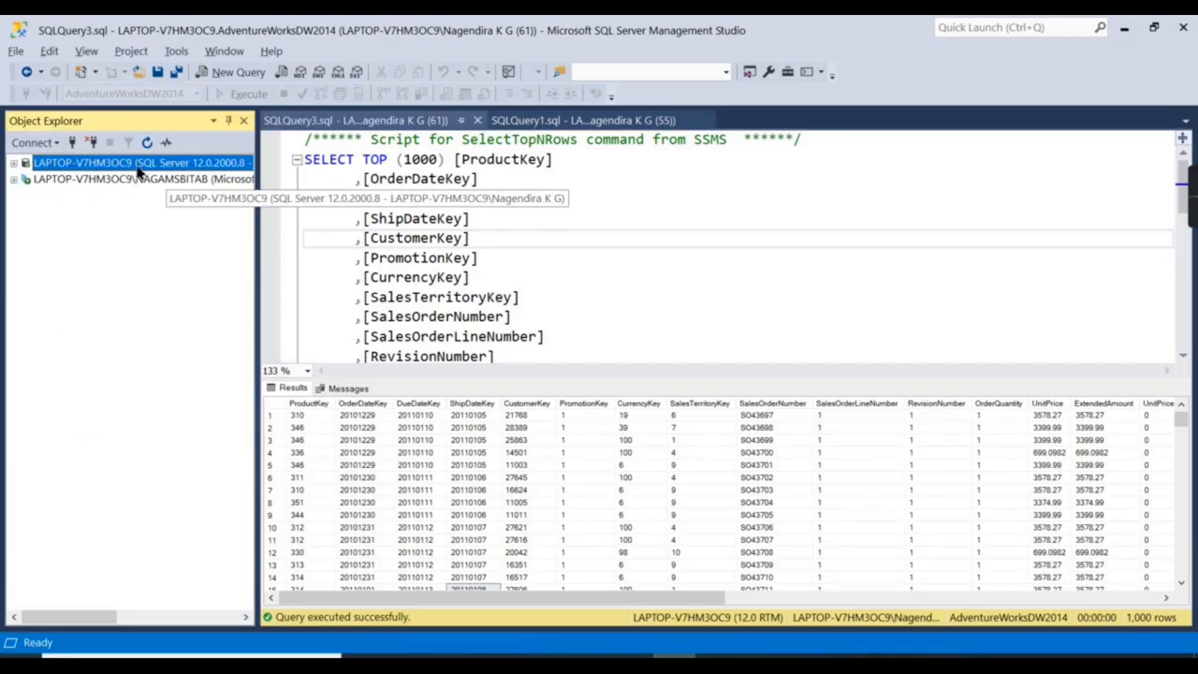
pyautogui.rightClick(103, 180)
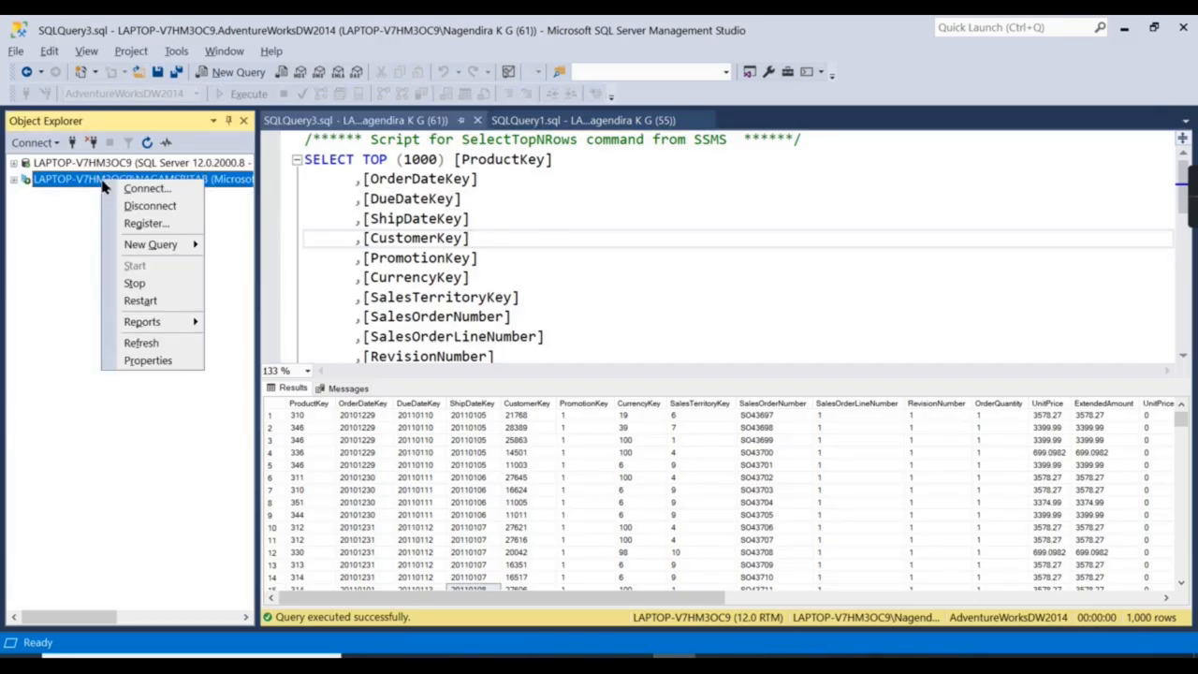
pyautogui.click(148, 361)
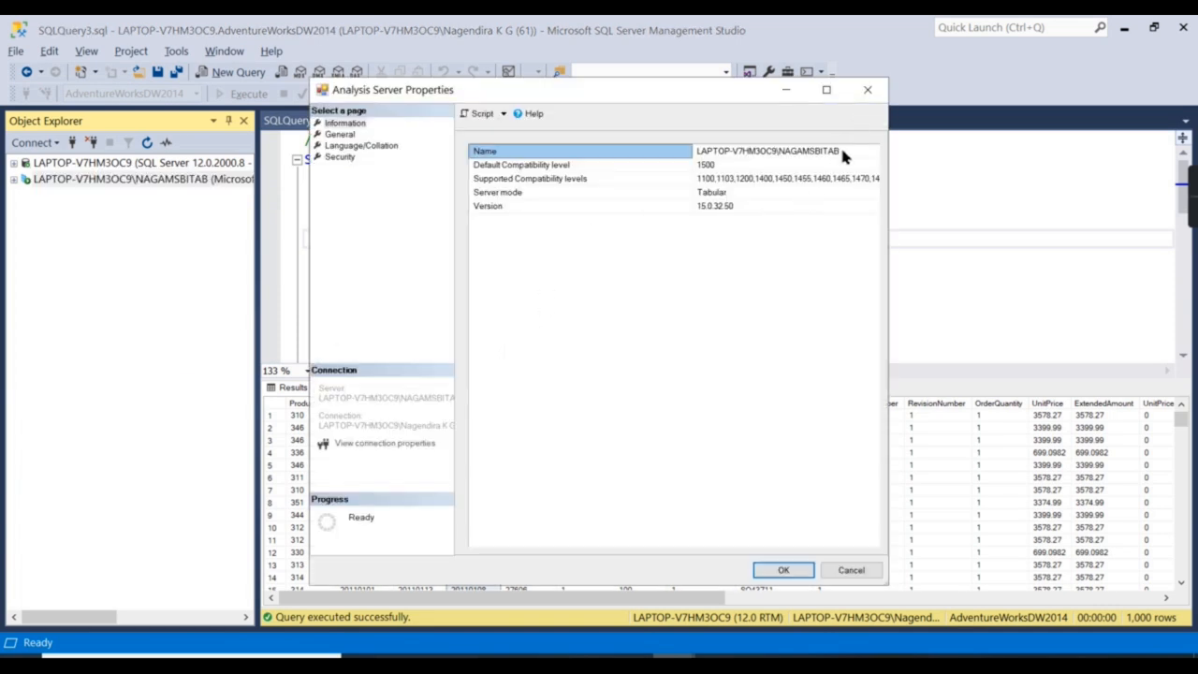
pyautogui.click(867, 89)
# Cancel a new Analysis Services connection, then bring up Power BI's data source list.
pyautogui.click(37, 143)
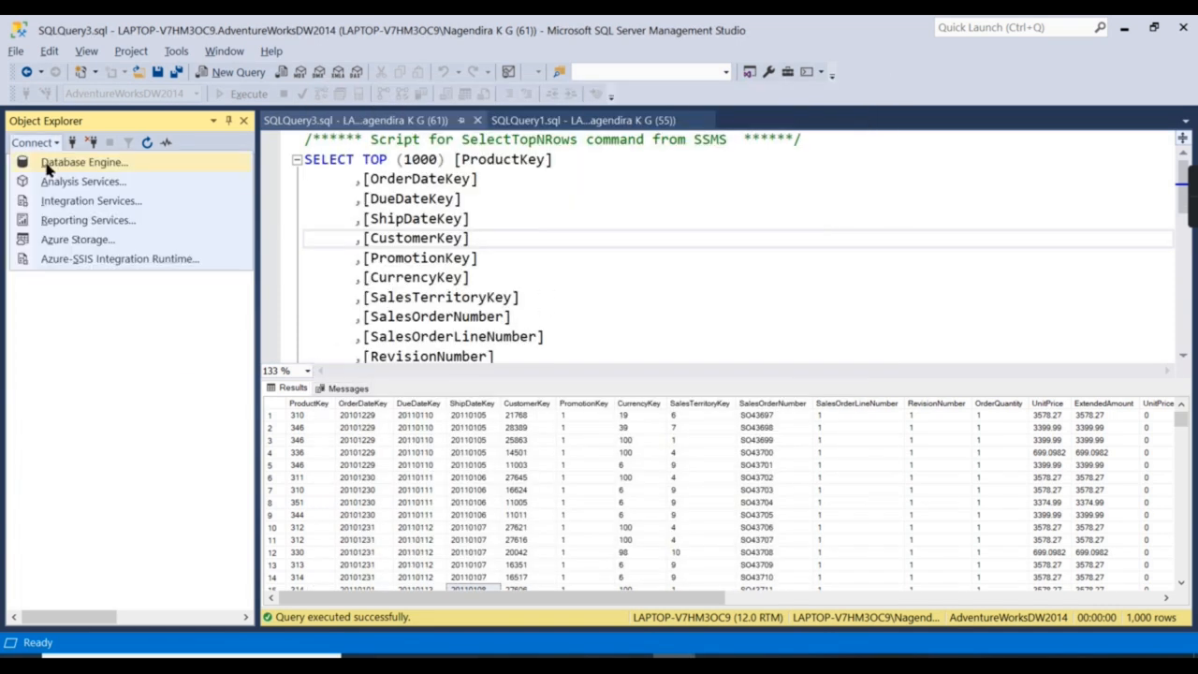
pyautogui.click(57, 184)
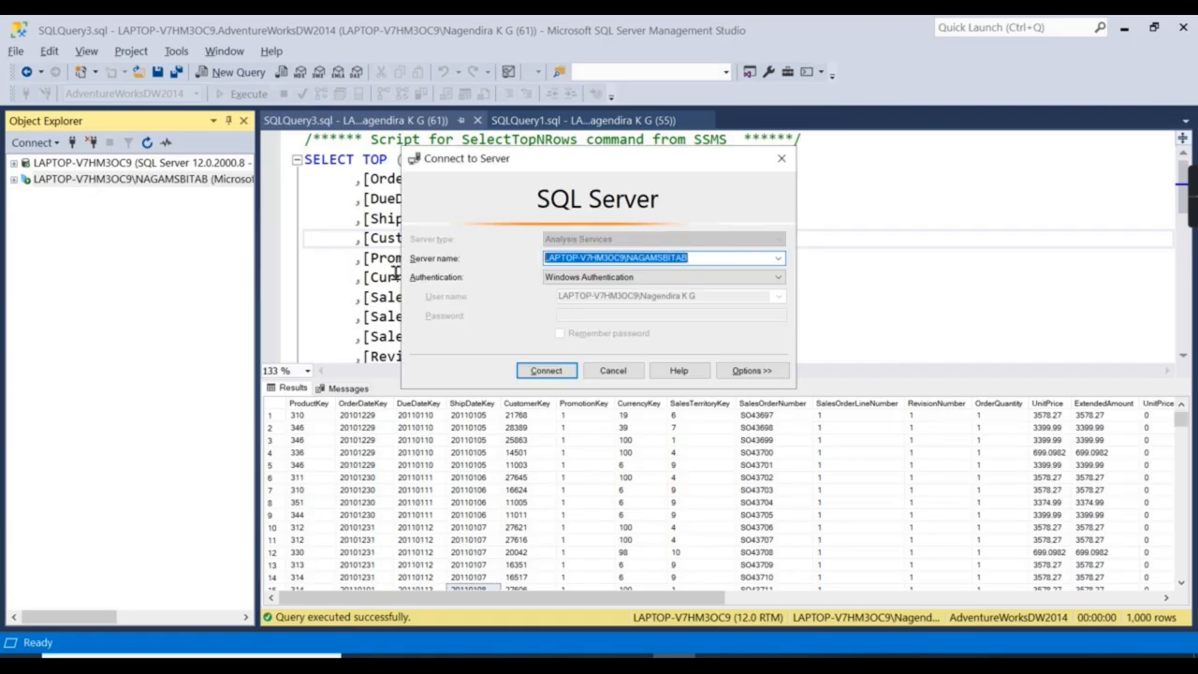
pyautogui.click(784, 158)
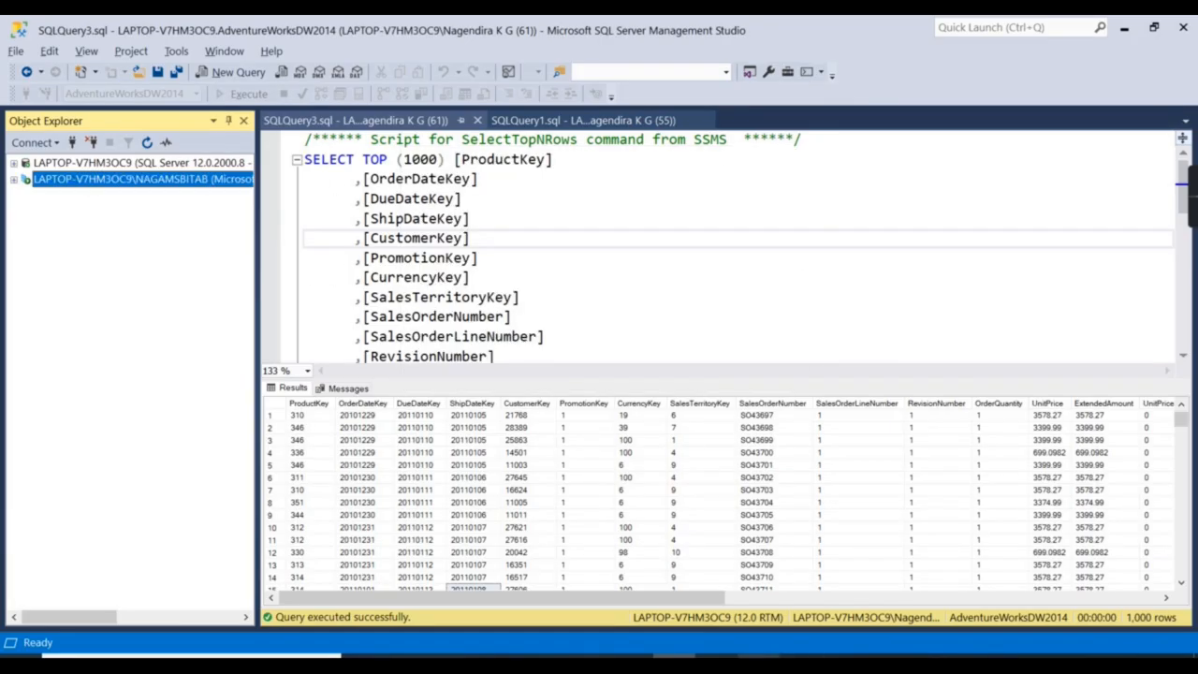
pyautogui.click(759, 658)
pyautogui.click(187, 93)
# Connect live to the pasted Analysis Services server and load the AdvyoutubeDemo model.
pyautogui.click(192, 240)
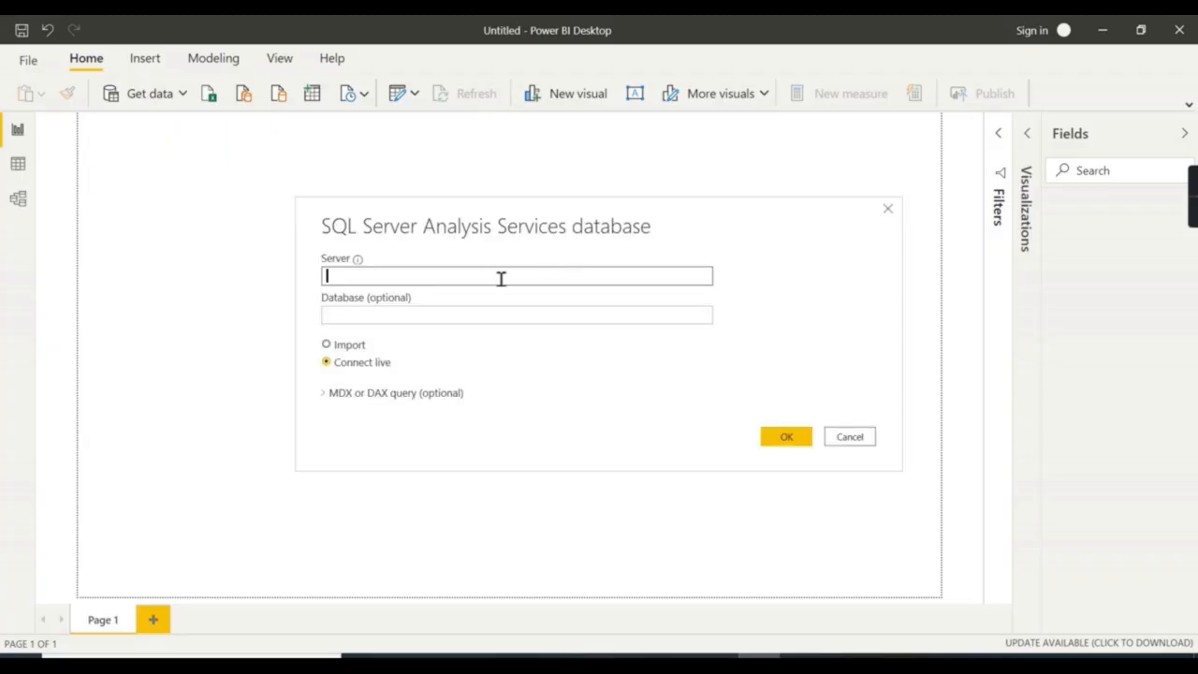
pyautogui.write('LAPTOP-V7HM3OC9\\NAGAMSBITAB')
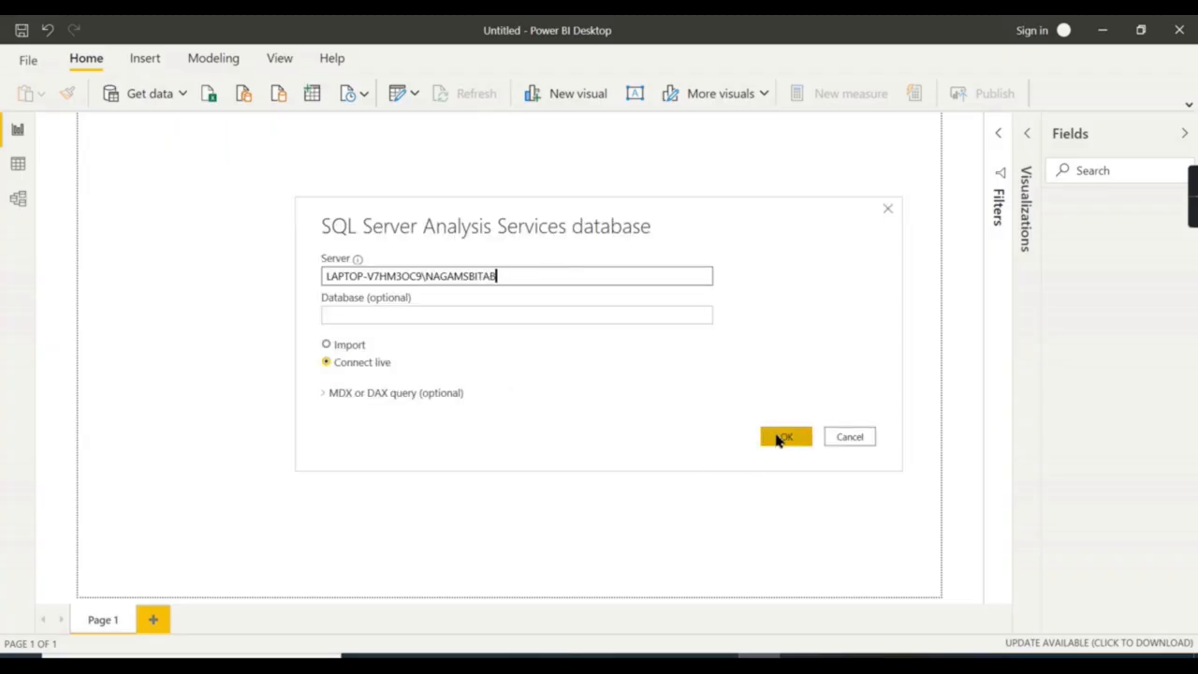
pyautogui.click(780, 437)
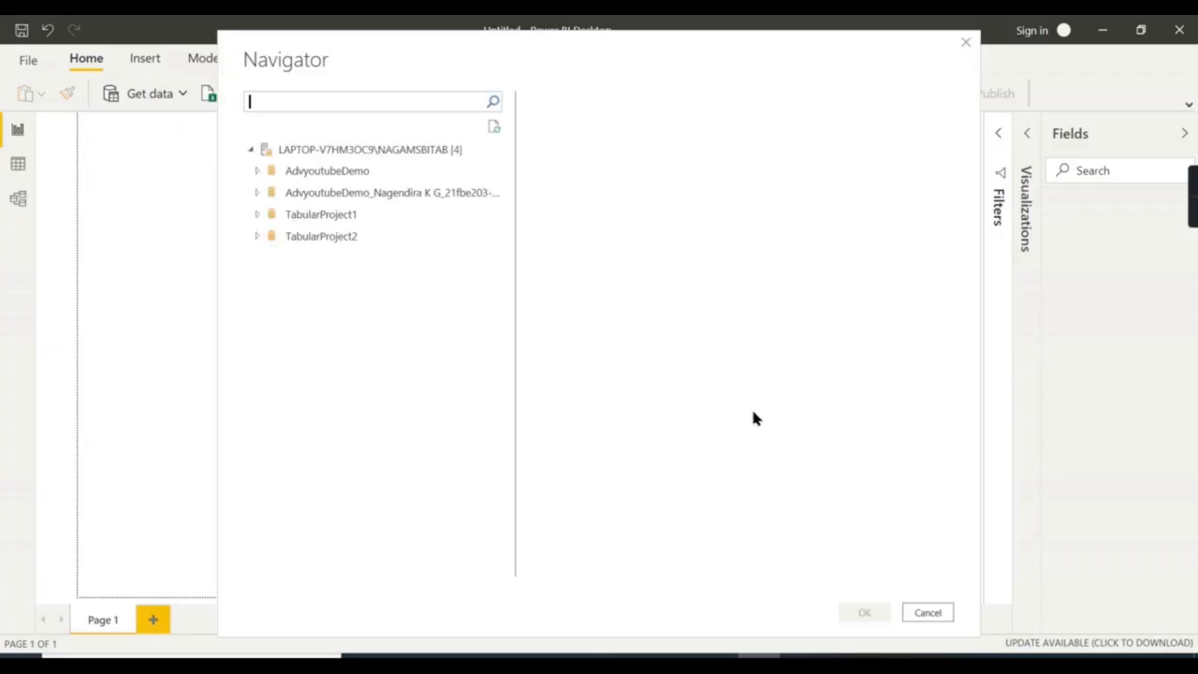
pyautogui.click(300, 174)
pyautogui.click(854, 613)
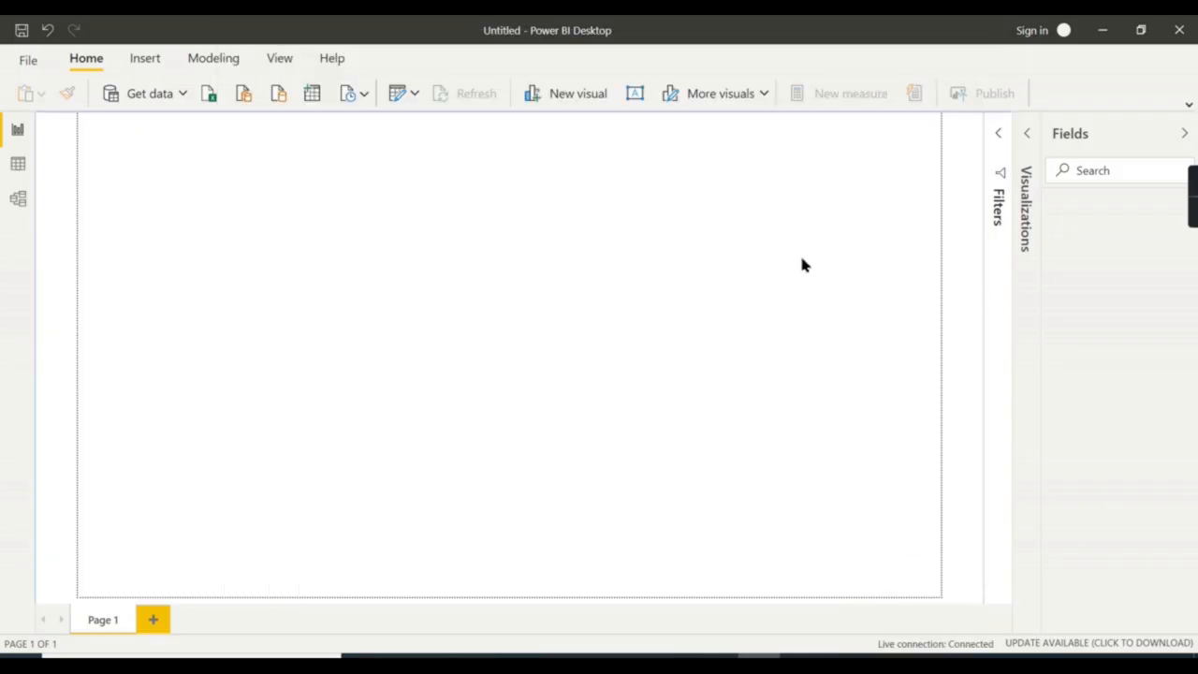
# Add Sales Amonunt from FactInternetSales as a card visual and widen it.
pyautogui.click(1050, 346)
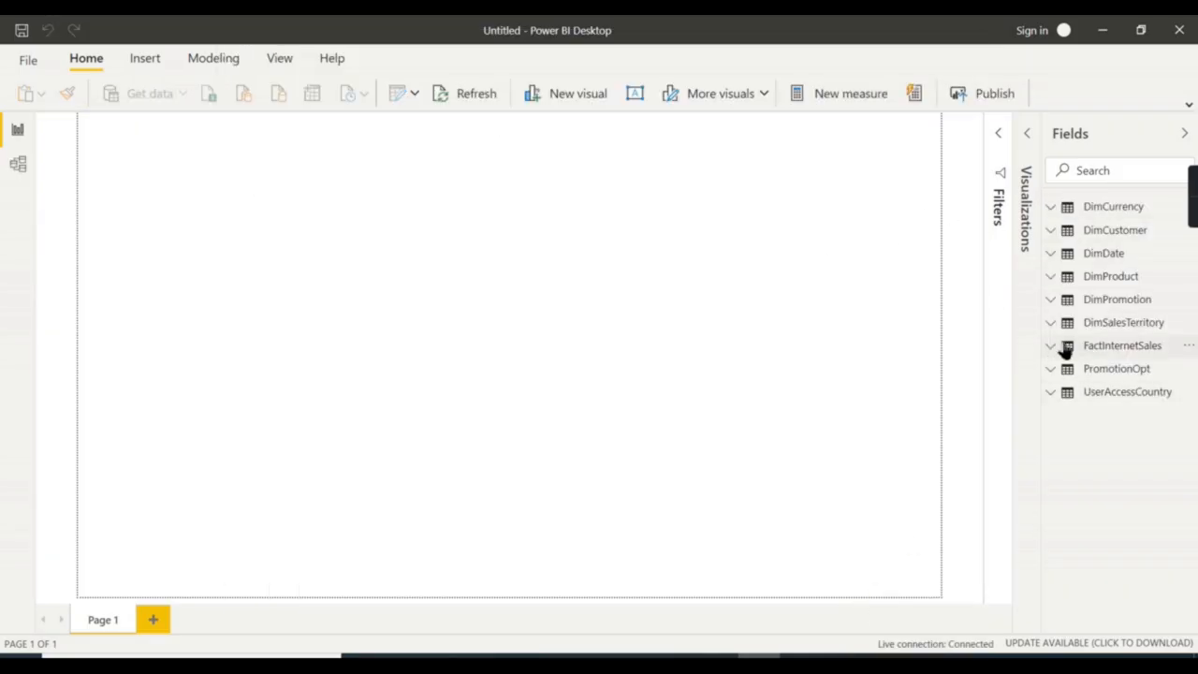
pyautogui.scroll(-2, 1119, 491)
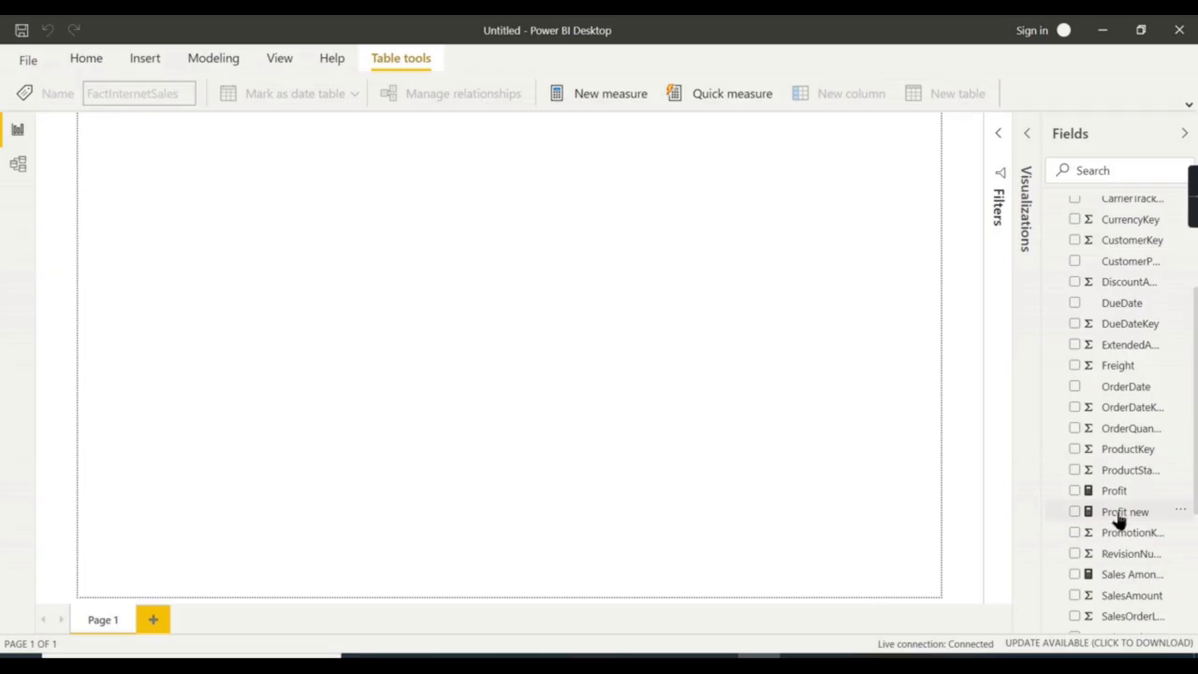
pyautogui.scroll(-2, 1127, 534)
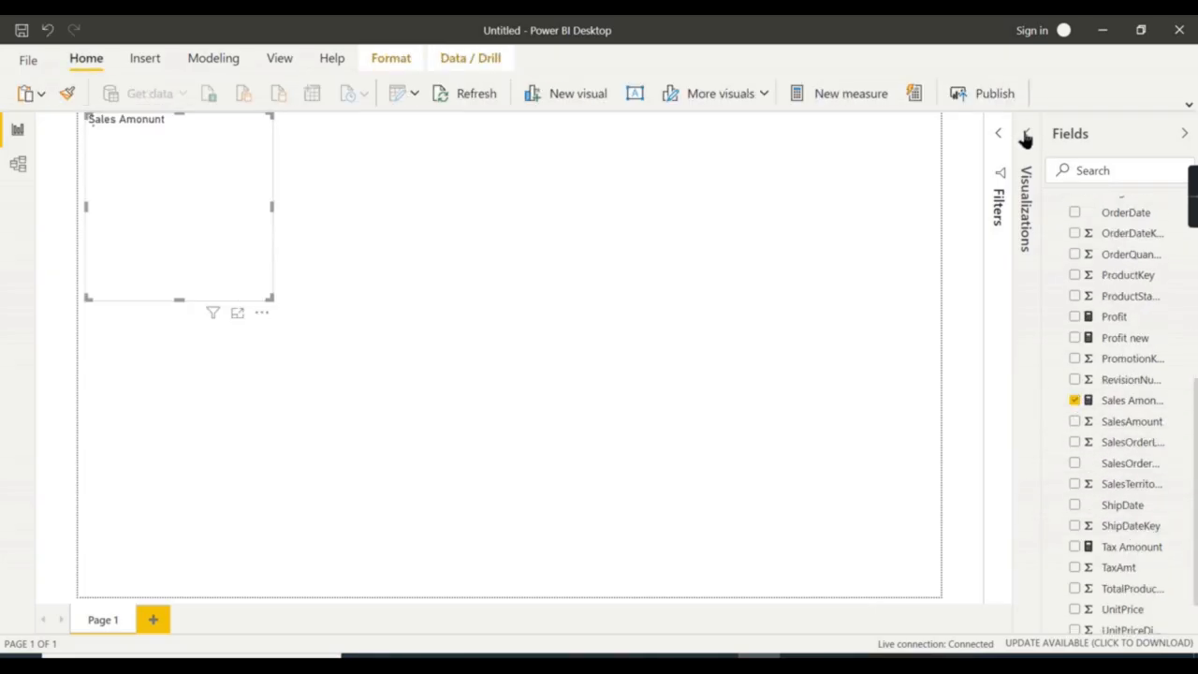
pyautogui.click(1020, 257)
pyautogui.click(973, 228)
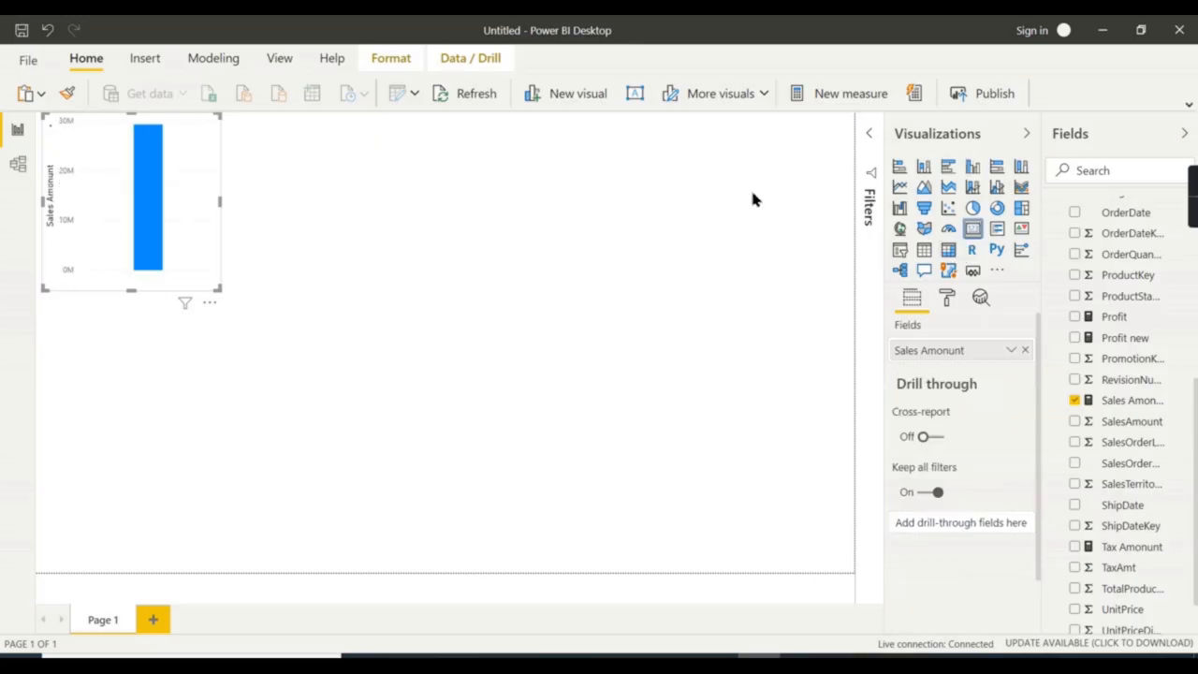
pyautogui.moveTo(221, 291); pyautogui.dragTo(434, 291)
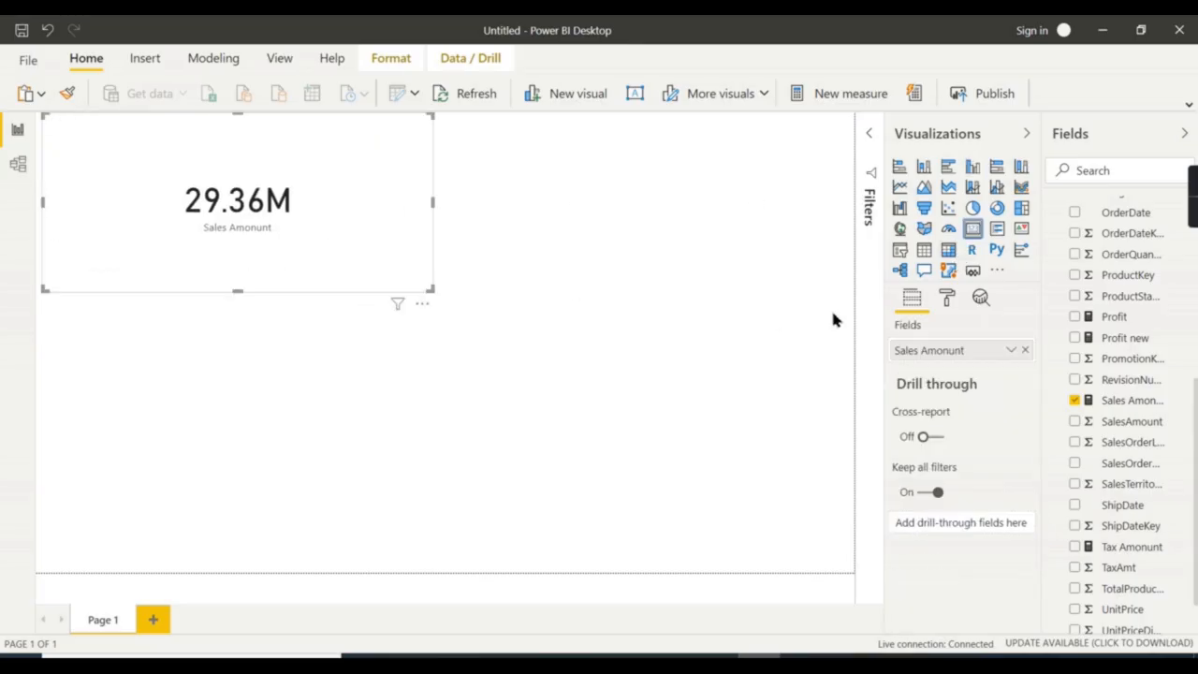
# Set the card's display units to None so it shows 2,93,58,677.22, and center it.
pyautogui.click(947, 298)
pyautogui.click(962, 391)
pyautogui.click(945, 502)
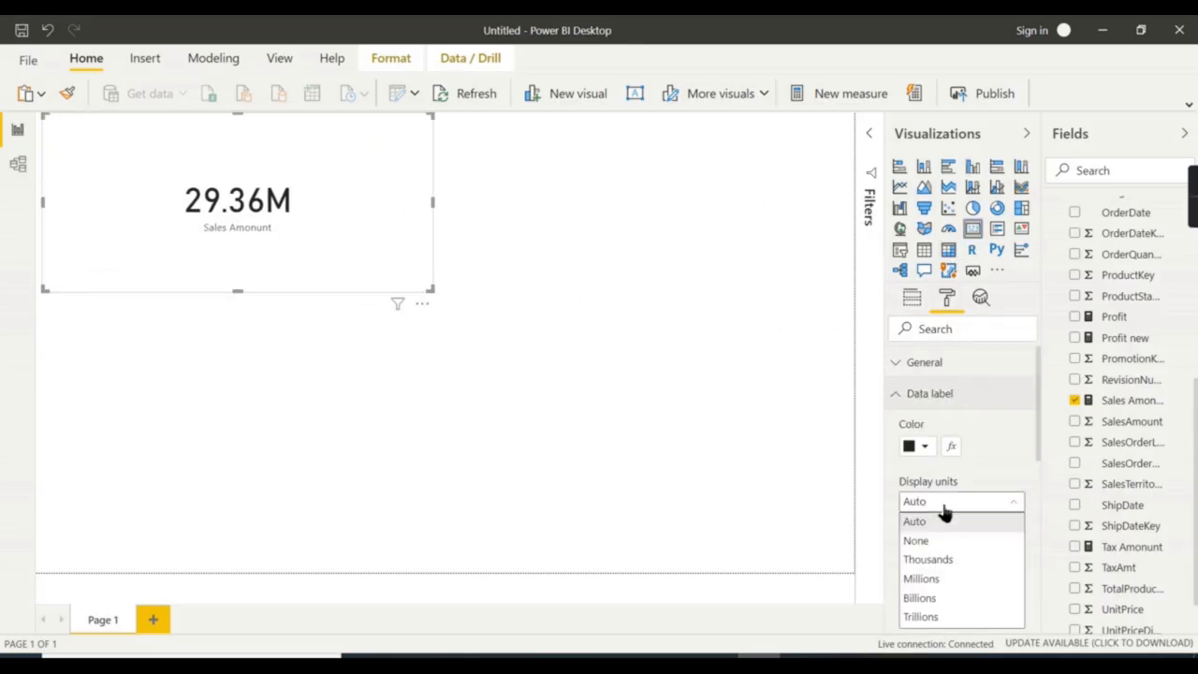
pyautogui.click(917, 538)
pyautogui.moveTo(403, 246); pyautogui.dragTo(568, 288)
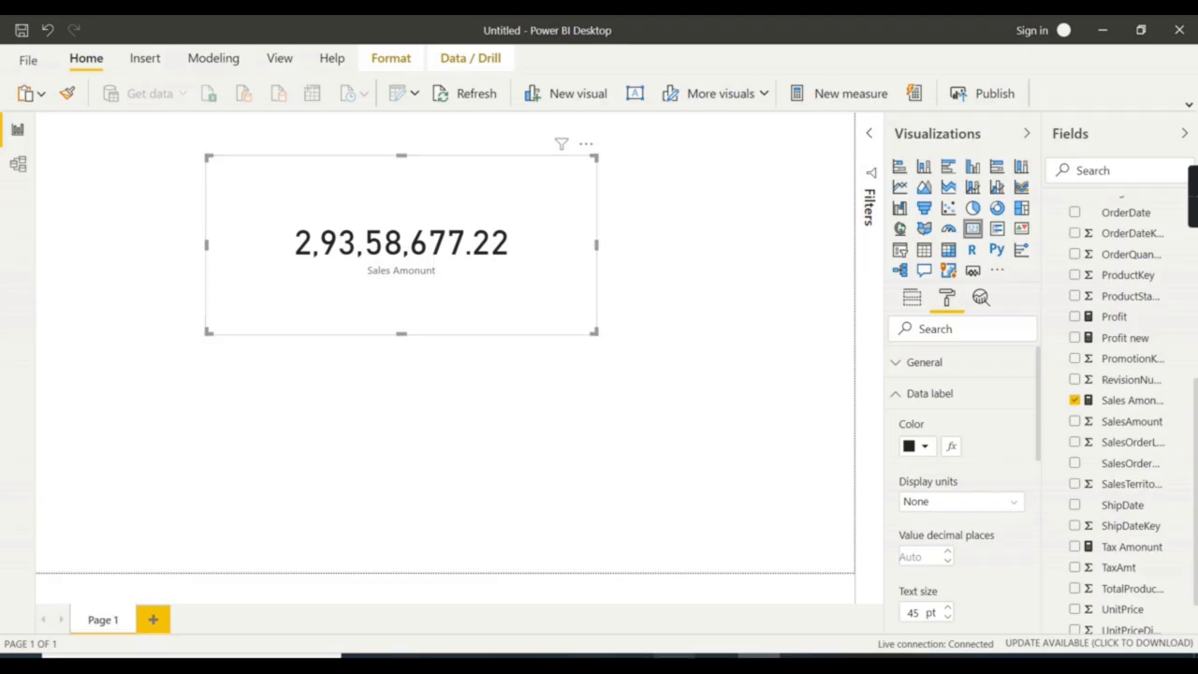
pyautogui.click(801, 661)
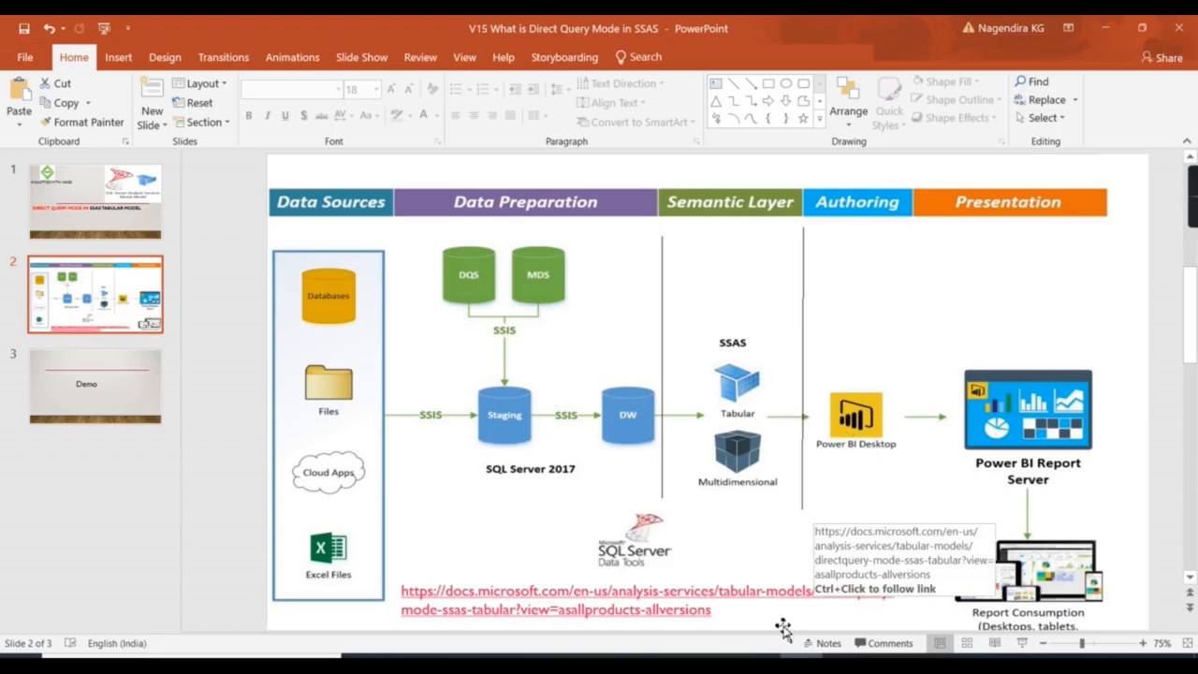
pyautogui.click(634, 657)
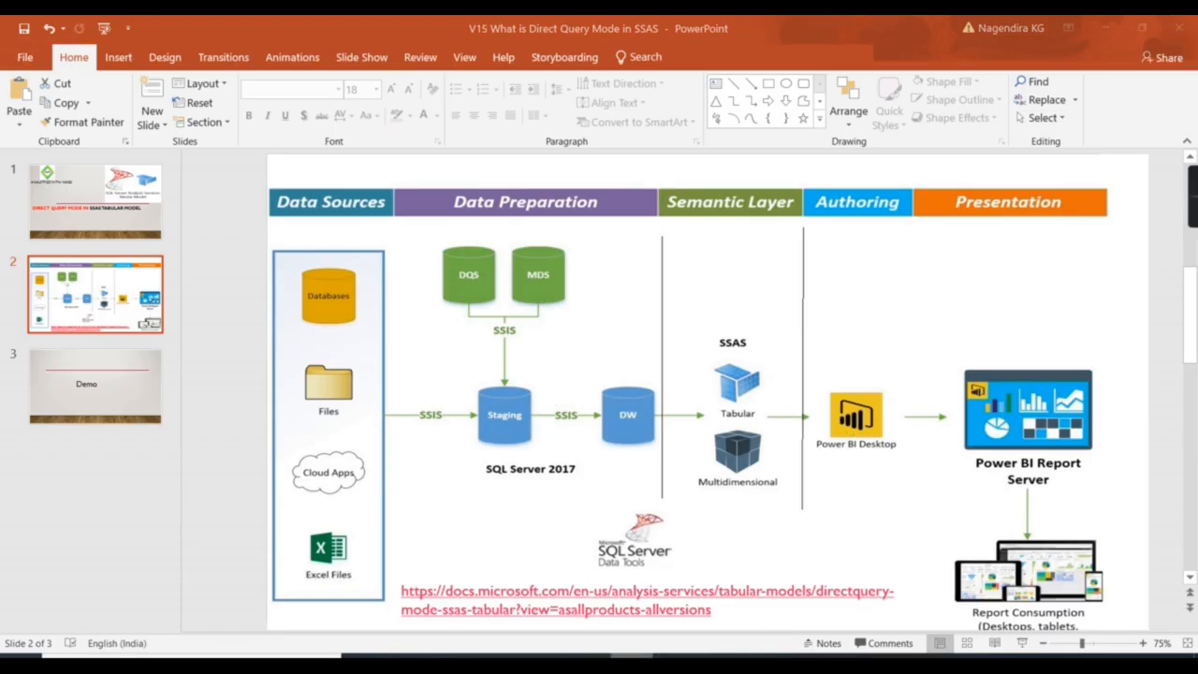
# Reveal the FactInternetSales measures and check Sales Amonunt reads 2,93,58,677.22.
pyautogui.click(849, 338)
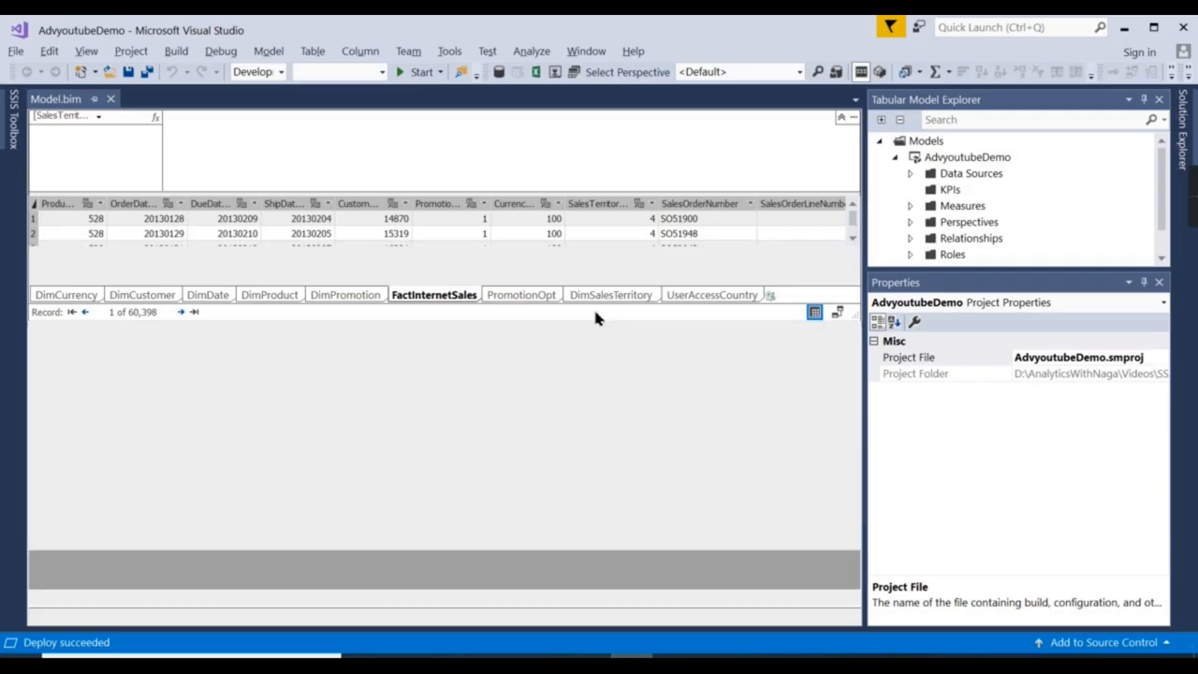
pyautogui.moveTo(467, 550); pyautogui.dragTo(458, 376)
pyautogui.click(150, 406)
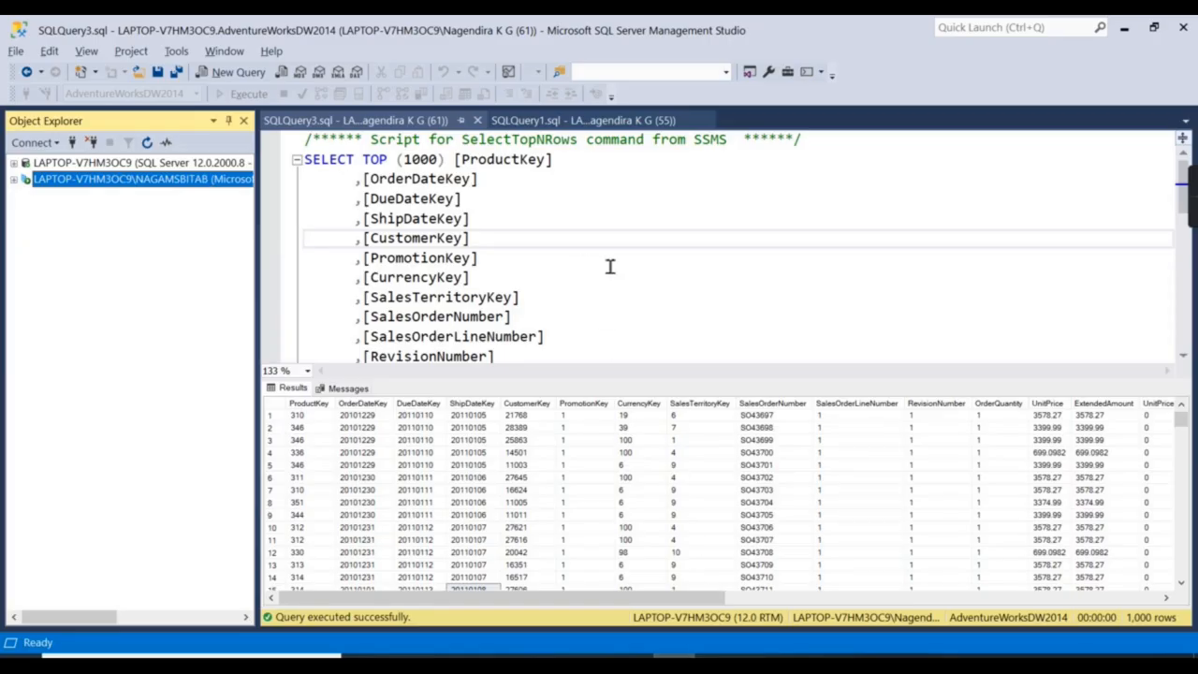
pyautogui.click(611, 263)
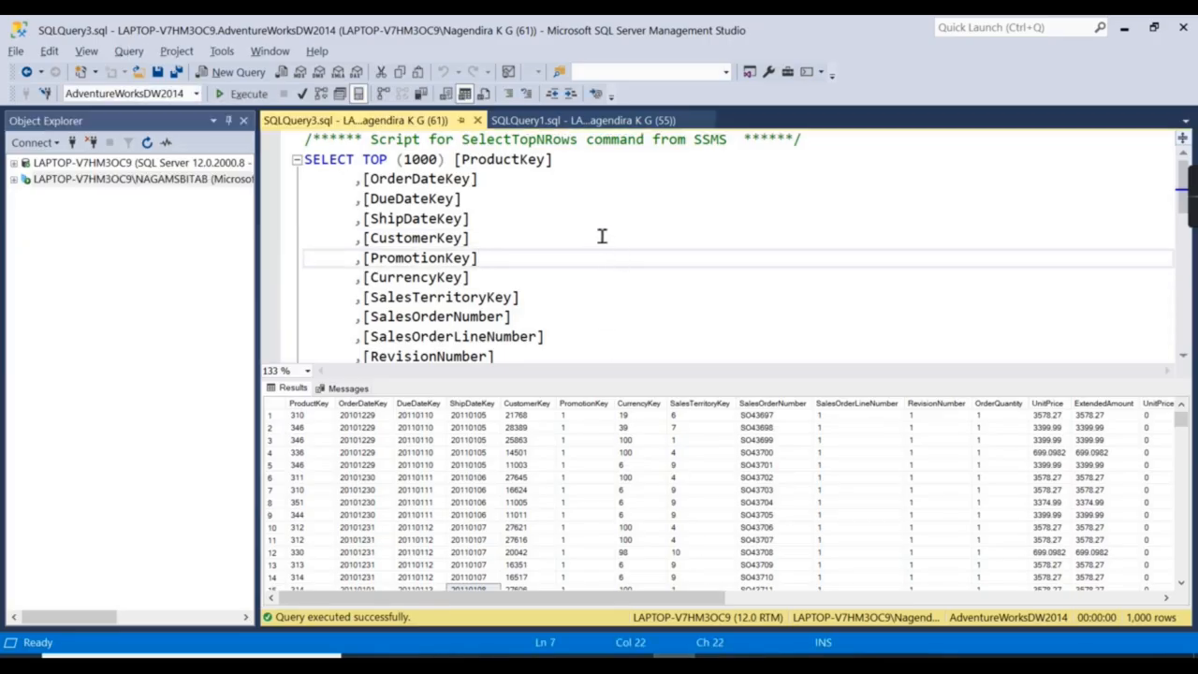
# Run SELECT * on FactInternetSales and inspect the first row's SalesAmount and order number.
pyautogui.scroll(-5, 696, 364)
pyautogui.moveTo(792, 381); pyautogui.dragTo(652, 382)
pyautogui.click(605, 356)
pyautogui.press('Return')
pyautogui.press('Return')
pyautogui.write('select')
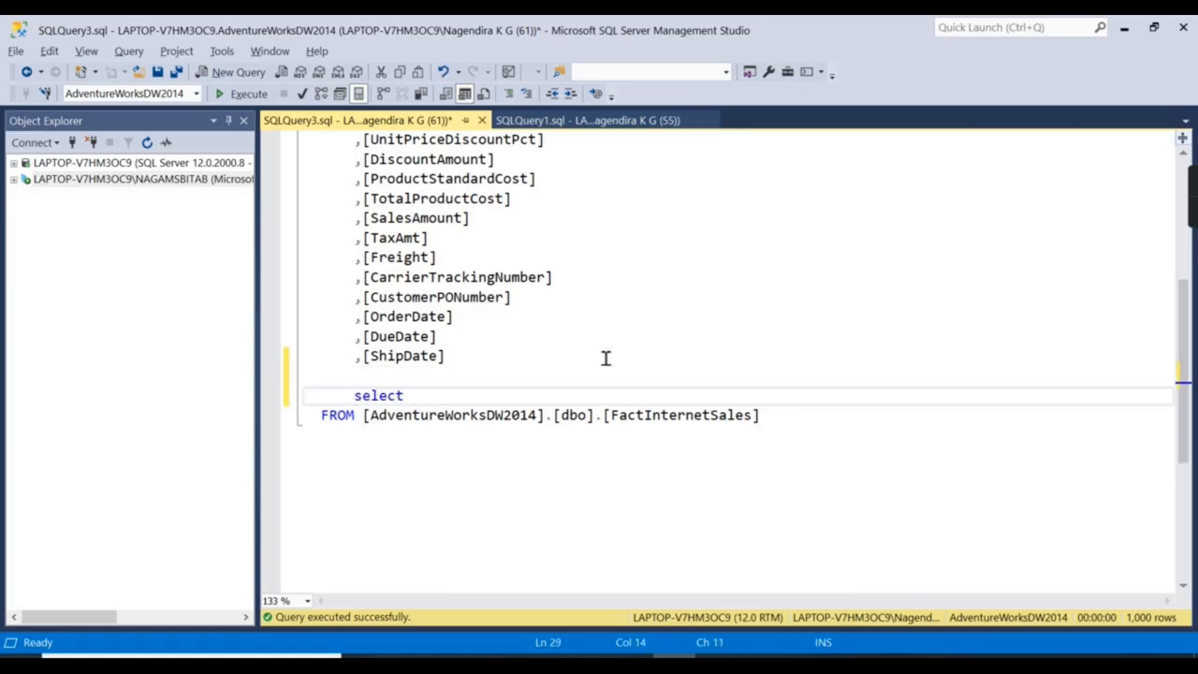
pyautogui.write(' *')
pyautogui.moveTo(348, 395); pyautogui.dragTo(864, 468)
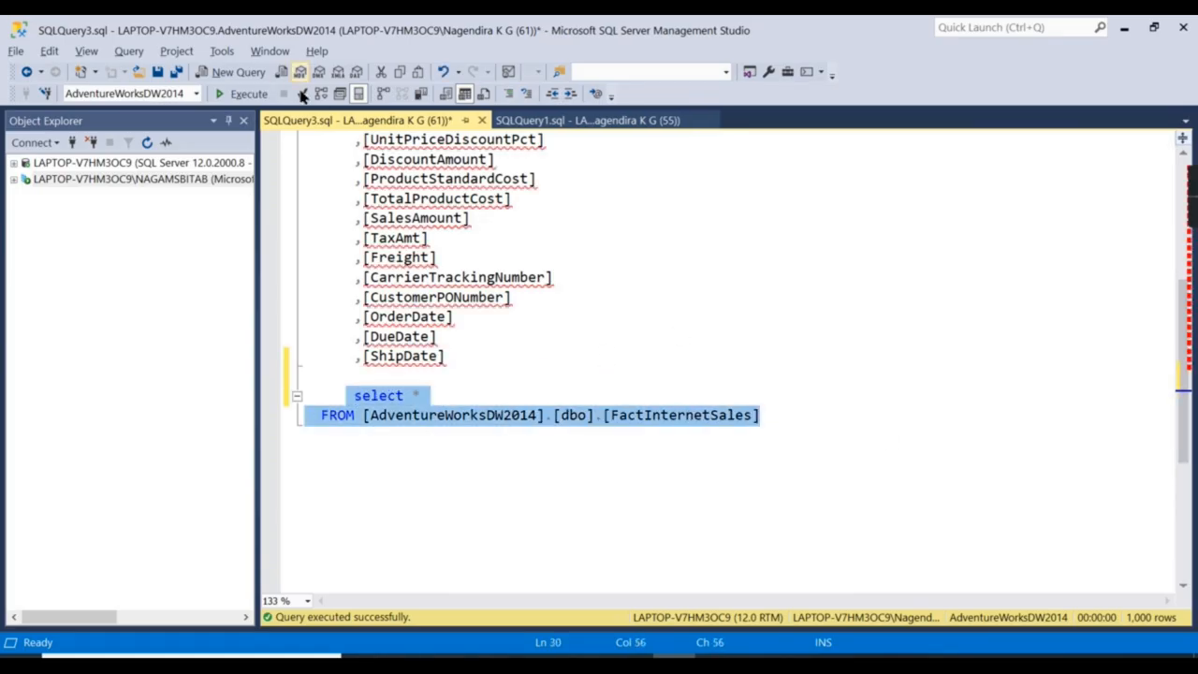
pyautogui.click(236, 95)
pyautogui.click(749, 440)
pyautogui.moveTo(542, 597); pyautogui.dragTo(796, 597)
pyautogui.click(973, 416)
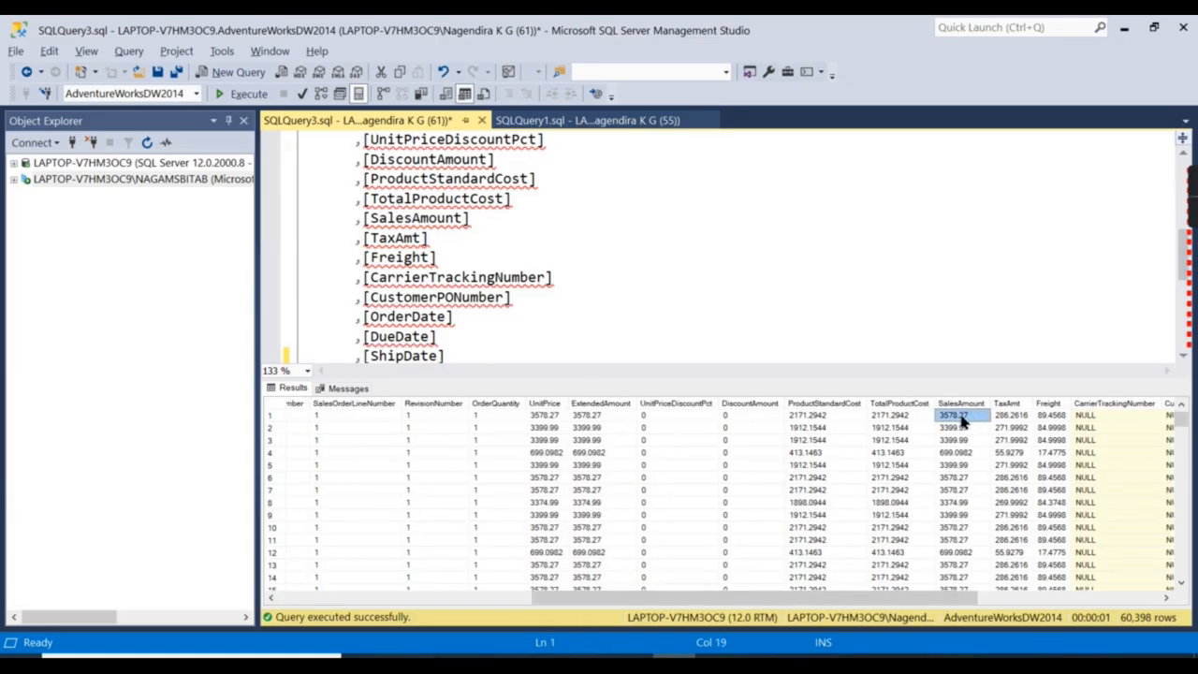
pyautogui.rightClick(961, 422)
pyautogui.moveTo(712, 599); pyautogui.dragTo(449, 600)
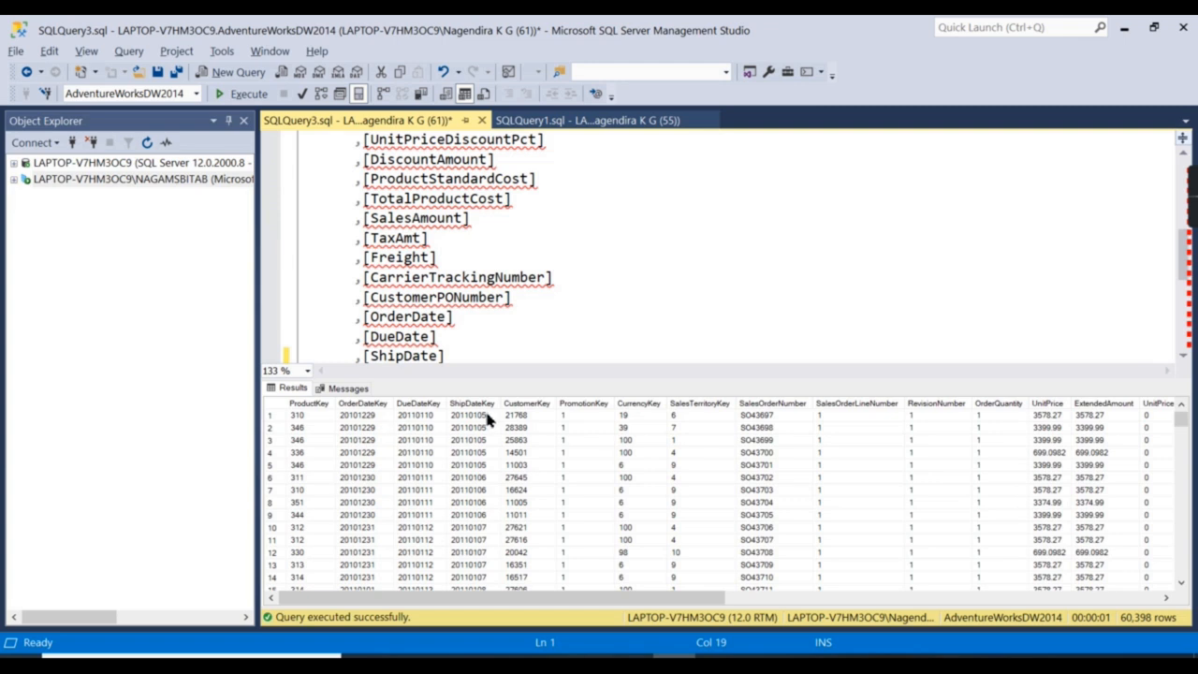
pyautogui.click(769, 418)
# Filter the query with WHERE SalesOrderNumber='SO43697' and run it, returning one row.
pyautogui.hotkey('ctrl', 'r')
pyautogui.click(850, 433)
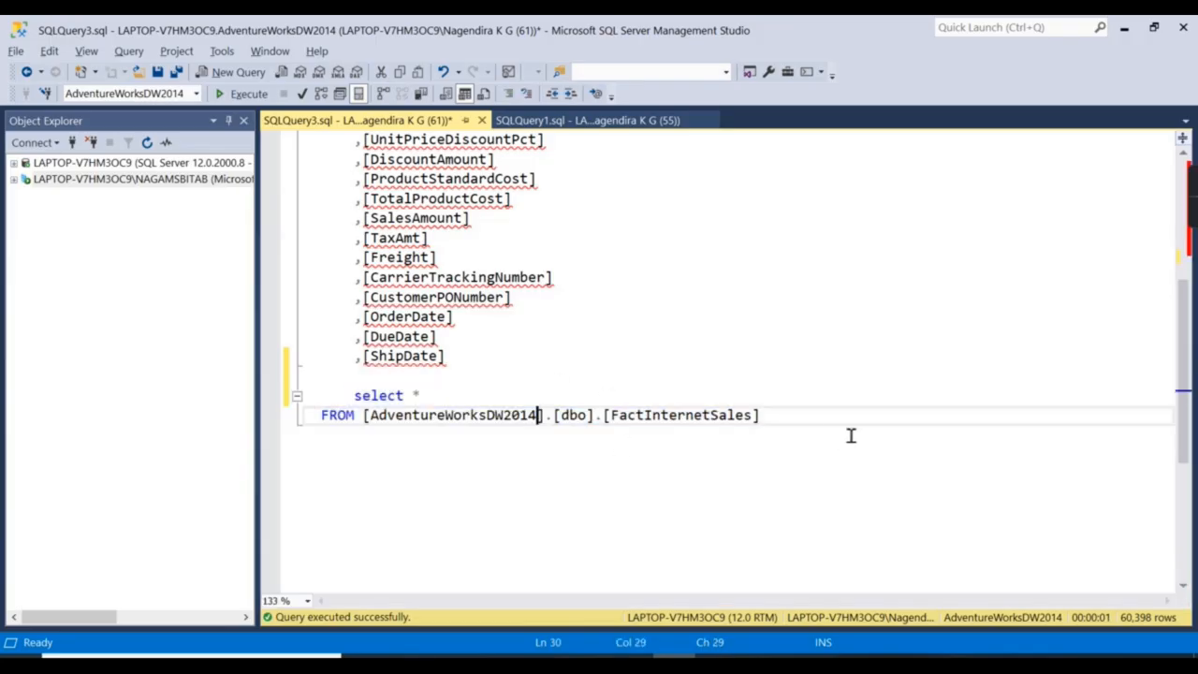
pyautogui.press('Return')
pyautogui.write('where Sales')
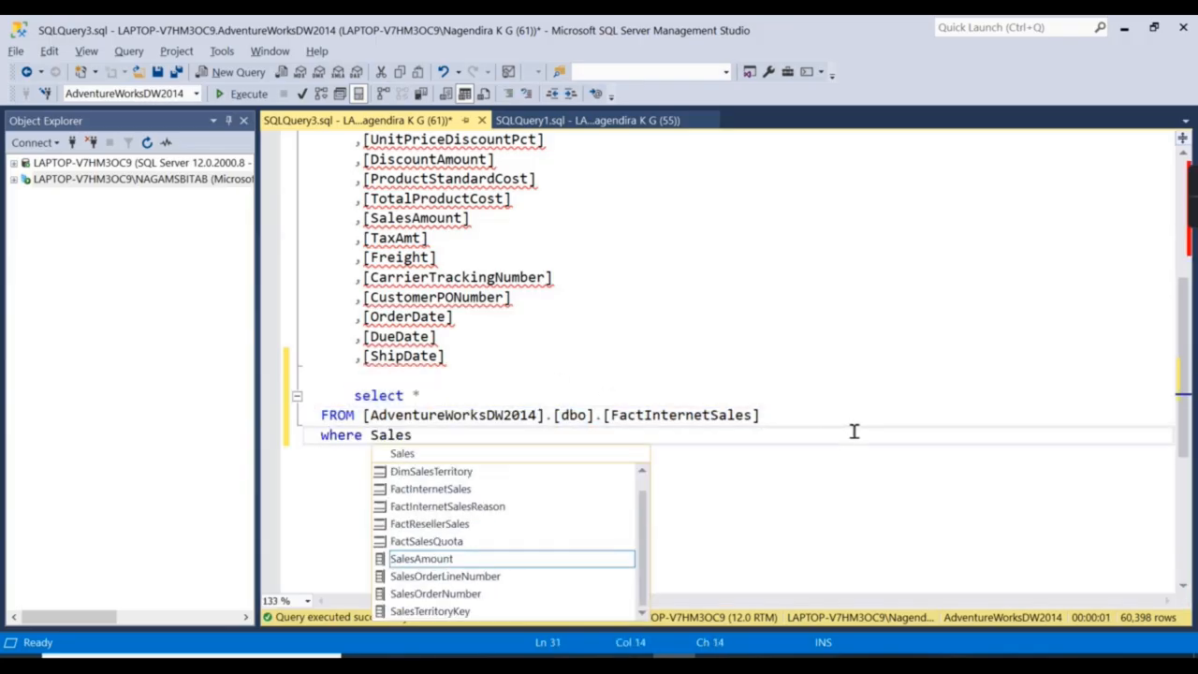
pyautogui.doubleClick(449, 597)
pyautogui.write("='SO43697'")
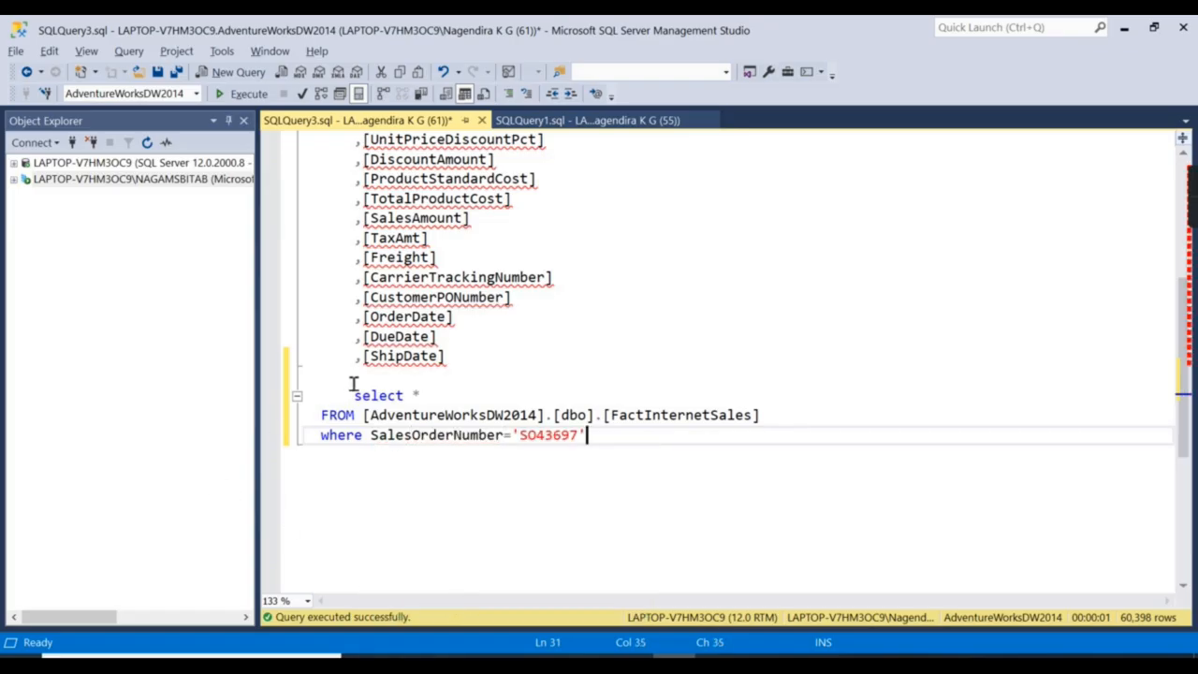
pyautogui.moveTo(353, 380); pyautogui.dragTo(586, 435)
pyautogui.click(243, 94)
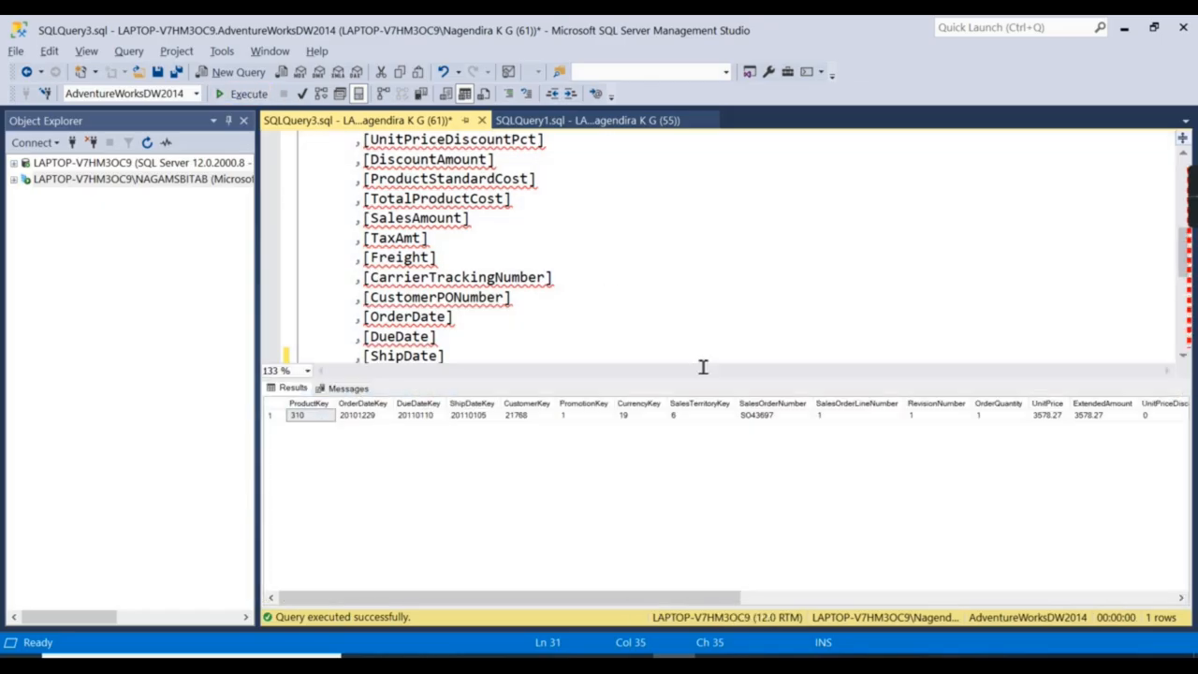
# Begin an UPDATE statement on a new line below the filtered query.
pyautogui.scroll(-3, 740, 321)
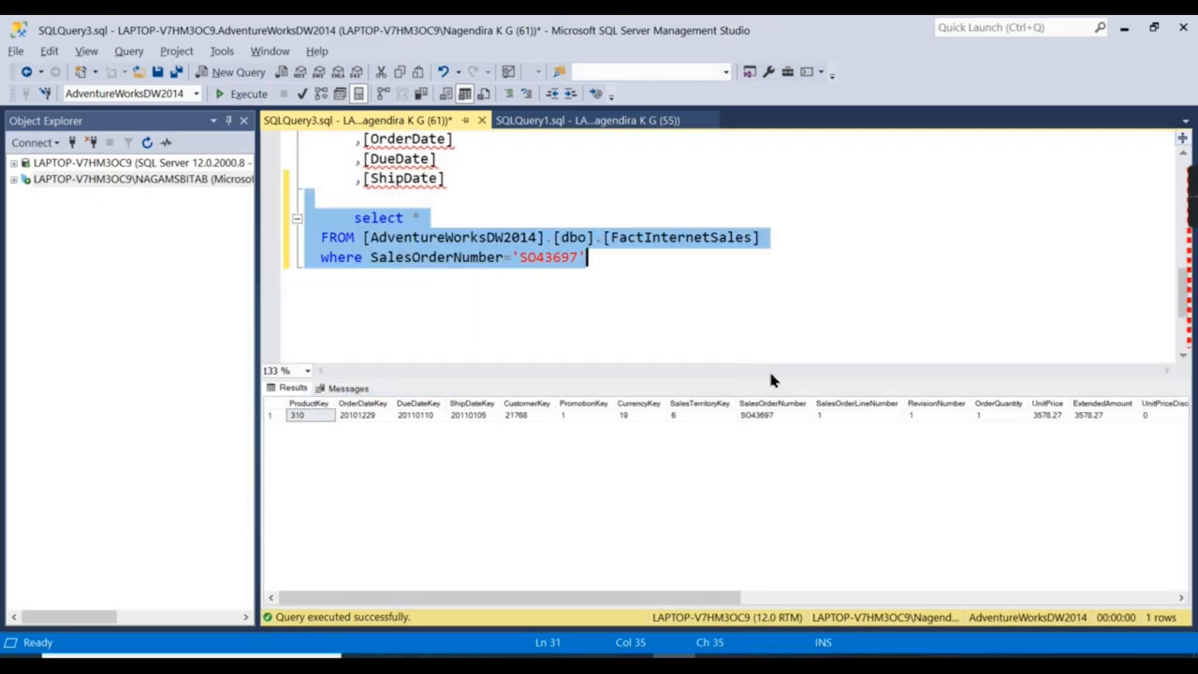
pyautogui.click(642, 293)
pyautogui.press('Return')
pyautogui.press('Return')
pyautogui.write('update')
# Write UPDATE [FactInternetSales] SET SalesAmount = SalesAmount using the copied names.
pyautogui.click(772, 240)
pyautogui.moveTo(761, 240); pyautogui.dragTo(605, 238)
pyautogui.hotkey('ctrl', 'c')
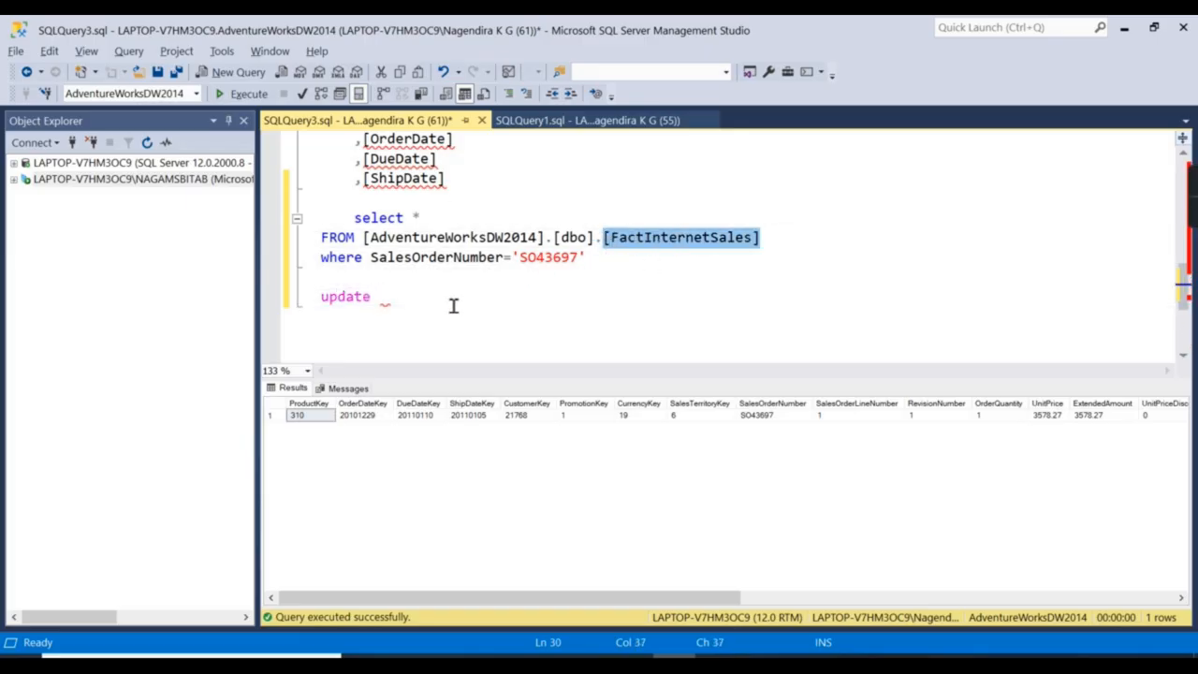
pyautogui.click(422, 305)
pyautogui.hotkey('ctrl', 'v')
pyautogui.press('Return')
pyautogui.write('set')
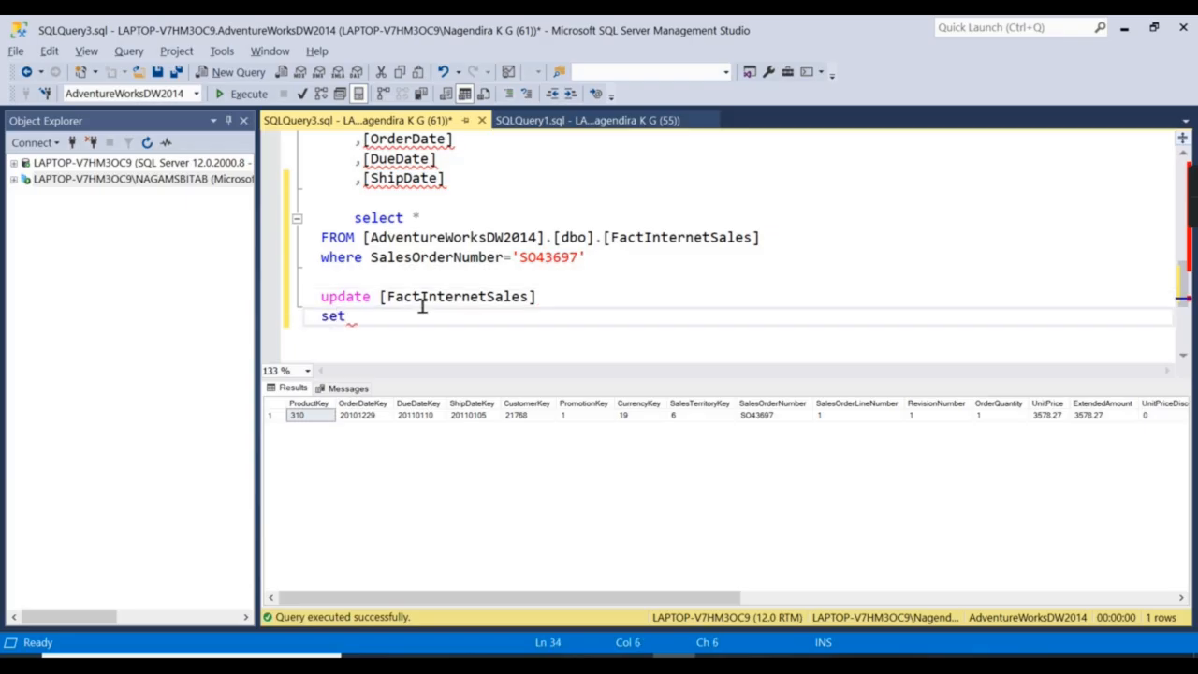
pyautogui.write(' Sales')
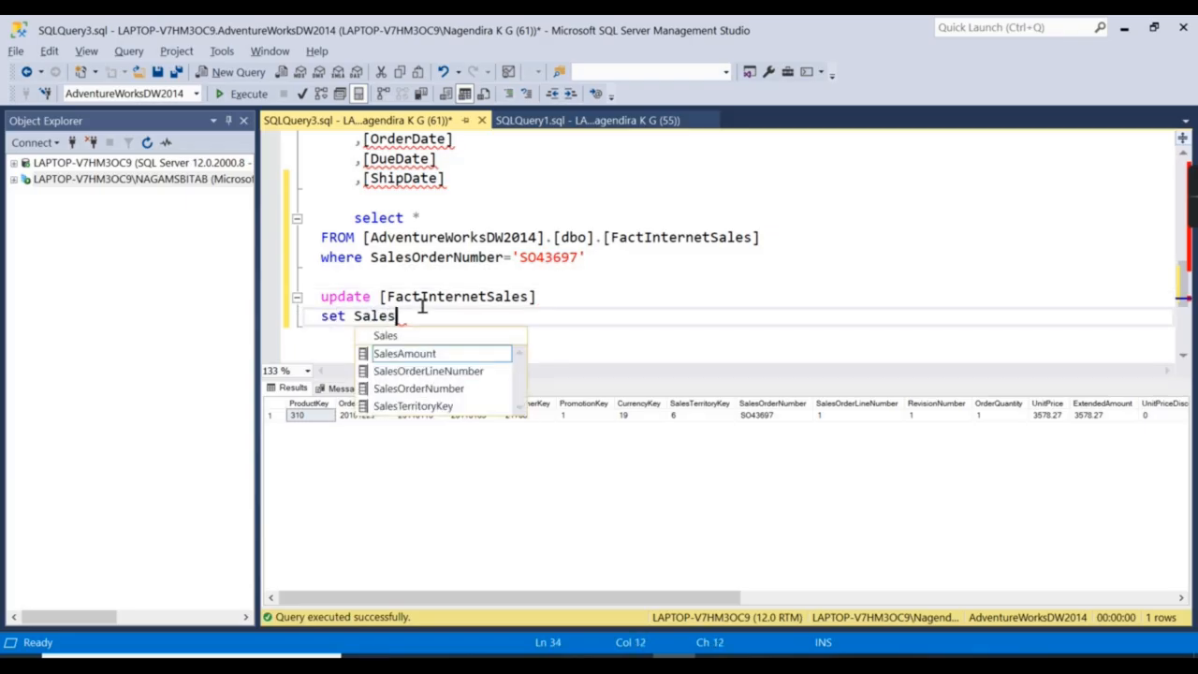
pyautogui.doubleClick(480, 353)
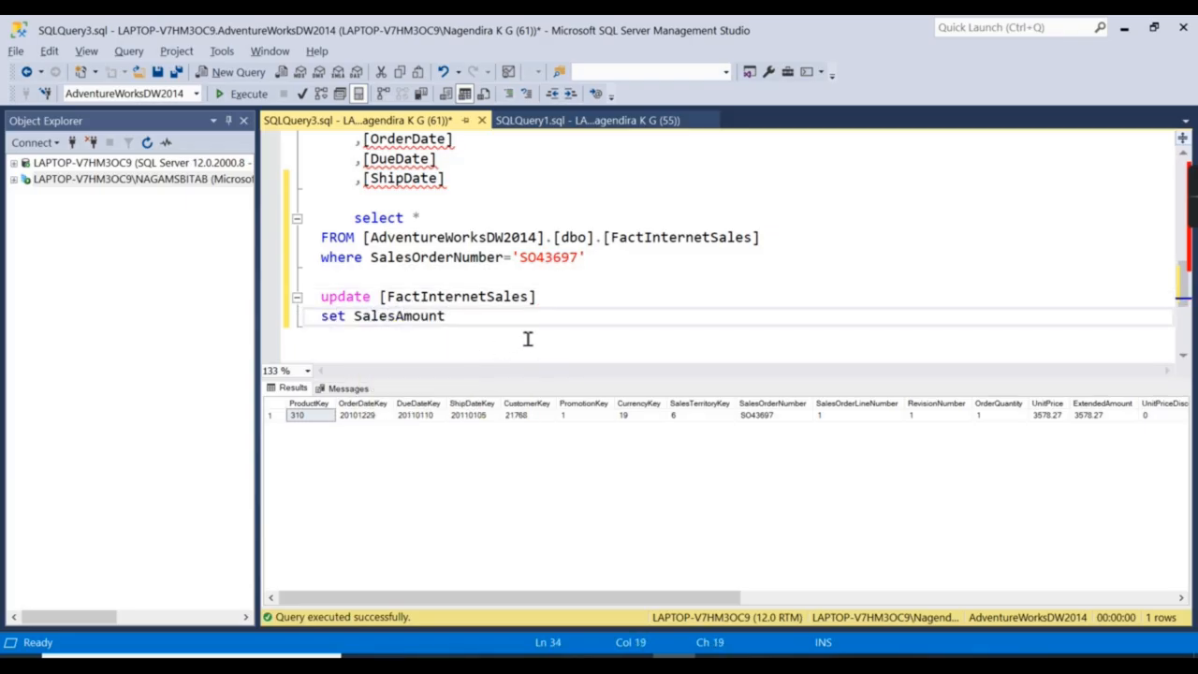
pyautogui.write('=')
pyautogui.click(429, 319)
pyautogui.doubleClick(423, 321)
pyautogui.hotkey('ctrl', 'c')
pyautogui.click(527, 319)
pyautogui.hotkey('ctrl', 'v')
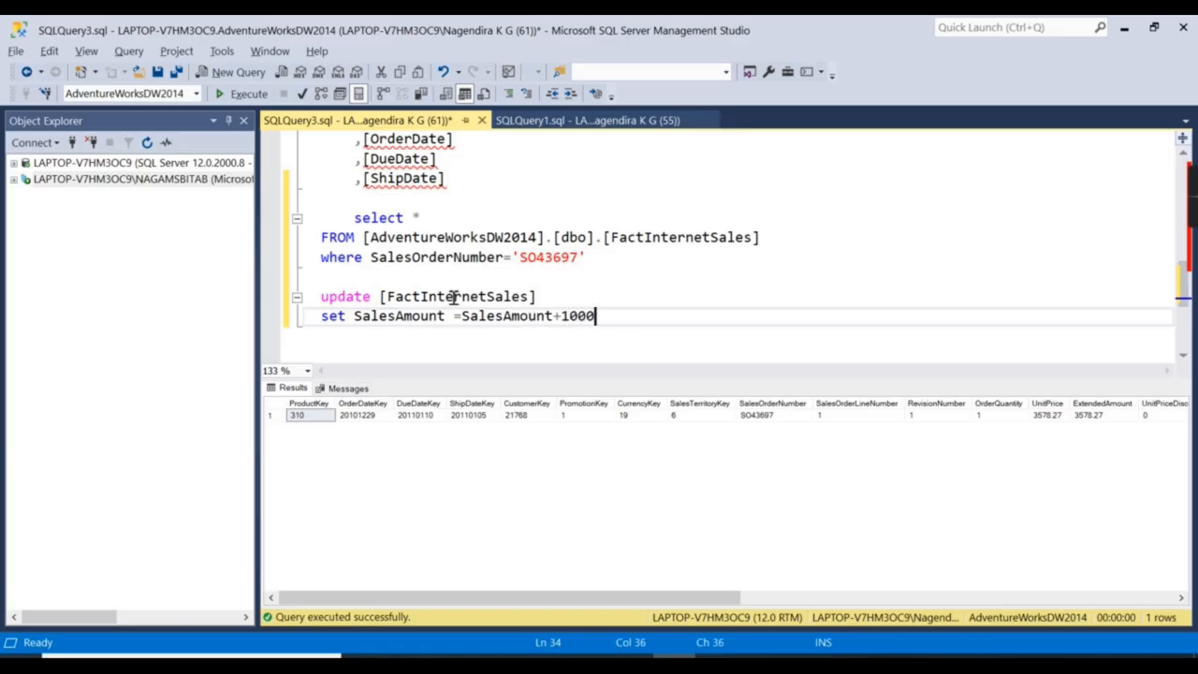
# Add the WHERE SalesOrderNumber='SO43697' filter and execute the update statement.
pyautogui.moveTo(323, 257); pyautogui.dragTo(602, 259)
pyautogui.hotkey('ctrl', 'c')
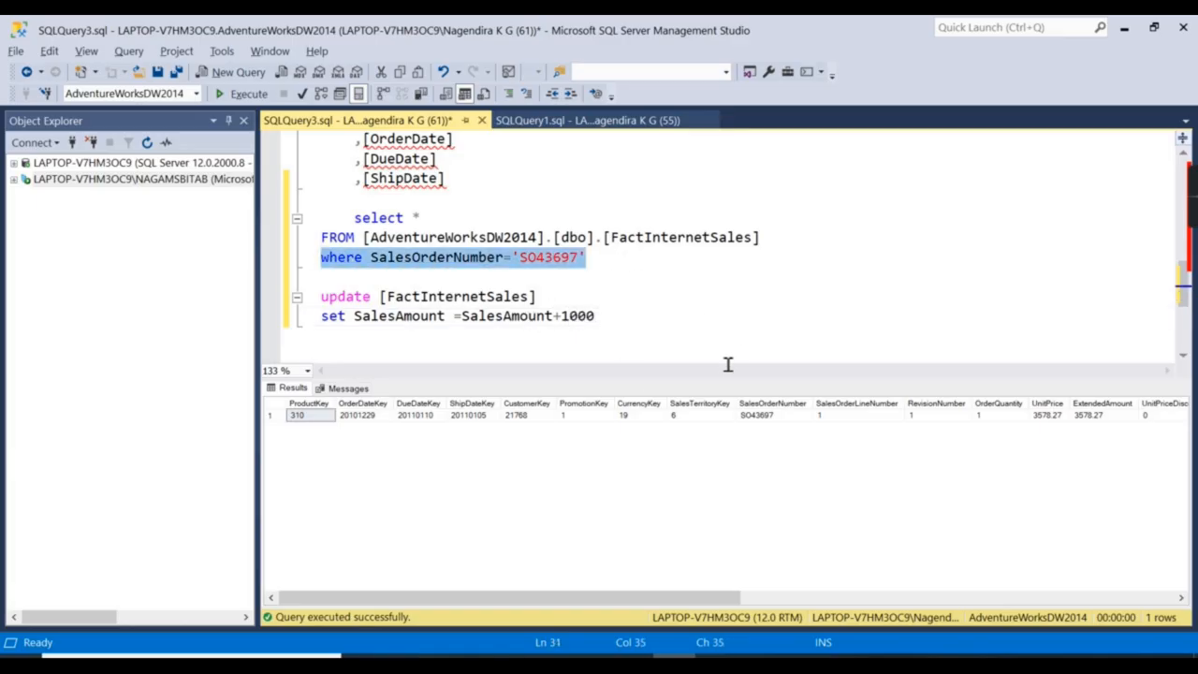
pyautogui.click(720, 315)
pyautogui.press('Return')
pyautogui.hotkey('ctrl', 'v')
pyautogui.click(386, 281)
pyautogui.keyDown('ctrl'); pyautogui.scroll(2, 501, 305); pyautogui.keyUp('ctrl')
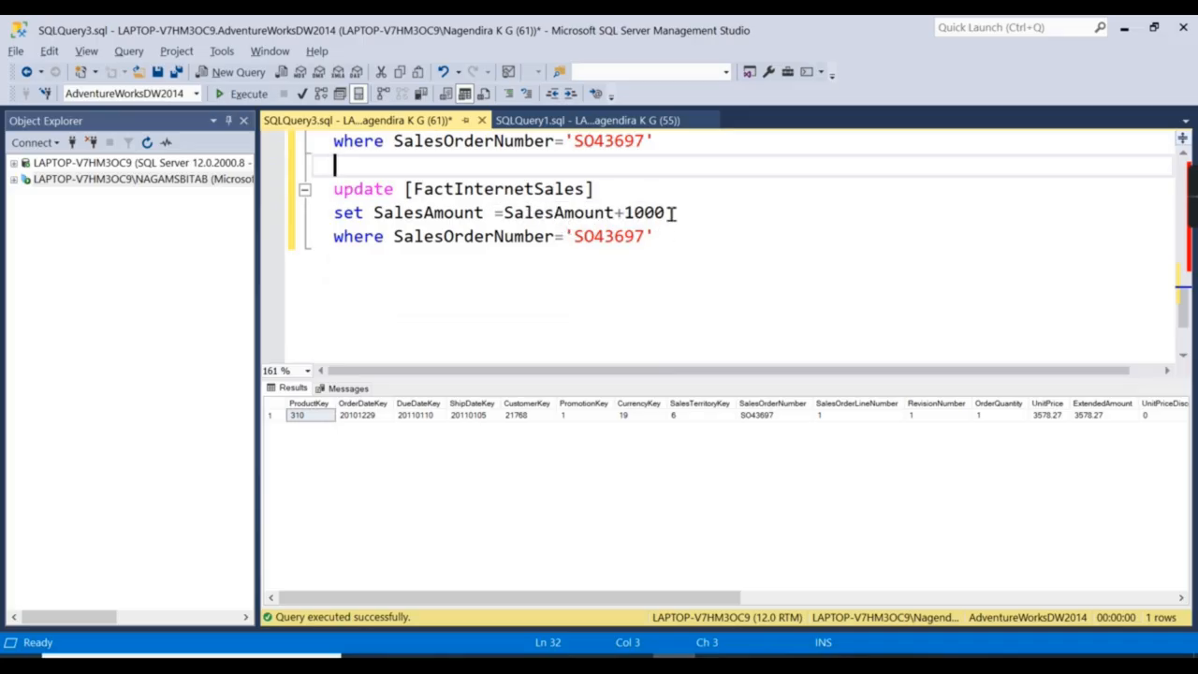
pyautogui.moveTo(652, 236); pyautogui.dragTo(638, 176)
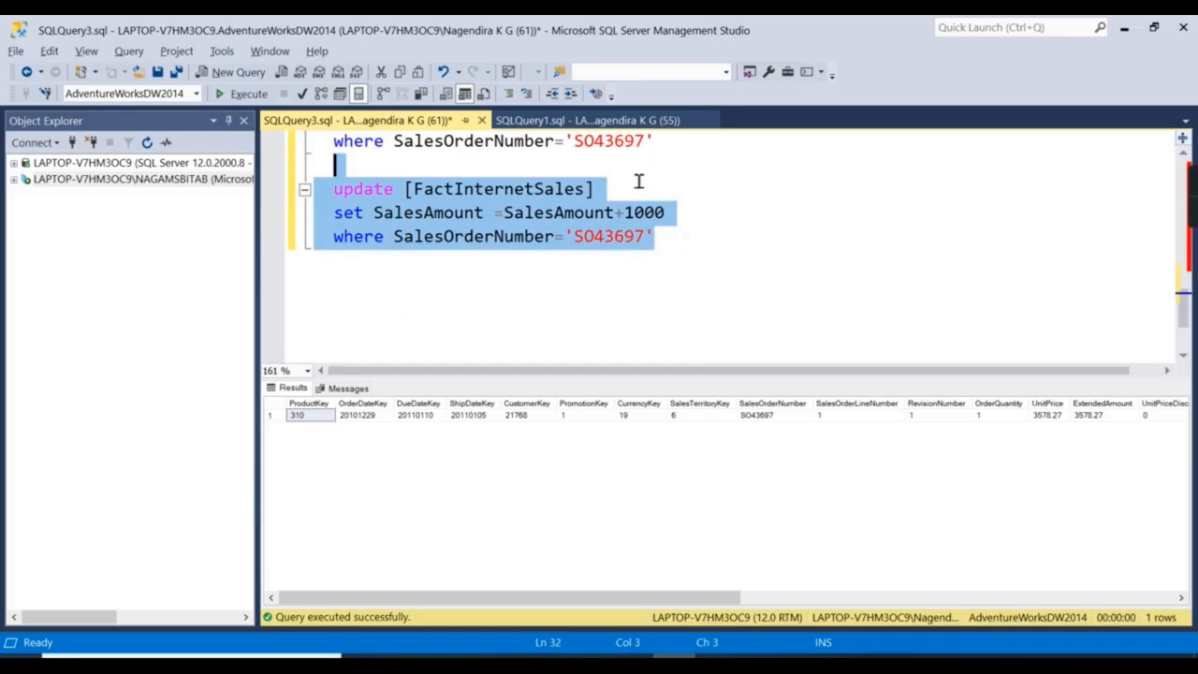
pyautogui.click(241, 94)
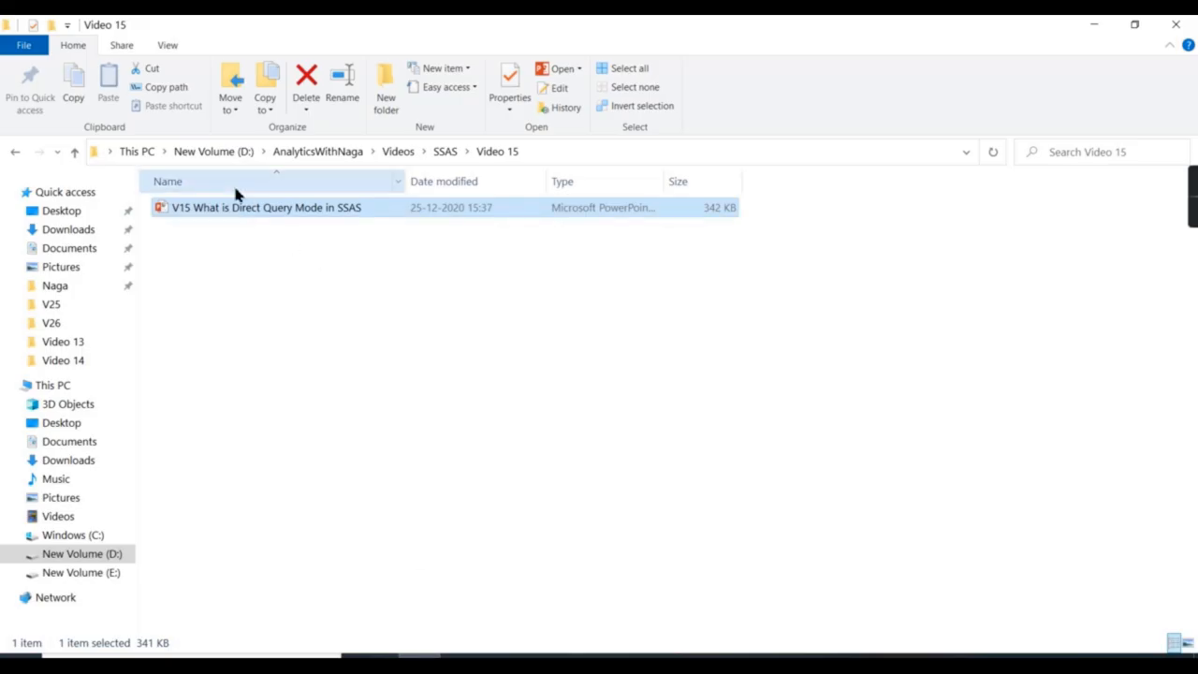
# Browse to Videos\SSAS\Projects\Test SSIS and open Test SSIS.sln.
pyautogui.click(400, 151)
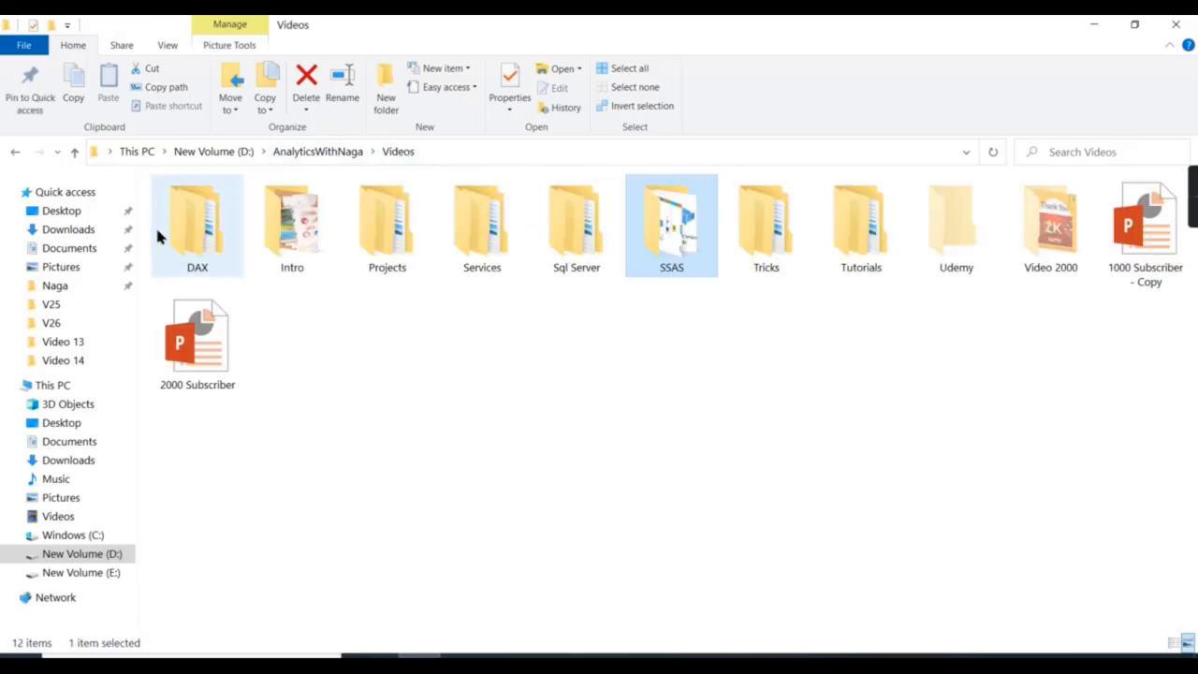
pyautogui.doubleClick(392, 232)
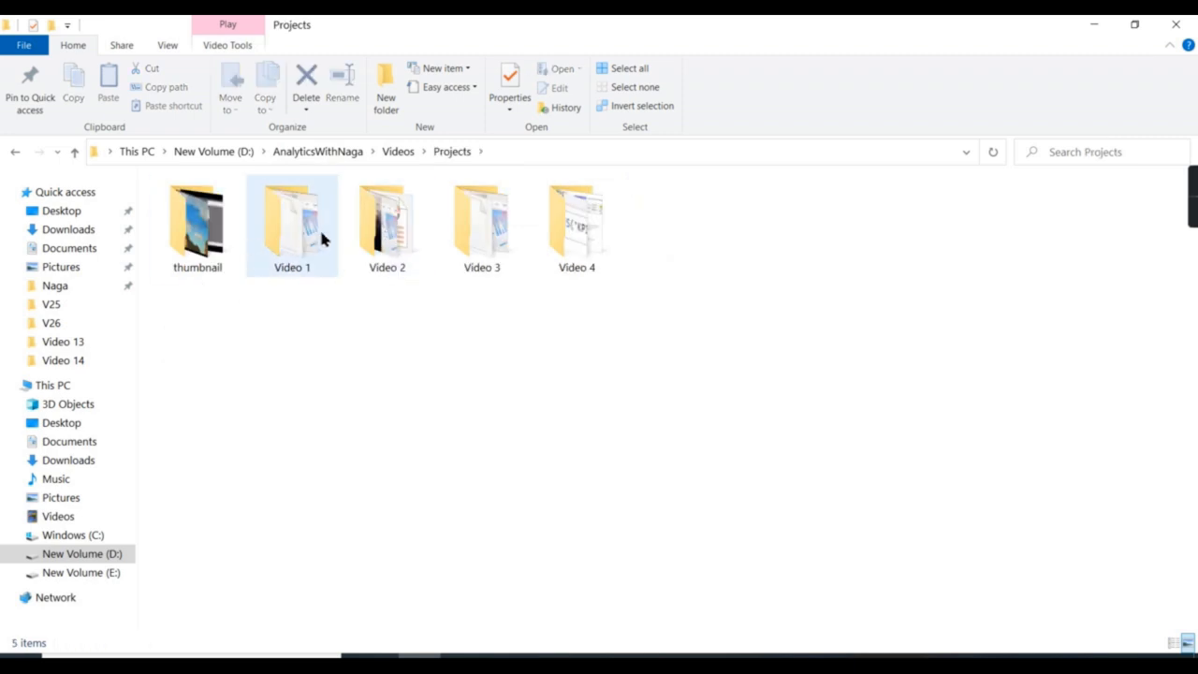
pyautogui.click(402, 156)
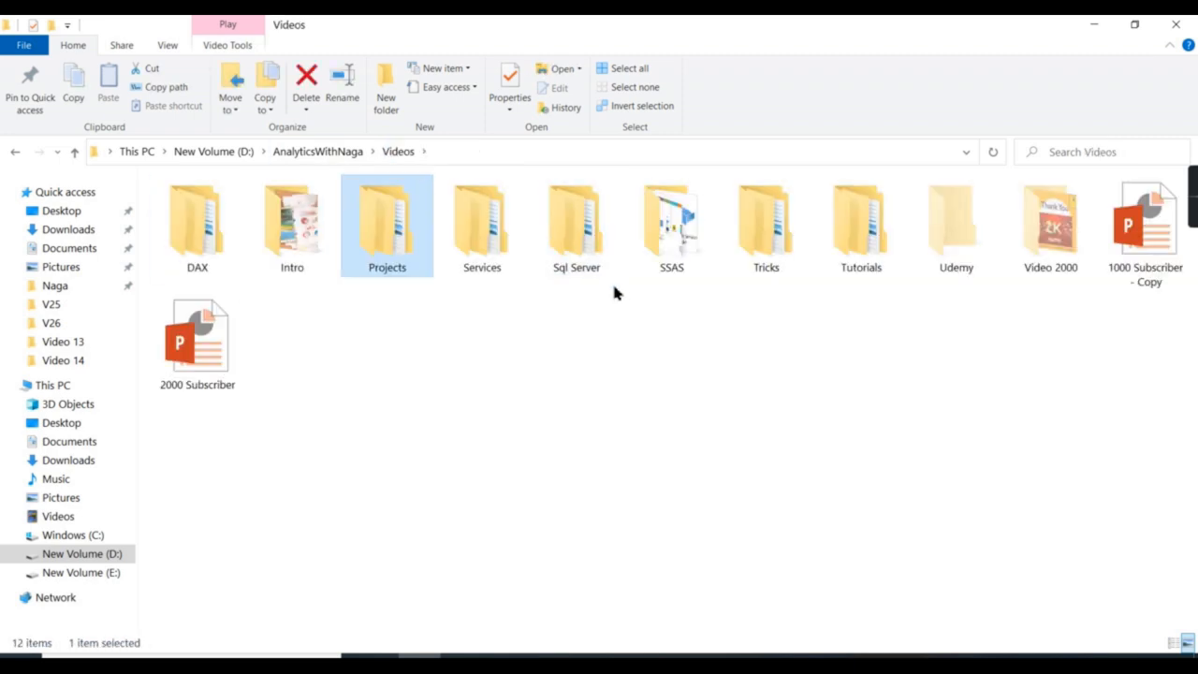
pyautogui.doubleClick(387, 241)
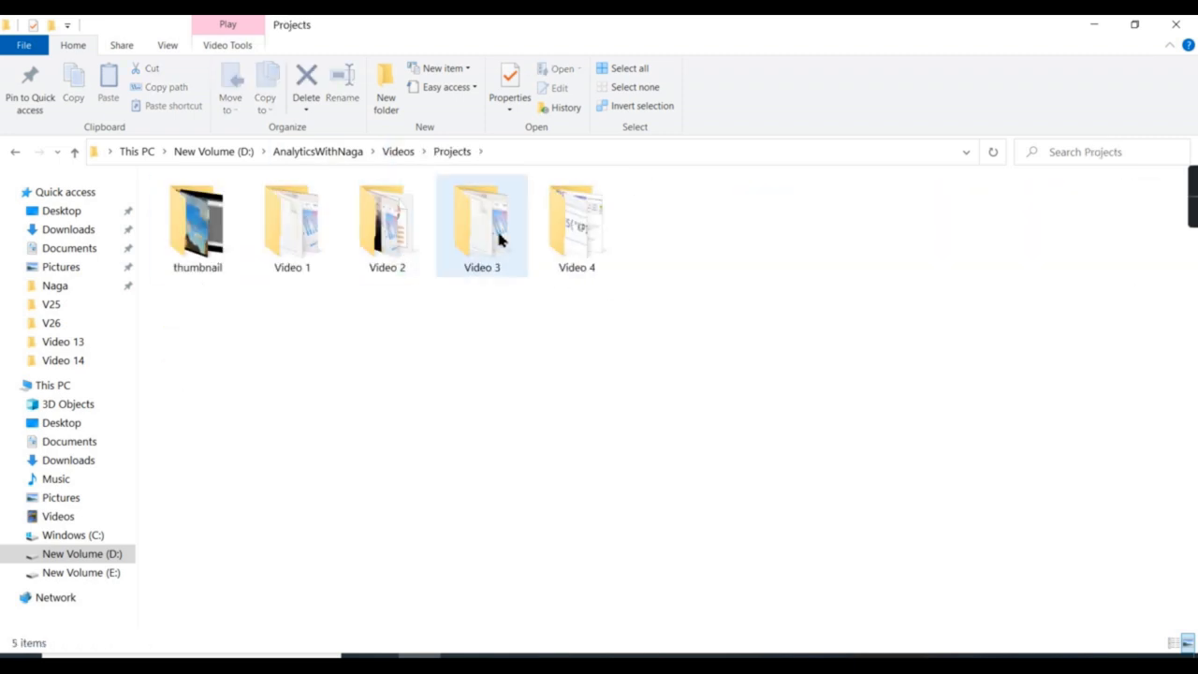
pyautogui.click(348, 152)
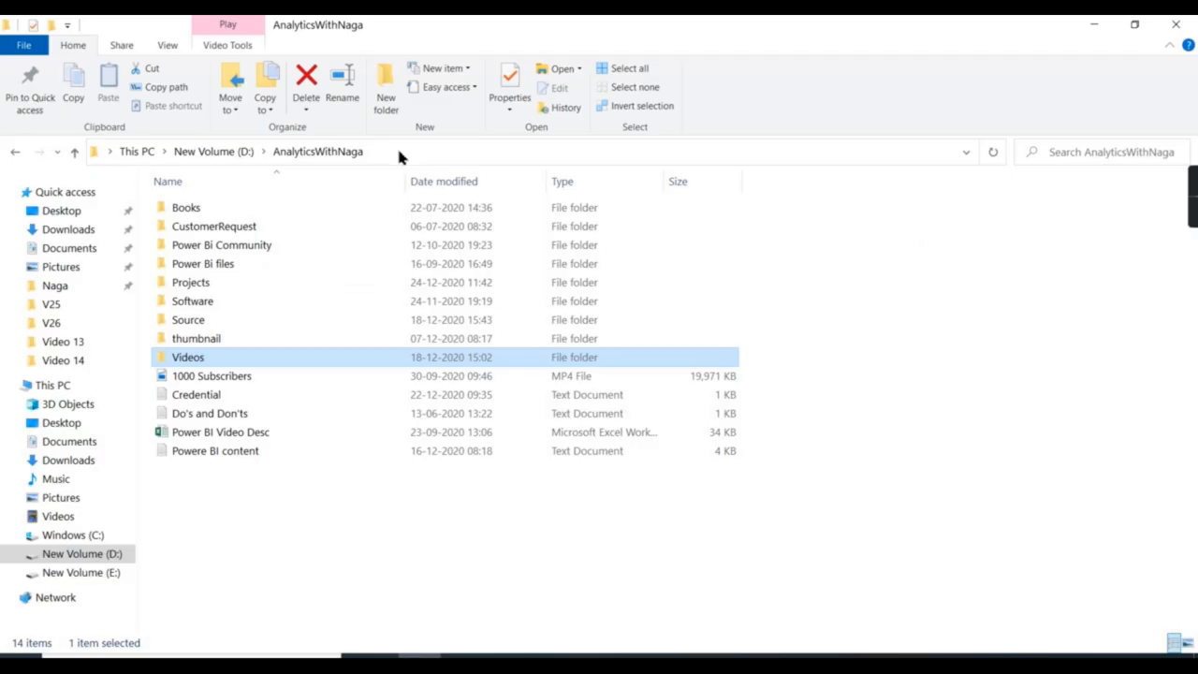
pyautogui.doubleClick(187, 358)
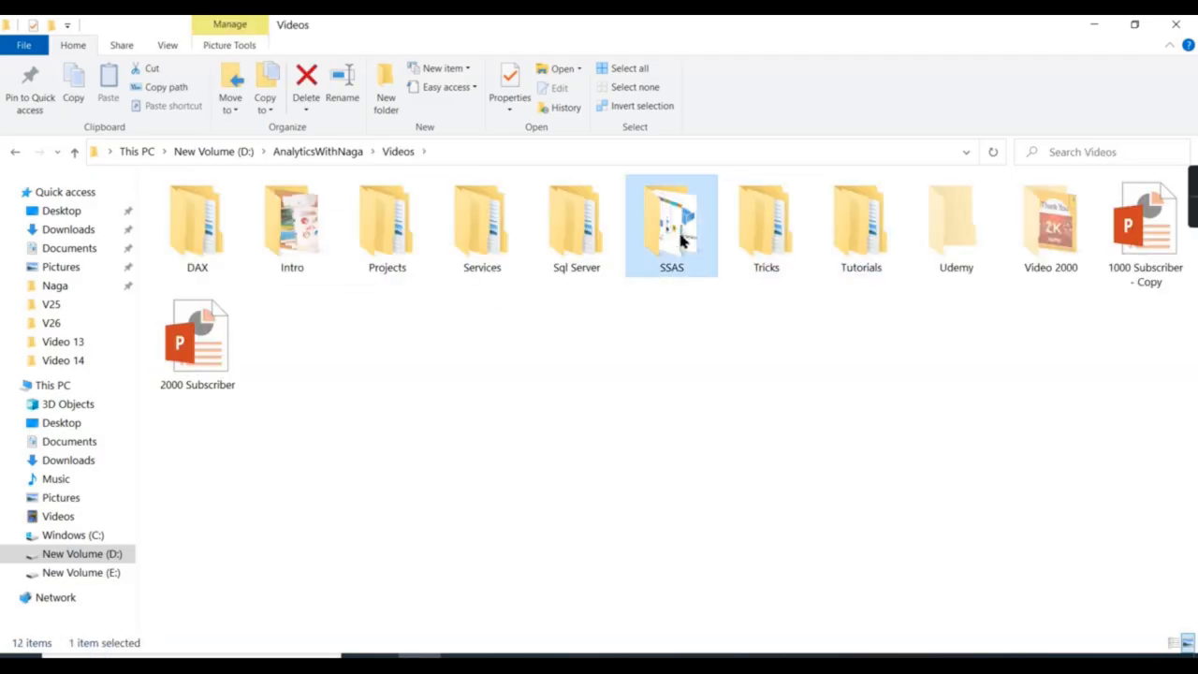
pyautogui.doubleClick(681, 241)
pyautogui.doubleClick(220, 239)
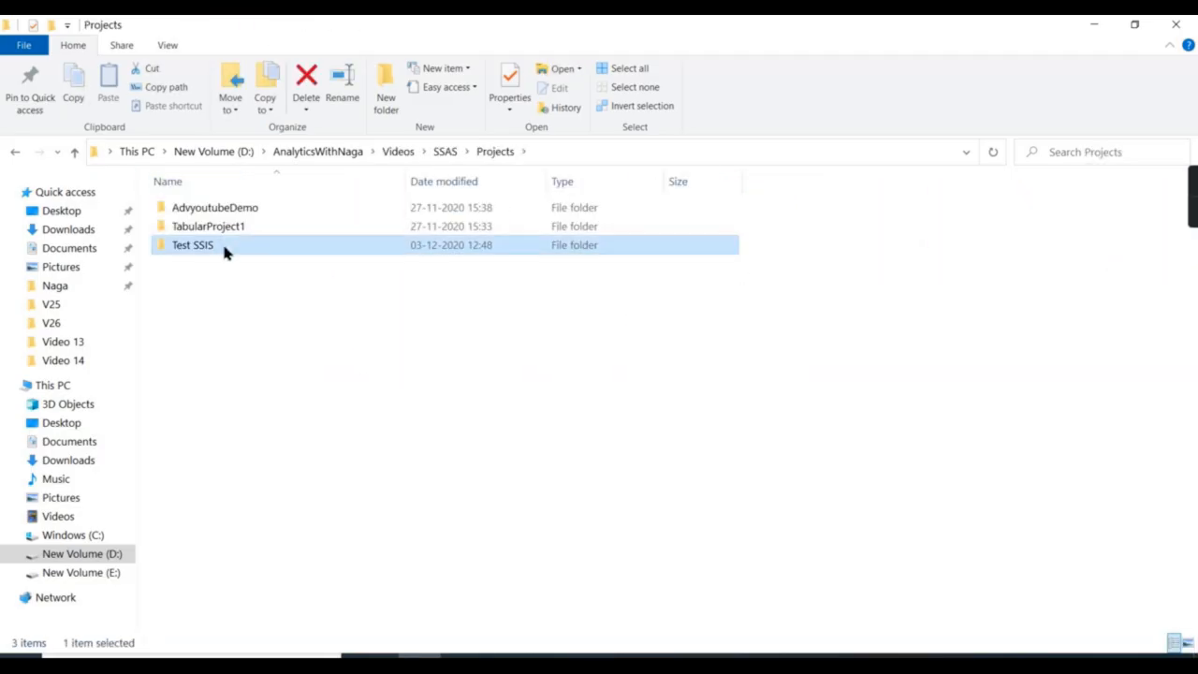
pyautogui.doubleClick(224, 246)
pyautogui.doubleClick(215, 244)
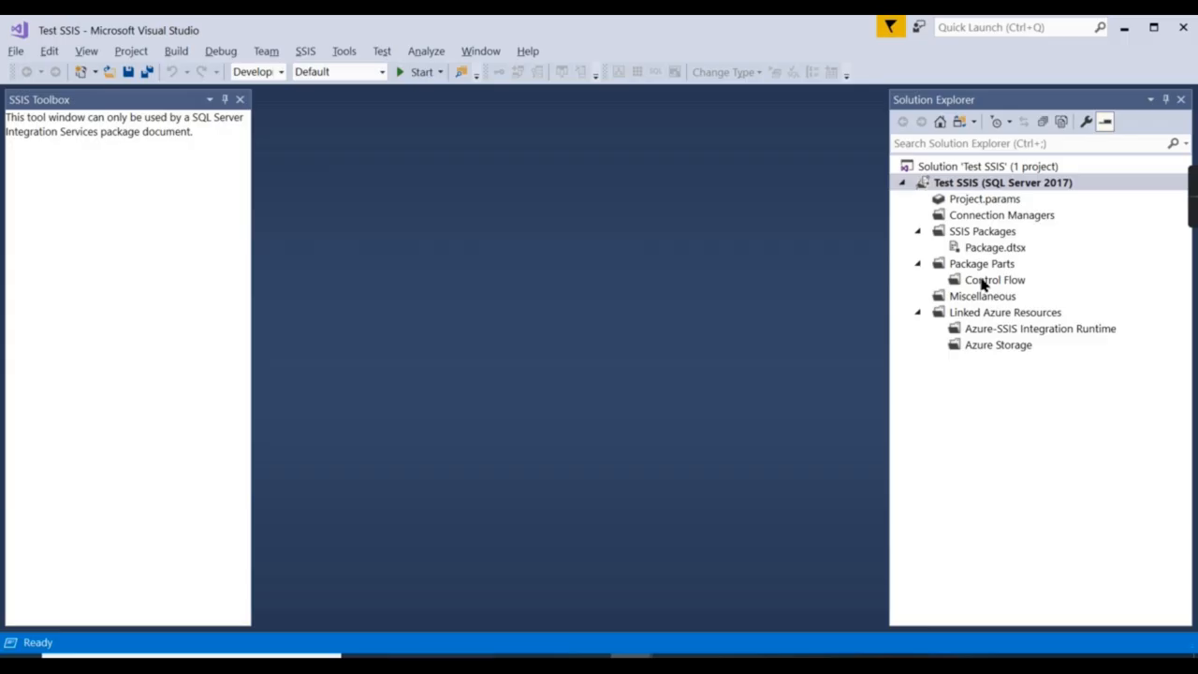
# Open the Package.dtsx package design in the Test SSIS project.
pyautogui.click(988, 249)
pyautogui.doubleClick(988, 248)
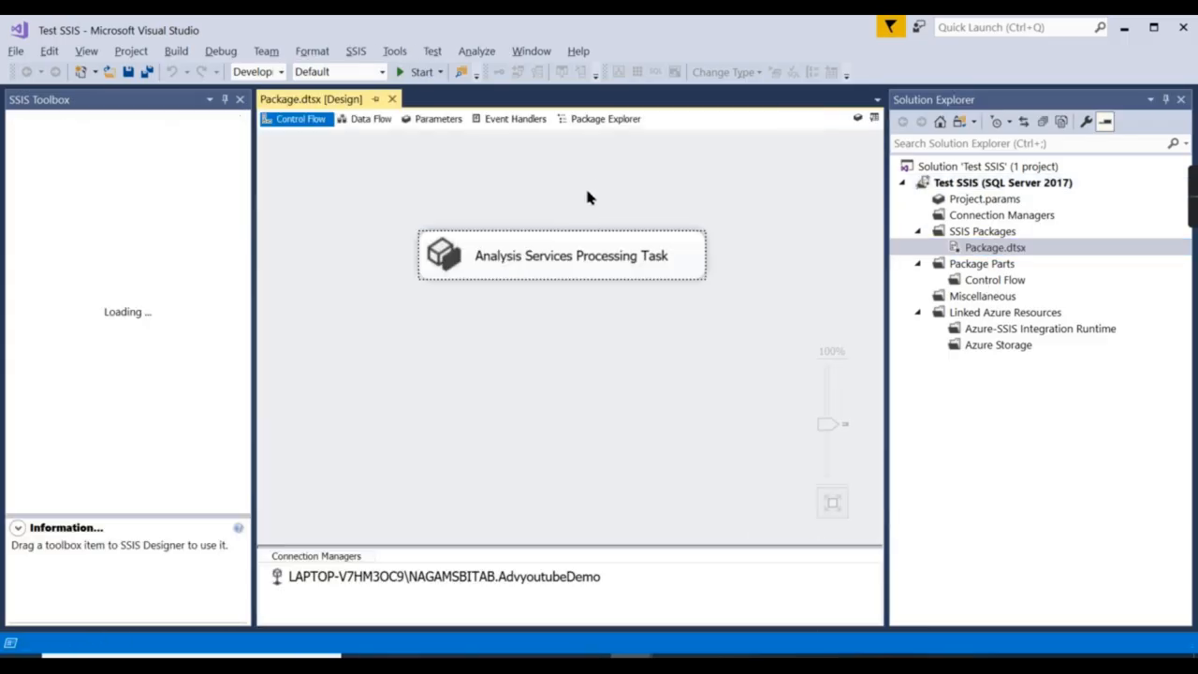
pyautogui.click(634, 532)
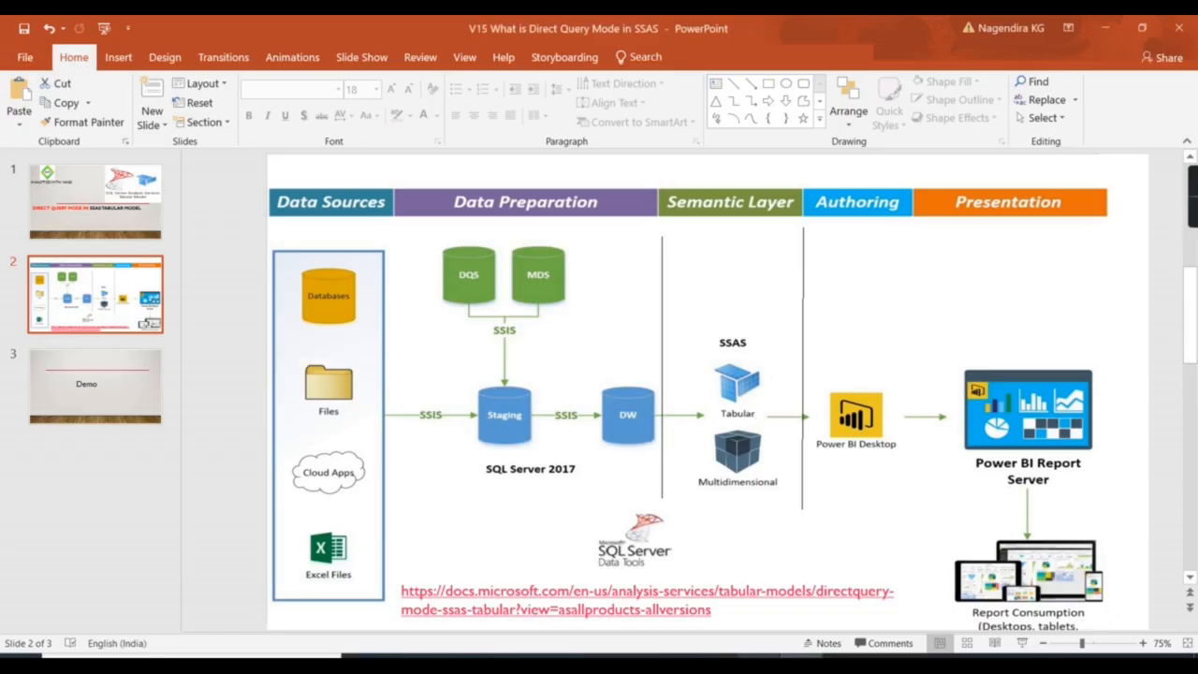
# Execute the Analysis Services Processing Task until it completes.
pyautogui.moveTo(674, 656)
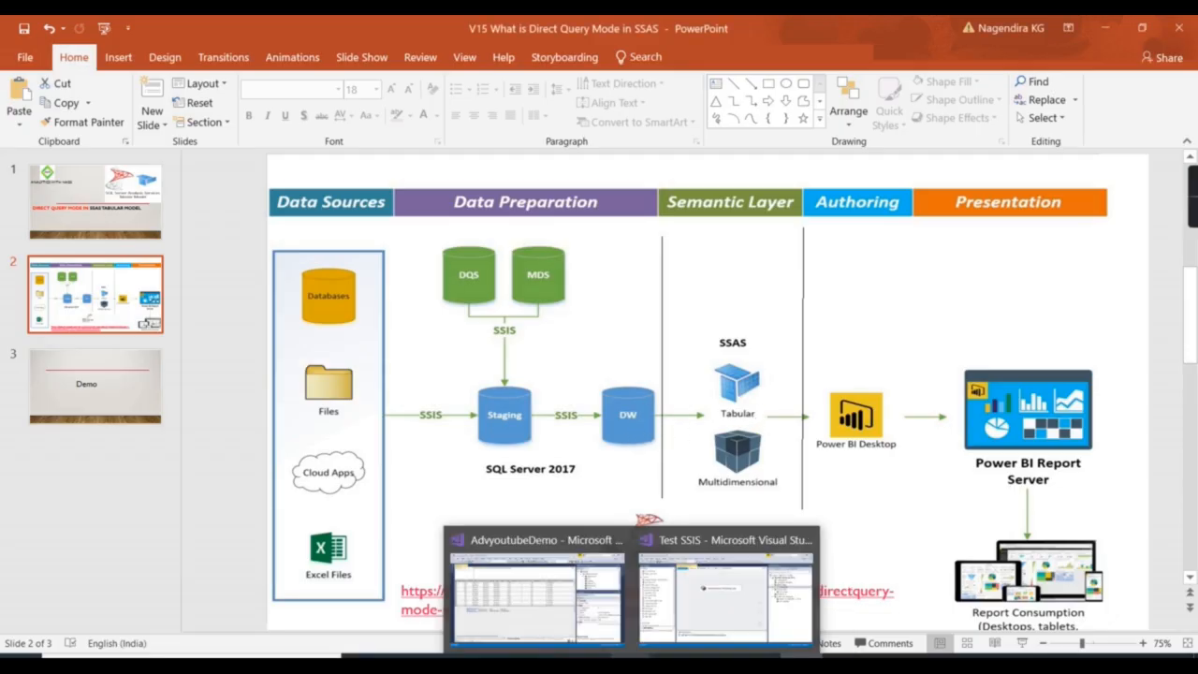
pyautogui.click(713, 625)
pyautogui.click(440, 255)
pyautogui.rightClick(439, 253)
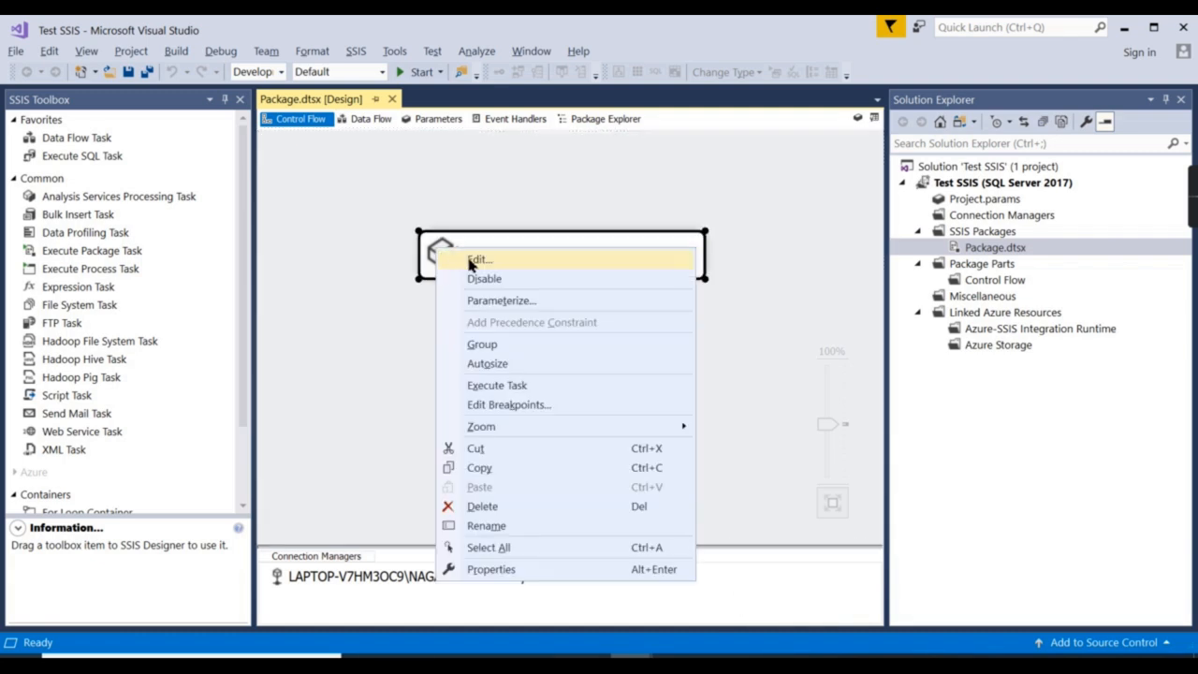
pyautogui.click(498, 386)
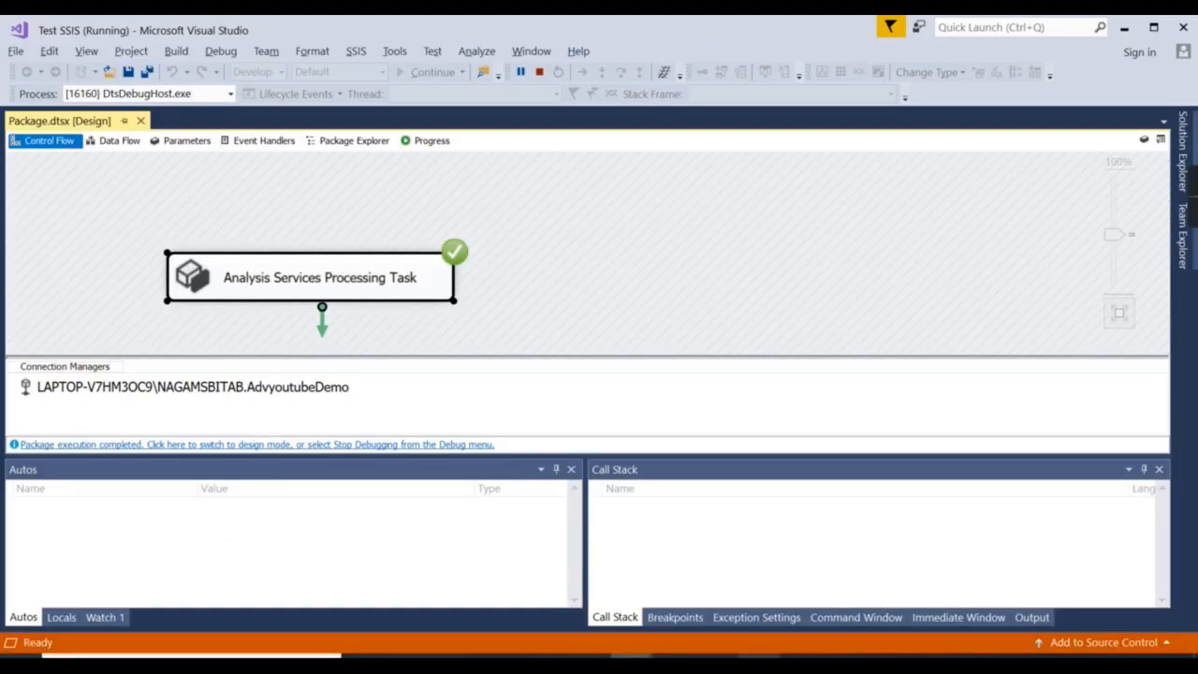
pyautogui.click(674, 657)
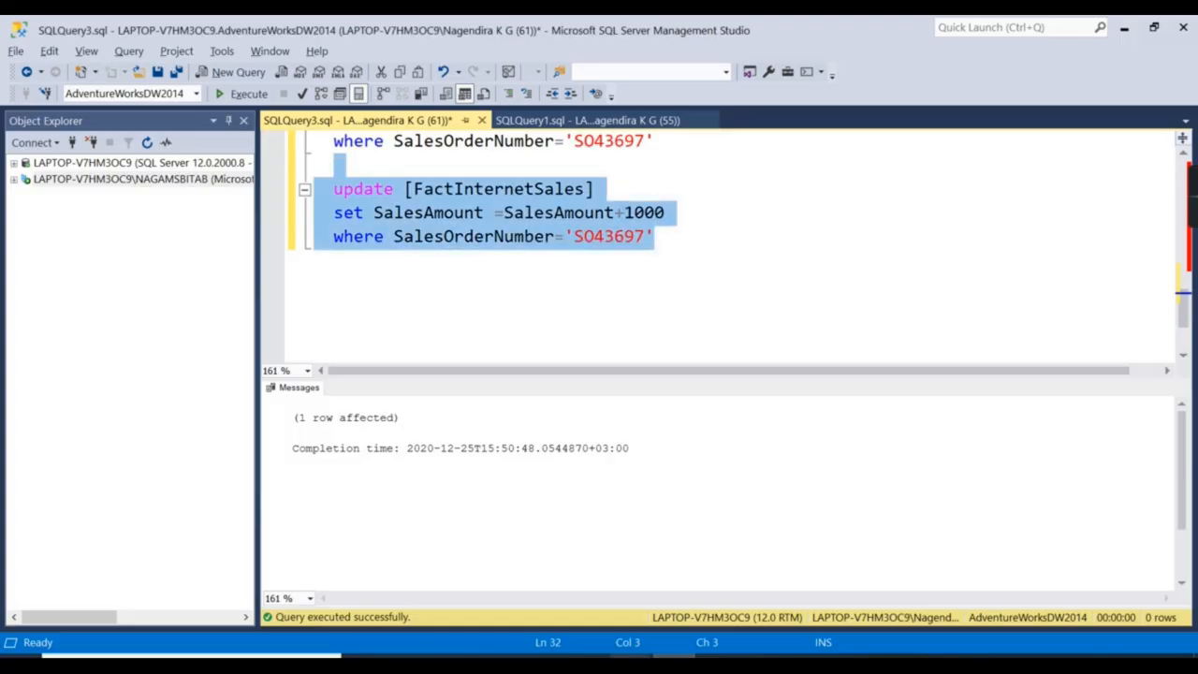
# Refresh the Power BI report so the Sales Amount card reads 2,93,59,677.22.
pyautogui.moveTo(636, 655)
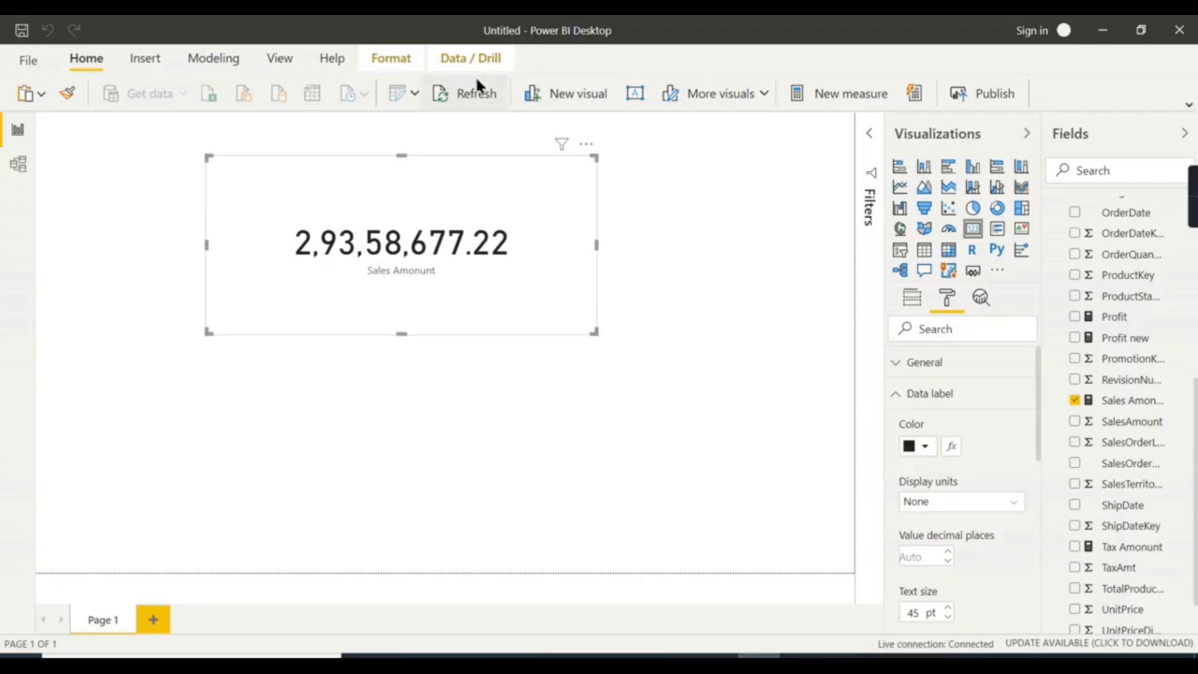
pyautogui.click(451, 93)
pyautogui.moveTo(406, 256)
# Return to the AdvyoutubeDemo tabular project in Visual Studio.
pyautogui.moveTo(660, 648)
pyautogui.click(728, 608)
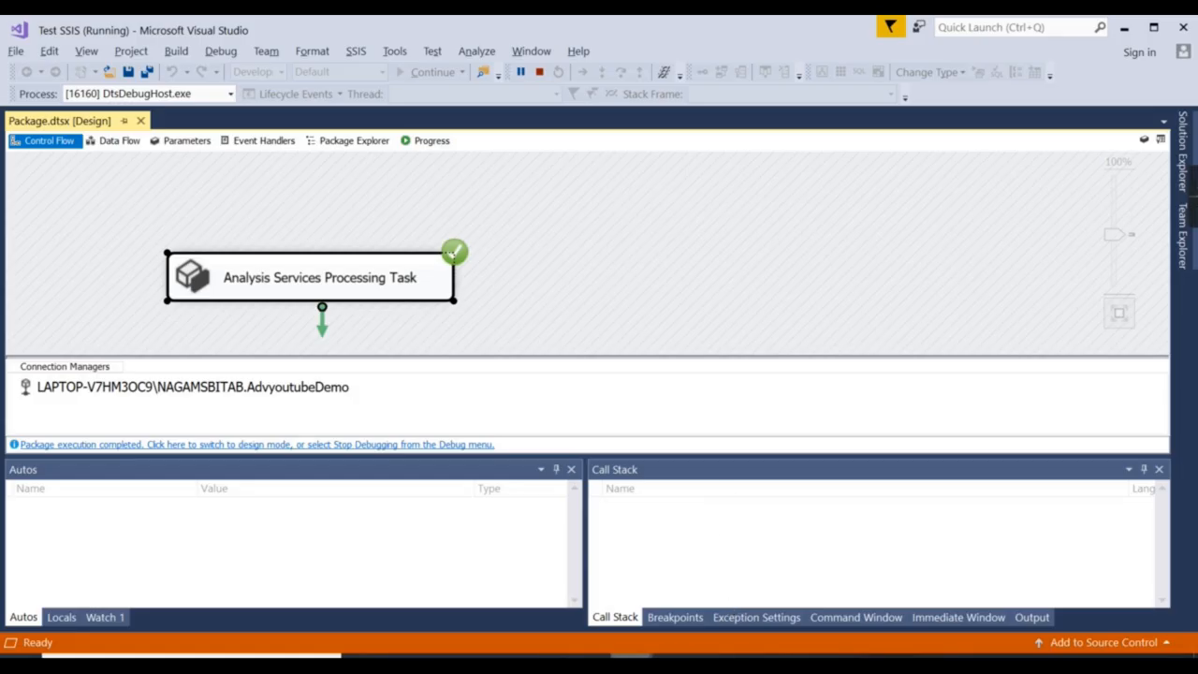
pyautogui.moveTo(608, 652)
pyautogui.click(529, 599)
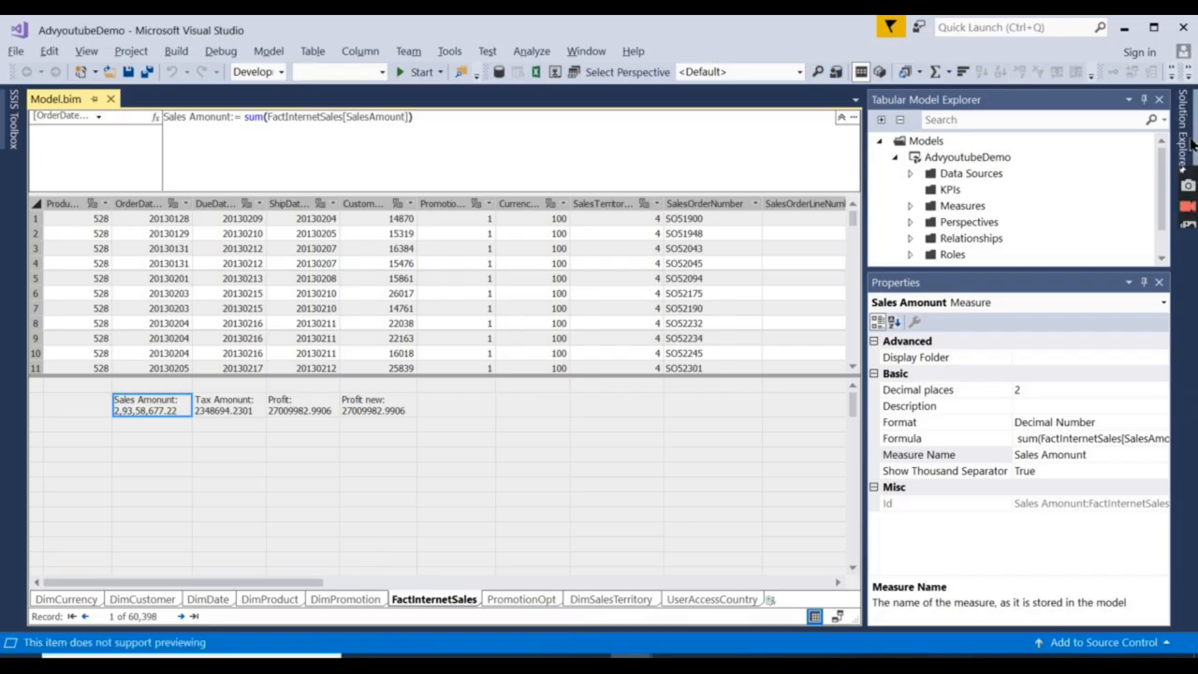
# Set DirectQuery Mode from Off to On in the Model.bim properties.
pyautogui.moveTo(1183, 140)
pyautogui.click(1021, 215)
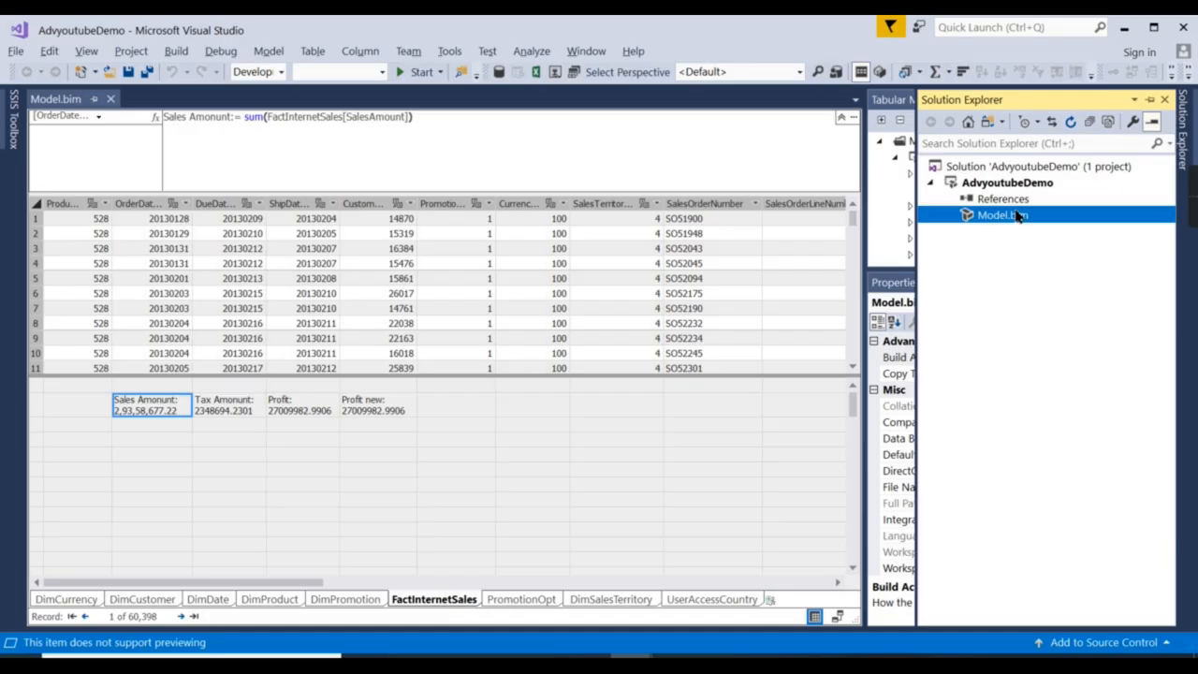
pyautogui.rightClick(1020, 216)
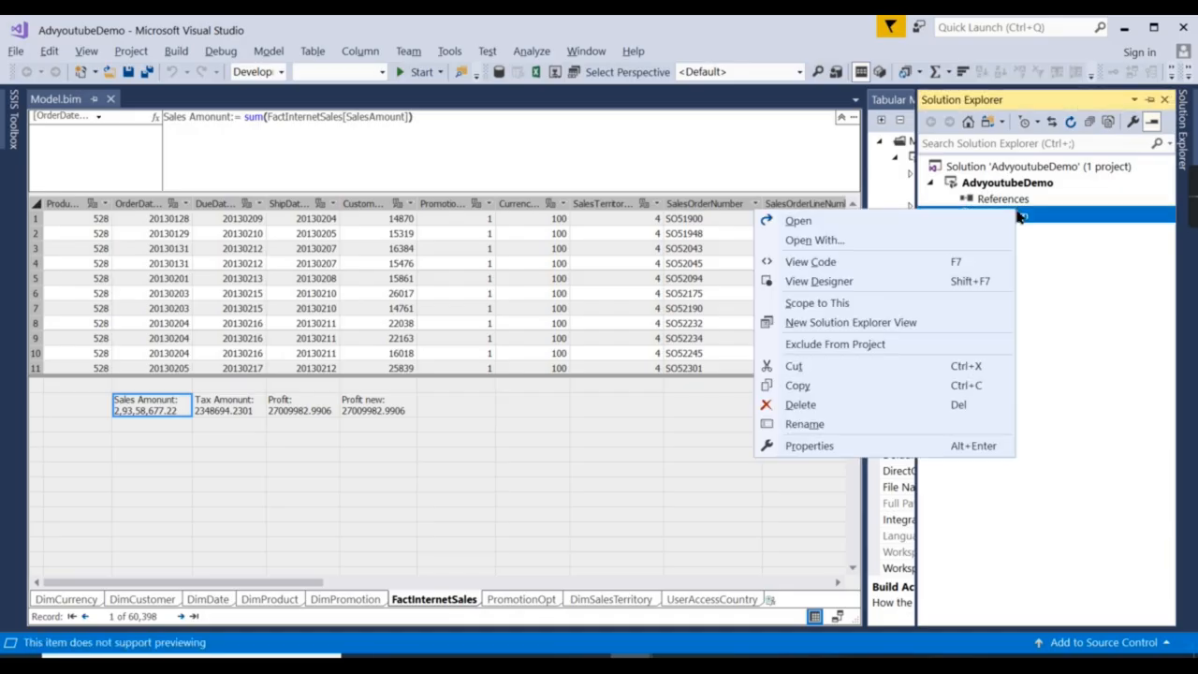
pyautogui.click(807, 447)
pyautogui.click(1030, 471)
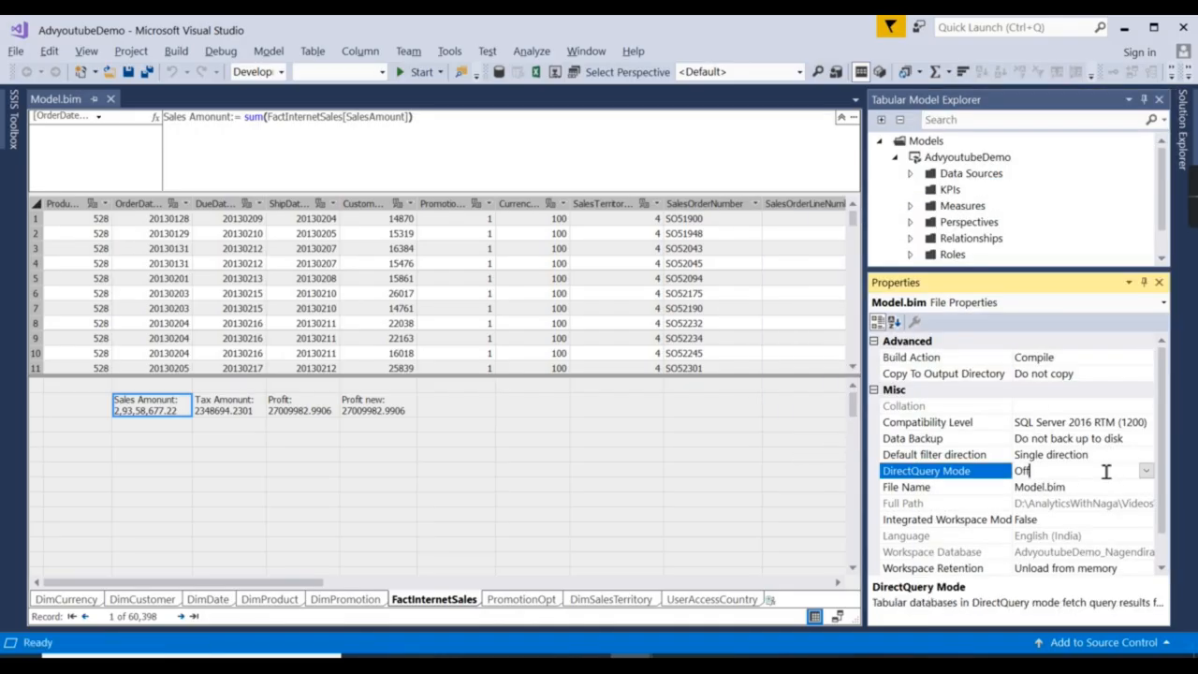
pyautogui.click(1146, 471)
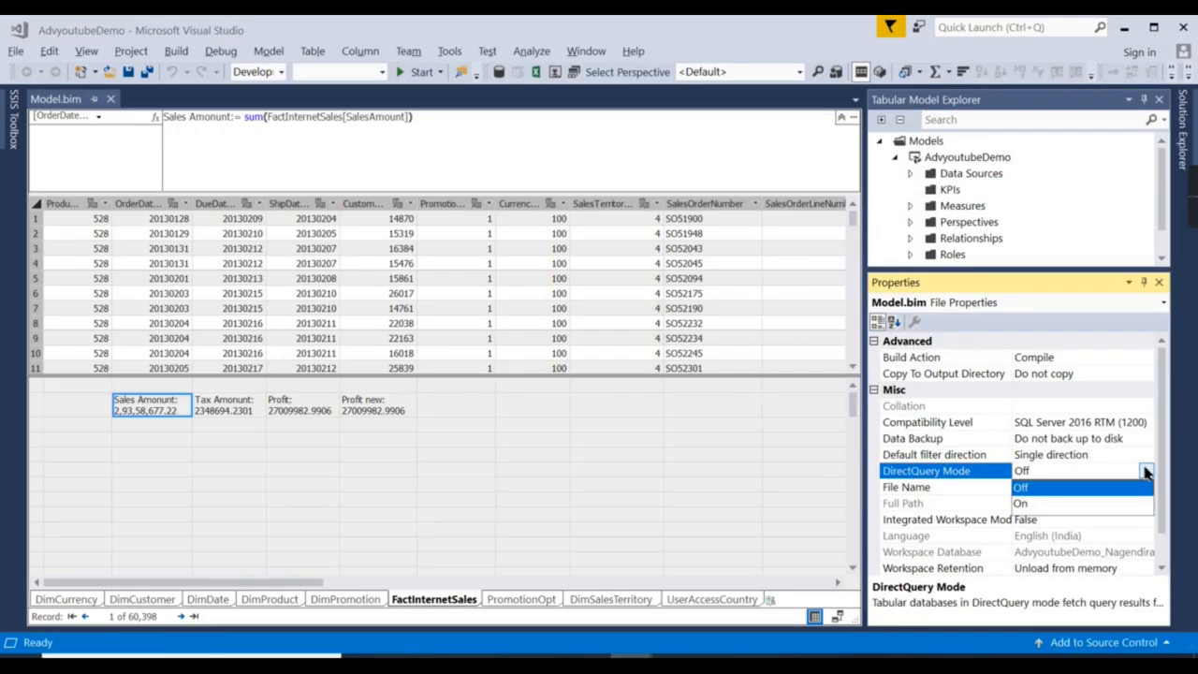
pyautogui.click(1021, 504)
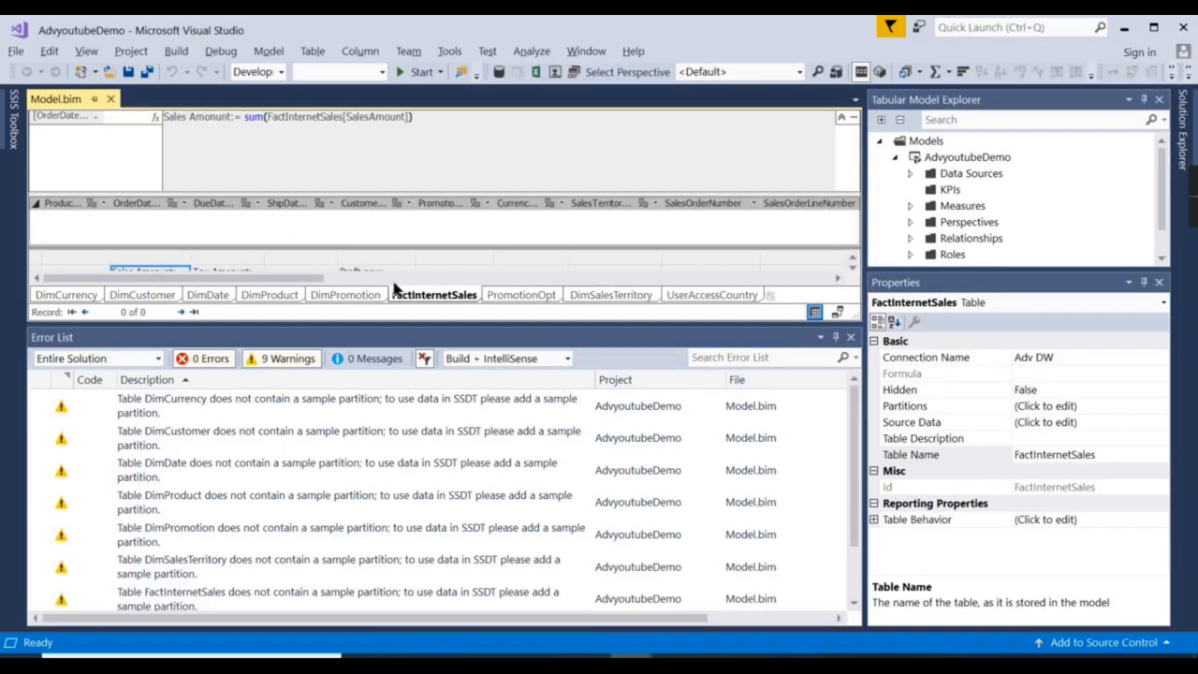
# Check the DimSalesTerritory table, now empty under DirectQuery, in grid and diagram views.
pyautogui.moveTo(428, 325); pyautogui.dragTo(428, 444)
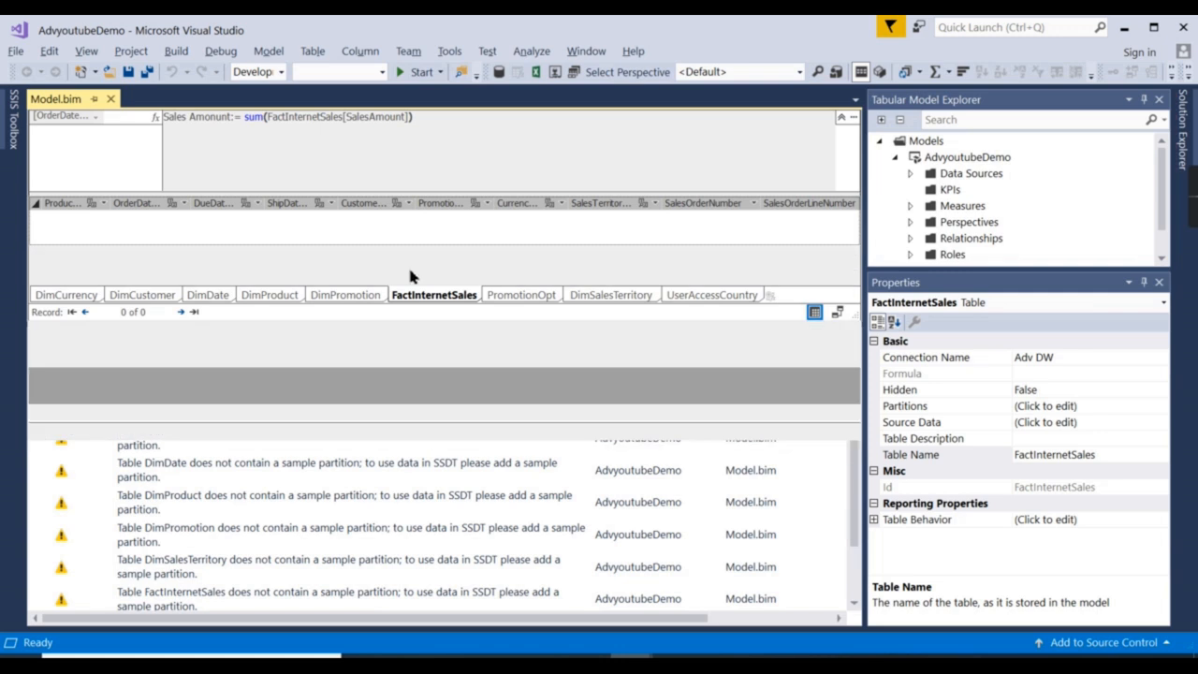
pyautogui.click(346, 203)
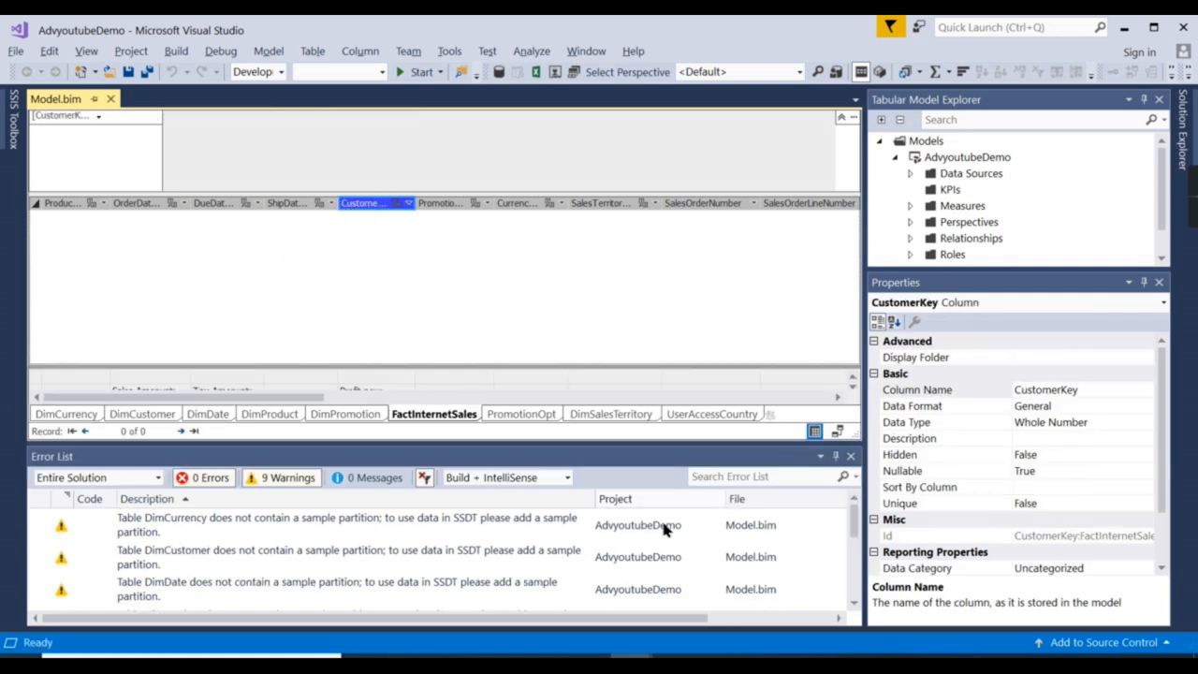
pyautogui.click(546, 413)
pyautogui.click(599, 414)
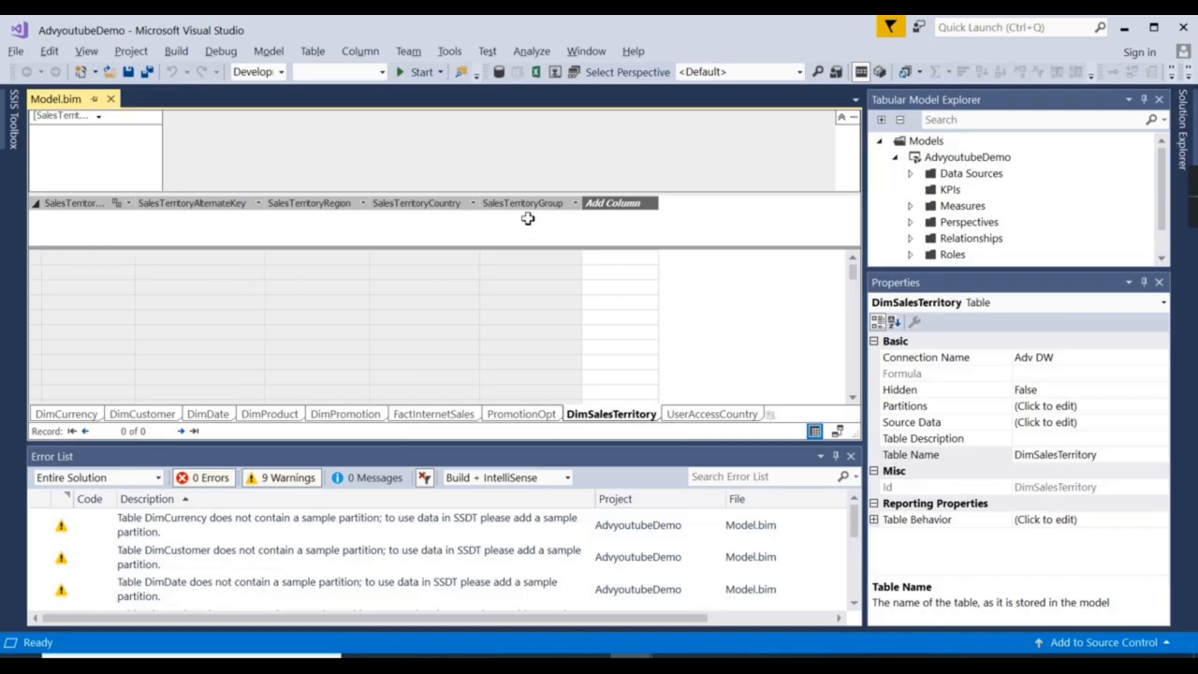
pyautogui.click(837, 431)
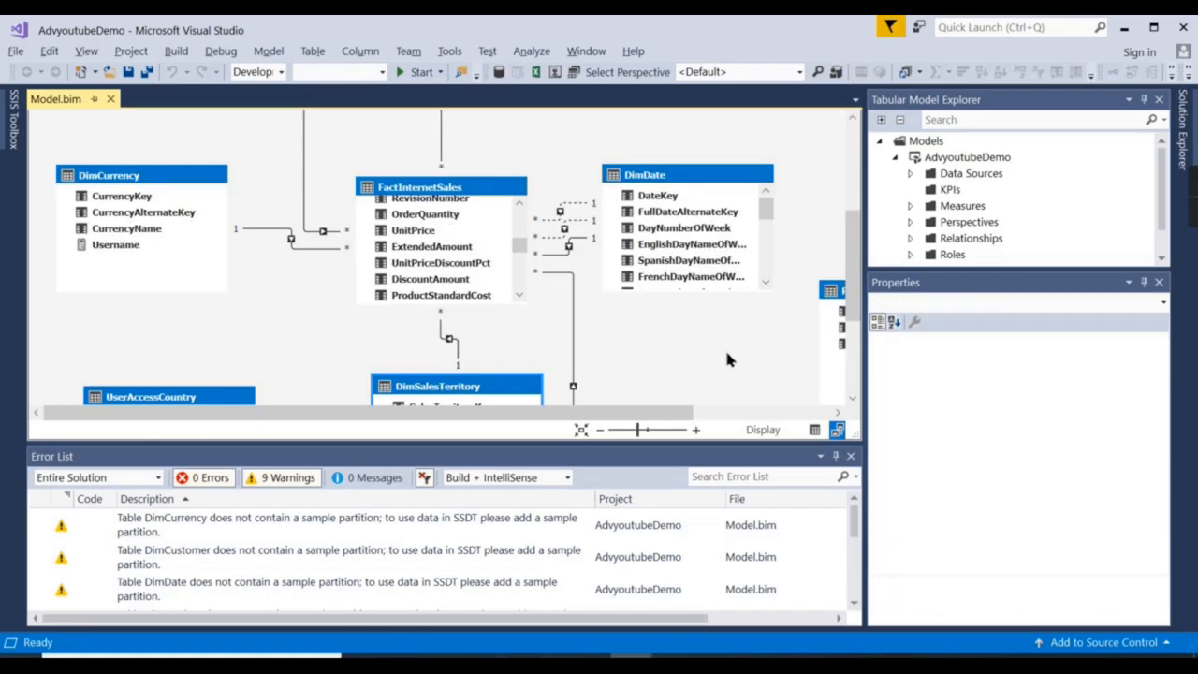
pyautogui.click(814, 431)
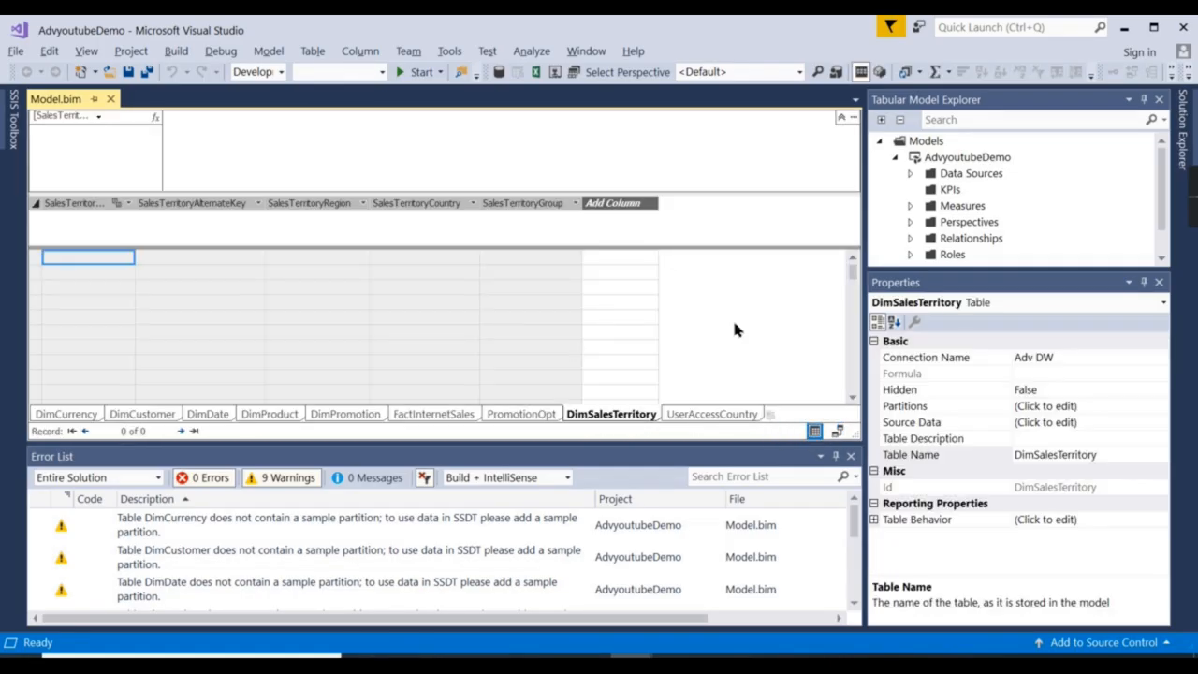
pyautogui.click(835, 434)
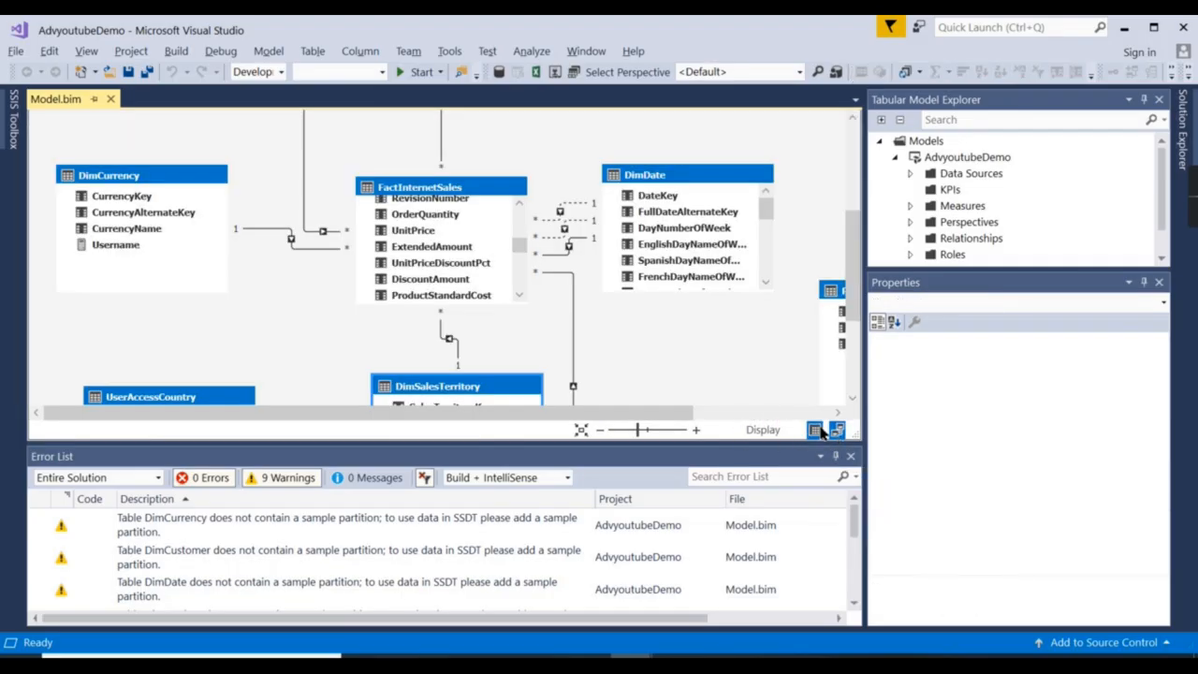
pyautogui.click(815, 430)
pyautogui.click(1182, 155)
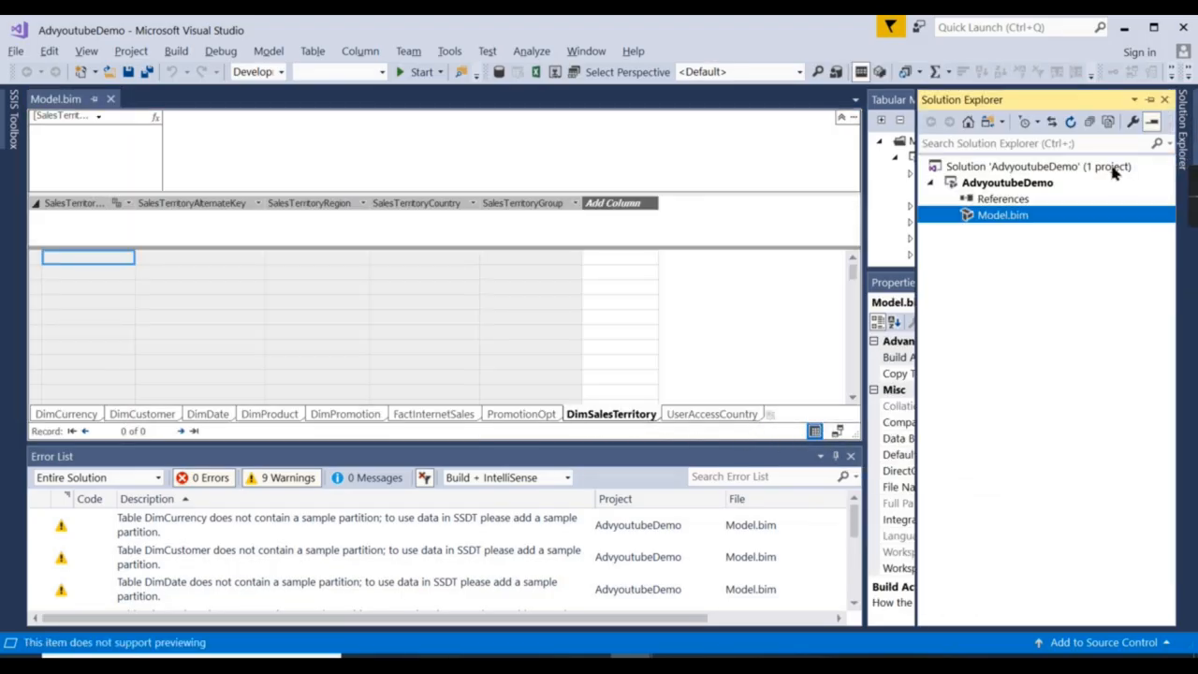
pyautogui.rightClick(1017, 186)
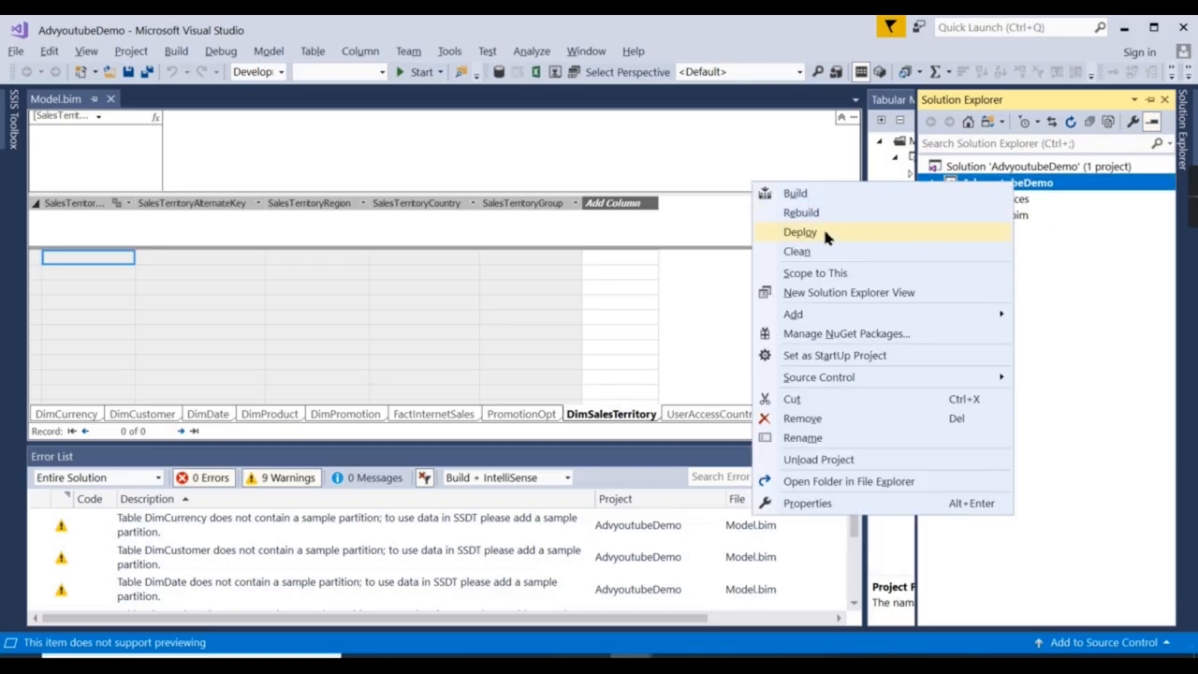
# Build the AdvyoutubeDemo project and deploy it to the server.
pyautogui.click(816, 192)
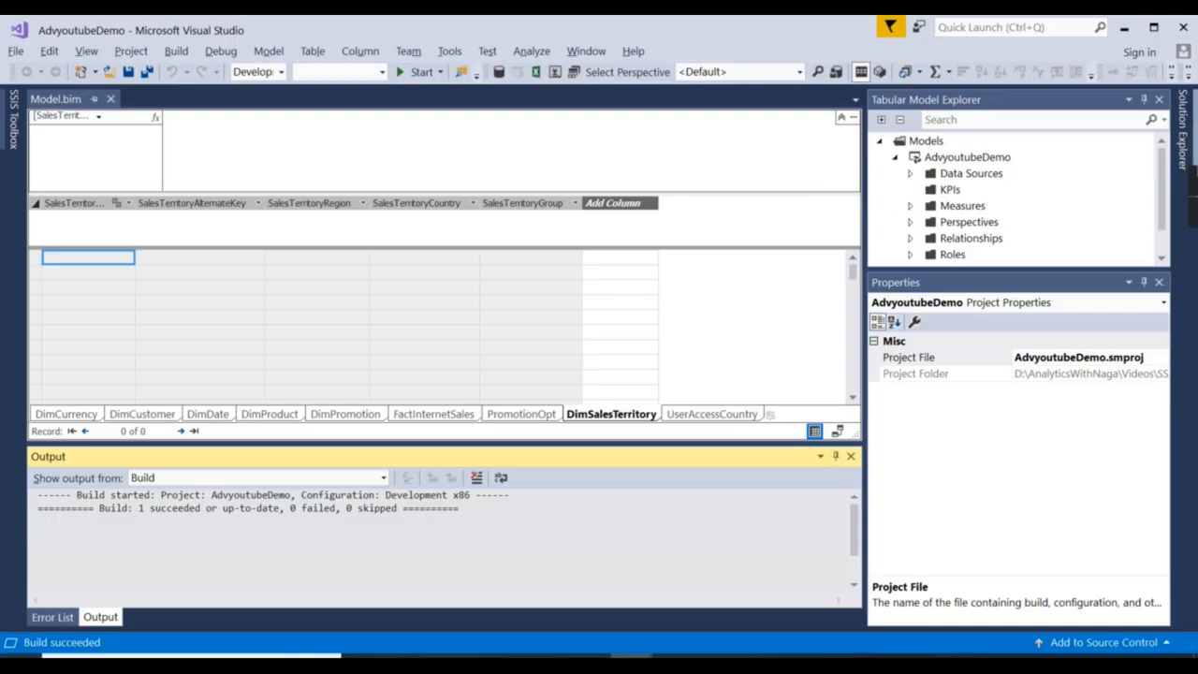
pyautogui.click(1185, 136)
pyautogui.rightClick(994, 186)
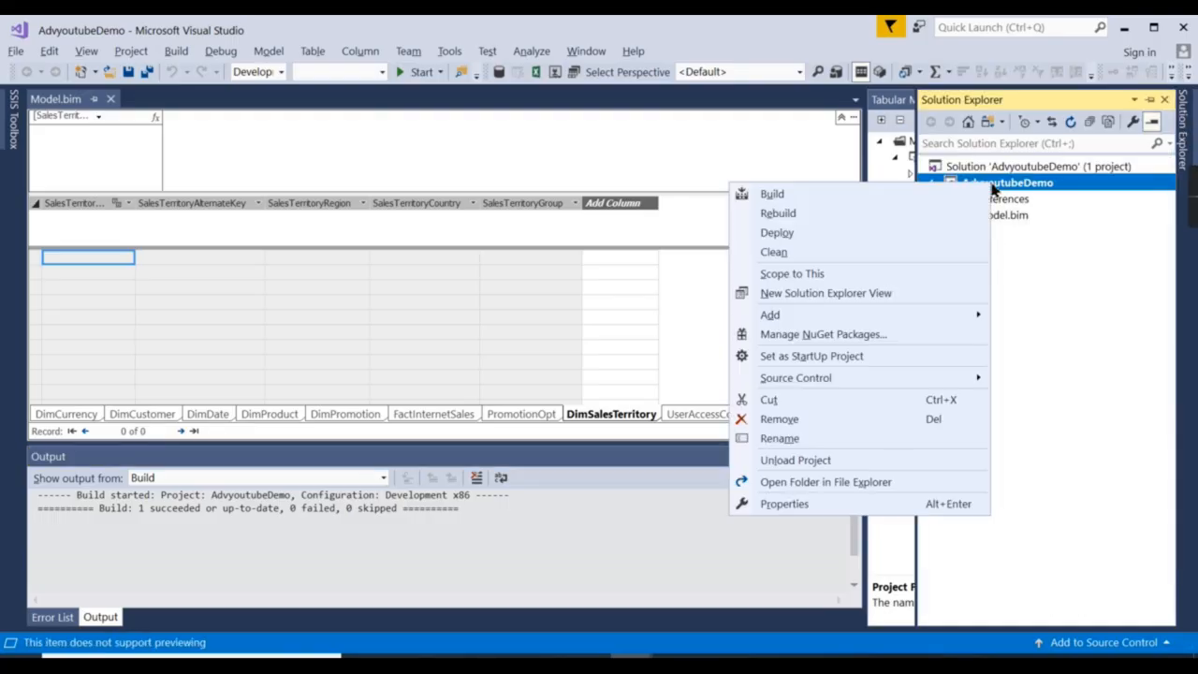
pyautogui.click(816, 233)
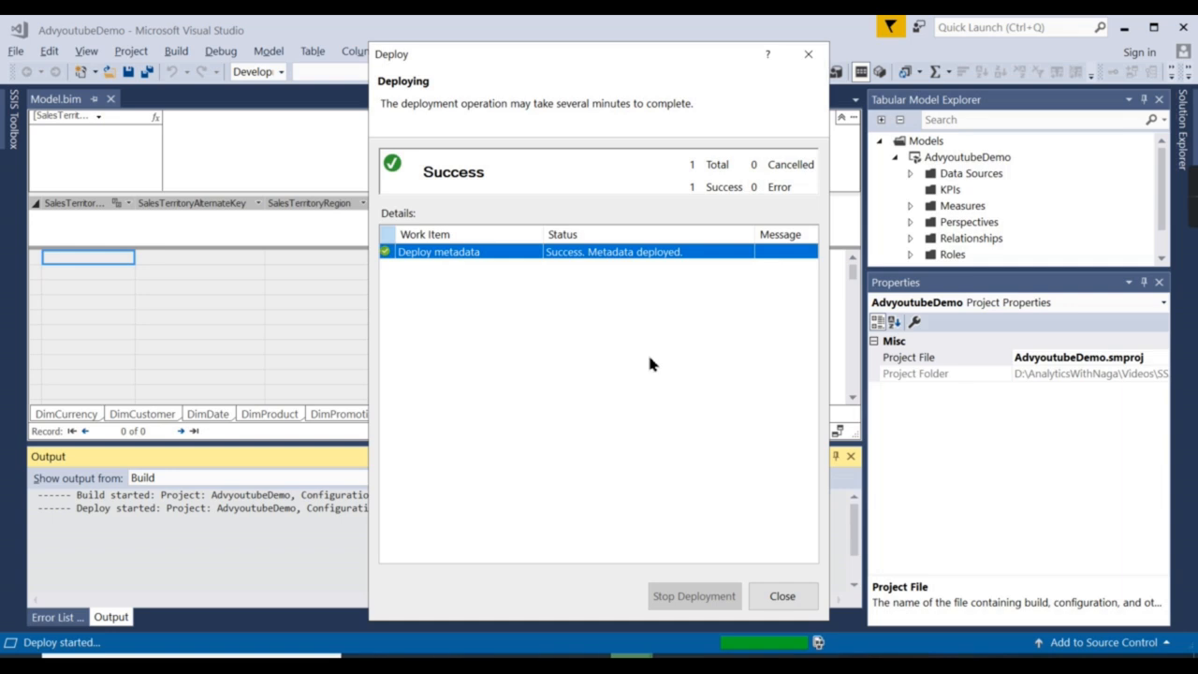
pyautogui.click(784, 599)
# Deploy the AdvyoutubeDemo model again and close the deployment report and Output log.
pyautogui.rightClick(964, 161)
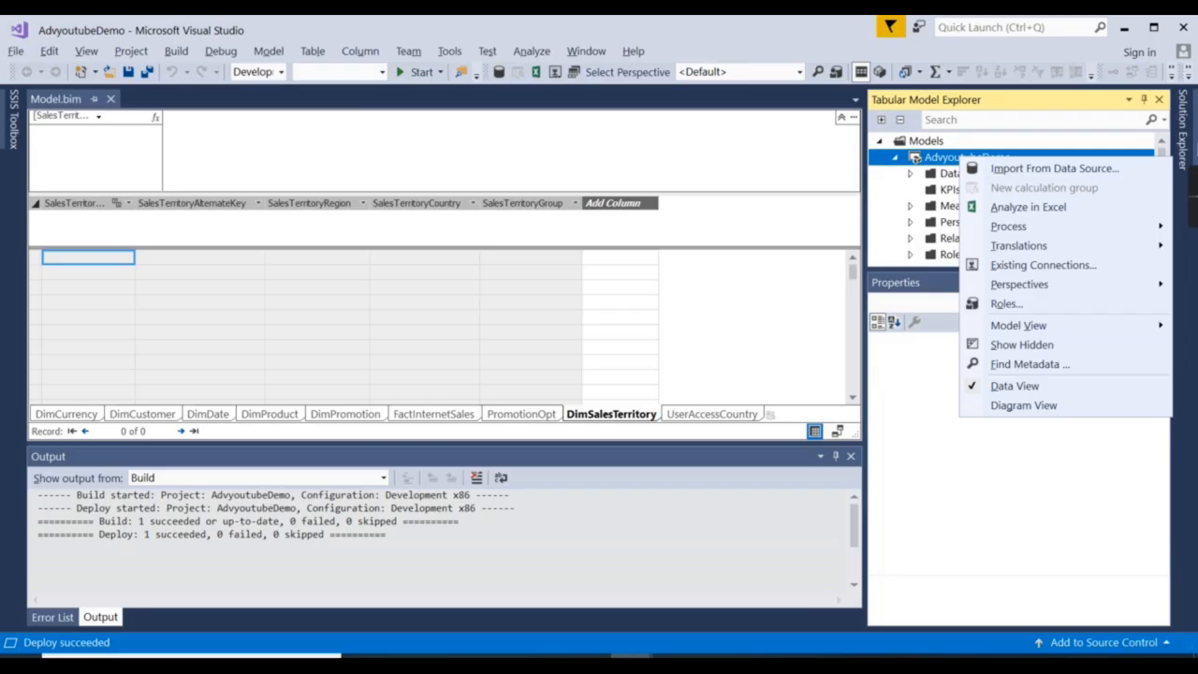
pyautogui.click(1184, 131)
pyautogui.click(1007, 217)
pyautogui.rightClick(1007, 183)
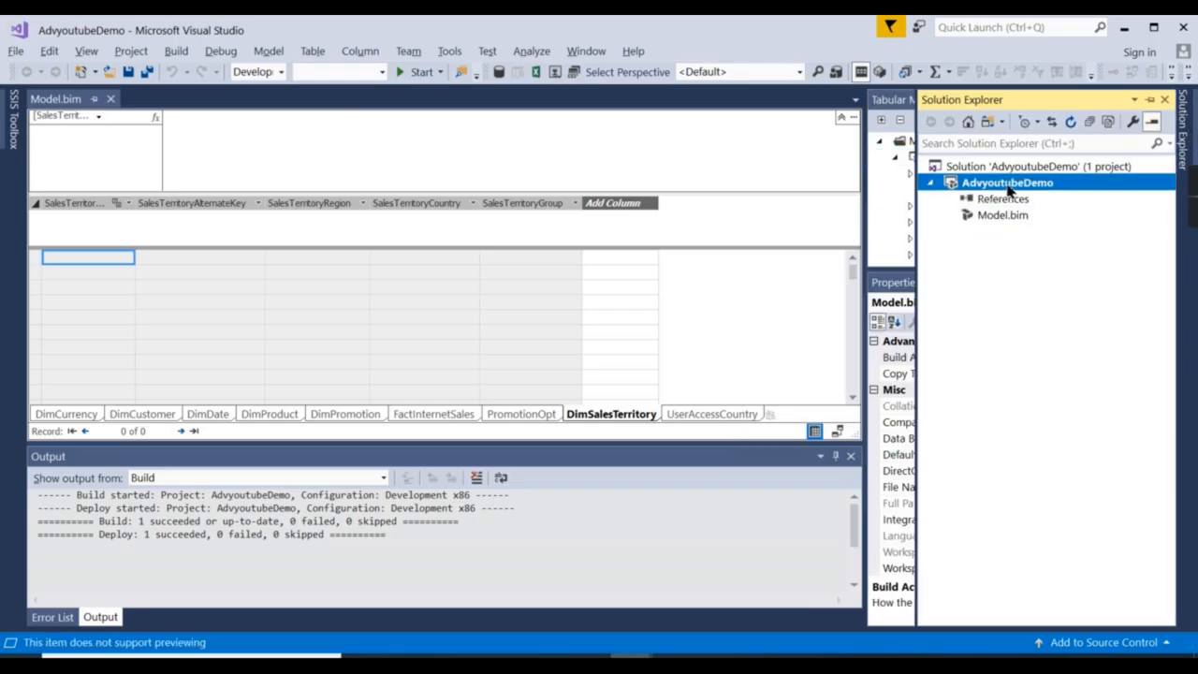
pyautogui.click(793, 234)
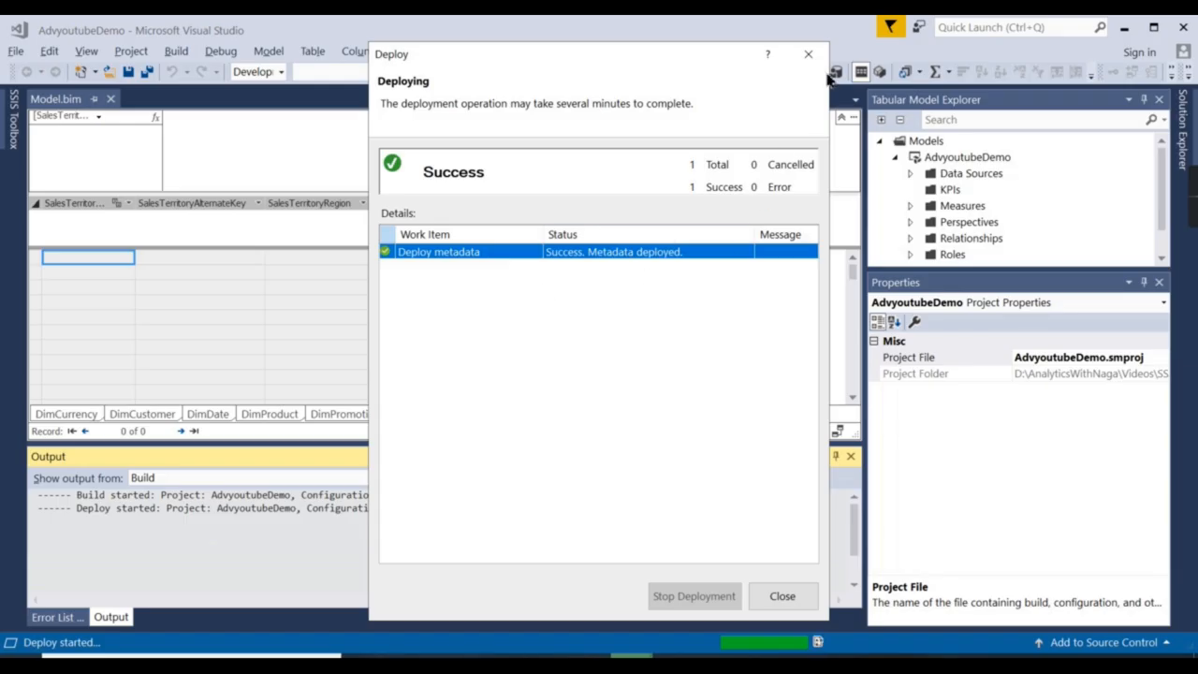
pyautogui.click(809, 53)
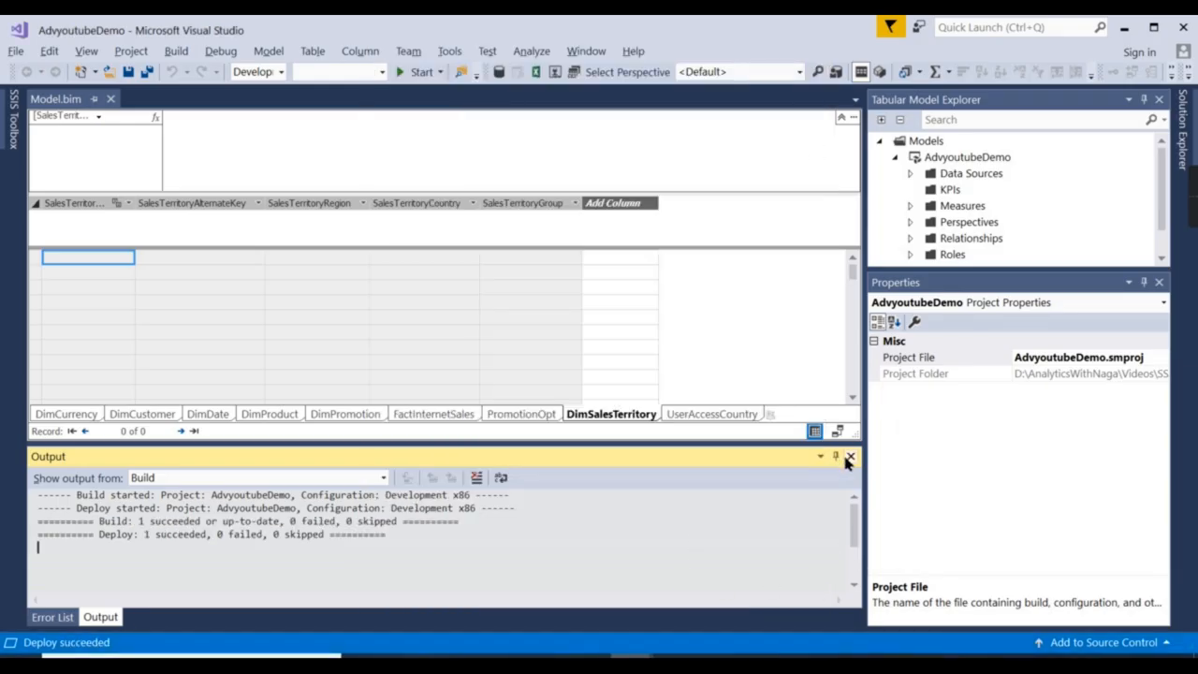
pyautogui.click(849, 457)
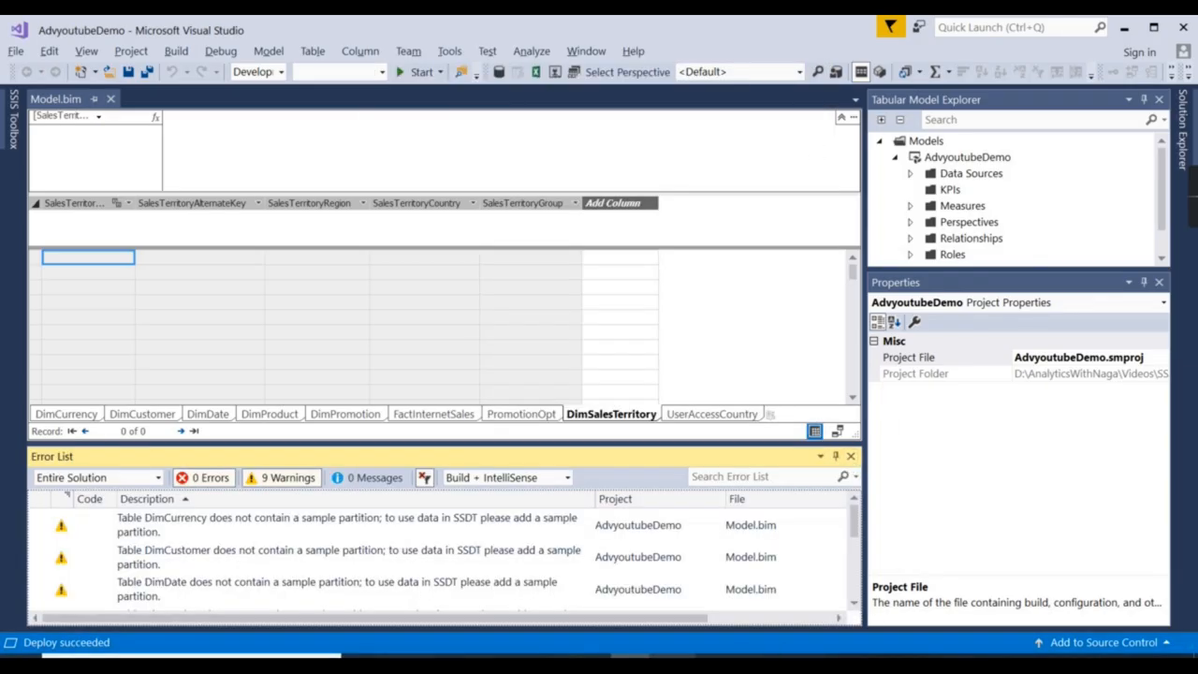
pyautogui.moveTo(674, 661)
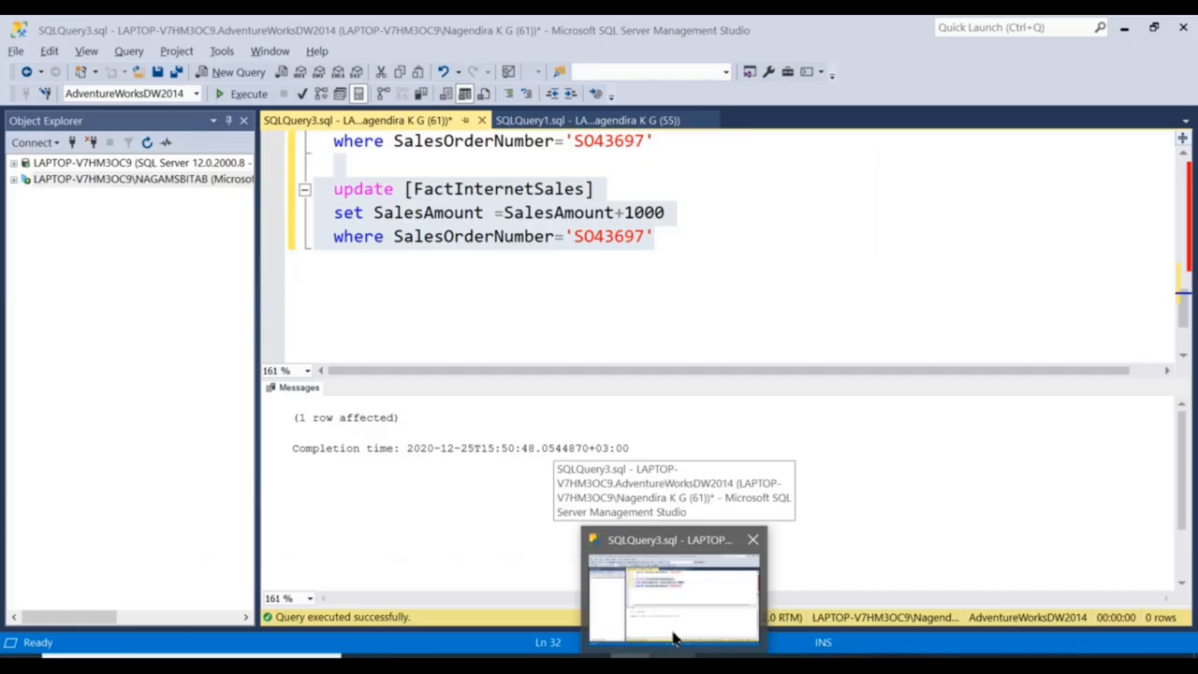
# Change the update statement's SalesAmount increment from +1000 to +200.
pyautogui.click(674, 638)
pyautogui.click(565, 297)
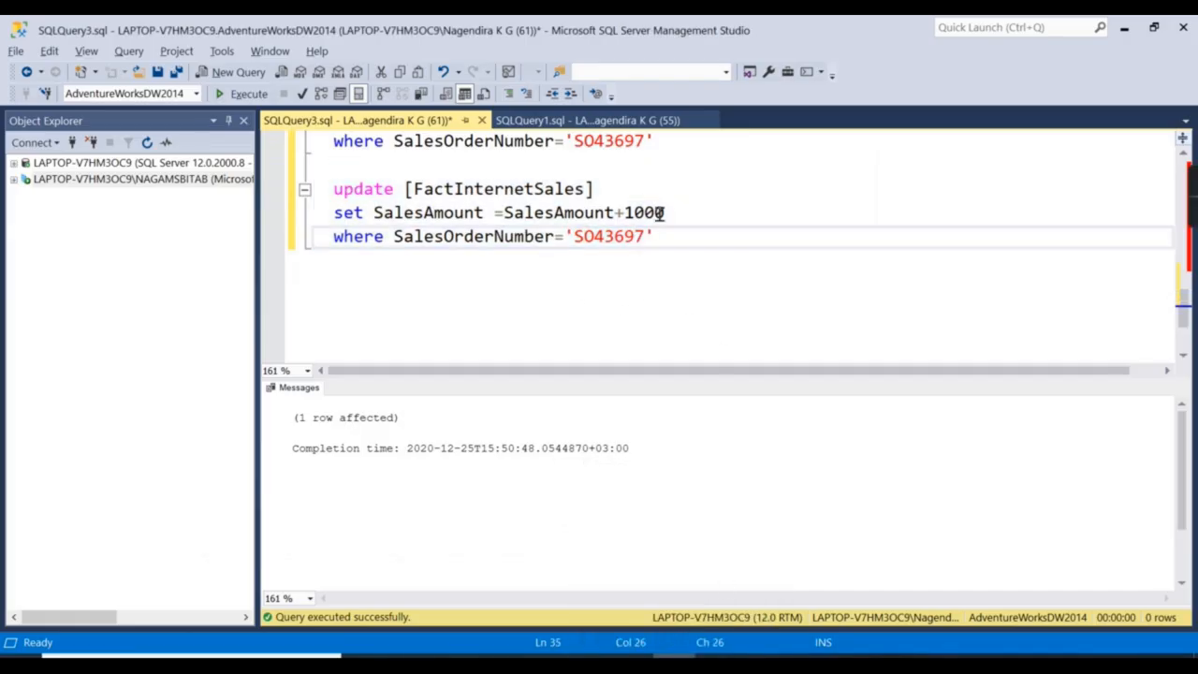
pyautogui.click(759, 660)
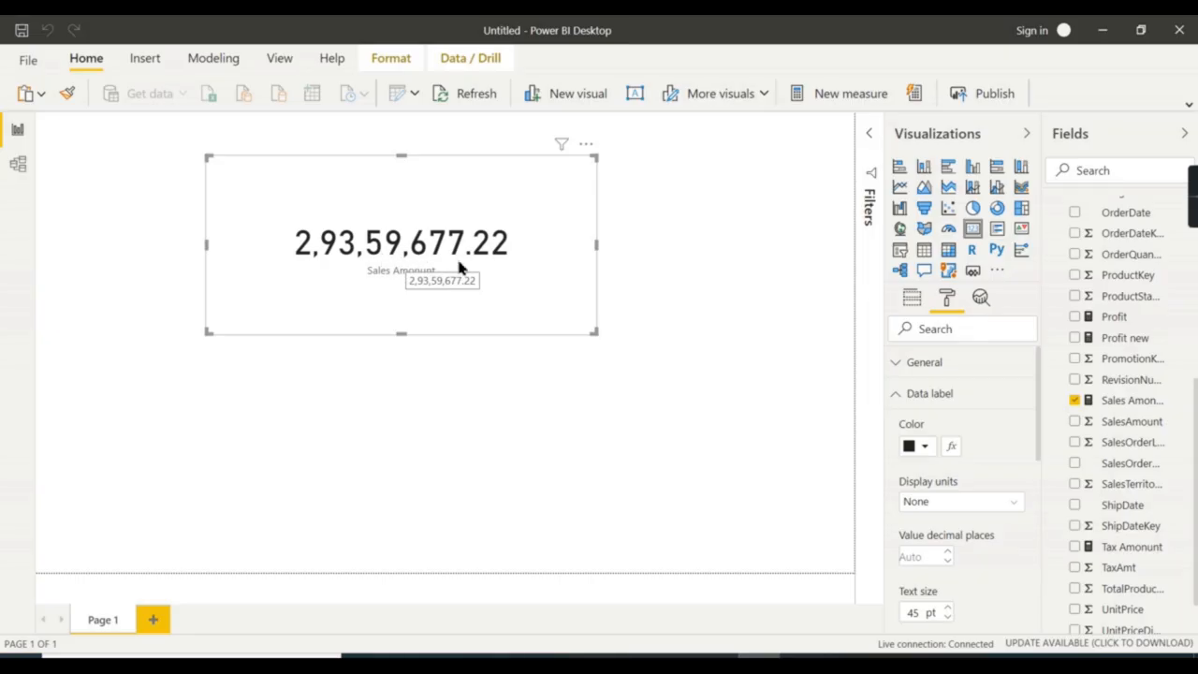
pyautogui.hotkey('alt', 'Tab')
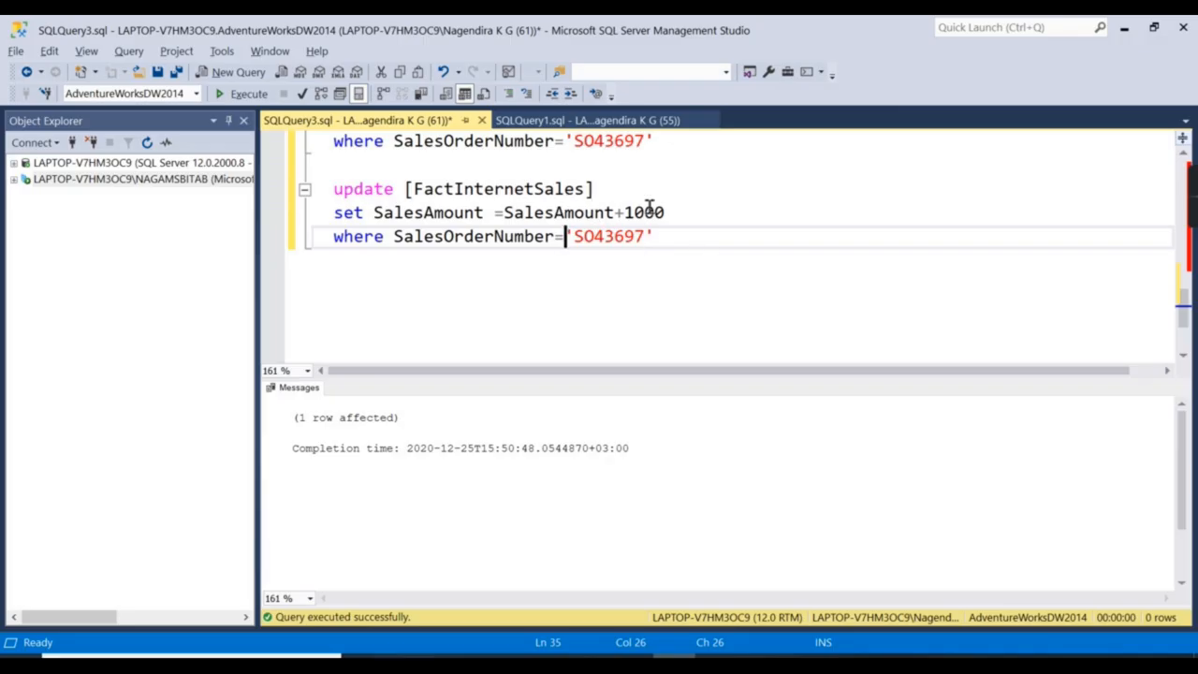
pyautogui.moveTo(636, 212); pyautogui.dragTo(692, 212)
pyautogui.press('BackSpace')
pyautogui.press('BackSpace')
pyautogui.write('200')
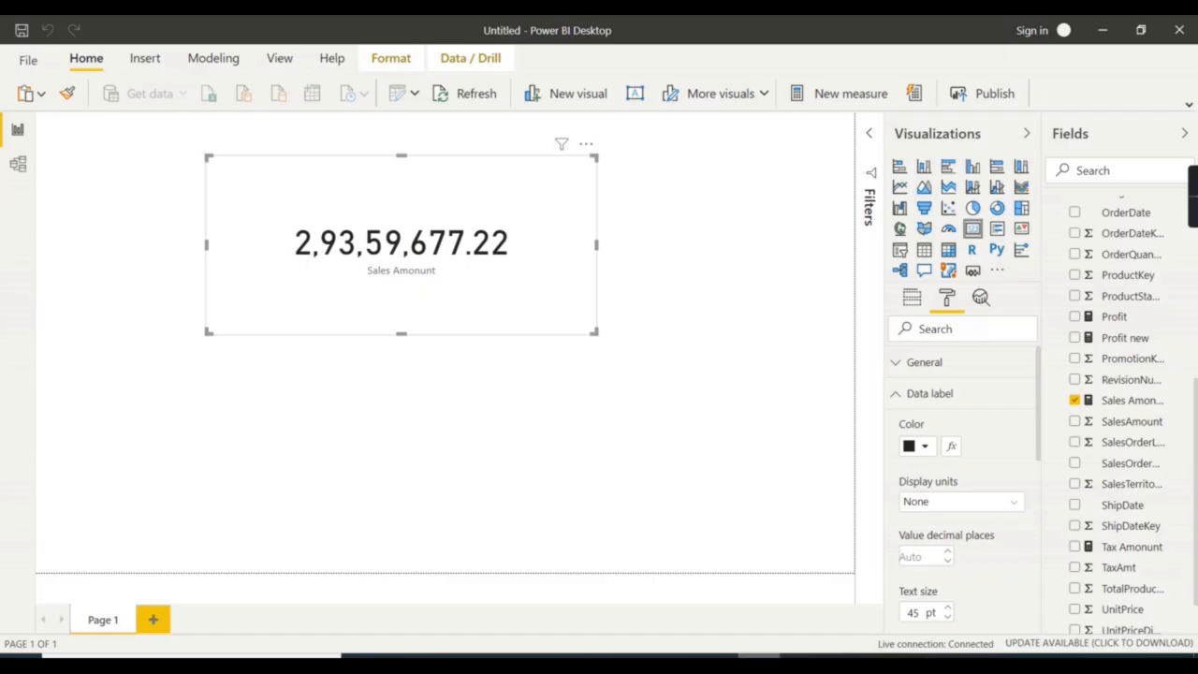
# Run the update adding 200 to the order's SalesAmount, affecting 1 row.
pyautogui.click(449, 93)
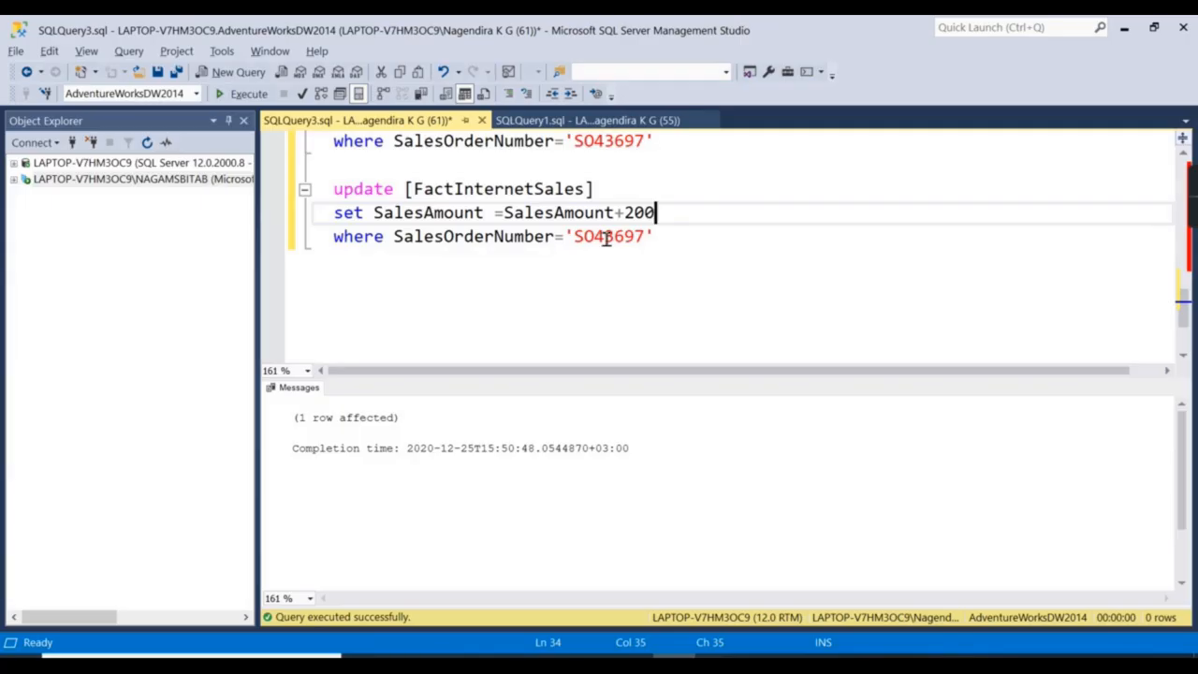
pyautogui.moveTo(579, 171); pyautogui.dragTo(684, 233)
pyautogui.click(242, 94)
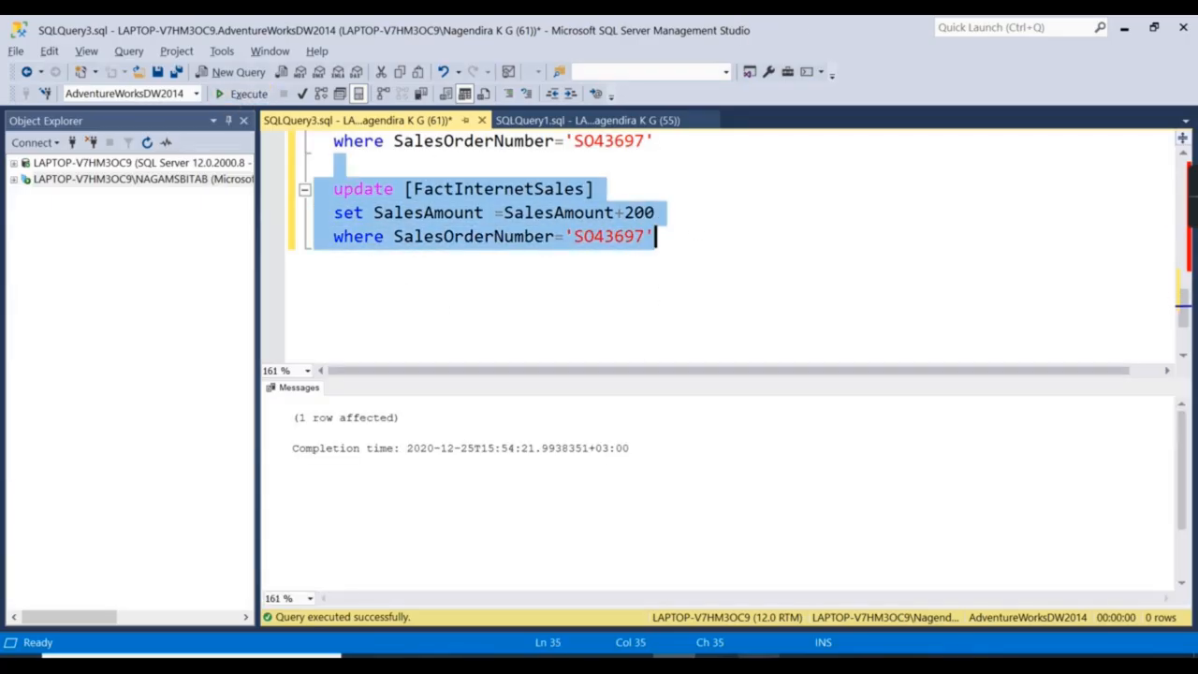
pyautogui.click(802, 658)
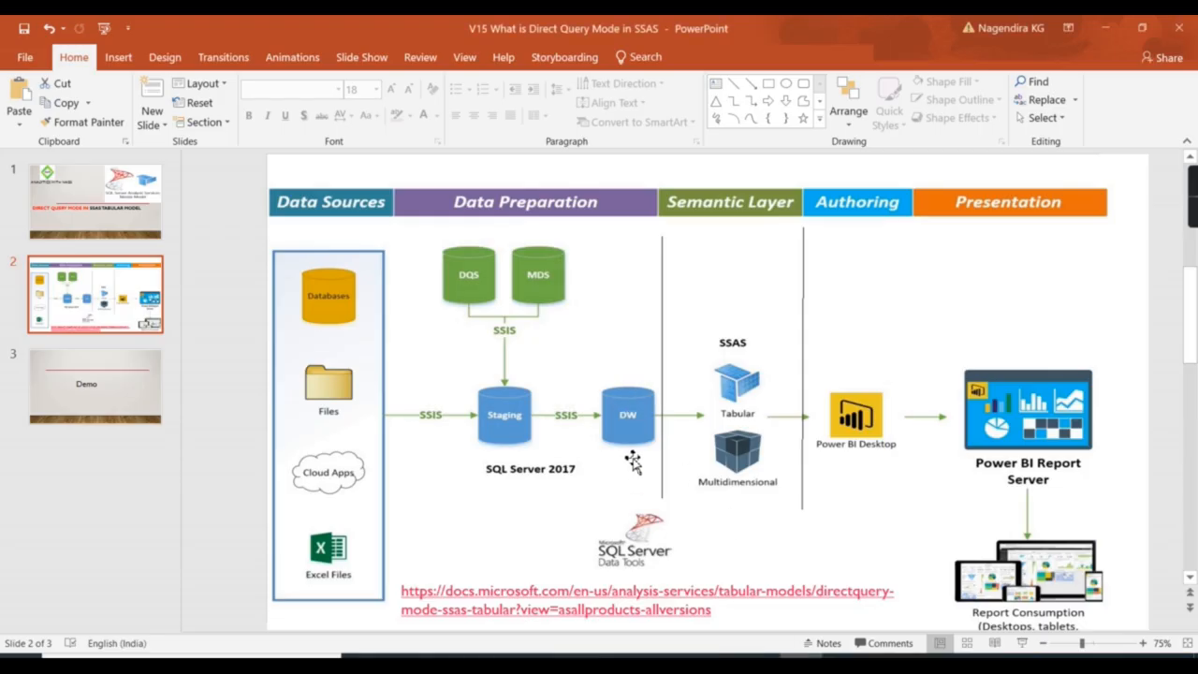
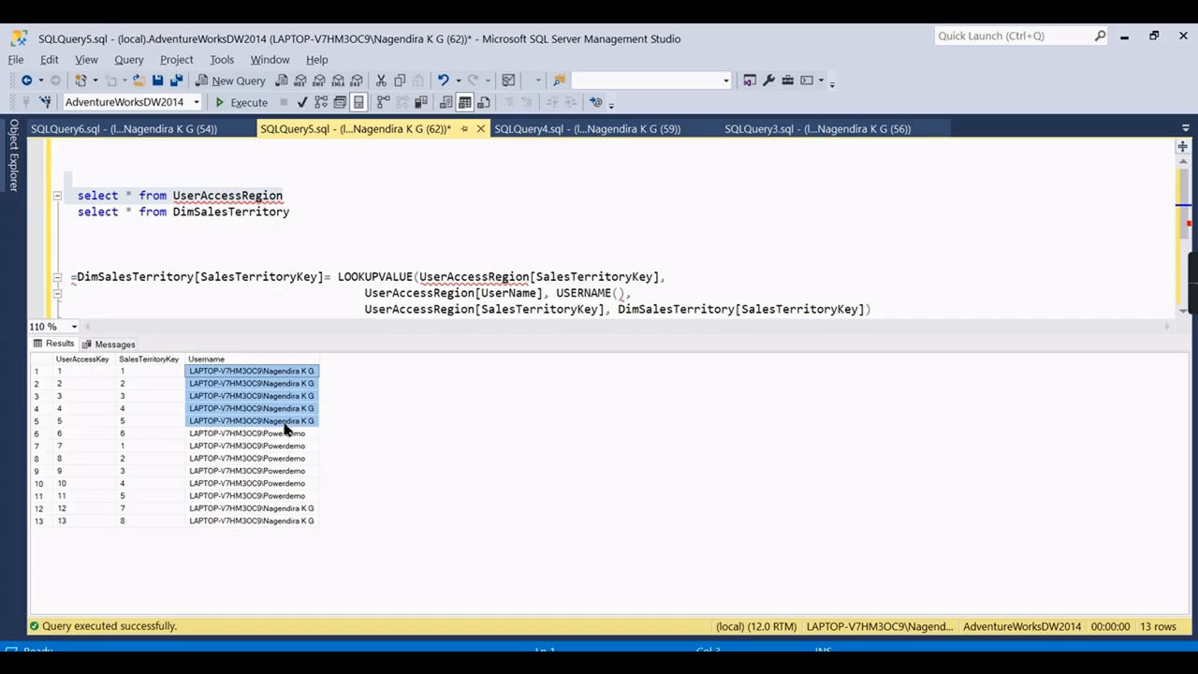
# Review which territory keys (1–5, 7, 8) each user maps to in the UserAccessRegion results.
pyautogui.moveTo(138, 367); pyautogui.dragTo(177, 436)
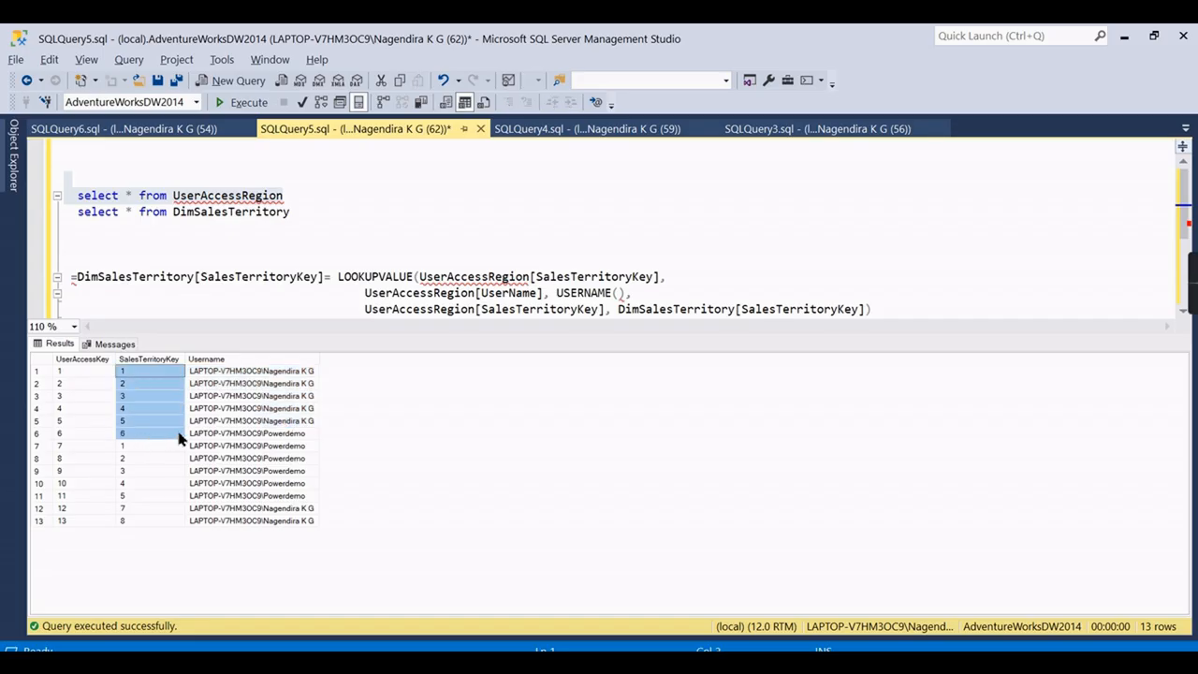
pyautogui.click(277, 422)
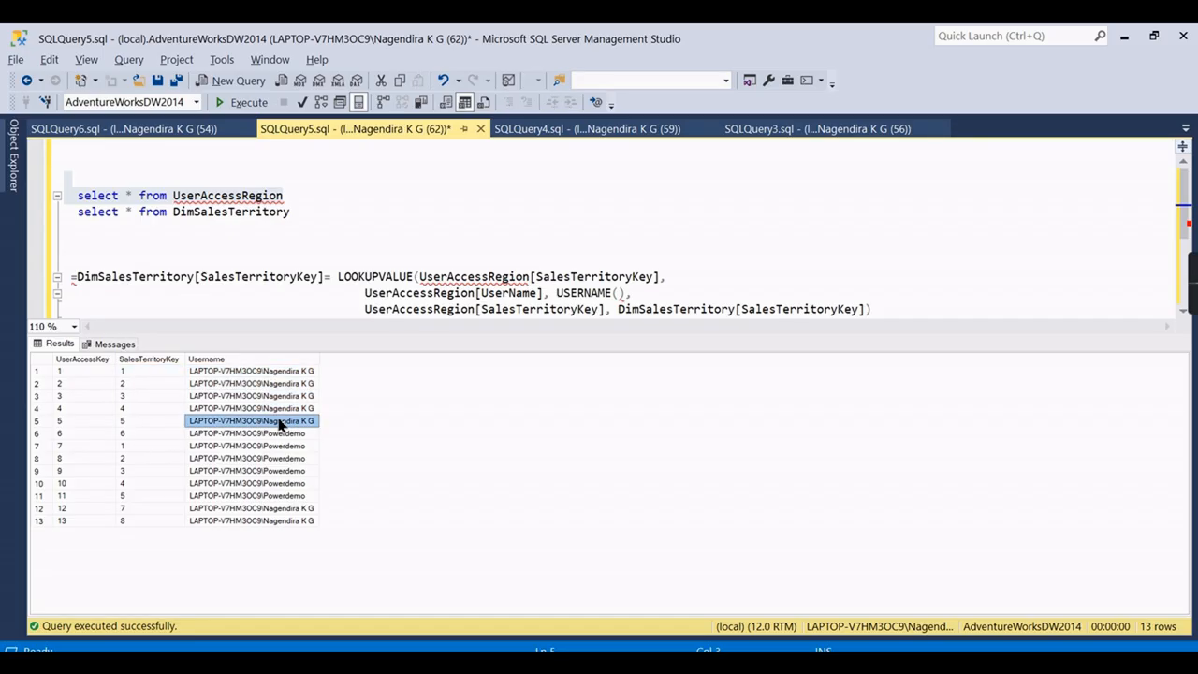
pyautogui.moveTo(119, 423); pyautogui.dragTo(136, 372)
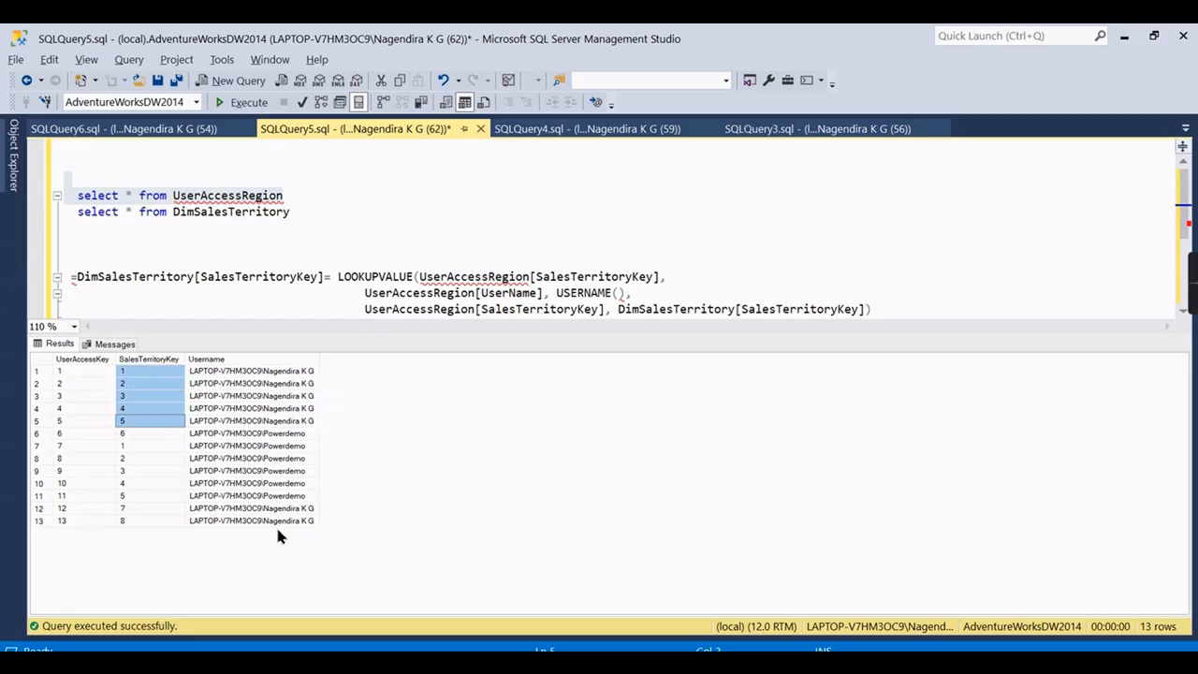
pyautogui.moveTo(279, 510); pyautogui.dragTo(139, 522)
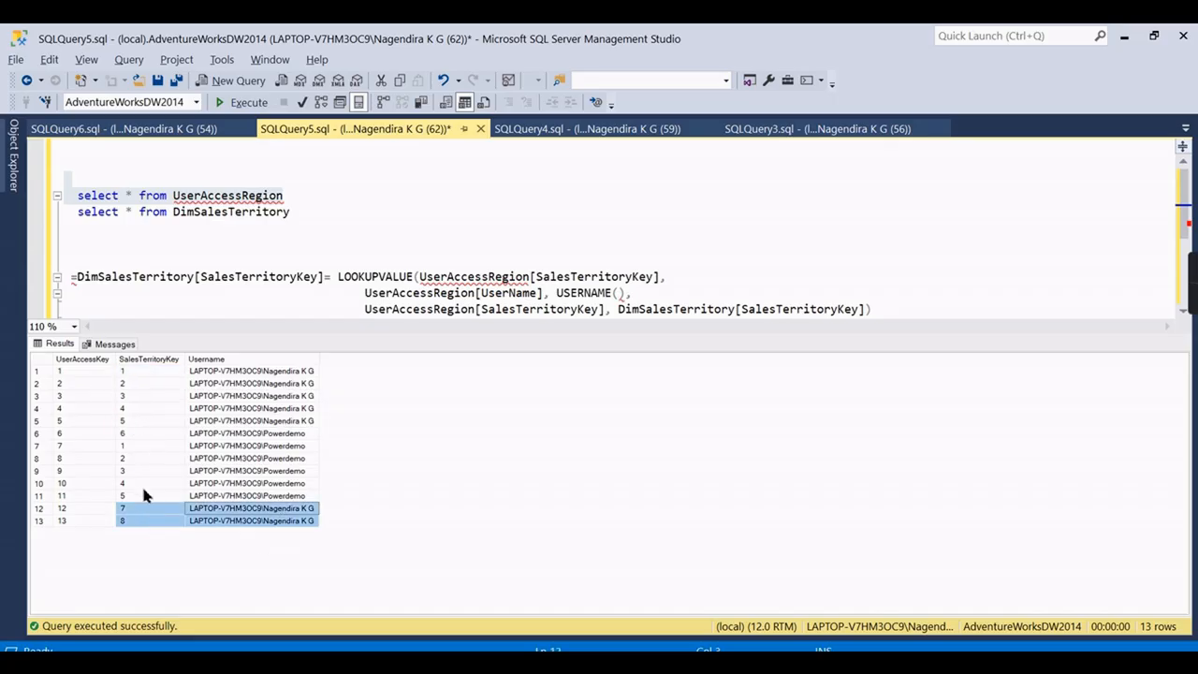
pyautogui.moveTo(305, 434); pyautogui.dragTo(129, 498)
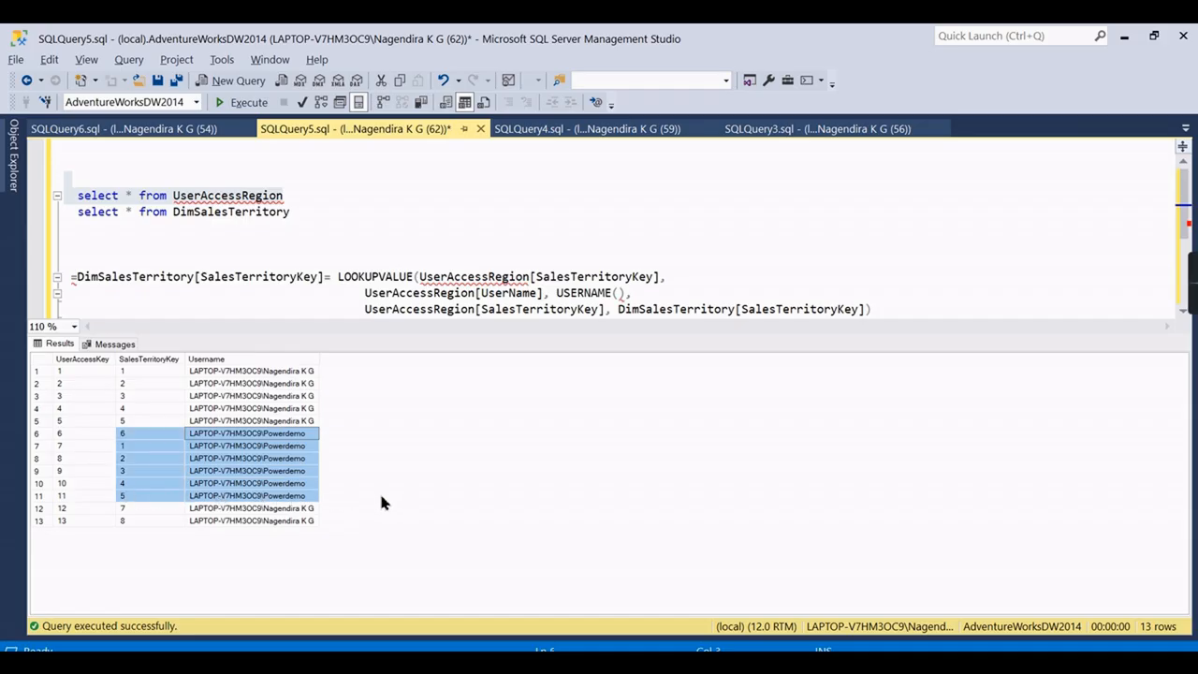
# Run 'select * from DimSalesTerritory' and inspect territory keys 1–6 among its 11 rows.
pyautogui.moveTo(329, 215); pyautogui.dragTo(64, 216)
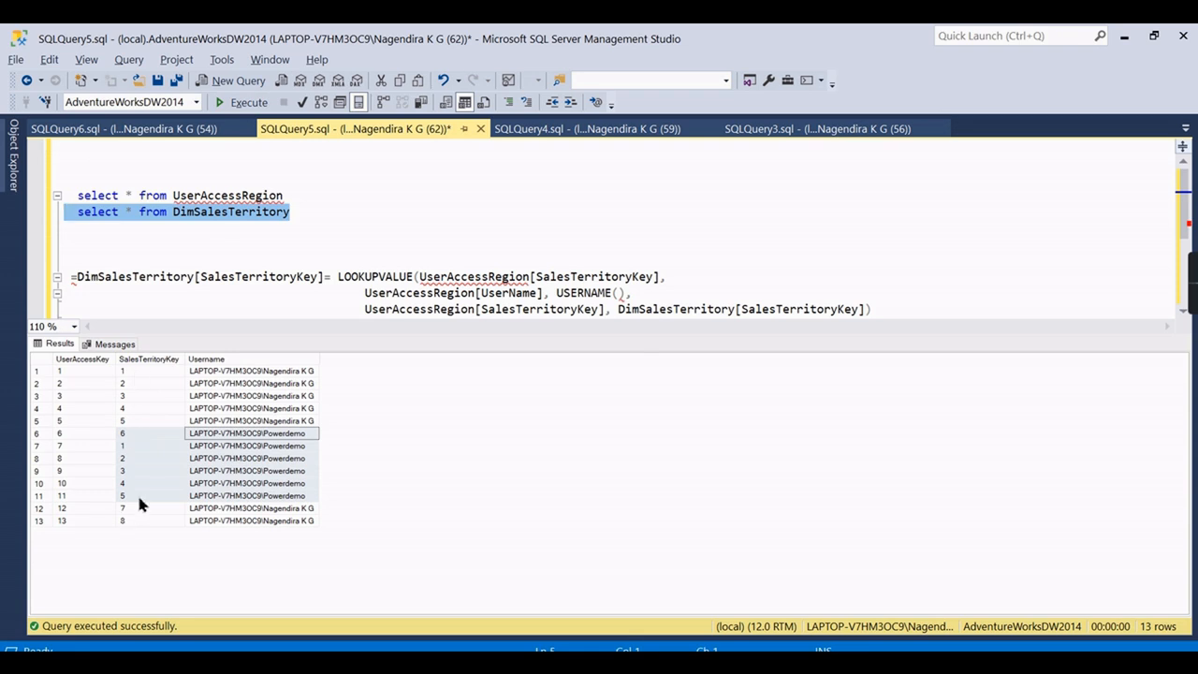
pyautogui.click(245, 102)
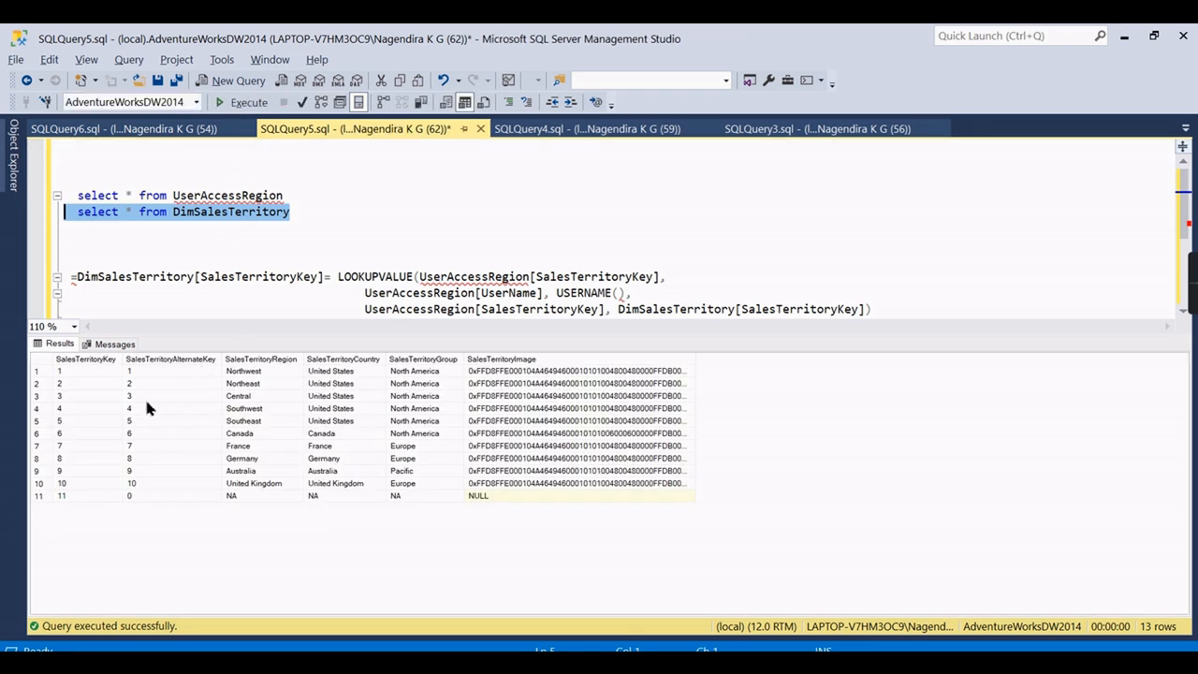
pyautogui.moveTo(137, 372); pyautogui.dragTo(213, 437)
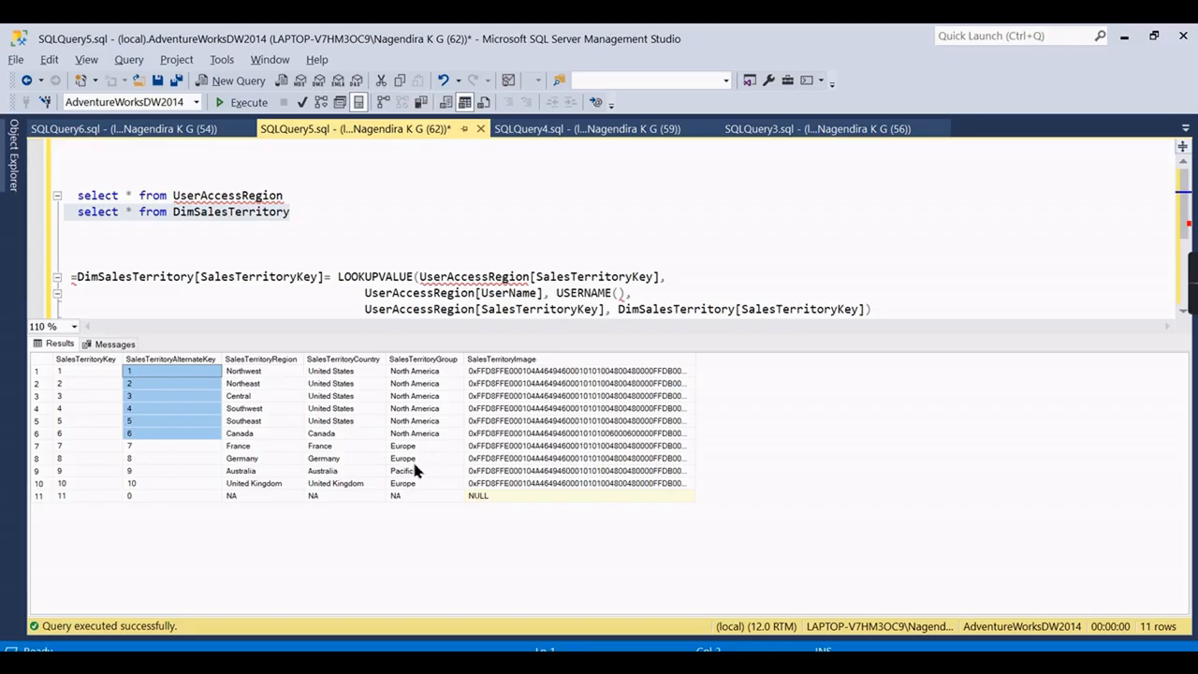
pyautogui.click(378, 232)
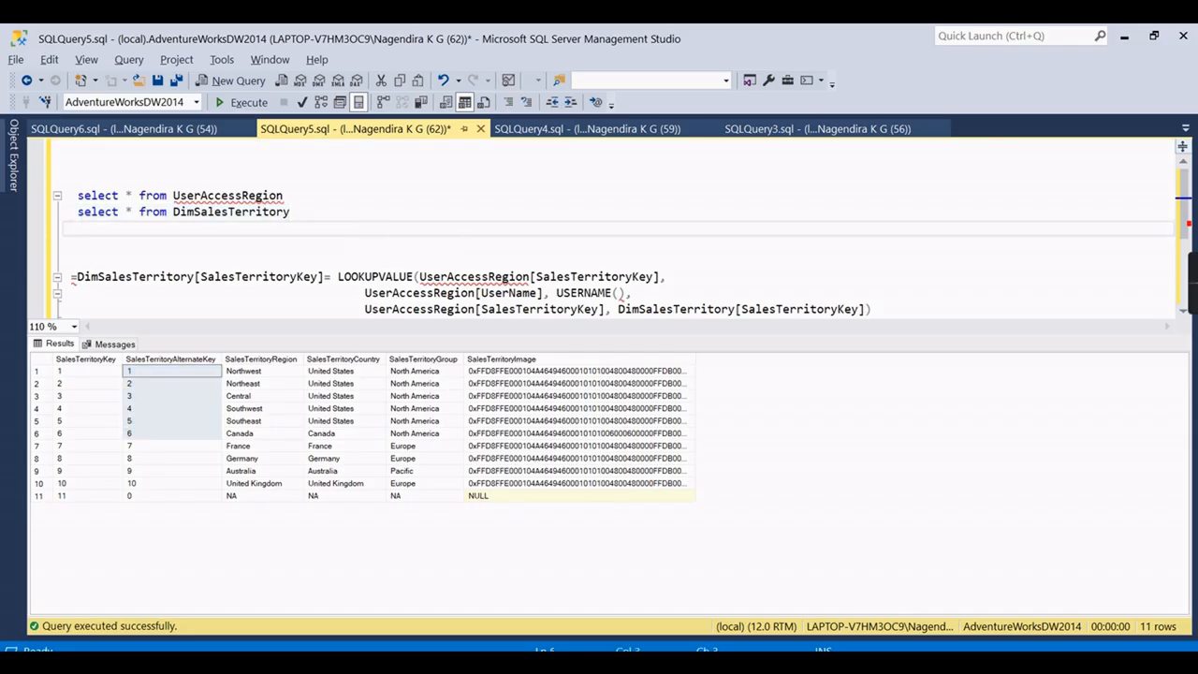
pyautogui.moveTo(578, 582)
pyautogui.moveTo(552, 599)
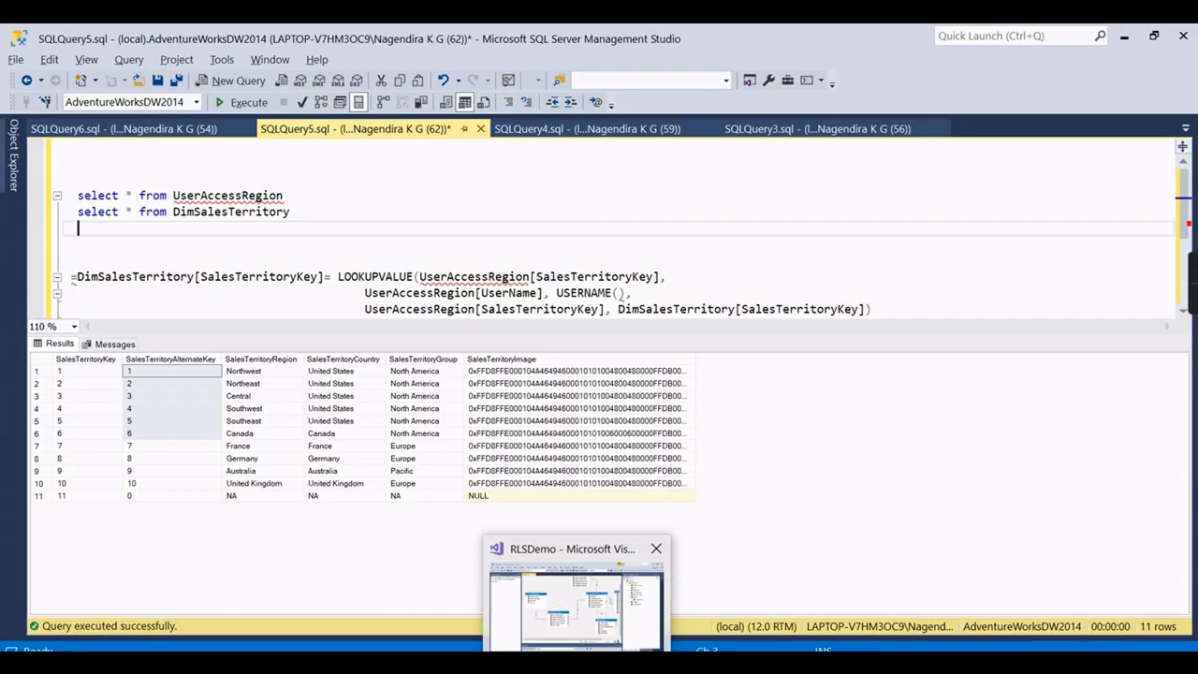
pyautogui.click(610, 666)
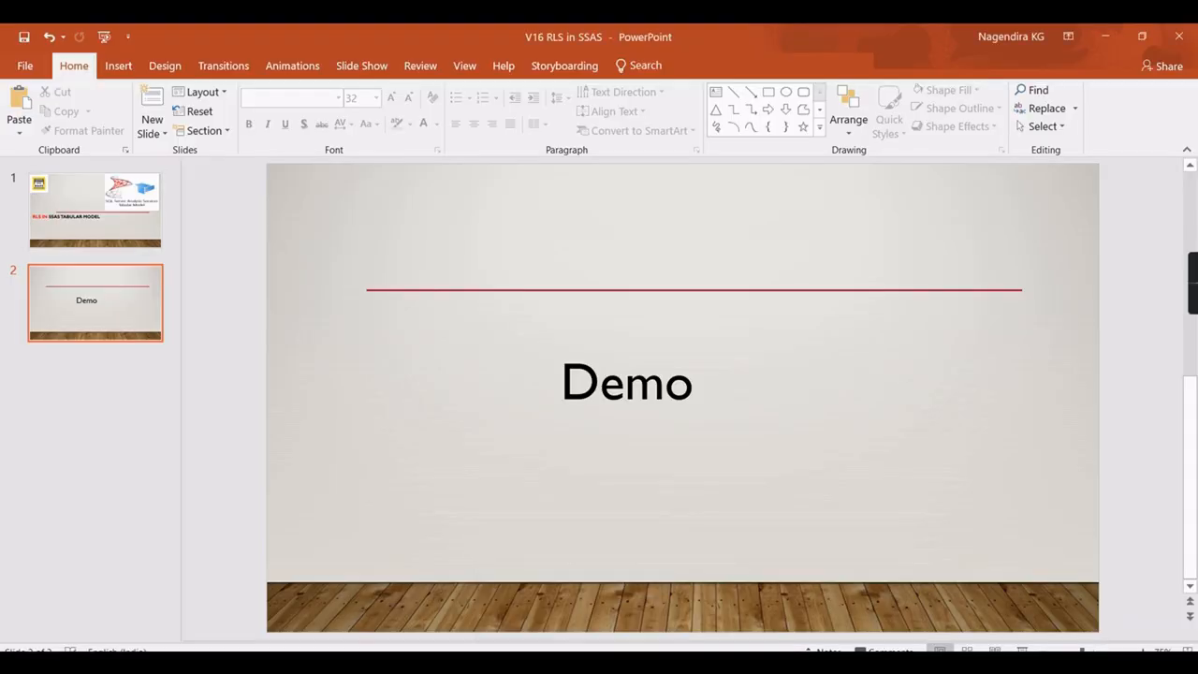
pyautogui.click(585, 665)
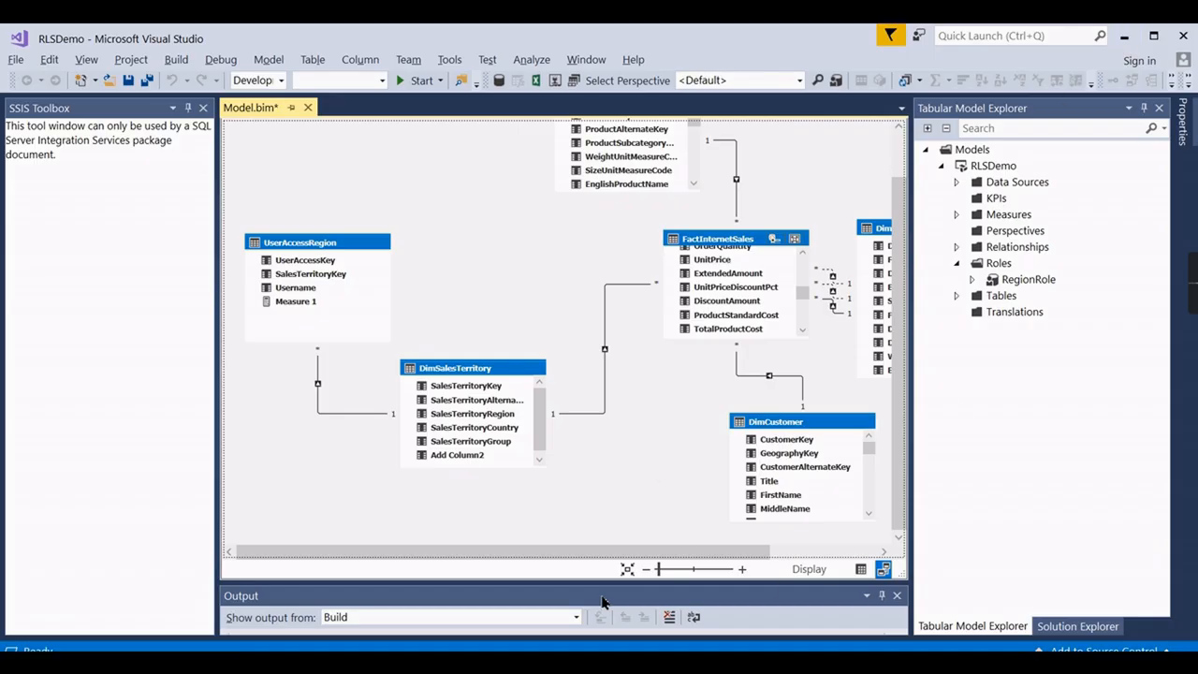
pyautogui.scroll(1, 670, 453)
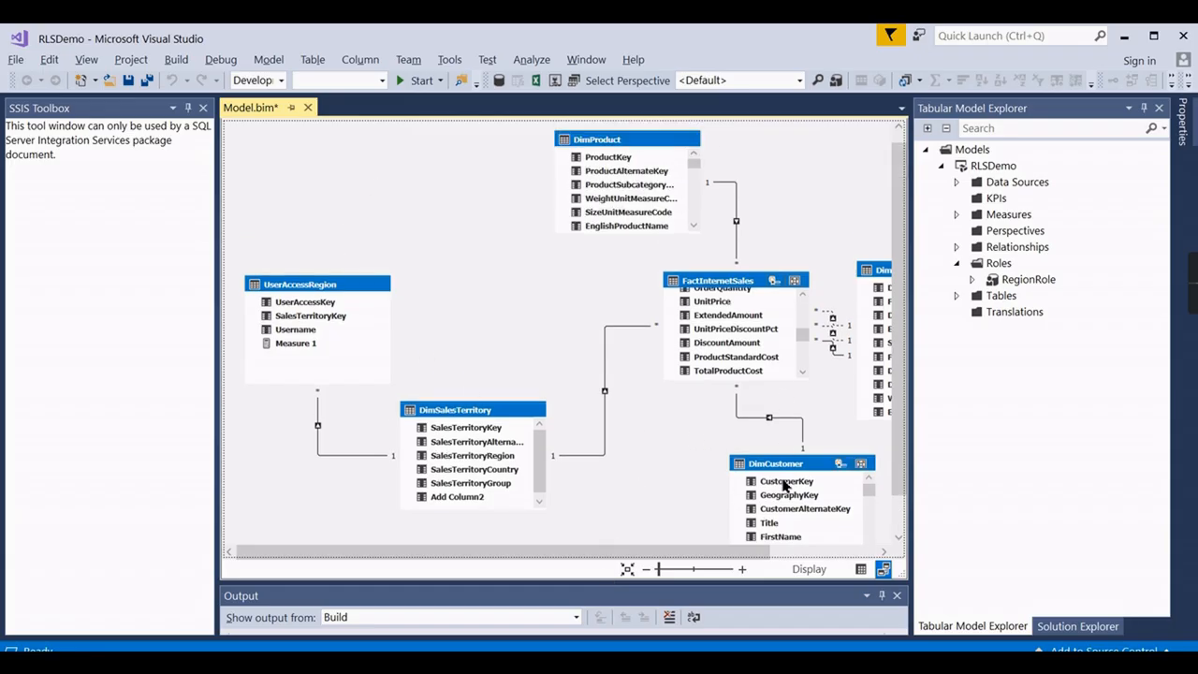
pyautogui.click(699, 291)
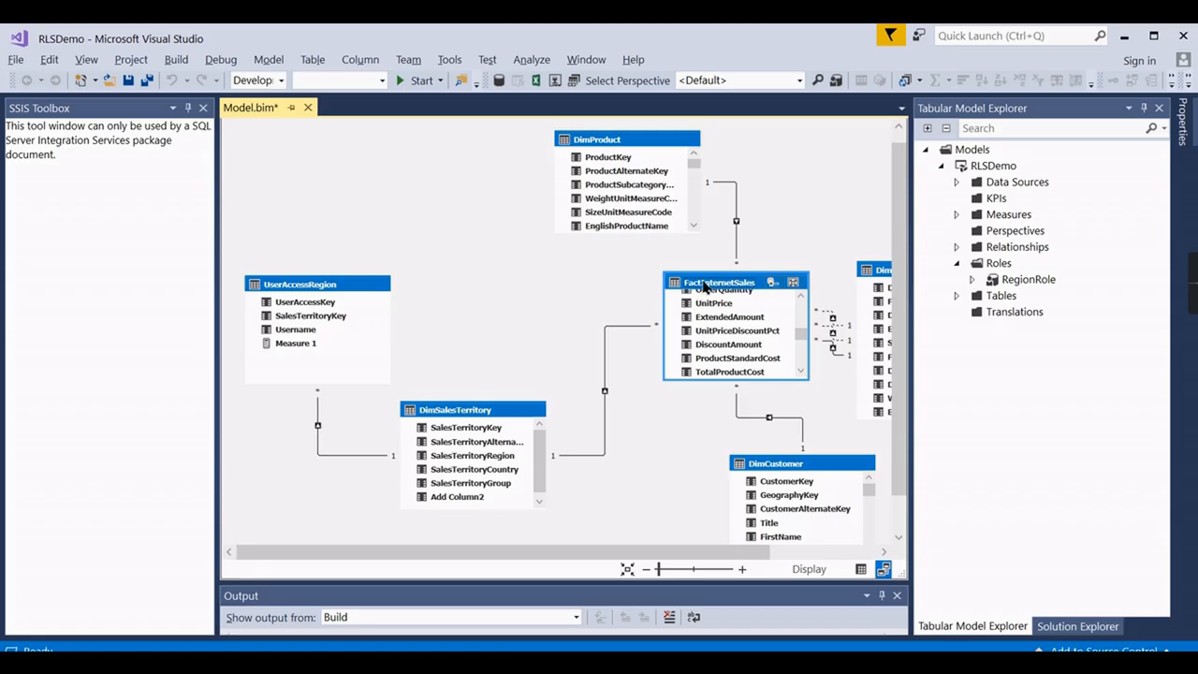
pyautogui.moveTo(687, 551); pyautogui.dragTo(768, 552)
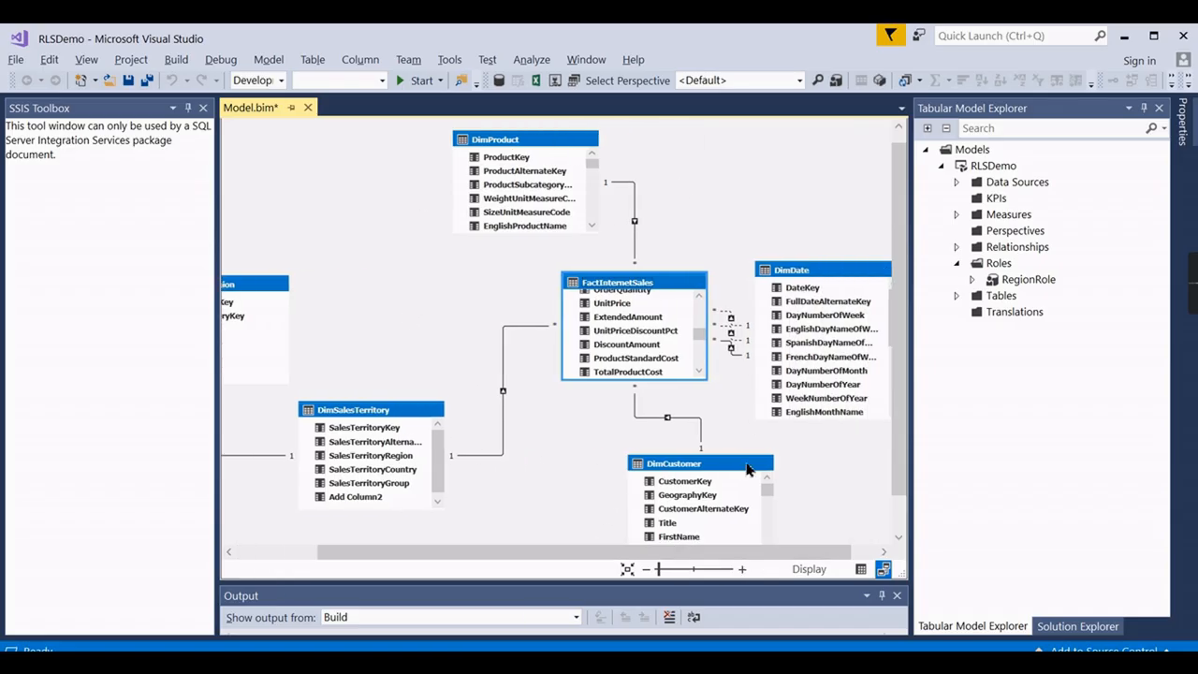
pyautogui.moveTo(716, 554); pyautogui.dragTo(634, 554)
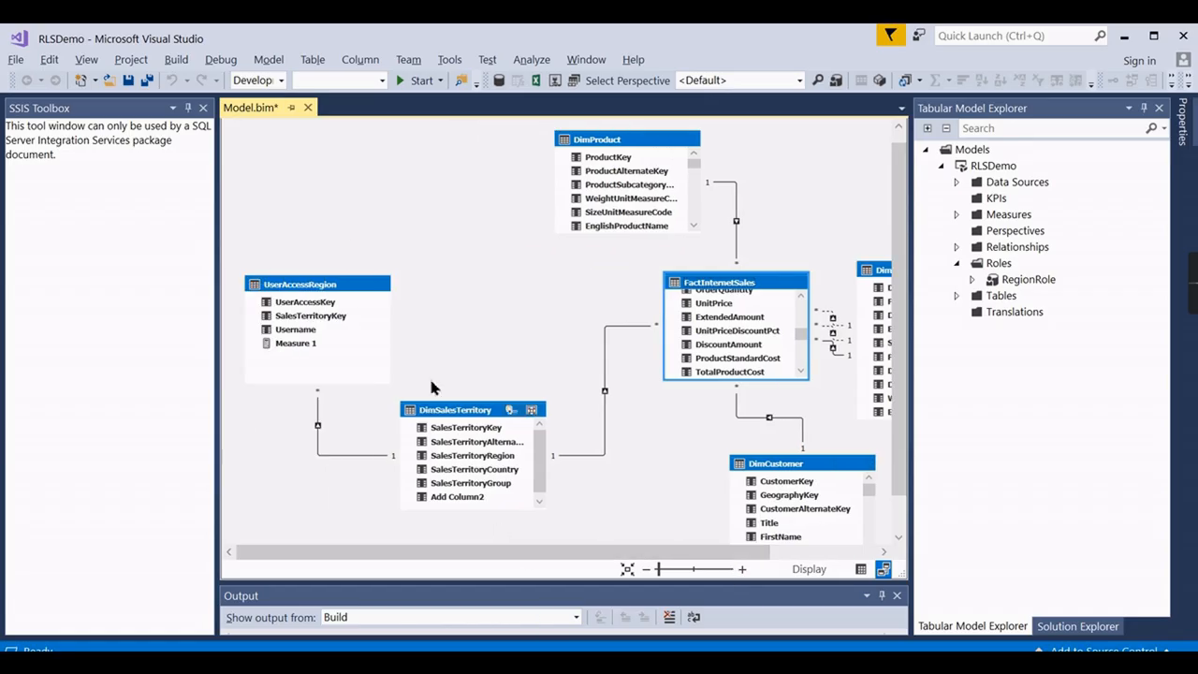
pyautogui.click(318, 295)
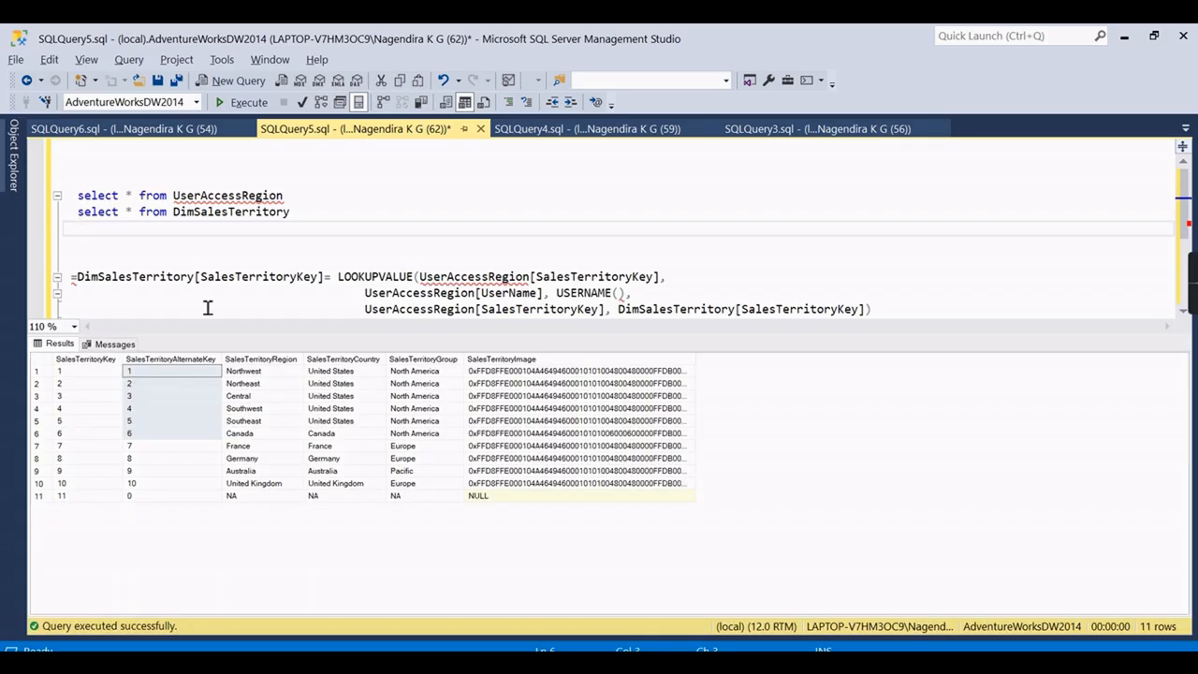
# Run the UserAccessRegion query, then the DimSalesTerritory query, to compare their rows.
pyautogui.click(308, 193)
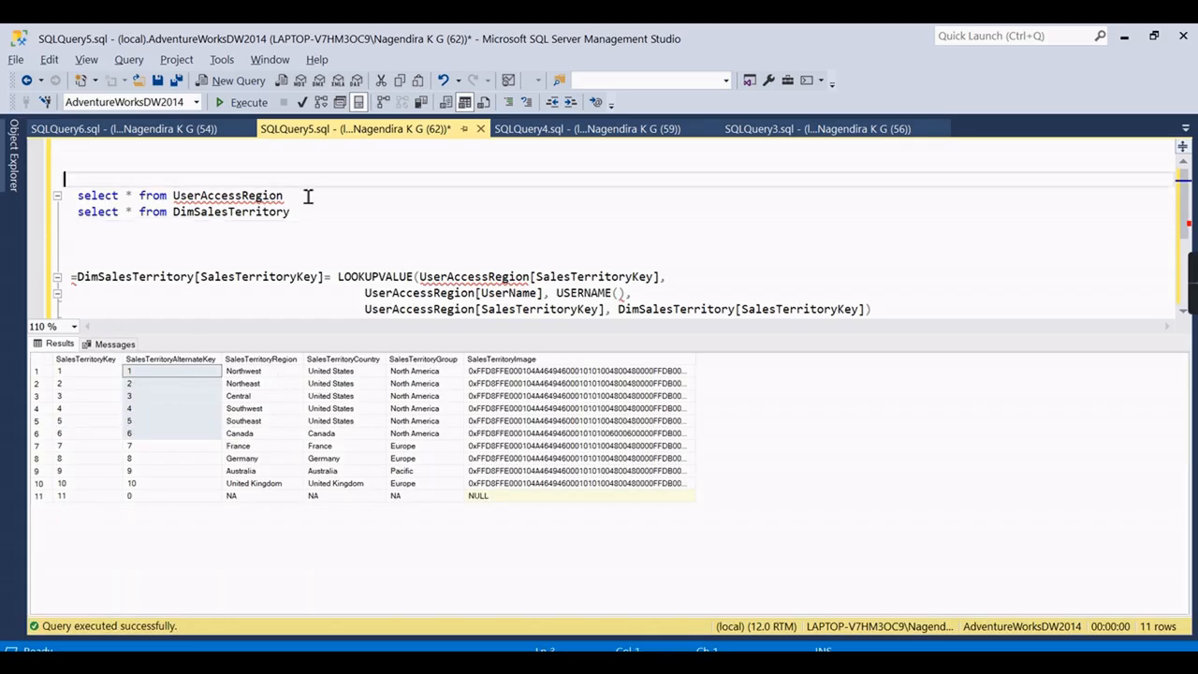
pyautogui.hotkey('shift', 'Home')
pyautogui.press('F5')
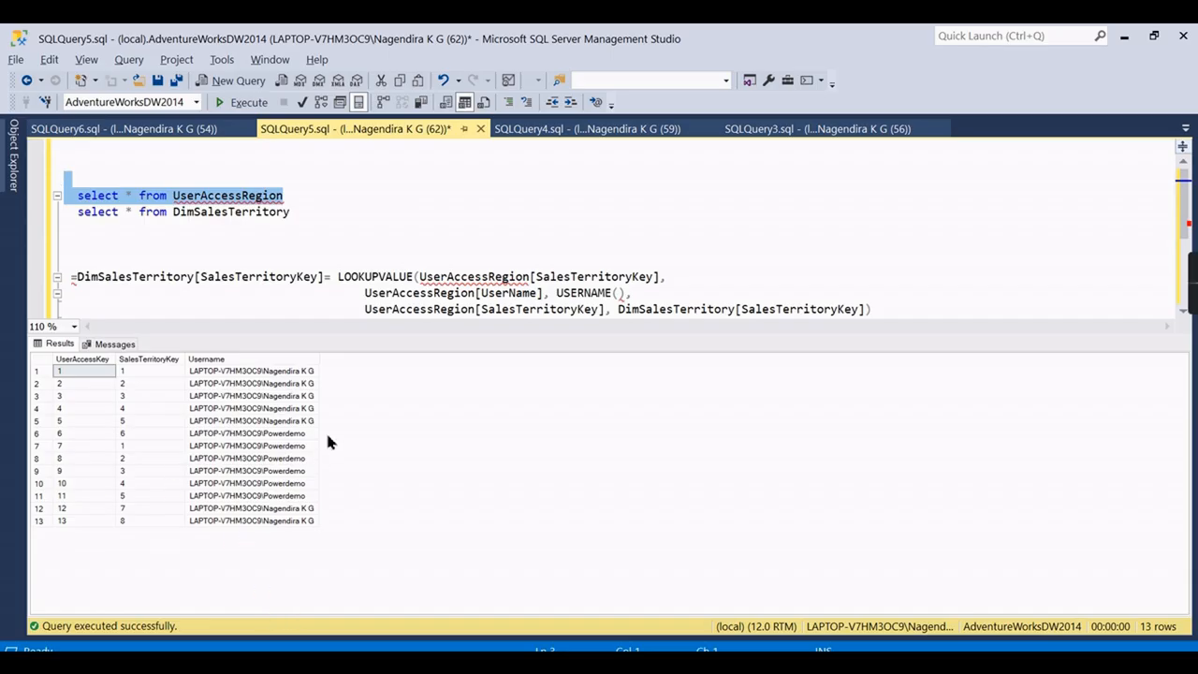
pyautogui.moveTo(577, 662)
pyautogui.moveTo(347, 214); pyautogui.dragTo(66, 214)
pyautogui.click(239, 102)
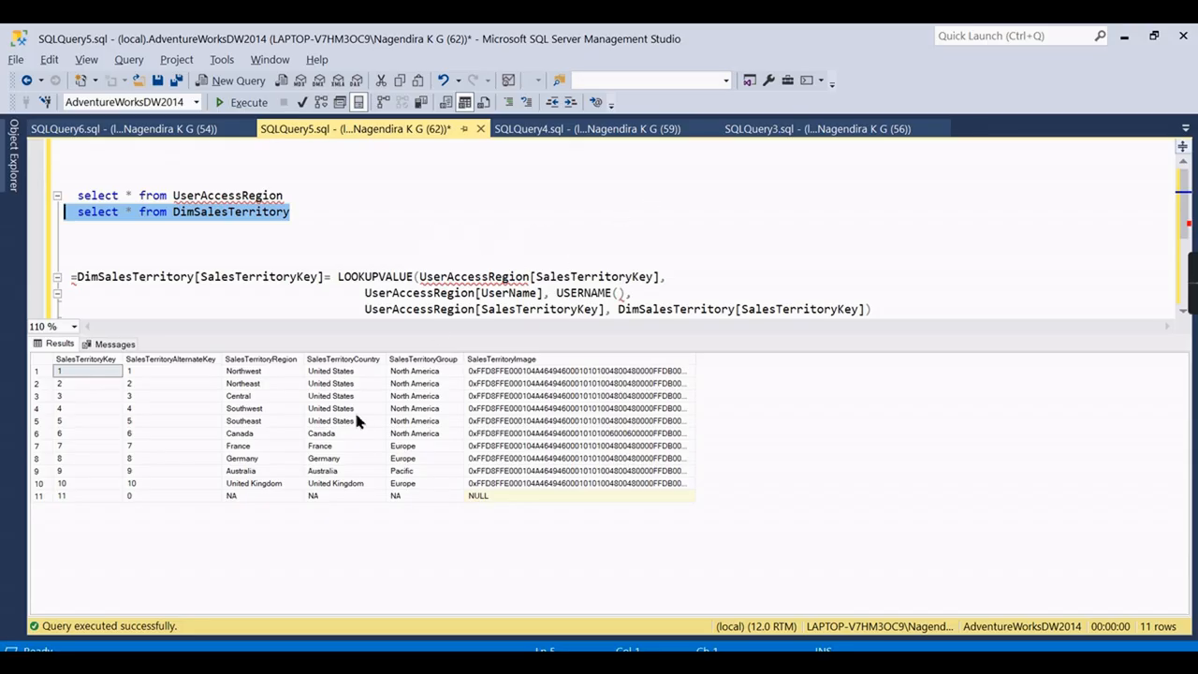
# Rerun both queries, confirm keys 1–5 are the United States regions, and return to Visual Studio.
pyautogui.moveTo(299, 195); pyautogui.dragTo(297, 178)
pyautogui.click(247, 104)
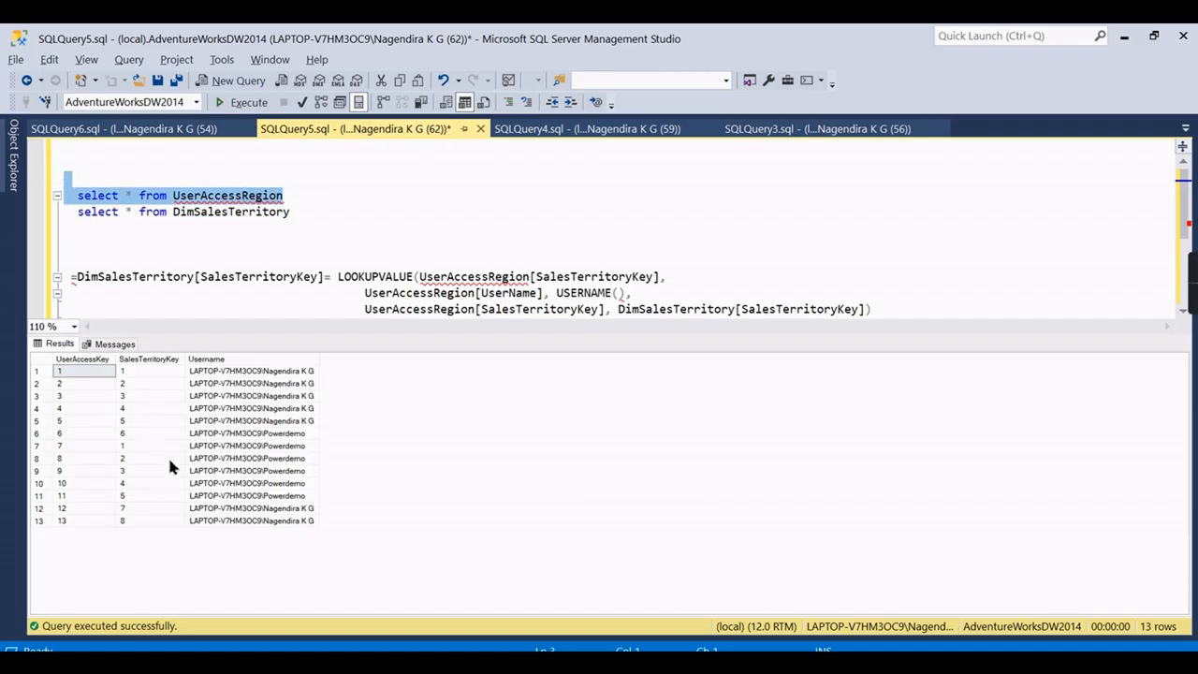
pyautogui.moveTo(318, 228); pyautogui.dragTo(75, 220)
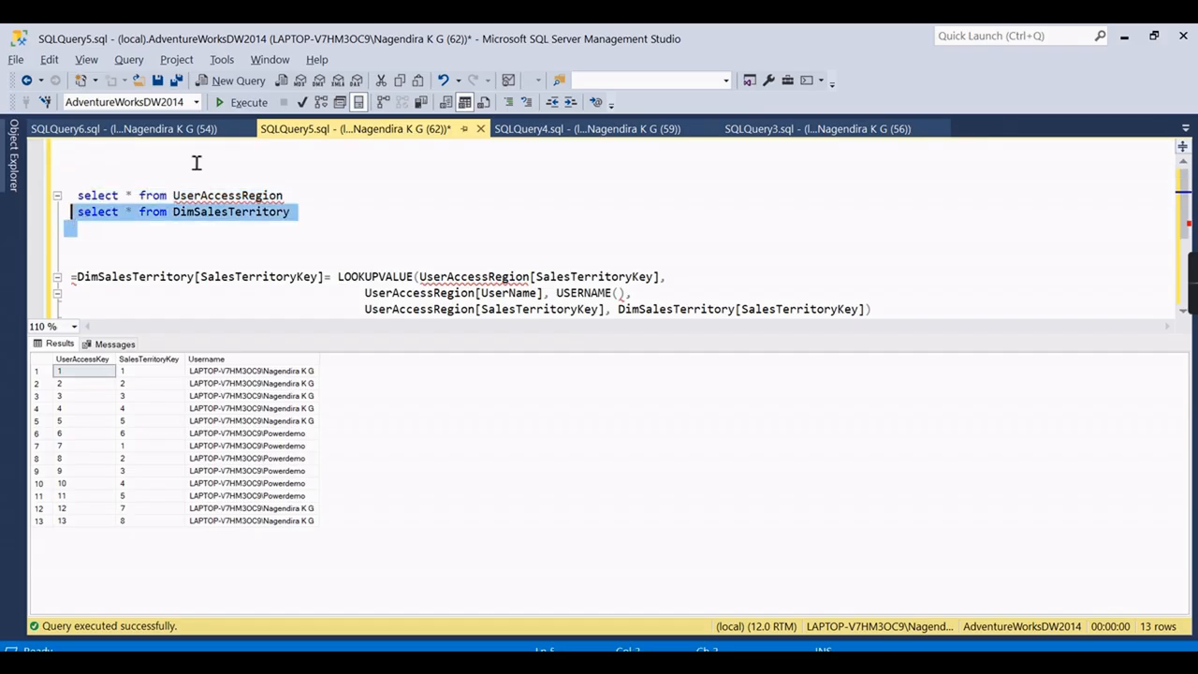
pyautogui.click(235, 102)
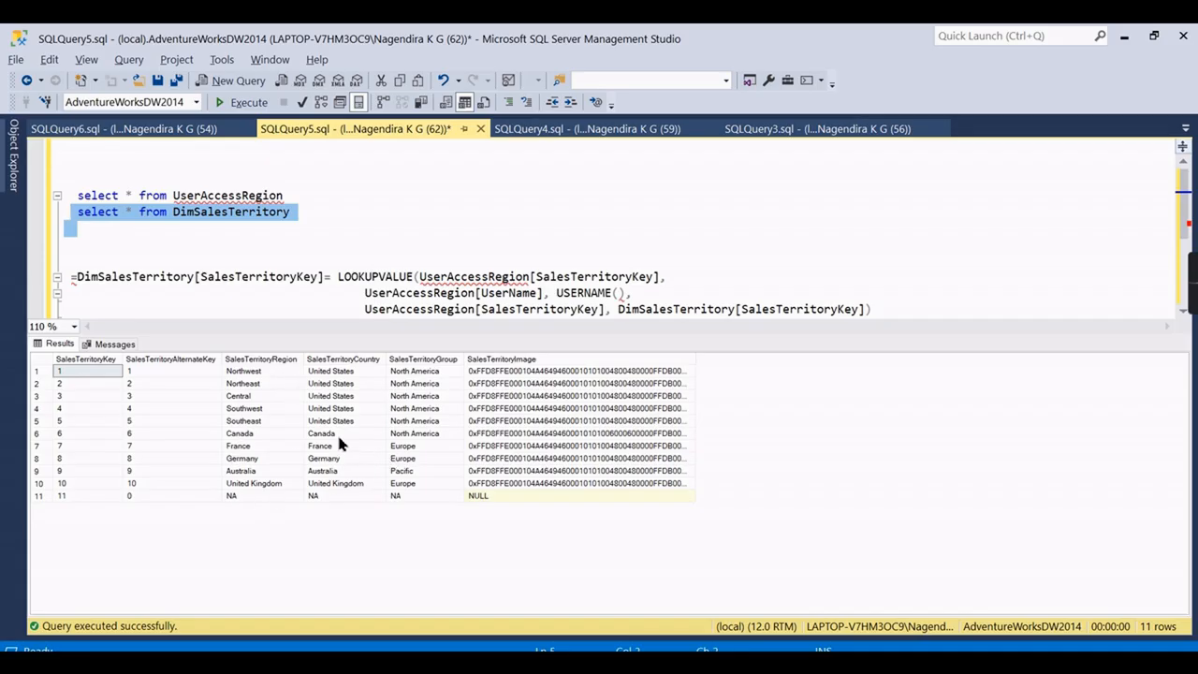
pyautogui.click(349, 409)
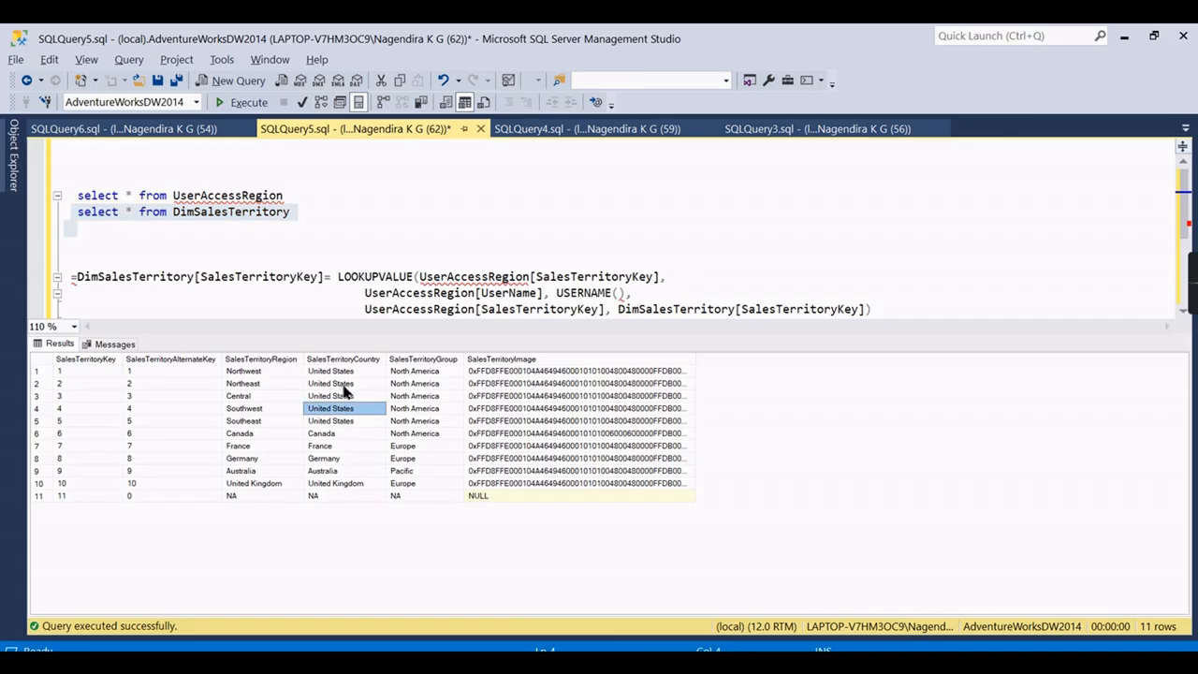
pyautogui.moveTo(246, 371); pyautogui.dragTo(251, 429)
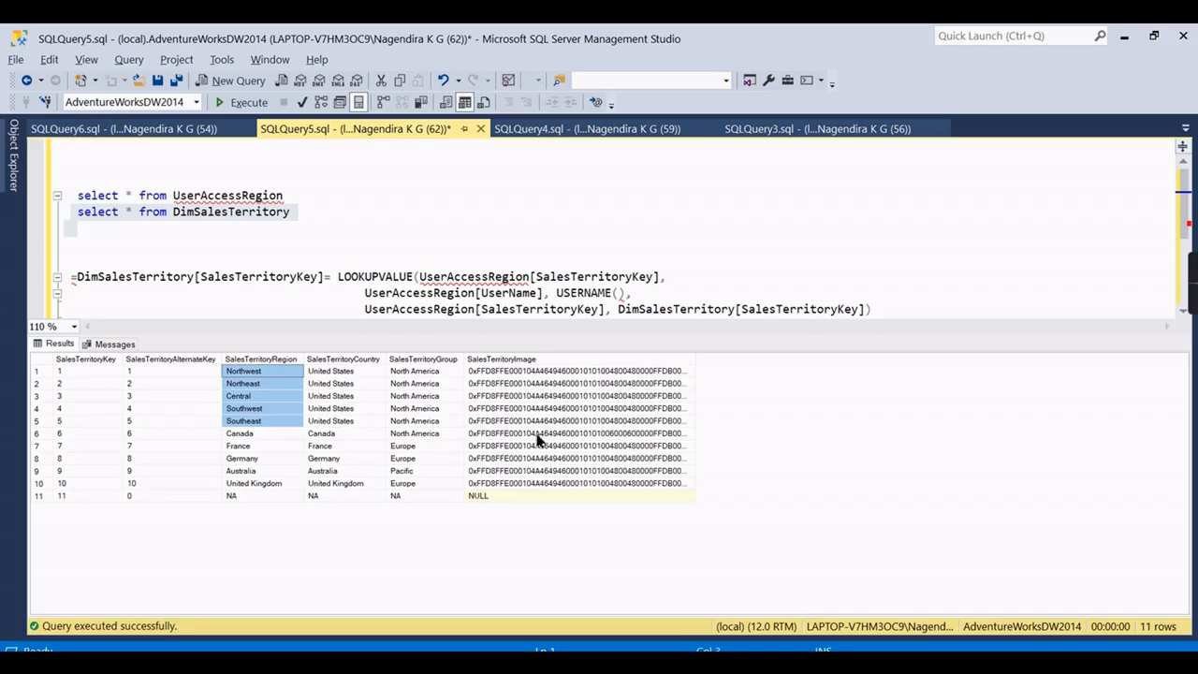
pyautogui.moveTo(578, 660)
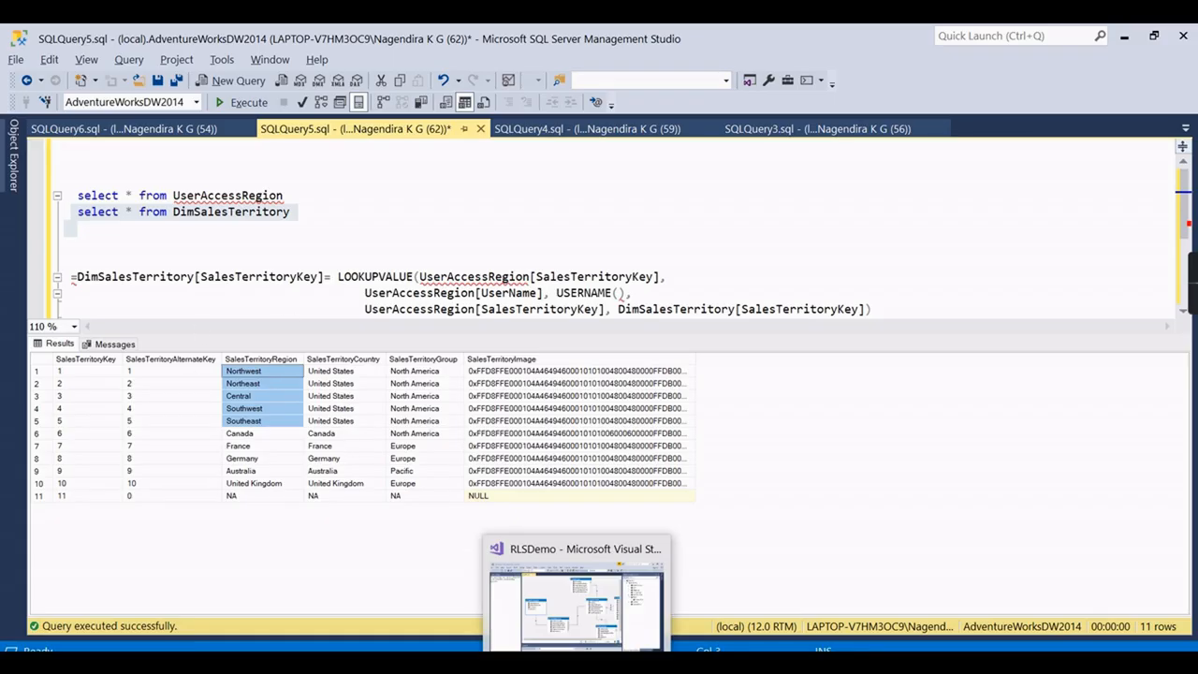
pyautogui.click(583, 625)
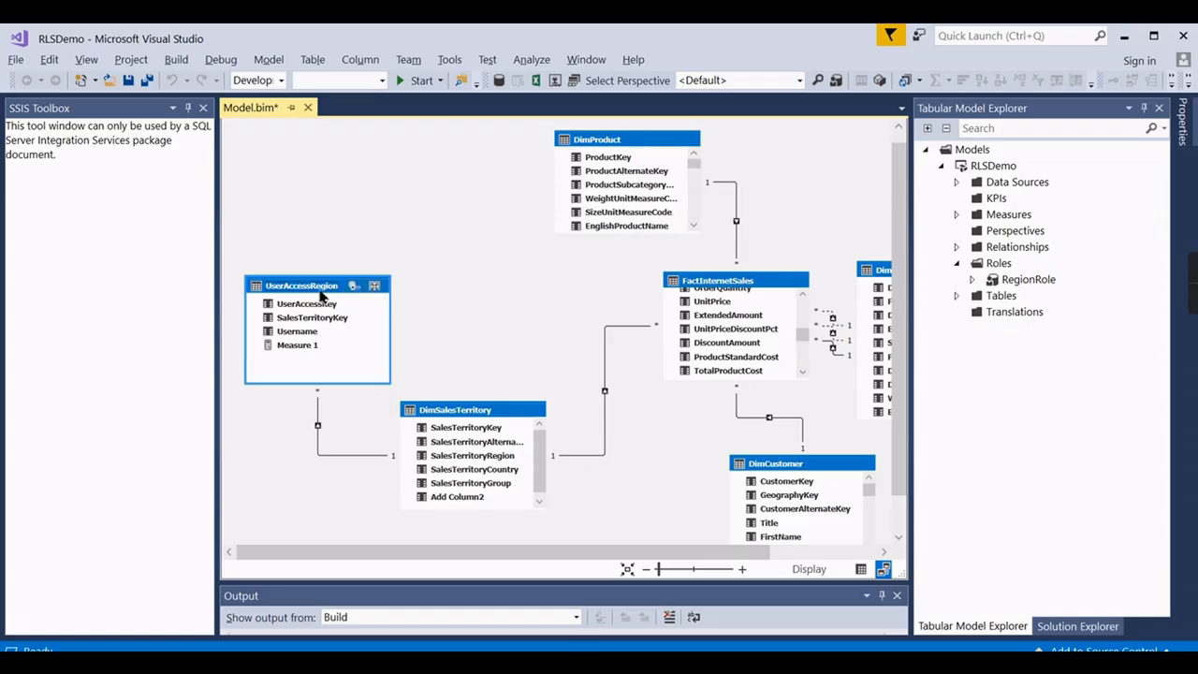
# Expand Roles in Tabular Model Explorer and open RegionRole's row filters in the Role Manager.
pyautogui.click(450, 202)
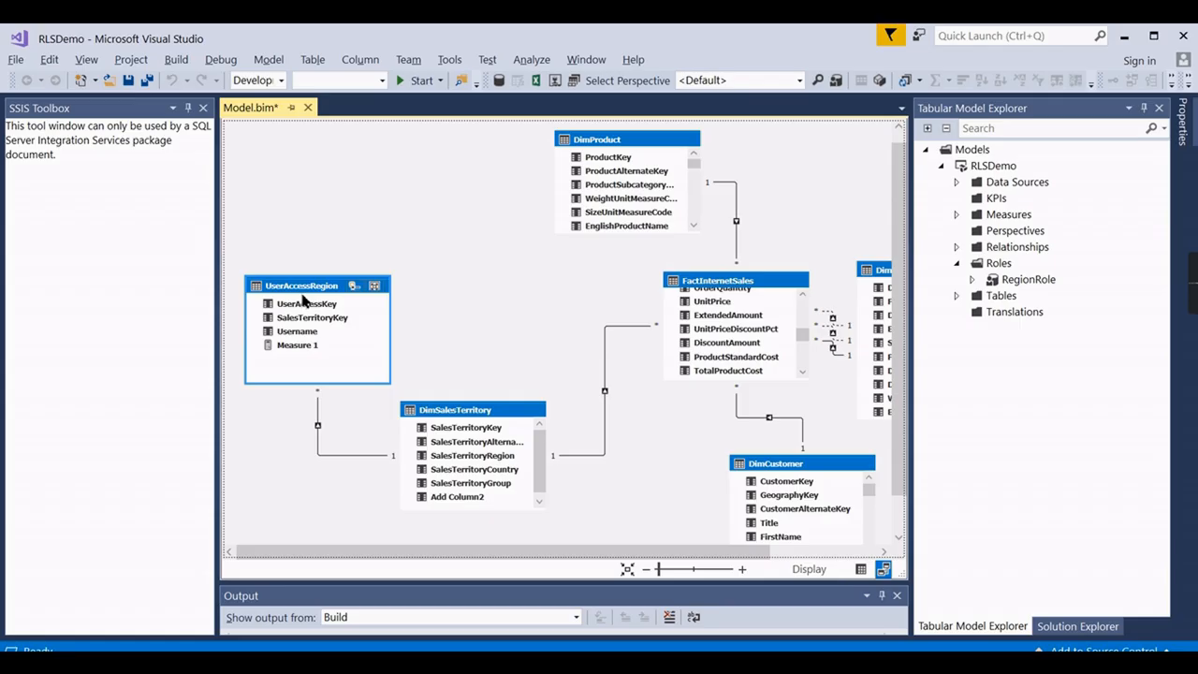
pyautogui.click(326, 454)
pyautogui.click(997, 266)
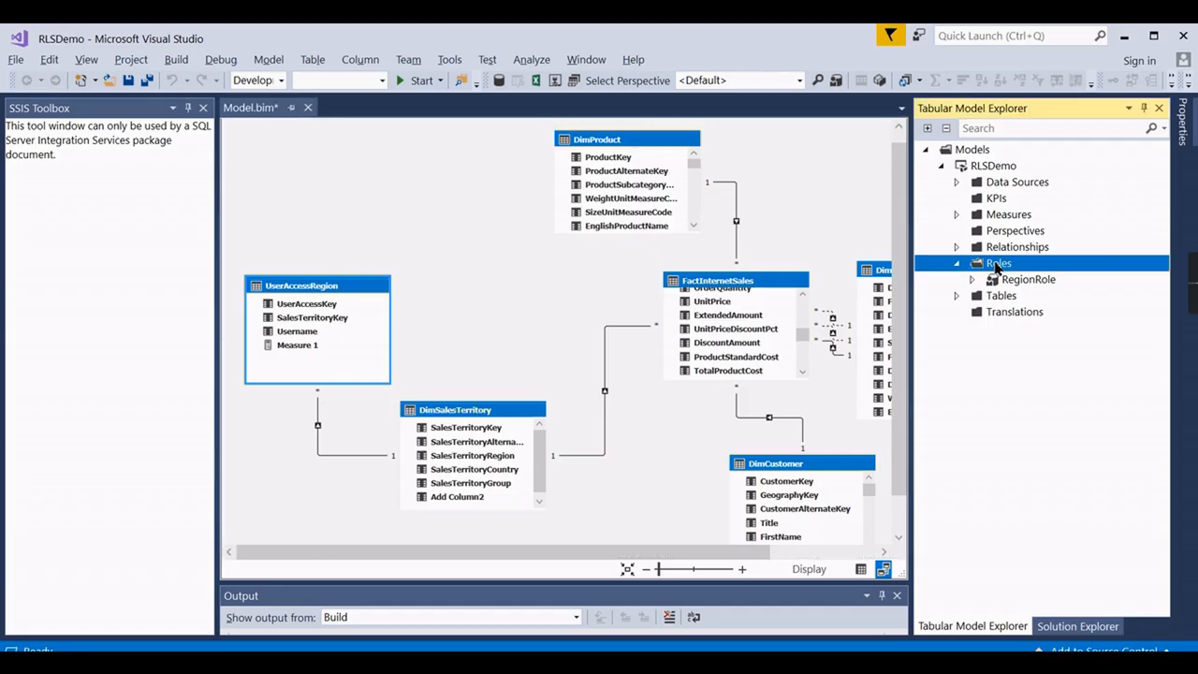
pyautogui.click(956, 266)
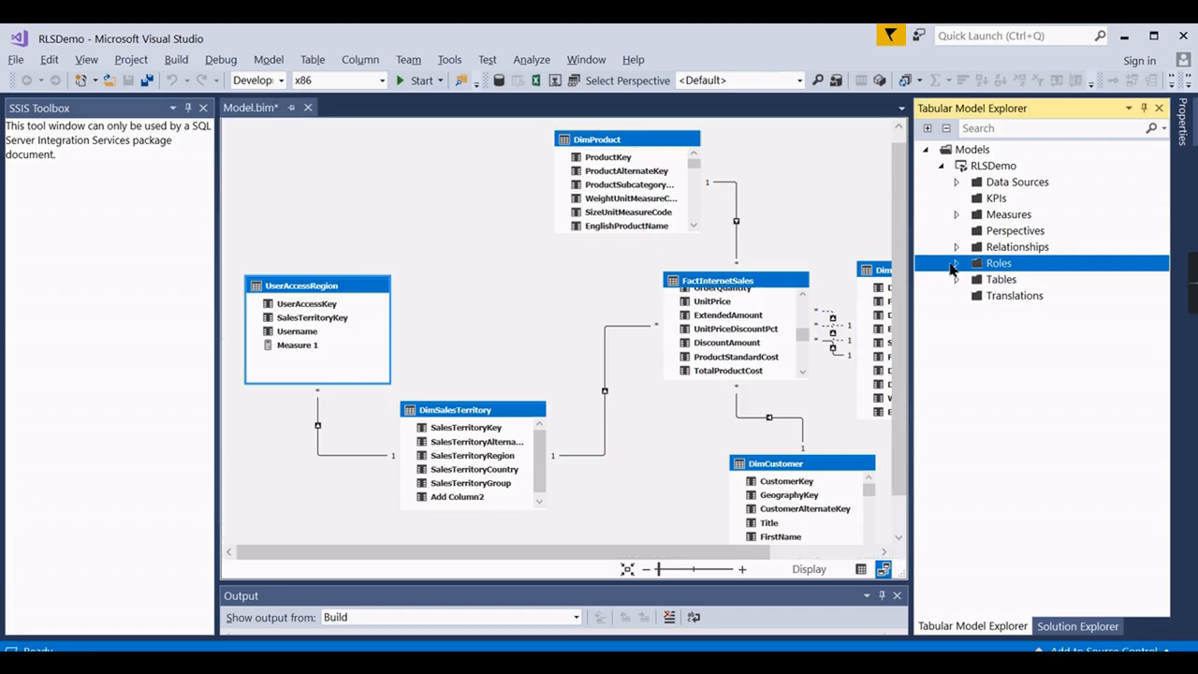
pyautogui.click(955, 266)
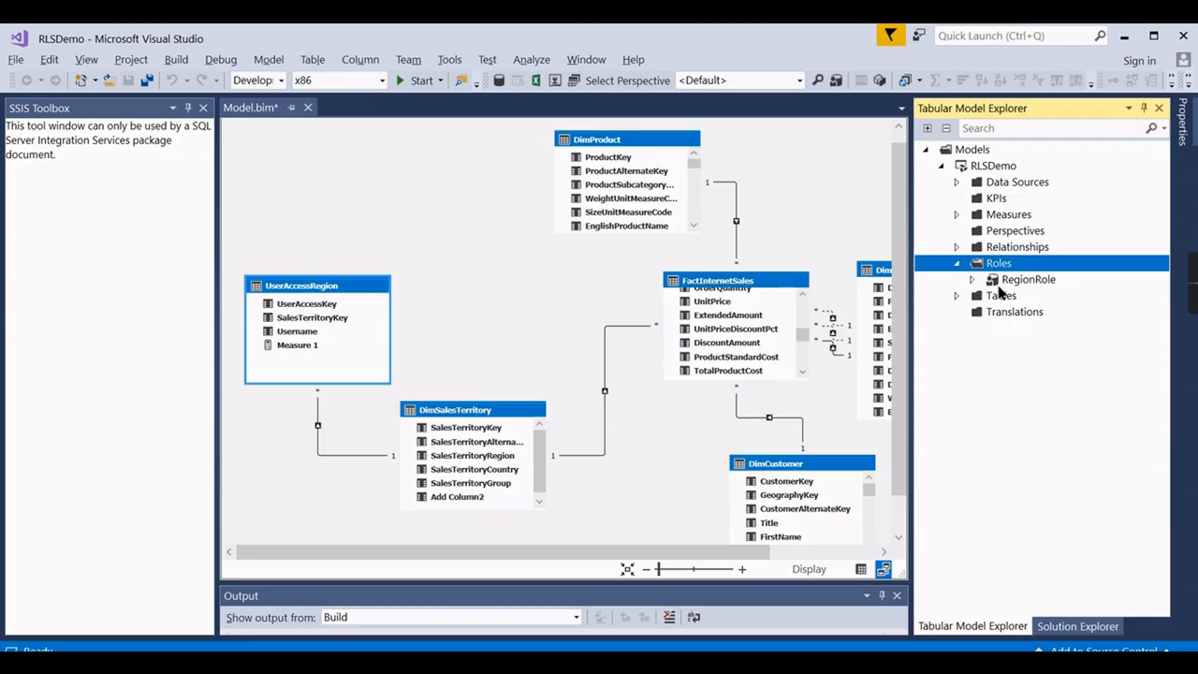
pyautogui.doubleClick(1029, 286)
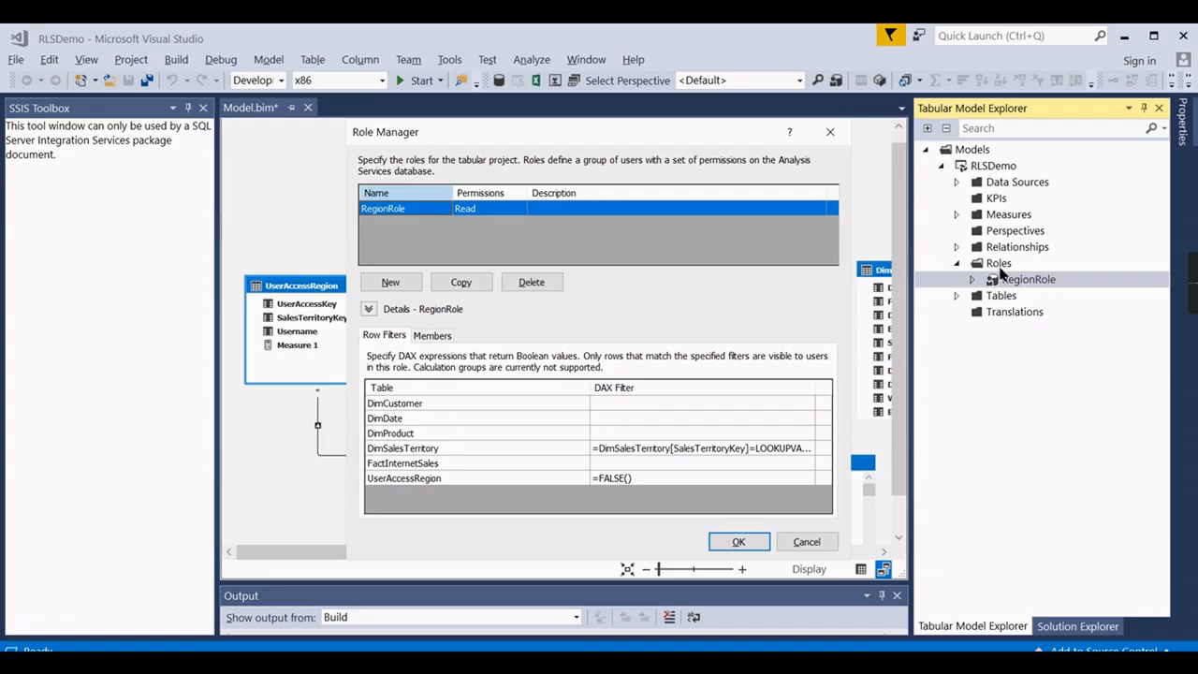
# Create a new role named TestRole with Read permission in the Role Manager.
pyautogui.click(829, 131)
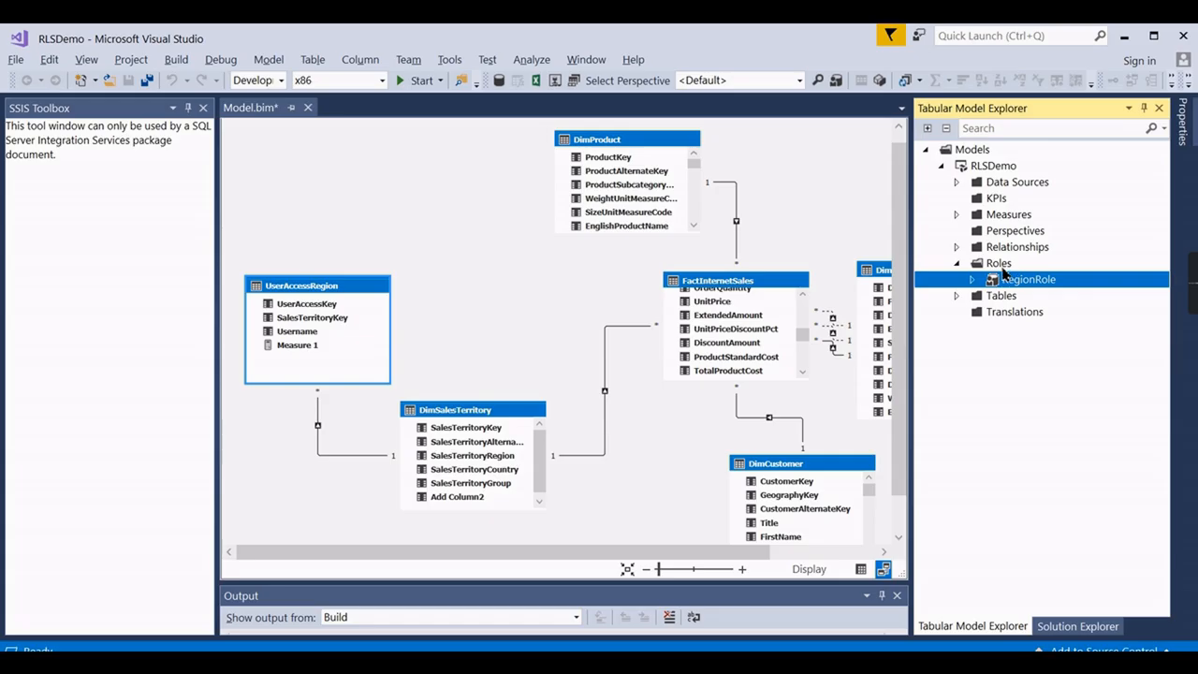
pyautogui.rightClick(998, 266)
pyautogui.click(1057, 270)
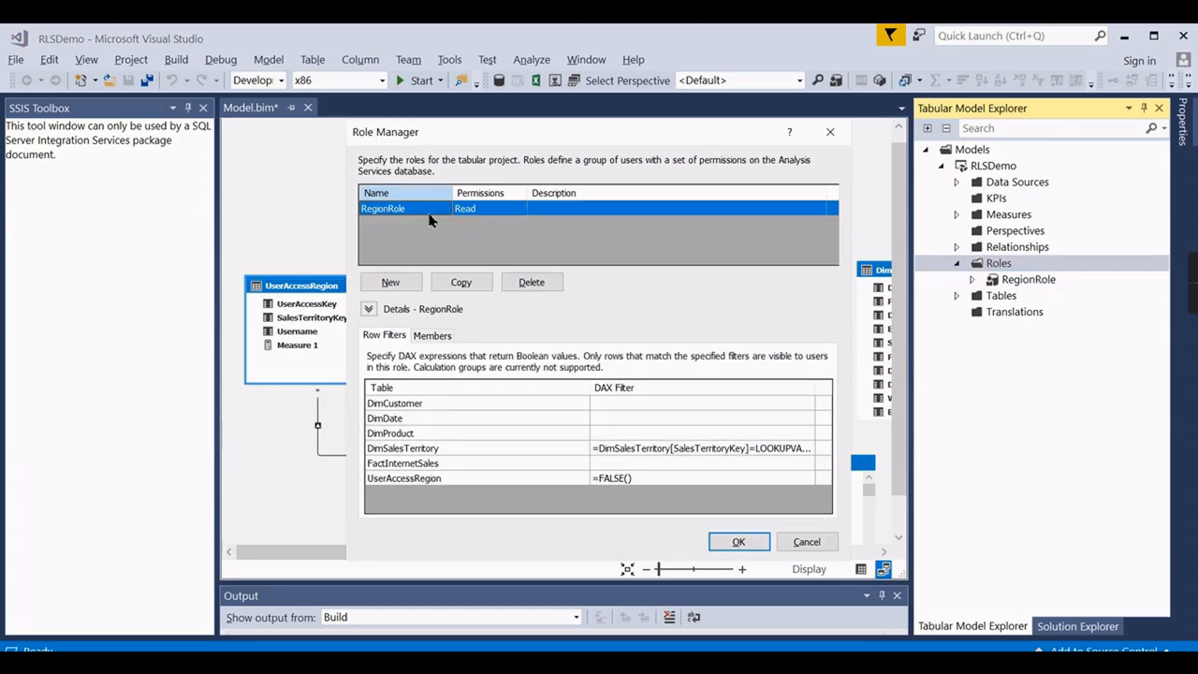
pyautogui.click(392, 281)
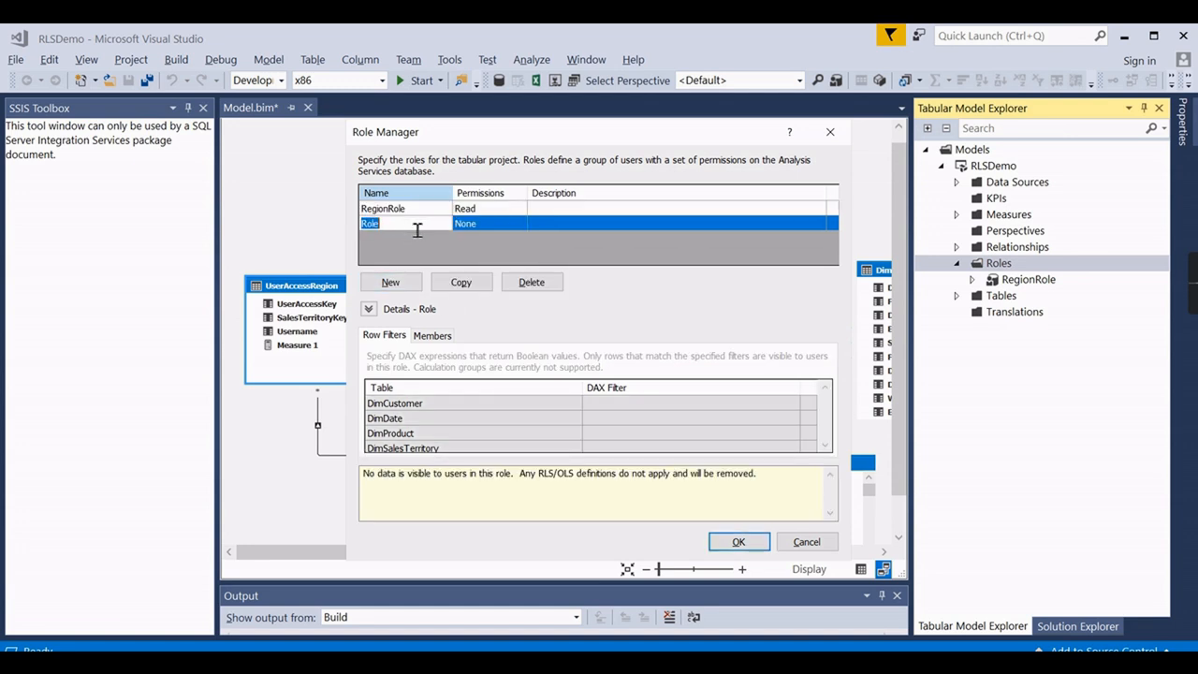
pyautogui.write('TestRole')
pyautogui.click(492, 225)
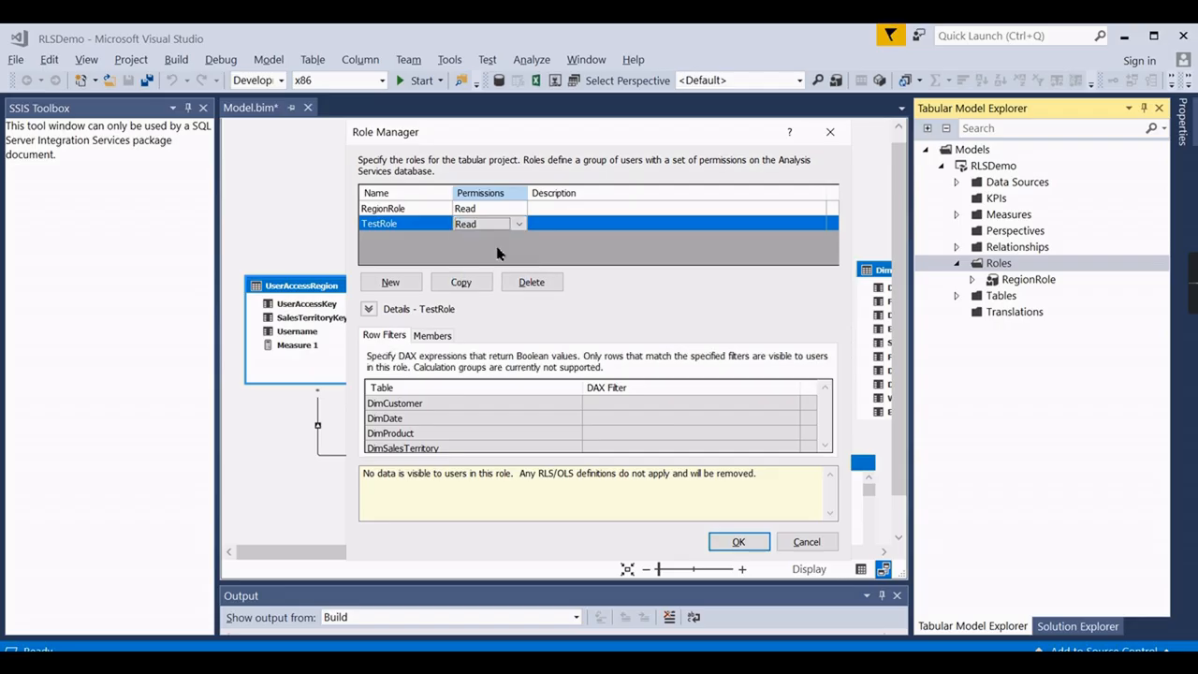
pyautogui.click(498, 250)
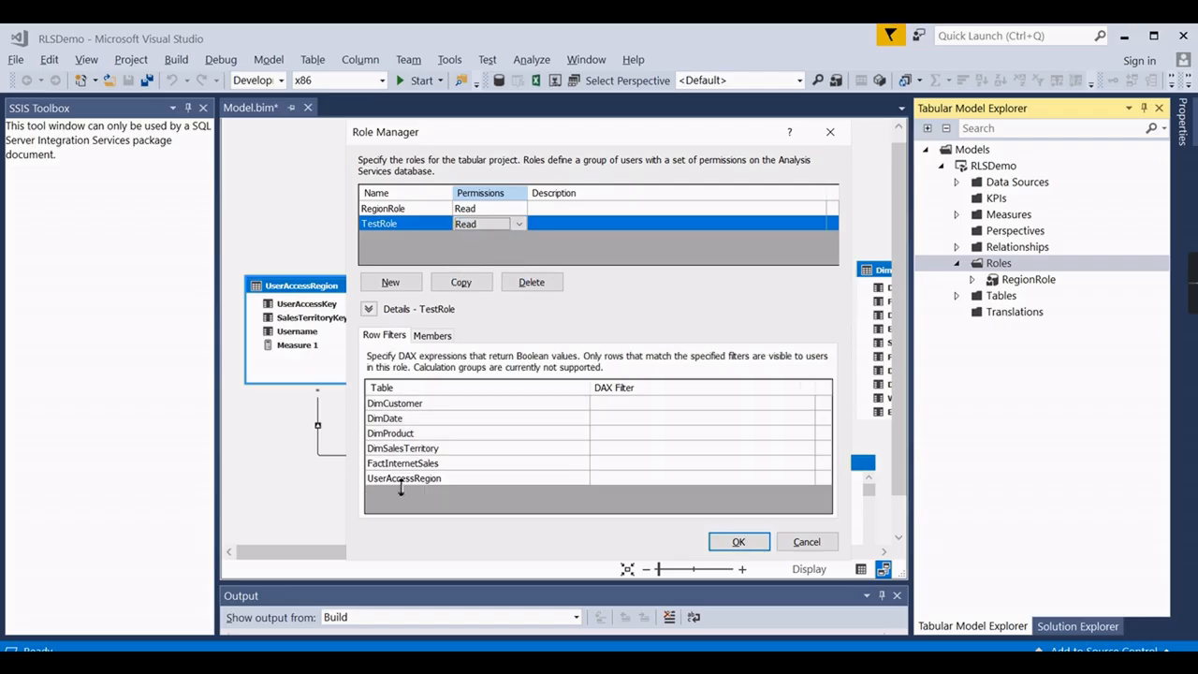
pyautogui.click(619, 446)
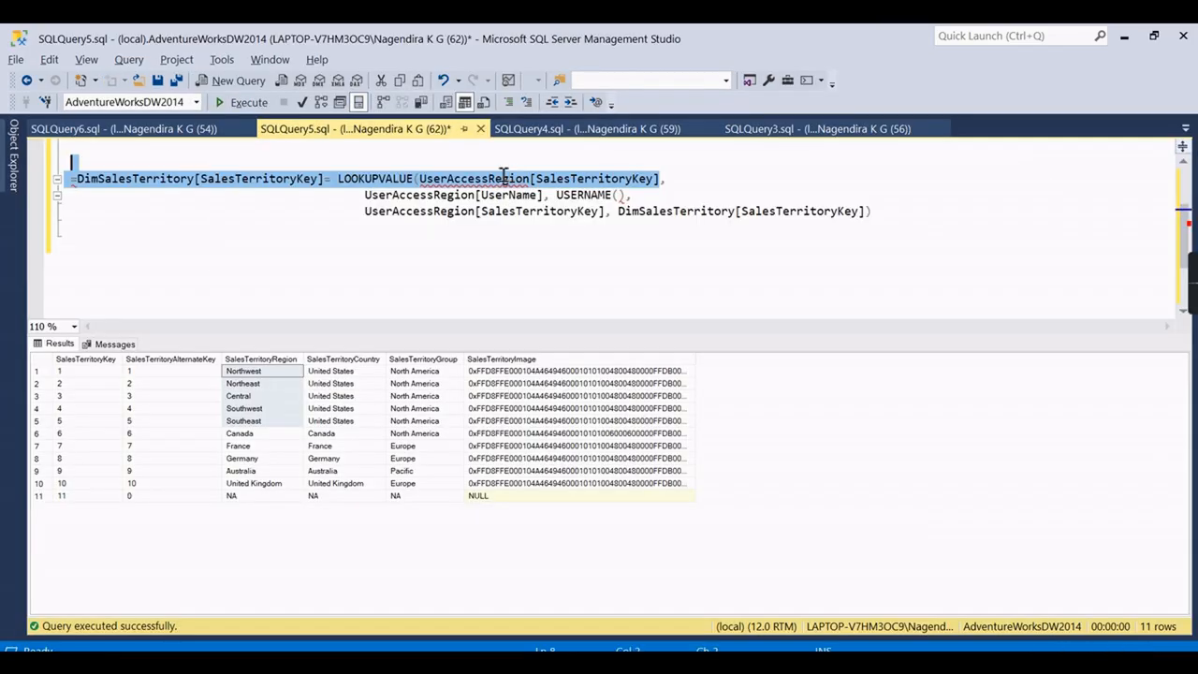
pyautogui.moveTo(659, 178); pyautogui.dragTo(432, 178)
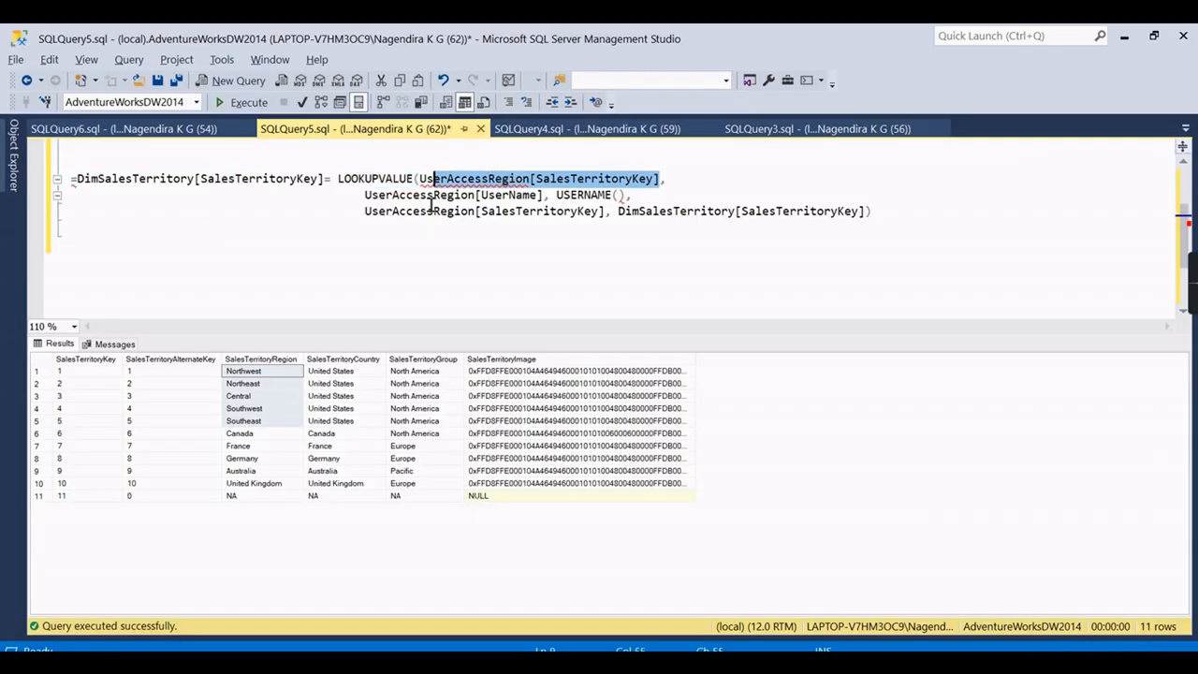
pyautogui.scroll(2, 249, 307)
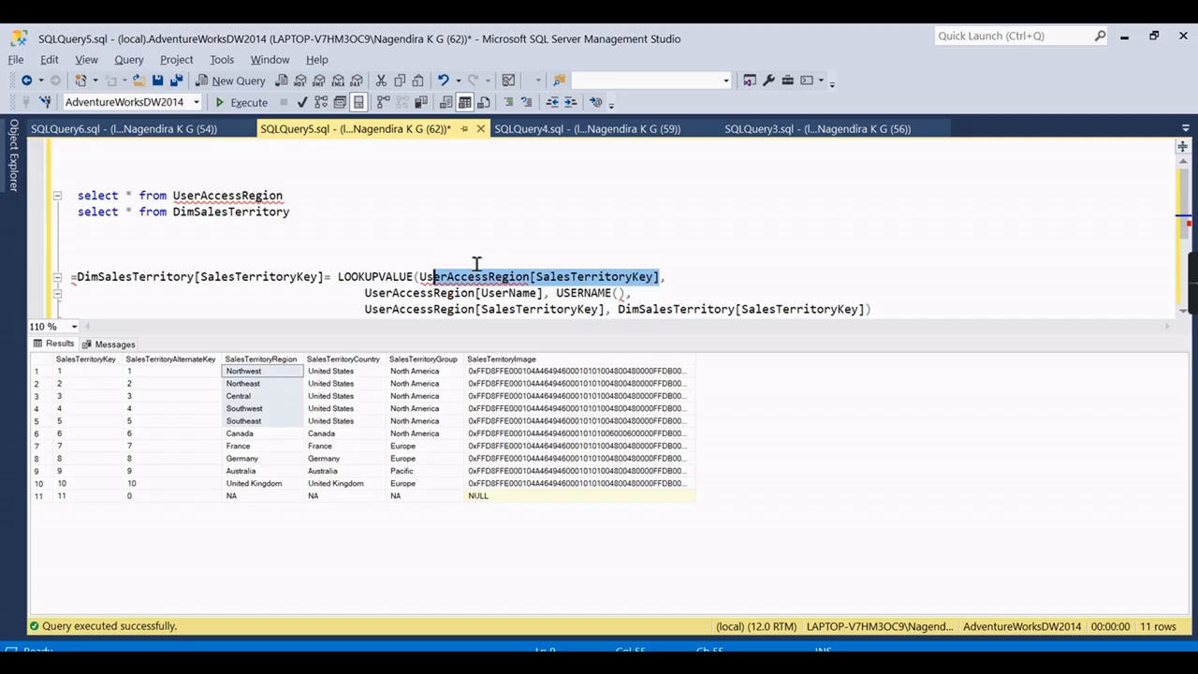
pyautogui.scroll(-1, 531, 263)
pyautogui.doubleClick(532, 232)
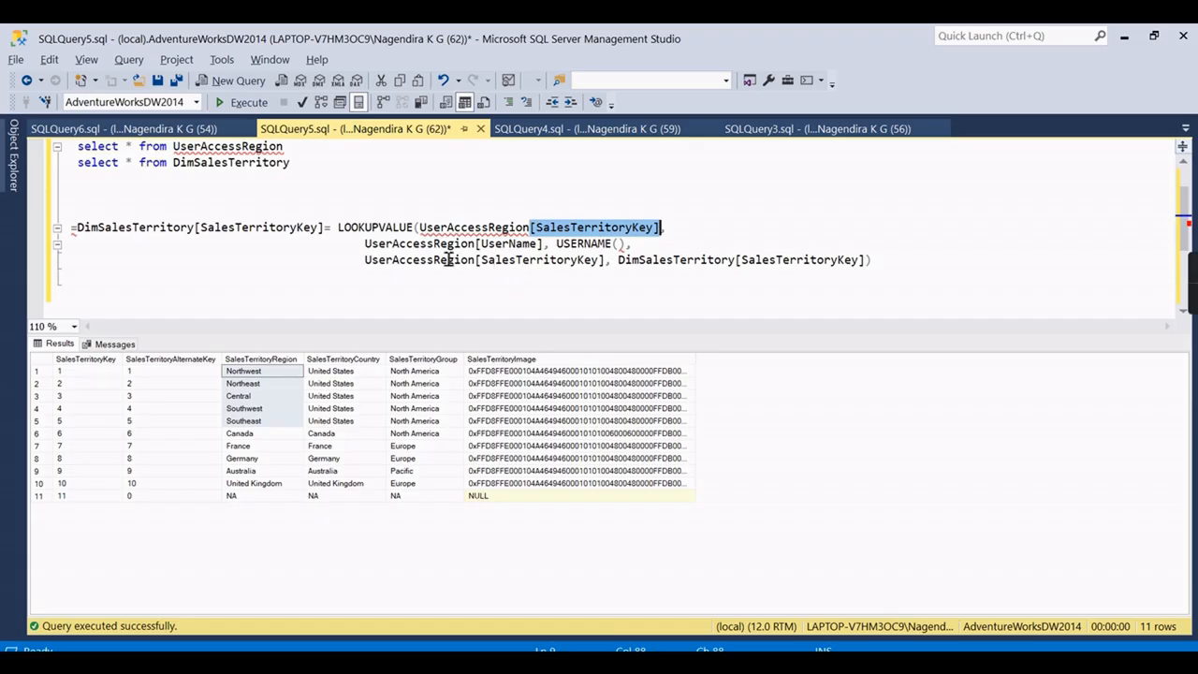
pyautogui.moveTo(364, 245); pyautogui.dragTo(629, 245)
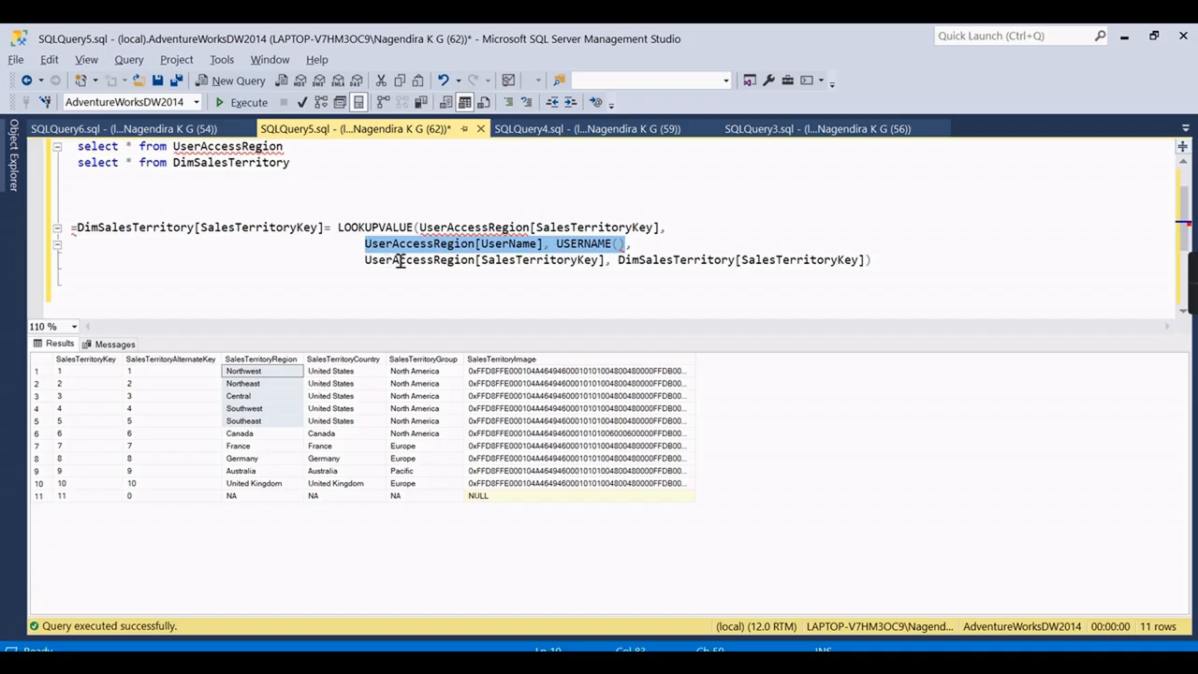
pyautogui.moveTo(482, 262); pyautogui.dragTo(567, 261)
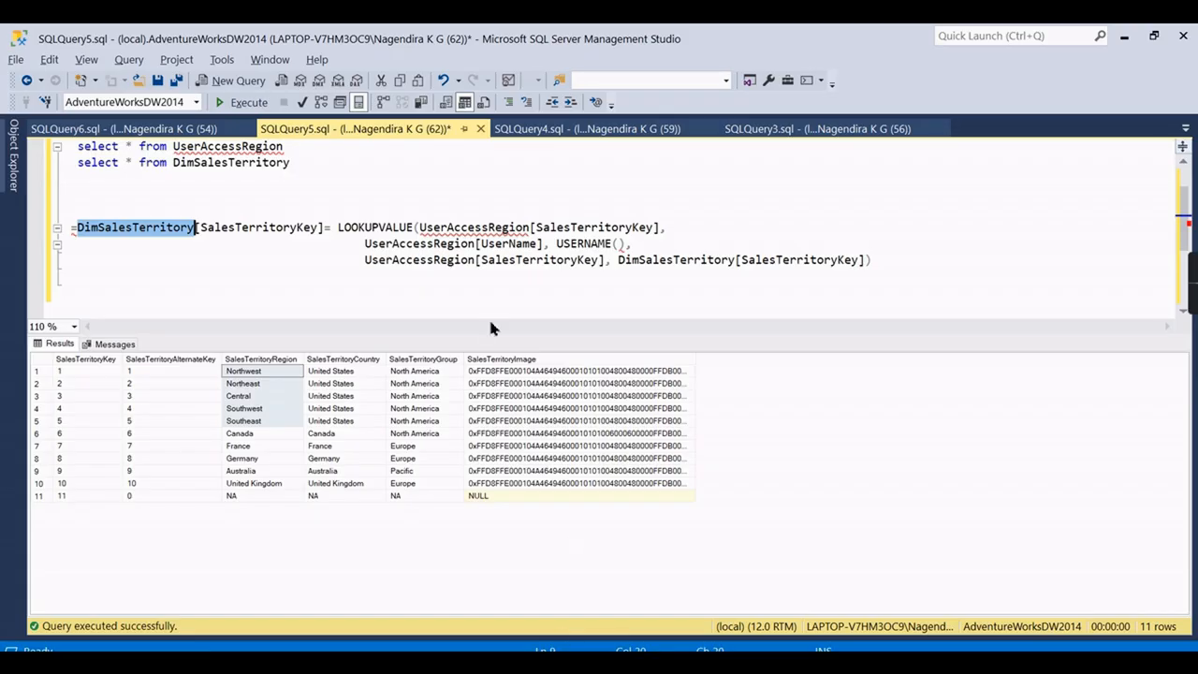
# Select the LOOKUPVALUE expression in SSMS, then type = in TestRole's DimSalesTerritory DAX filter cell.
pyautogui.click(620, 195)
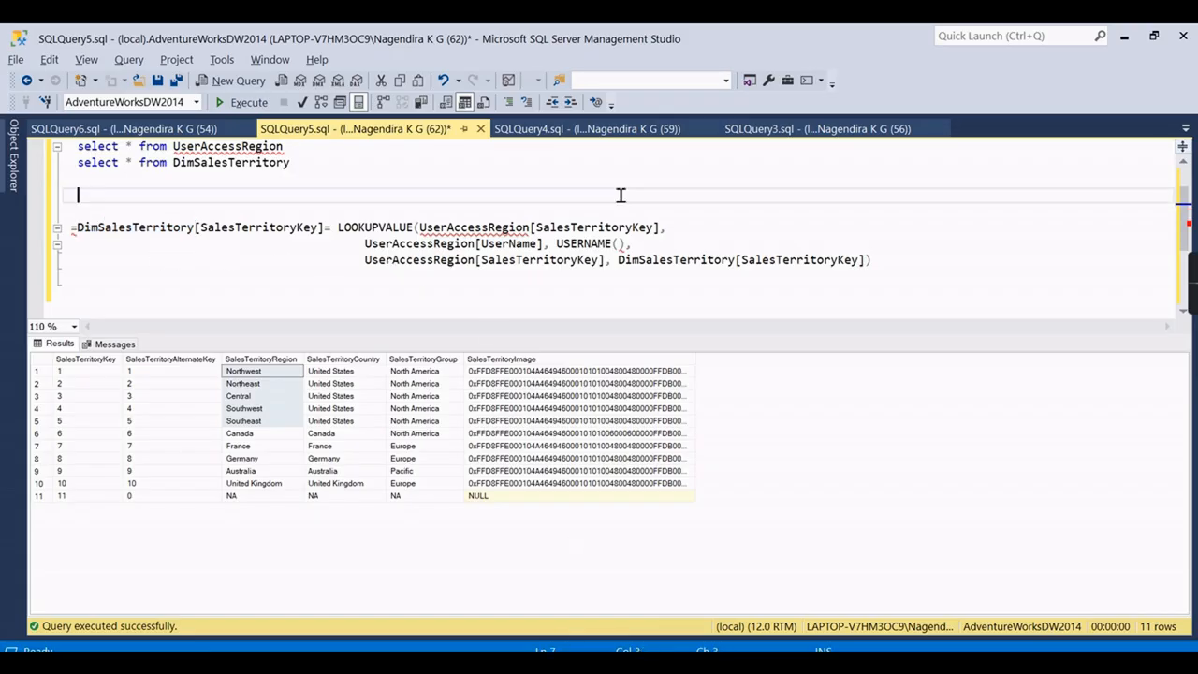
pyautogui.moveTo(901, 274); pyautogui.dragTo(71, 234)
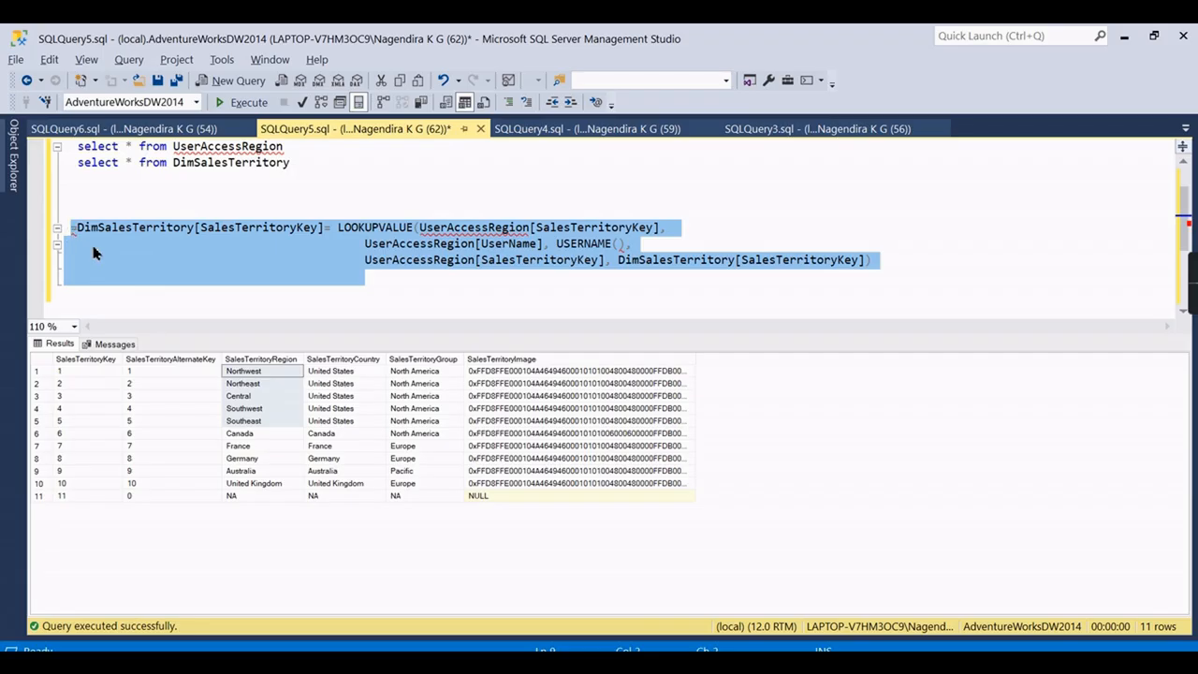
pyautogui.hotkey('alt', 'Tab')
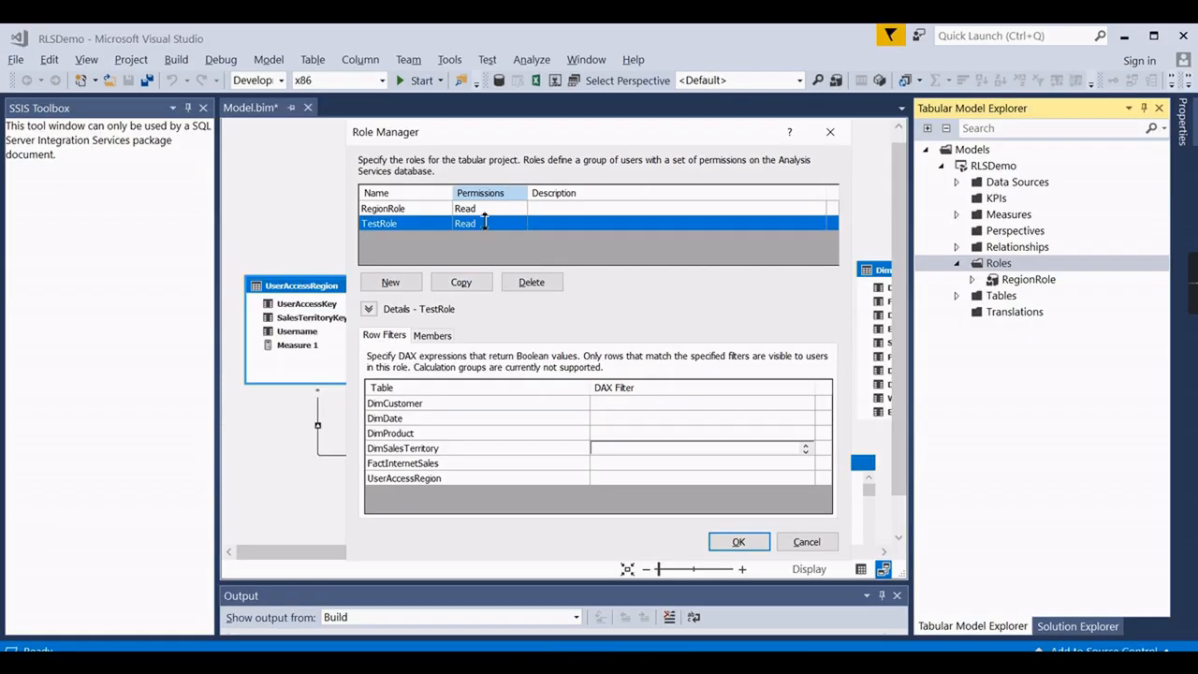
pyautogui.click(419, 227)
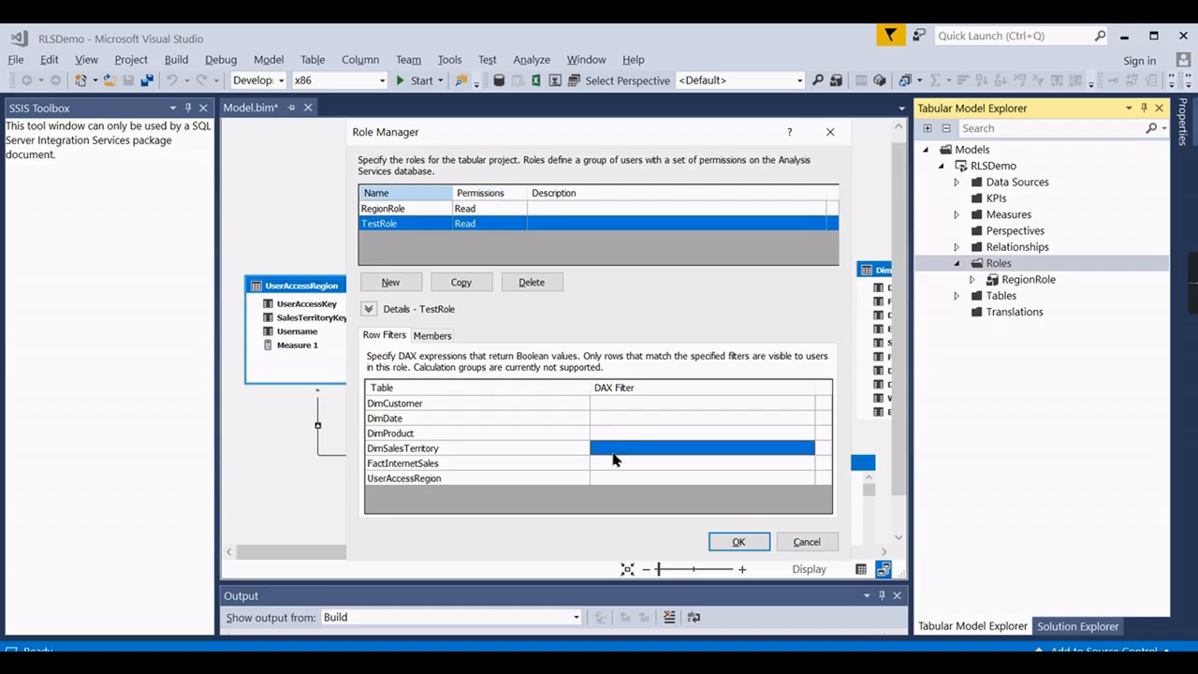
pyautogui.click(528, 447)
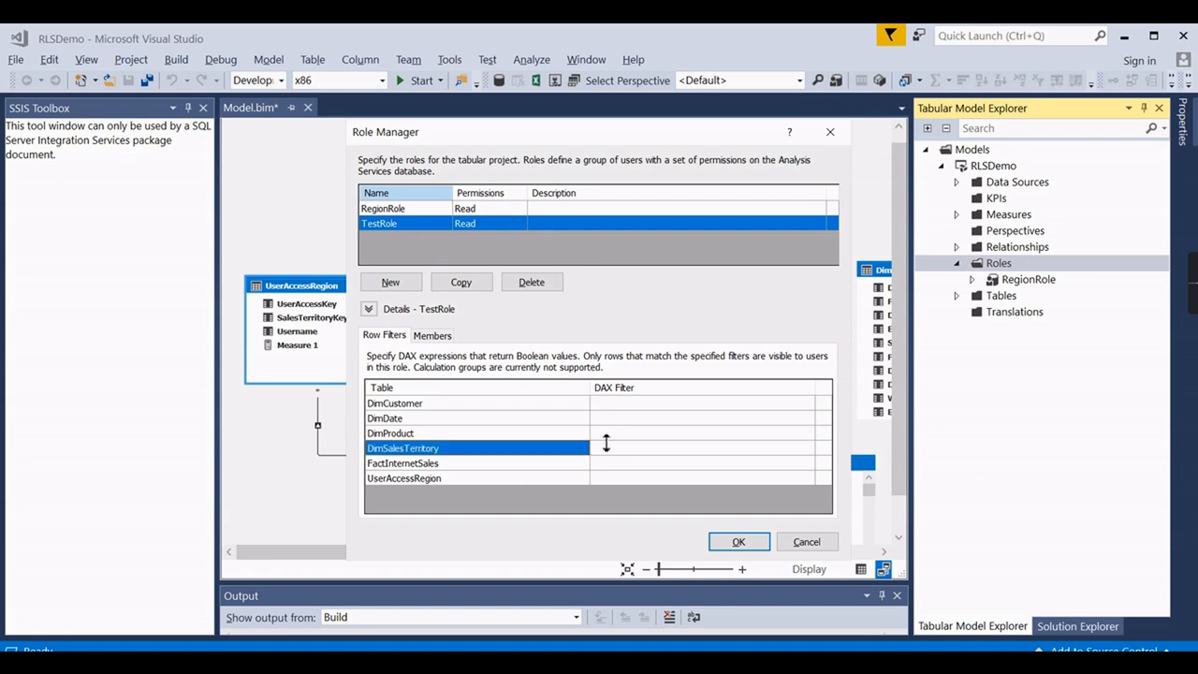
pyautogui.click(612, 448)
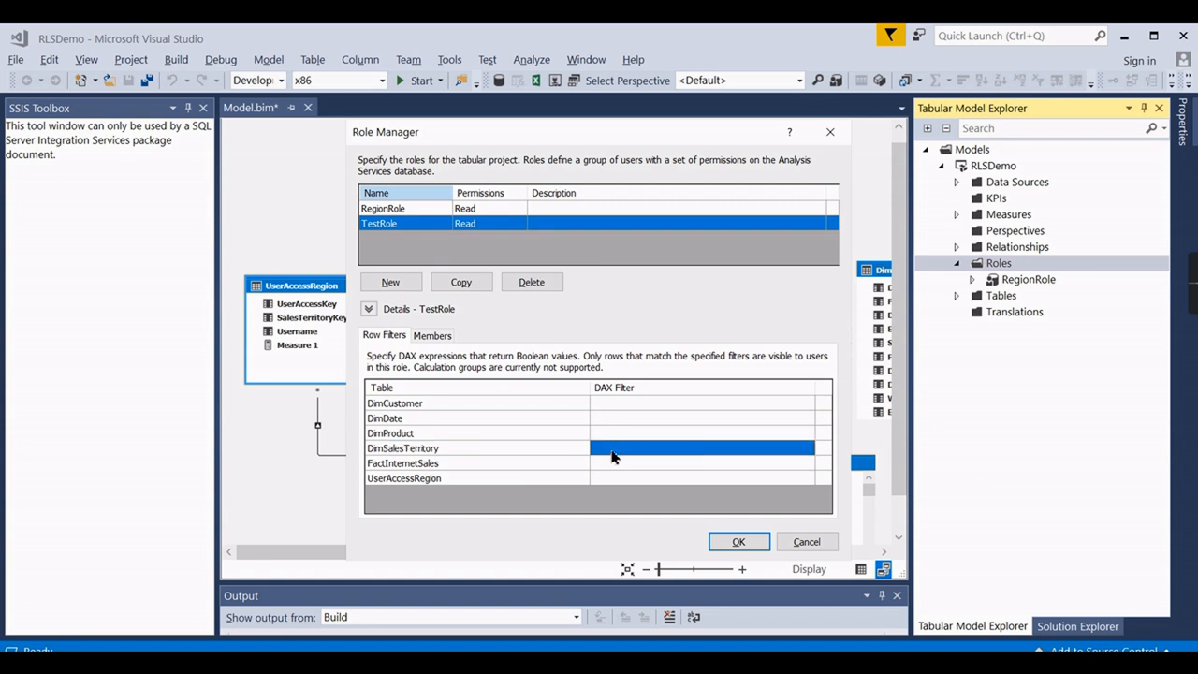
pyautogui.write('=')
# Enlarge the Role Manager and set TestRole's UserAccessRegion filter to =FALSE() beside the LOOKUPVALUE filter.
pyautogui.press('BackSpace')
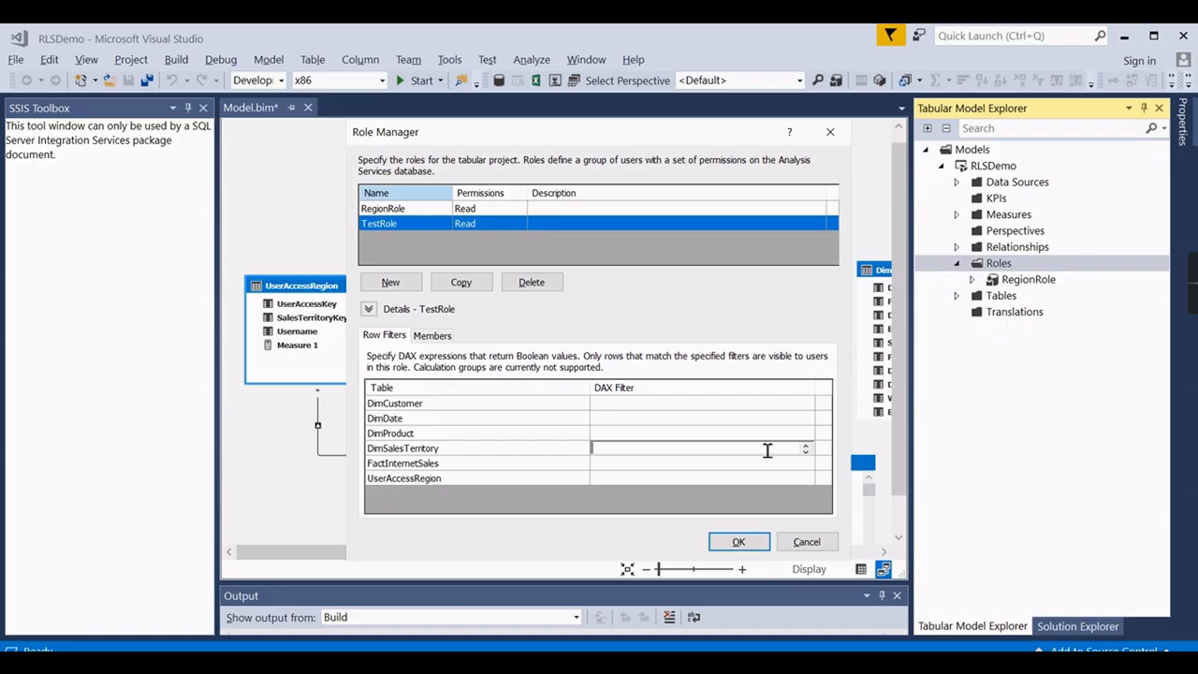
pyautogui.moveTo(639, 141); pyautogui.dragTo(467, 87)
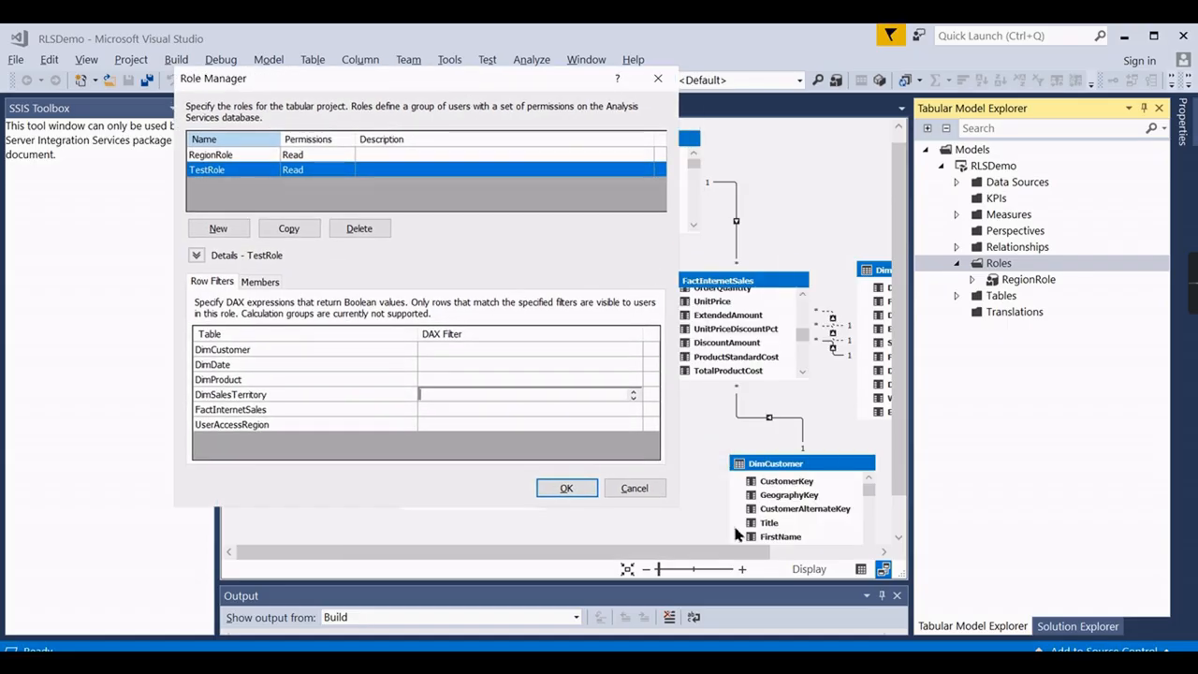
pyautogui.moveTo(684, 505); pyautogui.dragTo(1074, 644)
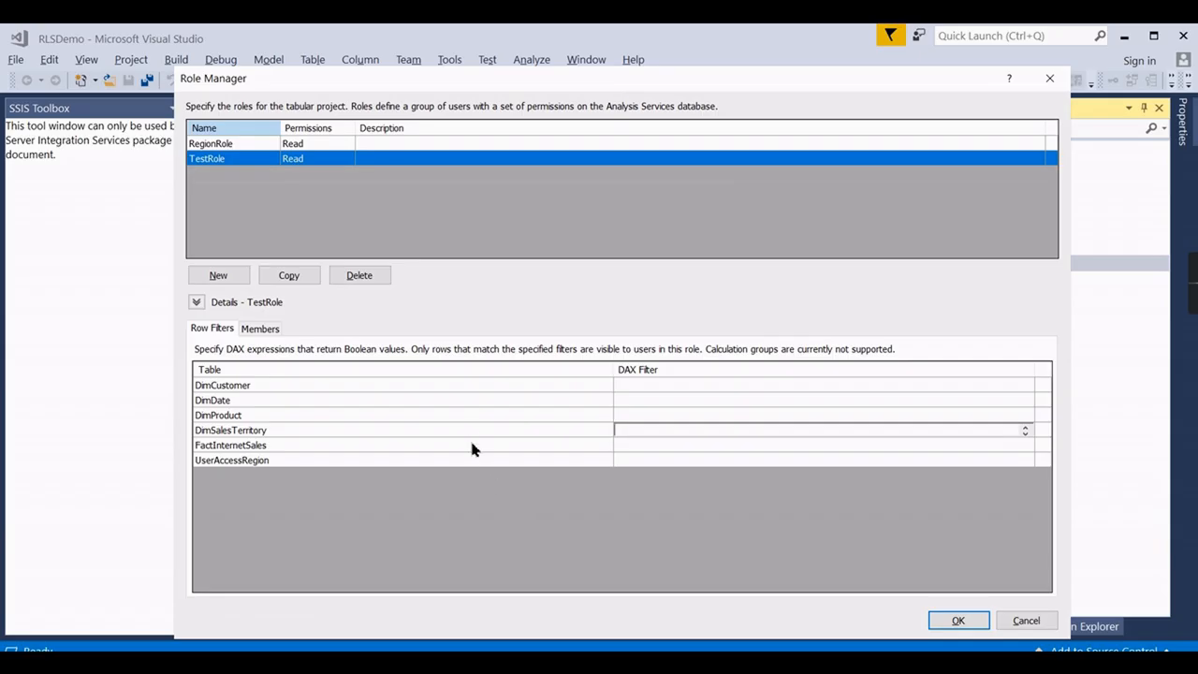
pyautogui.moveTo(472, 438); pyautogui.dragTo(472, 565)
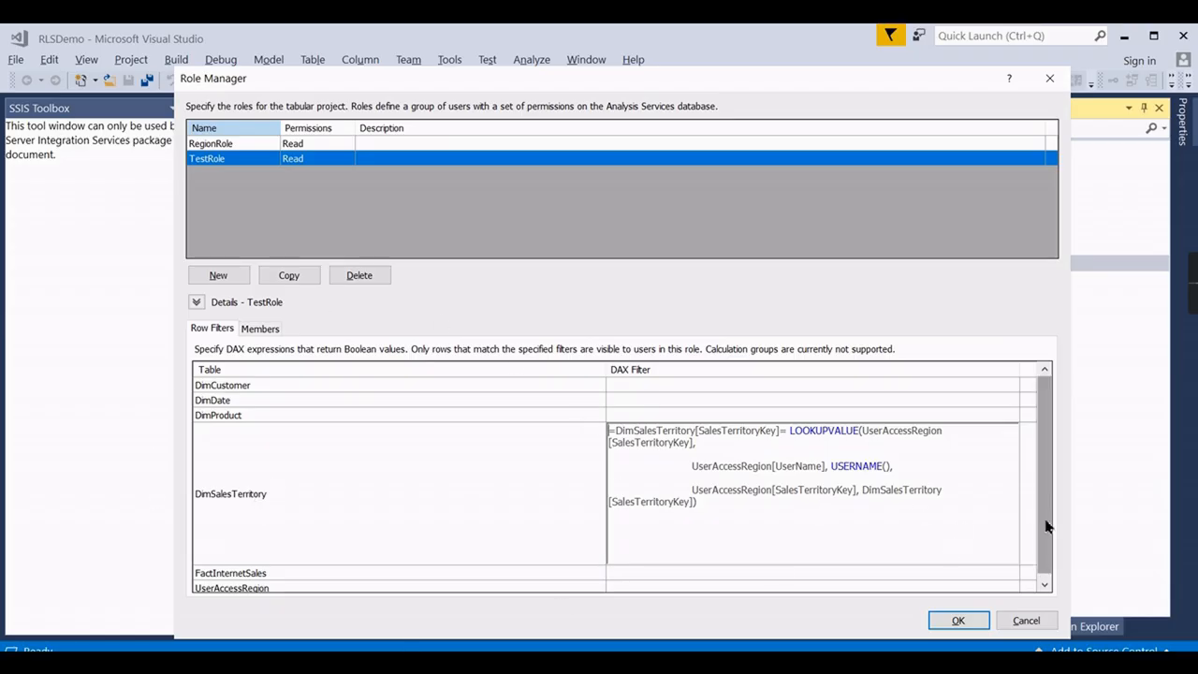
pyautogui.scroll(-1, 997, 566)
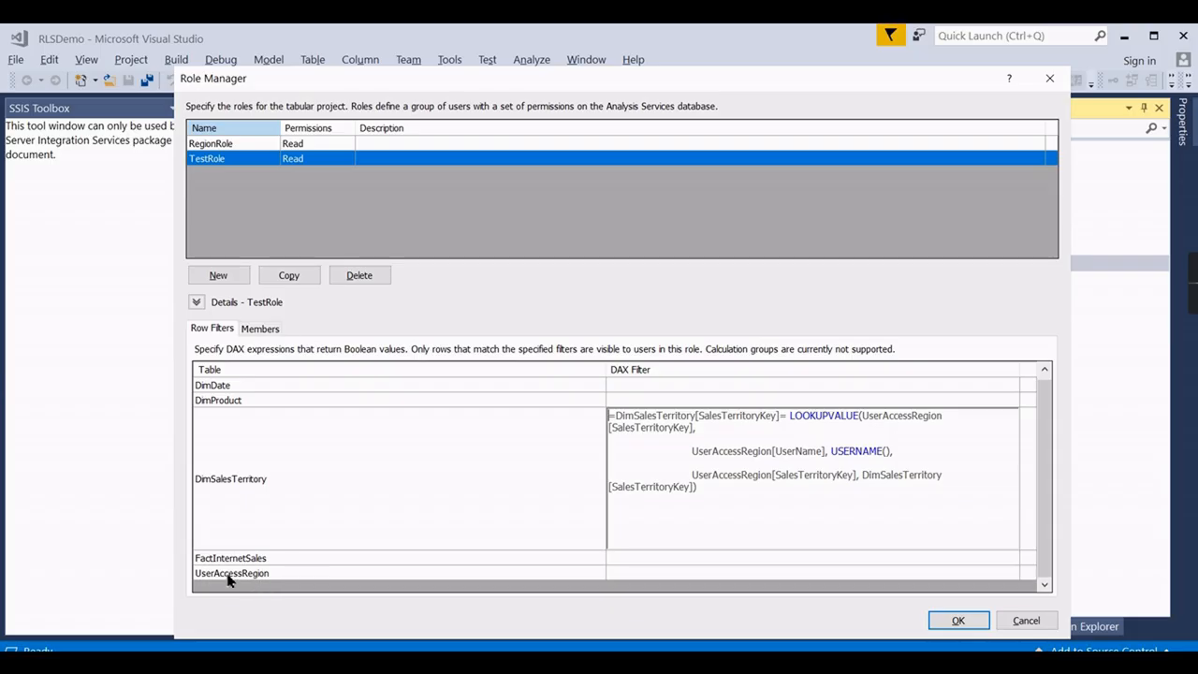
pyautogui.click(675, 574)
pyautogui.click(666, 573)
pyautogui.write('=FALS')
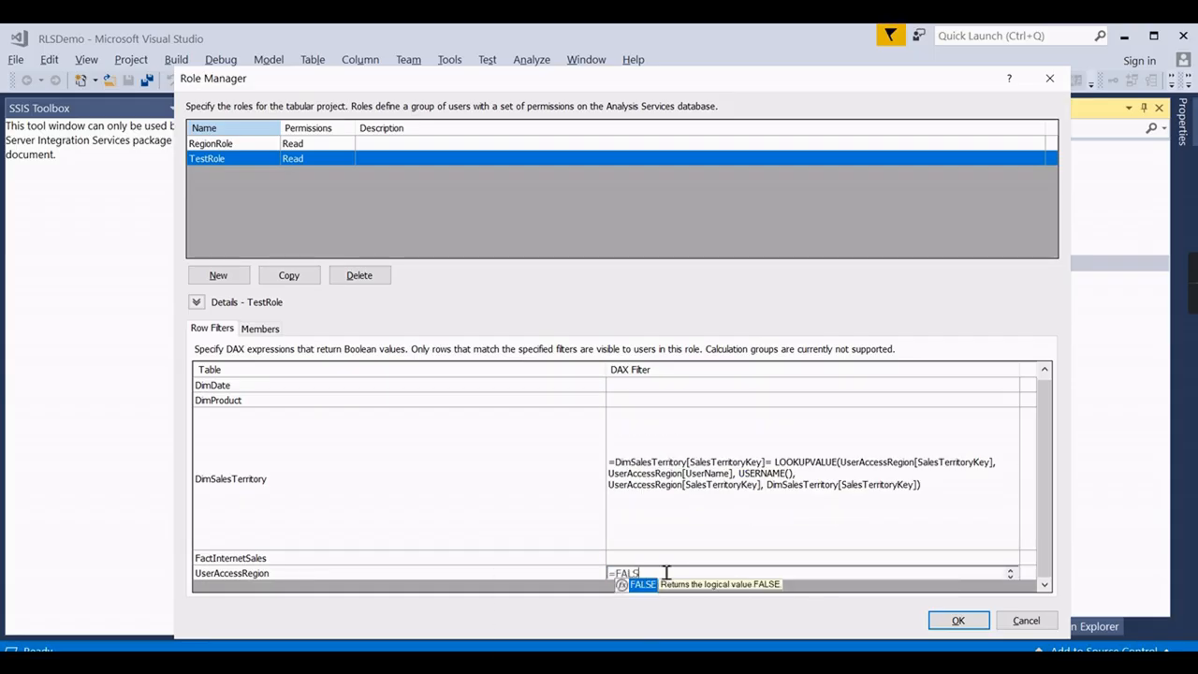
pyautogui.write('E(')
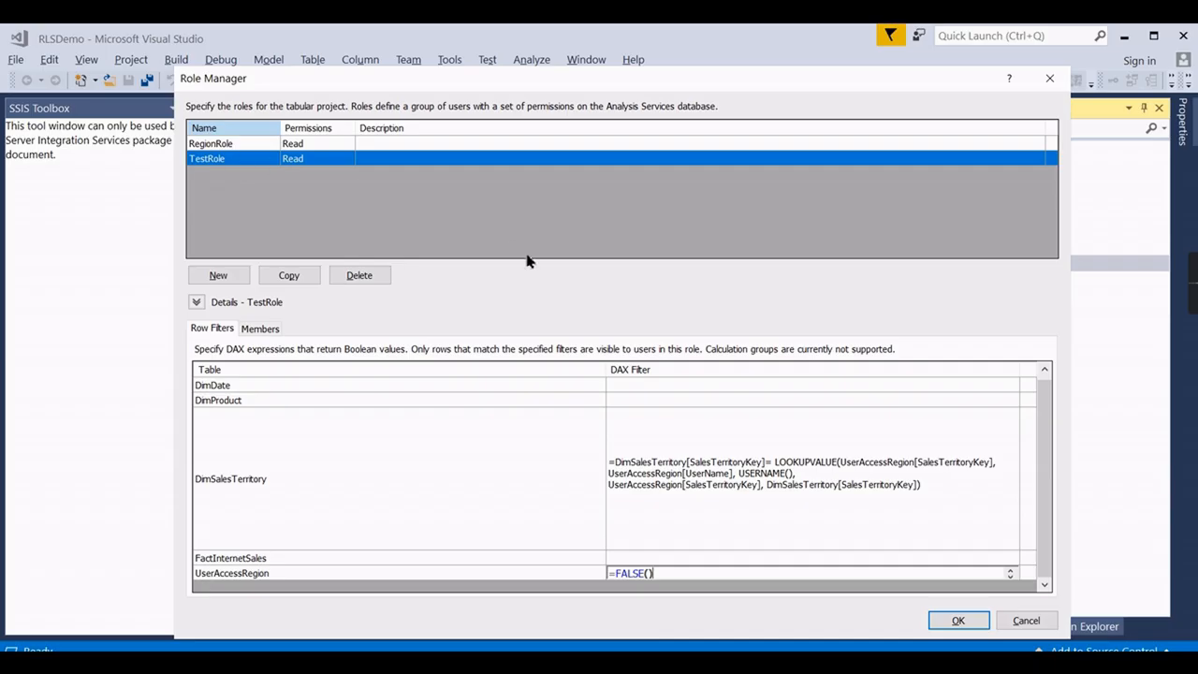
pyautogui.click(249, 333)
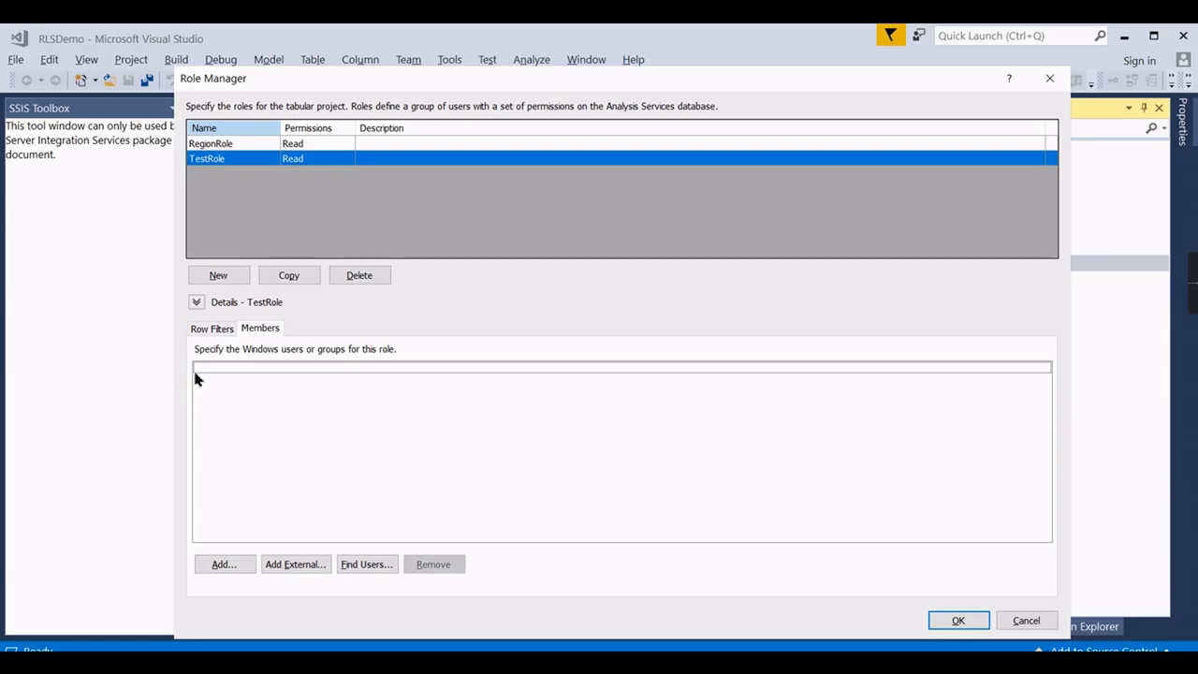
# Add a Windows user as a TestRole member and save the role changes with OK.
pyautogui.click(222, 567)
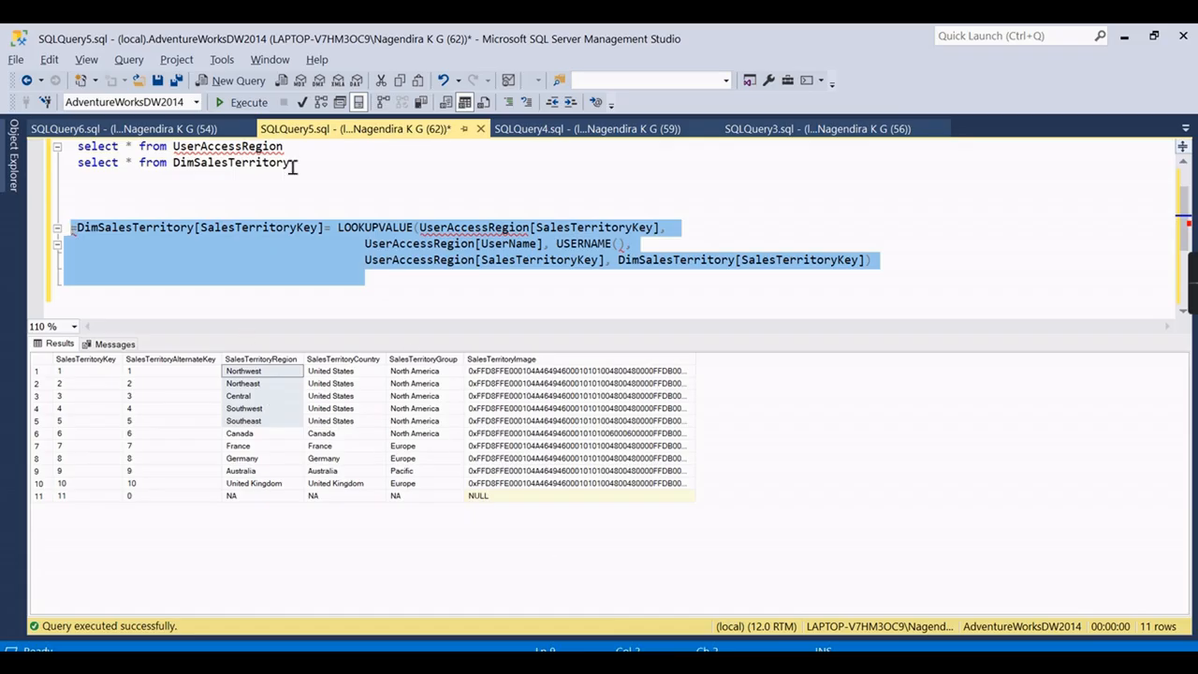
pyautogui.moveTo(296, 152); pyautogui.dragTo(84, 153)
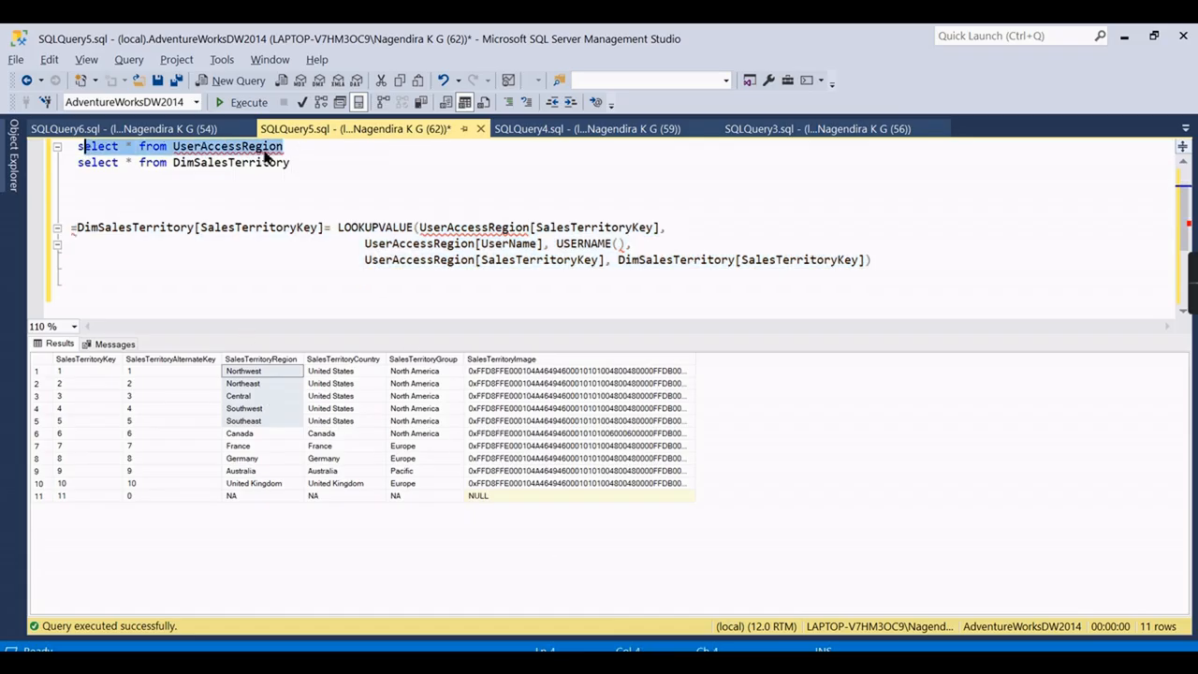
pyautogui.scroll(1, 280, 152)
pyautogui.moveTo(300, 163); pyautogui.dragTo(288, 138)
pyautogui.press('F5')
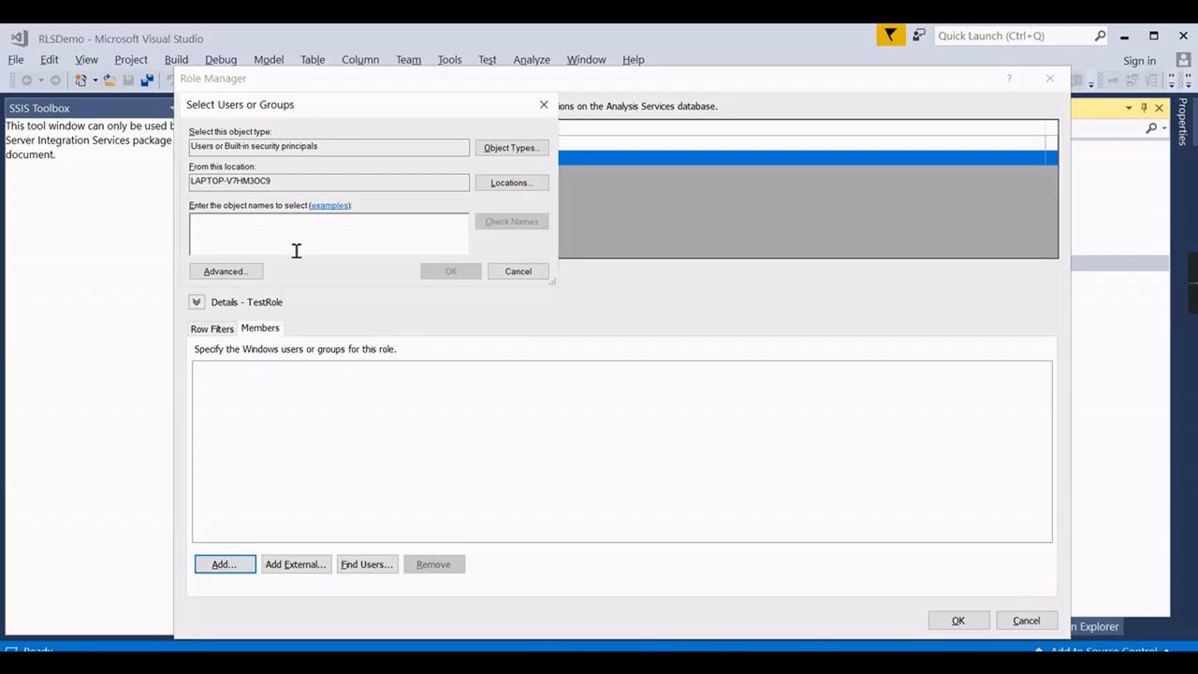
pyautogui.write('Powerdemo')
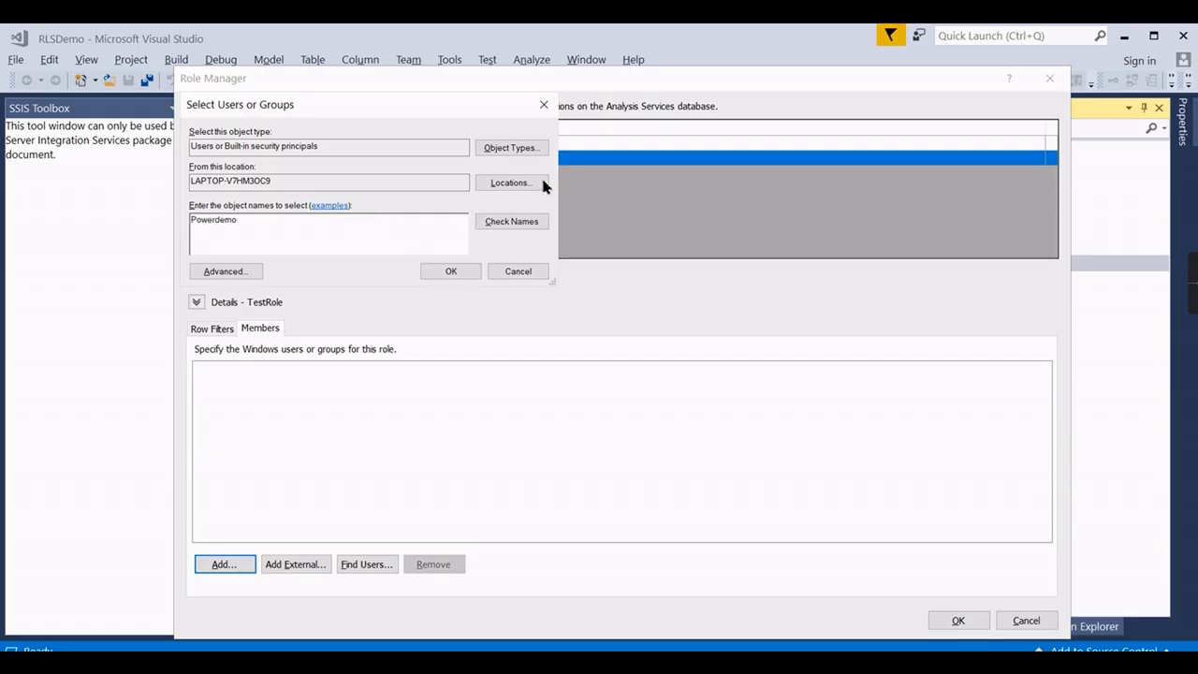
pyautogui.click(510, 222)
pyautogui.click(440, 271)
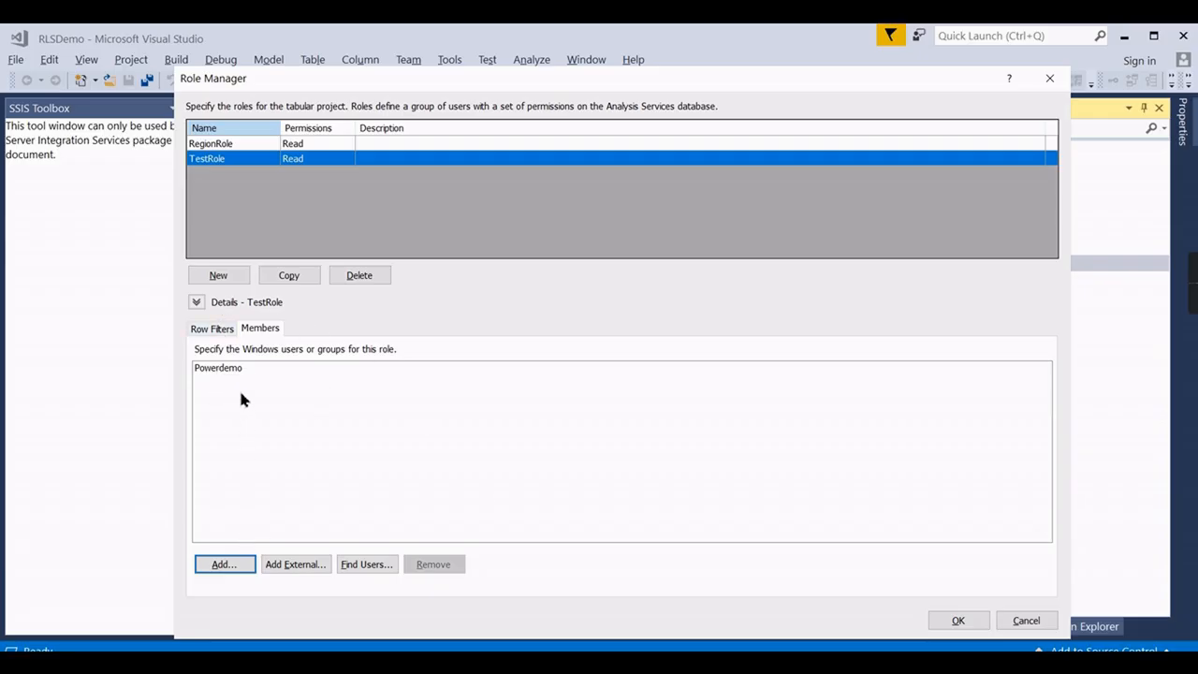
pyautogui.click(214, 329)
pyautogui.click(958, 620)
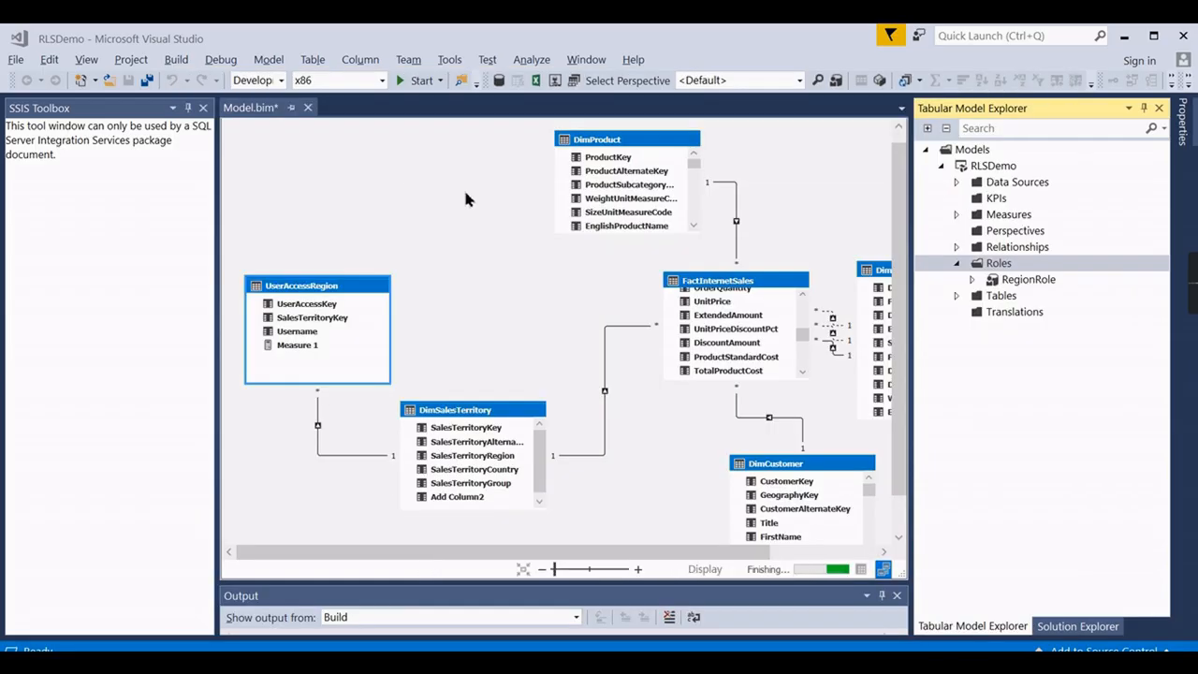
# Reopen and close RegionRole's definitions, then select TestRole in Tabular Model Explorer.
pyautogui.click(1020, 296)
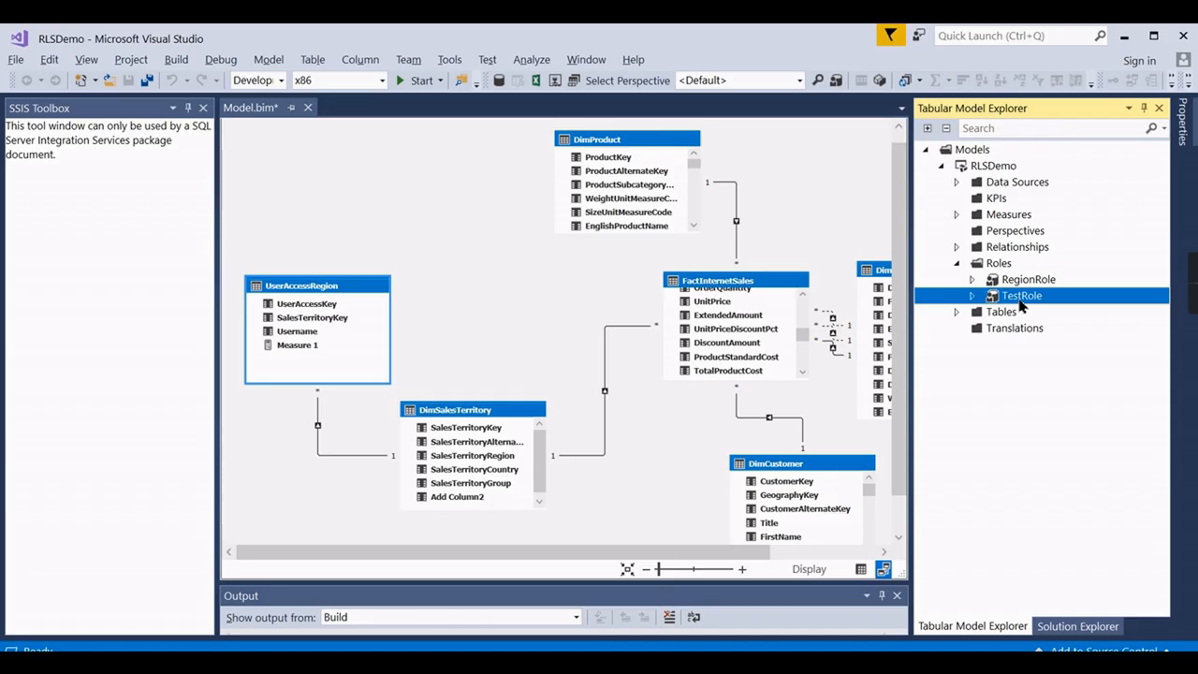
pyautogui.doubleClick(1032, 283)
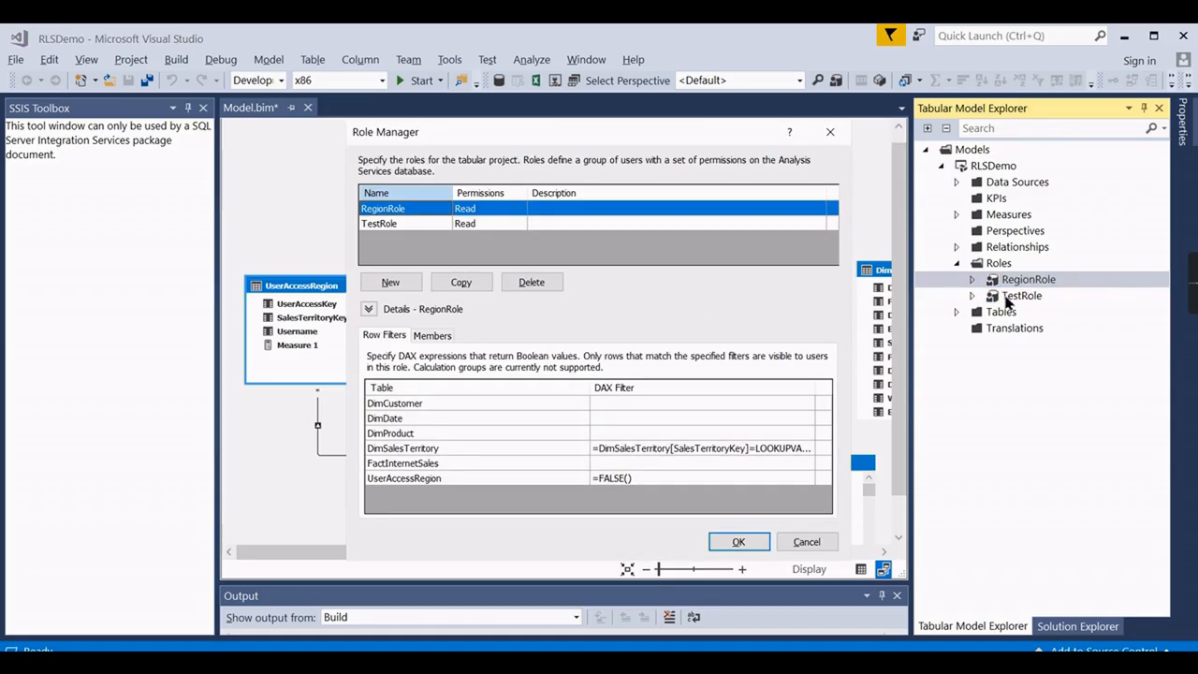
pyautogui.click(829, 131)
pyautogui.click(1046, 314)
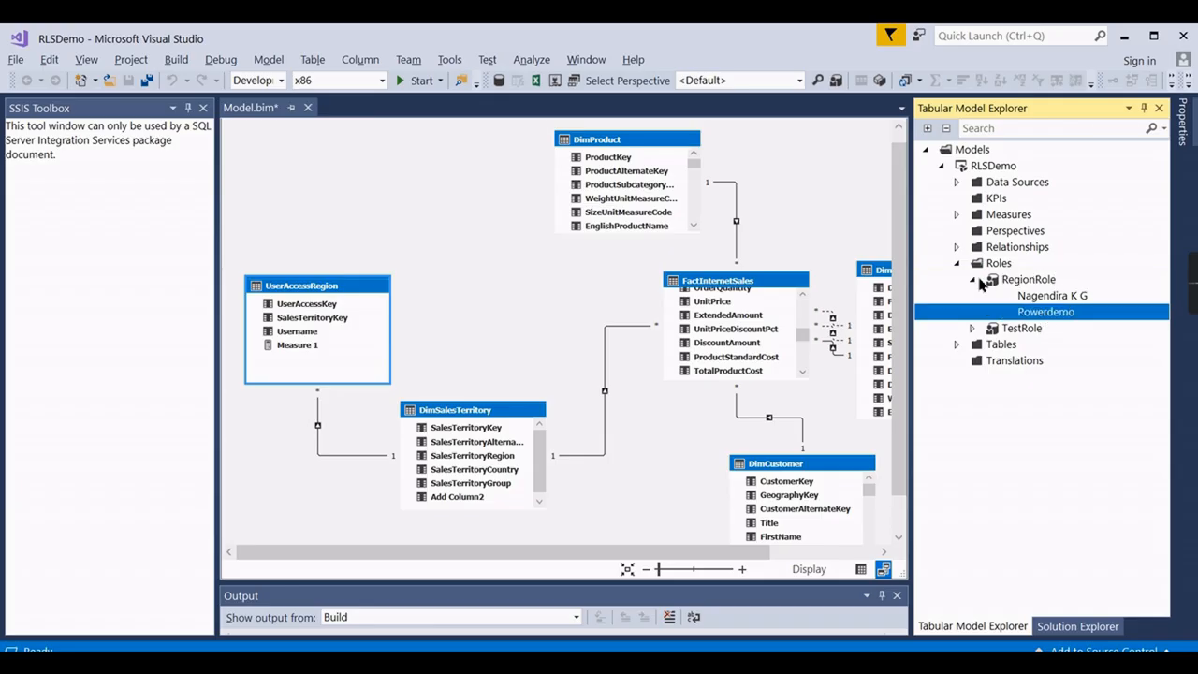
pyautogui.click(971, 279)
pyautogui.click(1016, 298)
pyautogui.rightClick(1009, 297)
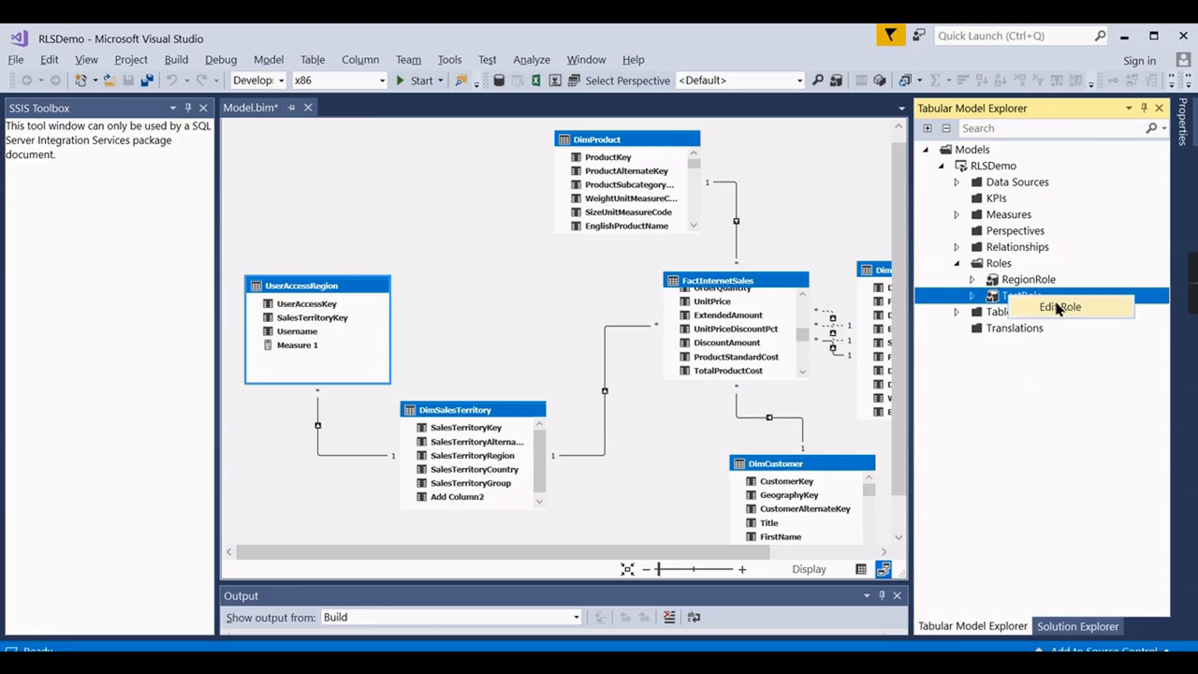
pyautogui.click(1003, 300)
pyautogui.rightClick(994, 299)
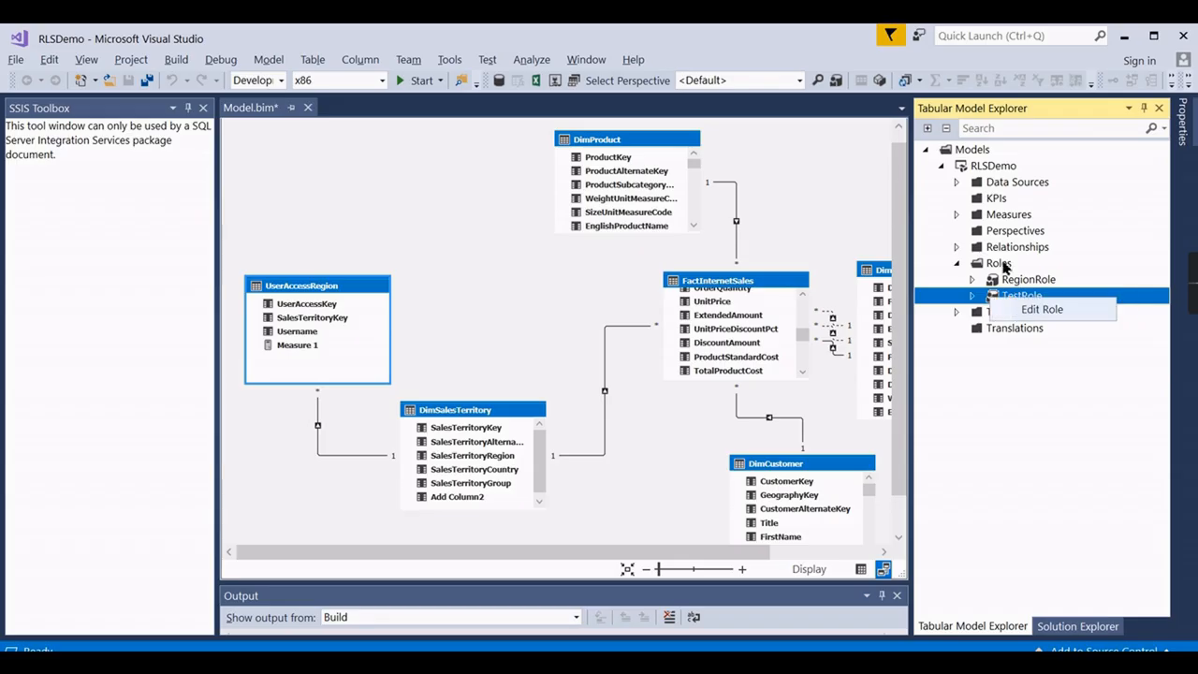
# Delete TestRole in the Role Manager and confirm with OK.
pyautogui.rightClick(999, 264)
pyautogui.click(1029, 271)
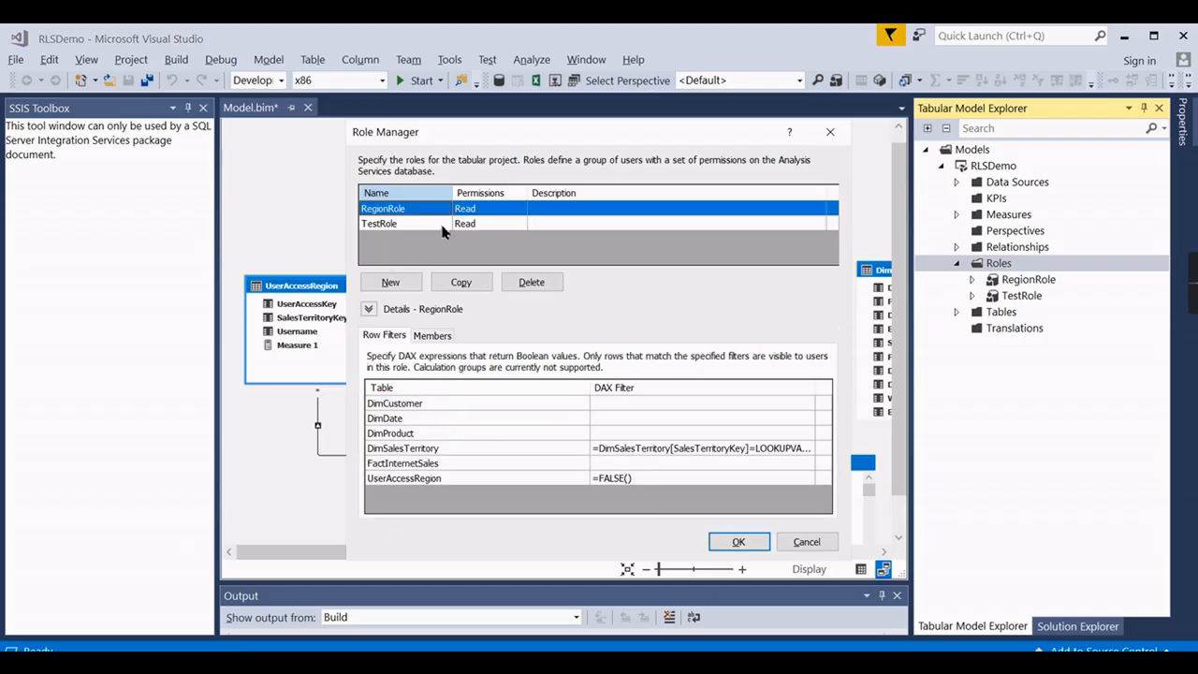
pyautogui.click(416, 224)
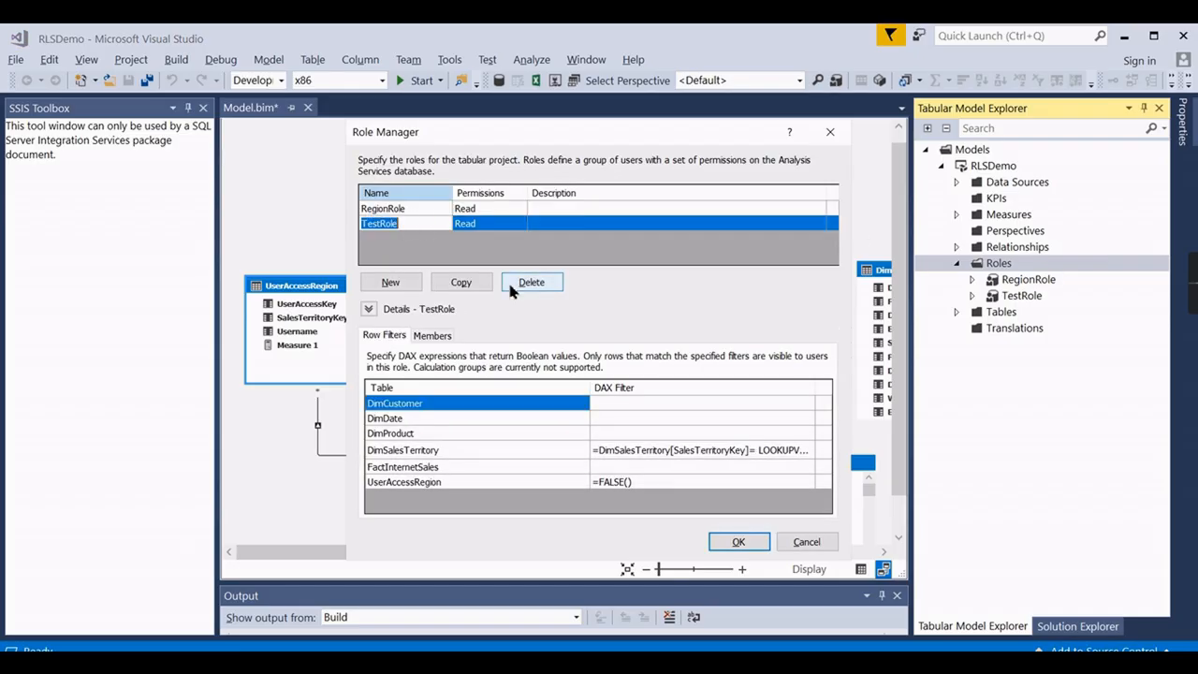
pyautogui.click(551, 283)
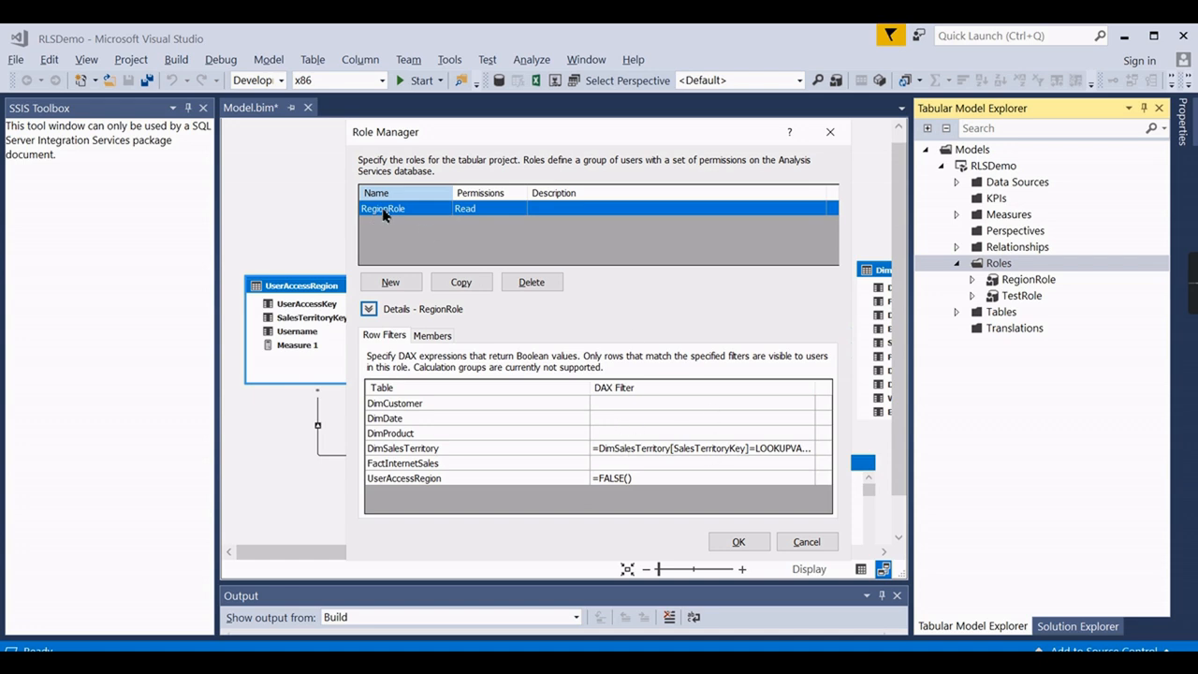
pyautogui.click(741, 543)
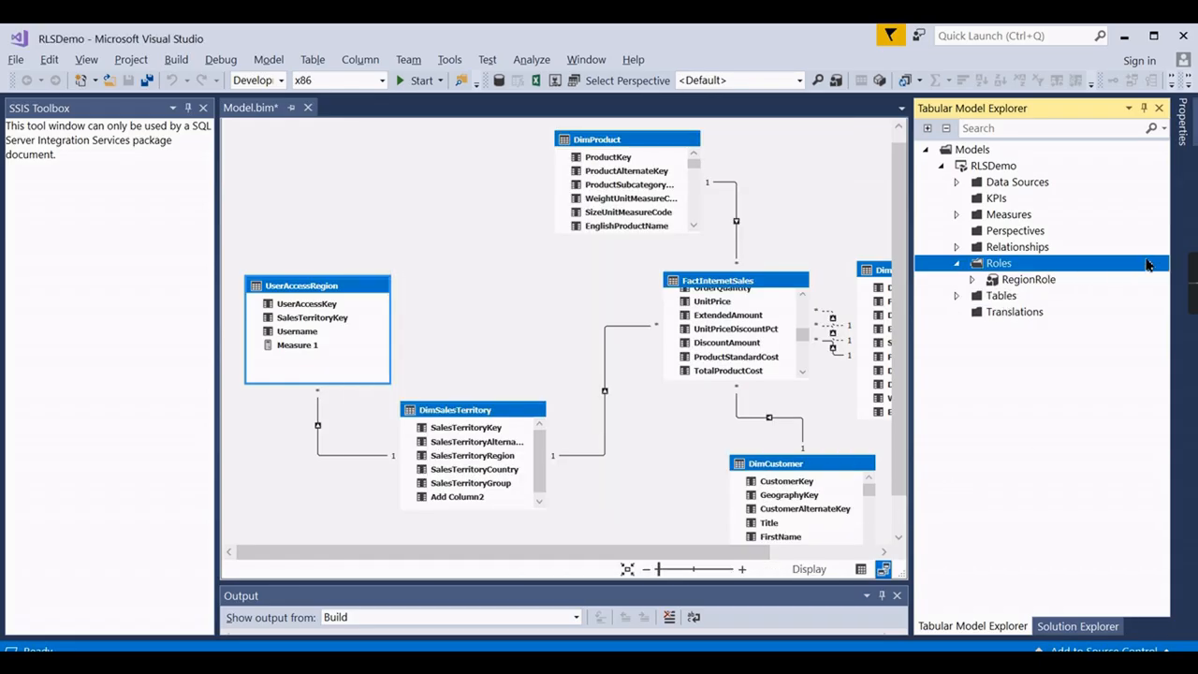
# Deploy the RLSDemo project from Solution Explorer and close the successful deployment summary.
pyautogui.click(991, 168)
pyautogui.rightClick(990, 168)
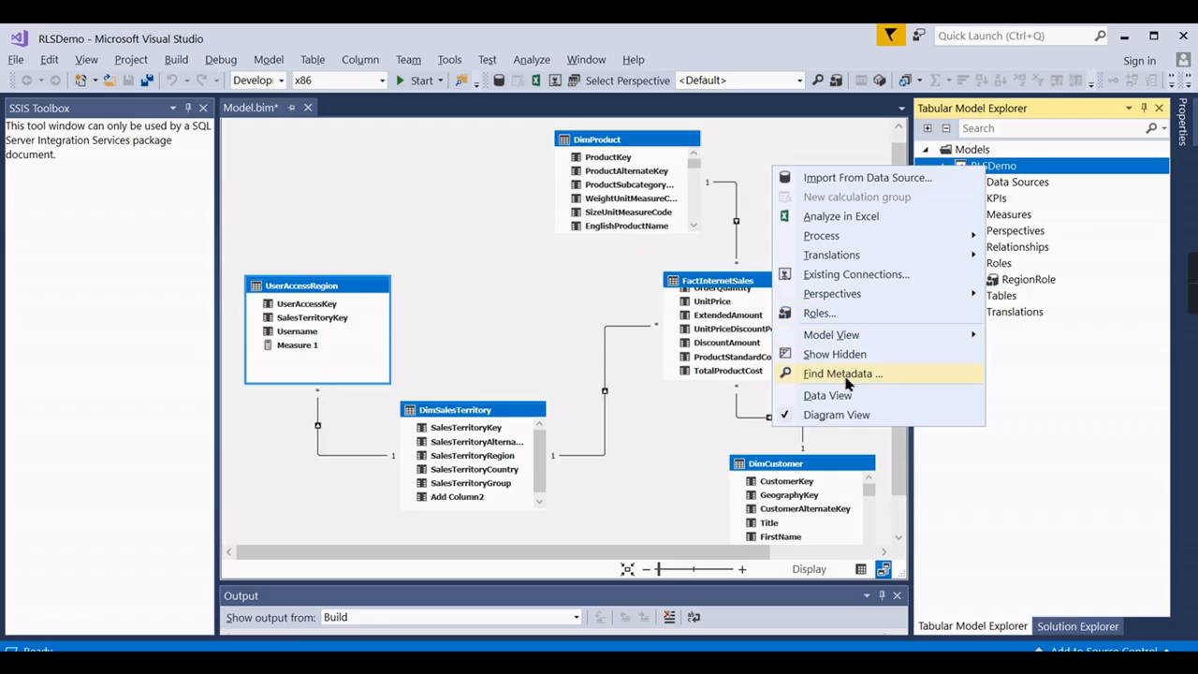
pyautogui.click(1062, 627)
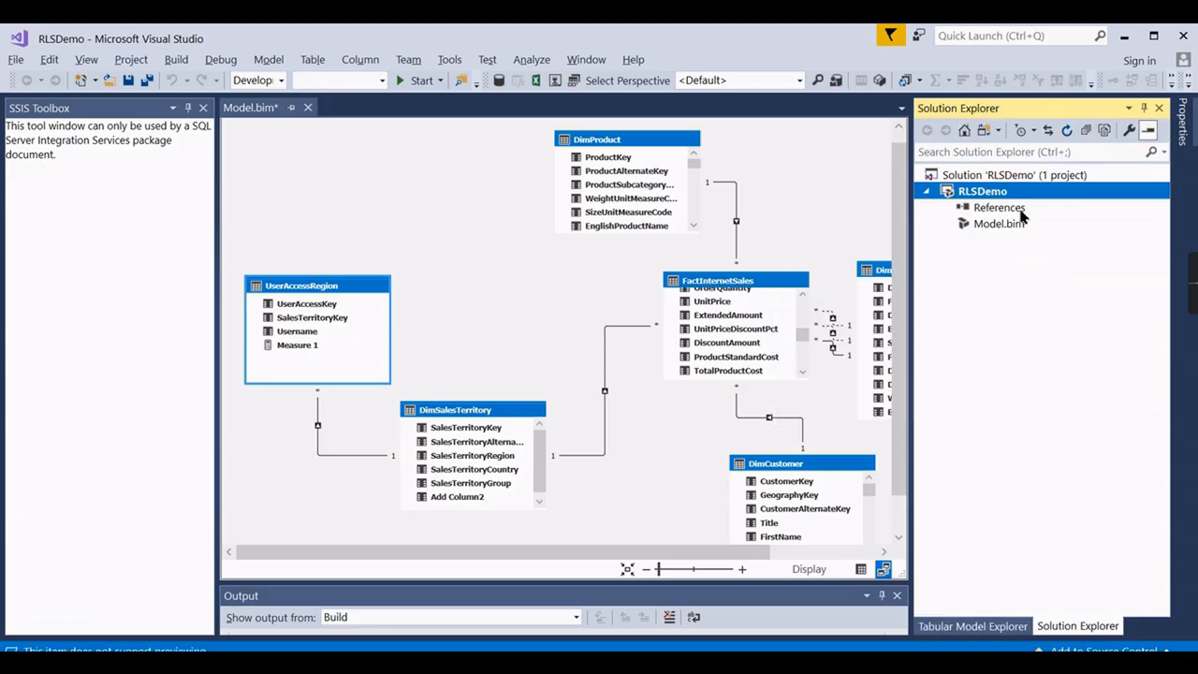
pyautogui.rightClick(971, 195)
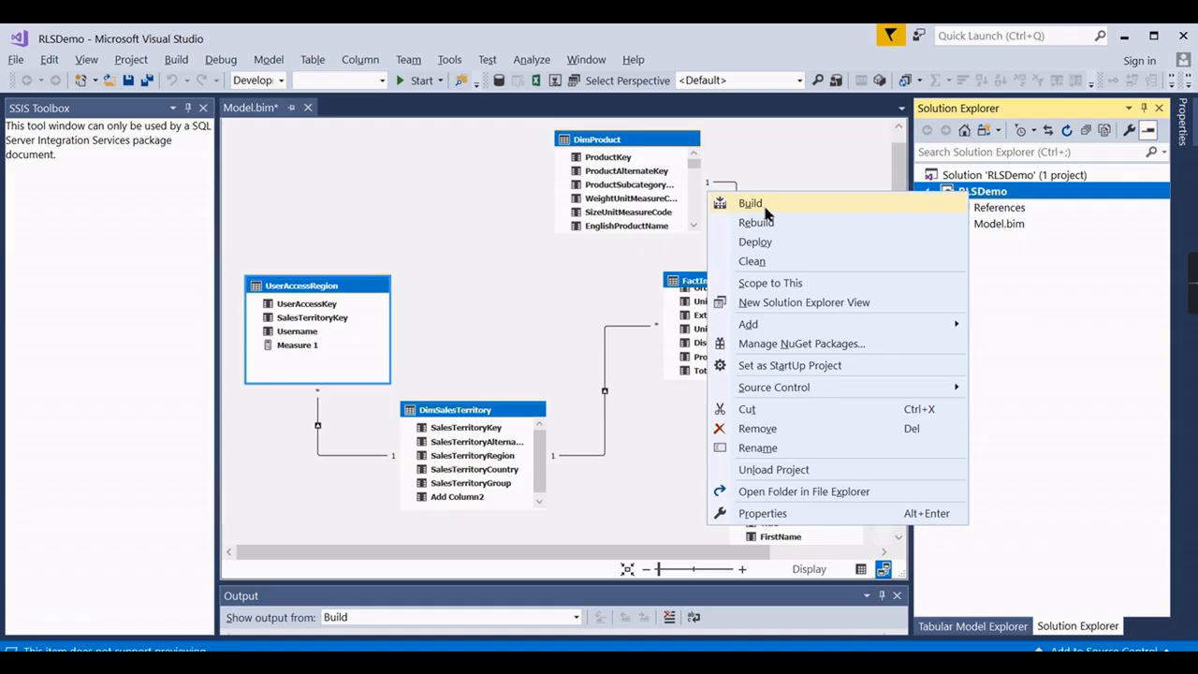
pyautogui.click(771, 243)
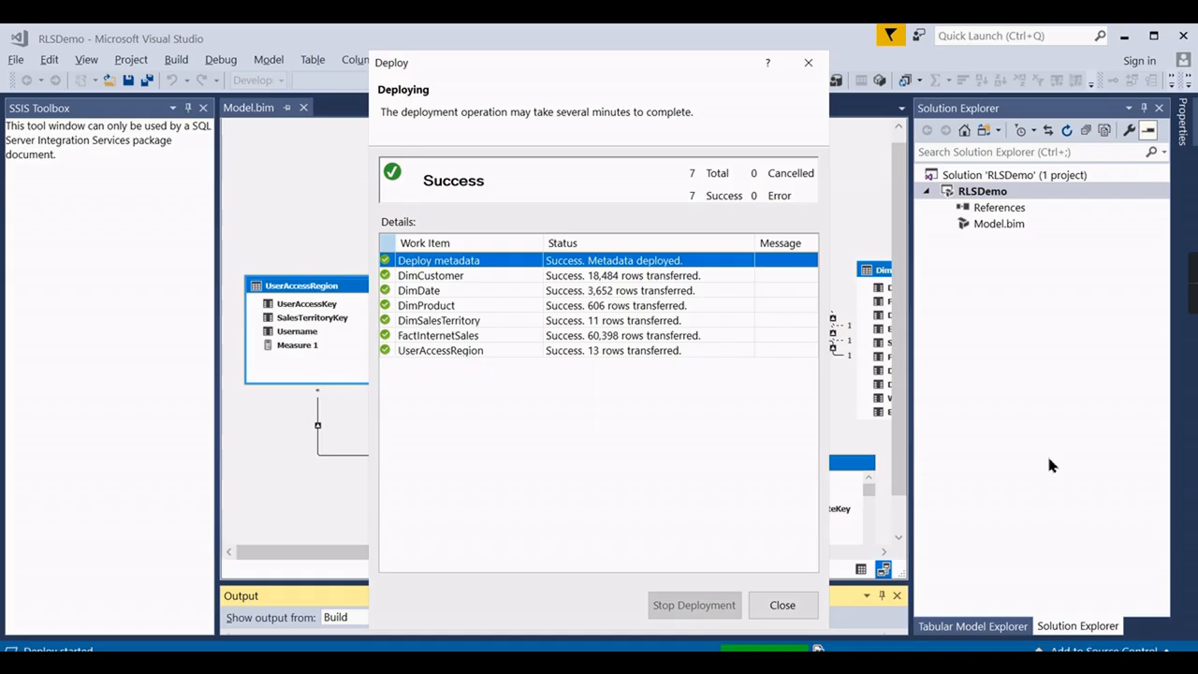
pyautogui.click(809, 64)
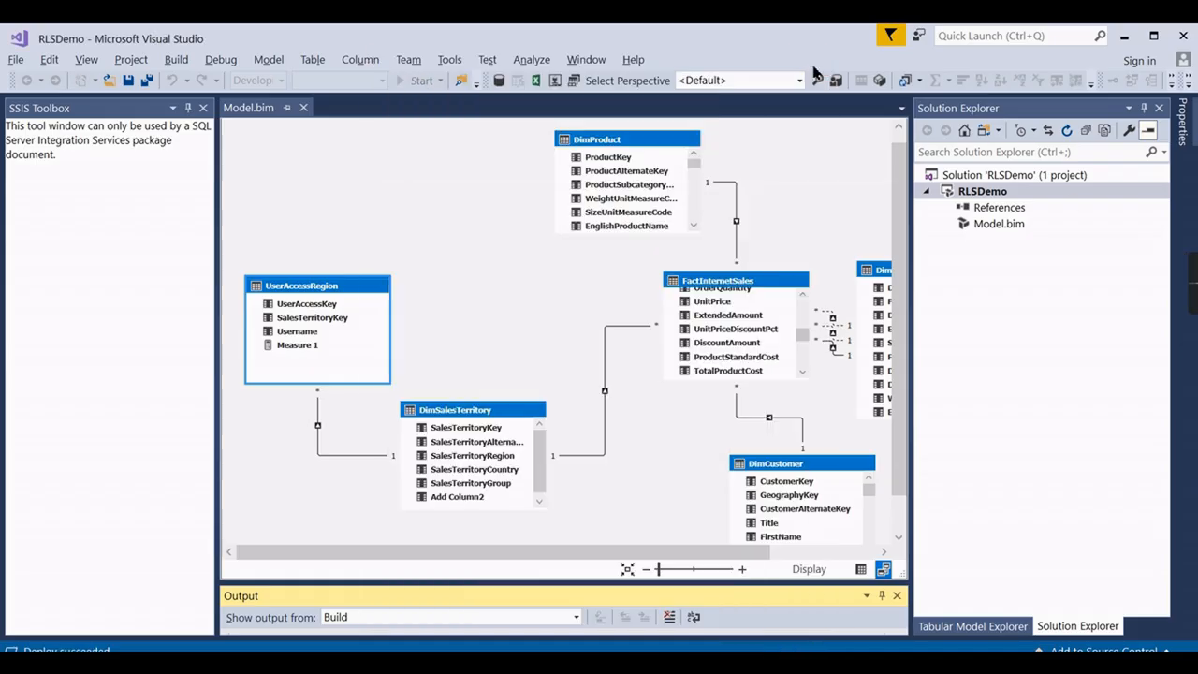
# Launch Excel from Windows search and create a blank workbook.
pyautogui.moveTo(533, 666)
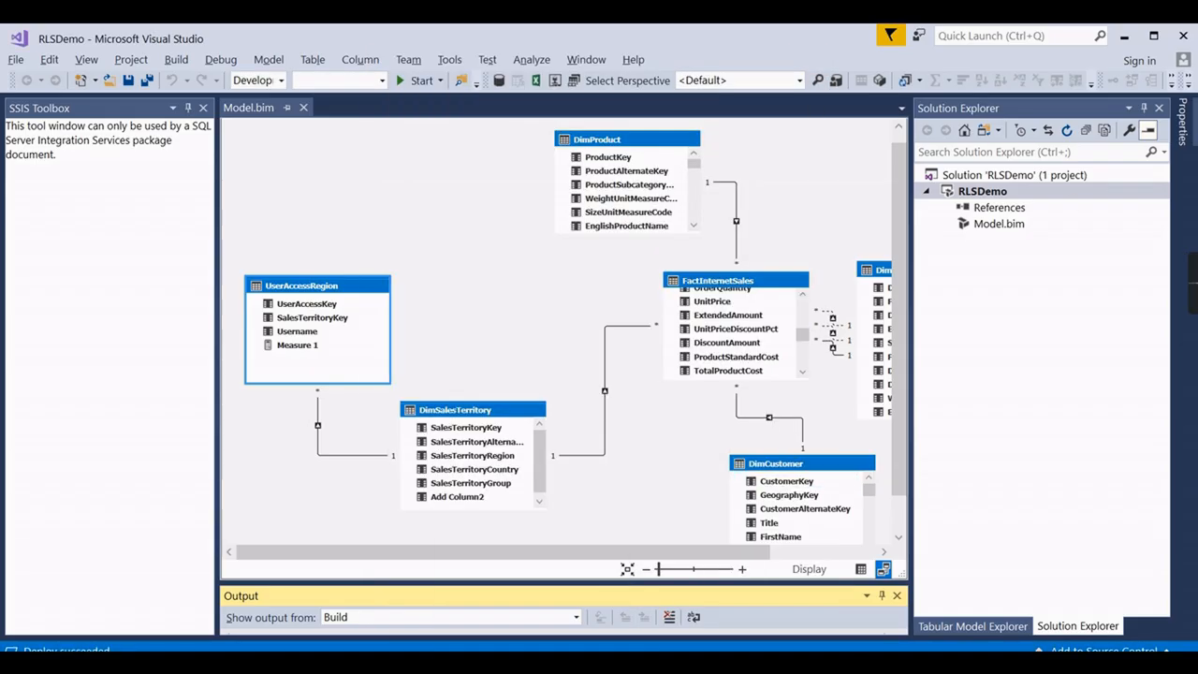
pyautogui.click(422, 650)
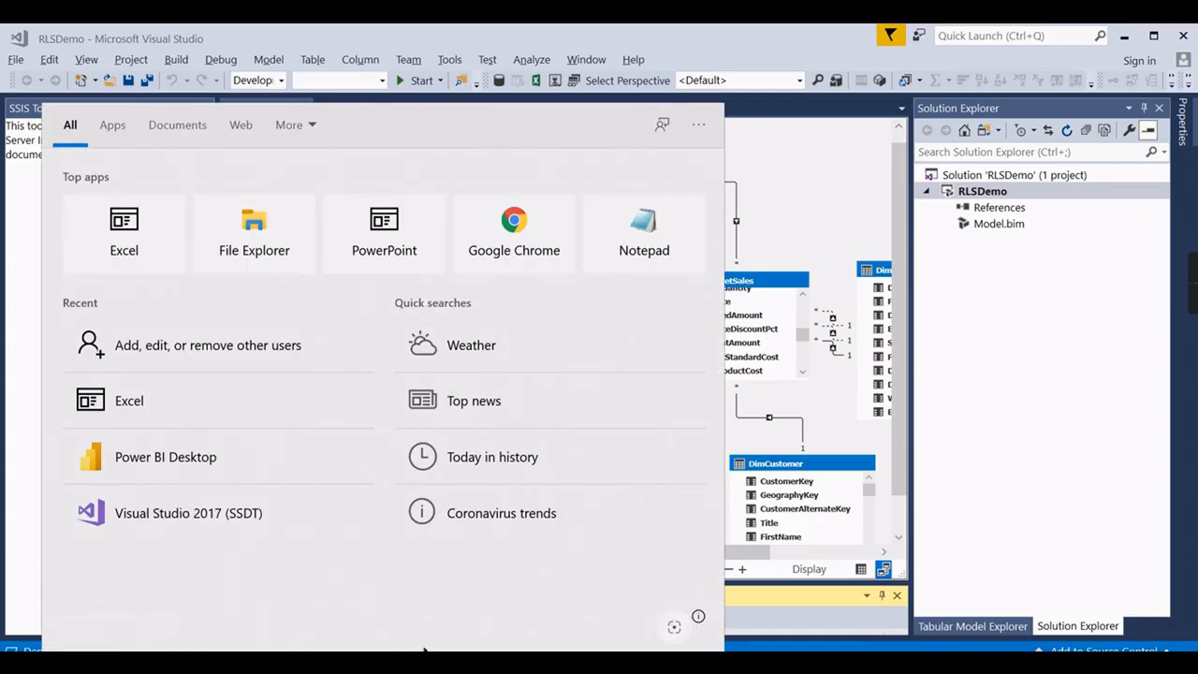
pyautogui.write('Pow')
pyautogui.press('BackSpace')
pyautogui.press('BackSpace')
pyautogui.press('BackSpace')
pyautogui.write('Excel')
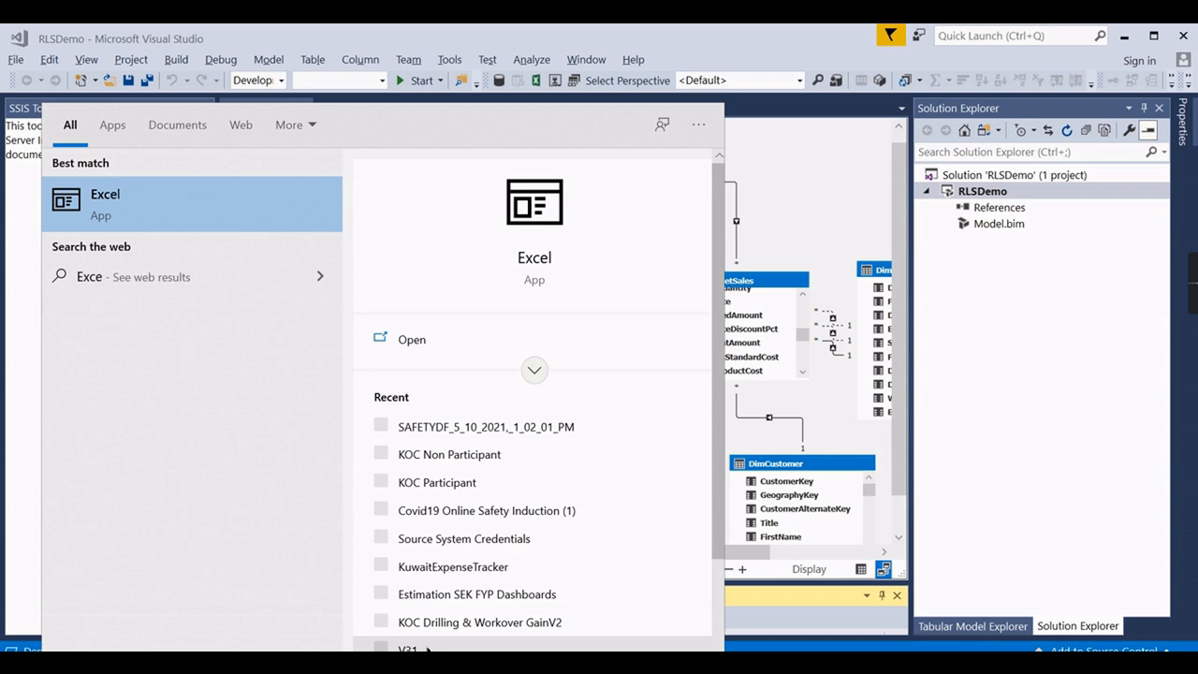
pyautogui.click(155, 208)
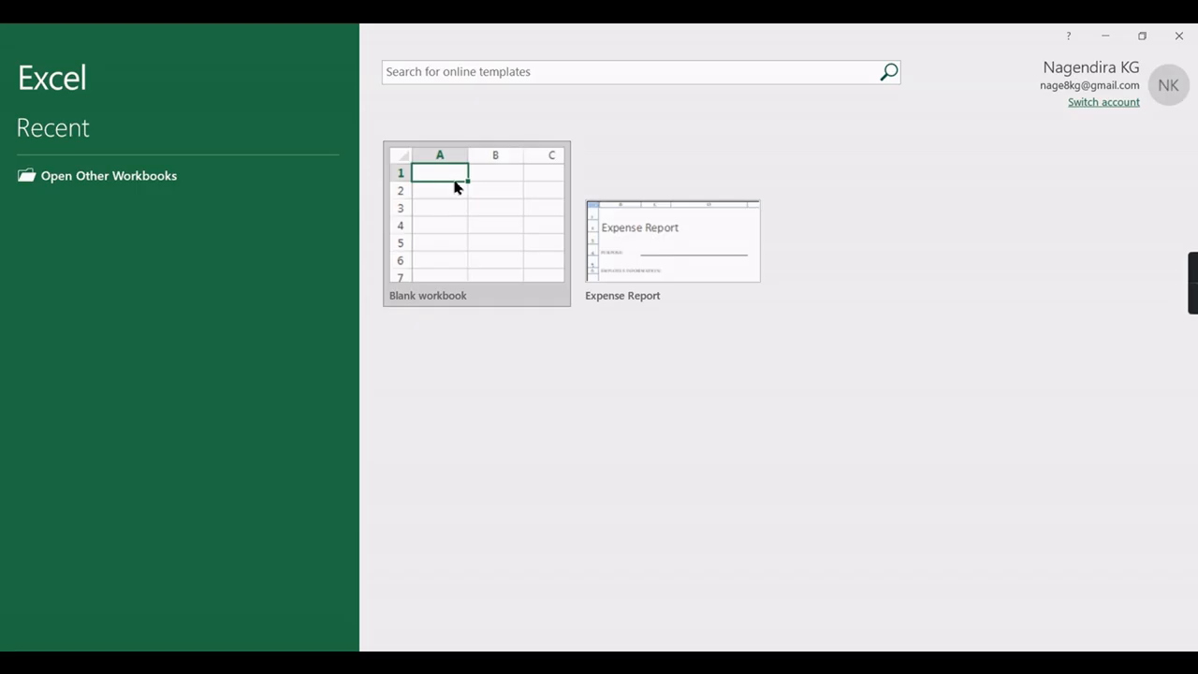
pyautogui.click(468, 230)
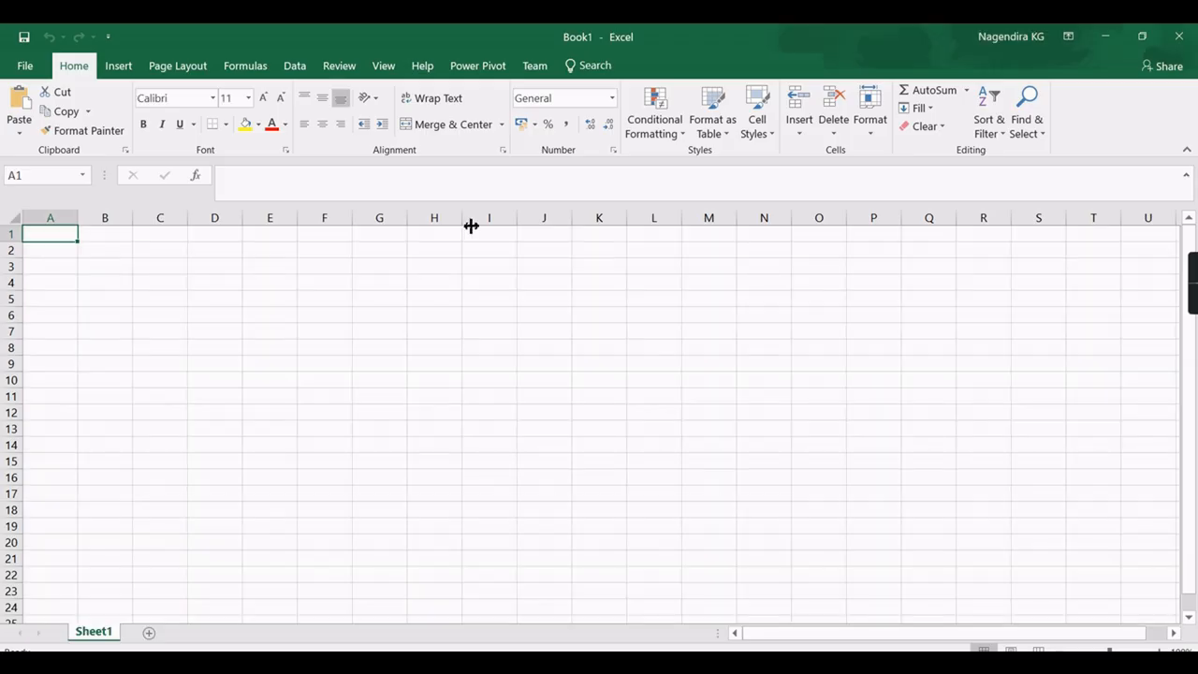
# Start a From Analysis Services connection via Data > Get Data > From Database.
pyautogui.click(295, 65)
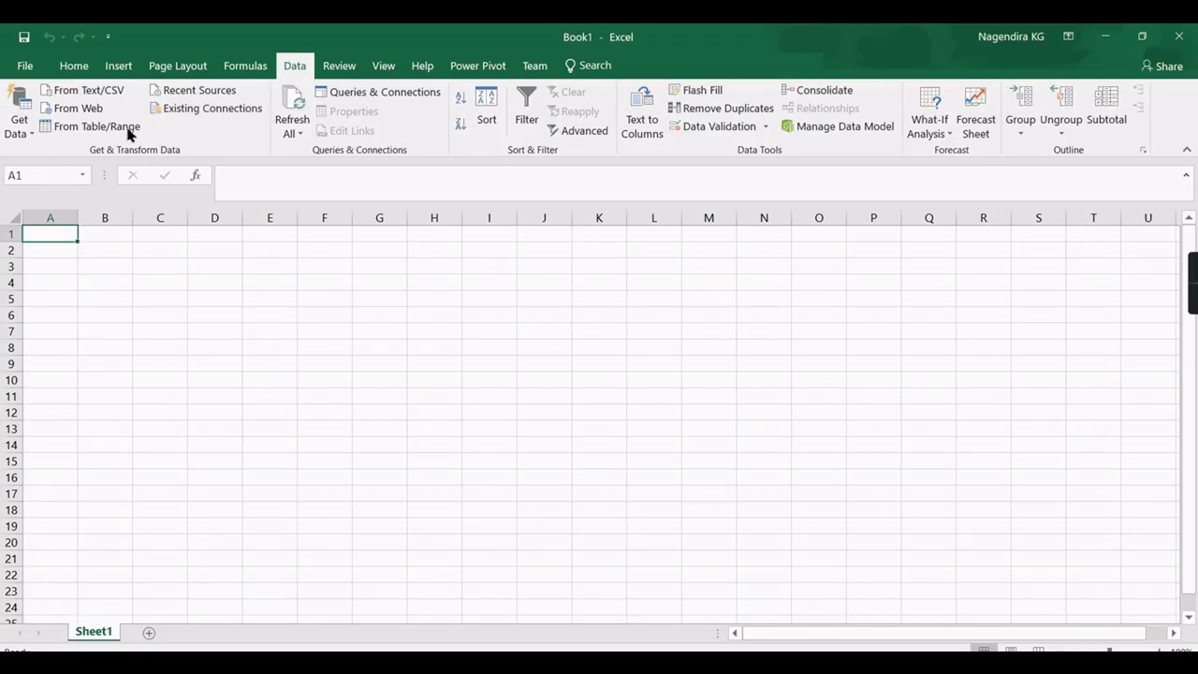
pyautogui.click(18, 117)
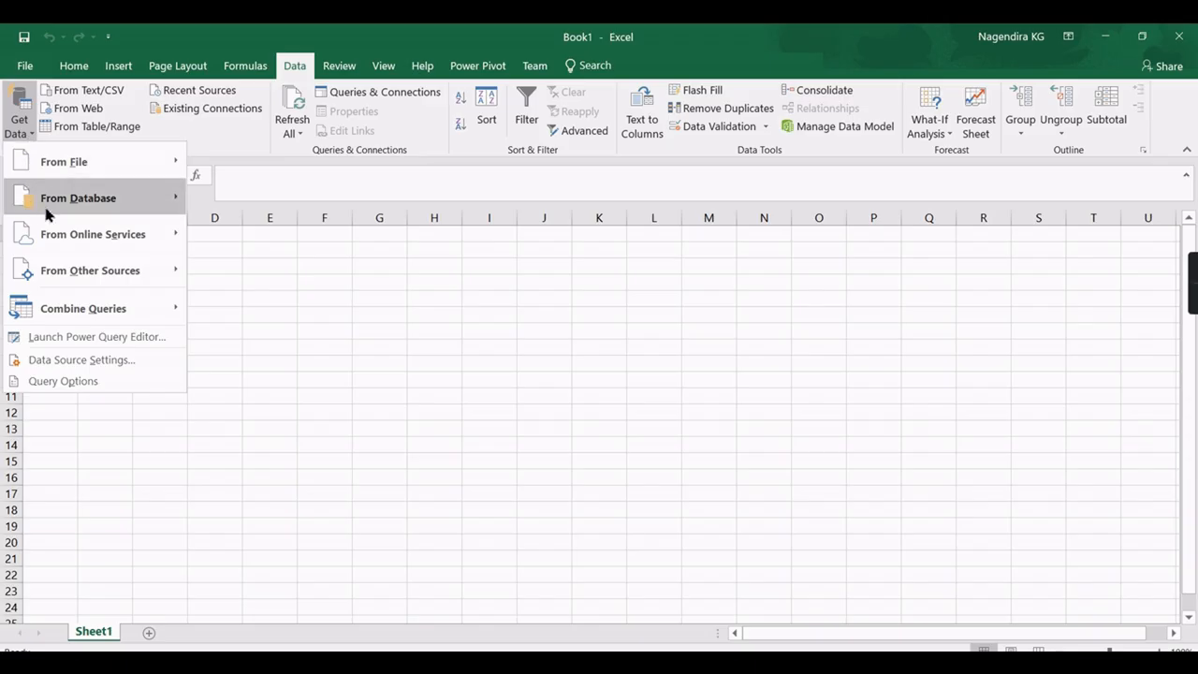
pyautogui.moveTo(51, 213)
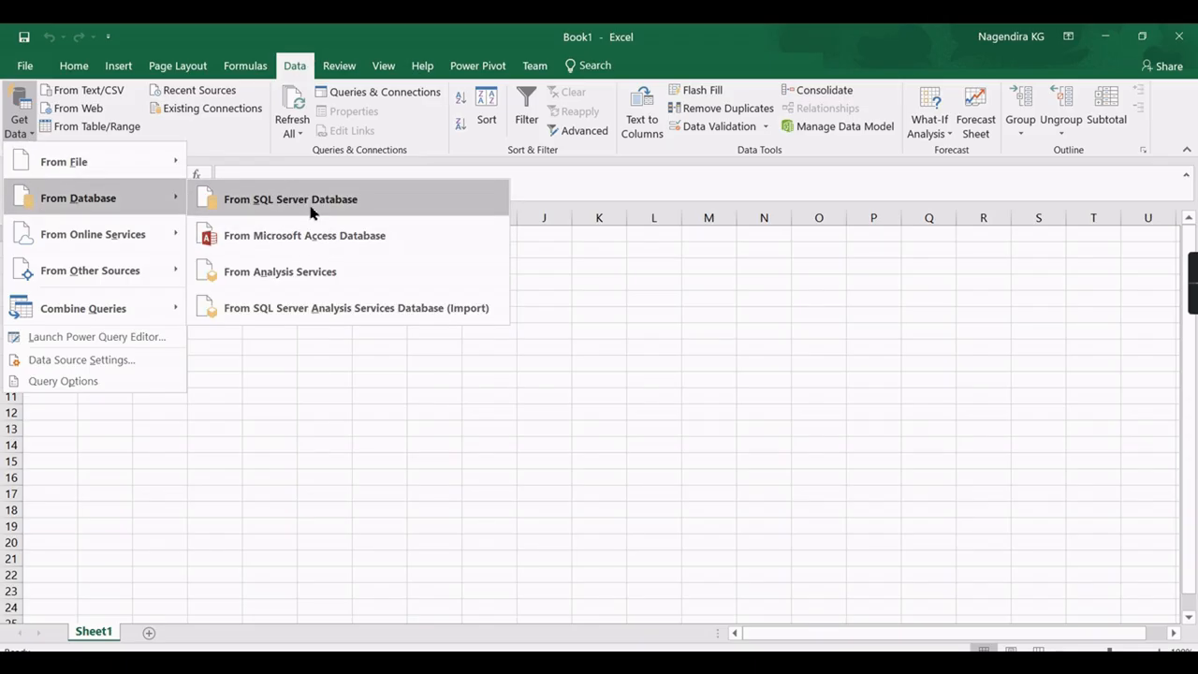
pyautogui.click(312, 266)
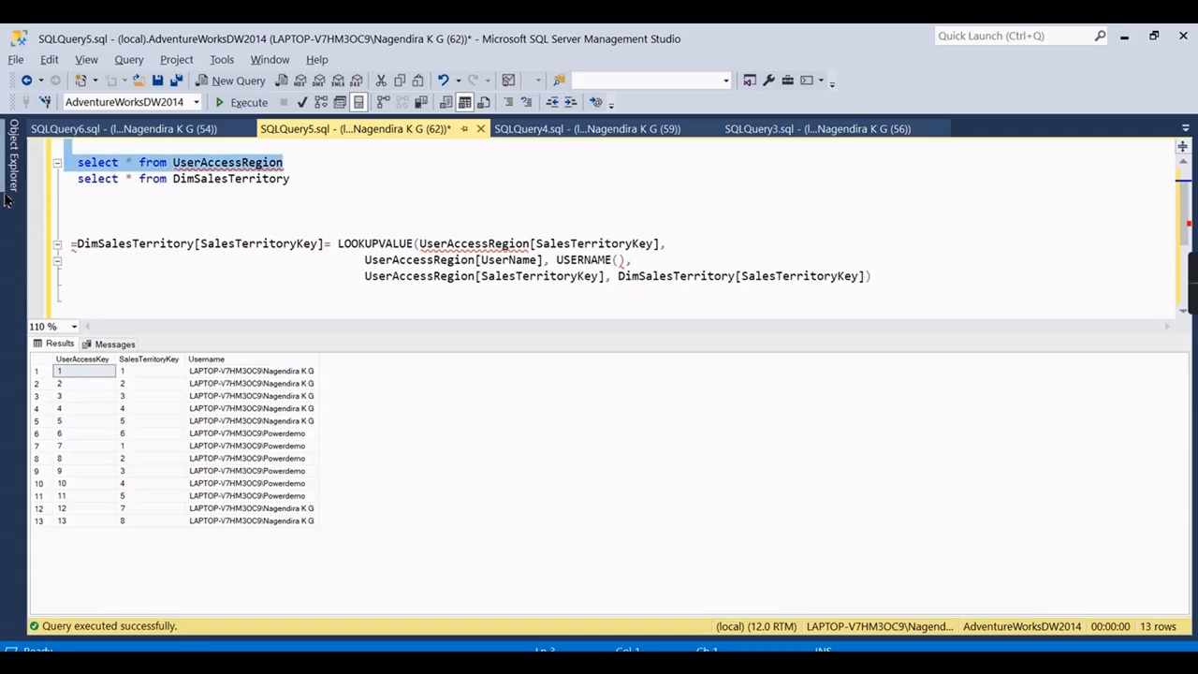
pyautogui.click(9, 187)
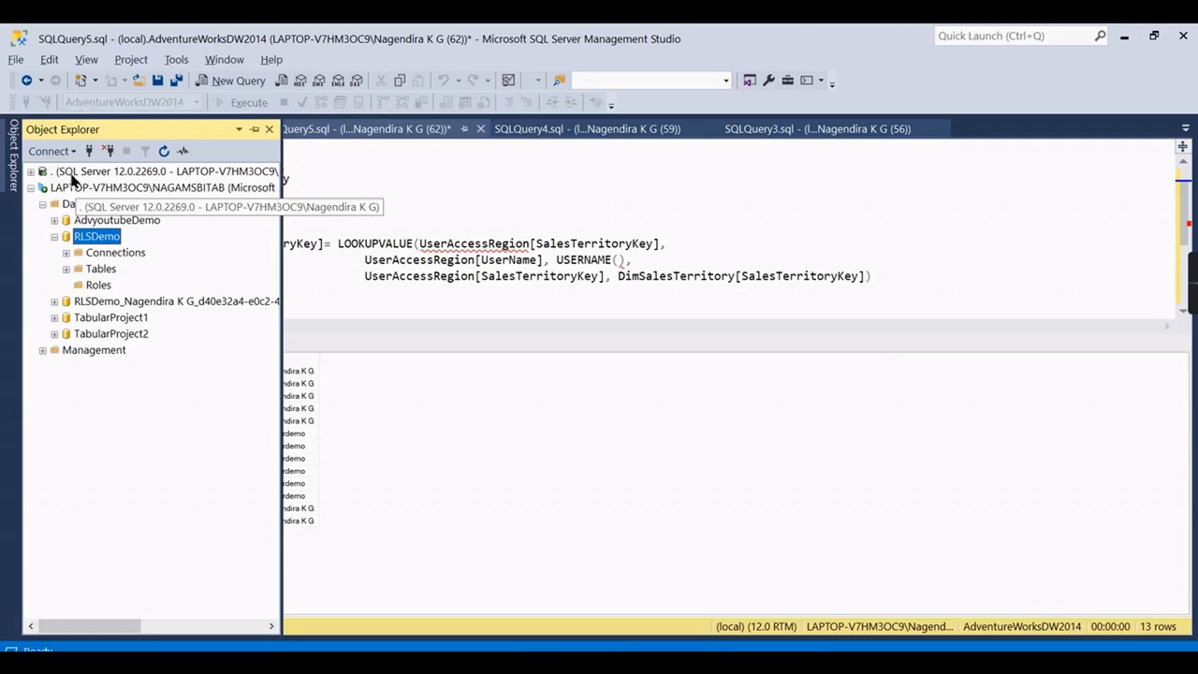
# Copy the local Analysis Services server name from a new Analysis Services connection dialog, then close it.
pyautogui.click(75, 192)
pyautogui.rightClick(75, 192)
pyautogui.click(42, 152)
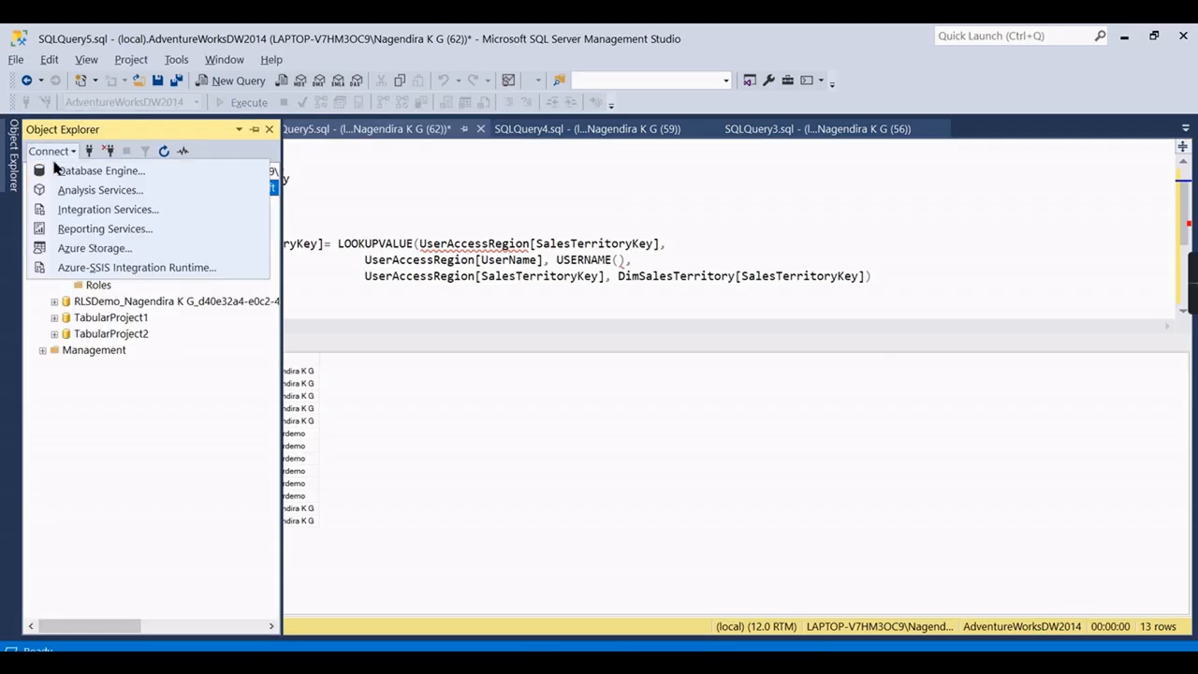
pyautogui.click(70, 167)
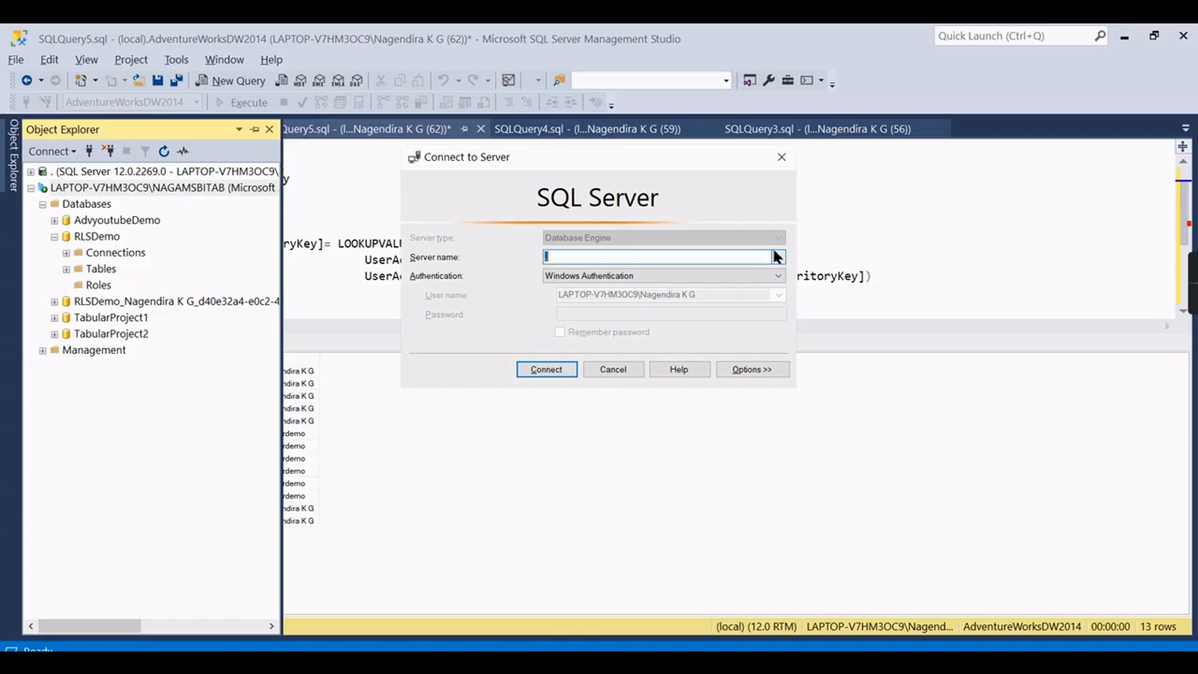
pyautogui.click(787, 169)
pyautogui.click(42, 151)
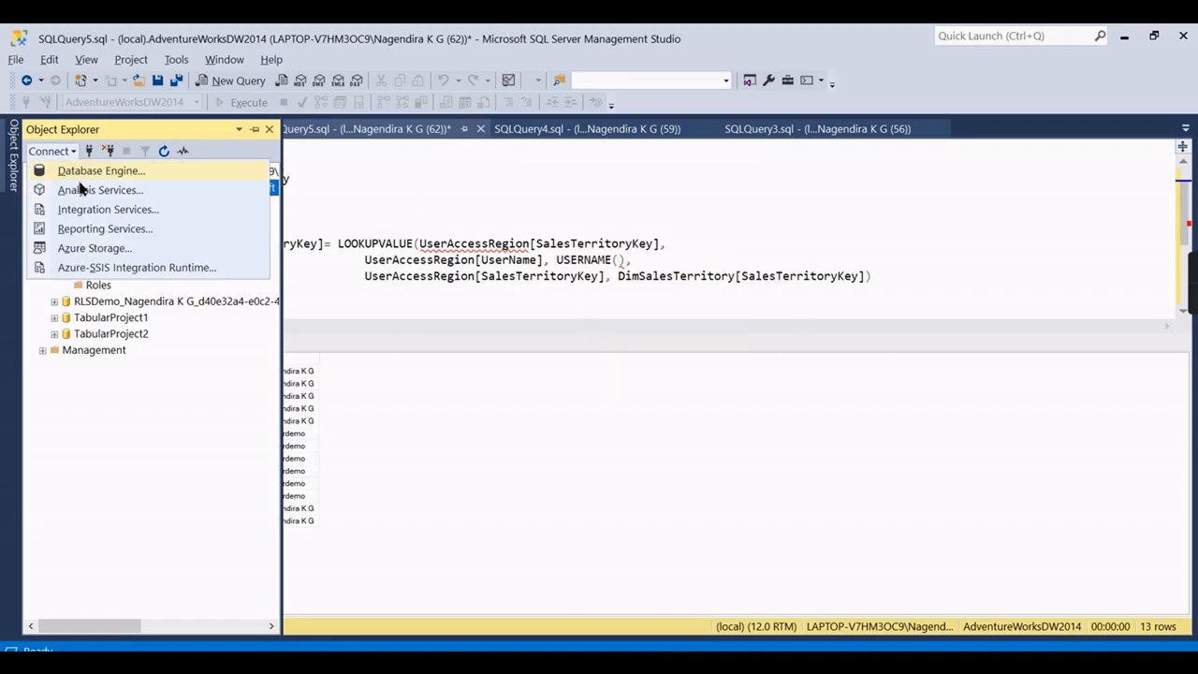
pyautogui.click(88, 187)
pyautogui.moveTo(737, 273); pyautogui.dragTo(449, 271)
pyautogui.hotkey('ctrl', 'c')
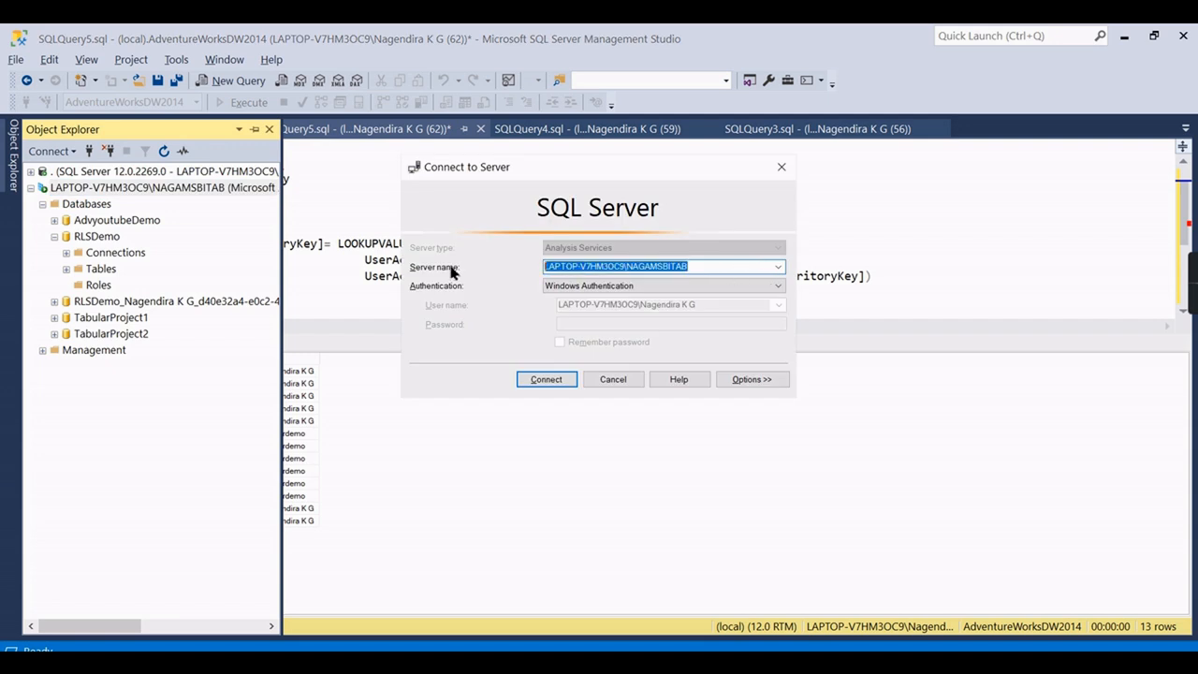
pyautogui.click(781, 169)
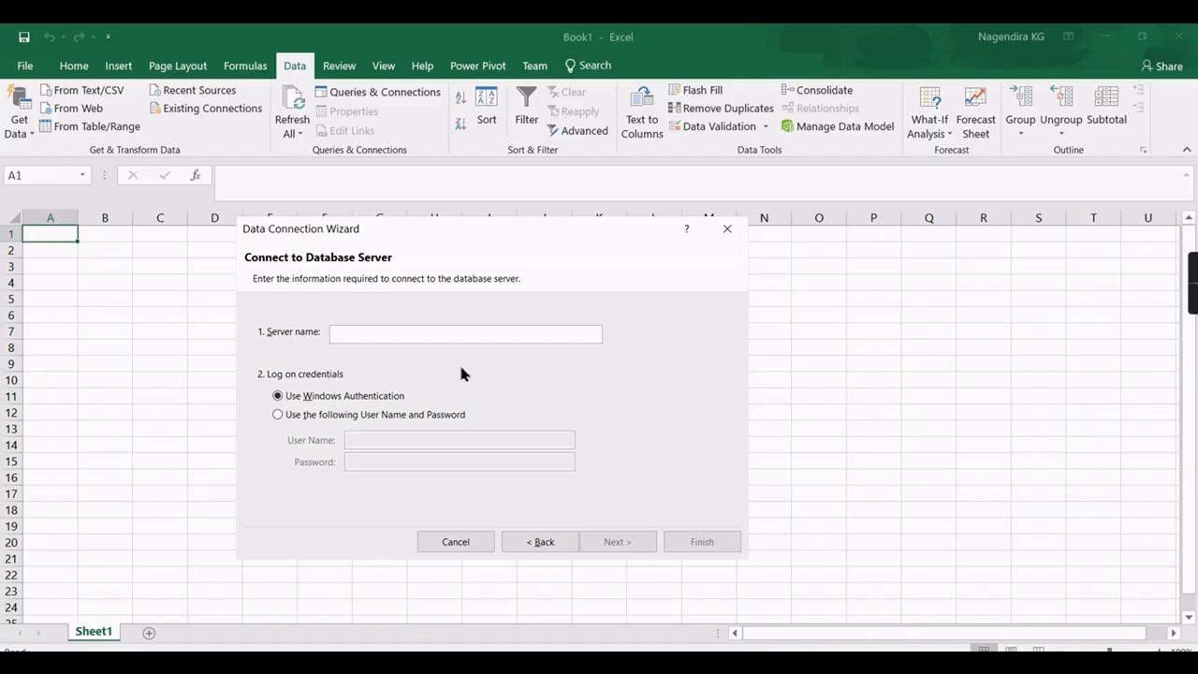
# Paste the server name and log on with the other Windows user's user name and password.
pyautogui.hotkey('ctrl', 'v')
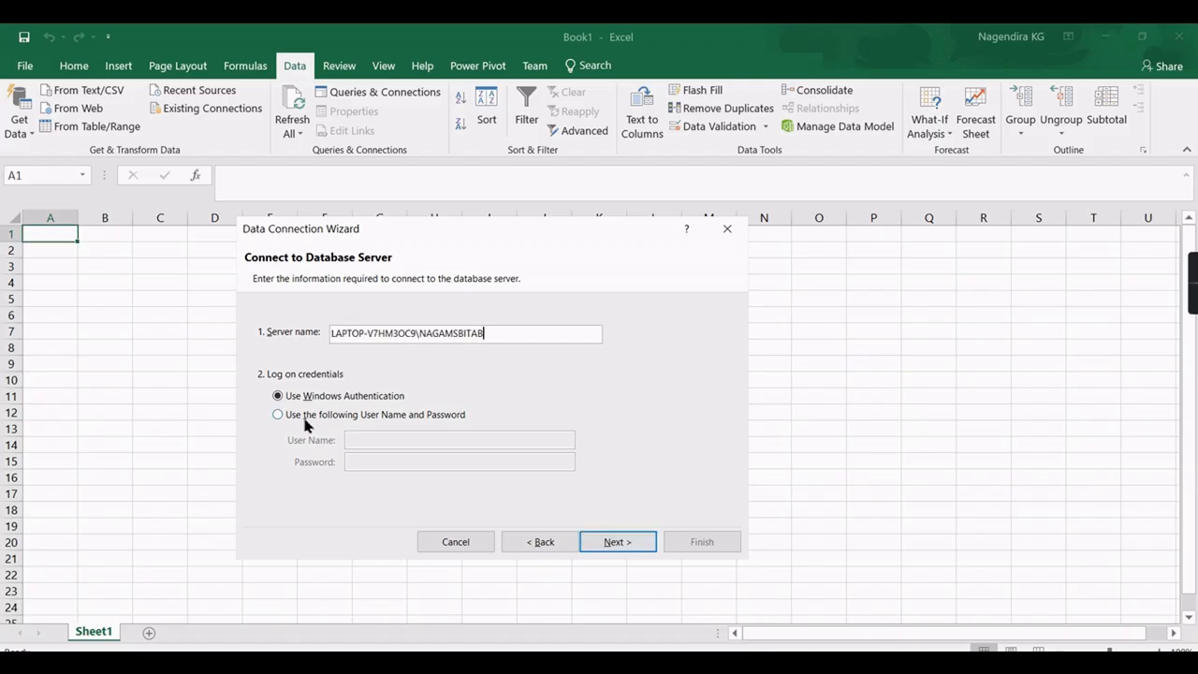
pyautogui.click(381, 414)
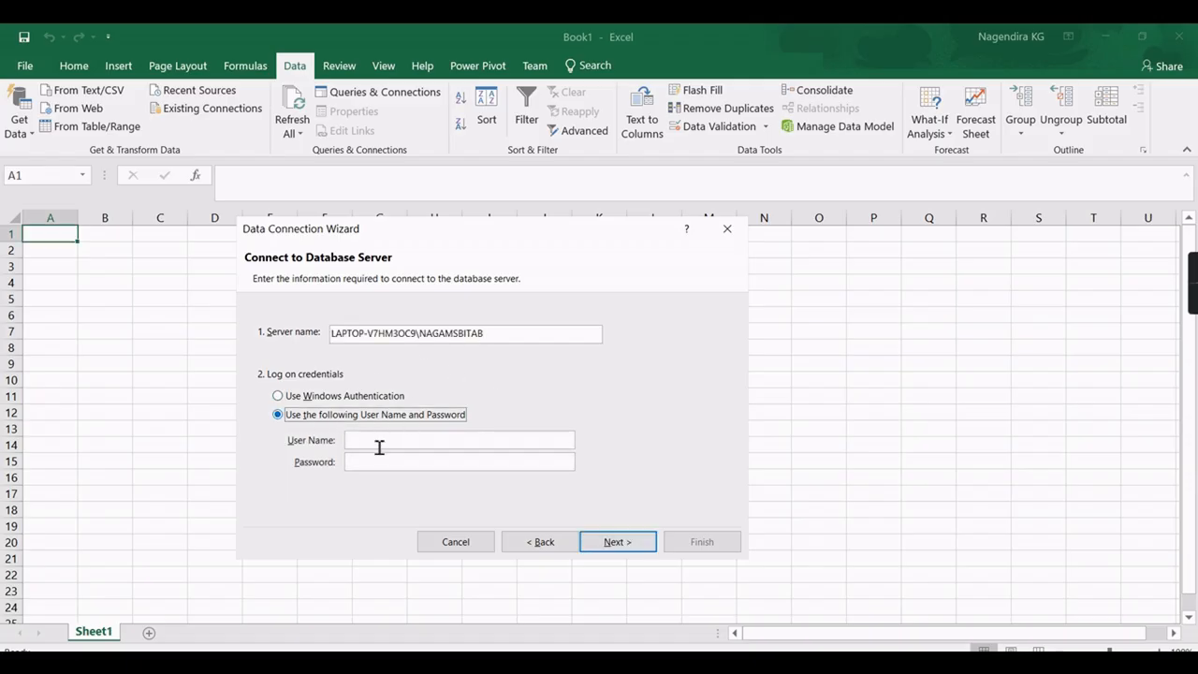
pyautogui.click(403, 443)
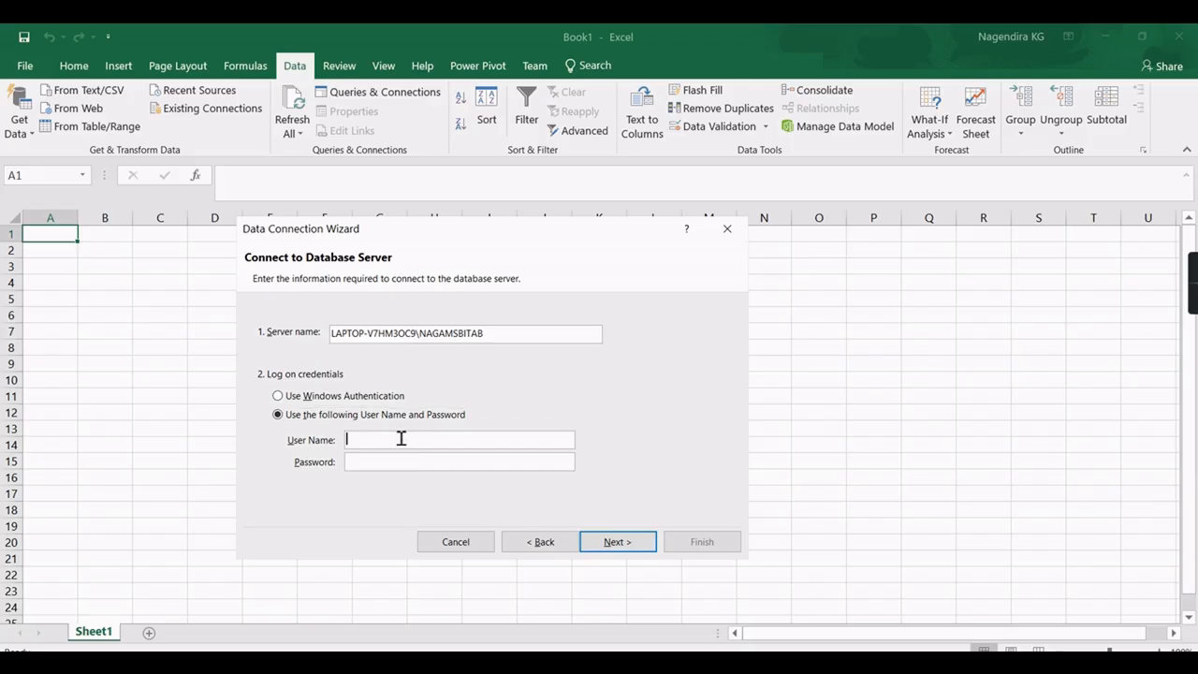
pyautogui.moveTo(420, 334); pyautogui.dragTo(308, 339)
pyautogui.hotkey('ctrl', 'c')
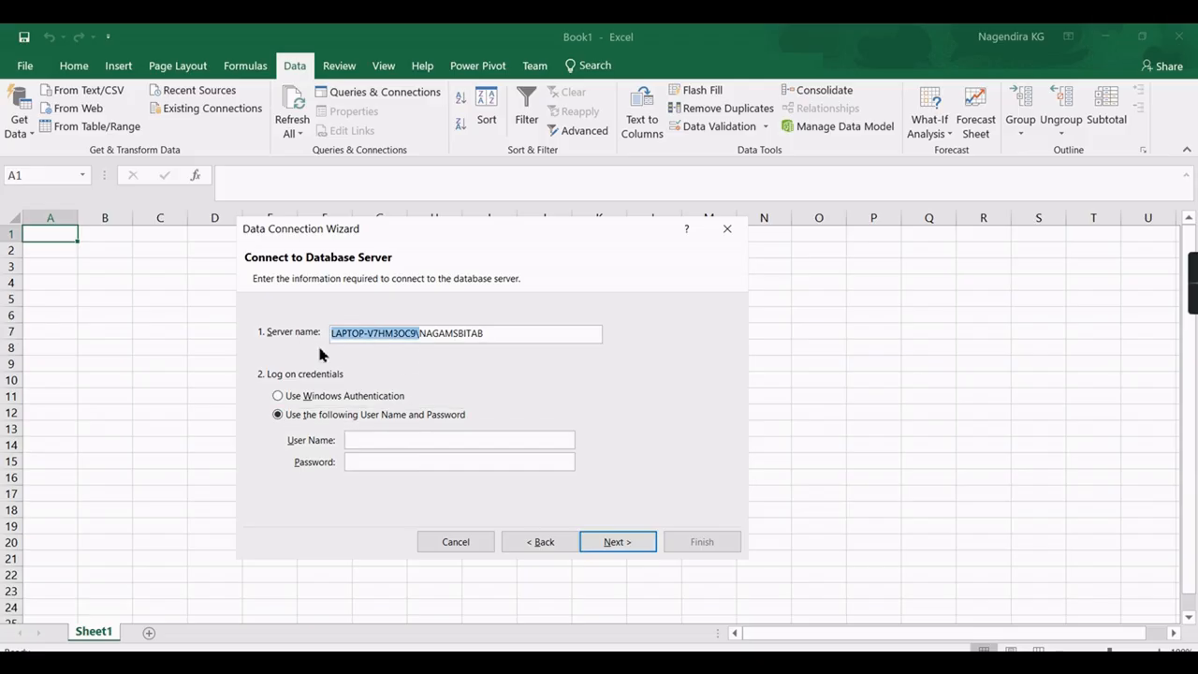
pyautogui.click(415, 444)
pyautogui.hotkey('ctrl', 'v')
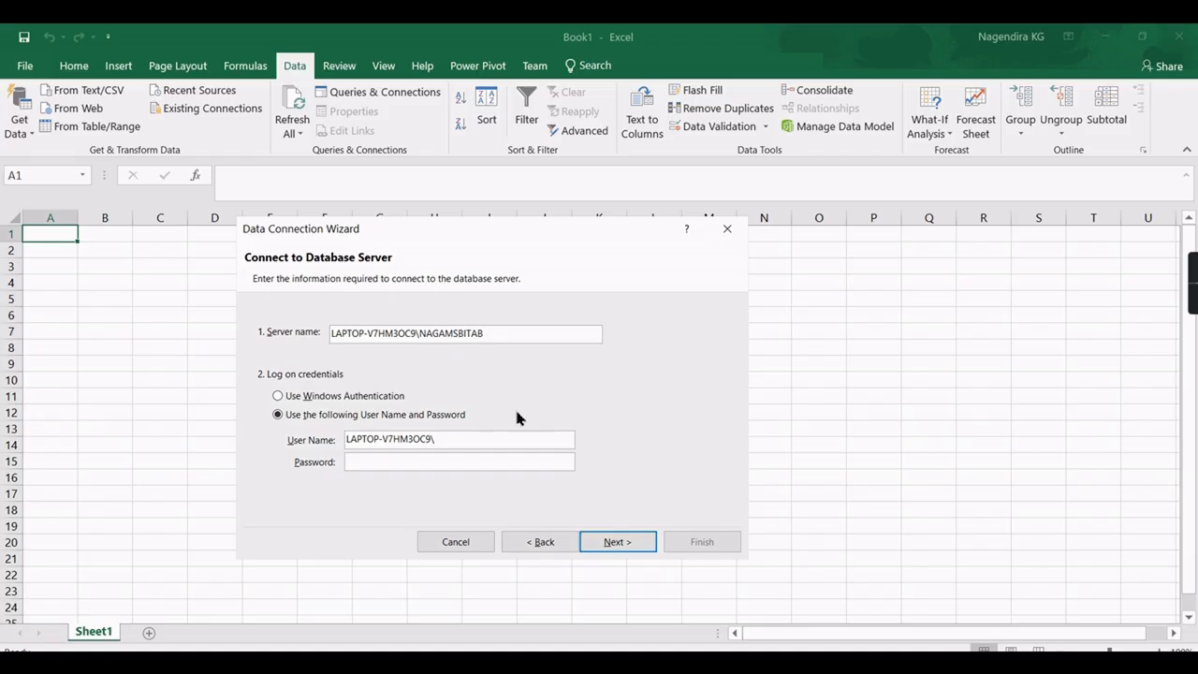
pyautogui.write('powerdemo')
pyautogui.click(392, 456)
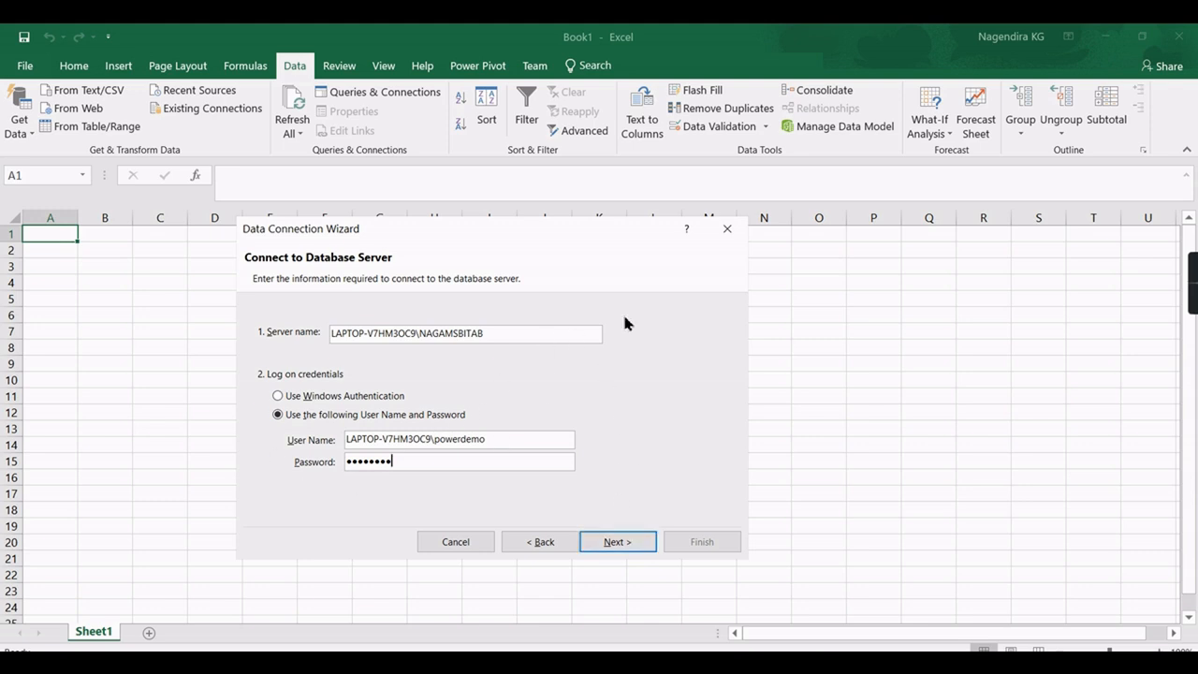
pyautogui.press('Return')
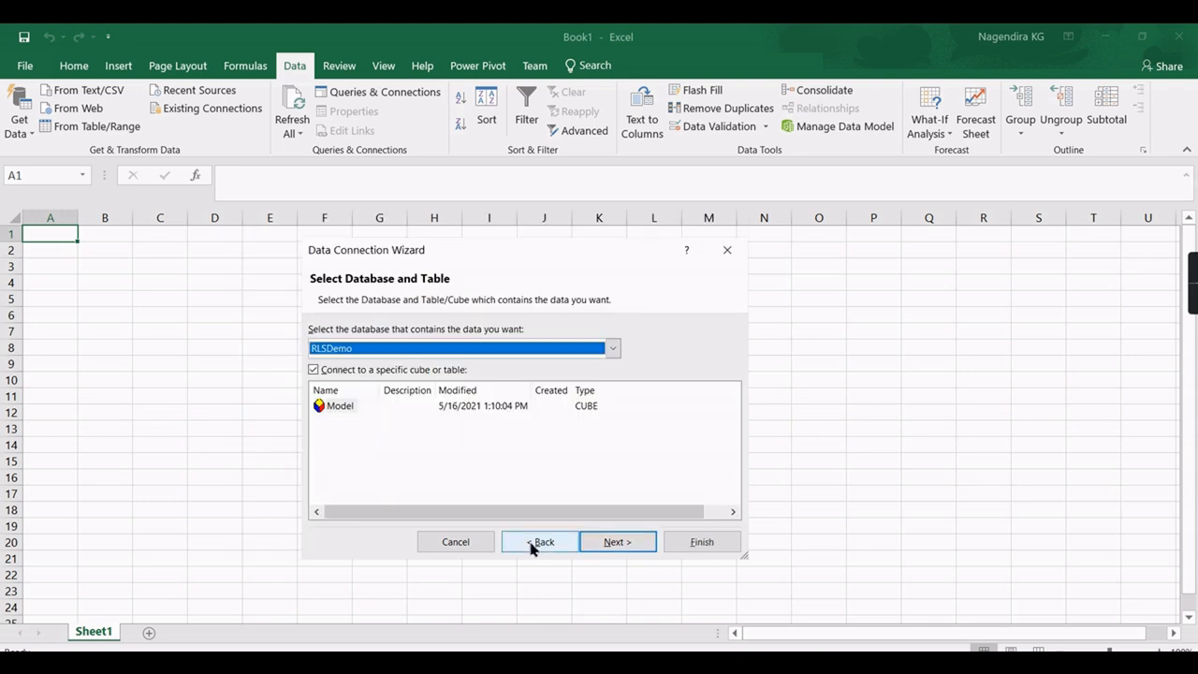
pyautogui.click(531, 544)
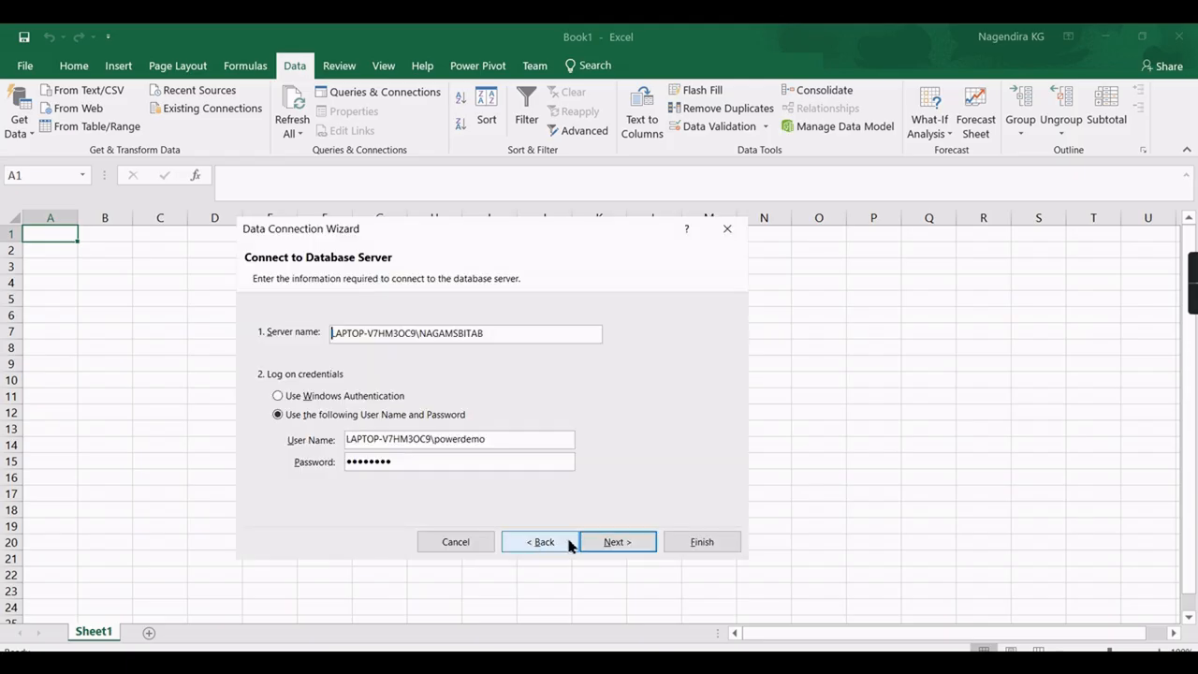
# Choose the RLSDemo database with its Model cube and finish the connection wizard.
pyautogui.click(618, 542)
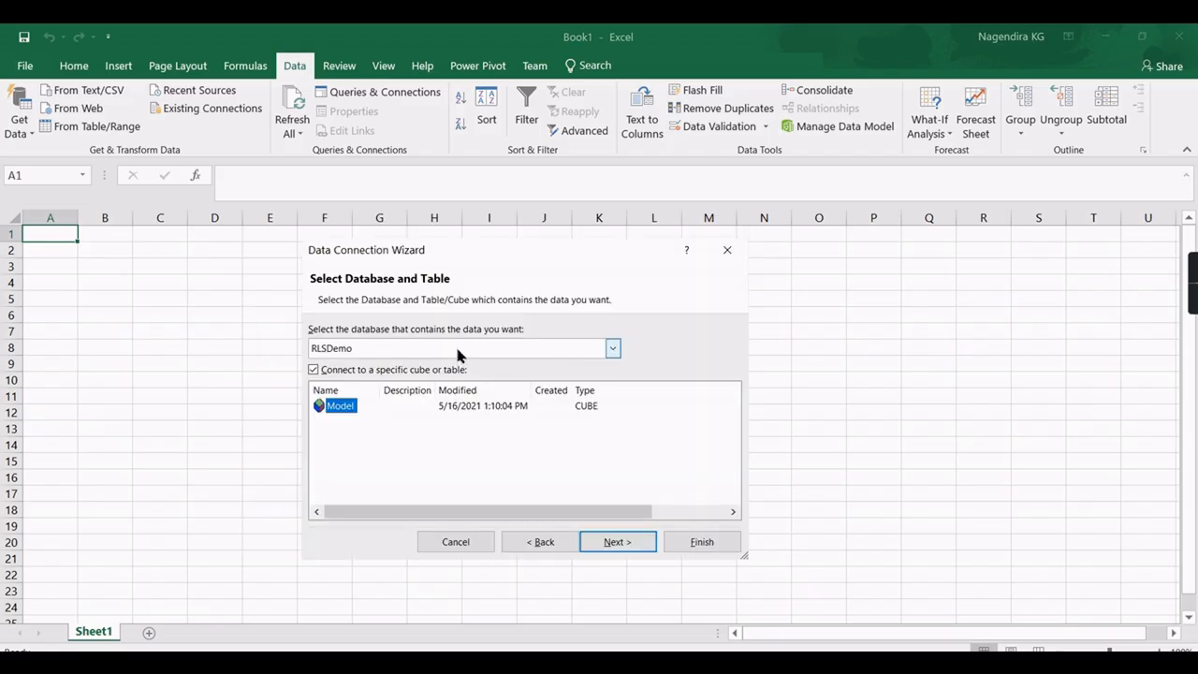
pyautogui.click(458, 352)
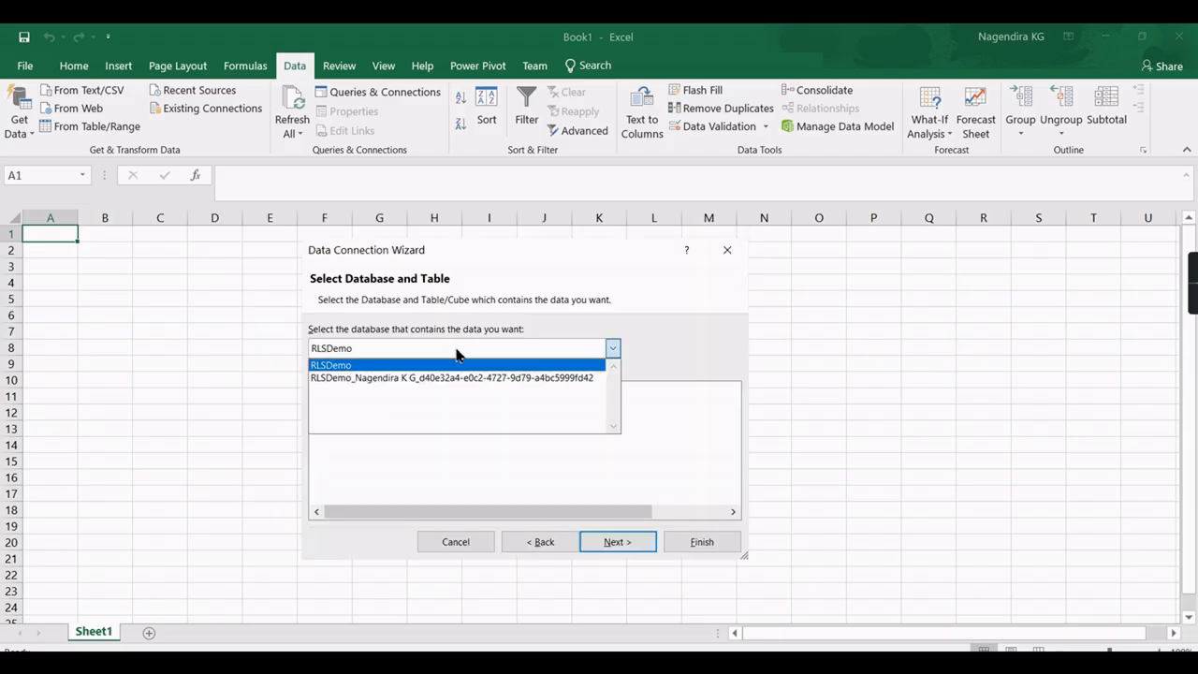
pyautogui.click(370, 367)
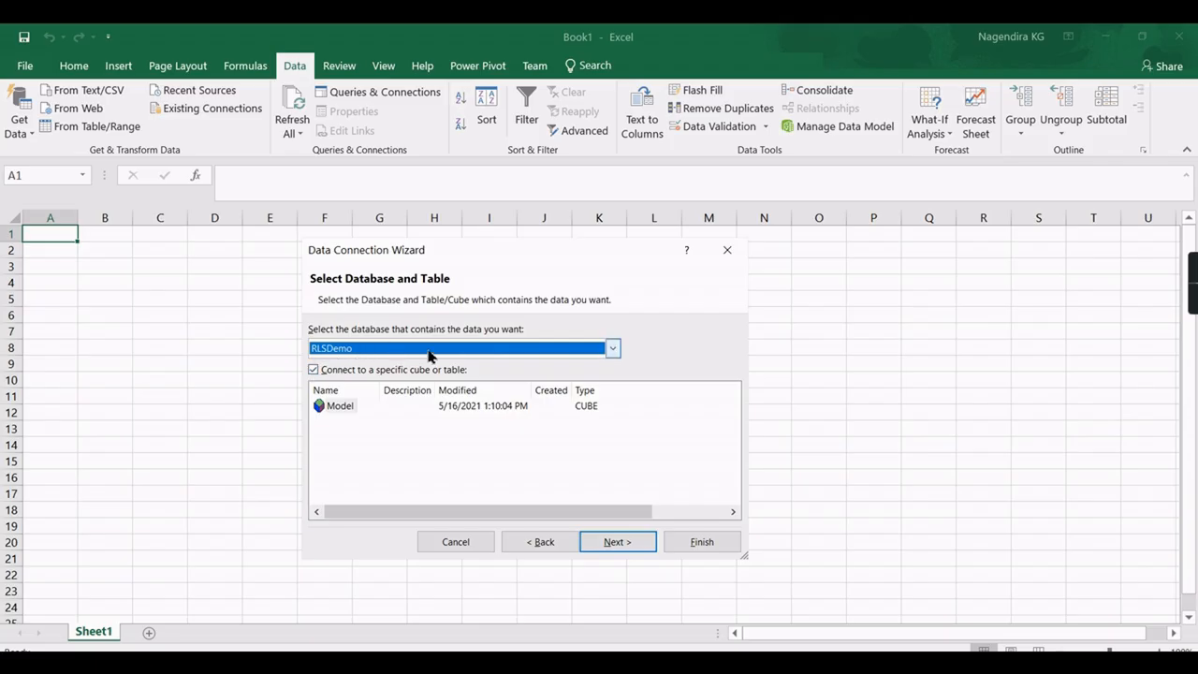
pyautogui.click(620, 543)
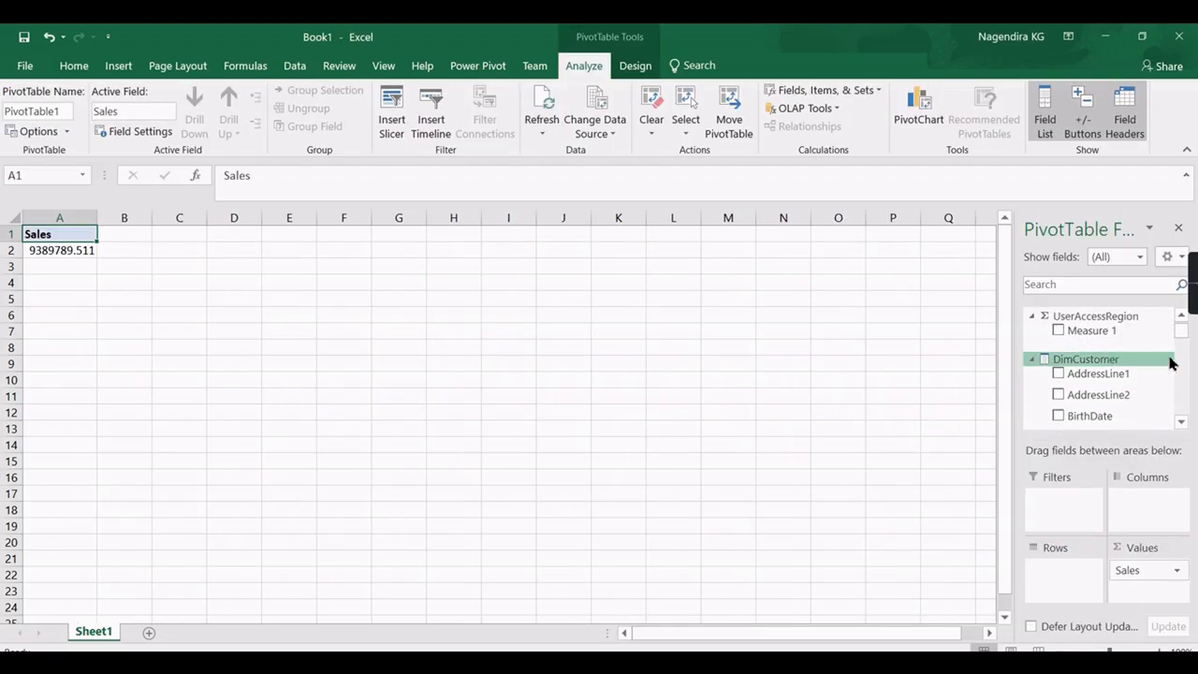
# Add DimSalesTerritory's SalesTerritoryCountry to the pivot rows, showing only United States.
pyautogui.scroll(-2, 1170, 363)
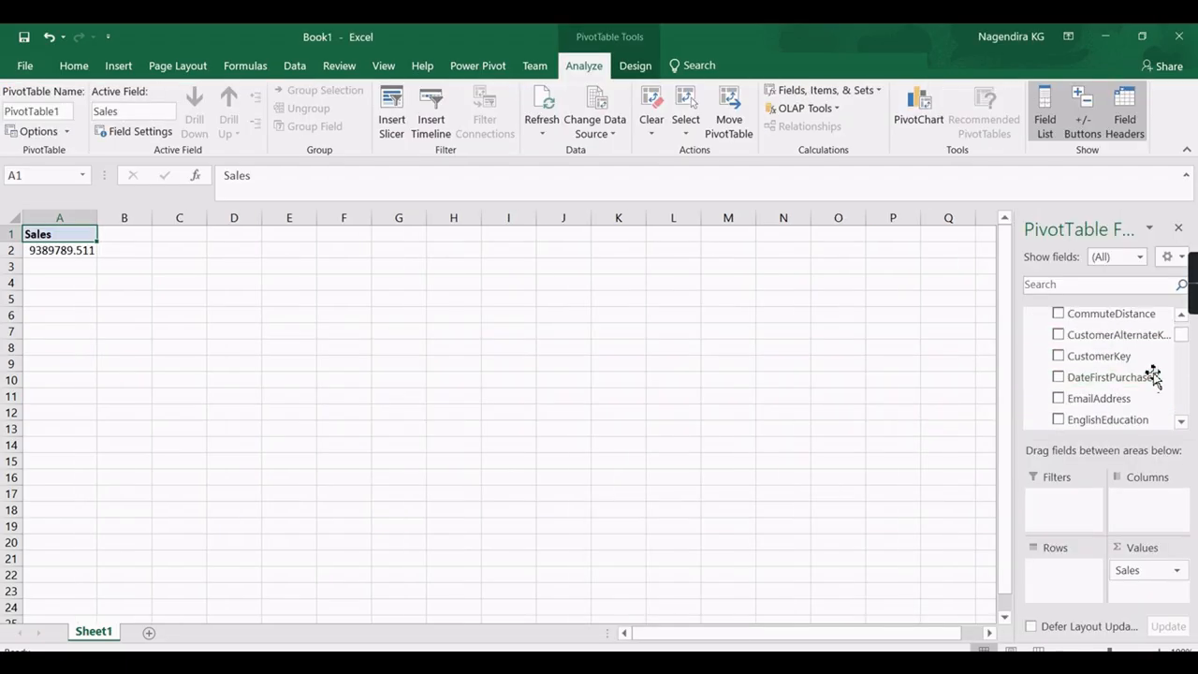
pyautogui.scroll(-3, 1148, 393)
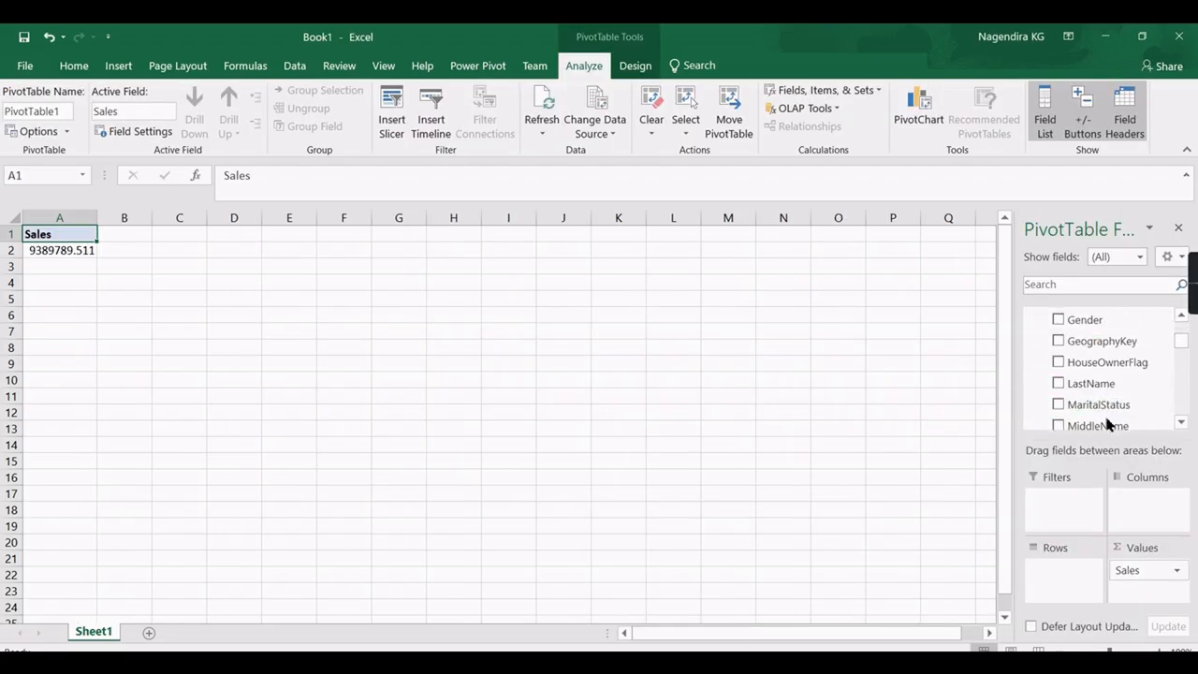
pyautogui.scroll(-10, 1161, 409)
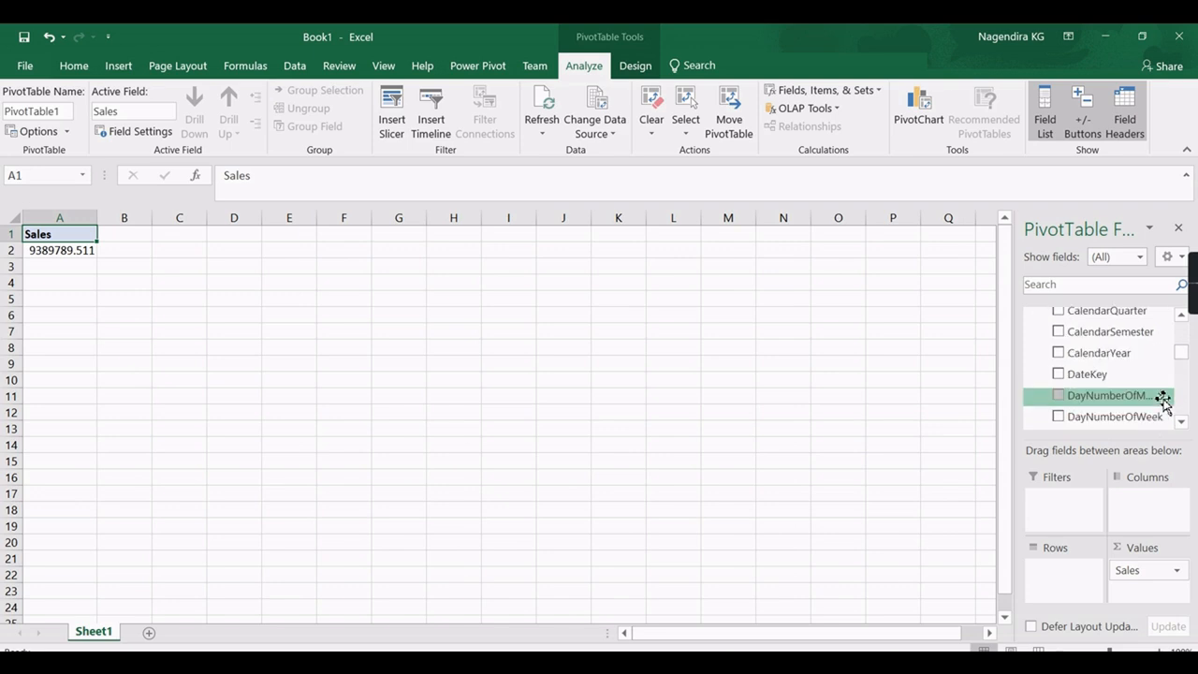
pyautogui.scroll(-4, 1163, 409)
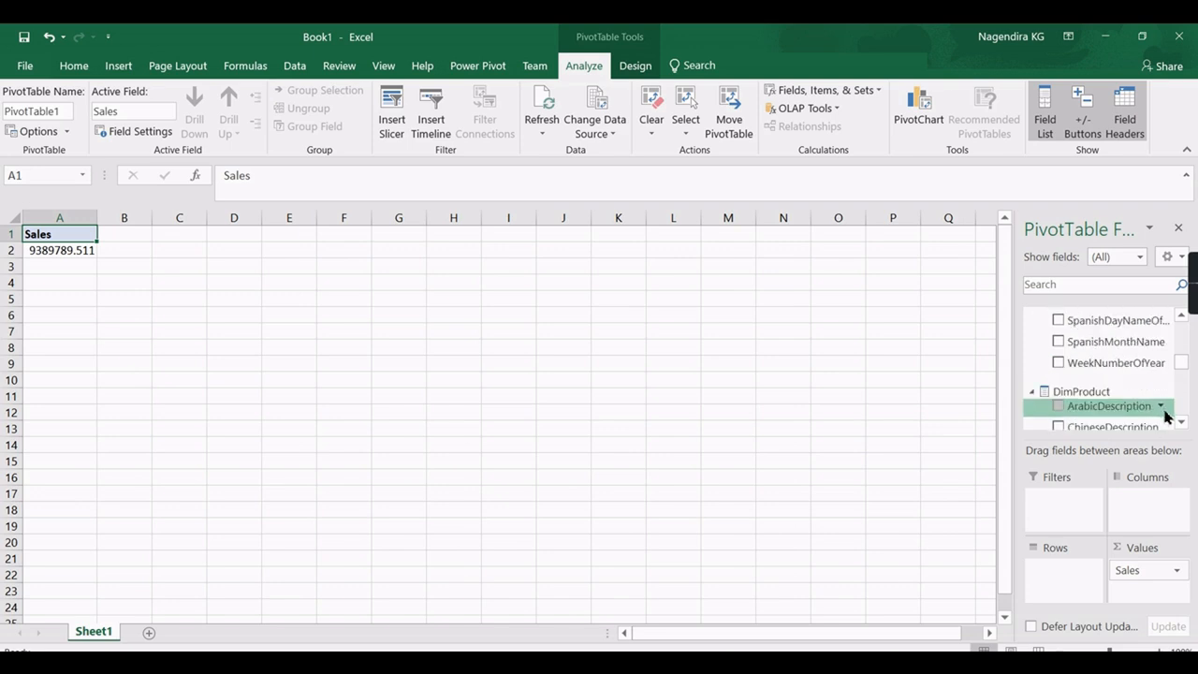
pyautogui.scroll(-5, 1165, 415)
pyautogui.scroll(4, 1179, 374)
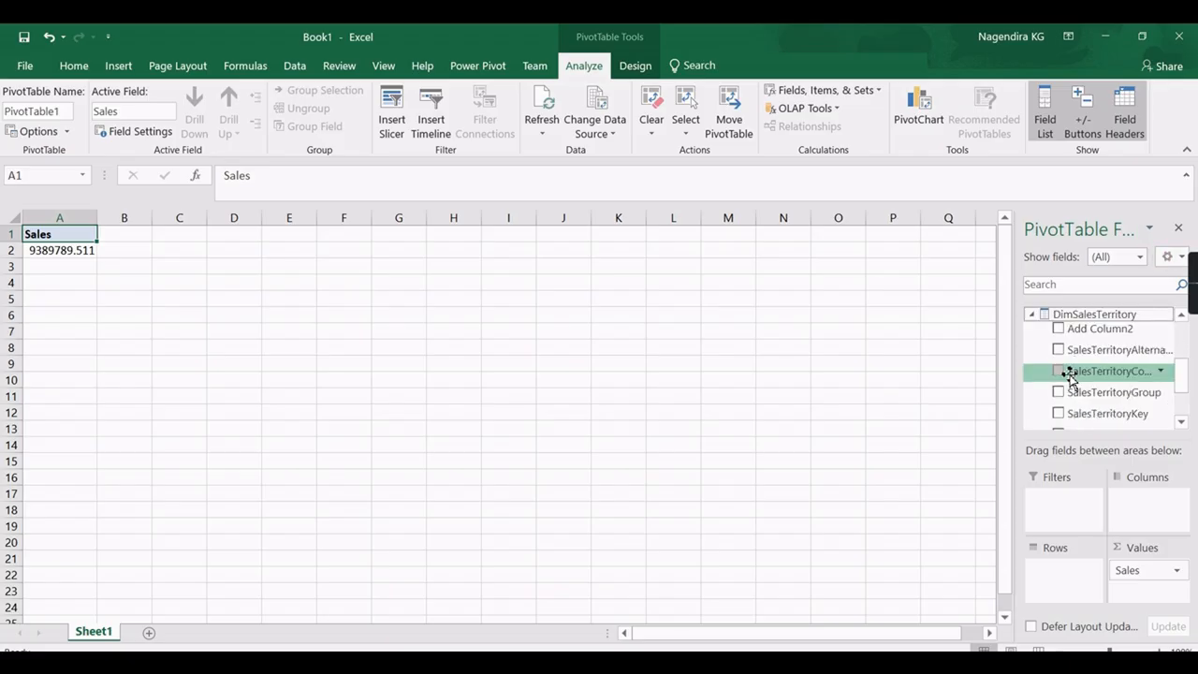
pyautogui.click(1067, 374)
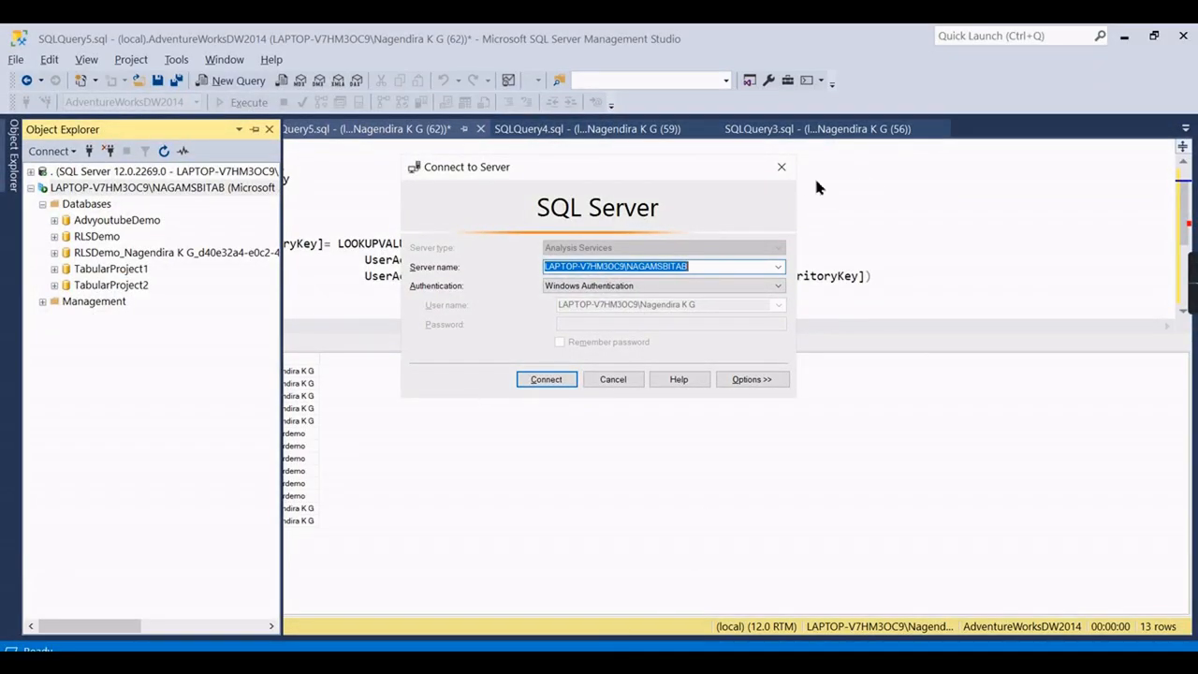
# Rerun the UserAccessRegion query and pick out access rows 12 and 13 in the results.
pyautogui.click(782, 168)
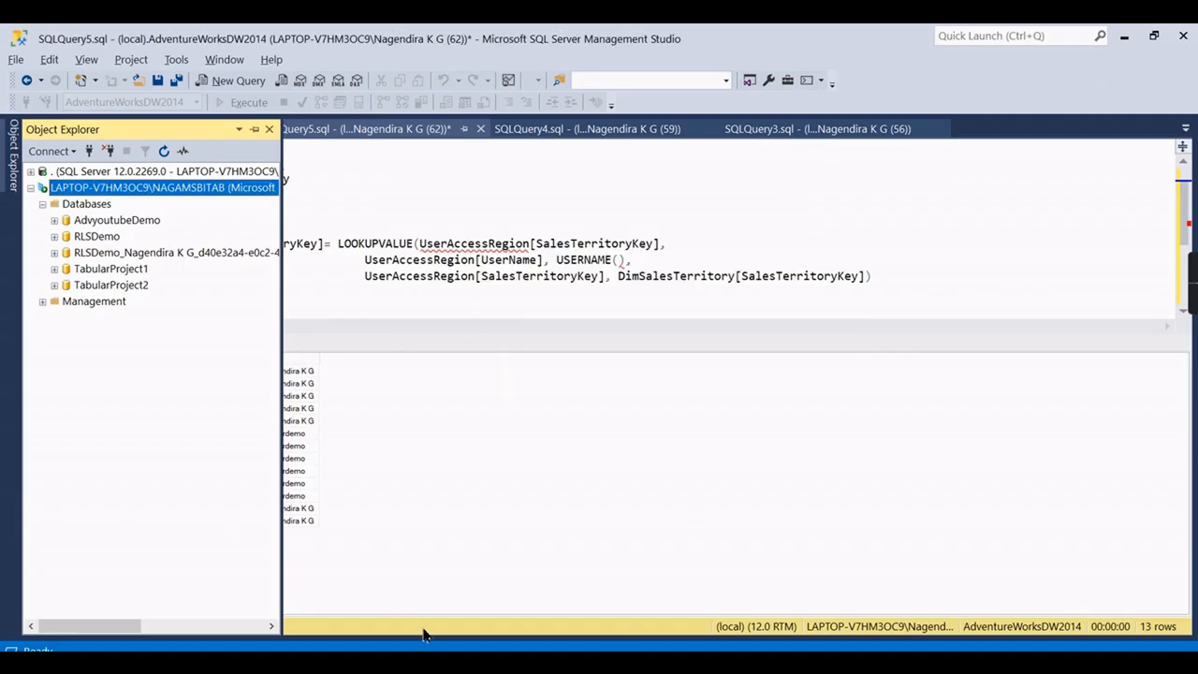
pyautogui.click(296, 155)
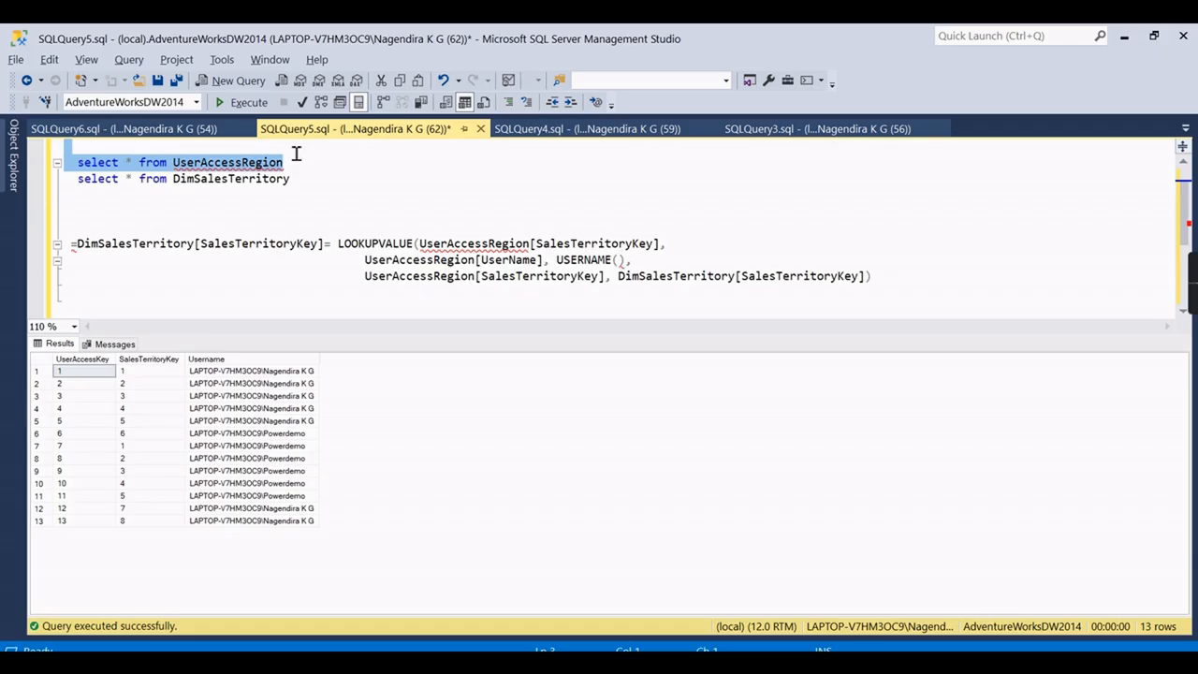
pyautogui.click(247, 102)
pyautogui.moveTo(140, 509); pyautogui.dragTo(271, 521)
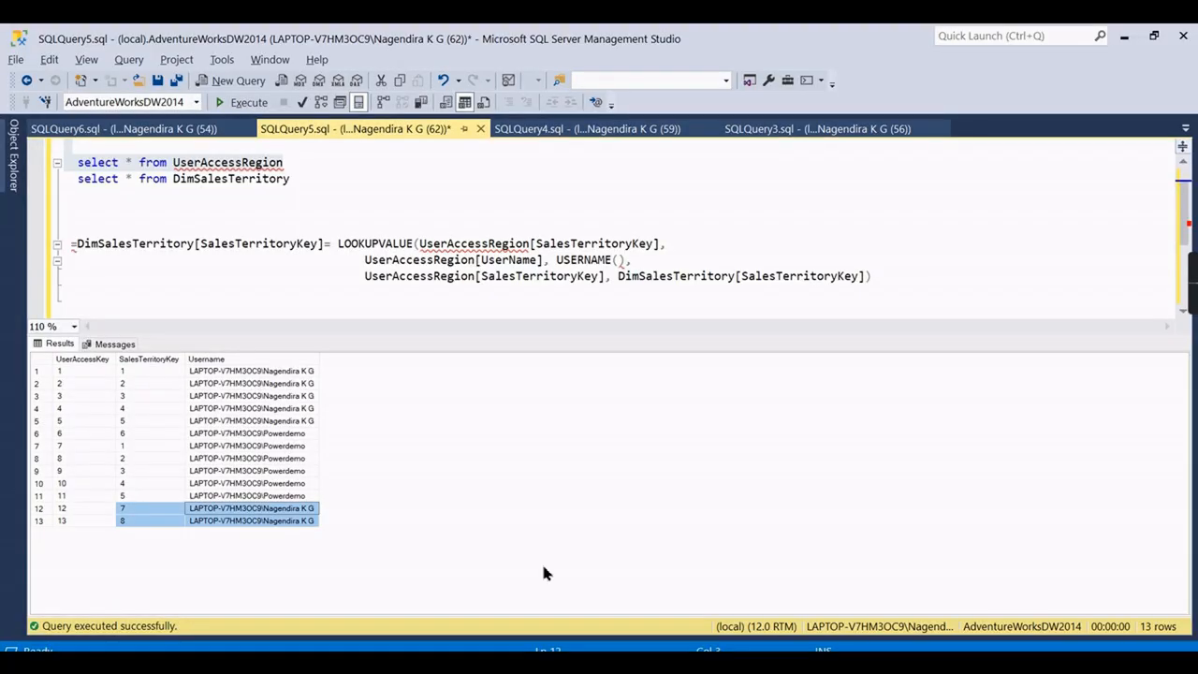
pyautogui.click(327, 180)
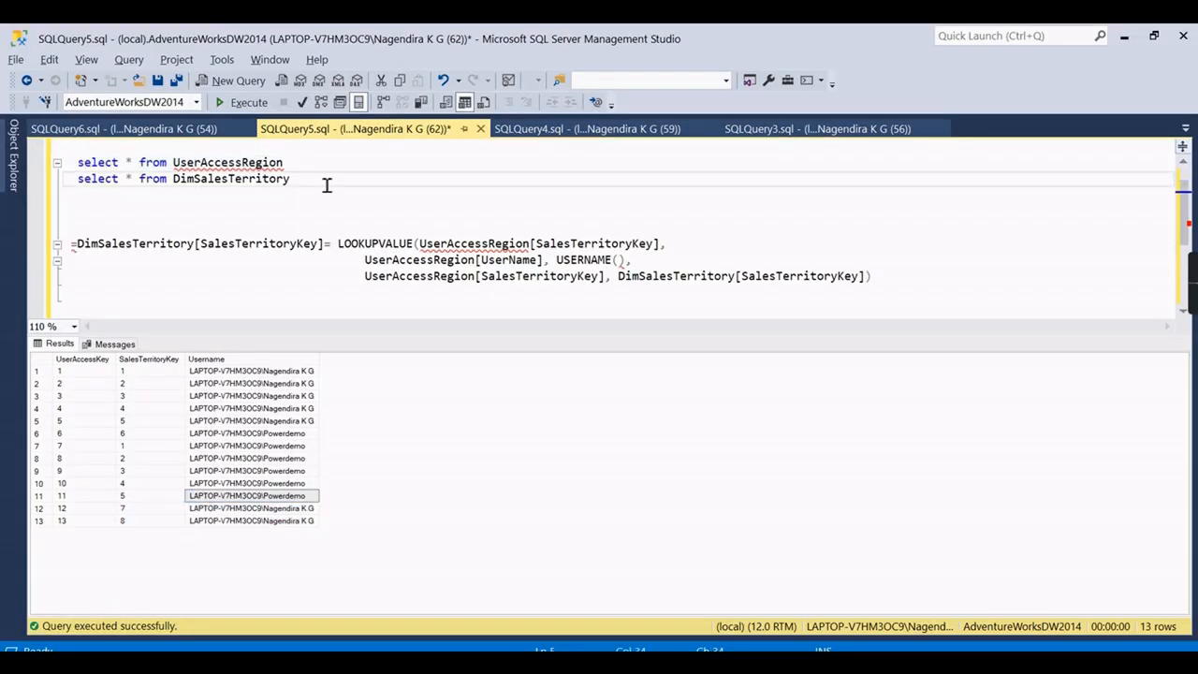
# Write an UPDATE on UserAccessRegion setting Username to the other user's account for rows 12 and 13.
pyautogui.press('Return')
pyautogui.press('Return')
pyautogui.write('update')
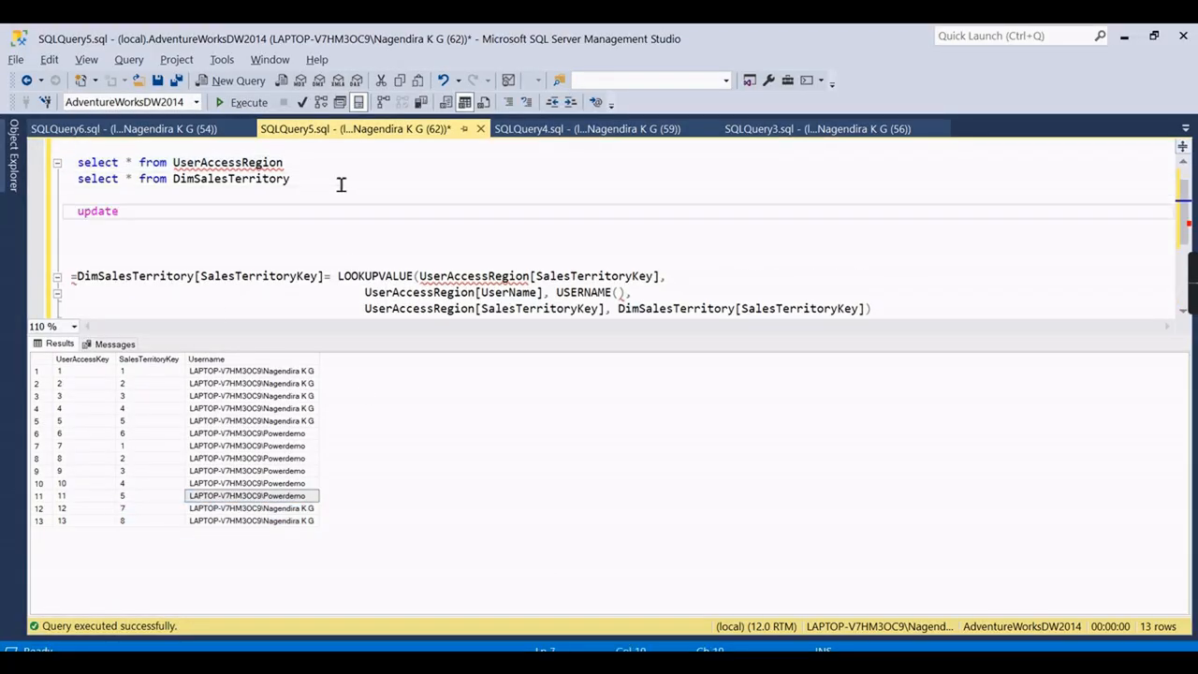
pyautogui.write(' UserAccessRegion')
pyautogui.press('Return')
pyautogui.write('set')
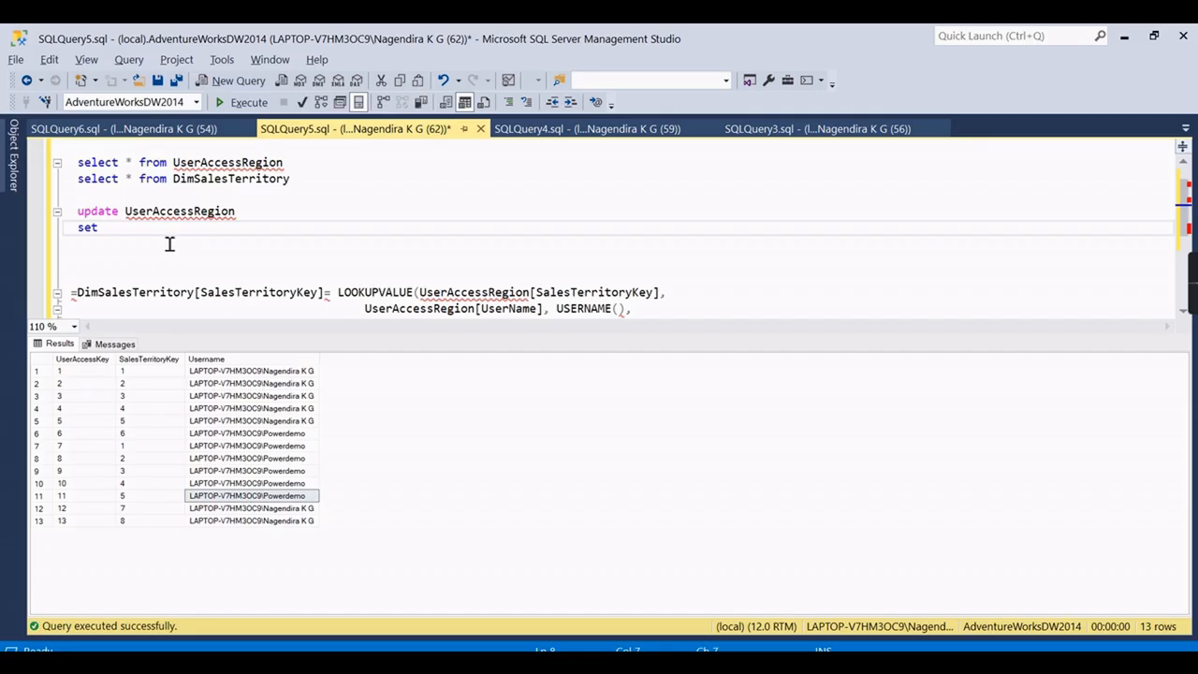
pyautogui.press('Return')
pyautogui.write("Username=''")
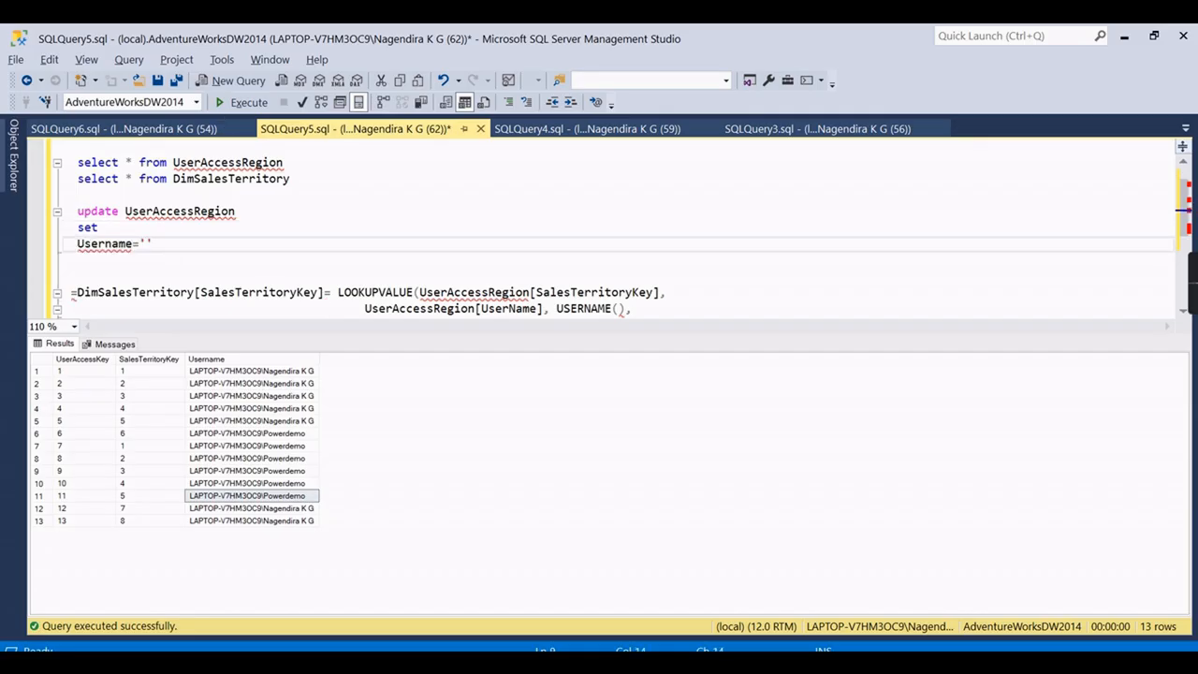
pyautogui.rightClick(84, 507)
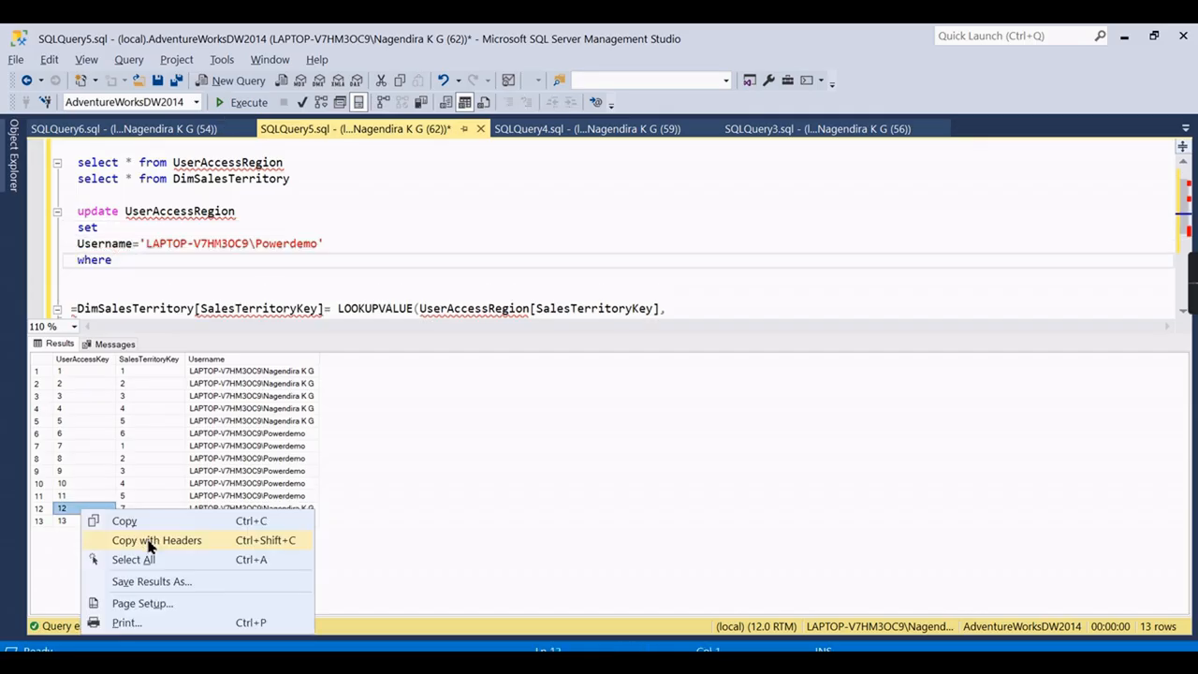
pyautogui.press('Escape')
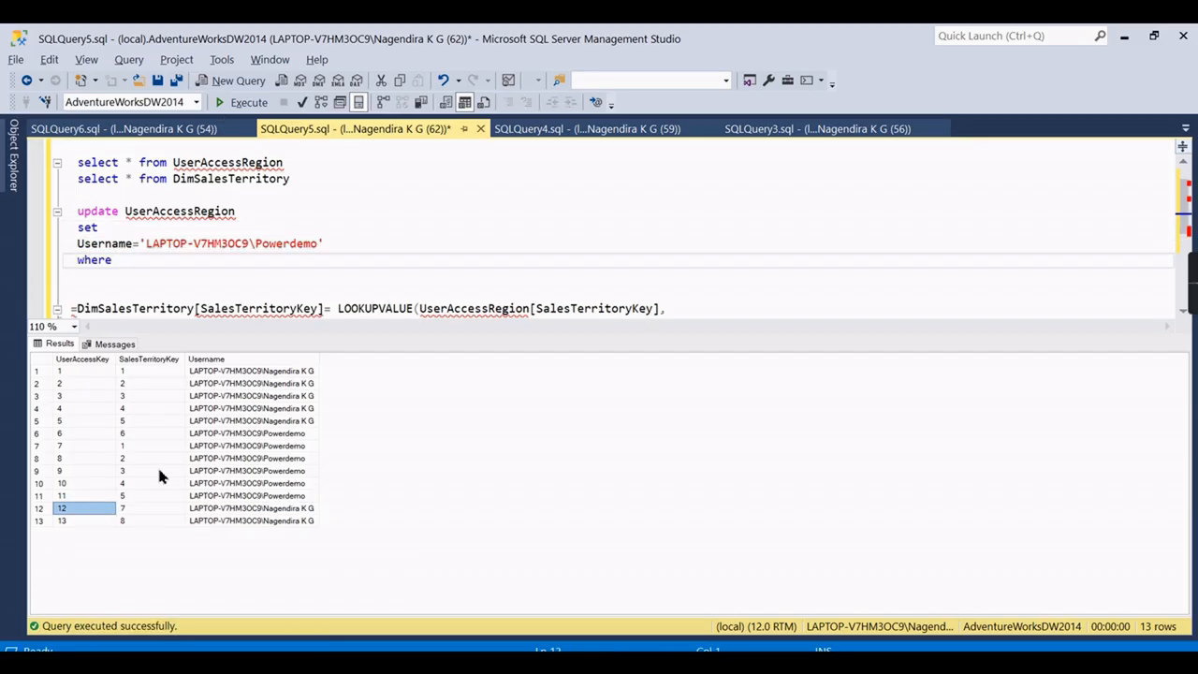
pyautogui.click(159, 271)
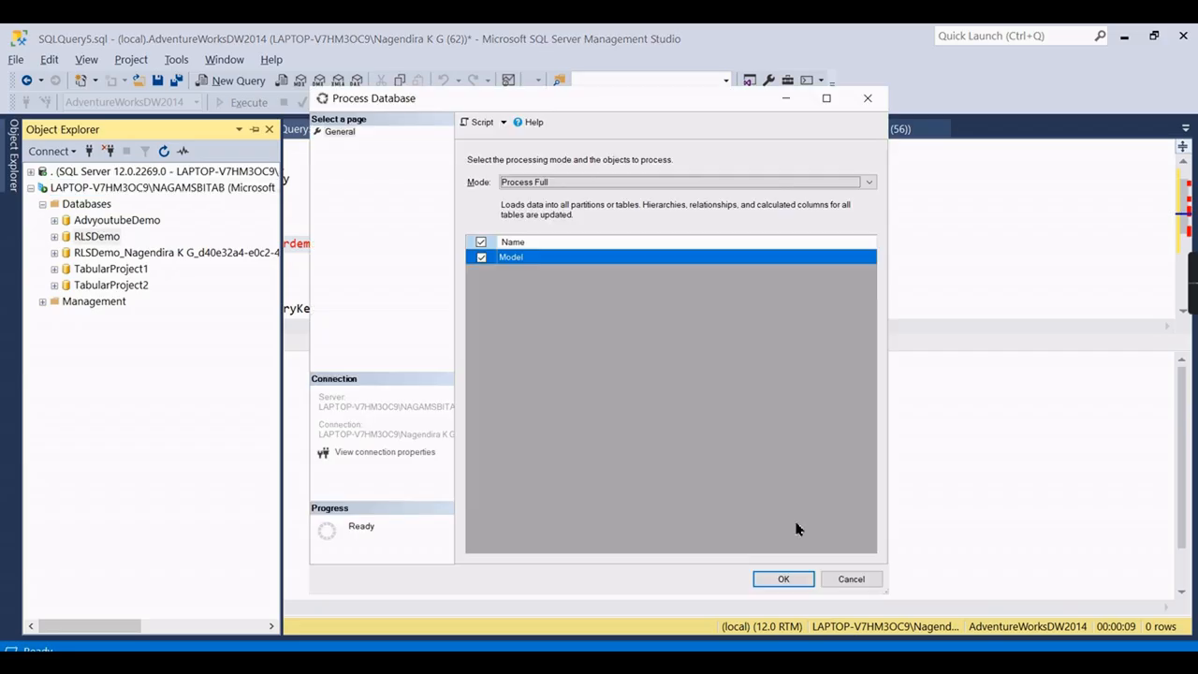
# Launch Process Full on the RLSDemo database with Model checked.
pyautogui.click(786, 576)
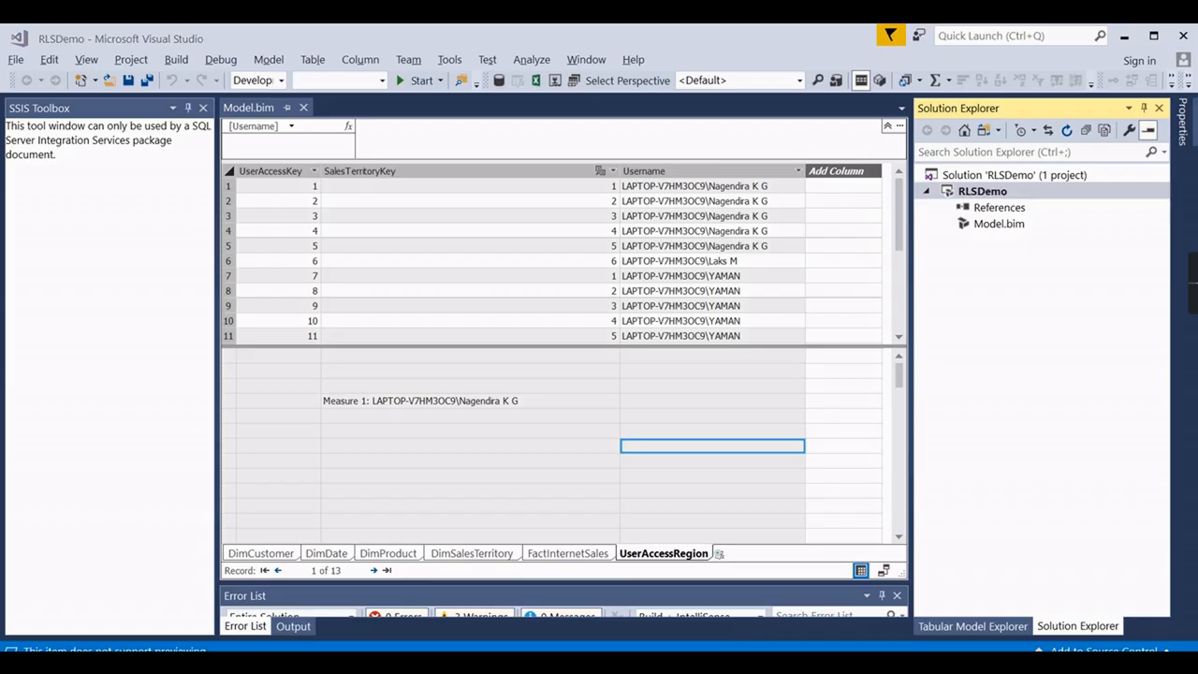
pyautogui.moveTo(552, 646)
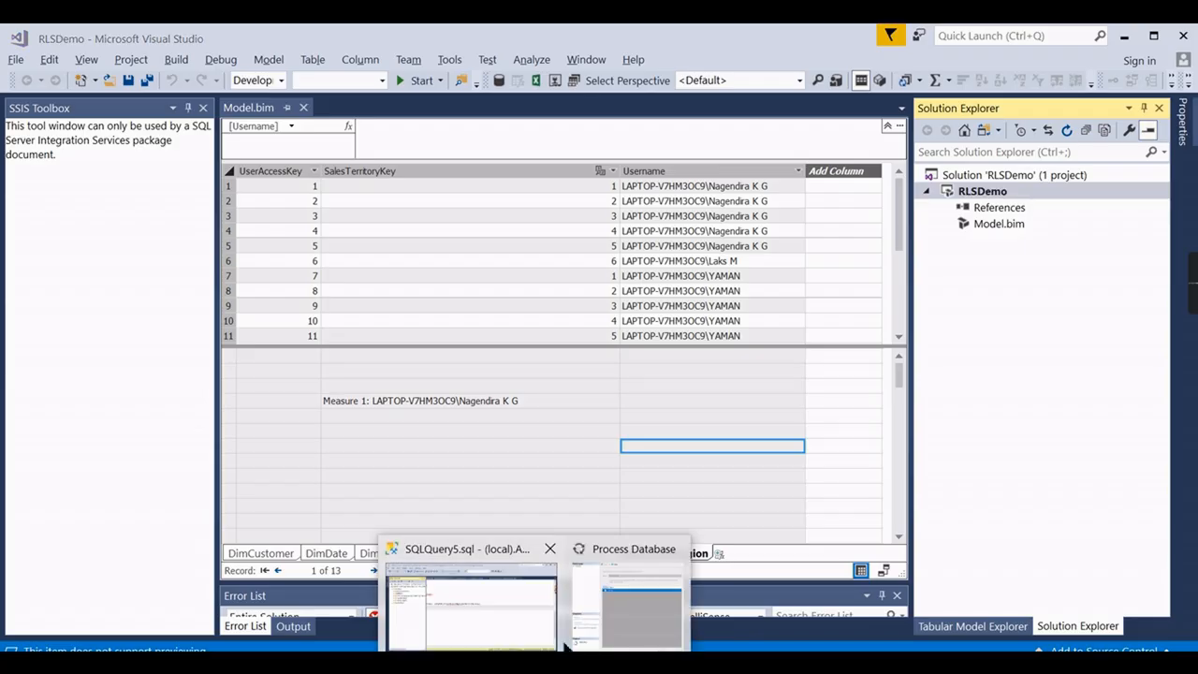
# Refresh the PivotTable so it shows Canada, France, Germany and United States sales.
pyautogui.click(616, 554)
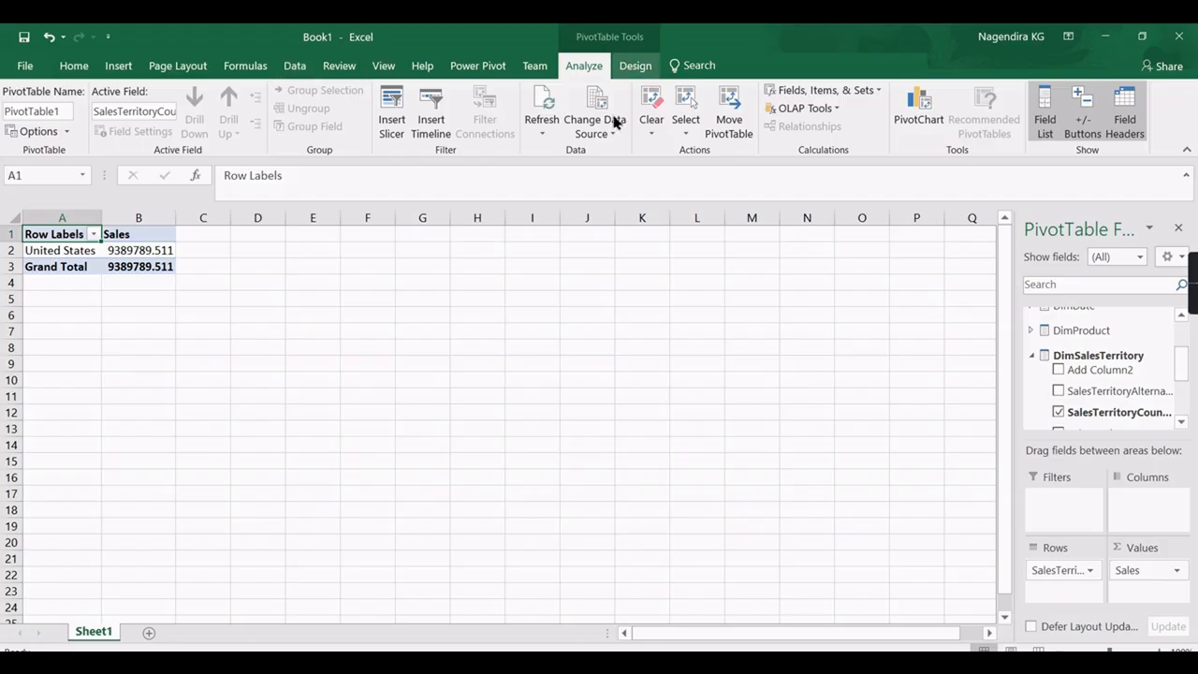
pyautogui.click(543, 137)
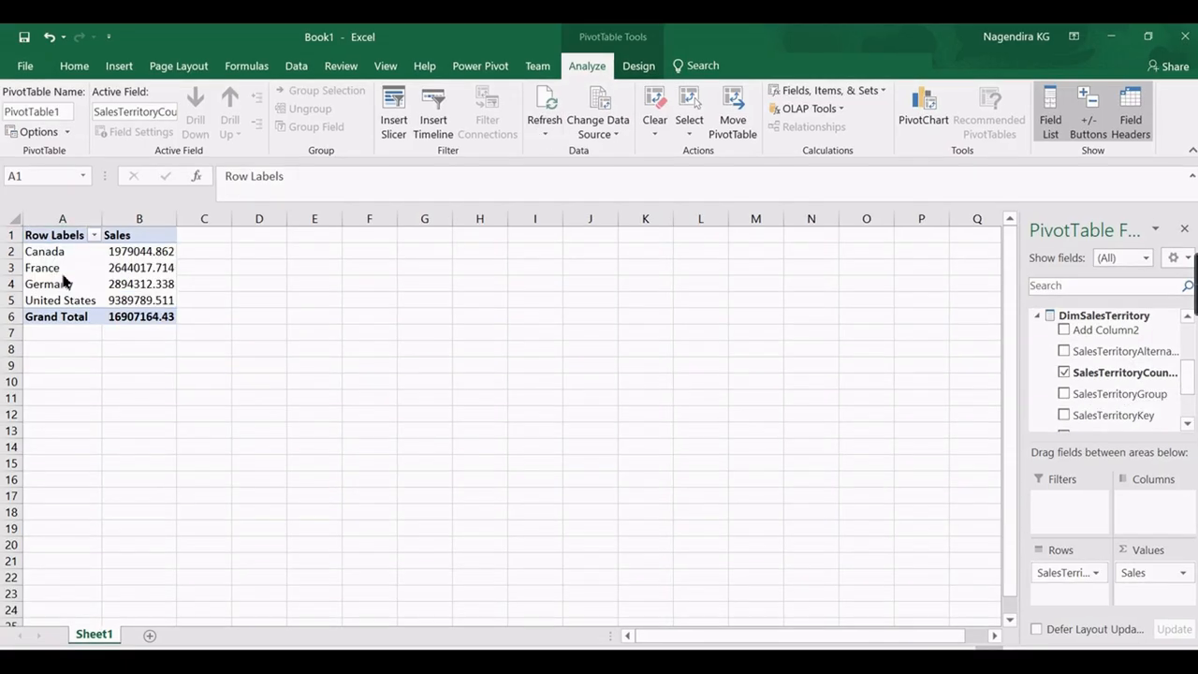